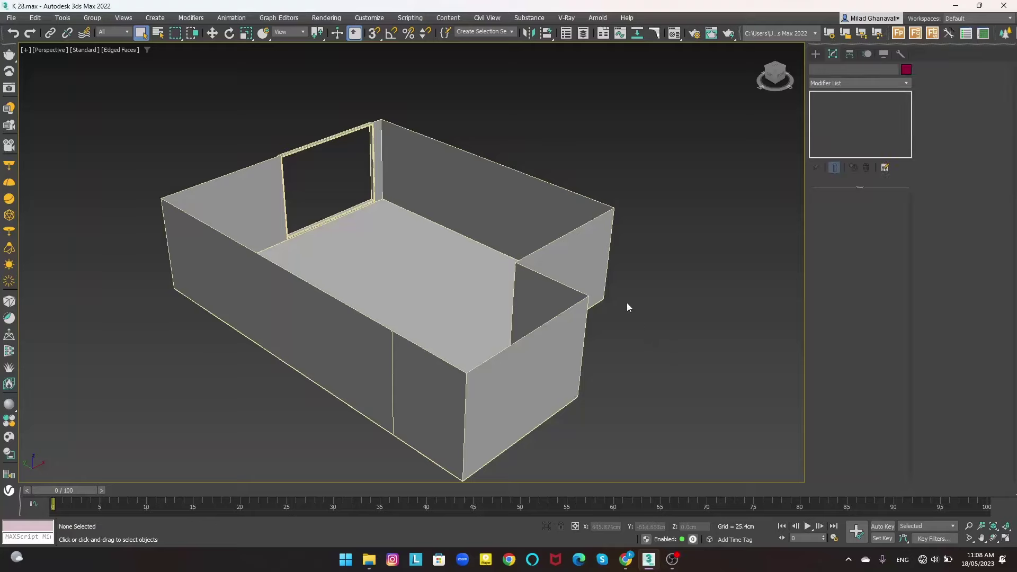
- With snaps on, draw a box on the room floor along the back wall
scroll(627, 303, "up", 2)
left_click(496, 261)
scroll(570, 259, "up", 2)
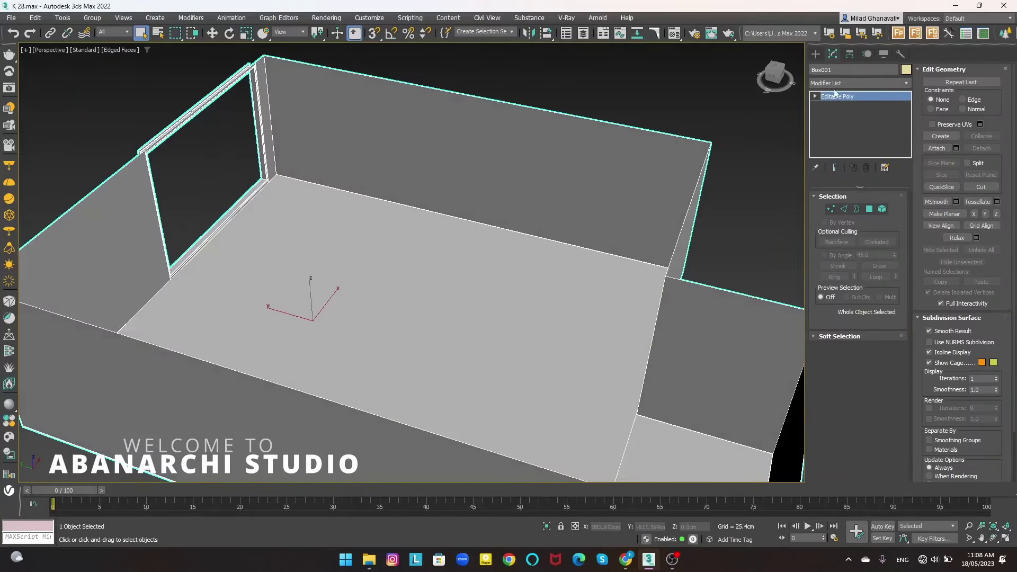
left_click(816, 53)
left_click(834, 124)
mouse_move(529, 254)
middle_mouse_down("alt")
mouse_move(560, 283)
mouse_move(477, 255)
middle_mouse_up("alt")
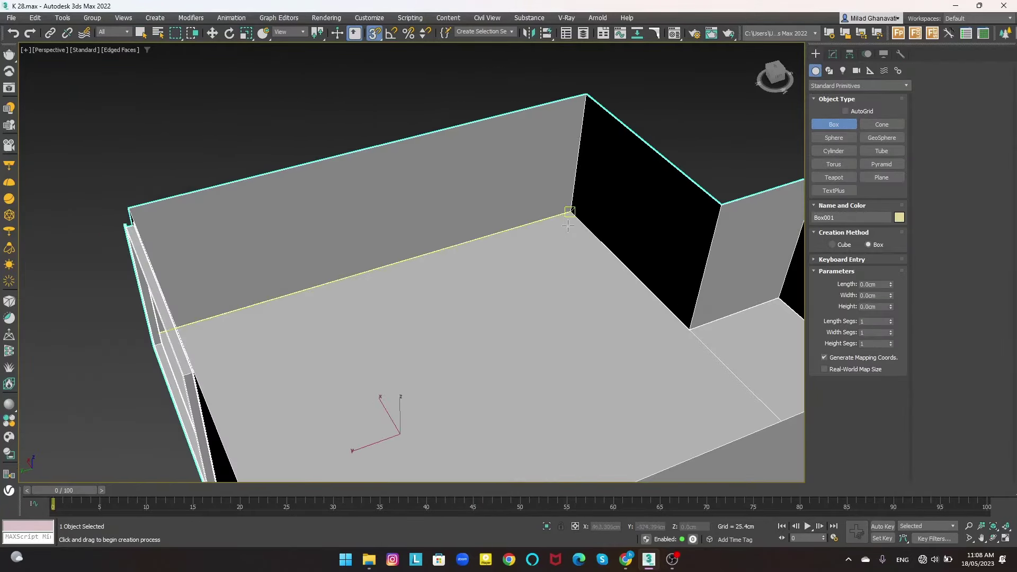
key("s")
left_click_drag(297, 327, 596, 240)
left_click(315, 228)
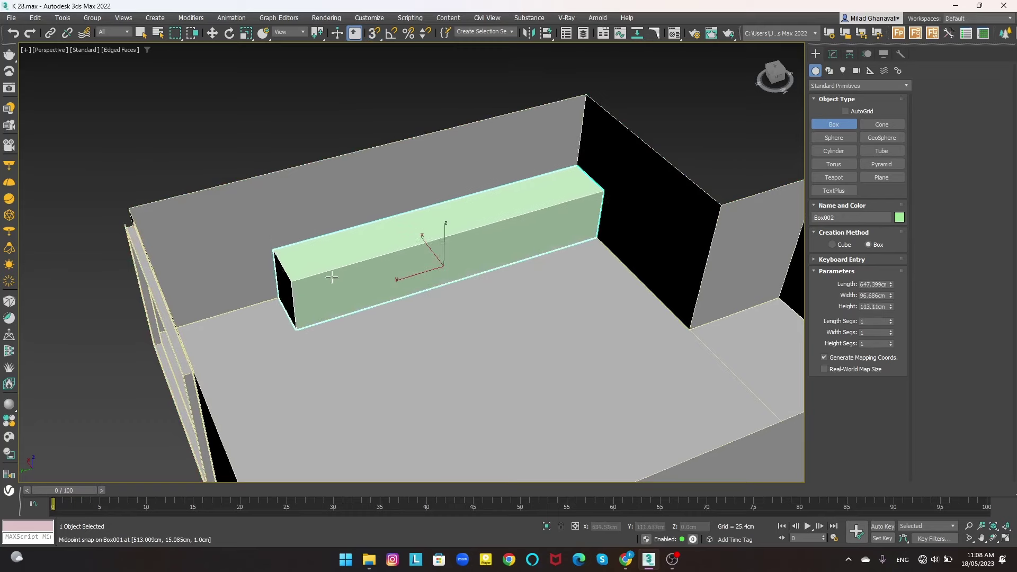
left_click(366, 281)
right_click(365, 281)
- Set the box to Length 600, Width 65 and Height 100 cm
left_click(833, 53)
type("55")
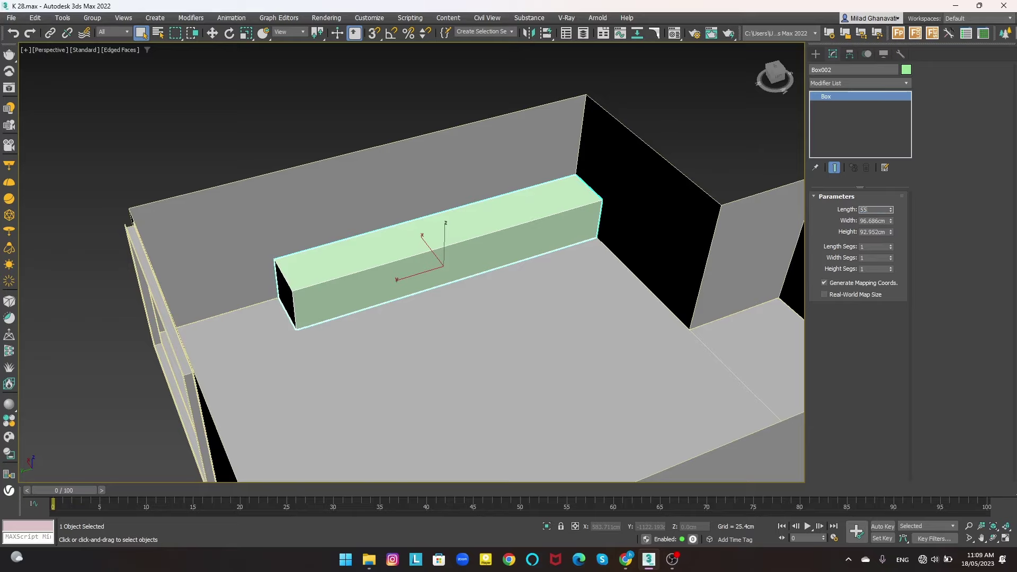
type("0")
key("Return")
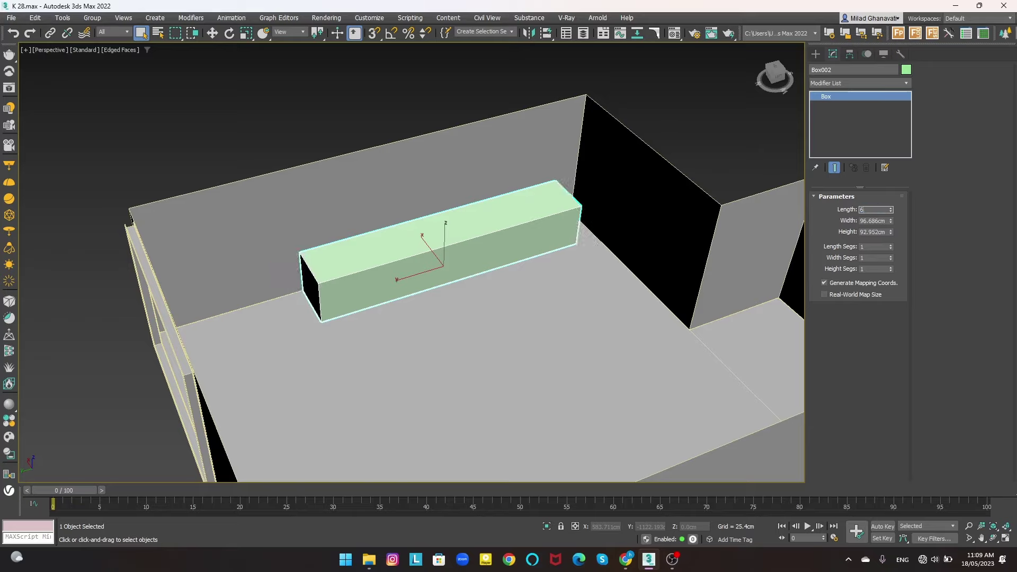
type("00")
key("Tab")
type("65")
key("Return")
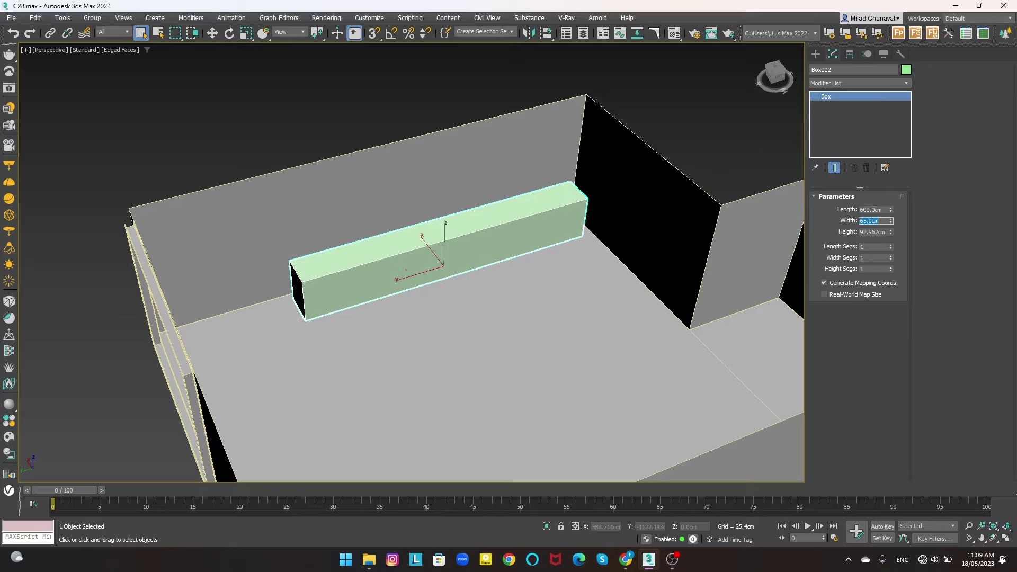
type("00")
key("Return")
- In Top view, move the box so its corner snaps into the room's inner corner
key("w")
scroll(431, 245, "up", 3)
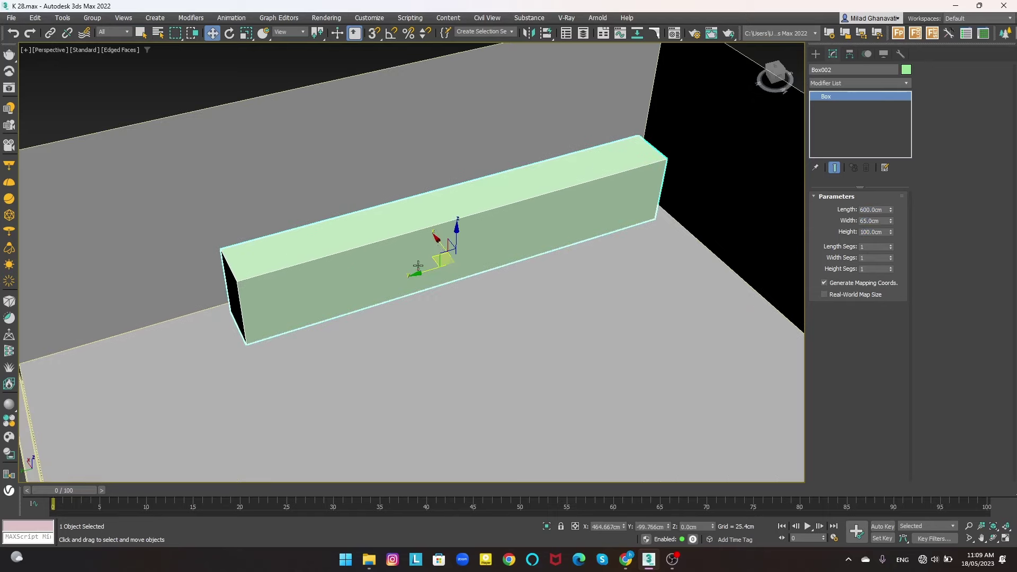
key("t")
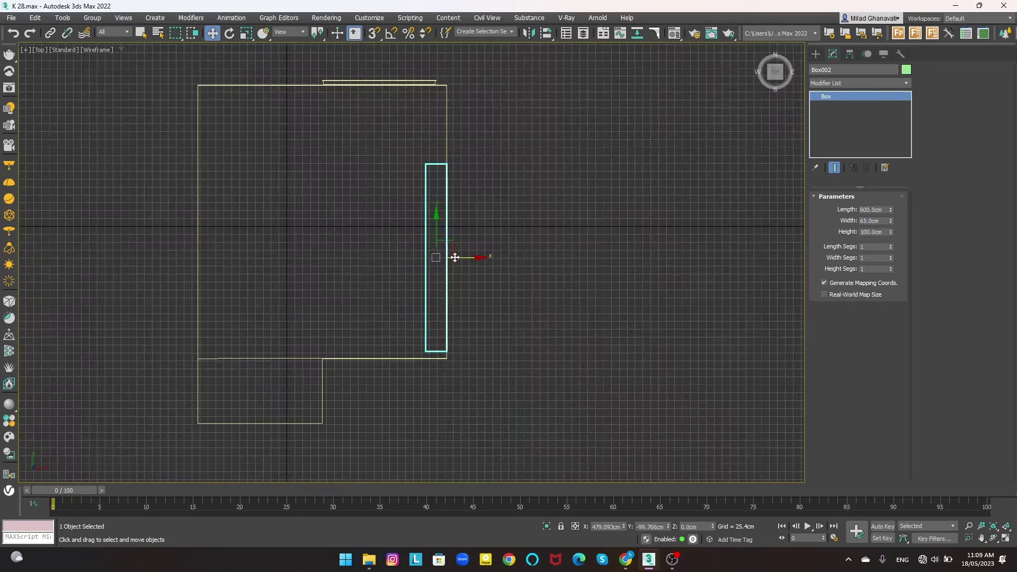
scroll(447, 300, "up", 3)
left_click_drag(455, 202, 441, 211)
scroll(440, 211, "up", 2)
scroll(428, 249, "up", 2)
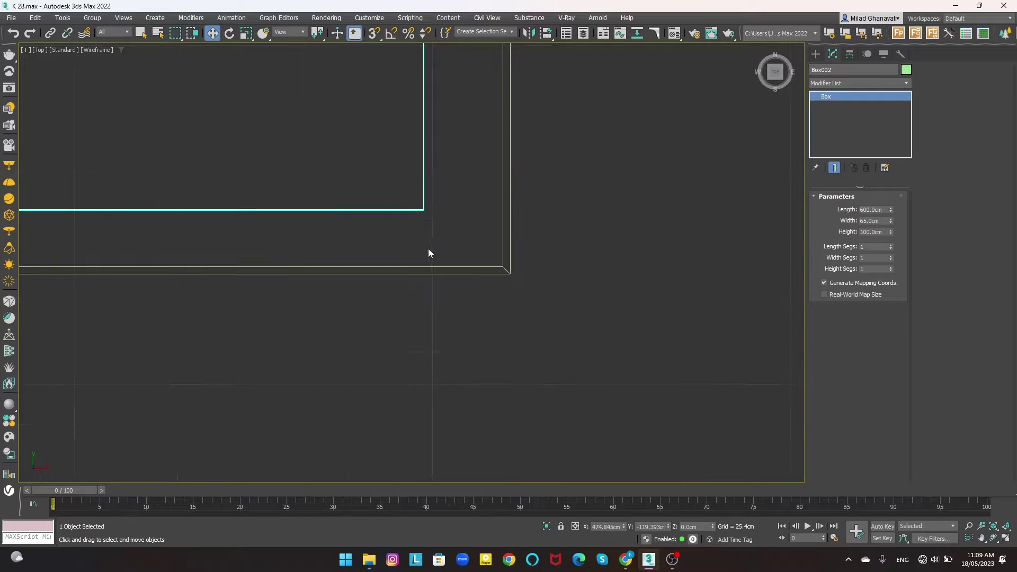
left_click_drag(428, 249, 499, 257)
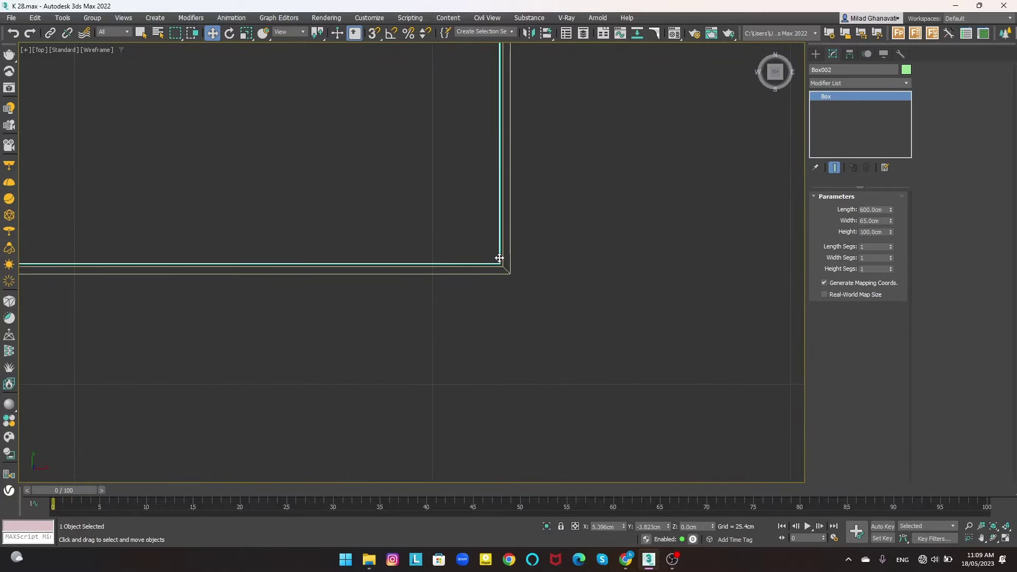
scroll(499, 257, "down", 3)
- Return to the Perspective view with edged faces and bring up the box's right-click menu
mouse_move(644, 402)
middle_mouse_down("alt")
mouse_move(611, 200)
mouse_move(647, 141)
middle_mouse_up("alt")
key("p")
key("F3")
scroll(610, 200, "up", 2)
scroll(435, 217, "up", 2)
right_click(435, 217)
- Convert the box to an editable poly and select its top and bottom front edges
left_click(559, 324)
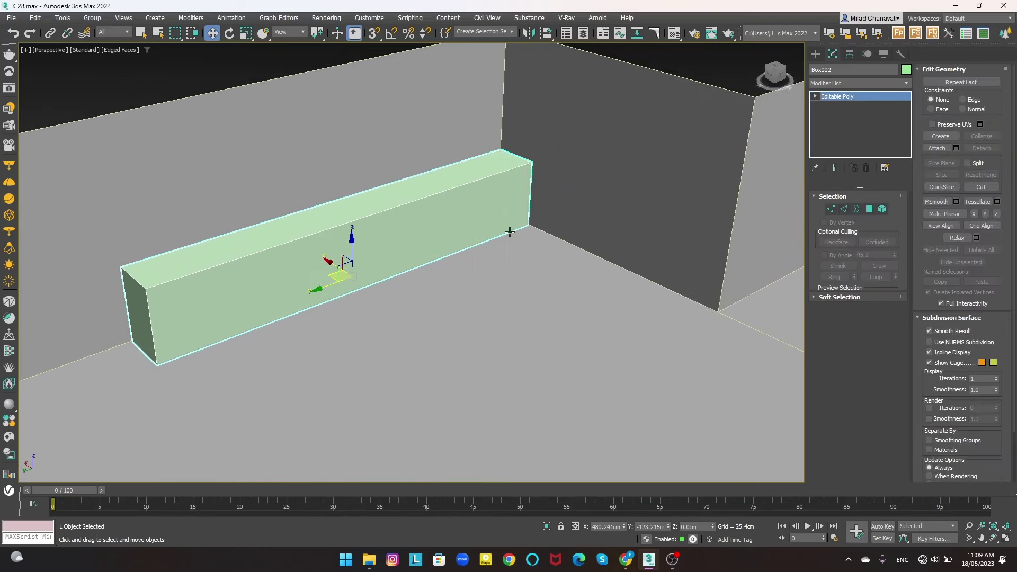
key("2")
left_click(442, 197)
left_click(456, 252, "ctrl")
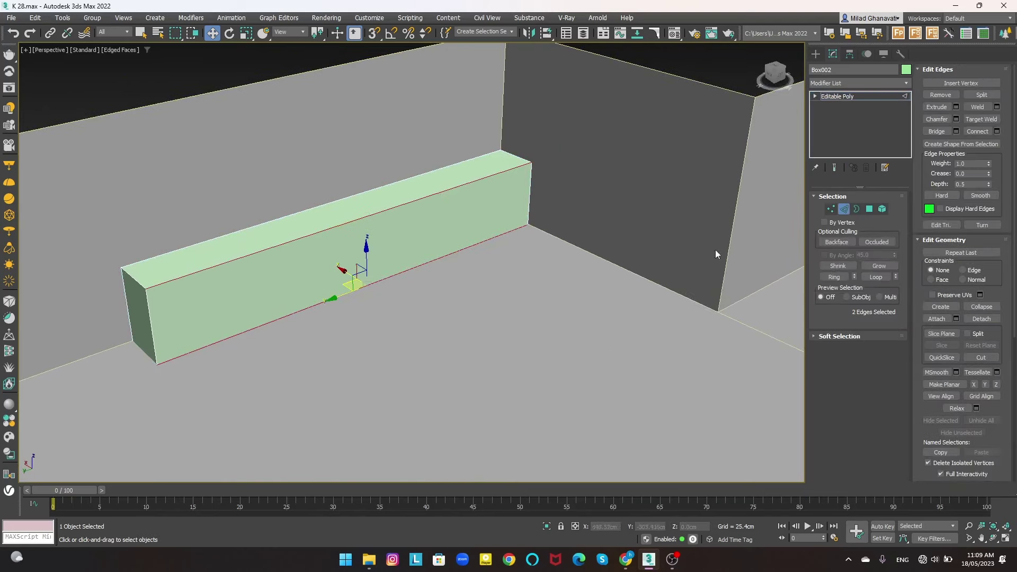
- Connect the two front edges with 6 segments, making seven equal panels
left_click(996, 132)
scroll(418, 268, "up", 1)
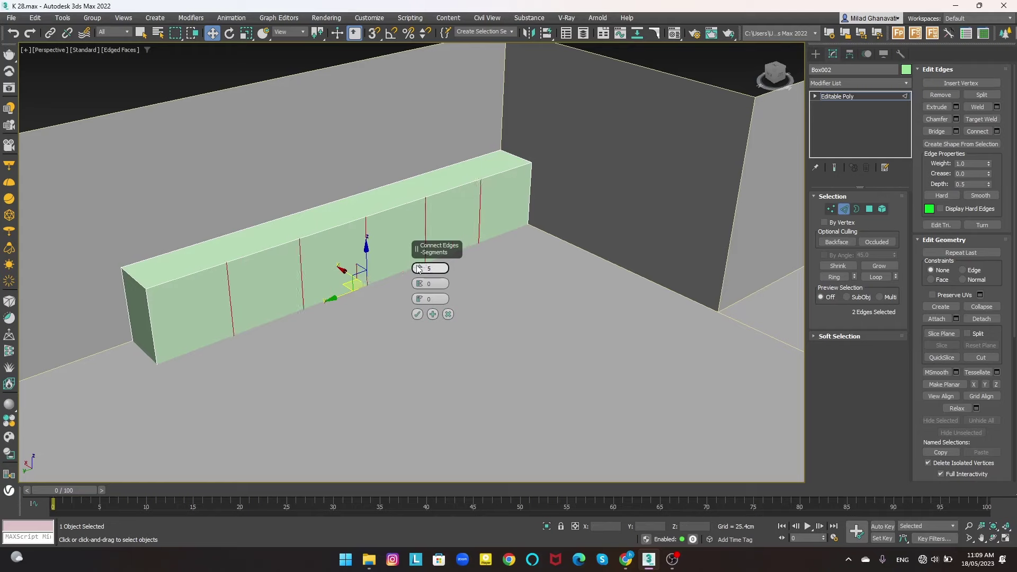
scroll(418, 268, "up", 1)
middle_click_drag(302, 288, 348, 318, "alt")
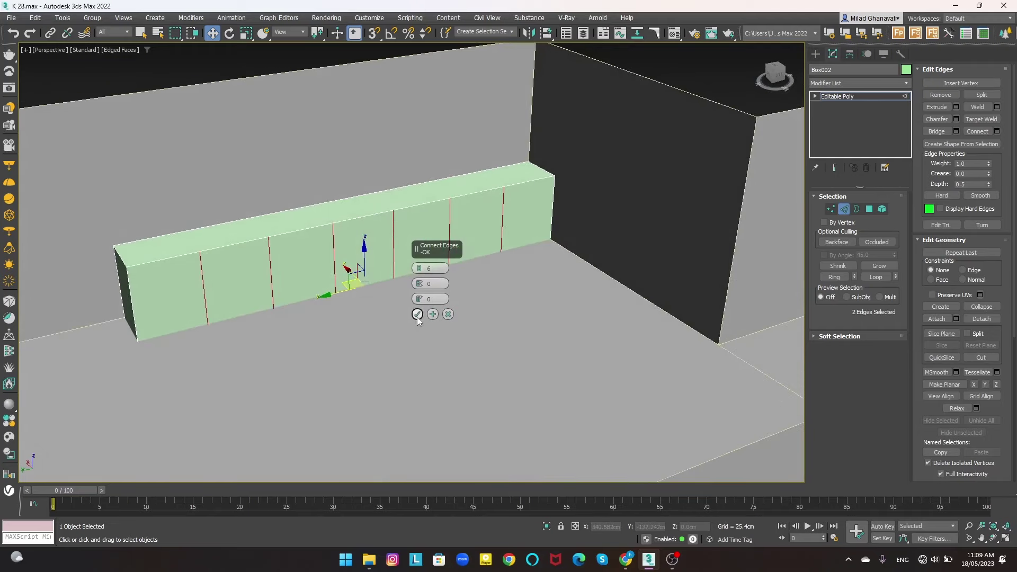
left_click(417, 314)
left_click(869, 208)
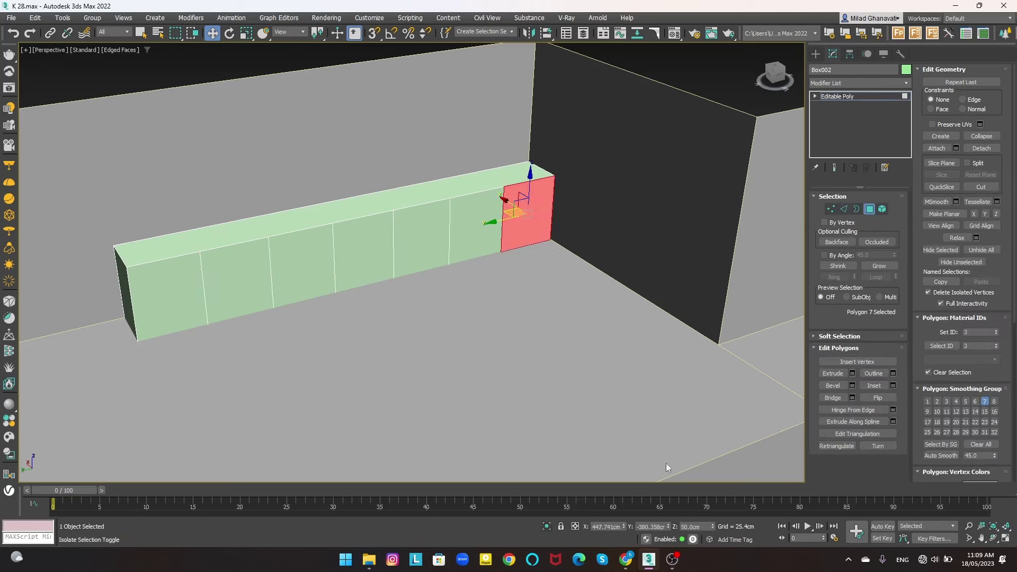
- Extrude the end face about 333 cm sideways, then undo that extrusion
left_click(851, 373)
mouse_move(420, 283)
left_mouse_down()
mouse_move(376, 246)
mouse_move(375, 256)
left_mouse_up()
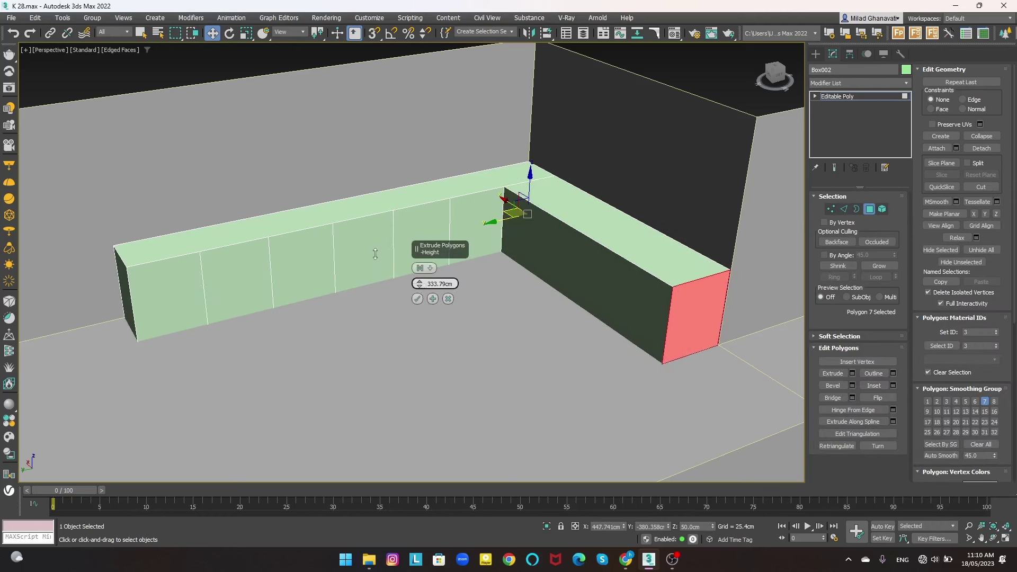
left_click(417, 299)
left_click(519, 189)
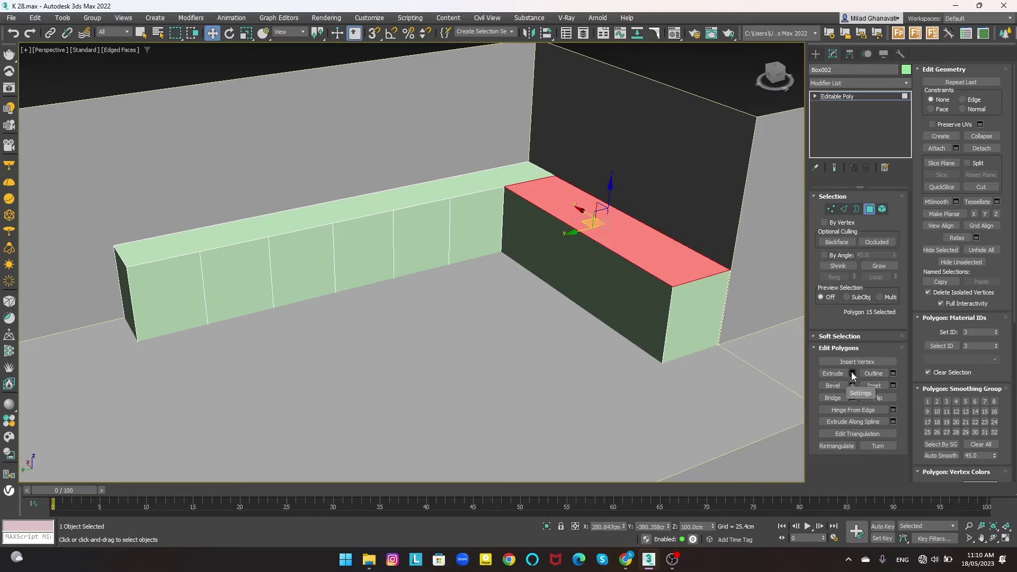
key("ctrl+z")
key("ctrl+z")
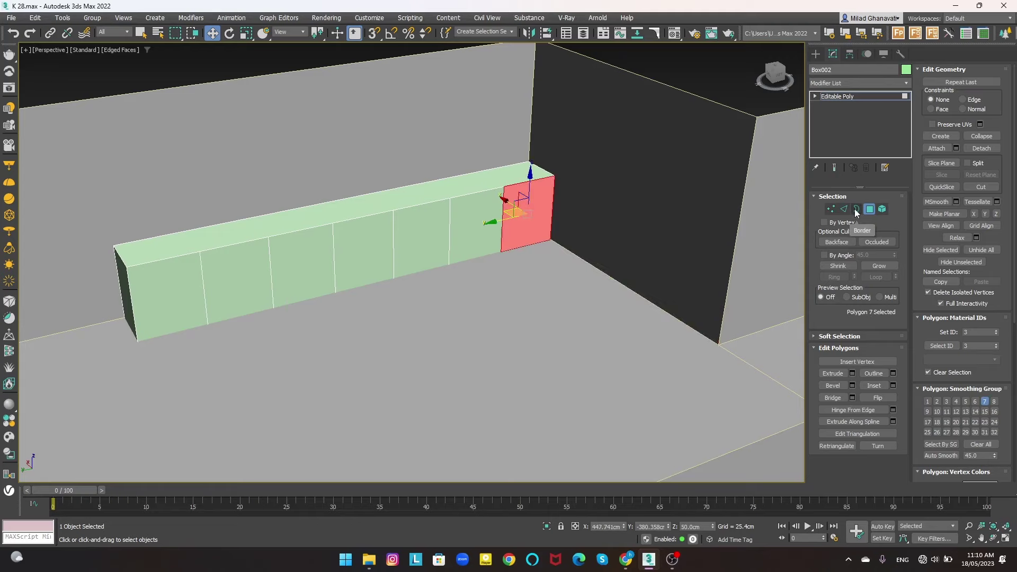
key("ctrl+z")
- Reapply the edge connection and extrude the end face about 329 cm into a return
left_click(843, 209)
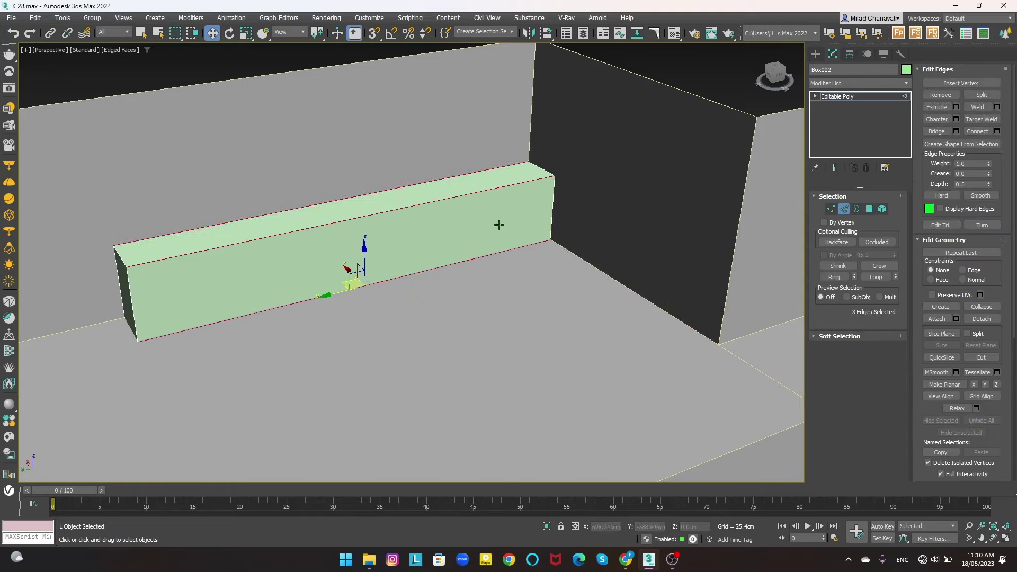
left_click(996, 131)
left_click(415, 312)
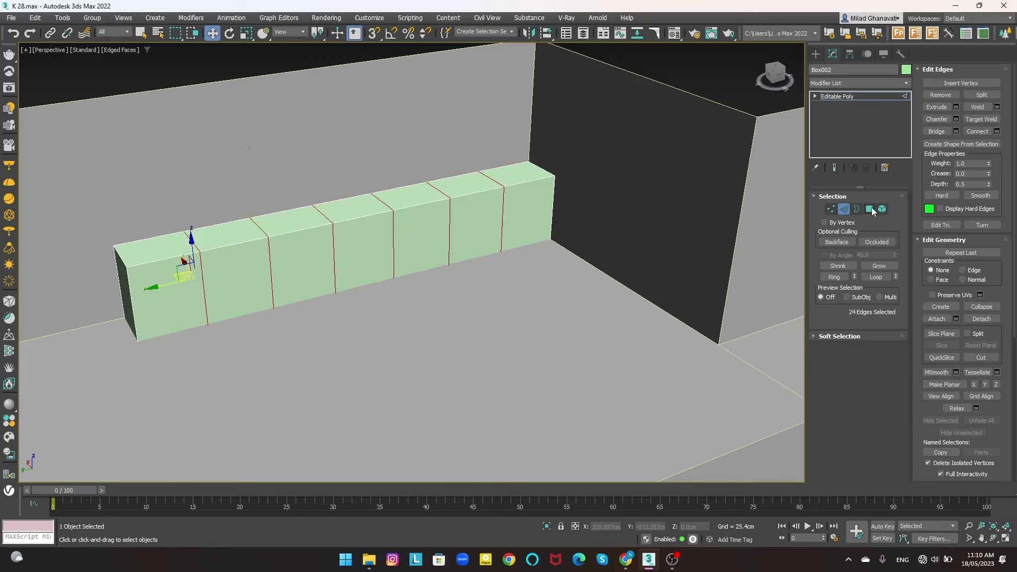
left_click(869, 209)
left_click(852, 373)
mouse_move(420, 284)
left_mouse_down()
mouse_move(417, 263)
mouse_move(416, 295)
left_mouse_up()
left_click(417, 299)
- Extrude the corner and return top faces upward 136.432 cm
left_click(609, 222)
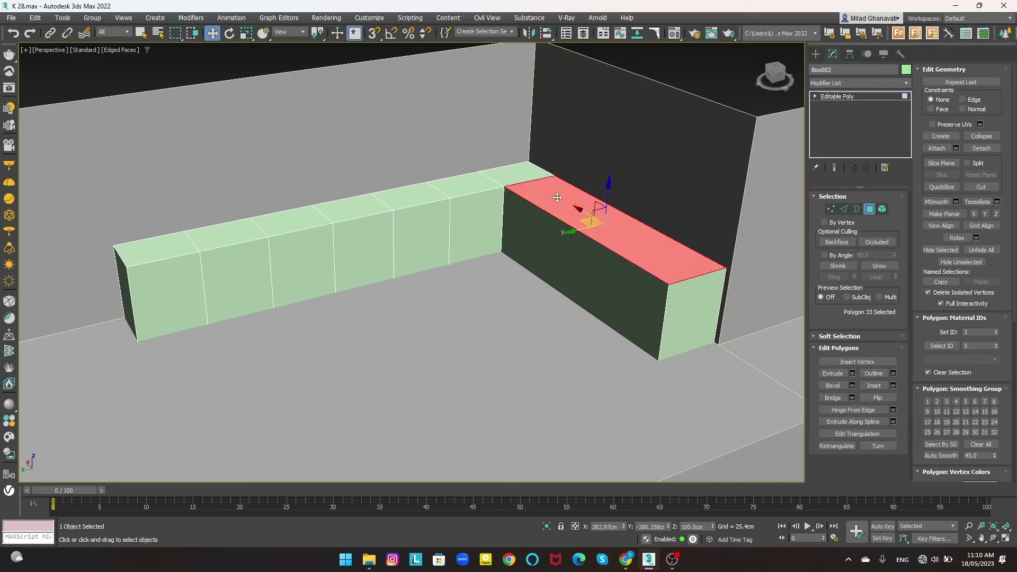
left_click(509, 175, "ctrl")
left_click(852, 373)
mouse_move(416, 295)
left_mouse_down()
mouse_move(413, 24)
mouse_move(410, 104)
left_mouse_up()
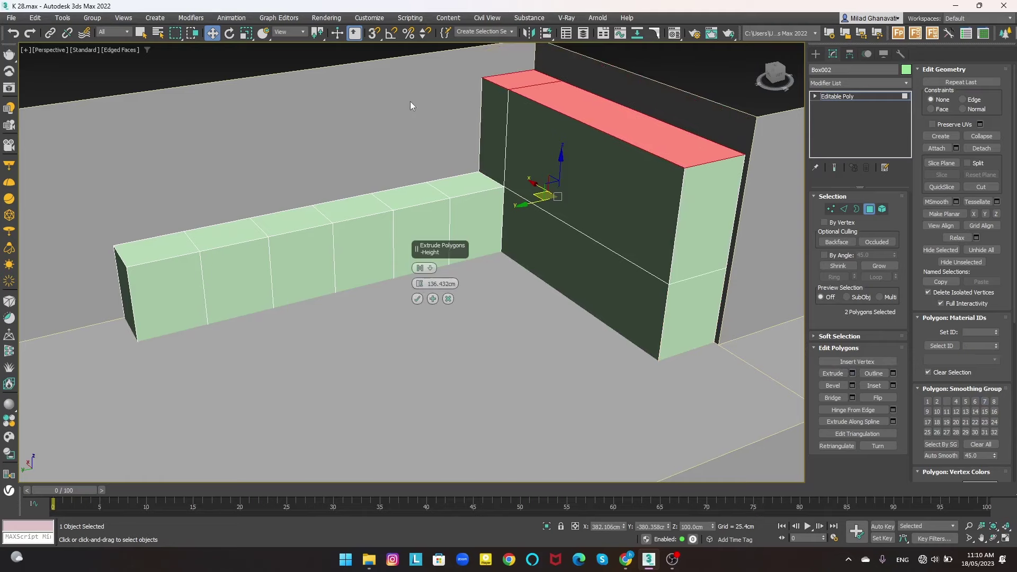
left_click(418, 299)
mouse_move(276, 233)
middle_mouse_down("alt")
mouse_move(244, 223)
mouse_move(453, 208)
mouse_move(420, 222)
middle_mouse_up("alt")
- Connect three horizontal edges of the tall unit with four vertical divisions
scroll(259, 226, "up", 5)
scroll(453, 208, "down", 5)
left_click(589, 222)
left_click(844, 208)
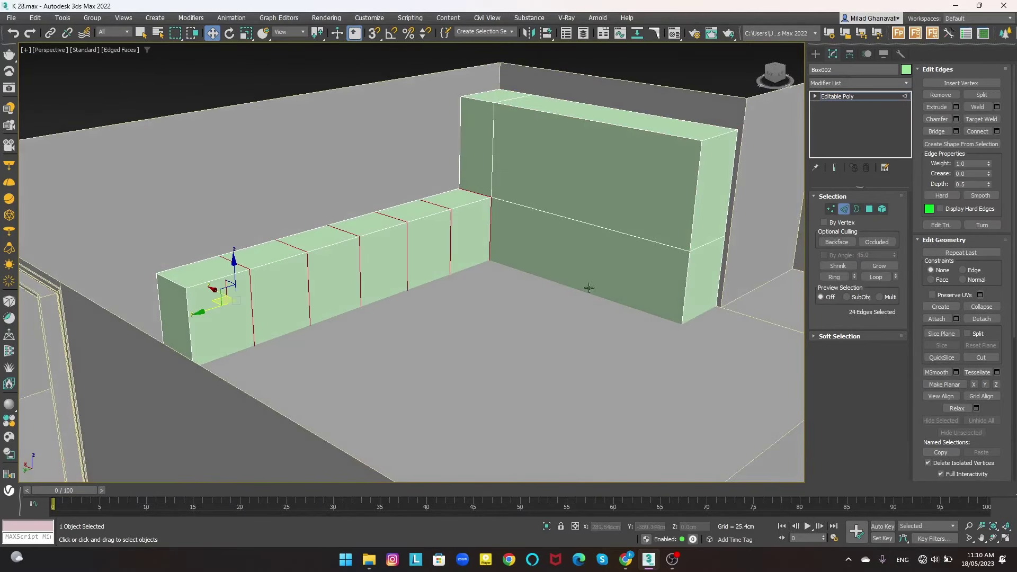
left_click(567, 286)
left_click(588, 222, "ctrl")
left_click(606, 126, "ctrl")
left_click(997, 131)
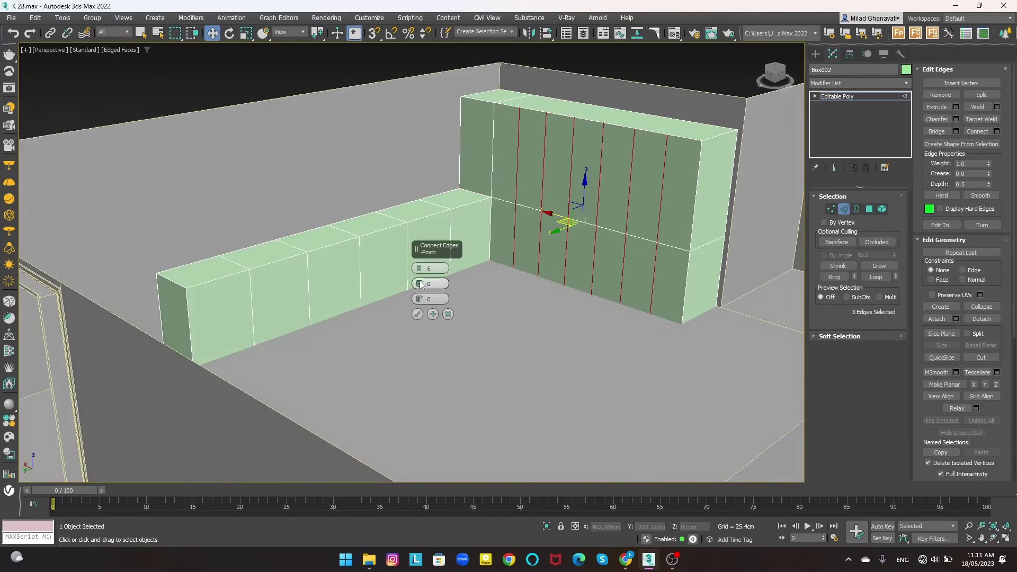
left_click_drag(419, 268, 414, 268)
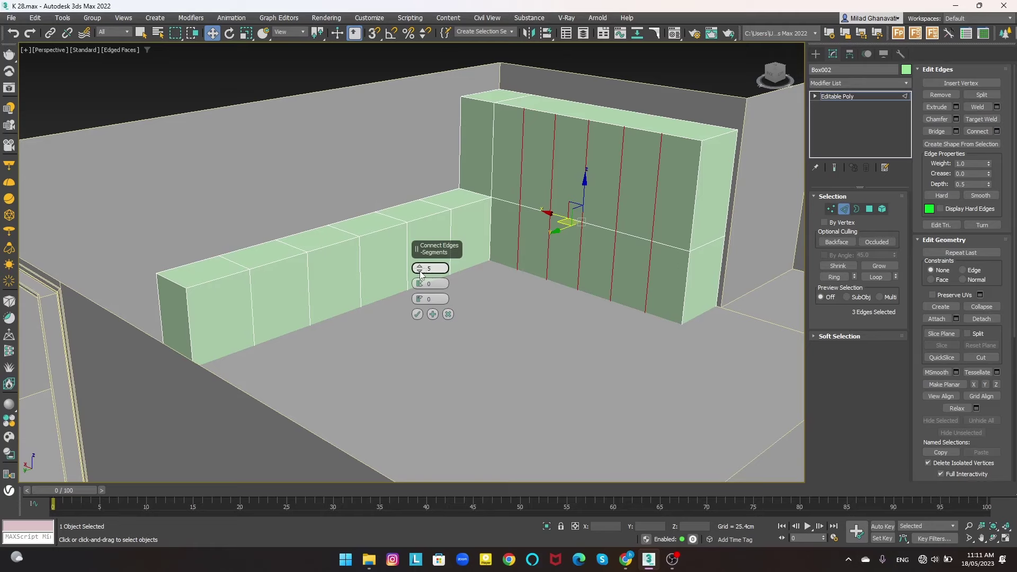
left_click(418, 314)
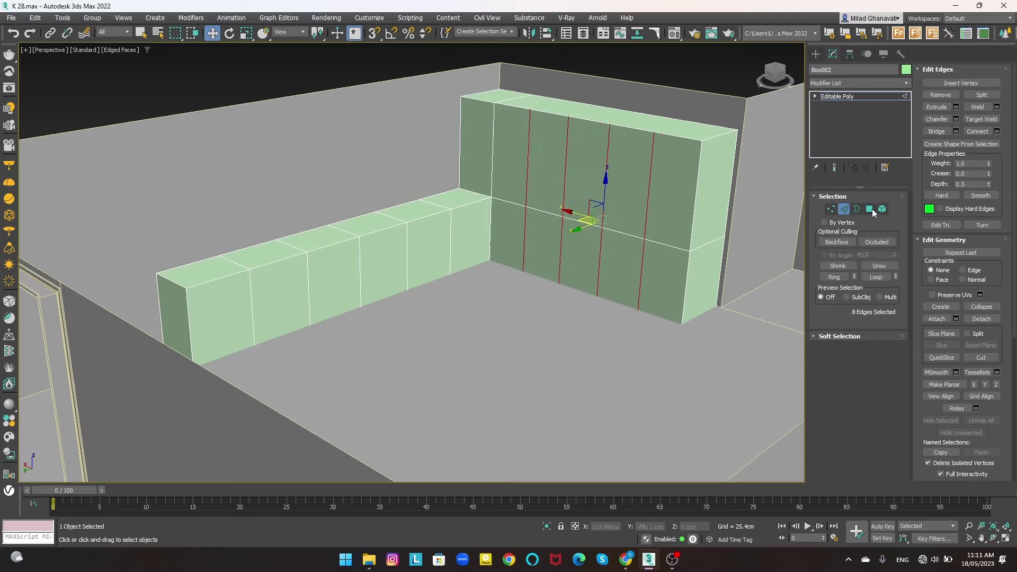
- Cut two horizontal edges across the tall wall by connecting its upper vertical edges
left_click(869, 209)
left_click(662, 283)
left_click(619, 271, "ctrl")
left_click(841, 210)
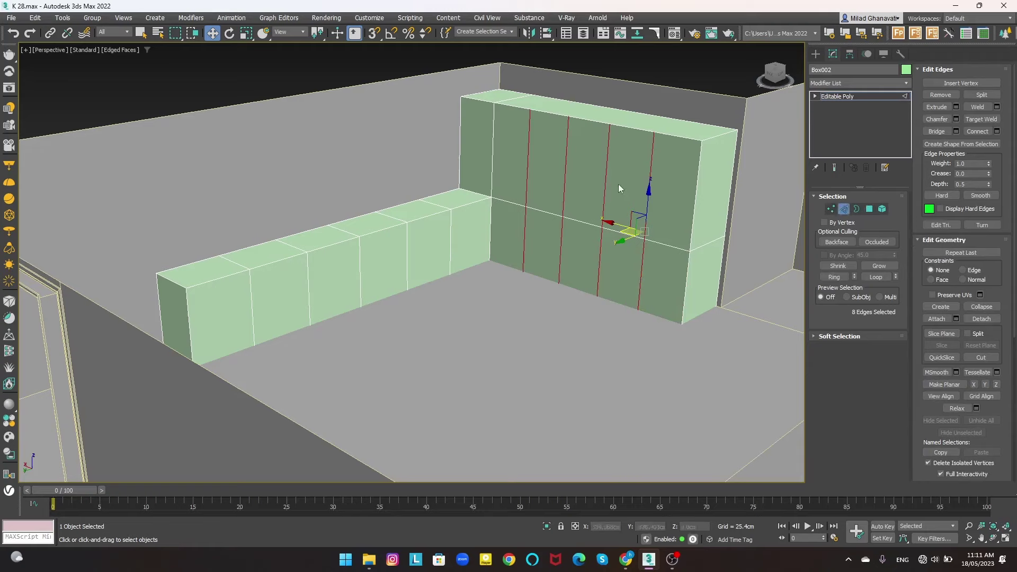
left_click(604, 170)
left_click(640, 196, "ctrl")
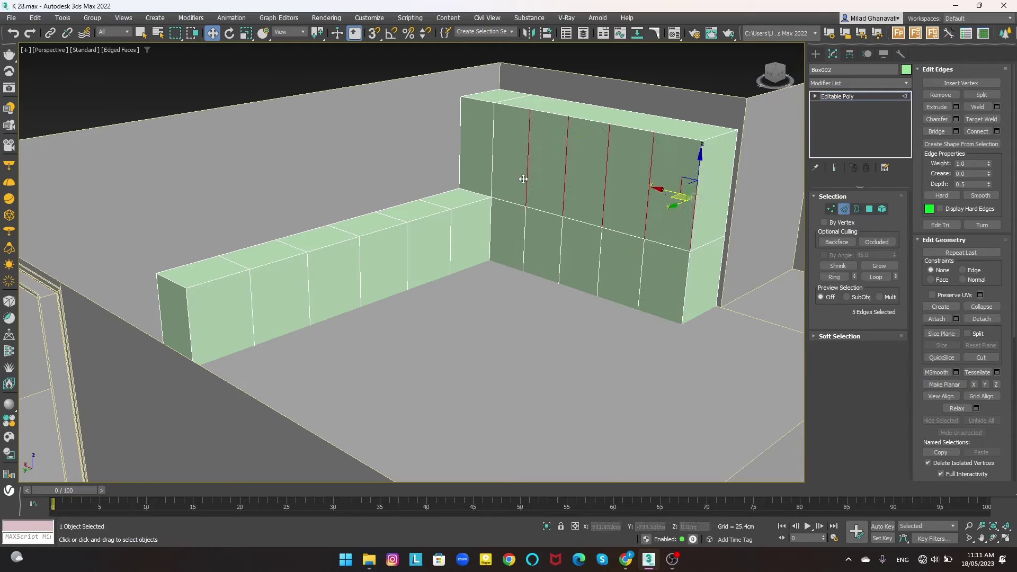
left_click(996, 131)
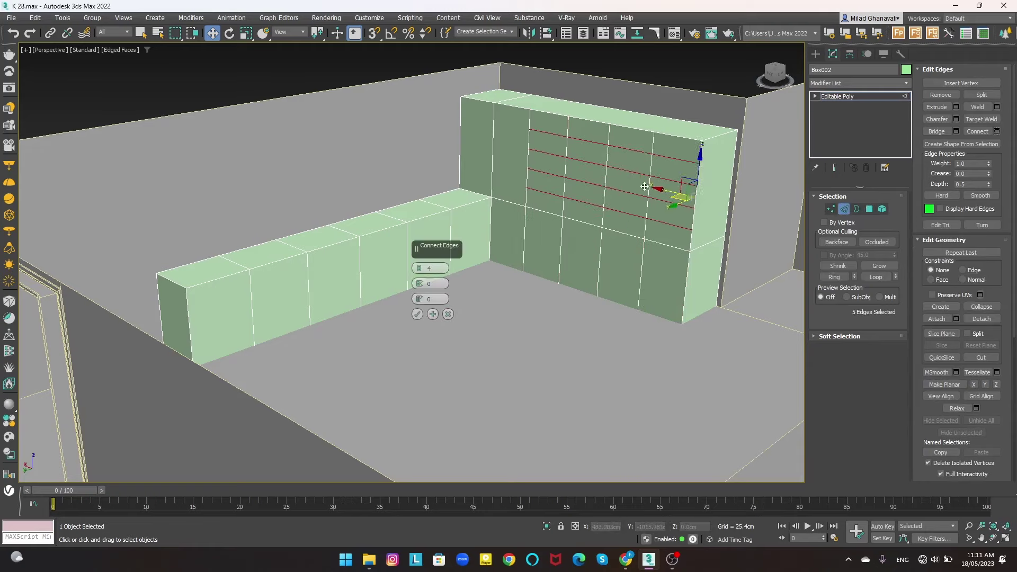
left_click(419, 271)
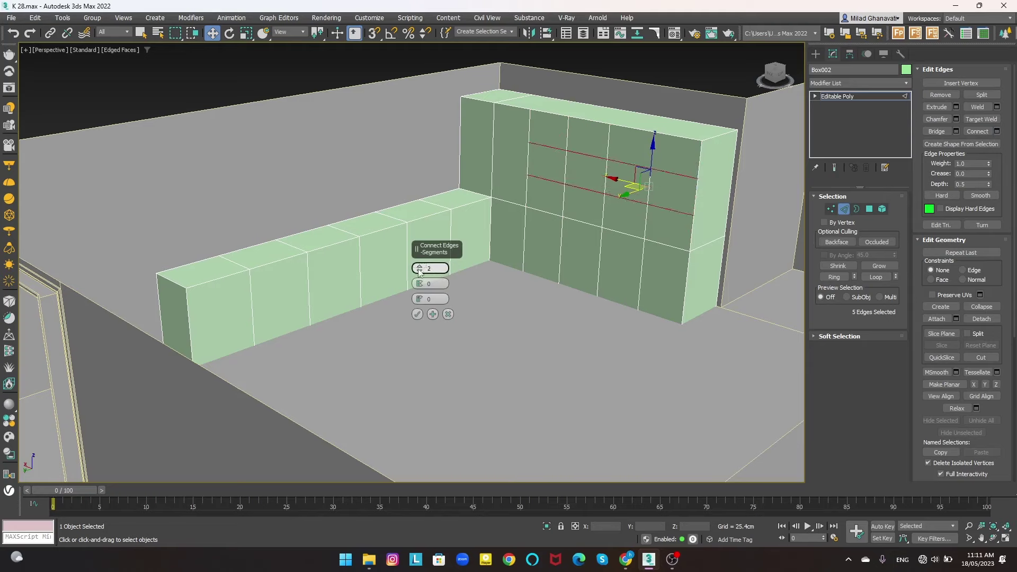
left_click(418, 315)
- Select a 2x3 block of faces on the tall wall
left_click(562, 249)
left_click(599, 275, "ctrl")
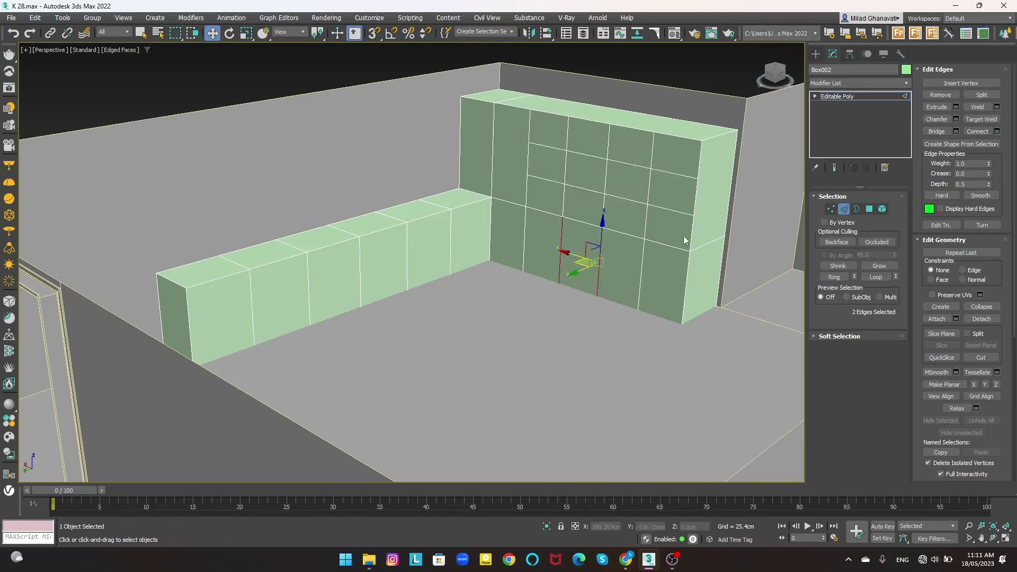
left_click(870, 209)
left_click(670, 183, "ctrl")
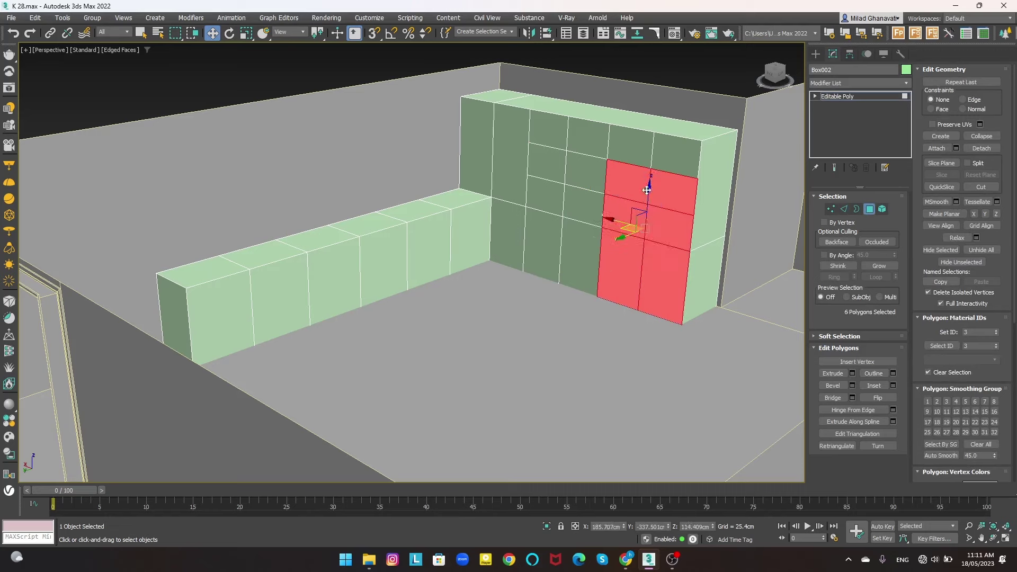
- Inset the six wall faces, then extrude them -80.235 cm inward
left_click(893, 386)
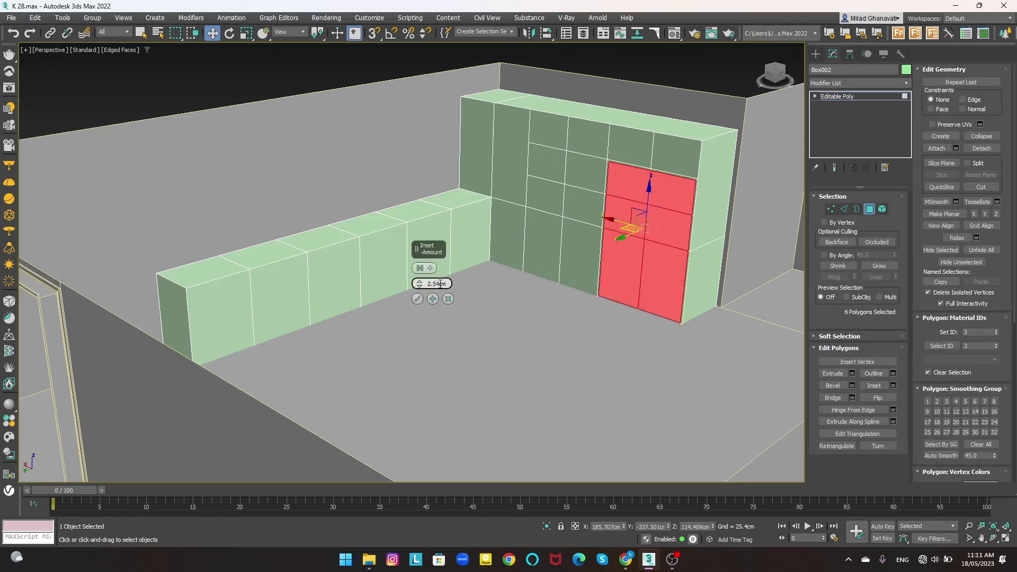
left_click(418, 299)
left_click(853, 374)
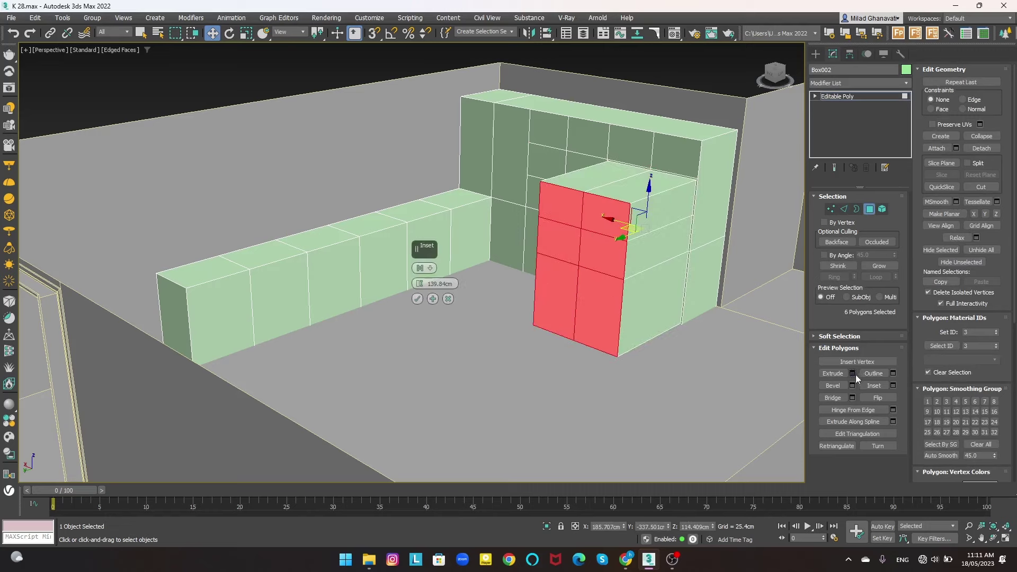
left_click_drag(419, 283, 541, 146)
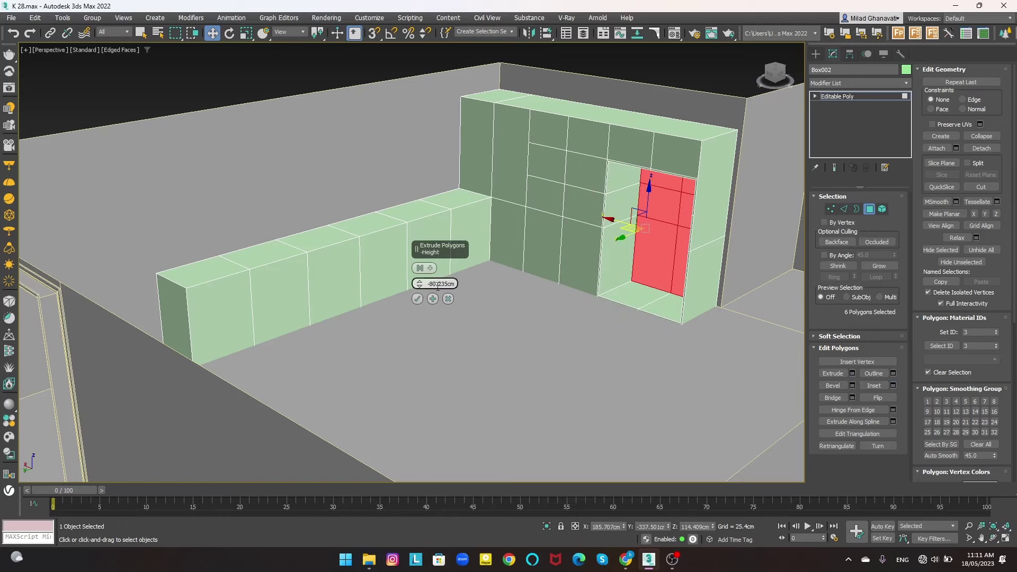
left_click(417, 299)
left_click(869, 209)
mouse_move(541, 237)
middle_mouse_down("alt")
mouse_move(456, 259)
mouse_move(495, 274)
mouse_move(495, 243)
middle_mouse_up("alt")
scroll(454, 261, "up", 5)
scroll(504, 276, "down", 5)
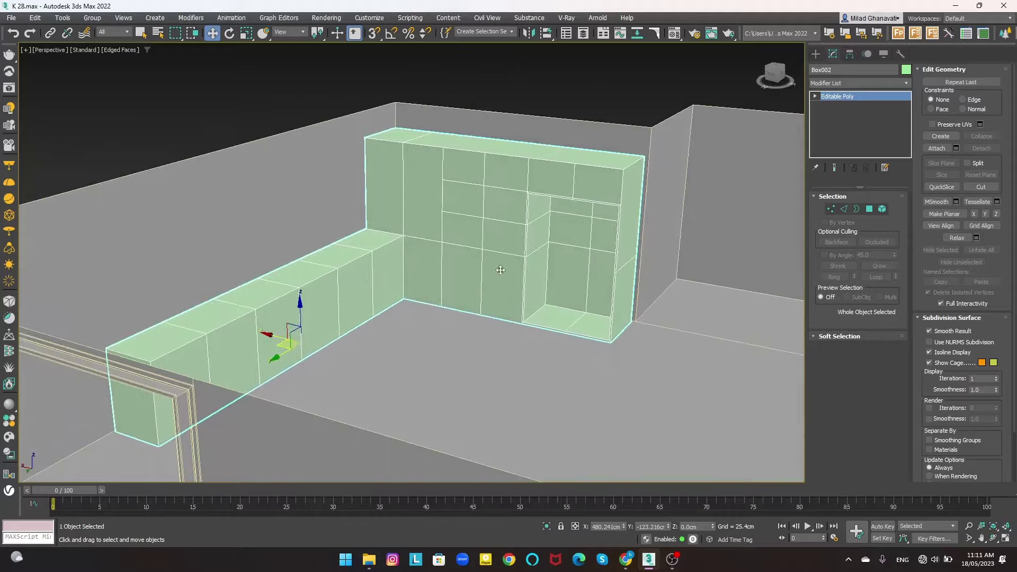
scroll(493, 242, "up", 3)
- Box-select the row of nine wall vertices and raise them along Z
scroll(517, 258, "up", 3)
left_click(830, 209)
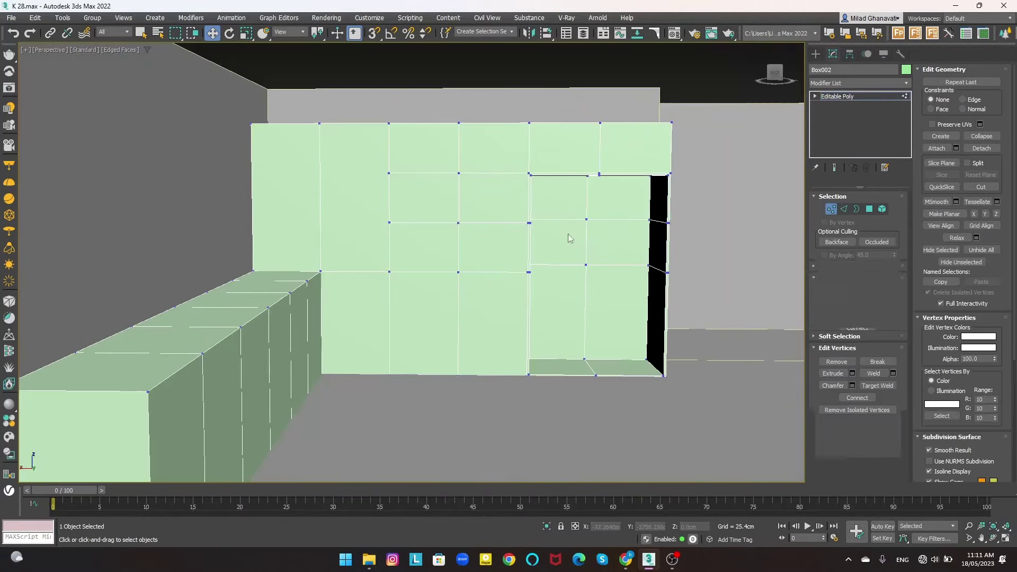
scroll(567, 233, "down", 4)
left_click_drag(714, 201, 377, 247)
scroll(415, 229, "up", 3)
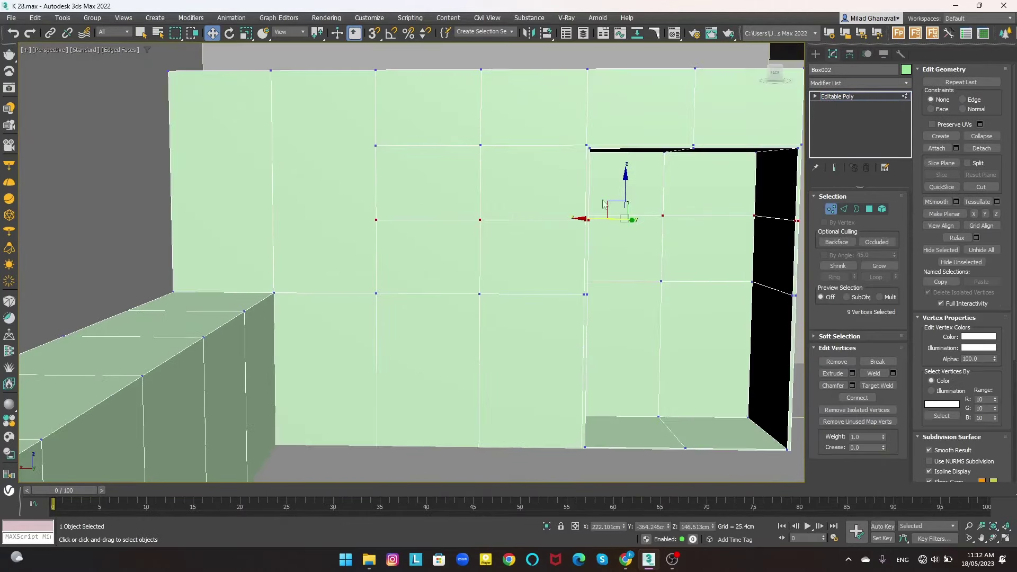
middle_click_drag(638, 259, 597, 261)
left_click_drag(588, 188, 590, 175)
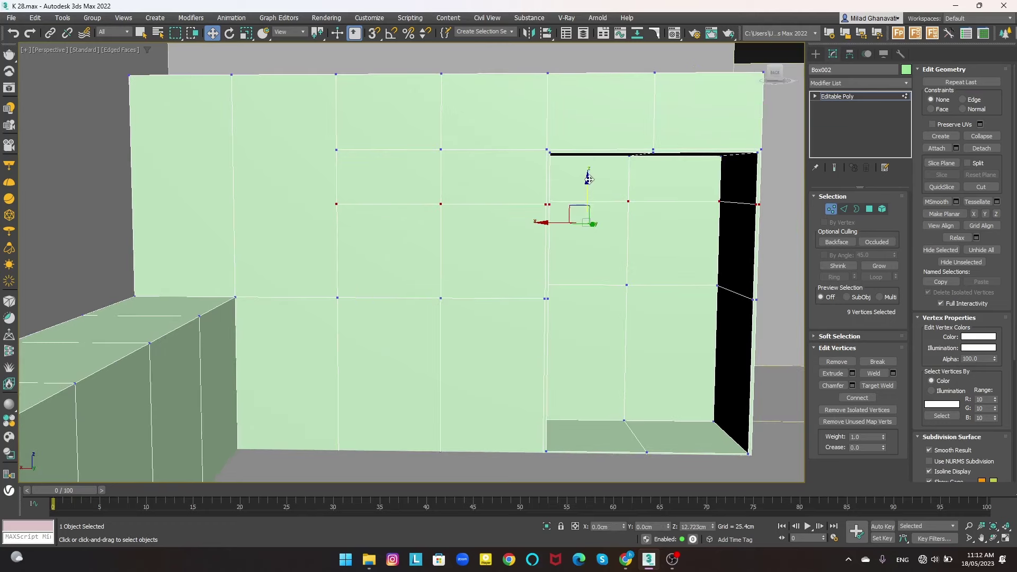
key("1")
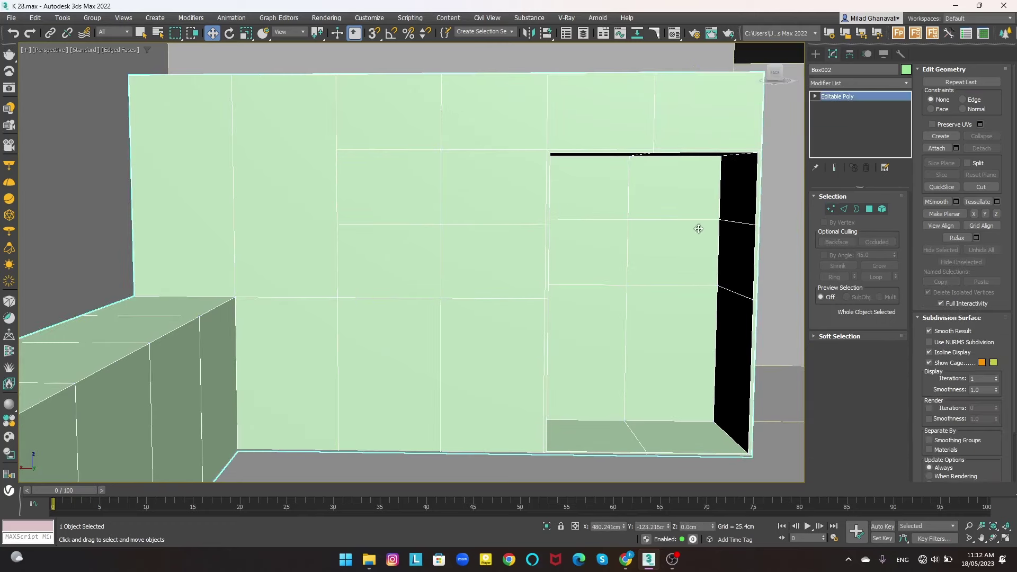
mouse_move(697, 228)
middle_mouse_down("alt")
mouse_move(495, 225)
mouse_move(498, 262)
middle_mouse_up("alt")
scroll(498, 262, "down", 5)
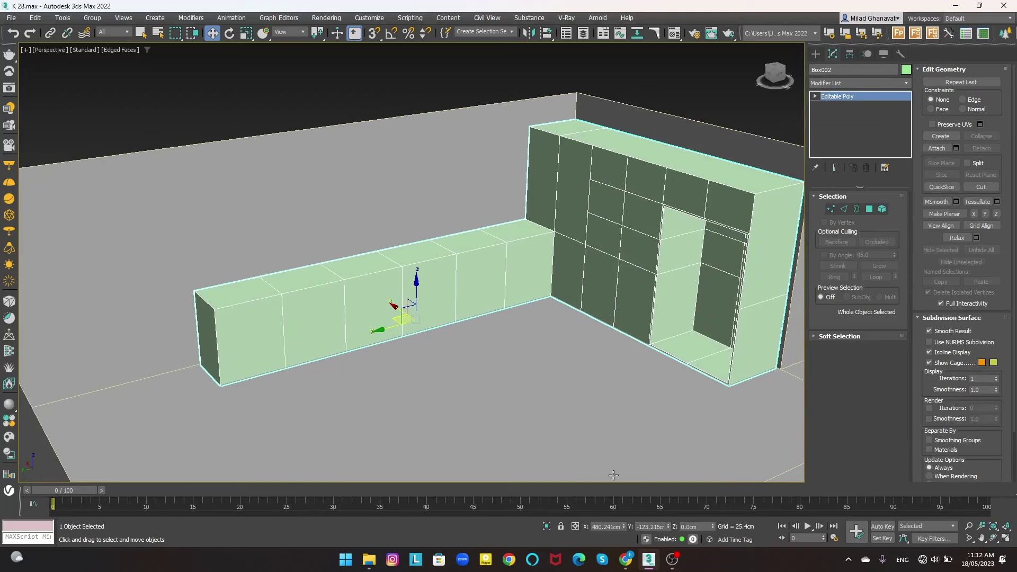
- Connect the vertical edges near the corner with new edges, Pinch reset to 0
scroll(546, 219, "up", 2)
middle_click_drag(547, 219, 561, 224)
key("2")
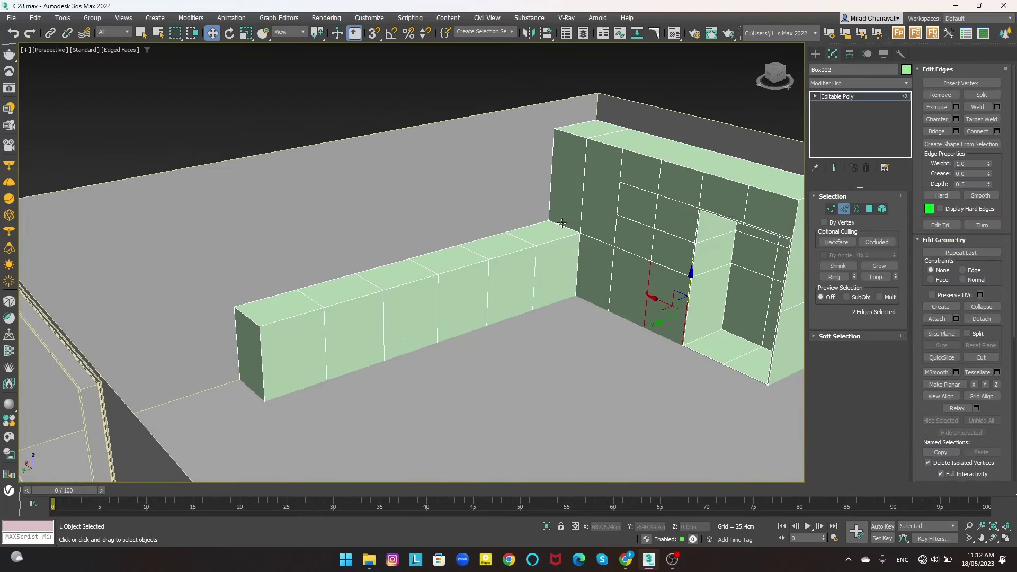
left_click(561, 227)
left_click(570, 132, "ctrl")
left_click(997, 131)
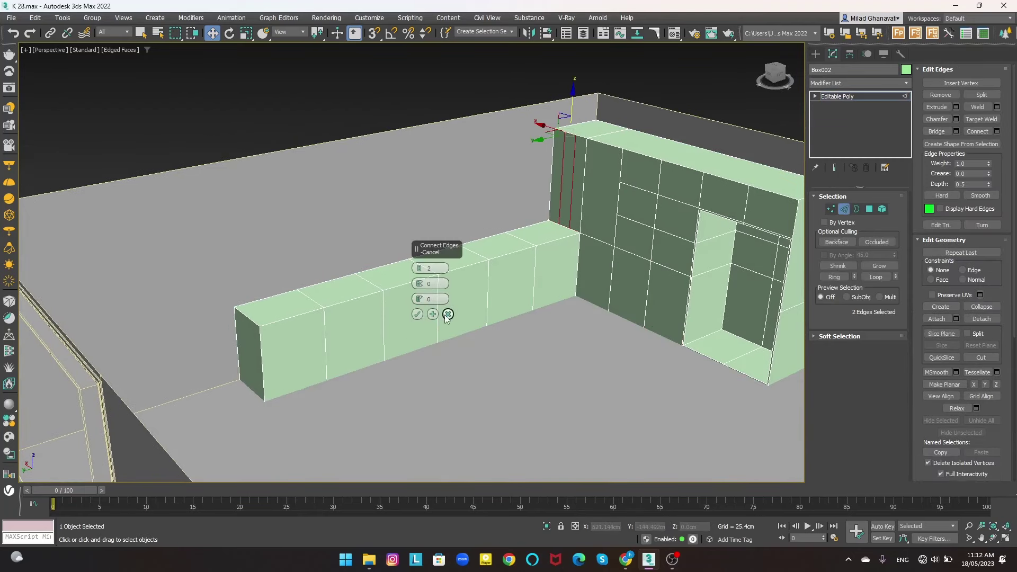
left_click(417, 314)
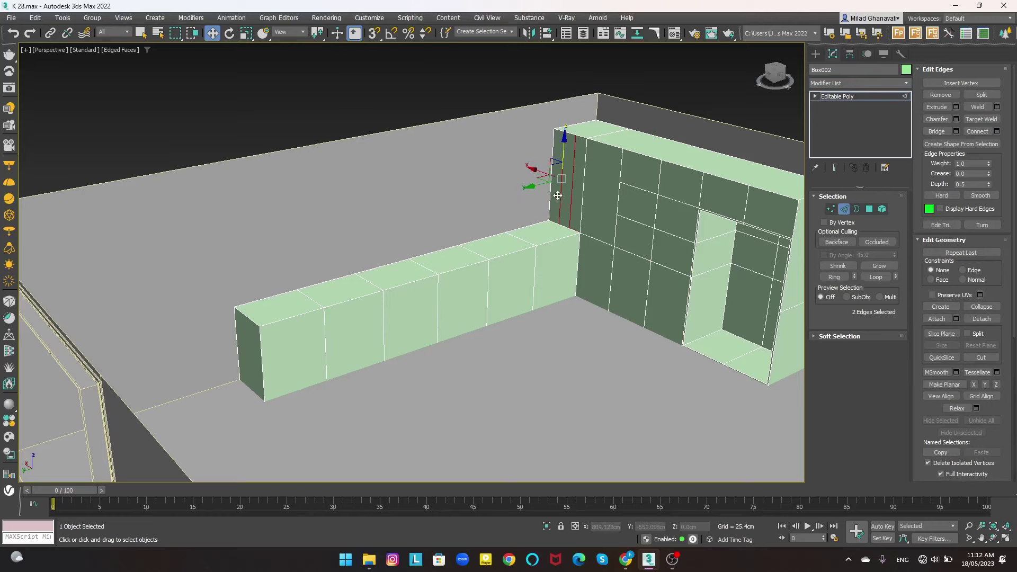
left_click(551, 196, "ctrl")
left_click(997, 131)
scroll(557, 183, "up", 3)
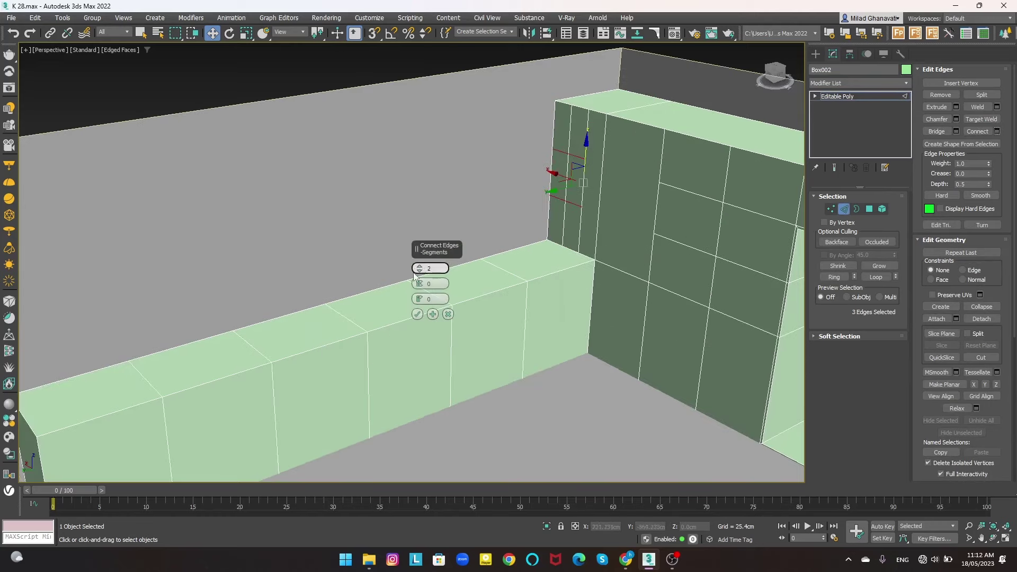
right_click(419, 284)
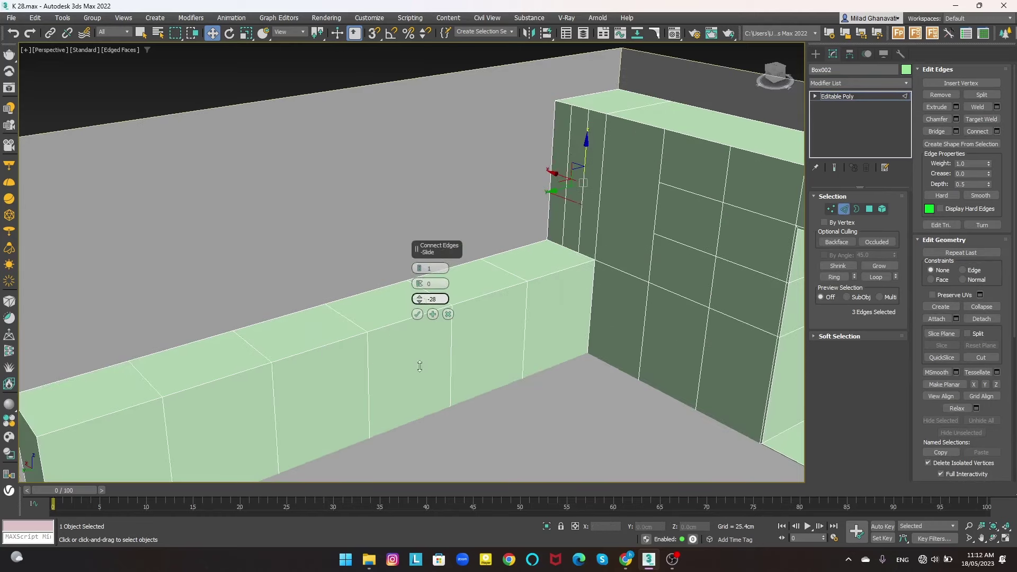
key("Return")
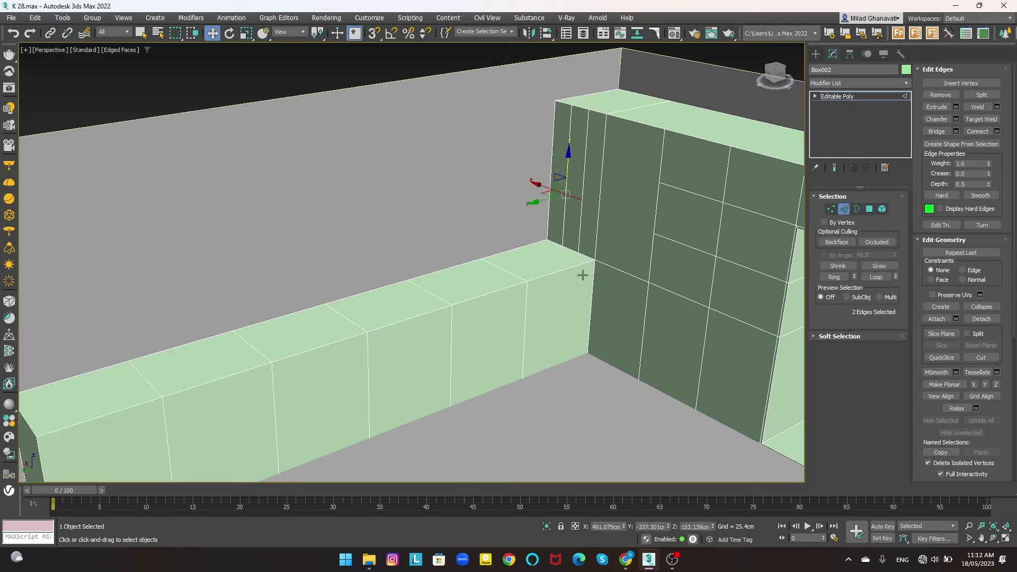
- Extrude the two end-strip faces above the corner out over the low counter
left_click(869, 209)
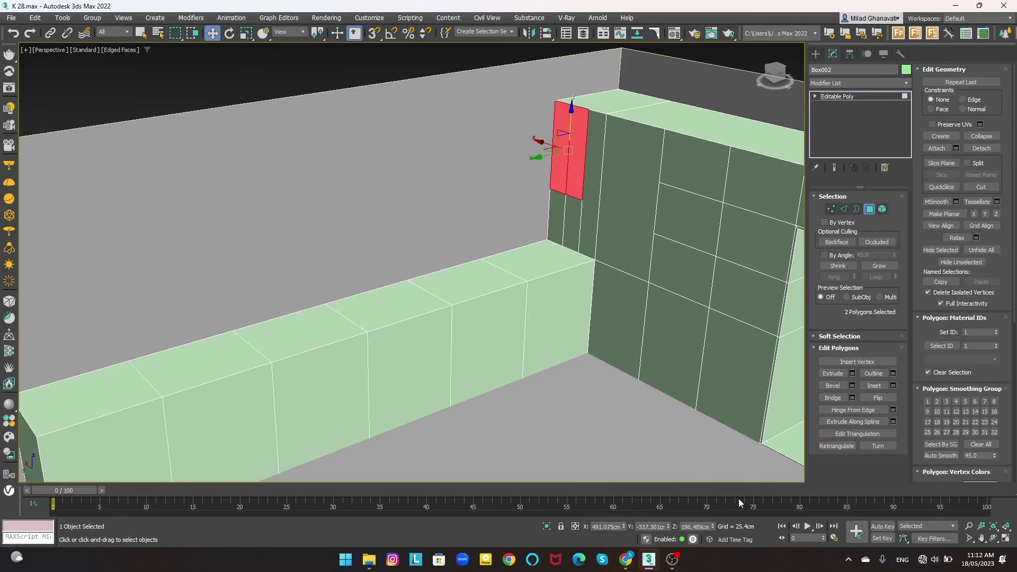
scroll(529, 275, "down", 3)
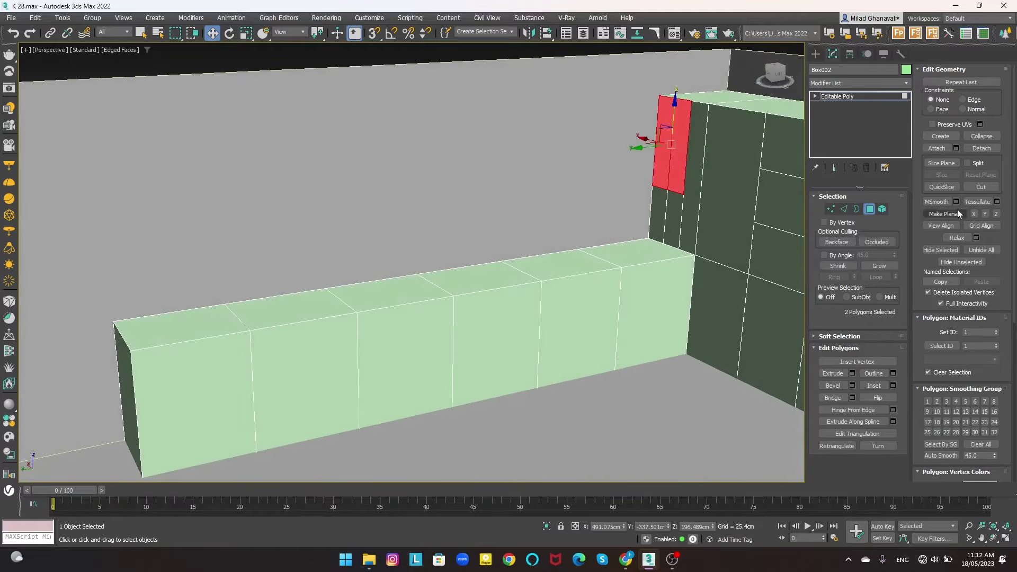
left_click(853, 373)
left_click_drag(420, 158, 421, 117)
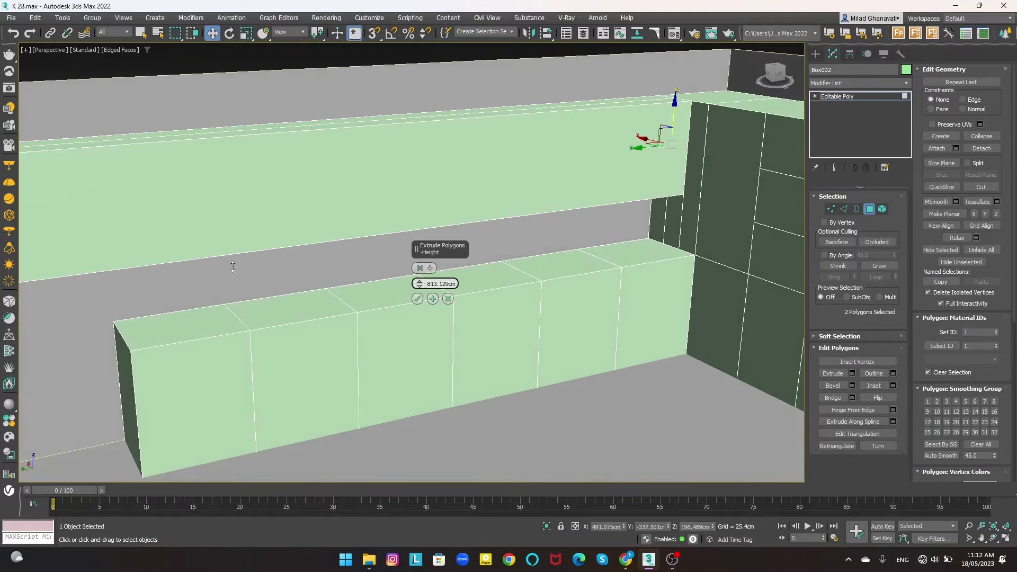
left_click(418, 299)
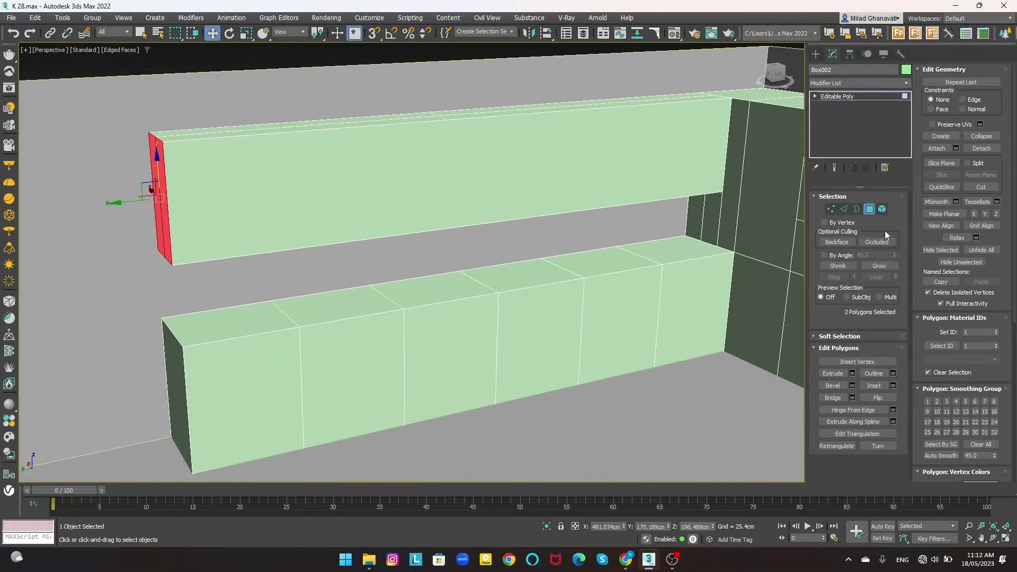
- With snapping on, move the upper run's end vertices onto the counter's end
key("1")
key("s")
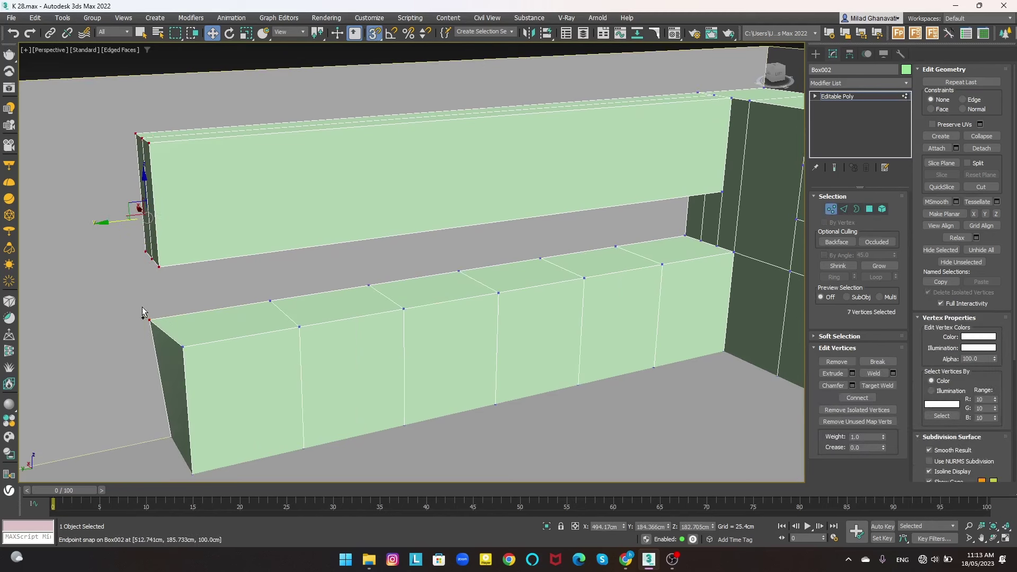
left_click_drag(129, 254, 146, 290)
middle_click_drag(146, 290, 204, 282, "alt")
scroll(204, 282, "down", 5)
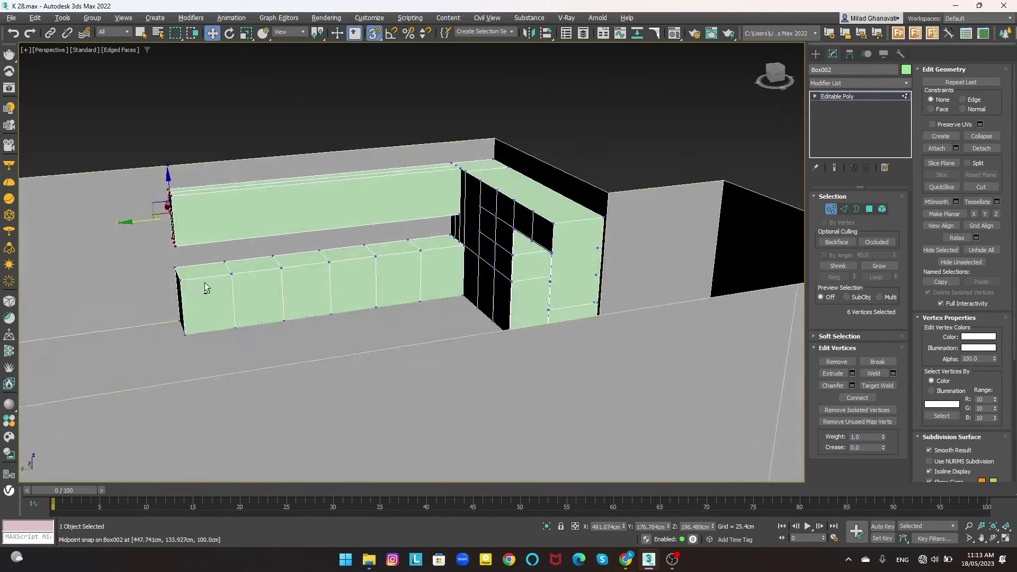
- Select the room shell's vertices around the inner corner and turn snapping off
left_click(830, 209)
middle_click_drag(535, 254, 452, 118, "alt")
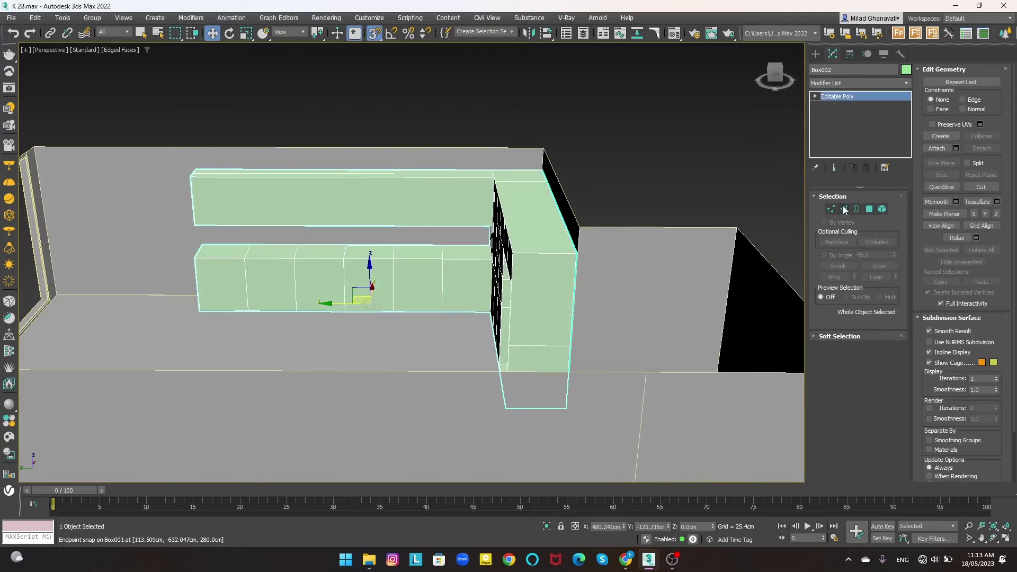
key("1")
left_click_drag(605, 406, 598, 390)
mouse_move(597, 391)
middle_mouse_down("alt")
mouse_move(477, 265)
mouse_move(412, 286)
middle_mouse_up("alt")
key("s")
- Zoom around the room shell and return to object level
scroll(461, 268, "up", 2)
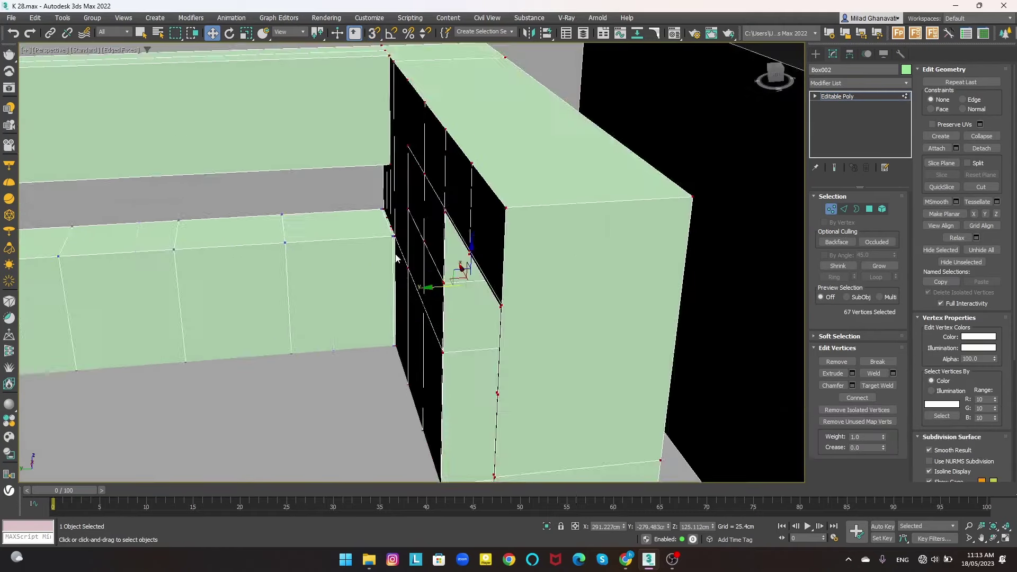
scroll(393, 226, "up", 4)
scroll(387, 238, "down", 5)
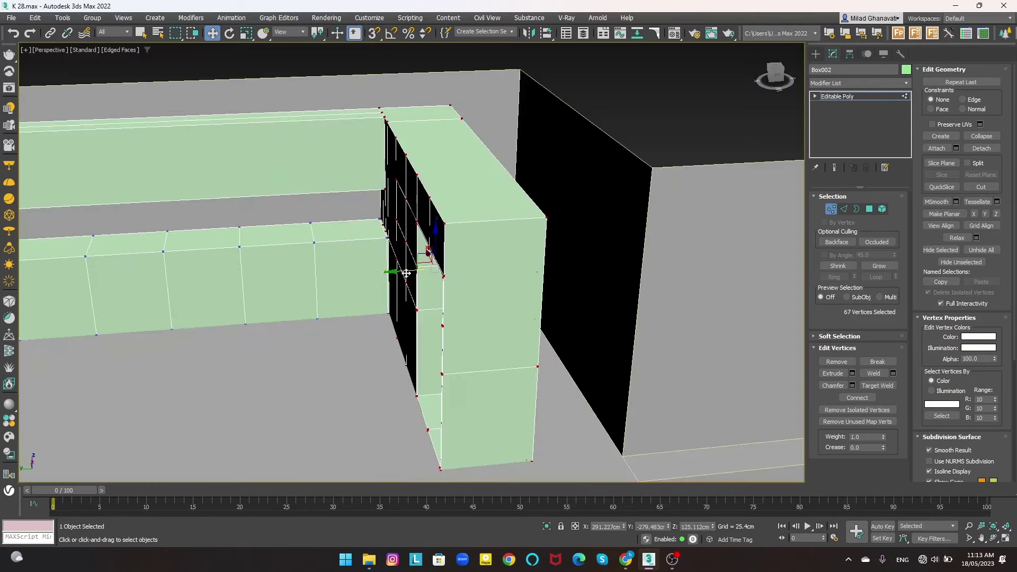
scroll(405, 268, "up", 5)
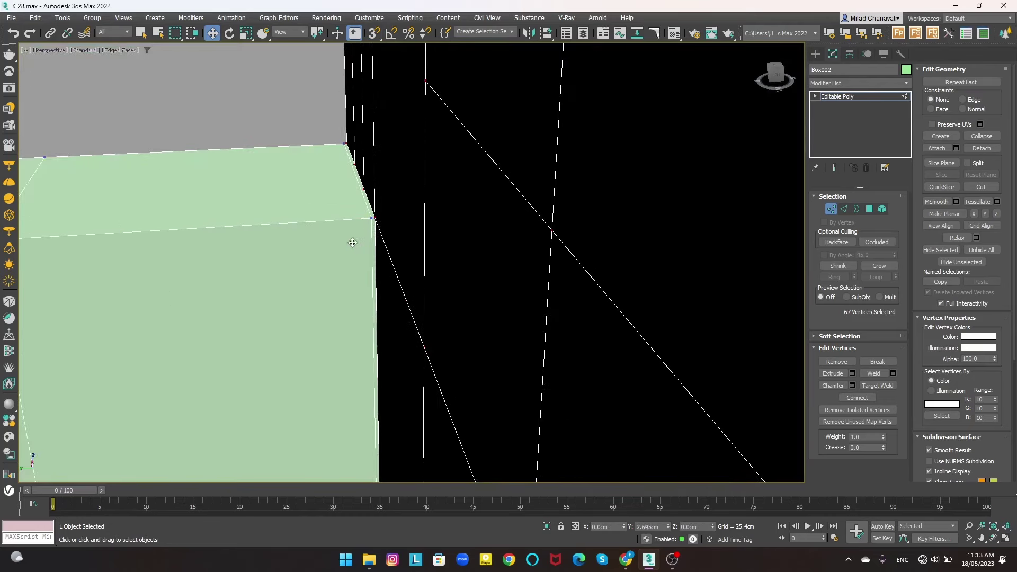
scroll(363, 238, "down", 5)
key("6")
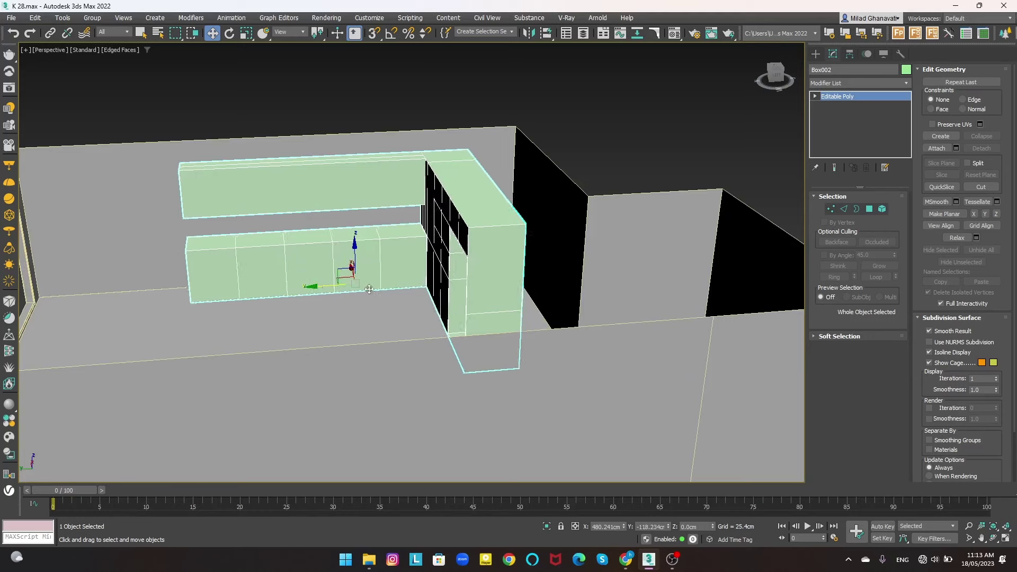
scroll(318, 281, "down", 5)
scroll(313, 277, "up", 3)
scroll(313, 277, "up", 3)
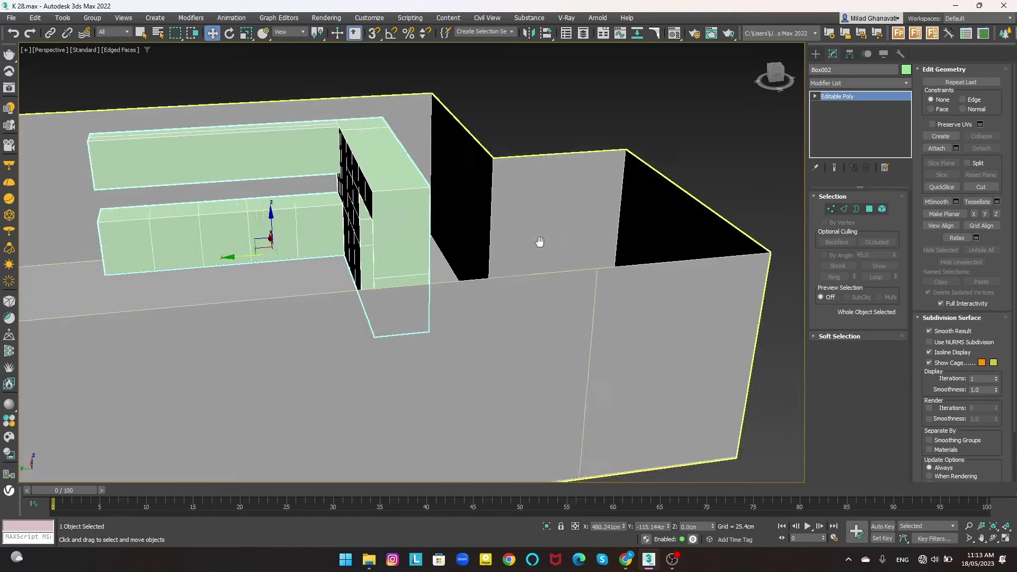
scroll(313, 277, "down", 3)
- Select Box001's far-end wall vertices and slide them along X
left_click(530, 345)
key("1")
middle_click_drag(754, 231, 522, 92, "alt")
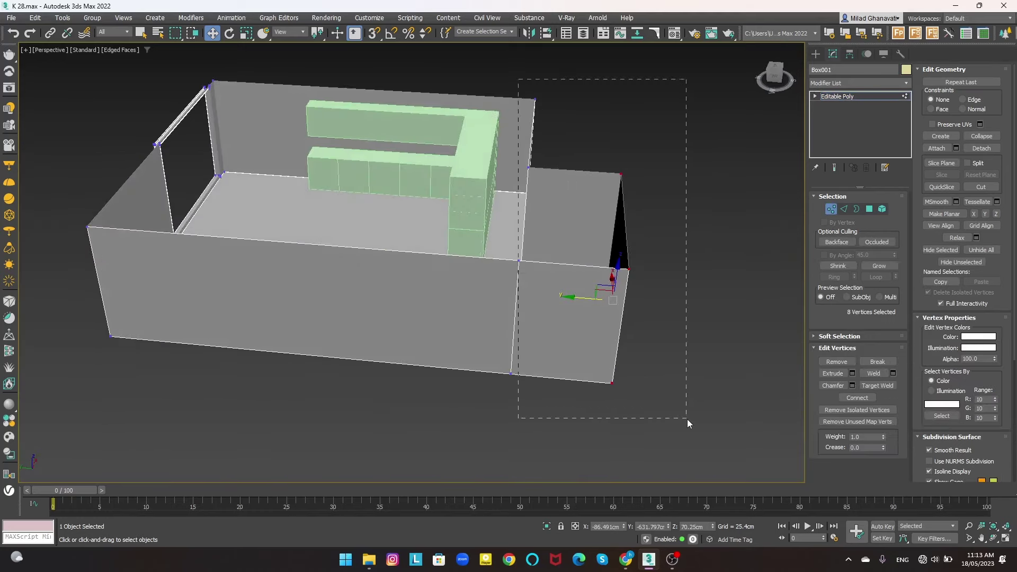
left_click_drag(458, 318, 596, 424)
left_click_drag(525, 263, 482, 273)
- In Top view, nudge the end vertices flush with the cabinets
key("t")
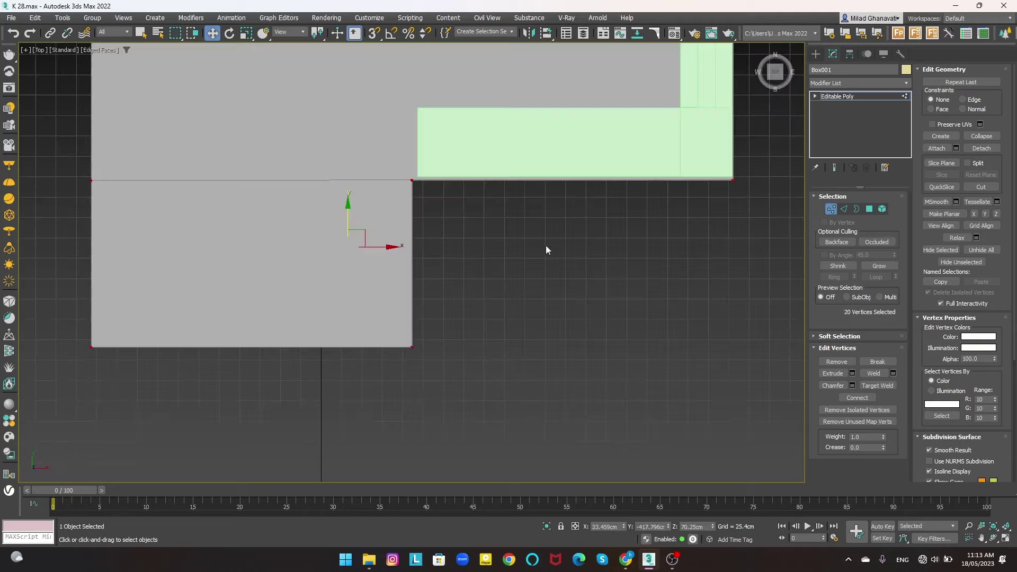
scroll(784, 205, "up", 5)
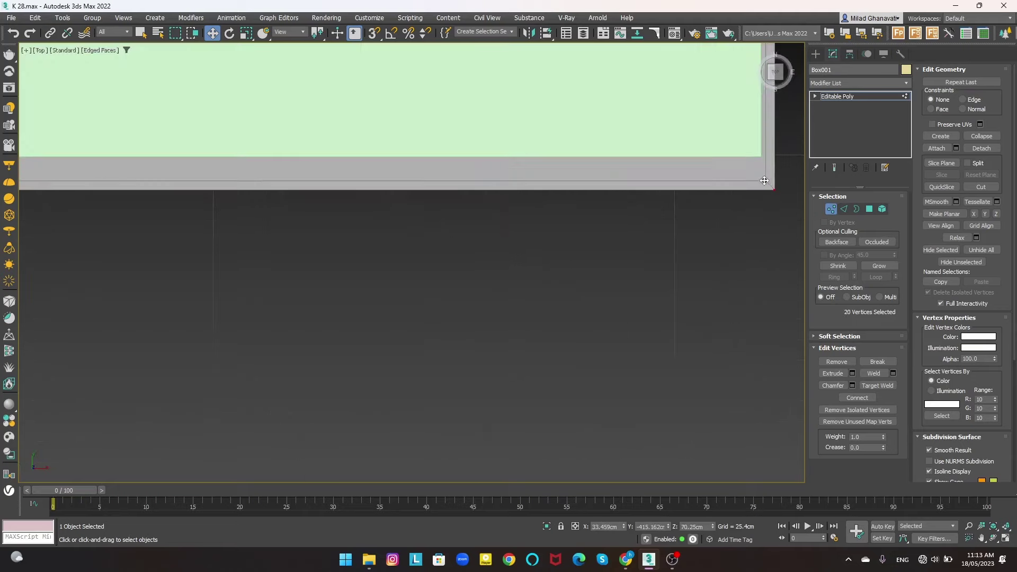
left_click_drag(771, 182, 772, 161)
key("p")
- Orbit the perspective view to inspect the stretched room, toggling edged-face display
middle_click_drag(568, 190, 435, 345, "alt")
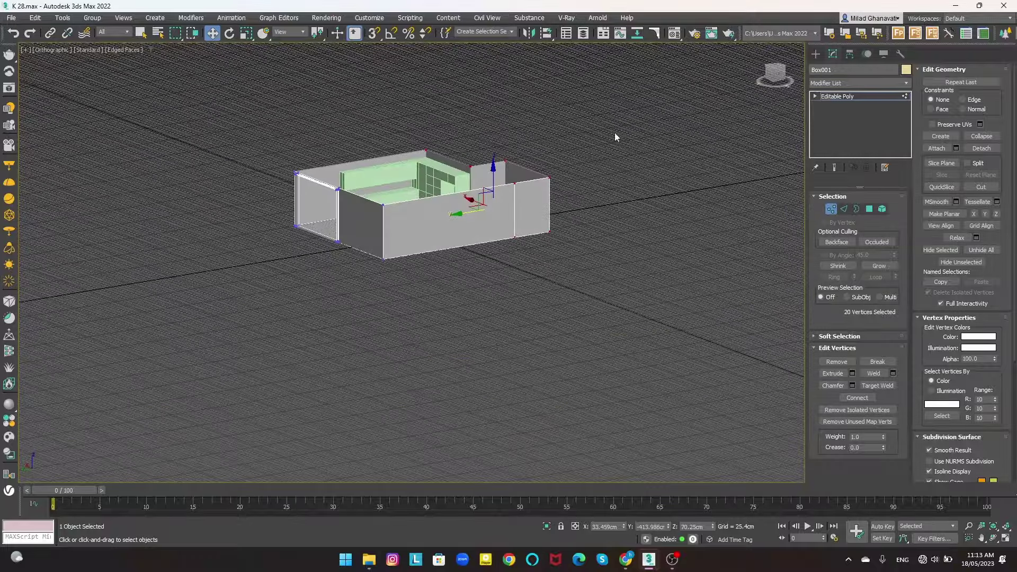
scroll(424, 262, "up", 4)
scroll(433, 259, "up", 4)
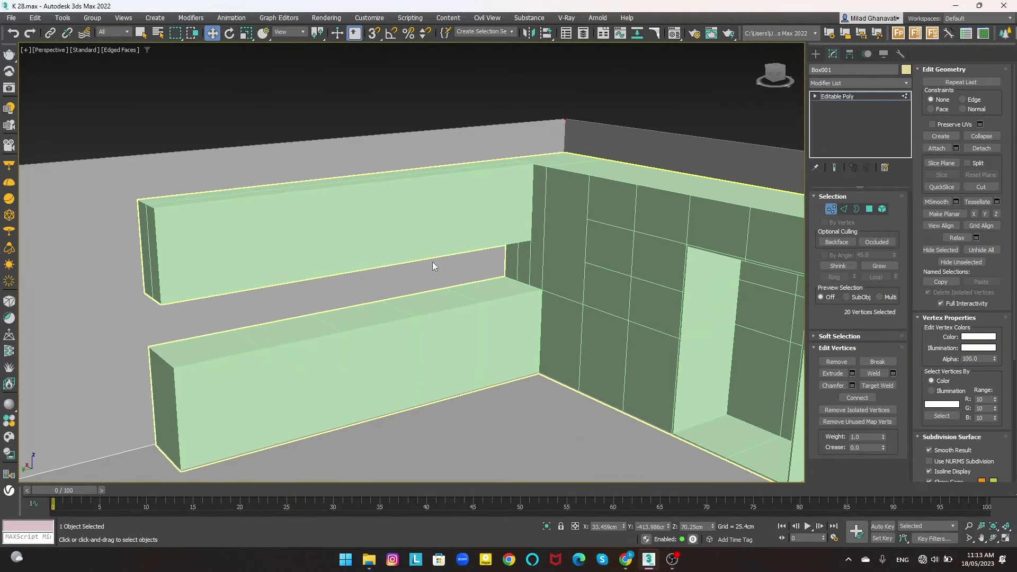
key("F4")
middle_click_drag(425, 262, 364, 275, "alt")
key("super")
key("Escape")
key("F4")
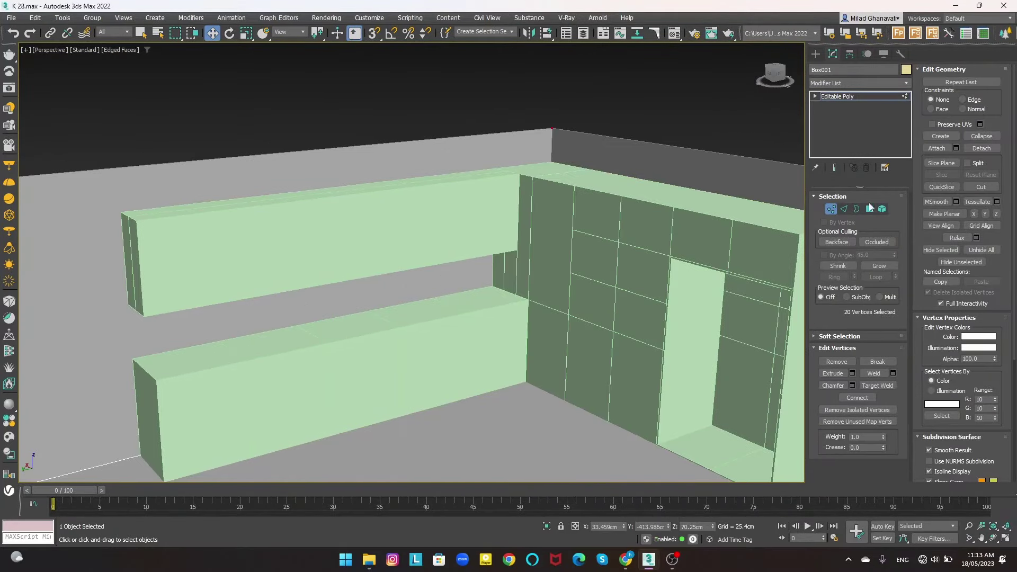
- Leave vertex editing and select the cabinet object Box002
key("1")
left_click(475, 230)
scroll(474, 230, "down", 2)
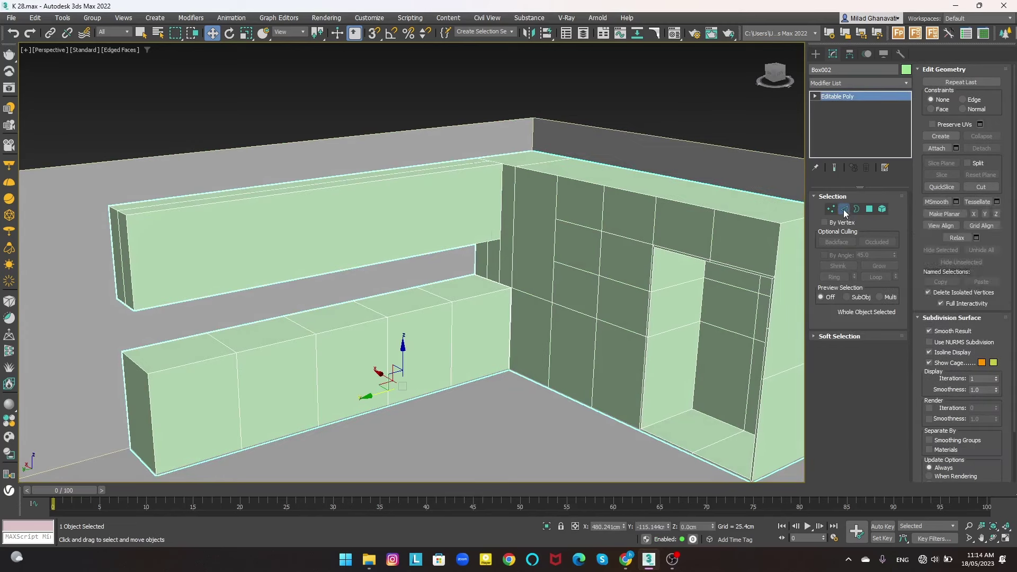
- Connect the upper cabinet's top and bottom edges with 7 vertical divisions
left_click(843, 209)
left_click(469, 245)
left_click(389, 183, "ctrl")
left_click(997, 131)
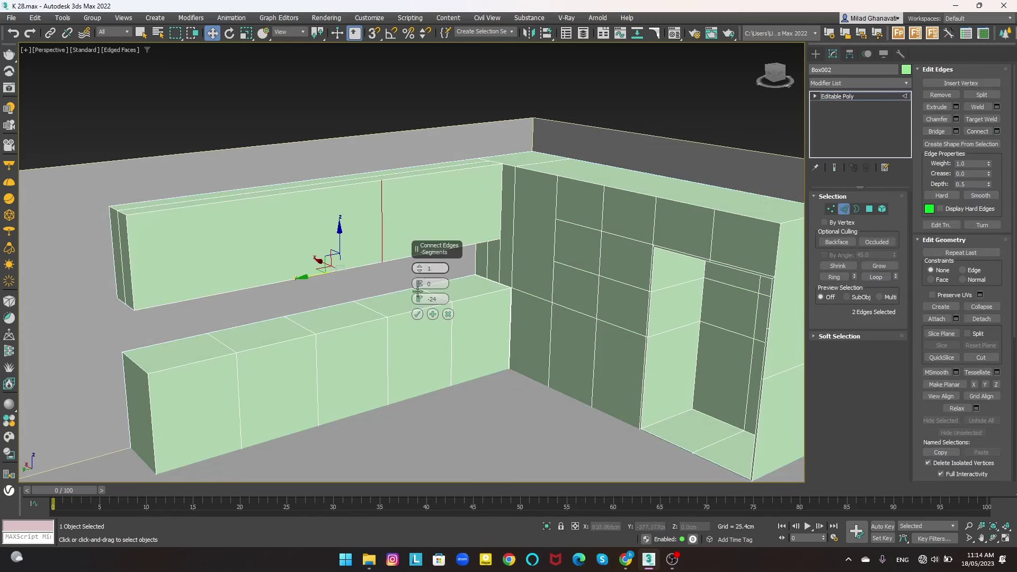
left_click_drag(420, 271, 420, 267)
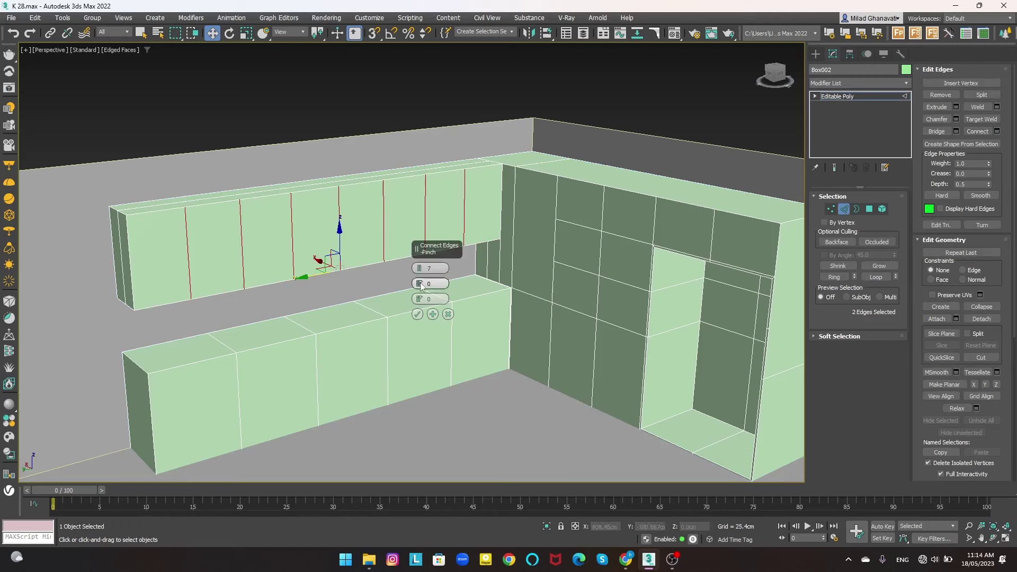
left_click(417, 314)
- Inset the three front panels near the corner
left_click(870, 209)
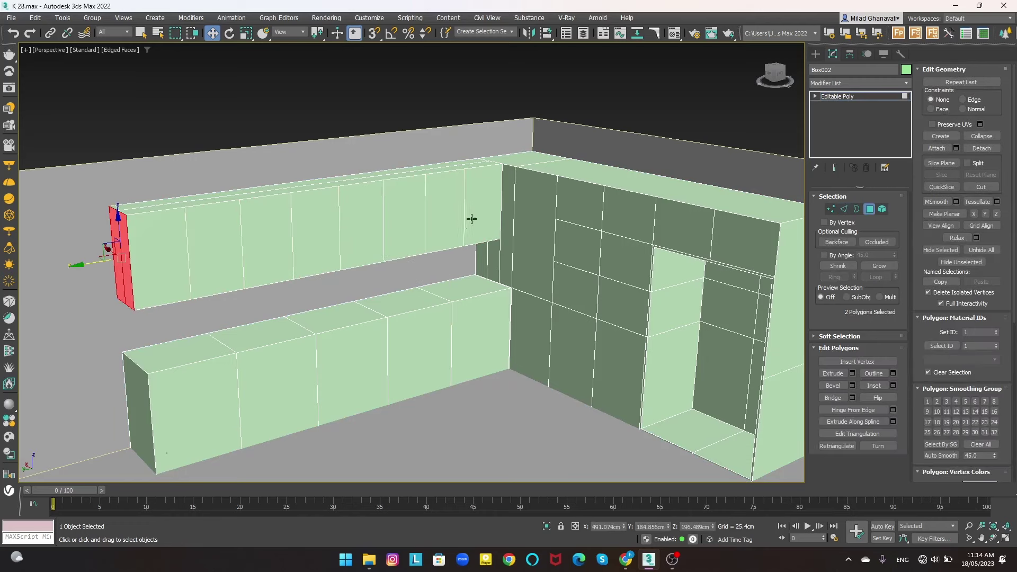
left_click(470, 221)
left_click(445, 221, "ctrl")
left_click(893, 385)
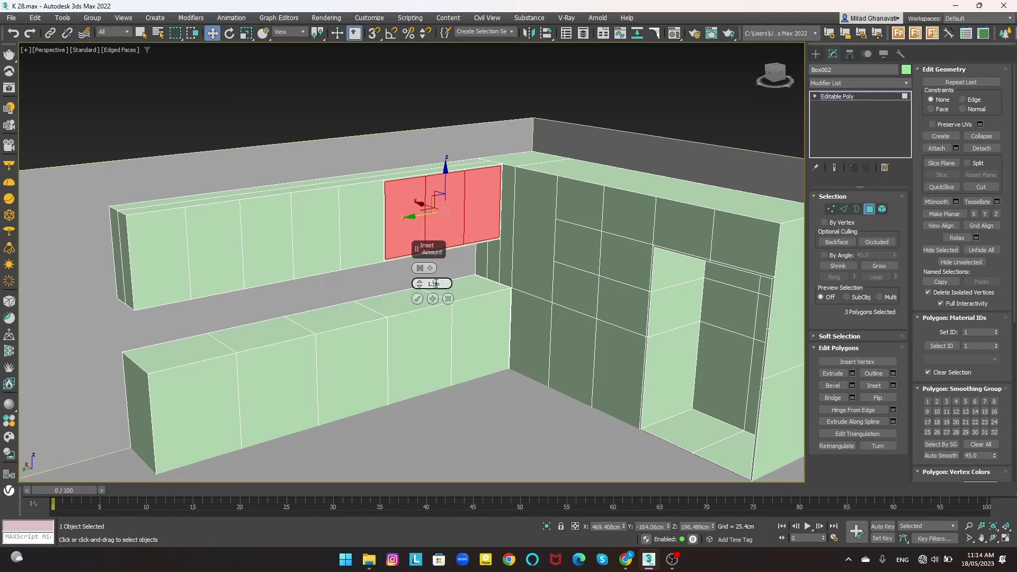
left_click(417, 299)
- Extrude the inset panels with negative height to recess them into a niche
left_click(852, 373)
mouse_move(420, 283)
left_mouse_down()
mouse_move(557, 304)
mouse_move(531, 208)
left_mouse_up()
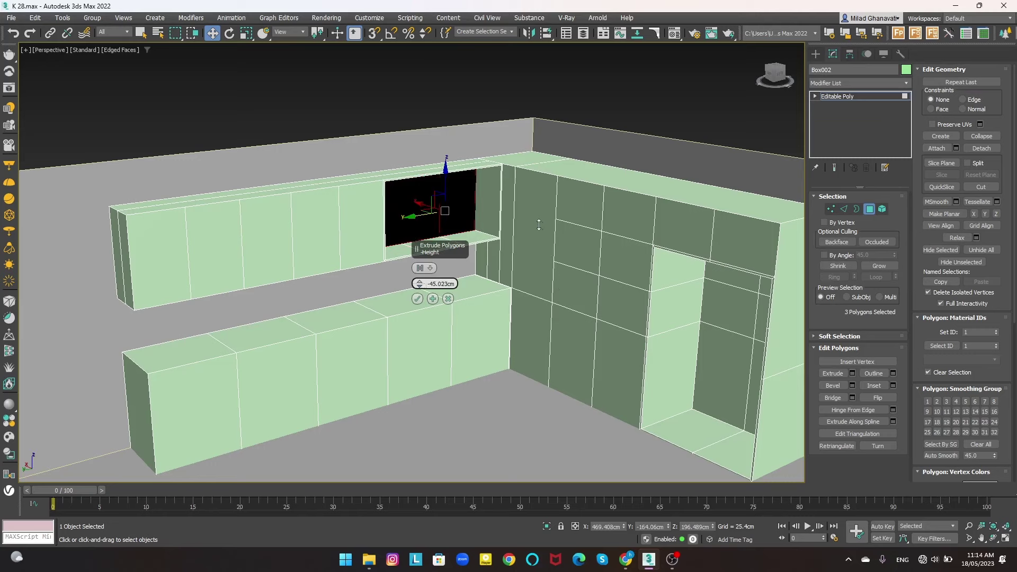
left_click(418, 299)
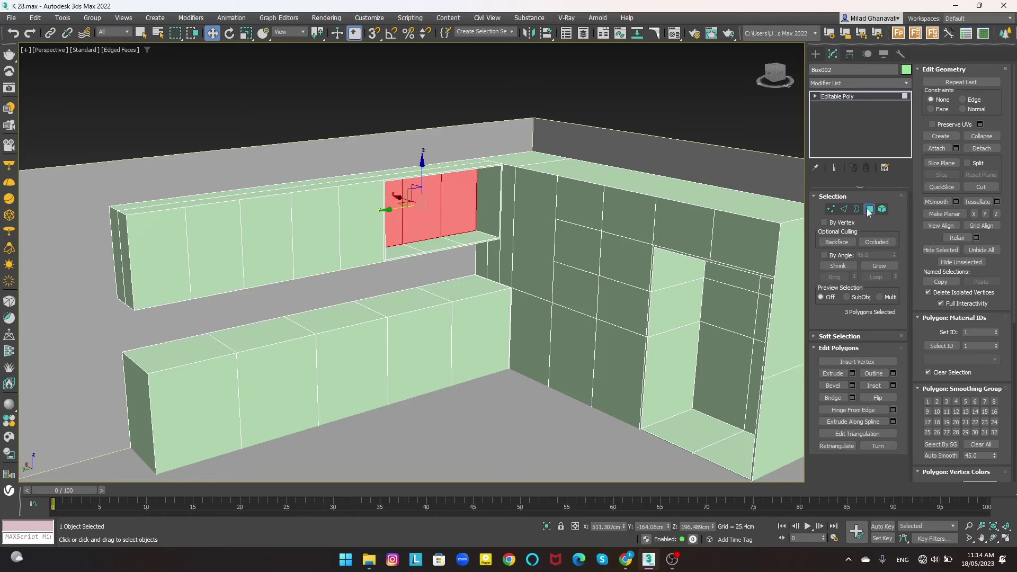
left_click(869, 210)
- Connect the niche's vertical edges with 1 segment slid to -52
scroll(488, 212, "up", 4)
left_click(471, 206)
left_click(507, 209, "ctrl")
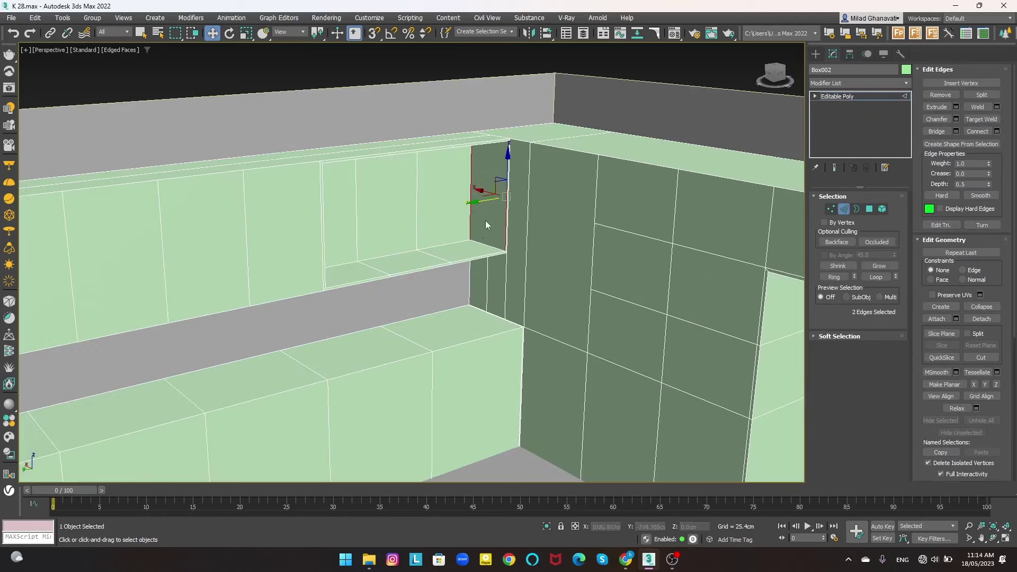
left_click(480, 244, "ctrl")
mouse_move(480, 243)
middle_mouse_down("alt")
mouse_move(300, 180)
mouse_move(442, 231)
middle_mouse_up("alt")
scroll(301, 180, "down", 3)
key("ctrl+shift+e")
scroll(443, 231, "up", 2)
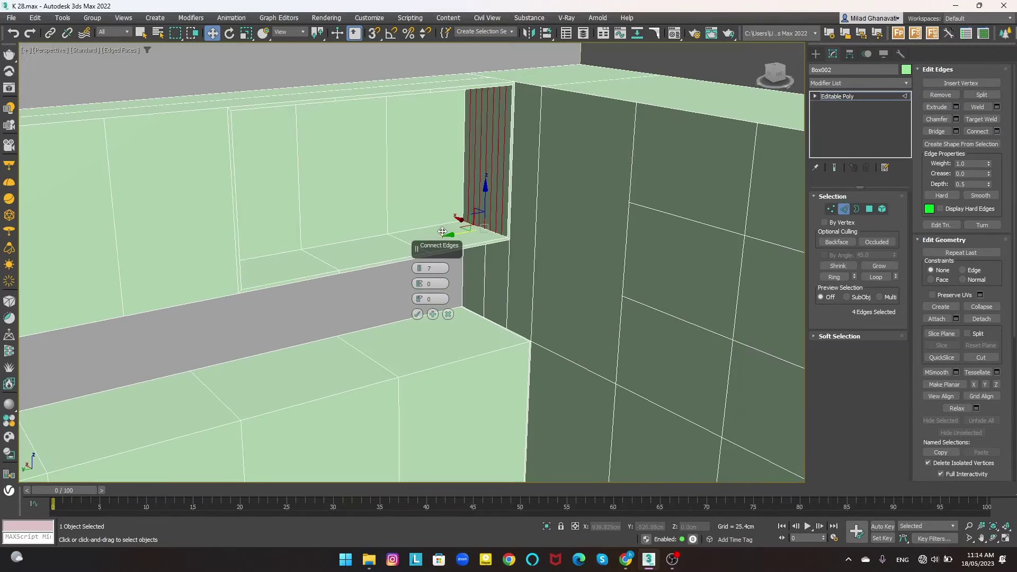
left_click_drag(418, 269, 418, 277)
left_click_drag(421, 355, 420, 366)
middle_click_drag(421, 366, 393, 337, "alt")
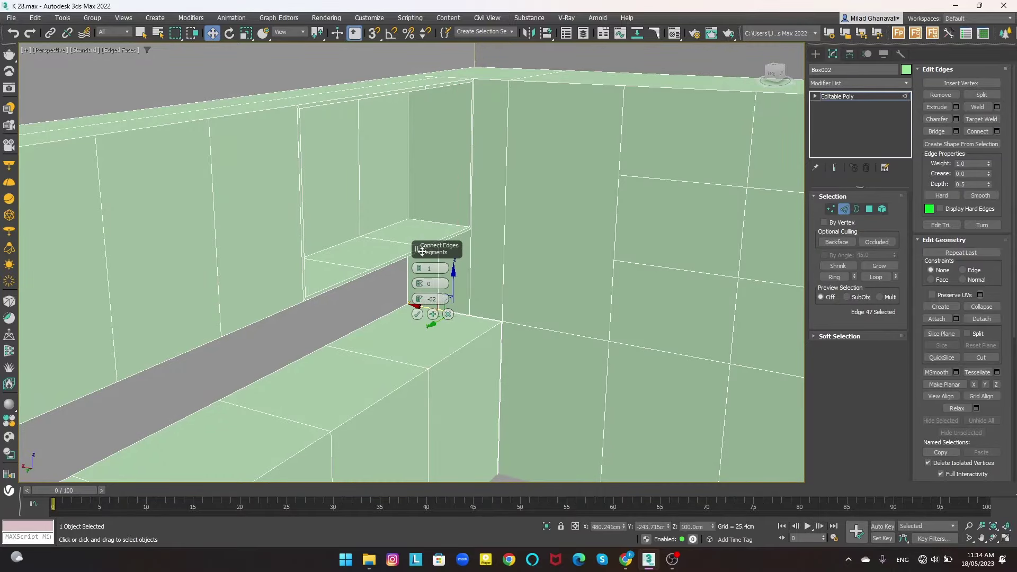
left_click(417, 315)
- Connect the niche side-wall edges with 14 horizontal segments
left_click(410, 198, "ctrl")
middle_click_drag(412, 197, 830, 162, "alt")
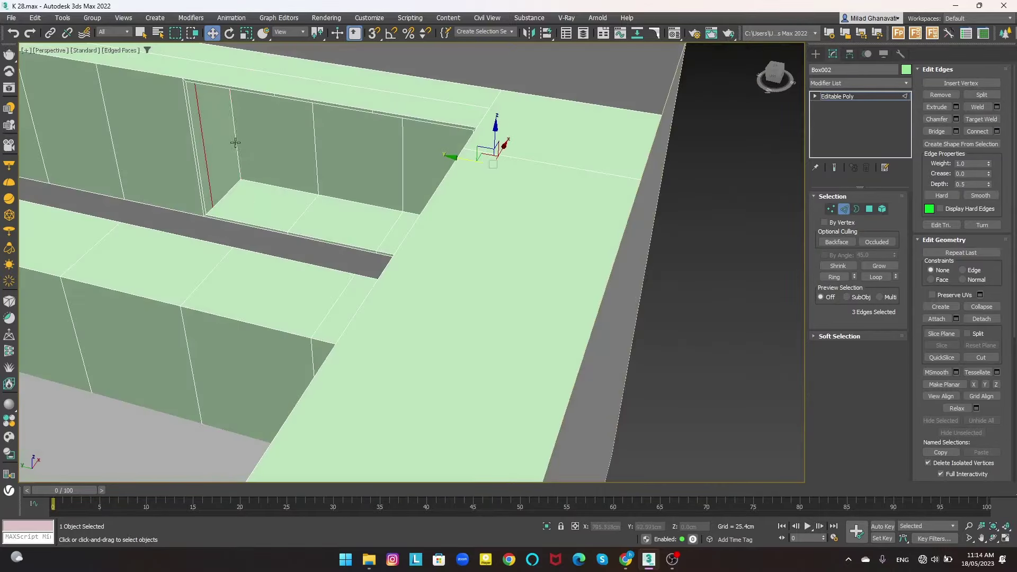
left_click(996, 131)
middle_click_drag(449, 209, 463, 202, "alt")
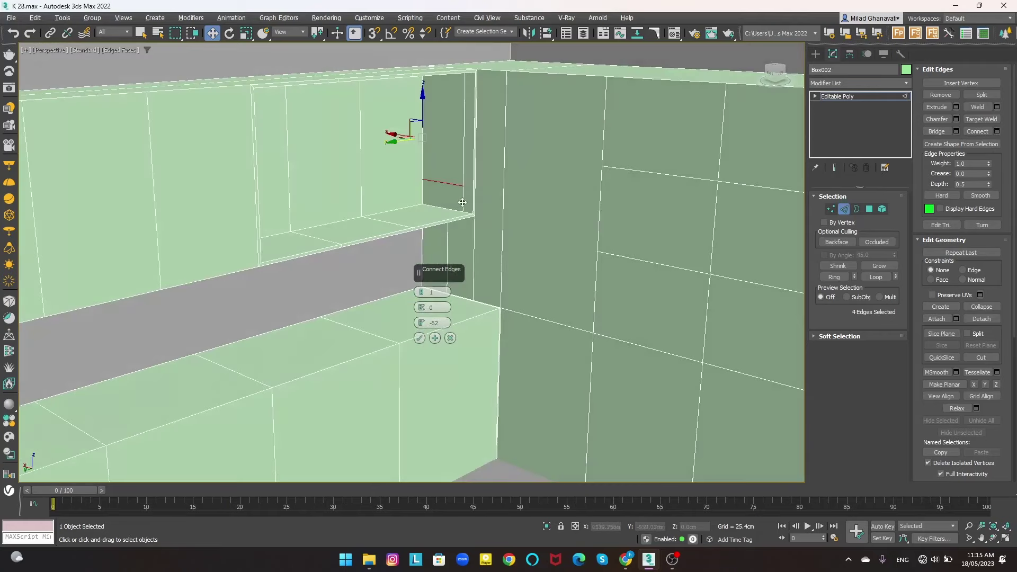
right_click(422, 323)
left_click_drag(422, 292, 422, 260)
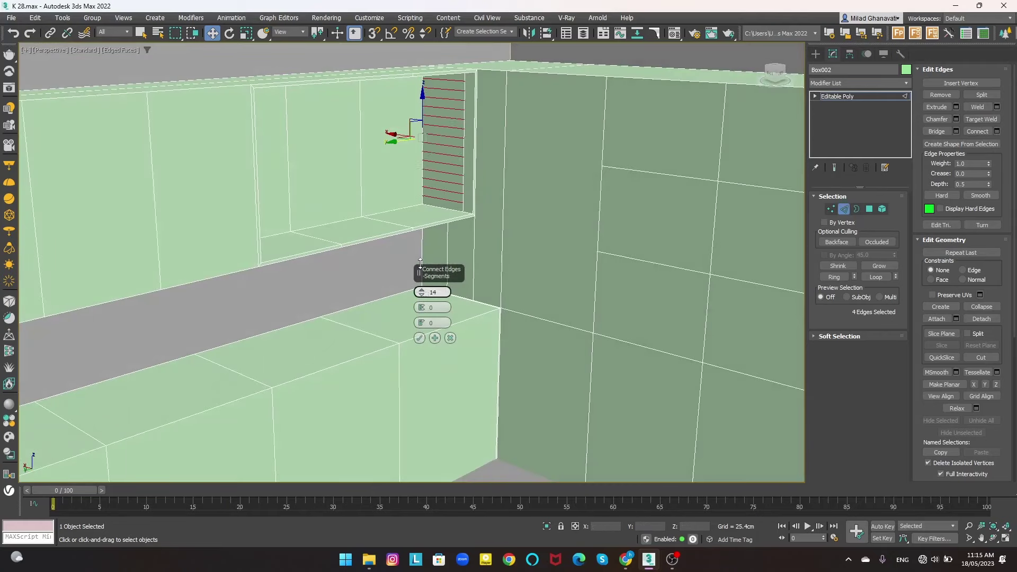
- Confirm the 14 divisions and select side-wall strips to become shelves
left_click(419, 338)
left_click(870, 209)
left_click(451, 108)
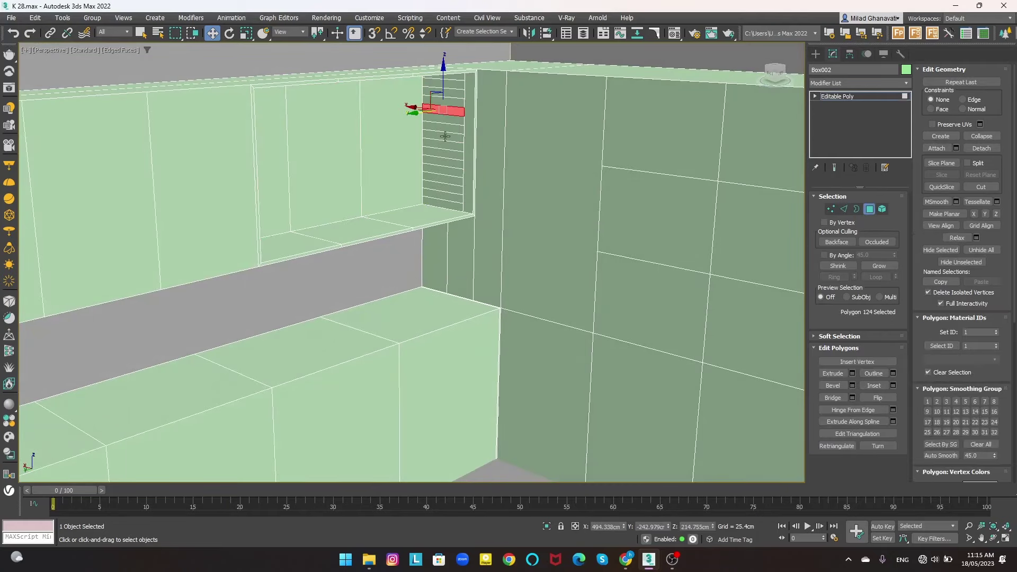
left_click(445, 146, "ctrl")
left_click(445, 185, "ctrl")
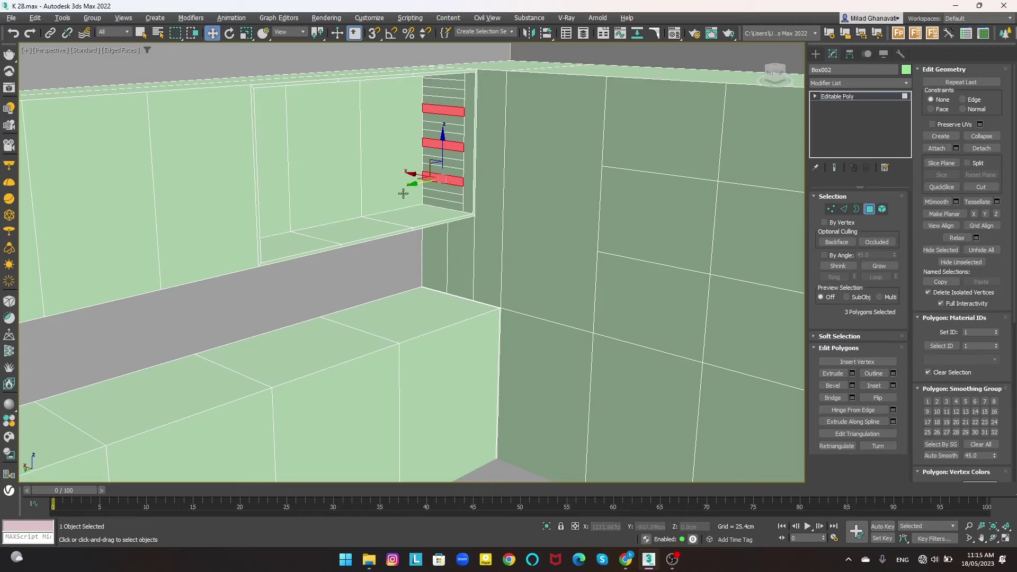
middle_click_drag(403, 194, 397, 162, "alt")
left_click(450, 93)
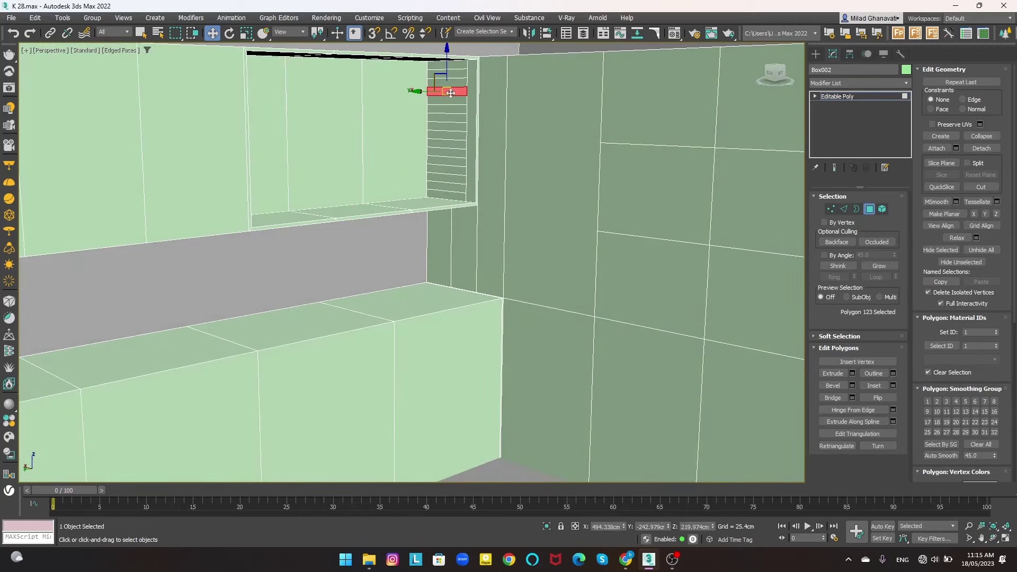
left_click(451, 125, "ctrl")
left_click(456, 135, "ctrl")
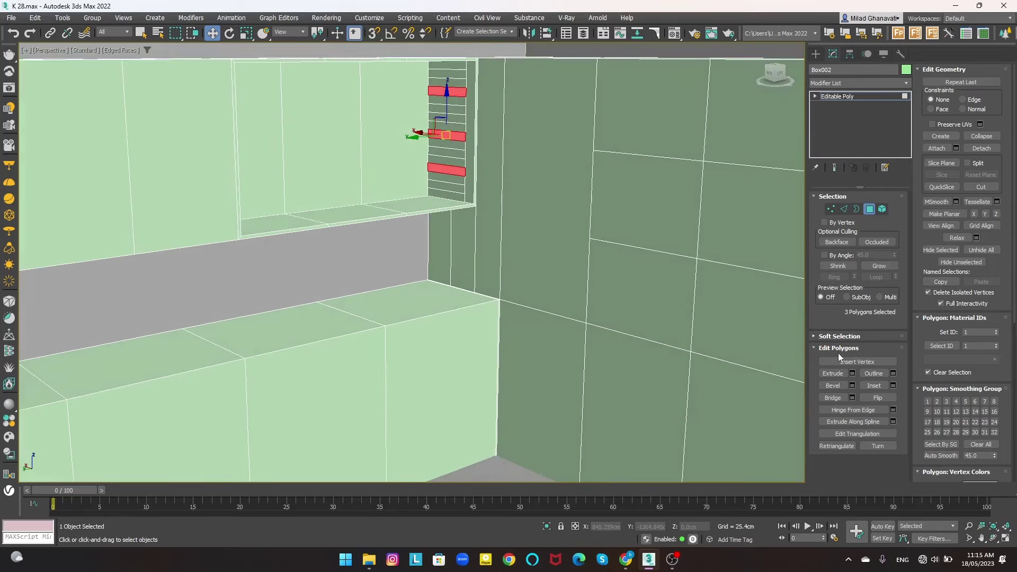
- Extrude the selected strips across the niche as horizontal shelves
left_click(852, 373)
left_click_drag(422, 303, 421, 146)
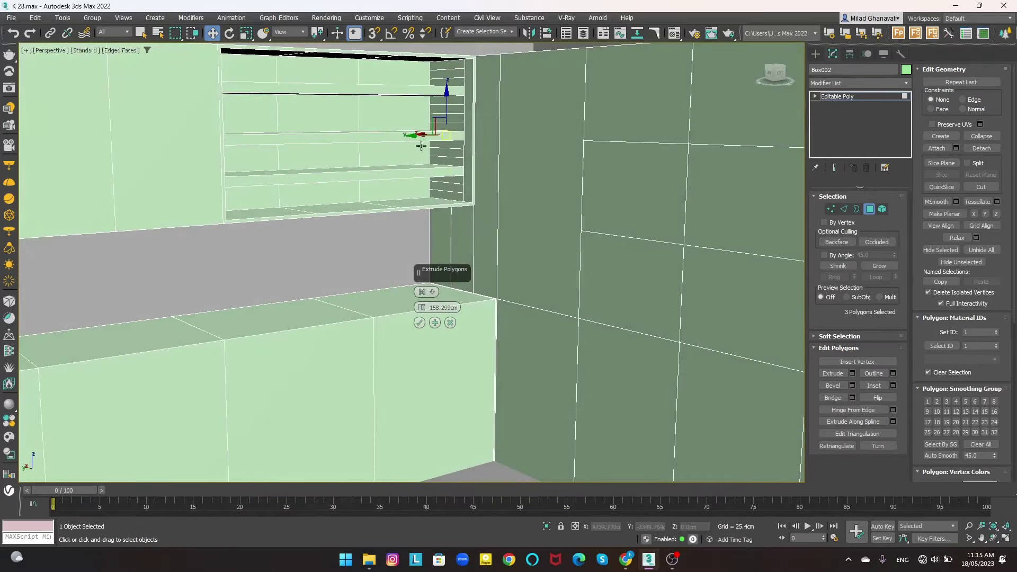
left_click(458, 140, "ctrl")
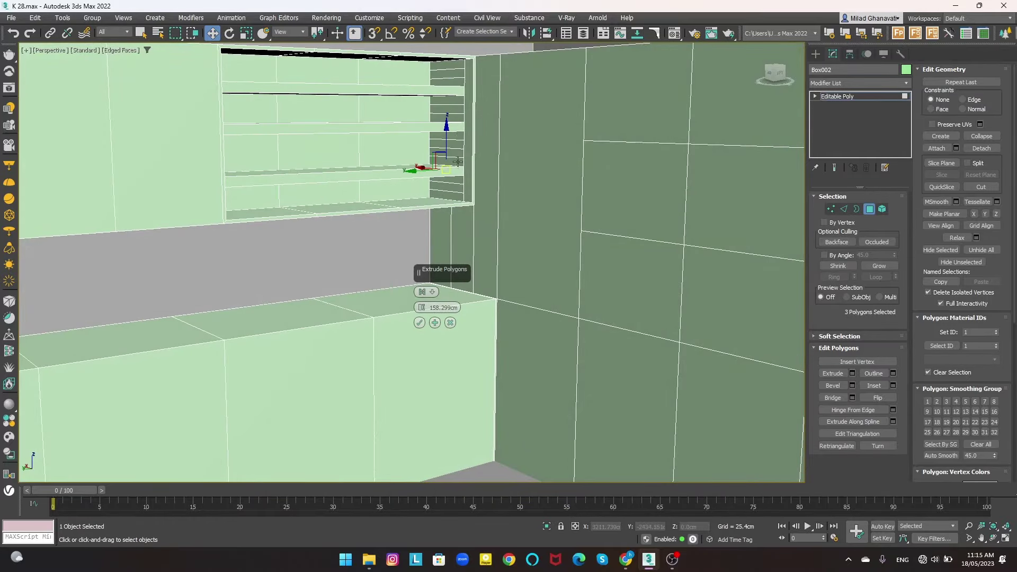
left_click(457, 161, "ctrl")
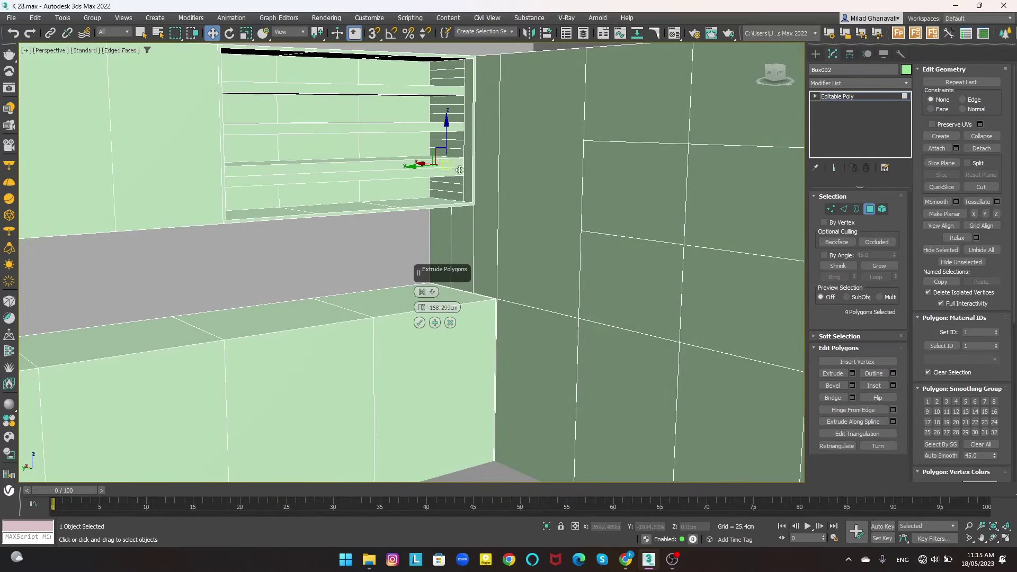
left_click(460, 170, "alt")
left_click(461, 127, "alt")
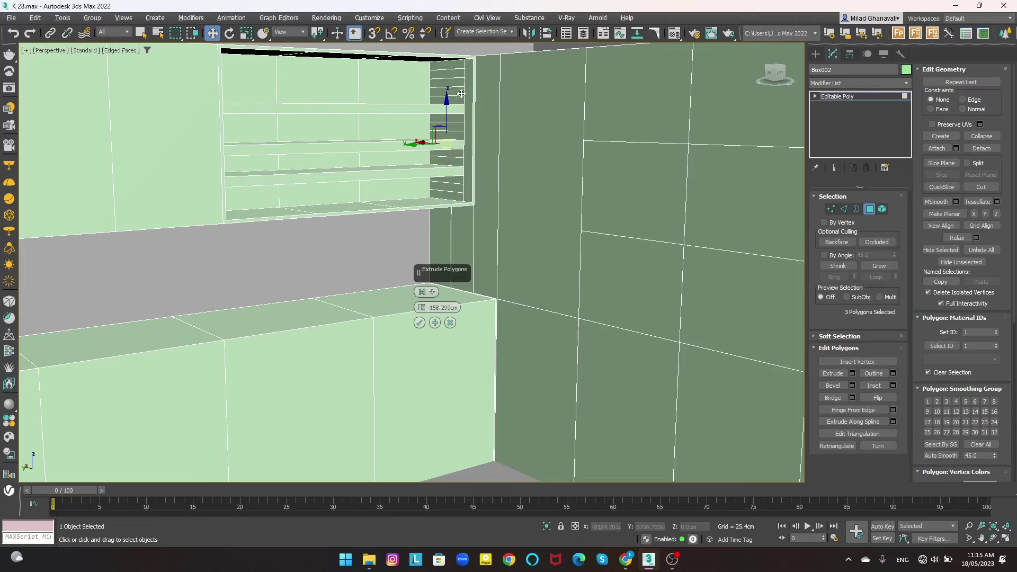
left_click(458, 143, "ctrl")
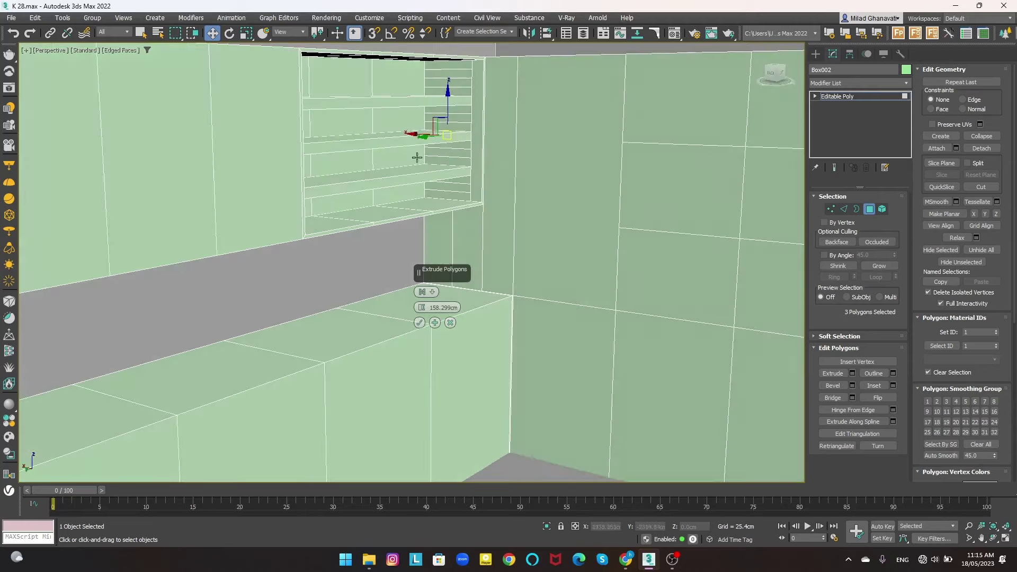
middle_click_drag(460, 104, 423, 317, "alt")
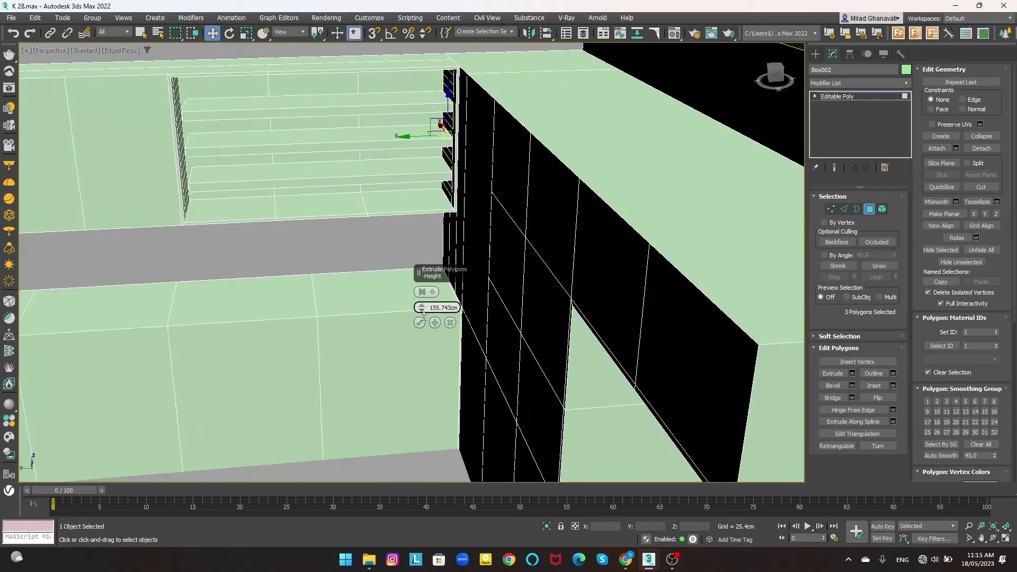
left_click(419, 323)
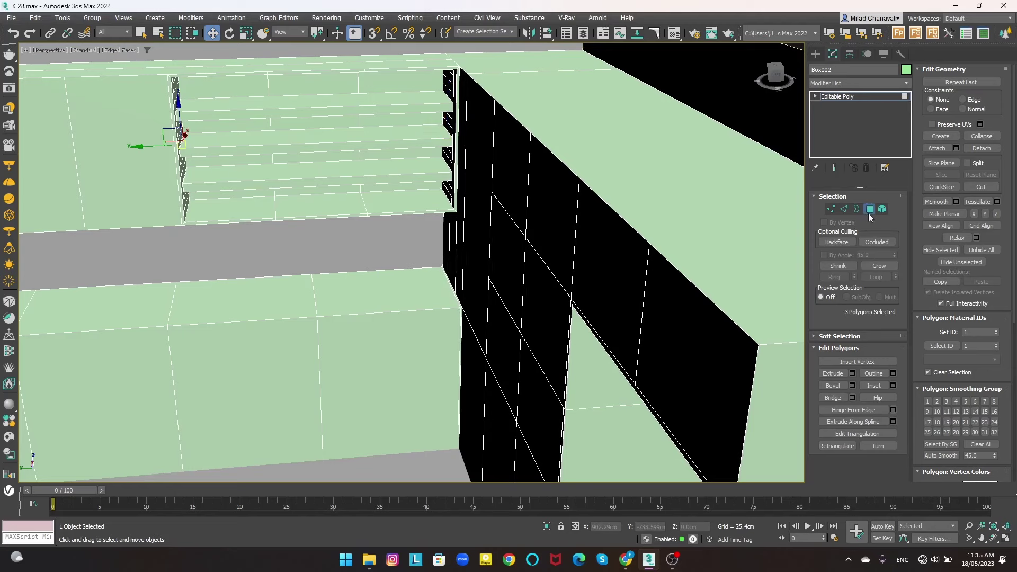
- On Box002, select two shelf polygons and move the lower one up slightly
scroll(420, 324, "down", 5)
scroll(362, 185, "up", 4)
left_click(336, 207)
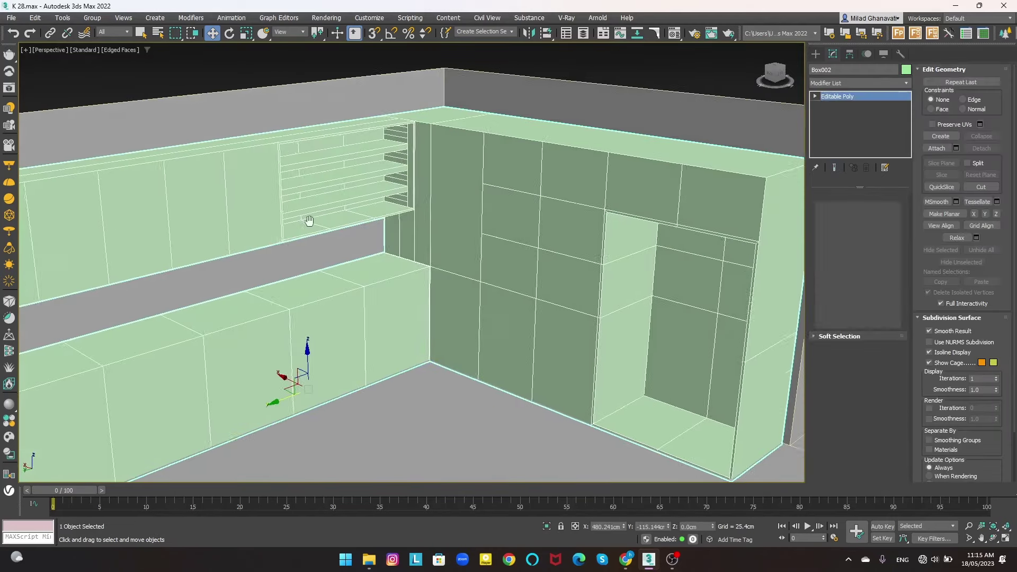
scroll(369, 218, "up", 2)
scroll(347, 224, "up", 2)
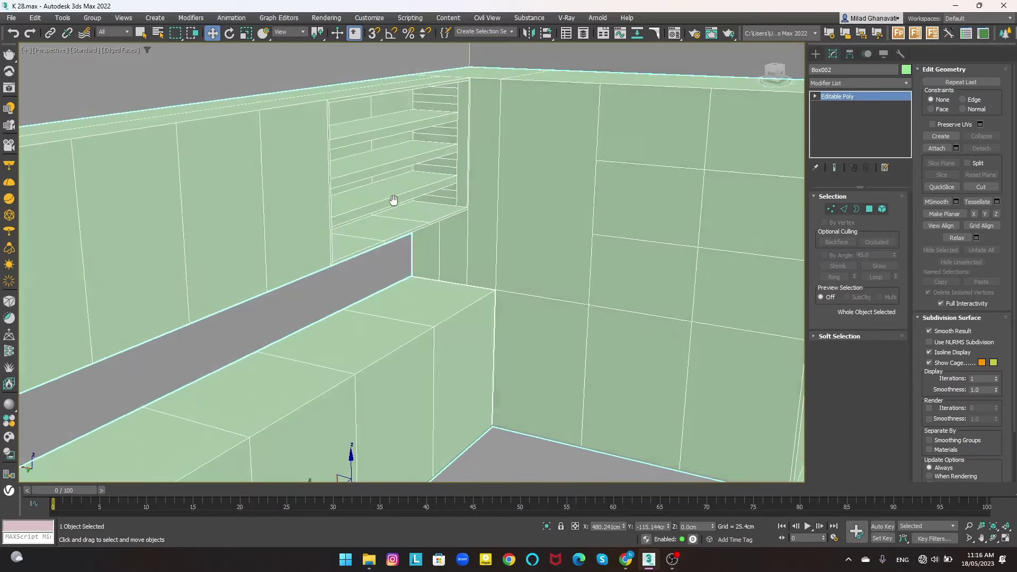
key("4")
scroll(425, 179, "up", 3)
left_click(425, 179)
scroll(425, 179, "down", 2)
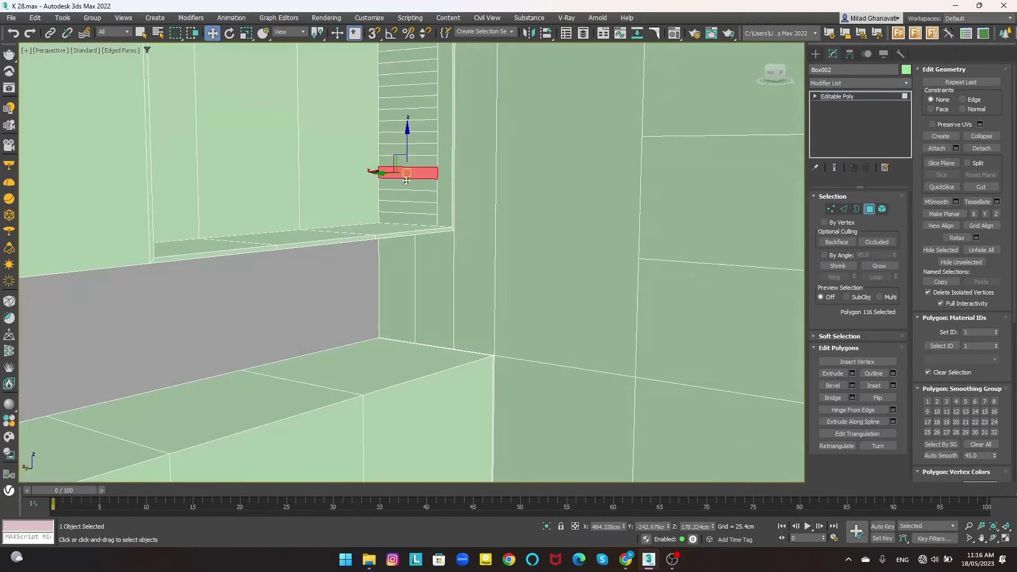
scroll(426, 220, "up", 2)
left_click(440, 144, "ctrl")
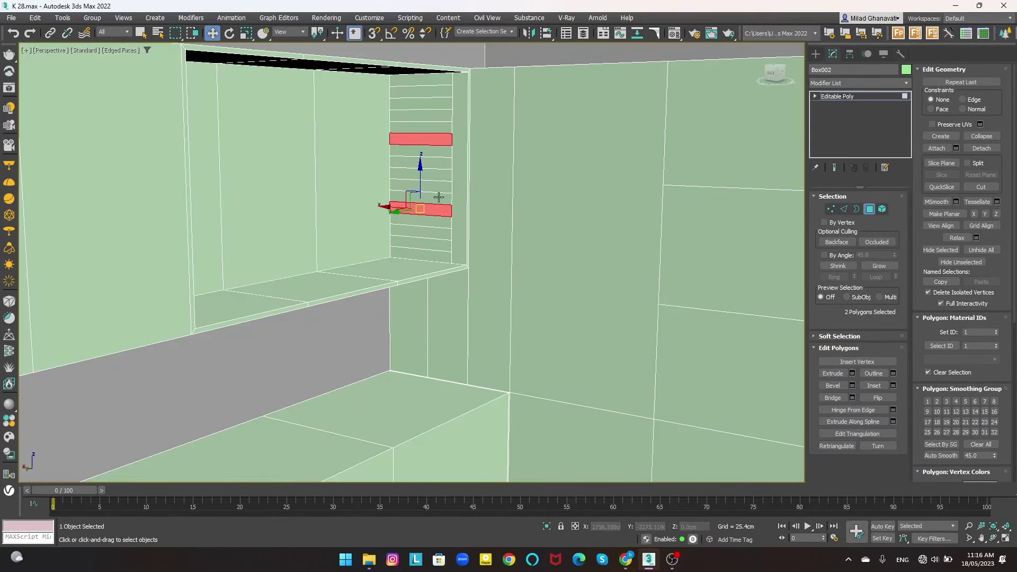
left_click_drag(448, 211, 445, 199)
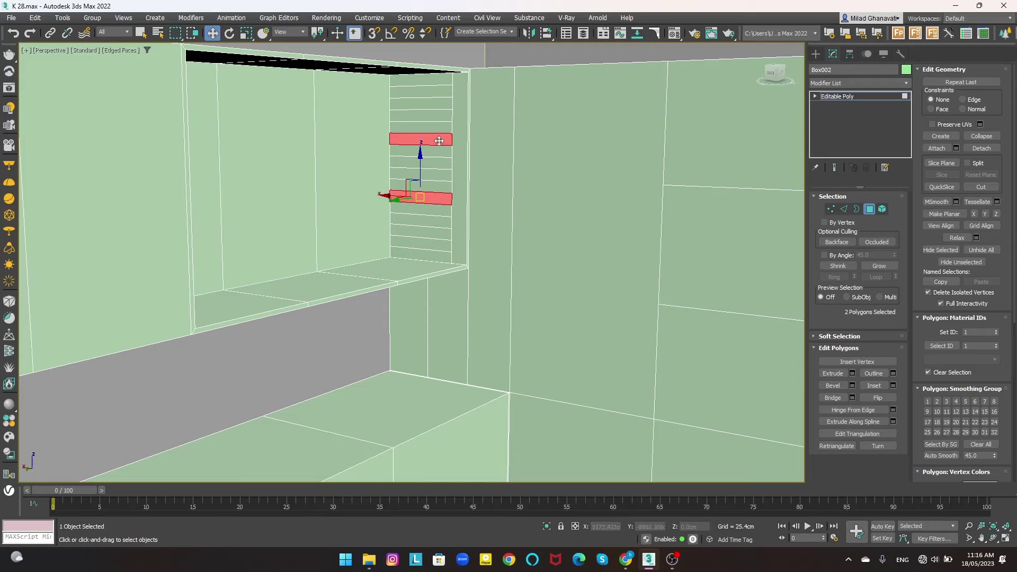
- Try an extrusion on the two shelf faces, then close its settings
left_click(851, 373)
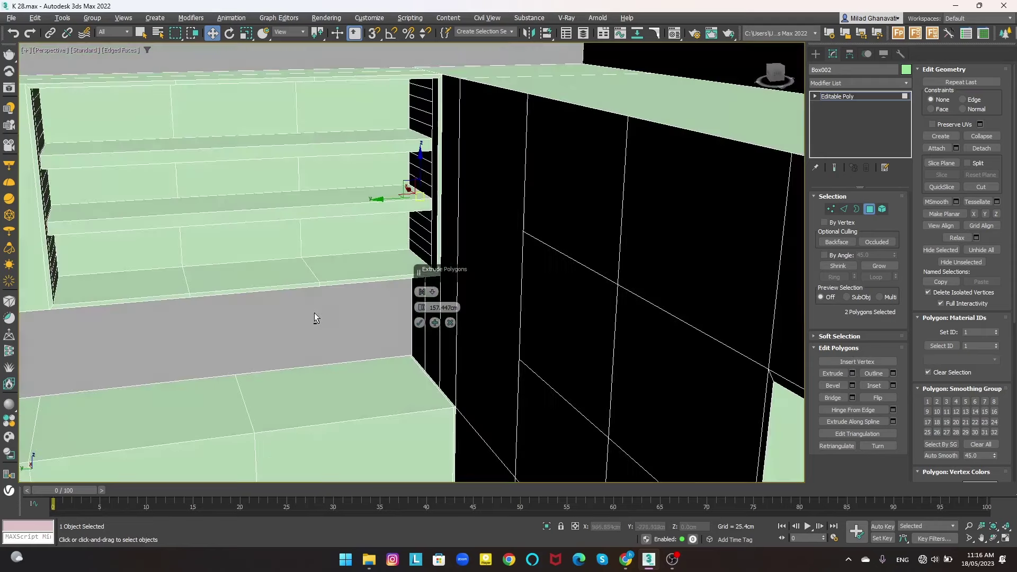
left_click(420, 322)
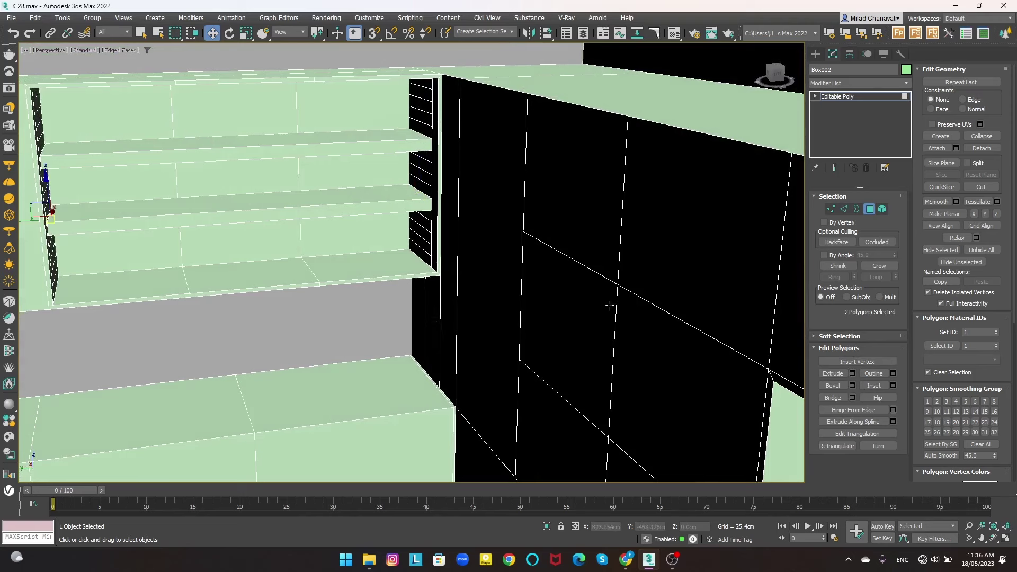
left_click(843, 209, "ctrl")
mouse_move(216, 268)
middle_mouse_down()
mouse_move(333, 237)
mouse_move(254, 243)
mouse_move(309, 256)
middle_mouse_up()
- Select the countertop faces of the cabinet, then return to object level
left_click(870, 209)
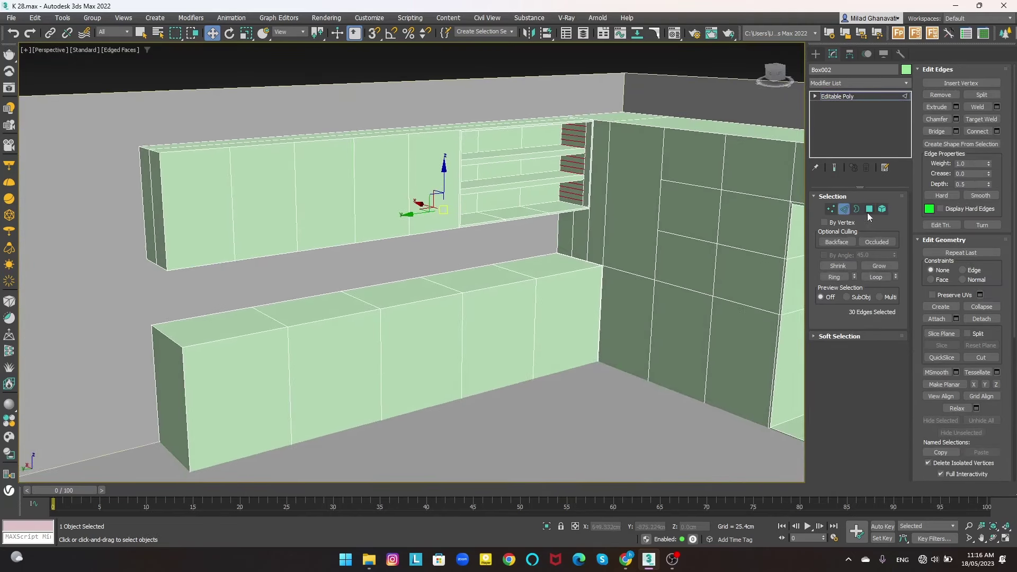
left_click(543, 267)
left_click(466, 281, "ctrl")
left_click(837, 96)
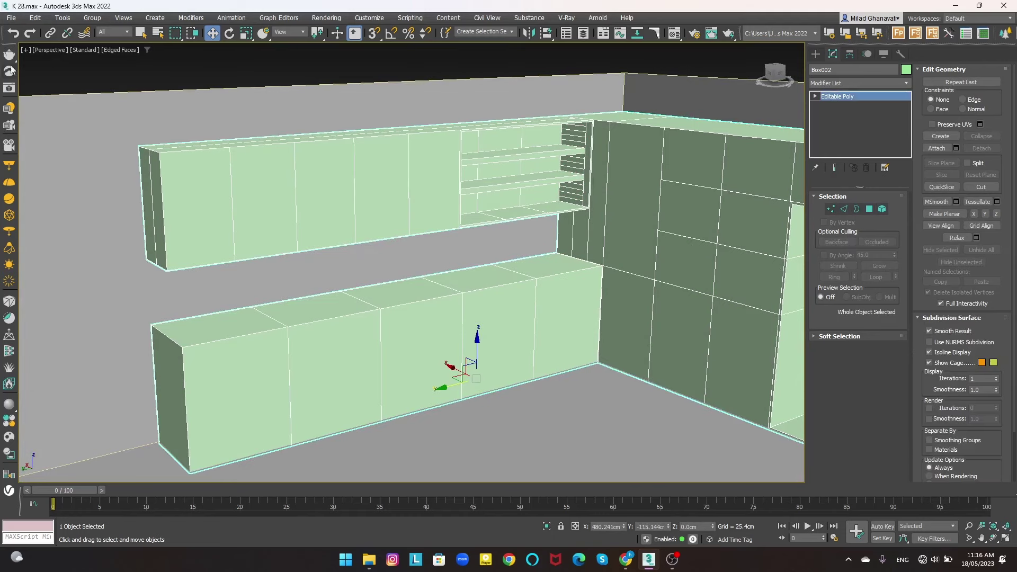
- Draw a thin green box, Box003, about 429 × 65 cm along the lower cabinets
key("alt+b")
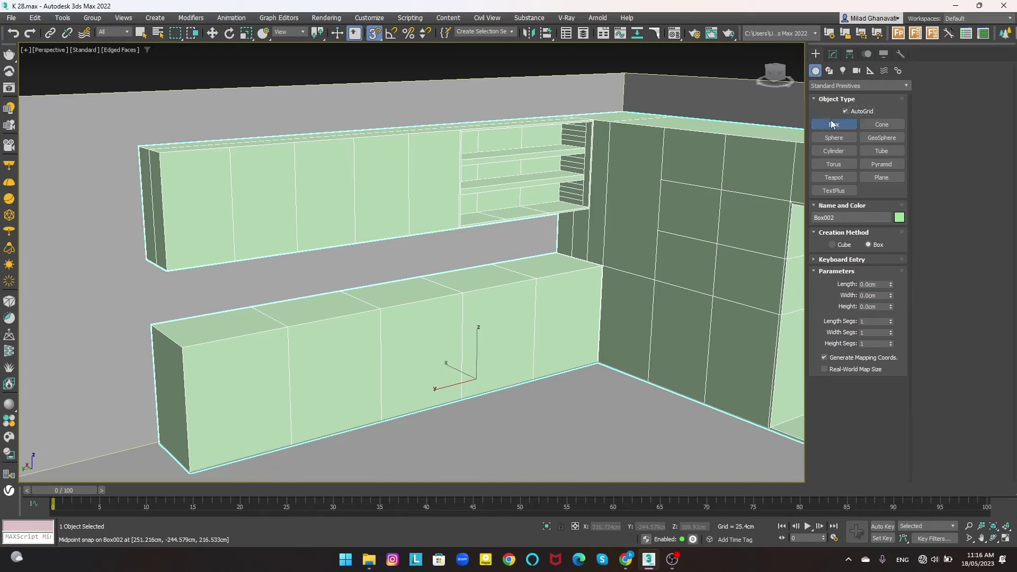
scroll(149, 323, "up", 5)
scroll(159, 326, "down", 3)
left_click_drag(159, 326, 679, 259)
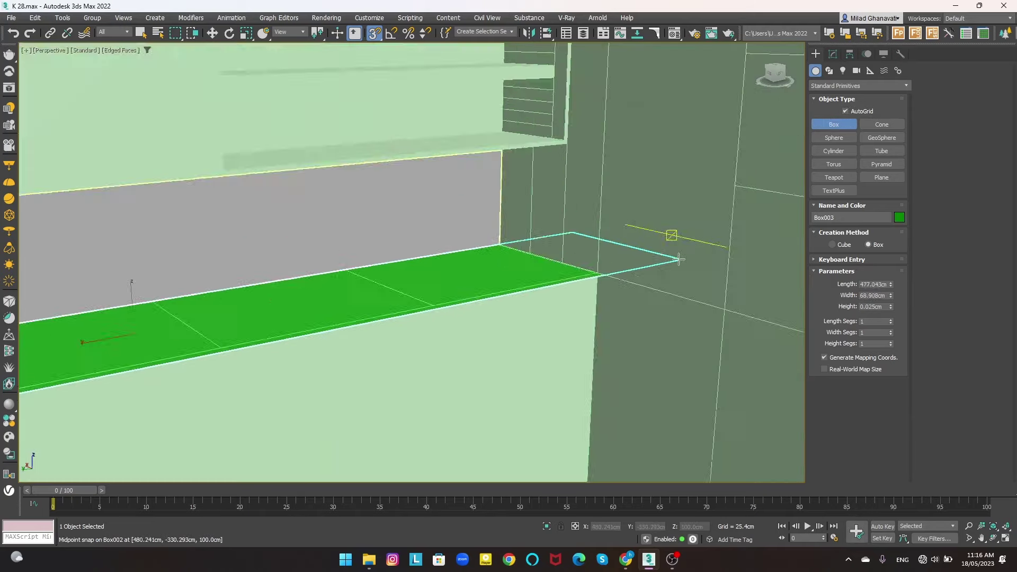
scroll(511, 295, "up", 3)
scroll(540, 325, "up", 2)
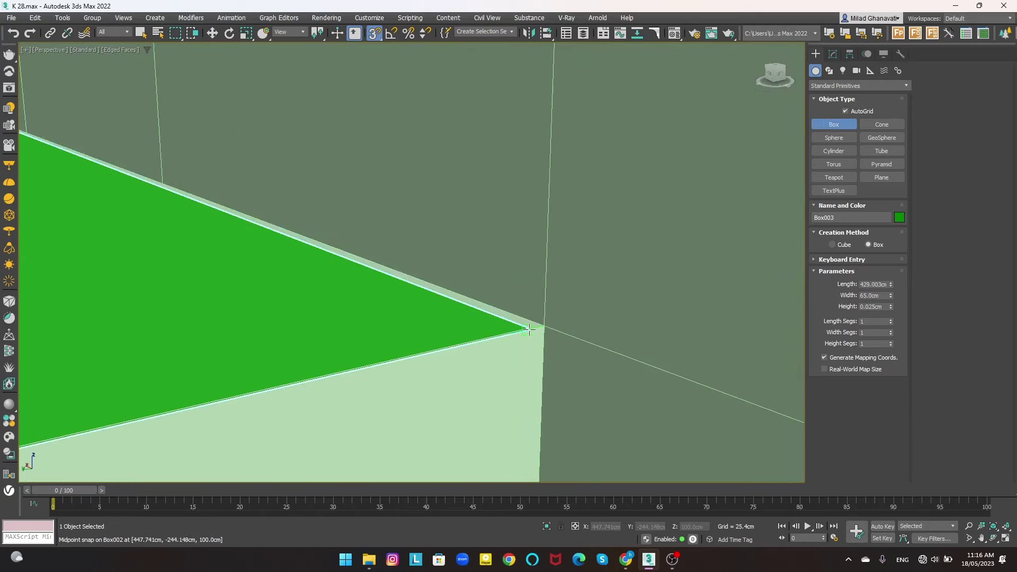
left_click_drag(529, 329, 535, 327)
scroll(241, 179, "down", 3)
scroll(284, 306, "down", 2)
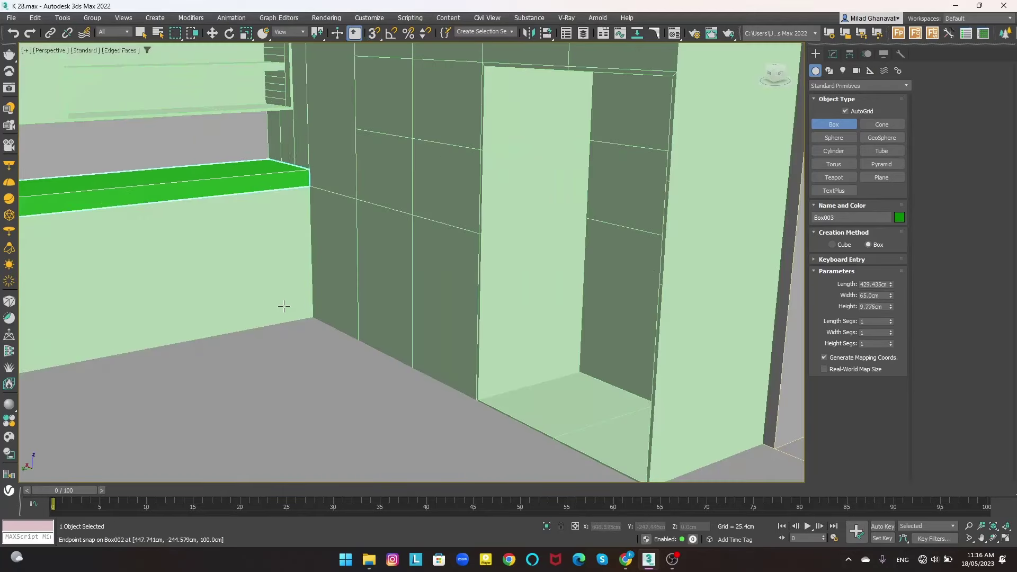
left_click(286, 319)
key("w")
middle_click_drag(286, 320, 425, 240)
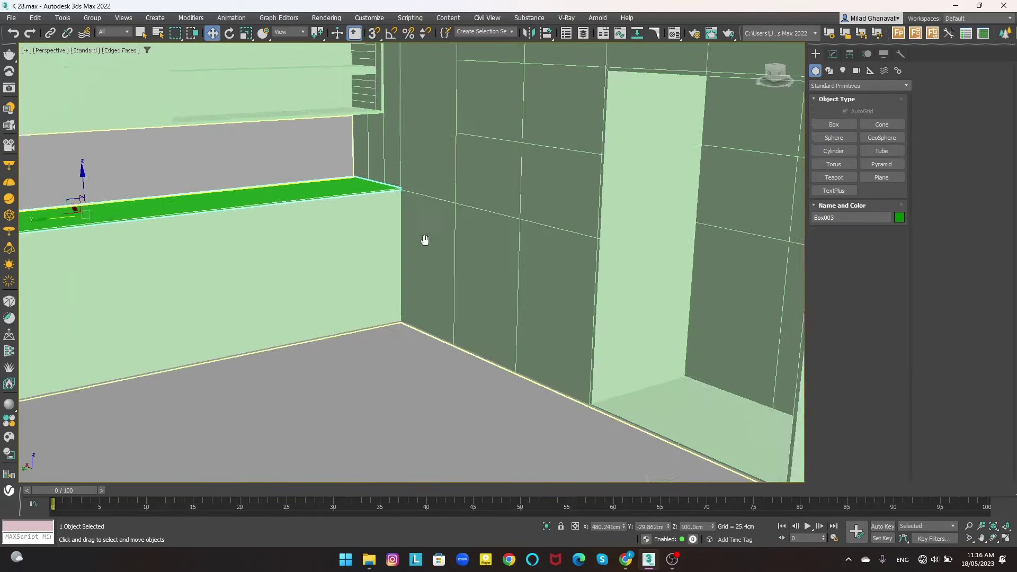
key("z")
- Convert Box003 to Editable Poly and extrude its top face 2 cm
left_click(832, 54)
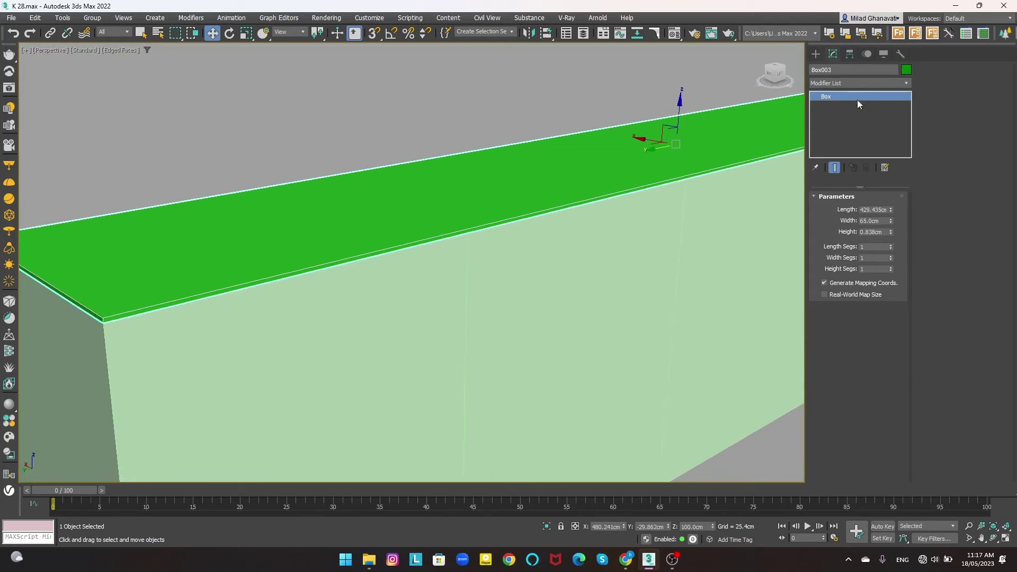
right_click(475, 226)
left_click(588, 344)
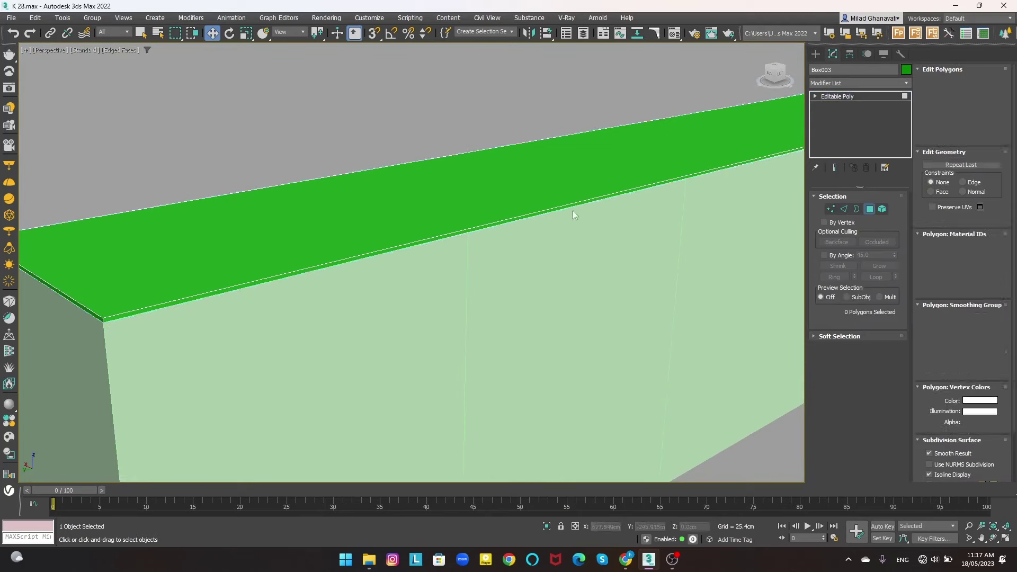
left_click(765, 149)
left_click(852, 373)
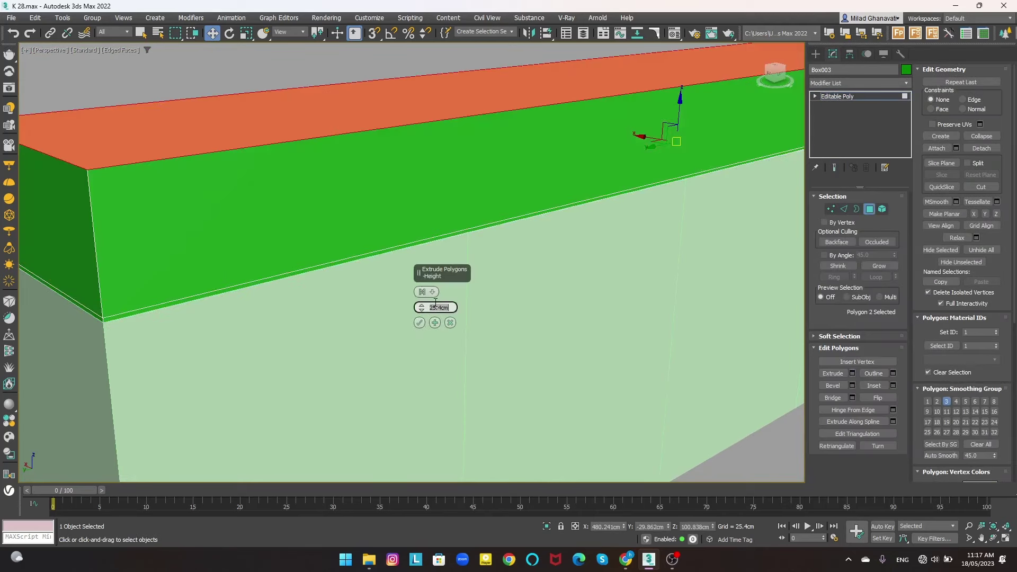
type("2")
key("Return")
left_click(419, 322)
- Extrude the slab's front strip face slightly outward, then reselect the cabinet object
left_click(374, 268)
middle_click_drag(140, 297, 561, 214, "alt")
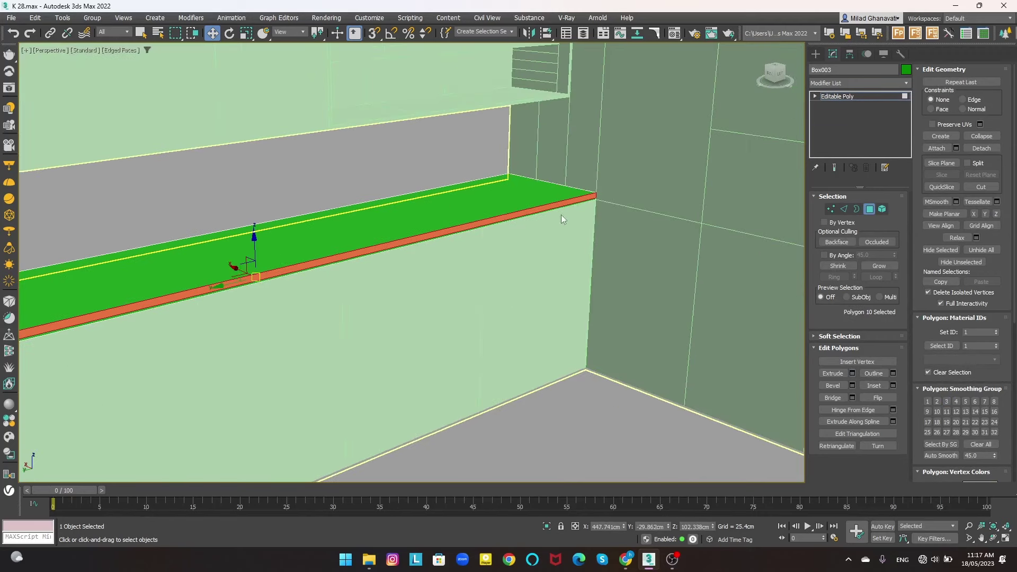
left_click(852, 374)
left_click(419, 323)
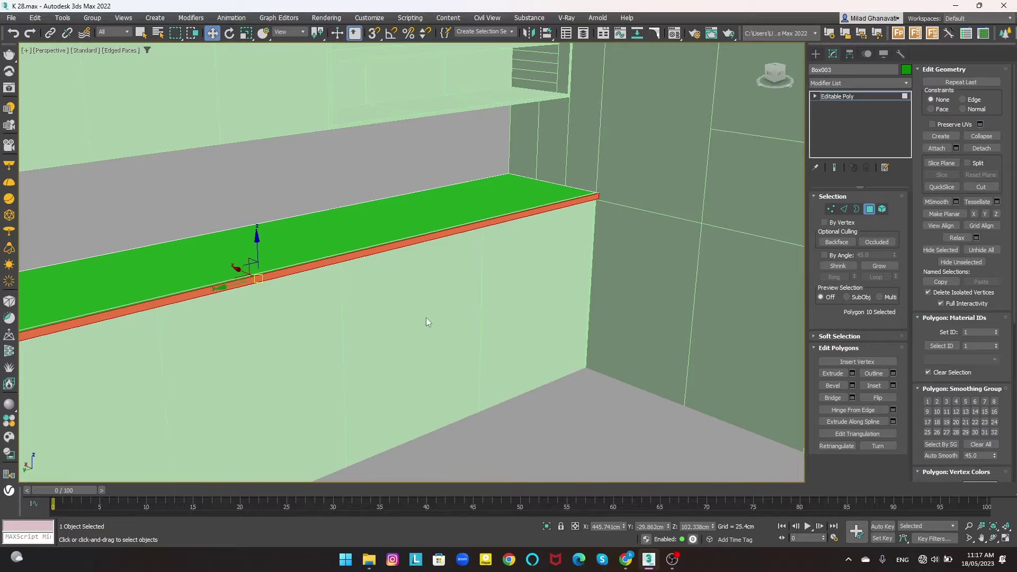
mouse_move(426, 317)
middle_mouse_down("alt")
mouse_move(427, 246)
mouse_move(451, 234)
mouse_move(481, 265)
mouse_move(570, 275)
mouse_move(556, 243)
middle_mouse_up("alt")
left_click(869, 208)
left_click(480, 265)
- Select all three objects and assign them the grey material
scroll(557, 243, "down", 2)
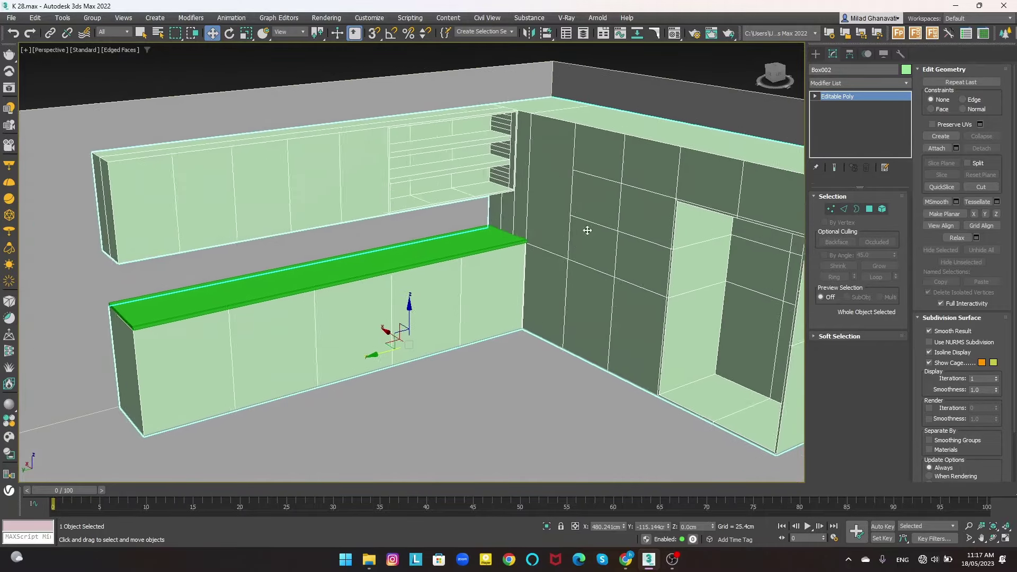
scroll(586, 229, "down", 5)
key("ctrl+a")
key("m")
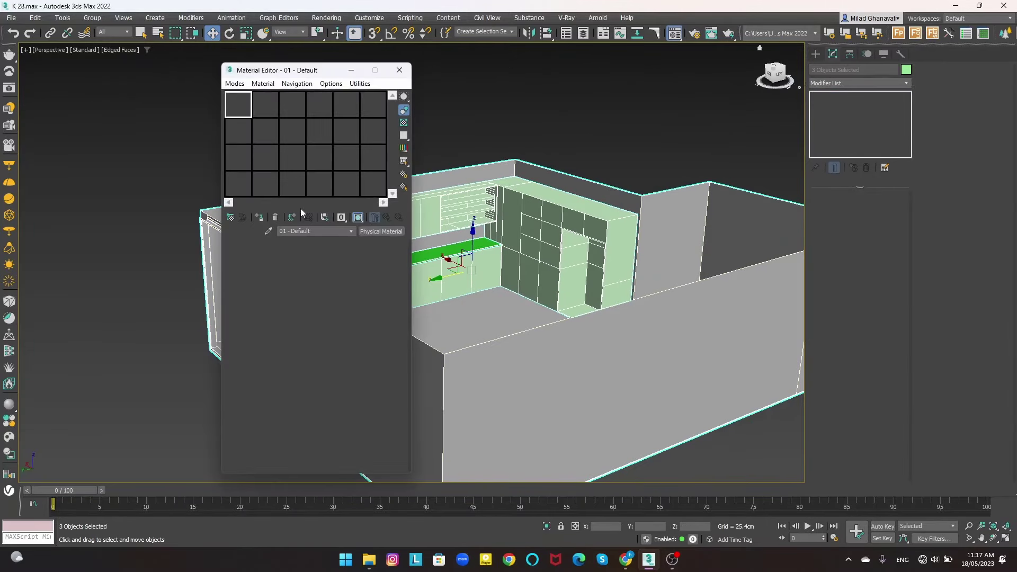
scroll(414, 186, "up", 4)
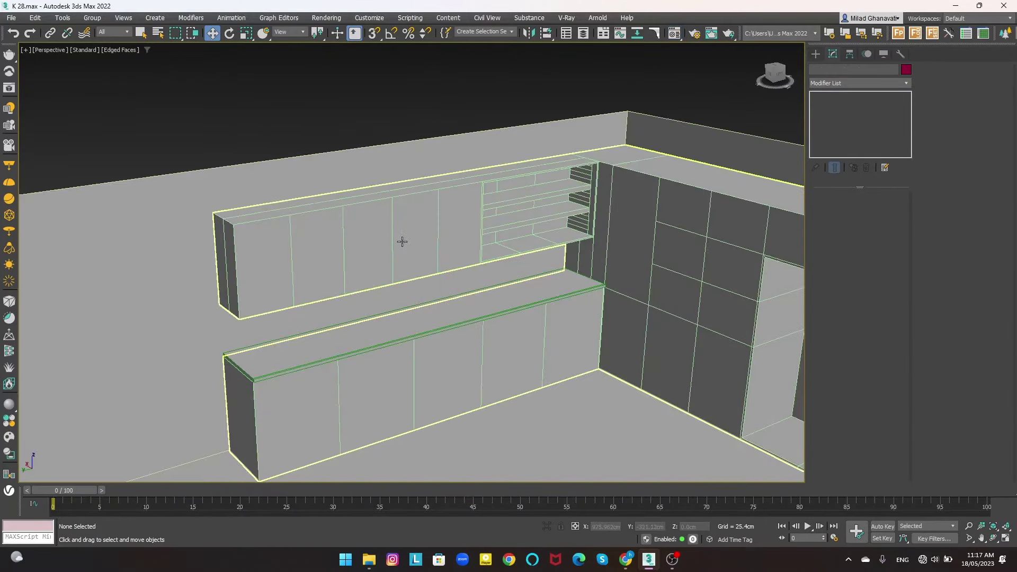
- Select the cabinet in Edge mode and pick an edge along the countertop
left_click(402, 238)
mouse_move(402, 238)
middle_mouse_down("alt")
mouse_move(494, 275)
mouse_move(421, 242)
middle_mouse_up("alt")
scroll(494, 275, "up", 2)
scroll(508, 281, "down", 2)
key("2")
scroll(420, 243, "up", 2)
left_click(420, 243)
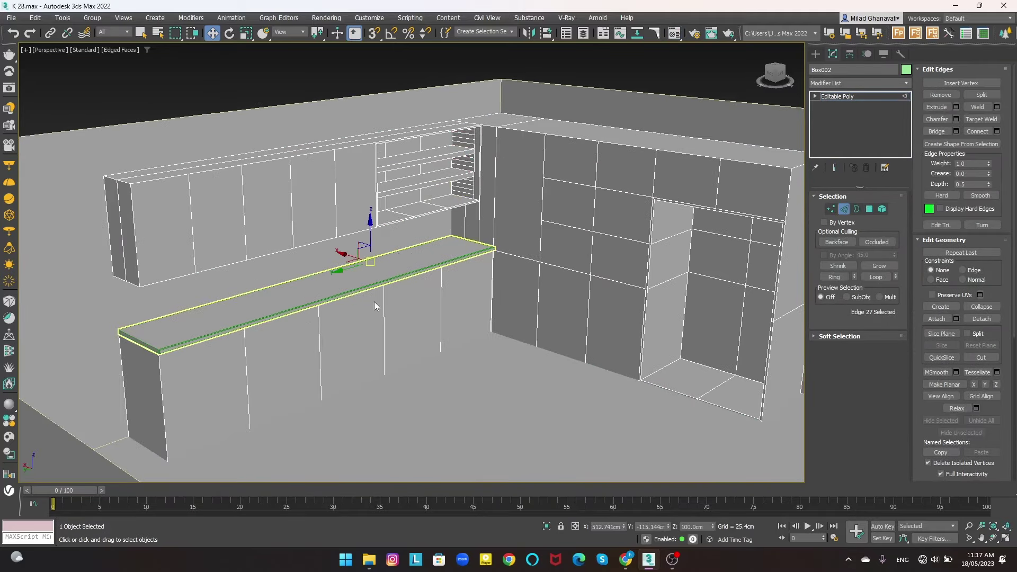
- Add the vertical cabinet panel edges, starting at the corner, to the edge selection
scroll(320, 338, "down", 2)
middle_click_drag(320, 337, 425, 297, "alt")
scroll(413, 308, "up", 2)
scroll(425, 297, "down", 2)
scroll(583, 289, "up", 2)
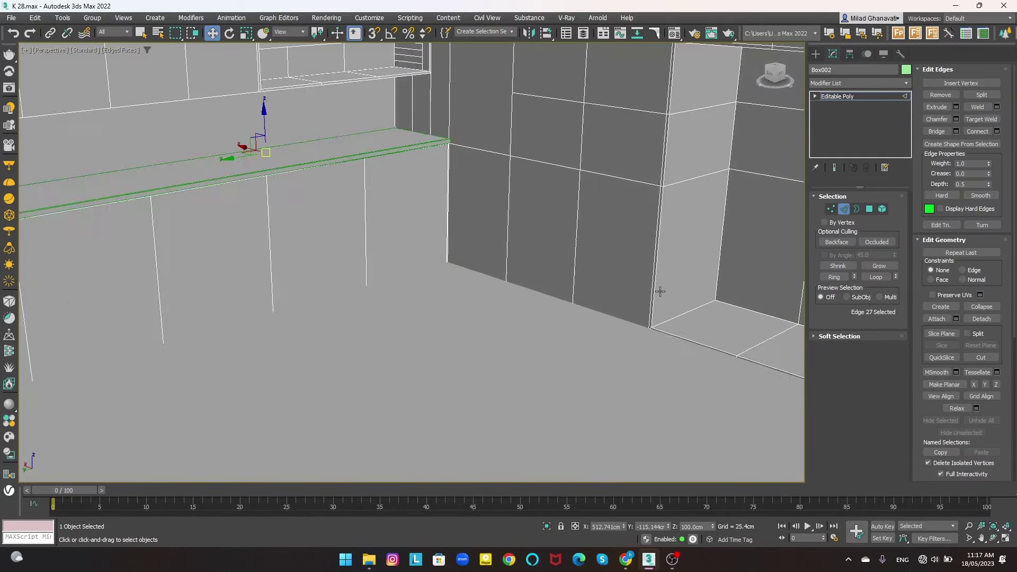
scroll(658, 291, "up", 1)
left_click(647, 327)
left_click(538, 284, "ctrl")
left_click(443, 255, "ctrl")
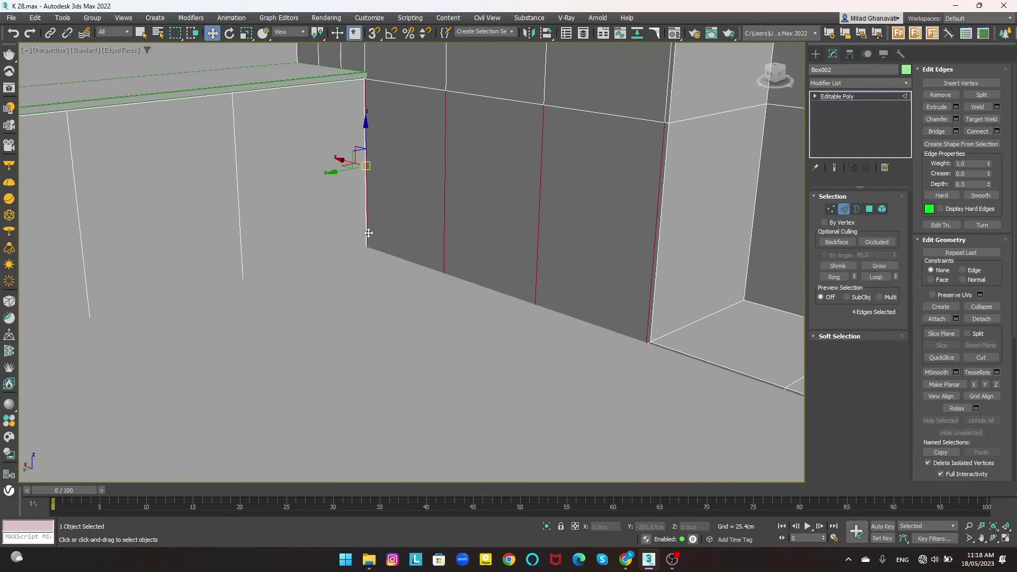
middle_click_drag(74, 316, 251, 278)
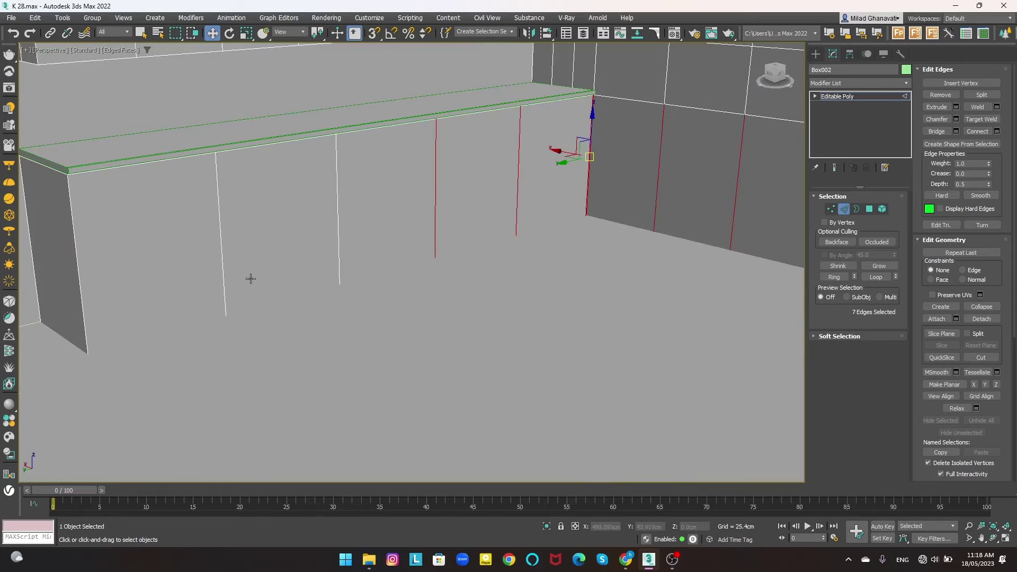
scroll(237, 363, "down", 3)
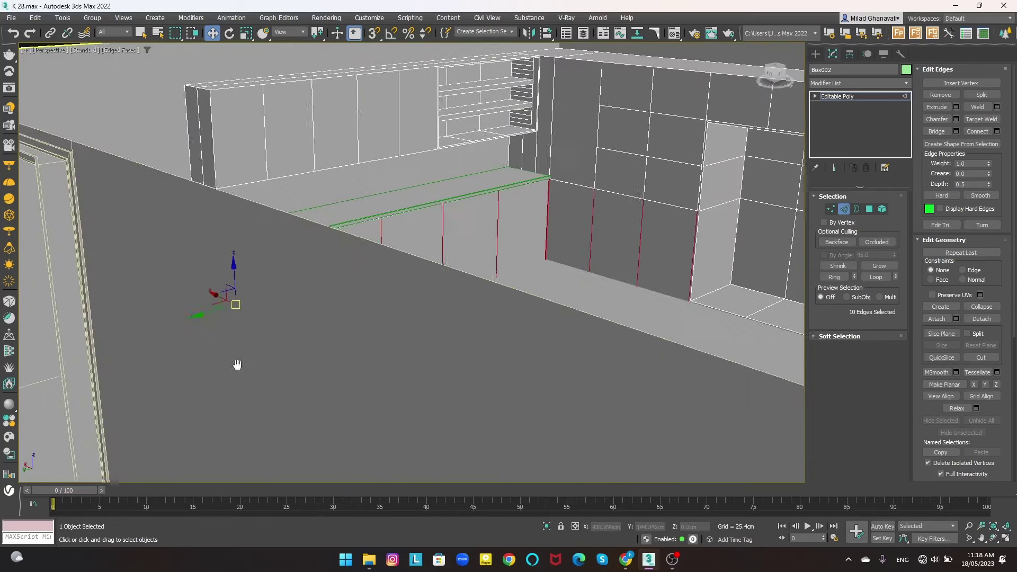
scroll(545, 284, "down", 3)
- Leave edge mode, switch to the wireframe Front view and nudge the cabinet up
key("2")
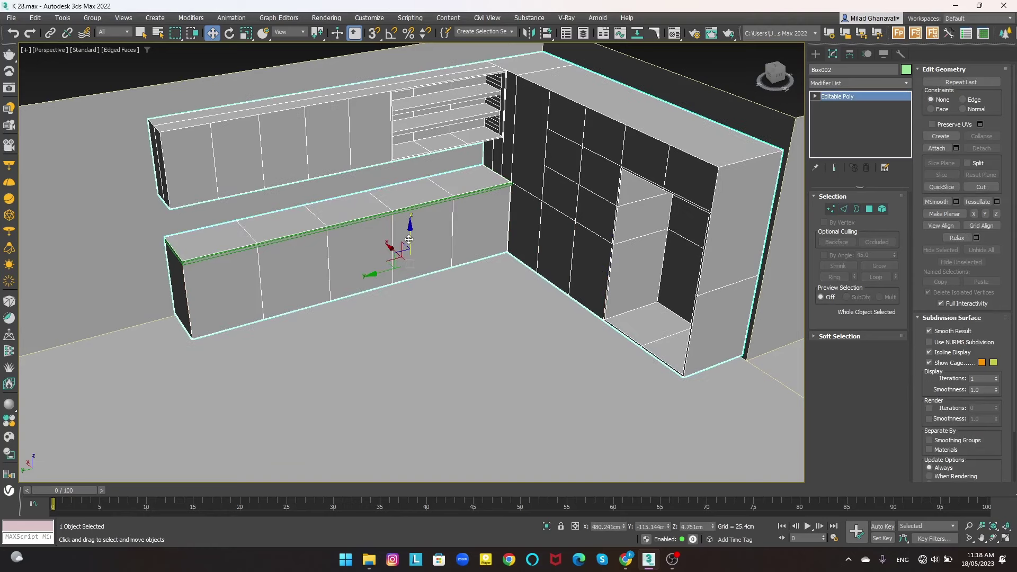
key("f")
key("z")
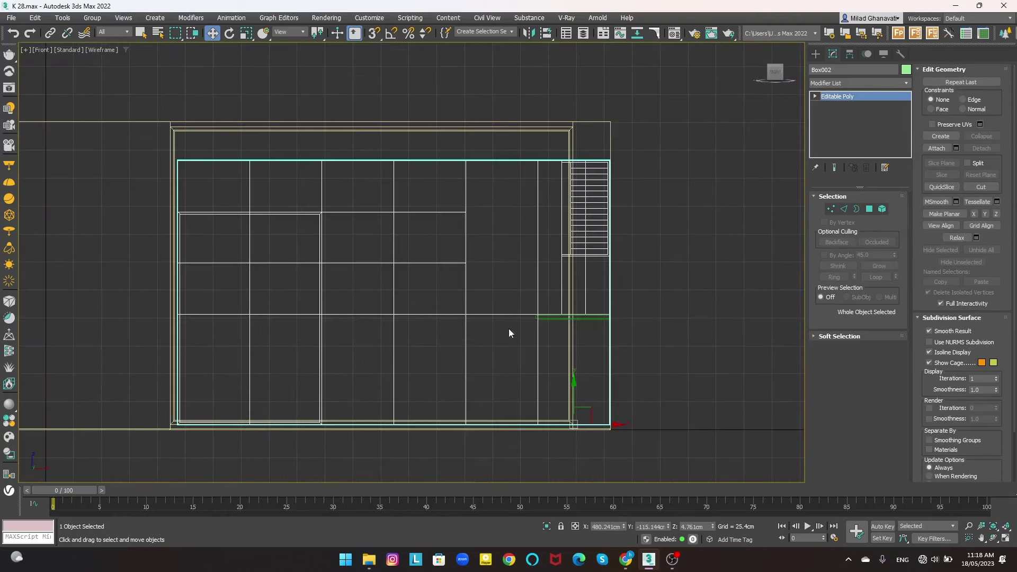
scroll(574, 405, "up", 4)
left_click_drag(573, 404, 575, 397)
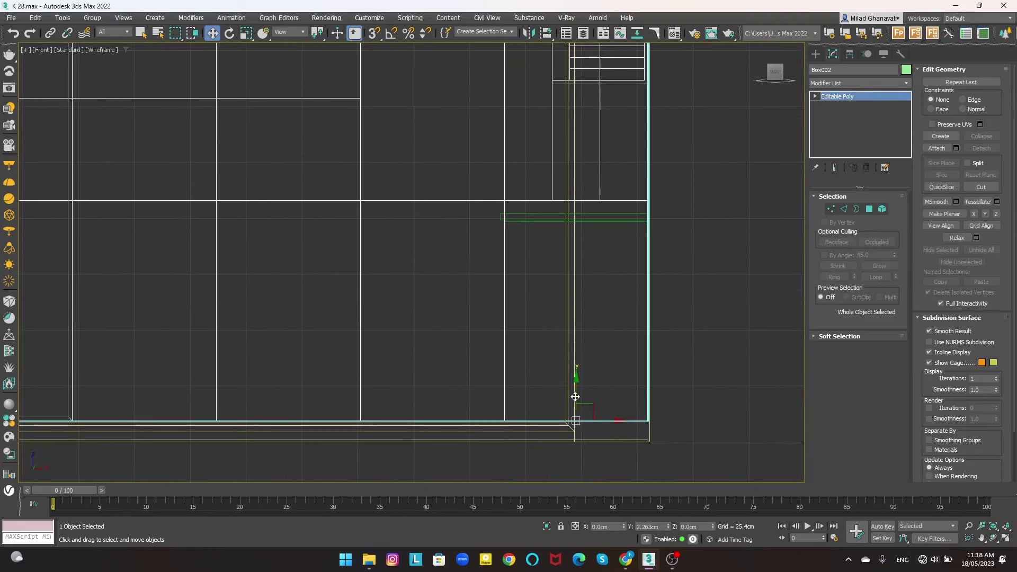
scroll(575, 397, "down", 5)
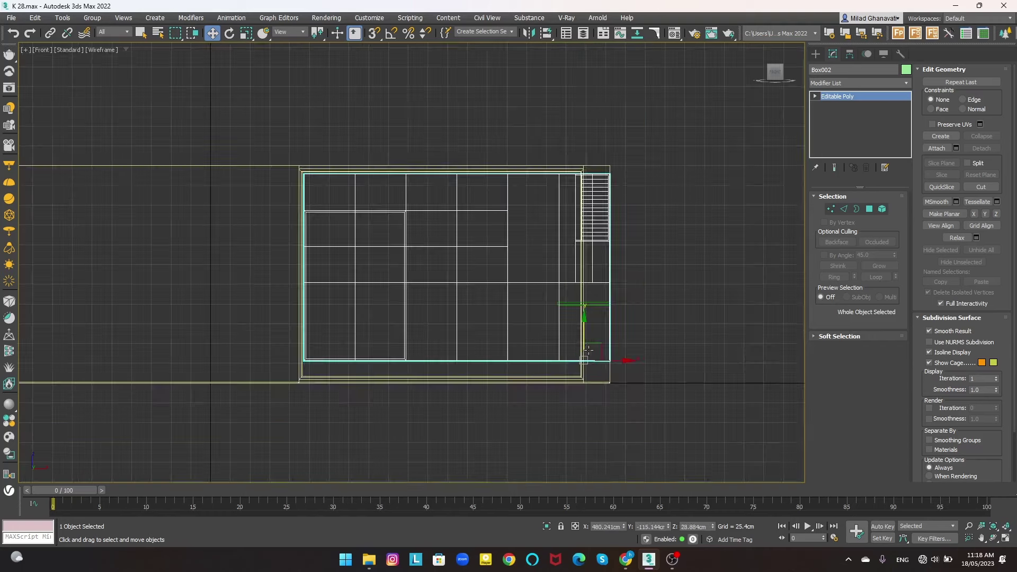
- Raise both cabinet parts about 49 cm in the Front view, then pick Box002
left_click(607, 302, "ctrl")
left_click_drag(529, 243, 514, 232)
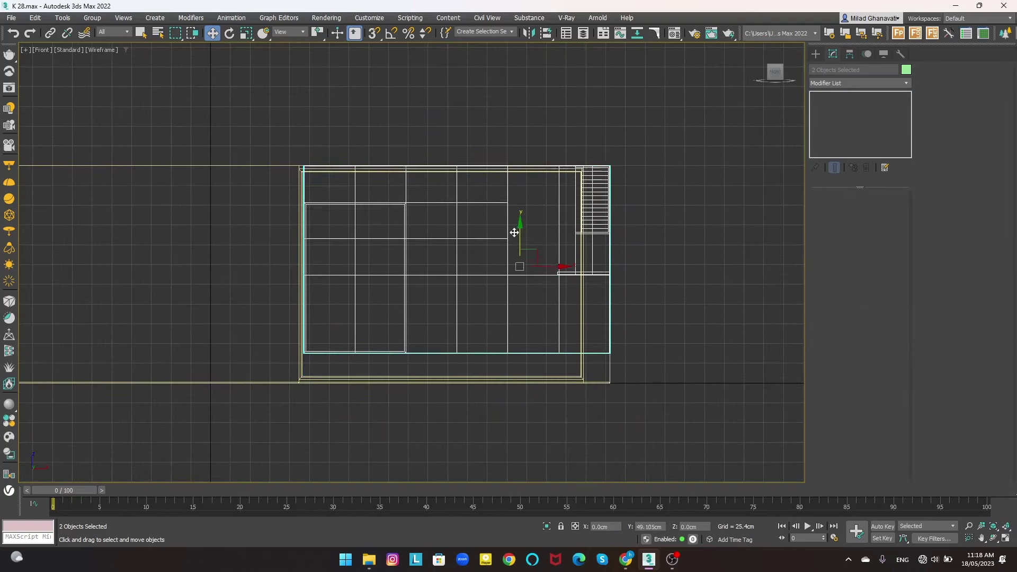
scroll(298, 380, "up", 6)
scroll(298, 380, "up", 3)
left_click_drag(381, 308, 380, 299)
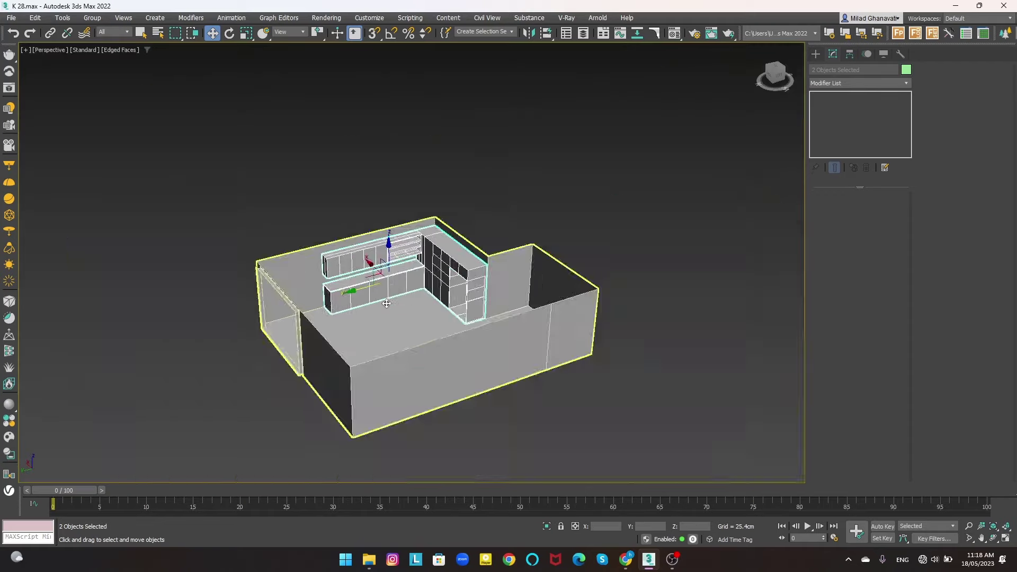
scroll(386, 304, "up", 5)
left_click(589, 199)
- Try connecting the vertical panel edges with a single low cut, then cancel it
key("2")
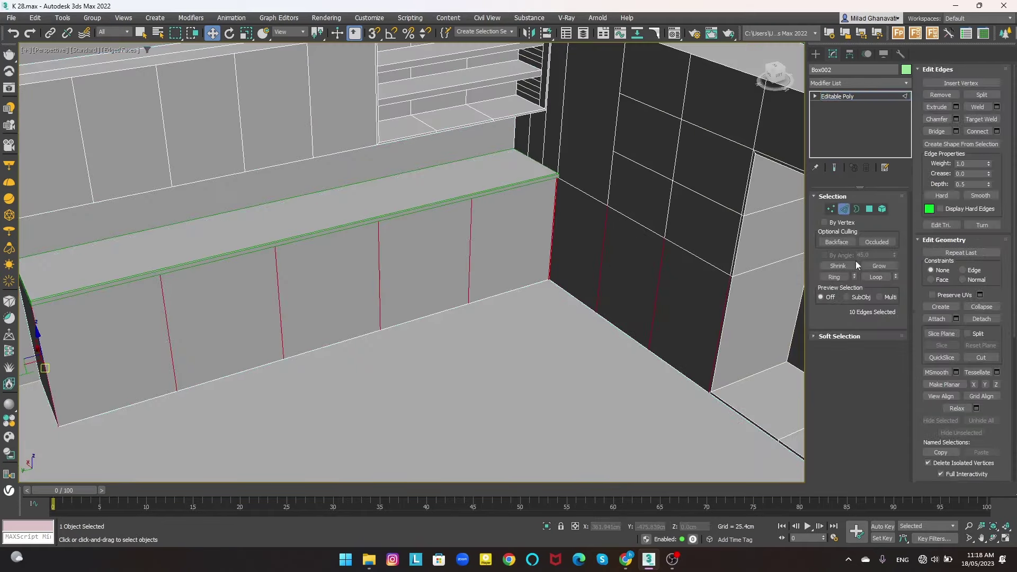
left_click(997, 131)
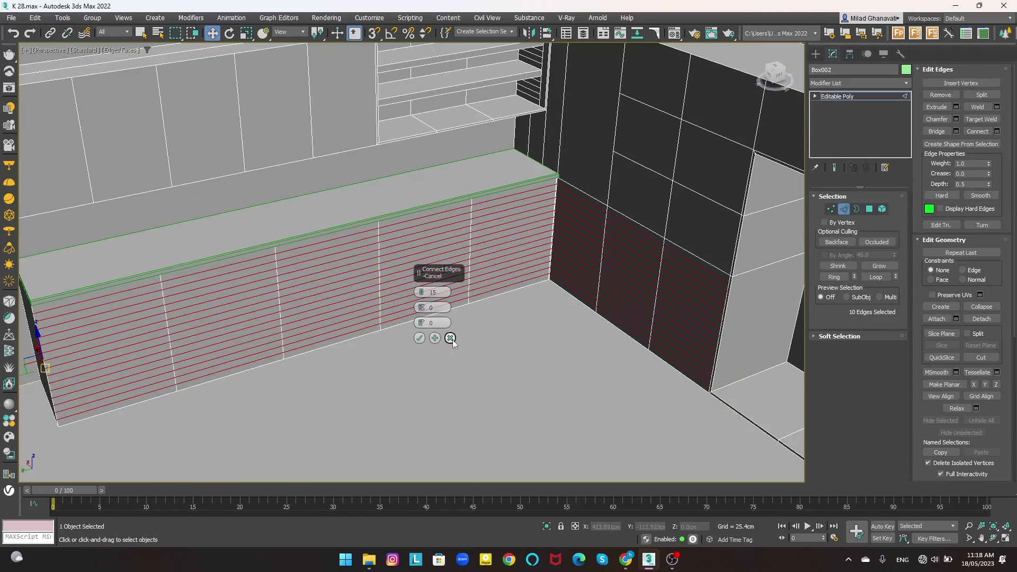
right_click(422, 292)
left_click_drag(421, 323, 429, 483)
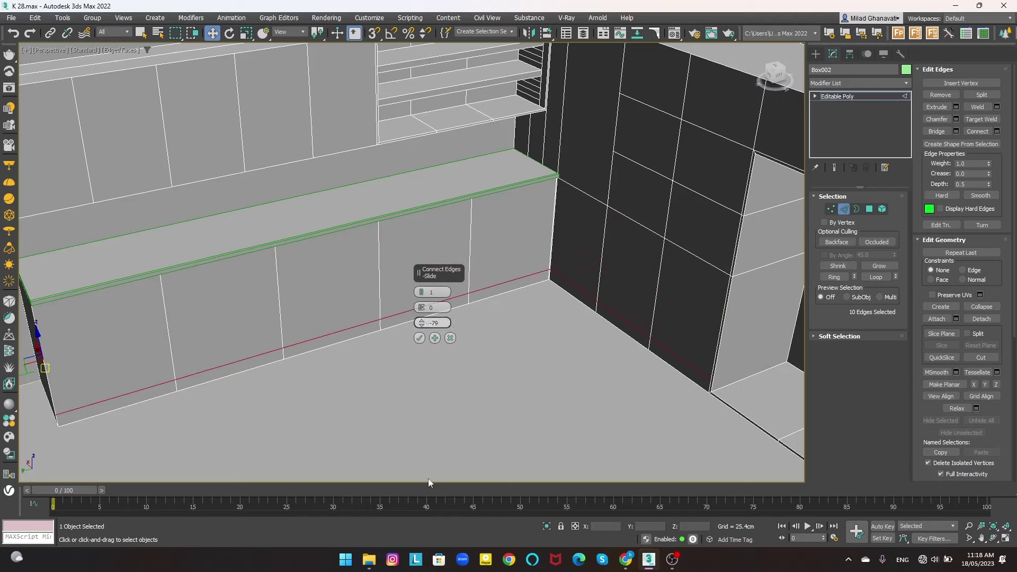
left_click(450, 338)
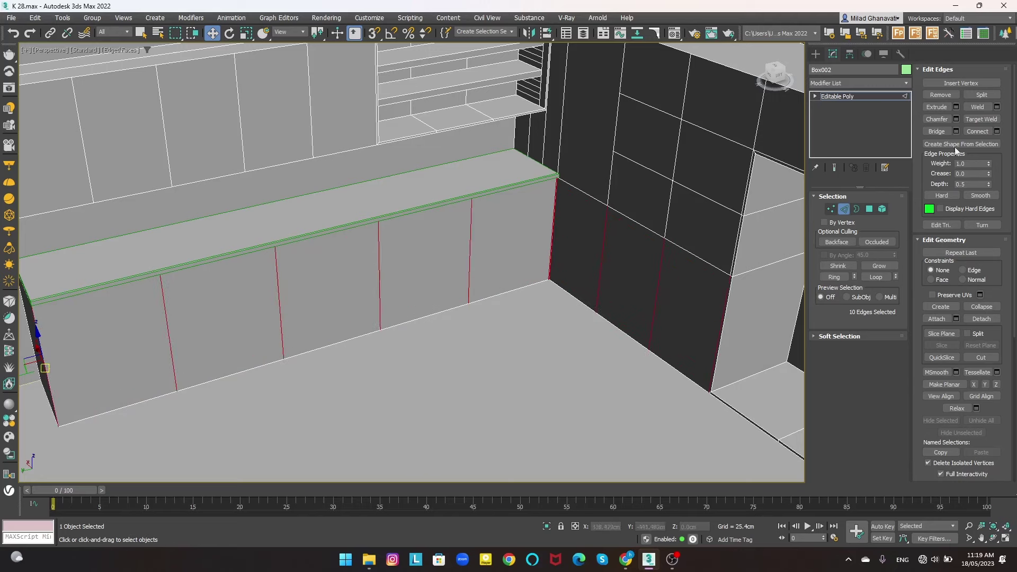
left_click(996, 131)
left_click(432, 340)
- Connect the bottom panel edges with one horizontal cut slid down near the base
left_click(869, 209)
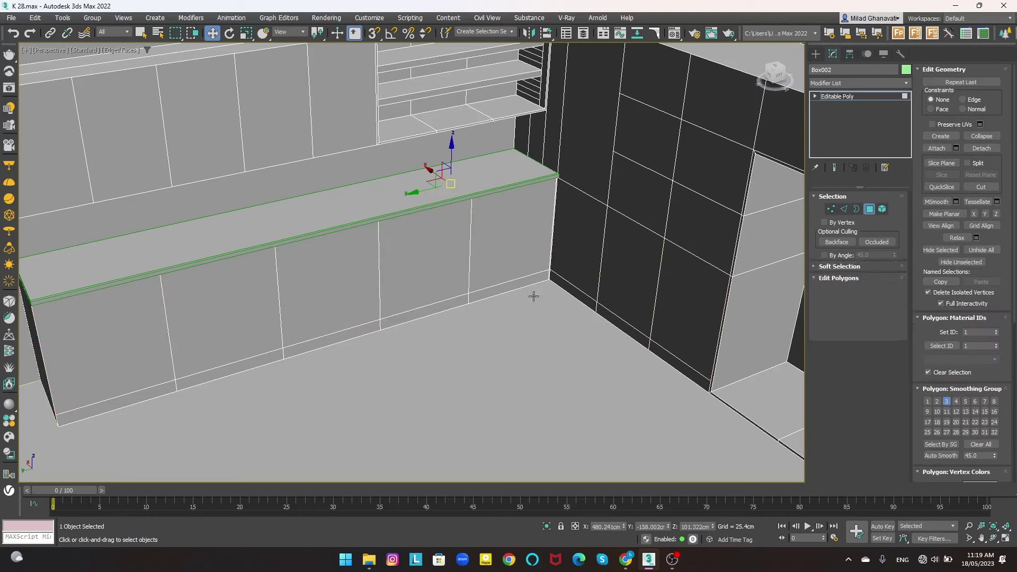
middle_click_drag(424, 328, 260, 330, "alt")
left_click(844, 209)
scroll(201, 350, "up", 3)
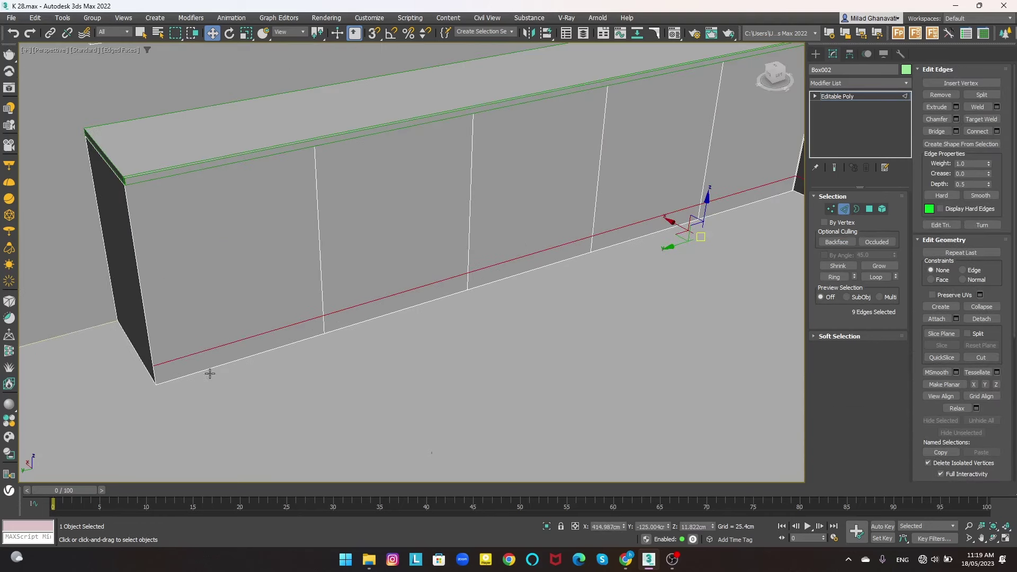
left_click(210, 374)
middle_click_drag(614, 333, 582, 317)
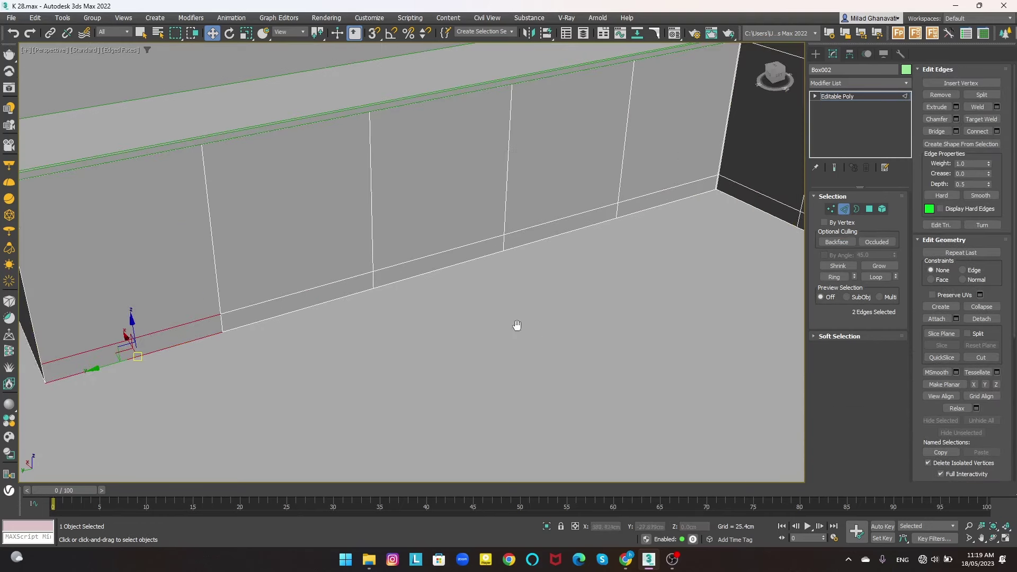
left_click(996, 132)
left_click_drag(421, 321, 403, 179)
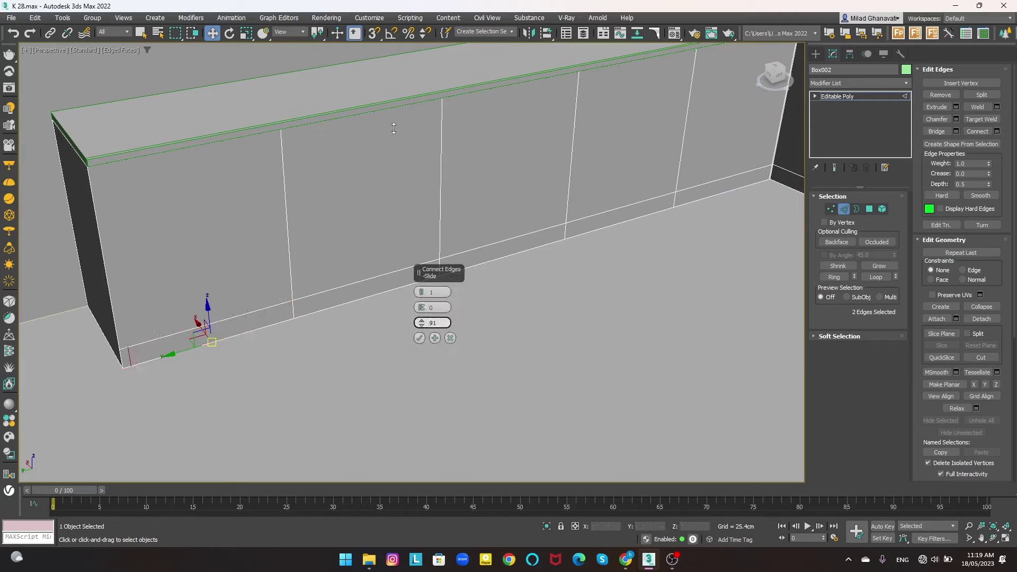
left_click(419, 338)
- Select the eight bottom strip faces along both walls and inset them 1.6 cm
left_click(870, 209)
left_click(366, 294)
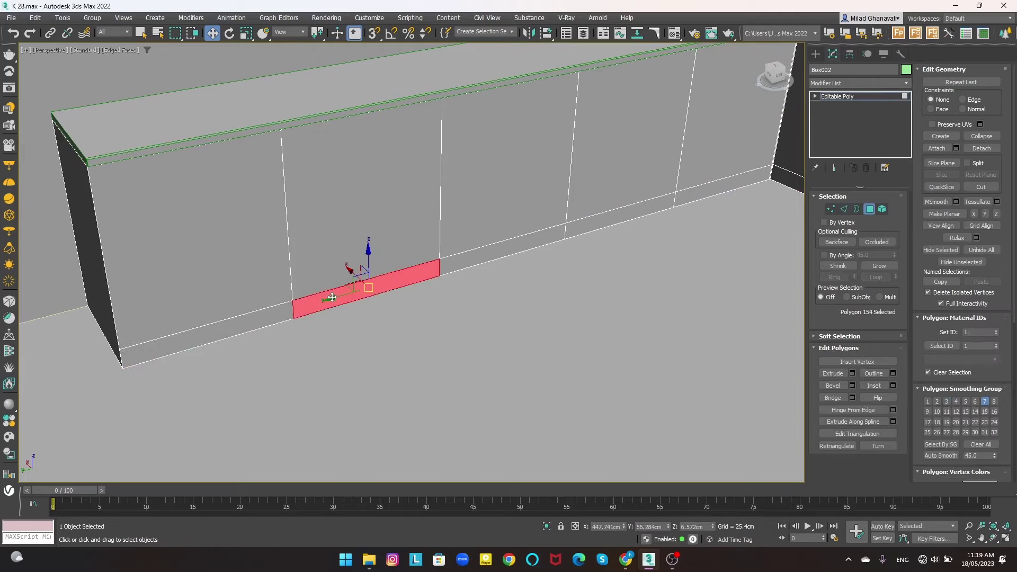
left_click(212, 331, "ctrl")
left_click(491, 252, "ctrl")
middle_click_drag(679, 206, 406, 261, "alt")
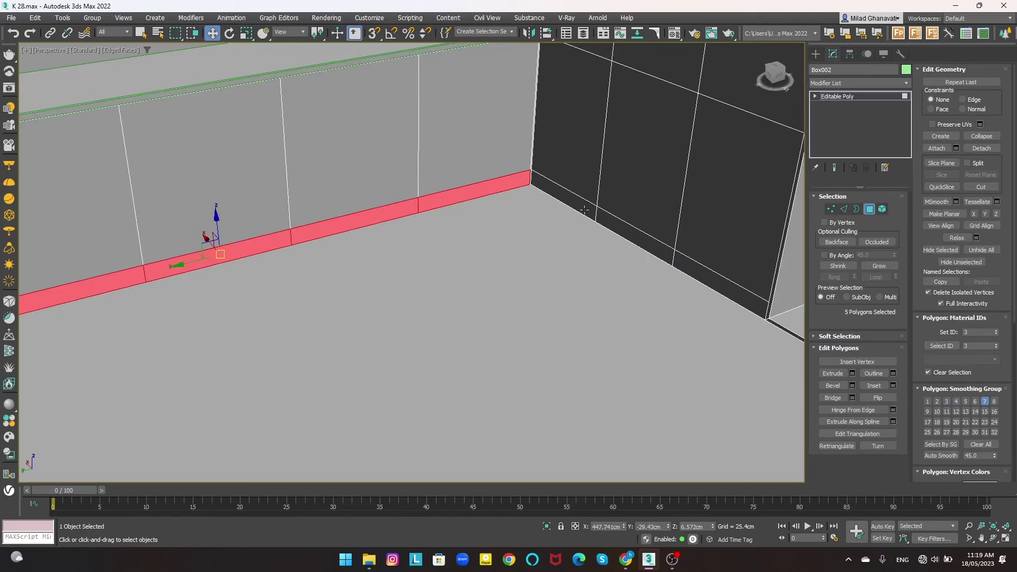
left_click_drag(524, 164, 702, 270, "ctrl")
mouse_move(702, 270)
middle_mouse_down("alt")
mouse_move(530, 294)
mouse_move(882, 148)
middle_mouse_up("alt")
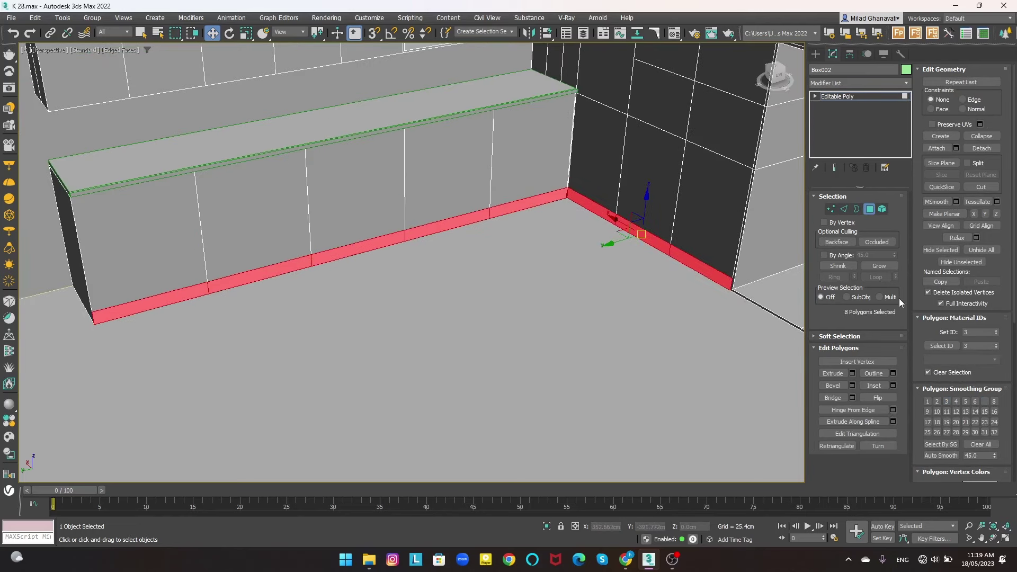
left_click(893, 386)
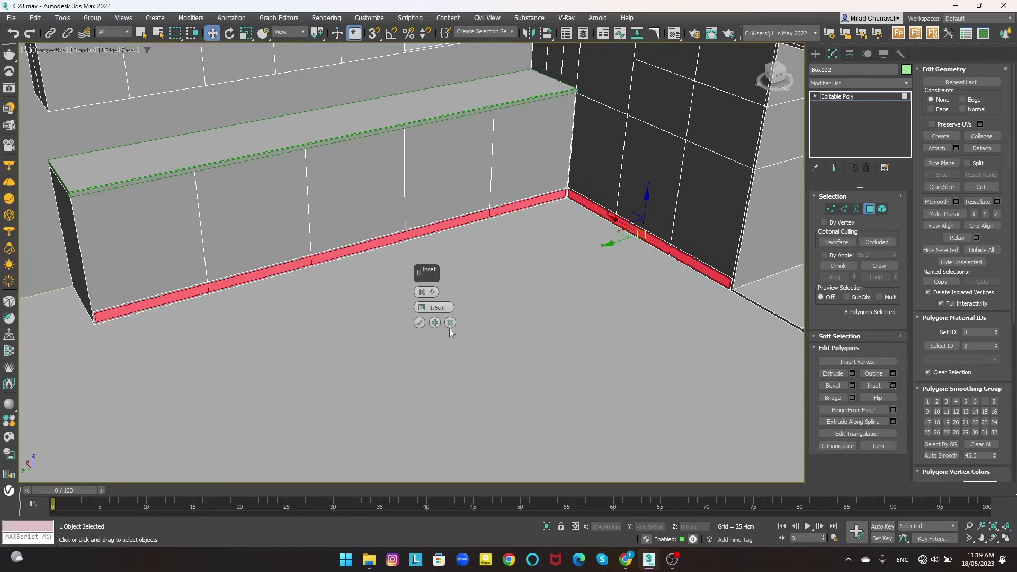
left_click(422, 324)
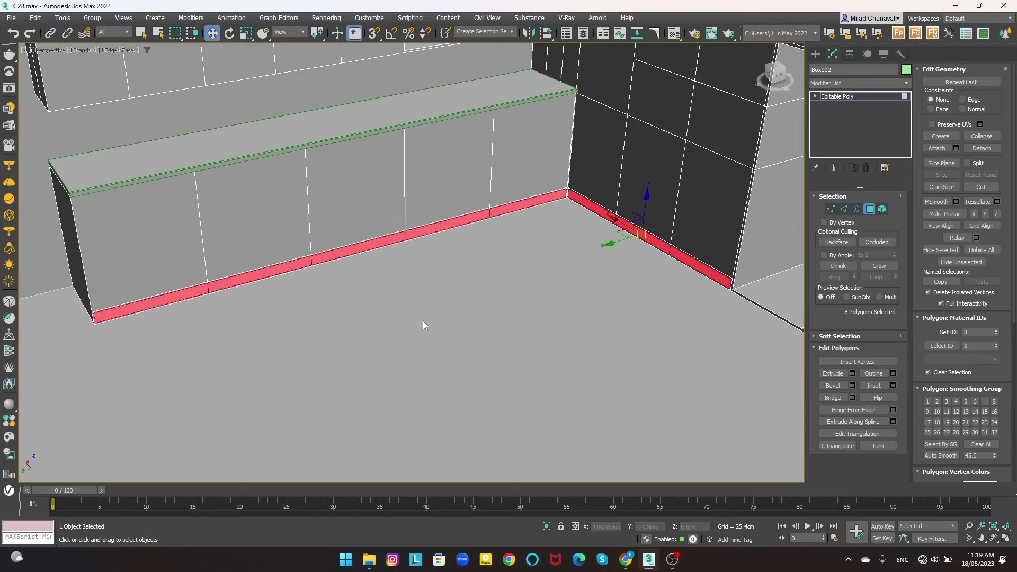
- Extrude the eight plinth faces as a Group by -21.014 cm into a recessed toe-kick
left_click(851, 373)
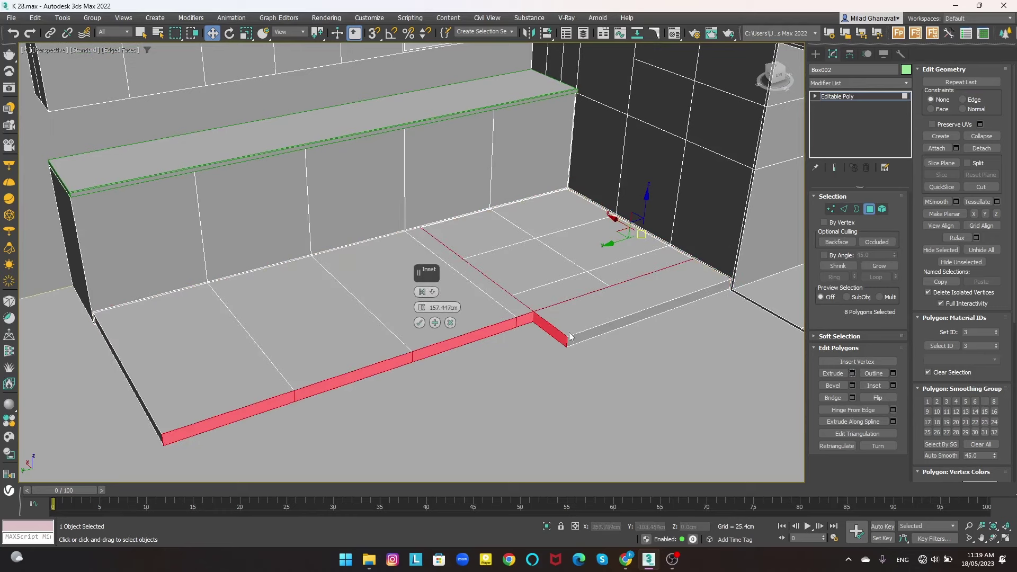
left_click(422, 292)
left_click(421, 292)
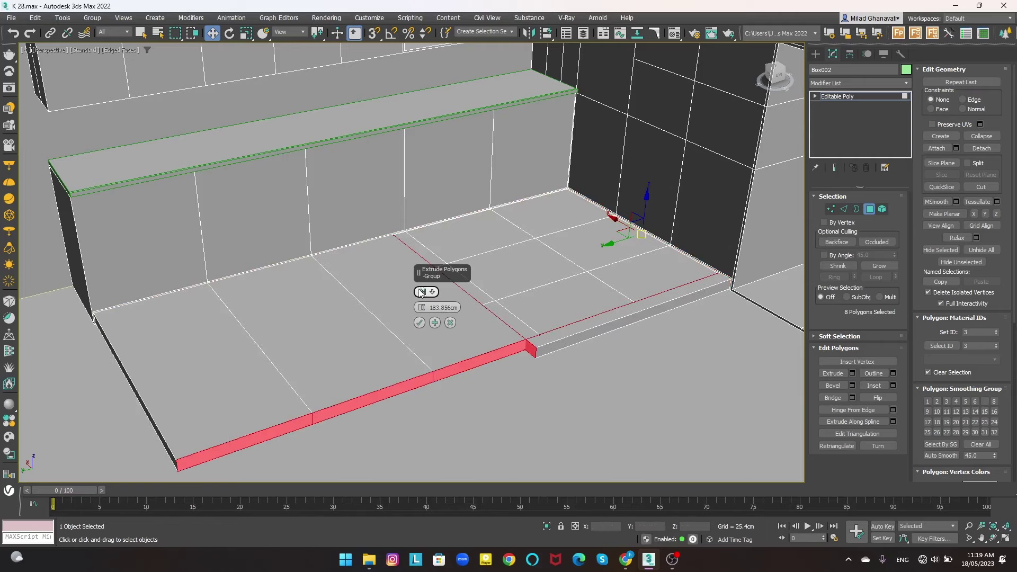
left_click_drag(422, 316, 480, 58)
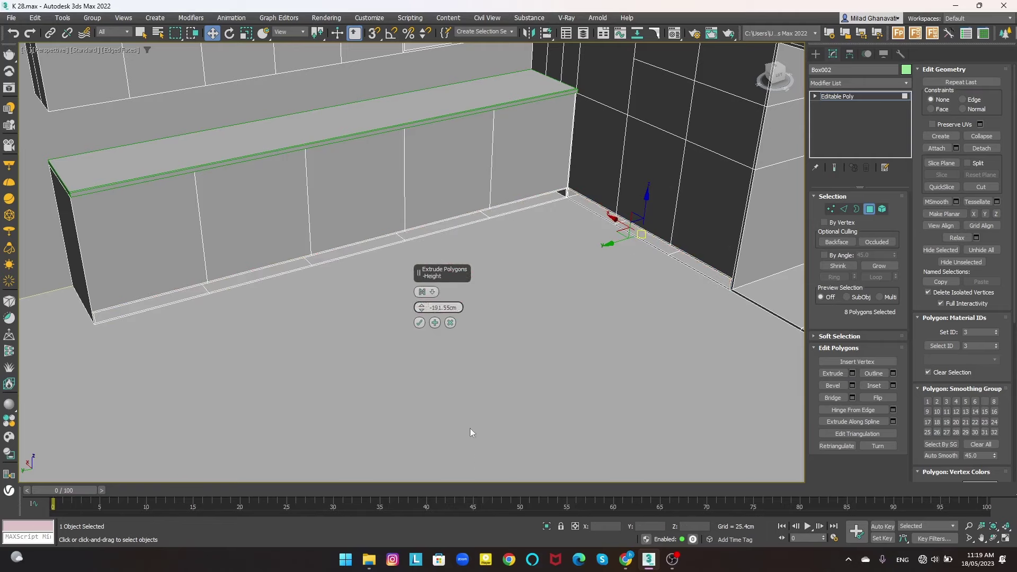
left_click(423, 292)
left_click(422, 292)
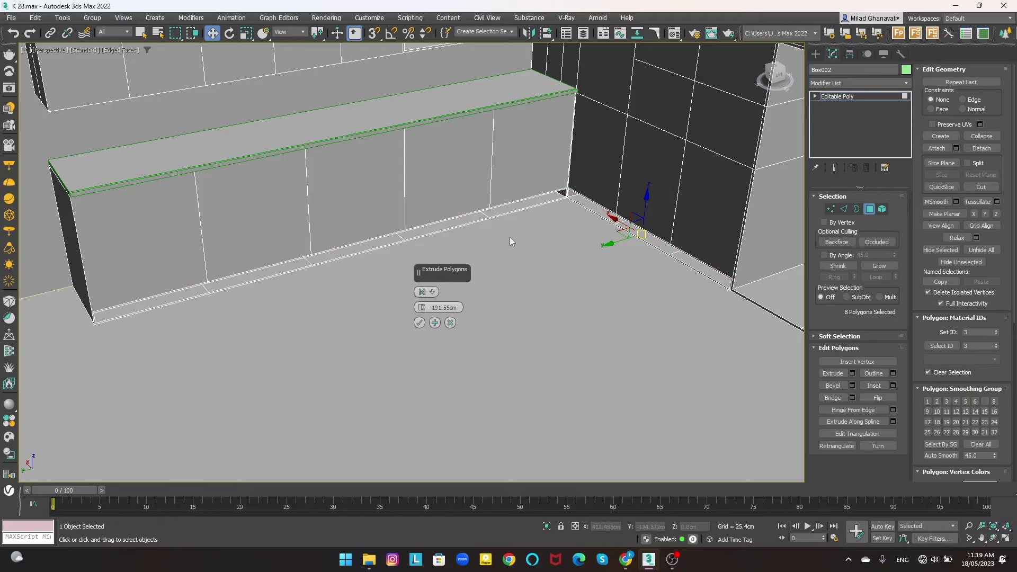
scroll(510, 237, "up", 3)
scroll(510, 237, "up", 1)
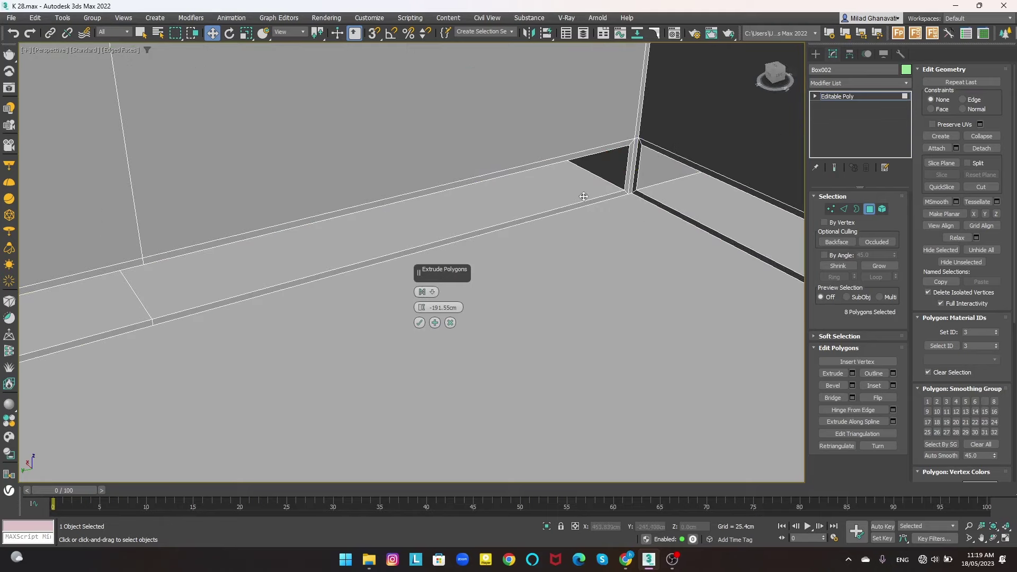
scroll(583, 196, "down", 4)
scroll(524, 198, "down", 3)
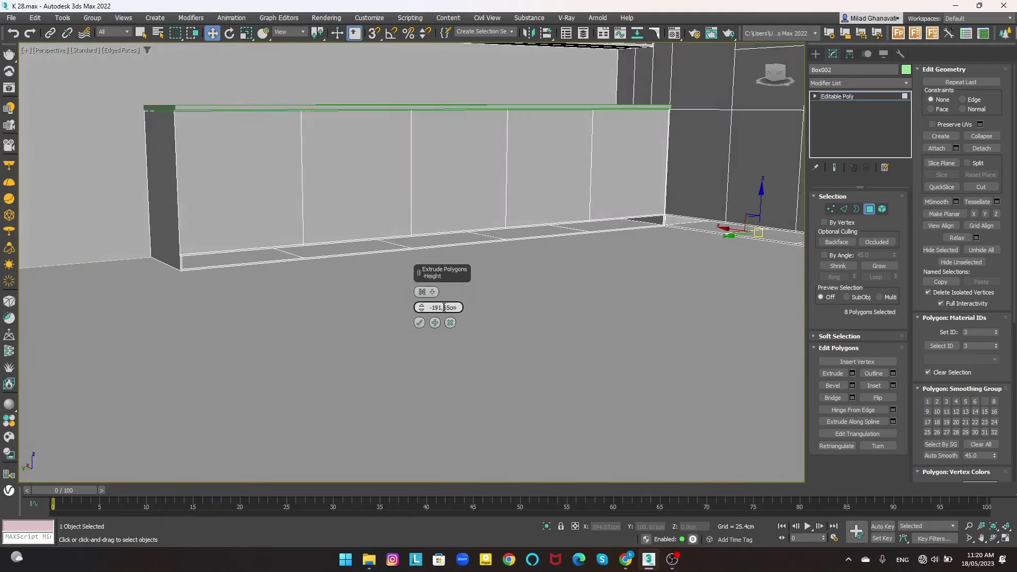
mouse_move(444, 307)
left_mouse_down()
mouse_move(425, 347)
mouse_move(428, 336)
left_mouse_up()
left_click(419, 322)
- Refine the door face selection, adding corner panels and dropping the tall and lower wall panels
mouse_move(430, 333)
middle_mouse_down("alt")
mouse_move(454, 250)
mouse_move(782, 201)
middle_mouse_up("alt")
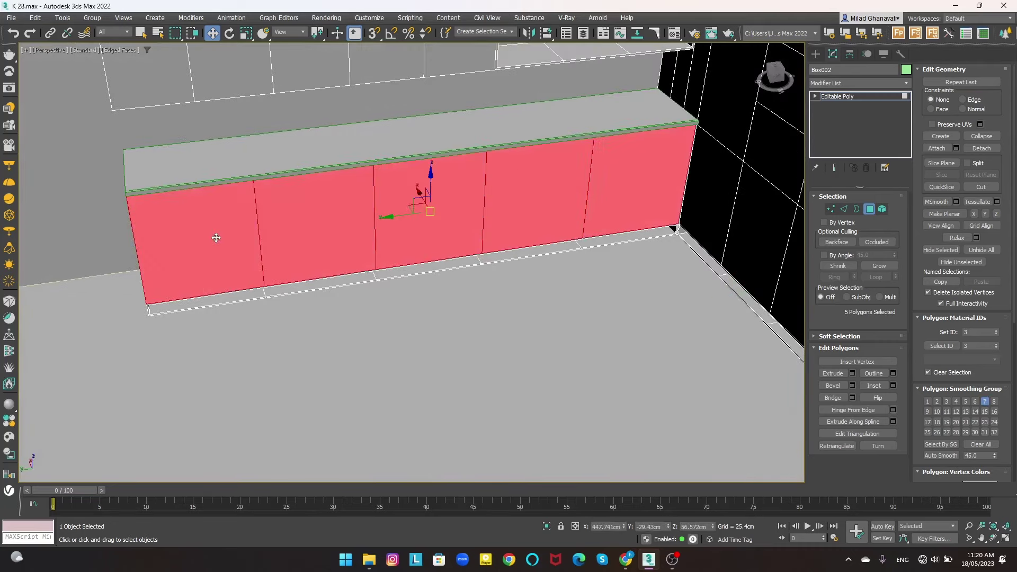
key("z")
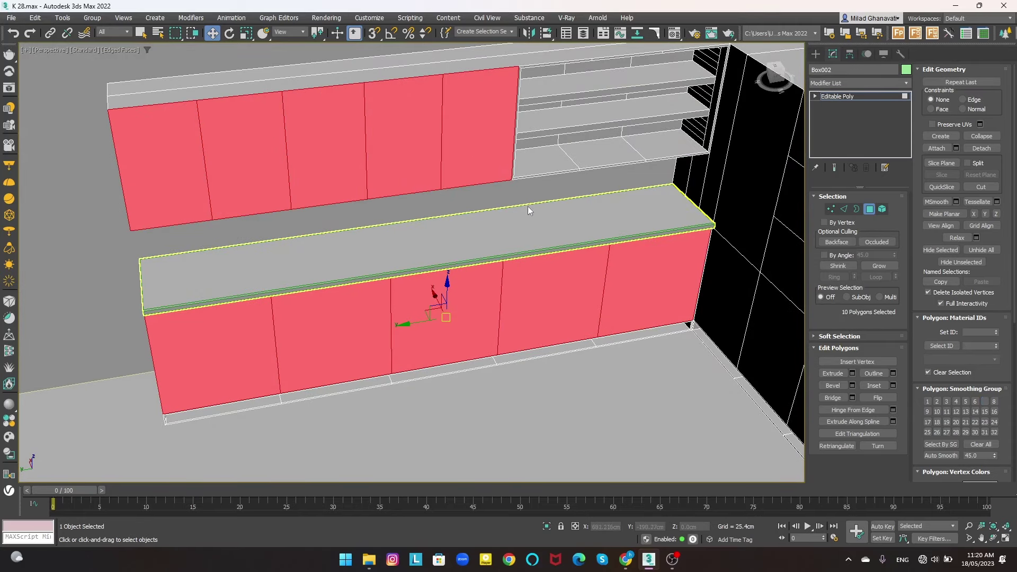
middle_click_drag(527, 211, 529, 242, "alt")
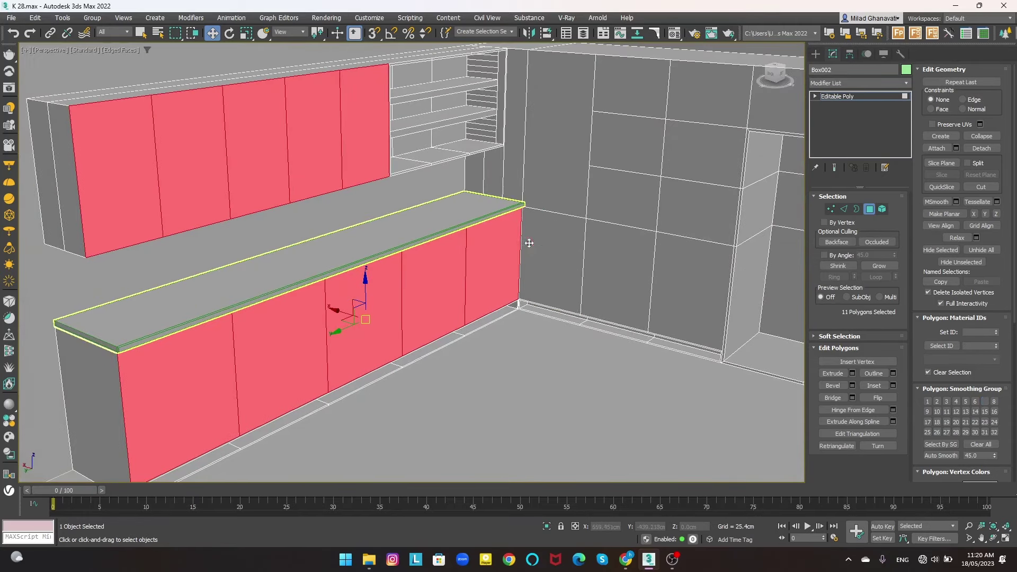
left_click_drag(530, 243, 600, 261, "ctrl")
left_click(652, 270, "ctrl")
left_click(574, 178, "ctrl")
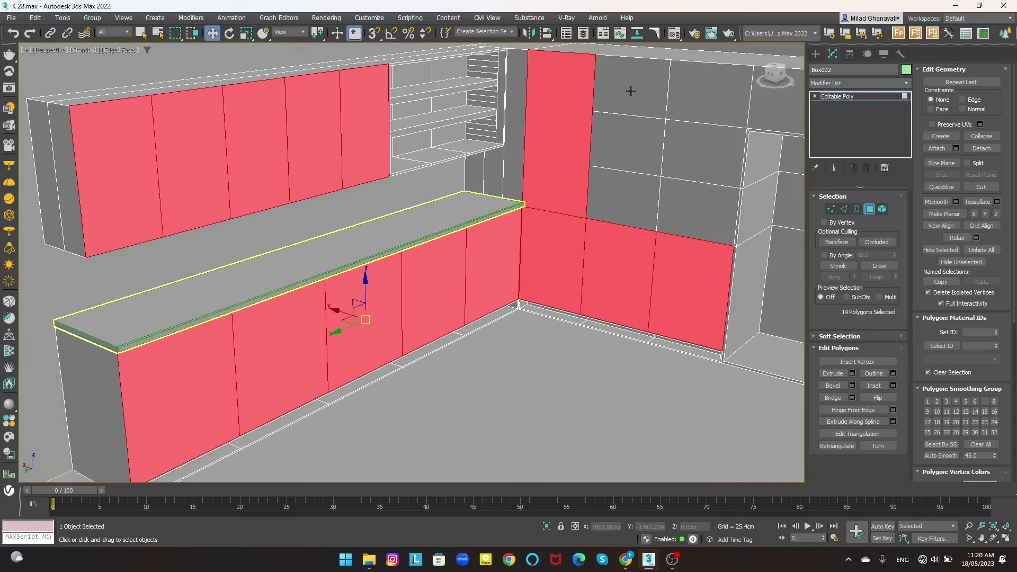
left_click(560, 187, "alt")
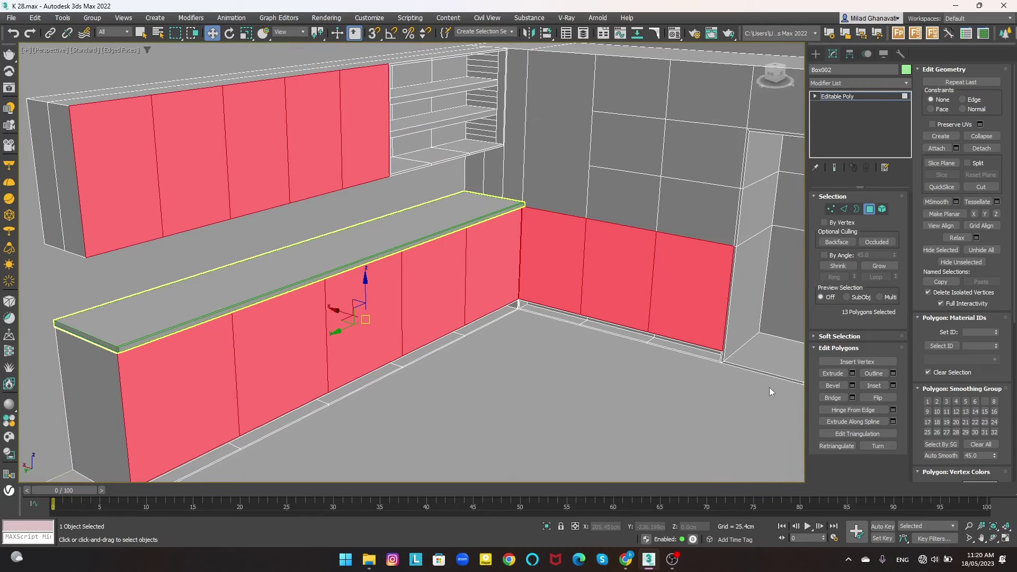
middle_click_drag(769, 387, 687, 320, "alt")
left_click(710, 312, "alt")
left_click(647, 296, "alt")
left_click(586, 288, "alt")
middle_click_drag(585, 288, 455, 322, "alt")
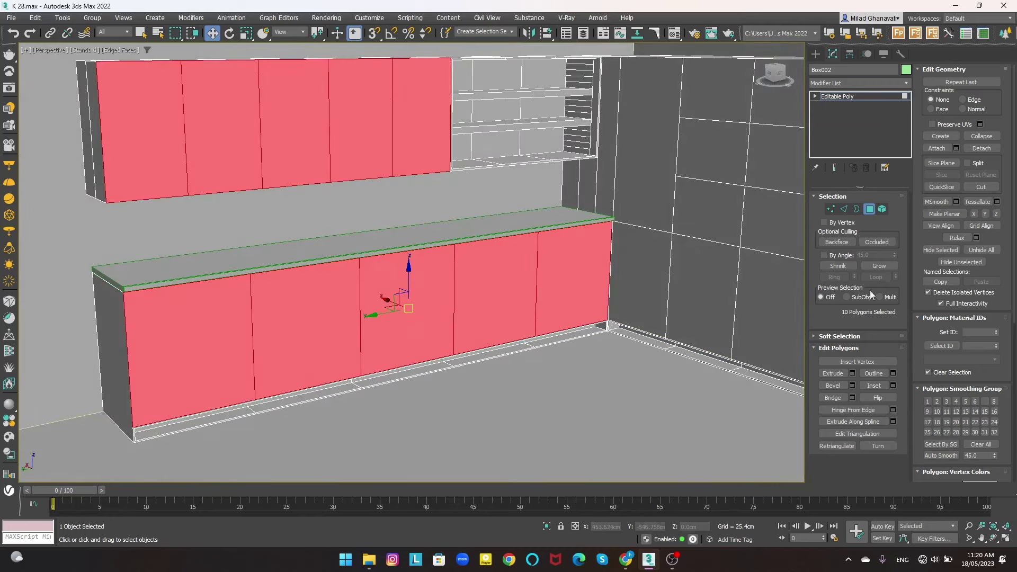
- Inset the selected door faces 1 cm and extrude them to about -42 cm
left_click(874, 386, "shift")
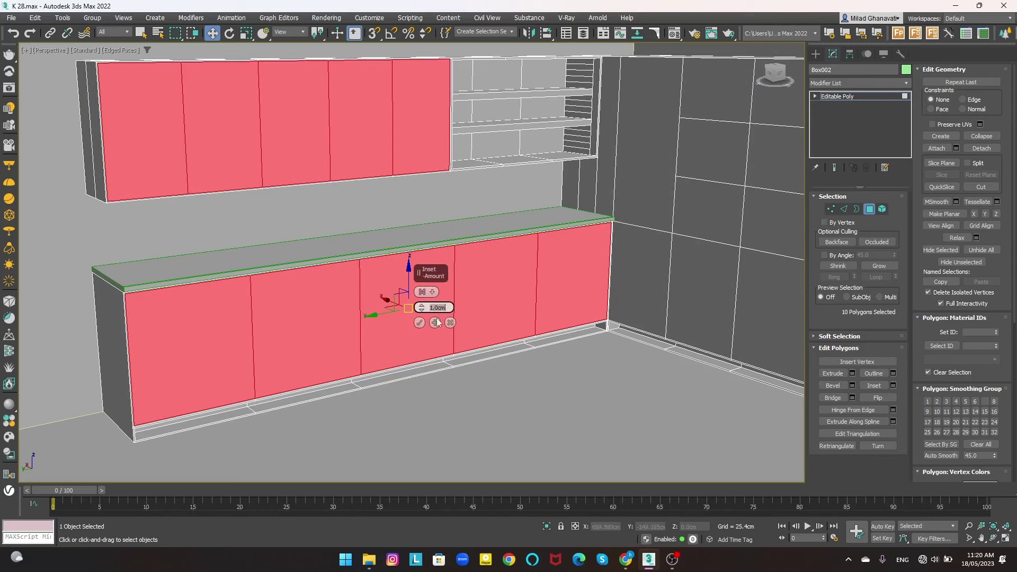
left_click(852, 374)
left_click_drag(422, 307, 415, 399)
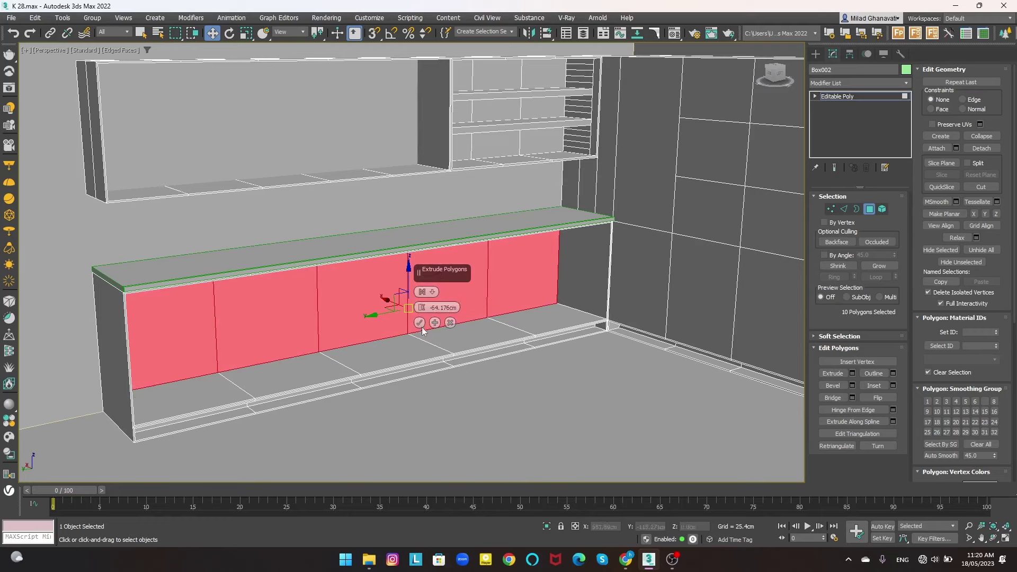
left_click_drag(422, 307, 426, 265)
left_click(419, 323)
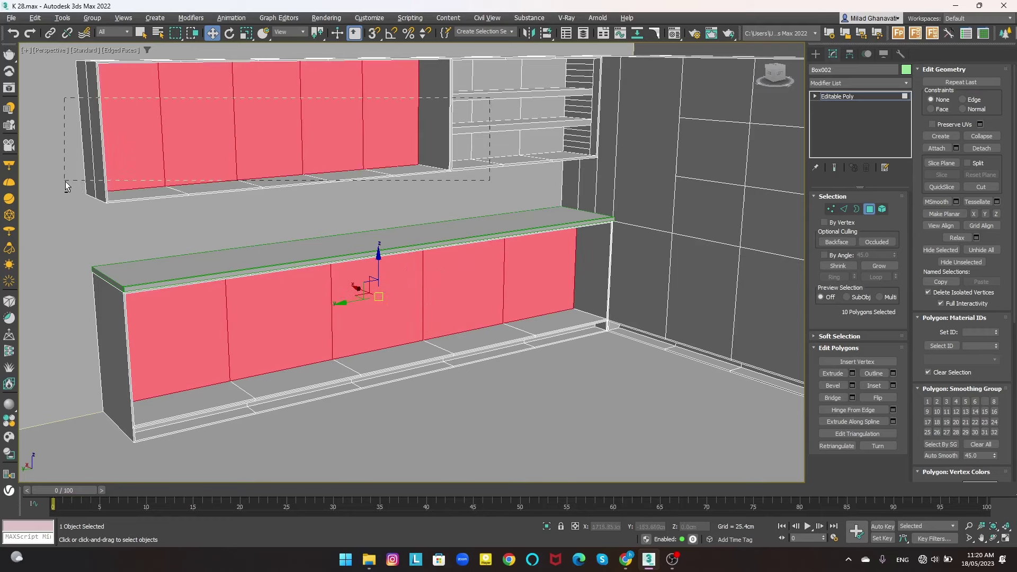
- Return to object level and switch to a wireframe Top view with nothing selected
key("1")
key("2")
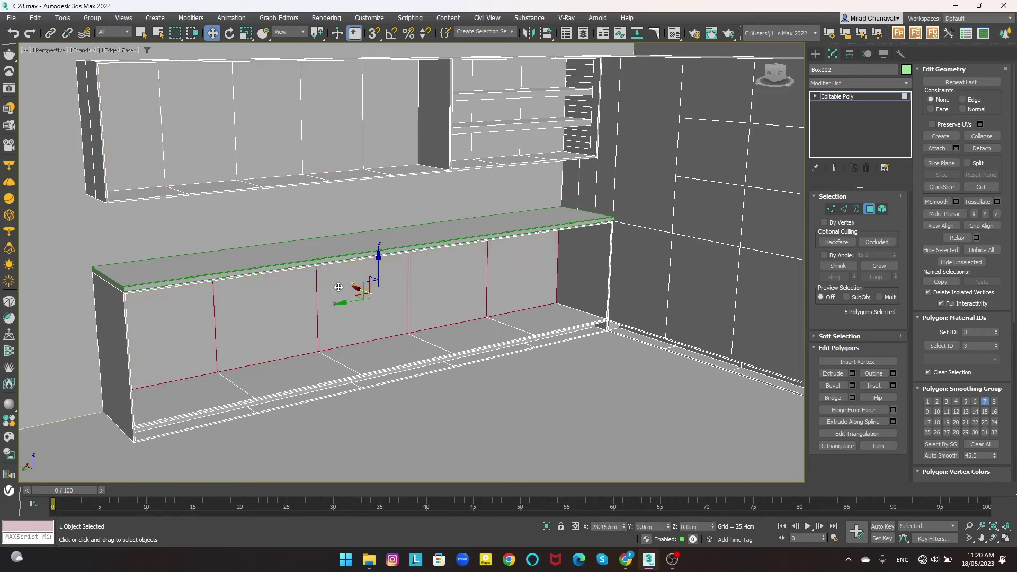
key("4")
key("6")
left_click(395, 292)
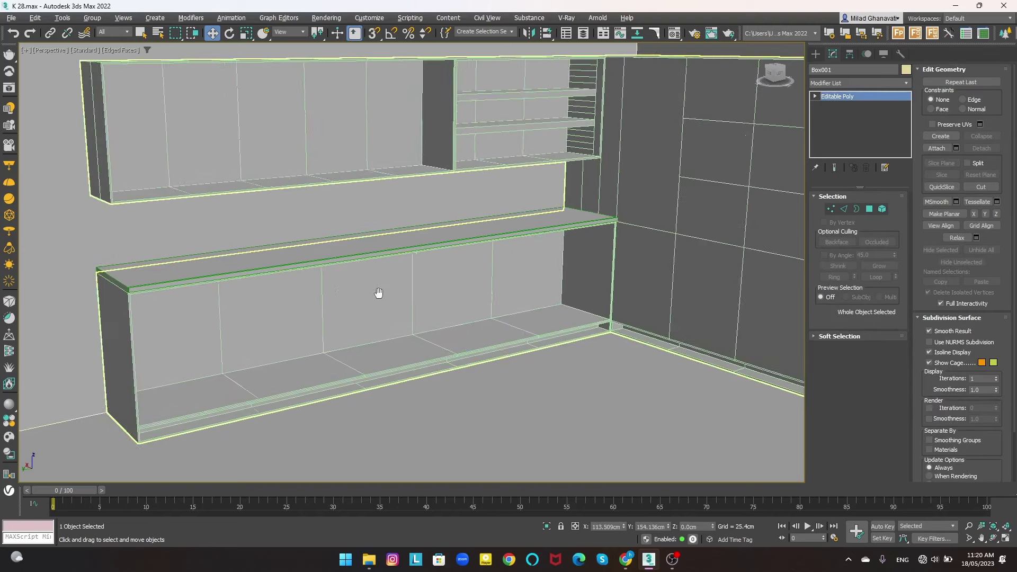
mouse_move(395, 293)
middle_mouse_down("alt")
mouse_move(437, 315)
mouse_move(408, 321)
middle_mouse_up("alt")
scroll(413, 318, "down", 3)
key("t")
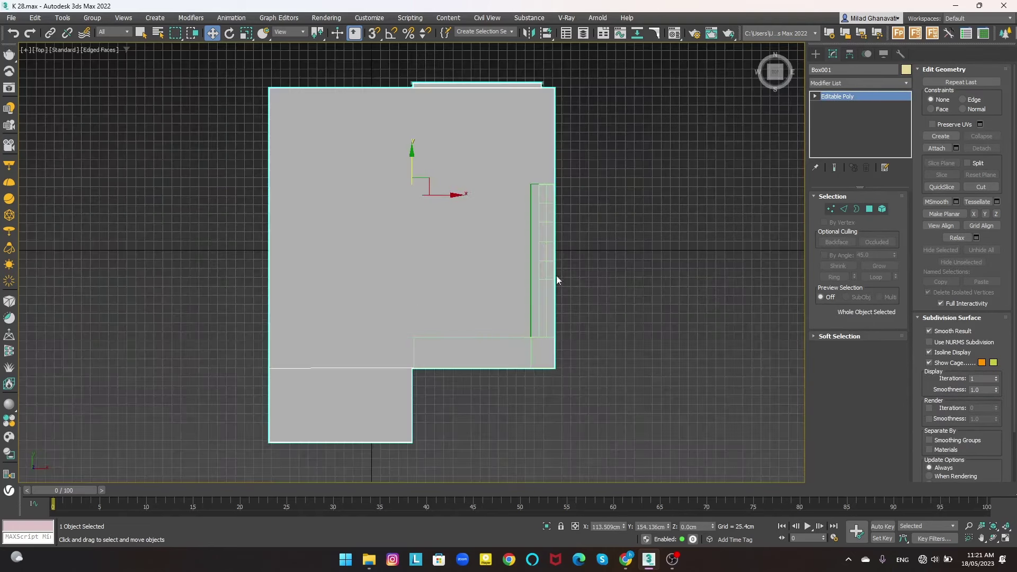
left_click(594, 267)
key("F3")
- Create a targeted VRayPhysicalCamera in the Top view aimed at the cabinets
left_click(815, 53)
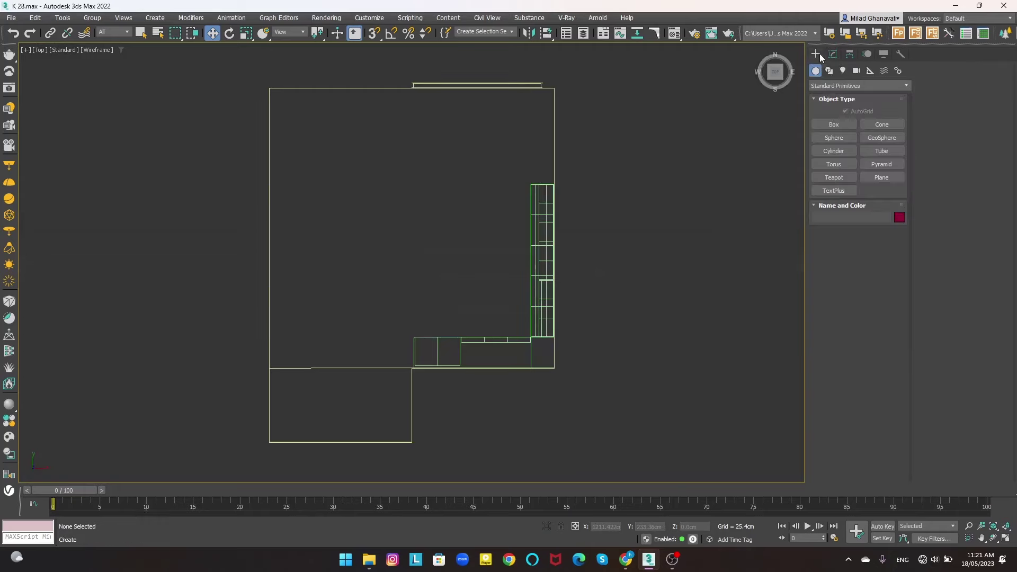
left_click(857, 70)
left_click(901, 85)
left_click(848, 109)
left_click(881, 124)
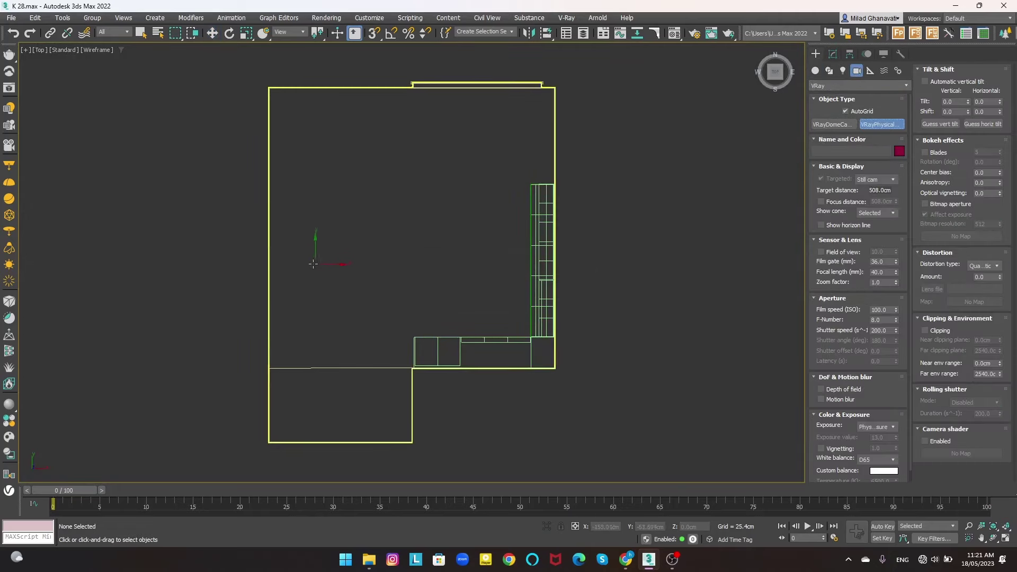
left_click_drag(308, 252, 387, 257)
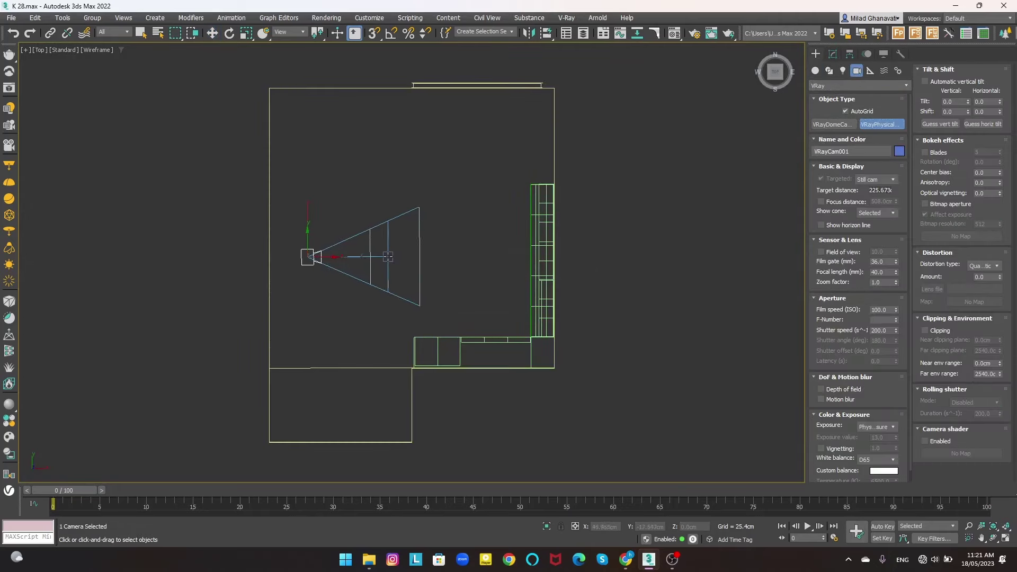
right_click(438, 255)
- Select the camera's target and body, viewing the scene through VRayCam001
left_click(387, 256)
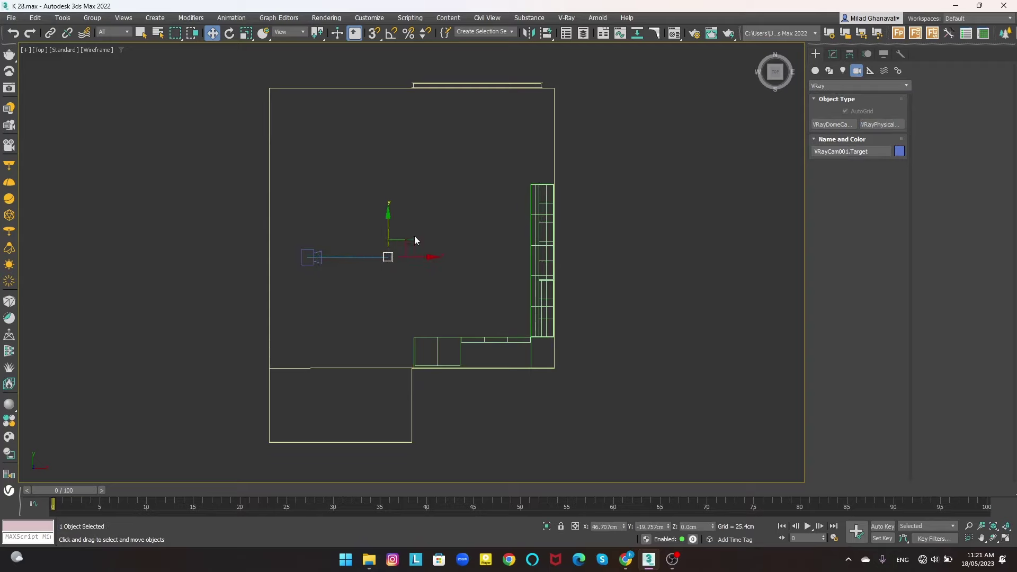
key("c")
scroll(432, 378, "down", 3)
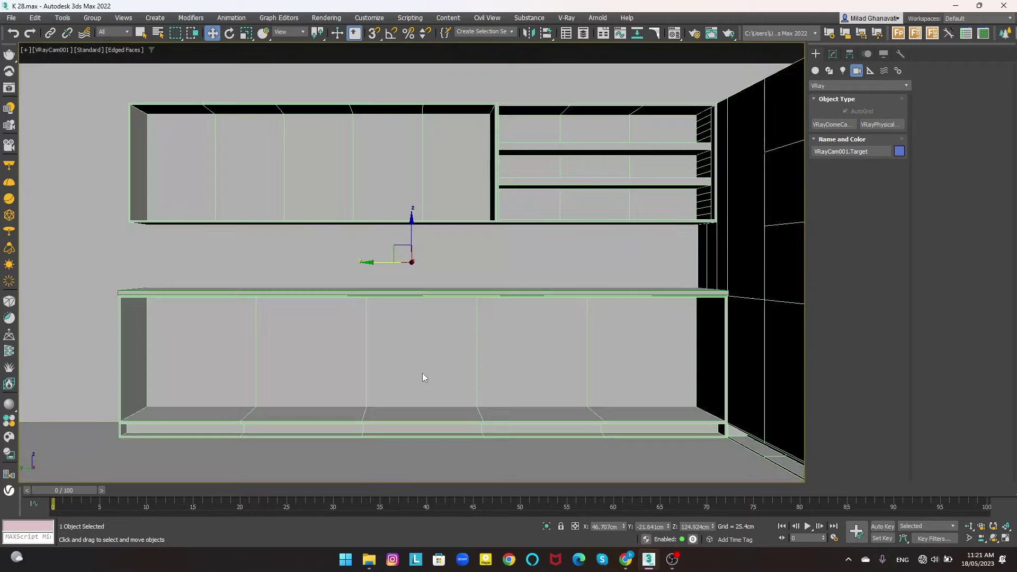
left_click(833, 53)
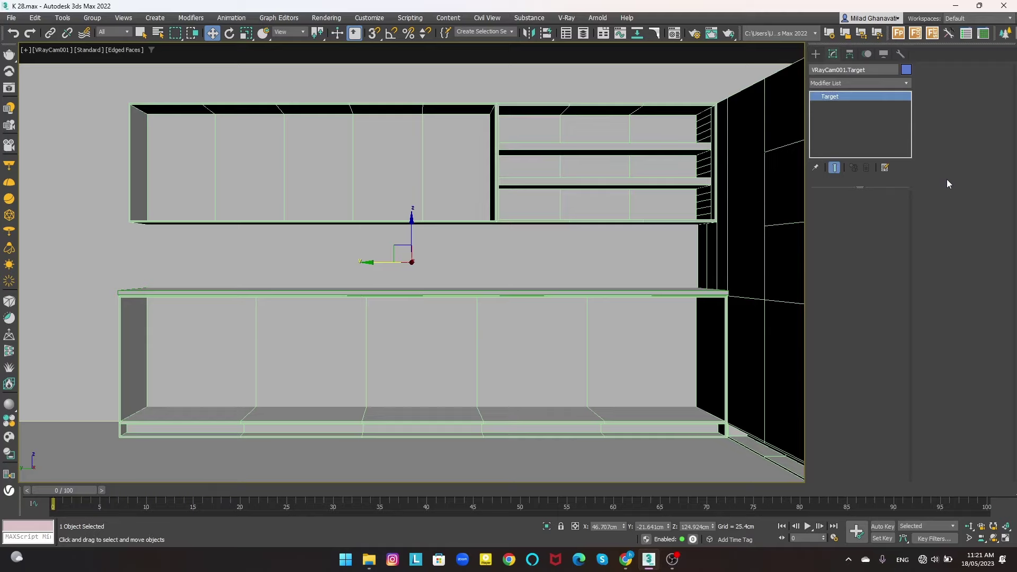
key("t")
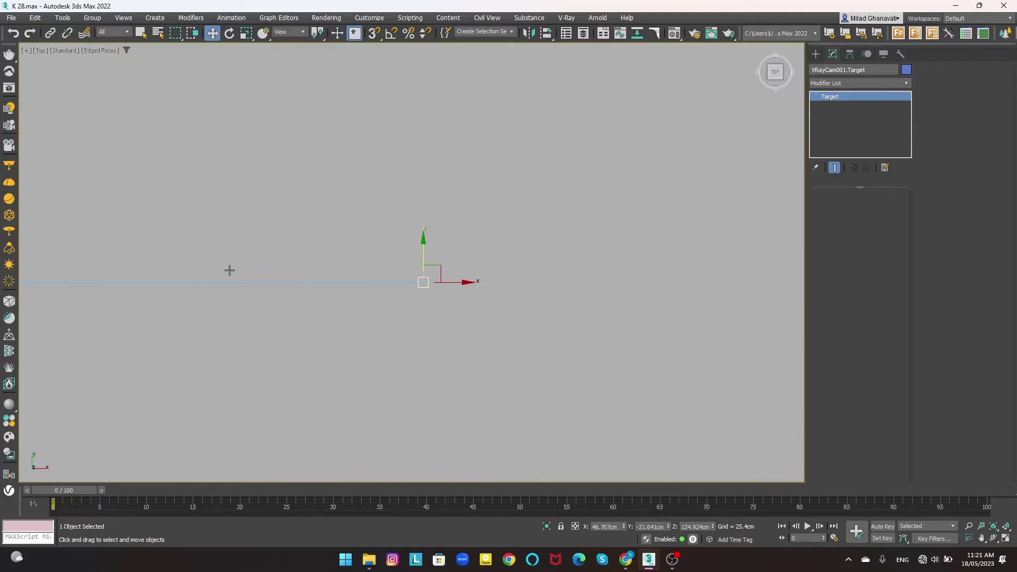
left_click(249, 266)
key("c")
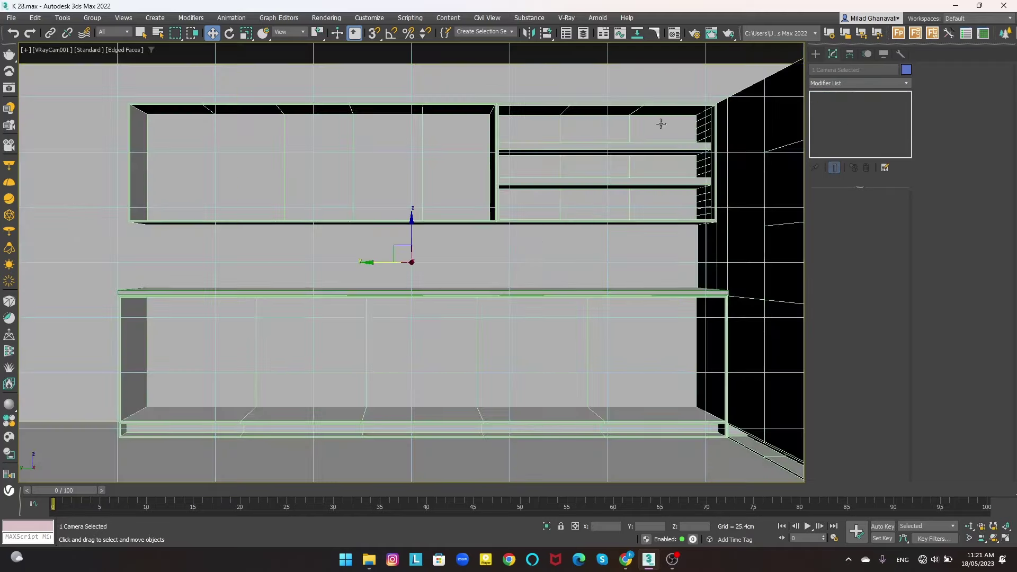
- Set VRayCam001's Vertical Shift to 0.12 and truck it to frame the cabinets
key("t")
left_click(272, 277)
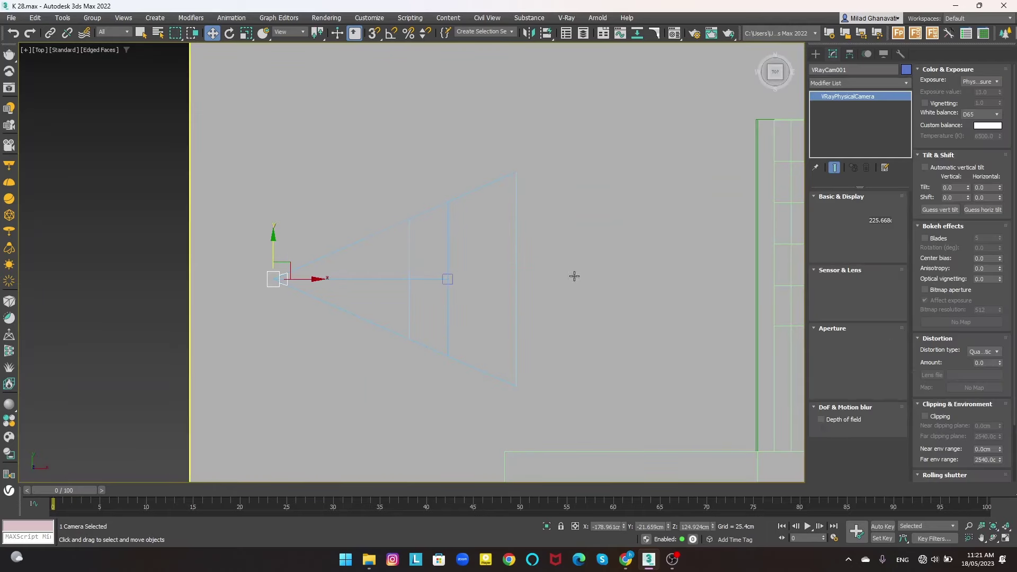
key("c")
left_click(968, 195)
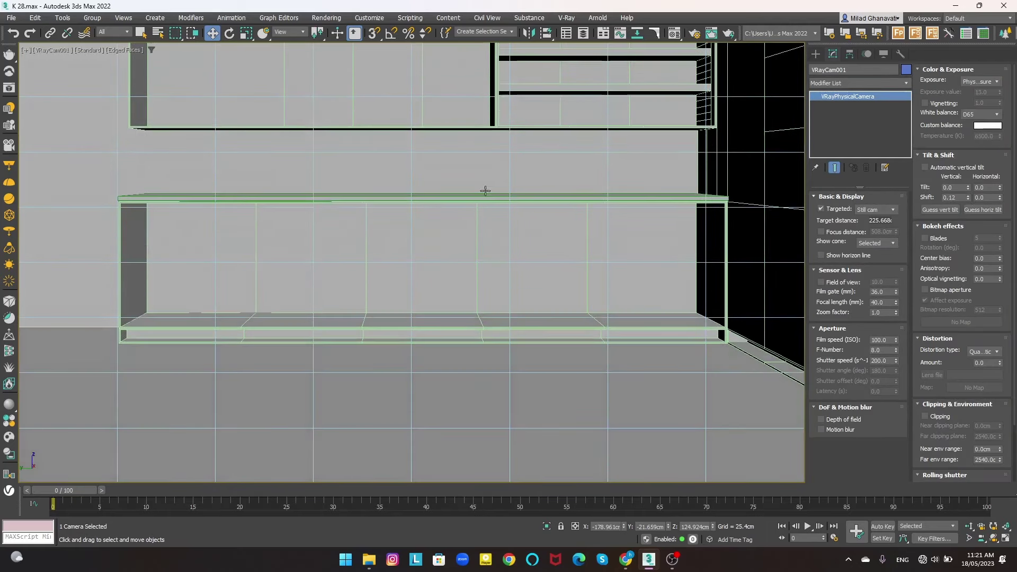
mouse_move(438, 295)
middle_mouse_down()
mouse_move(551, 307)
mouse_move(574, 325)
middle_mouse_up()
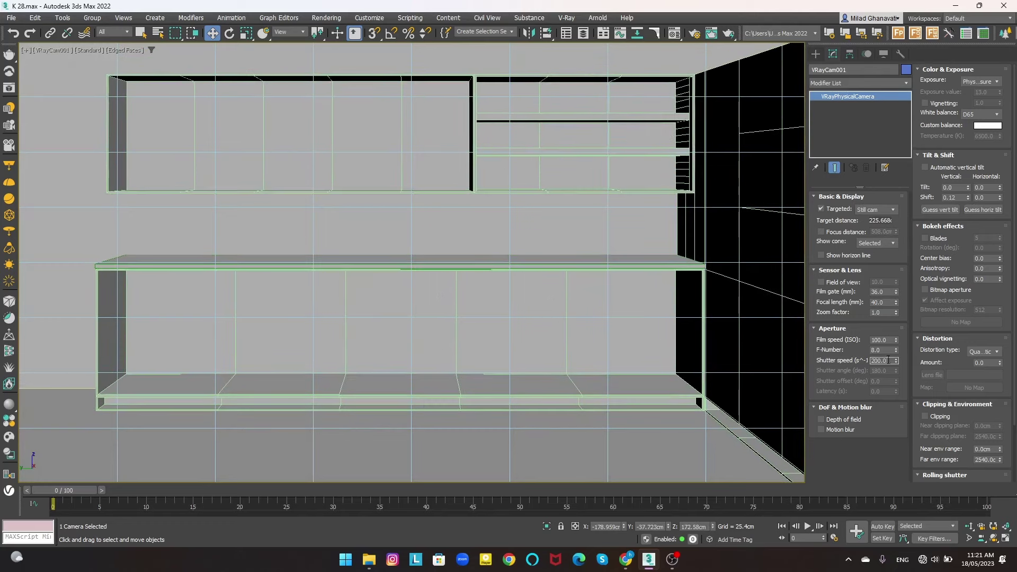
type("10")
- Select Box002 in the Perspective view and frame the upper cabinets
key("p")
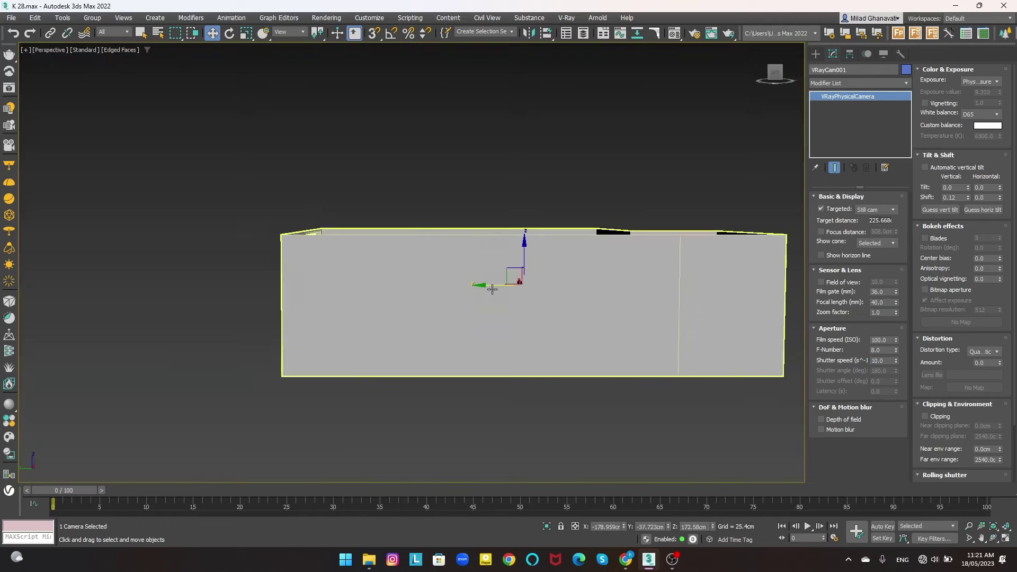
mouse_move(557, 291)
middle_mouse_down("alt")
mouse_move(417, 250)
mouse_move(492, 254)
middle_mouse_up("alt")
left_click(518, 249)
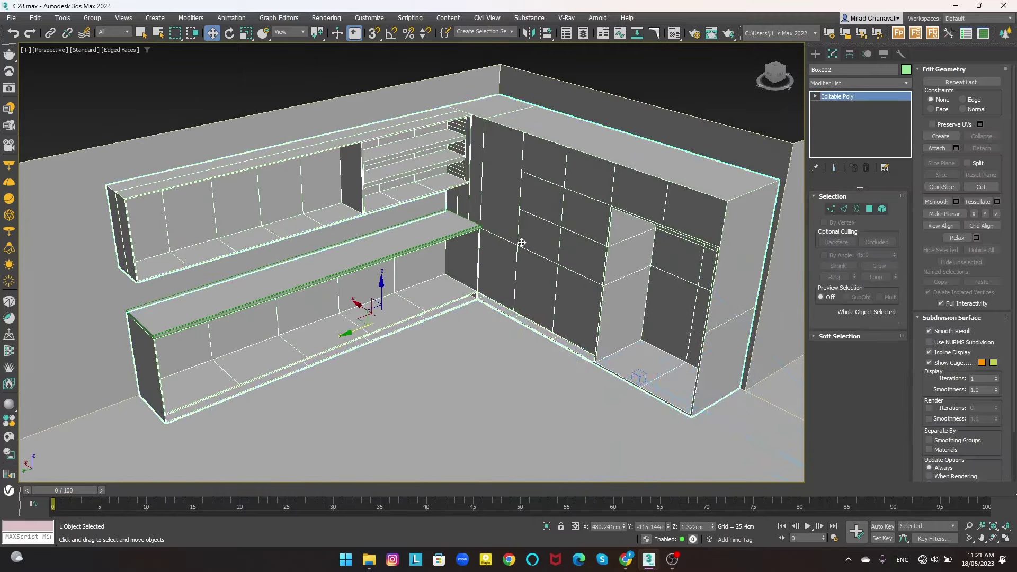
scroll(540, 268, "up", 3)
scroll(485, 259, "up", 2)
scroll(486, 259, "down", 3)
scroll(513, 254, "down", 2)
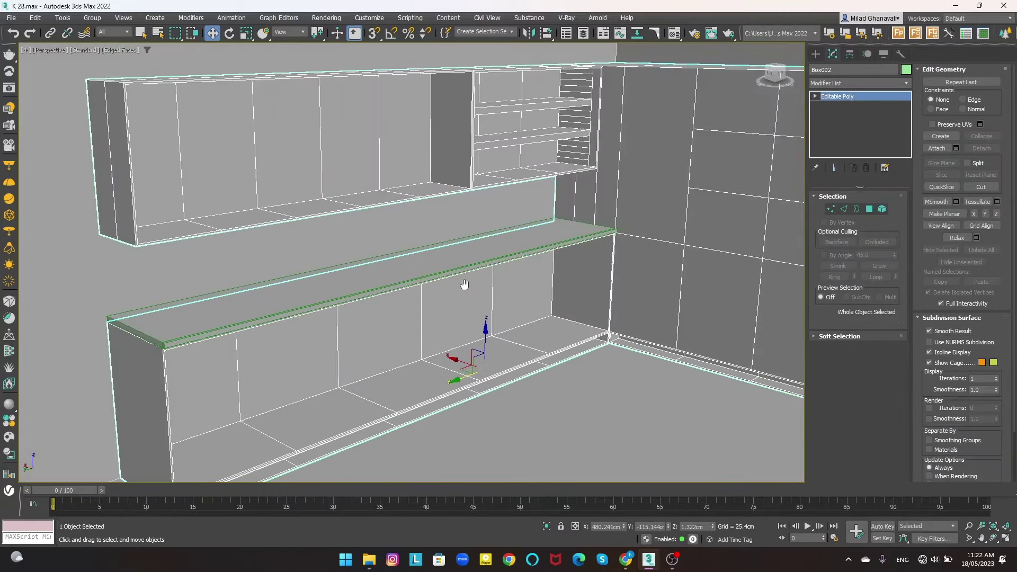
mouse_move(542, 93)
middle_mouse_down()
mouse_move(543, 197)
mouse_move(526, 278)
middle_mouse_up()
scroll(542, 269, "up", 3)
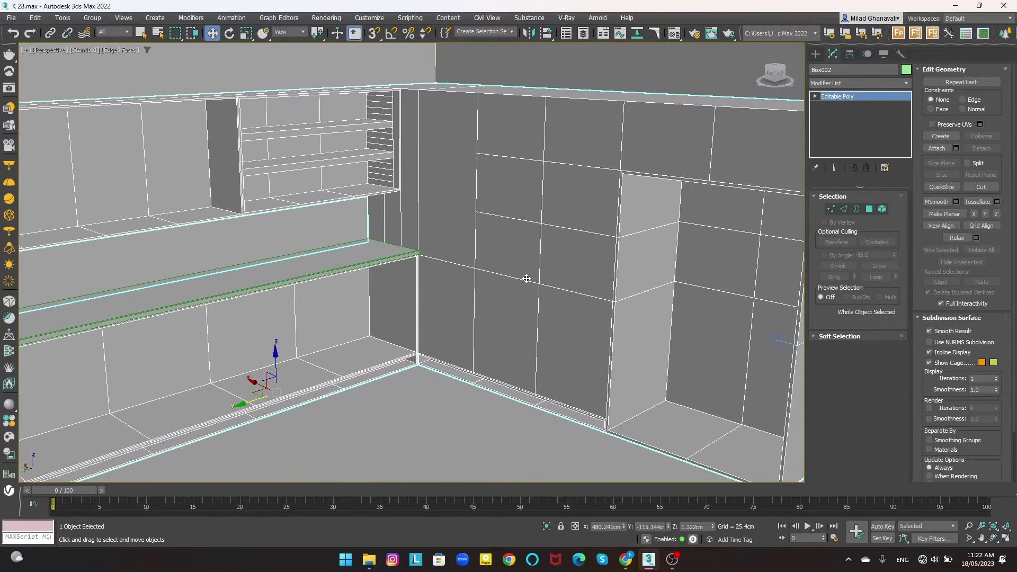
- Pick the tall wall's lower and upper rows of polygons, then leave Polygon mode
left_click(869, 209)
mouse_move(576, 366)
left_mouse_down()
mouse_move(565, 216)
mouse_move(629, 137)
left_mouse_up()
scroll(563, 198, "down", 2)
mouse_move(563, 197)
middle_mouse_down()
mouse_move(470, 227)
mouse_move(482, 241)
mouse_move(513, 243)
middle_mouse_up()
scroll(541, 250, "up", 1)
scroll(484, 263, "up", 1)
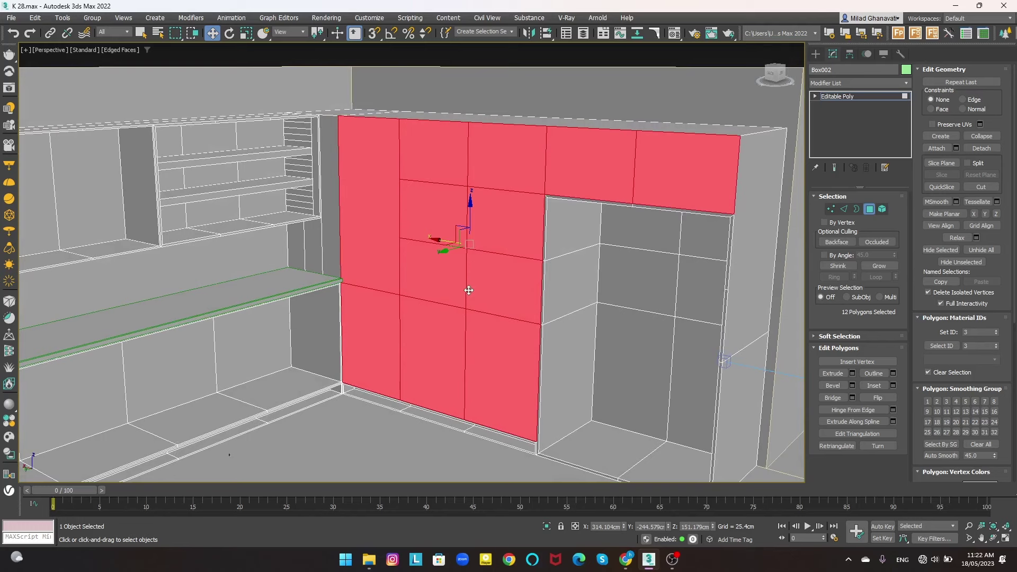
key("4")
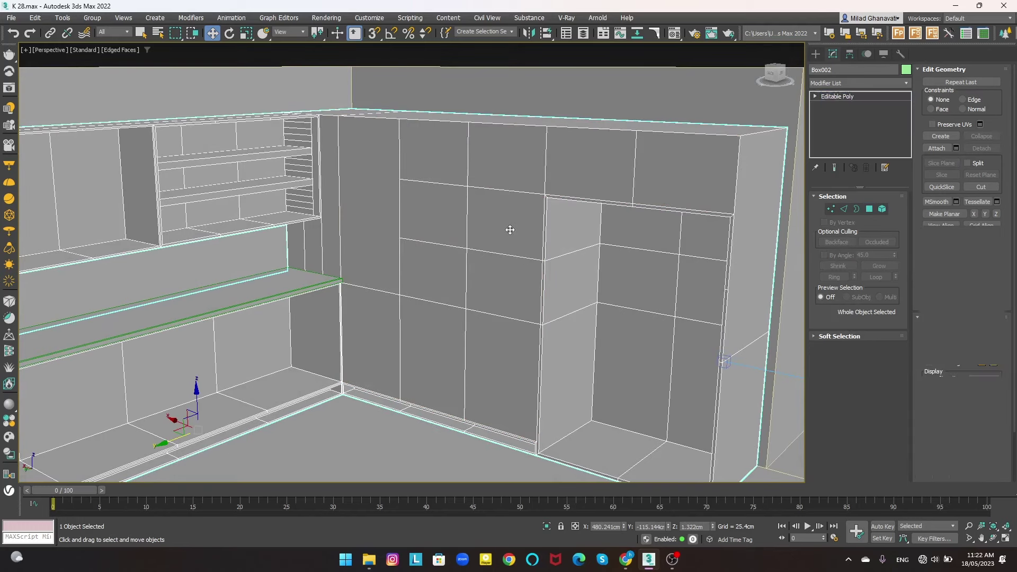
- Isolate Box002 so only the cabinet shows in the viewport
left_click(815, 53)
left_click(551, 521)
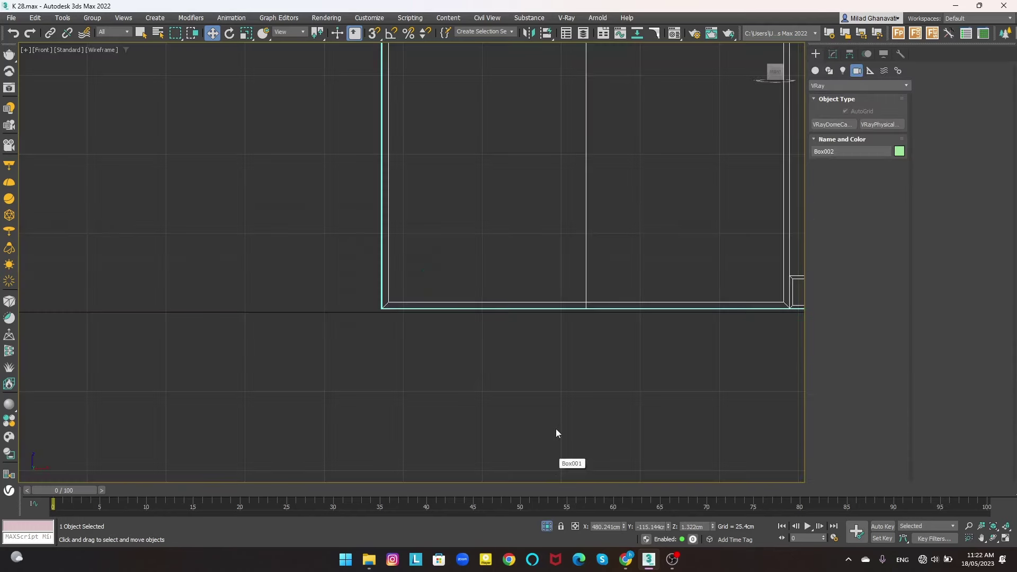
scroll(478, 225, "up", 3)
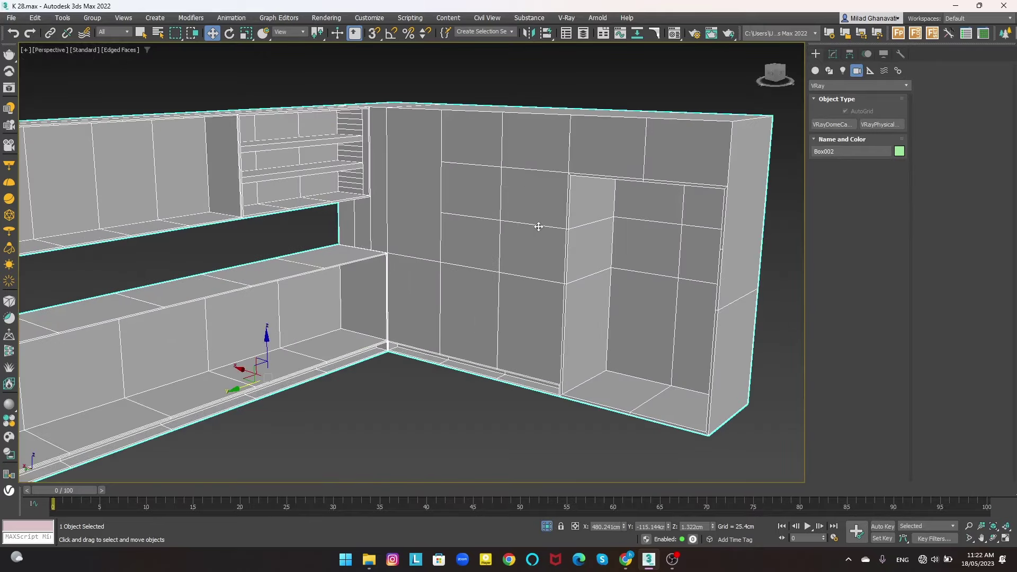
left_click(833, 54)
left_click(816, 53)
- With 3D Snap on, draw rectangles across the tall unit's top and lower doors
left_click(829, 71)
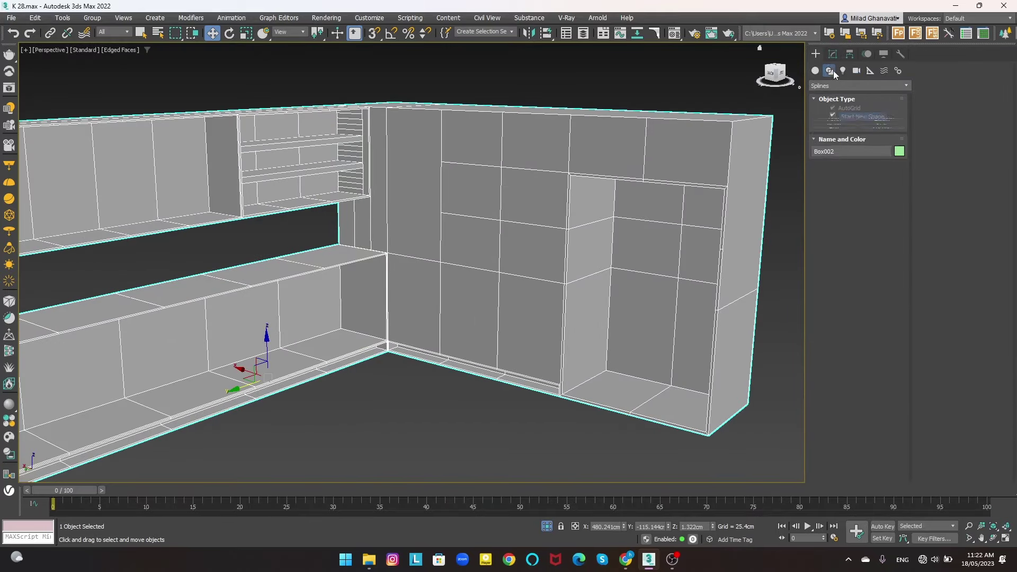
left_click(881, 138)
key("s")
left_click_drag(441, 110, 621, 152)
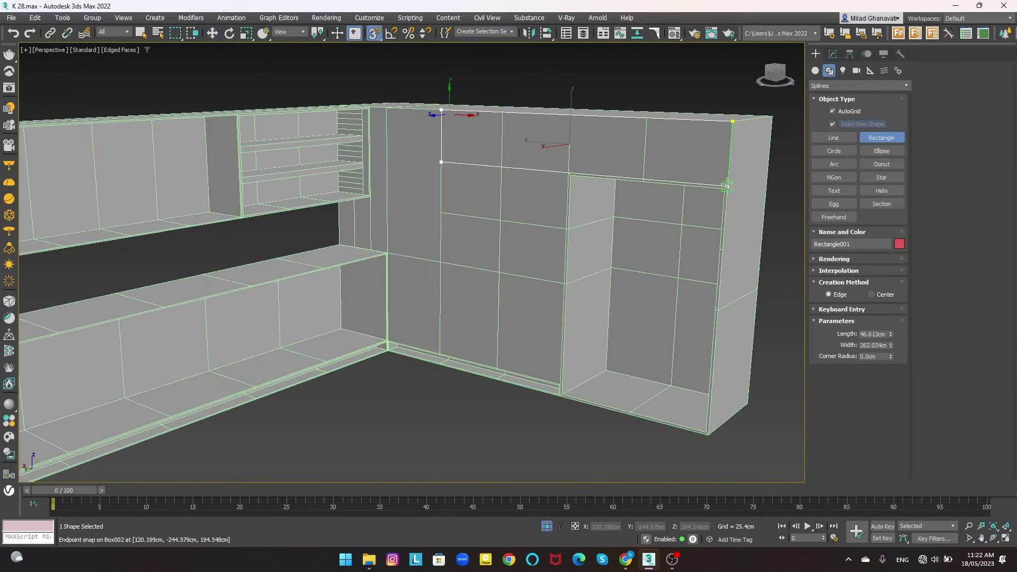
left_click_drag(726, 185, 727, 185)
left_click_drag(441, 162, 485, 212)
- Draw a third snapped rectangle from the upper corner down to the plinth
scroll(553, 377, "up", 4)
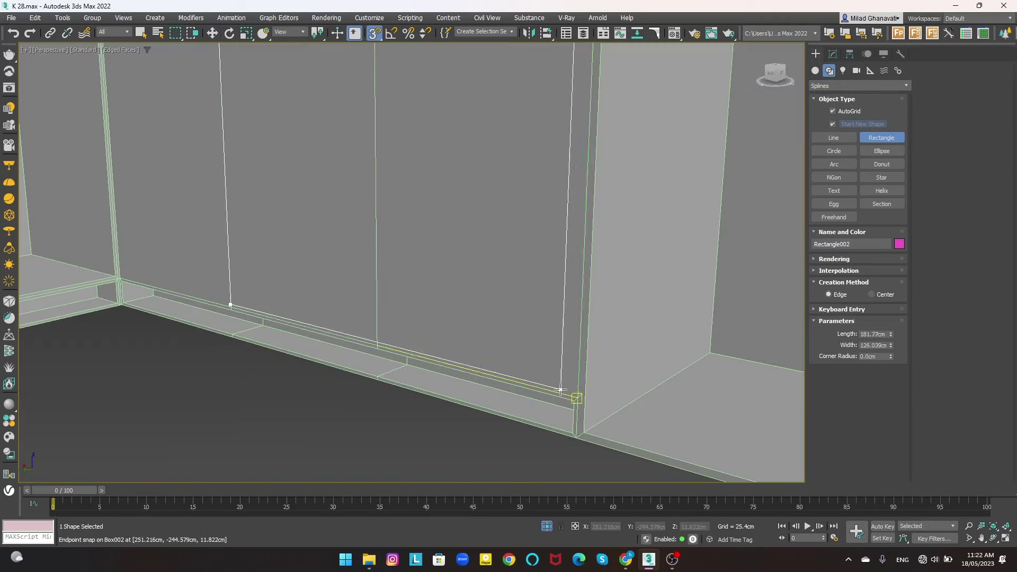
left_click_drag(573, 398, 574, 397)
scroll(573, 397, "down", 5)
scroll(387, 127, "up", 5)
left_click_drag(388, 110, 403, 156)
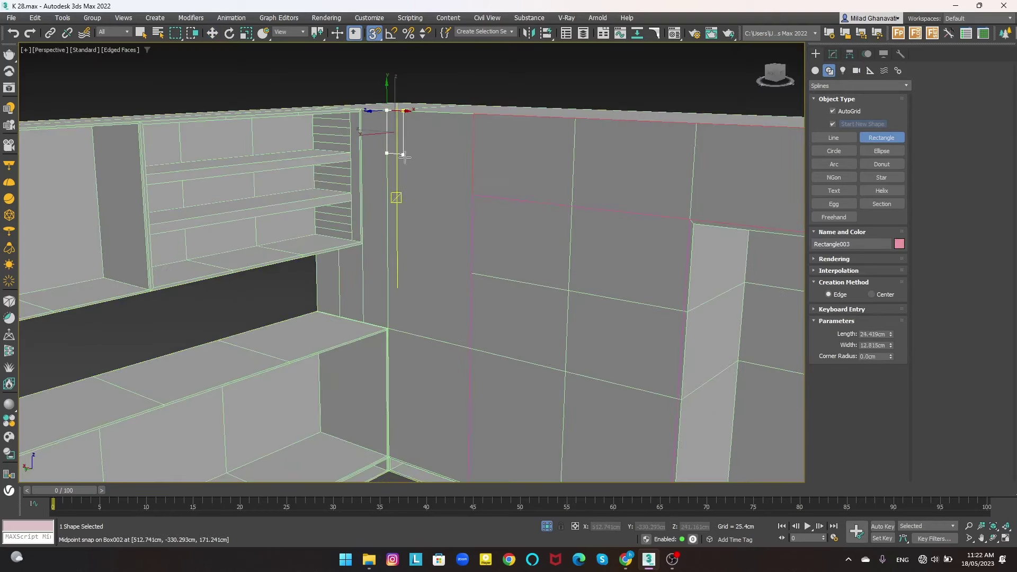
scroll(453, 371, "up", 4)
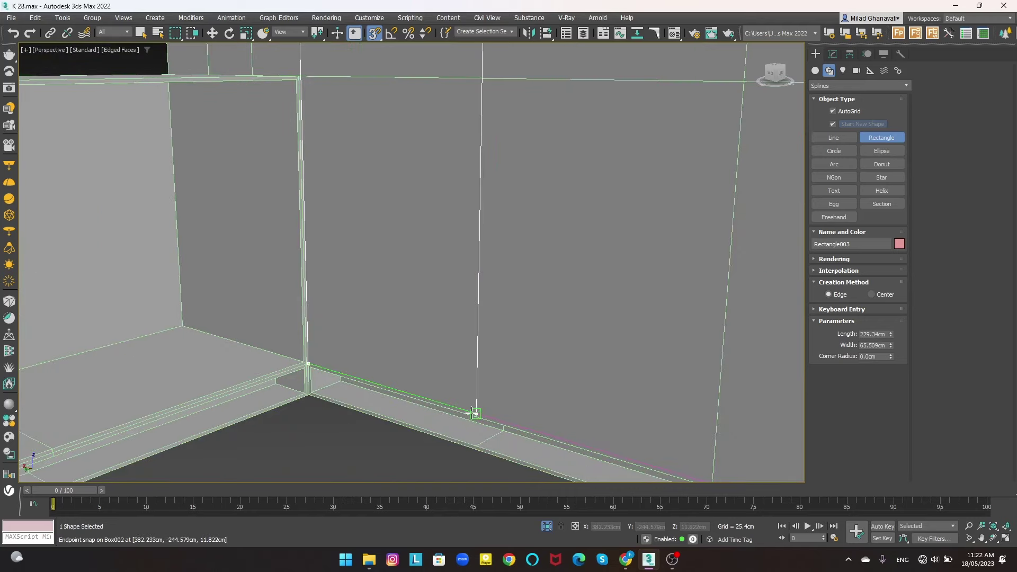
left_click(473, 412)
- Stop drawing shapes and select Rectangle001 on the tall unit
scroll(473, 413, "down", 5)
key("w")
left_click(520, 152)
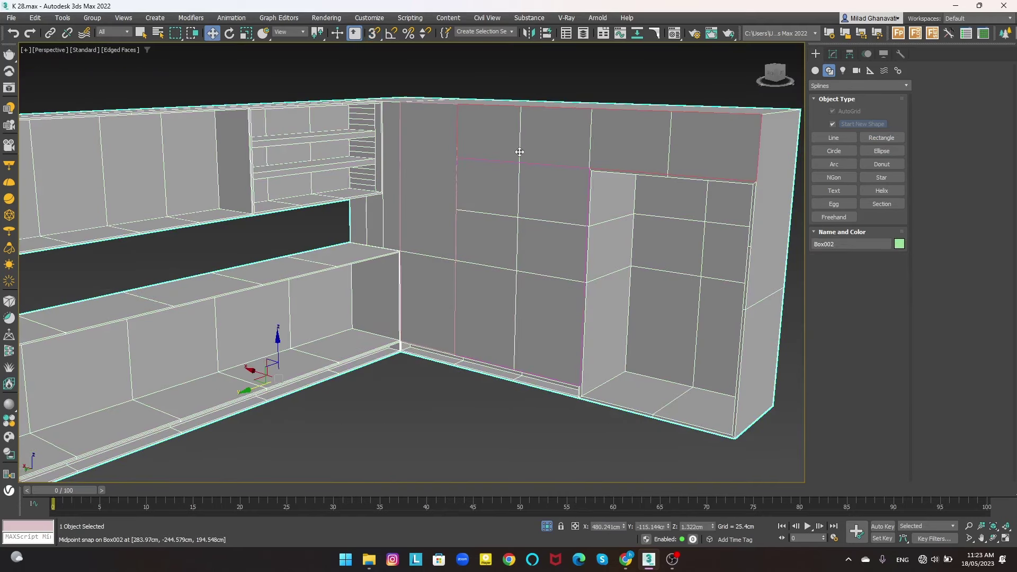
left_click(481, 106)
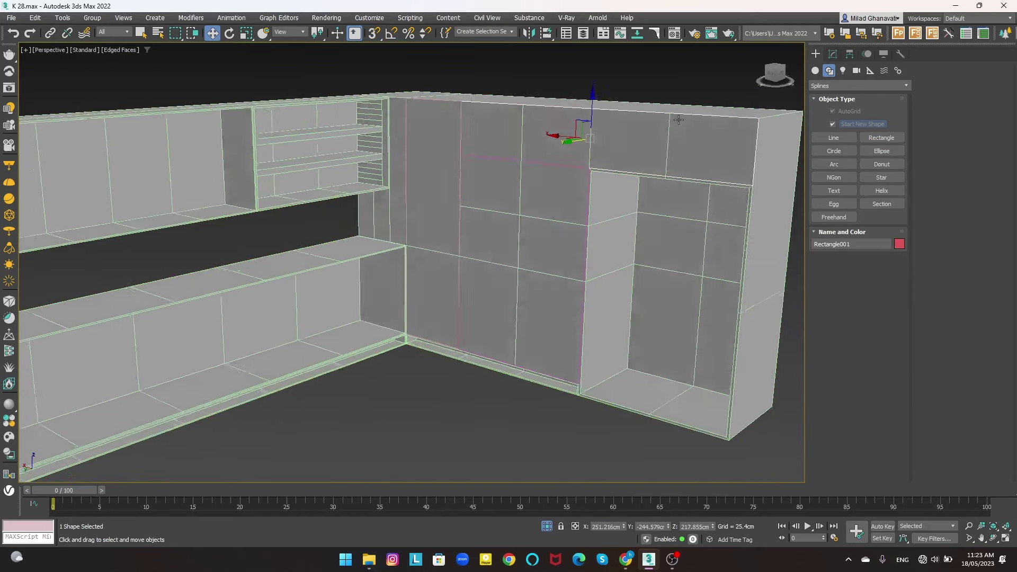
middle_click_drag(551, 136, 609, 157, "alt")
- Add FloorGenerator to Rectangle001 with 0.178cm bevel and 1.0cm extrude height
scroll(609, 157, "up", 2)
left_click(832, 53)
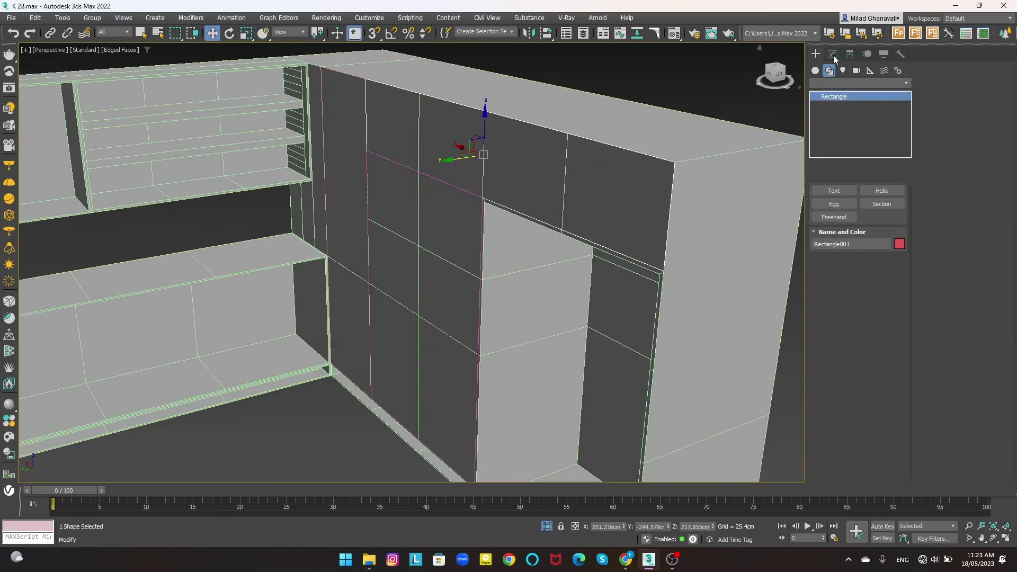
left_click(847, 83)
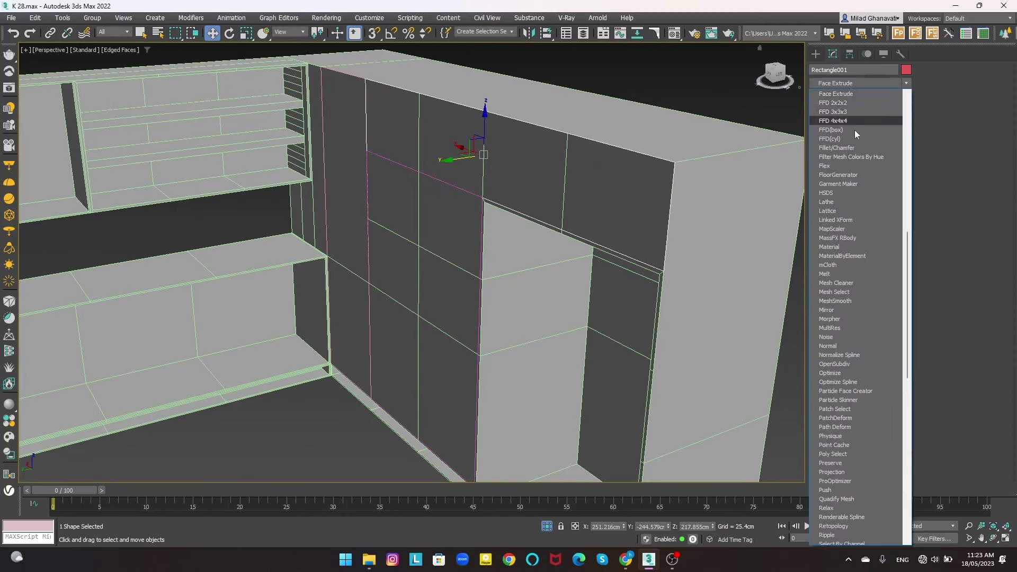
left_click(866, 172)
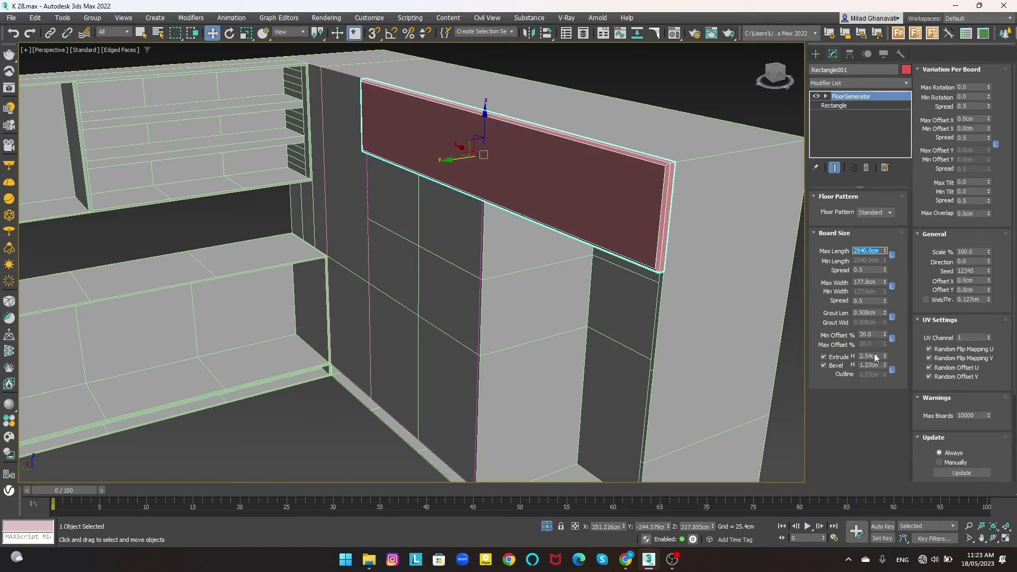
left_click_drag(886, 387, 886, 402)
scroll(685, 157, "up", 2)
scroll(684, 157, "up", 2)
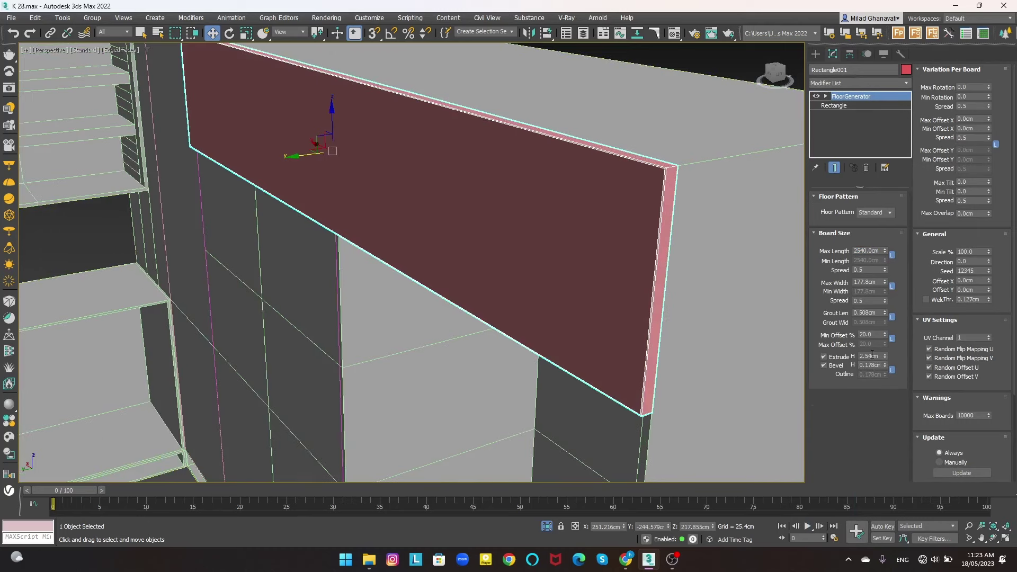
type("1")
key("Return")
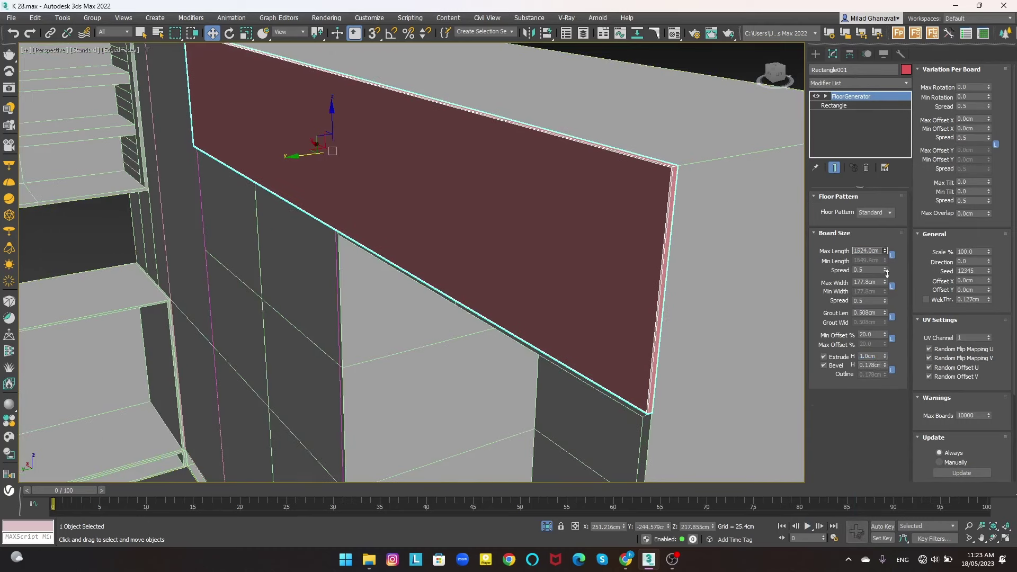
- Set Max Length to about 98.438cm for three boards, then copy the FloorGenerator modifier
scroll(477, 278, "down", 2)
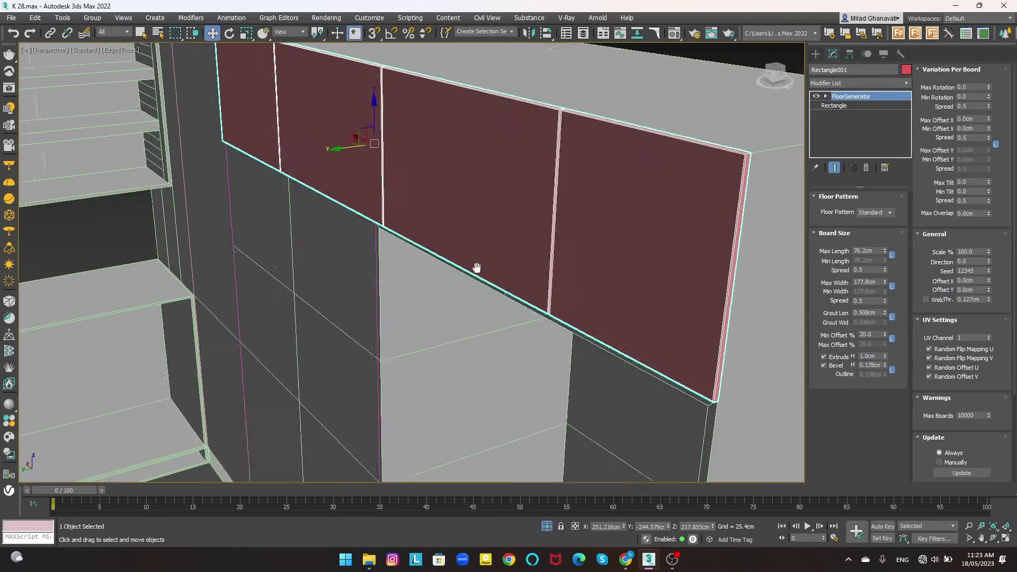
mouse_move(477, 278)
middle_mouse_down("alt")
mouse_move(497, 278)
mouse_move(493, 268)
mouse_move(477, 281)
mouse_move(495, 290)
middle_mouse_up("alt")
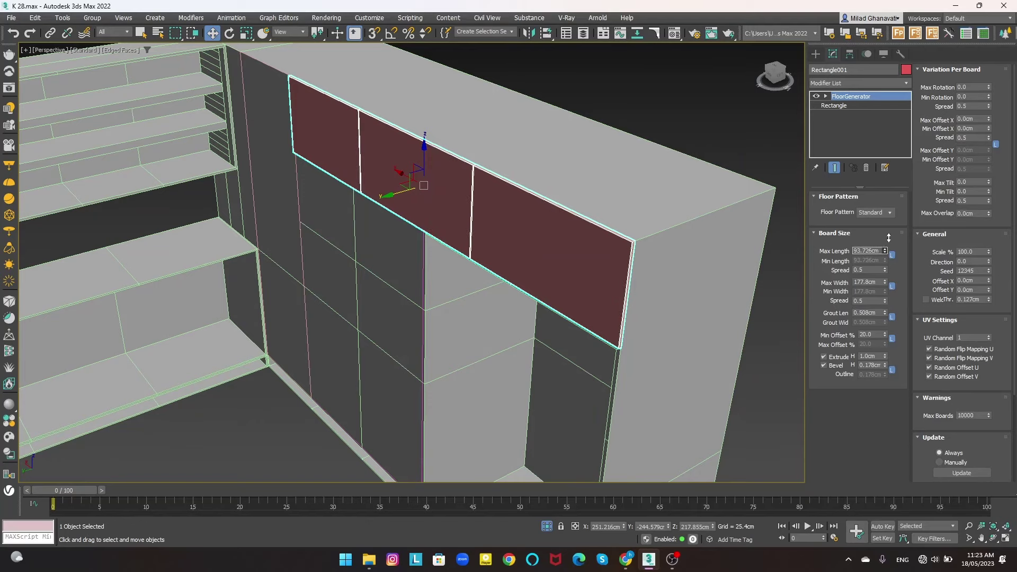
key("z")
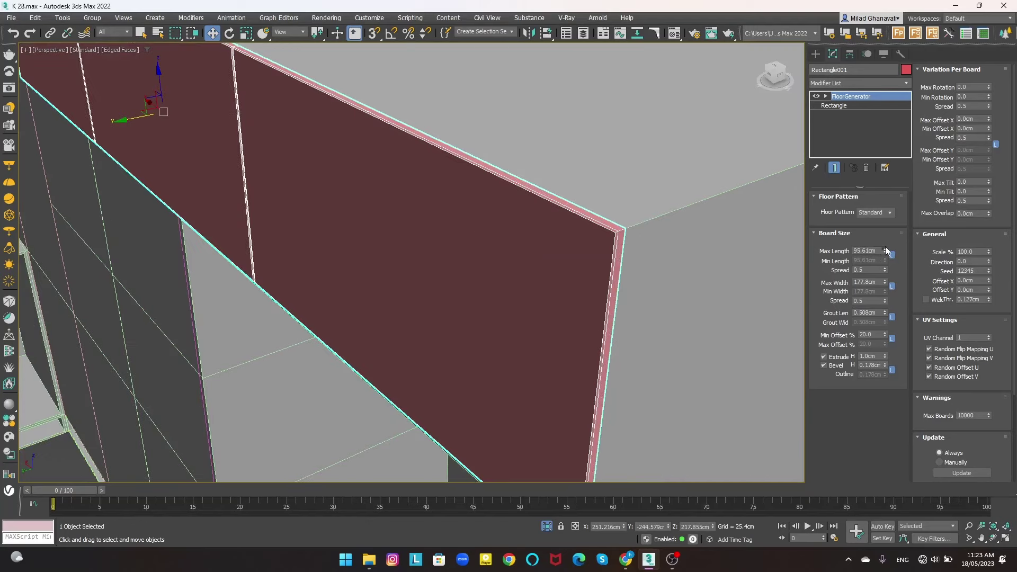
left_click(884, 251)
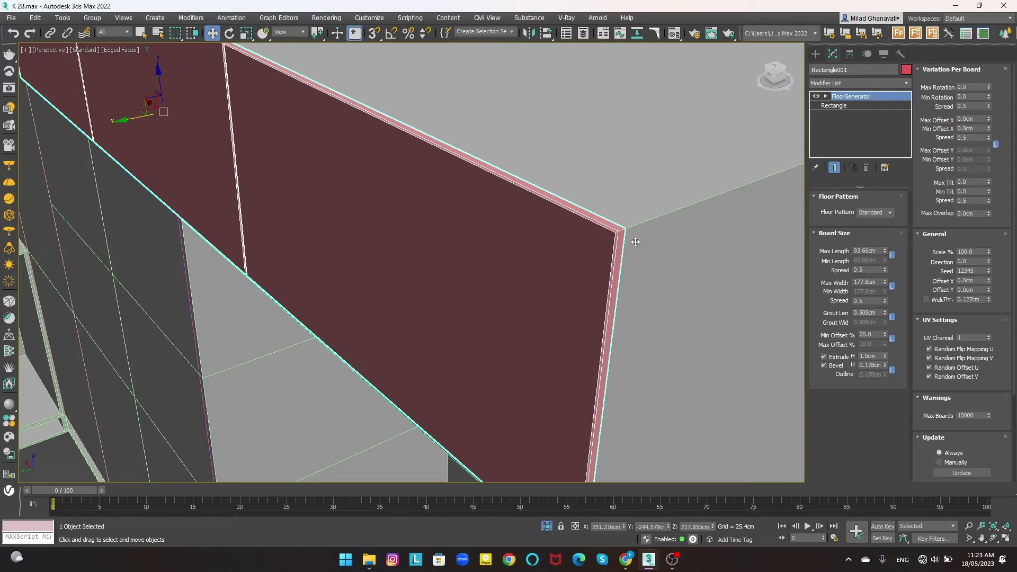
key("shift+z")
left_click_drag(883, 249, 885, 251)
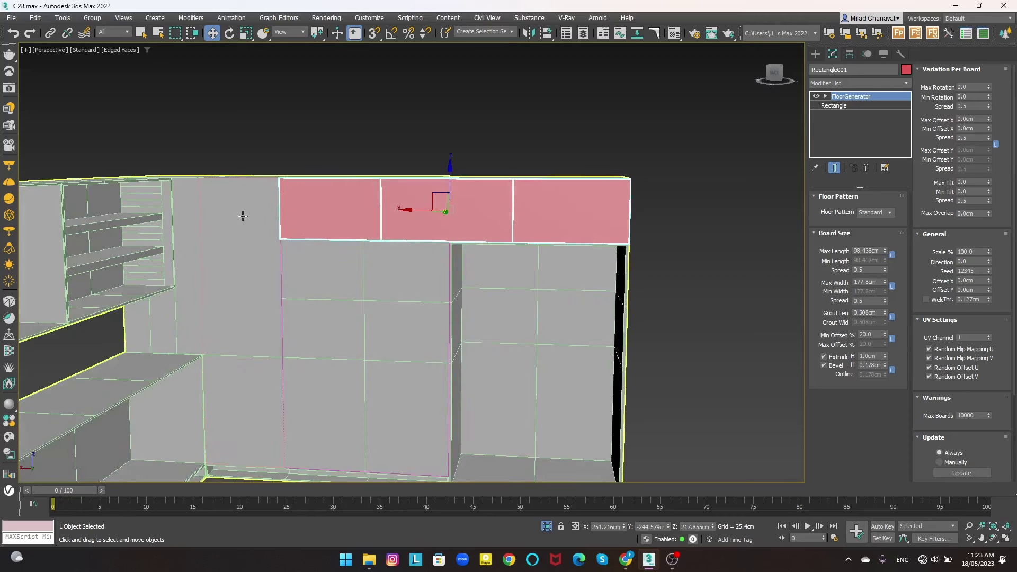
mouse_move(391, 270)
middle_mouse_down("alt")
mouse_move(404, 202)
mouse_move(449, 165)
middle_mouse_up("alt")
scroll(449, 165, "up", 2)
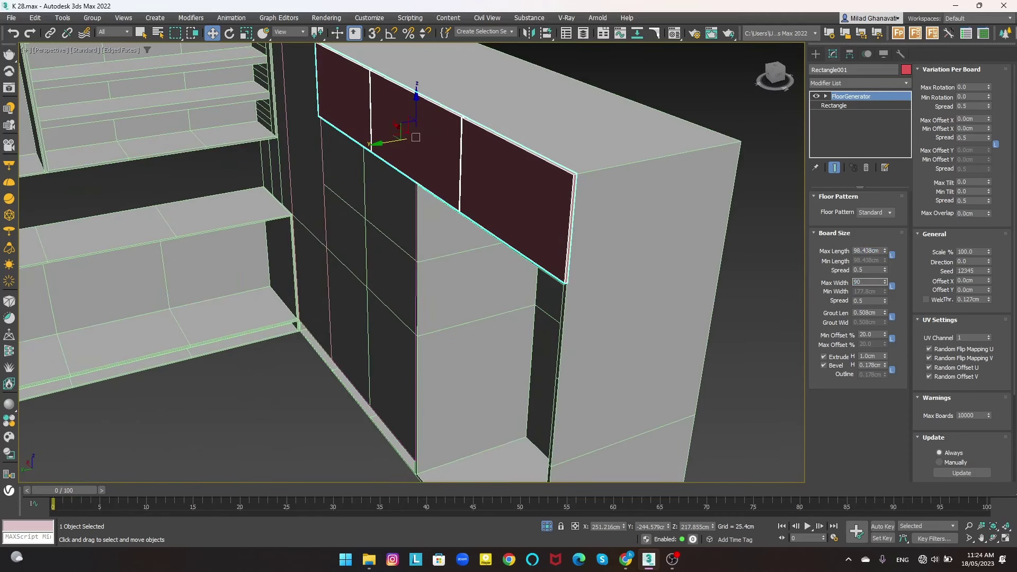
right_click(849, 97)
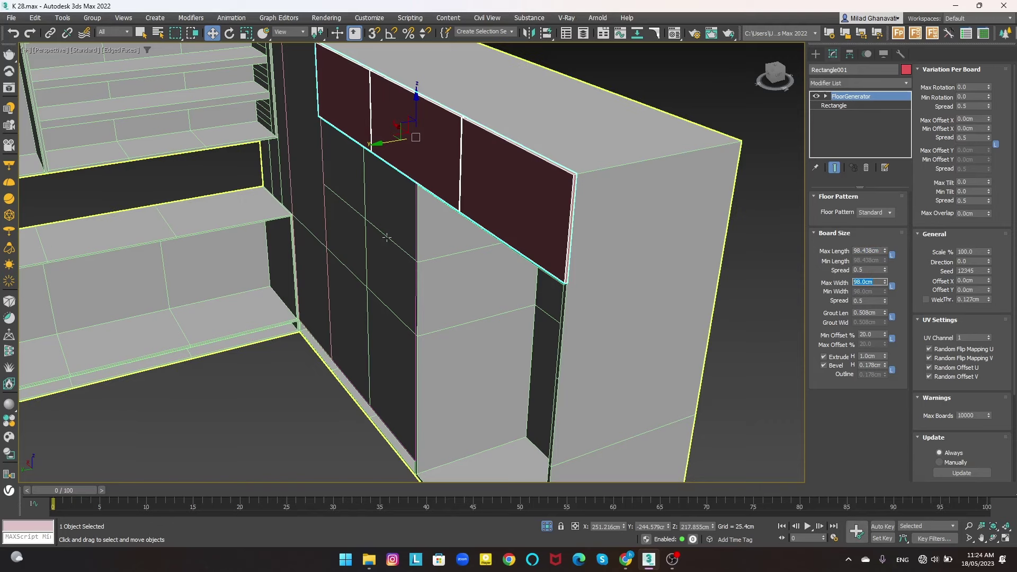
- Paste the FloorGenerator as an instance onto the lower door rectangle, Rectangle002
left_click(321, 188)
right_click(858, 97)
left_click(900, 77)
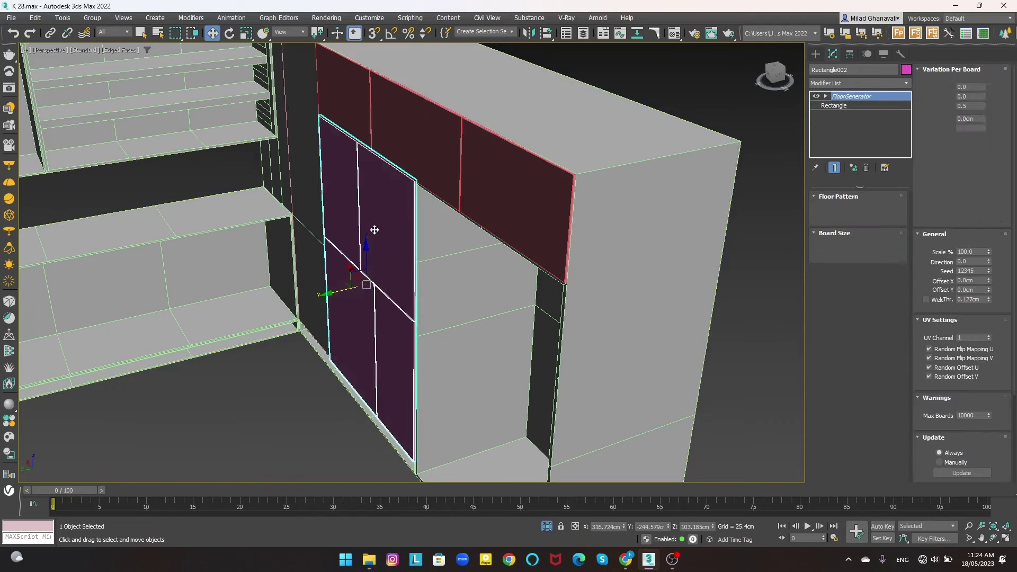
mouse_move(375, 228)
middle_mouse_down("alt")
mouse_move(414, 236)
mouse_move(403, 237)
middle_mouse_up("alt")
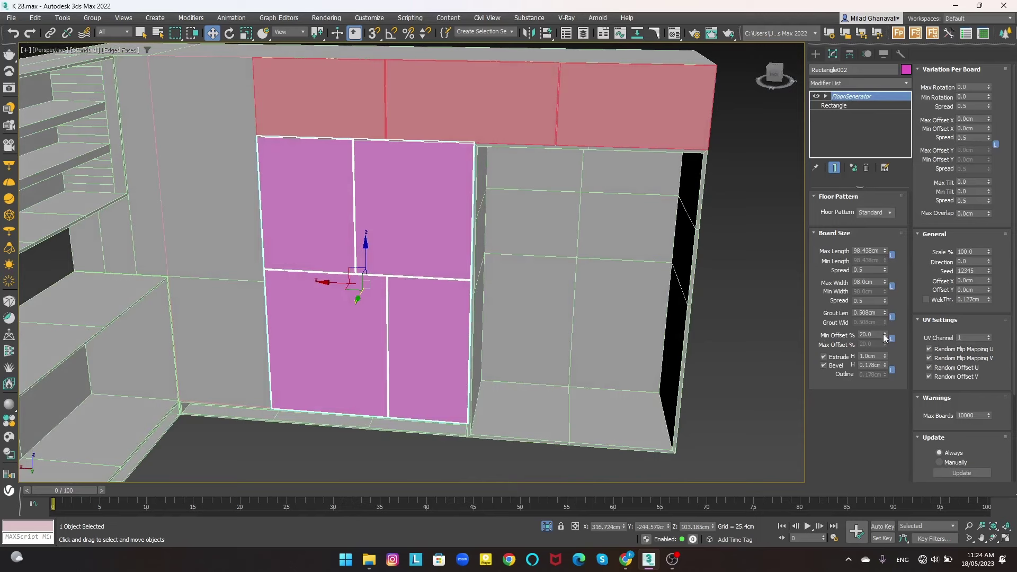
middle_click_drag(562, 312, 506, 297, "alt")
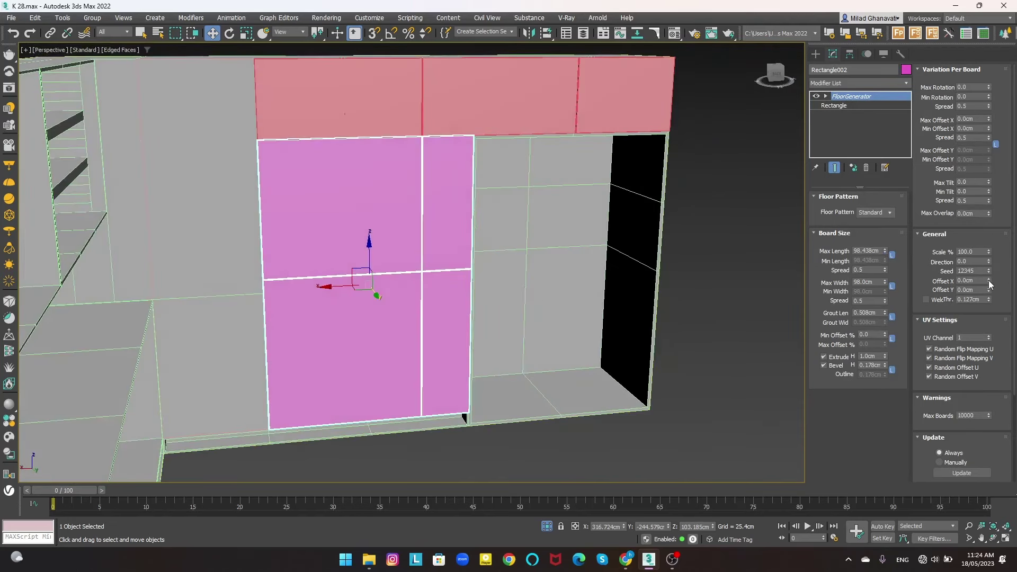
- Offset the door seams 33.655cm in X and 8.306cm in Y, then select the left rectangle
left_click_drag(988, 281, 759, 114)
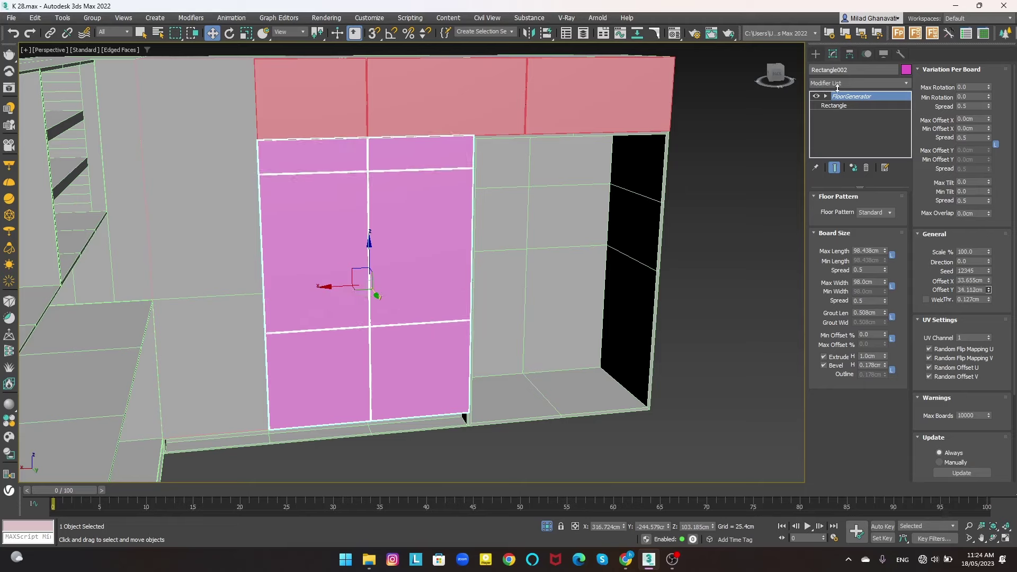
left_click_drag(837, 87, 748, 25)
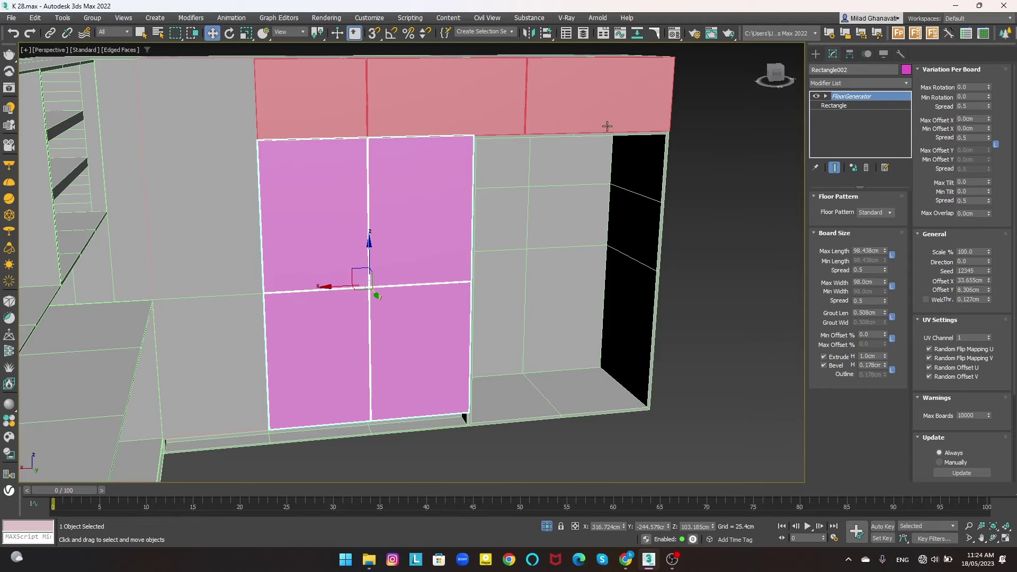
middle_click_drag(202, 170, 170, 228, "alt")
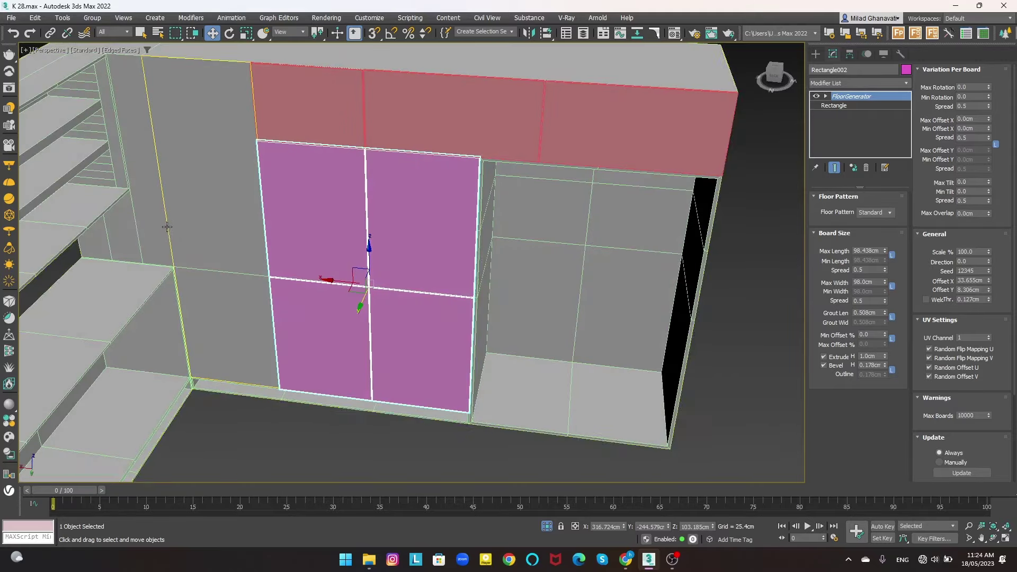
left_click(166, 225)
- Paste the FloorGenerator instance onto Rectangle003, redoing the paste after an undo
right_click(842, 97)
left_click(858, 111)
scroll(291, 223, "up", 3)
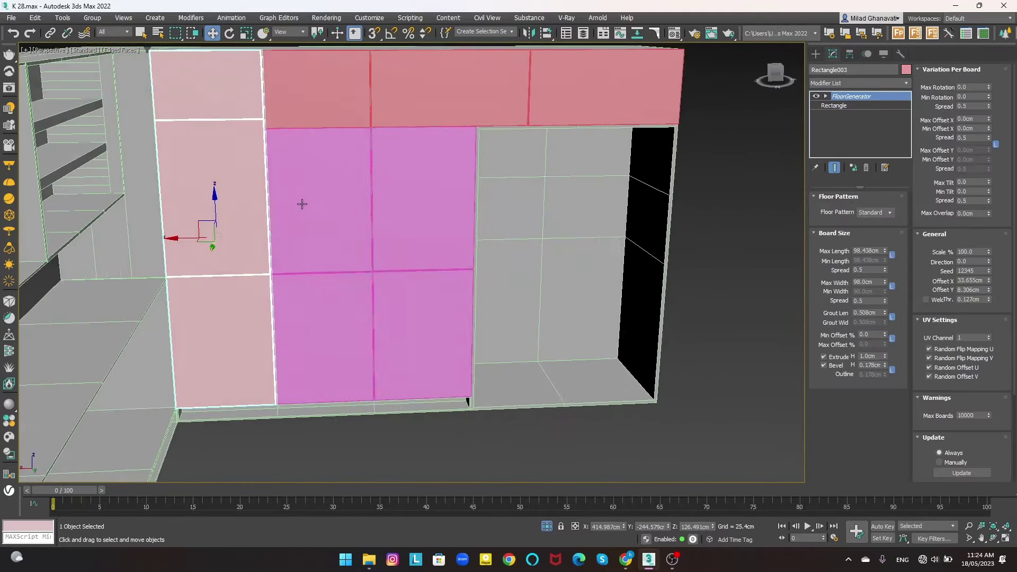
scroll(295, 199, "up", 2)
scroll(295, 200, "down", 3)
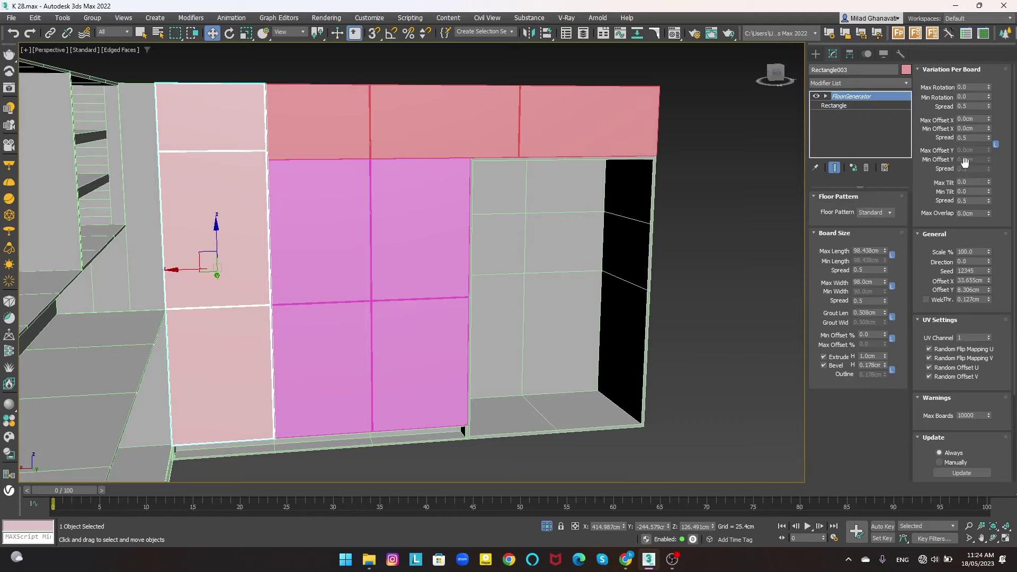
left_click_drag(882, 252, 885, 256)
key("ctrl+z")
key("ctrl+z")
right_click(833, 99)
left_click(848, 106)
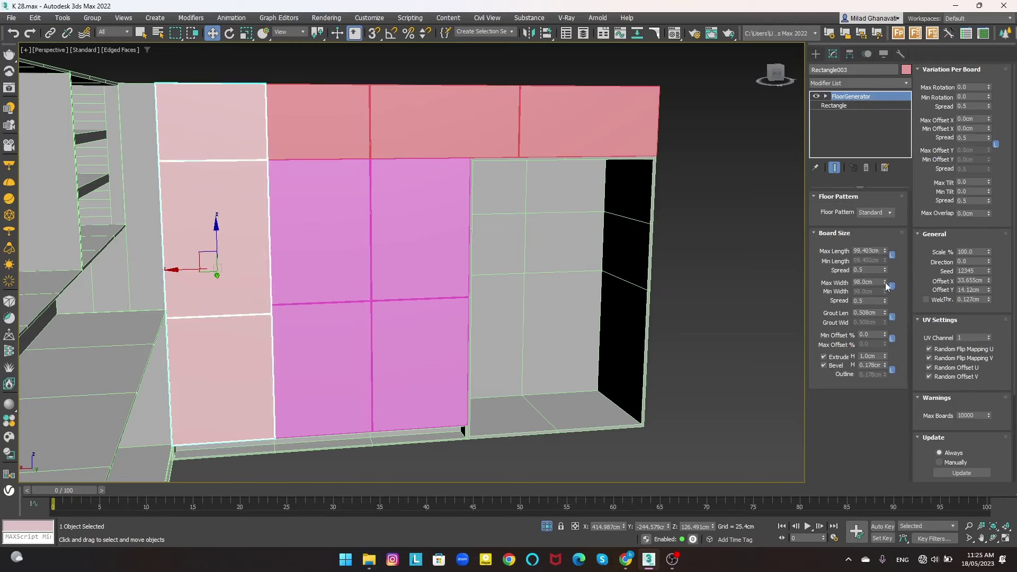
- Narrow the boards' max width from 93.197cm to 90.429cm and reset Offset Y to zero
left_click_drag(885, 282, 884, 282)
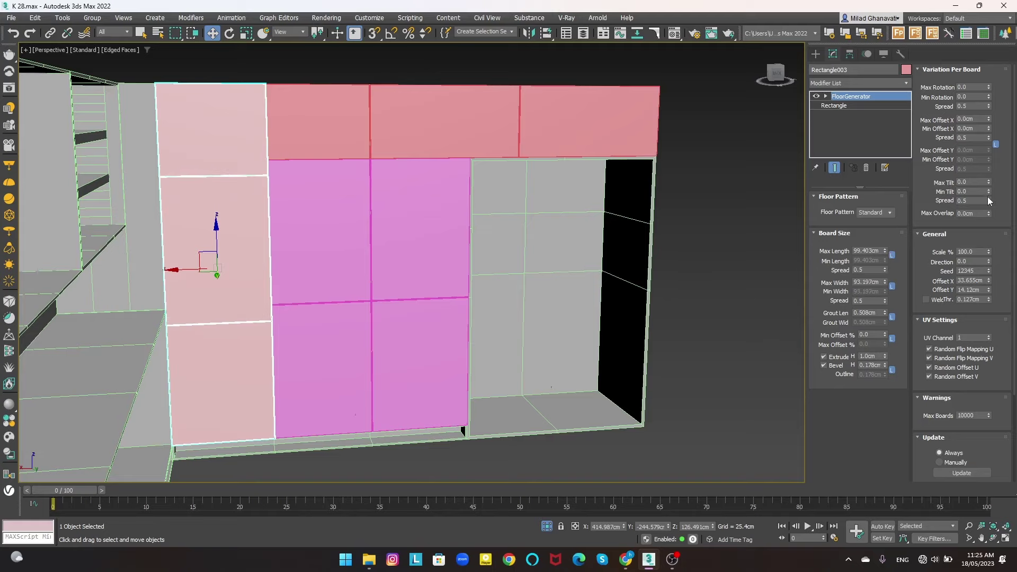
scroll(268, 204, "up", 1)
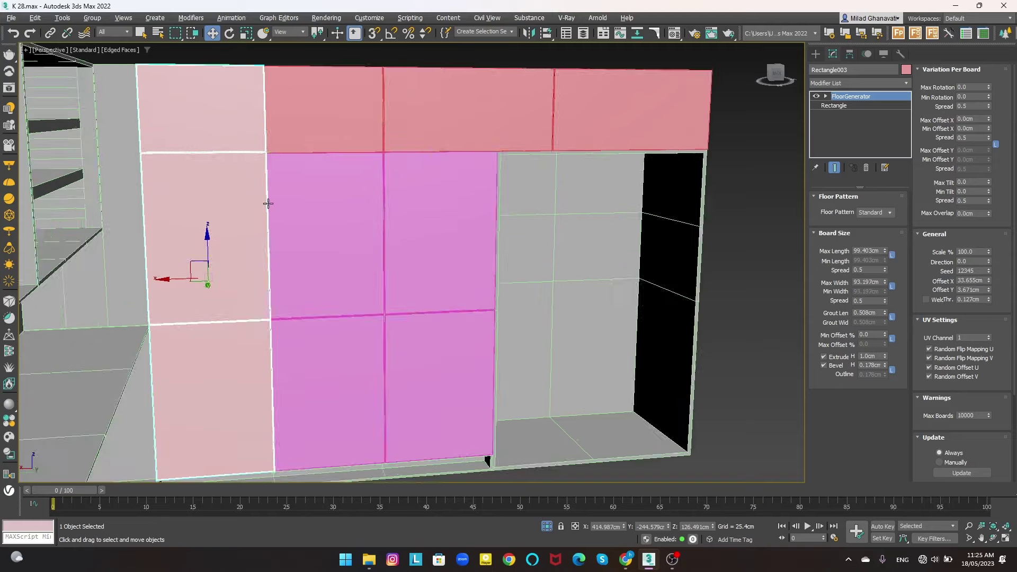
scroll(273, 199, "up", 3)
scroll(286, 170, "up", 3)
scroll(299, 139, "up", 2)
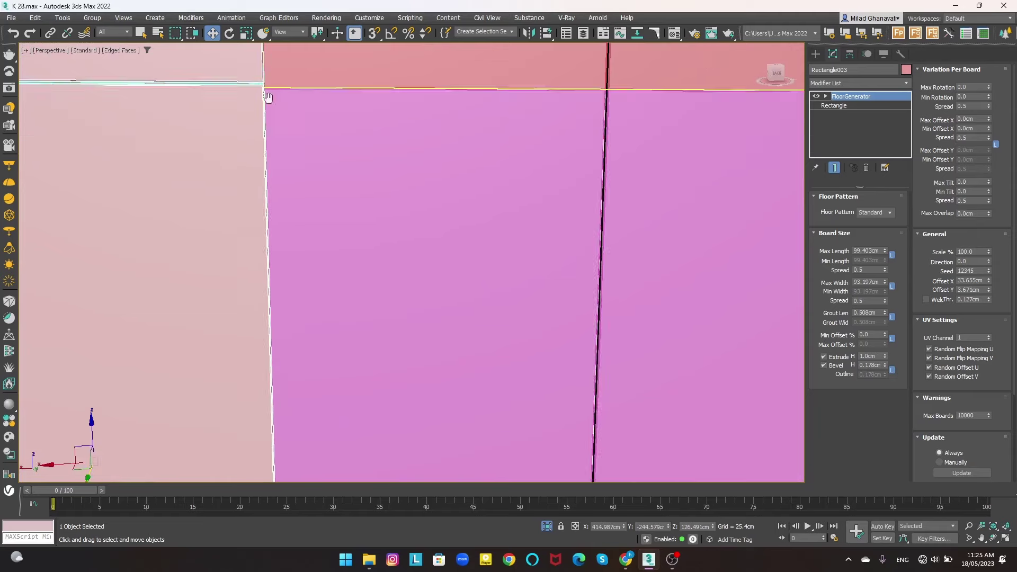
middle_click_drag(298, 139, 318, 344)
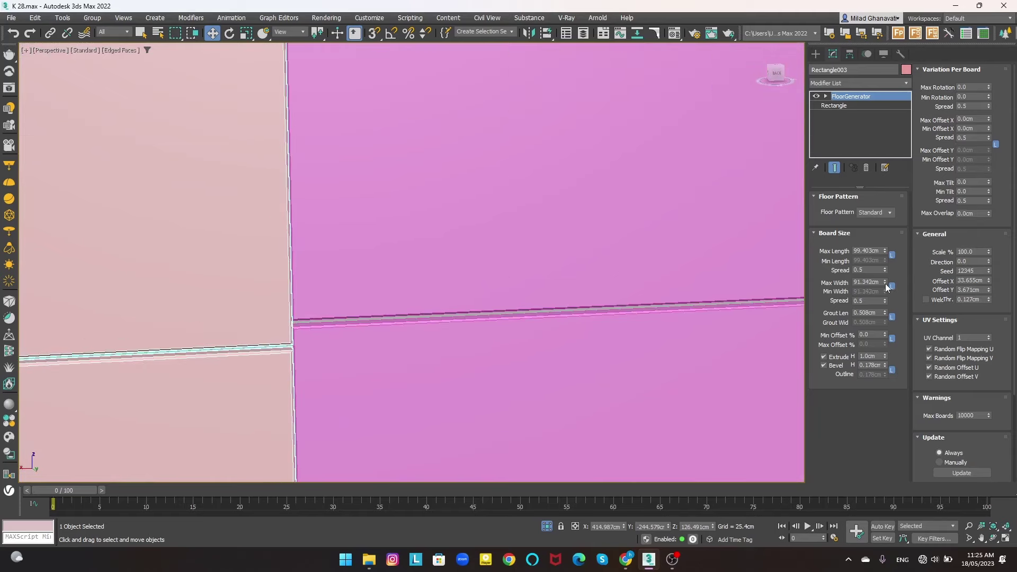
left_click_drag(885, 284, 885, 290)
scroll(439, 218, "down", 2)
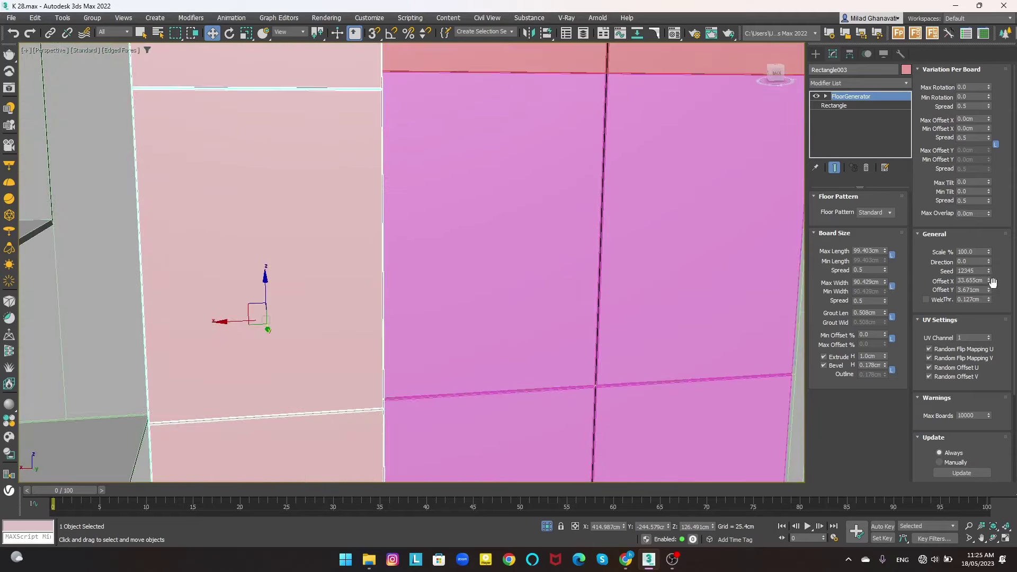
right_click(989, 291)
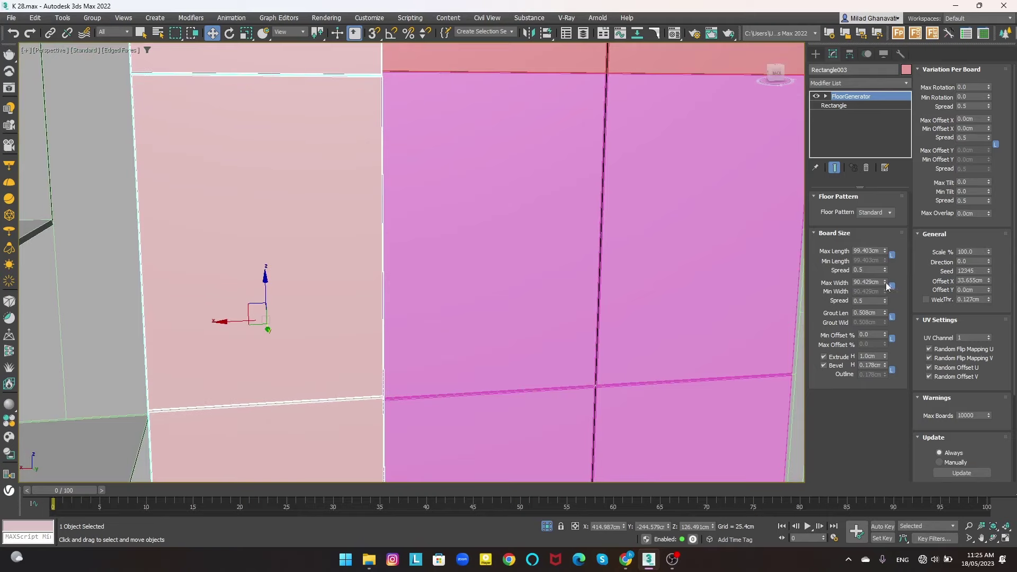
- Set max width 92.247cm, Offset Y about 2.15cm and grout 0.229cm to align the seams
left_click_drag(886, 284, 885, 278)
left_click_drag(989, 291, 988, 280)
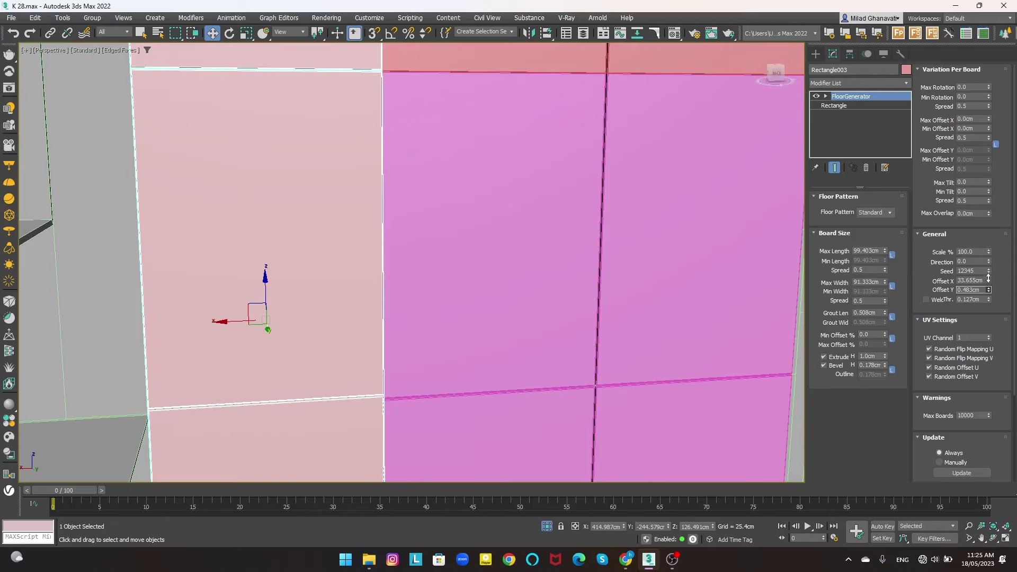
left_click_drag(886, 282, 885, 279)
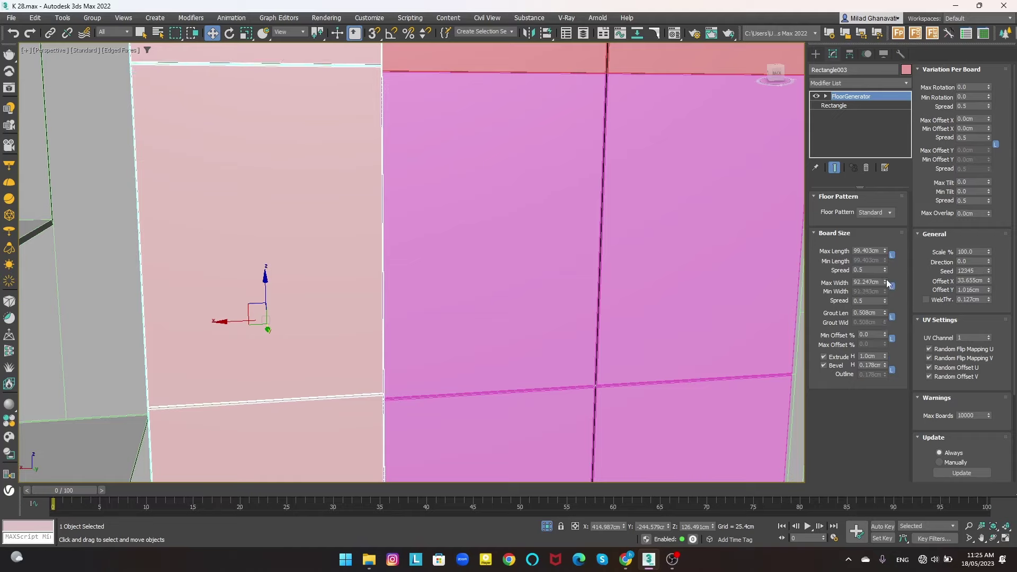
left_click_drag(988, 291, 986, 257)
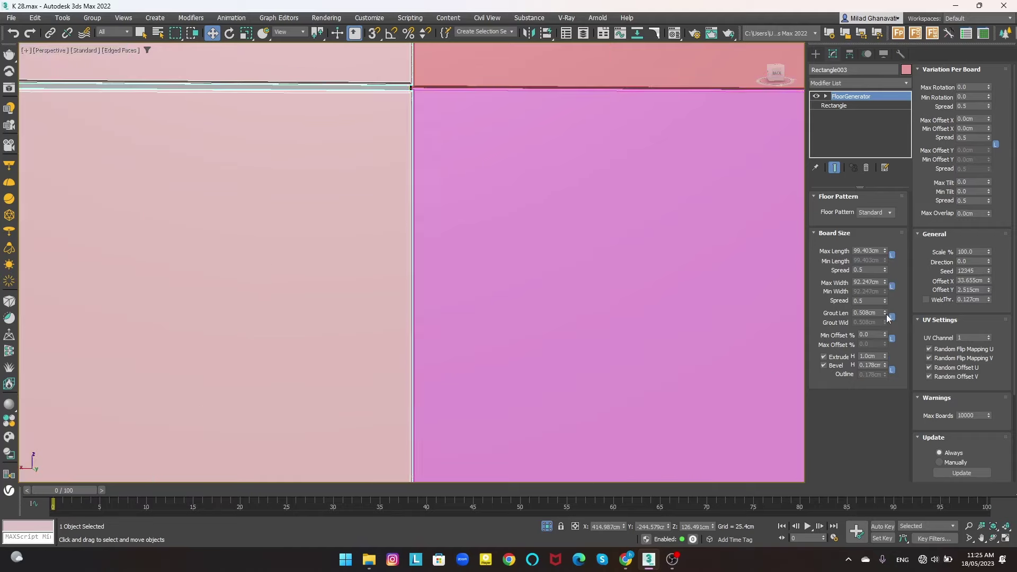
left_click_drag(885, 314, 884, 339)
mouse_move(437, 180)
middle_mouse_down()
mouse_move(452, 119)
mouse_move(433, 91)
middle_mouse_up()
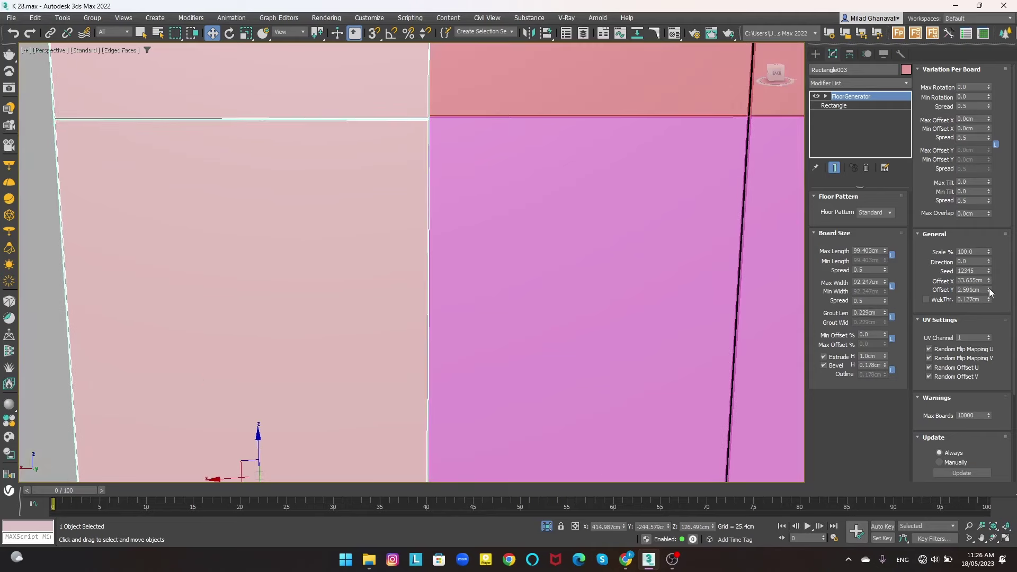
scroll(639, 217, "down", 5)
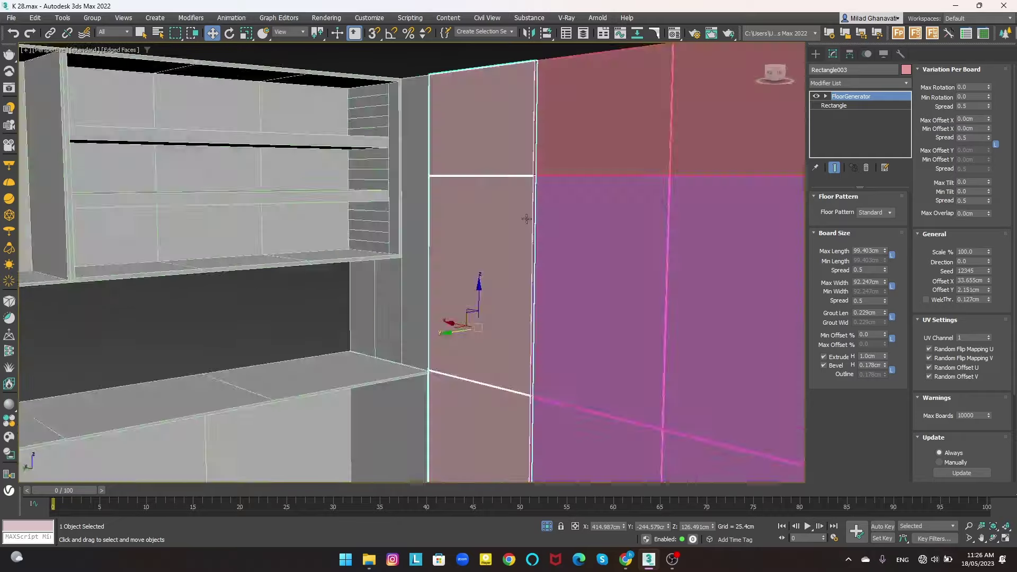
scroll(445, 254, "down", 3)
- Draw rectangle Rectangle004 corner-to-corner across the upper cabinet front, using AutoGrid and snaps
key("ctrl+d")
scroll(536, 223, "up", 5)
scroll(536, 223, "down", 2)
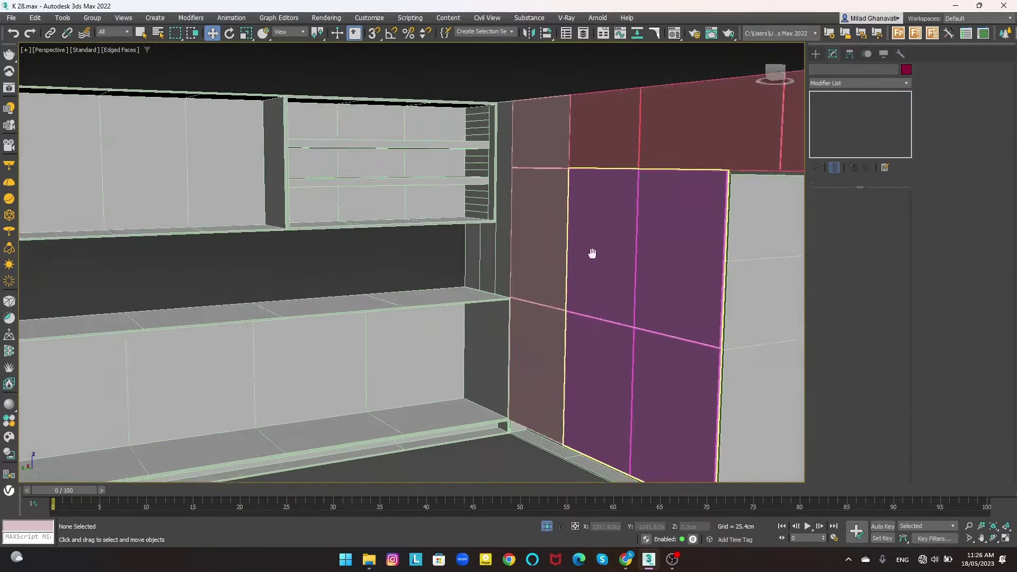
scroll(490, 223, "down", 2)
scroll(636, 186, "up", 4)
scroll(708, 148, "up", 3)
scroll(708, 149, "down", 2)
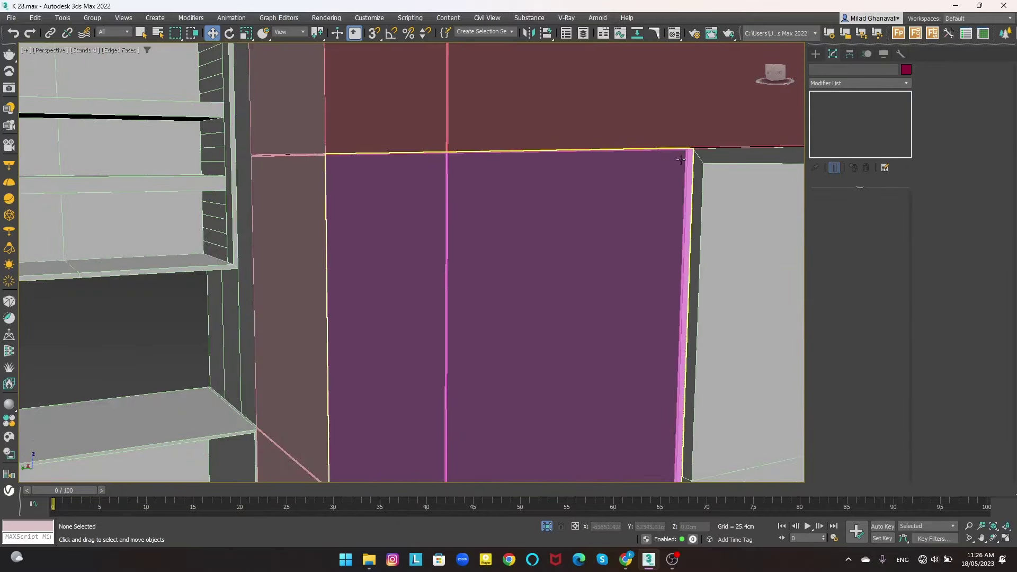
scroll(708, 149, "down", 3)
left_click(568, 248)
middle_click_drag(249, 148, 394, 136)
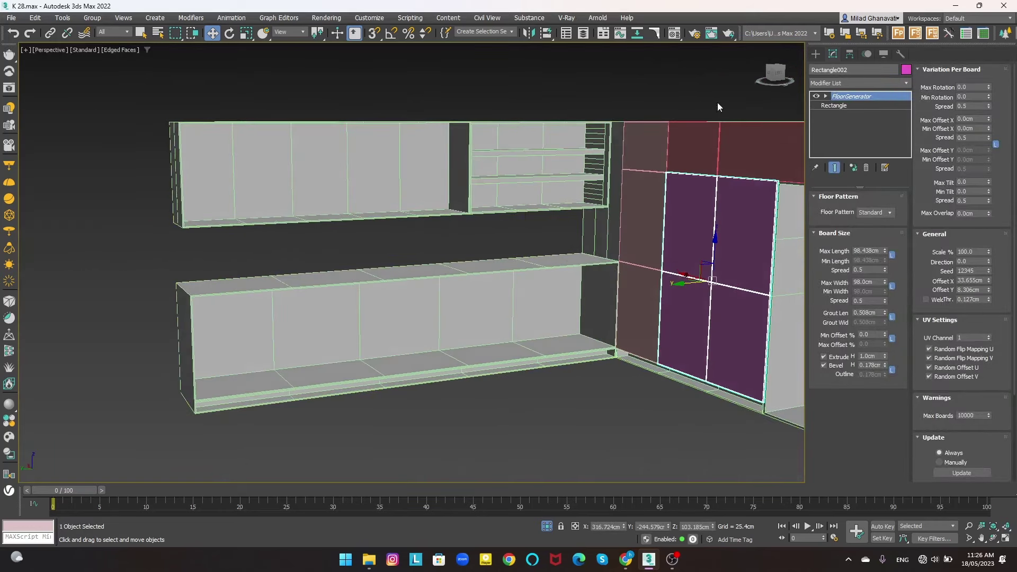
left_click(816, 53)
scroll(201, 444, "up", 4)
left_click(881, 137)
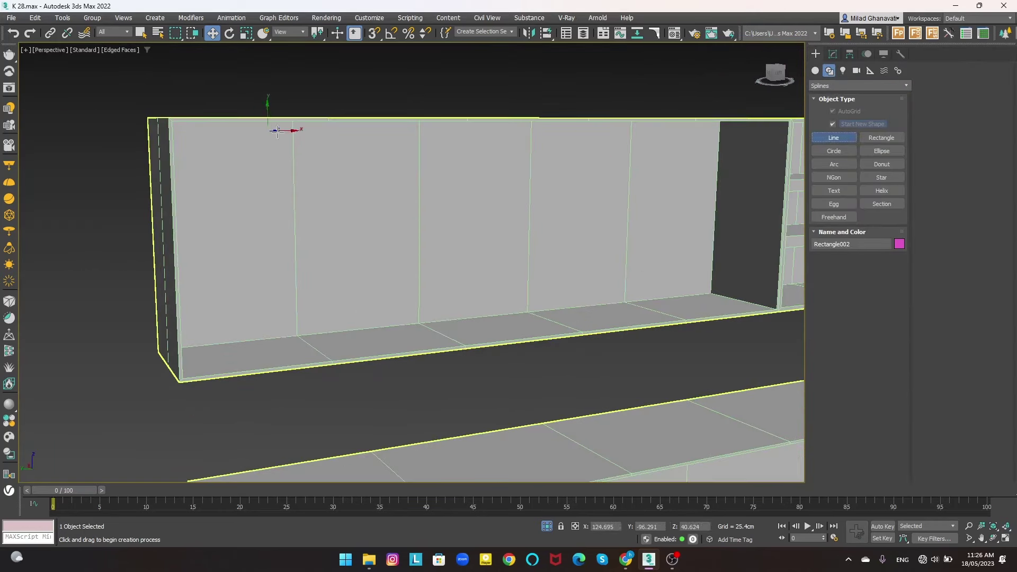
scroll(255, 127, "up", 4)
scroll(223, 158, "down", 1)
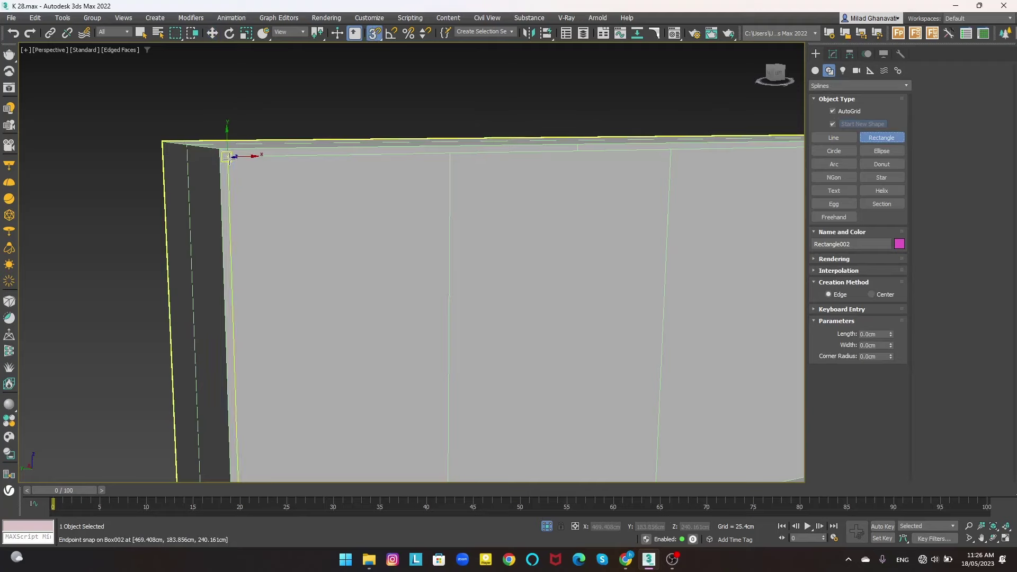
scroll(227, 157, "down", 3)
left_click_drag(227, 158, 789, 317)
scroll(789, 318, "up", 4)
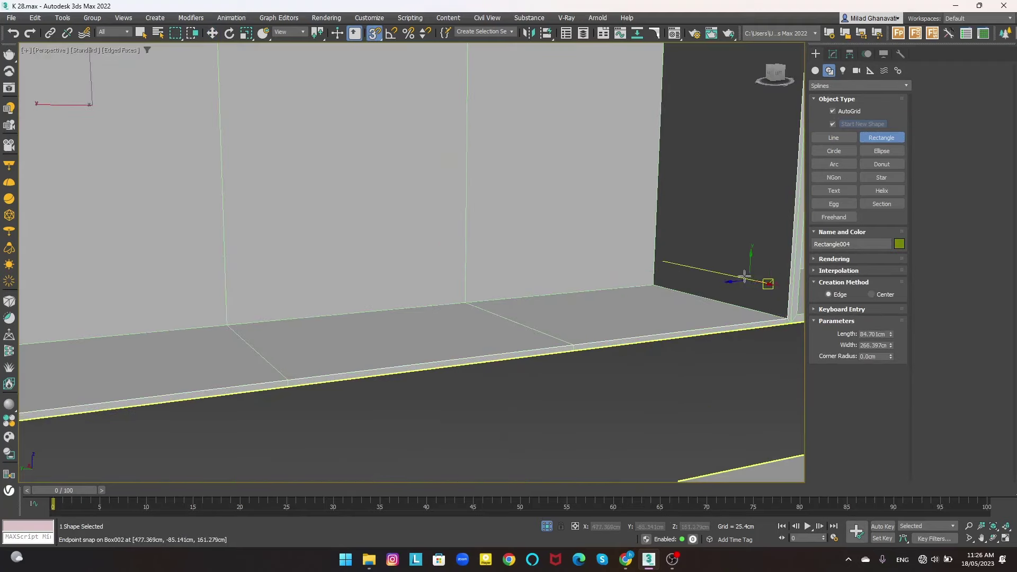
scroll(745, 276, "down", 4)
scroll(356, 247, "up", 4)
key("w")
- Draw Rectangle005 (87.5 × 426.571 cm) across the lower cabinet front
mouse_move(319, 218)
left_mouse_down()
mouse_move(345, 245)
mouse_move(165, 251)
left_mouse_up()
left_click_drag(321, 231, 593, 326)
scroll(339, 243, "down", 4)
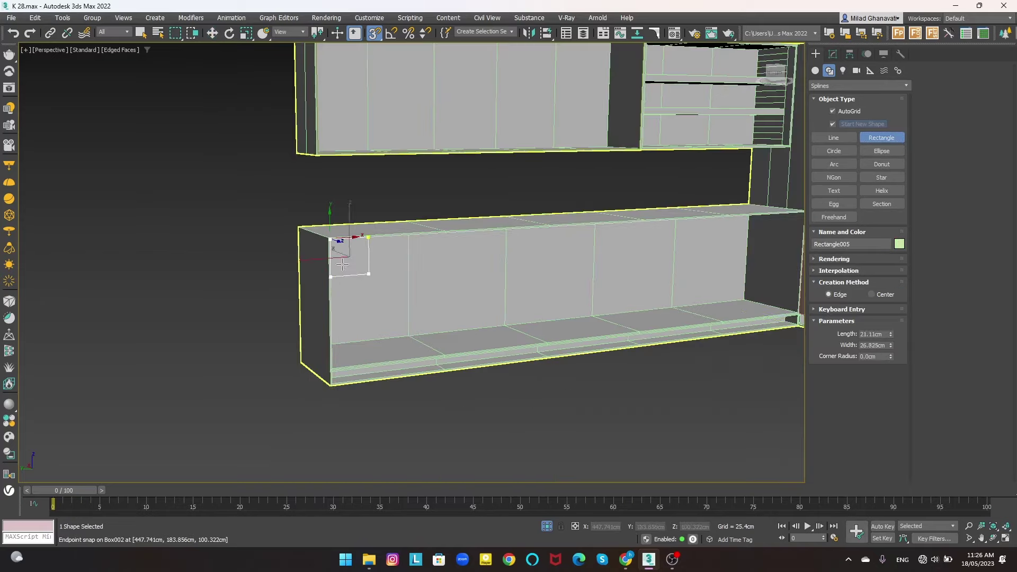
scroll(593, 326, "up", 4)
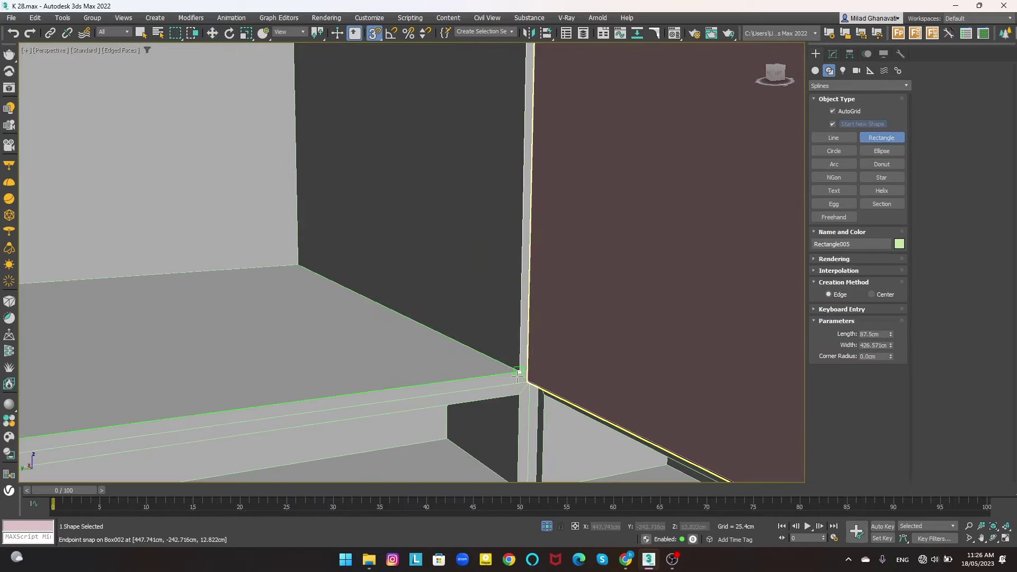
scroll(517, 374, "down", 4)
scroll(438, 265, "up", 4)
middle_click_drag(439, 250, 464, 253)
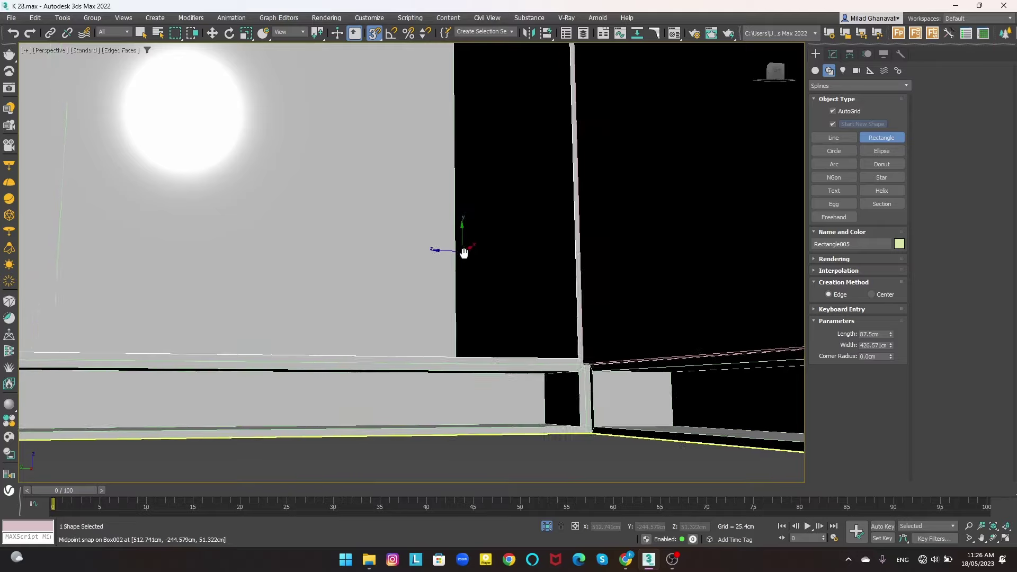
scroll(464, 252, "down", 4)
key("w")
scroll(375, 289, "up", 3)
scroll(101, 227, "up", 2)
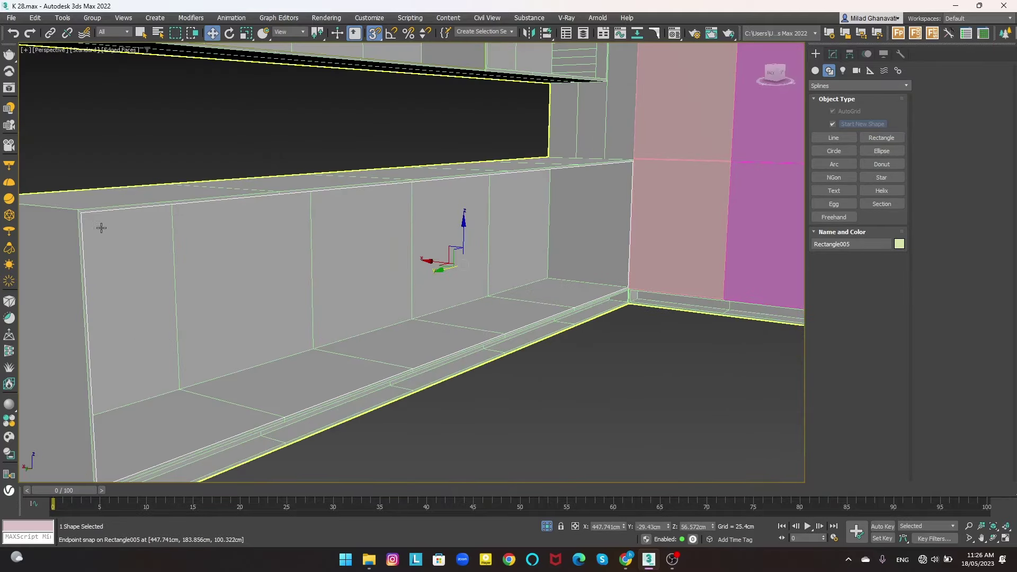
scroll(101, 228, "down", 3)
- Paste the FloorGenerator as an instance onto Rectangle005 and set its Max Length to 61.032 cm
scroll(583, 185, "up", 1)
left_click(833, 54)
right_click(850, 109)
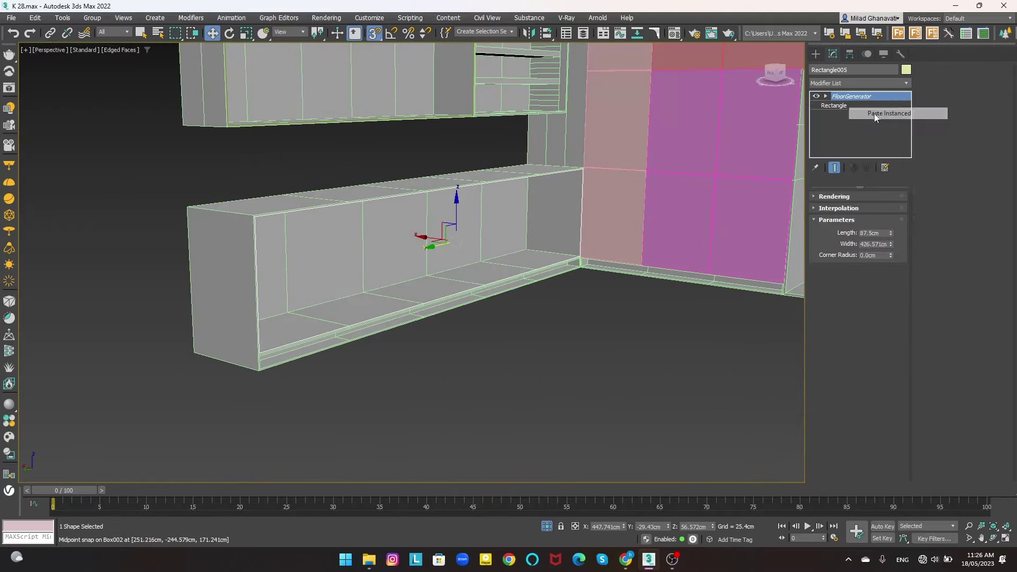
left_click(874, 113)
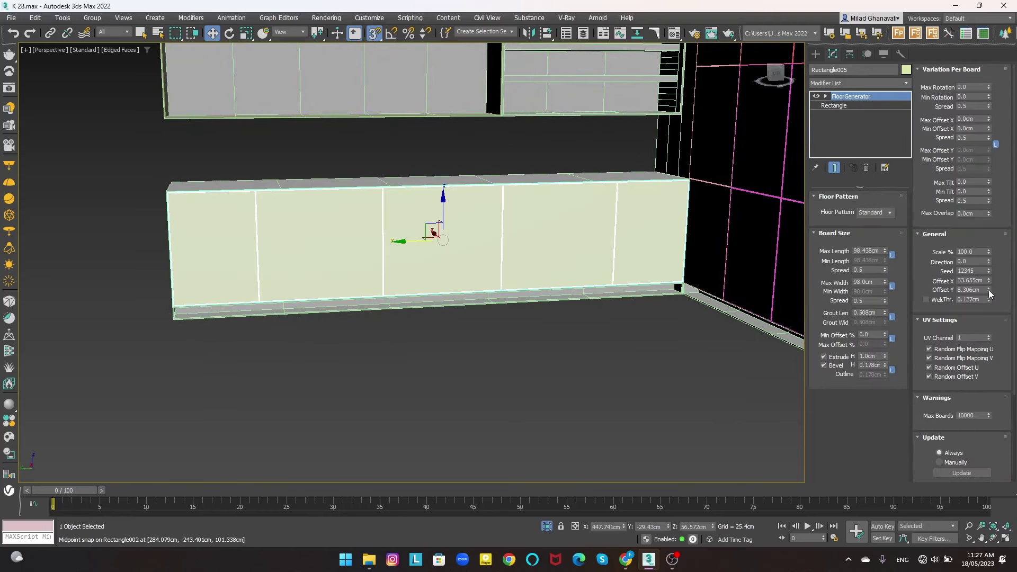
scroll(562, 280, "up", 3)
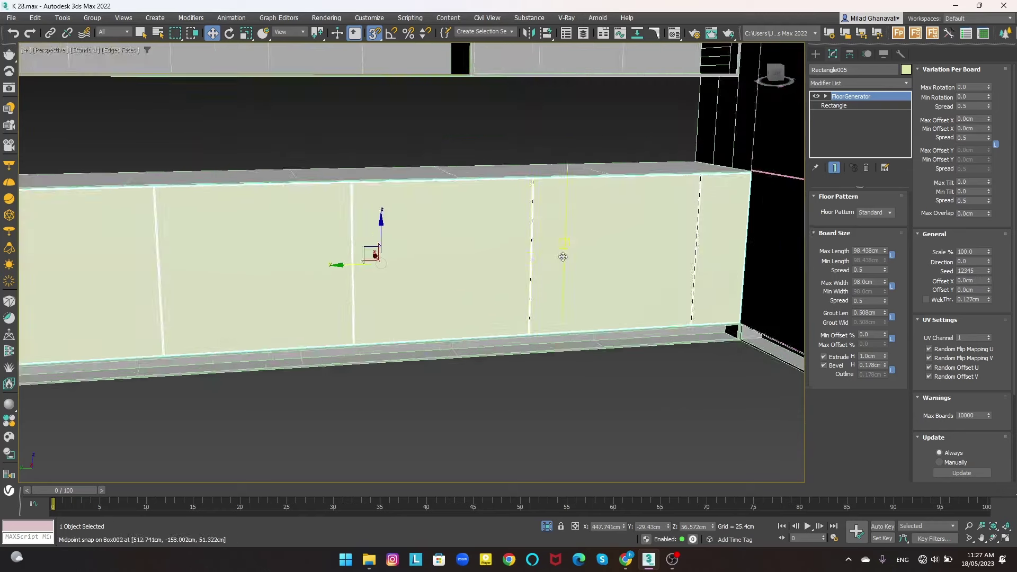
scroll(561, 280, "down", 3)
left_click_drag(885, 265, 887, 271)
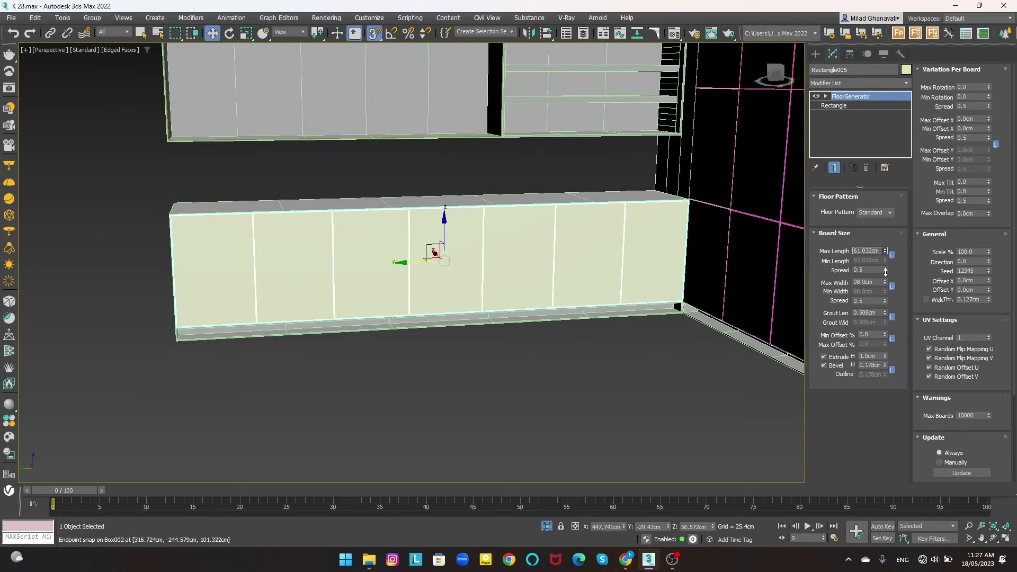
- Orbit around the cabinets and select the upper cabinet's front rectangle, Rectangle004
middle_click_drag(452, 267, 434, 205, "alt")
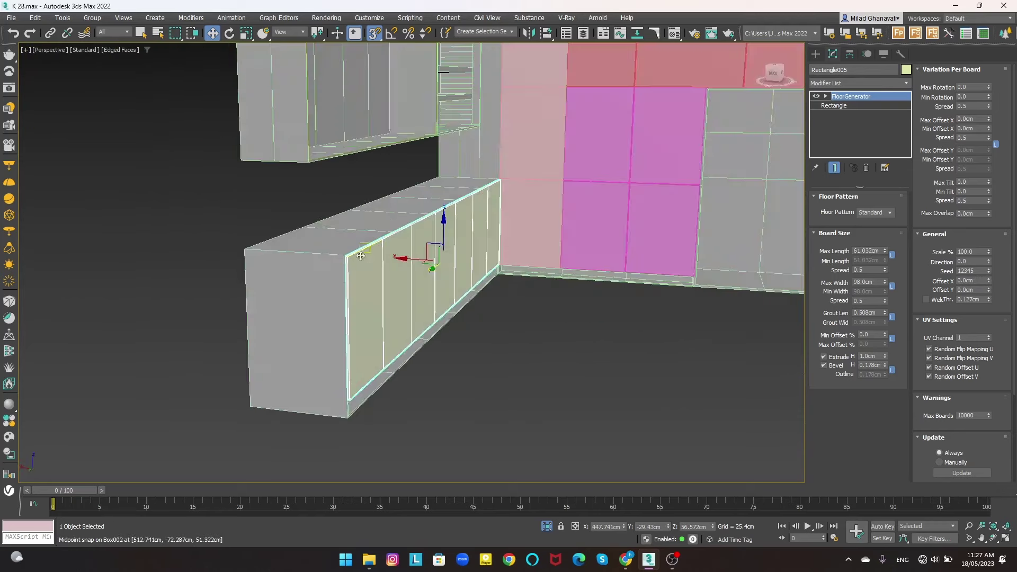
scroll(435, 205, "up", 5)
scroll(434, 206, "down", 3)
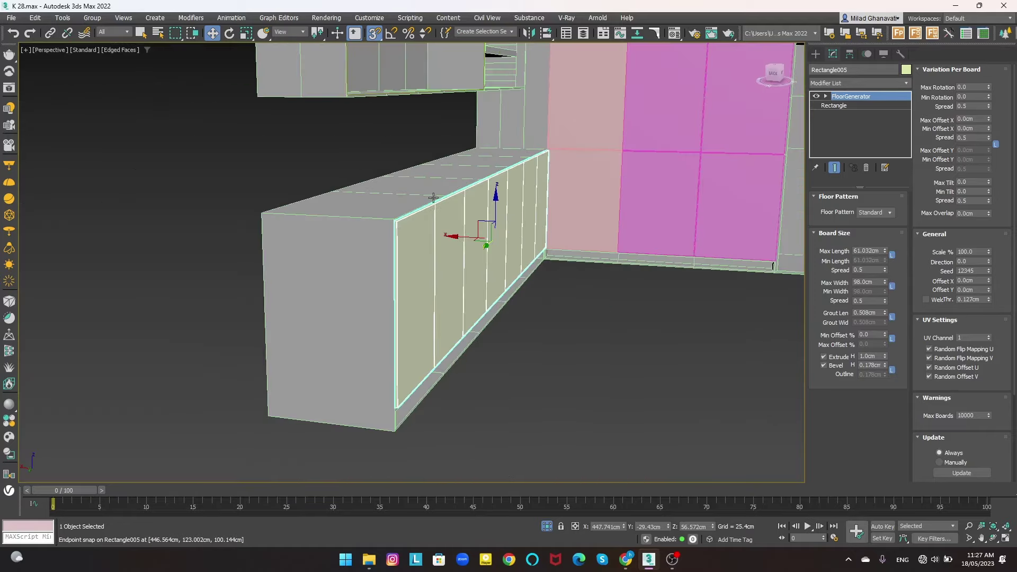
right_click(846, 103)
middle_click_drag(530, 265, 463, 120, "alt")
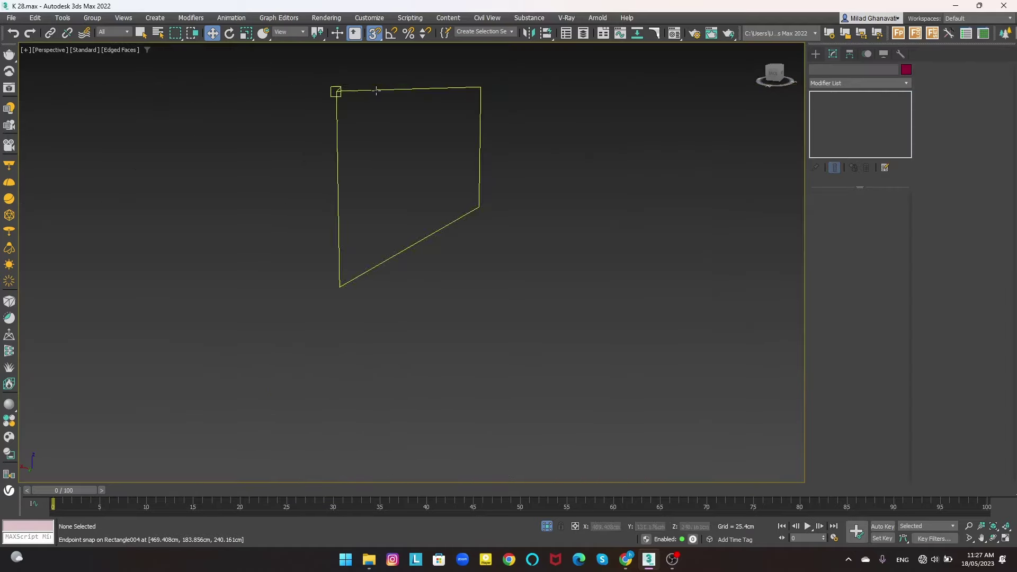
left_click(463, 120)
- Paste FloorGenerator onto Rectangle004 with 53.012 cm boards and Offset X about 54.7 cm
right_click(845, 101)
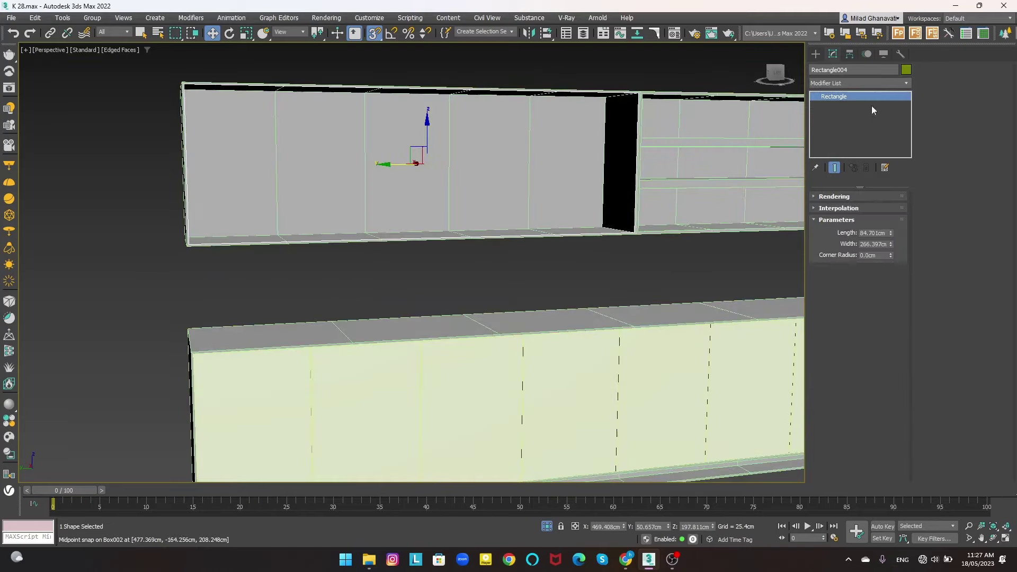
right_click(873, 110)
left_click(890, 154)
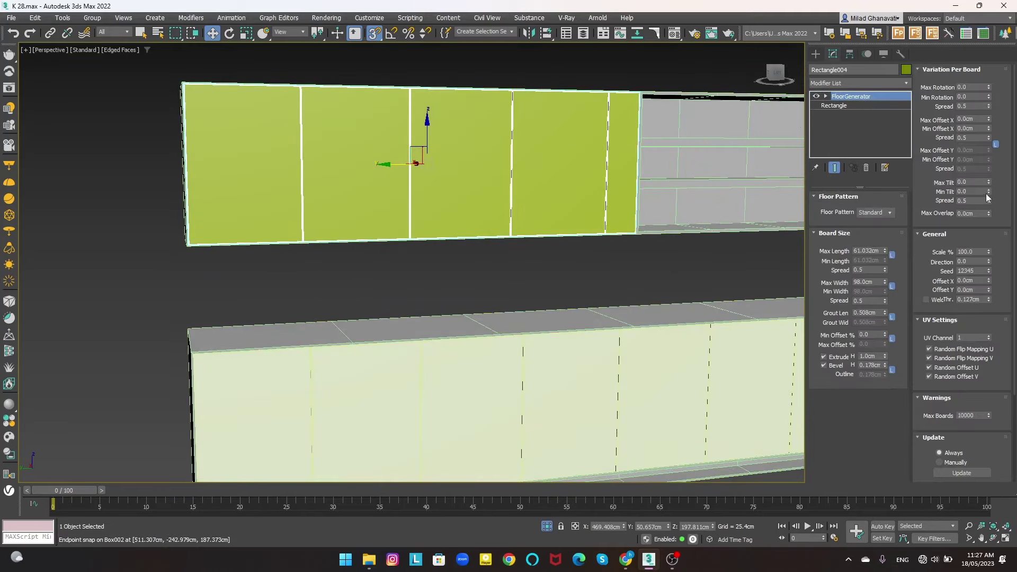
mouse_move(989, 282)
left_mouse_down()
mouse_move(806, 303)
mouse_move(893, 263)
left_mouse_up()
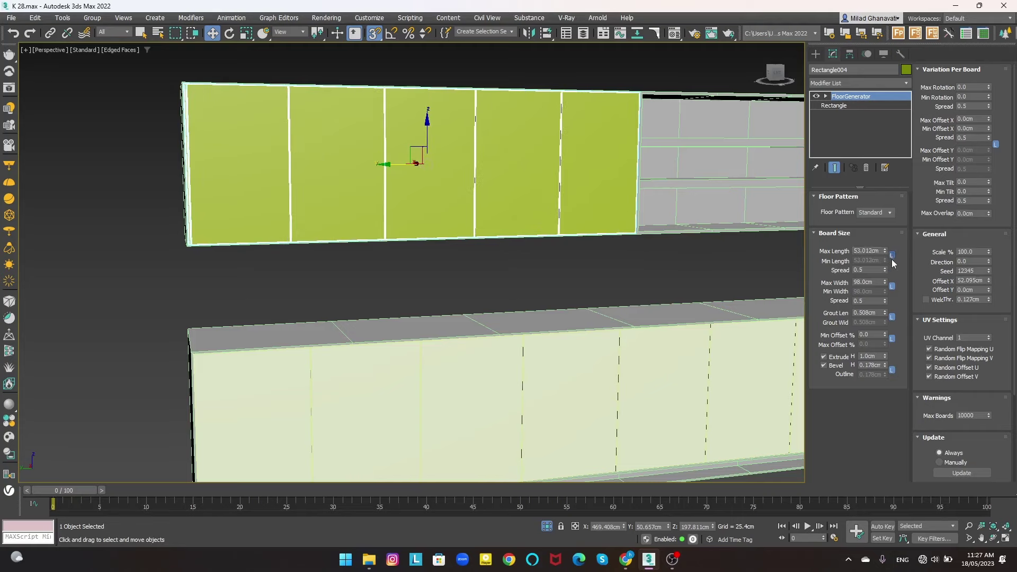
left_click_drag(989, 280, 988, 276)
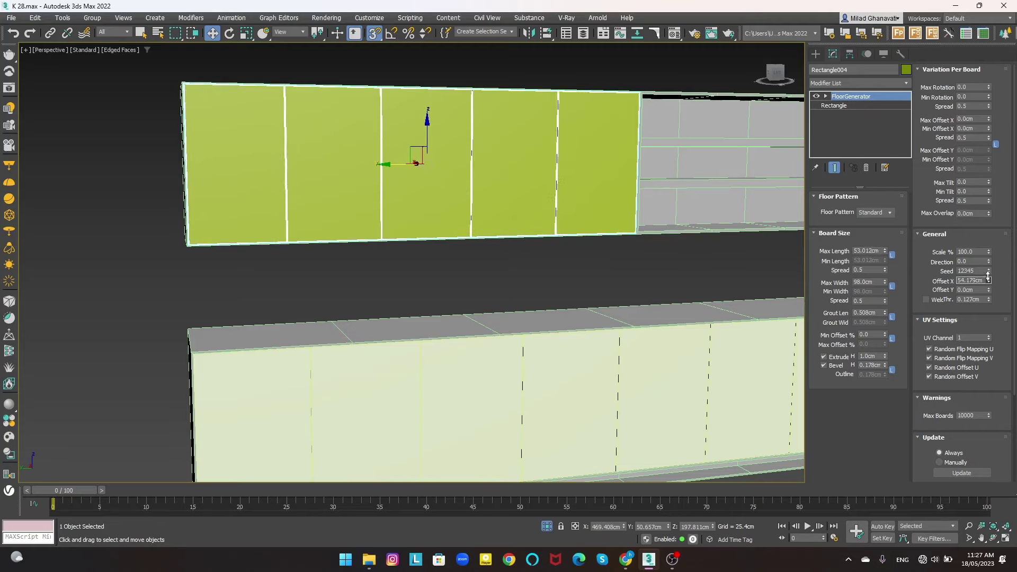
scroll(652, 129, "up", 5)
mouse_move(627, 159)
middle_mouse_down()
mouse_move(500, 257)
mouse_move(560, 295)
mouse_move(491, 264)
middle_mouse_up()
scroll(486, 257, "down", 1)
scroll(486, 257, "down", 10)
- Assign one Physical Material with a dark grey Base Color to all six kitchen objects
left_click_drag(797, 154, 281, 434)
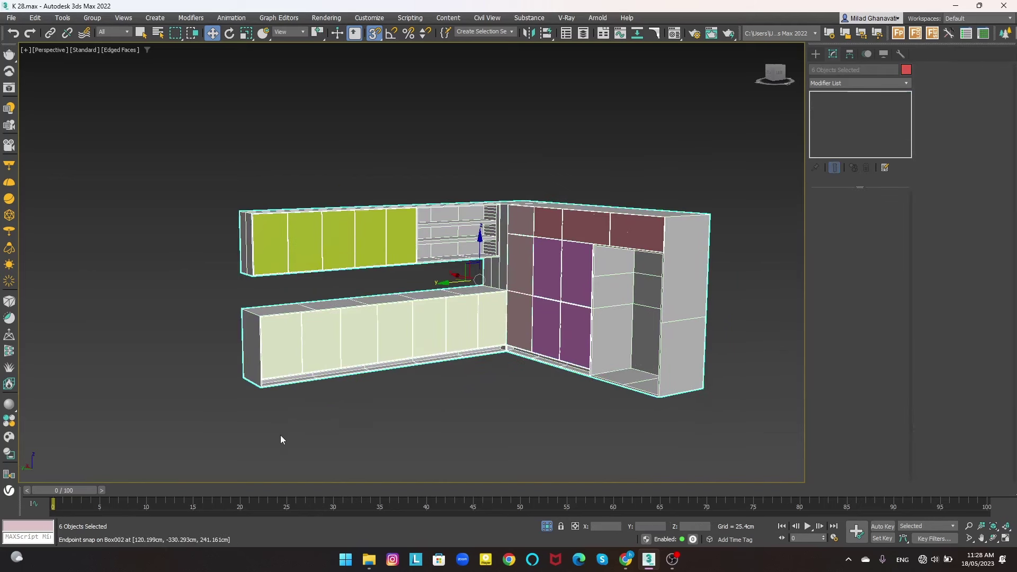
key("m")
left_click(259, 217)
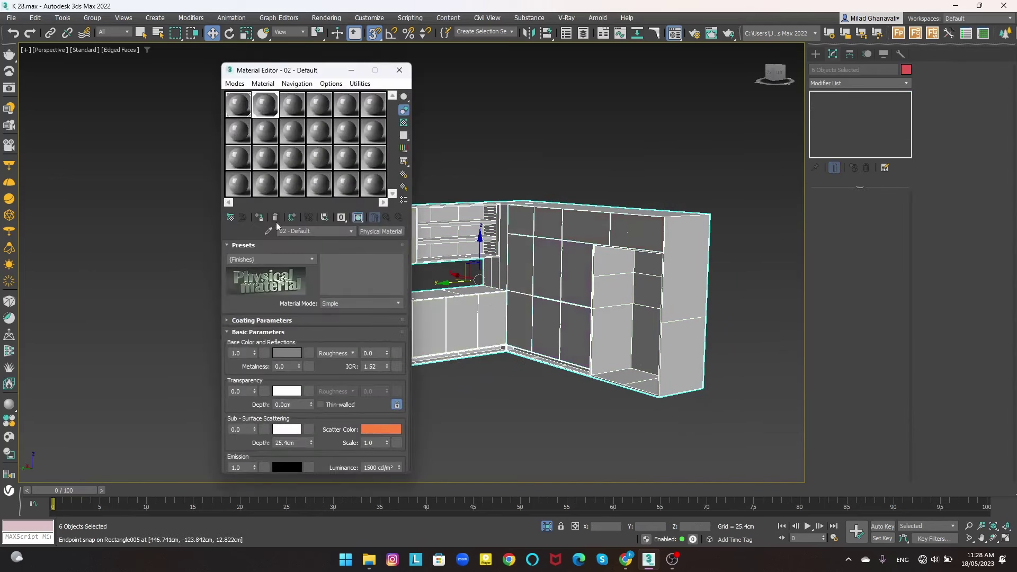
left_click(287, 353)
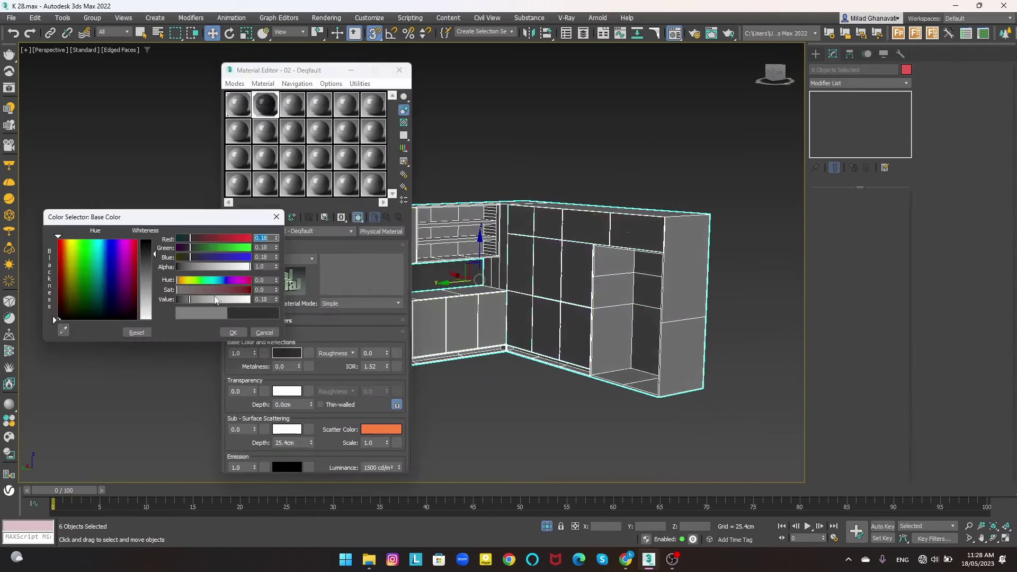
key("m")
left_click(443, 103)
middle_click_drag(442, 103, 635, 193, "alt")
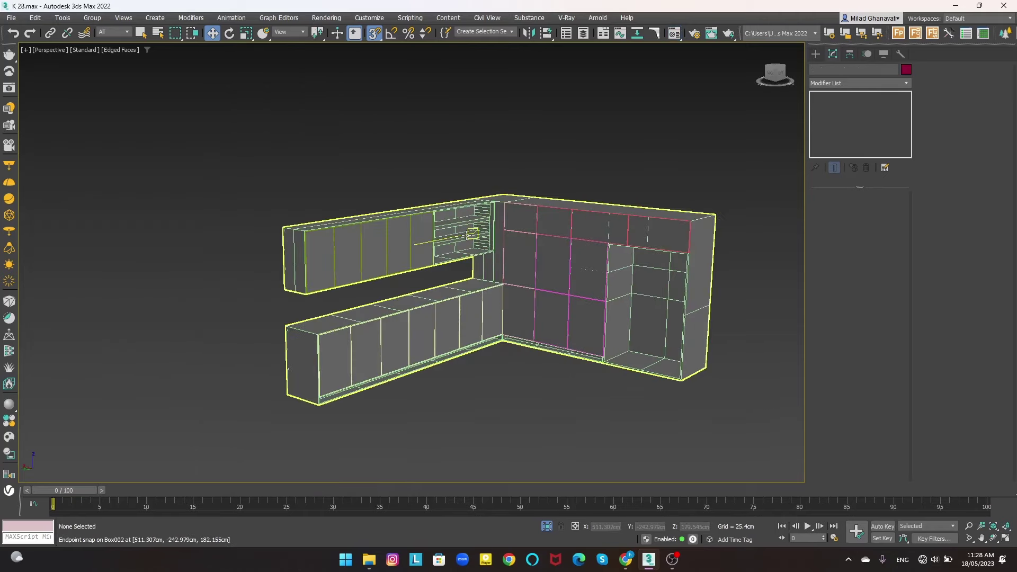
scroll(635, 193, "down", 3)
- Set the cabinets' object display colour to purple and turn off snapping
left_click_drag(664, 166, 261, 372)
left_click(906, 69)
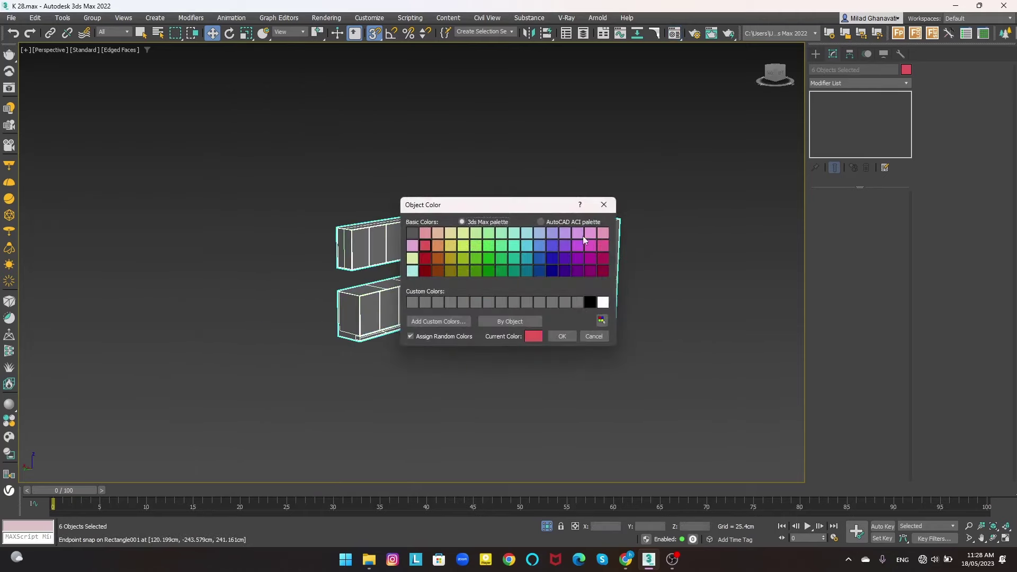
left_click(583, 236)
left_click(573, 335)
scroll(432, 302, "up", 5)
scroll(432, 302, "down", 2)
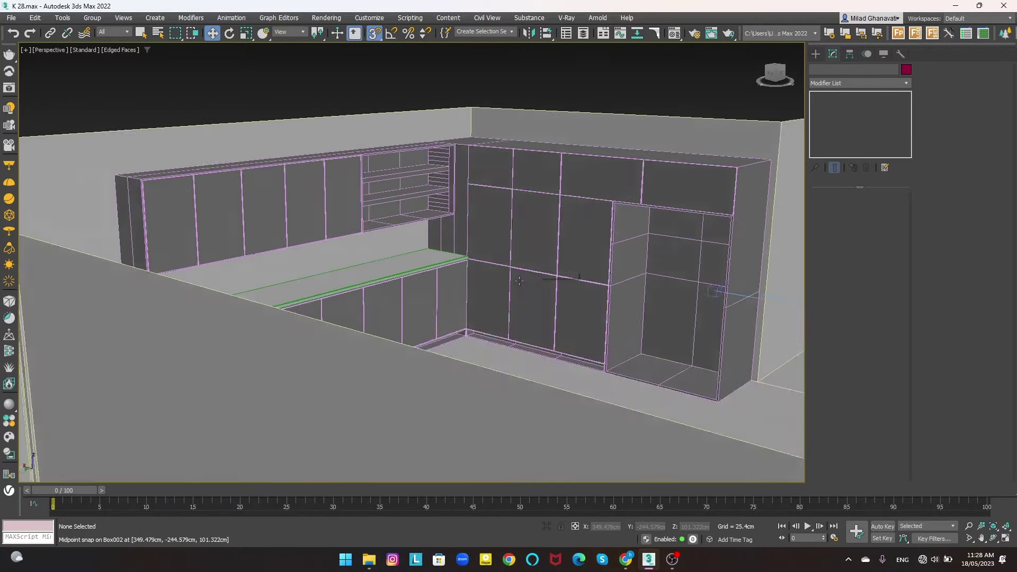
key("s")
left_click(506, 317)
- Hide the room box and snap a cyan plinth box along the lower cabinet base, raised slightly
key("alt+q")
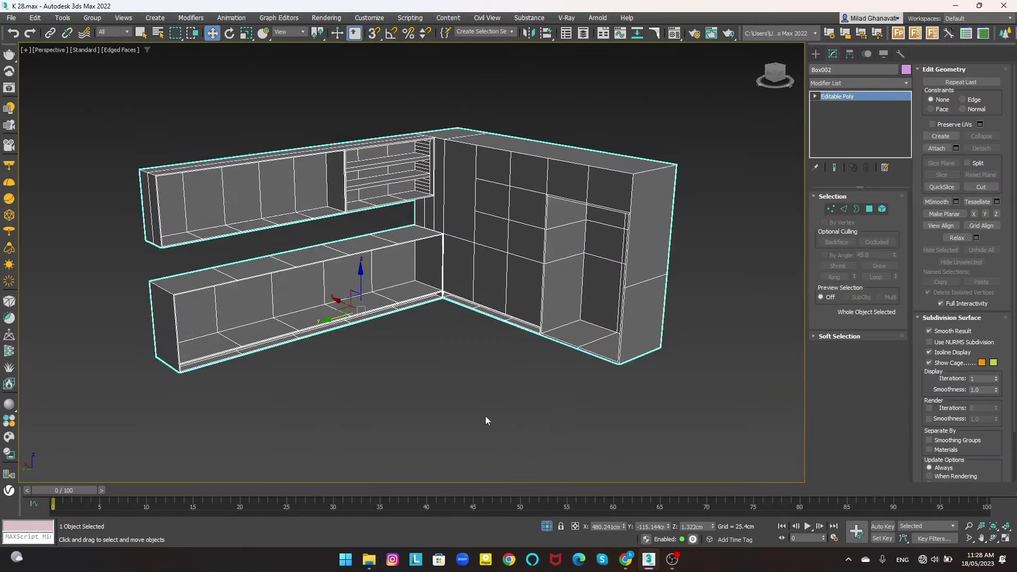
middle_click_drag(485, 415, 496, 386, "alt")
left_click(816, 54)
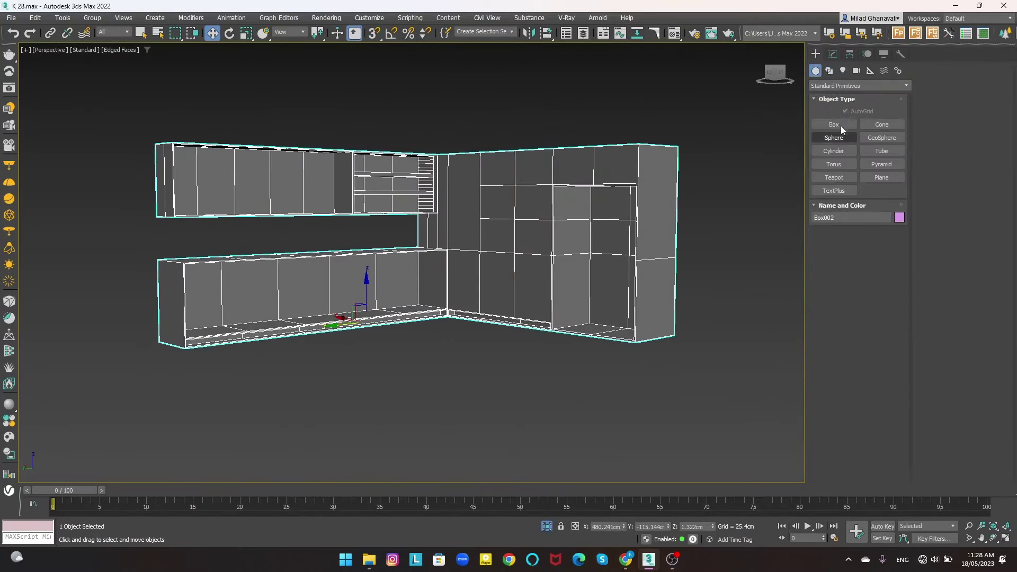
left_click(836, 125)
middle_click_drag(186, 363, 267, 370, "alt")
scroll(267, 371, "up", 5)
key("s")
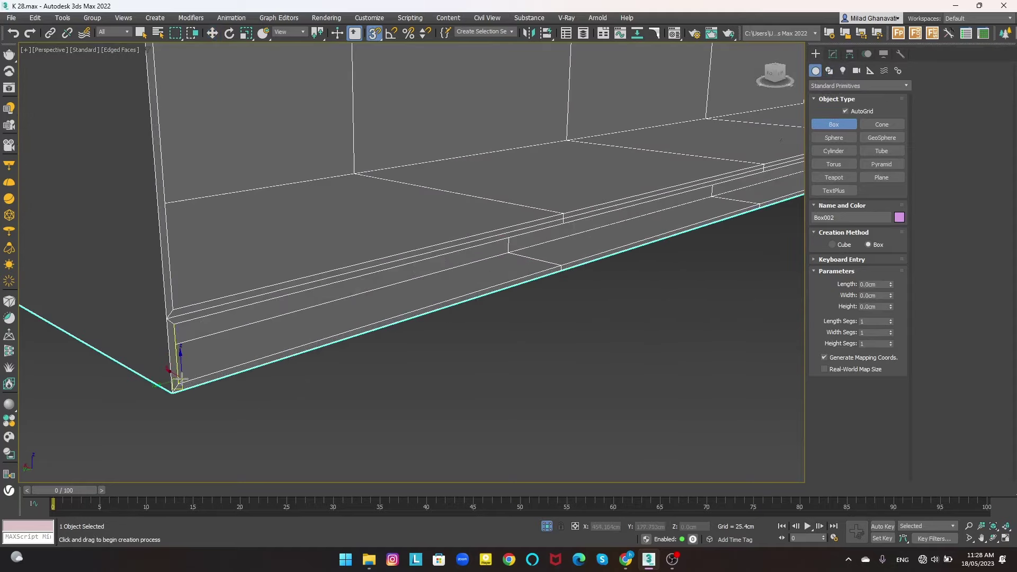
scroll(170, 370, "up", 2)
left_click_drag(200, 380, 318, 348)
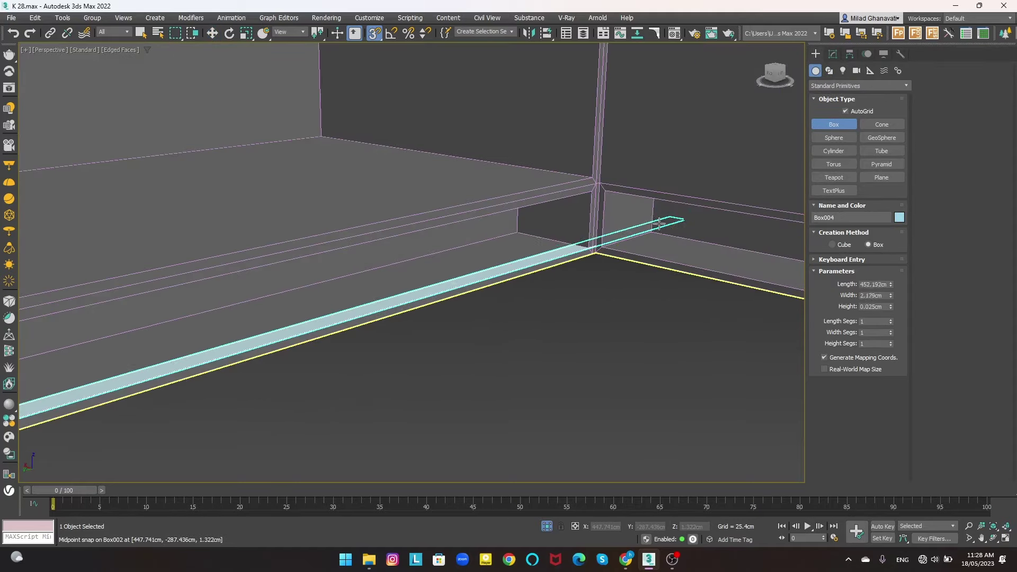
middle_click_drag(319, 348, 393, 234)
left_click_drag(319, 348, 363, 237)
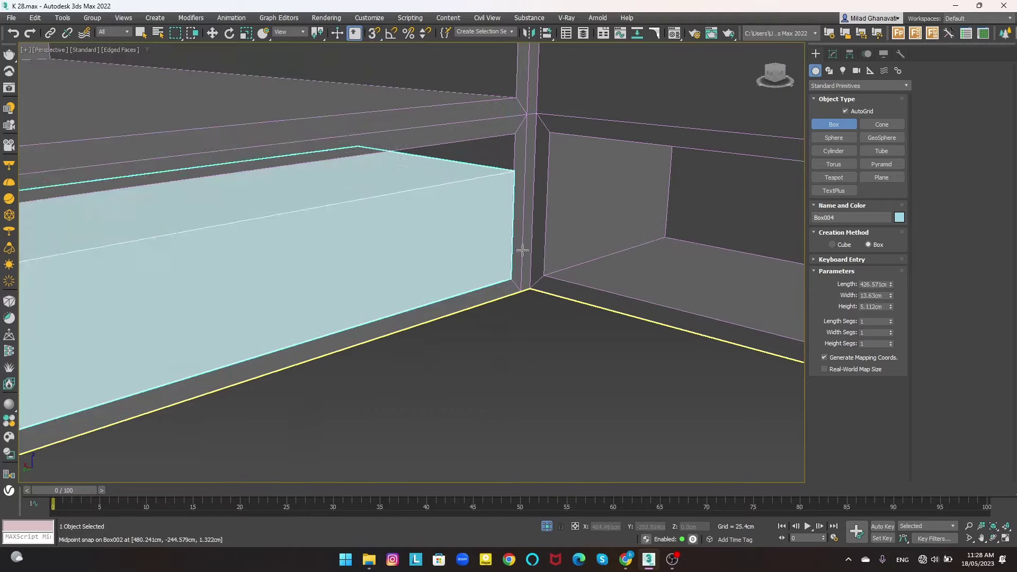
left_click(512, 178)
key("w")
key("s")
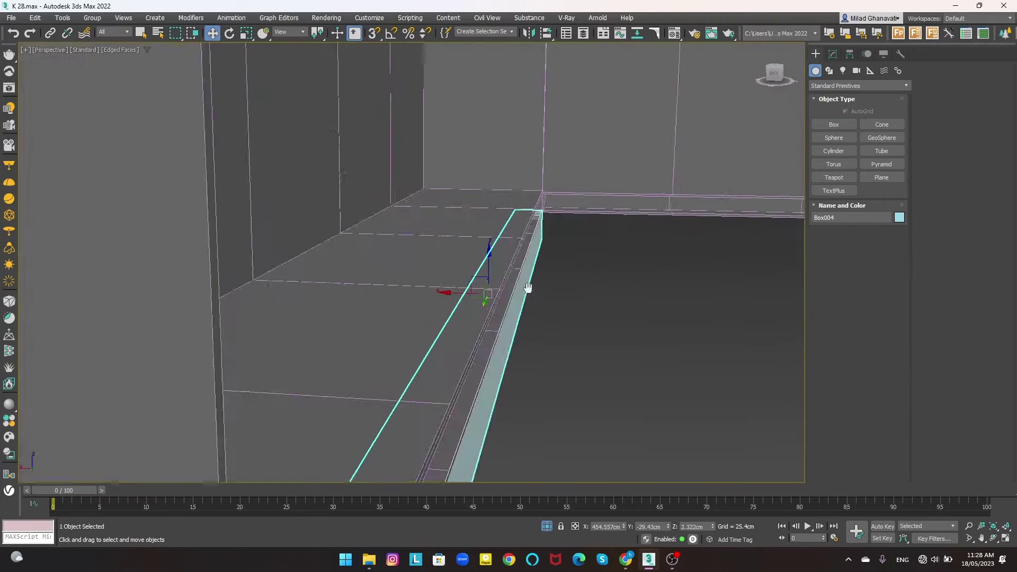
middle_click_drag(352, 310, 456, 237, "alt")
left_click_drag(456, 237, 511, 281)
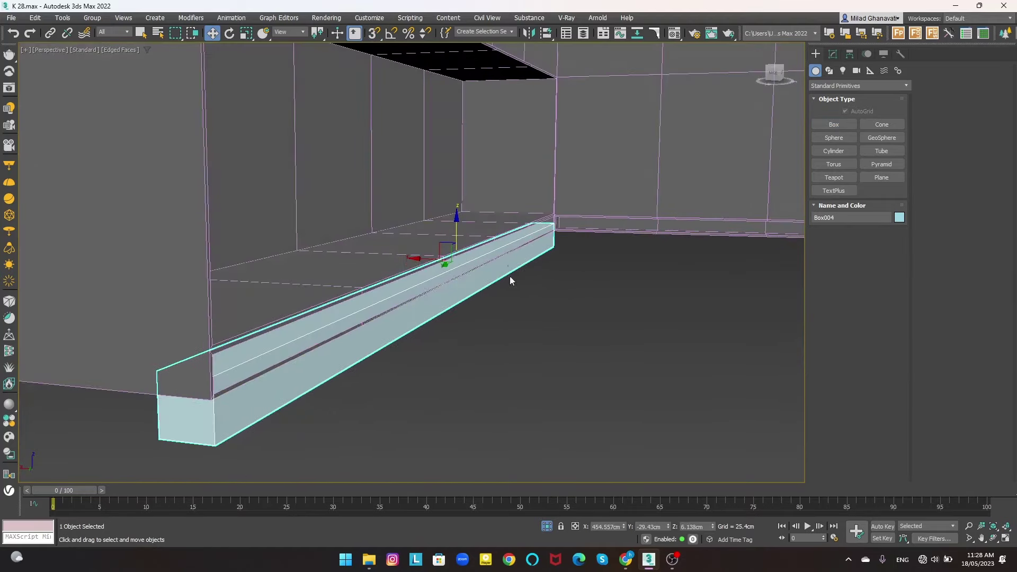
- Snap a pink plinth strip along the back-wall cabinet base and nudge it upward
middle_click_drag(424, 262, 688, 196, "alt")
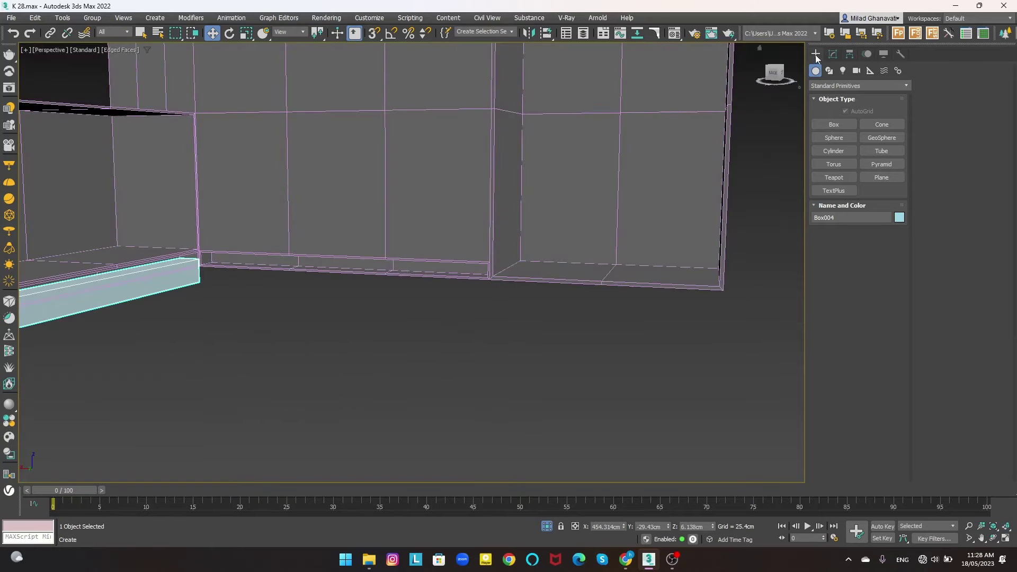
left_click(828, 124)
key("s")
scroll(221, 273, "up", 4)
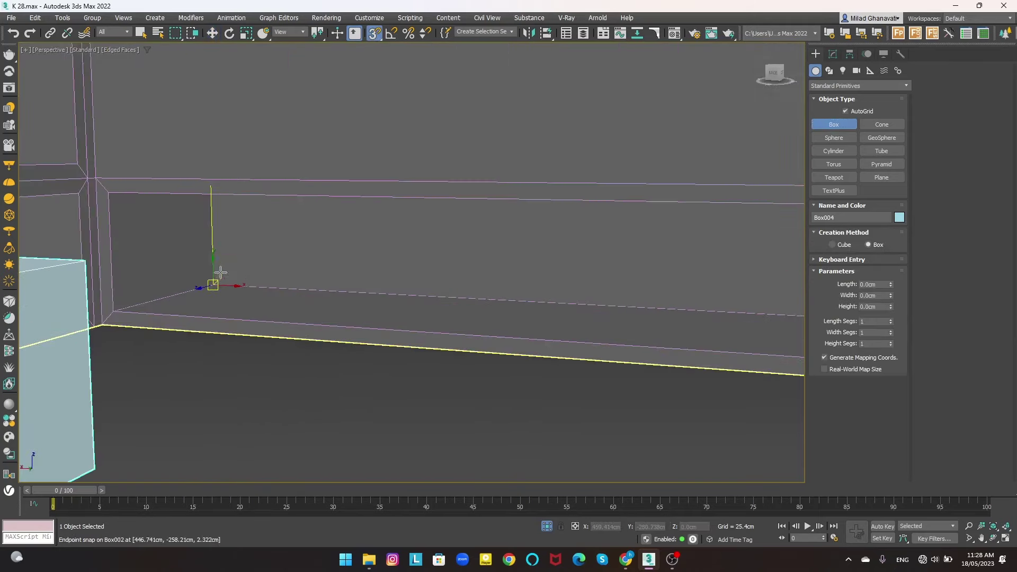
left_click_drag(213, 285, 506, 342)
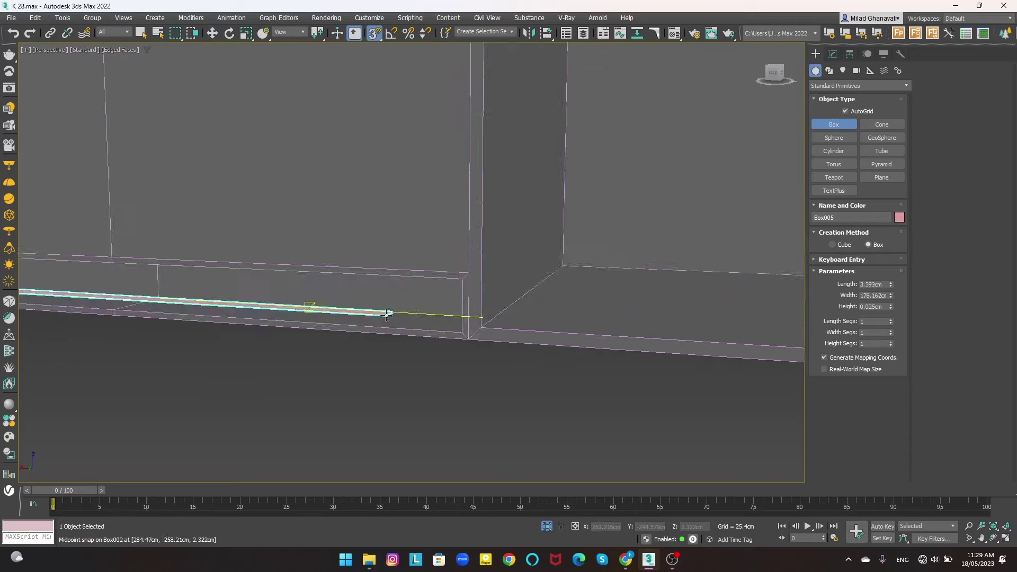
left_click(284, 374)
key("w")
mouse_move(284, 375)
middle_mouse_down("alt")
mouse_move(486, 313)
mouse_move(361, 191)
middle_mouse_up("alt")
left_click_drag(362, 191, 345, 182)
middle_click_drag(344, 181, 674, 186, "alt")
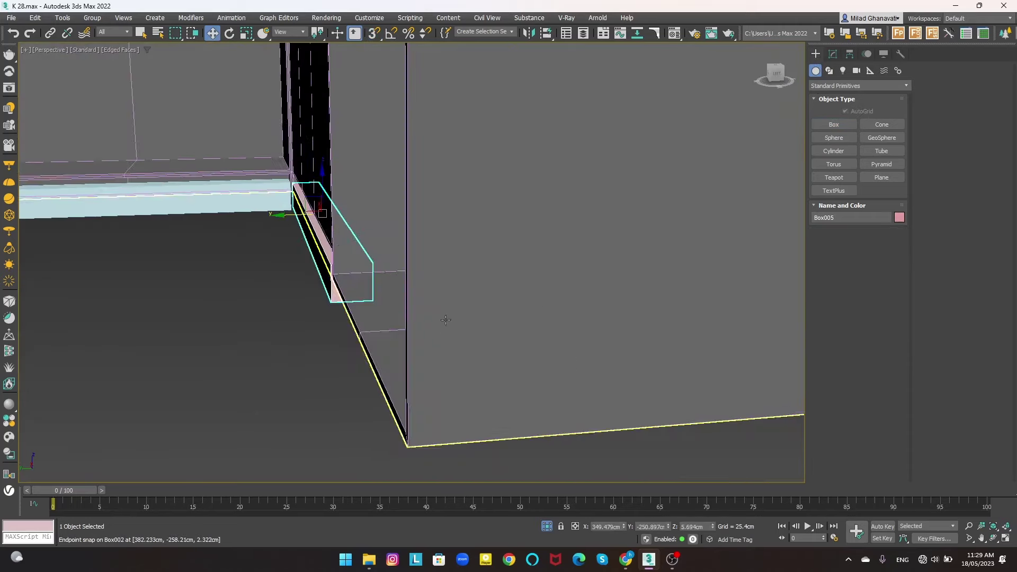
- Snap a yellow plinth block beneath the tall cabinet
key("semicolon")
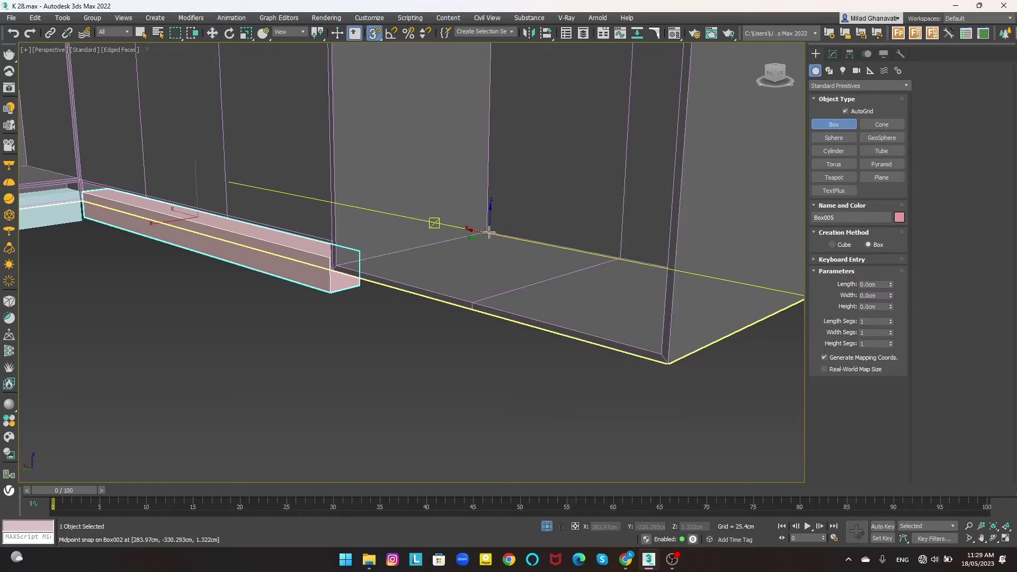
scroll(488, 232, "up", 3)
scroll(484, 231, "up", 3)
scroll(484, 231, "down", 6)
left_click_drag(488, 240, 588, 318)
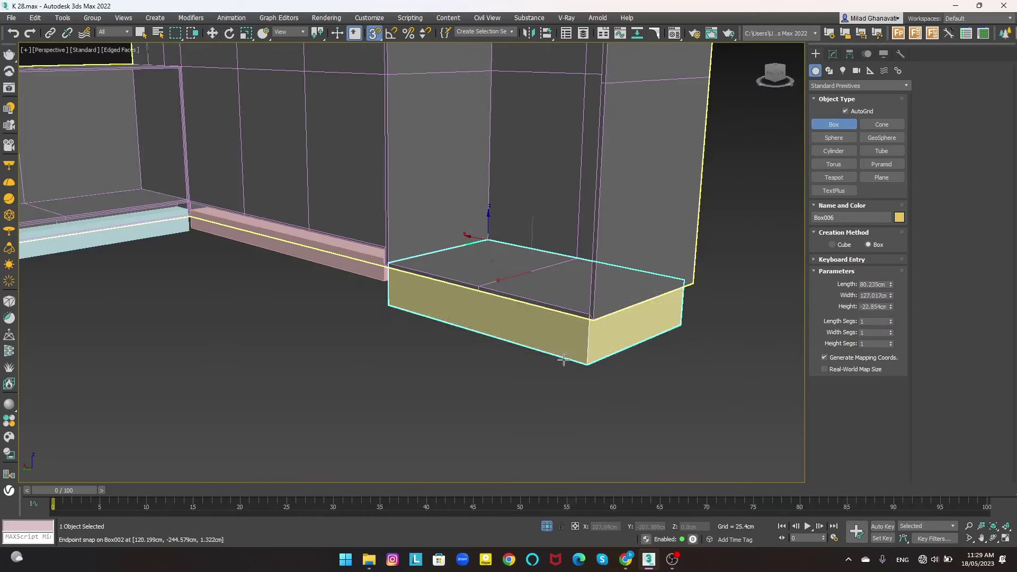
left_click(563, 360)
- Subtract Box006, Box005 and Box004 from cabinet Box002 with a ProBoolean Subtraction
key("w")
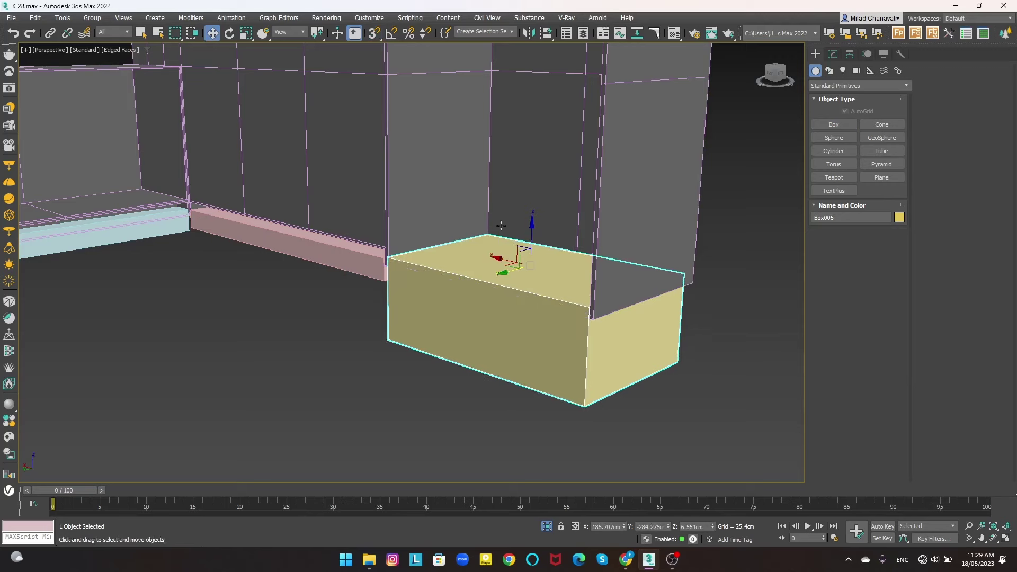
left_click(501, 226)
left_click(858, 86)
left_click(828, 114)
left_click(881, 177)
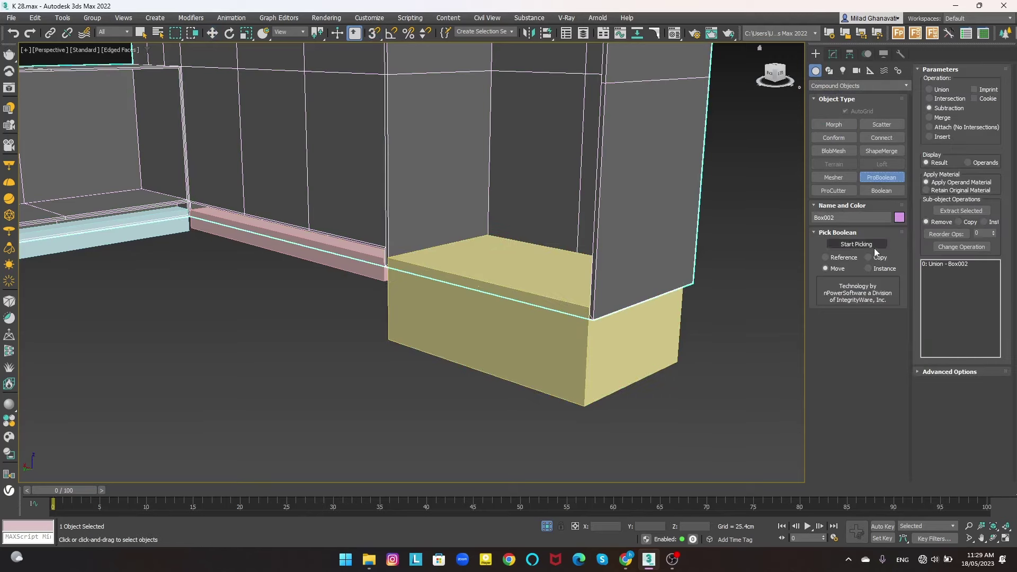
left_click(491, 335)
left_click(378, 276)
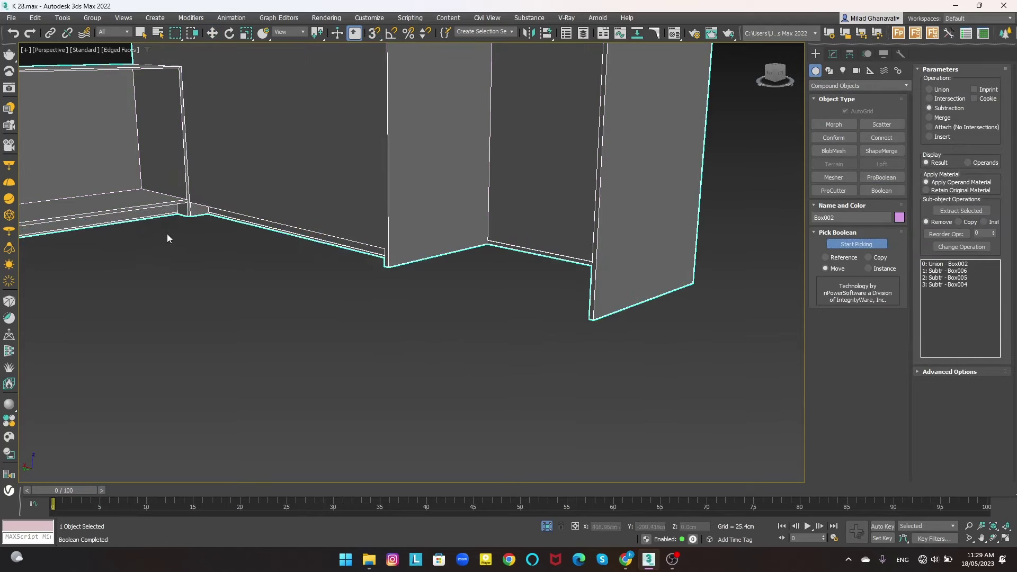
key("w")
scroll(453, 259, "down", 4)
scroll(454, 259, "down", 4)
left_click(549, 526)
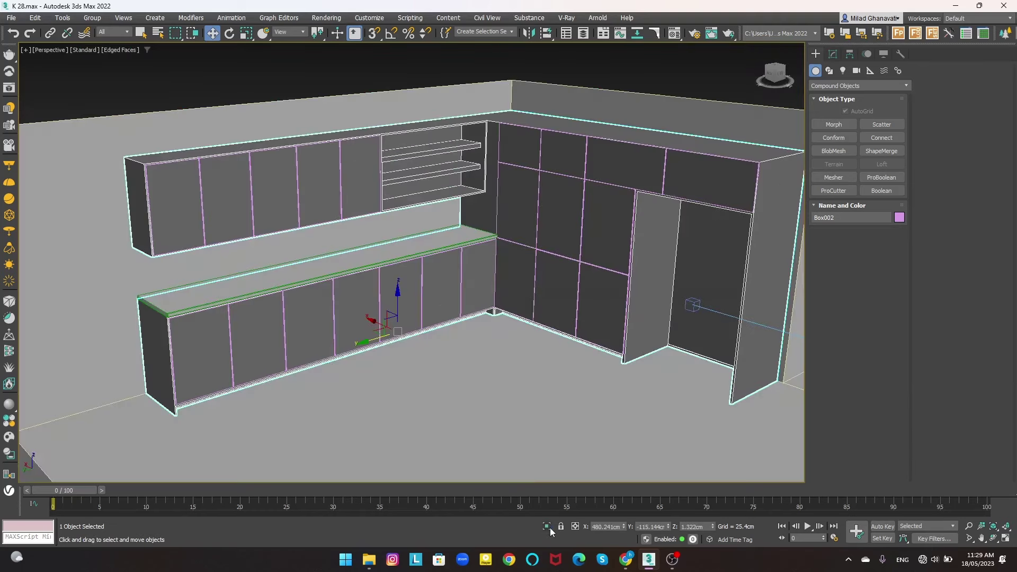
- Undo an accidental door-panel move and select the upper cabinet doors
left_click(544, 269)
left_click_drag(545, 270, 358, 323)
scroll(575, 278, "up", 4)
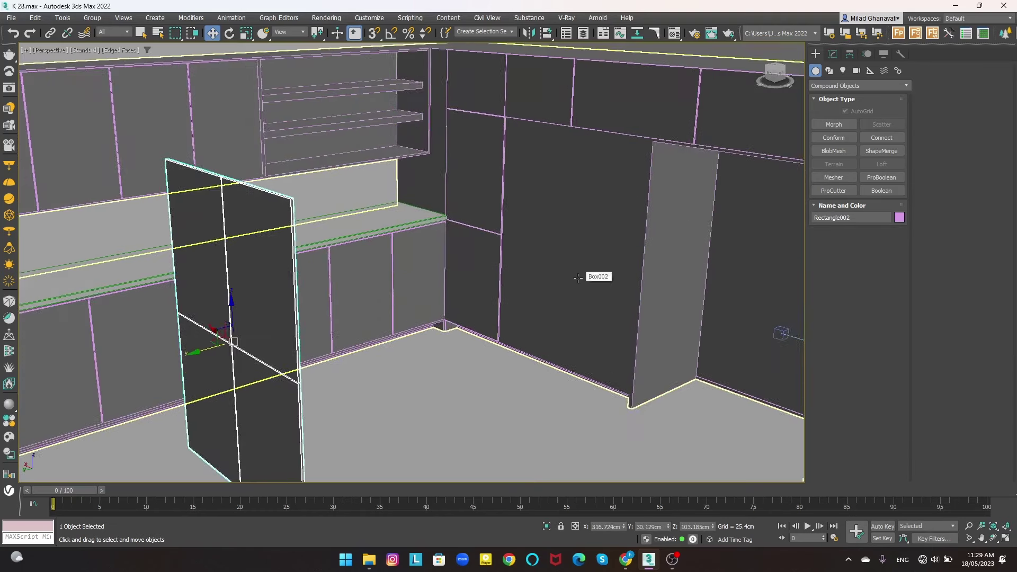
left_click(573, 275)
key("ctrl+z")
key("ctrl+z")
scroll(574, 212, "down", 3)
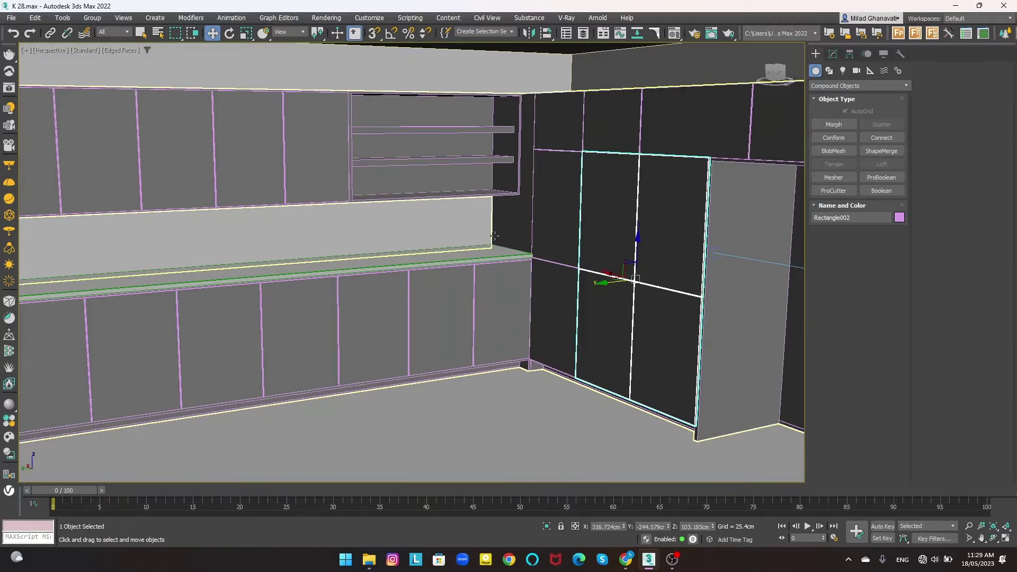
mouse_move(297, 233)
middle_mouse_down()
mouse_move(439, 248)
mouse_move(357, 200)
middle_mouse_up()
left_click(356, 199)
- Hide the upper, lower and right-wall cabinet door panels
left_click(493, 311, "ctrl")
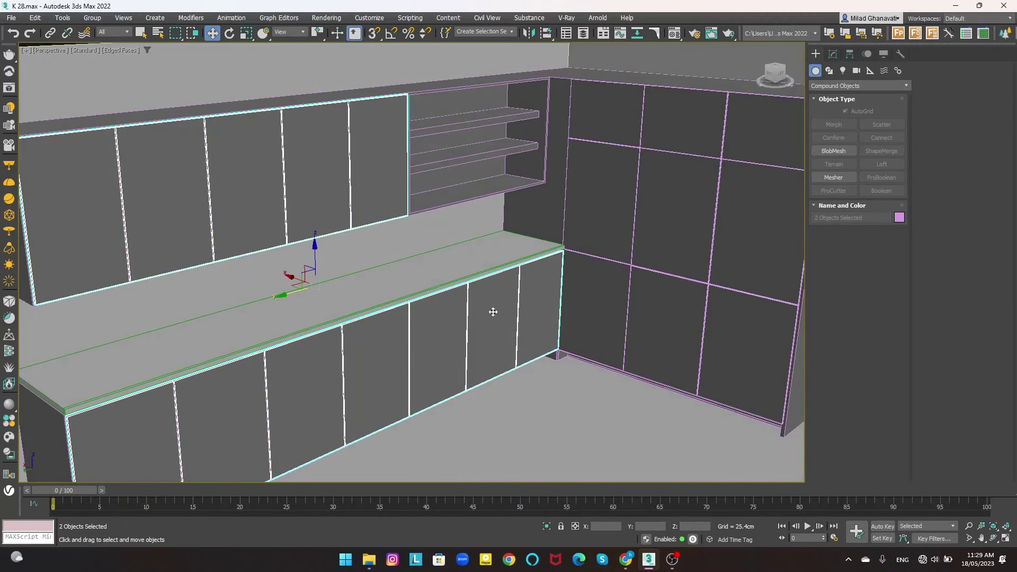
left_click(627, 238, "ctrl")
right_click(675, 146)
left_click(699, 109)
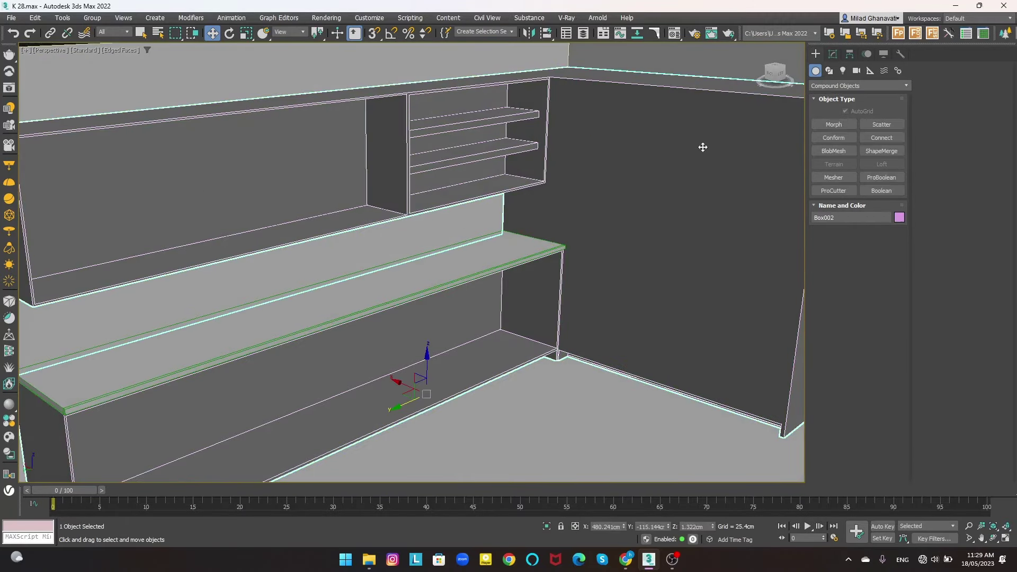
- Convert Box002 to Editable Poly with its twelve tall-wall faces selected
right_click(734, 142)
left_click(819, 280)
left_click(869, 209)
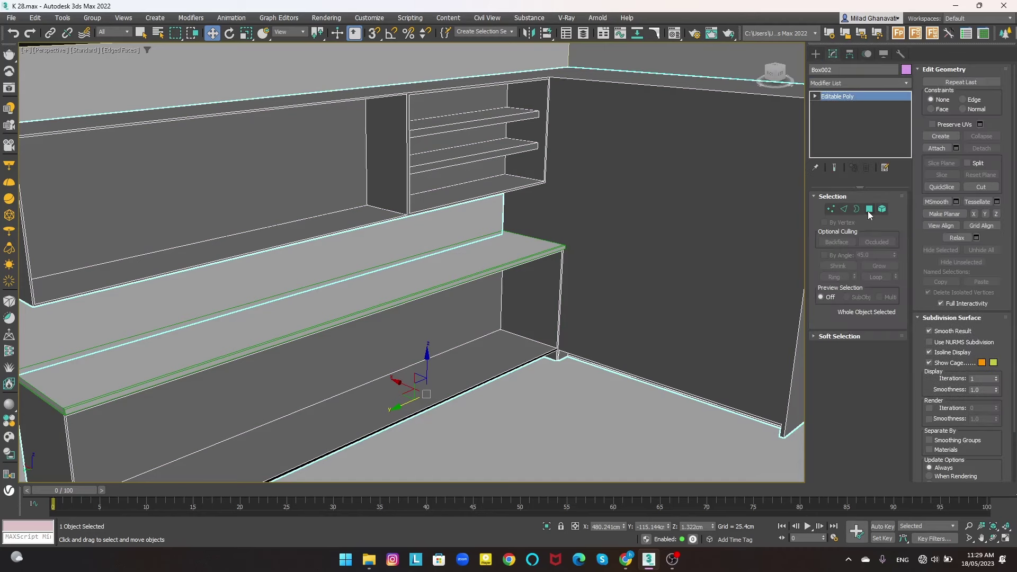
left_click(671, 251)
scroll(305, 227, "down", 3)
middle_click_drag(616, 254, 593, 249)
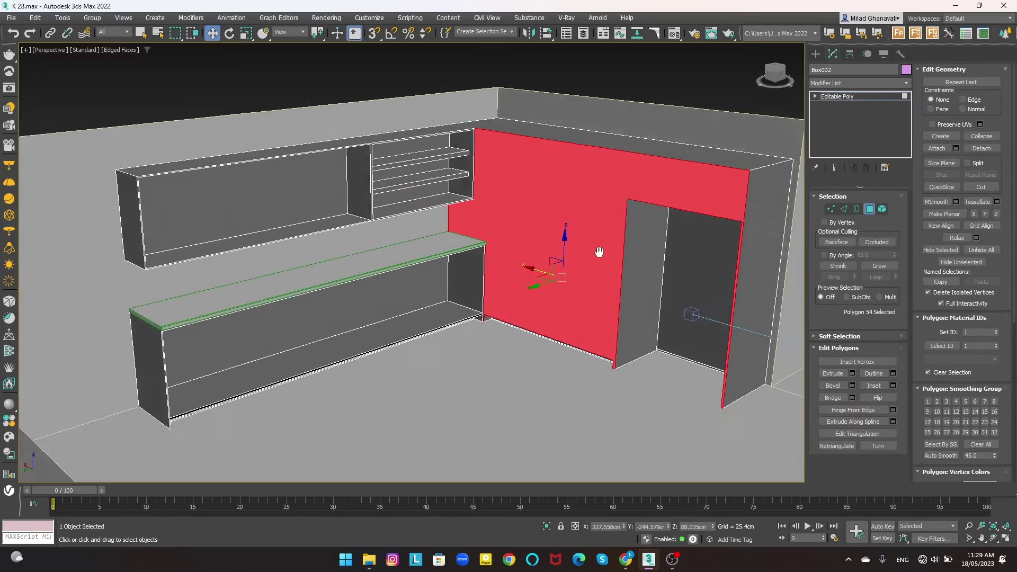
key("ctrl+z")
key("ctrl+z")
key("ctrl+z")
key("ctrl+z")
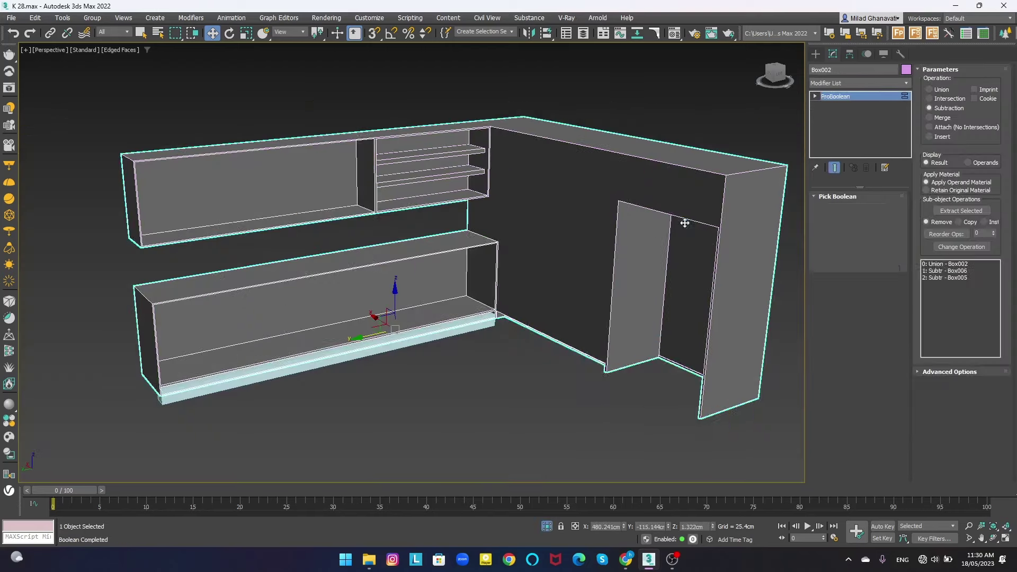
key("ctrl+z")
key("ctrl+z")
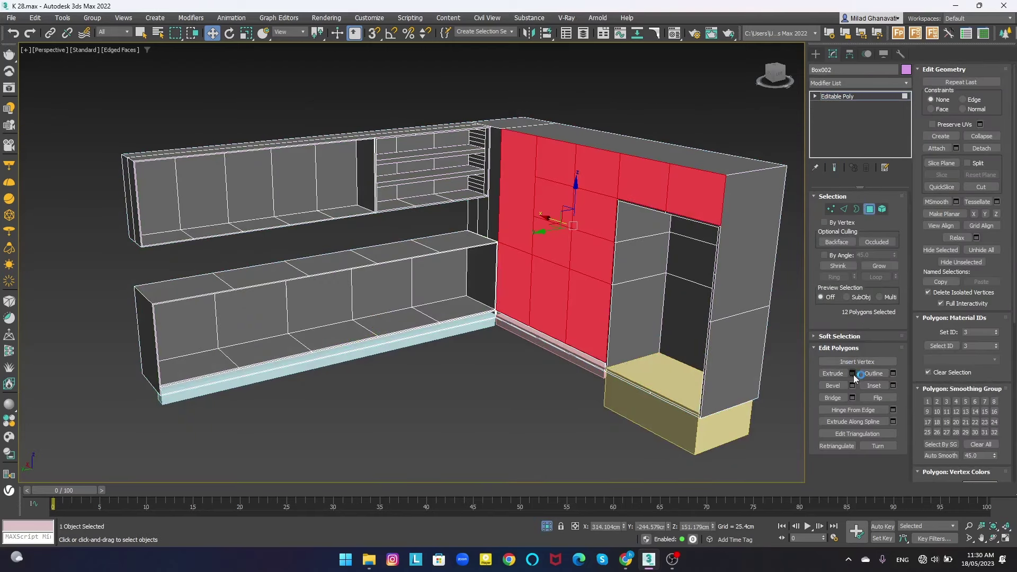
key("shift+z")
key("shift+z")
- Inset the tall-wall faces 1 cm and extrude them inward about -83.6 cm
left_click(893, 385)
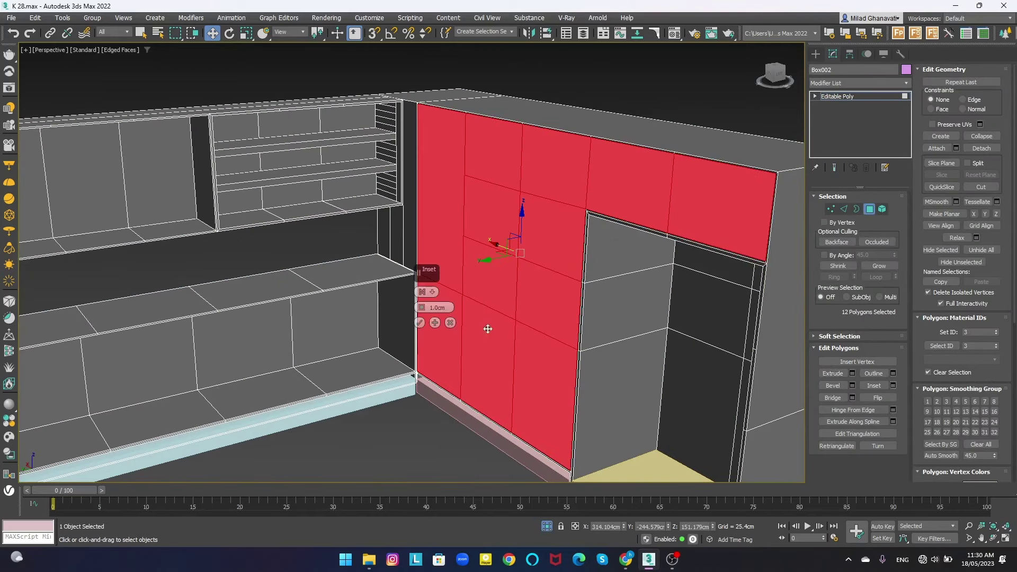
left_click(852, 374)
left_click_drag(421, 307, 407, 379)
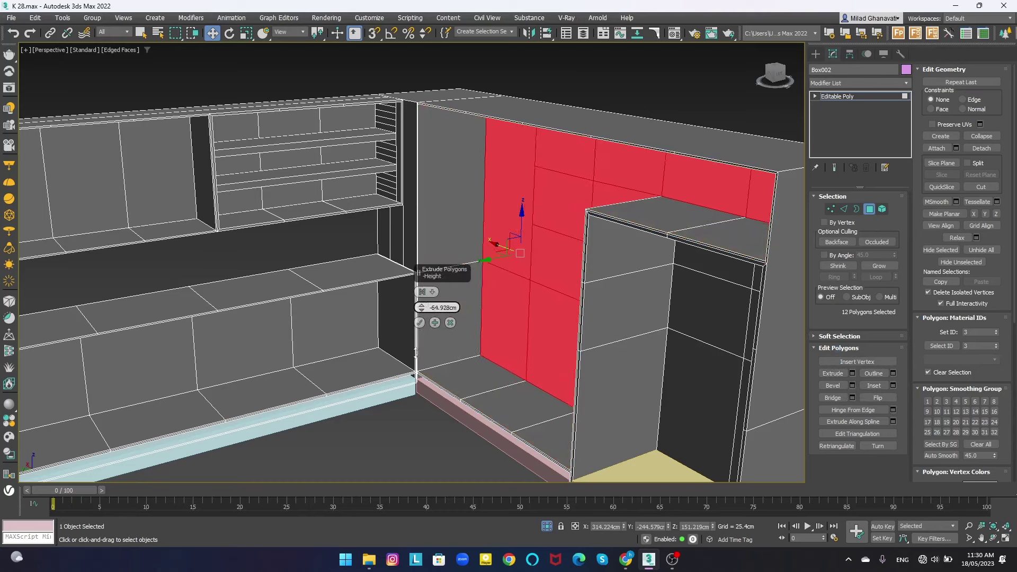
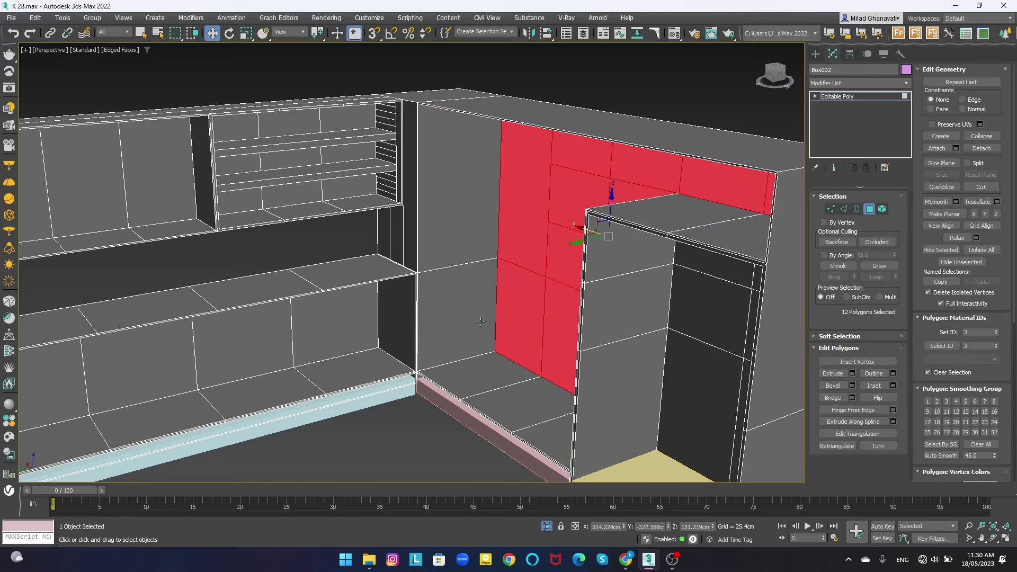
- ProBoolean-subtract the strip from the Box002 cabinet body
key("6")
key("z")
left_click(816, 54)
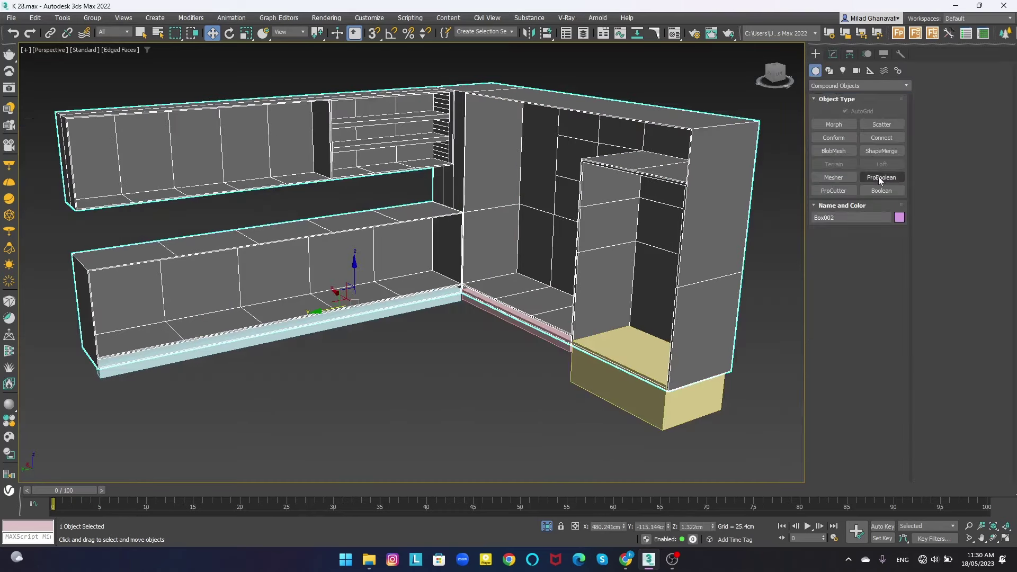
left_click(878, 178)
left_click(636, 382)
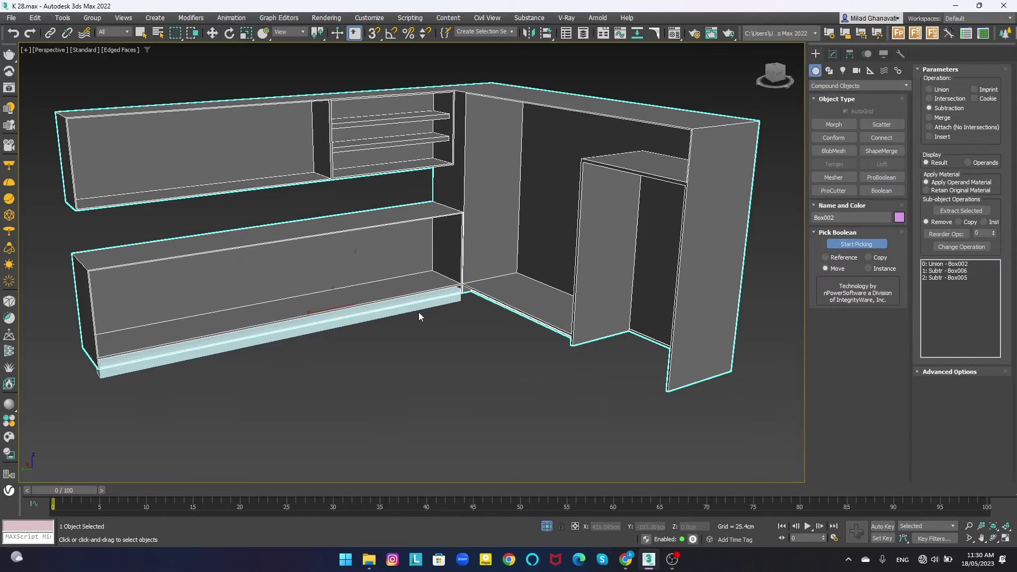
key("w")
- Exit isolation and move door panel Rectangle002 into the tall right-hand cabinet block
key("alt+q")
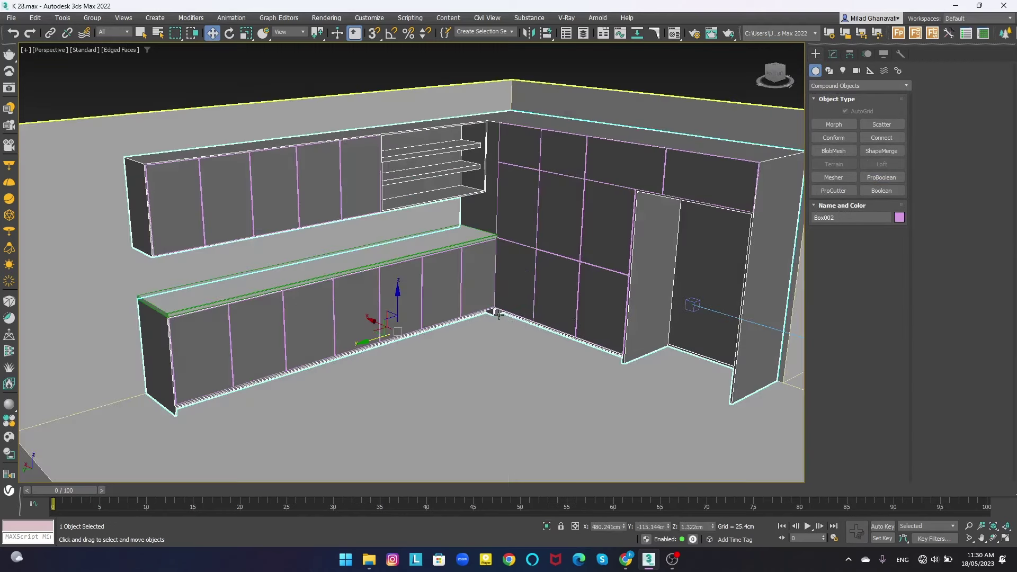
left_click(536, 280)
mouse_move(536, 280)
left_mouse_down()
mouse_move(414, 312)
mouse_move(381, 254)
left_mouse_up()
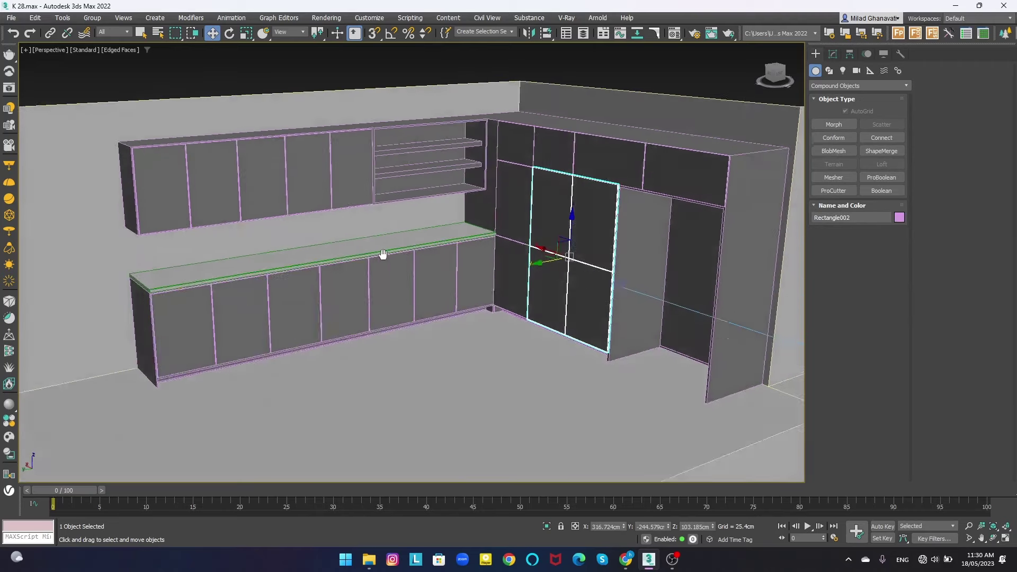
scroll(445, 279, "down", 3)
- Assign the dark material to every object in the scene
key("ctrl+a")
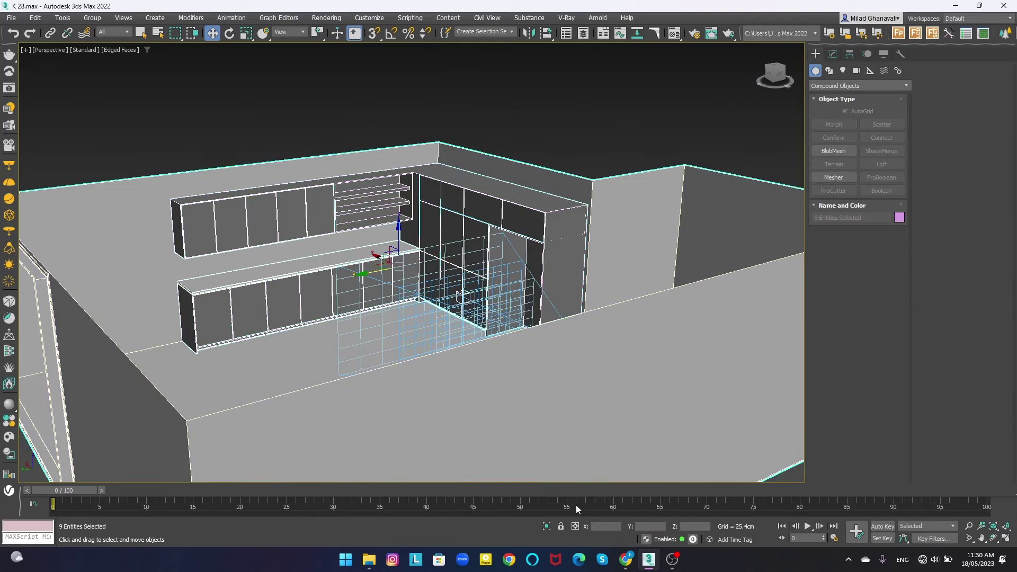
key("m")
left_click(258, 218)
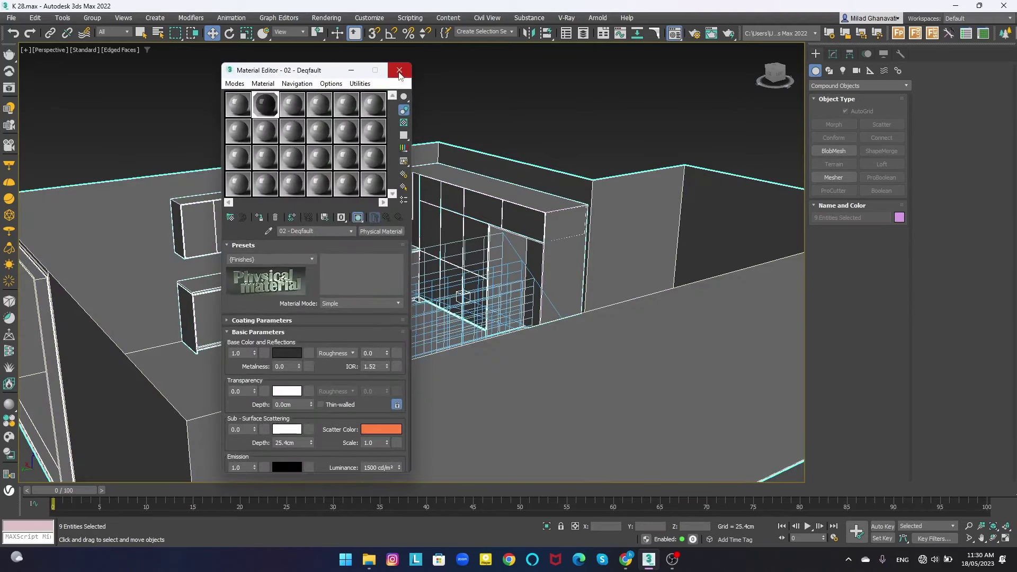
key("Return")
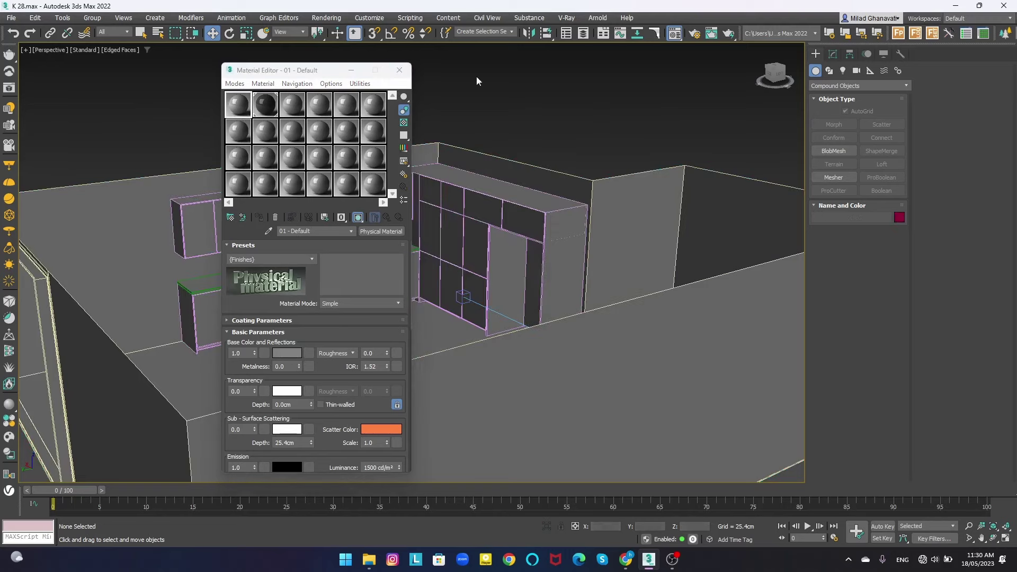
left_click(399, 70)
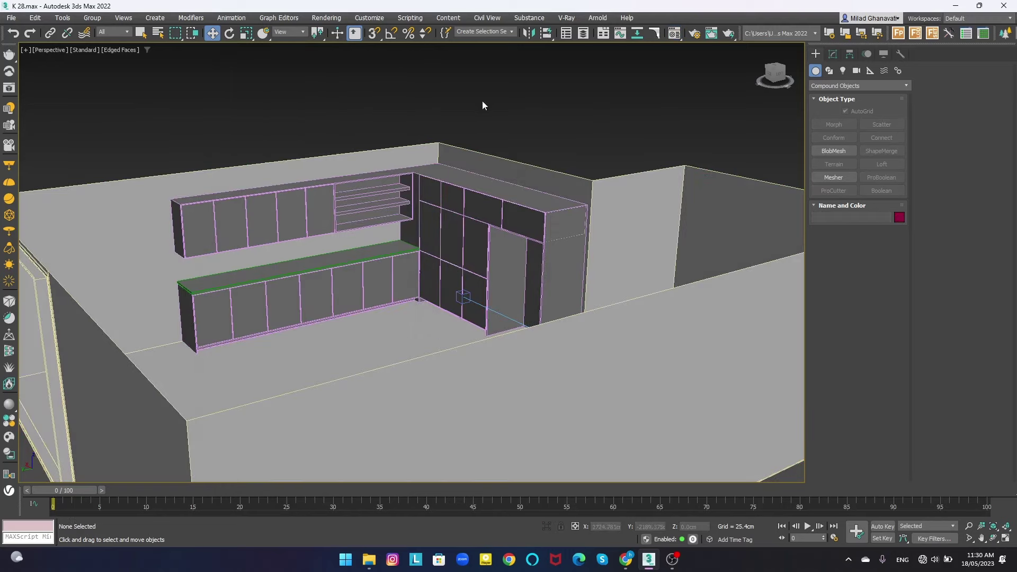
- Select two base cabinets and nudge them slightly along X in the Top view
key("c")
key("p")
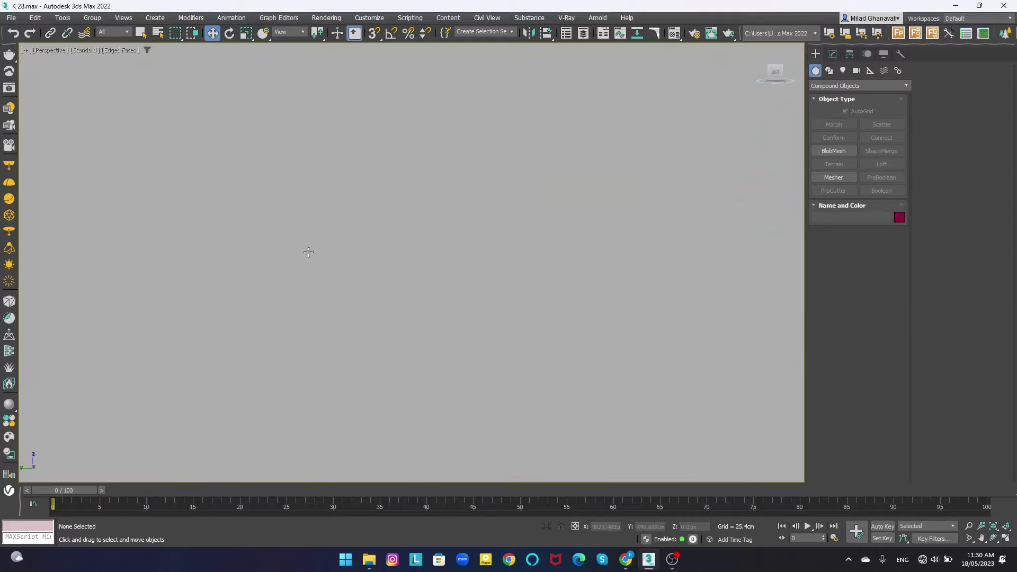
mouse_move(309, 252)
middle_mouse_down("alt")
mouse_move(229, 295)
mouse_move(126, 258)
mouse_move(300, 302)
middle_mouse_up("alt")
left_click(300, 302)
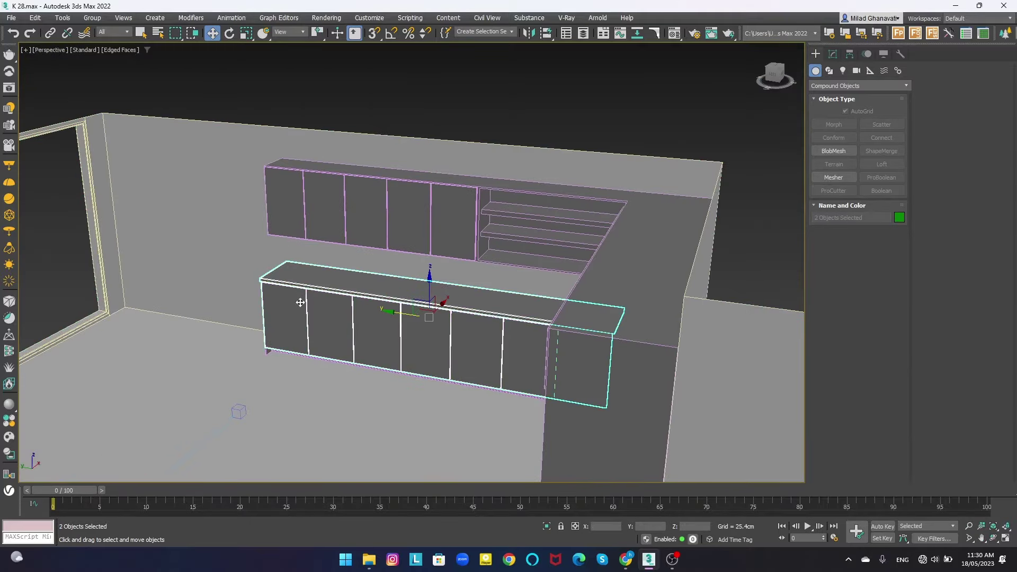
left_click(409, 225, "ctrl")
middle_click_drag(409, 225, 538, 243, "alt")
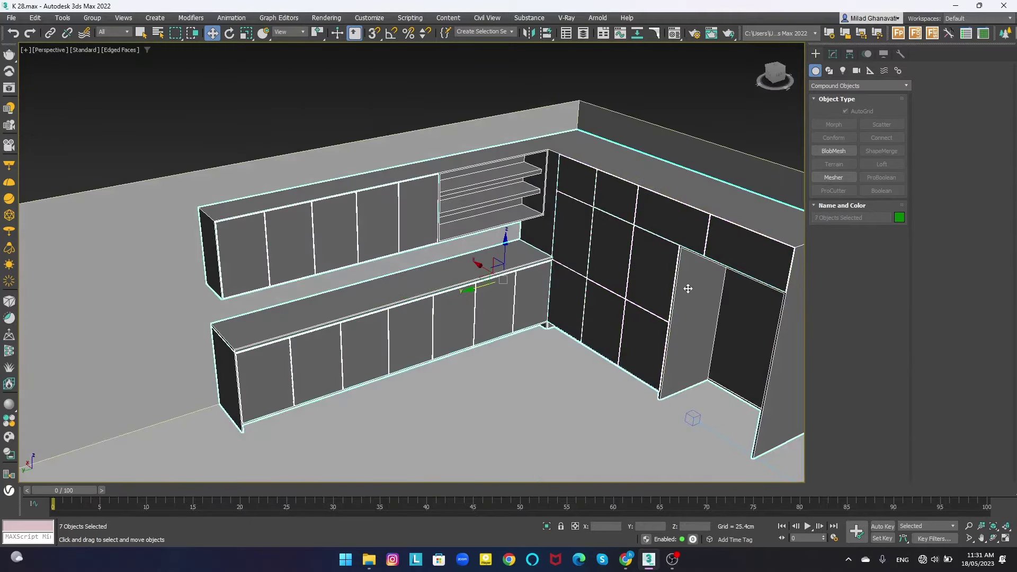
key("t")
middle_click_drag(758, 375, 511, 318)
scroll(421, 266, "up", 3)
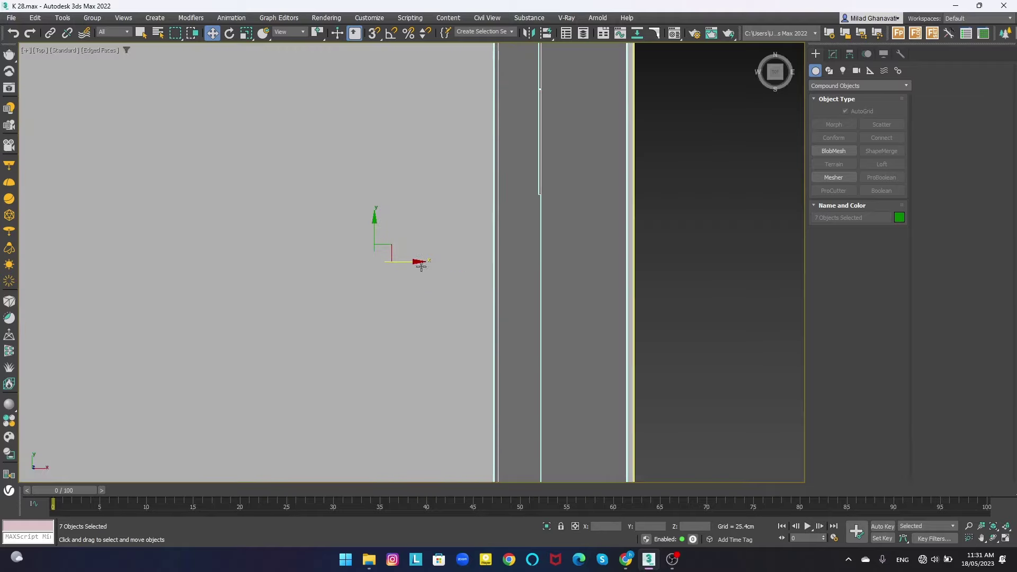
left_click_drag(421, 267, 552, 390)
scroll(543, 409, "down", 5)
scroll(551, 397, "up", 1)
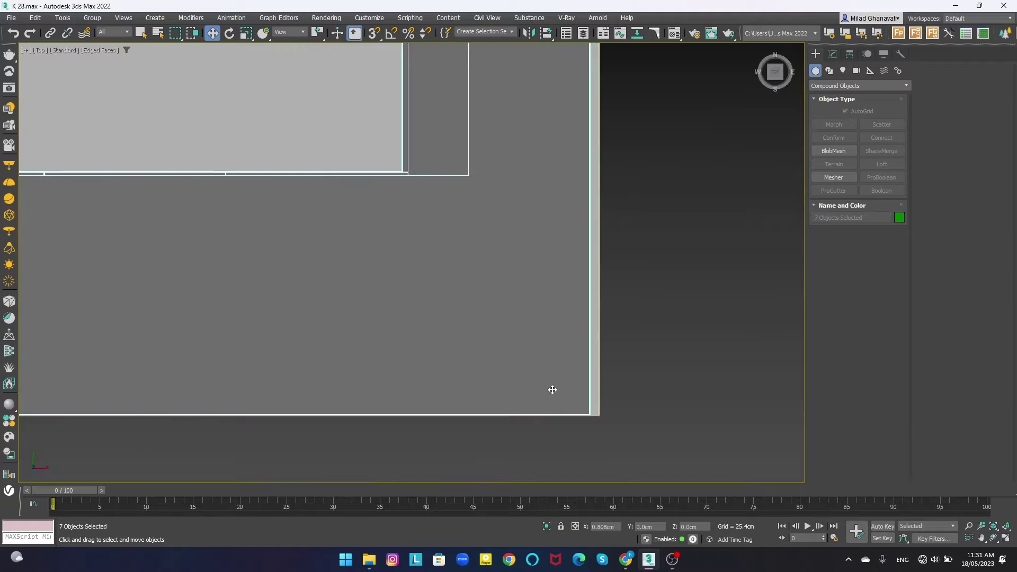
scroll(553, 390, "down", 4)
middle_click_drag(552, 390, 739, 231, "alt")
key("p")
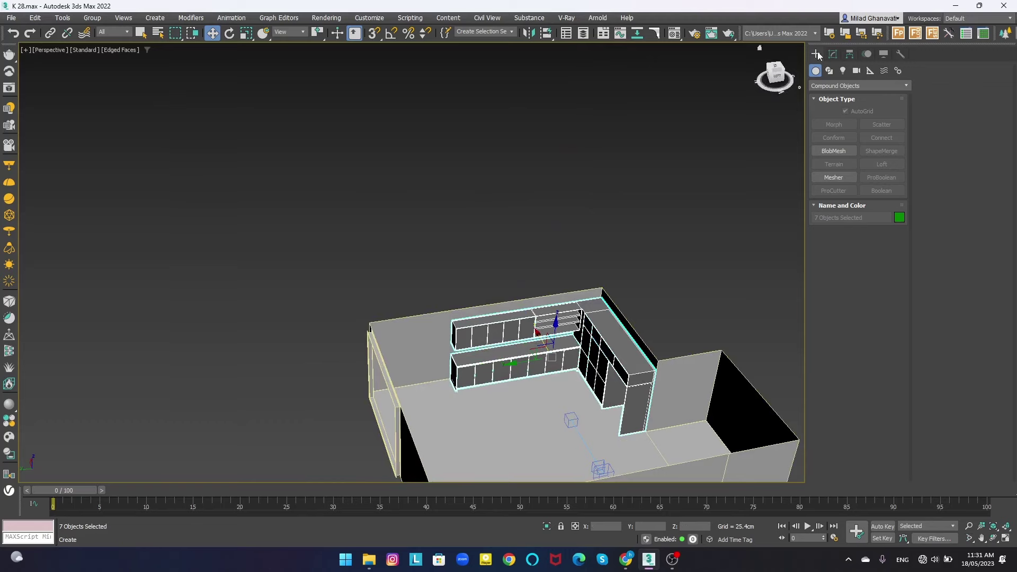
- Start the Rectangle shape tool and isolate the room box on its own
left_click(829, 70)
left_click(881, 137)
scroll(402, 328, "up", 5)
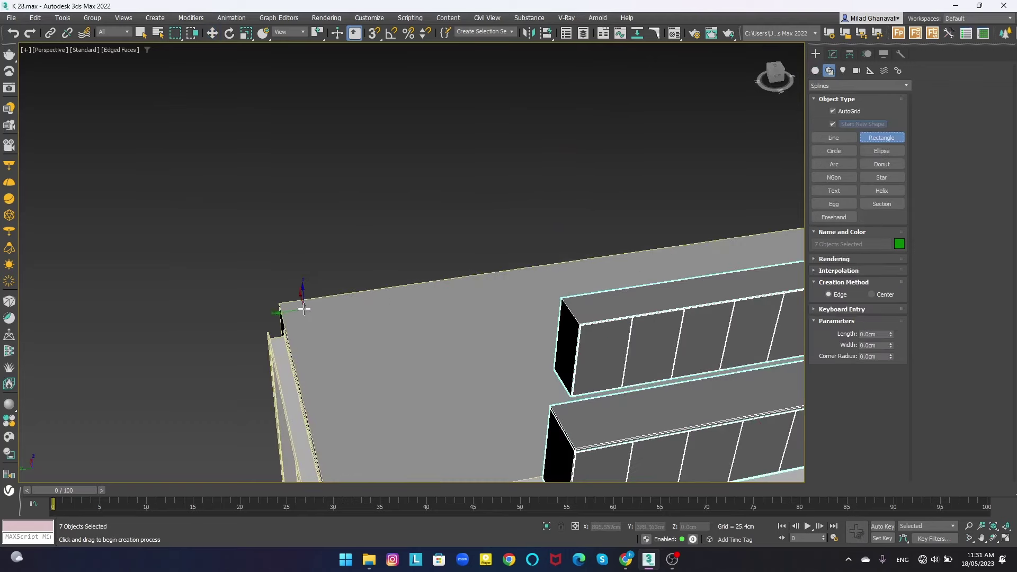
scroll(530, 402, "down", 3)
scroll(579, 424, "down", 1)
key("ctrl+i")
key("alt+q")
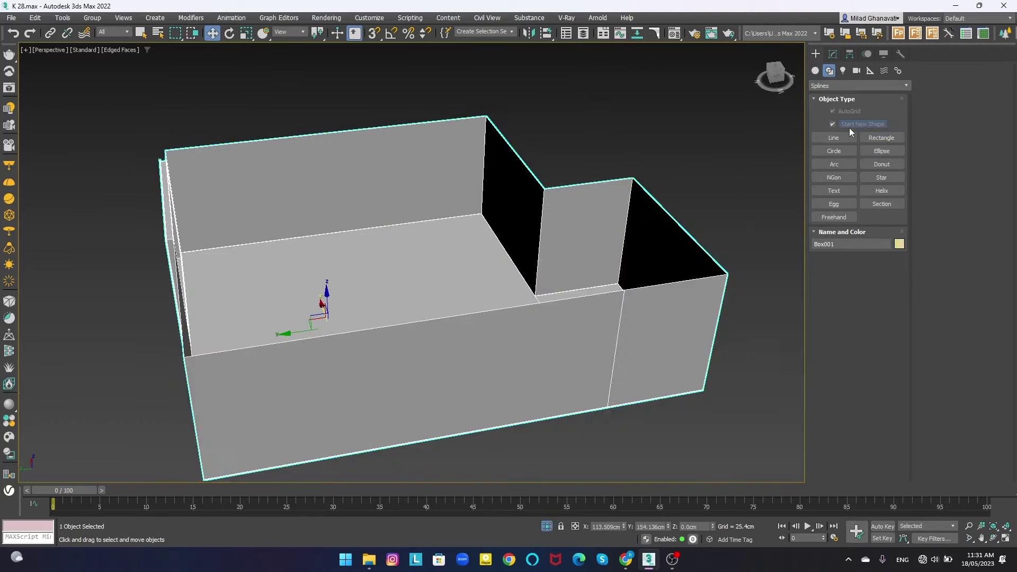
scroll(483, 213, "up", 3)
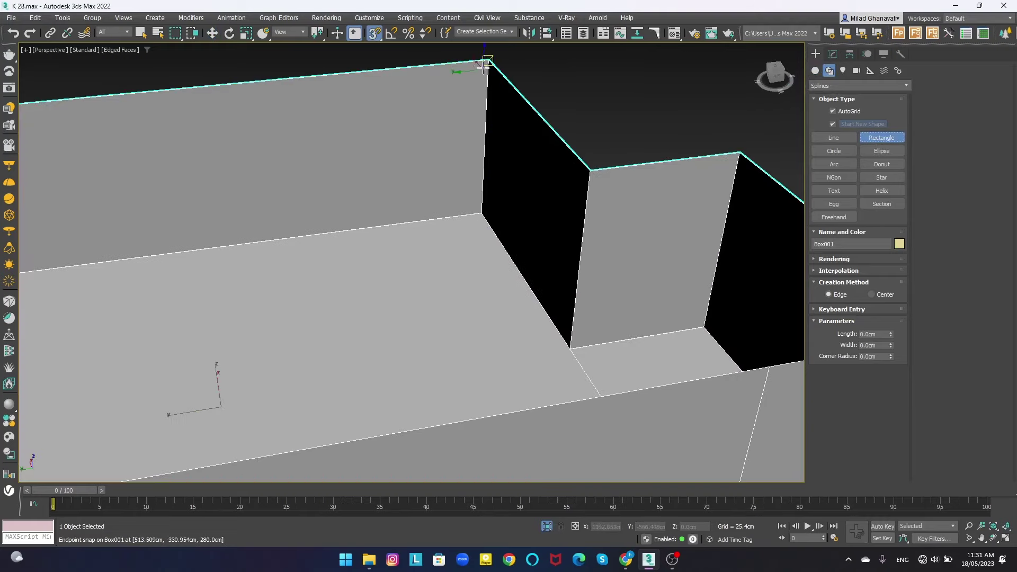
scroll(486, 62, "up", 2)
scroll(427, 415, "down", 2)
scroll(465, 281, "up", 2)
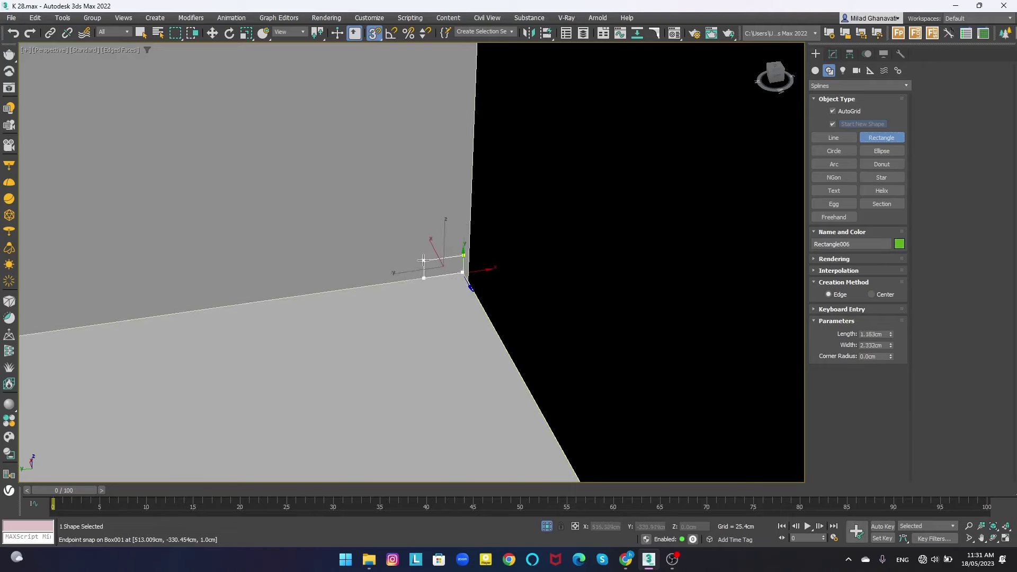
scroll(421, 254, "down", 2)
scroll(318, 249, "down", 3)
scroll(153, 220, "up", 5)
- Draw the Rectangle006 spline spanning the back wall's corners
left_click_drag(424, 260, 109, 159)
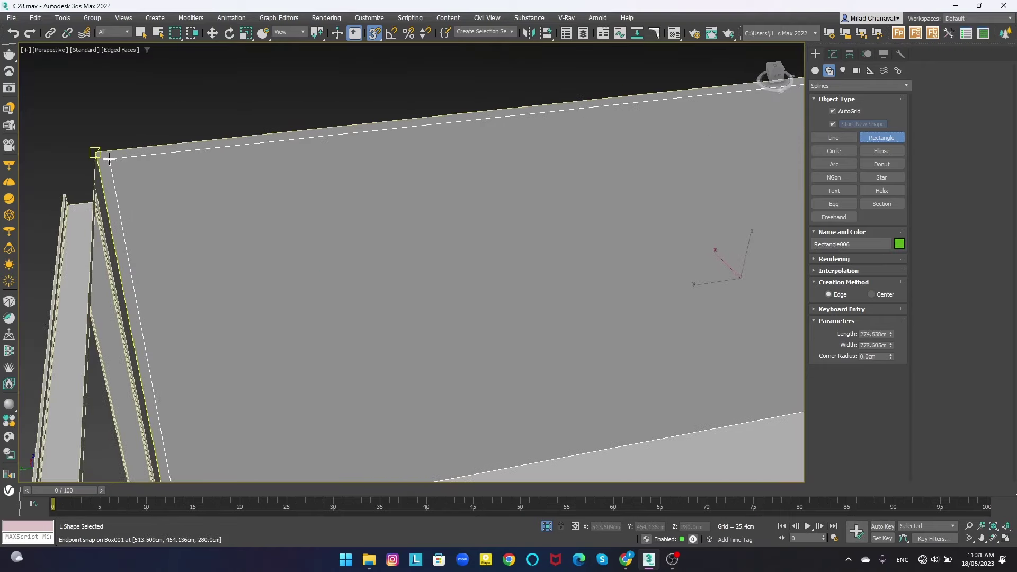
key("w")
scroll(336, 213, "down", 3)
scroll(424, 233, "down", 2)
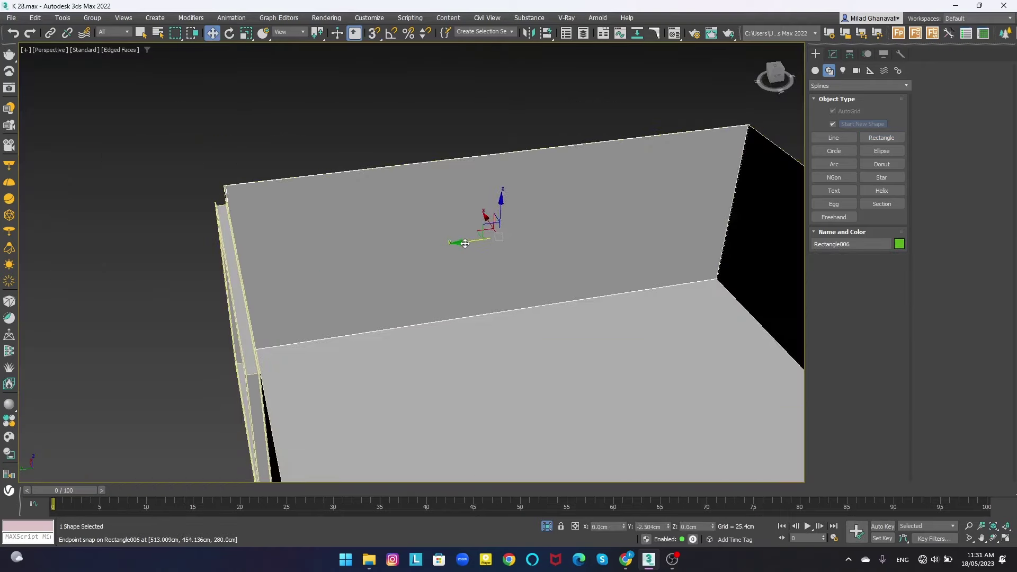
scroll(274, 186, "up", 3)
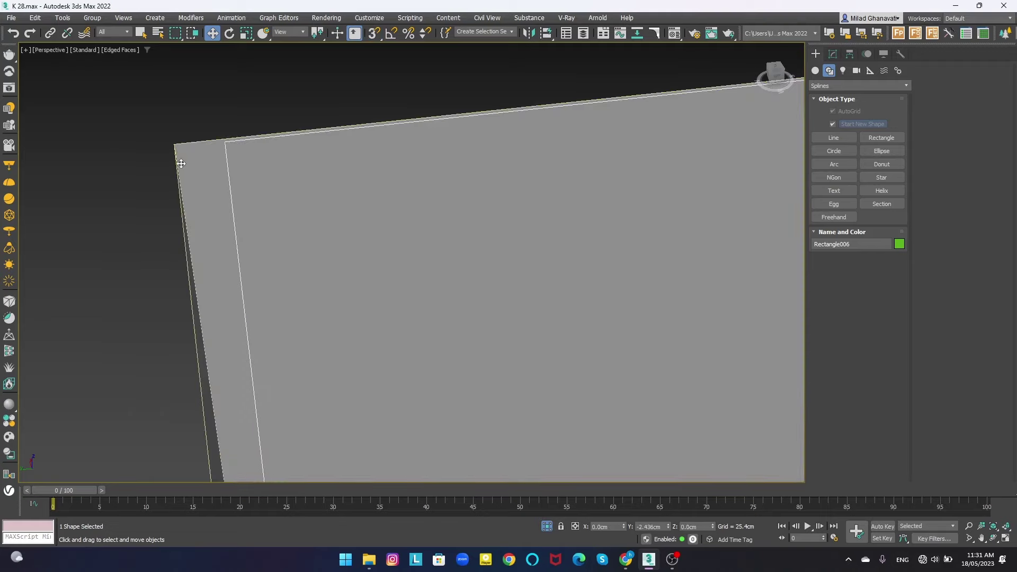
scroll(318, 206, "down", 2)
scroll(455, 256, "up", 3)
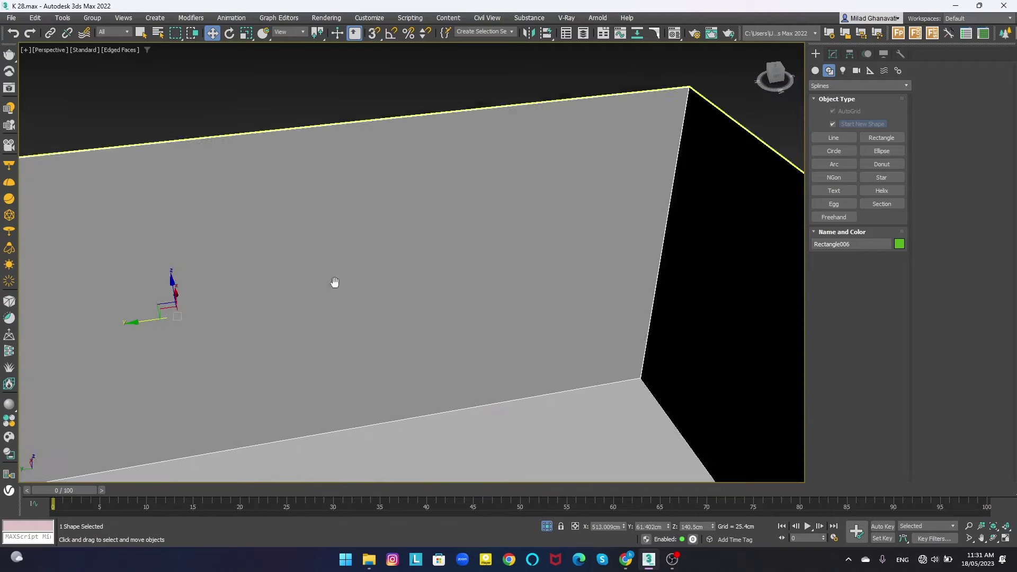
scroll(647, 125, "down", 2)
scroll(621, 210, "up", 1)
middle_click_drag(620, 210, 408, 220)
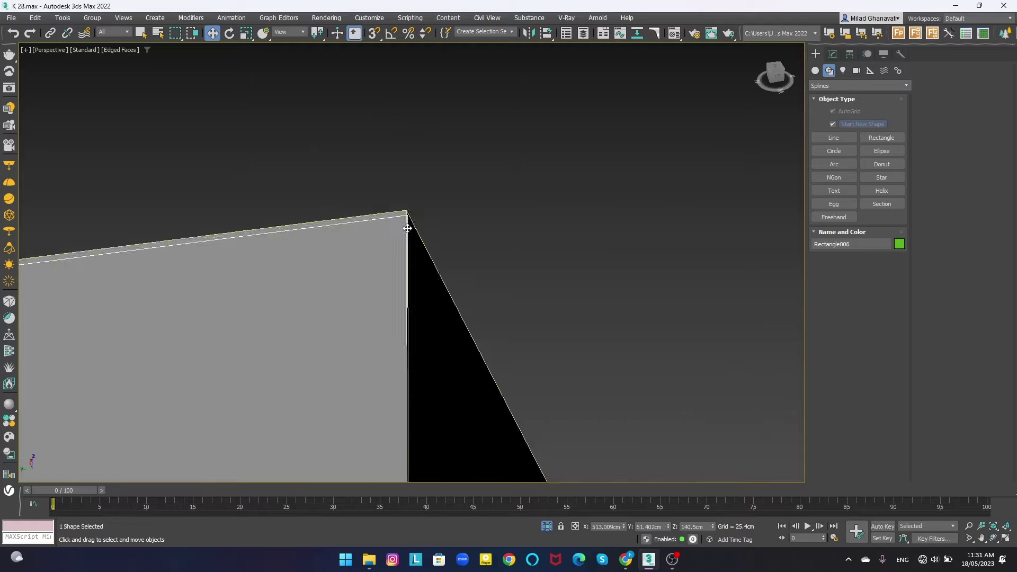
- Check the rectangle's fit in Top, Front and Left views, then return to perspective
key("t")
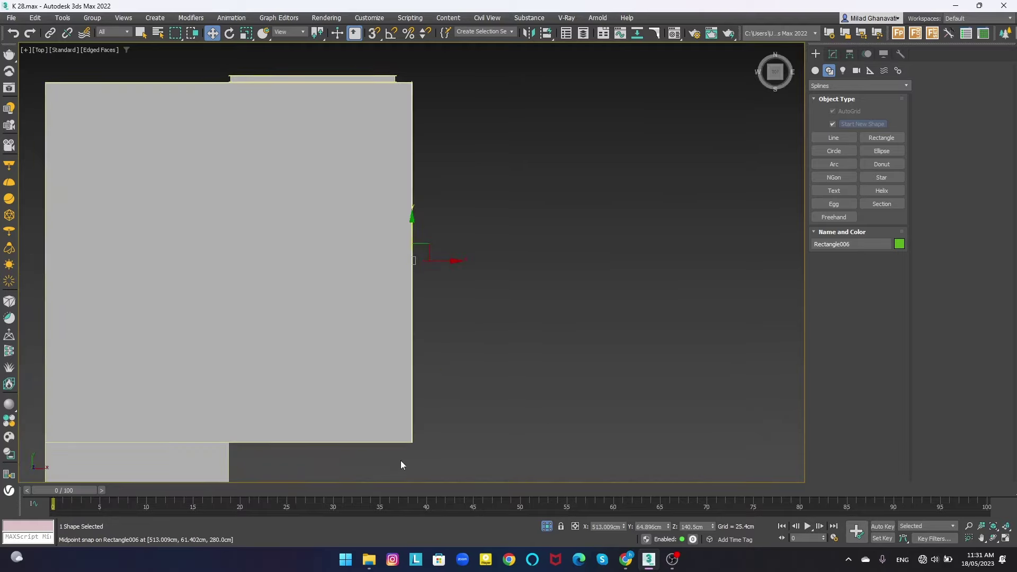
scroll(403, 424, "up", 3)
middle_click_drag(403, 395, 480, 330)
key("F3")
scroll(487, 331, "up", 1)
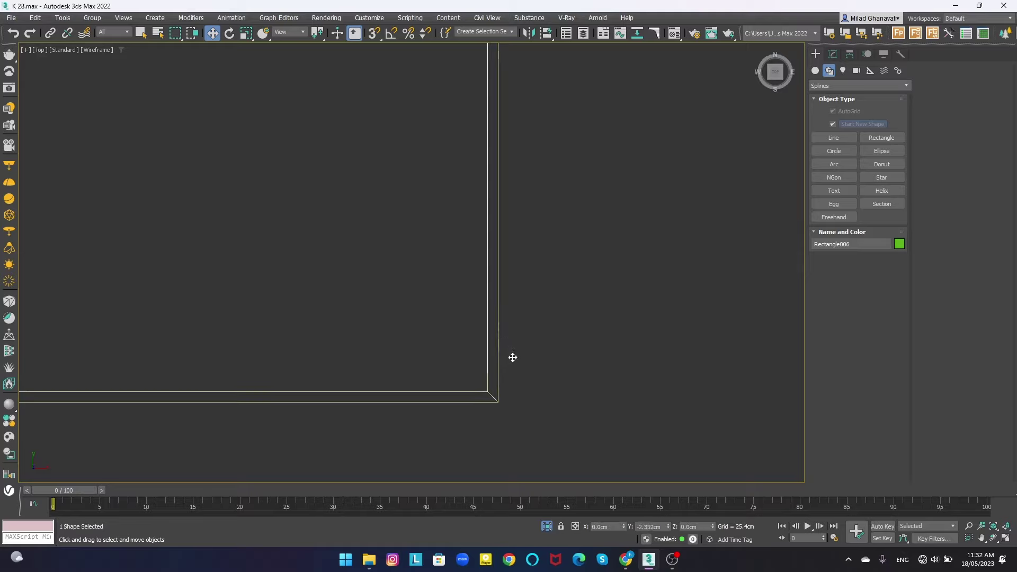
scroll(546, 358, "down", 3)
key("f")
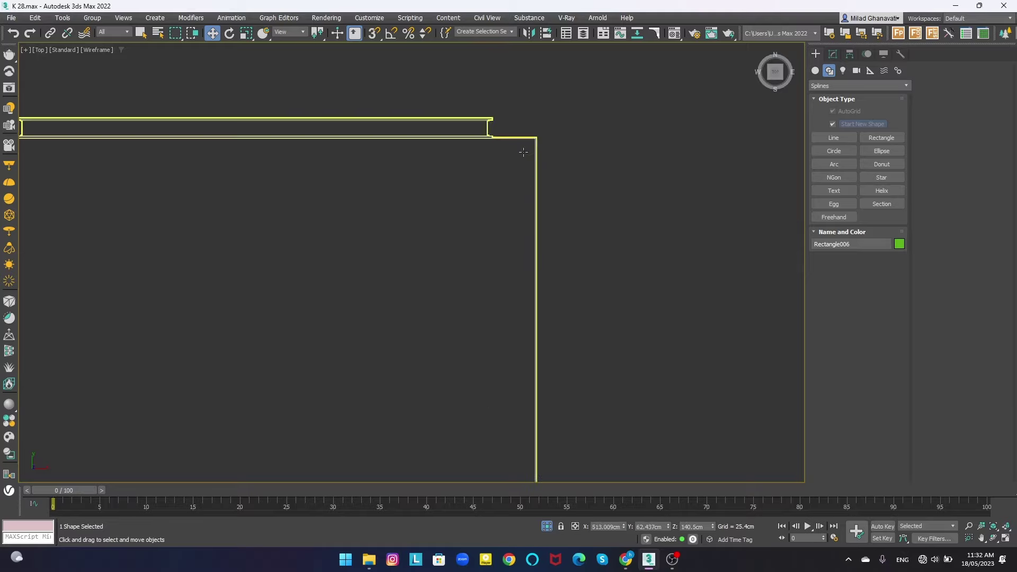
key("l")
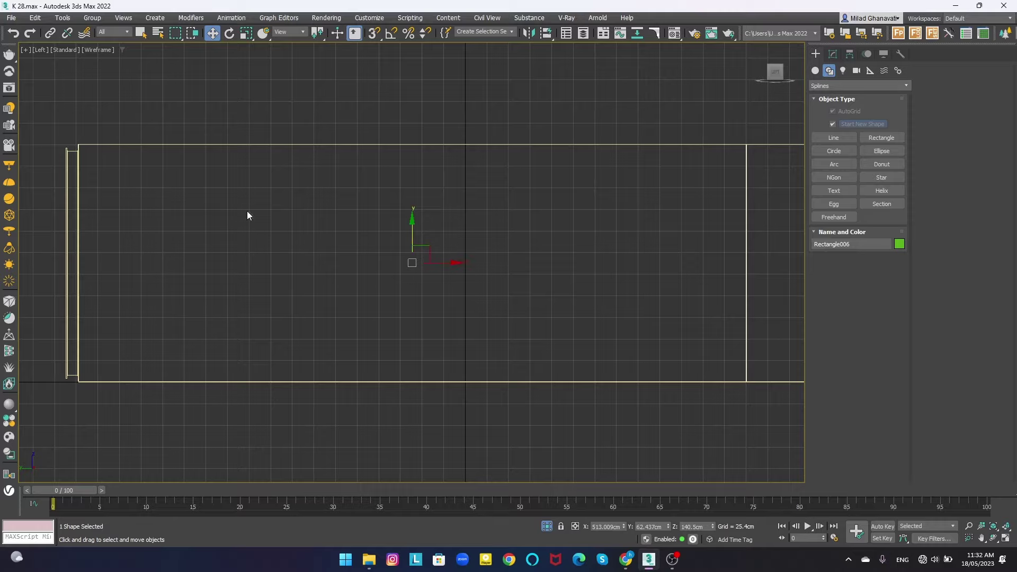
scroll(78, 148, "up", 3)
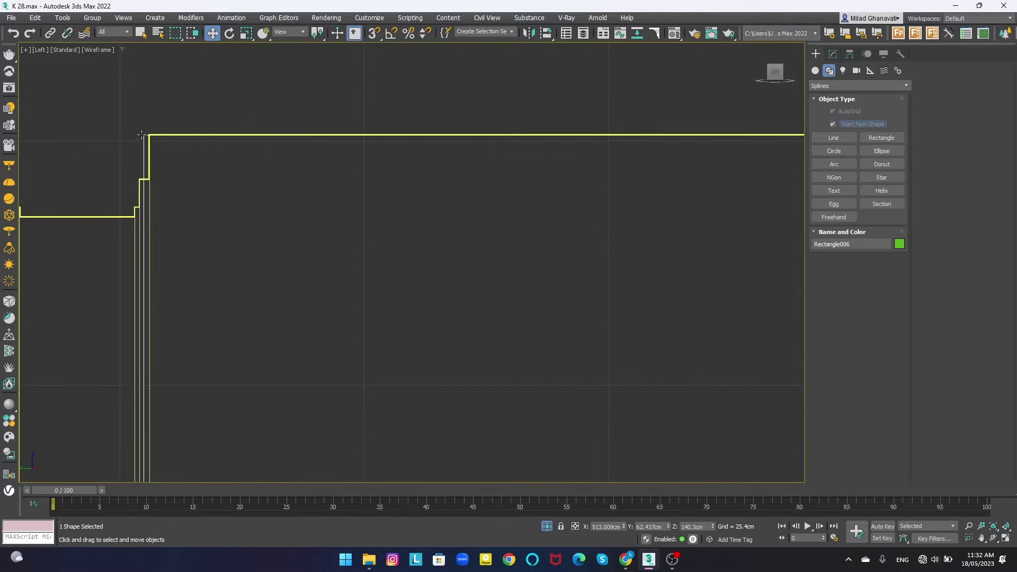
key("shift+z")
key("shift+z")
key("shift+z")
key("shift+z")
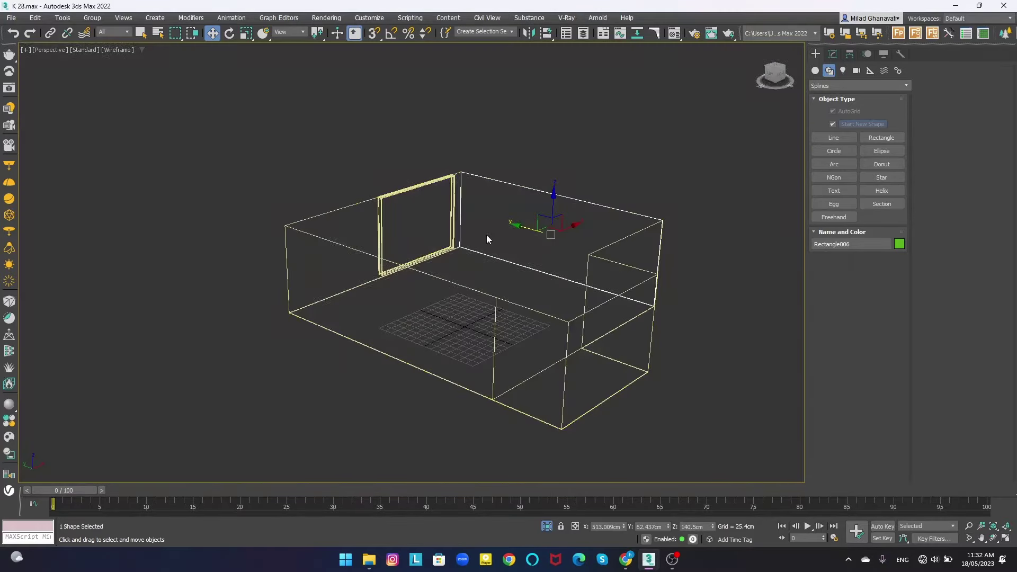
key("shift+z")
- Paste the FloorGenerator modifier onto Rectangle006 and show edged faces
key("shift+z")
left_click(832, 54)
right_click(843, 94)
left_click(861, 101)
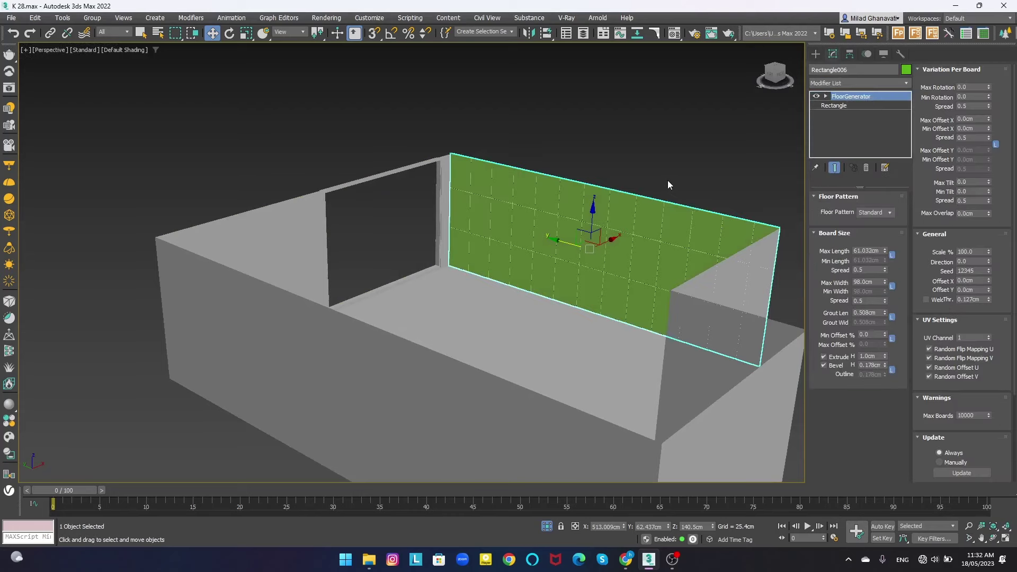
key("shift+z")
middle_click_drag(652, 210, 572, 215)
scroll(572, 215, "up", 5)
scroll(560, 277, "up", 5)
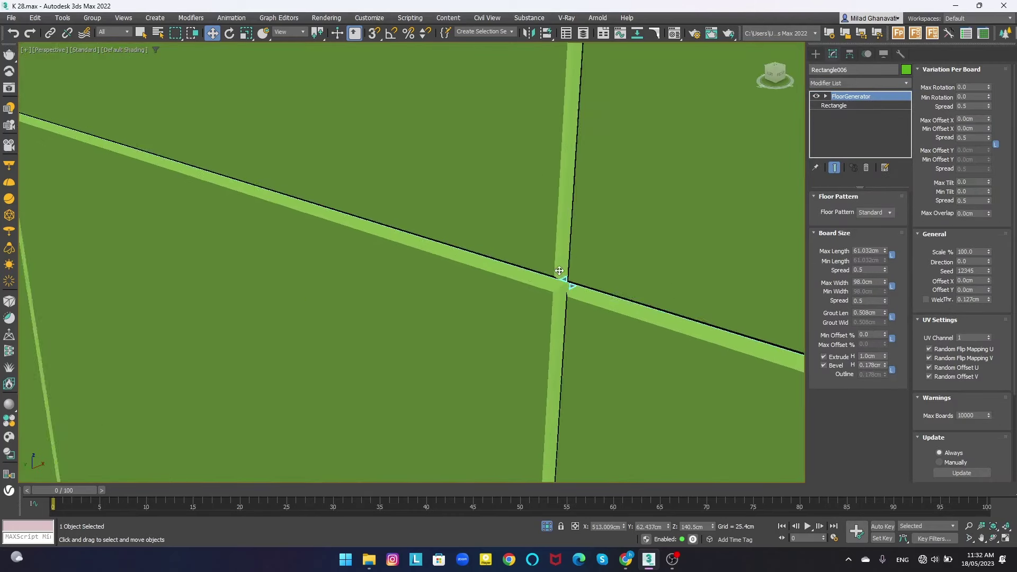
scroll(584, 282, "up", 3)
scroll(585, 282, "down", 4)
key("F4")
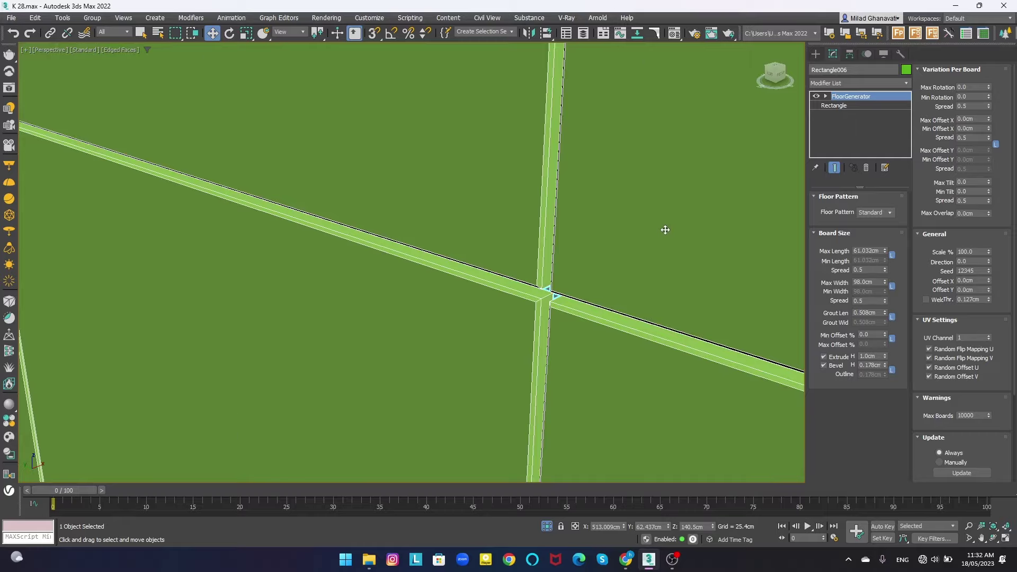
scroll(666, 229, "down", 6)
scroll(282, 250, "up", 2)
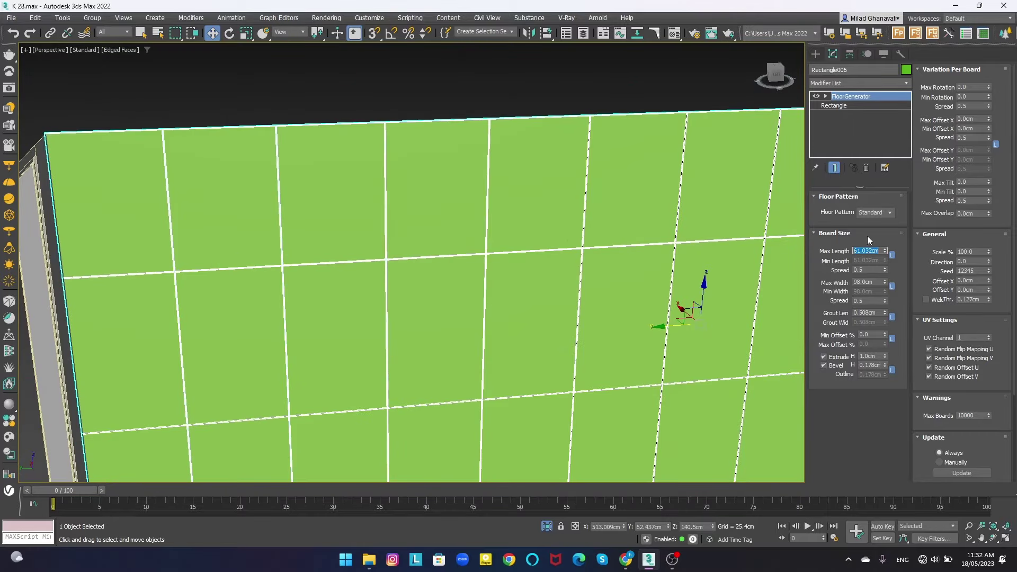
- Set the FloorGenerator Max Length and Max Width to 80 cm
type("800")
key("Return")
type("0")
key("Return")
double_click(868, 251)
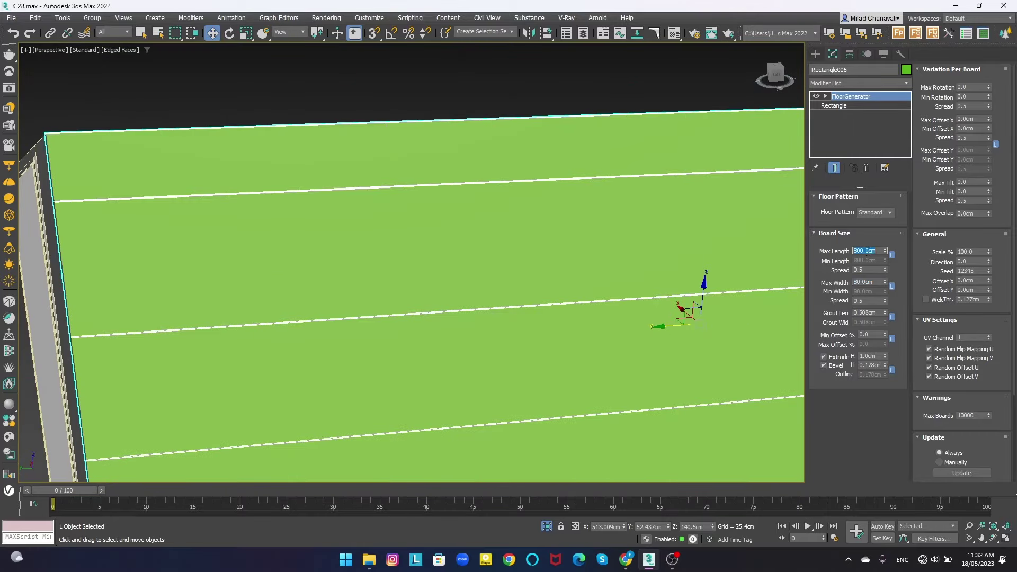
type("80")
key("Return")
middle_click_drag(529, 265, 591, 190, "alt")
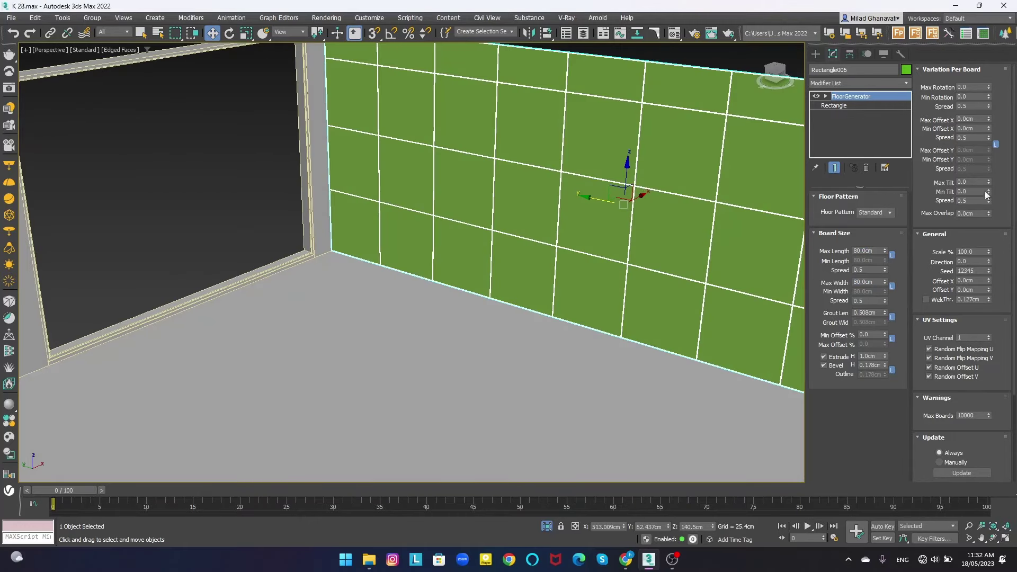
- Adjust Offset X and Y to slide the tile grid along the wall
left_click_drag(989, 285, 667, 486)
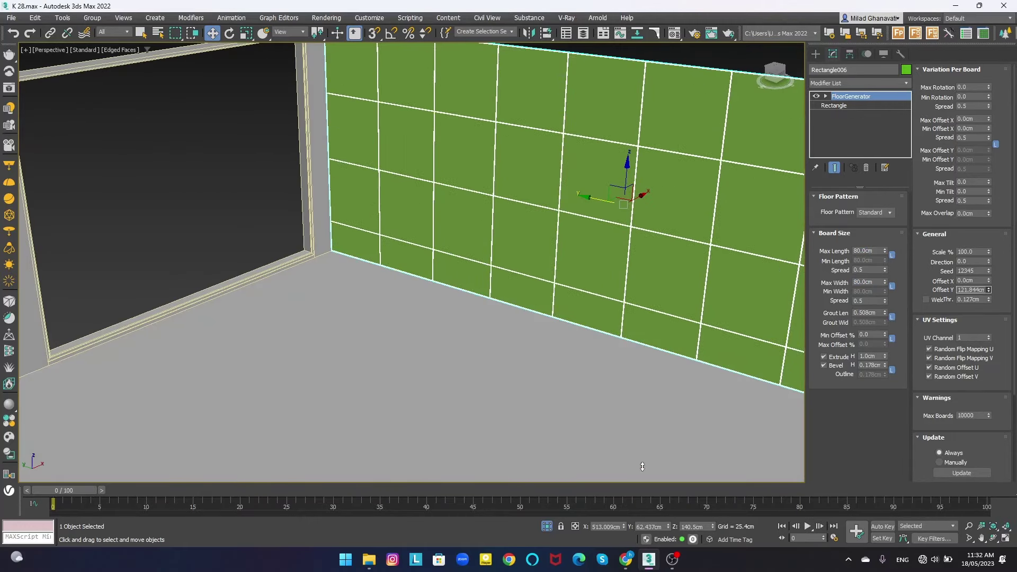
left_click_drag(667, 486, 644, 8)
middle_click_drag(360, 243, 347, 206, "alt")
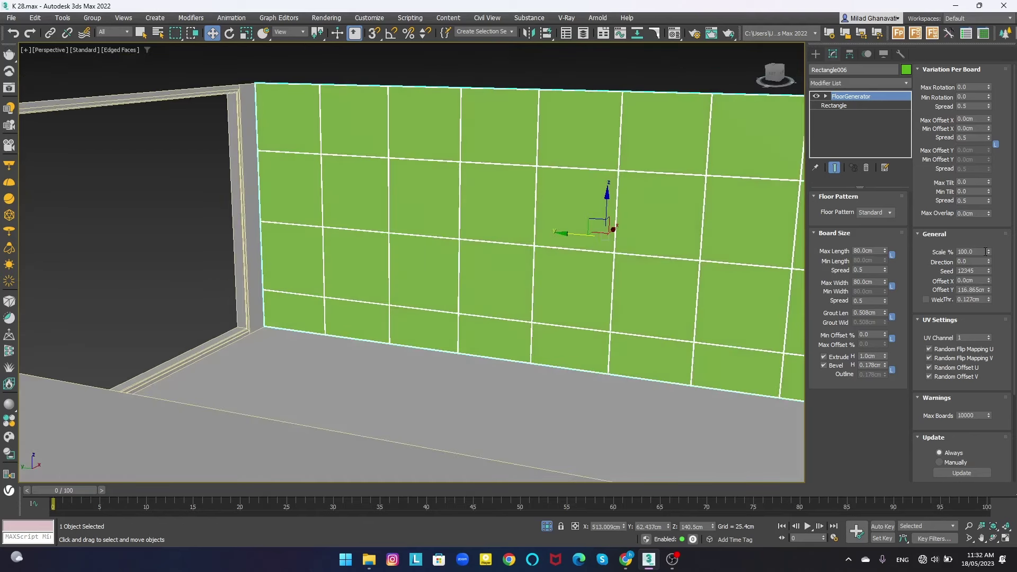
left_click_drag(990, 284, 990, 223)
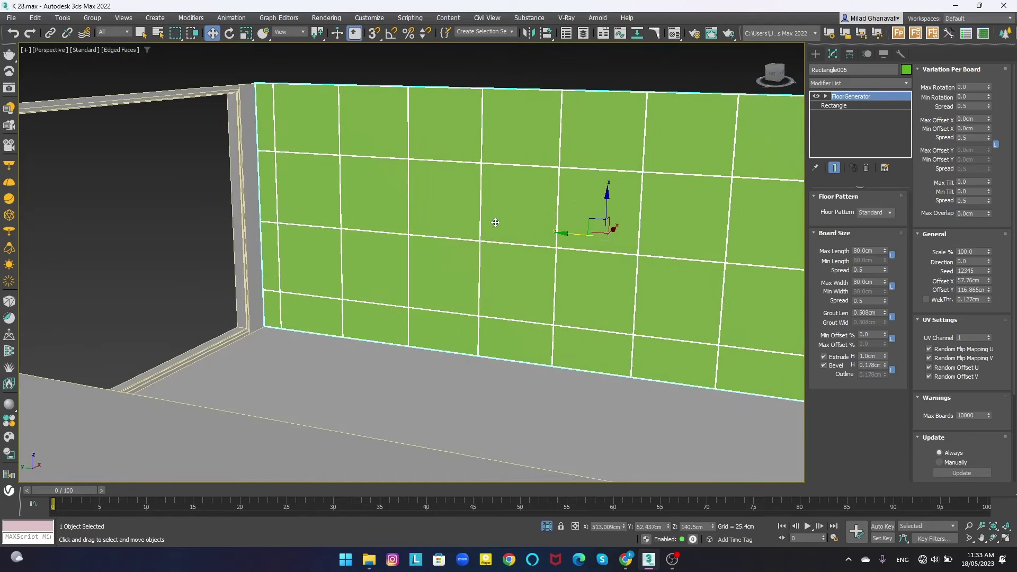
middle_click_drag(323, 159, 404, 183)
scroll(404, 183, "up", 5)
scroll(454, 209, "up", 3)
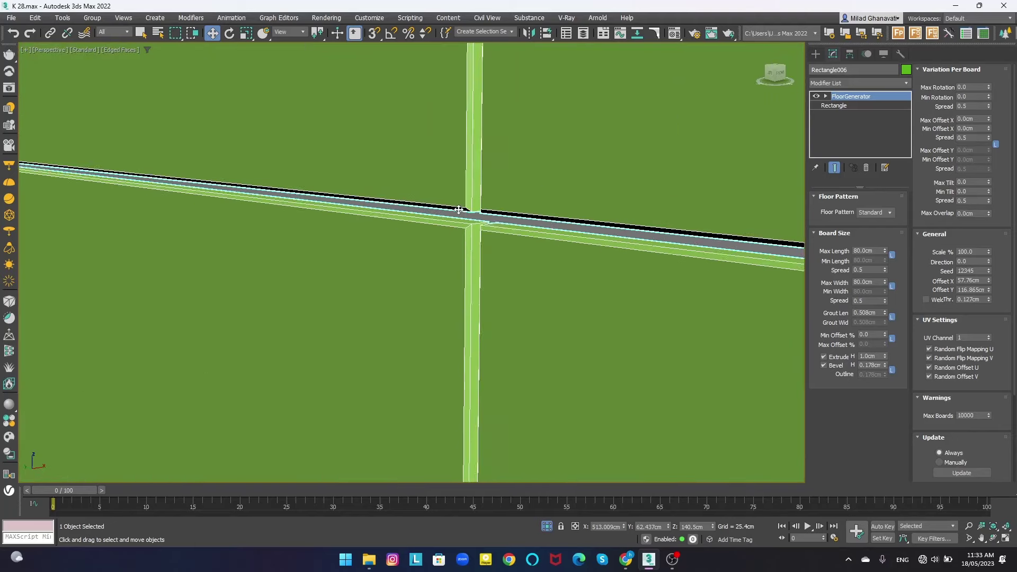
scroll(458, 210, "down", 8)
scroll(459, 210, "down", 5)
- Apply the grey slot 3 material to the tiled wall
key("m")
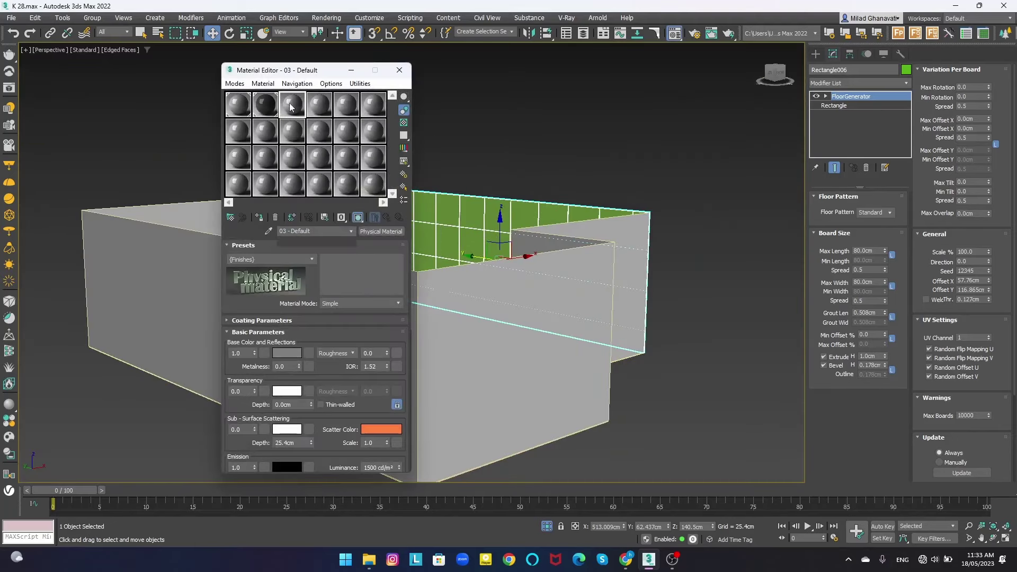
left_click_drag(290, 108, 460, 228)
left_click(400, 69)
- Exit isolation and orbit to the L-shaped kitchen corner, then switch to VRayCam001
left_click(547, 526)
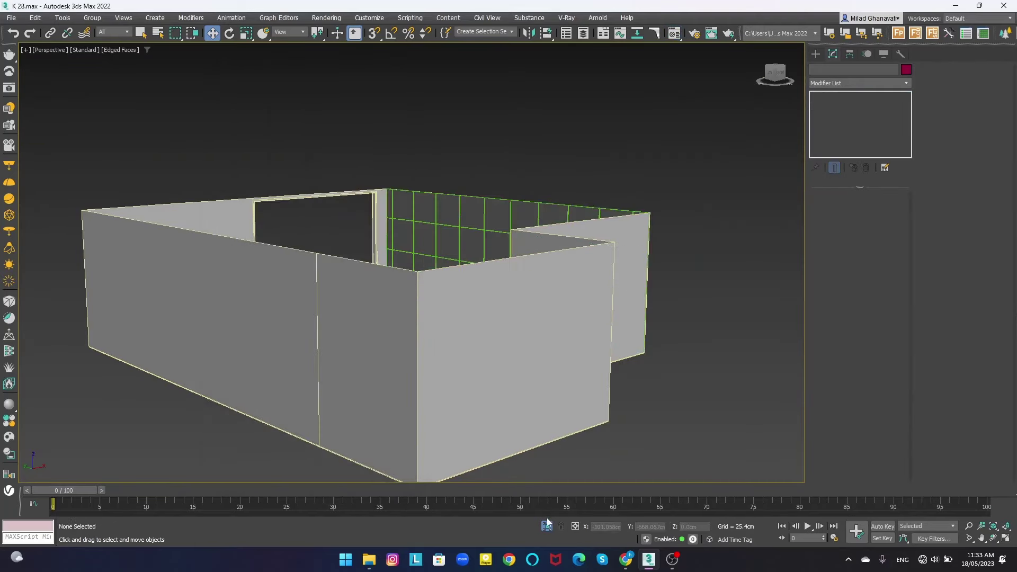
scroll(437, 307, "up", 2)
scroll(402, 290, "up", 3)
scroll(402, 290, "up", 2)
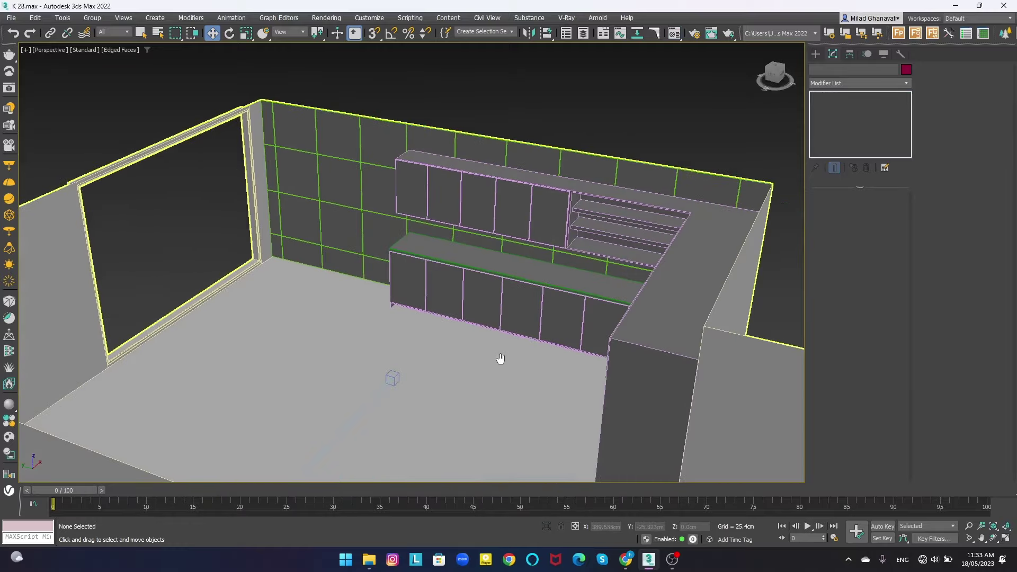
mouse_move(499, 357)
middle_mouse_down("alt")
mouse_move(461, 318)
mouse_move(360, 348)
mouse_move(589, 295)
mouse_move(440, 289)
middle_mouse_up("alt")
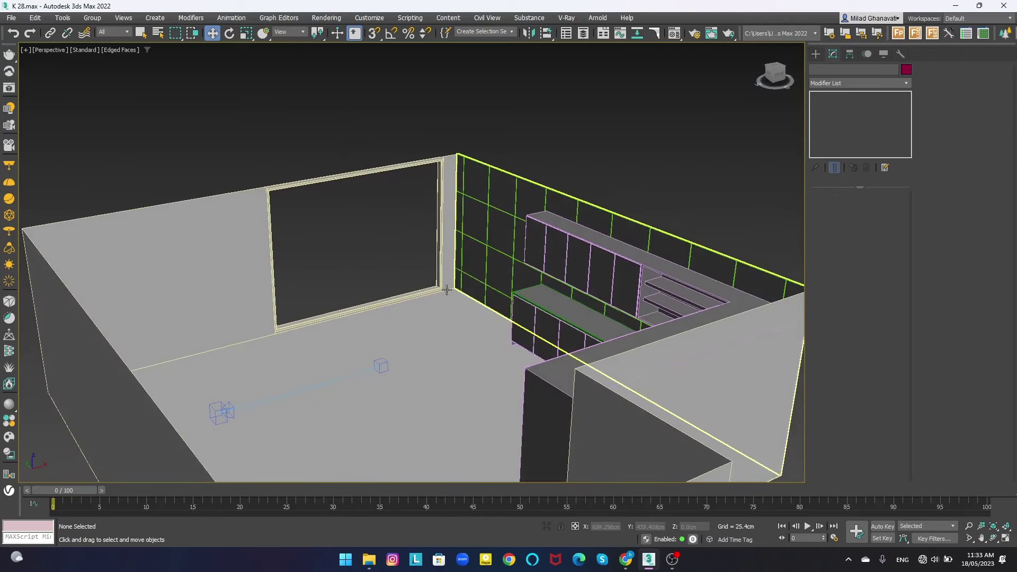
scroll(441, 288, "up", 3)
key("c")
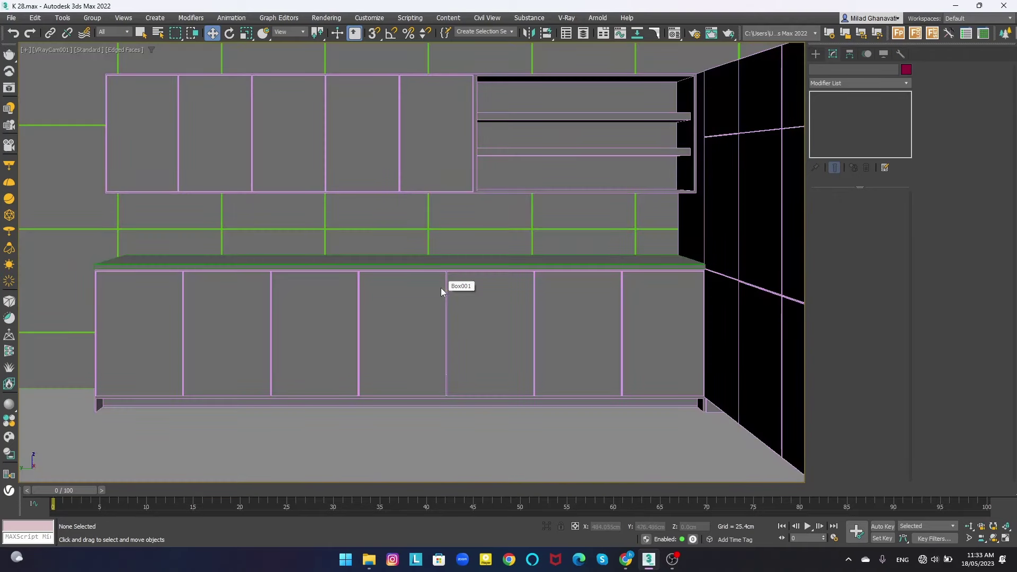
- Select a cabinet in the Front view and bring up its context menu
key("f")
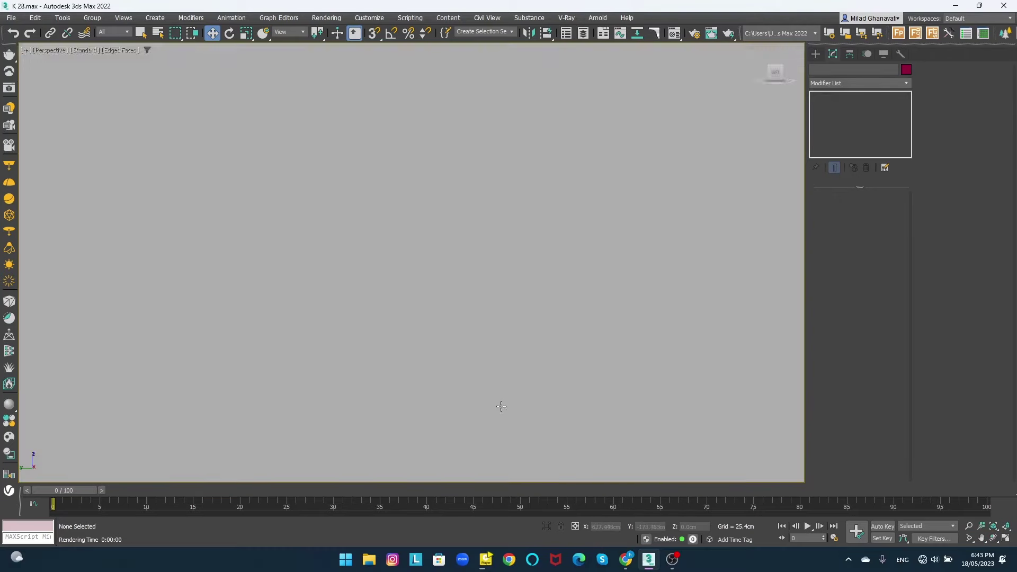
left_click(496, 393)
right_click(496, 393)
left_click(530, 350)
scroll(615, 284, "down", 2)
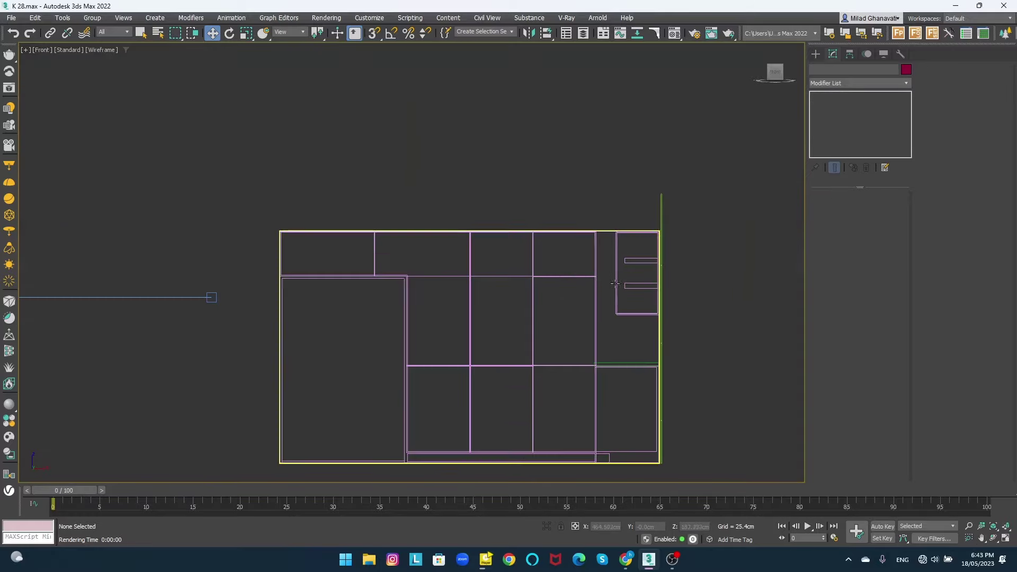
key("p")
mouse_move(473, 284)
middle_mouse_down("alt")
mouse_move(495, 316)
mouse_move(384, 288)
mouse_move(530, 265)
middle_mouse_up("alt")
- Convert Box002 to Editable Poly in the Left view and enter Vertex mode
left_click(636, 236)
scroll(642, 267, "down", 3)
key("l")
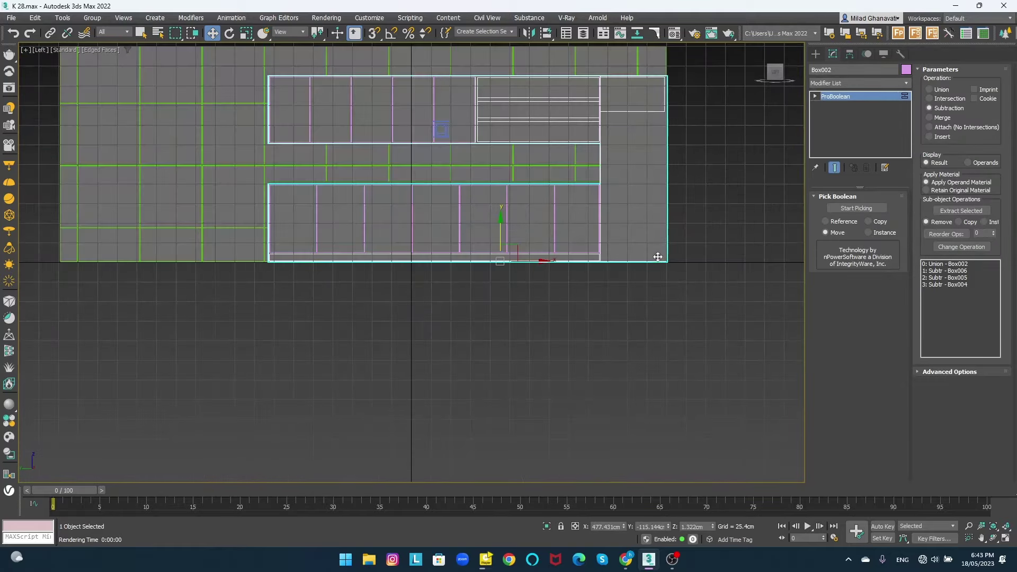
scroll(643, 267, "down", 2)
scroll(769, 169, "down", 2)
right_click(551, 195)
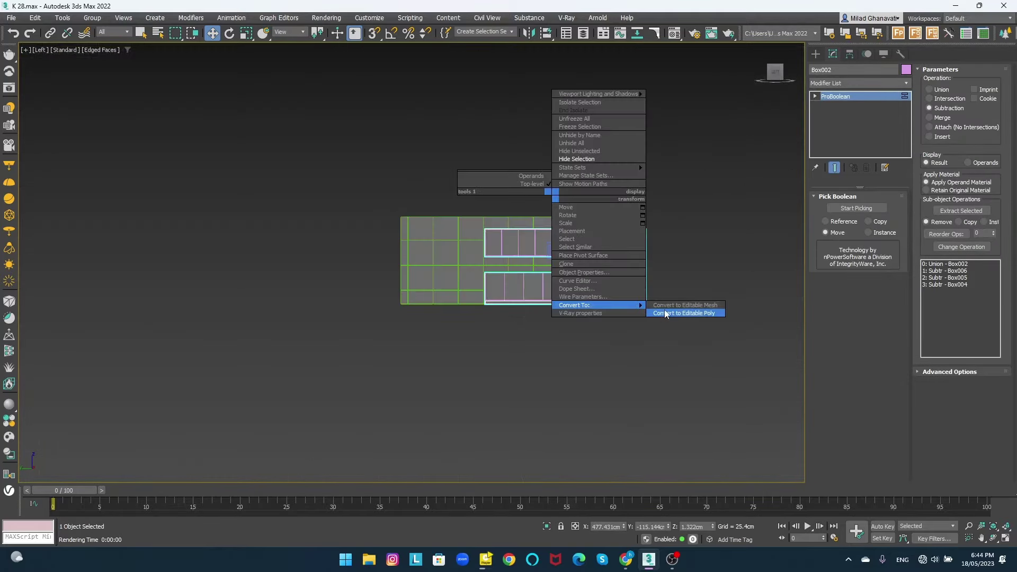
left_click(666, 313)
key("1")
scroll(681, 222, "up", 2)
scroll(716, 215, "up", 2)
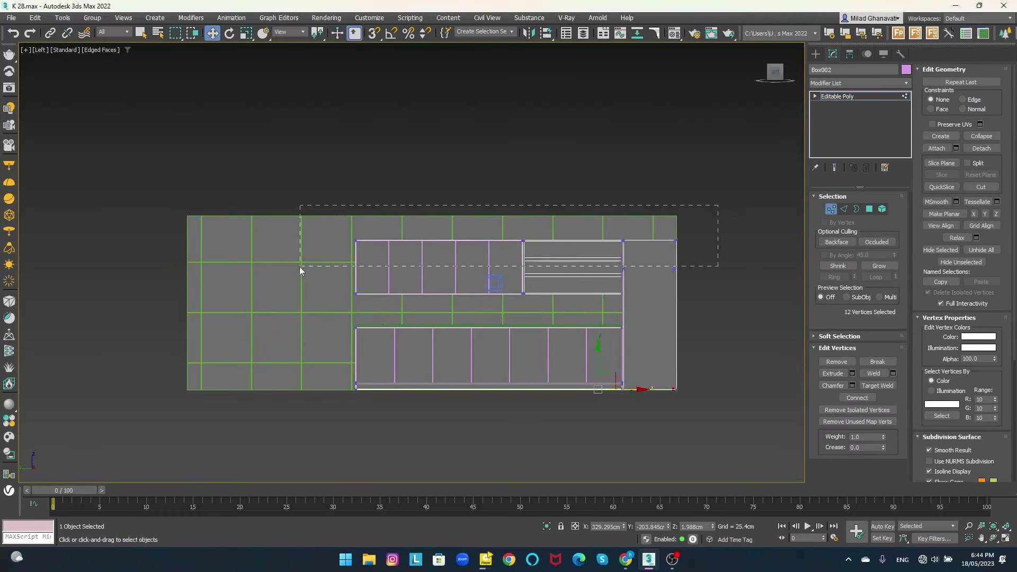
- Raise the upper cabinet's top vertices to the top of the tiled wall
left_click_drag(300, 266, 298, 265)
scroll(396, 242, "up", 2)
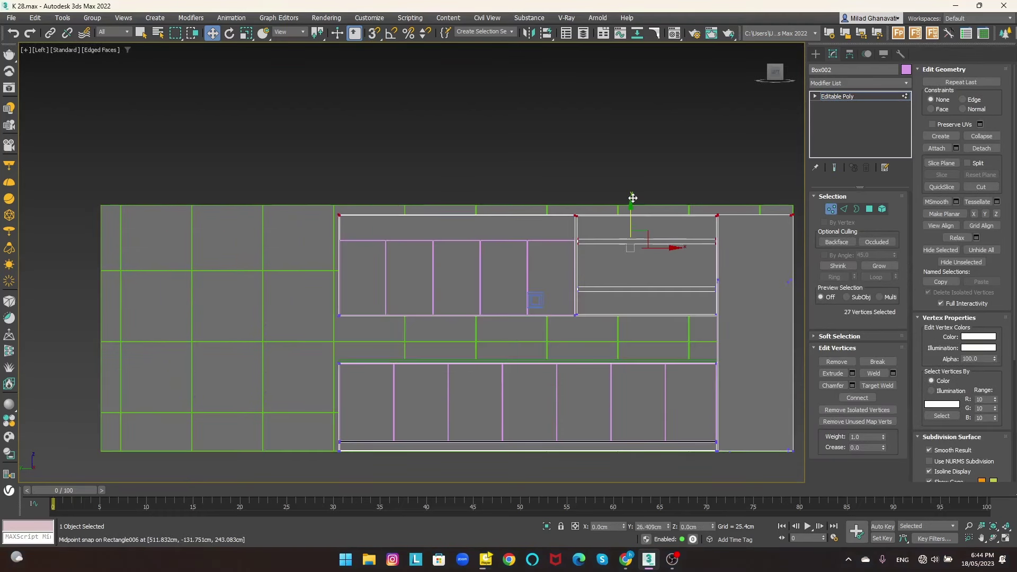
scroll(613, 233, "up", 2)
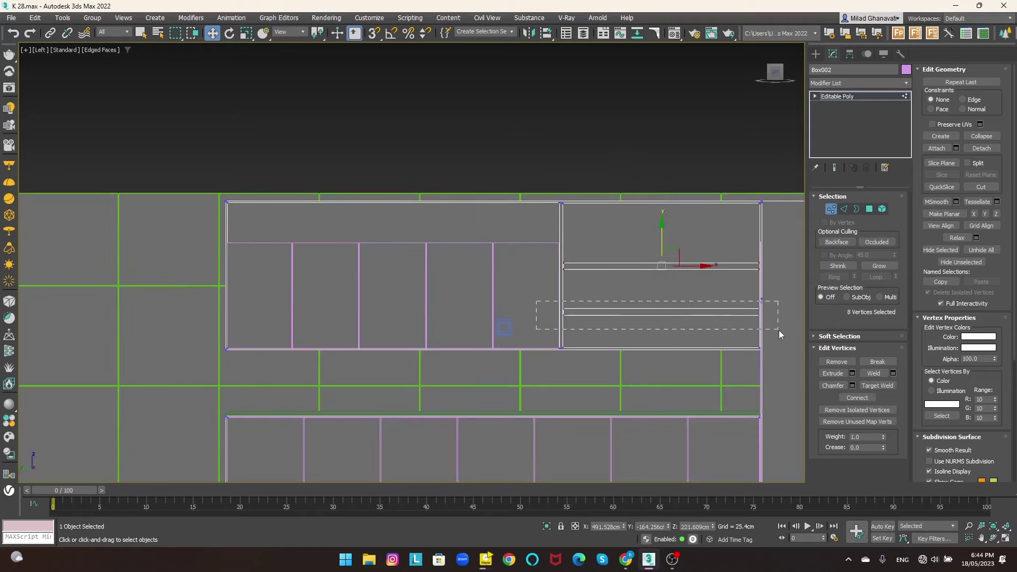
mouse_move(675, 297)
middle_mouse_down("alt")
mouse_move(693, 306)
mouse_move(586, 320)
middle_mouse_up("alt")
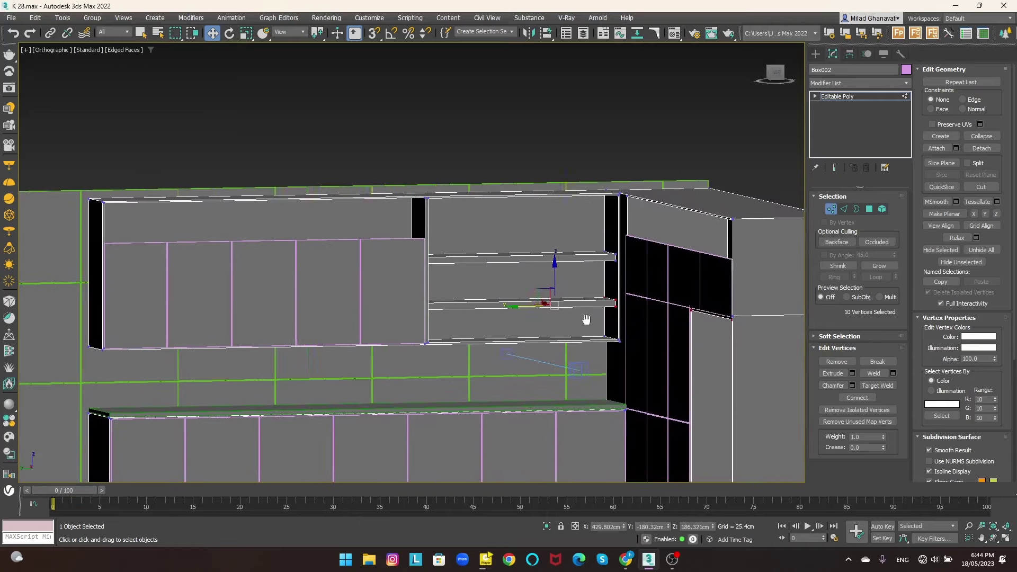
key("shift+z")
key("shift+z")
left_click(571, 312)
scroll(571, 311, "up", 3)
scroll(615, 288, "up", 2)
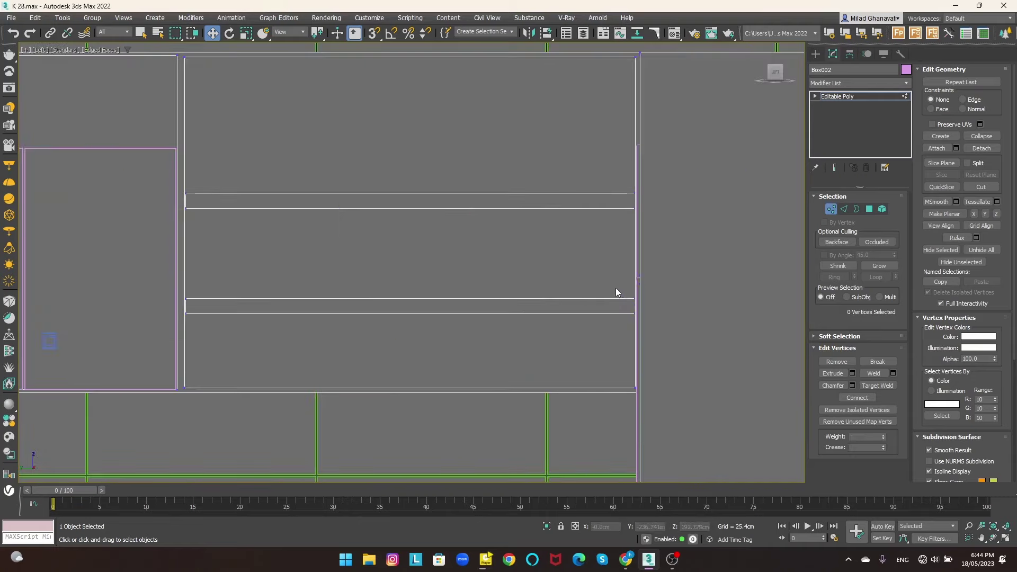
- Move a shelf board's vertices to a new height, then leave vertex editing
middle_click_drag(615, 287, 617, 297, "alt")
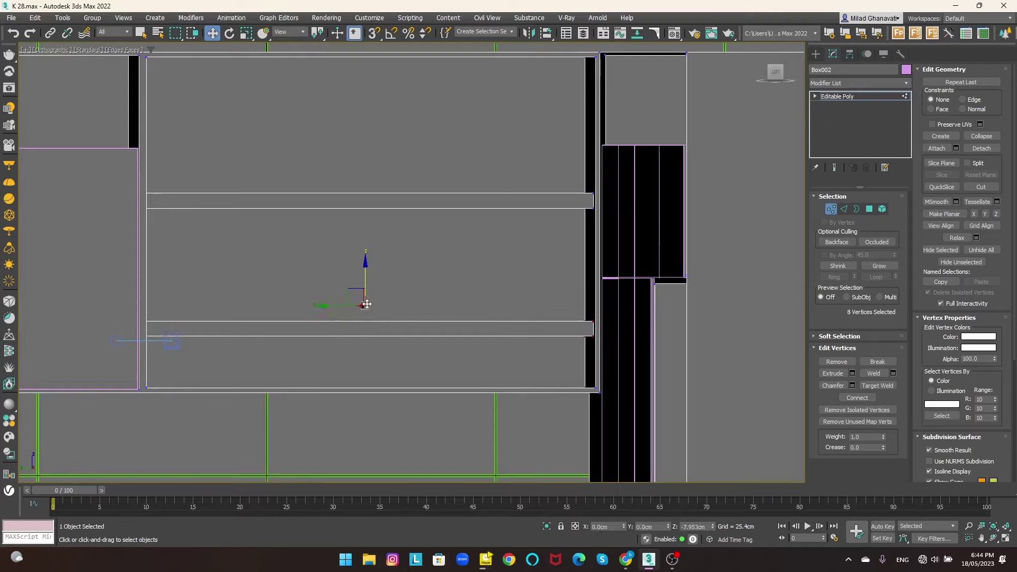
middle_click_drag(367, 304, 408, 314, "alt")
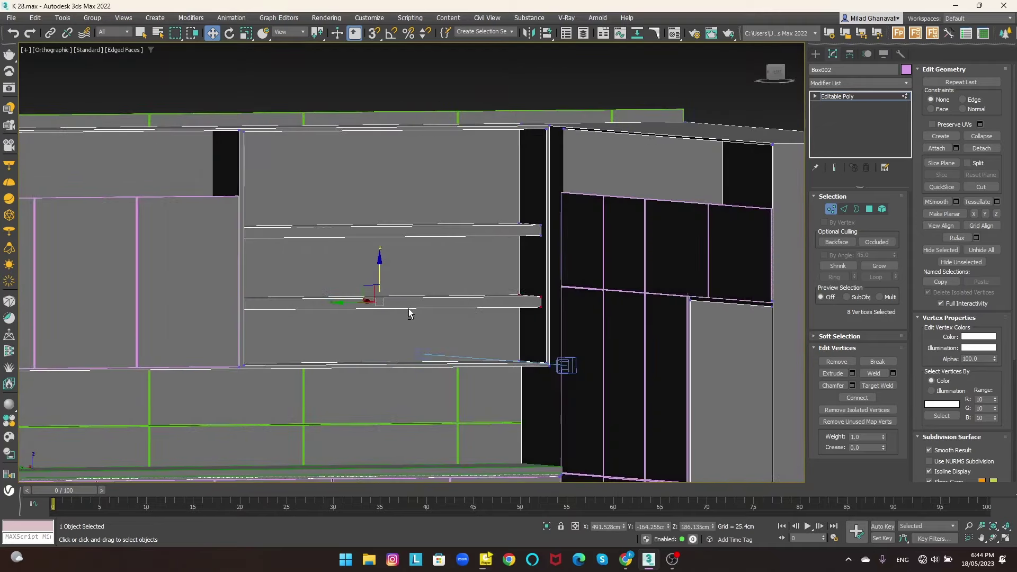
key("p")
scroll(697, 231, "up", 3)
scroll(698, 231, "up", 2)
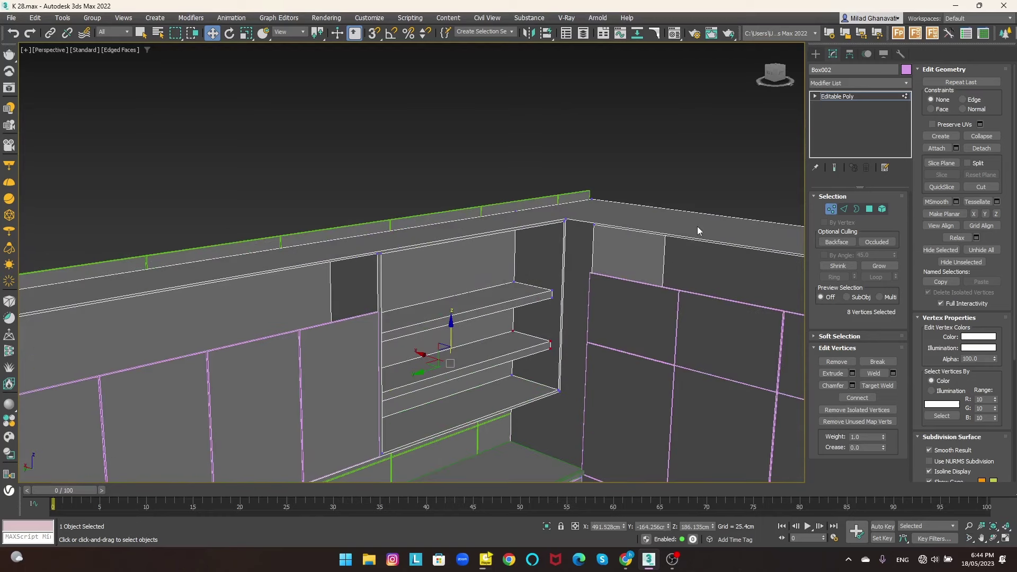
left_click(833, 212)
scroll(477, 265, "down", 2)
- Select the upper panel Rectangle001 on the right wall and choose its Rectangle stack level
scroll(477, 265, "down", 2)
left_click(371, 344)
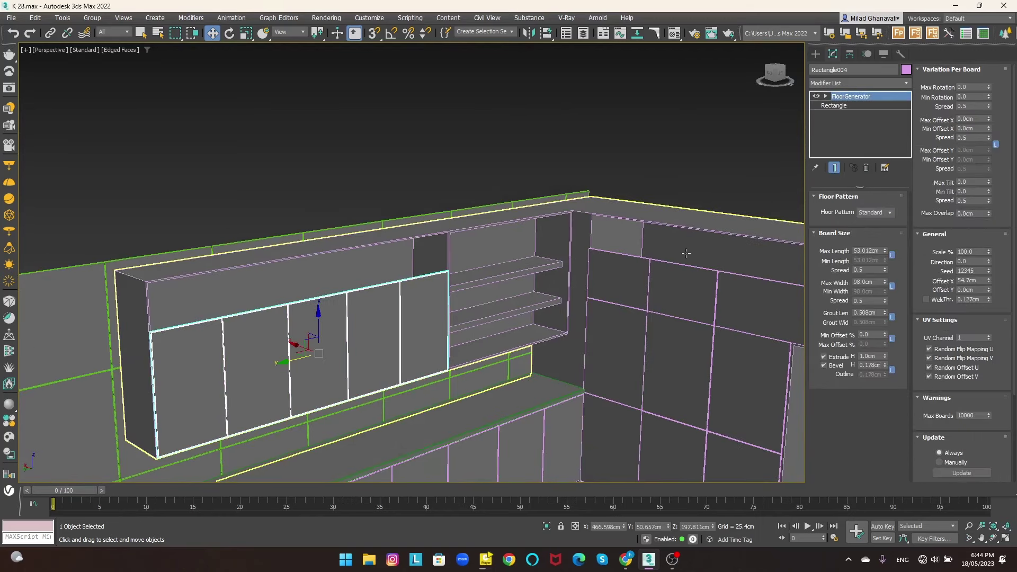
middle_click_drag(685, 254, 494, 285)
left_click(521, 319)
middle_click_drag(521, 319, 385, 329)
left_click(833, 105)
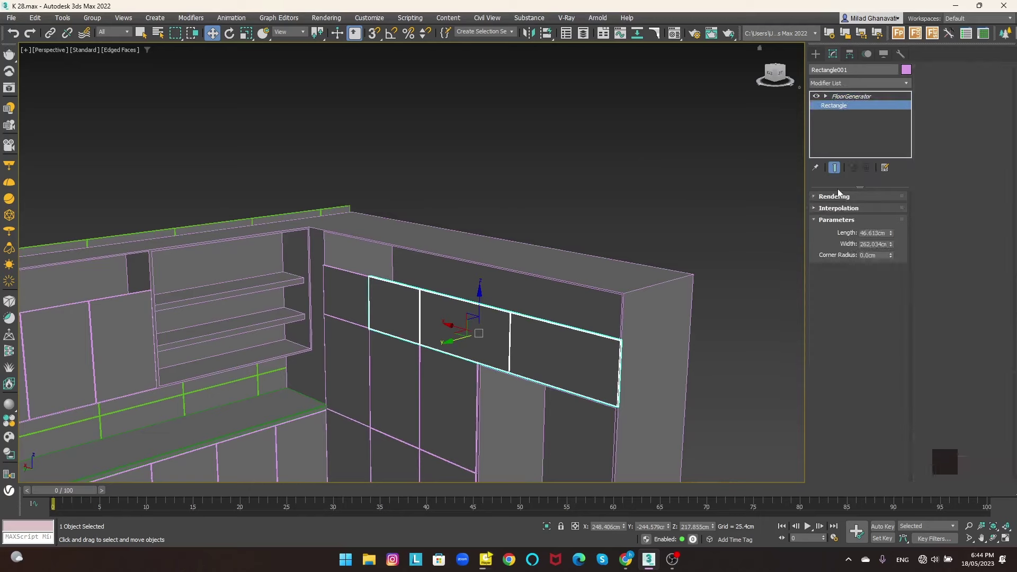
right_click(532, 299)
mouse_move(481, 408)
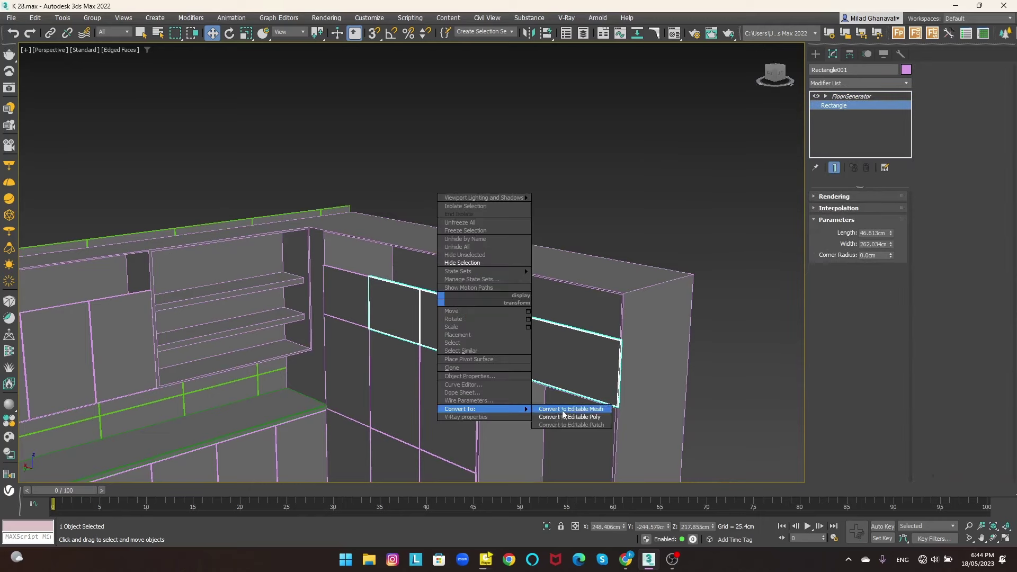
left_click(842, 106)
- Add an Edit Spline modifier and select two of its vertices in Vertex mode
right_click(535, 306)
mouse_move(491, 203)
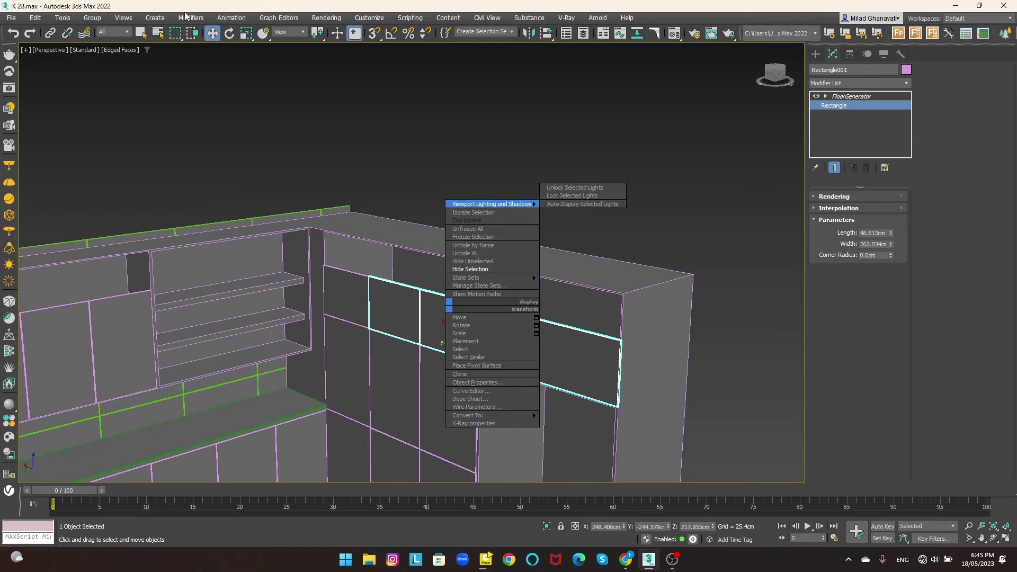
left_click(849, 83)
left_click(826, 130)
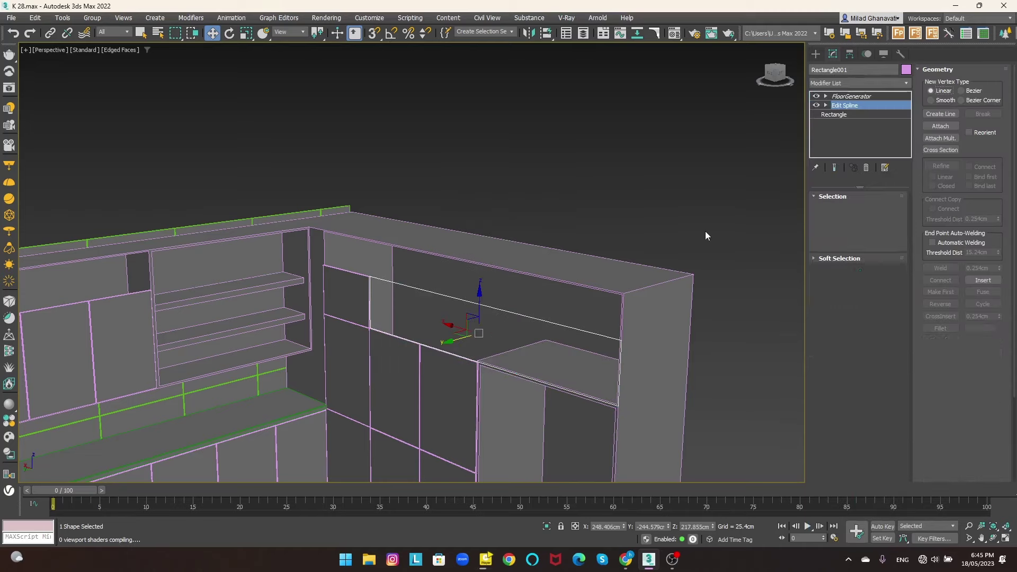
left_click(845, 211)
left_click_drag(726, 266, 557, 369)
left_click(370, 277, "ctrl")
scroll(403, 283, "up", 4)
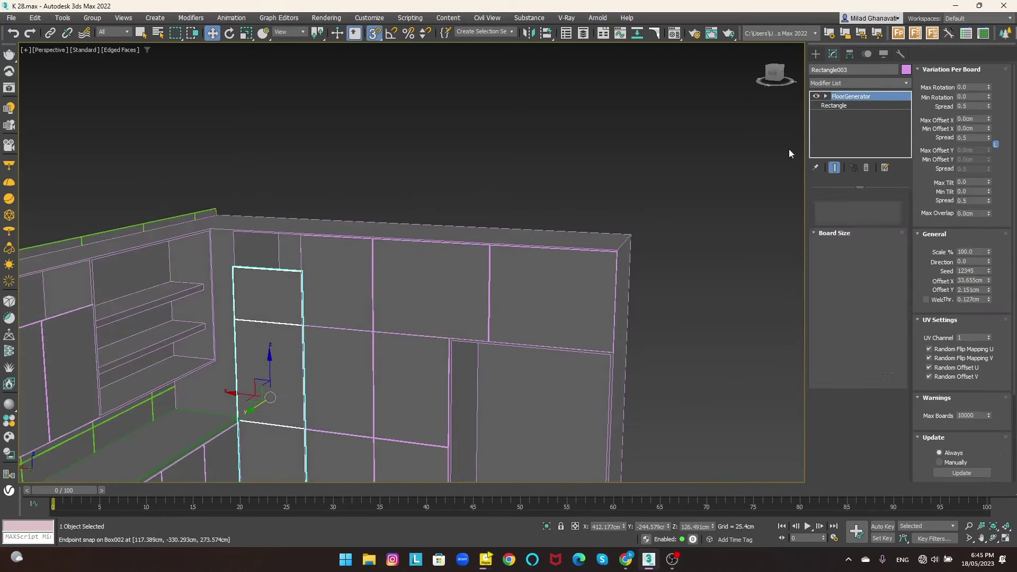
- Add an Edit Spline modifier to Rectangle003 and edit its vertices
left_click(834, 106)
right_click(297, 303)
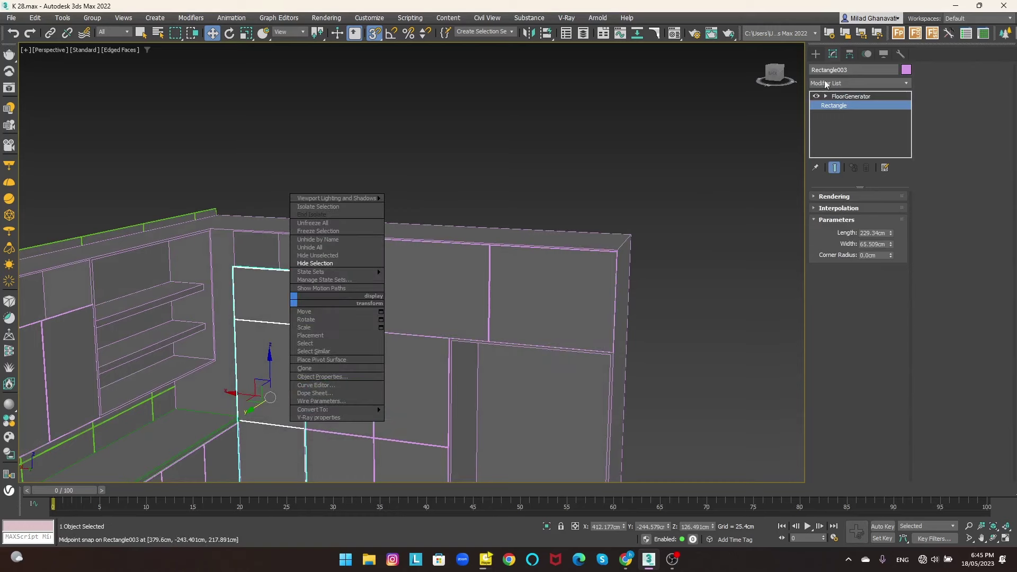
left_click(843, 82)
left_click(853, 100)
left_click(846, 212)
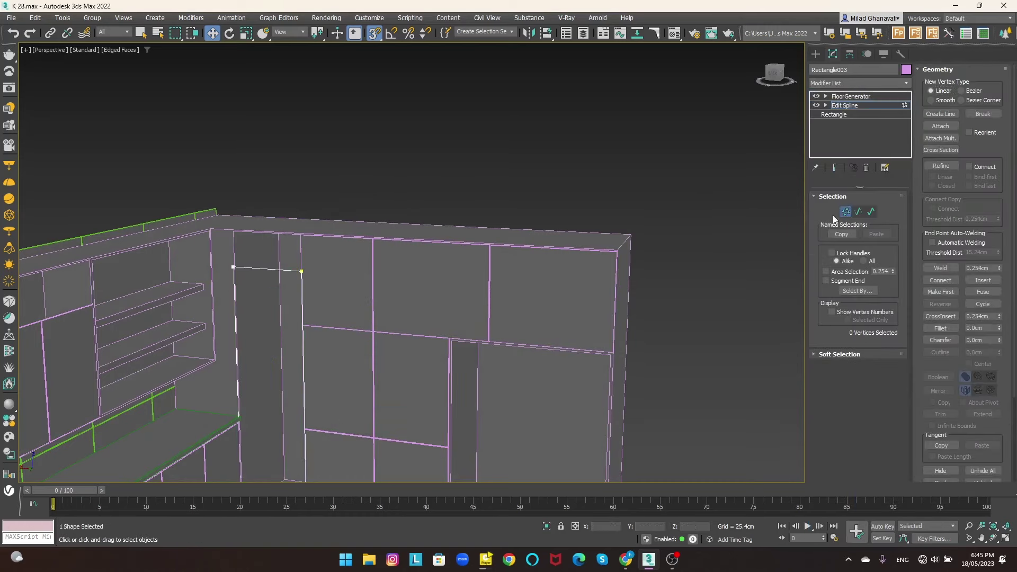
scroll(455, 201, "up", 2)
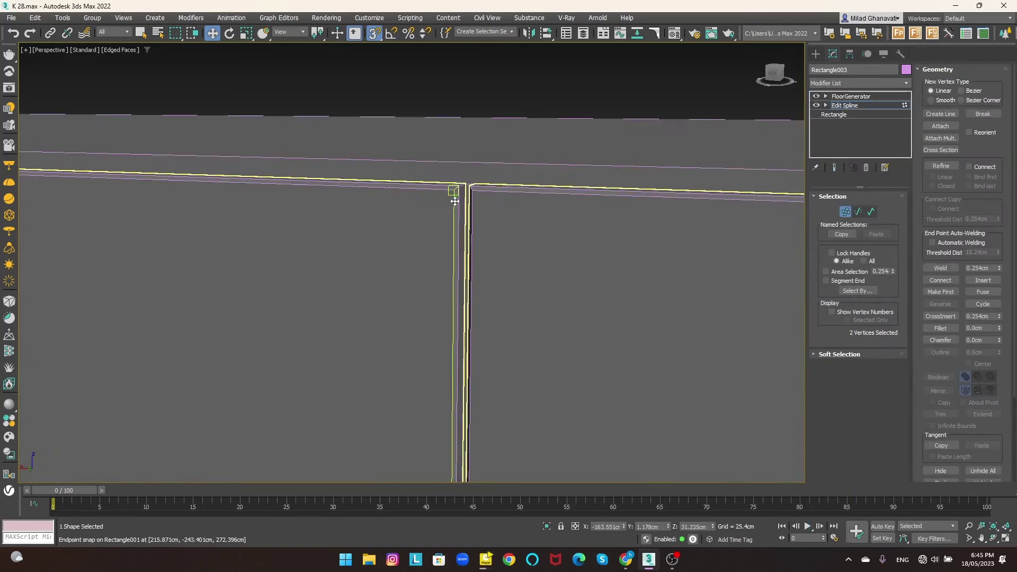
scroll(465, 184, "down", 5)
scroll(371, 212, "up", 3)
left_click(851, 96)
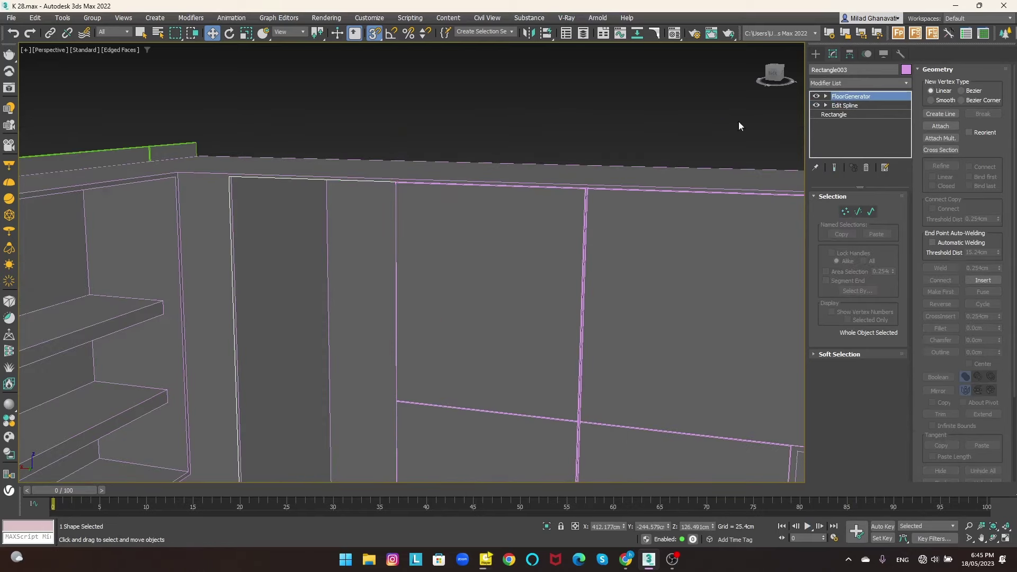
scroll(473, 106, "down", 5)
scroll(318, 169, "up", 4)
- Select Rectangle004 and add an Edit Spline modifier at Vertex level
left_click(318, 170)
scroll(339, 175, "up", 2)
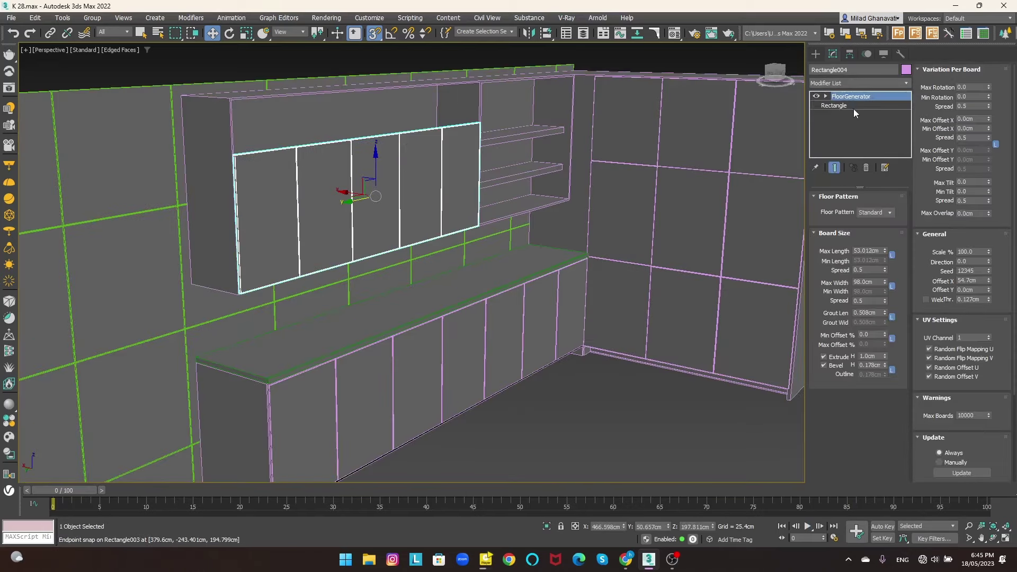
left_click(834, 106)
right_click(530, 162)
left_click(858, 83)
left_click(851, 138)
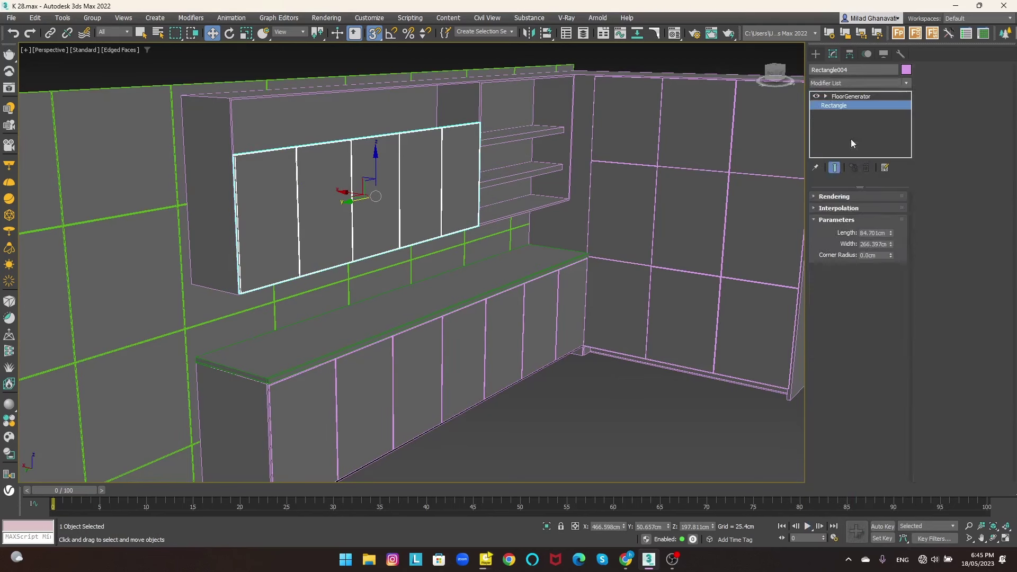
left_click(842, 212)
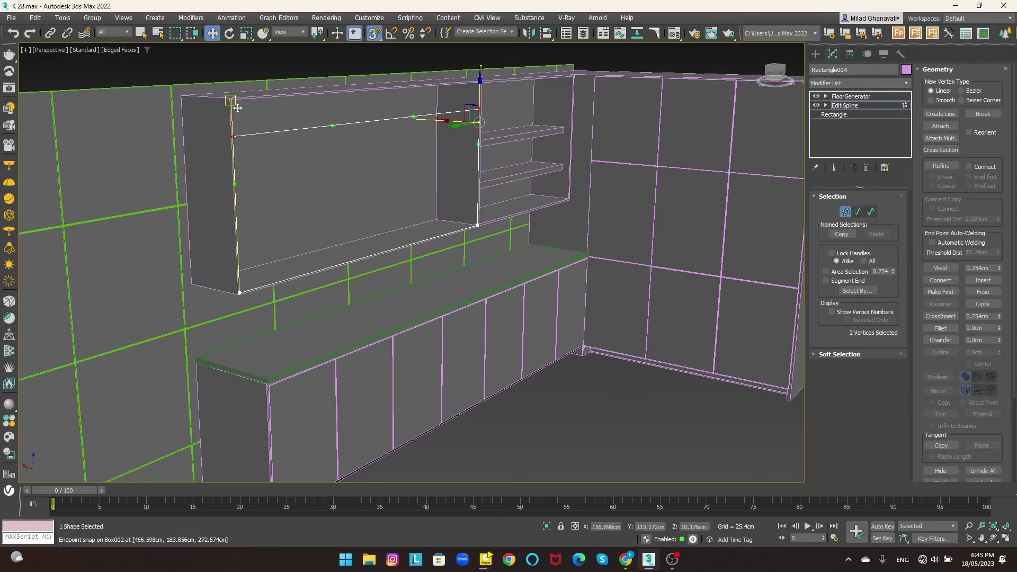
- Return to FloorGenerator and check the 226.38cm door boards filling the taller upper cabinet
left_click(844, 106)
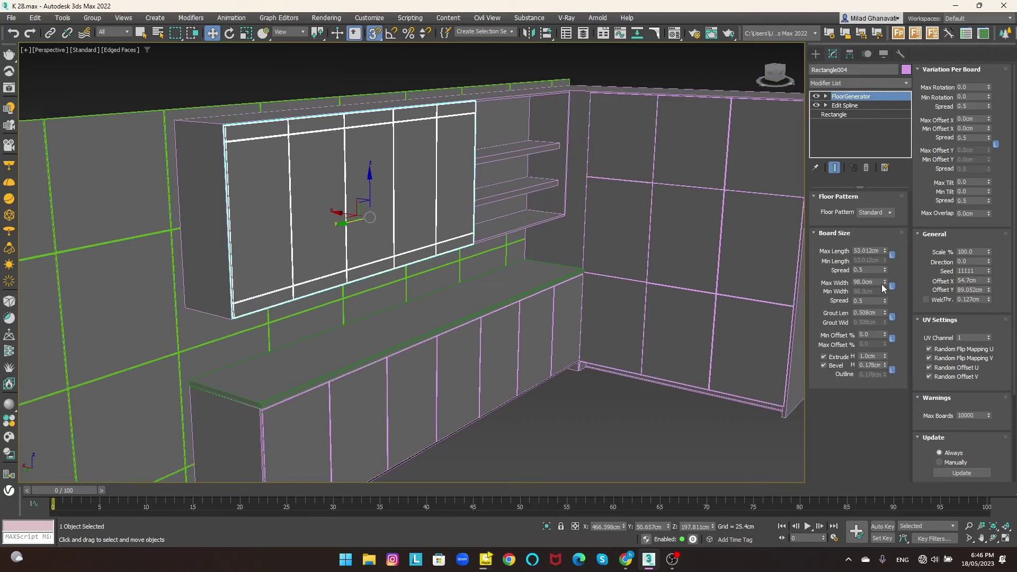
scroll(210, 140, "up", 2)
scroll(211, 140, "up", 4)
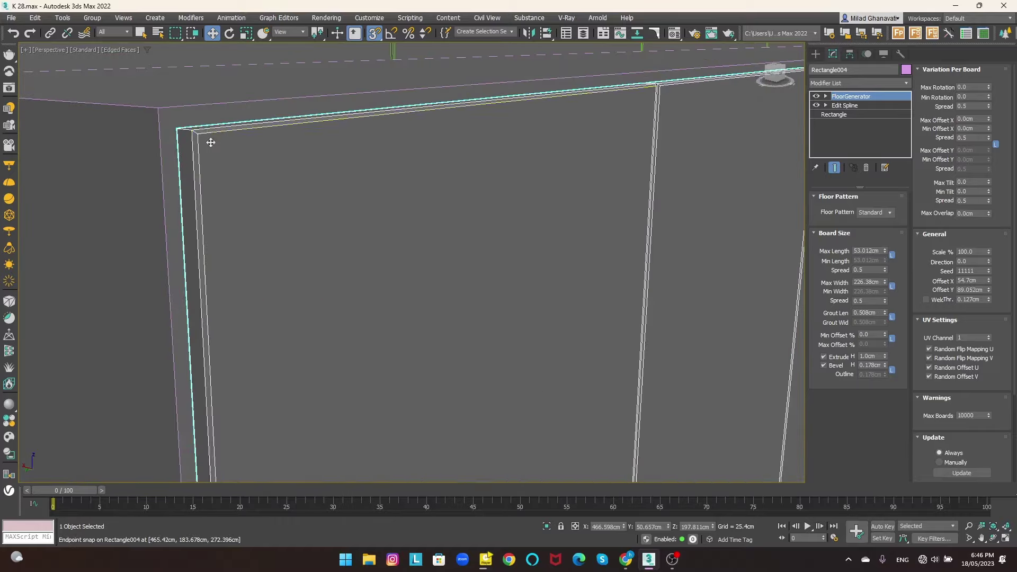
scroll(349, 172, "up", 3)
scroll(307, 180, "up", 2)
scroll(318, 93, "down", 2)
scroll(320, 90, "down", 2)
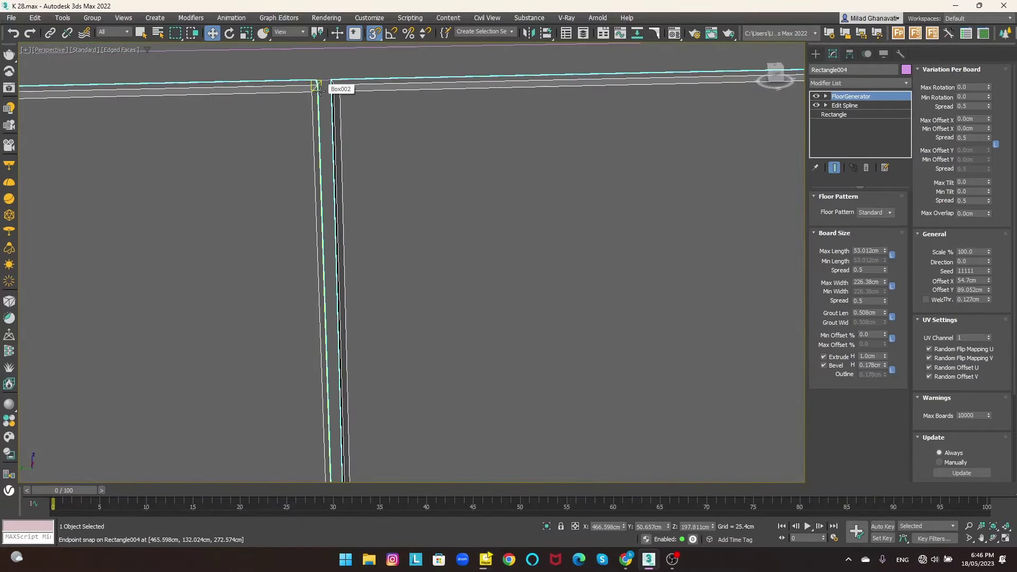
scroll(533, 166, "down", 2)
scroll(532, 167, "down", 5)
scroll(570, 240, "down", 2)
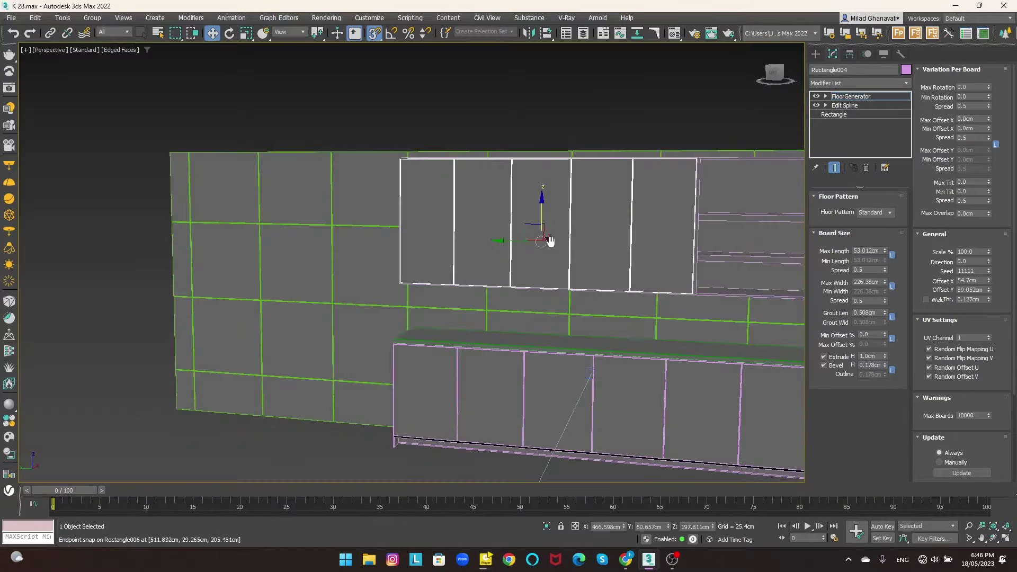
mouse_move(631, 214)
middle_mouse_down()
mouse_move(549, 216)
mouse_move(666, 238)
middle_mouse_up()
scroll(665, 238, "up", 3)
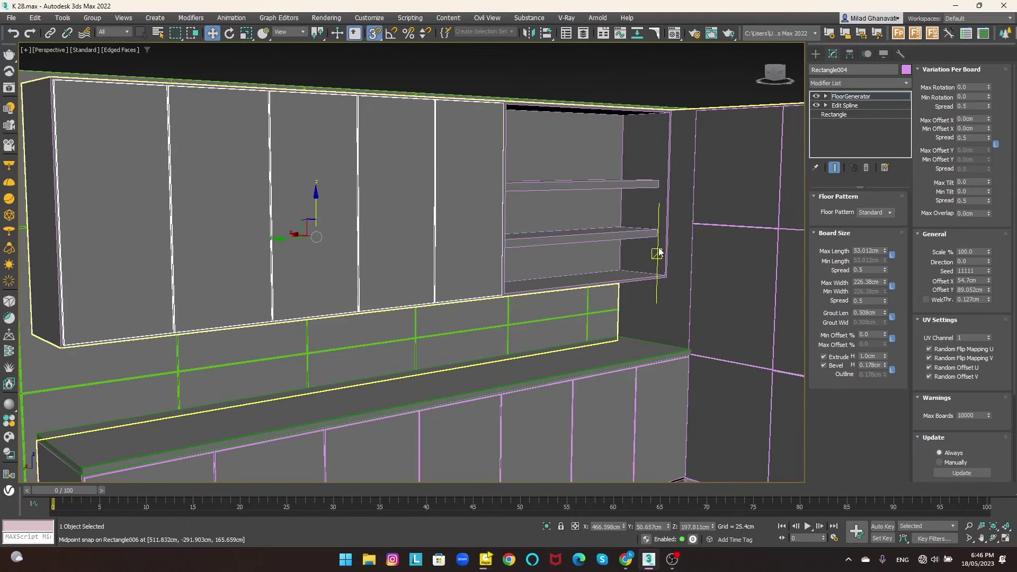
- Select Box002 and start a Box primitive with AutoGrid enabled
left_click(659, 154)
middle_click_drag(658, 154, 595, 181, "alt")
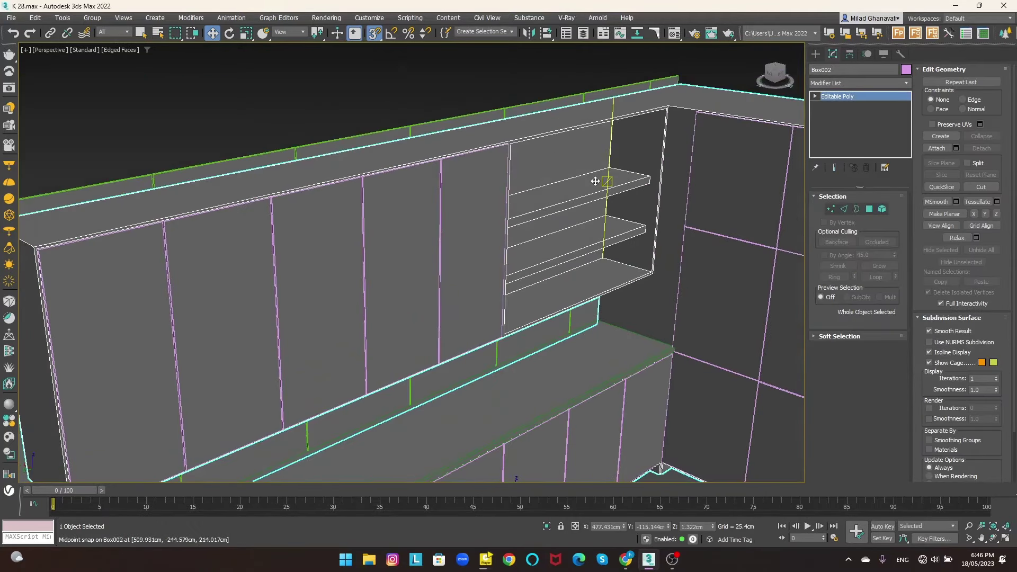
left_click(816, 55)
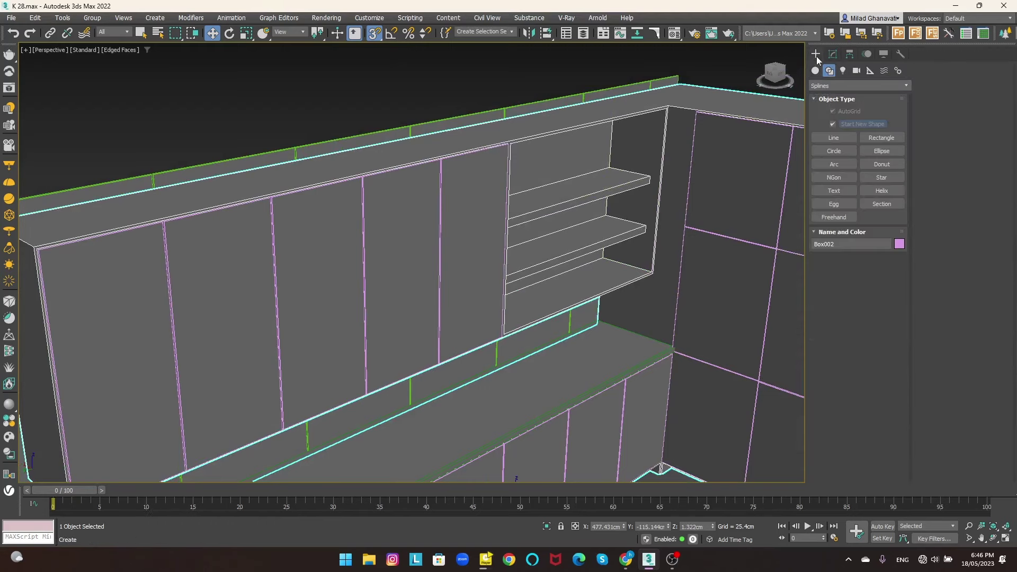
left_click(815, 71)
left_click(858, 85)
left_click(831, 96)
left_click(833, 124)
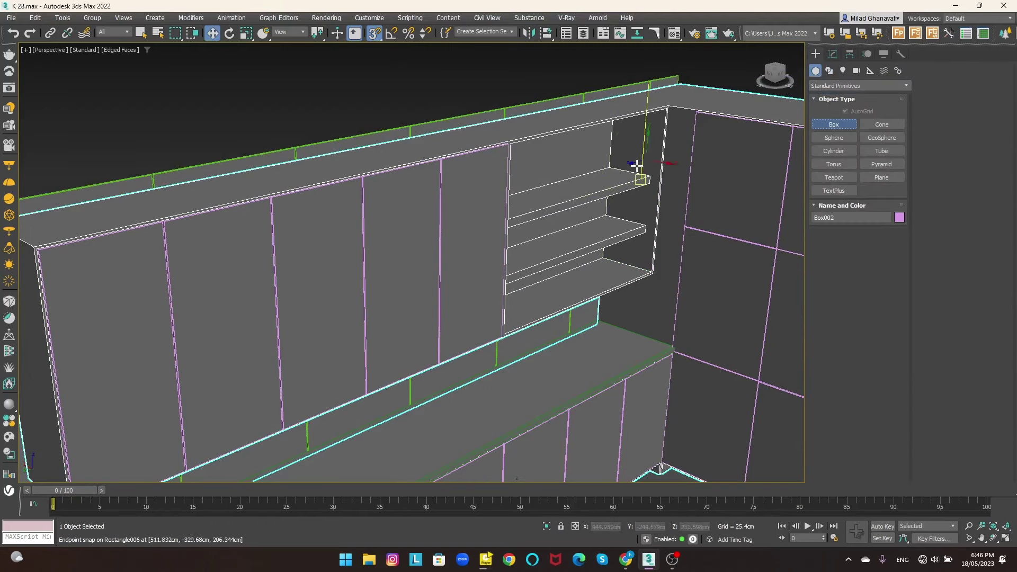
- Draw Box004 snapped to fill the open shelf bay
scroll(612, 168, "up", 5)
scroll(604, 163, "down", 3)
left_click_drag(601, 171, 598, 209)
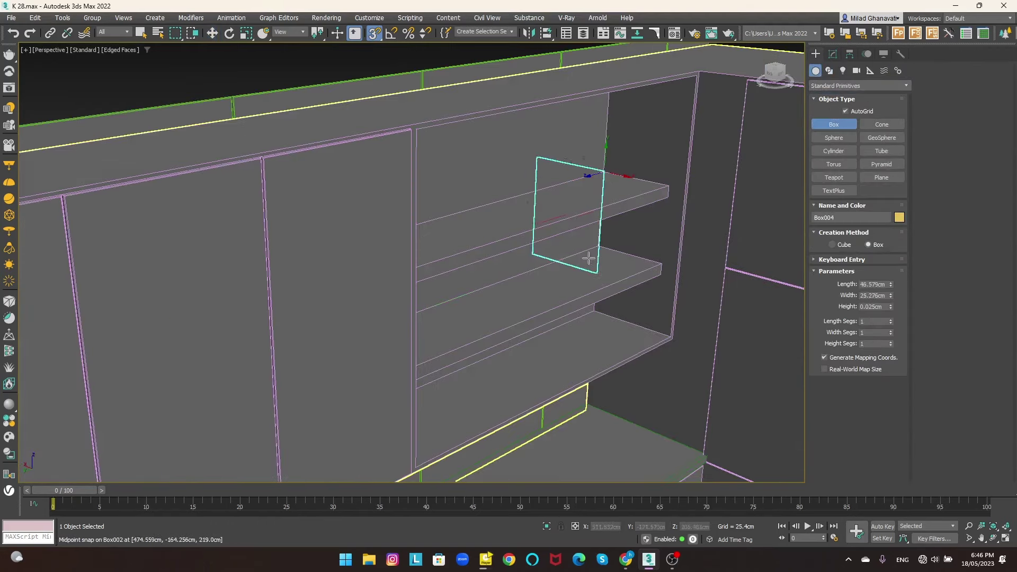
left_click_drag(588, 258, 416, 466)
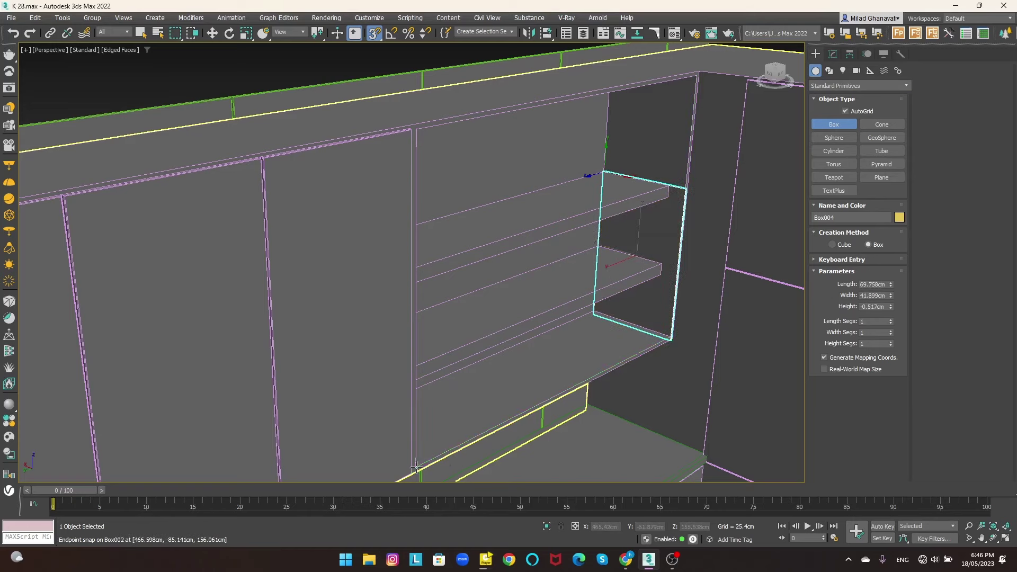
scroll(409, 469, "down", 3)
scroll(429, 392, "up", 2)
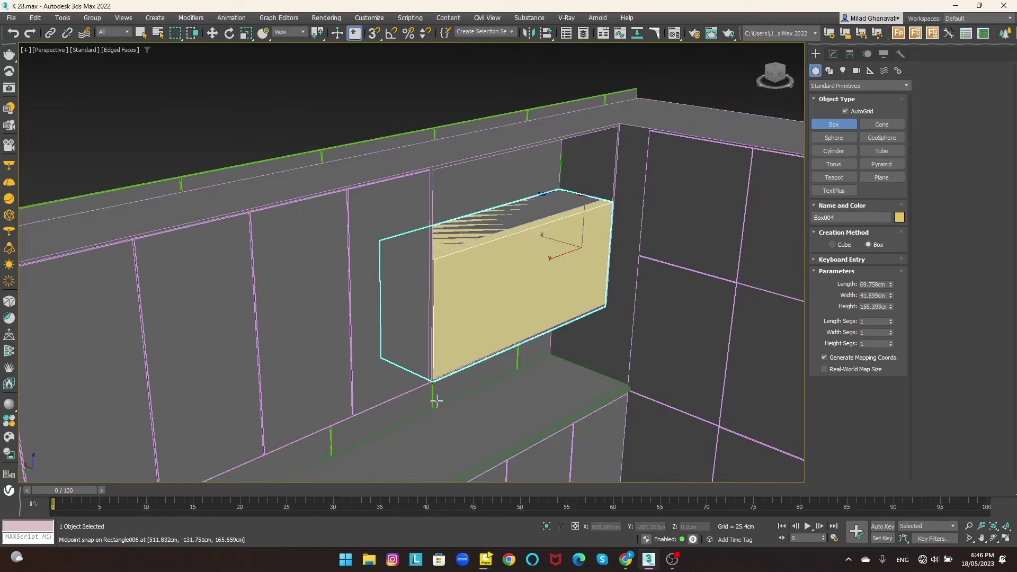
scroll(435, 403, "up", 4)
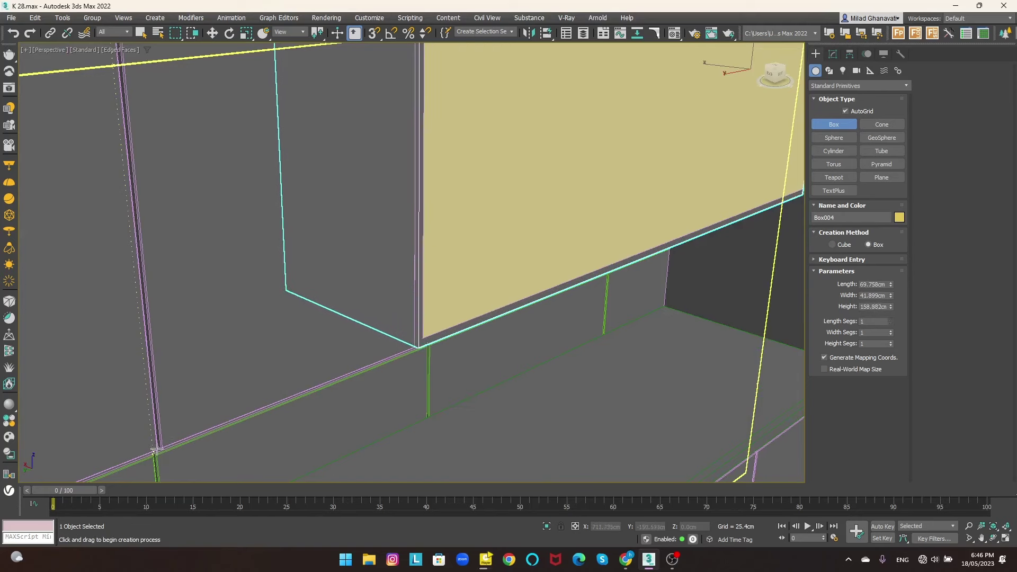
left_click(159, 448)
scroll(472, 304, "down", 3)
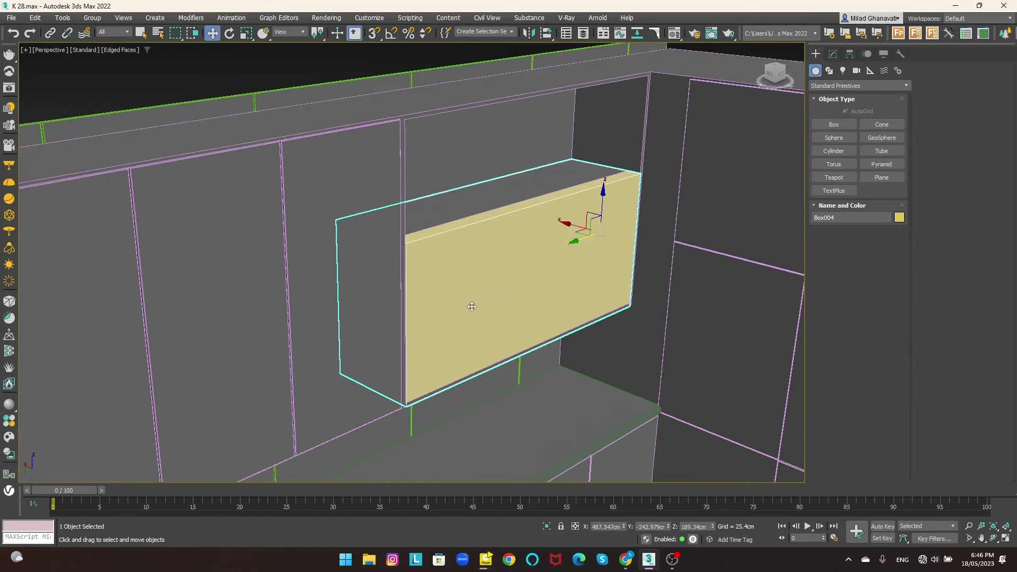
scroll(472, 305, "down", 2)
- Raise the new box upward with the Move tool
key("w")
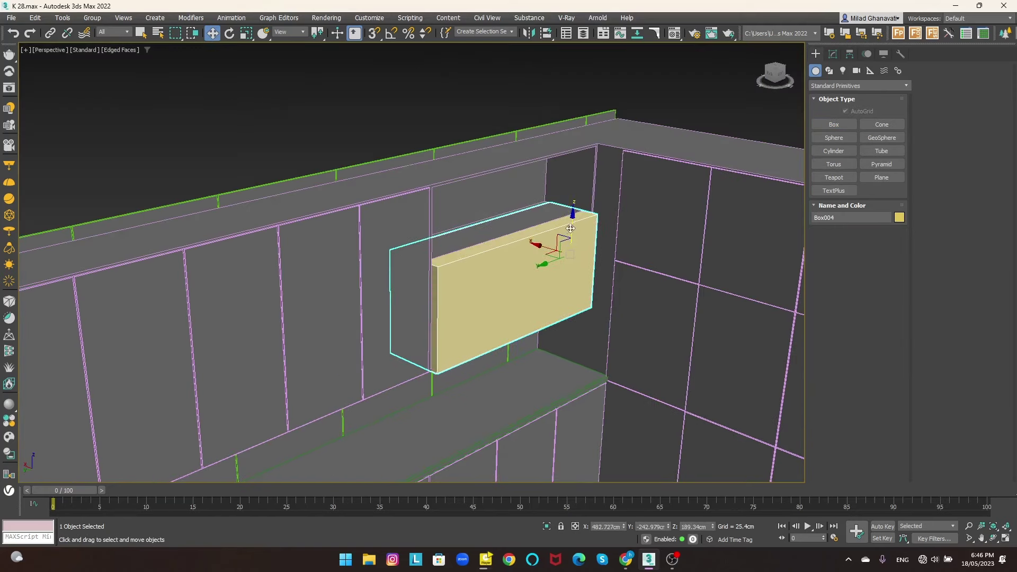
left_click_drag(556, 236, 556, 148)
mouse_move(557, 149)
middle_mouse_down("alt")
mouse_move(487, 188)
mouse_move(400, 116)
mouse_move(609, 231)
mouse_move(688, 245)
mouse_move(647, 232)
middle_mouse_up("alt")
- Reposition Box004 above the shelves and clone a copy, Box005, down to the shelf bottom
key("ctrl+z")
mouse_move(645, 373)
left_mouse_down()
mouse_move(613, 159)
mouse_move(536, 104)
left_mouse_up()
mouse_move(536, 104)
middle_mouse_down("alt")
mouse_move(452, 186)
mouse_move(441, 177)
mouse_move(390, 196)
middle_mouse_up("alt")
scroll(391, 195, "down", 2)
scroll(468, 199, "down", 2)
left_click_drag(529, 102, 524, 297, "shift")
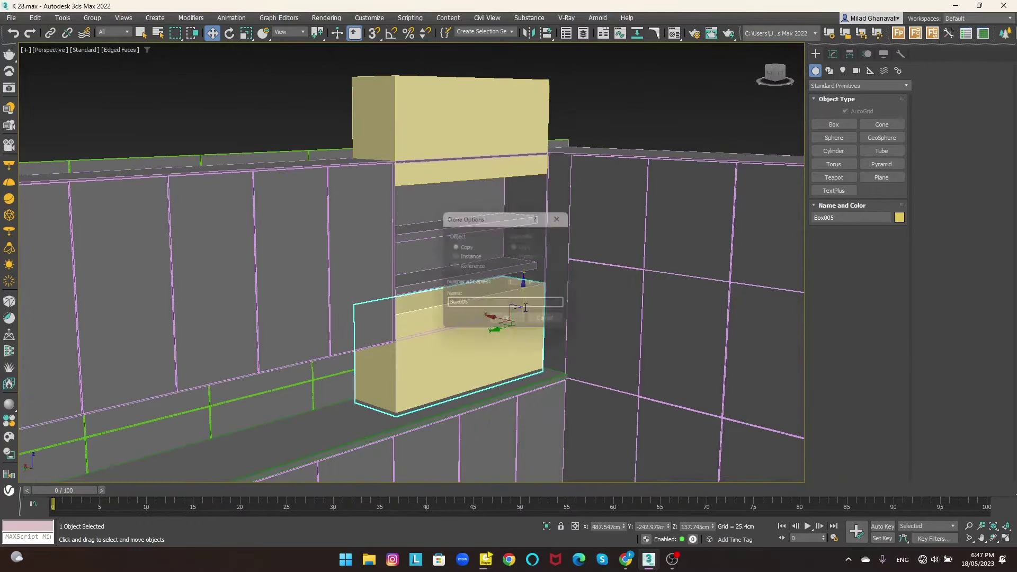
key("Return")
scroll(477, 318, "up", 3)
scroll(477, 318, "up", 2)
middle_click_drag(455, 313, 435, 316)
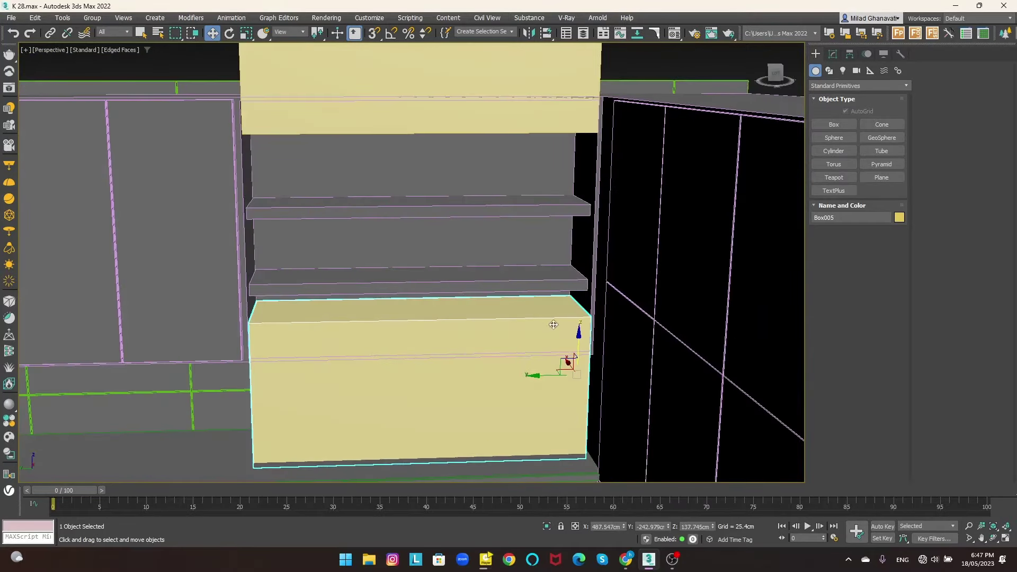
scroll(435, 316, "up", 3)
middle_click_drag(188, 325, 347, 325)
scroll(347, 325, "down", 5)
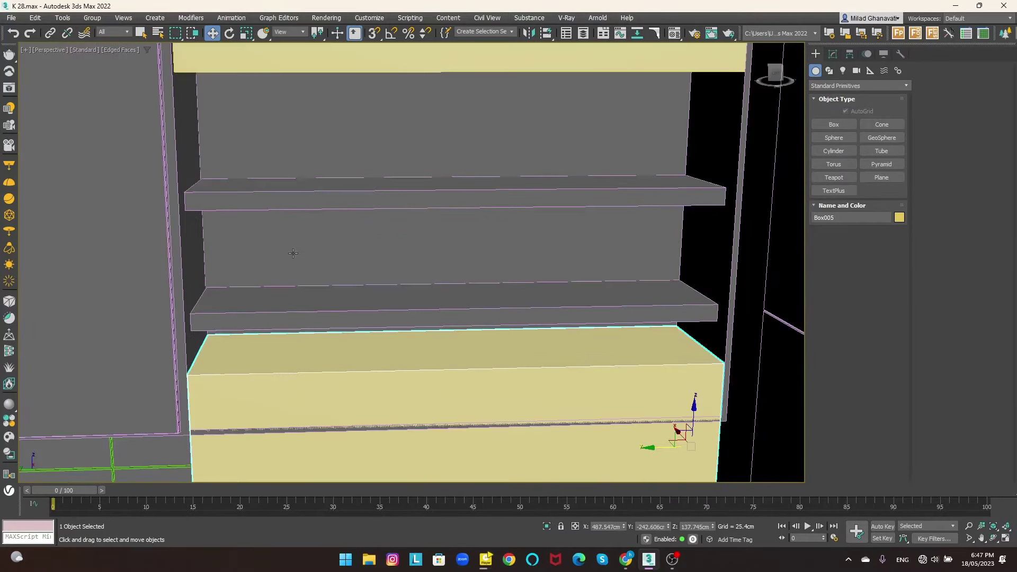
- Subtract the top yellow box from the corner cabinet Box002 with ProBoolean Subtraction
left_click(203, 63)
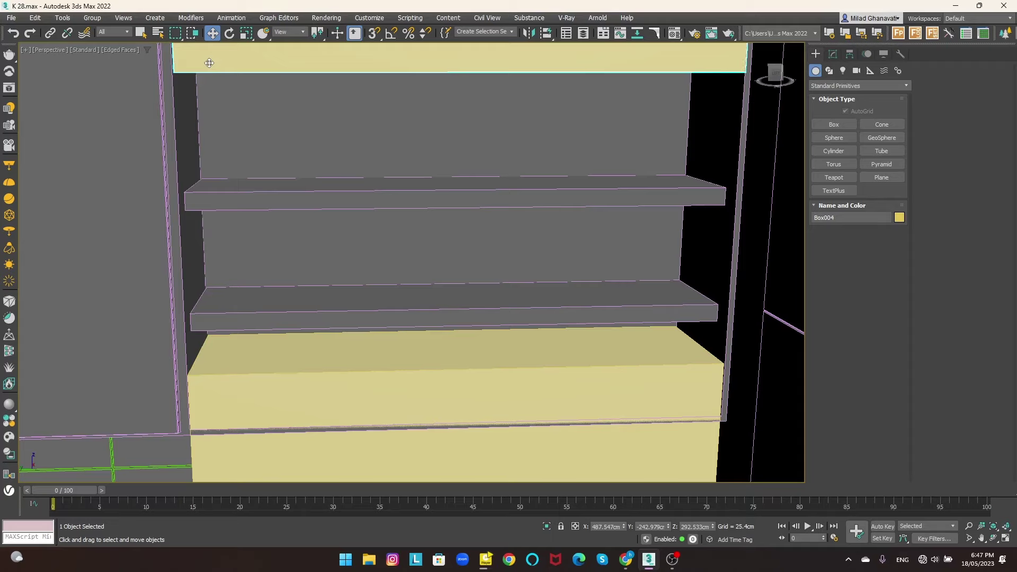
scroll(445, 191, "down", 4)
left_click(404, 229)
mouse_move(404, 230)
middle_mouse_down("alt")
mouse_move(435, 252)
mouse_move(481, 253)
middle_mouse_up("alt")
left_click(830, 86)
left_click(836, 115)
left_click(881, 177)
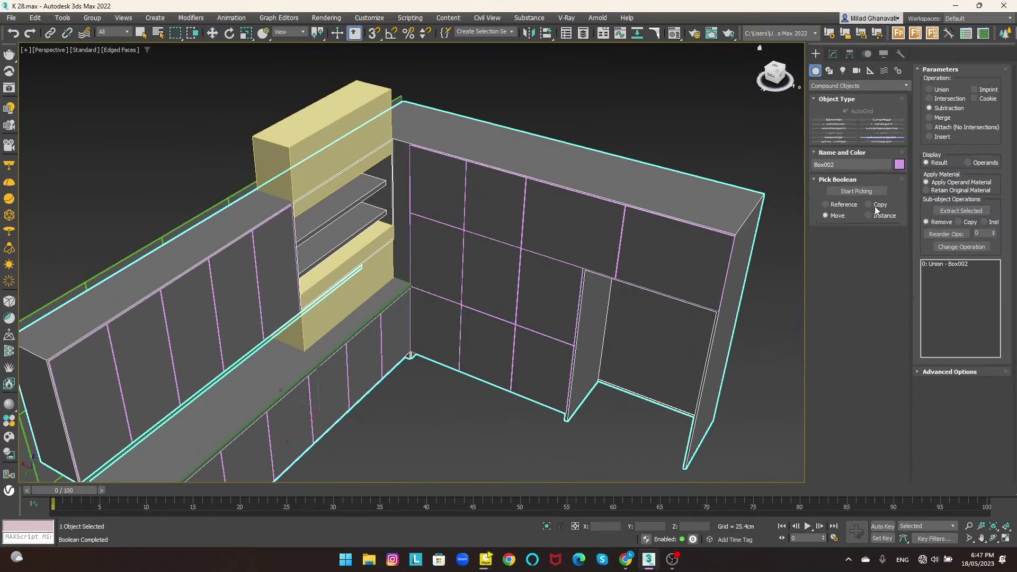
left_click(856, 244)
left_click(339, 153)
left_click(363, 269)
- Subtract the remaining yellow box from the cabinet with a second ProBoolean pick
scroll(358, 227, "up", 5)
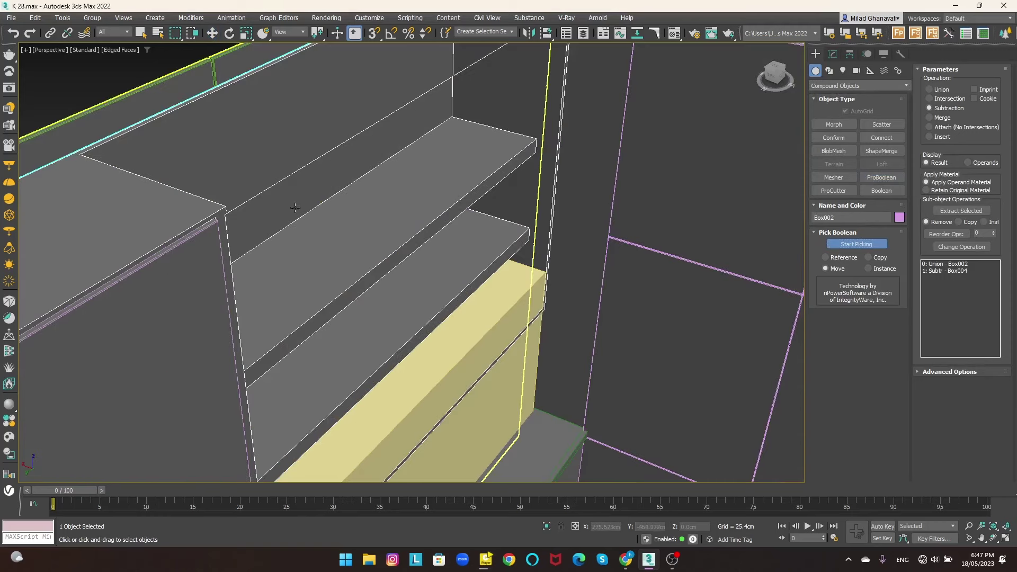
scroll(352, 196, "up", 3)
scroll(348, 174, "up", 3)
key("w")
scroll(265, 158, "down", 3)
left_click(350, 318)
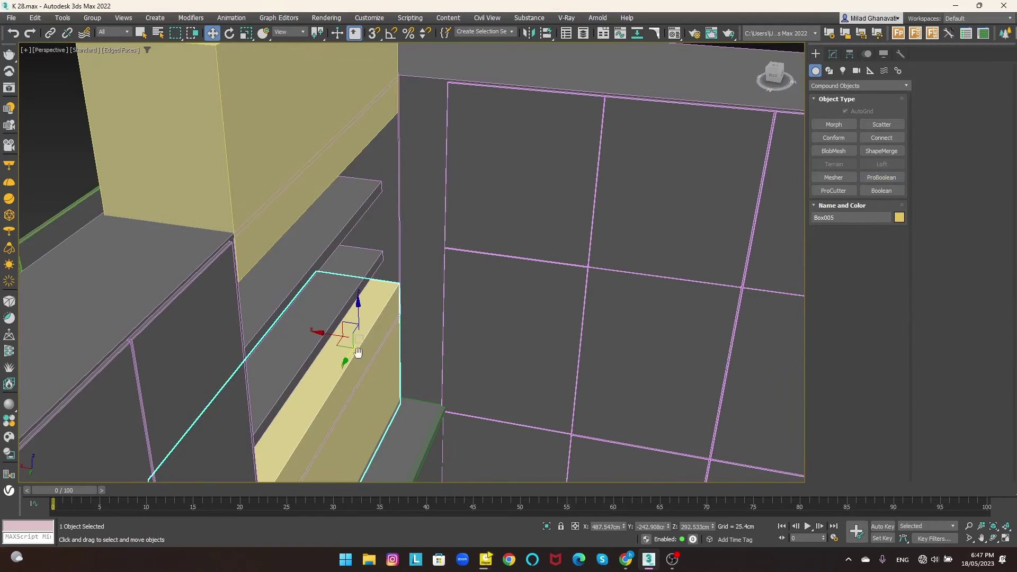
scroll(328, 325, "up", 1)
left_click(264, 150, "ctrl")
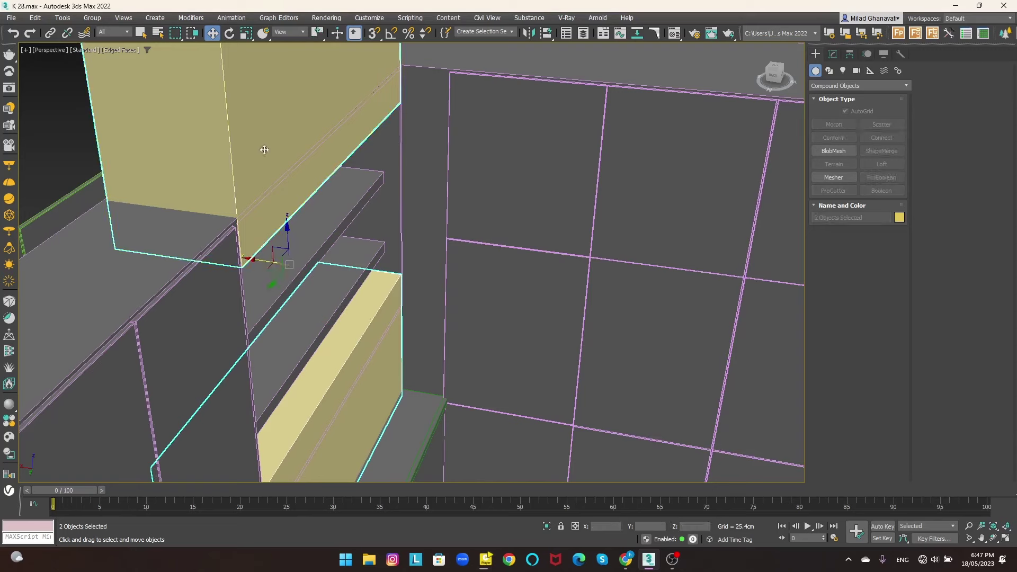
left_click(247, 253)
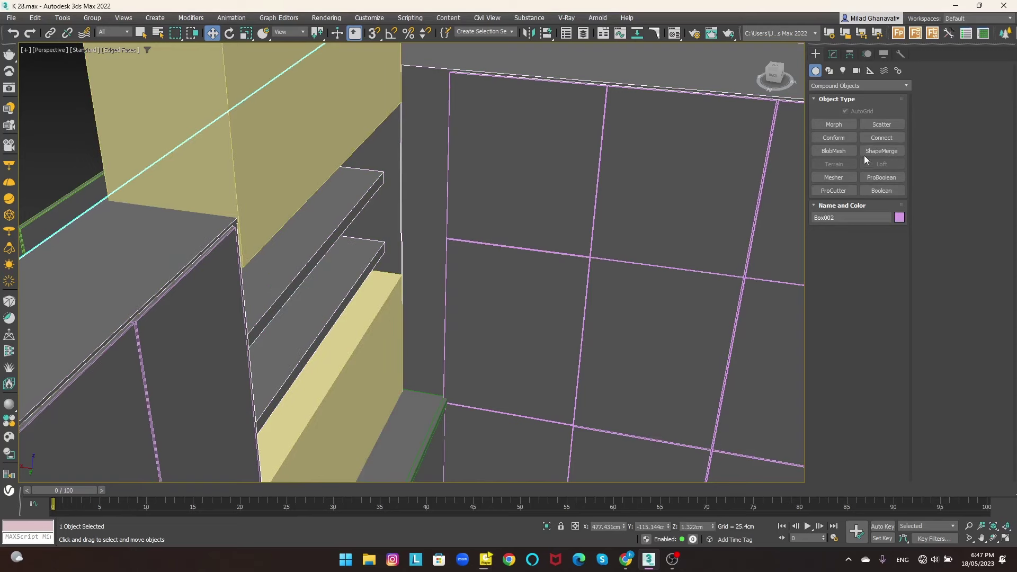
left_click(881, 177)
left_click(856, 243)
left_click(293, 137)
left_click(356, 341)
- Orbit to a front view of the kitchen and select the tiled wall
scroll(356, 340, "down", 3)
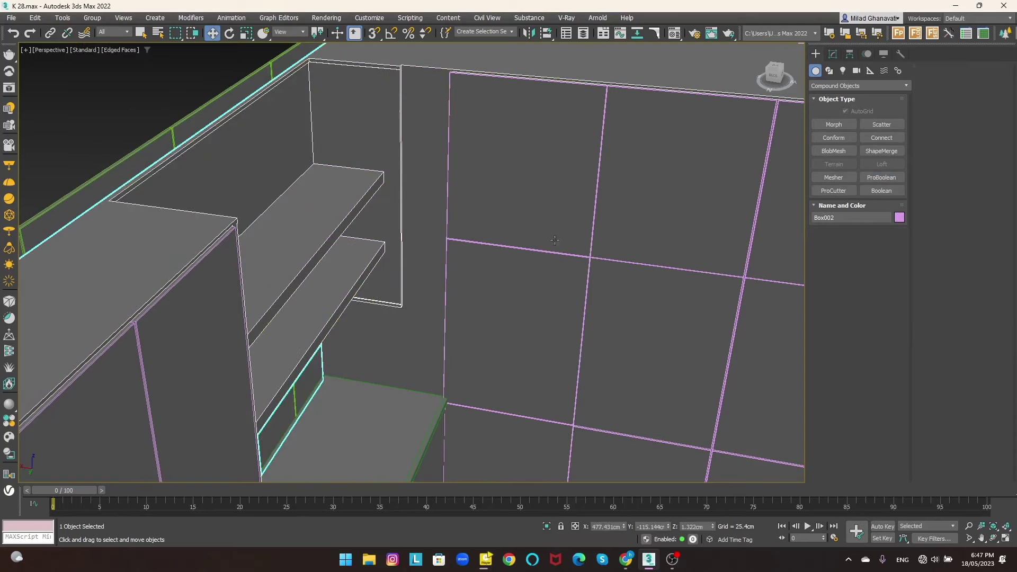
middle_click_drag(360, 265, 411, 131, "alt")
scroll(547, 184, "down", 3)
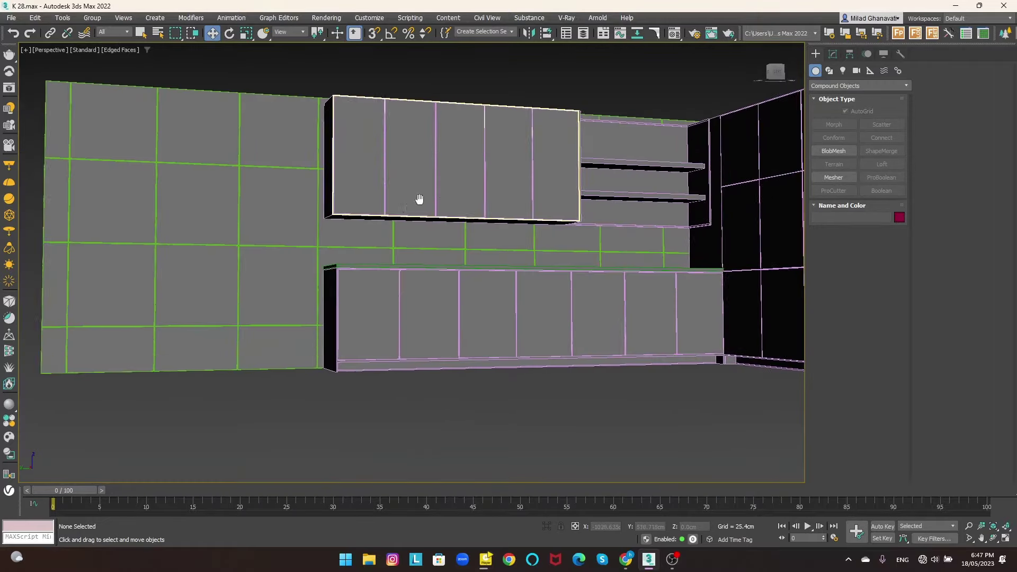
left_click(288, 229)
scroll(288, 229, "down", 2)
middle_click_drag(381, 236, 302, 250)
scroll(303, 250, "up", 5)
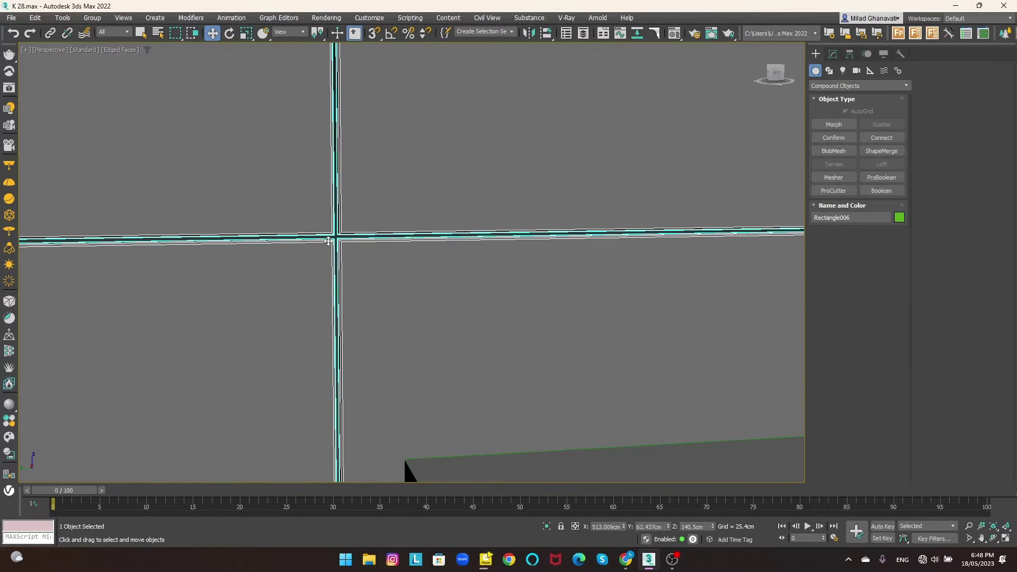
- Set the wall tiles' Grout Len to 0.152cm and Bevel H to 0.051cm
left_click(834, 55)
left_click_drag(885, 314, 884, 345)
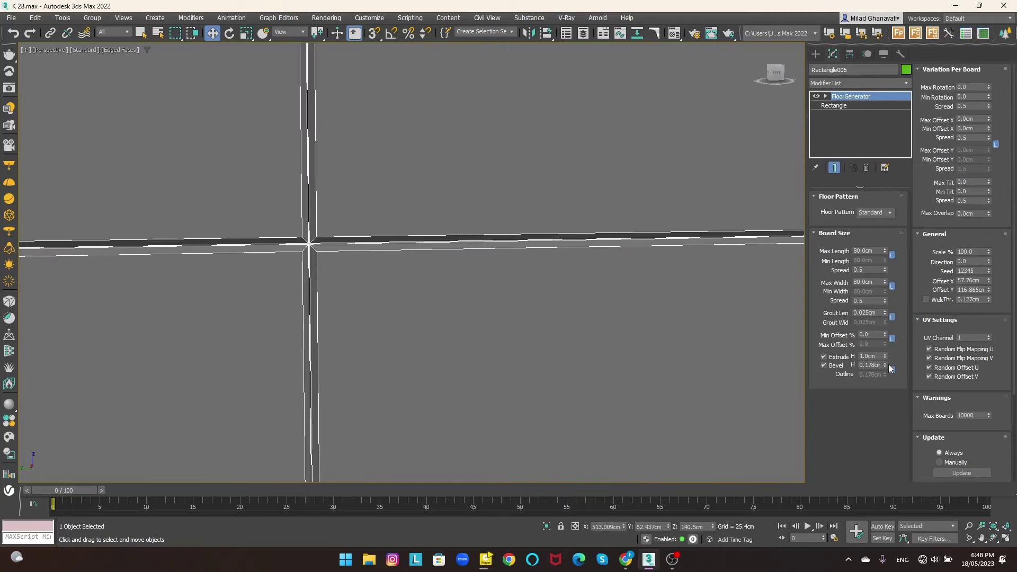
left_click_drag(885, 365, 885, 381)
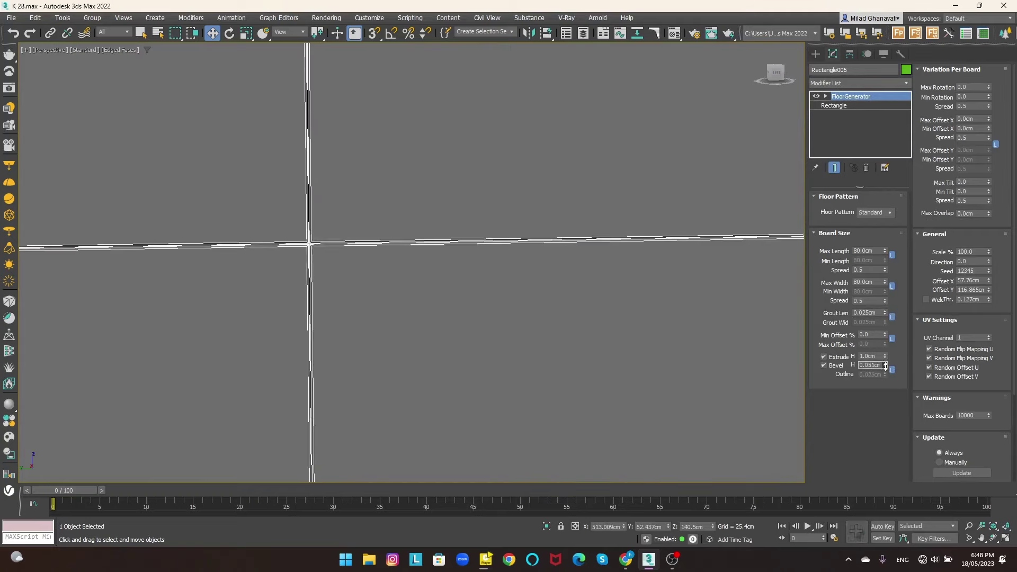
left_click_drag(883, 318, 884, 301)
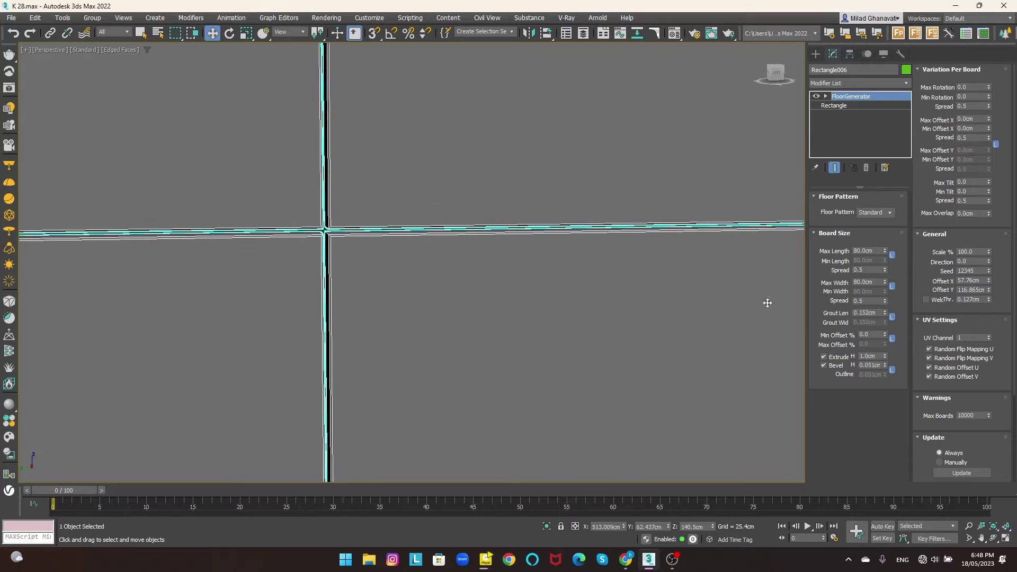
scroll(374, 247, "down", 3)
scroll(374, 247, "down", 5)
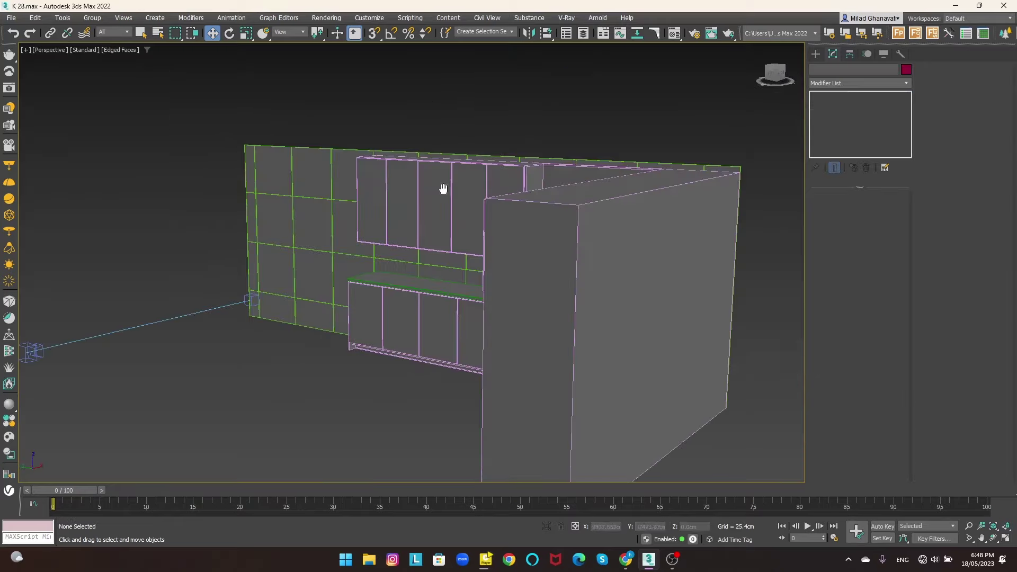
- Check the tiles through the camera view, then return to Perspective
key("c")
key("p")
scroll(471, 280, "up", 3)
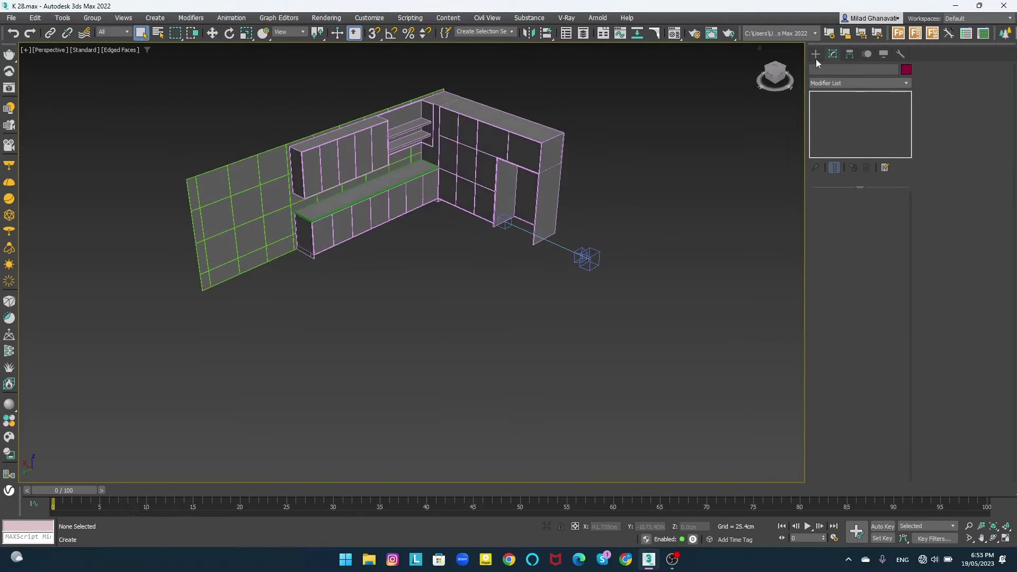
- Draw a new standard box on the floor in front of the counter
left_click(816, 55)
left_click(821, 124)
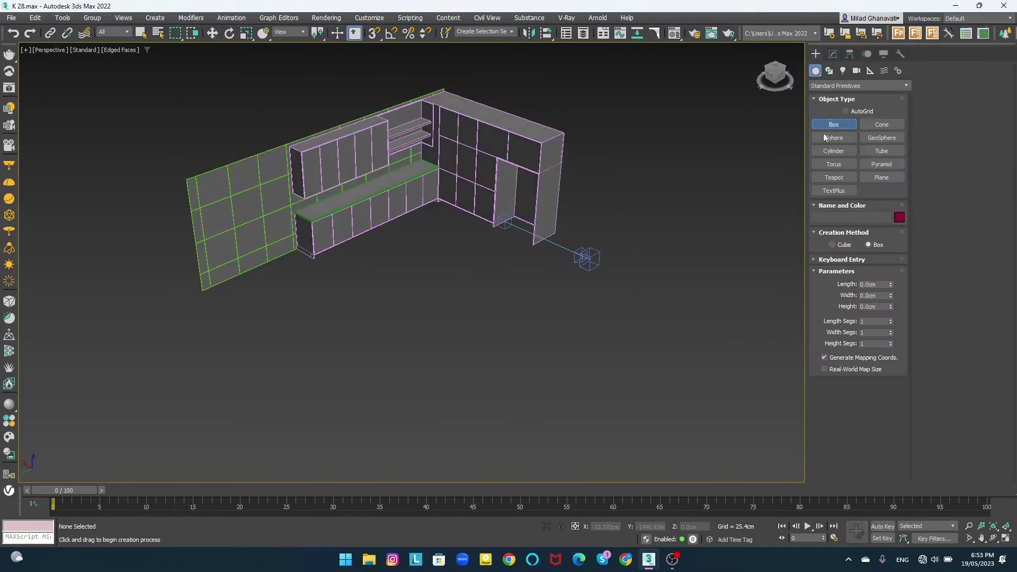
scroll(386, 295, "up", 2)
scroll(386, 295, "up", 3)
left_click_drag(408, 286, 553, 216)
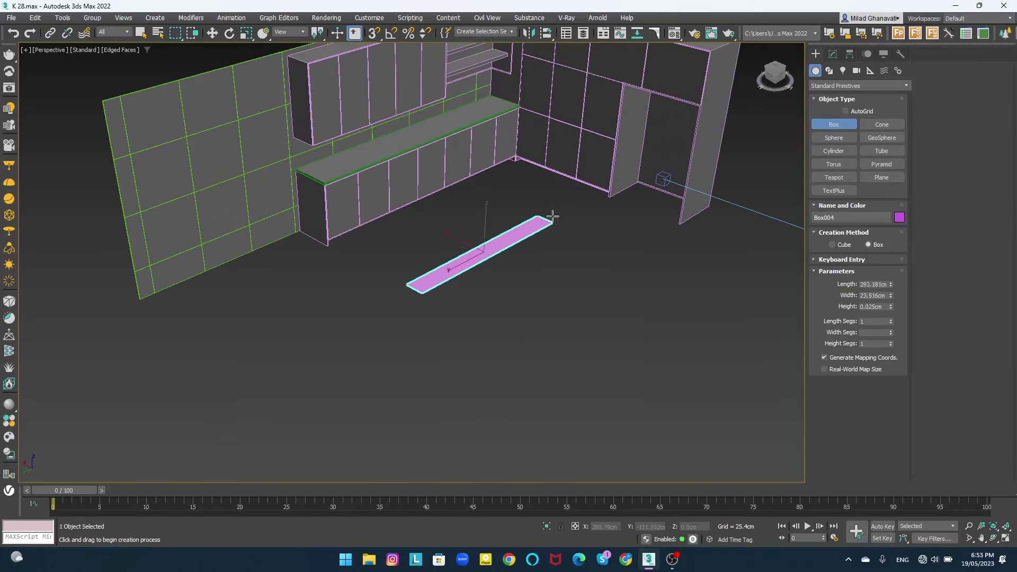
left_click(553, 180)
right_click(552, 180)
scroll(476, 249, "up", 3)
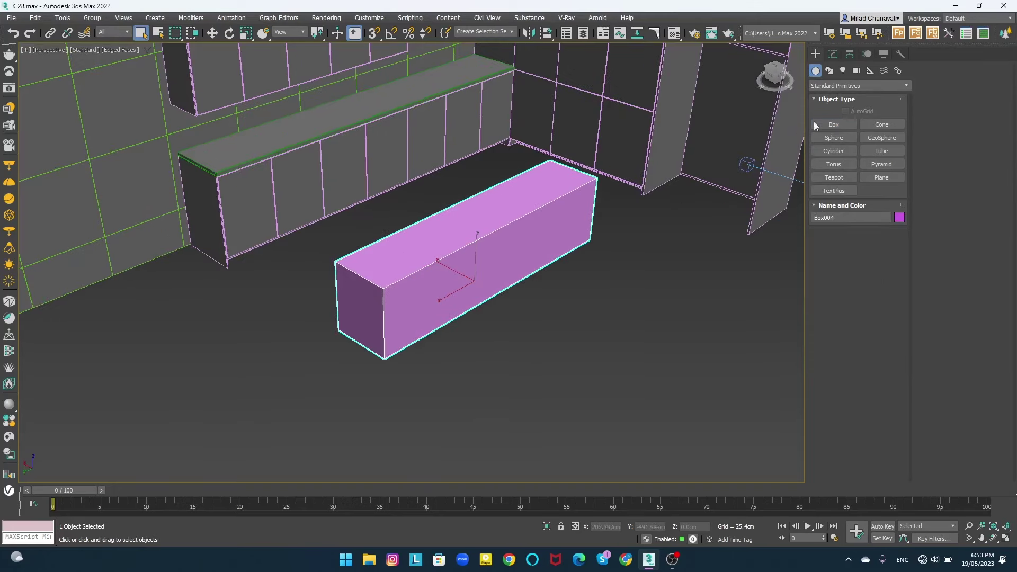
- Set the box to 246.093cm length and 80cm height, then convert it to Editable Poly
left_click(832, 54)
left_click_drag(892, 210, 892, 228)
middle_click_drag(639, 224, 640, 215, "alt")
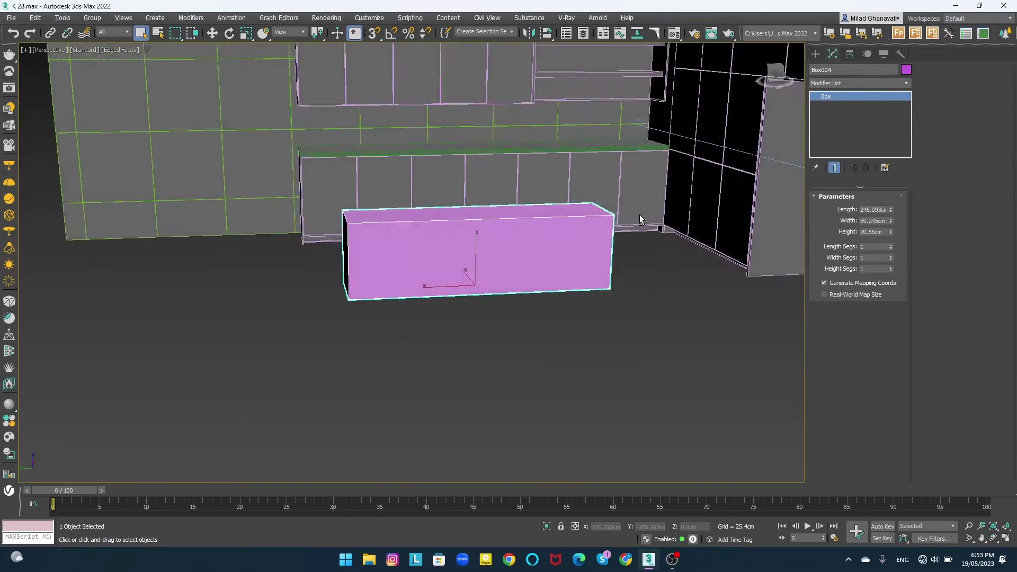
type("80")
key("Return")
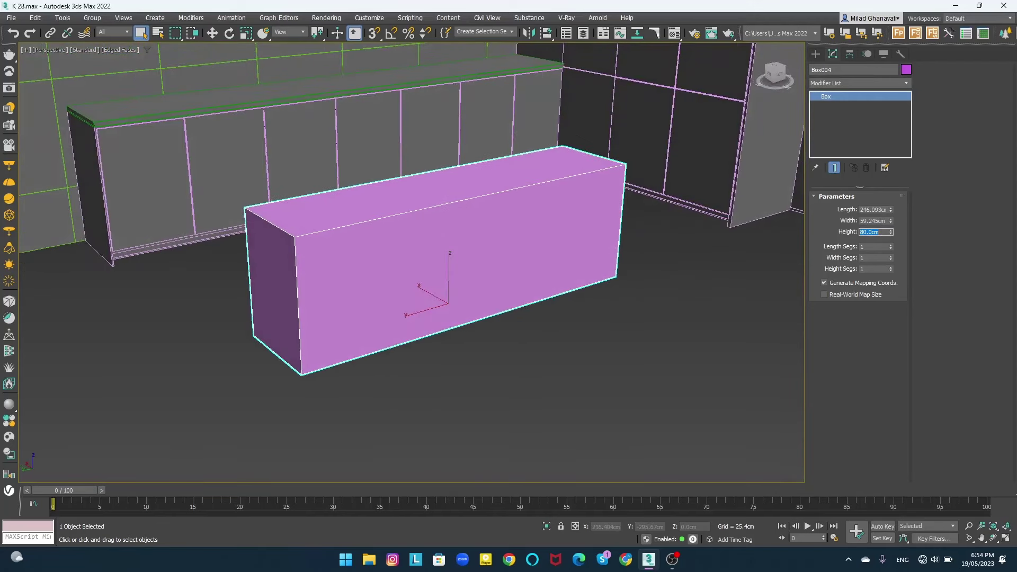
key("w")
right_click(431, 249)
left_click(505, 360)
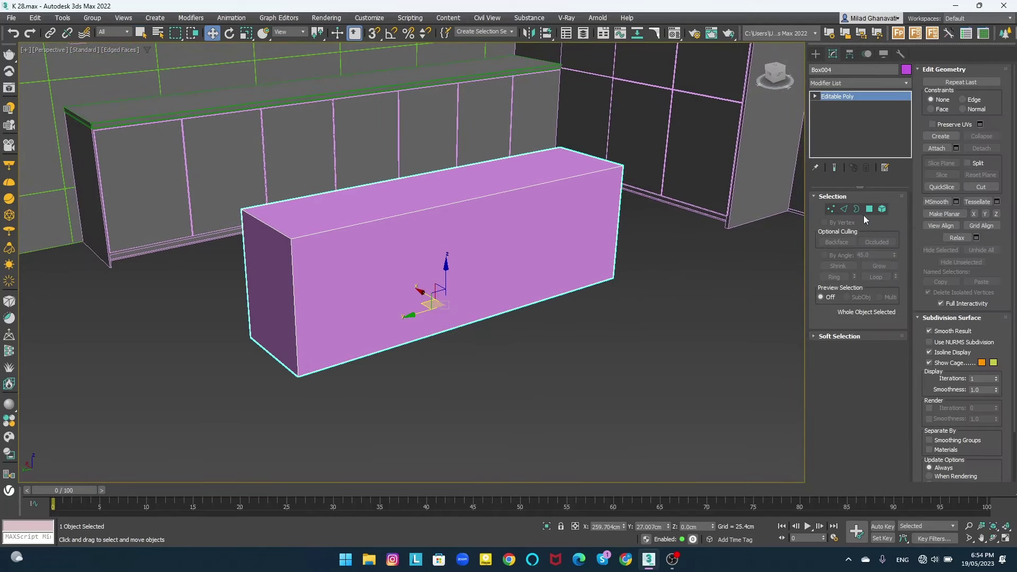
- Extrude the island box's top and side polygons by 10cm
left_click(870, 209)
left_click(424, 191)
left_click(268, 286, "ctrl")
middle_click_drag(572, 215, 492, 238, "alt")
scroll(492, 237, "down", 5)
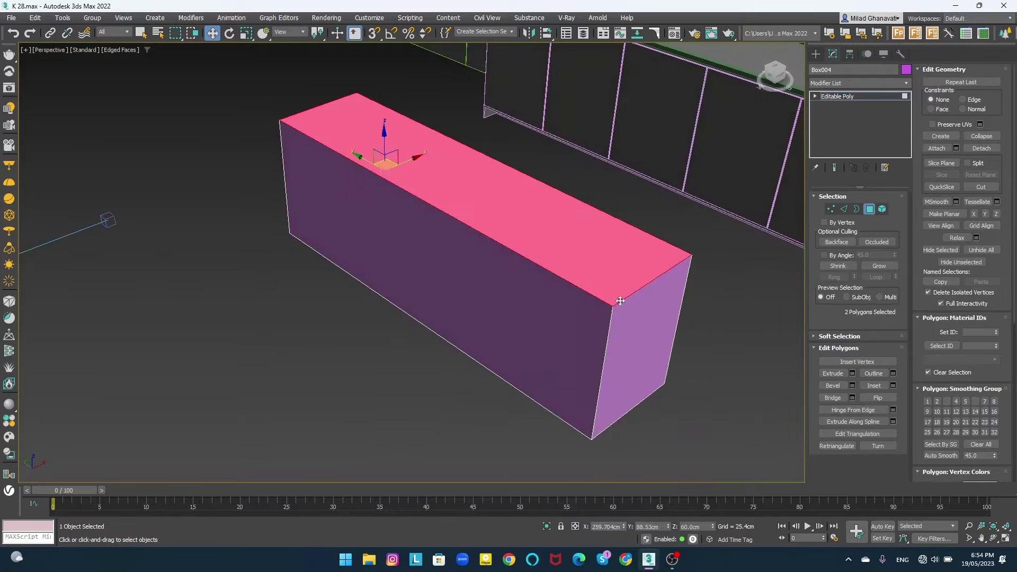
left_click(681, 295, "ctrl")
mouse_move(681, 295)
middle_mouse_down("alt")
mouse_move(511, 279)
mouse_move(493, 291)
middle_mouse_up("alt")
left_click(852, 373)
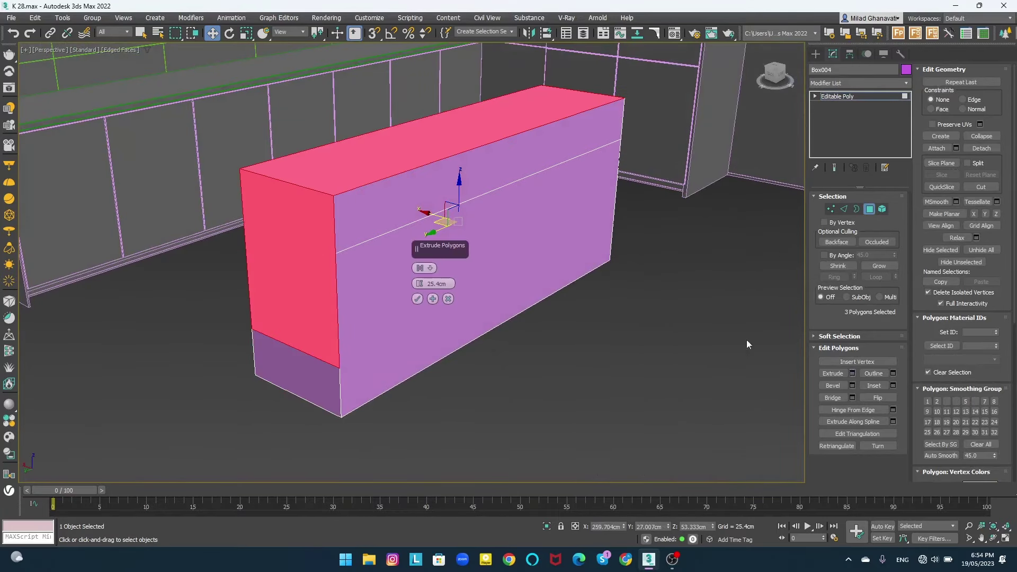
left_click(421, 267)
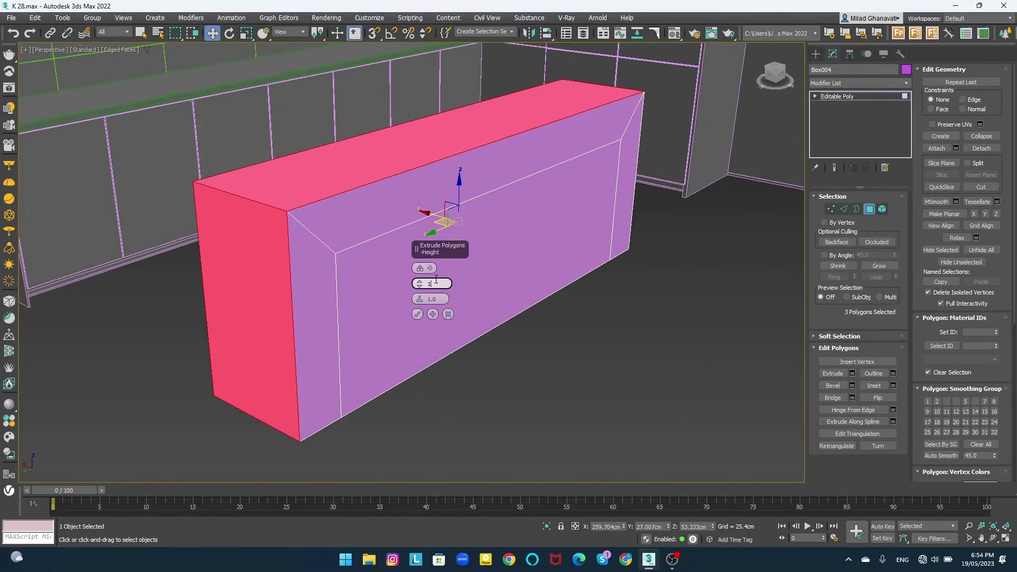
type("0")
key("Return")
left_click(417, 314)
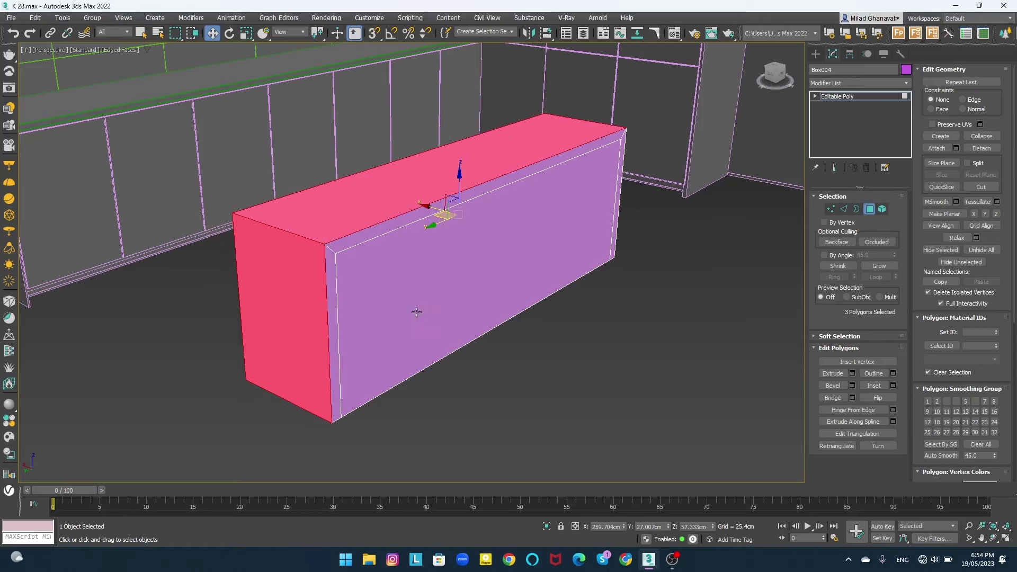
- Extrude the thin corner strip faces of the island box by 6cm
left_click(346, 247)
middle_click_drag(619, 202, 462, 273, "alt")
left_click(463, 273, "ctrl")
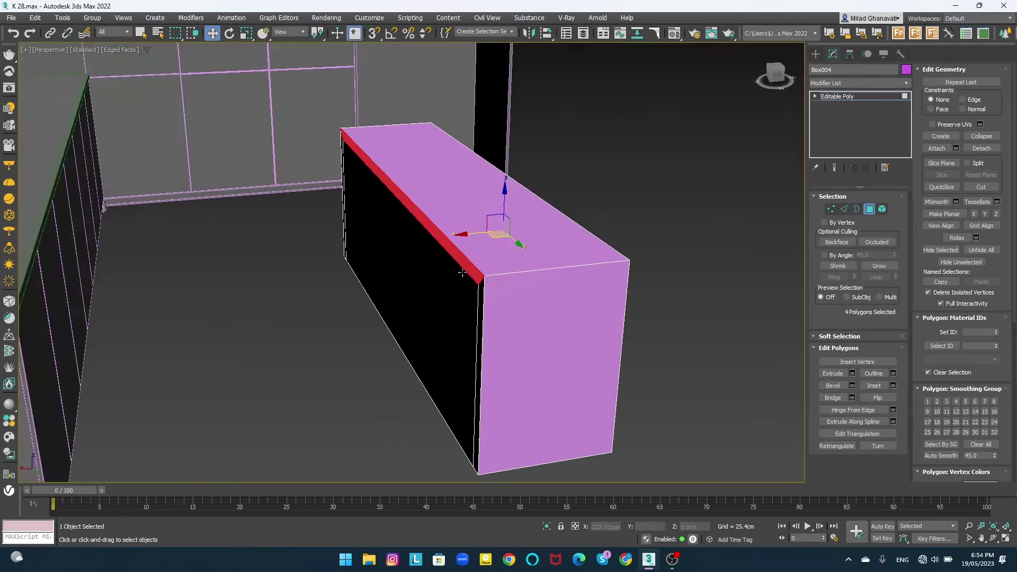
left_click(852, 375)
middle_click_drag(636, 318, 444, 286, "alt")
left_click(417, 314)
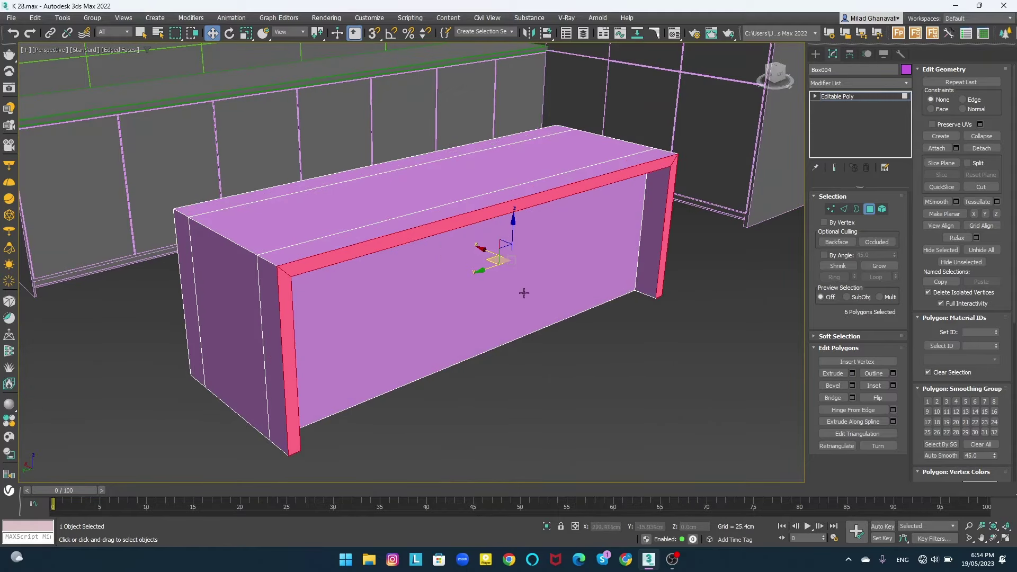
- Connect edges to add three vertical divisions across the island's inset front
middle_click_drag(523, 291, 743, 235, "alt")
key("2")
middle_click_drag(557, 215, 539, 190, "alt")
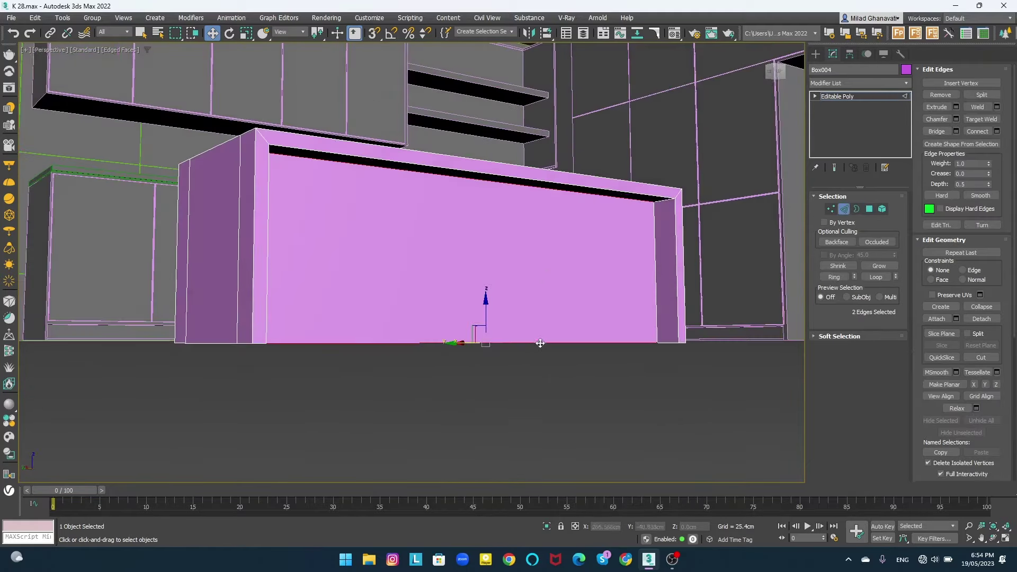
mouse_move(539, 343)
middle_mouse_down("alt")
mouse_move(432, 336)
mouse_move(529, 294)
mouse_move(532, 307)
mouse_move(429, 297)
mouse_move(906, 347)
middle_mouse_up("alt")
left_click(996, 132)
mouse_move(435, 249)
middle_mouse_down("alt")
mouse_move(418, 281)
mouse_move(390, 282)
mouse_move(411, 302)
middle_mouse_up("alt")
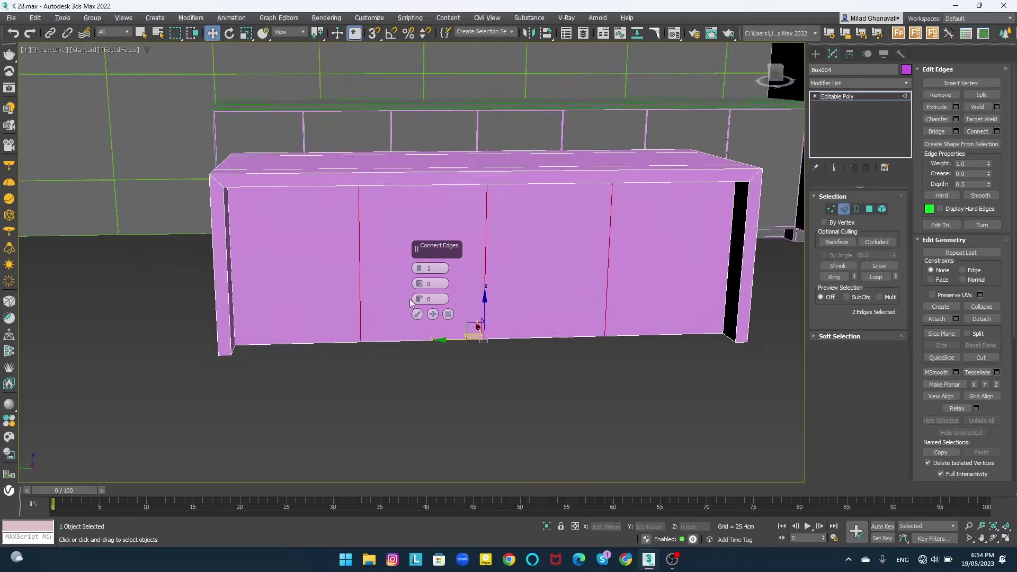
left_click(418, 315)
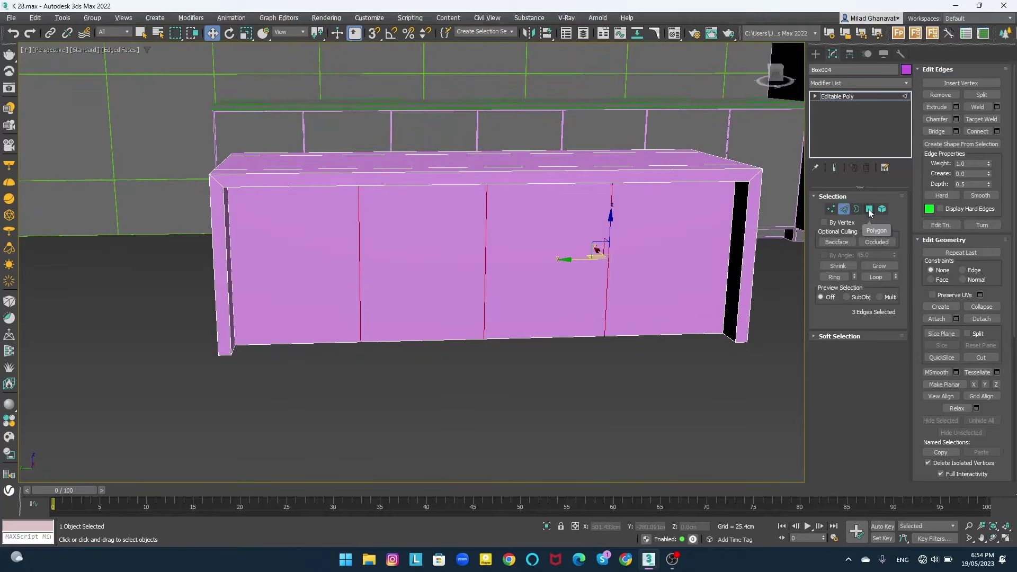
- Ctrl-select the four front door panel polygons of the island in Polygon mode
left_click(869, 210)
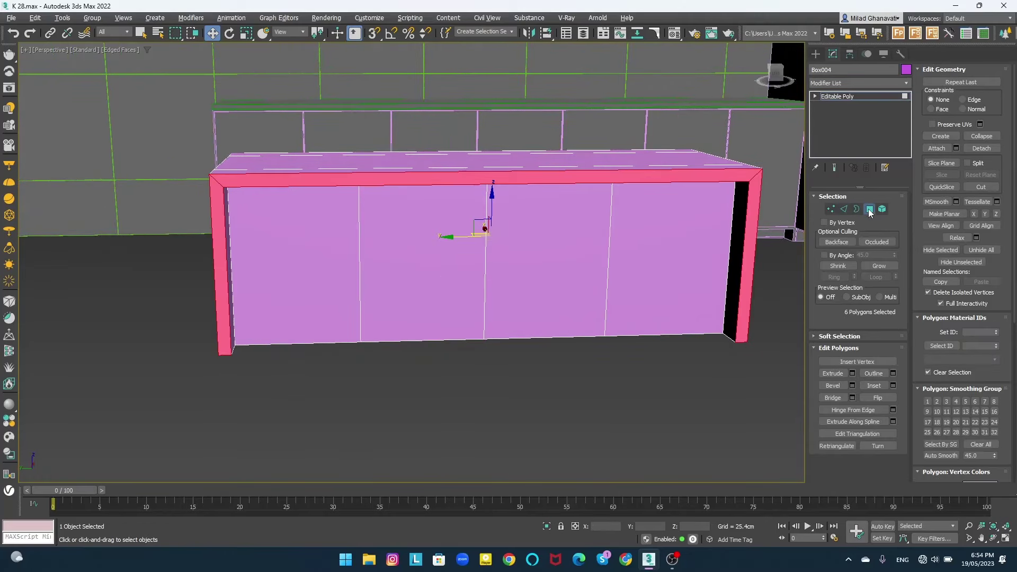
middle_click_drag(606, 245, 583, 249, "alt")
left_click(657, 243)
left_click(524, 244, "ctrl")
left_click(398, 243, "ctrl")
left_click(273, 244, "ctrl")
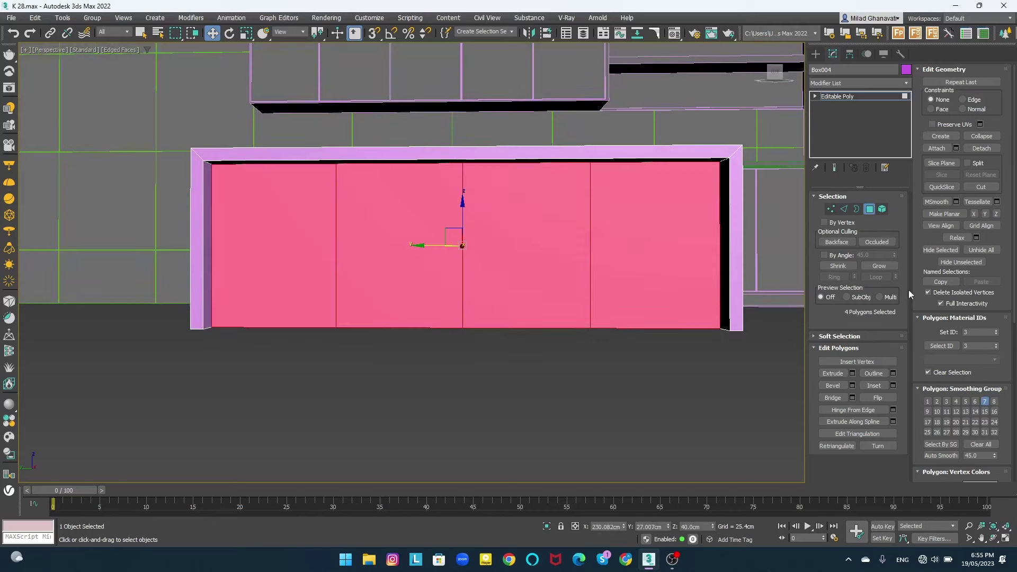
- Try a 0.5cm inset and 2cm, then -5cm, extrusion on the front panels
left_click(893, 385)
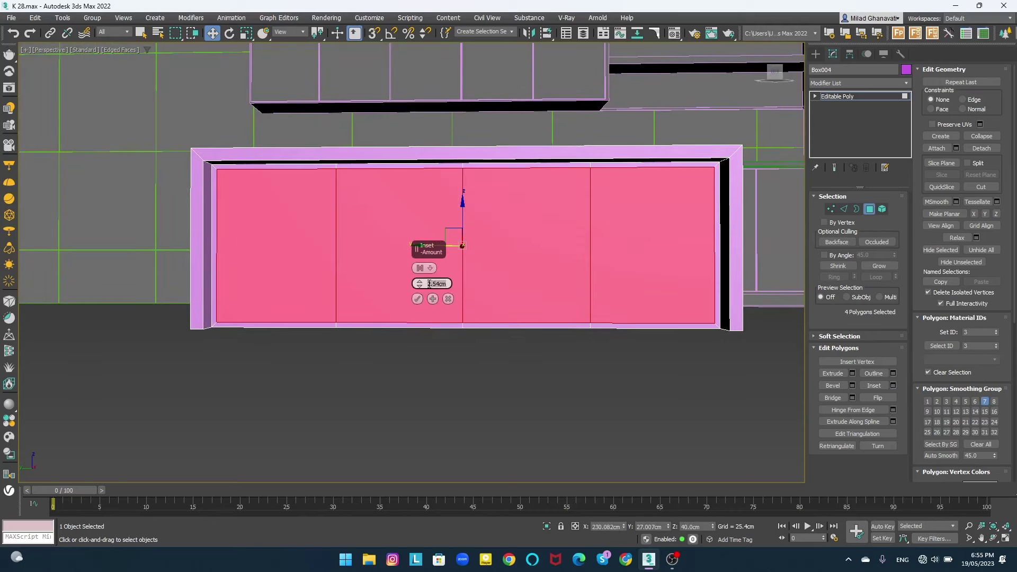
type("0.5")
key("Return")
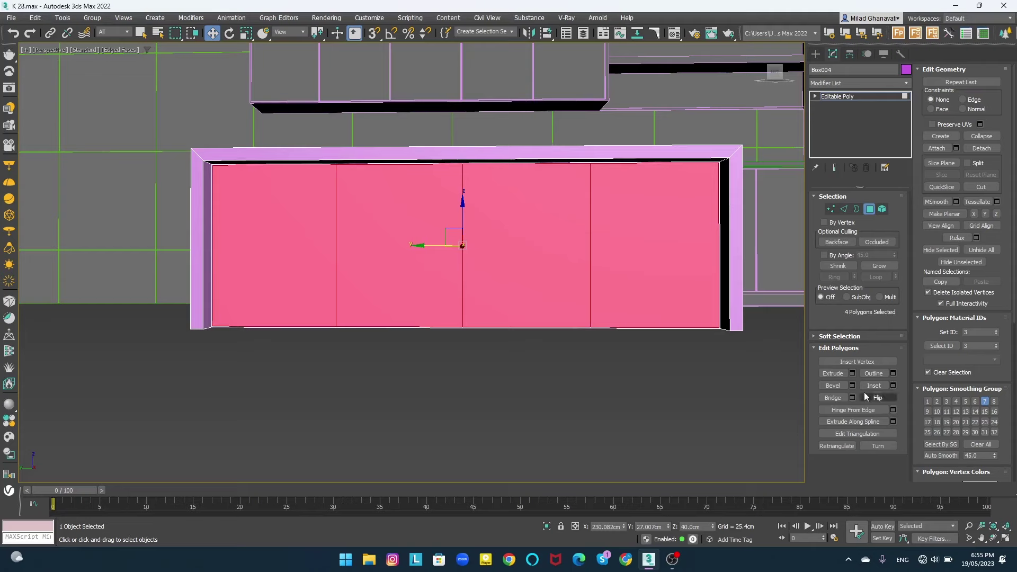
left_click(893, 385)
type("2")
key("Return")
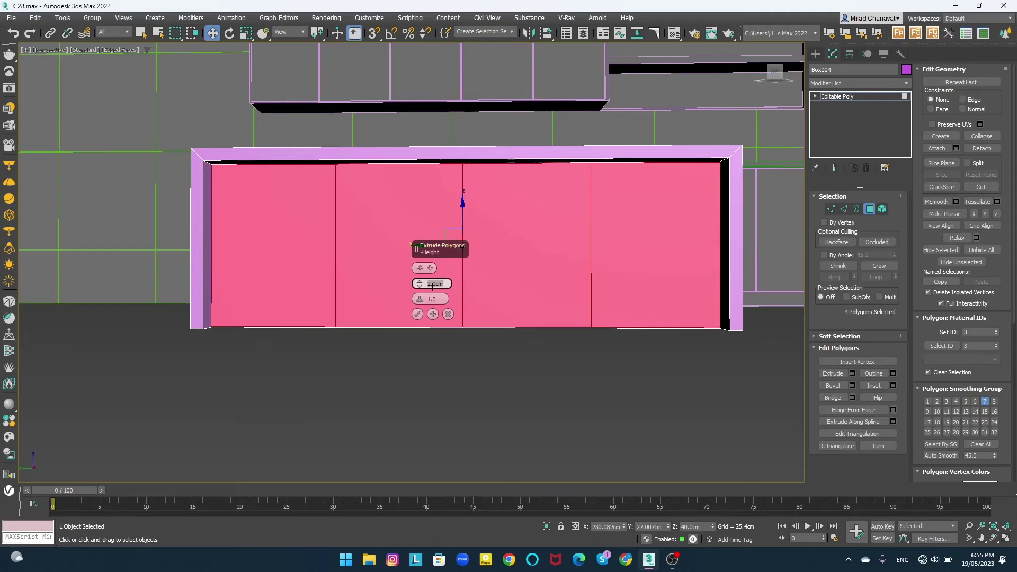
type("-5")
key("Return")
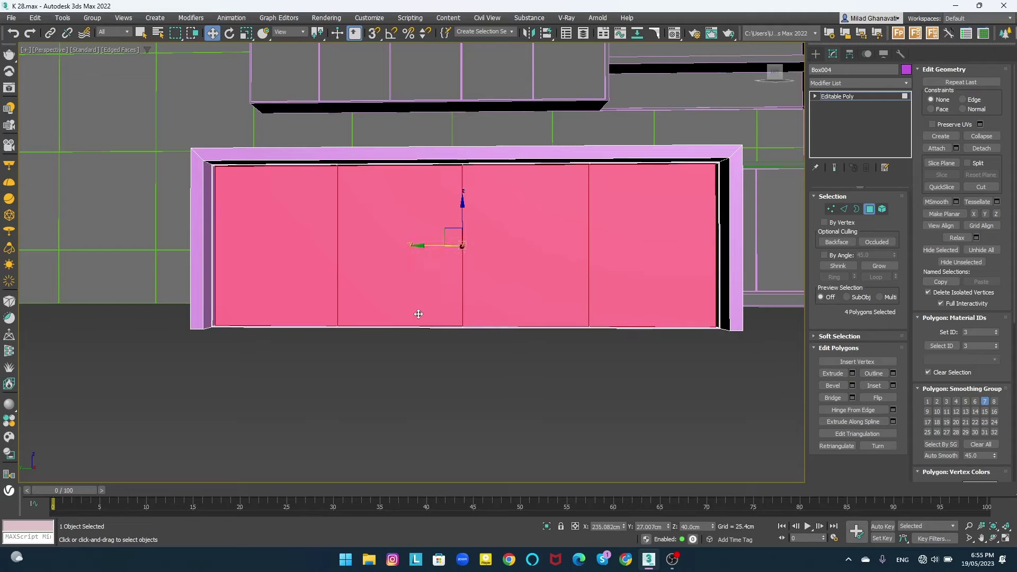
- Inset each front panel 0.3cm by polygon, extrude them, and orbit to check the grooves
left_click(852, 373)
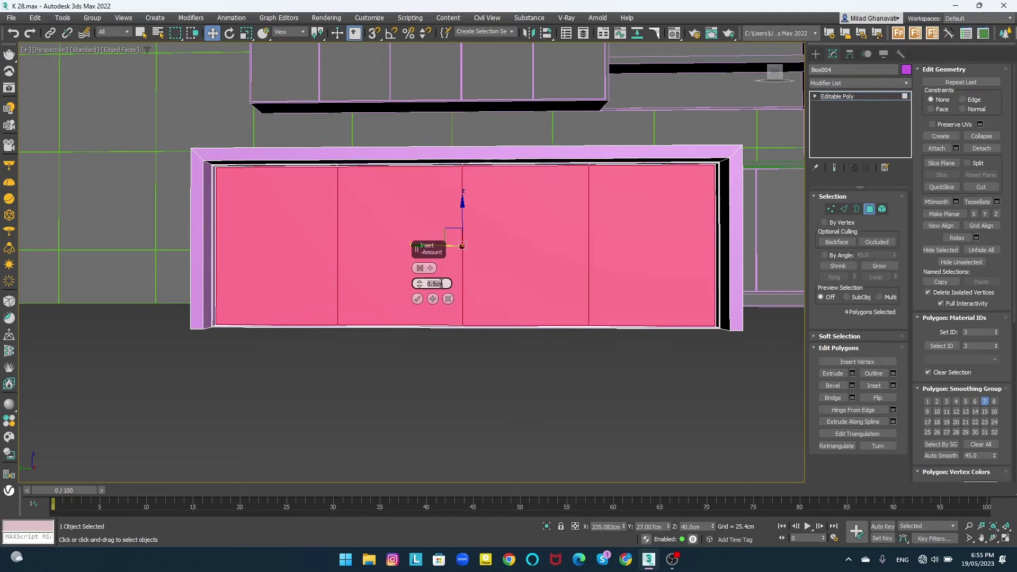
left_click(417, 299)
left_click(851, 373)
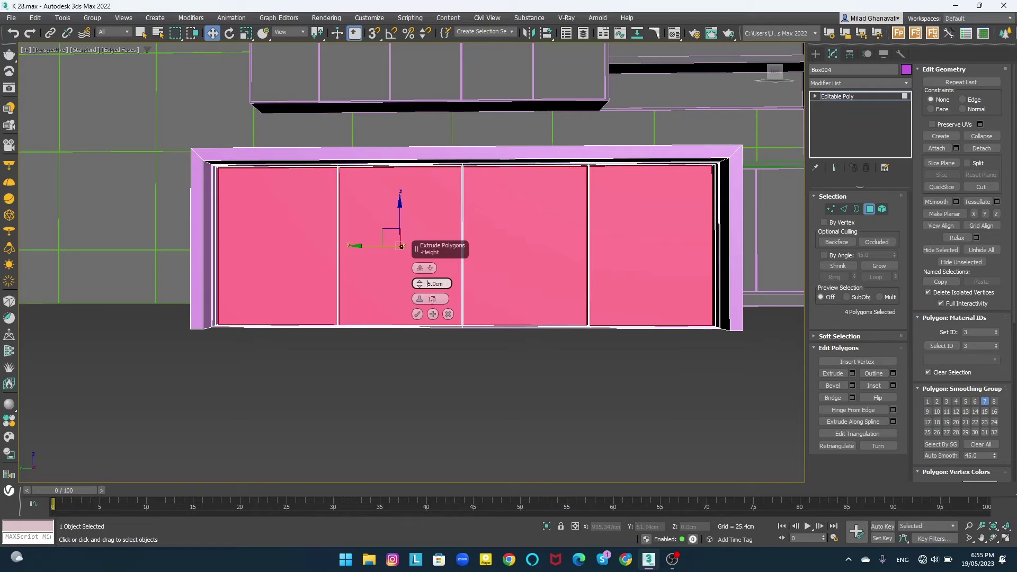
middle_click_drag(330, 317, 780, 265, "alt")
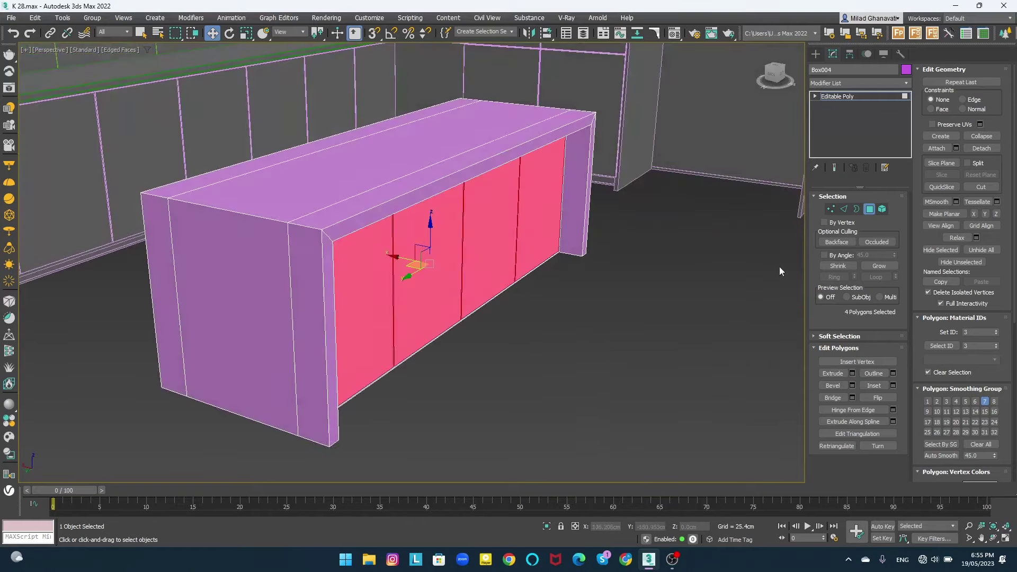
left_click(644, 299)
mouse_move(644, 299)
middle_mouse_down("alt")
mouse_move(460, 306)
mouse_move(409, 297)
mouse_move(534, 307)
middle_mouse_up("alt")
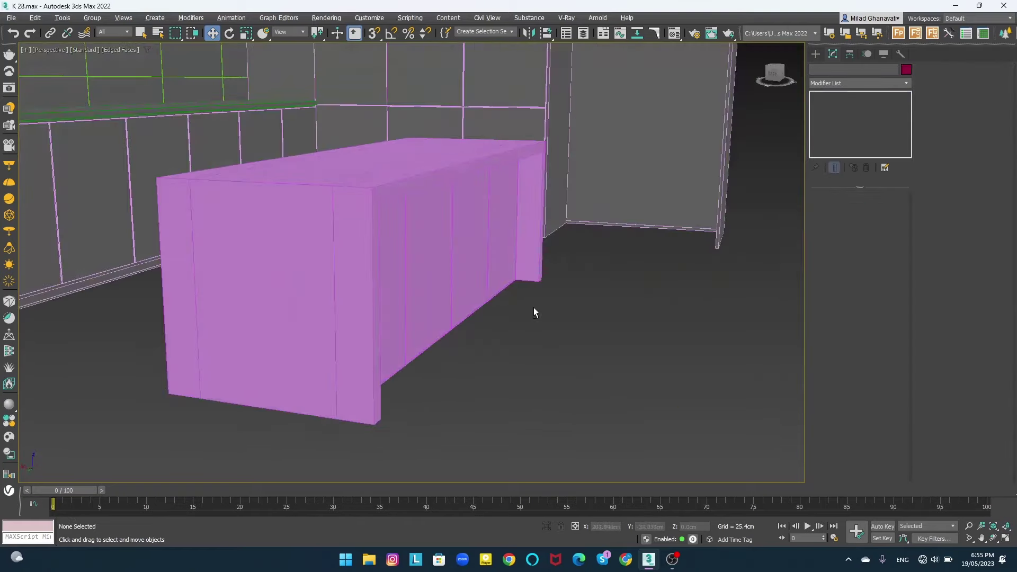
- In Top view, box-select and rework Box004's right-end vertices, then exit Vertex mode
left_click(511, 289)
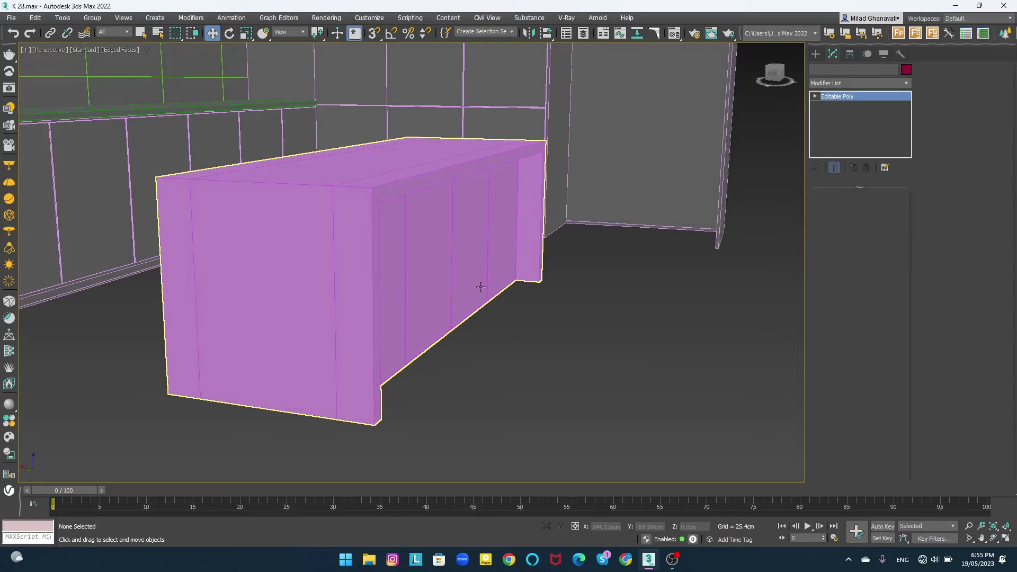
left_click(831, 208)
key("t")
scroll(448, 281, "up", 5)
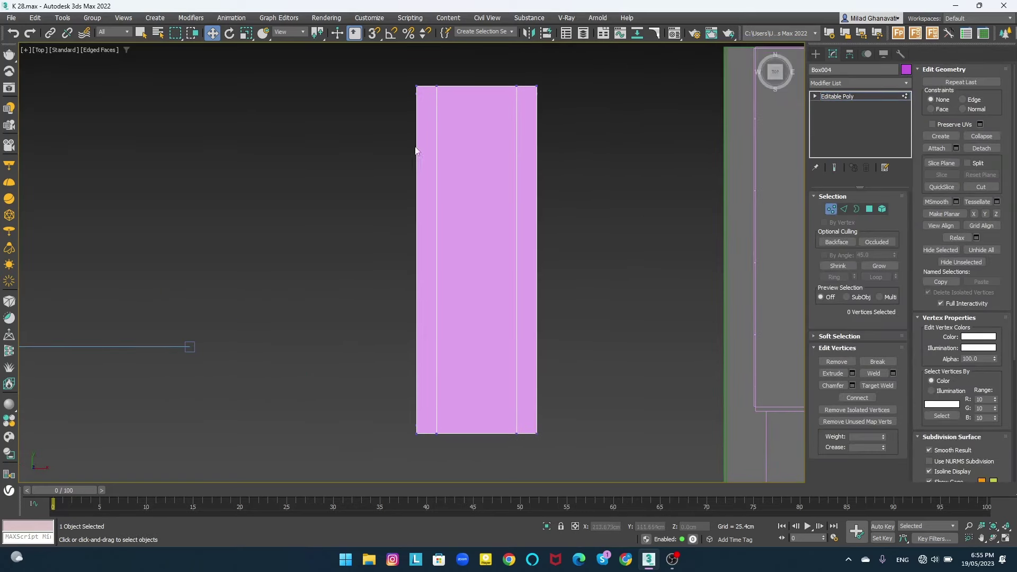
left_click_drag(493, 262, 545, 284)
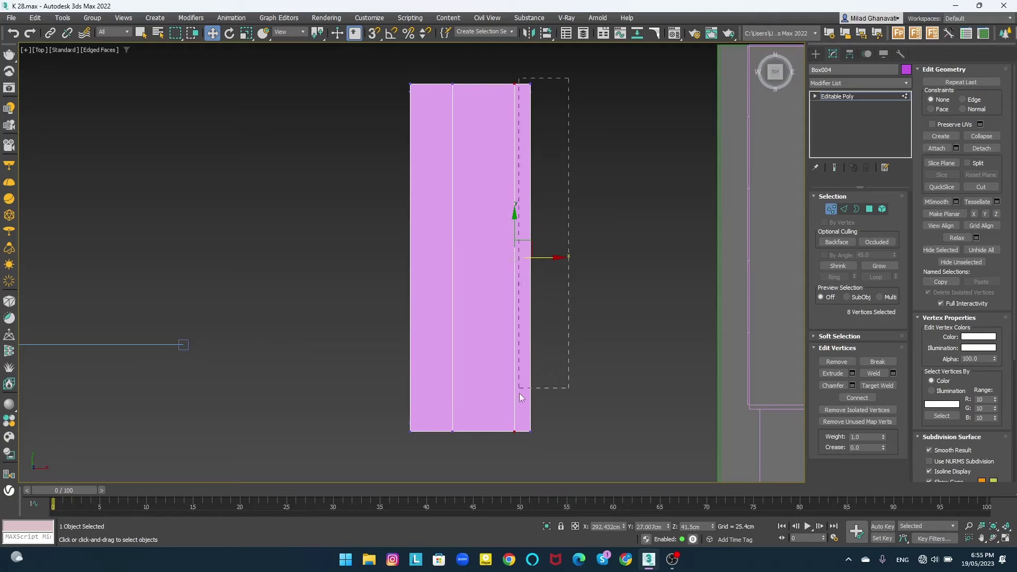
key("p")
mouse_move(570, 259)
middle_mouse_down("alt")
mouse_move(733, 233)
mouse_move(648, 228)
mouse_move(634, 242)
middle_mouse_up("alt")
left_click(831, 208)
scroll(648, 228, "up", 3)
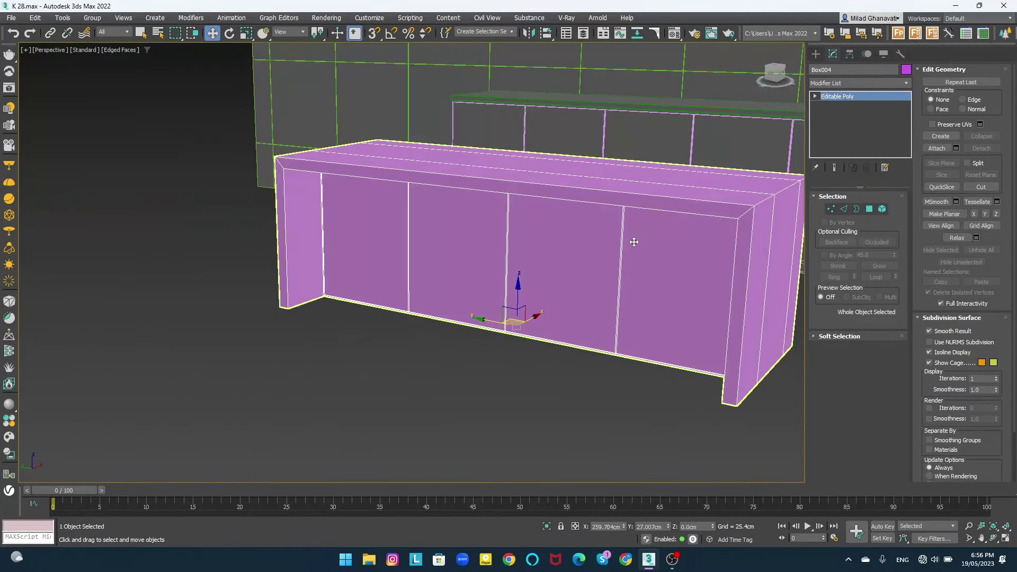
- Apply the grey material from the Material Editor to the island cabinet
scroll(530, 377, "down", 4)
middle_click_drag(525, 396, 588, 402, "alt")
key("m")
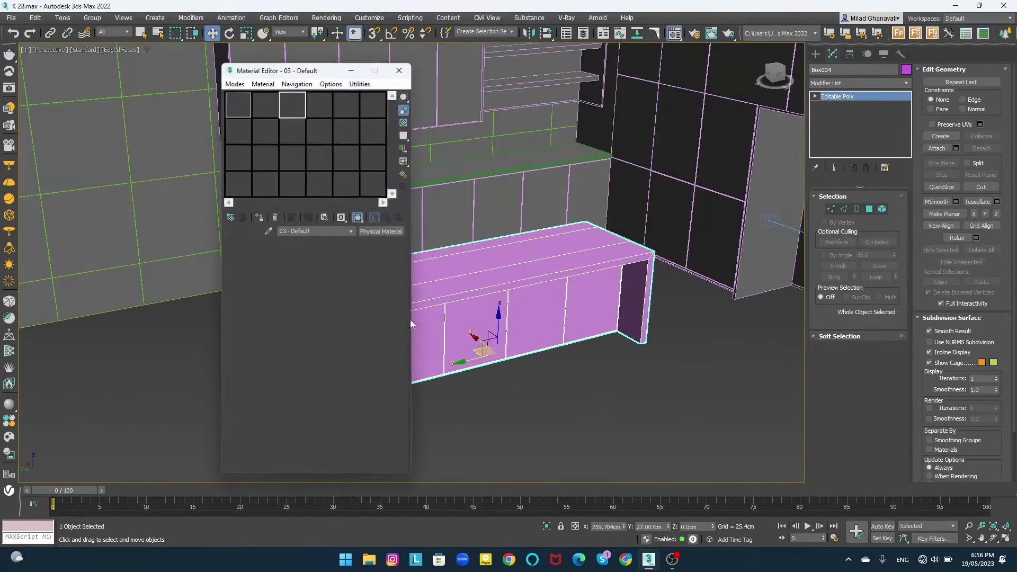
left_click(266, 104)
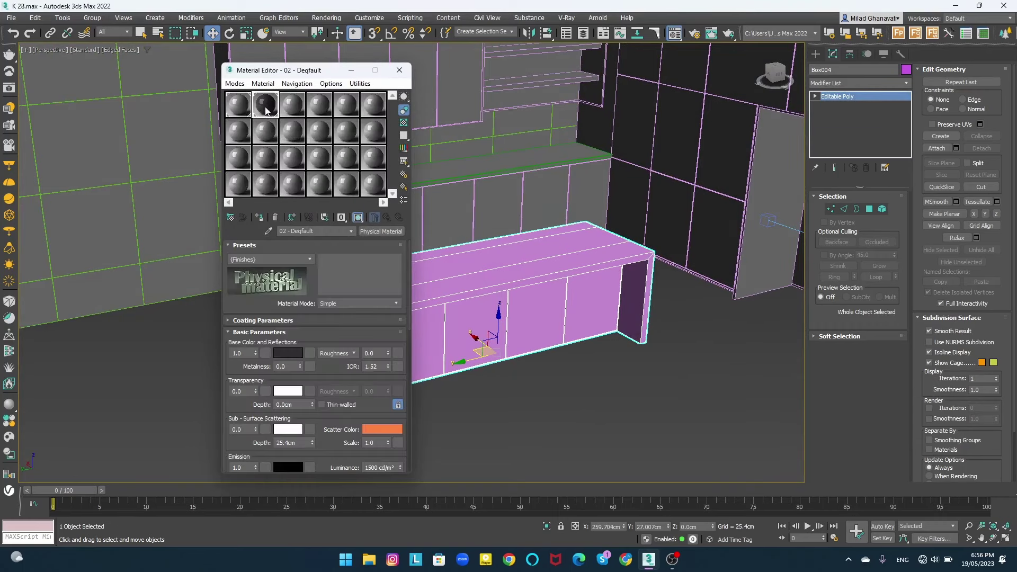
left_click_drag(265, 105, 530, 297)
left_click(400, 70)
- Unhide all objects and isolate the lower, upper and tall L-shaped cabinets
scroll(540, 295, "down", 3)
mouse_move(539, 296)
middle_mouse_down("alt")
mouse_move(377, 341)
mouse_move(352, 336)
mouse_move(220, 253)
mouse_move(396, 302)
mouse_move(260, 200)
middle_mouse_up("alt")
right_click(358, 339)
left_click(396, 340)
scroll(396, 302, "up", 3)
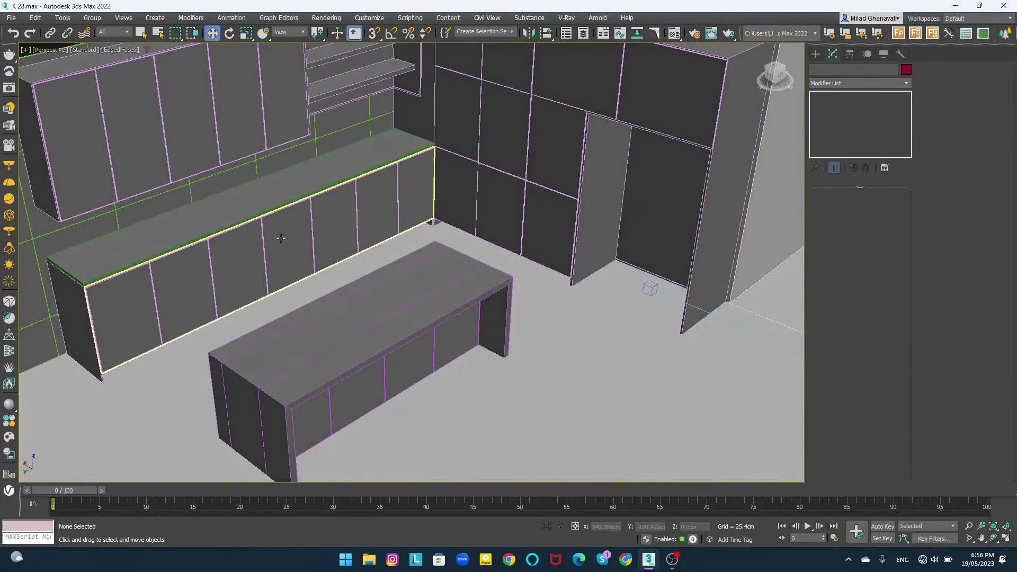
left_click(260, 200)
left_click(197, 137, "ctrl")
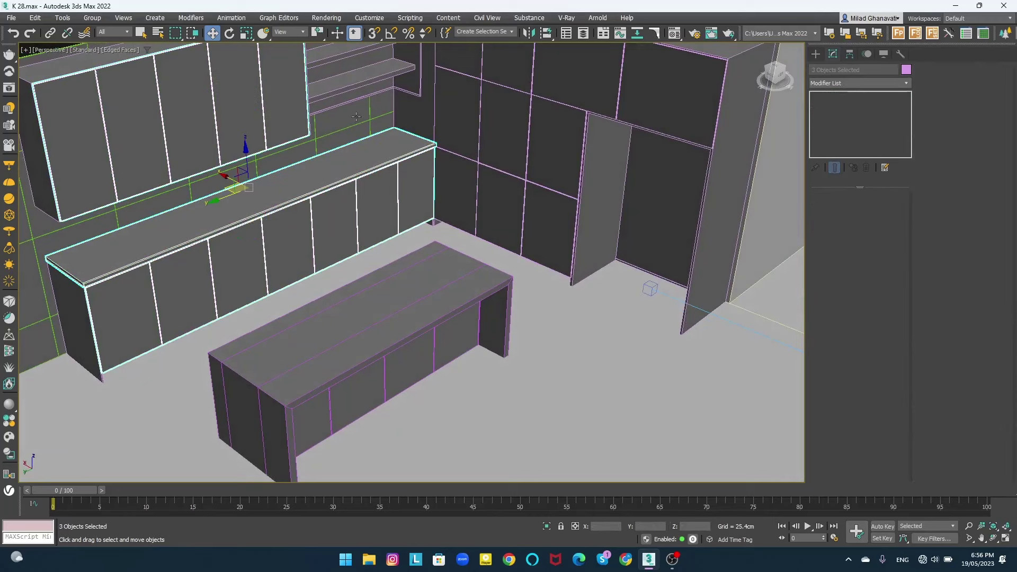
left_click(609, 148, "ctrl")
left_click(545, 526)
left_click(460, 409)
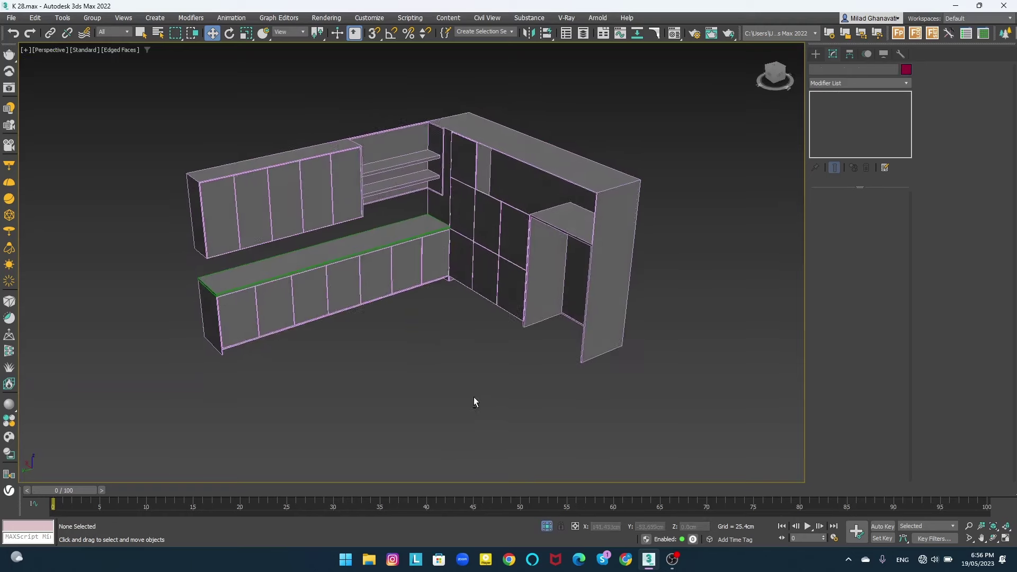
- Merge the ojagh-gaaz cooktop scene file from the Kitchen objects folder into the scene
right_click(369, 560)
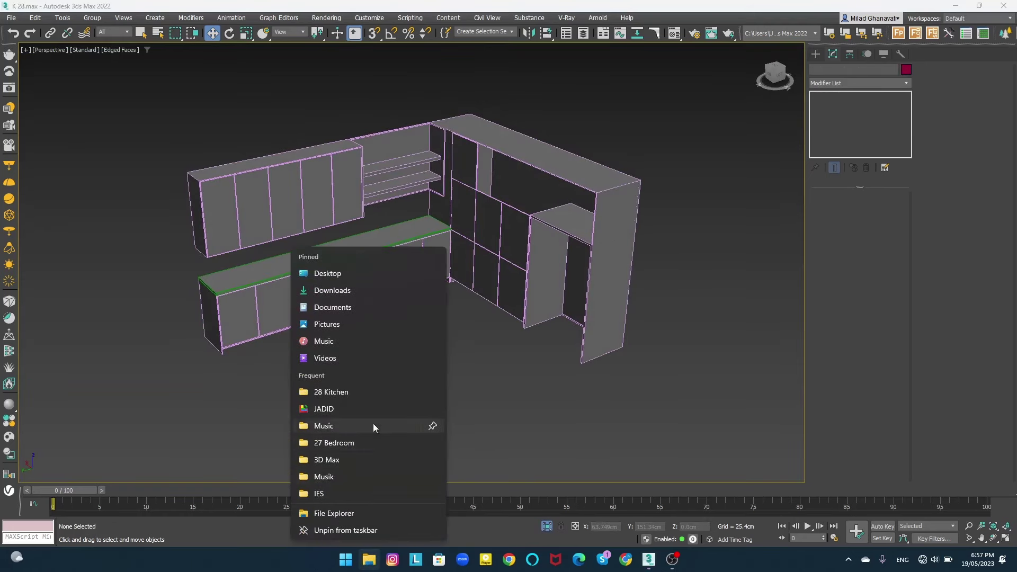
left_click(326, 491)
left_click(603, 93)
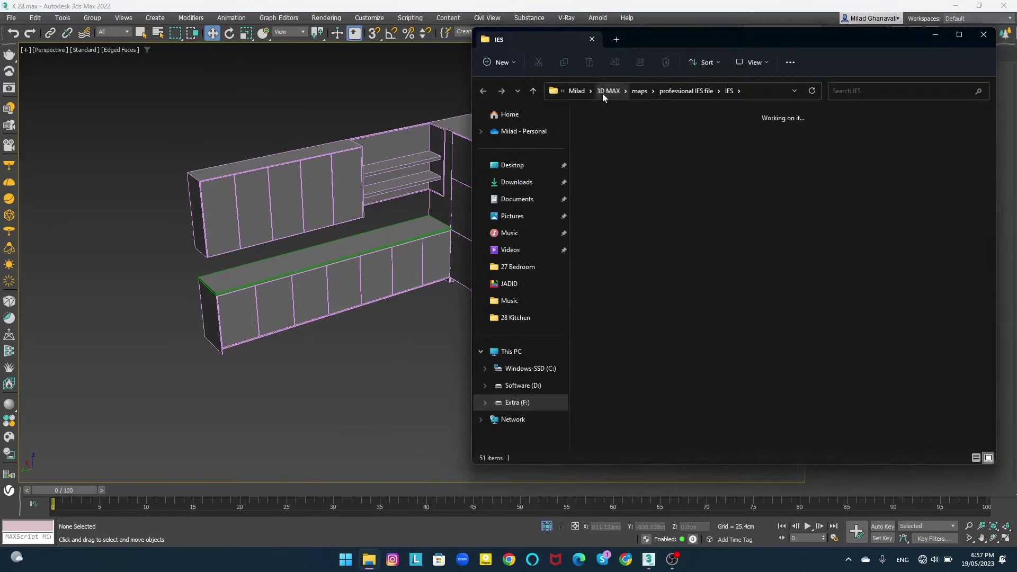
double_click(863, 151)
double_click(644, 277)
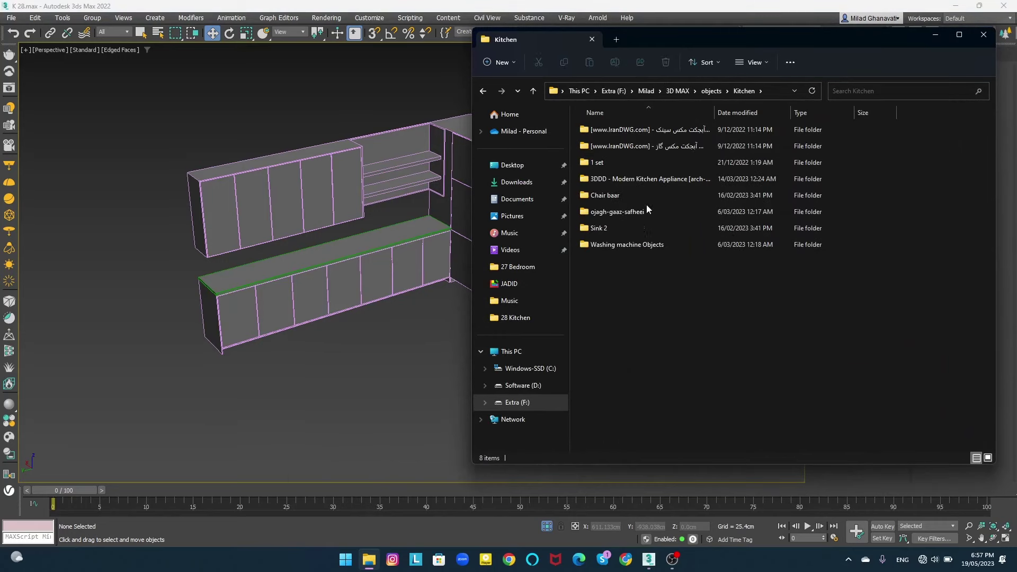
double_click(663, 243)
key("alt+Left")
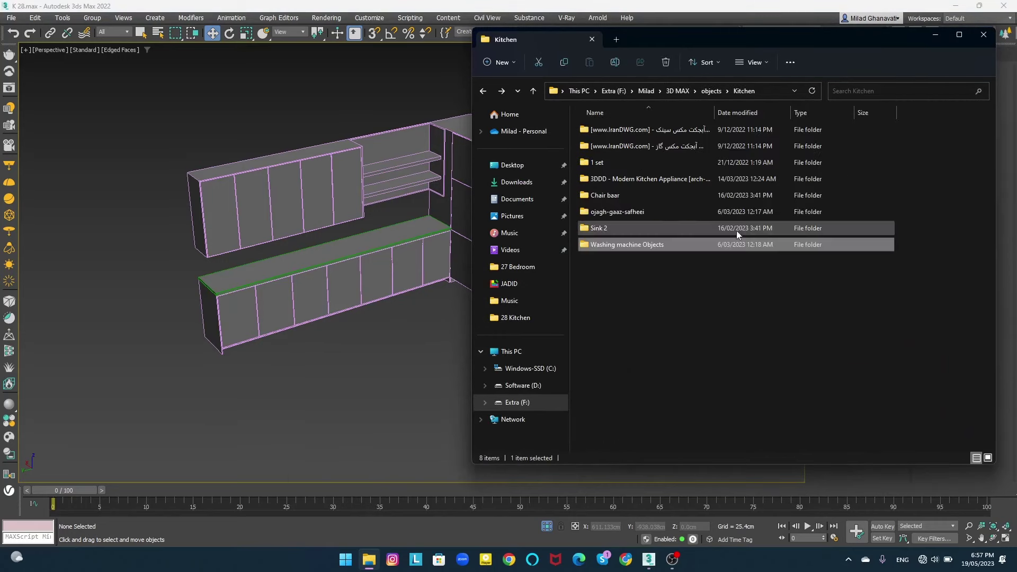
double_click(647, 215)
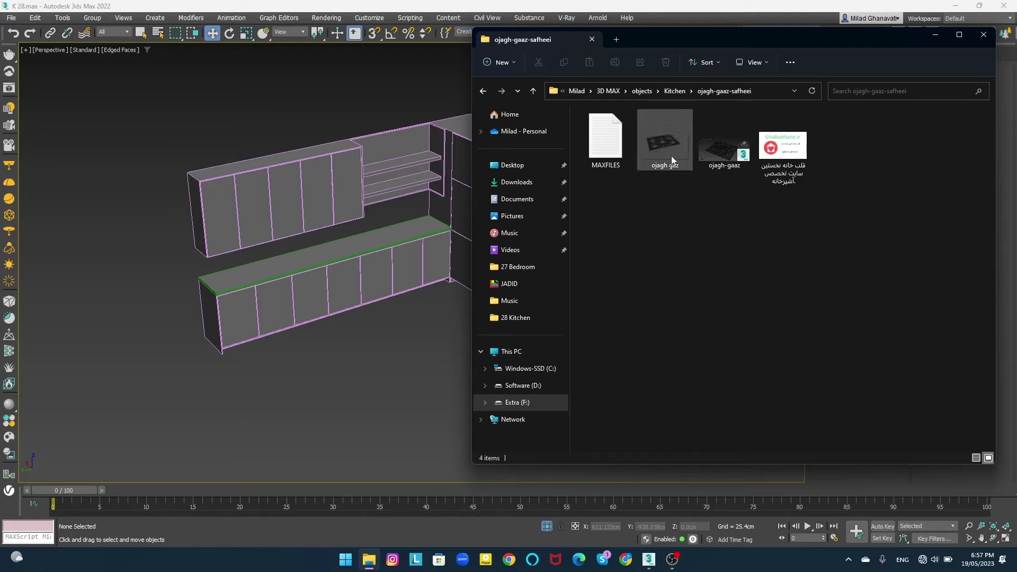
left_click(713, 156)
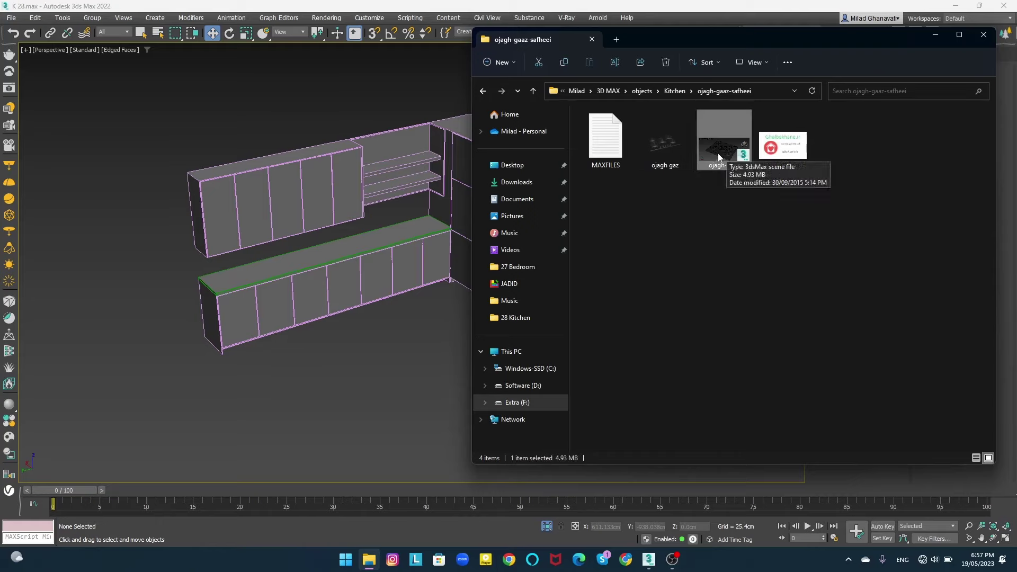
left_click_drag(720, 157, 365, 366)
left_click(389, 377)
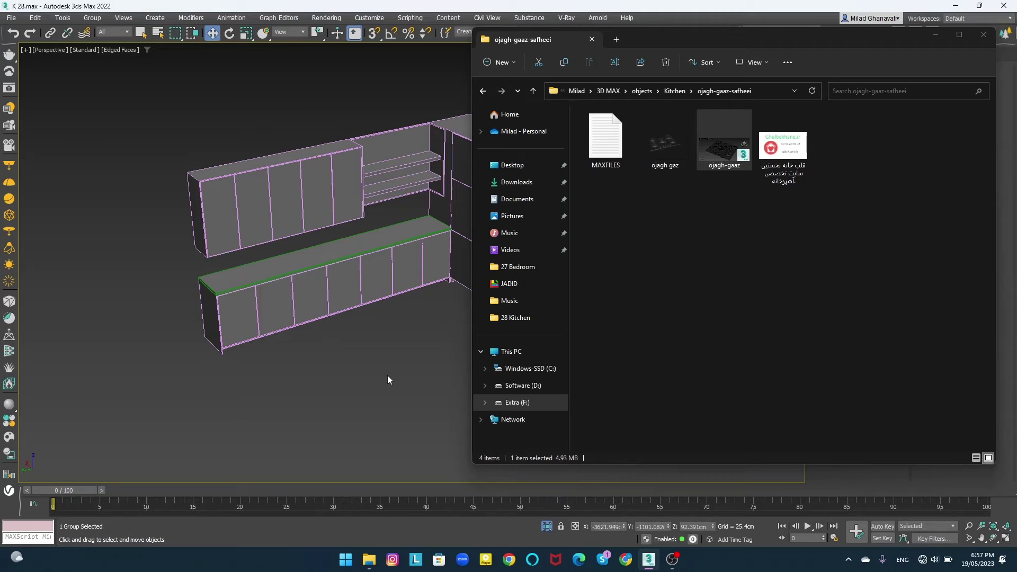
- Frame the merged cooktop and rotate it 90° to align with the counter
left_click(650, 560)
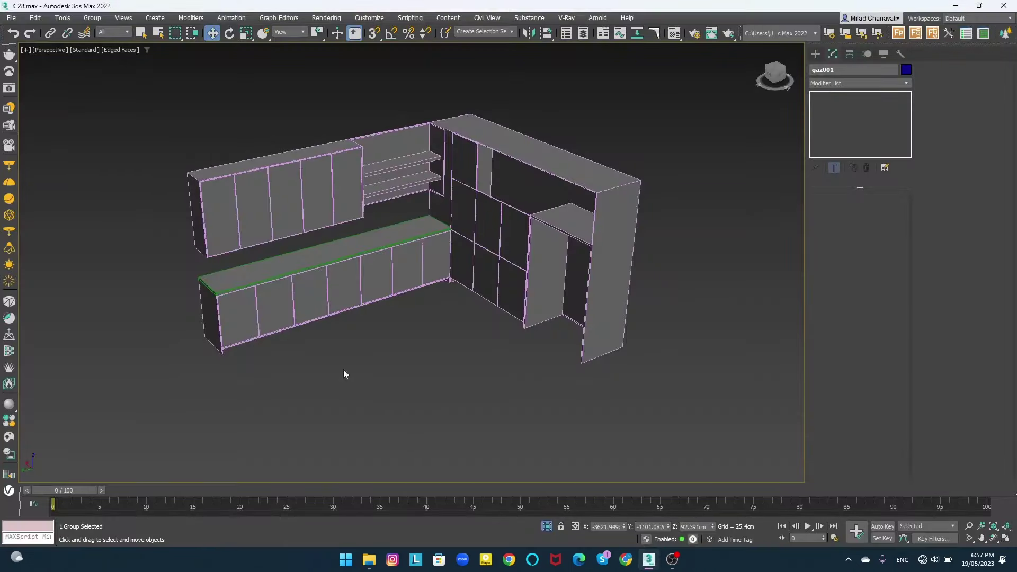
scroll(361, 354, "down", 3)
key("z")
scroll(376, 341, "down", 5)
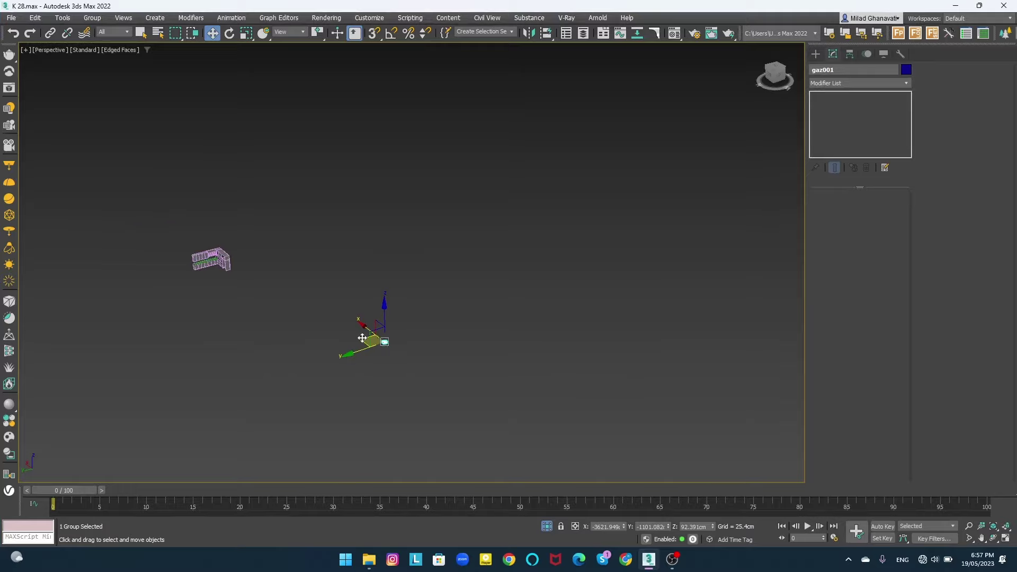
key("z")
scroll(339, 310, "down", 2)
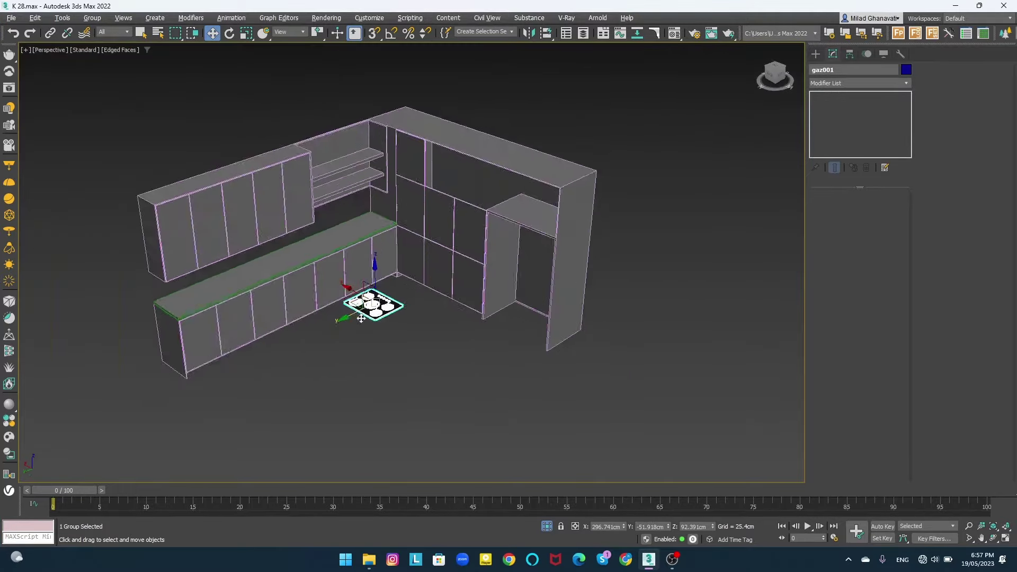
scroll(379, 312, "up", 4)
scroll(390, 316, "up", 5)
left_click_drag(374, 278, 403, 297)
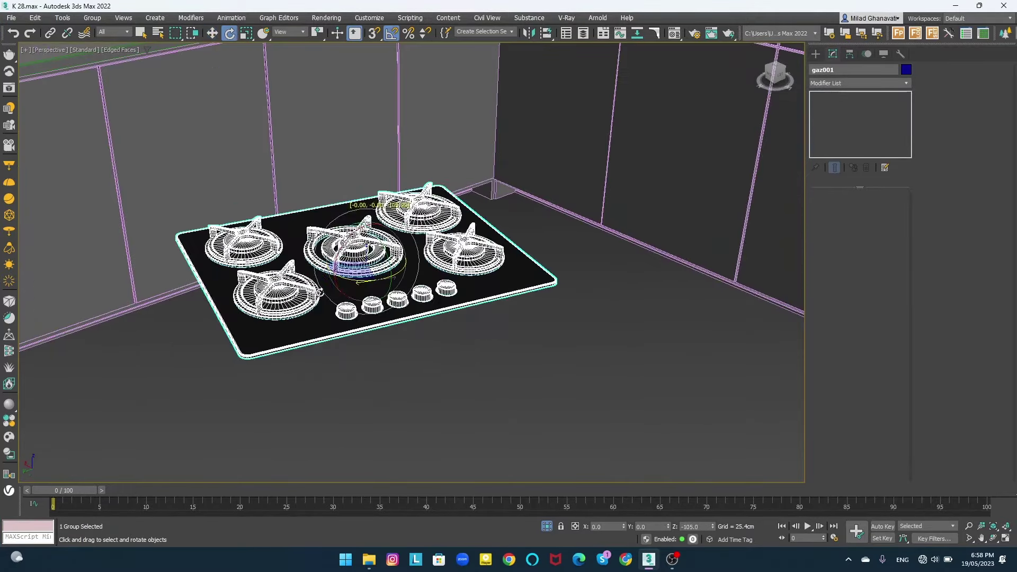
scroll(360, 249, "down", 6)
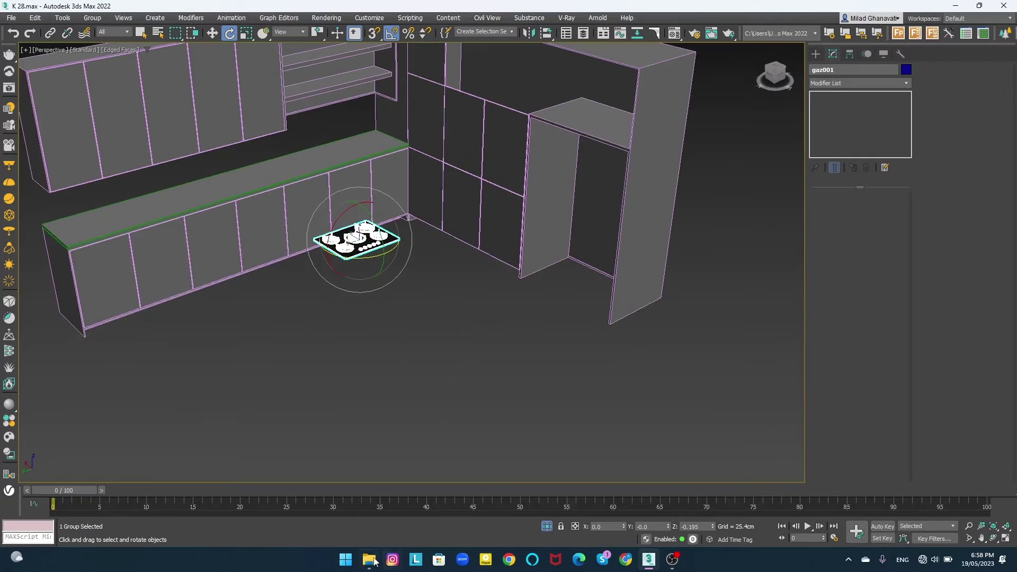
- Merge the bar stool .max file from the Chair baar folder into the kitchen
left_click(373, 561)
key("alt+Up")
double_click(612, 195)
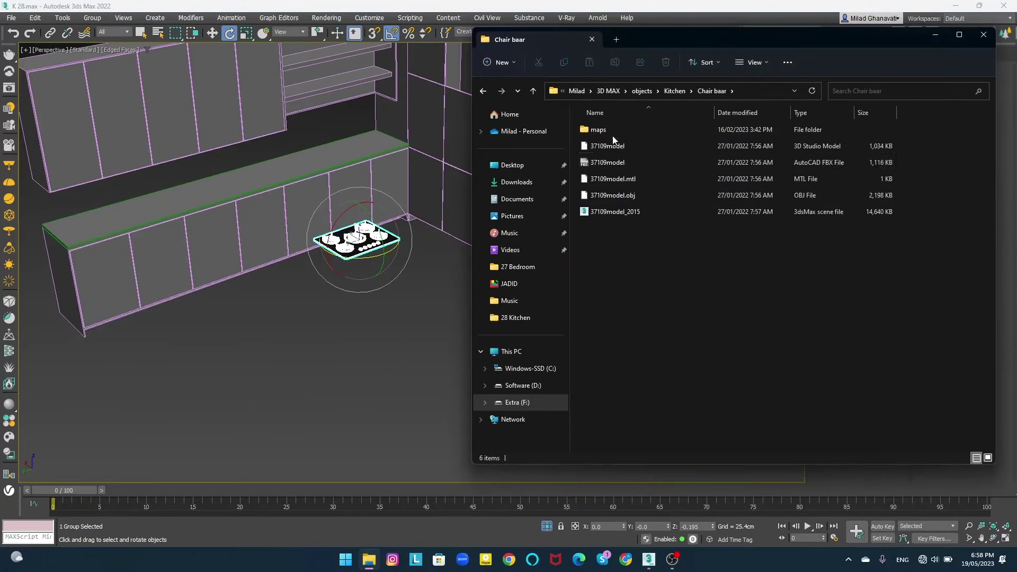
key("alt+Up")
left_click_drag(622, 214, 348, 376)
left_click(365, 388)
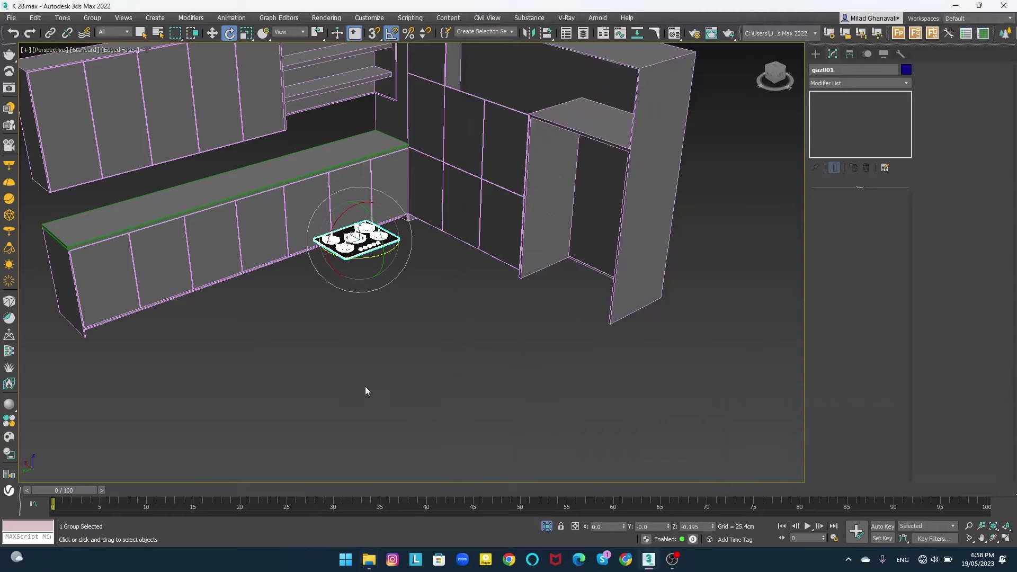
- Deselect the merged stool and return Explorer to the Kitchen models folder
scroll(403, 392, "down", 5)
scroll(476, 382, "up", 3)
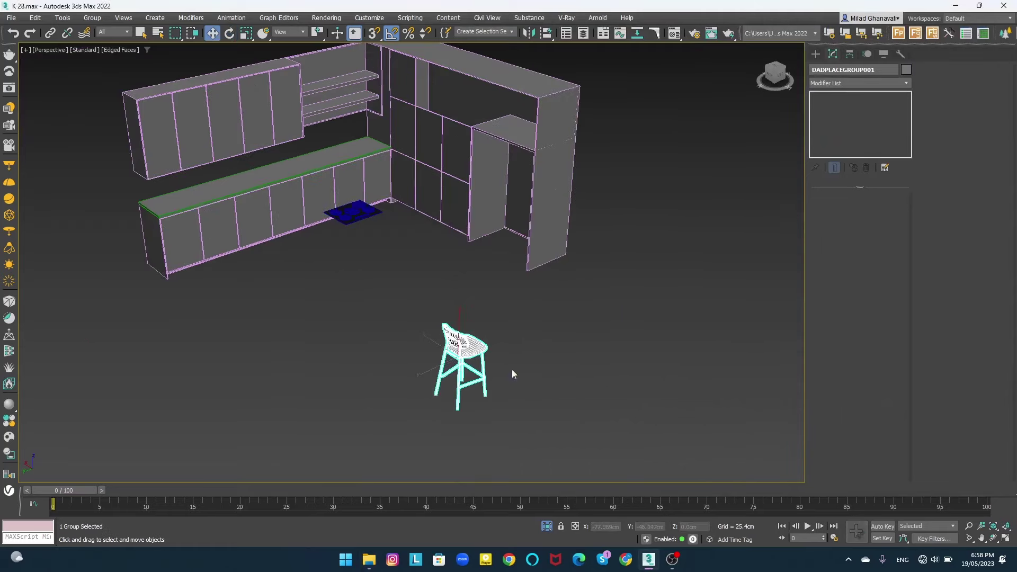
scroll(519, 365, "up", 3)
left_click(323, 205)
scroll(323, 205, "up", 3)
scroll(299, 185, "up", 2)
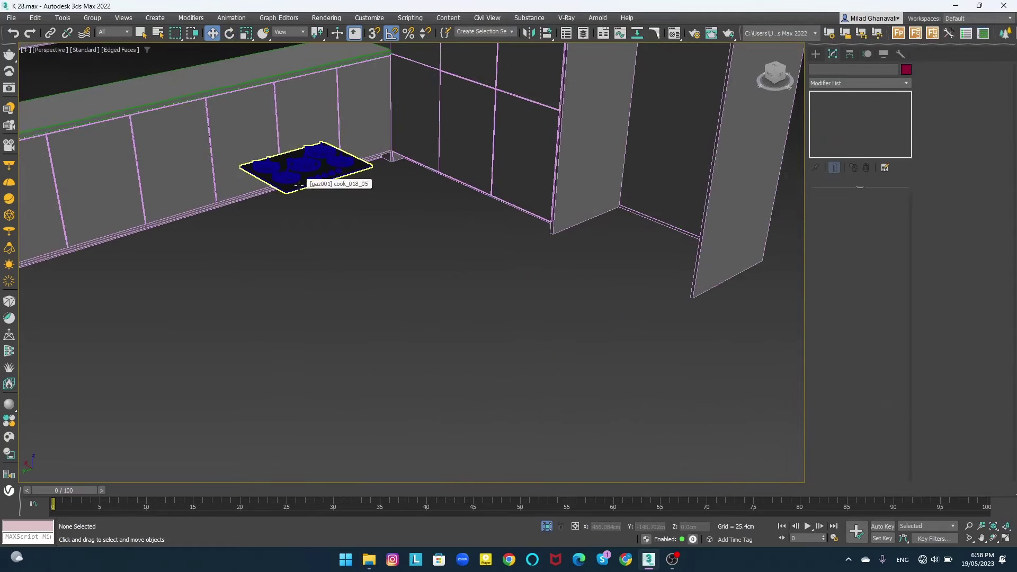
key("alt+Tab")
key("alt+Up")
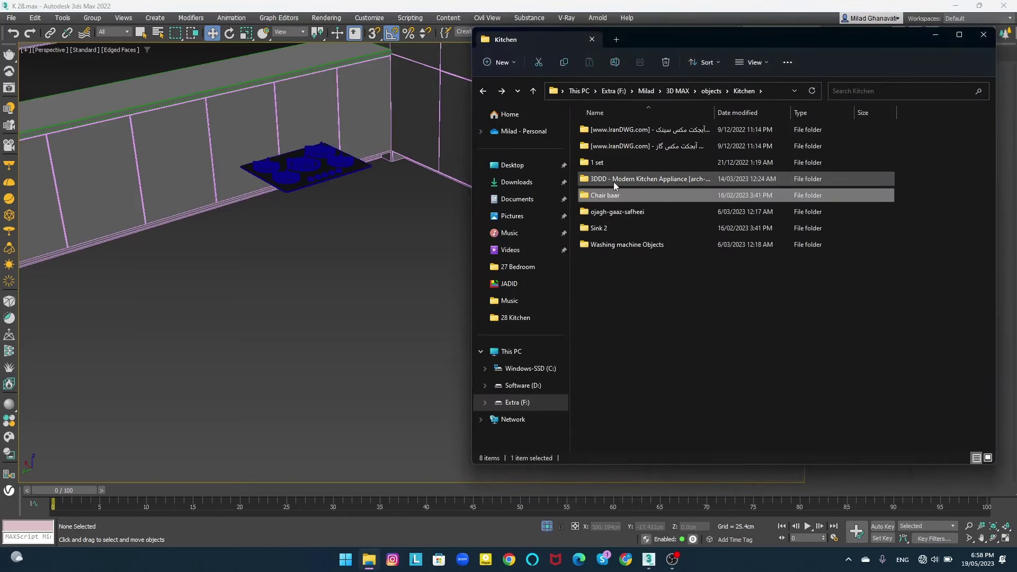
- Browse to the 3DDD Modern Kitchen Appliance folder in File Explorer
double_click(617, 163)
double_click(625, 130)
double_click(629, 182)
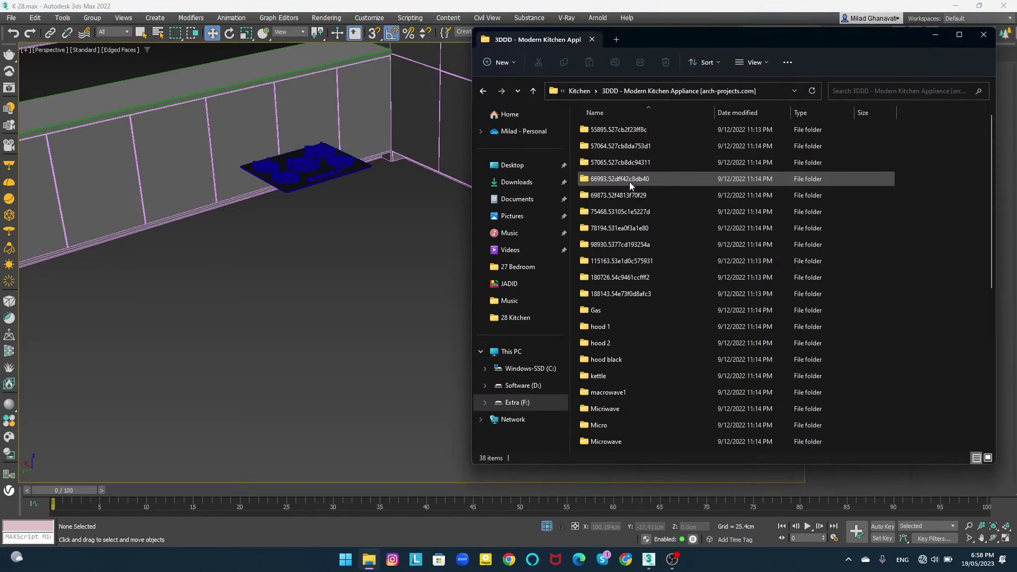
scroll(633, 222, "down", 5)
scroll(627, 215, "up", 3)
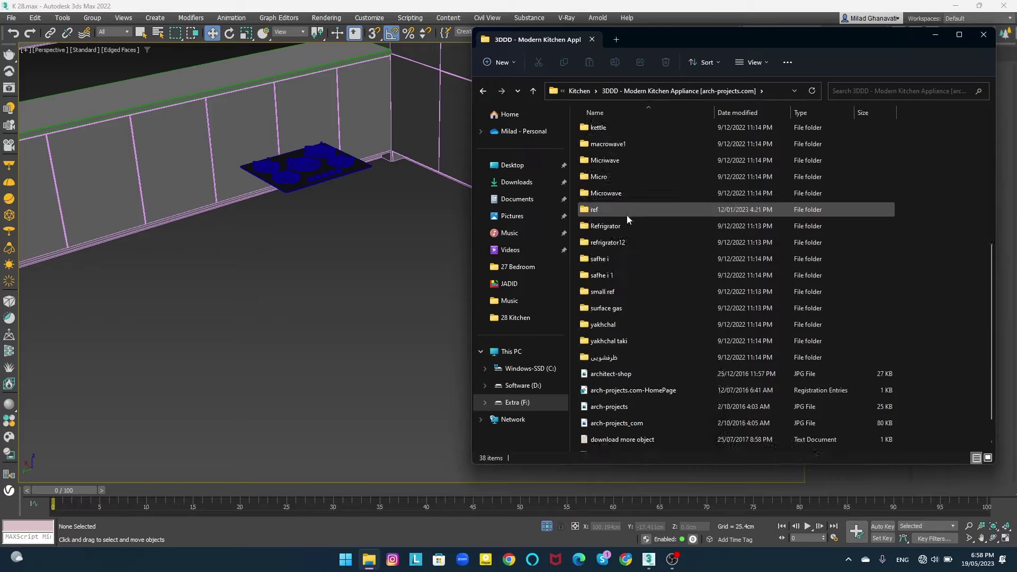
scroll(627, 215, "down", 2)
scroll(636, 244, "down", 1)
- Preview the dishwasher model image, then go back up to the Kitchen folder
double_click(609, 313)
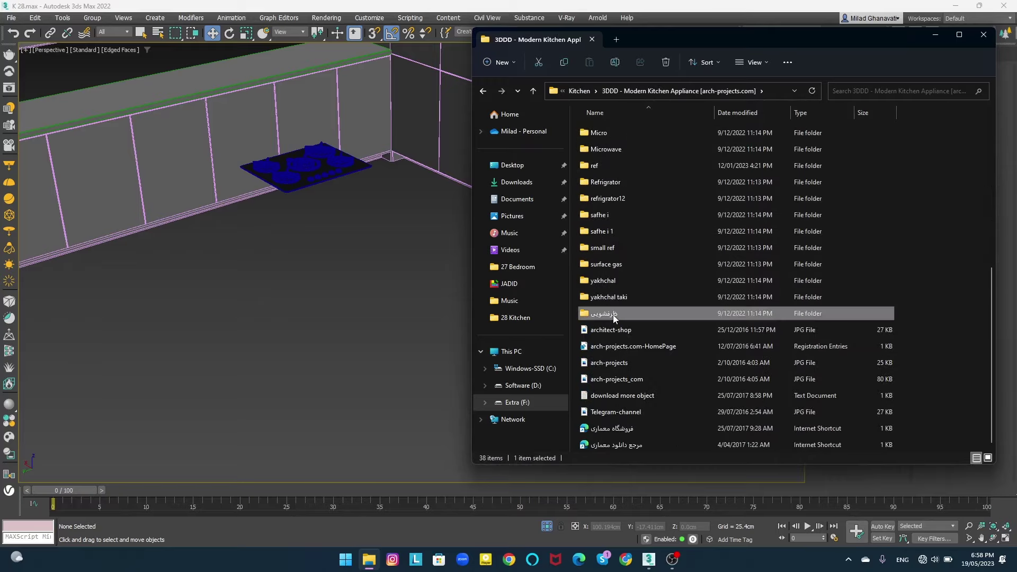
left_click(622, 147)
double_click(622, 147)
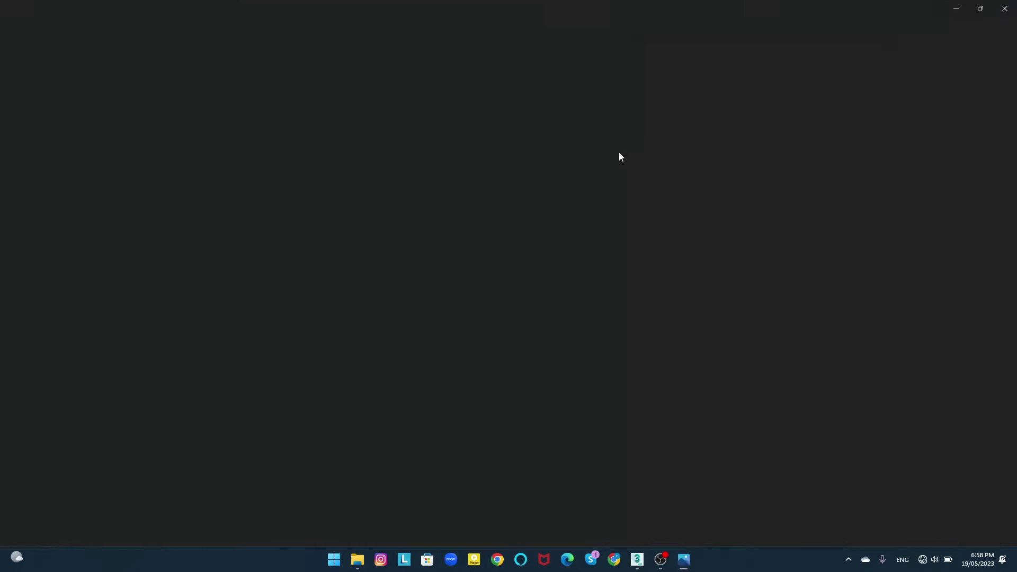
left_click(1005, 7)
key("BackSpace")
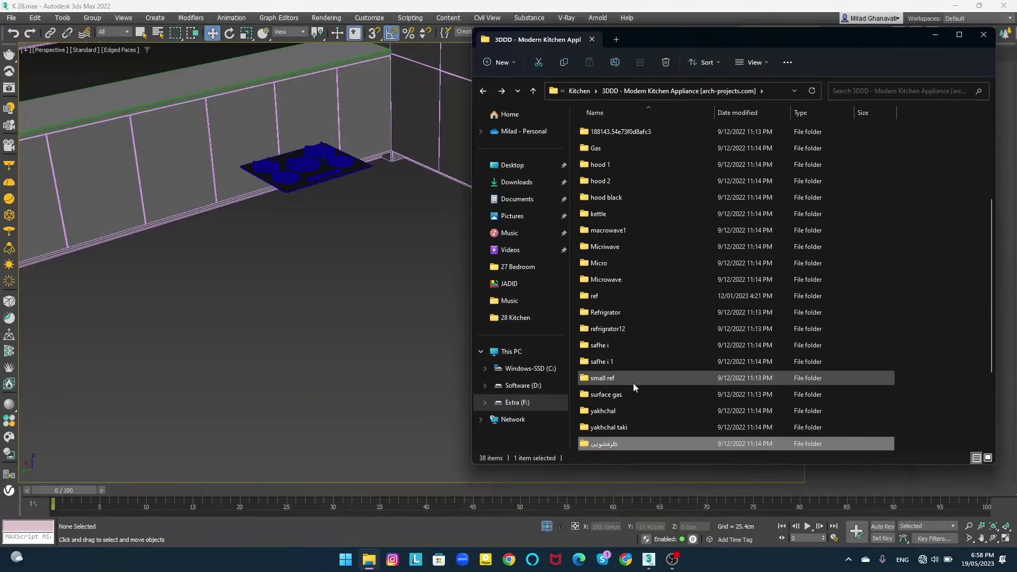
left_click(627, 345)
key("BackSpace")
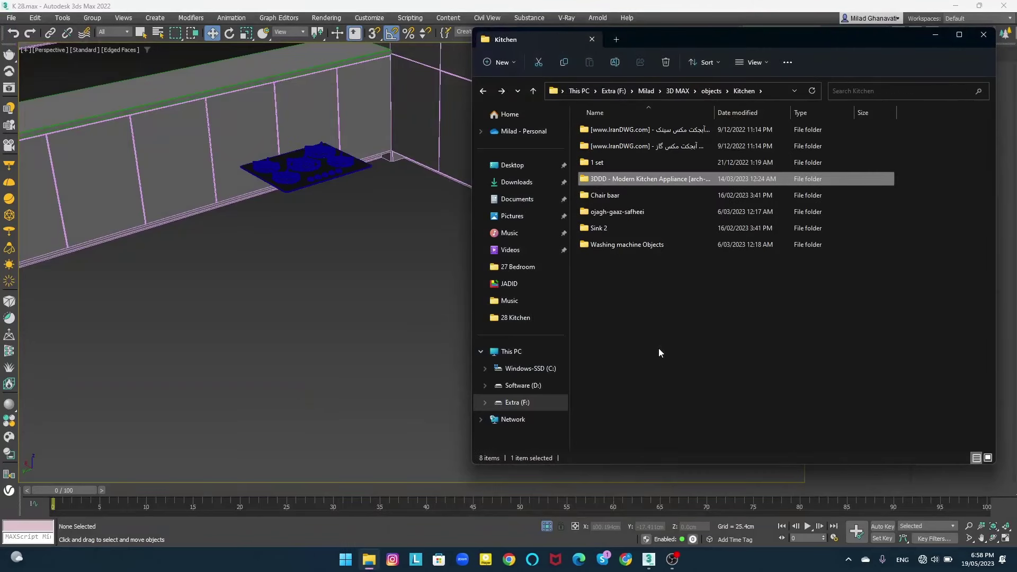
- Merge the sink013 model from the Sink 2 folder into the kitchen scene
double_click(622, 228)
double_click(608, 195)
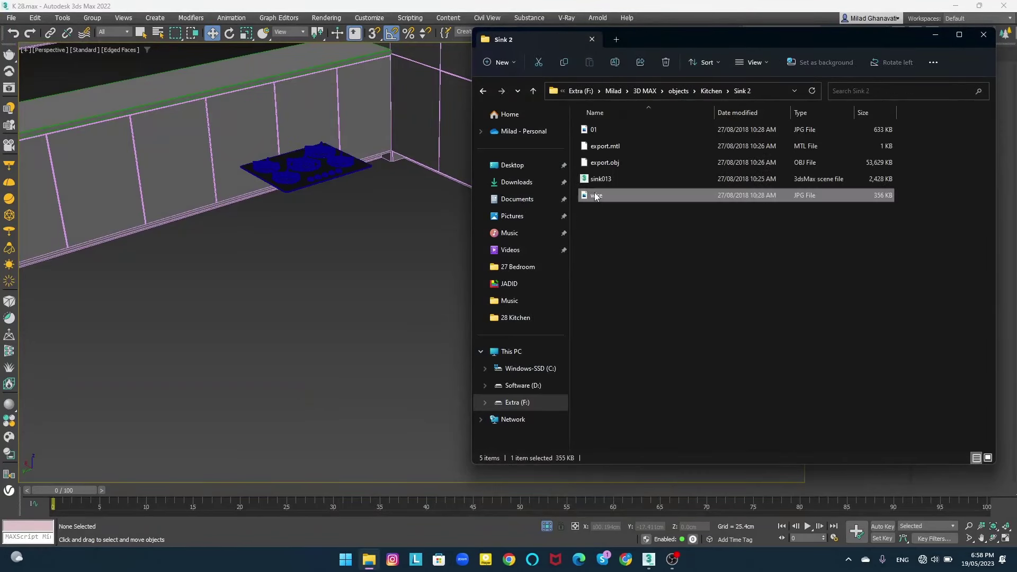
left_click(1005, 8)
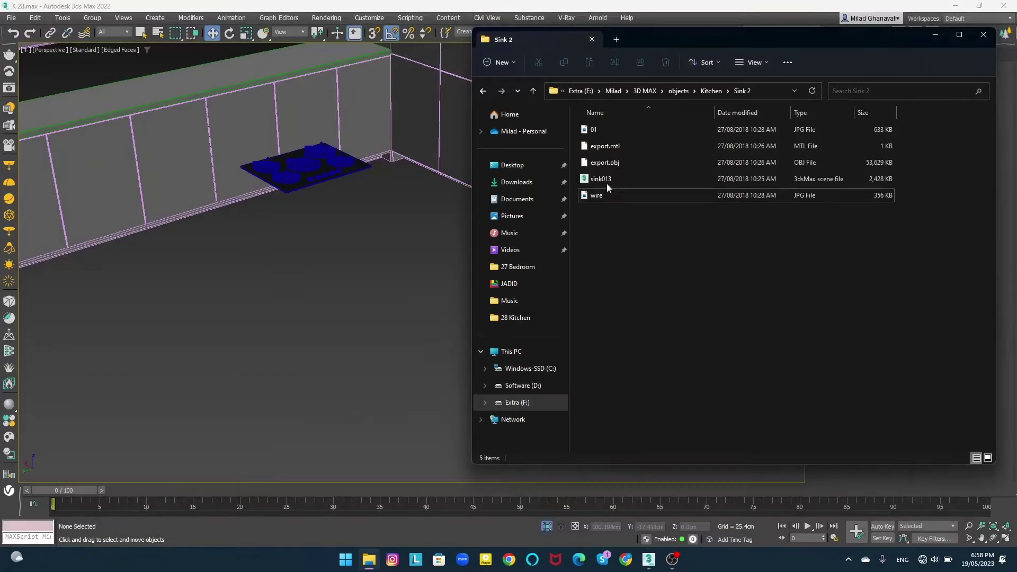
left_click_drag(604, 180, 316, 309)
left_click(332, 316)
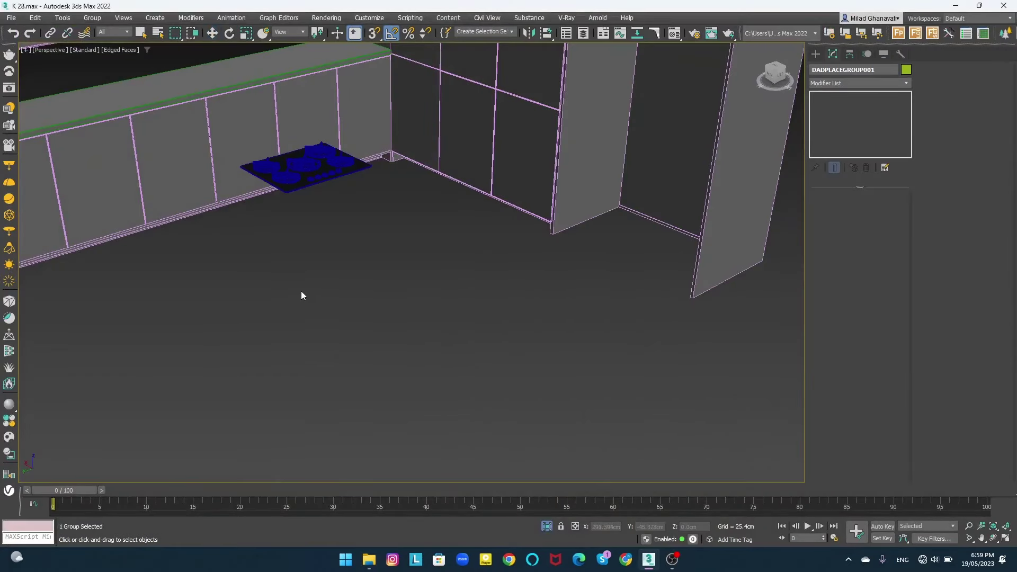
- Move the merged sink onto the counter and along it
scroll(302, 291, "down", 5)
left_click_drag(334, 382, 253, 263)
scroll(253, 264, "up", 3)
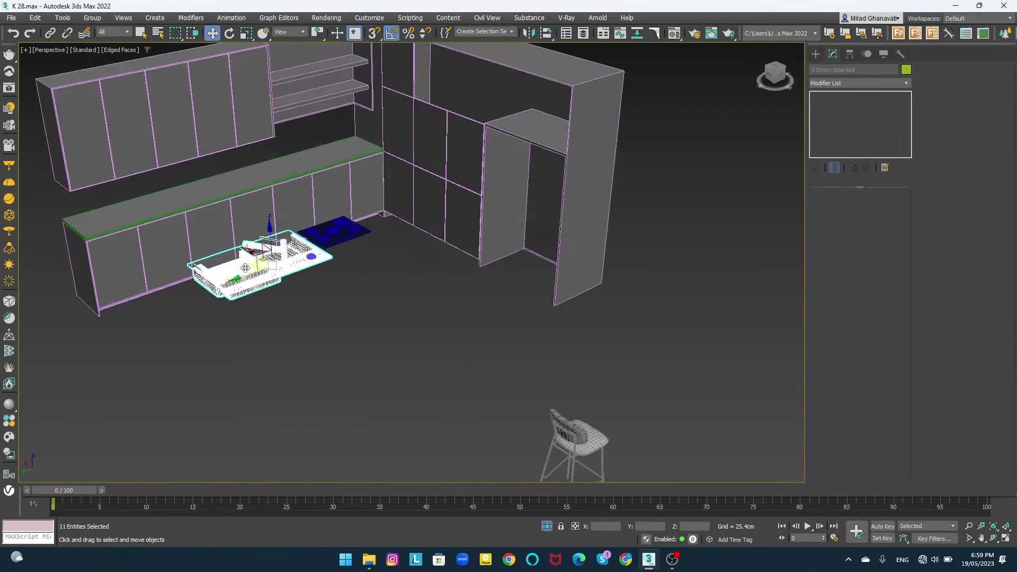
scroll(281, 297, "up", 6)
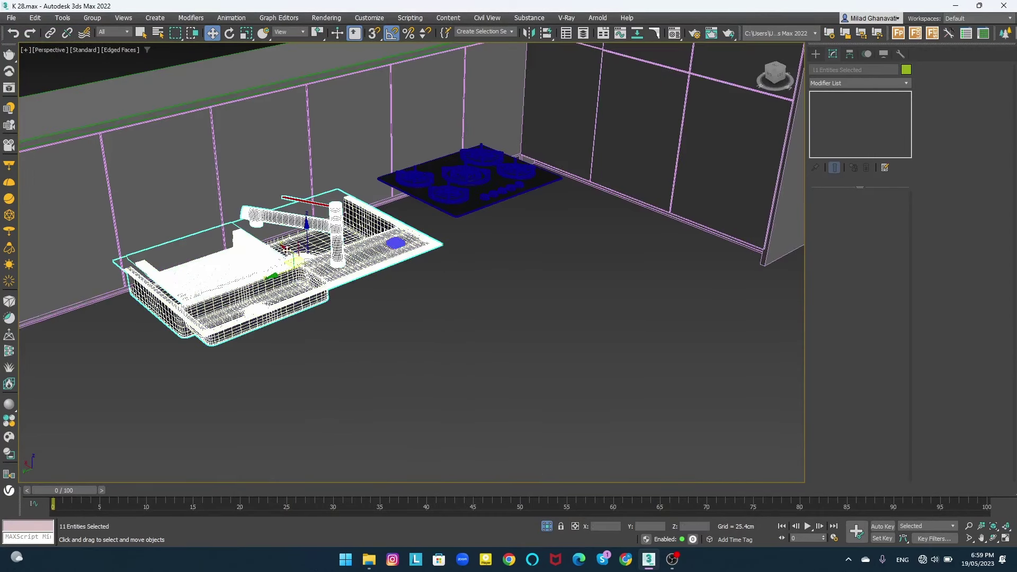
left_click_drag(288, 253, 336, 280)
- Group the sink's parts into a group named 'sink'
left_click(100, 16)
left_click(106, 30)
type("sin")
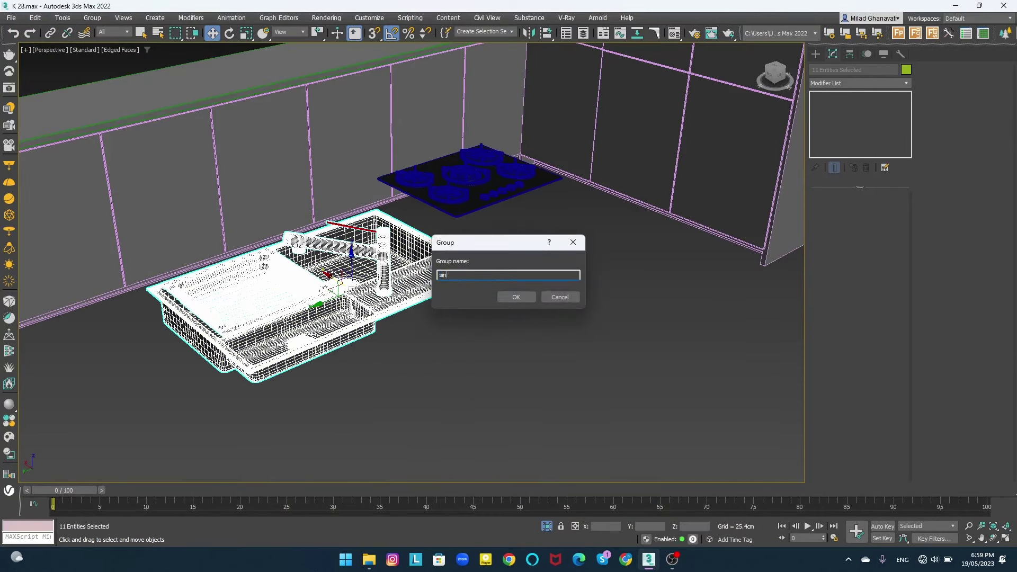
type("k")
key("Return")
left_click(485, 237)
- Drag the Gunter & Hauer cooktop file from the safhe i 1 folder into the viewport
left_click(369, 559)
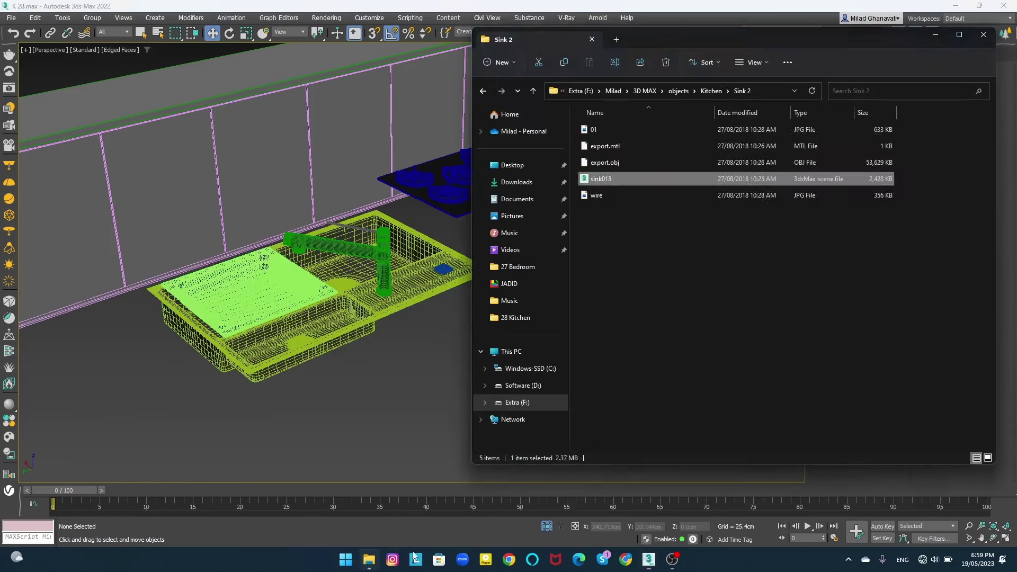
key("alt+Up")
double_click(636, 180)
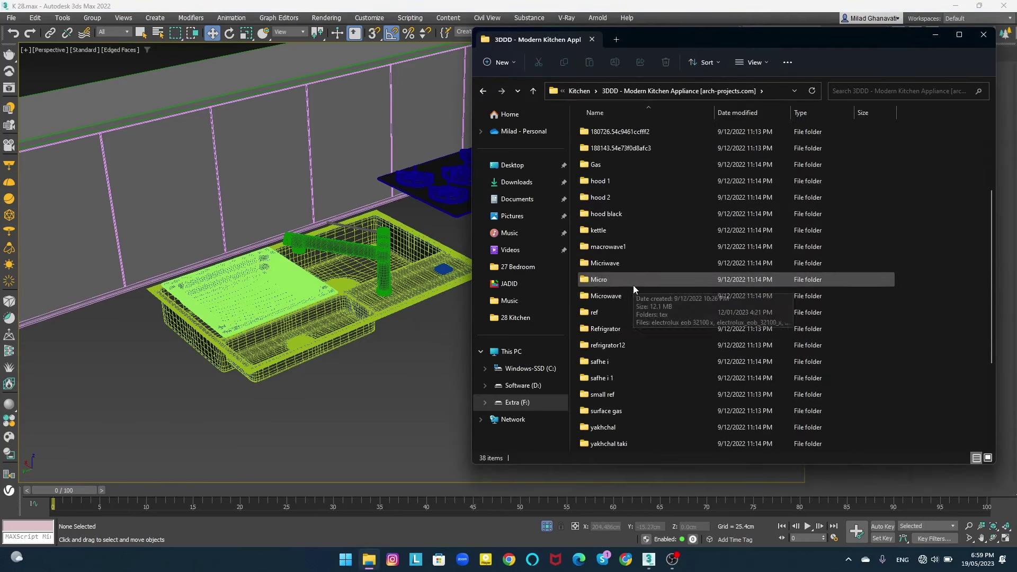
double_click(628, 359)
key("alt+Up")
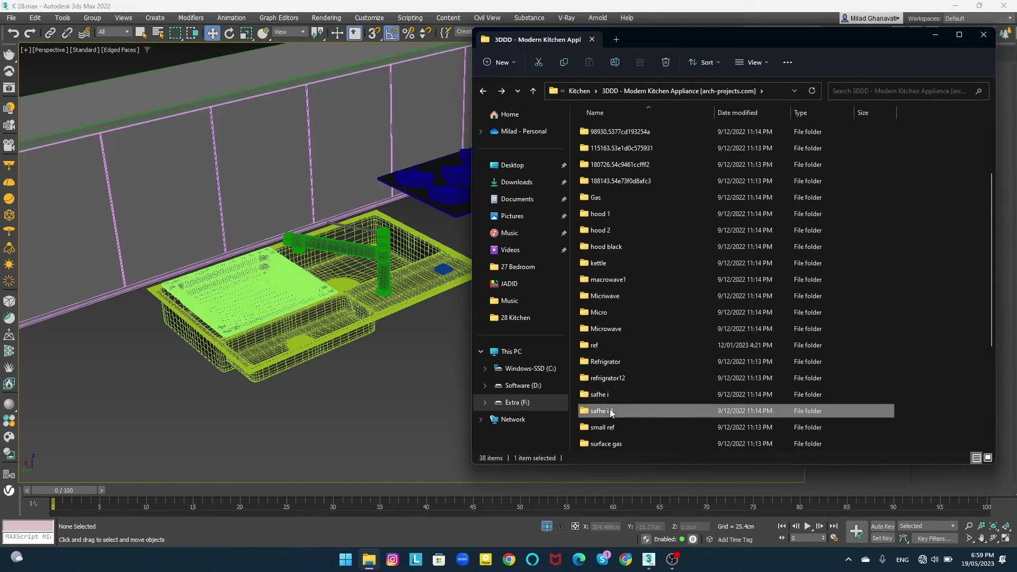
double_click(636, 412)
double_click(661, 159)
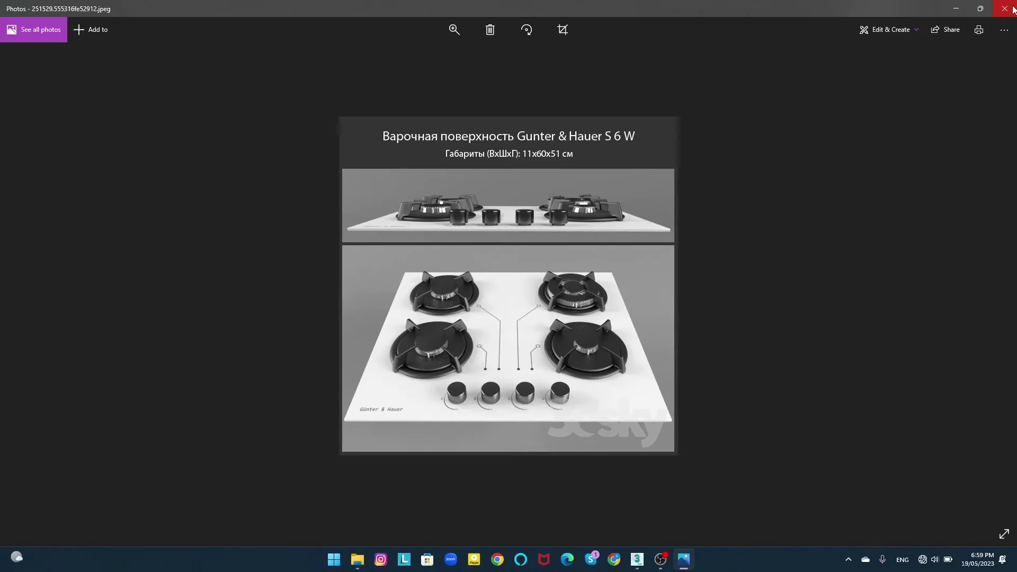
left_click(1003, 7)
mouse_move(609, 178)
left_mouse_down()
mouse_move(424, 315)
mouse_move(426, 353)
left_mouse_up()
- Merge the white cooktop, resolving the duplicate material name, and delete the old blue cooktop
left_click(450, 356)
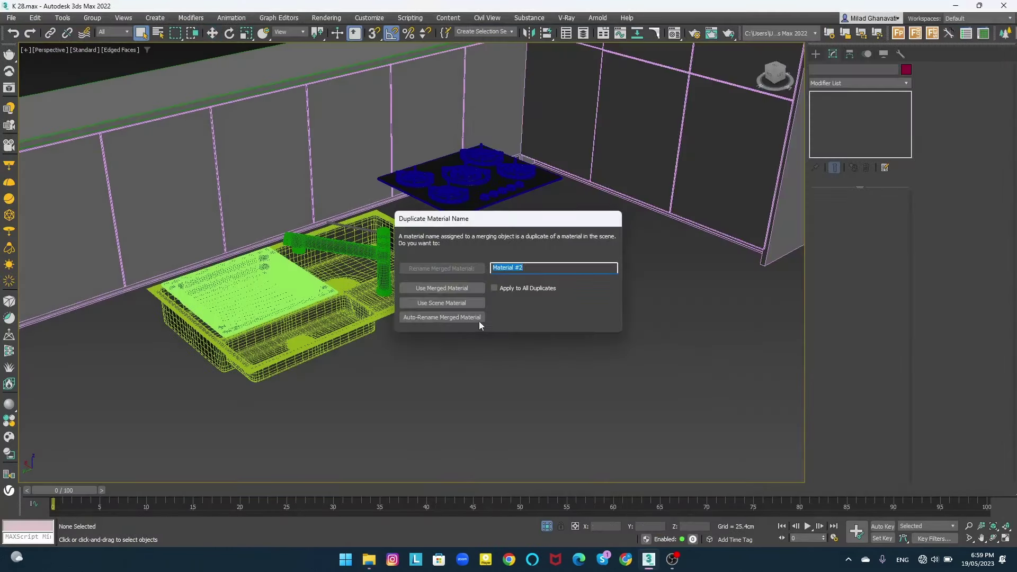
left_click(467, 317)
left_click(540, 318)
mouse_move(540, 318)
middle_mouse_down("alt")
mouse_move(551, 233)
mouse_move(535, 296)
middle_mouse_up("alt")
left_click(535, 297)
key("Delete")
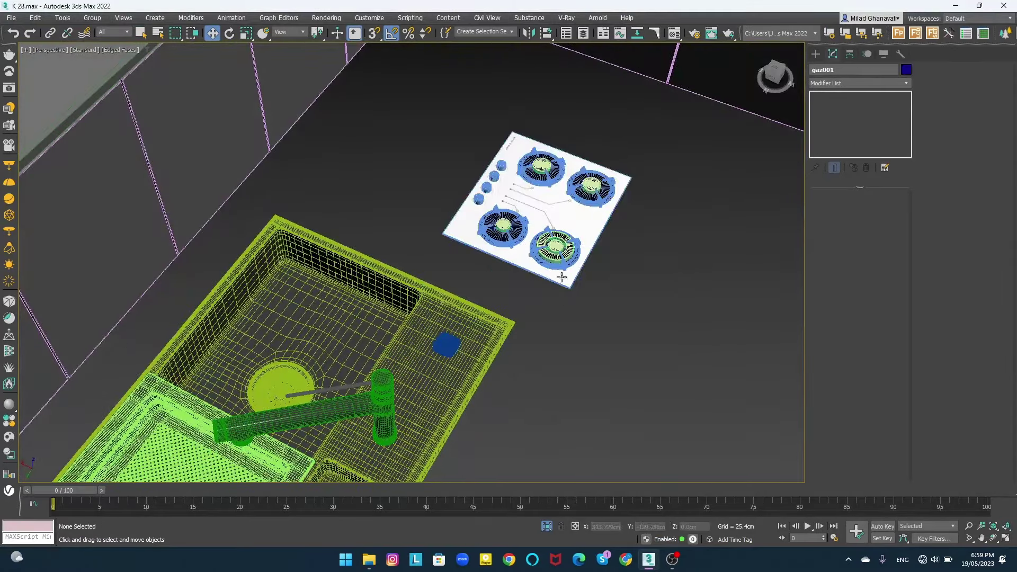
- Rotate the white cooktop about 90 degrees
left_click(530, 227)
key("e")
left_click_drag(530, 227, 637, 141)
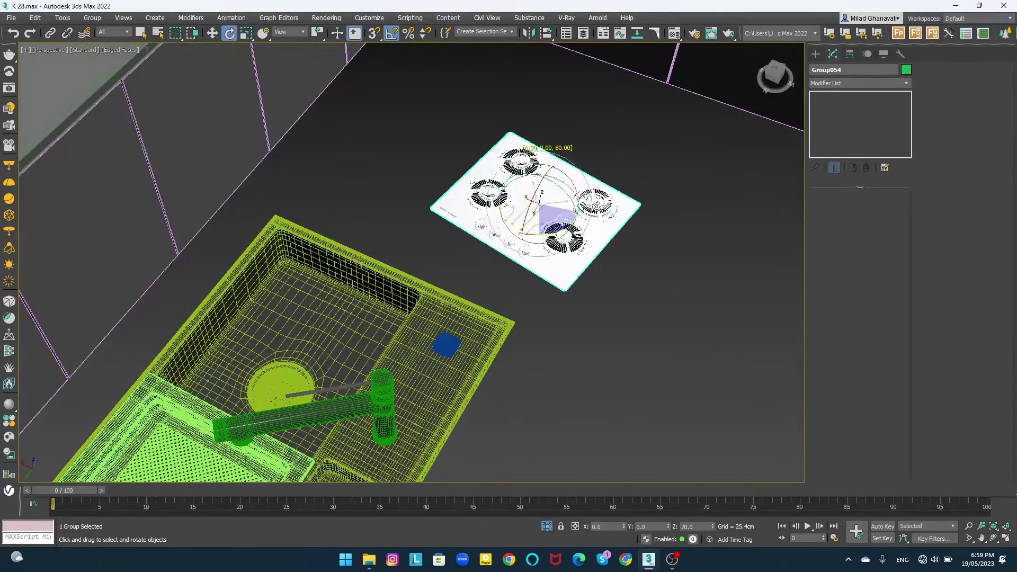
left_click(638, 141)
middle_click_drag(638, 141, 582, 229, "alt")
- Scale the sink group down to about 69 percent and then smaller
left_click(582, 229)
key("r")
left_click(427, 315)
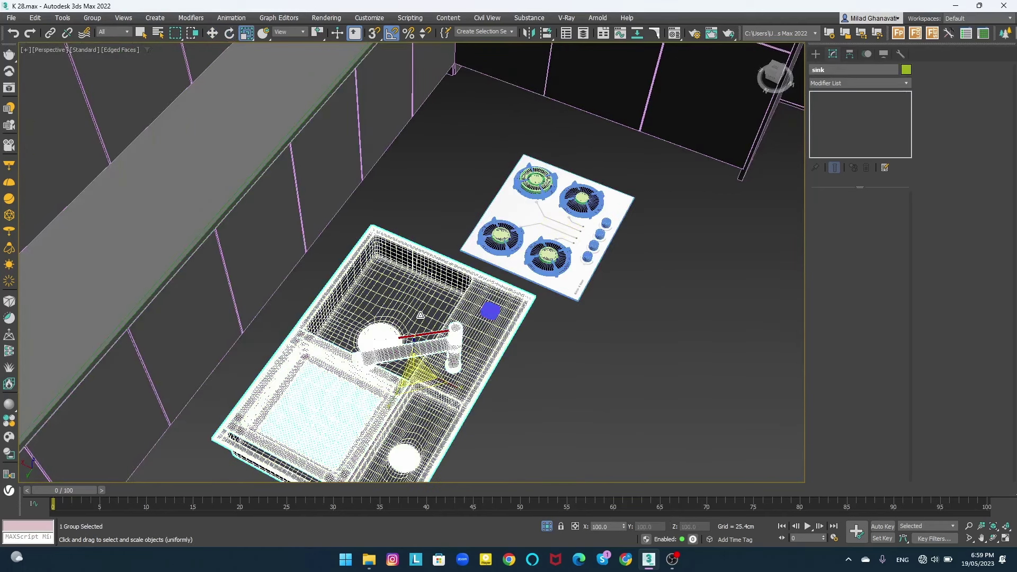
key("t")
left_click_drag(415, 286, 416, 339)
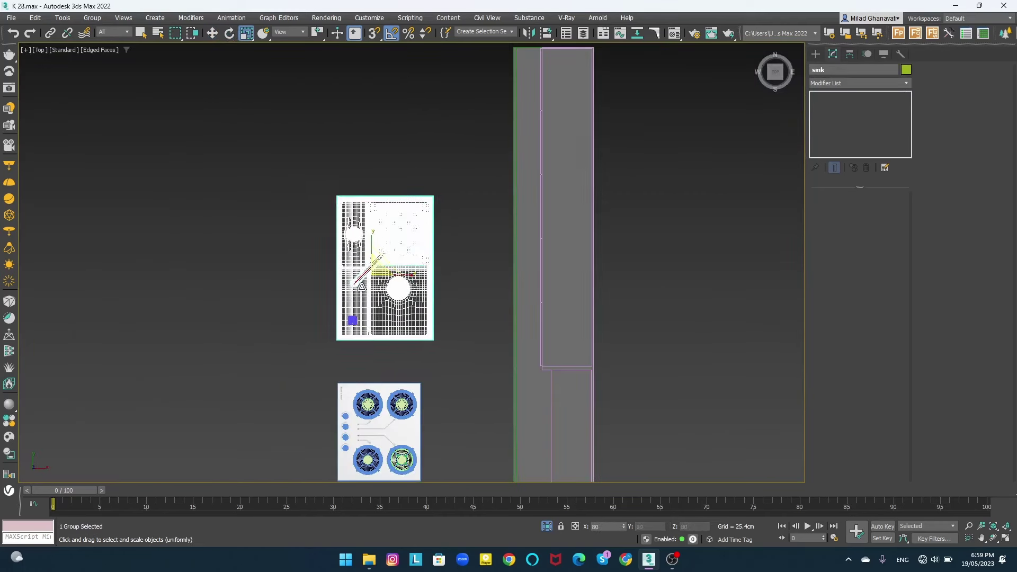
middle_click_drag(349, 298, 397, 267)
left_click_drag(397, 267, 456, 319)
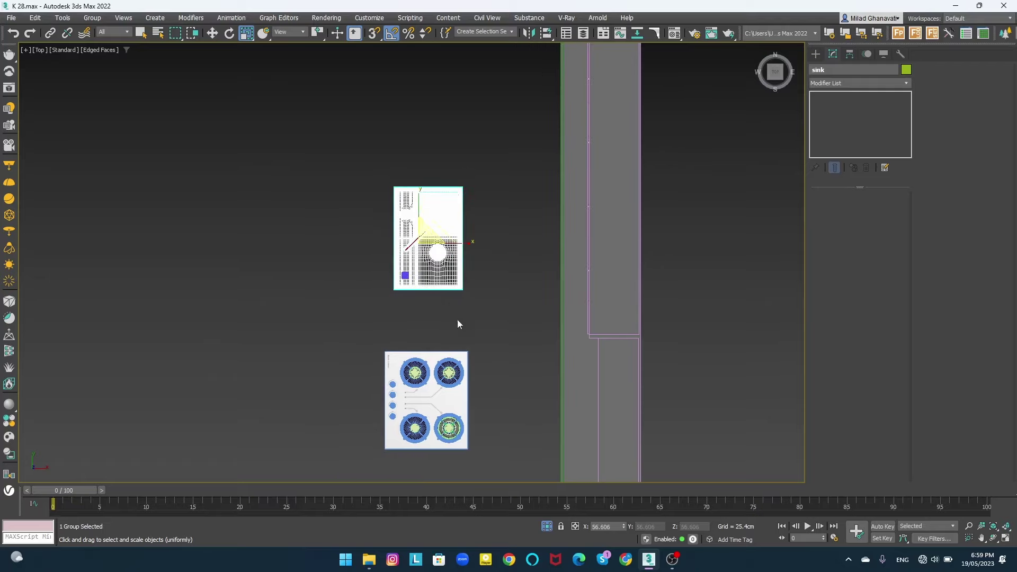
- Shrink the cooktop group to suit the sink and view both in Perspective
left_click(431, 395)
mouse_move(431, 395)
left_mouse_down()
mouse_move(418, 412)
mouse_move(431, 318)
left_mouse_up()
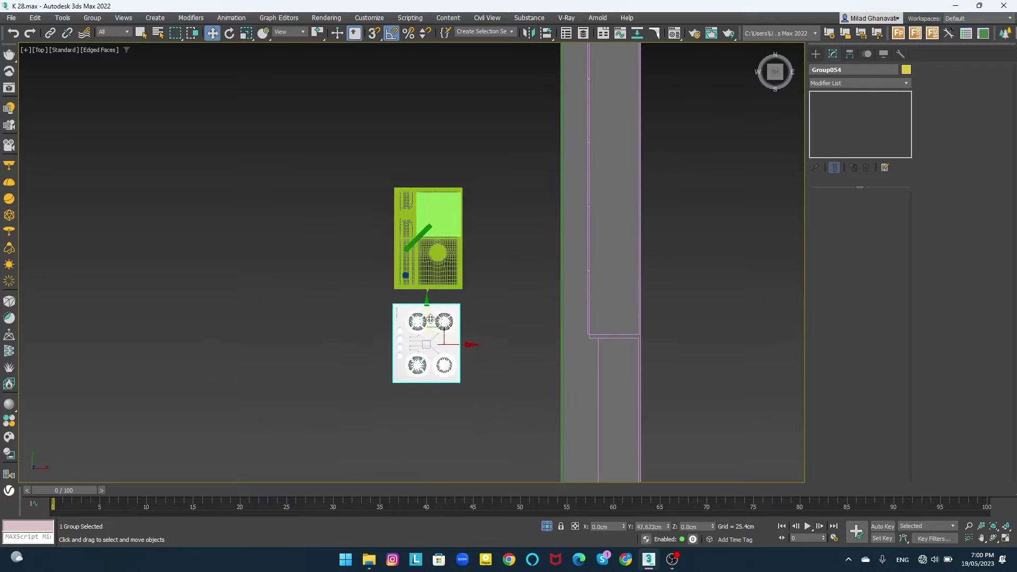
key("p")
middle_click_drag(560, 284, 407, 361, "alt")
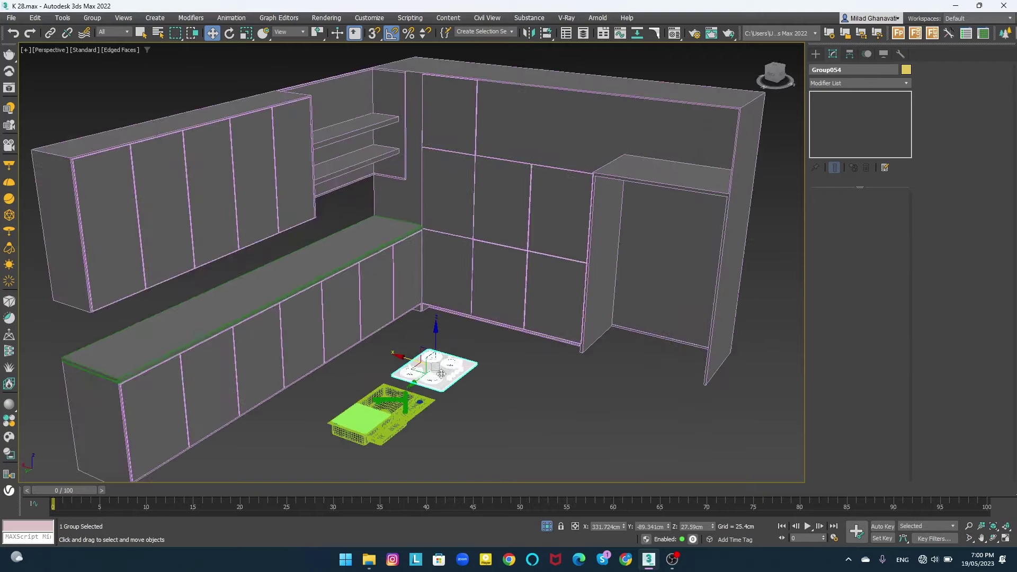
scroll(407, 360, "up", 5)
- Get the countertop slab out of the way of the cabinet top
left_click(261, 234)
scroll(261, 235, "down", 3)
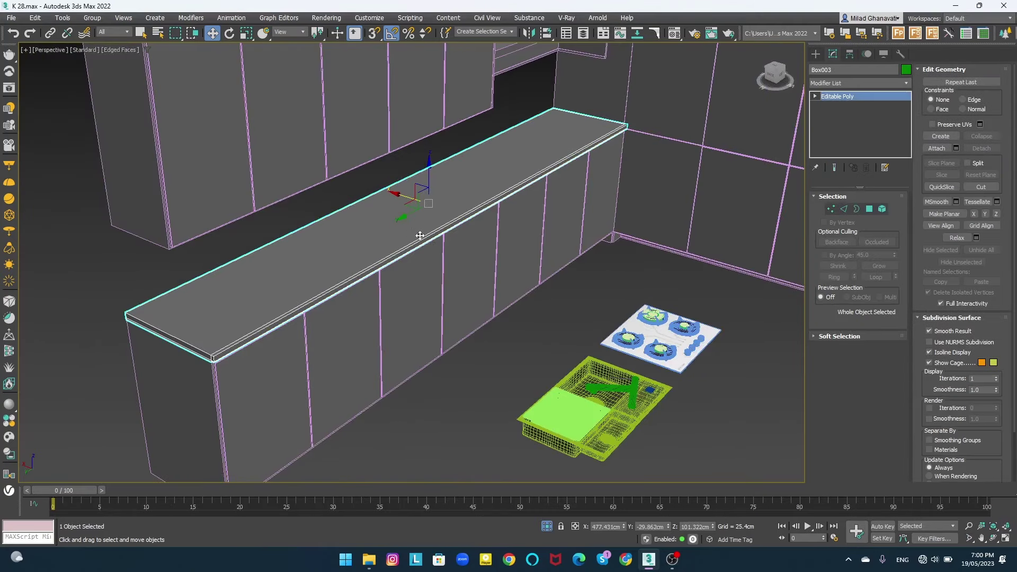
mouse_move(409, 215)
left_mouse_down("shift")
mouse_move(294, 162)
mouse_move(405, 201)
left_mouse_up("shift")
scroll(381, 249, "up", 3)
key("ctrl+z")
key("ctrl+z")
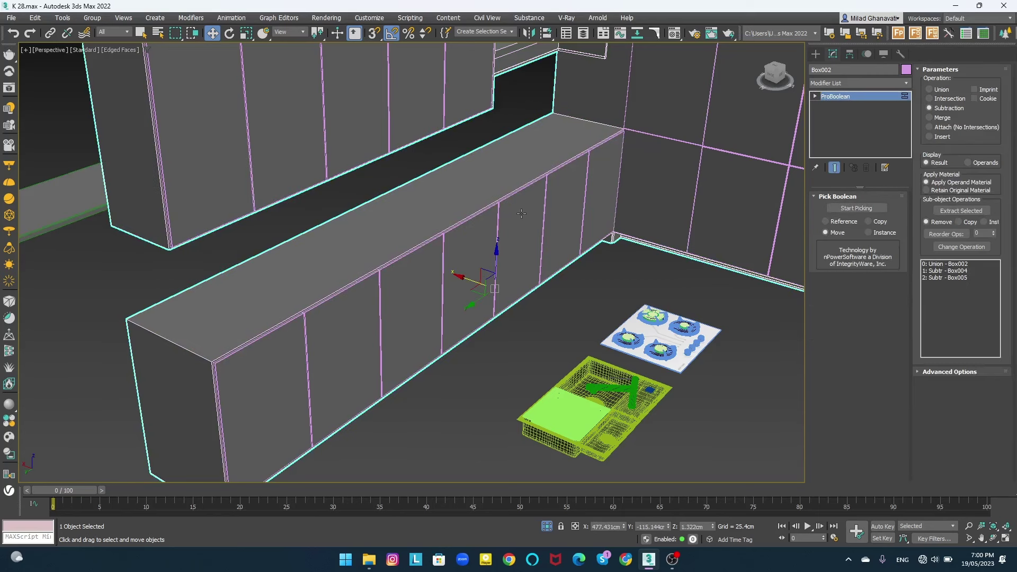
- Draw a snapped box over the cabinet top, fitting its length and width to the cabinet run
right_click(521, 186)
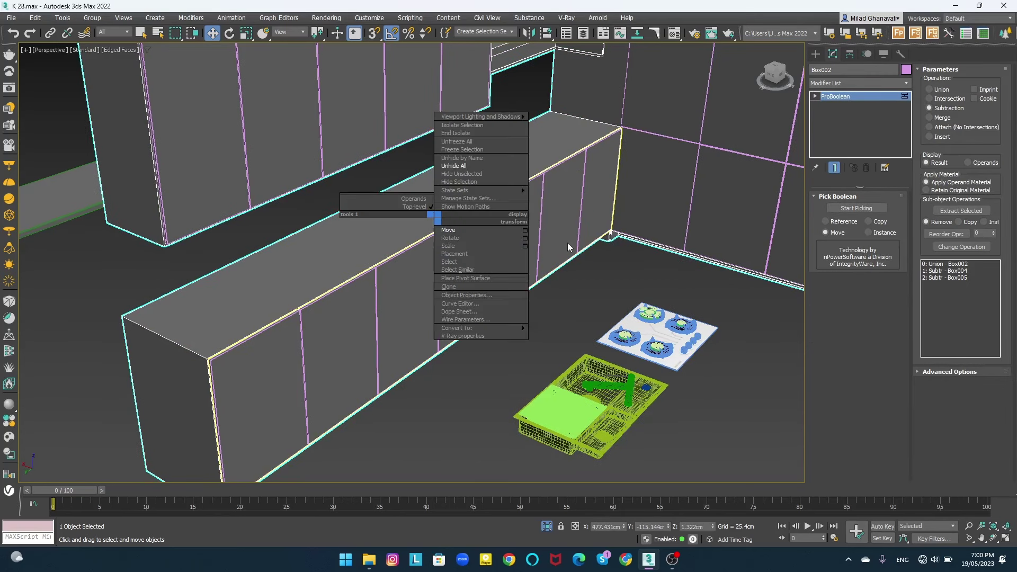
left_click(816, 53)
left_click(834, 124)
left_click_drag(555, 116, 205, 358)
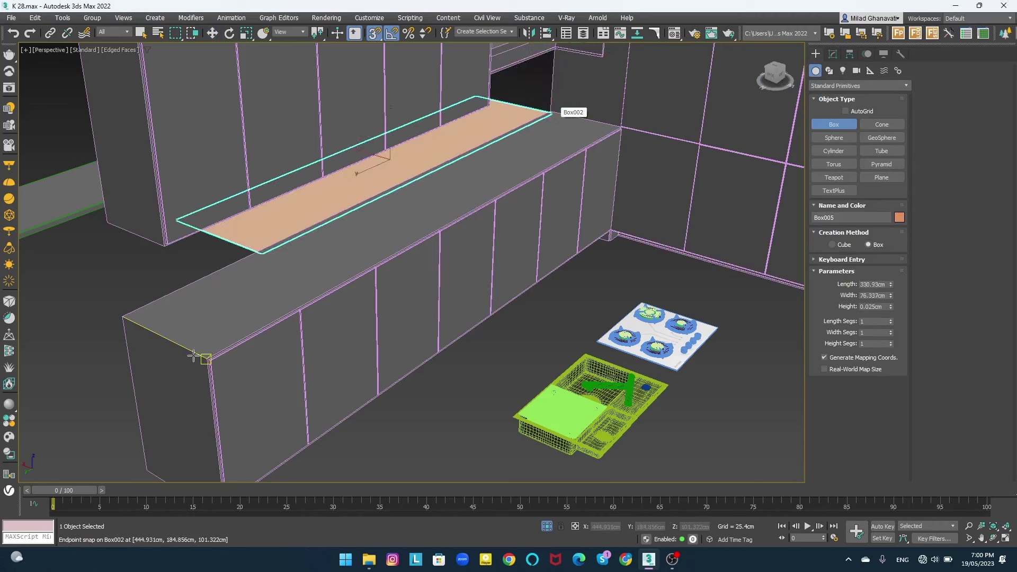
left_click(224, 304)
right_click(223, 305)
key("e")
left_click(833, 54)
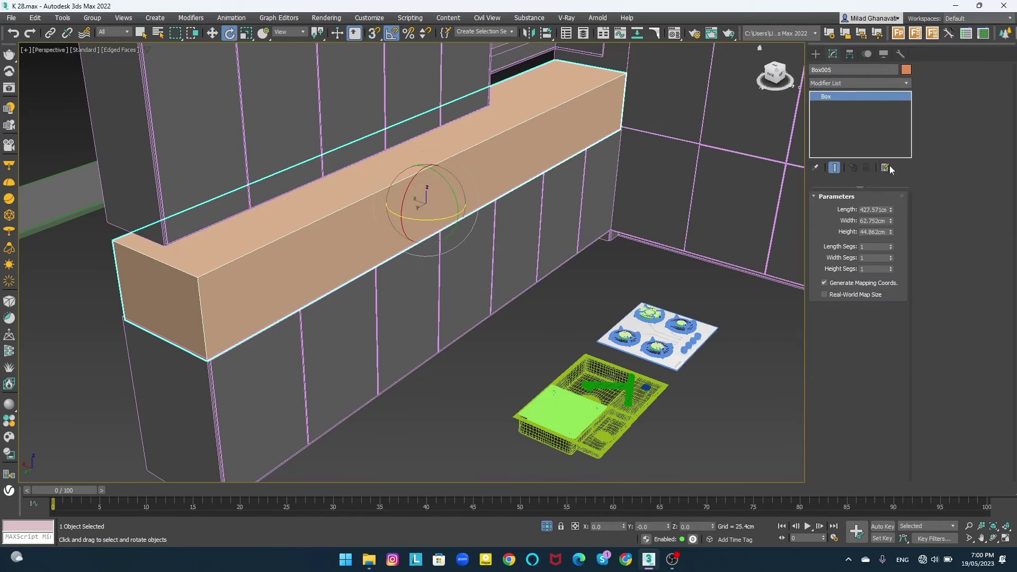
left_click_drag(891, 210, 889, 223)
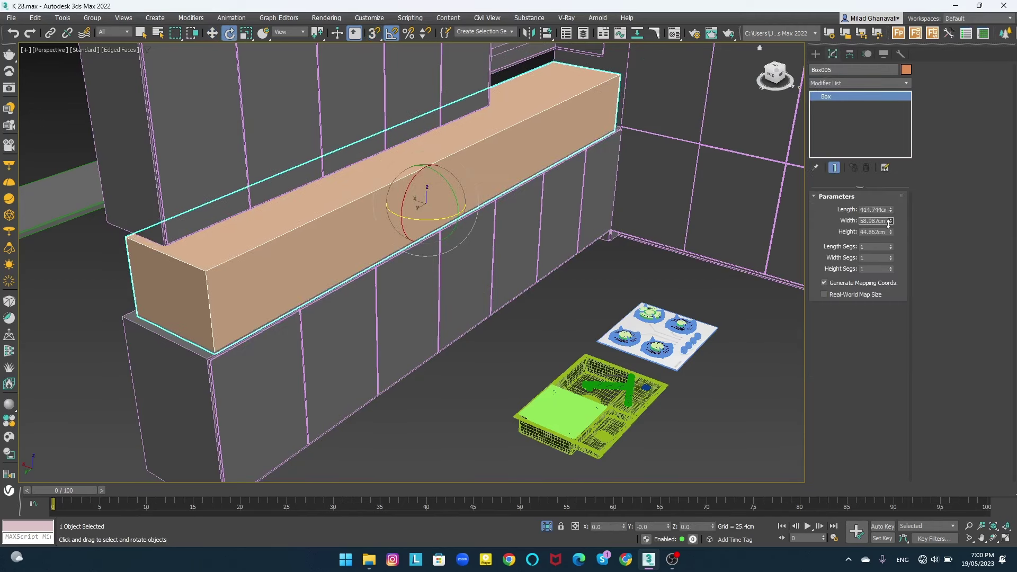
mouse_move(440, 241)
middle_mouse_down("alt")
mouse_move(469, 214)
mouse_move(445, 220)
middle_mouse_up("alt")
- Subtract Box005 from the Box002 cabinet run with ProBoolean
left_click(789, 150)
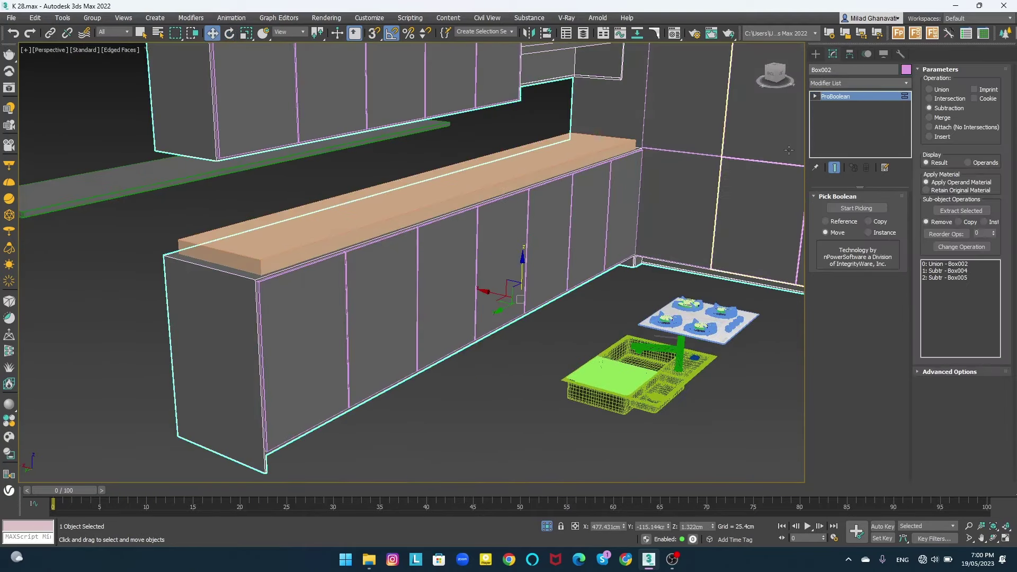
left_click(505, 181)
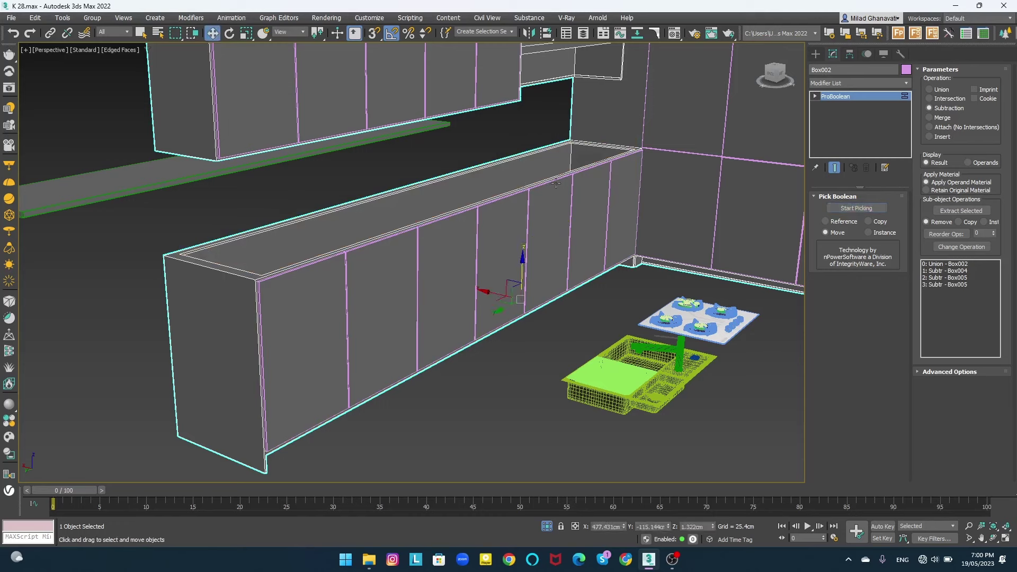
left_click(322, 191)
key("w")
left_click(249, 164)
- Snap the countertop slab down onto the recessed cabinet top
left_click_drag(248, 162, 216, 233)
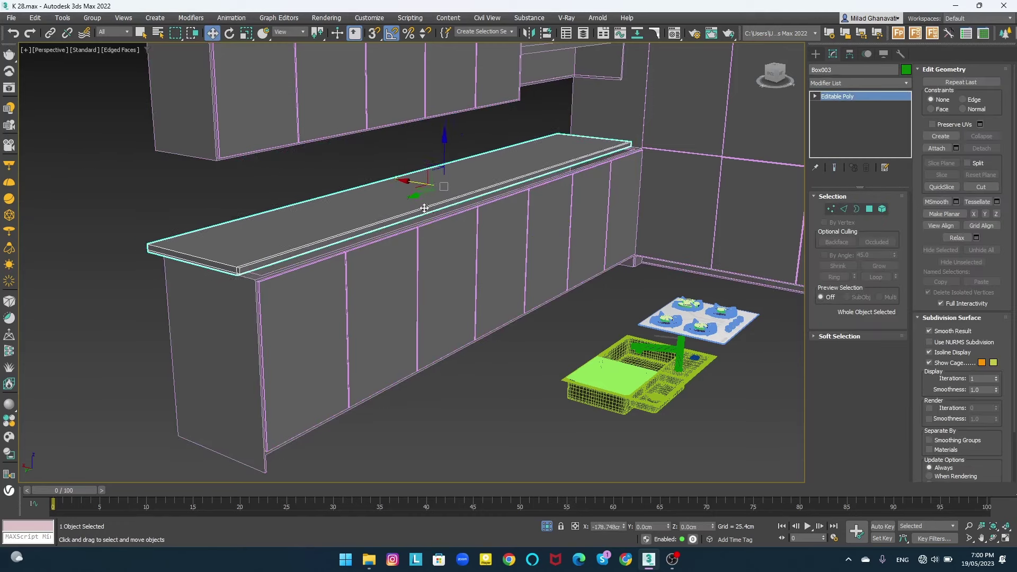
key("z")
key("s")
left_click_drag(271, 217, 271, 223)
scroll(270, 224, "down", 3)
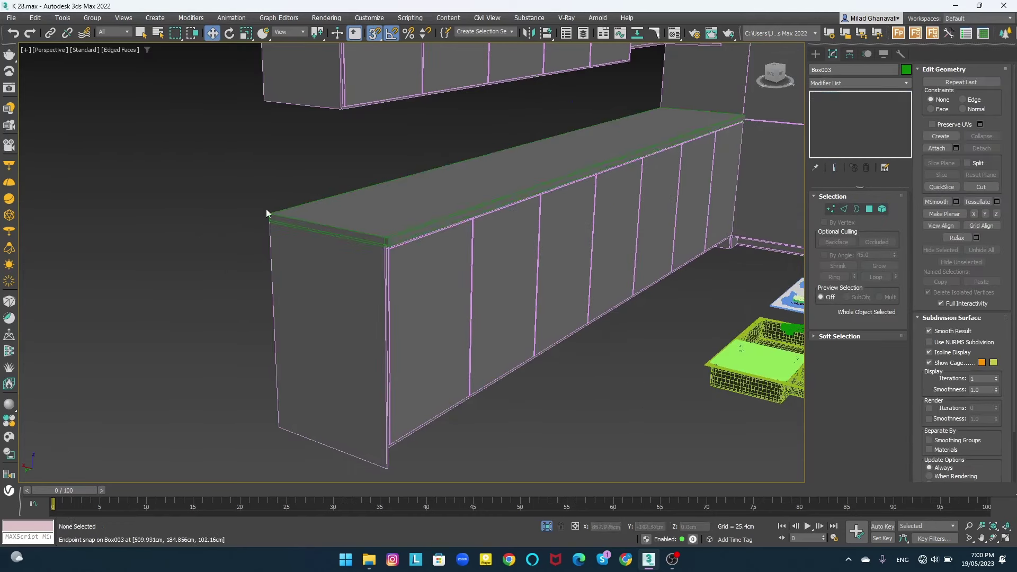
middle_click_drag(268, 212, 563, 304, "alt")
- Raise the sink and cooktop and lower them onto the countertop in Left view
left_click(721, 292)
left_click(673, 360, "ctrl")
mouse_move(721, 291)
left_mouse_down()
mouse_move(725, 182)
mouse_move(463, 106)
left_mouse_up()
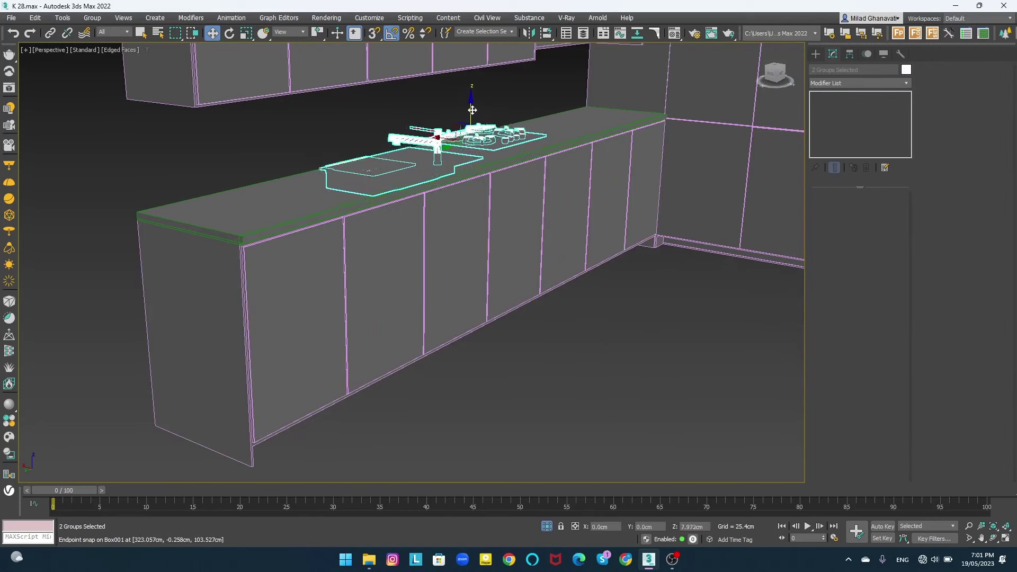
key("l")
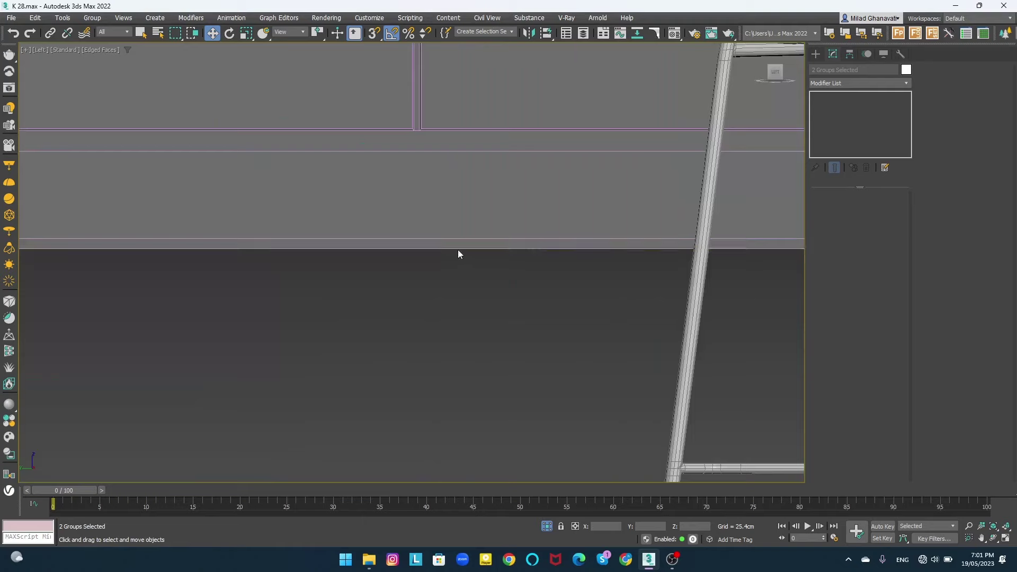
scroll(342, 284, "up", 3)
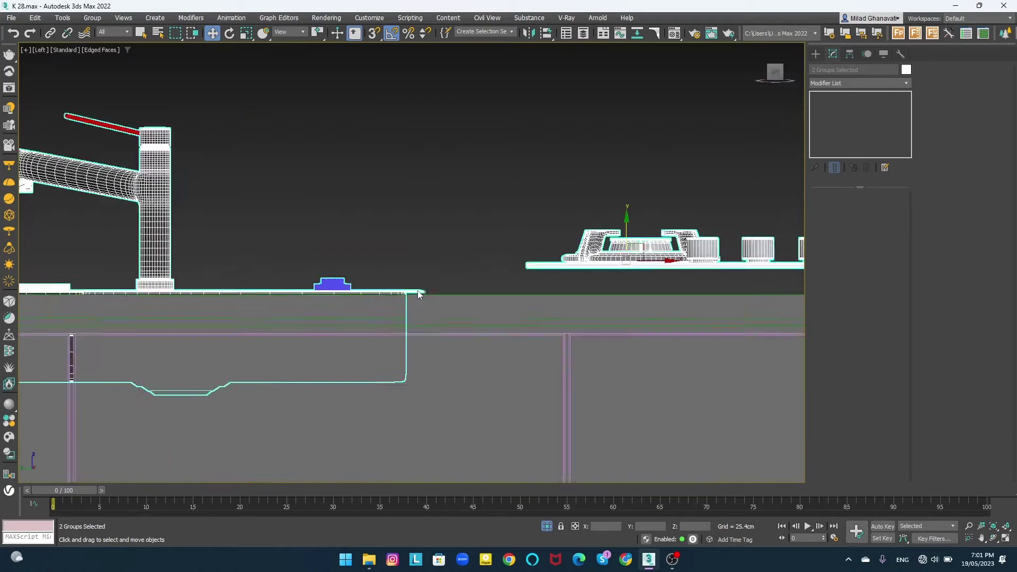
scroll(421, 302, "up", 3)
left_click_drag(421, 302, 421, 314)
scroll(421, 310, "down", 5)
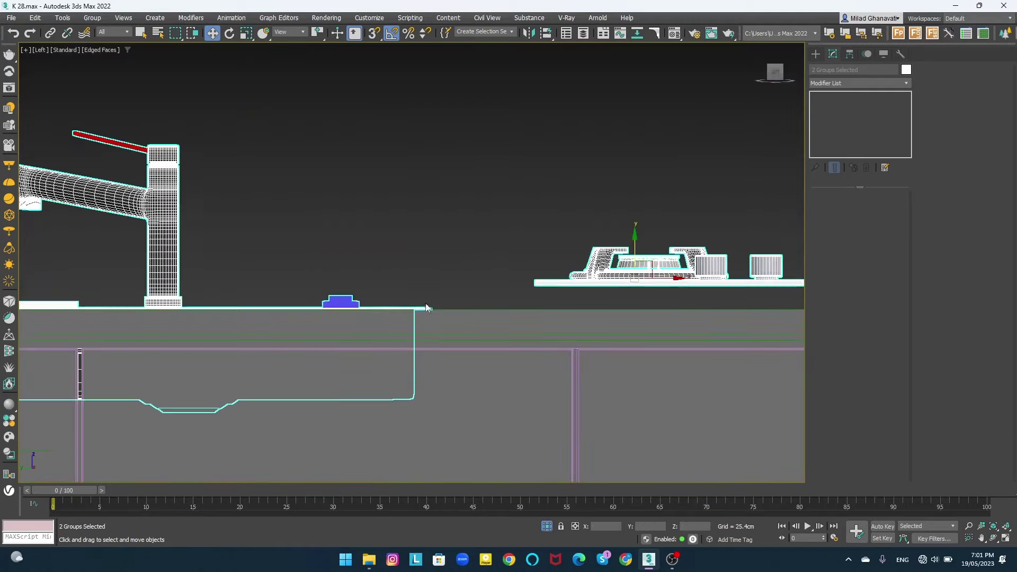
- Seat the cooktop on the countertop surface and slide it left along the counter
left_click(609, 263)
middle_click_drag(609, 262, 402, 262)
left_click_drag(596, 254, 597, 272)
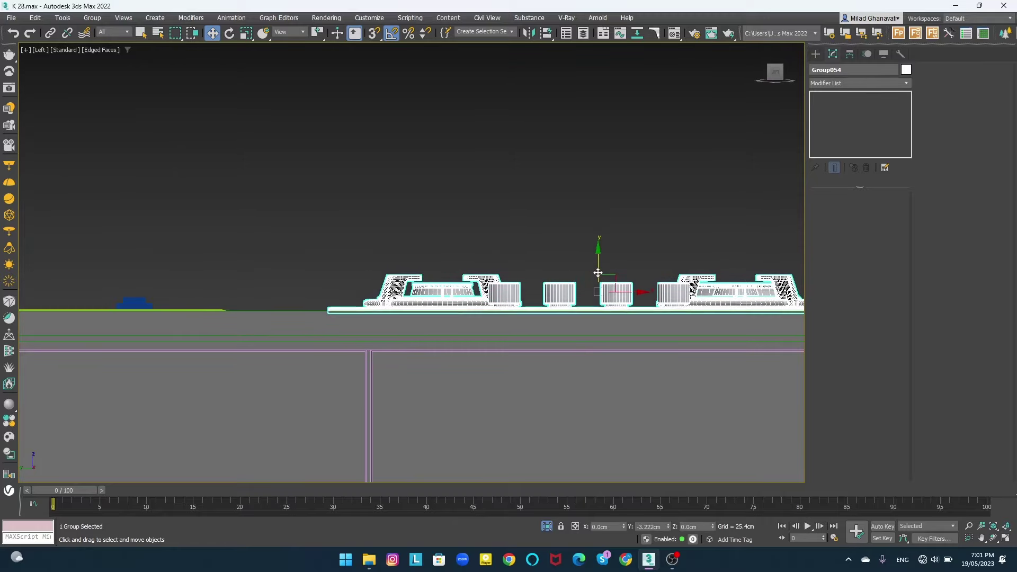
mouse_move(597, 272)
middle_mouse_down("alt")
mouse_move(400, 333)
mouse_move(456, 265)
middle_mouse_up("alt")
left_click(399, 333, "ctrl")
key("p")
left_click_drag(434, 257, 461, 259)
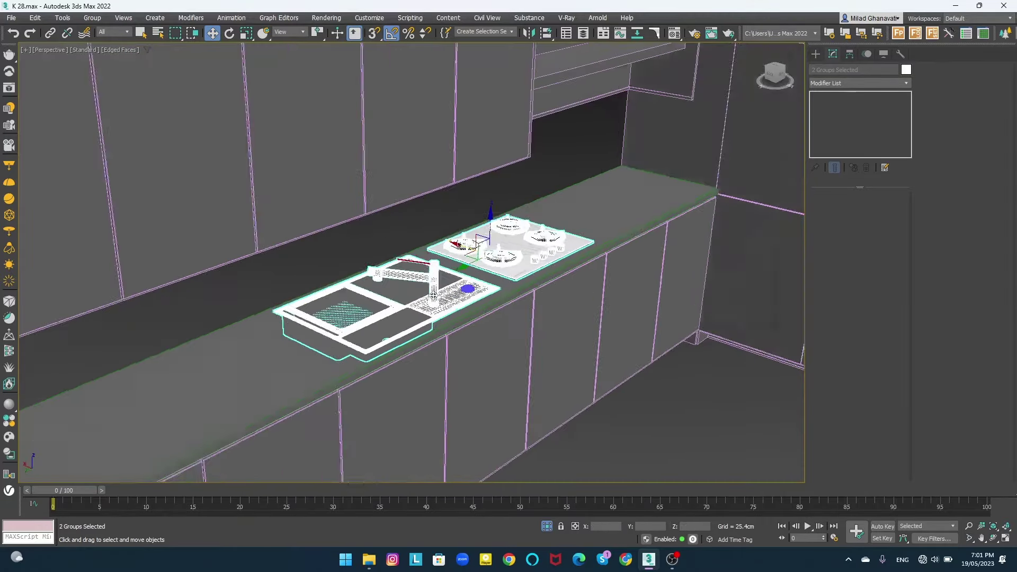
middle_click_drag(461, 259, 407, 281, "alt")
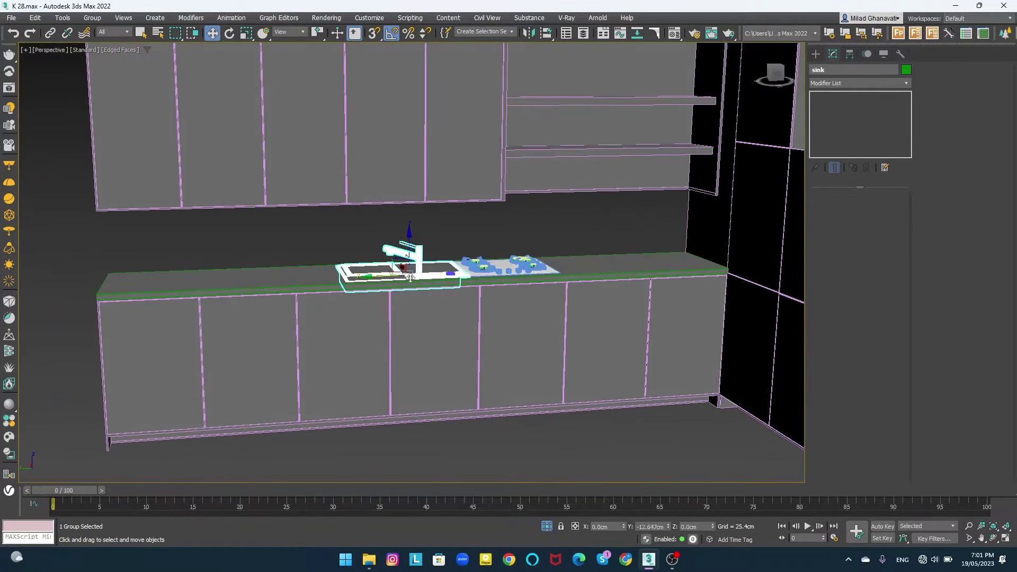
left_click(480, 276)
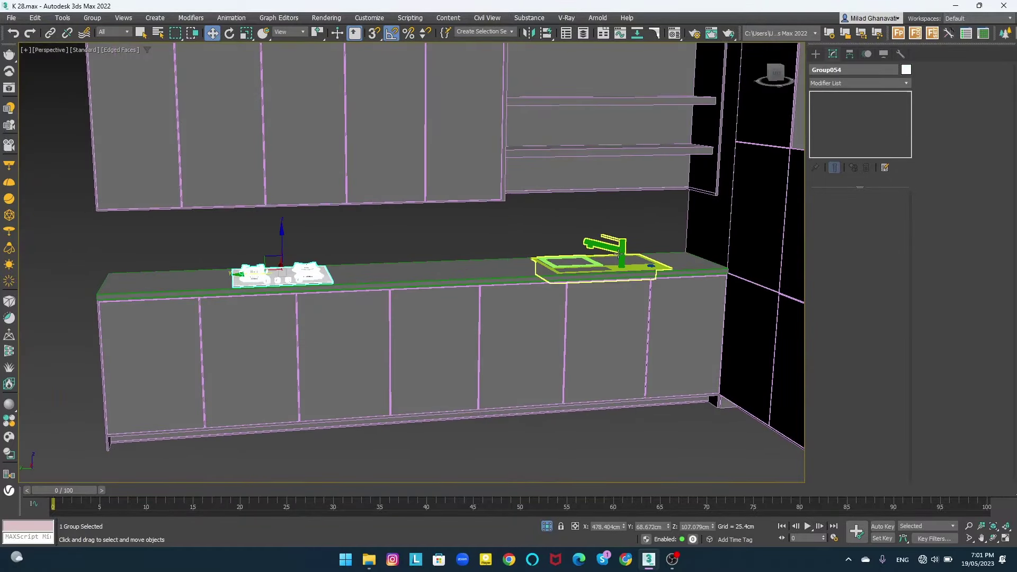
left_click_drag(331, 279, 233, 279)
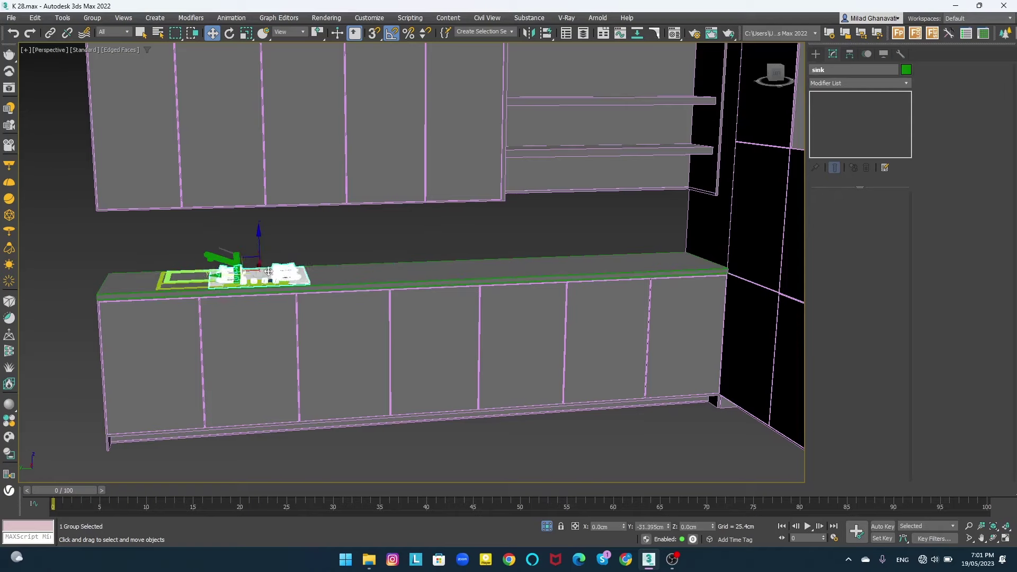
middle_click_drag(389, 267, 275, 262, "alt")
- Mirror the sink group and nudge it along the counter
left_click(296, 263)
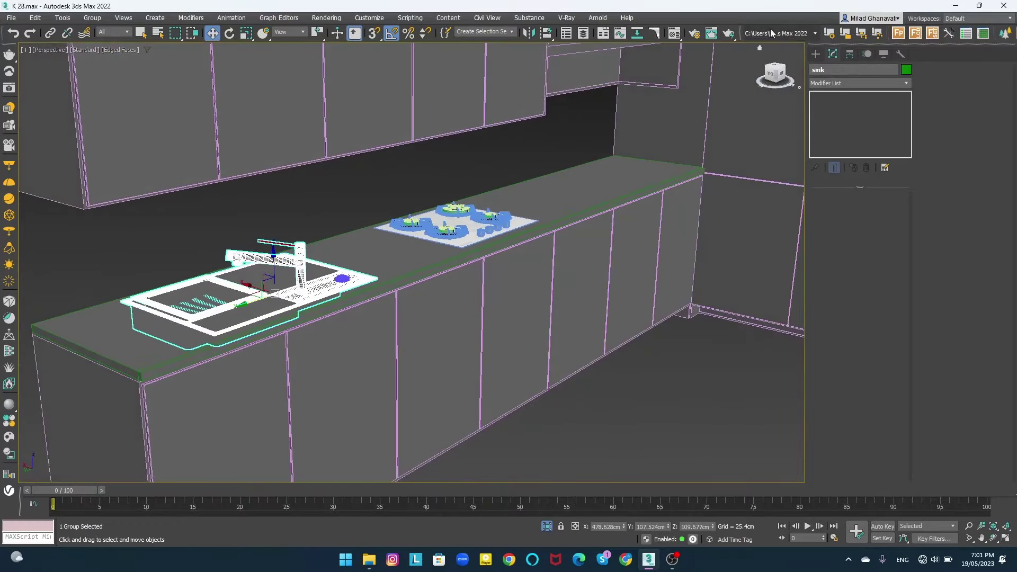
left_click(528, 33)
left_click(495, 375)
left_click_drag(232, 287, 222, 283)
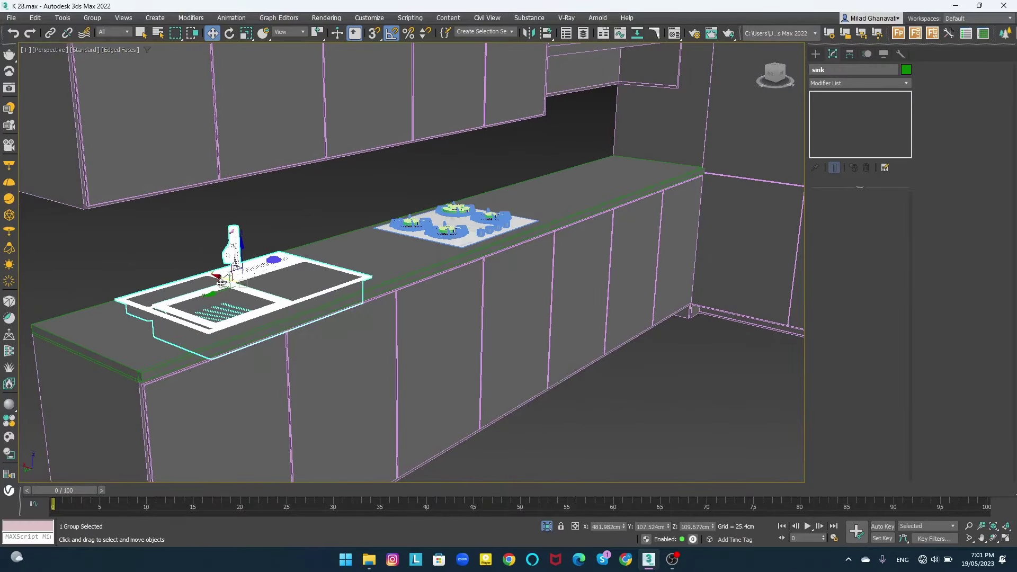
middle_click_drag(221, 283, 268, 280, "alt")
- Isolate the counter with its fixtures and check the cooktop from the Top view
left_click(235, 218)
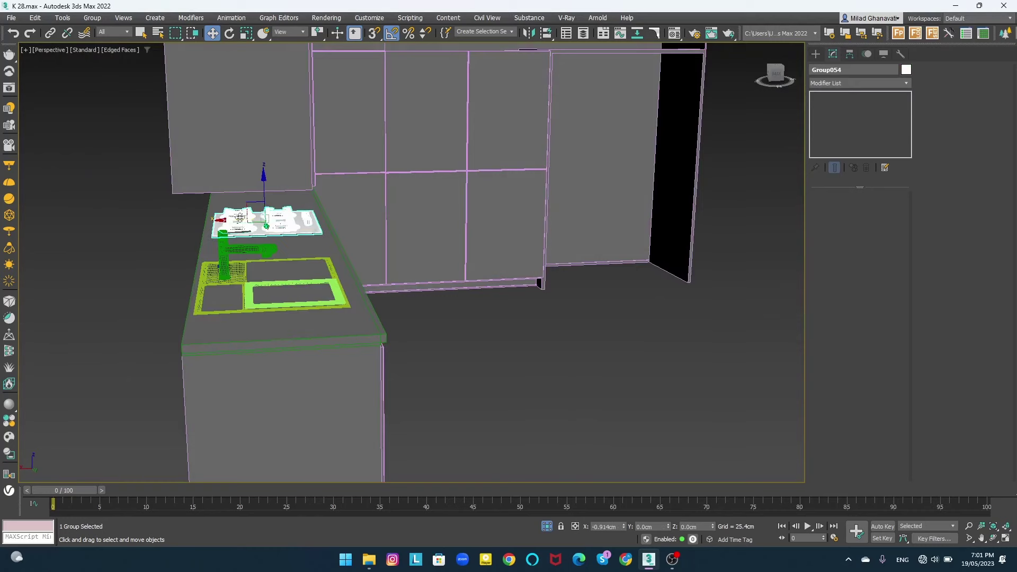
middle_click_drag(236, 218, 281, 259, "alt")
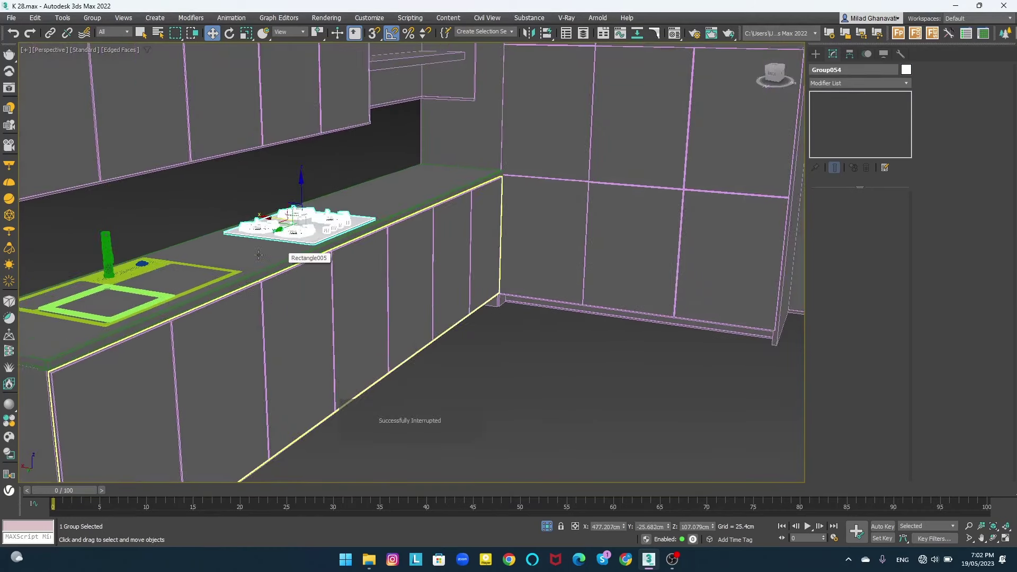
key("ctrl+z")
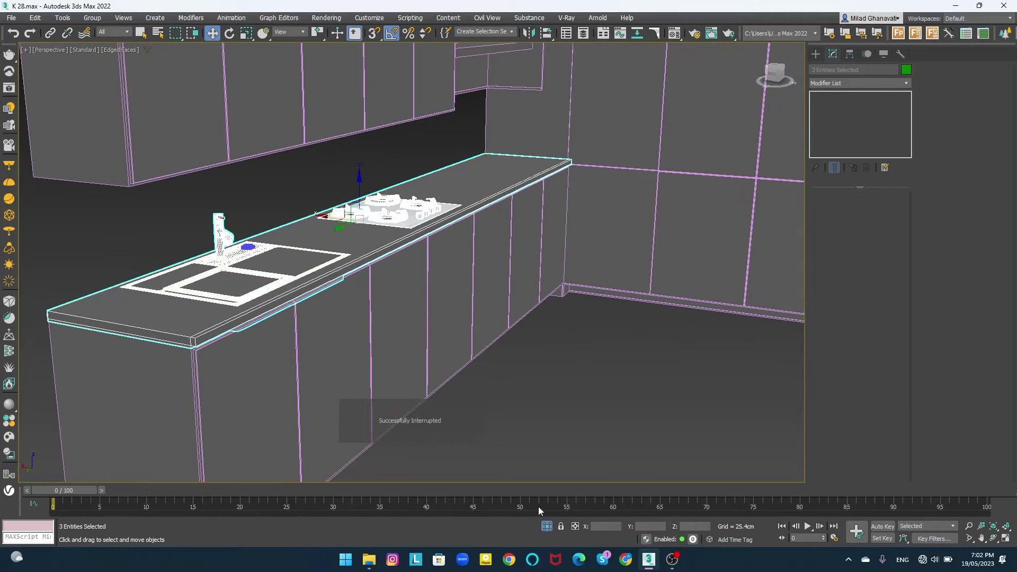
key("shift+z")
key("alt+q")
key("t")
left_click(418, 254)
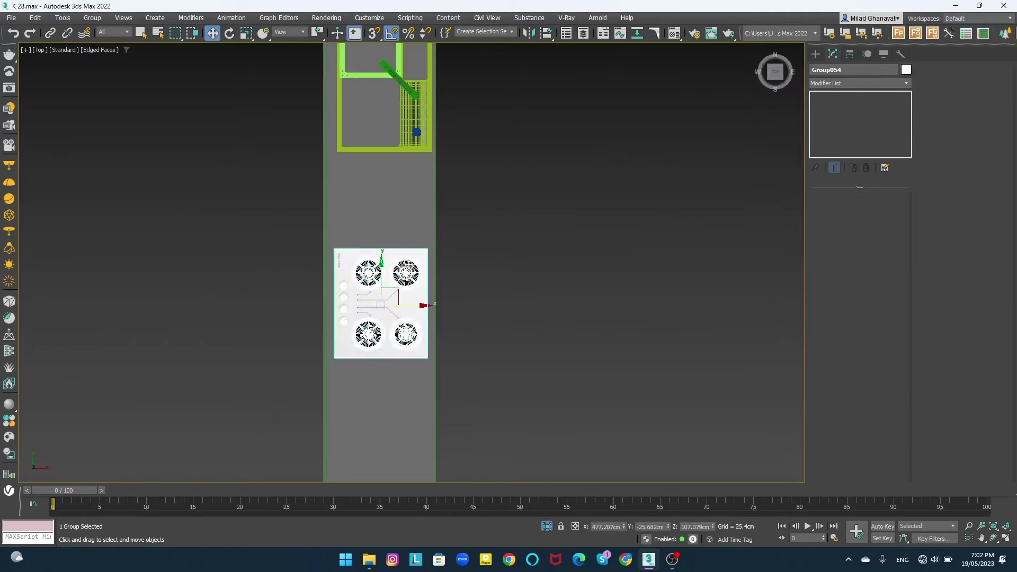
key("shift+z")
- Copy the cooktop and scale its plate into a tall cutter box sitting on the counter
scroll(371, 238, "up", 5)
left_click_drag(362, 258, 362, 178, "shift")
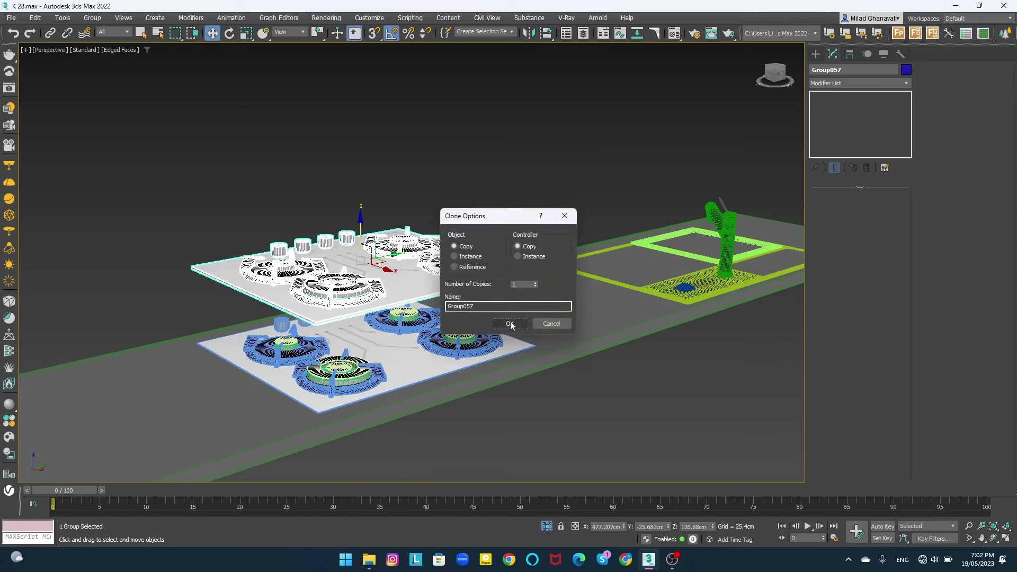
left_click(514, 322)
left_click(260, 258)
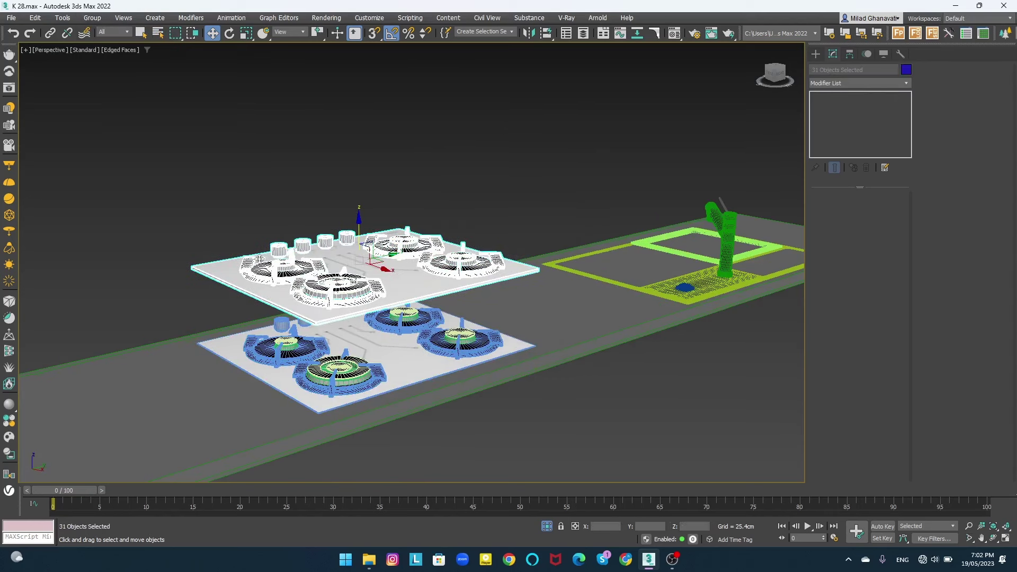
key("Delete")
left_click(205, 272)
key("r")
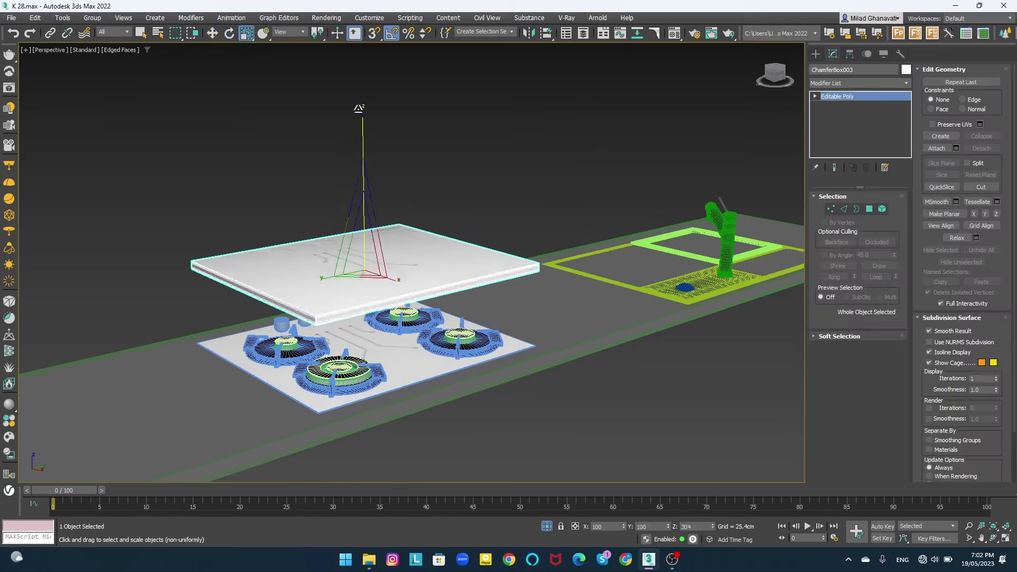
left_click_drag(364, 227, 364, 48)
left_click_drag(353, 246, 353, 297)
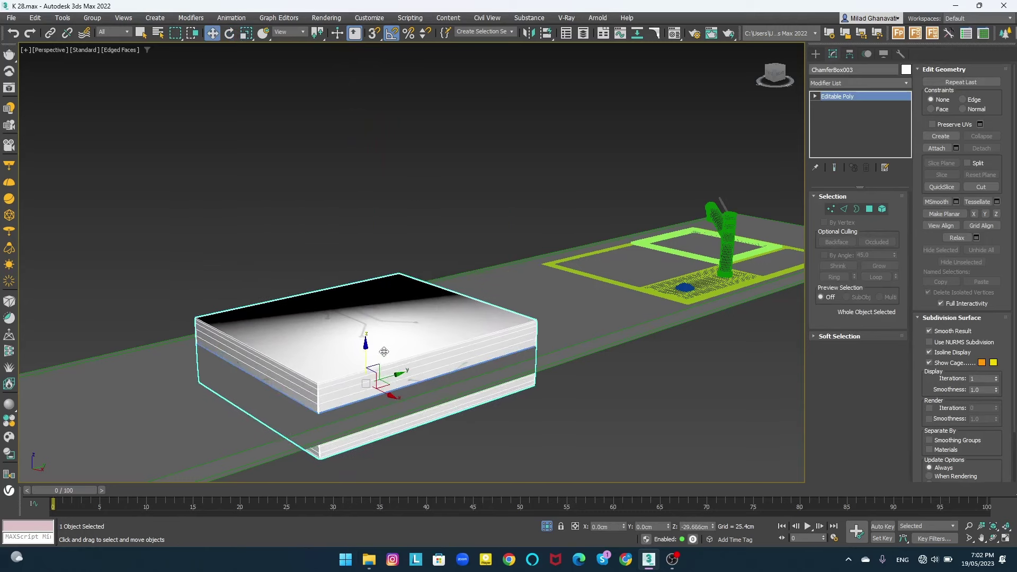
- Frame the sink in Top view and start a snapped Box primitive
mouse_move(477, 296)
middle_mouse_down()
mouse_move(546, 338)
mouse_move(344, 329)
middle_mouse_up()
left_click(530, 325)
key("t")
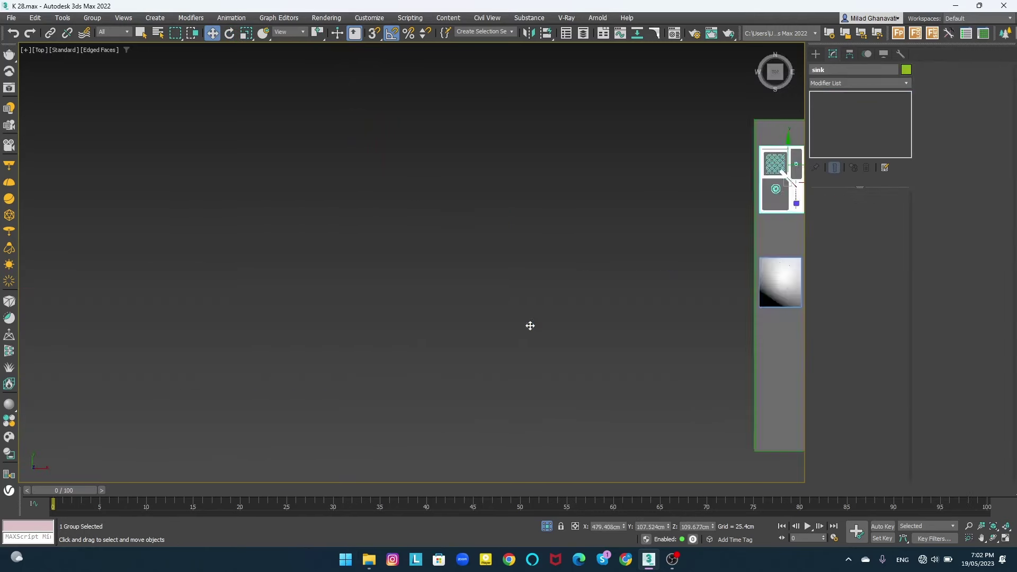
key("z")
left_click(816, 54)
left_click(833, 124)
scroll(290, 63, "up", 5)
scroll(337, 125, "up", 4)
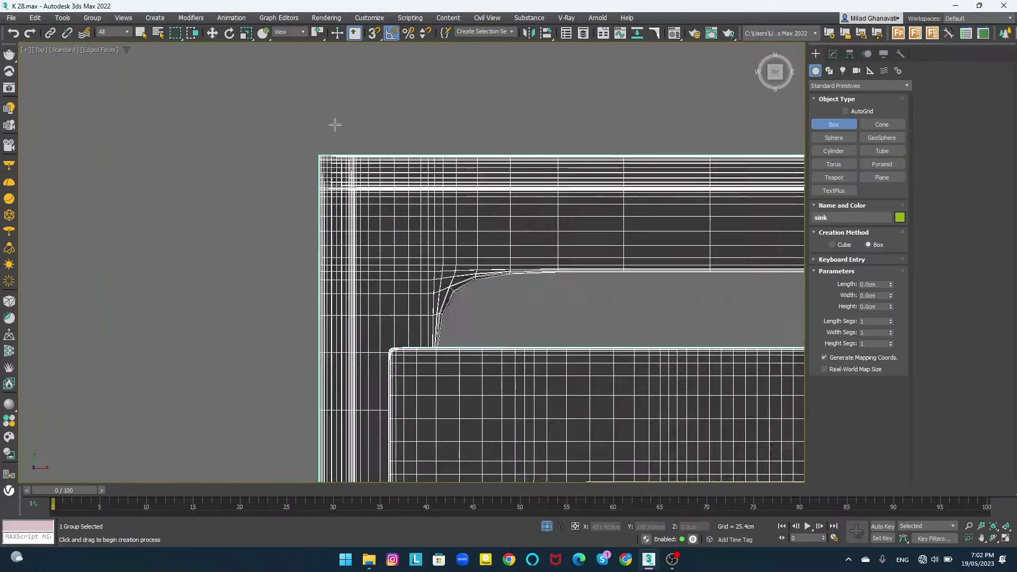
key("s")
key("ctrl+z")
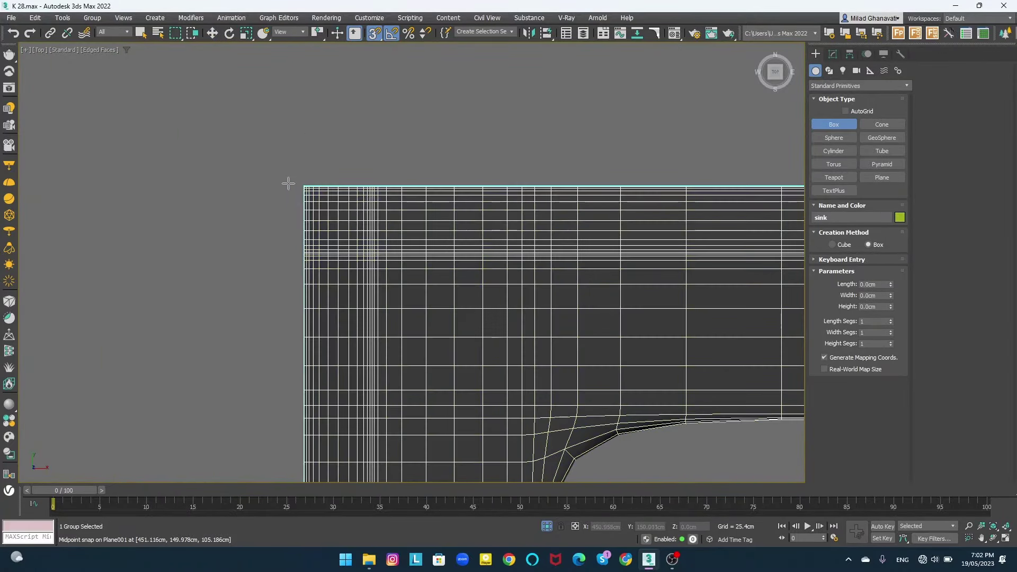
- Draw a snapped box covering the sink's footprint and give it height
left_click(304, 184)
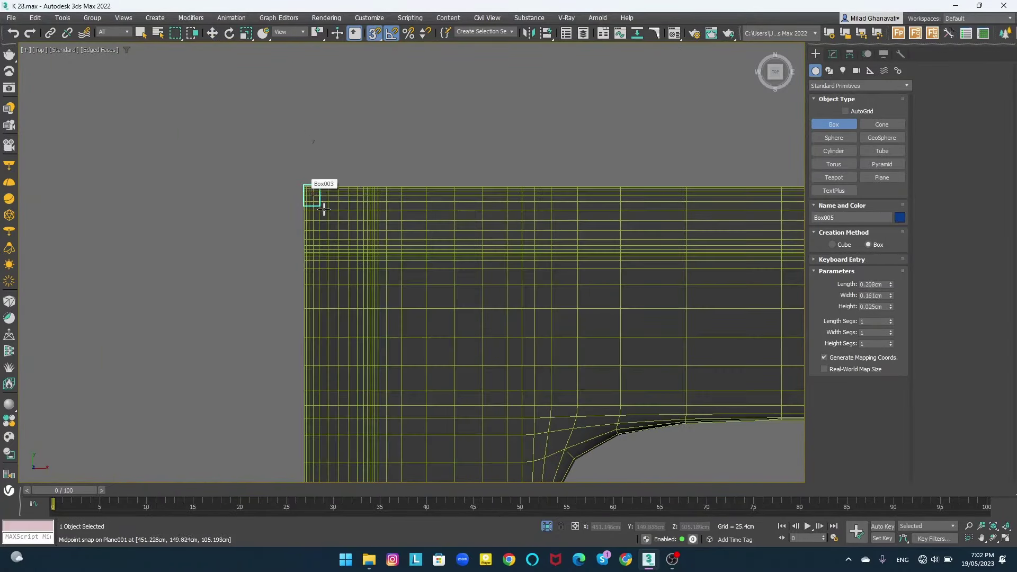
scroll(317, 191, "down", 3)
scroll(318, 192, "down", 2)
scroll(329, 202, "up", 5)
left_click(442, 378)
scroll(442, 377, "up", 5)
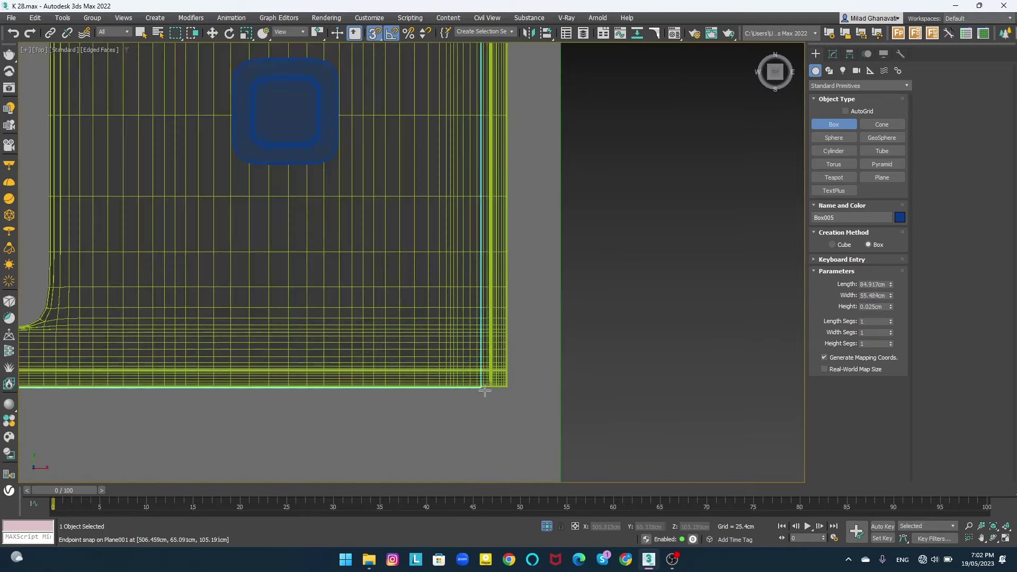
left_click_drag(442, 377, 543, 387)
scroll(537, 379, "down", 5)
scroll(537, 379, "down", 3)
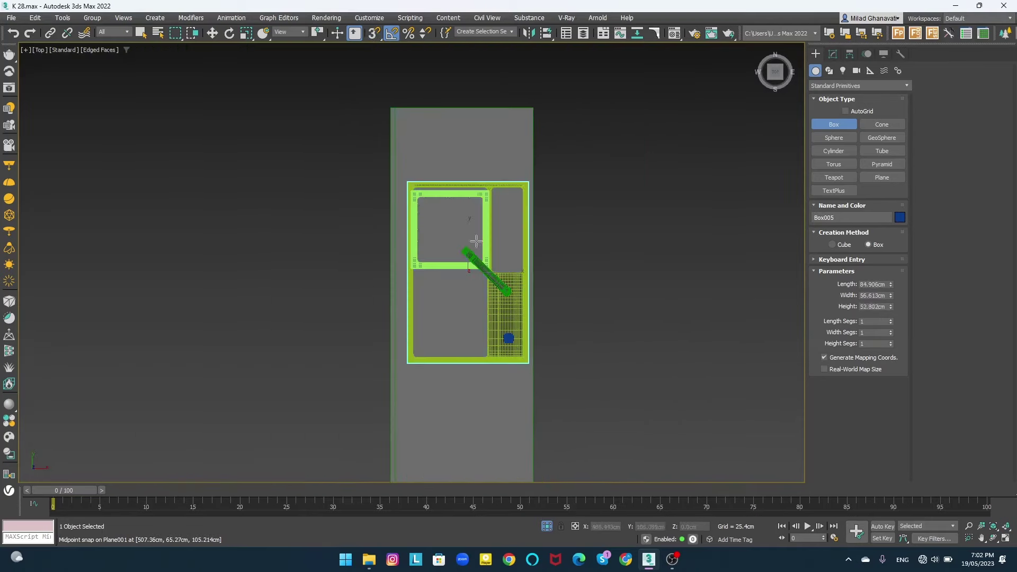
middle_click_drag(484, 255, 484, 307, "alt")
left_click(506, 235)
key("w")
mouse_move(505, 235)
middle_mouse_down("alt")
mouse_move(486, 321)
mouse_move(510, 330)
middle_mouse_up("alt")
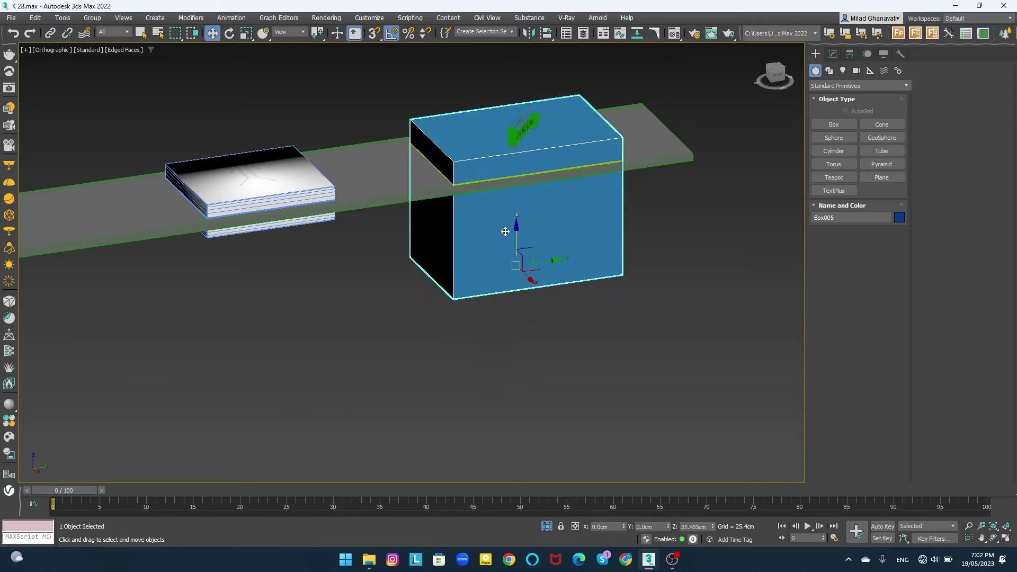
- Subtract the sink box from countertop Box003 with a Compound Objects ProBoolean
left_click(376, 184)
left_click(831, 86)
left_click(845, 113)
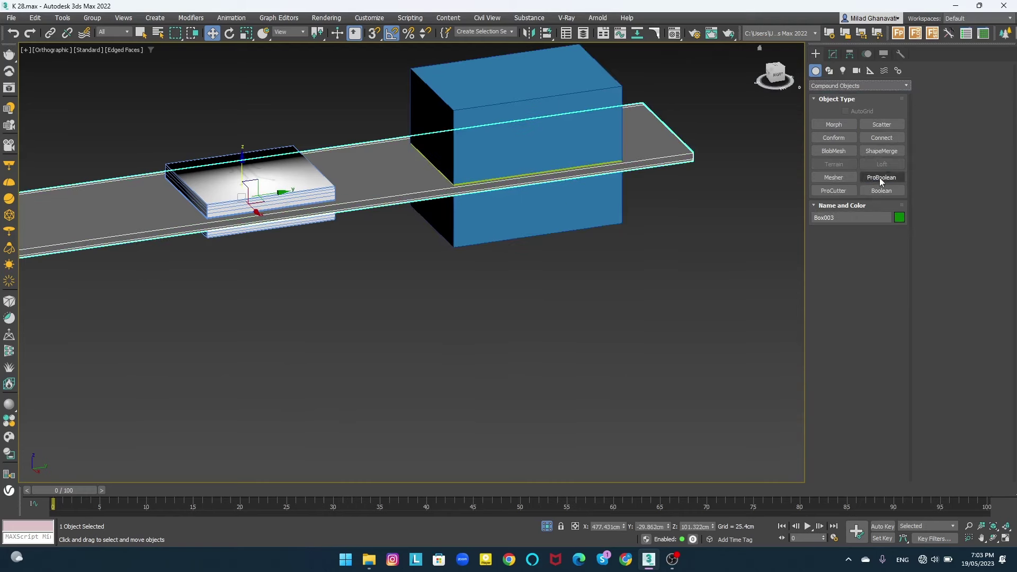
left_click(882, 177)
left_click(518, 125)
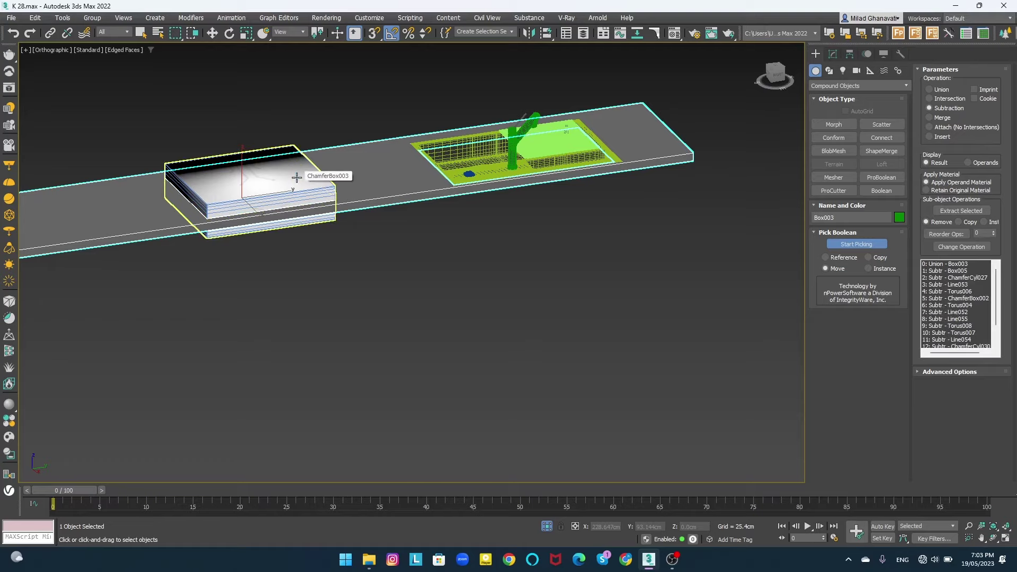
mouse_move(296, 177)
middle_mouse_down("alt")
mouse_move(305, 173)
mouse_move(303, 224)
mouse_move(423, 290)
middle_mouse_up("alt")
key("w")
key("p")
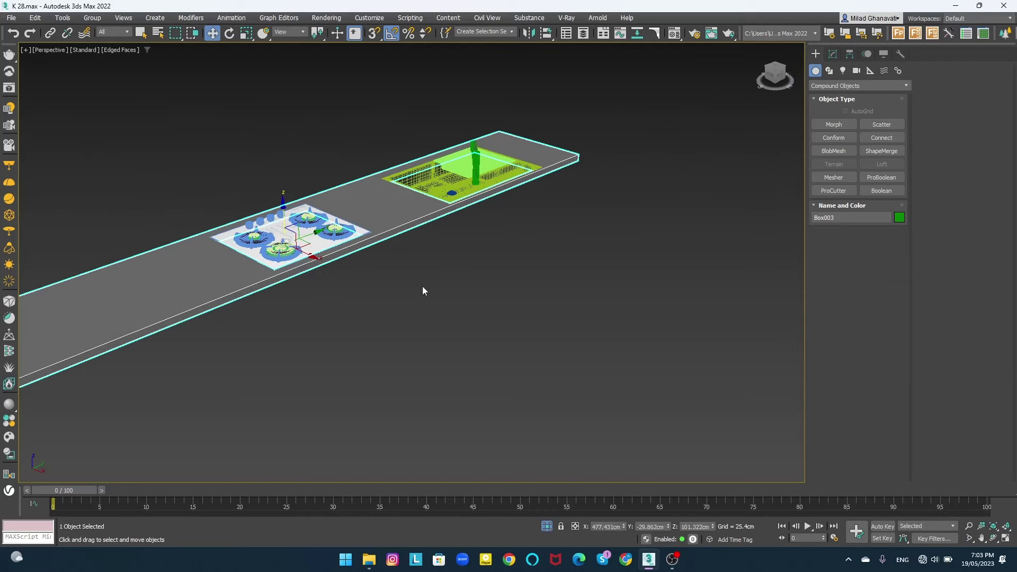
- Exit isolation and move the bar stool group toward the island
left_click(547, 526)
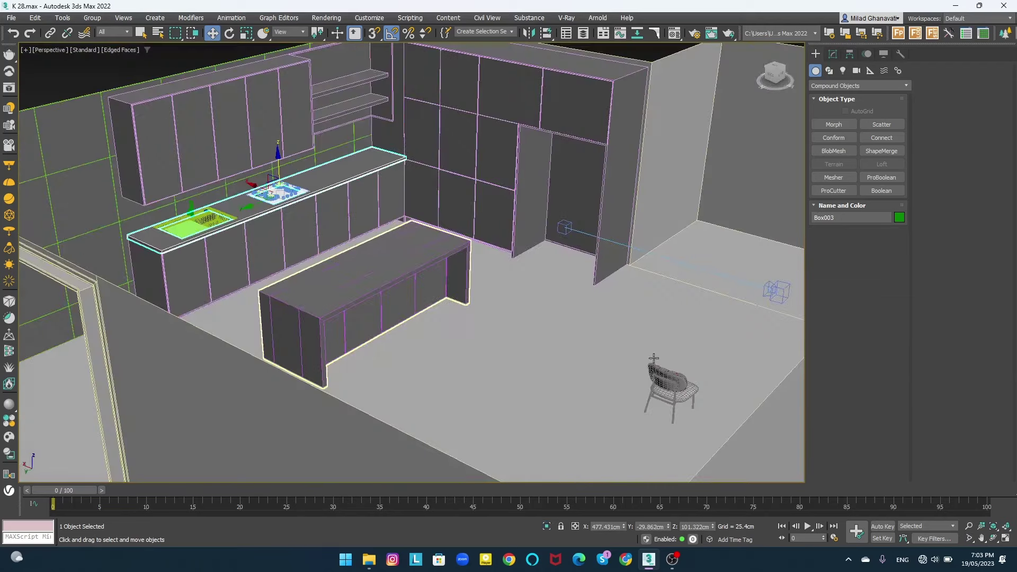
left_click(653, 358)
scroll(456, 312, "up", 2)
left_click_drag(407, 322, 466, 305)
scroll(466, 304, "up", 3)
scroll(470, 303, "up", 3)
- Adjust the stool's height in Front view so it rests on the floor
key("f")
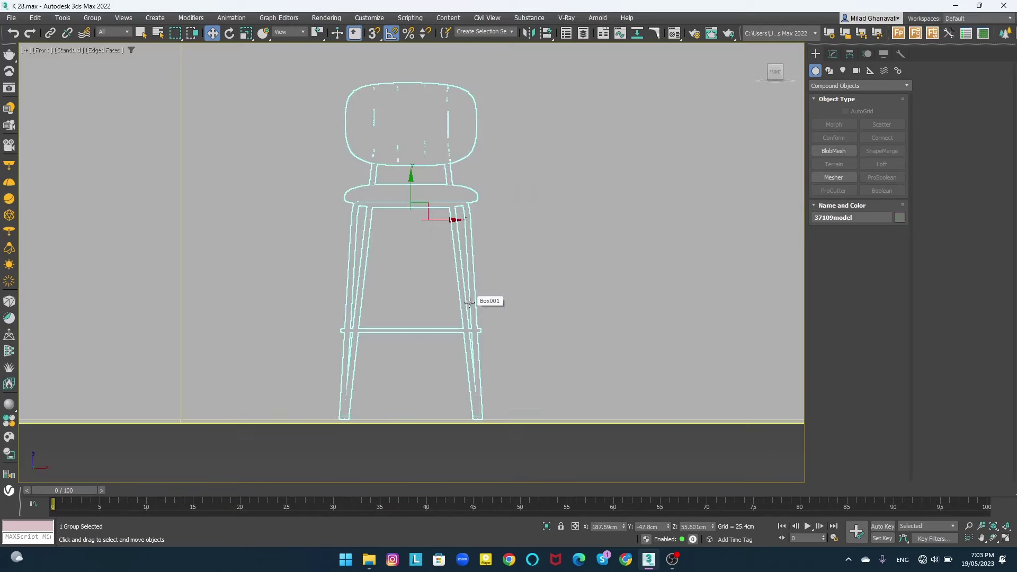
left_click_drag(424, 219, 424, 216)
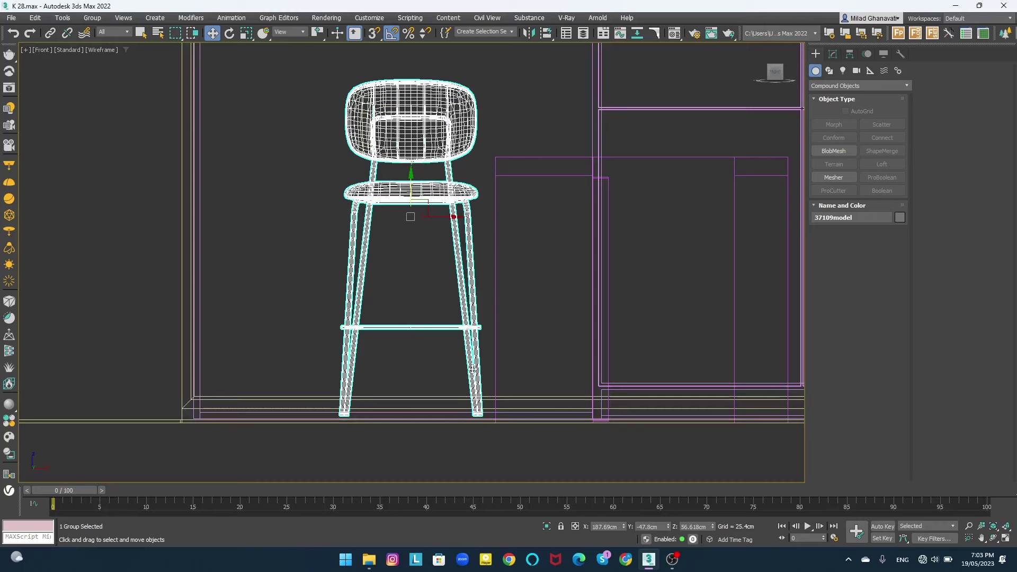
scroll(418, 329, "down", 2)
scroll(412, 265, "down", 1)
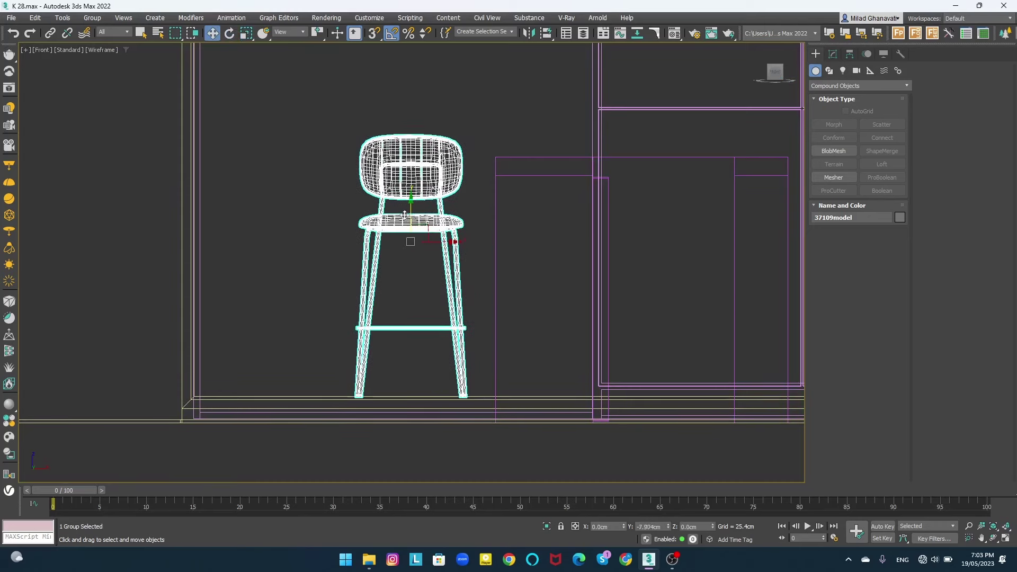
left_click_drag(405, 214, 404, 234)
scroll(497, 440, "up", 4)
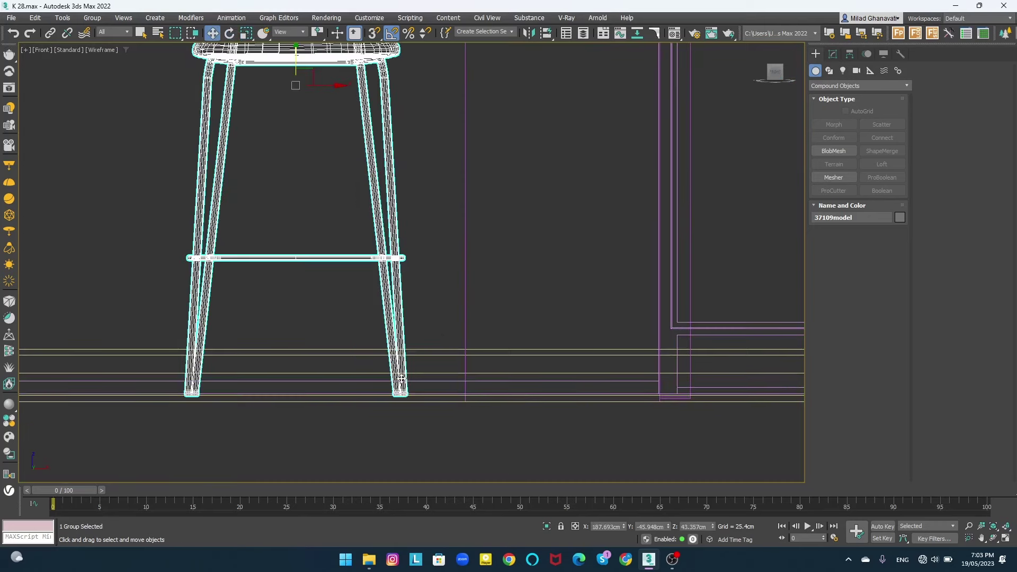
left_click_drag(401, 378, 401, 376)
scroll(387, 360, "down", 5)
- Clone two more stools along the island and select all three
key("t")
key("z")
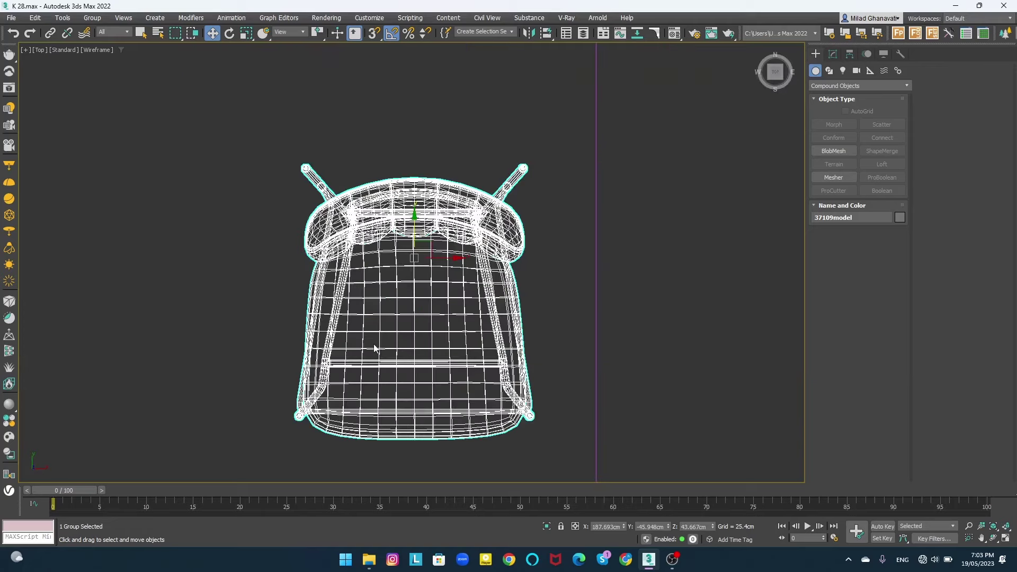
scroll(374, 348, "down", 6)
key("e")
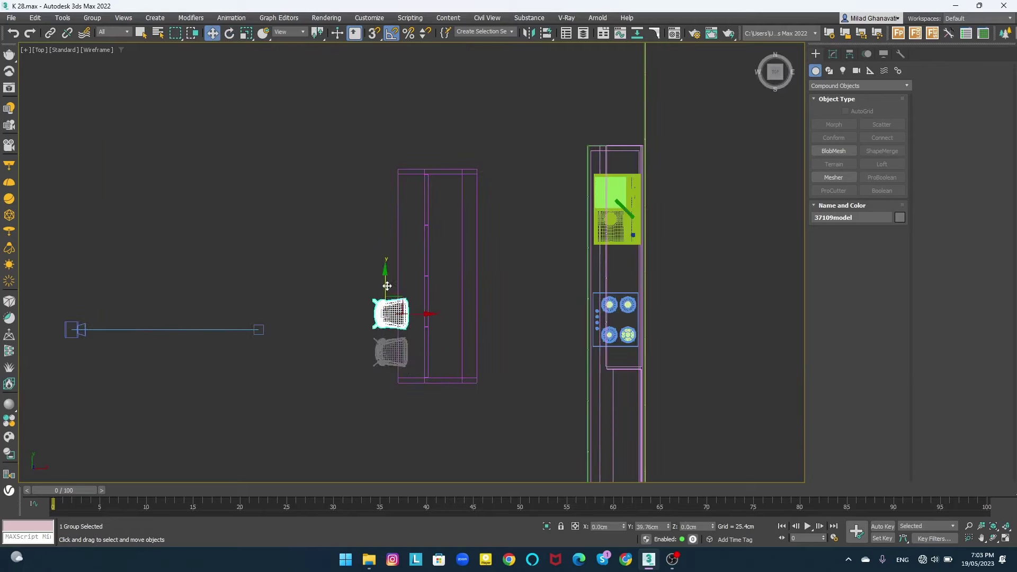
left_click_drag(387, 286, 387, 267, "shift")
left_click(536, 283)
left_click(509, 324)
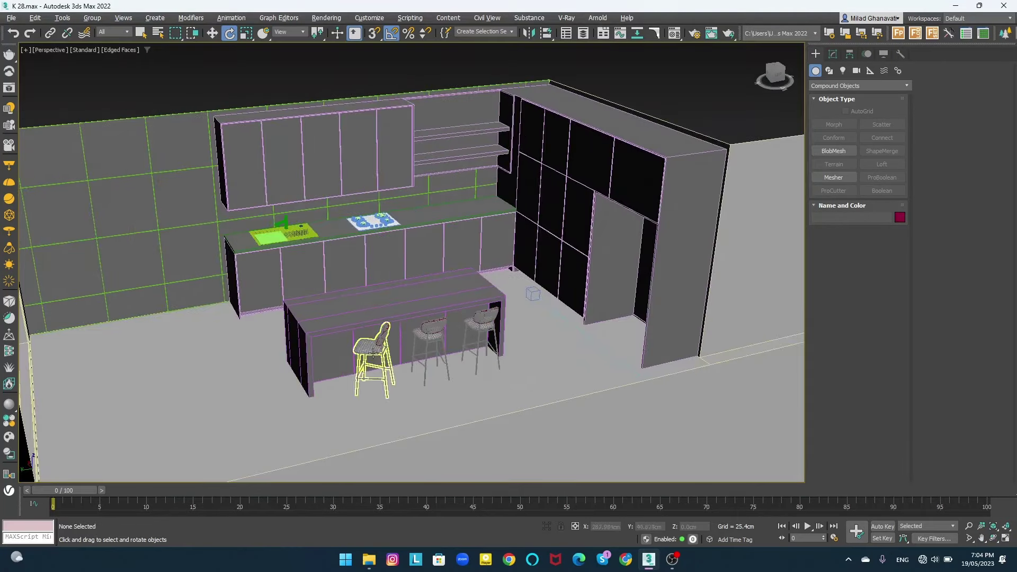
left_click(370, 350)
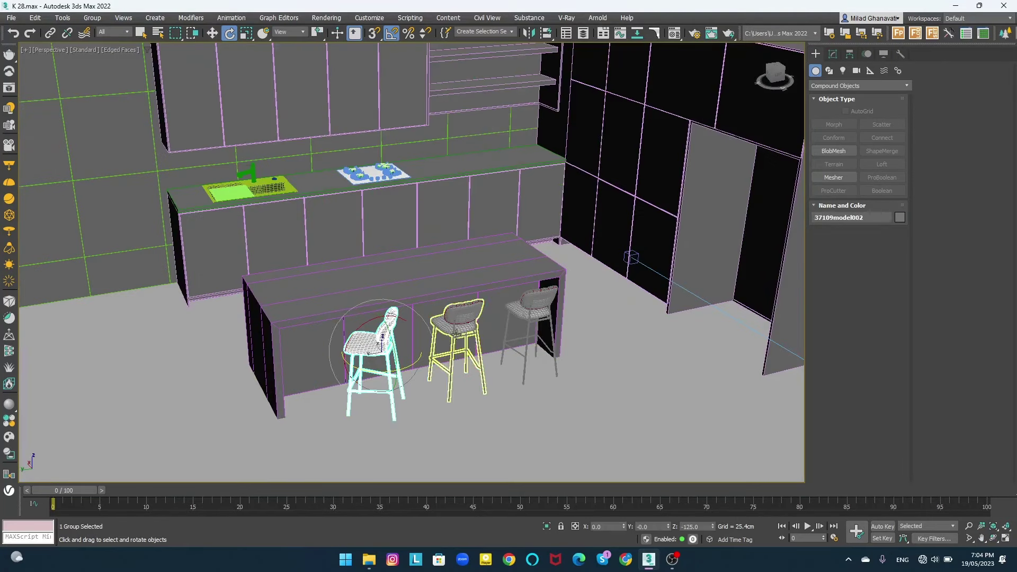
left_click(530, 329, "ctrl")
left_click(463, 328, "ctrl")
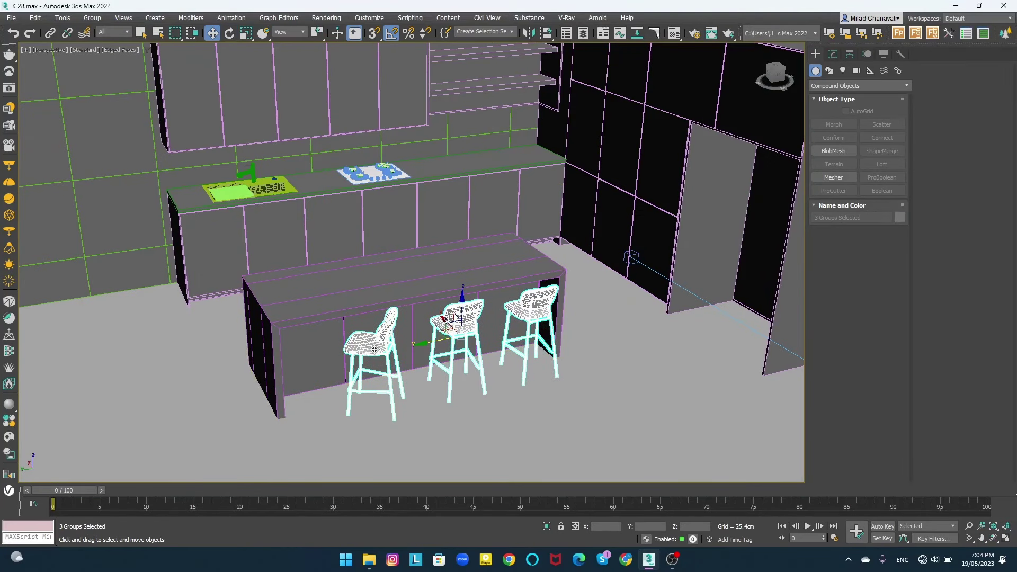
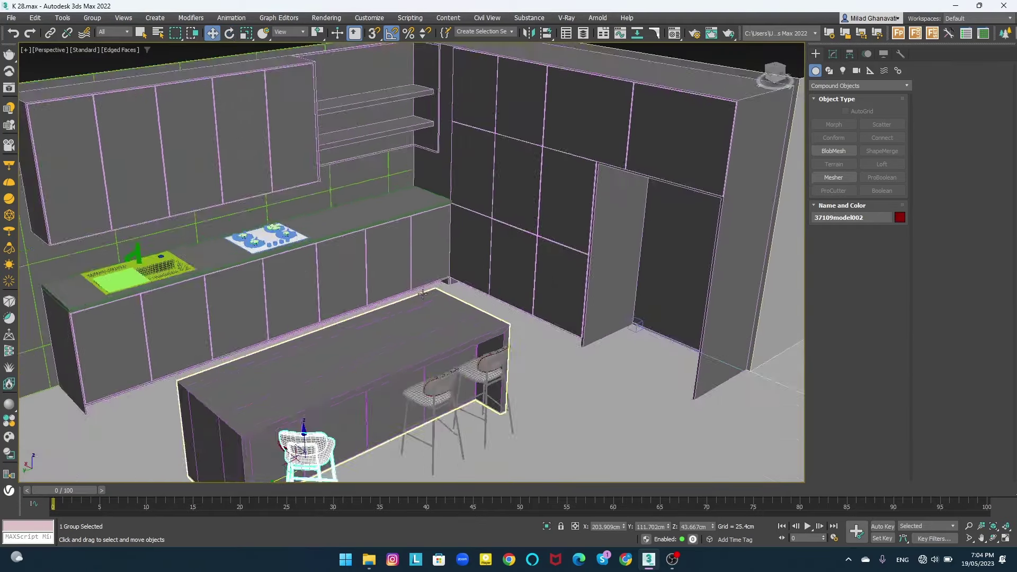
- Merge the microwave file '1' into the kitchen, auto-renaming clashing materials
middle_click_drag(422, 294, 453, 335, "alt")
left_click(546, 526)
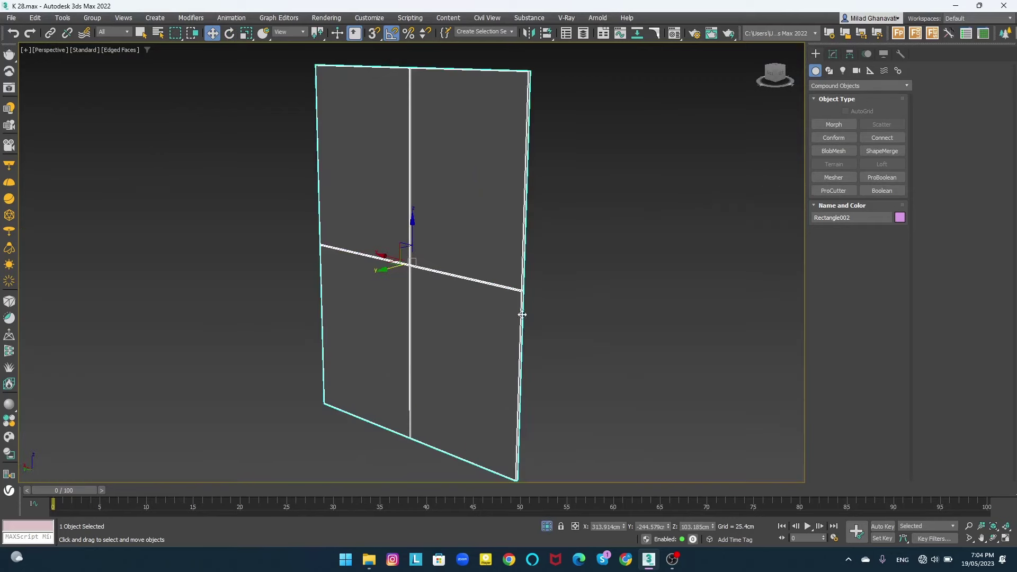
scroll(525, 339, "down", 2)
left_click(370, 559)
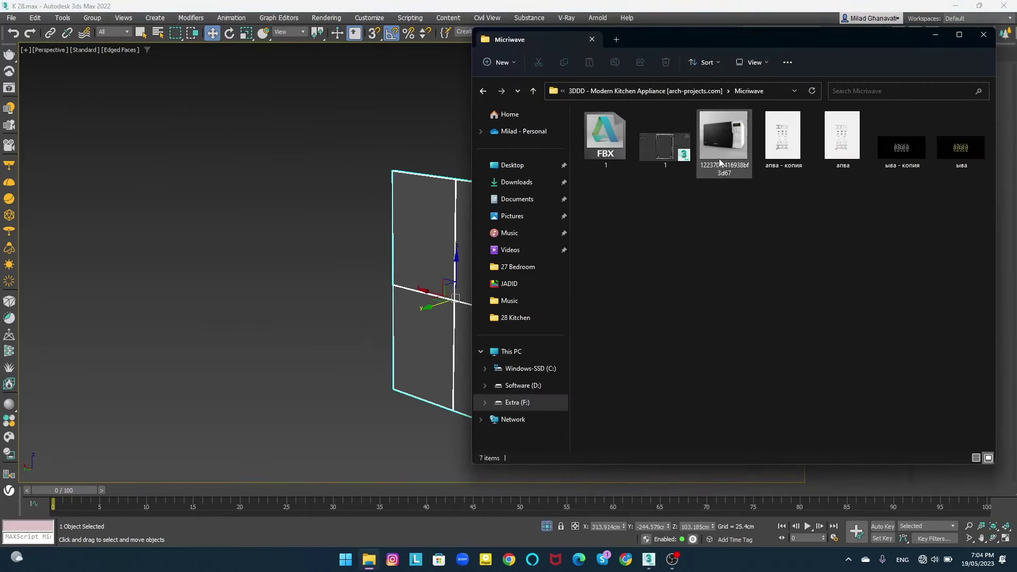
mouse_move(723, 142)
left_click(684, 159)
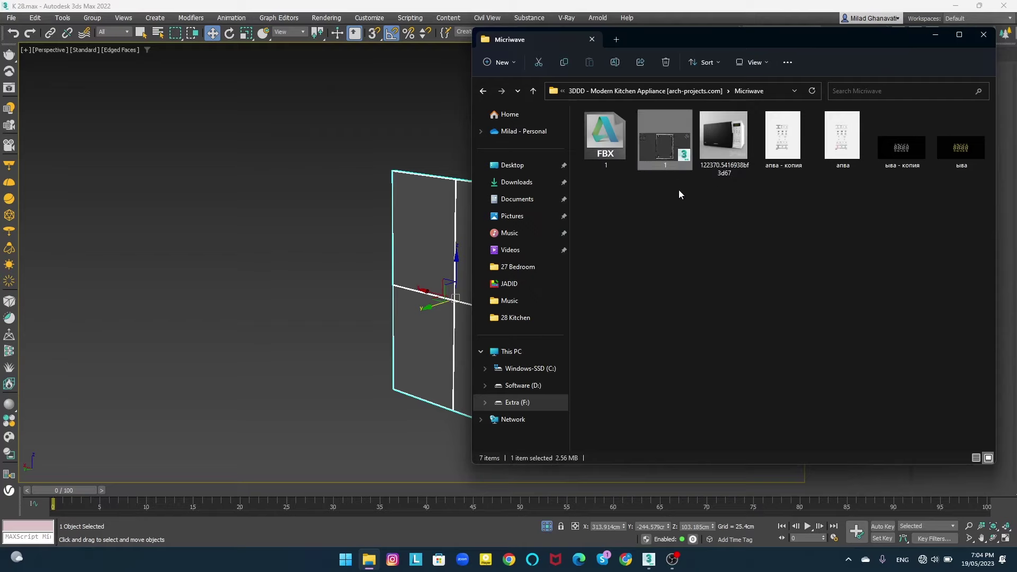
left_click(289, 362)
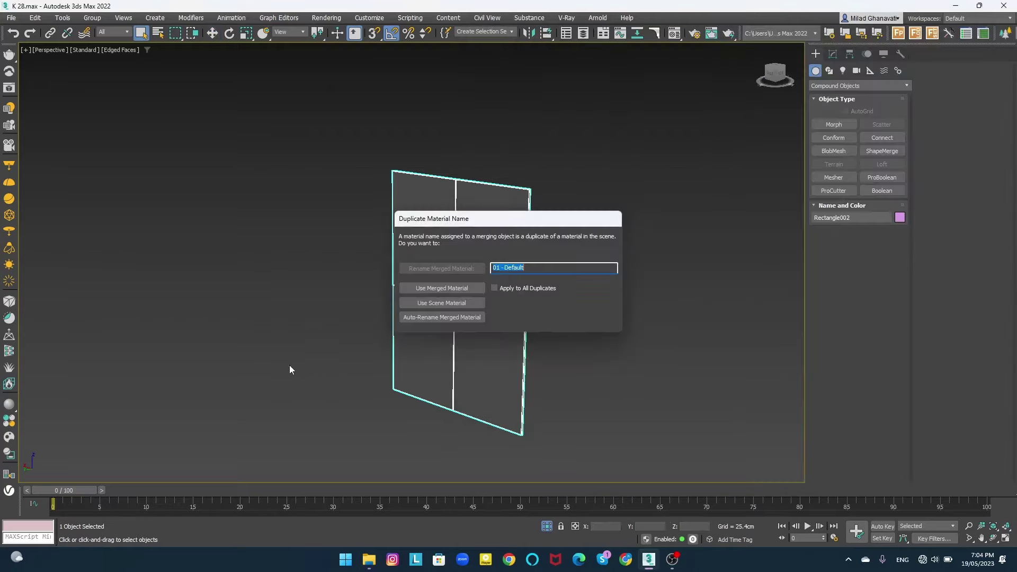
left_click(443, 316)
- Rotate the microwave 90° with angle snap and slide it onto the counter
left_click(657, 451)
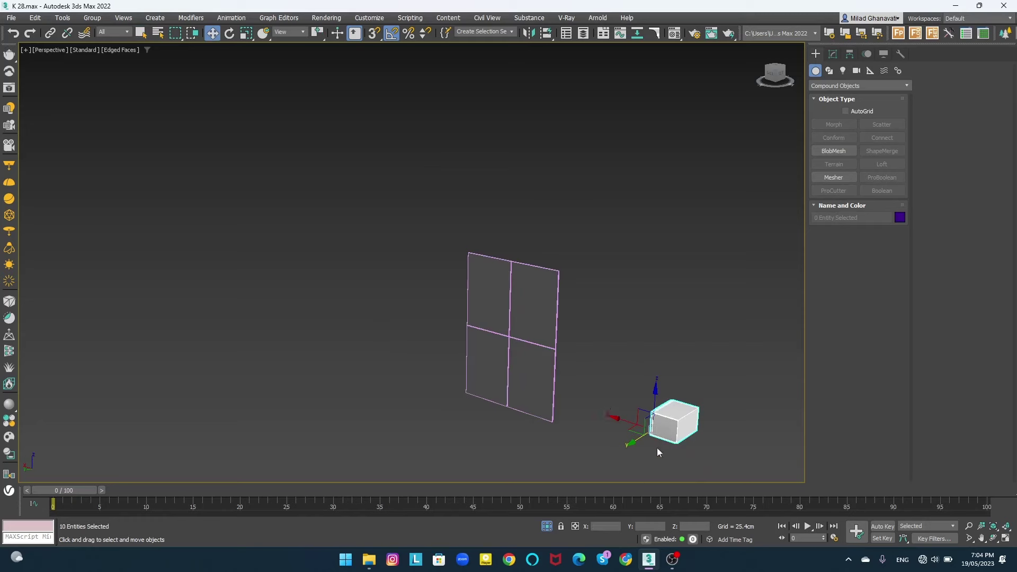
left_click(544, 526)
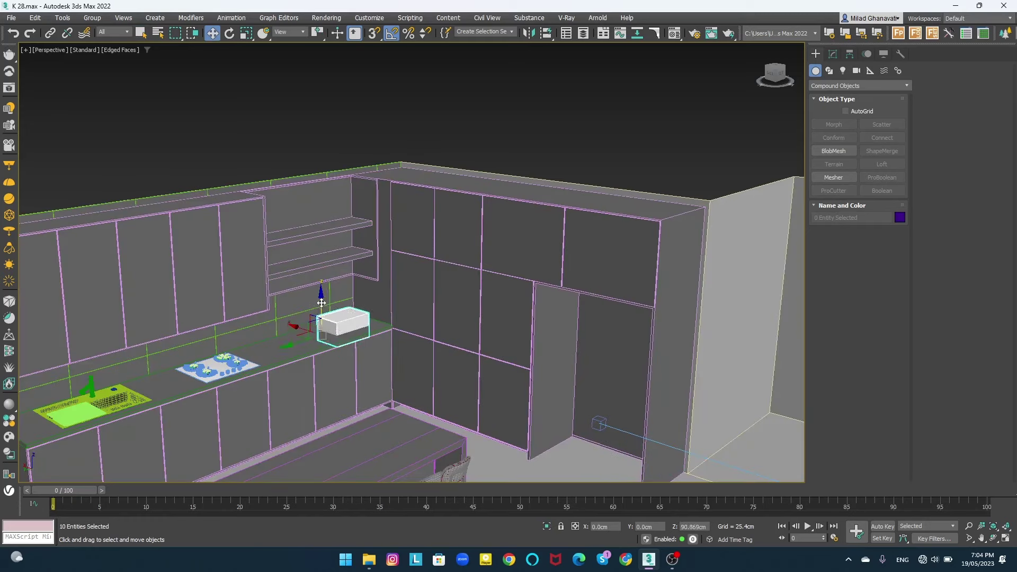
scroll(321, 302, "up", 5)
key("a")
left_click_drag(317, 336, 364, 342)
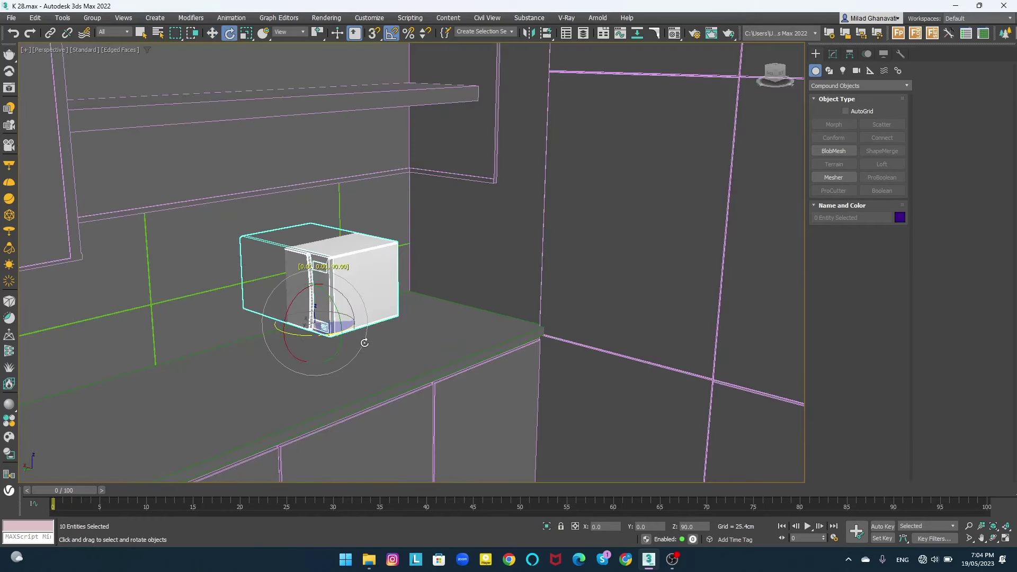
left_click_drag(304, 320, 422, 328)
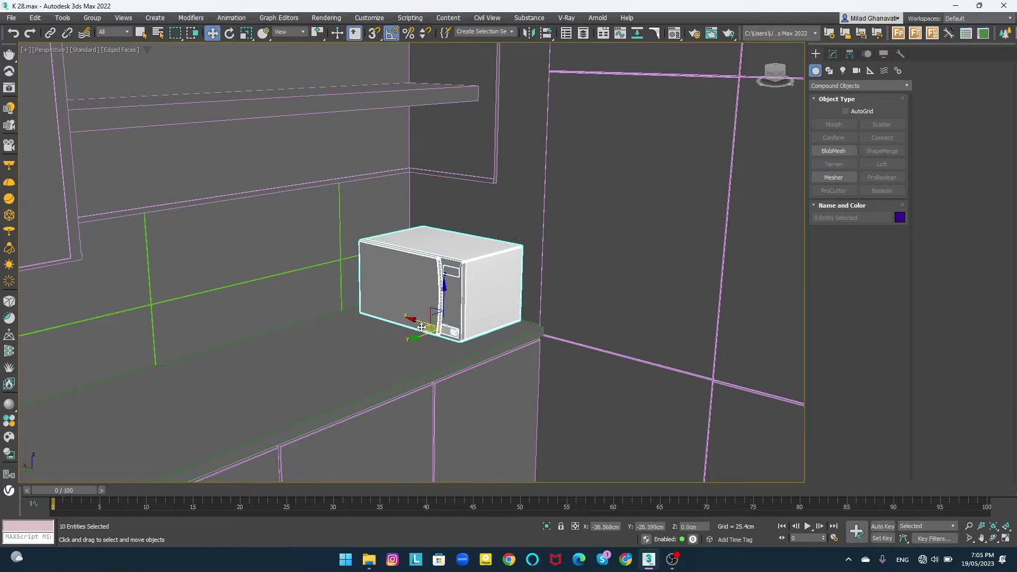
mouse_move(459, 302)
middle_mouse_down("alt")
mouse_move(477, 314)
mouse_move(436, 343)
mouse_move(352, 371)
middle_mouse_up("alt")
left_click_drag(351, 370, 337, 371)
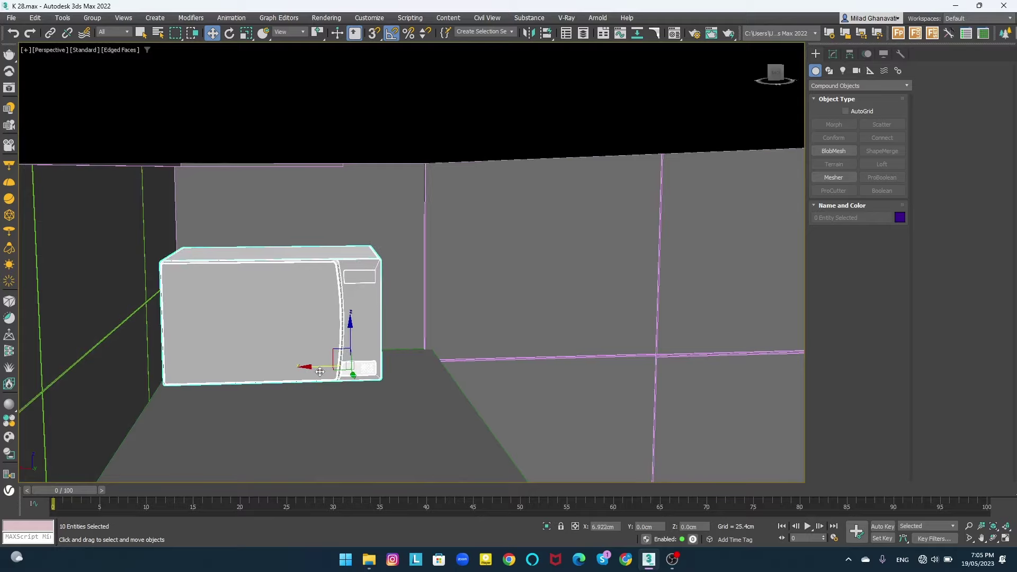
middle_click_drag(337, 372, 416, 348, "alt")
- Browse the appliance folders to the Micro folder and preview the Electrolux oven image
left_click(484, 359)
middle_click_drag(484, 359, 518, 320, "alt")
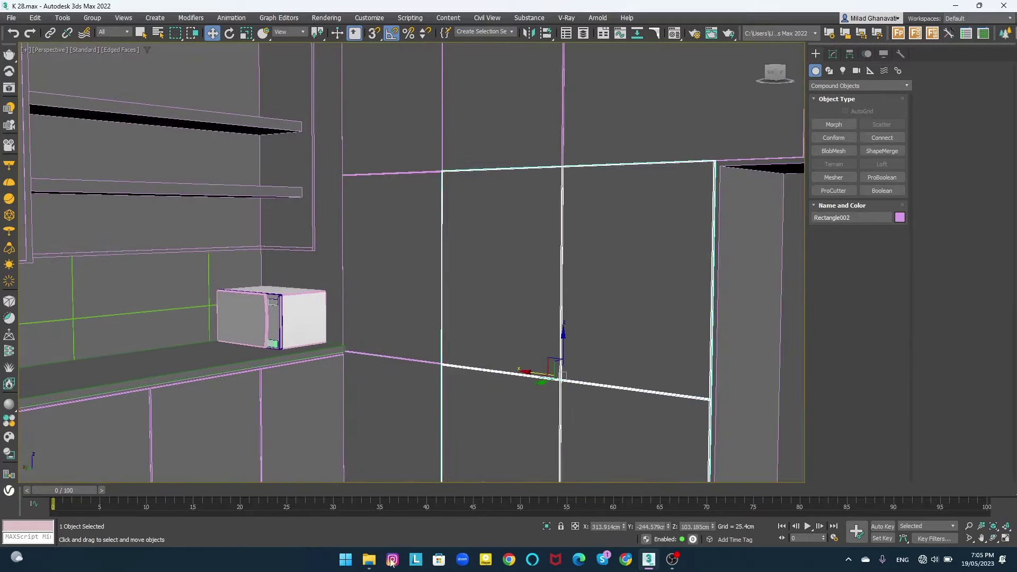
left_click(369, 560)
key("alt+Up")
scroll(641, 345, "down", 1)
double_click(636, 364)
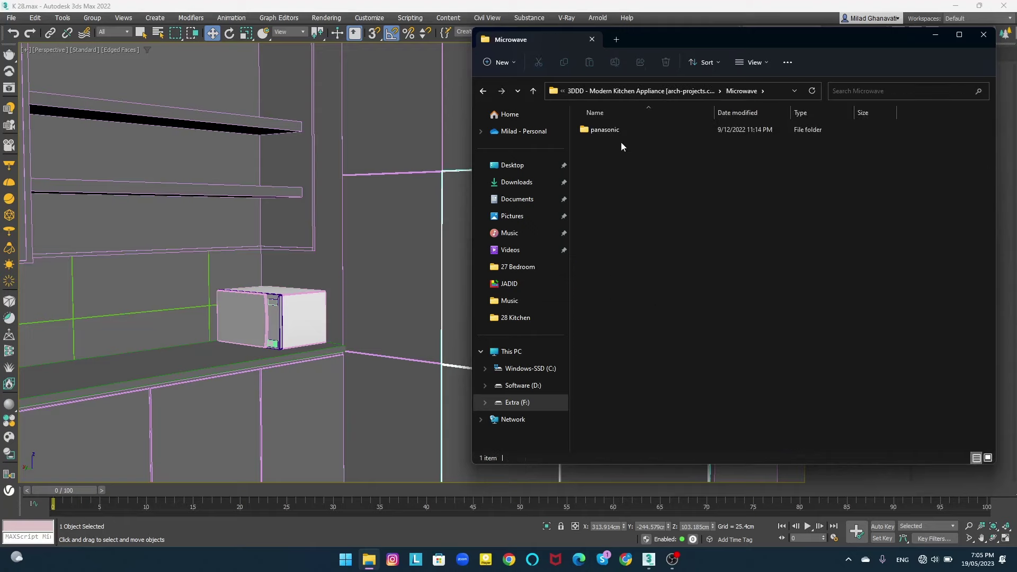
double_click(609, 131)
key("alt+Up")
key("alt+Up")
double_click(609, 424)
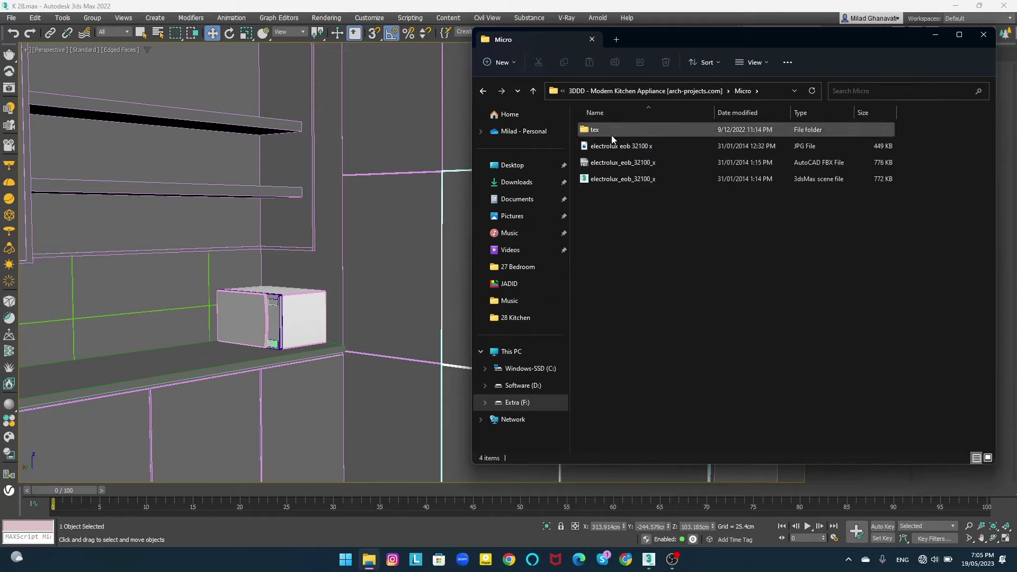
double_click(617, 146)
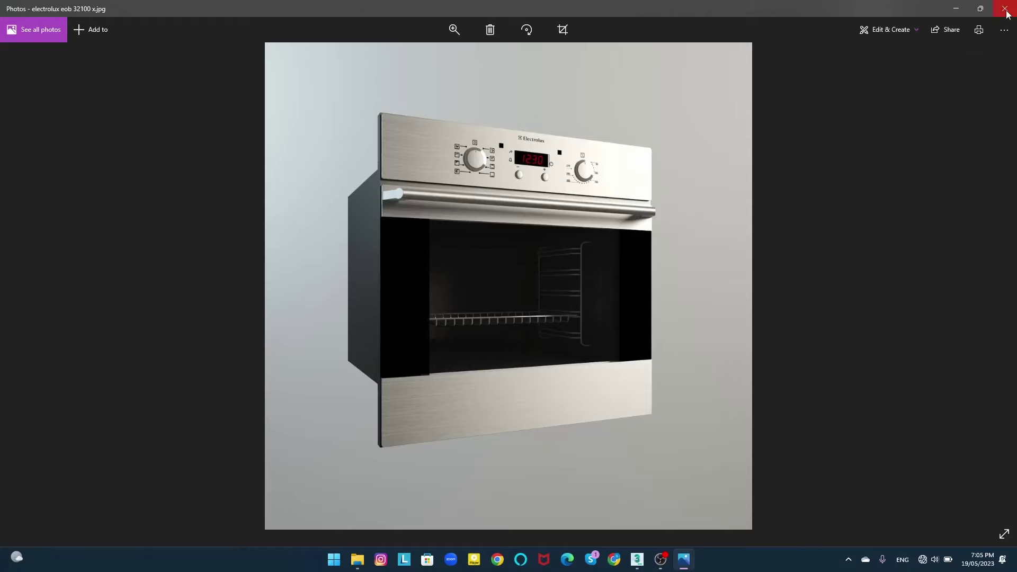
left_click(1006, 13)
- Merge the Electrolux EOB 32100 X oven file, dismissing the obsolete-file warning
left_click_drag(609, 182, 326, 328)
left_click(350, 335)
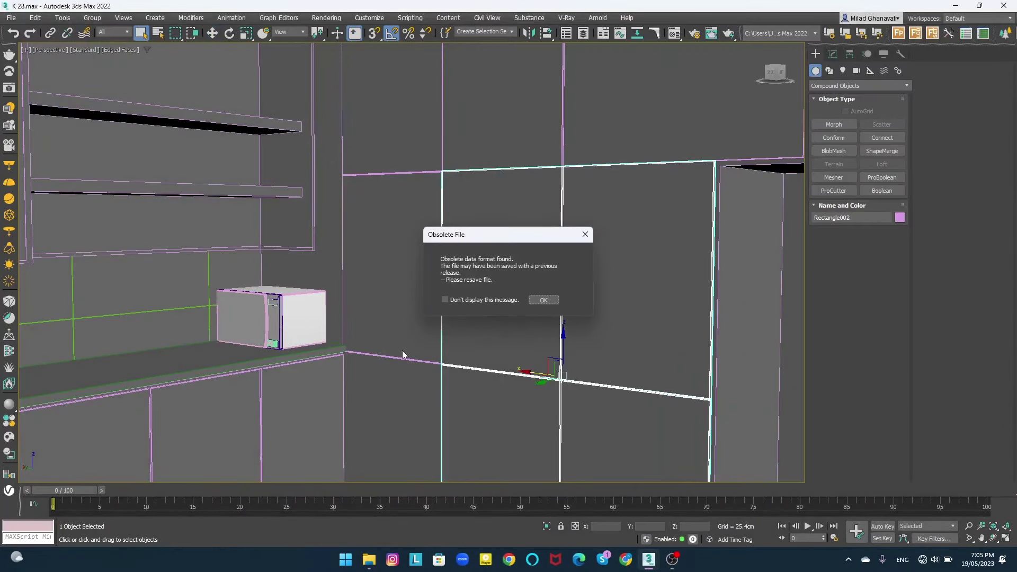
key("Return")
scroll(490, 322, "down", 5)
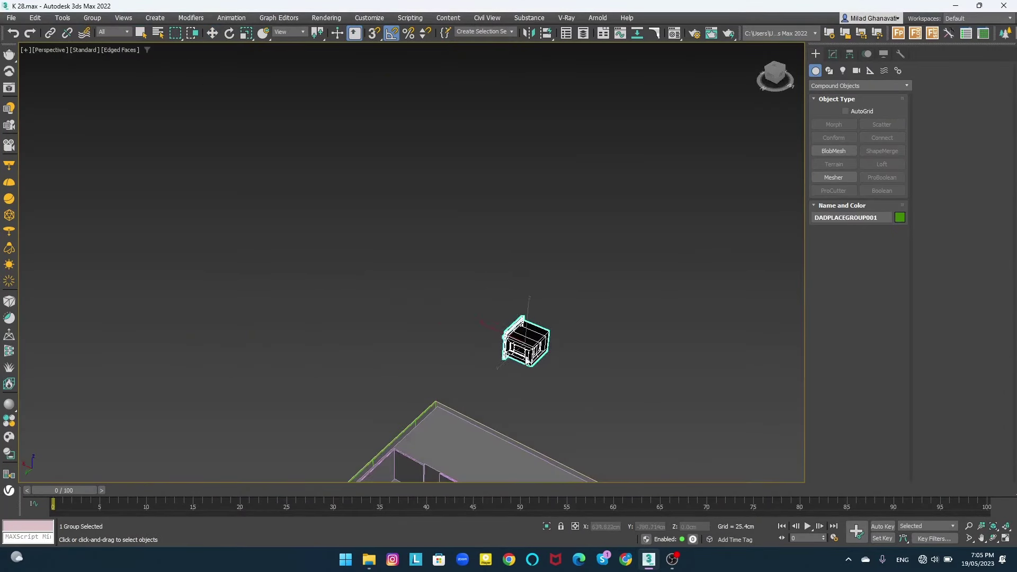
scroll(434, 263, "up", 5)
- Isolate the selection and convert the divided panel Rectangle002 to Editable Poly
key("alt+q")
left_click(369, 390)
right_click(370, 390)
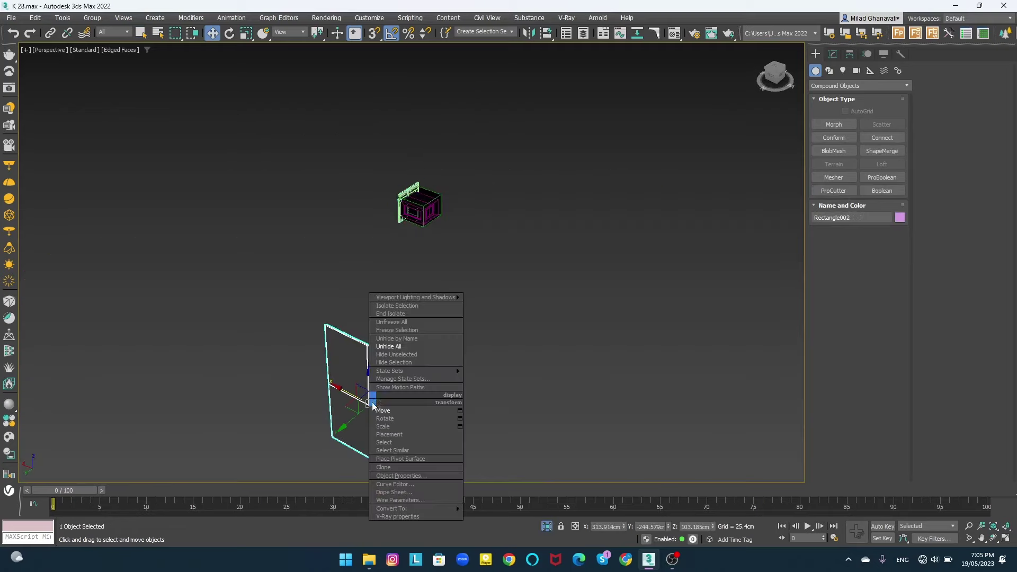
left_click(493, 511)
- In Front view, move the oven over the upper-left section of the panel
left_click(432, 209)
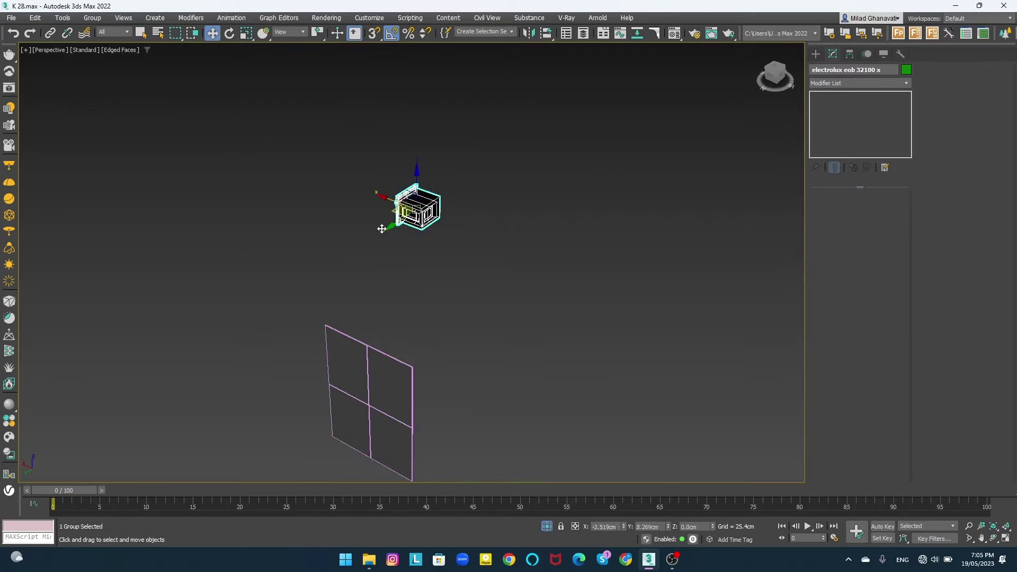
key("f")
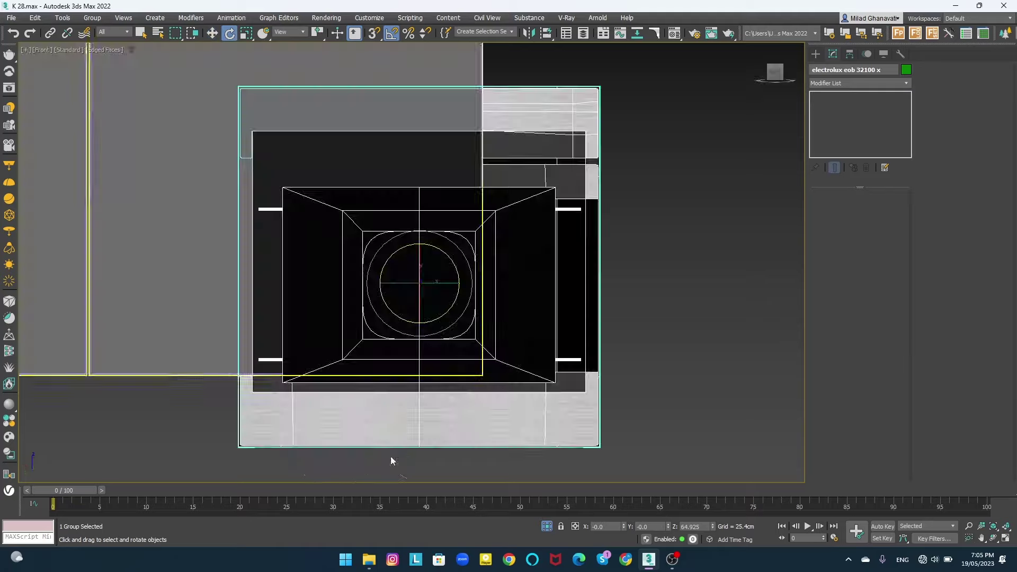
scroll(370, 371, "down", 5)
key("w")
middle_click_drag(413, 374, 469, 381)
left_click_drag(469, 381, 336, 220)
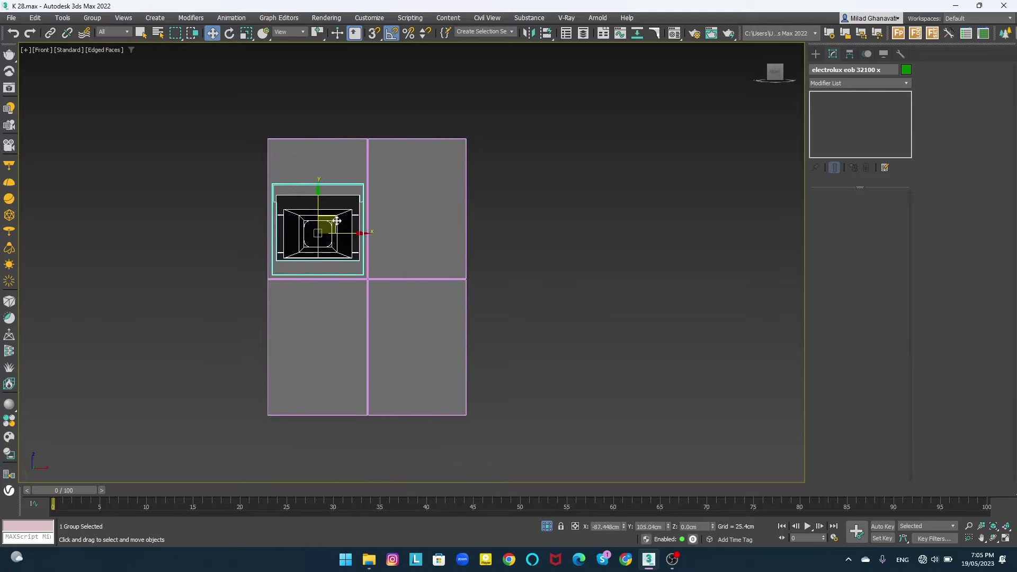
scroll(337, 228, "up", 3)
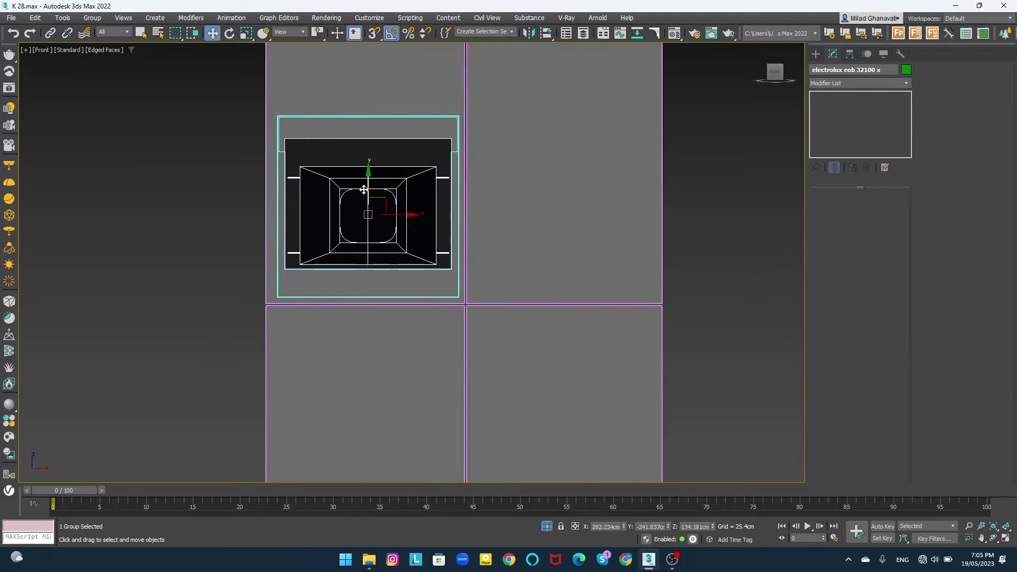
left_click_drag(399, 212, 399, 219)
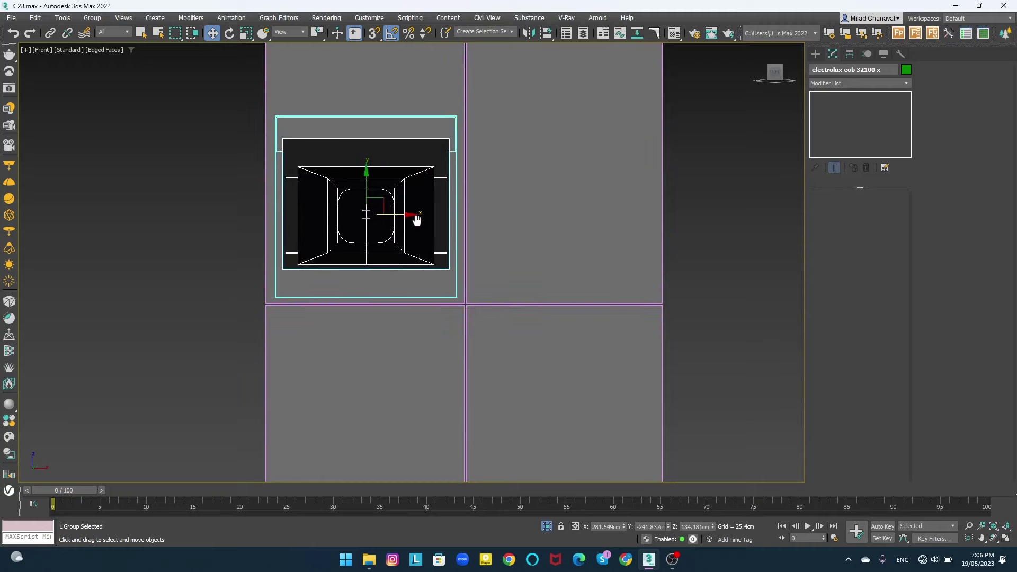
middle_click_drag(416, 220, 444, 244)
- Choose Box from the Standard Primitives creation panel
left_click(816, 53)
left_click(858, 86)
left_click(832, 100)
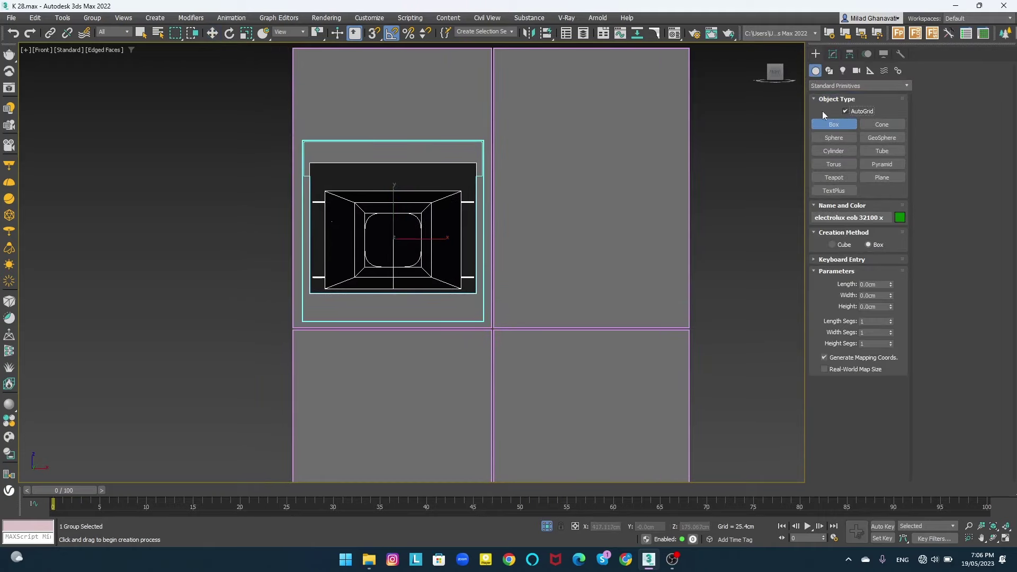
- Draw a first box over the oven opening and check it in front and side views
scroll(290, 320, "up", 5)
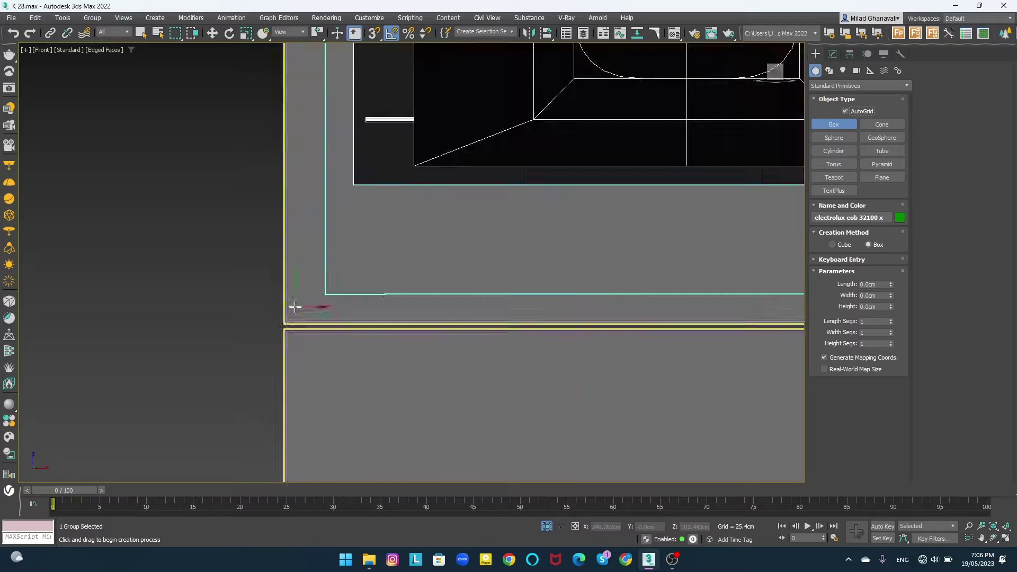
left_click_drag(293, 310, 298, 309)
scroll(298, 309, "down", 4)
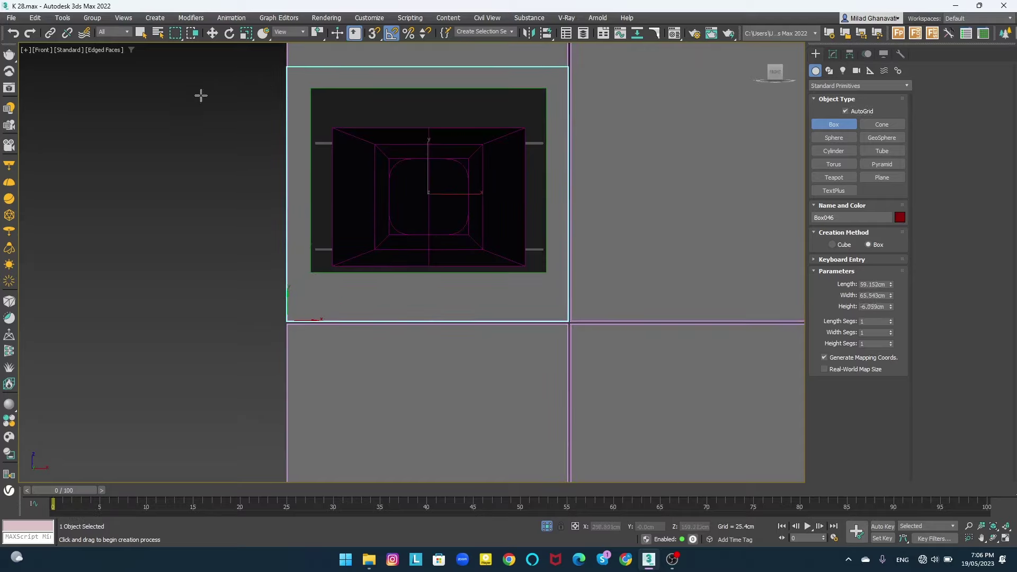
key("w")
scroll(192, 150, "down", 3)
middle_click_drag(191, 151, 536, 276, "alt")
key("f")
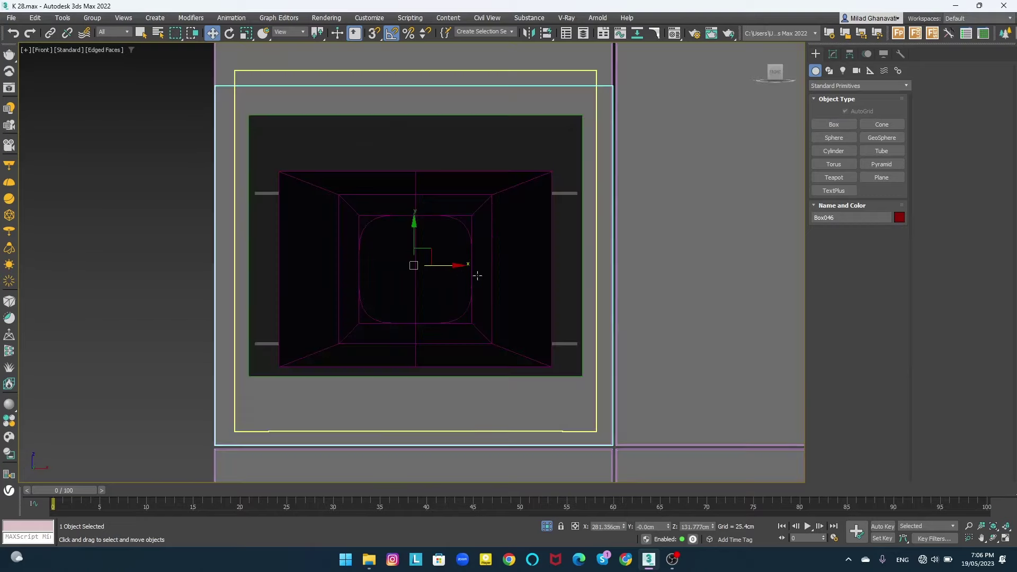
scroll(477, 275, "down", 3)
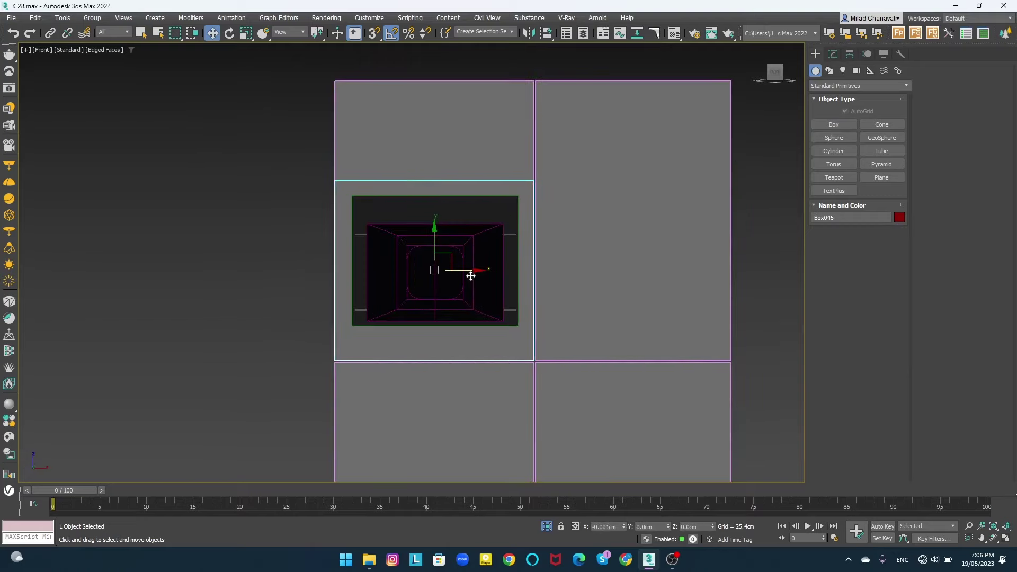
key("l")
scroll(565, 286, "up", 4)
- Push the oven group back in depth, test the red box against it, then delete the box
left_click(623, 264)
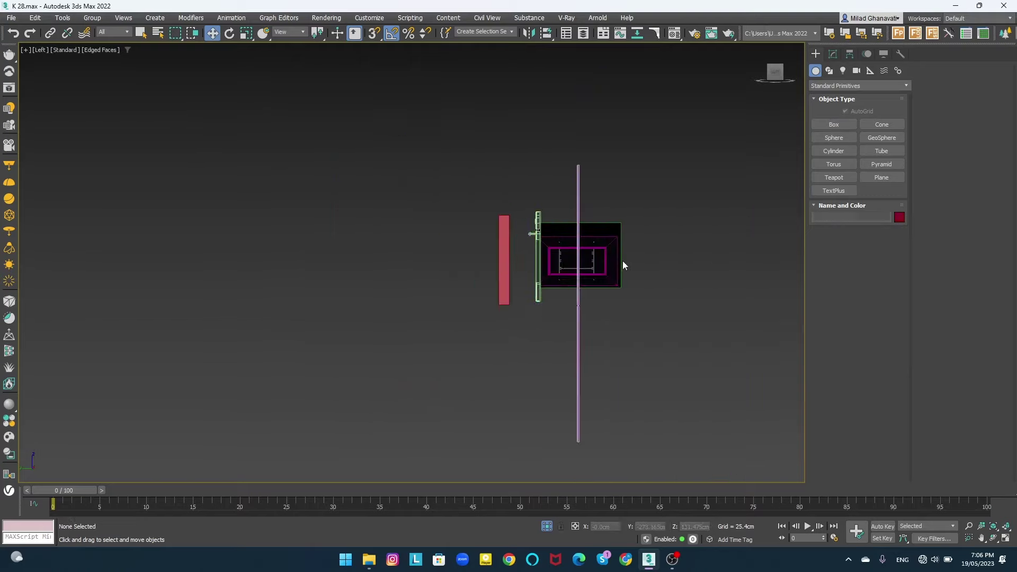
left_click_drag(594, 260, 633, 264)
scroll(515, 265, "up", 3)
left_click(492, 262)
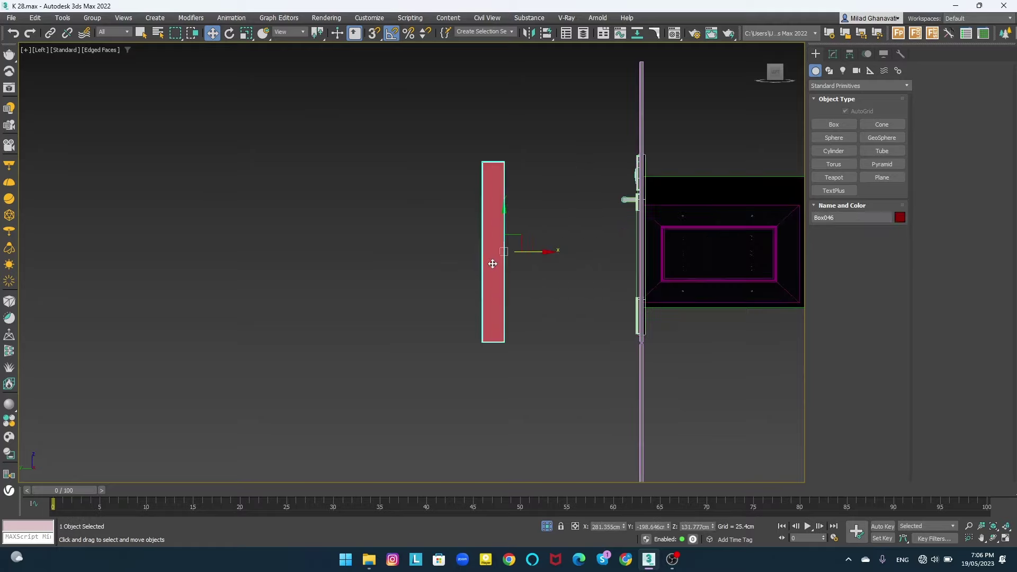
left_click_drag(536, 251, 665, 255)
middle_click_drag(680, 255, 634, 224, "alt")
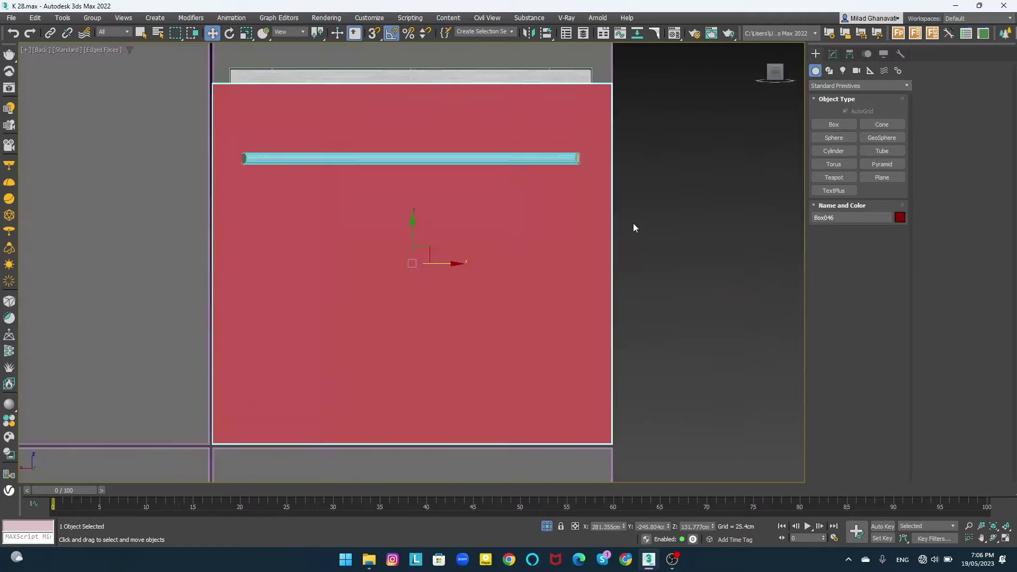
scroll(465, 267, "down", 2)
left_click_drag(466, 267, 795, 266)
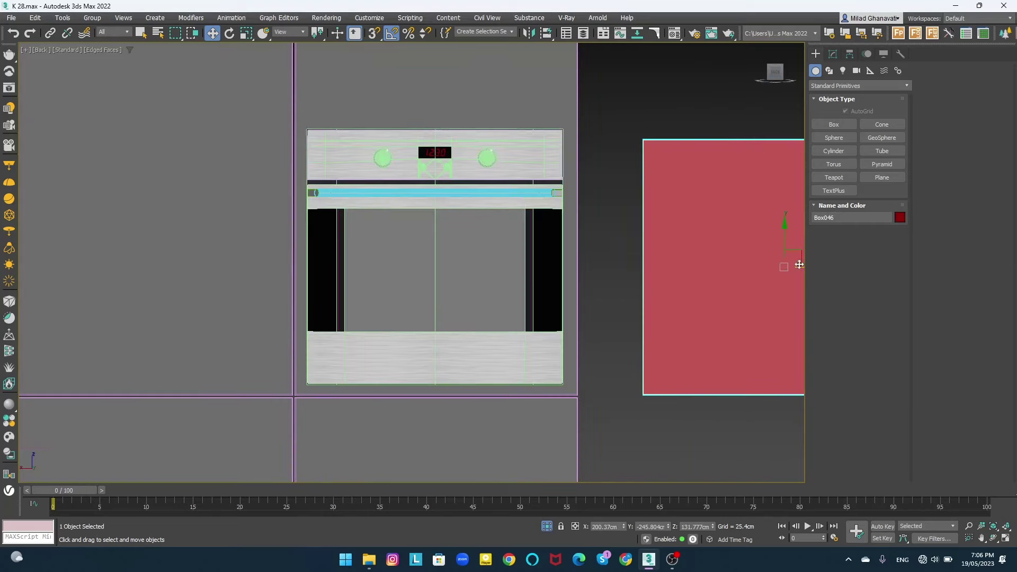
key("Delete")
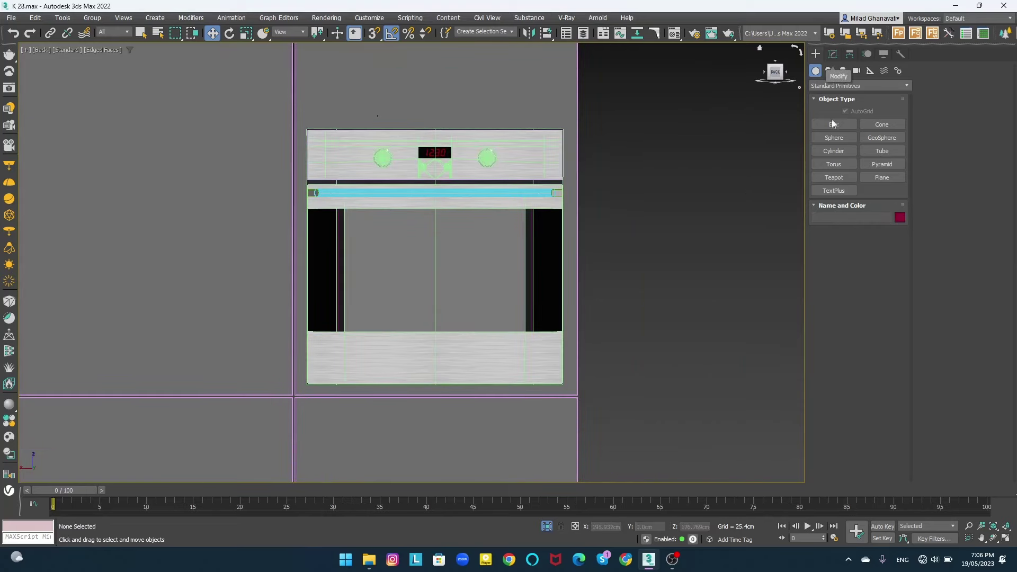
- Draw a new box matching the oven's front outline and give it depth
left_click(834, 125)
scroll(331, 142, "up", 5)
scroll(331, 142, "up", 3)
left_click_drag(340, 168, 583, 337)
scroll(457, 284, "down", 5)
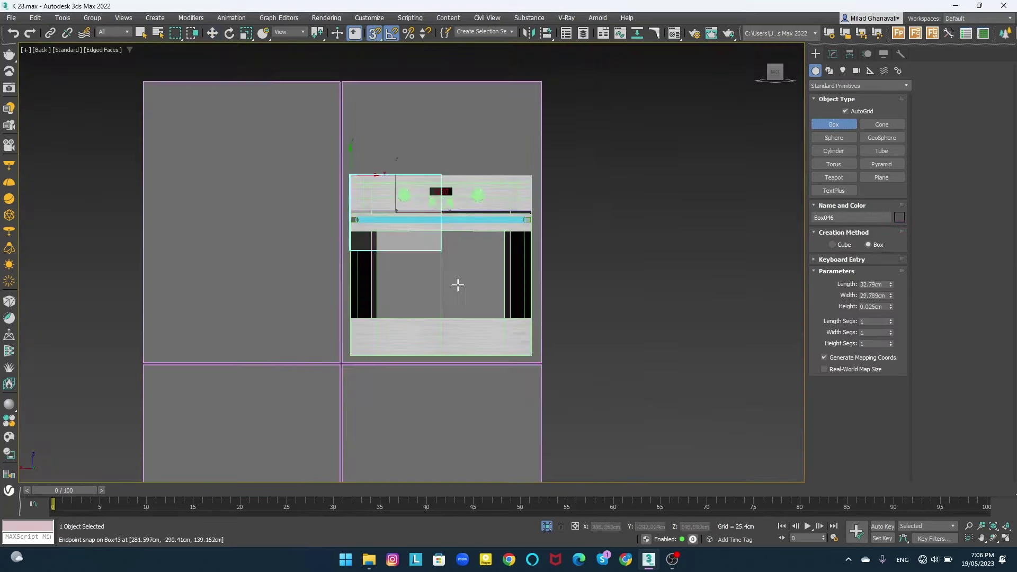
scroll(530, 317, "up", 5)
scroll(583, 337, "up", 3)
middle_click_drag(582, 337, 357, 363, "alt")
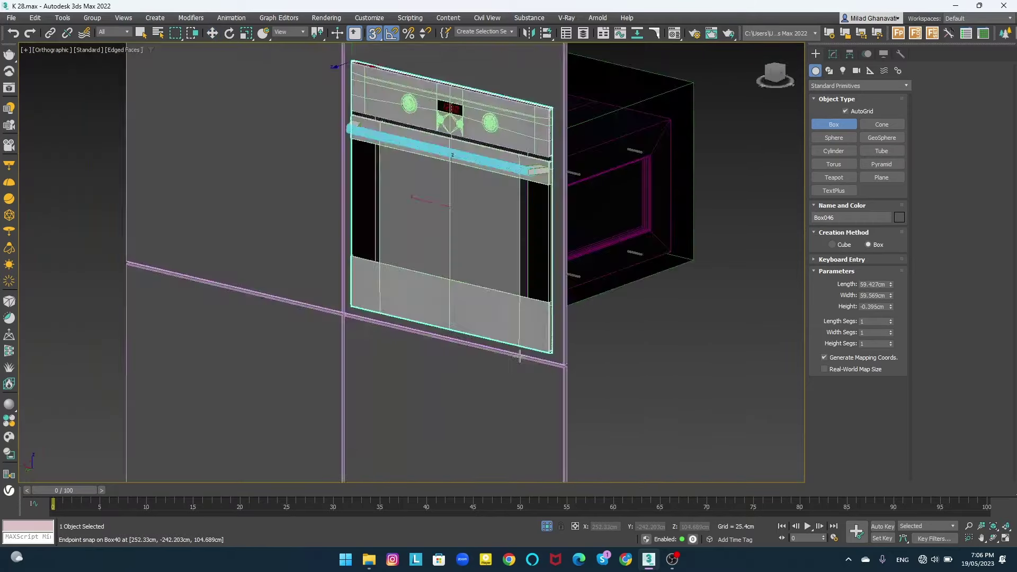
left_click(431, 371)
key("w")
middle_click_drag(429, 287, 456, 286, "alt")
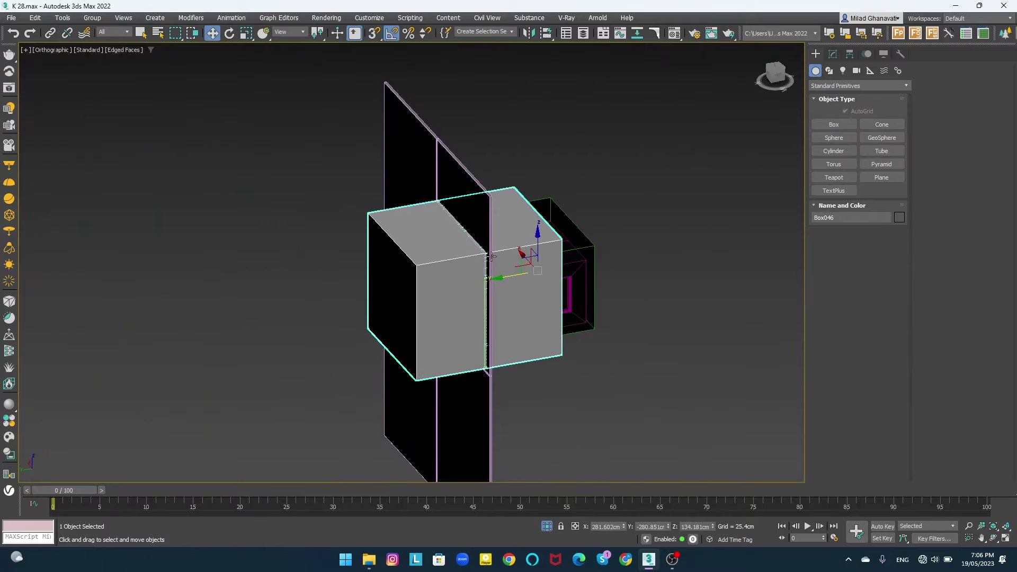
- ProBoolean-subtract the box from panel Rectangle002 to cut the oven opening
left_click(408, 159)
key("p")
left_click(831, 86)
left_click(842, 109)
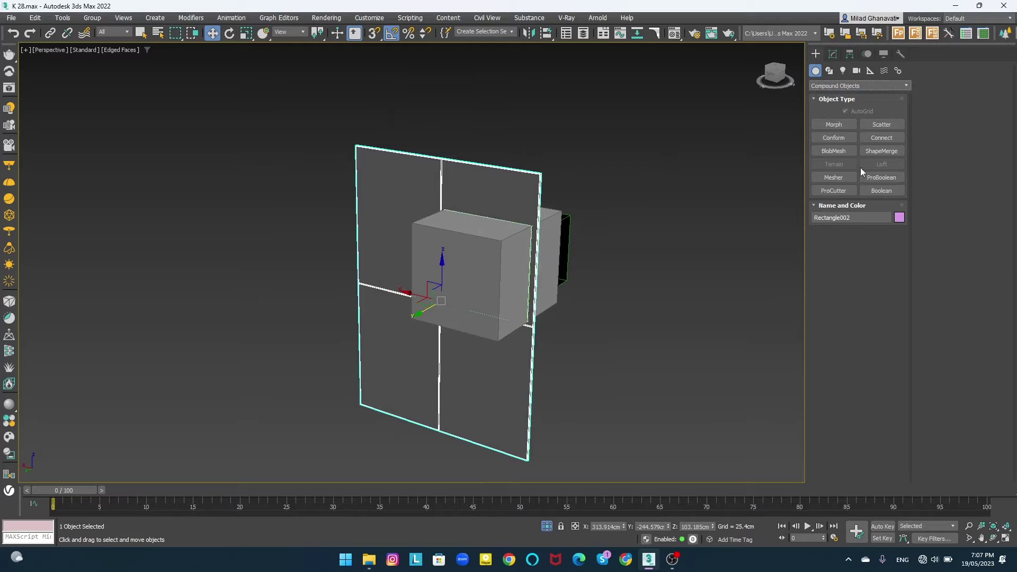
left_click(881, 178)
left_click(859, 243)
left_click(480, 243)
right_click(479, 244)
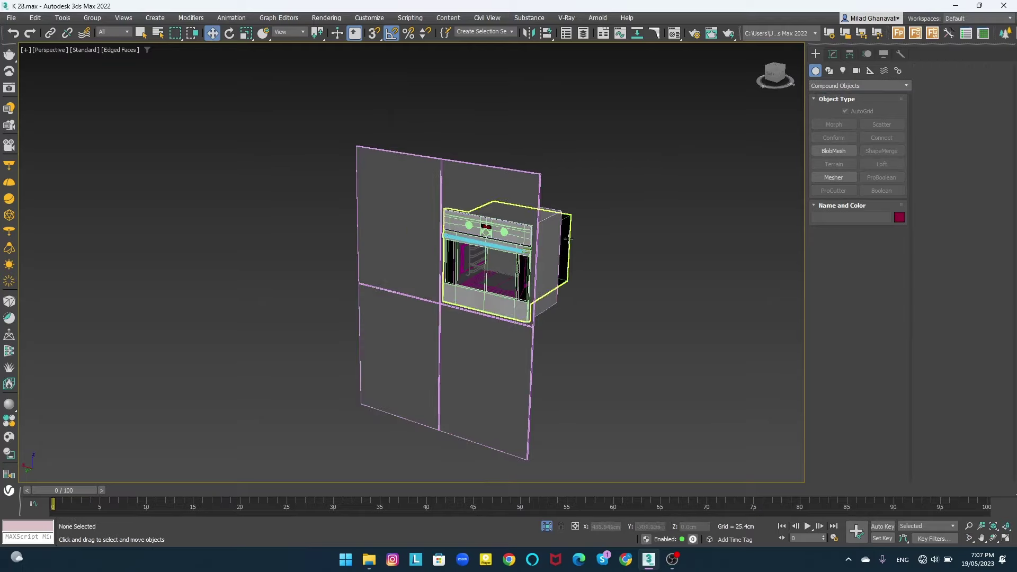
- Mirror the oven and its cabinet together and move them to the left
scroll(465, 170, "up", 3)
scroll(465, 170, "up", 3)
scroll(466, 170, "up", 2)
scroll(466, 317, "down", 5)
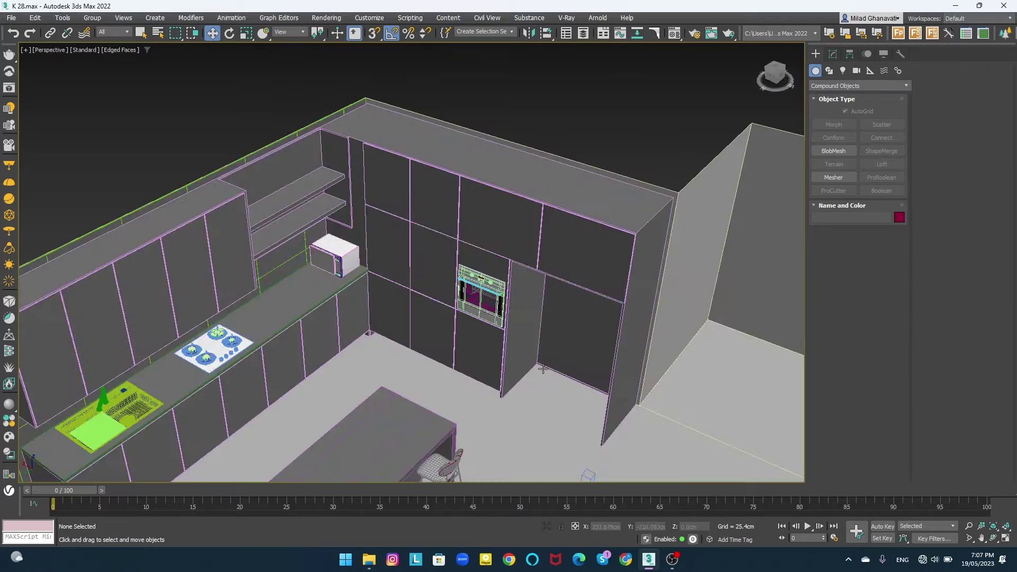
mouse_move(466, 317)
middle_mouse_down("alt")
mouse_move(403, 352)
mouse_move(518, 353)
middle_mouse_up("alt")
scroll(468, 295, "up", 5)
mouse_move(469, 295)
middle_mouse_down("alt")
mouse_move(489, 277)
mouse_move(454, 250)
mouse_move(448, 261)
mouse_move(461, 243)
middle_mouse_up("alt")
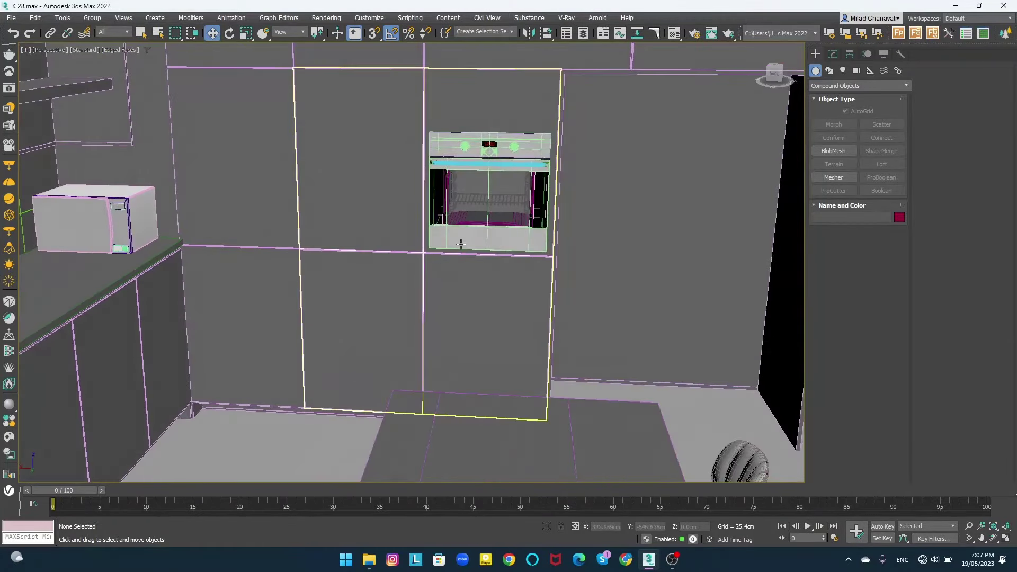
left_click(474, 159)
left_click(477, 296, "ctrl")
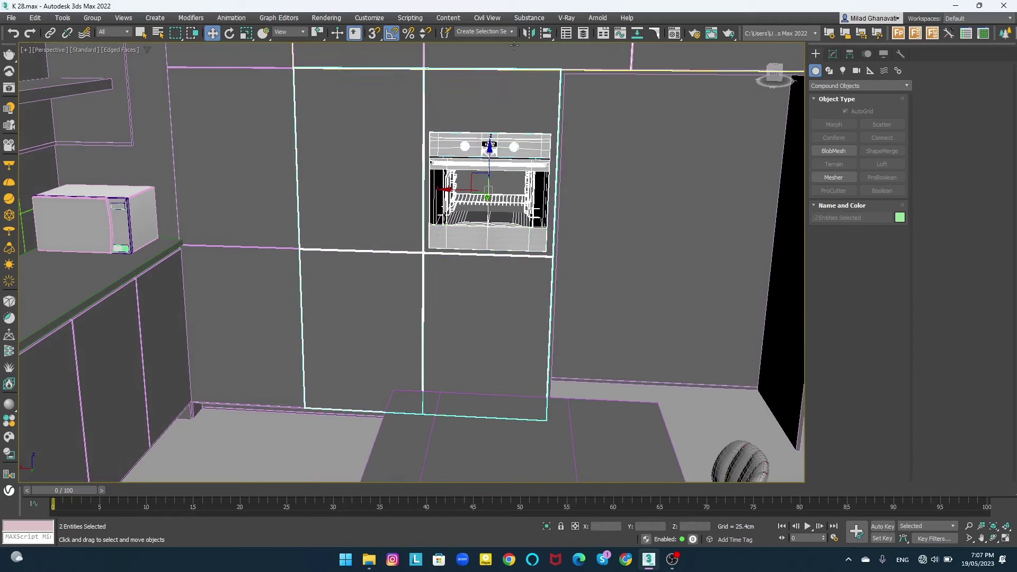
left_click(529, 33)
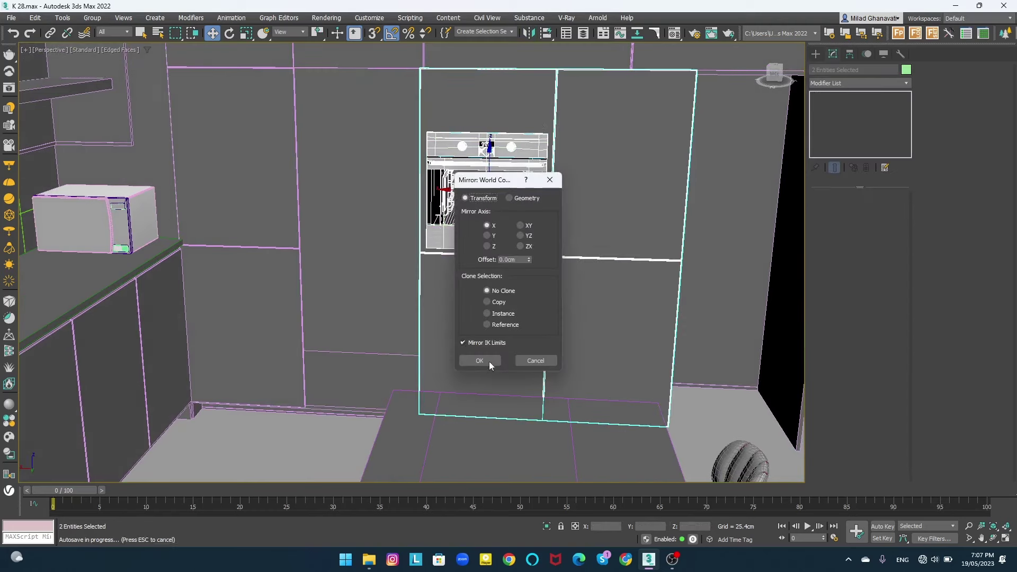
left_click(480, 360)
left_click_drag(459, 190, 342, 196)
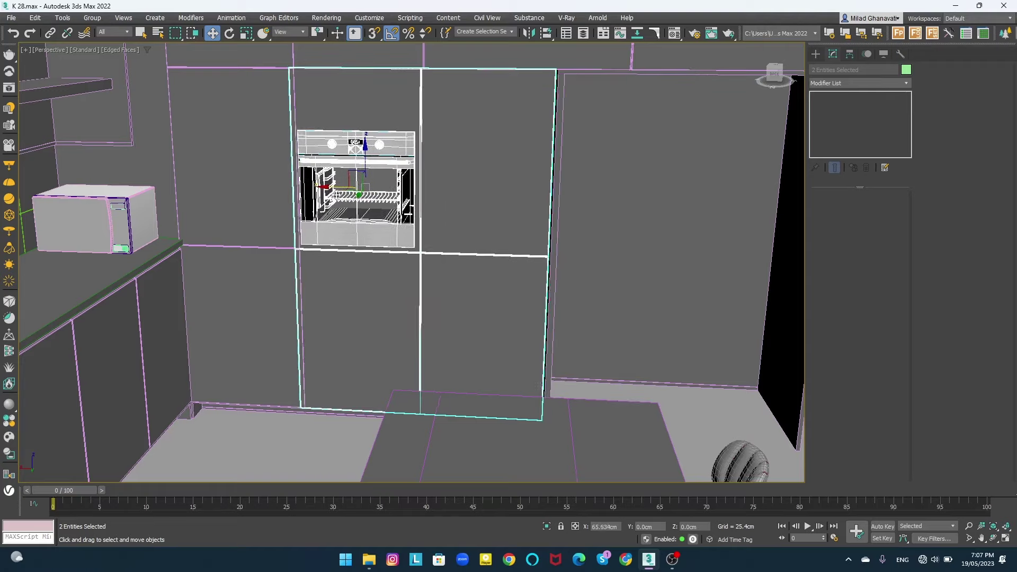
- Orbit to an angled kitchen view and toggle wireframe display off and on
scroll(292, 62, "up", 5)
scroll(292, 62, "up", 4)
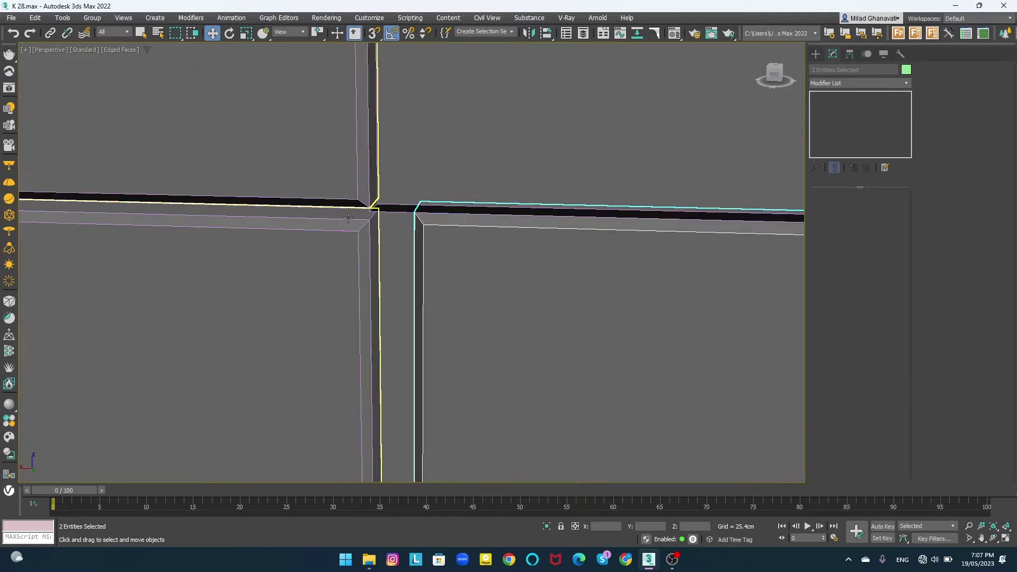
mouse_move(398, 252)
middle_mouse_down()
mouse_move(432, 273)
mouse_move(397, 250)
middle_mouse_up()
scroll(397, 250, "down", 5)
scroll(397, 250, "down", 3)
scroll(549, 285, "down", 5)
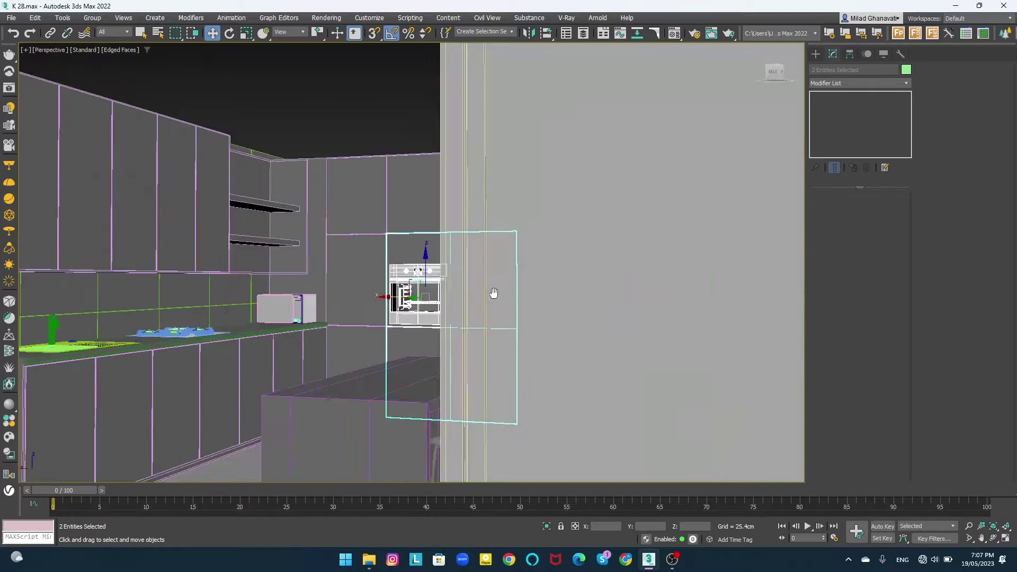
middle_click_drag(493, 291, 568, 109, "alt")
key("F3")
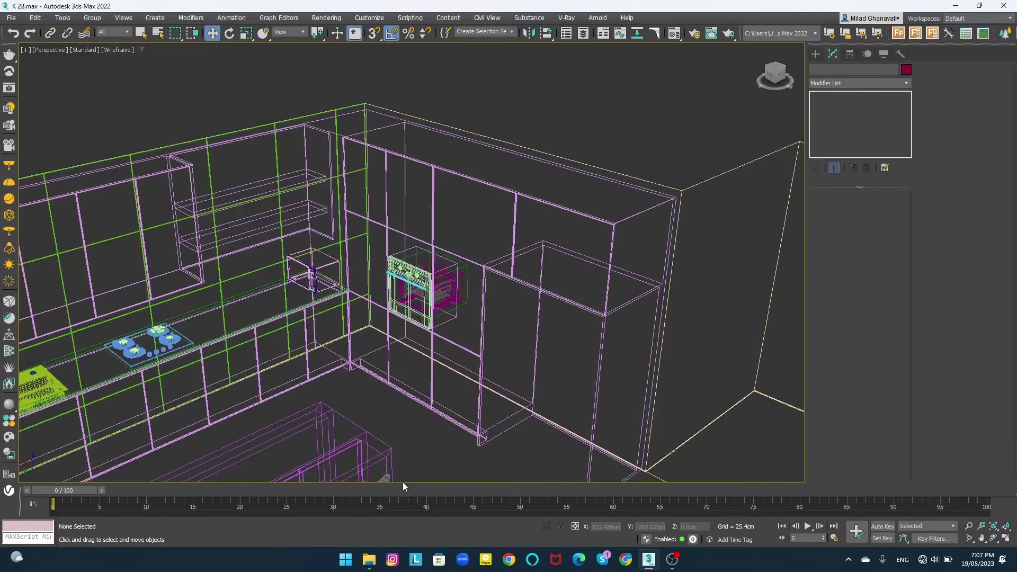
key("F3")
scroll(409, 358, "up", 3)
- Browse into the refrigerator ref folder and merge mod1.max into the 3ds Max viewport
left_click(369, 560)
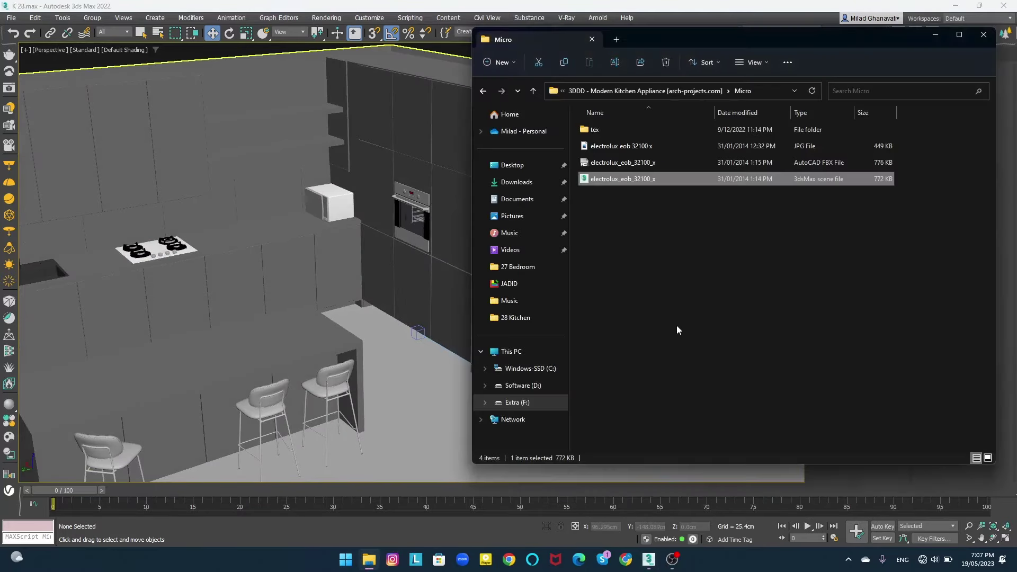
key("alt+Up")
double_click(647, 392)
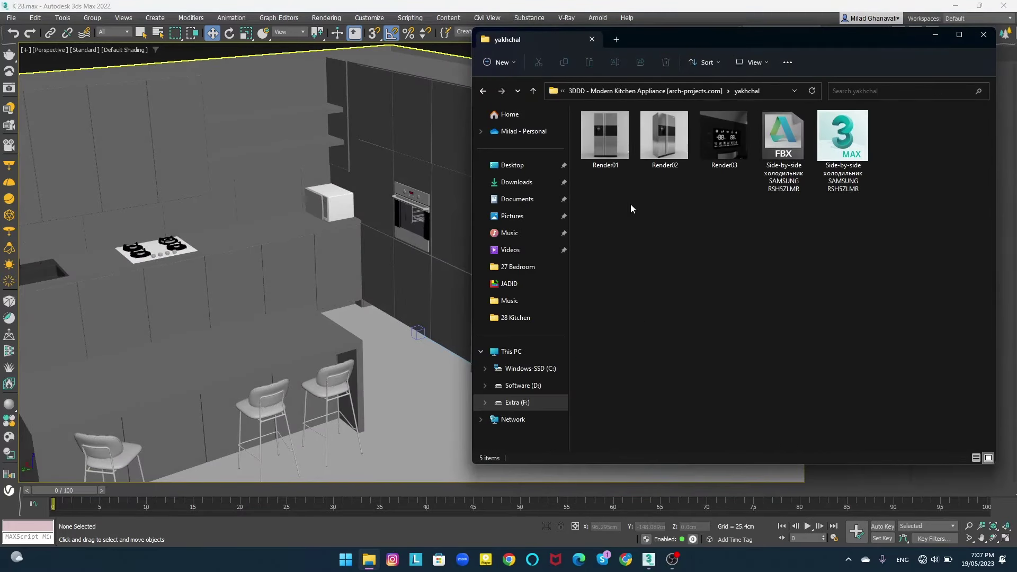
key("alt+Up")
scroll(649, 220, "down", 3)
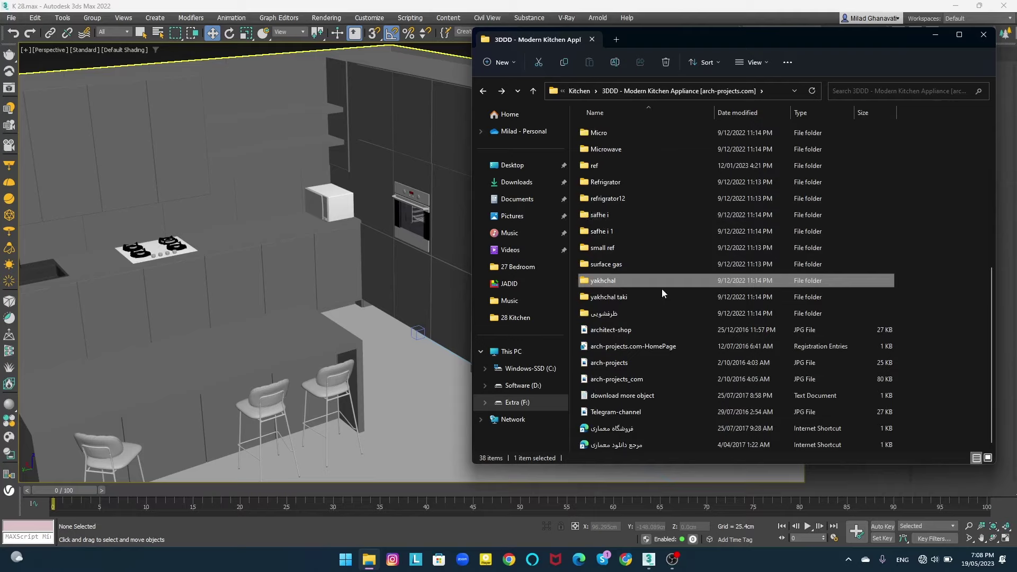
scroll(650, 239, "up", 3)
left_click(601, 291)
double_click(602, 290)
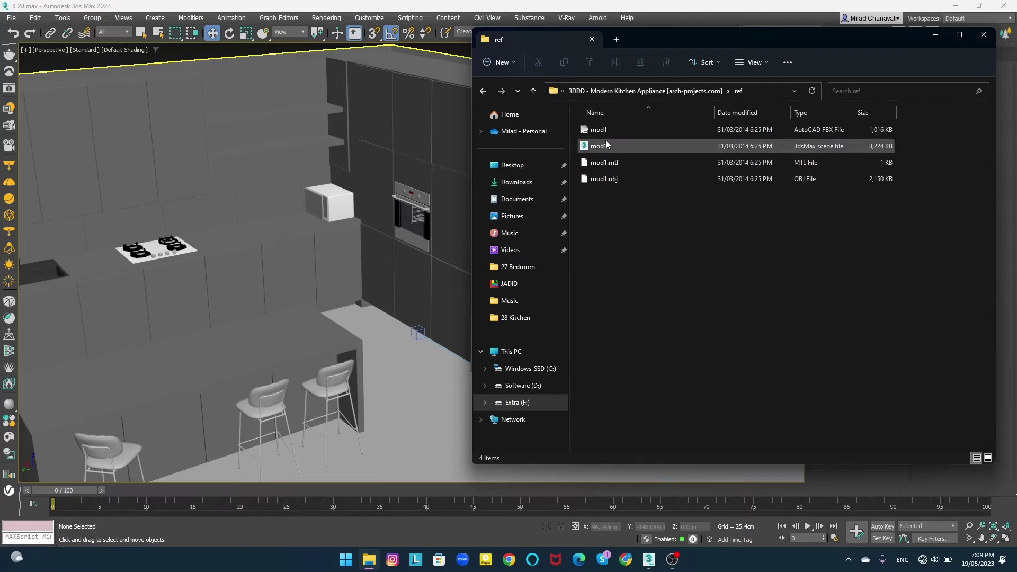
left_click_drag(422, 345, 393, 399)
- Merge in the fridge, move it toward the cabinets and rotate it 180° so the doors face out
left_click(414, 414)
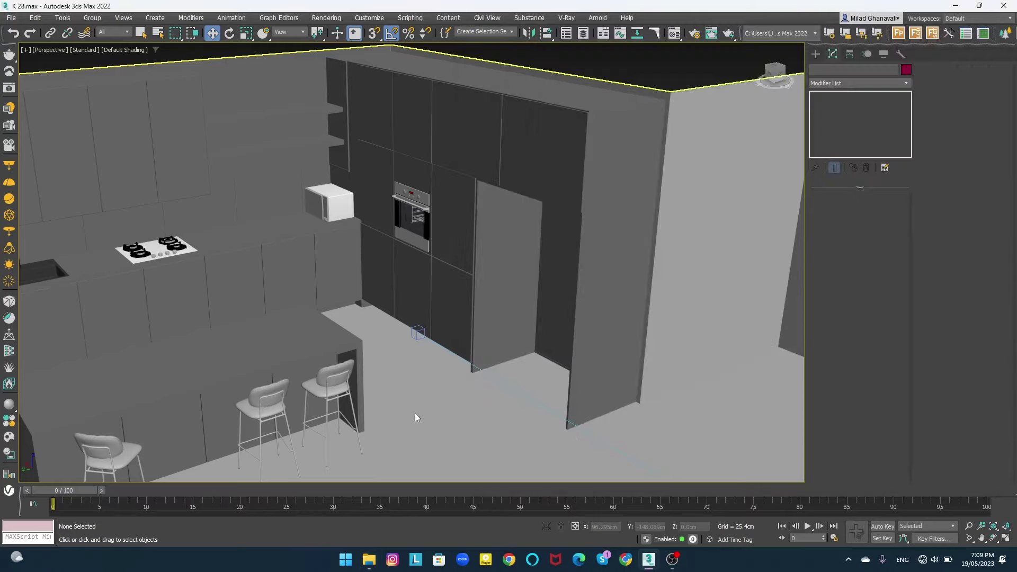
key("z")
key("w")
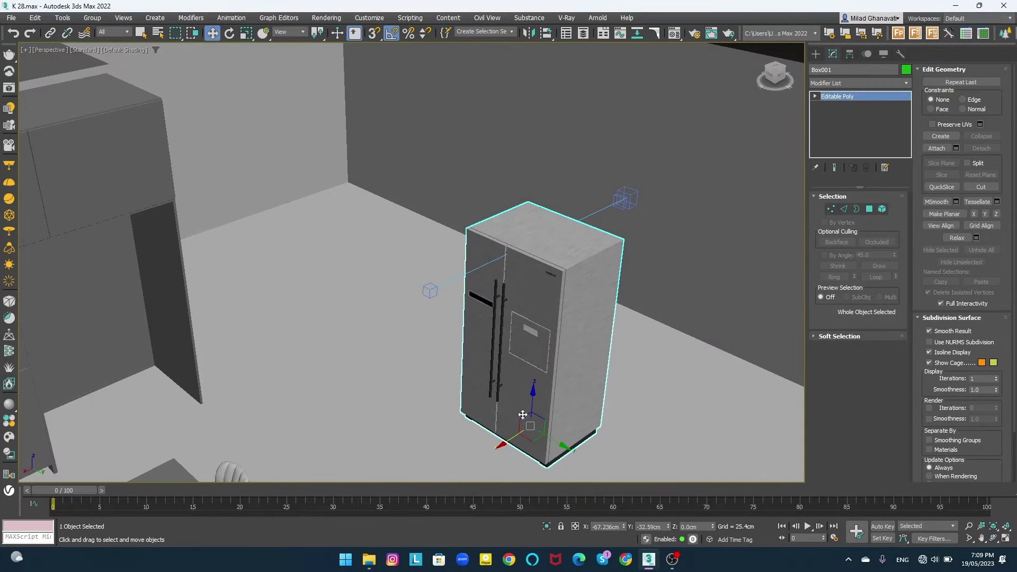
mouse_move(525, 433)
left_mouse_down()
mouse_move(188, 432)
mouse_move(180, 442)
left_mouse_up()
key("e")
middle_click_drag(382, 508, 506, 457)
- In Front view, slide the fridge body Box001 right into the tall cabinet recess
scroll(514, 460, "down", 5)
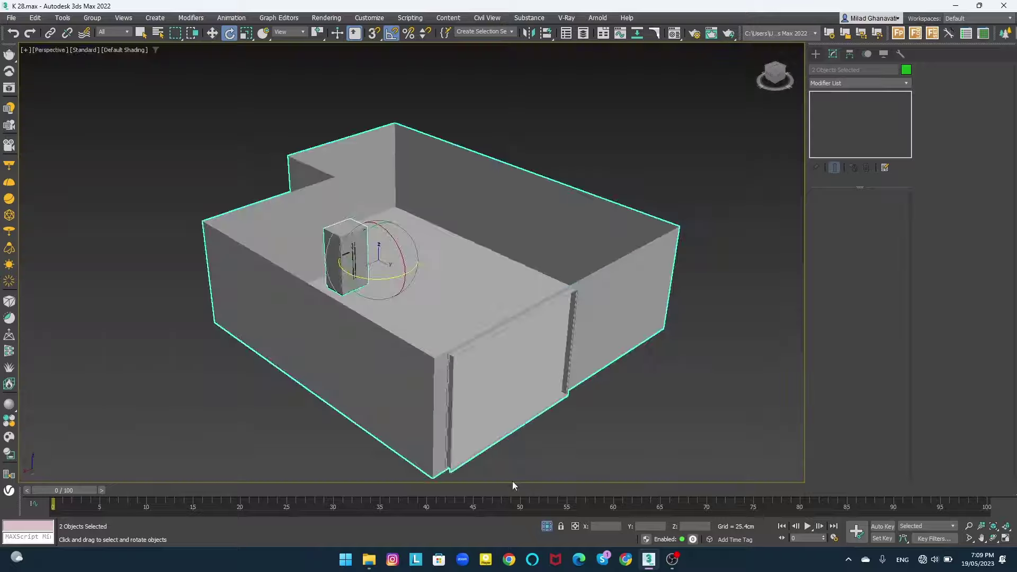
key("t")
key("f")
scroll(362, 420, "up", 3)
scroll(363, 420, "up", 2)
key("w")
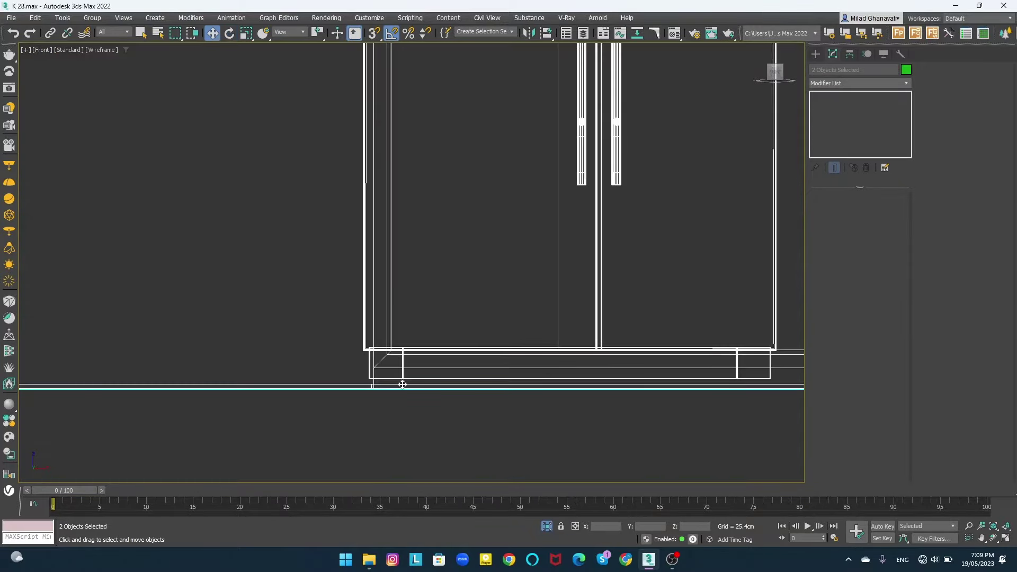
left_click(425, 353)
scroll(425, 353, "down", 3)
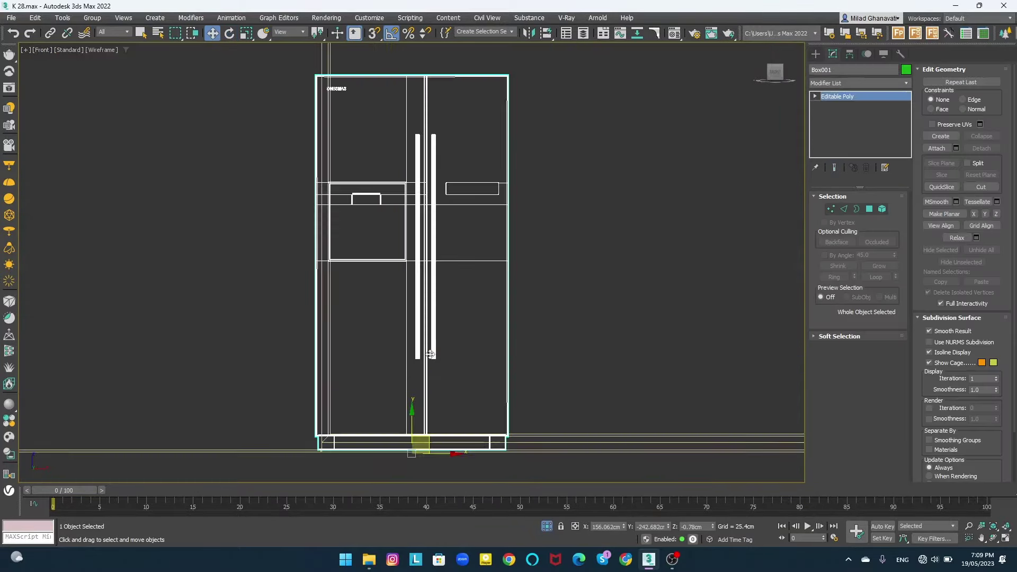
scroll(509, 386, "down", 4)
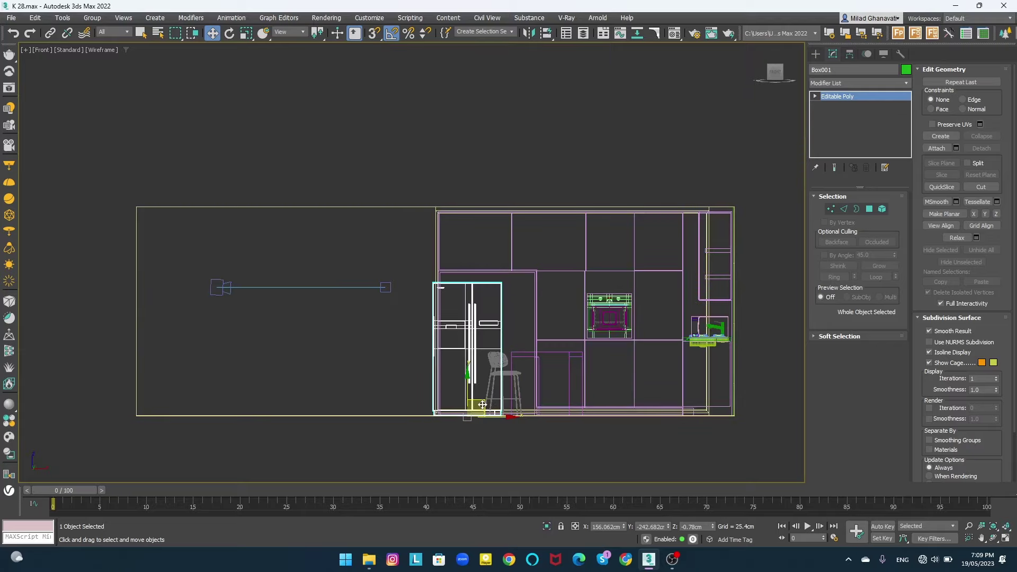
left_click_drag(482, 405, 502, 396)
- Check the fridge's placement from Left and shaded Perspective views, then deselect it
key("p")
middle_click_drag(502, 396, 563, 416, "alt")
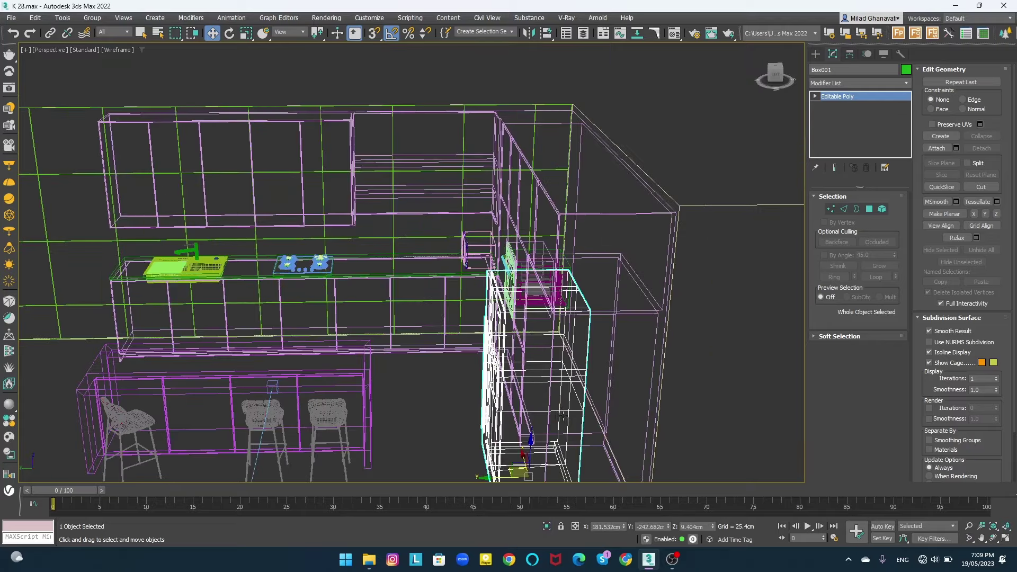
key("l")
scroll(532, 399, "down", 2)
scroll(532, 399, "down", 3)
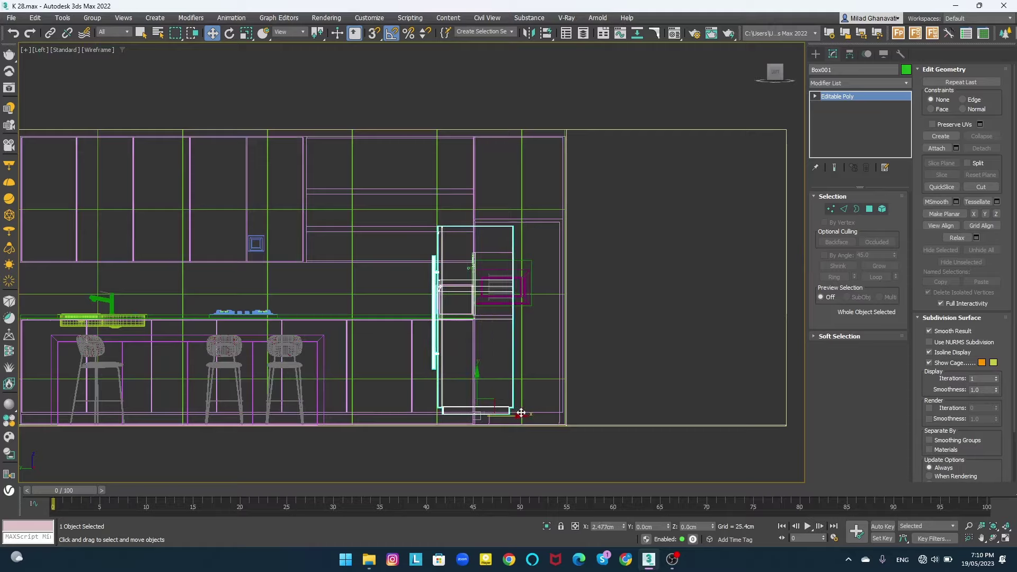
key("p")
mouse_move(552, 415)
middle_mouse_down("alt")
mouse_move(559, 289)
mouse_move(553, 297)
middle_mouse_up("alt")
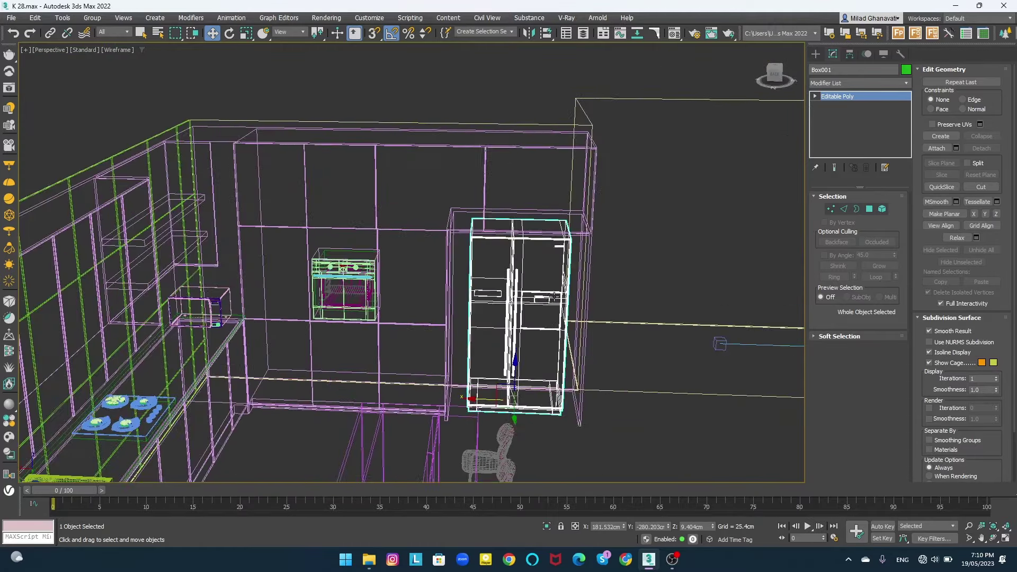
key("F3")
scroll(500, 341, "up", 3)
middle_click_drag(500, 340, 490, 370, "alt")
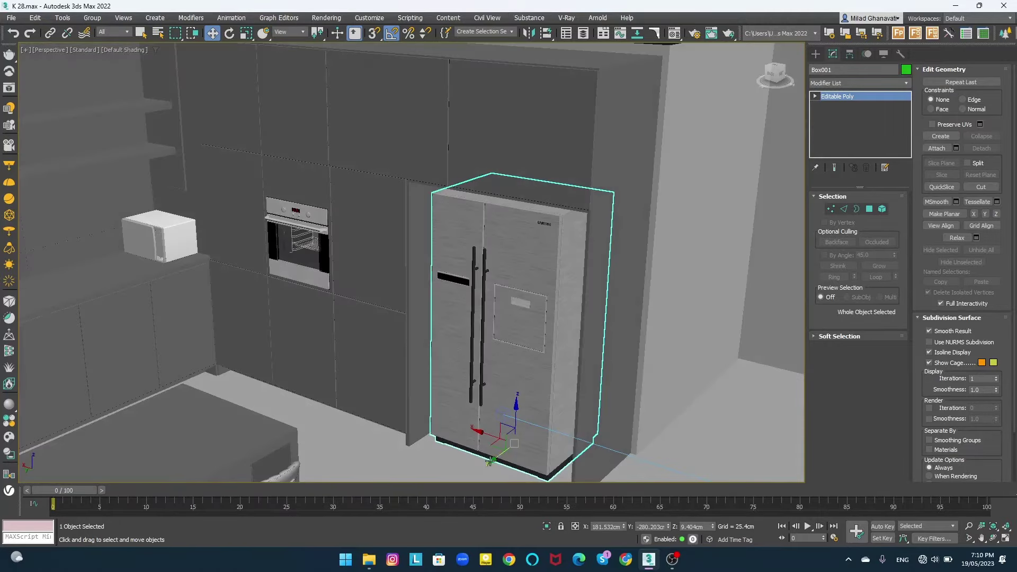
mouse_move(486, 471)
middle_mouse_down("alt")
mouse_move(374, 392)
mouse_move(447, 379)
mouse_move(461, 360)
mouse_move(404, 386)
middle_mouse_up("alt")
left_click(470, 344)
scroll(449, 358, "up", 3)
scroll(448, 359, "down", 3)
- Select the room shell and view it from Top with edged faces shown
scroll(404, 386, "up", 2)
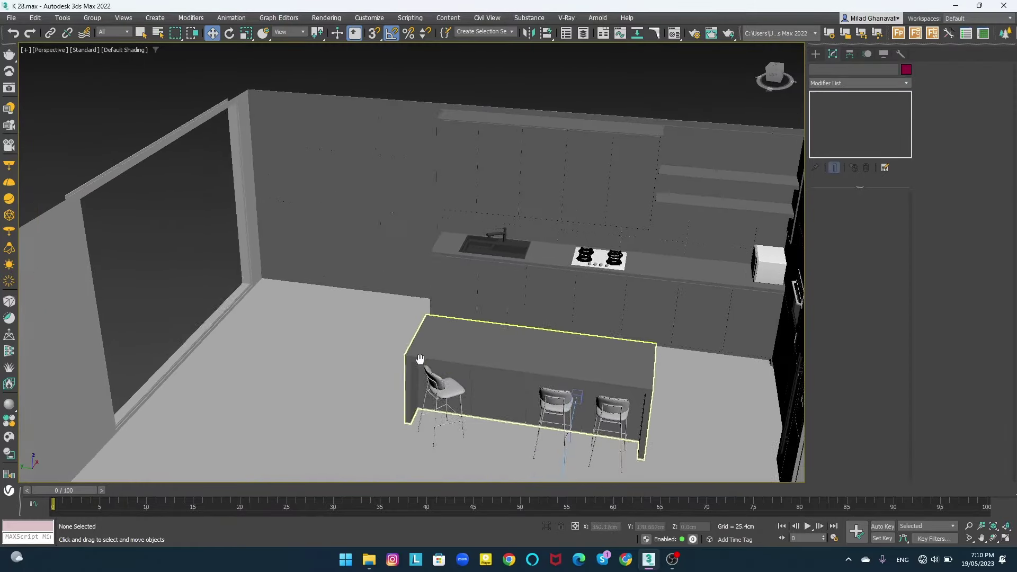
scroll(369, 322, "up", 2)
mouse_move(369, 321)
middle_mouse_down("alt")
mouse_move(404, 325)
mouse_move(390, 338)
middle_mouse_up("alt")
scroll(363, 325, "down", 5)
left_click(390, 338)
key("t")
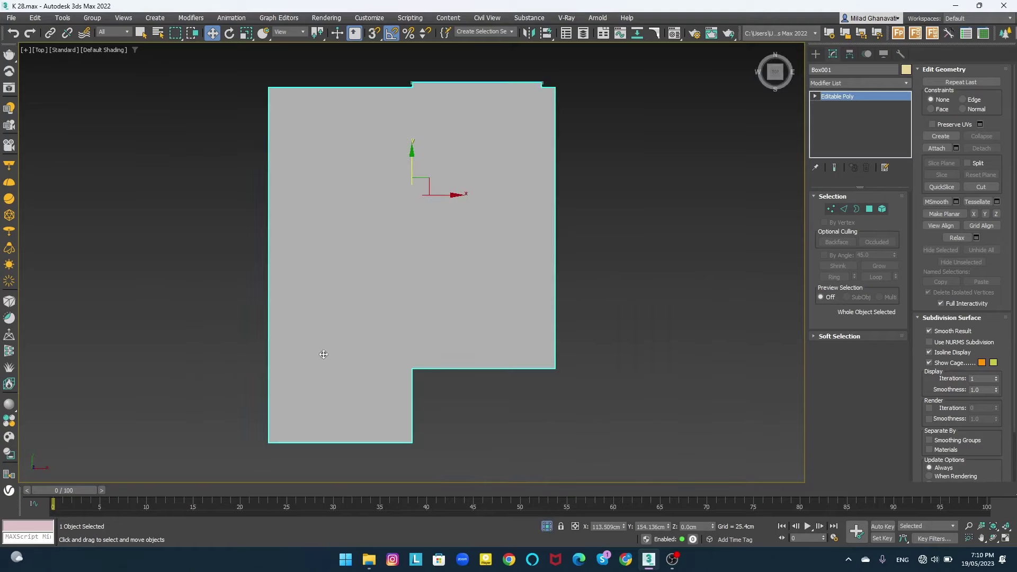
key("F4")
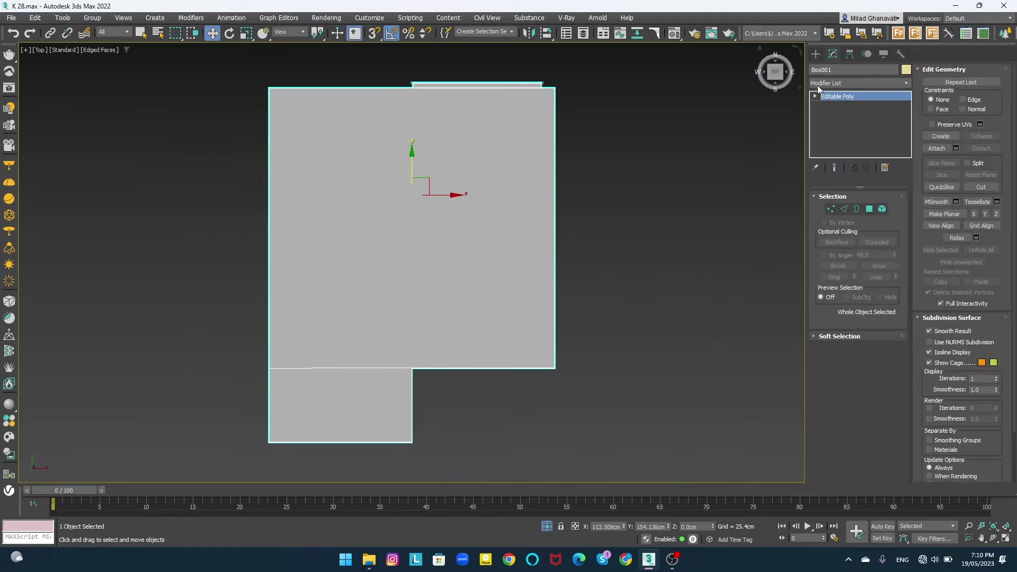
- Activate the Create > Shapes > Line tool with snapping to corners on
left_click(816, 53)
left_click(858, 86)
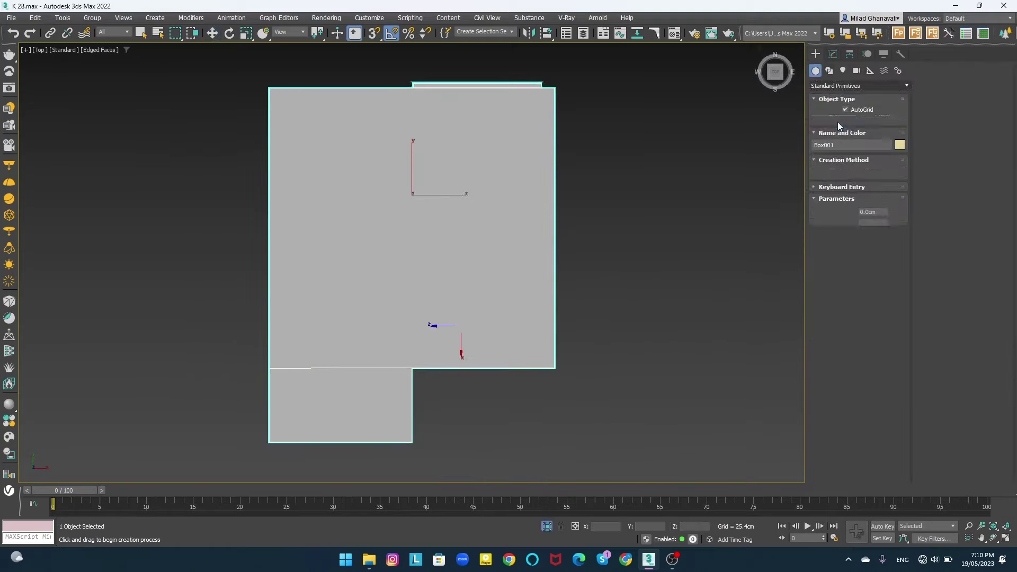
left_click(835, 124)
left_click(829, 70)
scroll(507, 119, "up", 5)
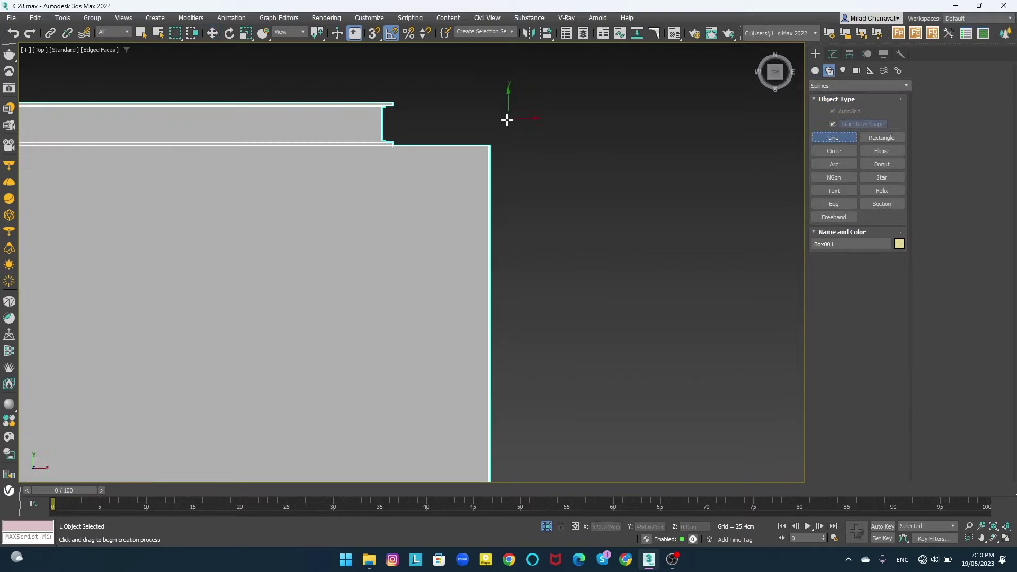
key("s")
- Trace the room box's outer corners and close the spline as Line056
middle_click_drag(127, 212, 461, 247)
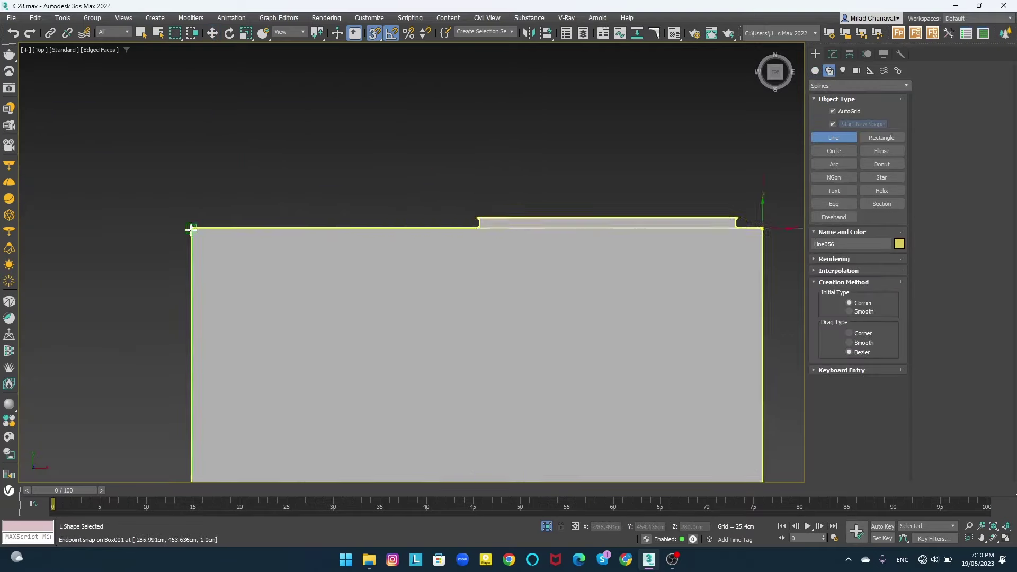
left_click(248, 224)
scroll(232, 175, "down", 5)
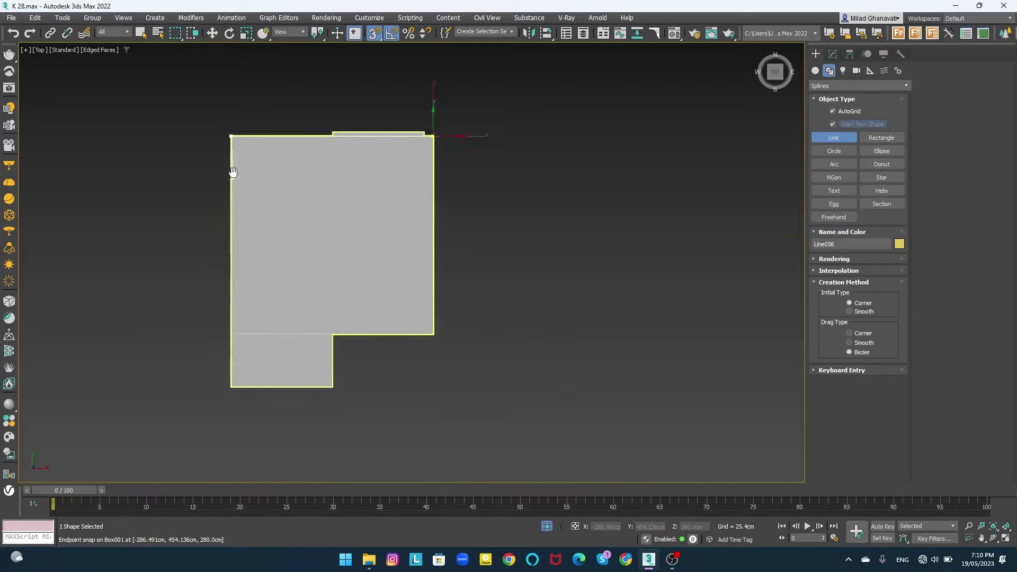
scroll(230, 390, "up", 5)
middle_click_drag(511, 386, 234, 356)
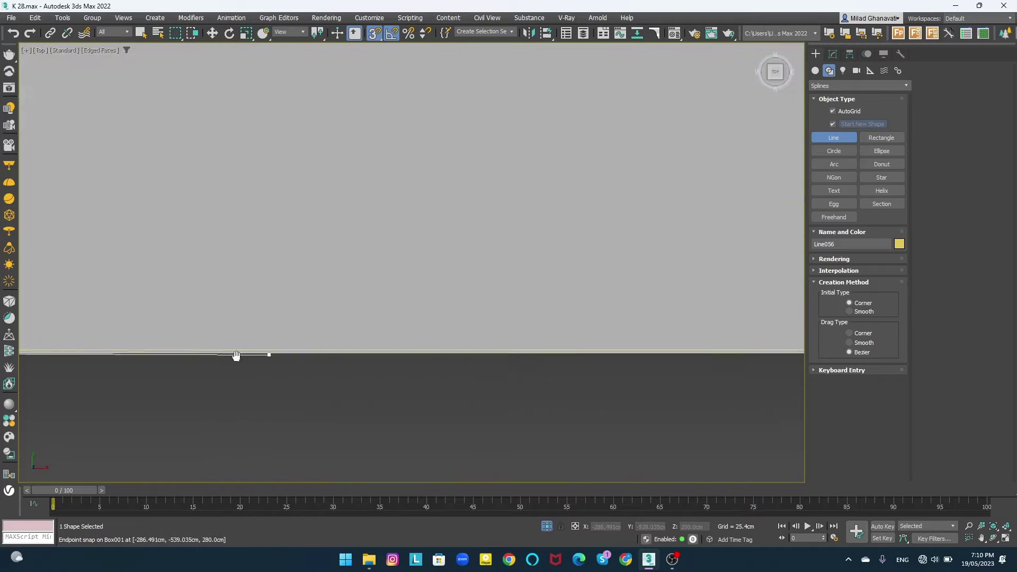
scroll(783, 344, "up", 3)
scroll(667, 246, "down", 5)
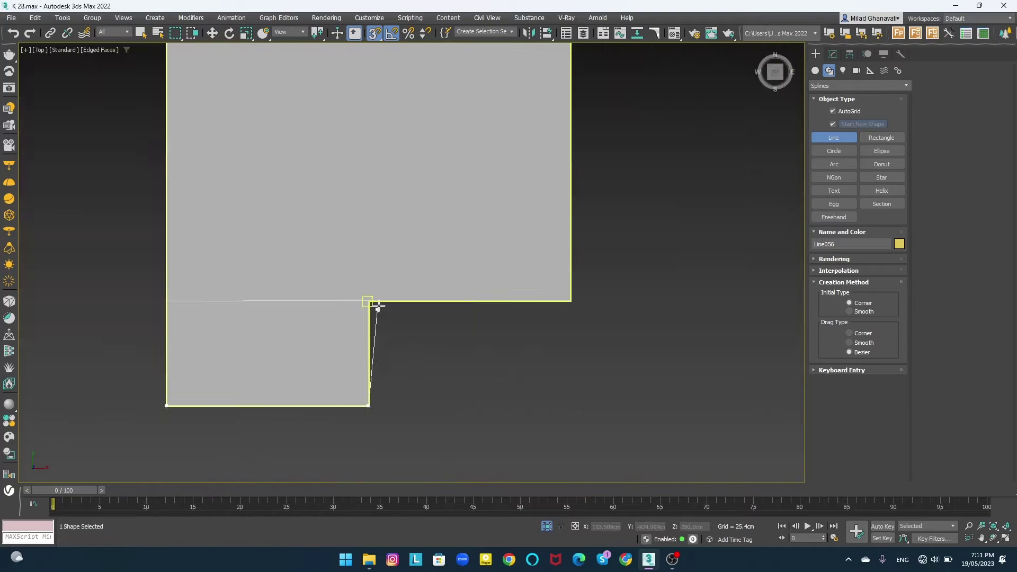
scroll(373, 305, "up", 5)
scroll(397, 272, "down", 3)
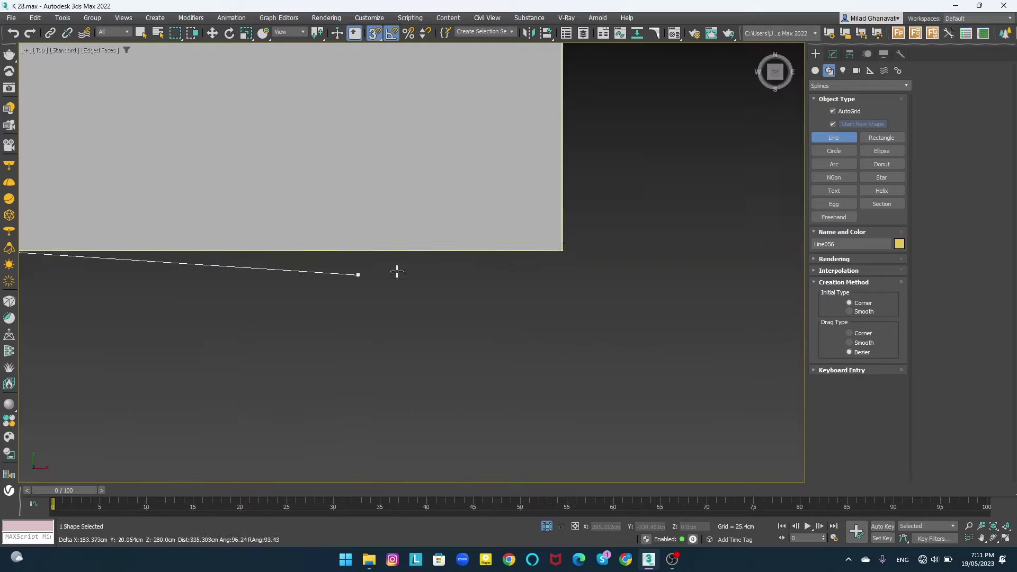
scroll(566, 265, "up", 1)
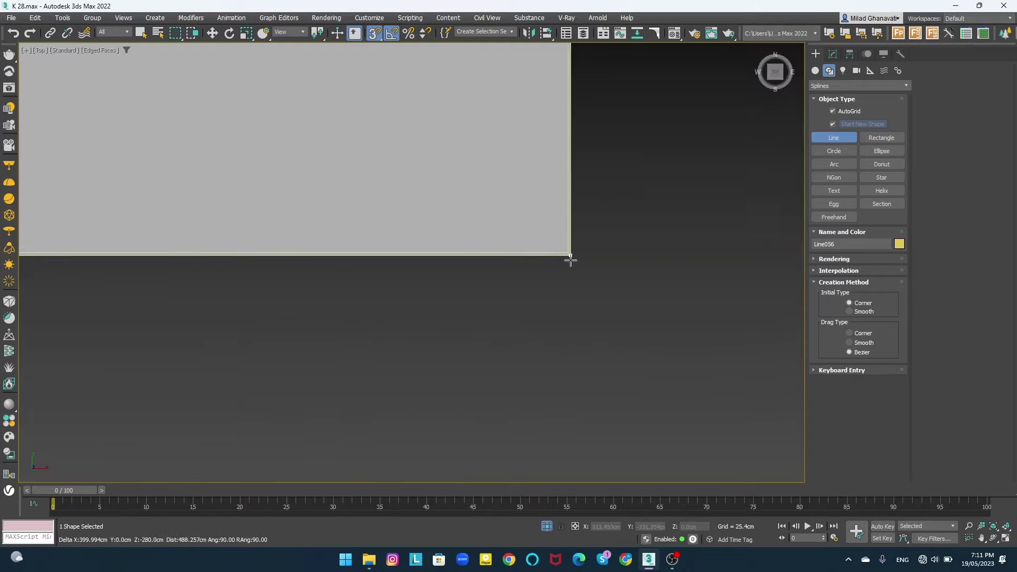
left_click(569, 256)
scroll(583, 222, "down", 5)
scroll(517, 111, "up", 3)
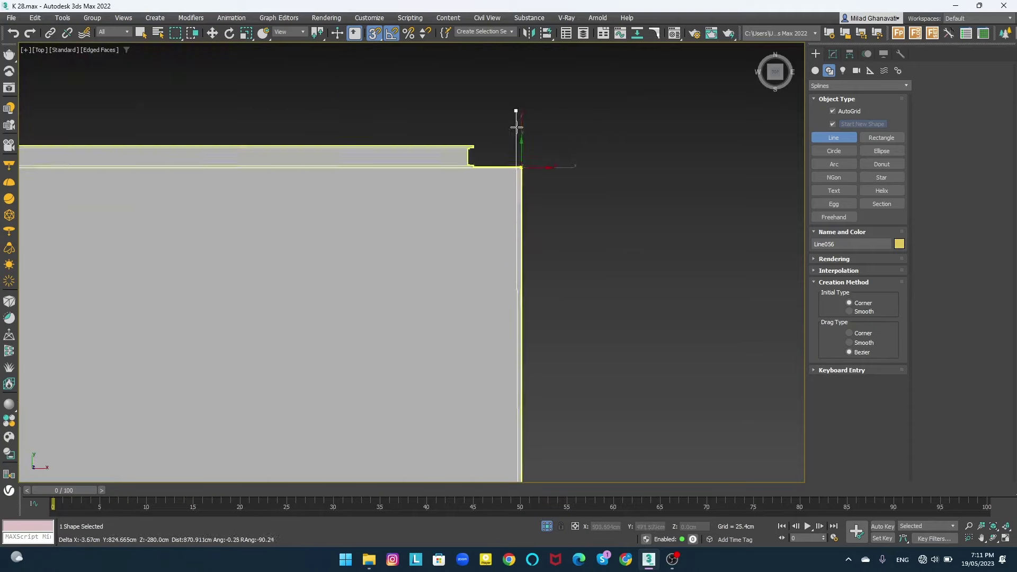
scroll(529, 254, "up", 2)
left_click(530, 256)
left_click(537, 288)
- Turn snaps off and review the new spline in Front and Perspective views
key("w")
key("f")
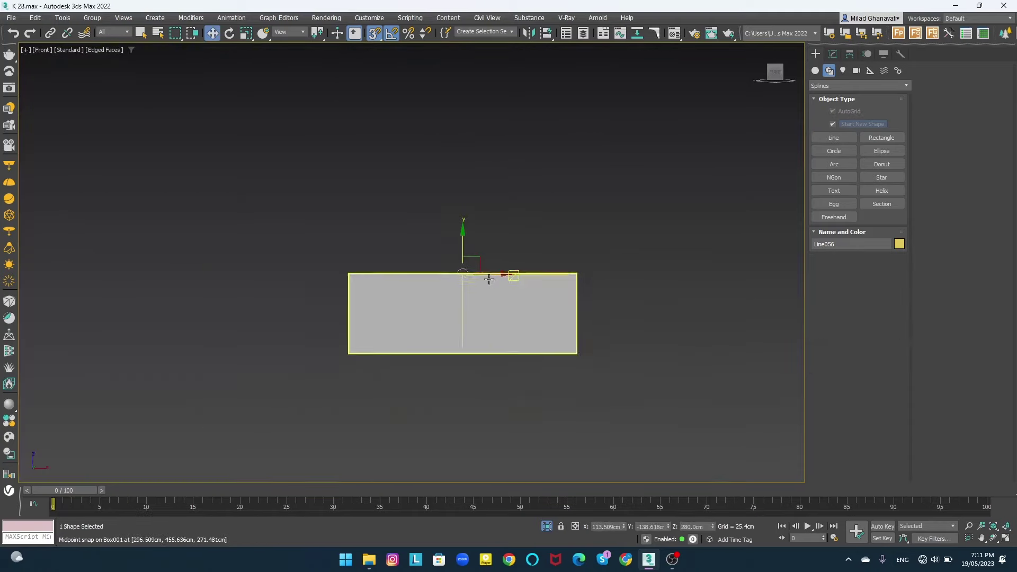
key("s")
scroll(470, 249, "up", 2)
key("p")
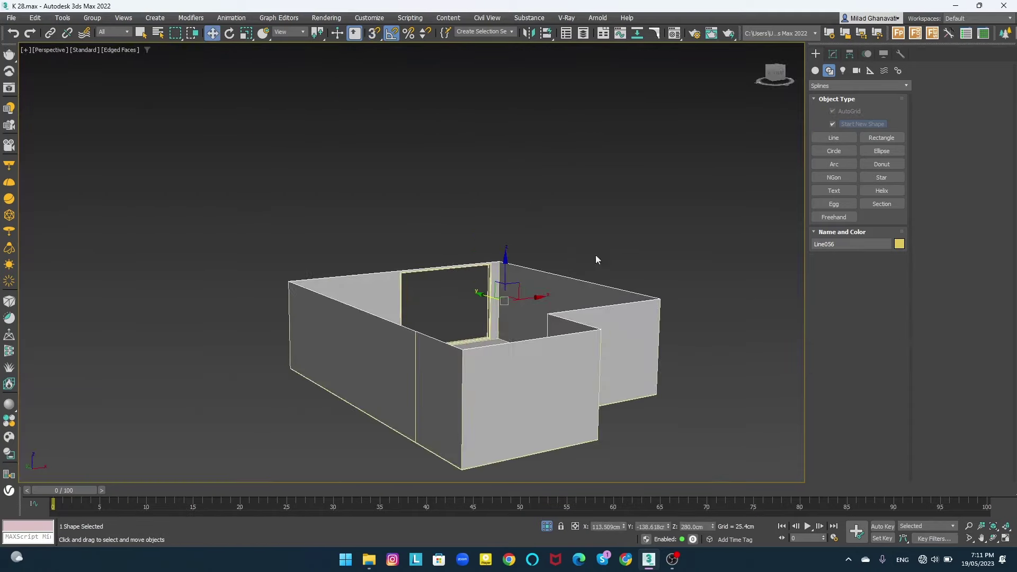
- Add an Extrude modifier to Line056 and convert it to Editable Poly
left_click(832, 55)
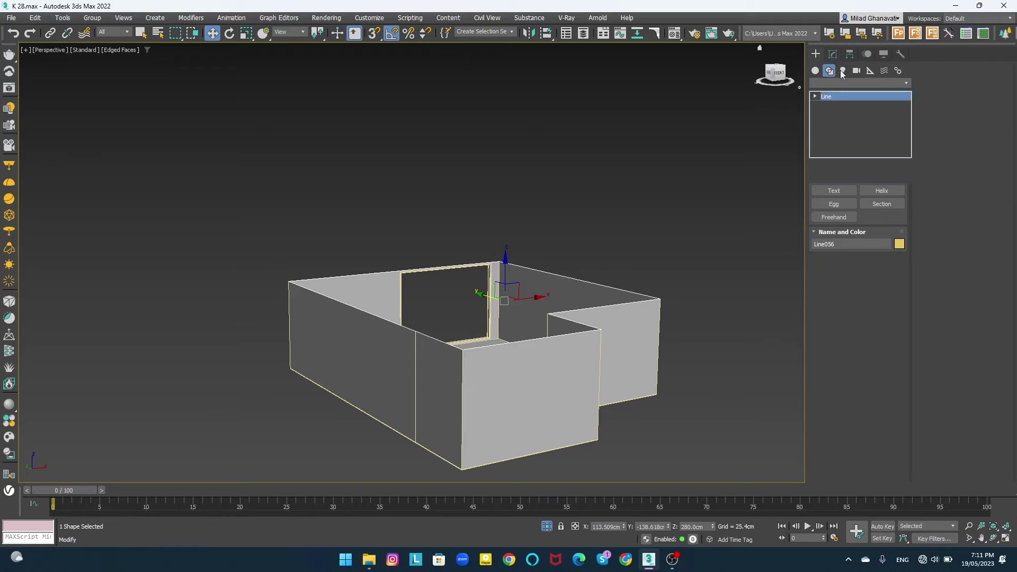
left_click(841, 83)
key("e")
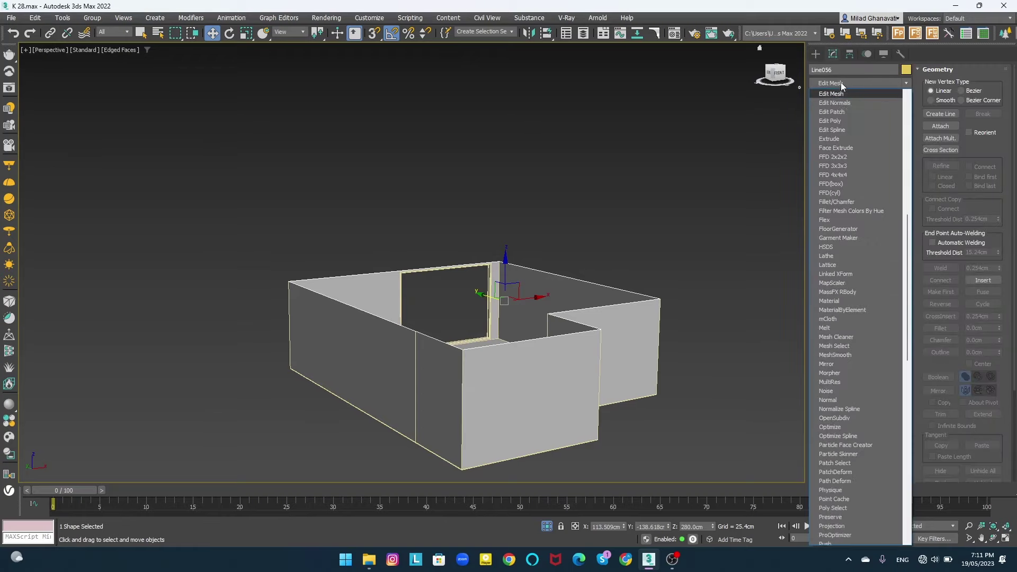
left_click(841, 130)
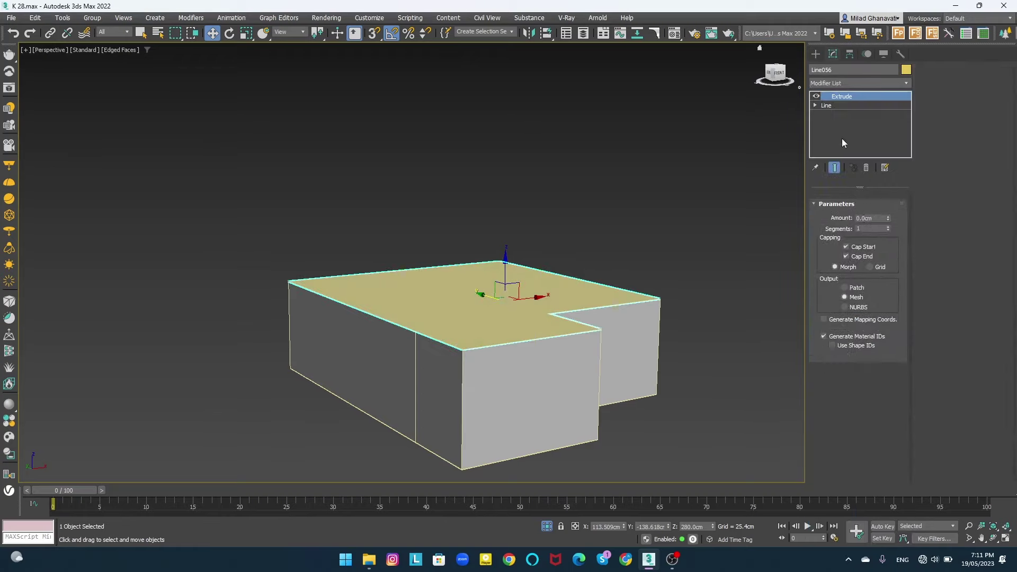
right_click(450, 303)
left_click(544, 414)
- Hide the walls and extrude the slab's top polygon by 10 cm
left_click(870, 209)
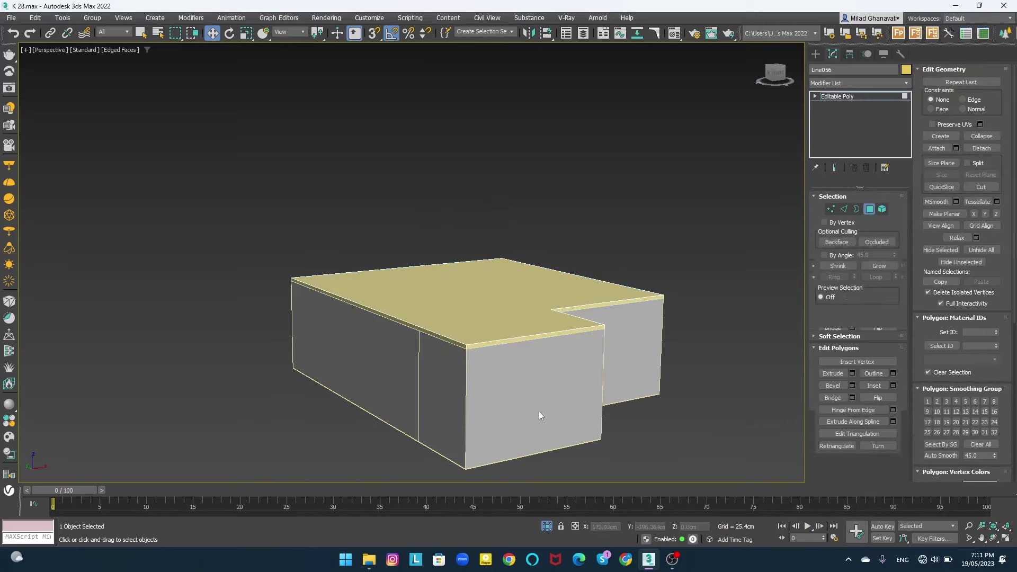
mouse_move(544, 517)
middle_mouse_down("alt")
mouse_move(536, 429)
mouse_move(480, 409)
middle_mouse_up("alt")
scroll(480, 409, "up", 3)
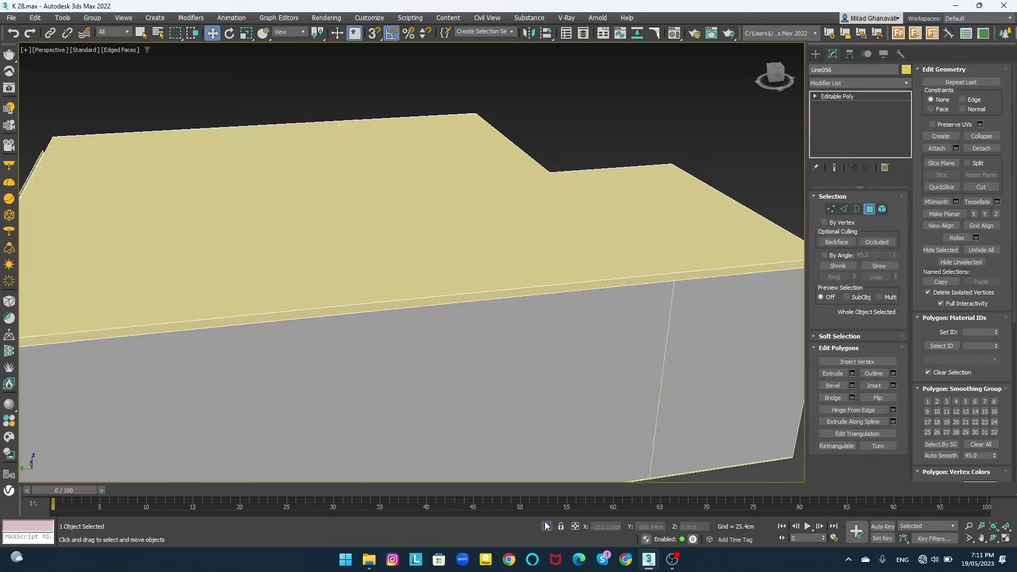
left_click(547, 526)
left_click(476, 218)
mouse_move(492, 323)
middle_mouse_down("alt")
mouse_move(476, 218)
mouse_move(735, 205)
mouse_move(768, 265)
middle_mouse_up("alt")
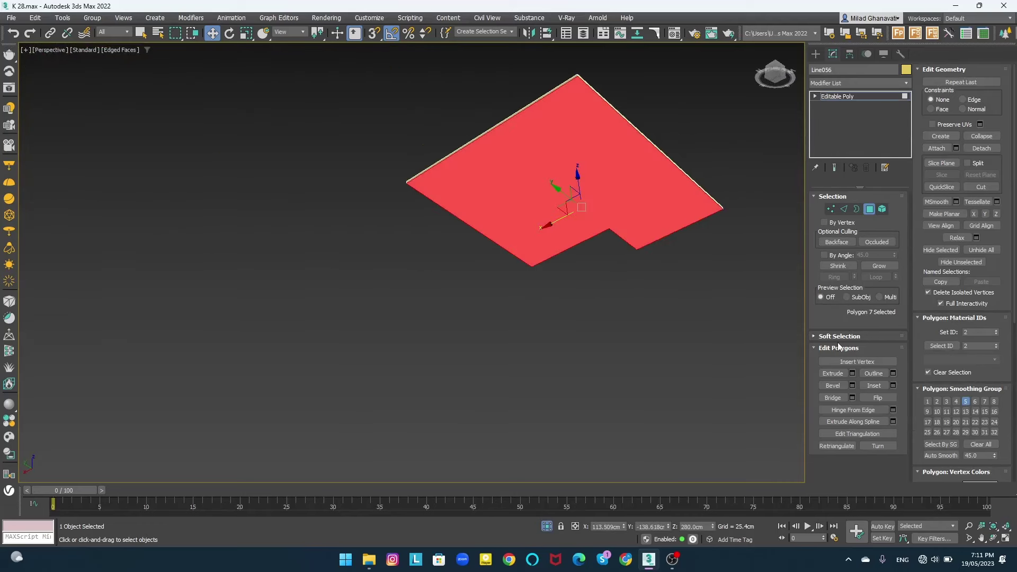
left_click(852, 373)
scroll(459, 292, "up", 2)
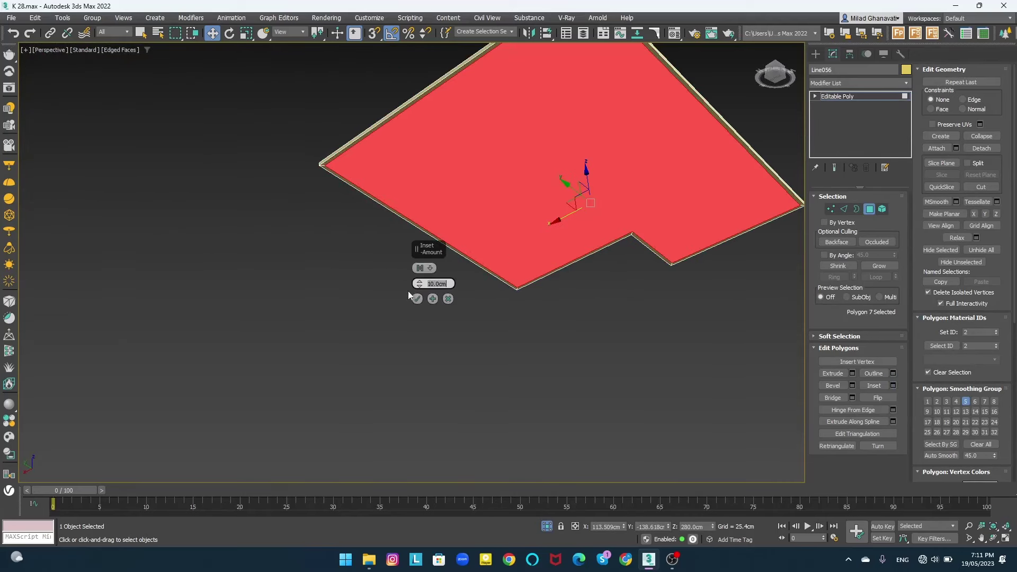
left_click(832, 371, "shift")
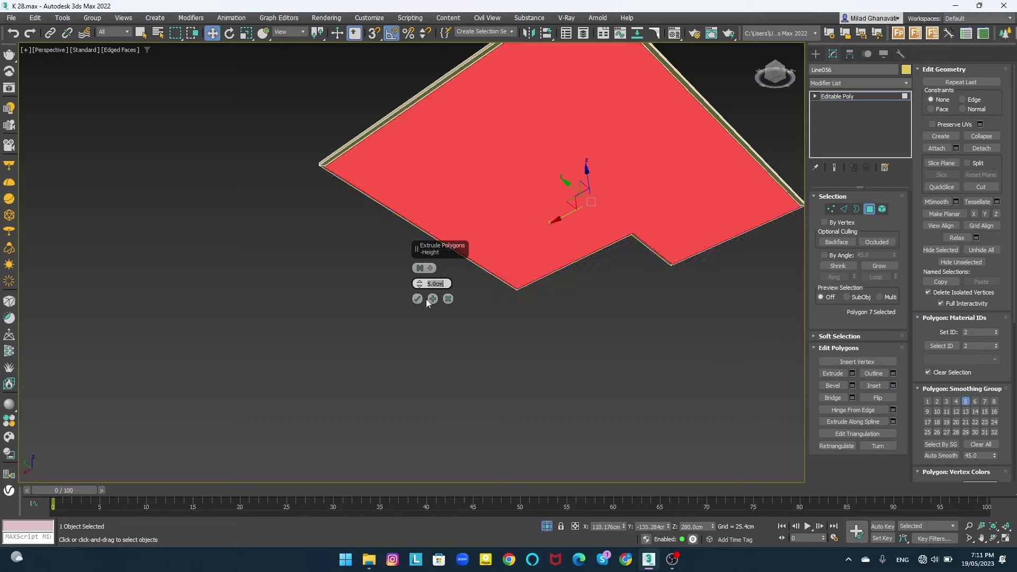
type("10")
key("Return")
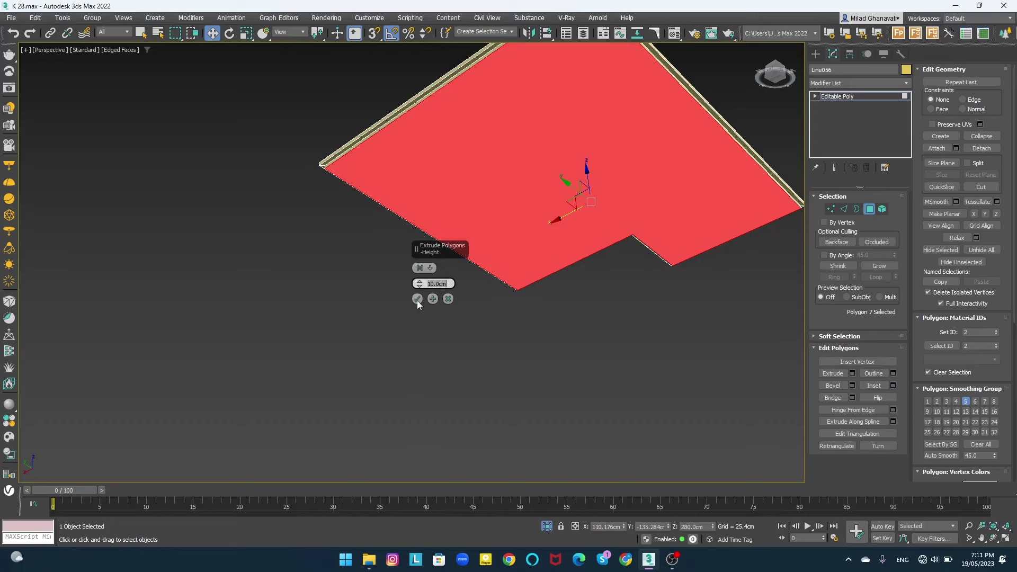
left_click(874, 209)
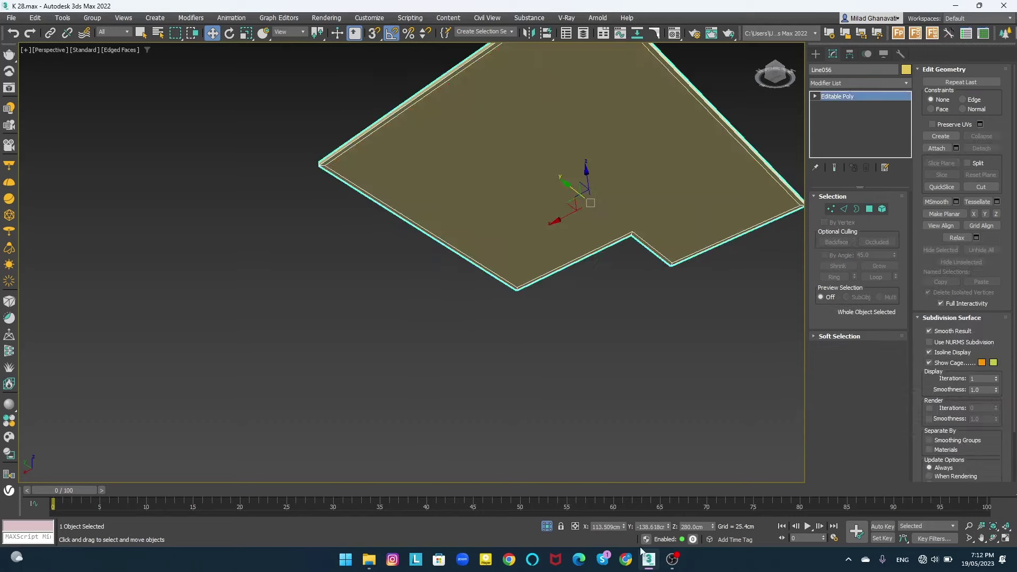
- From the Front view, extrude the slab's top polygon a second time
key("f")
scroll(453, 303, "up", 2)
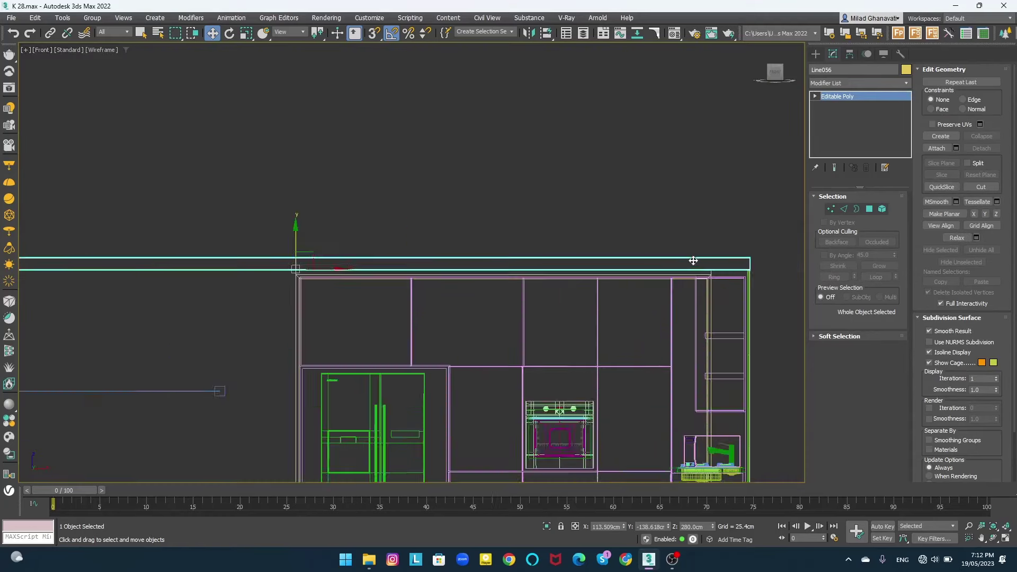
scroll(530, 286, "up", 2)
scroll(635, 270, "up", 2)
scroll(715, 259, "up", 2)
left_click(869, 209)
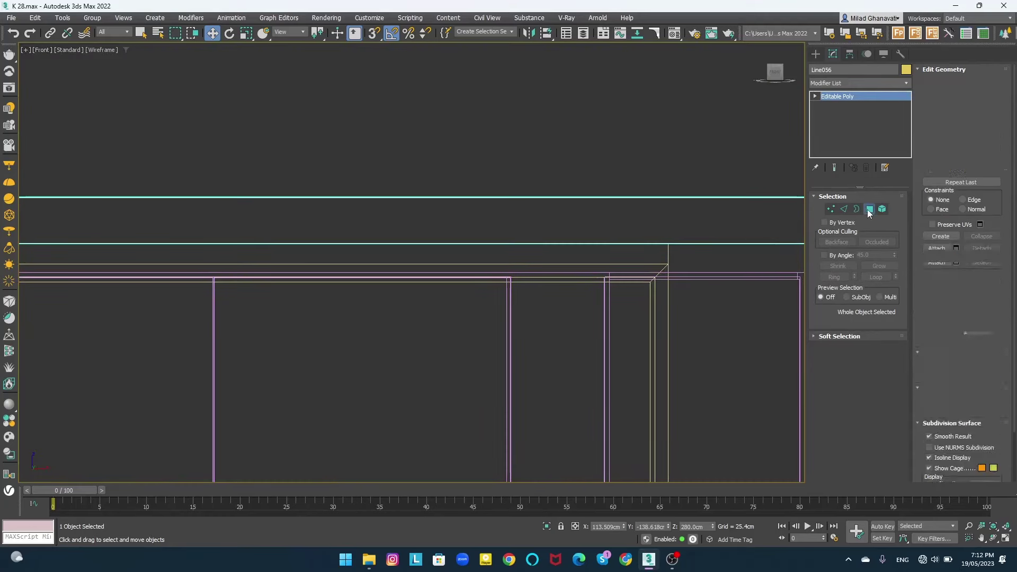
left_click(852, 373)
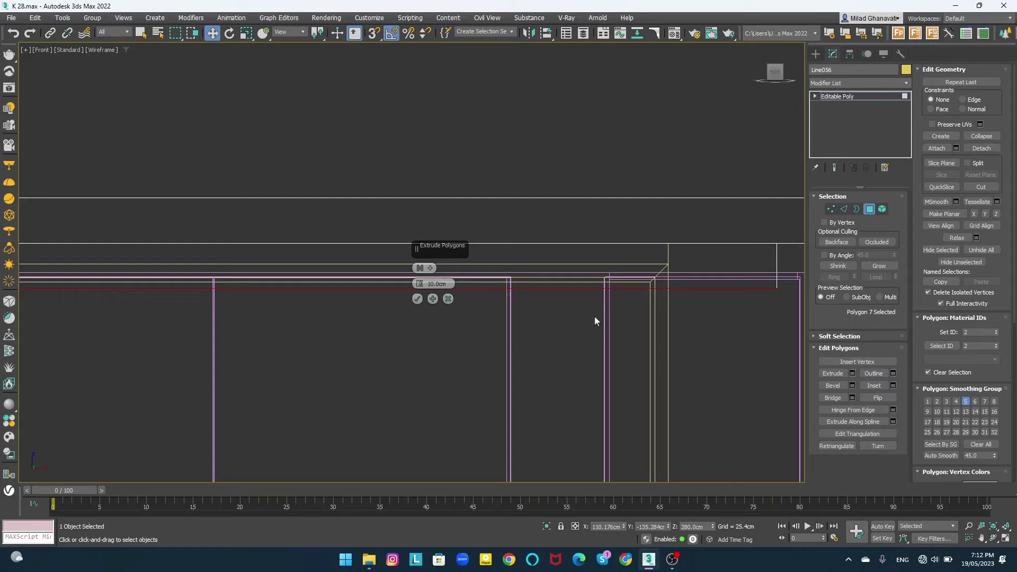
left_click(415, 300)
- Exit polygon editing and lift the slab just above the walls
scroll(420, 291, "down", 5)
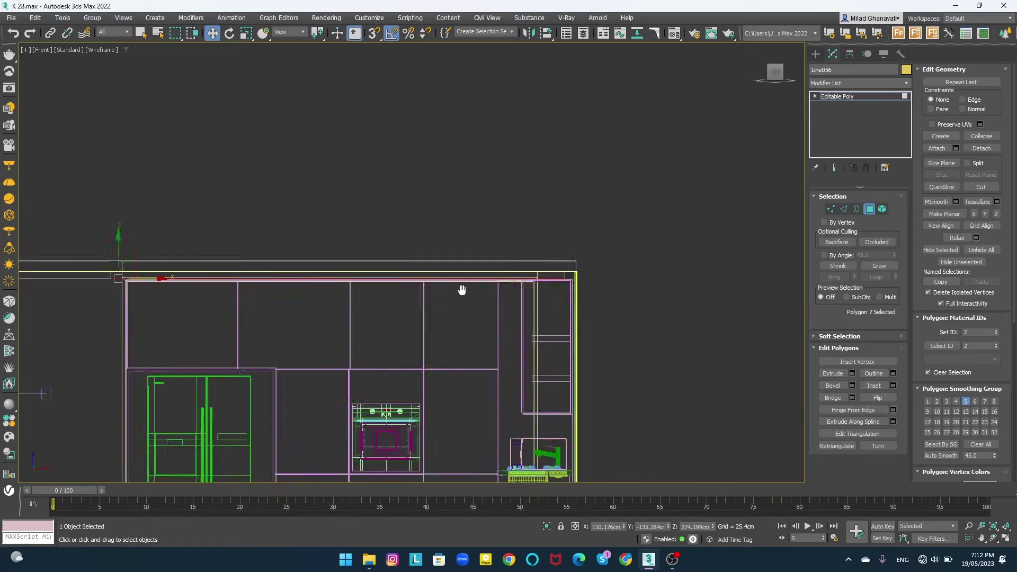
mouse_move(460, 288)
middle_mouse_down()
mouse_move(510, 256)
mouse_move(489, 251)
middle_mouse_up()
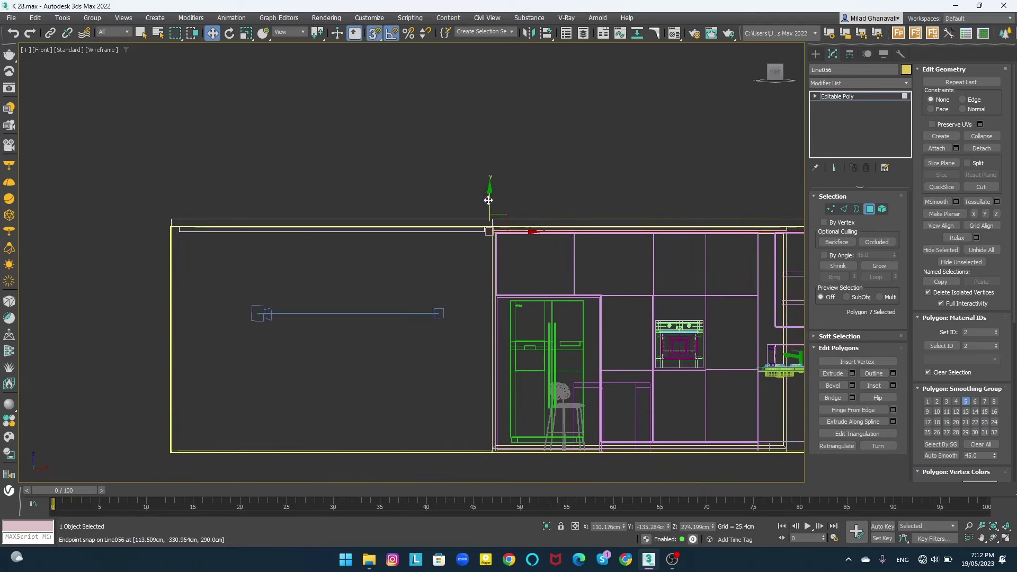
left_click(869, 211)
left_click_drag(490, 207, 489, 145)
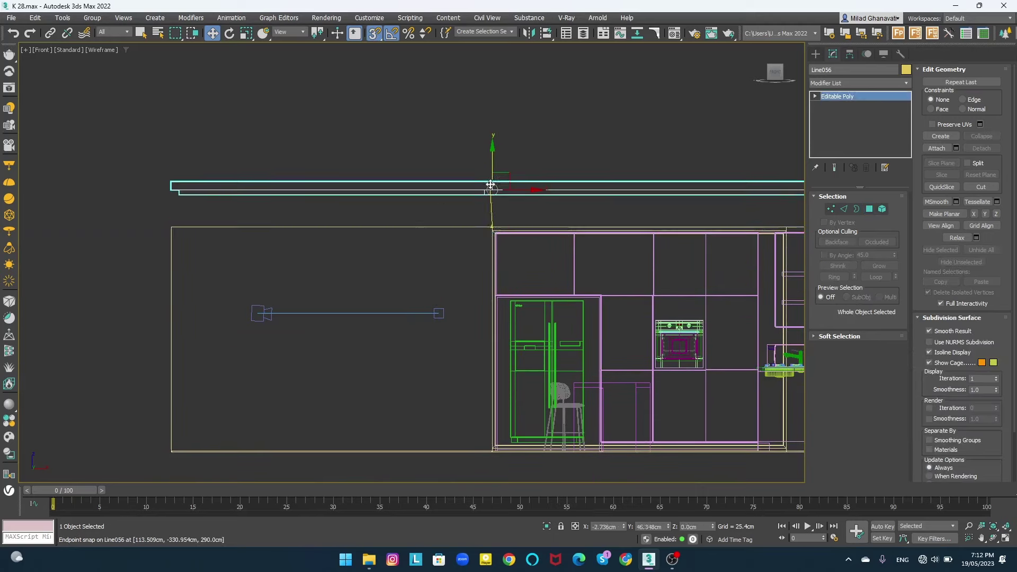
- Select the walls box in vertex mode with snaps off and view it from Front
left_click(411, 227)
scroll(572, 237, "down", 2)
key("1")
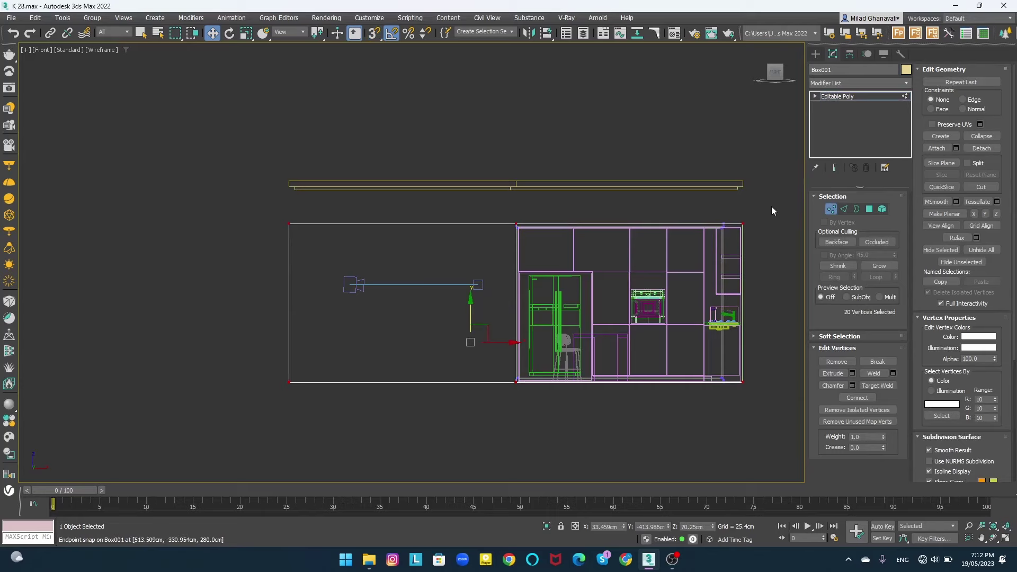
key("s")
key("a")
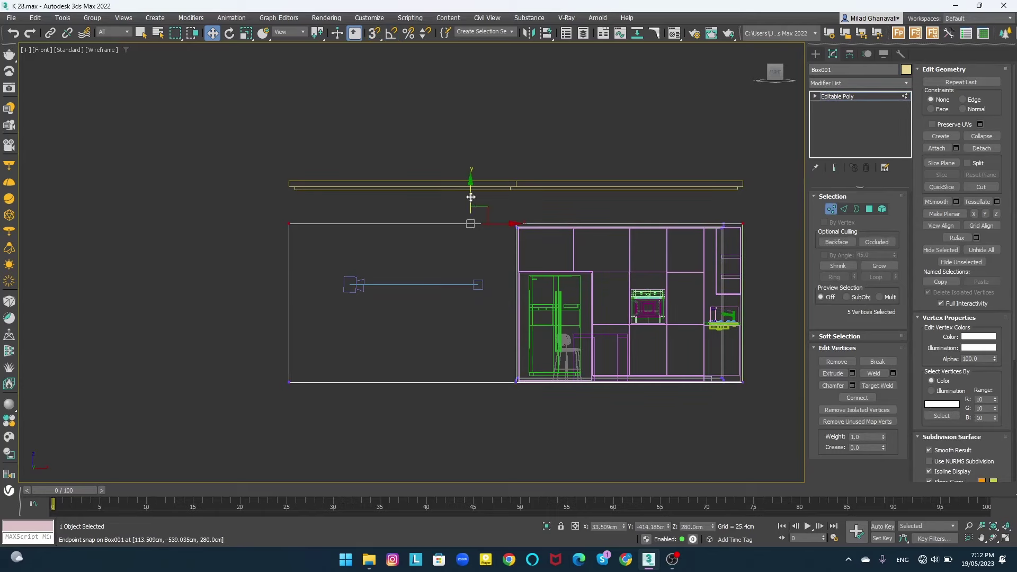
scroll(477, 238, "up", 3)
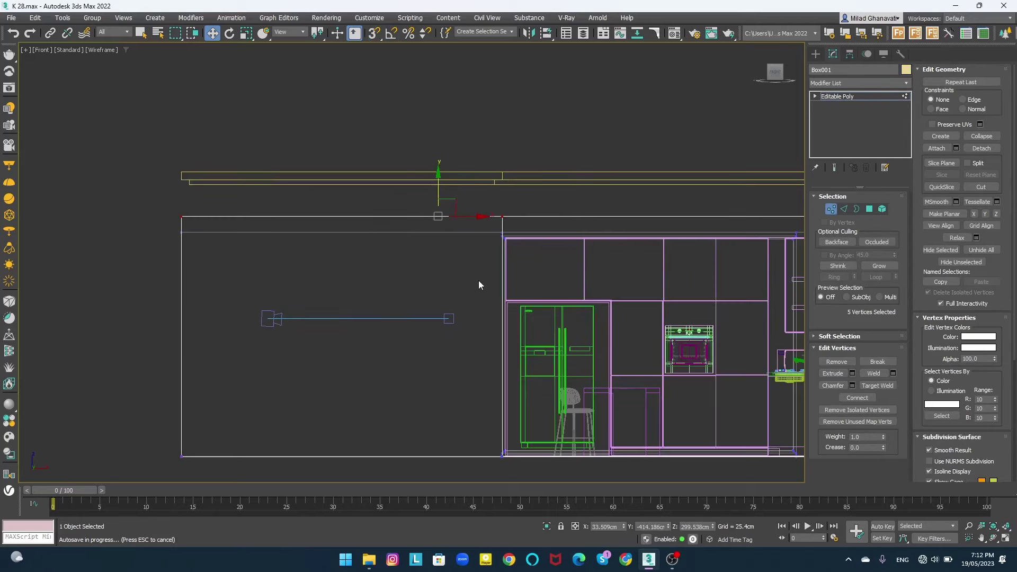
scroll(398, 310, "down", 2)
middle_click_drag(398, 310, 583, 186, "alt")
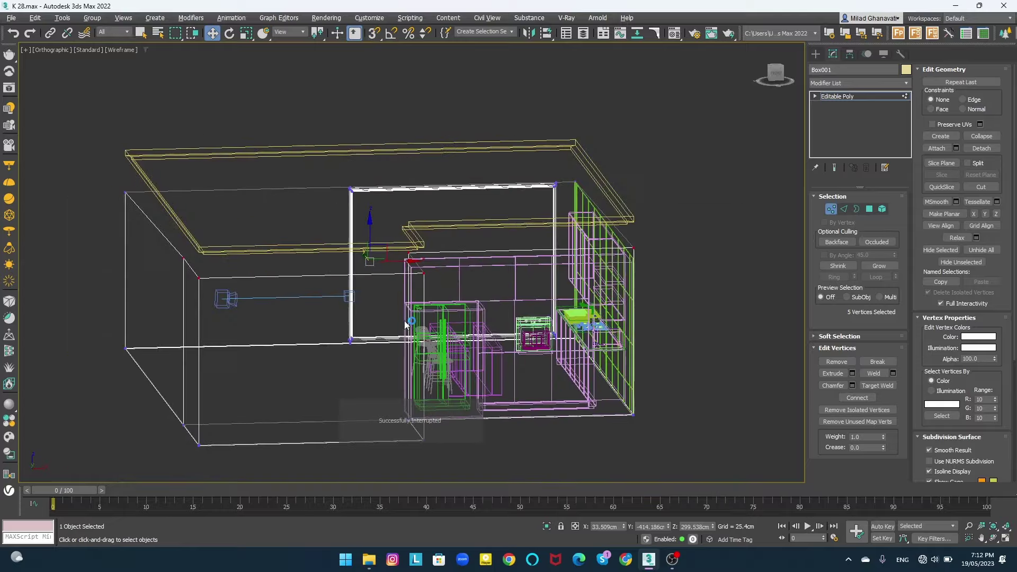
key("f")
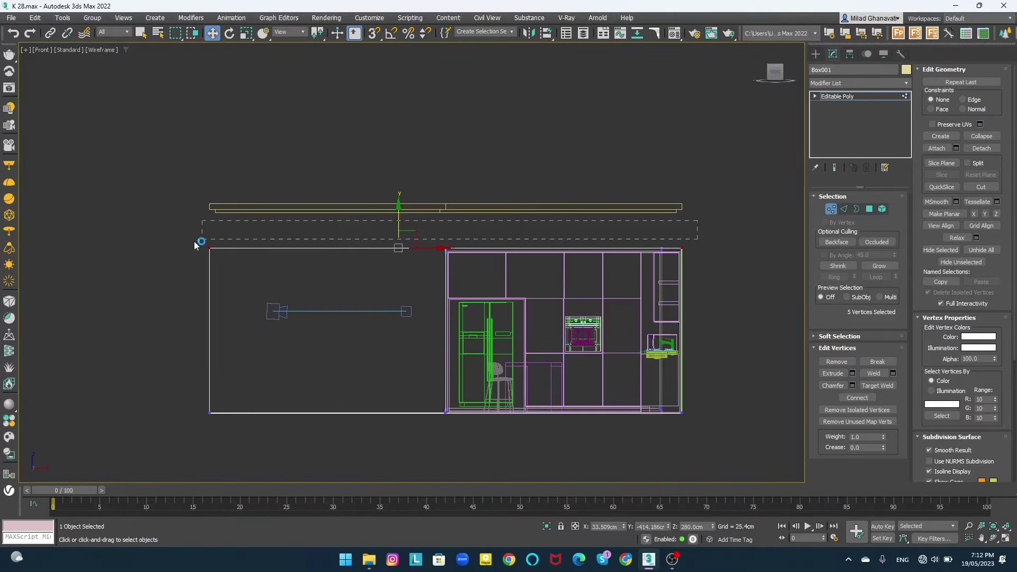
- Select Box001's top wall vertices so they reach 280 cm, panning along the elevation
left_click_drag(698, 221, 167, 250)
scroll(455, 216, "up", 3)
scroll(371, 265, "up", 2)
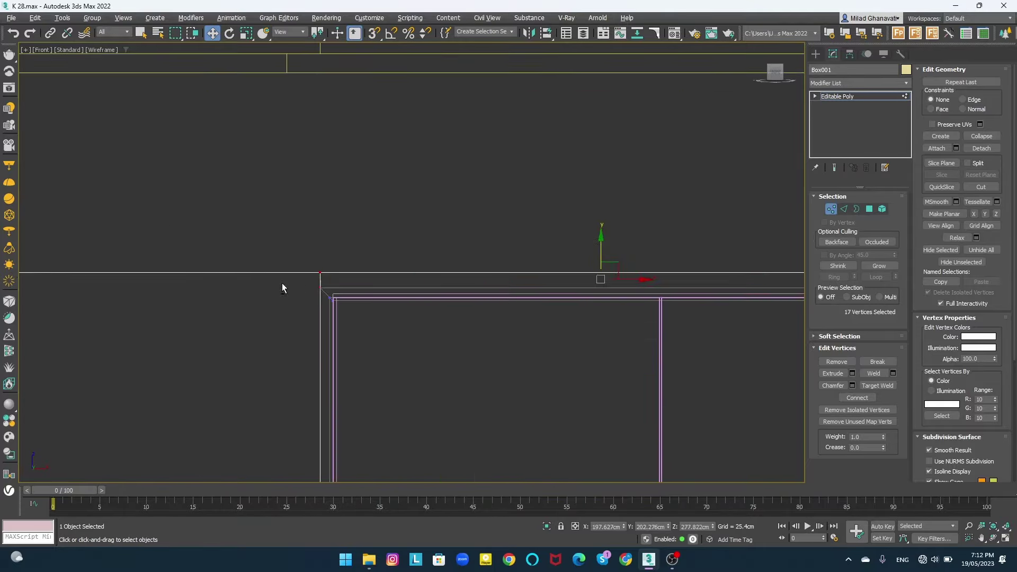
middle_click_drag(282, 286, 249, 282)
scroll(640, 257, "down", 3)
scroll(459, 228, "down", 3)
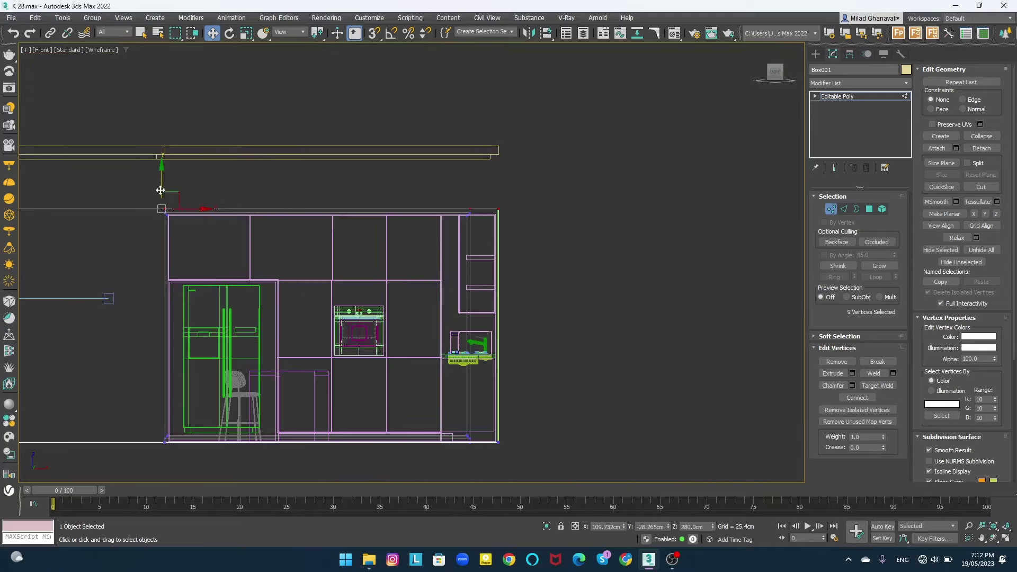
middle_click_drag(161, 184, 399, 211)
scroll(371, 186, "down", 2)
- Snap Line056 down onto the cabinet box's corner and extrude its polygon another 5.8 cm
key("1")
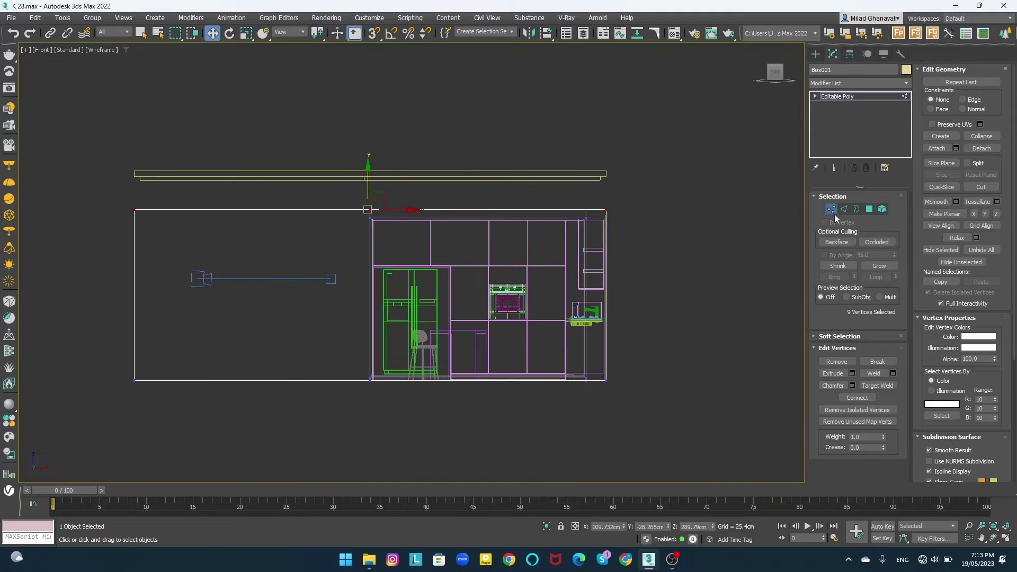
left_click(530, 179)
key("s")
scroll(632, 184, "up", 4)
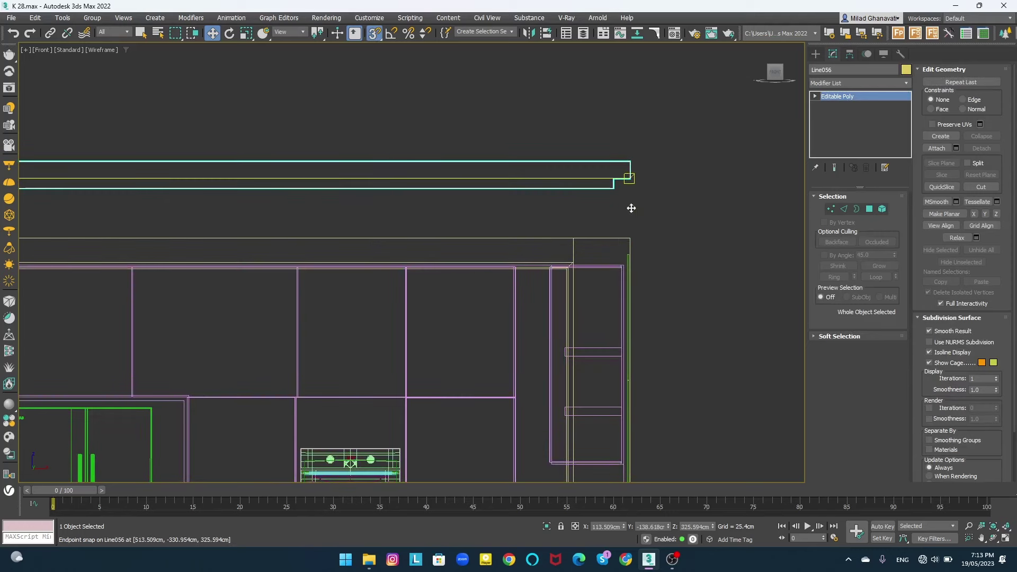
left_click_drag(631, 208, 630, 239)
key("4")
left_click(852, 374)
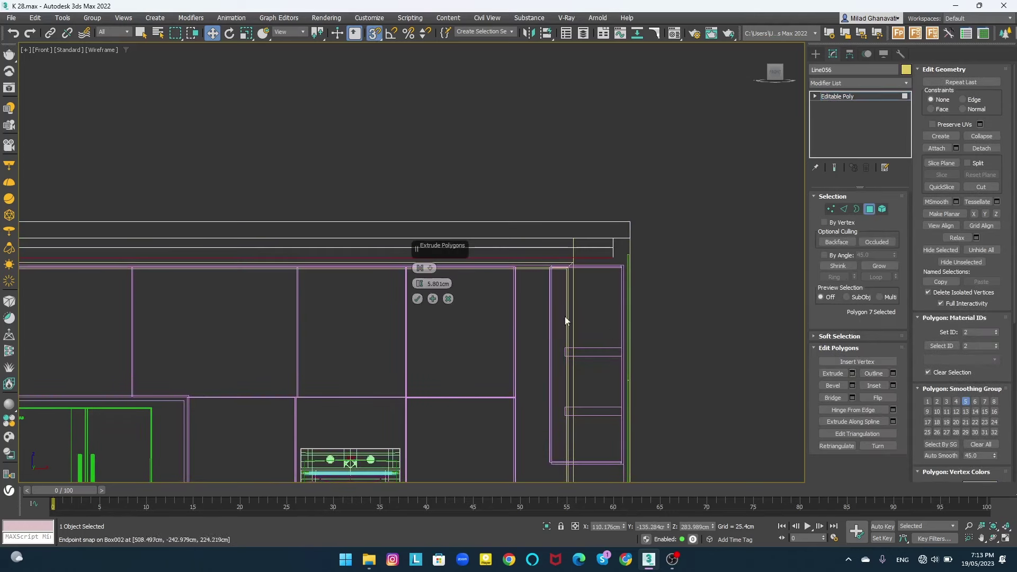
left_click(418, 299)
- Show the camera view shaded with edges, then isolate and select the countertop with Alt+Q
key("c")
left_click(548, 214)
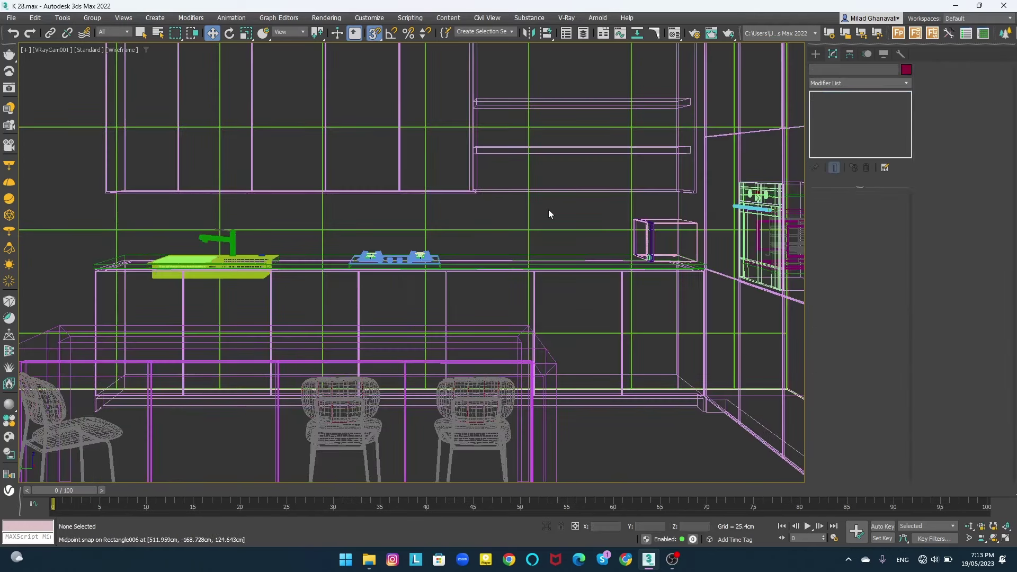
scroll(548, 214, "down", 5)
scroll(468, 214, "up", 5)
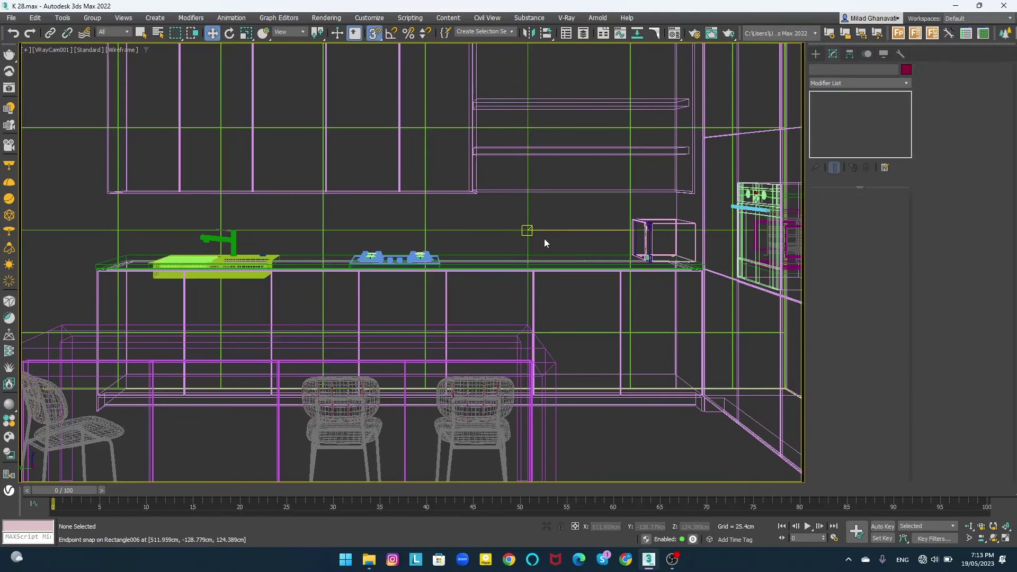
key("F3")
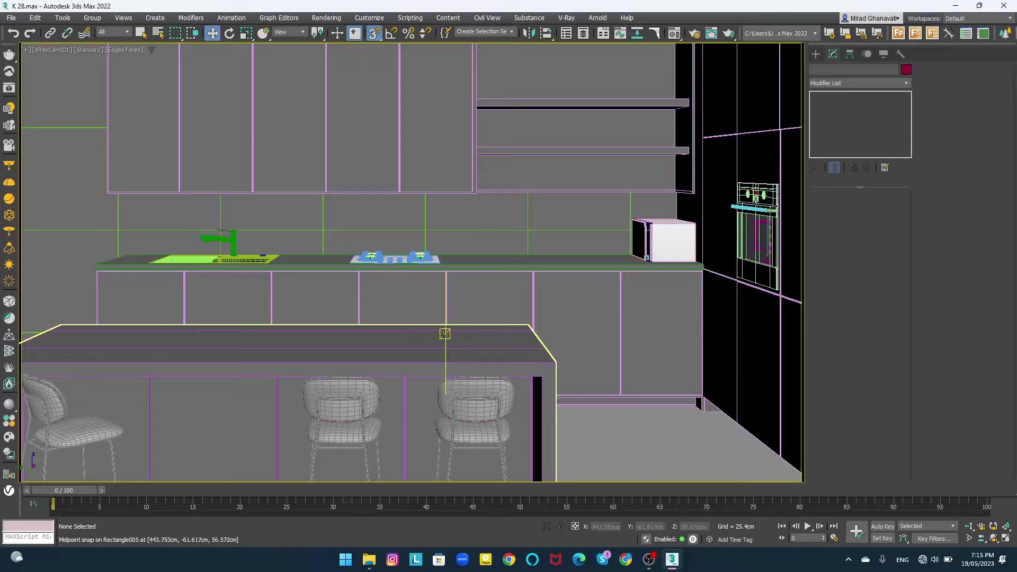
key("alt+q")
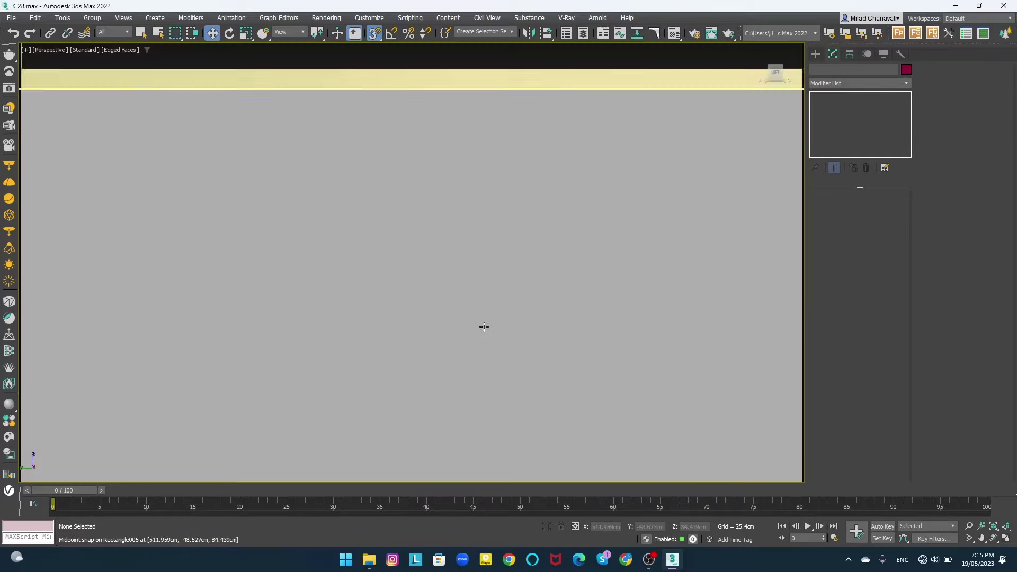
left_click(489, 280)
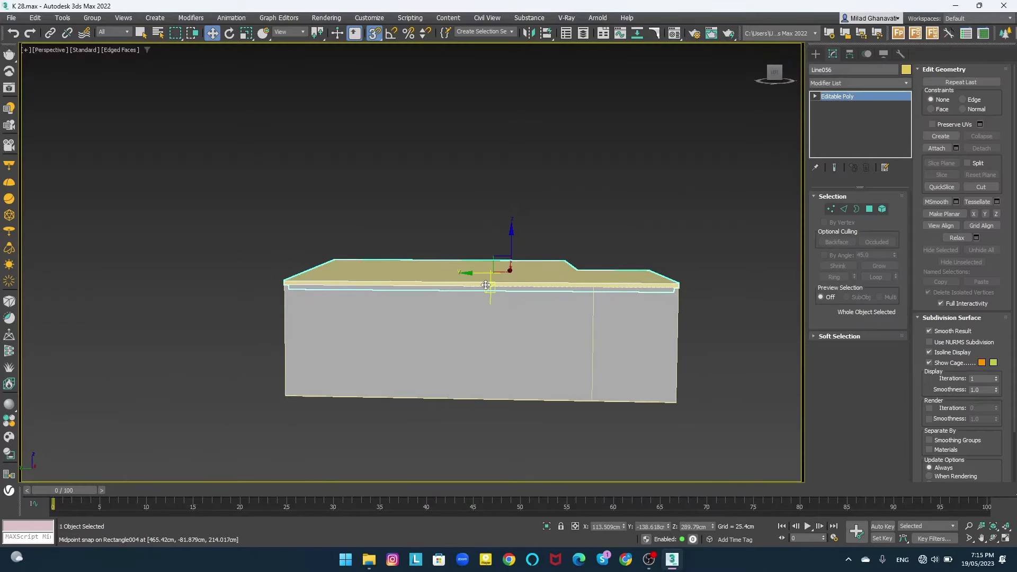
- Assign the first material slot to the countertop and convert it to a VRayMtl named All edge
key("m")
left_click(238, 104)
left_click(259, 217)
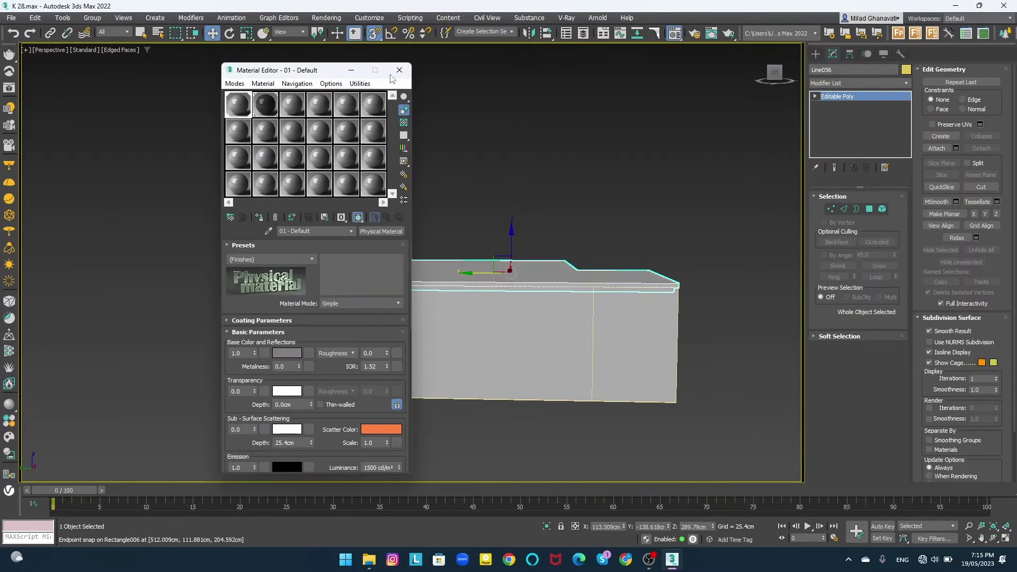
left_click(376, 233)
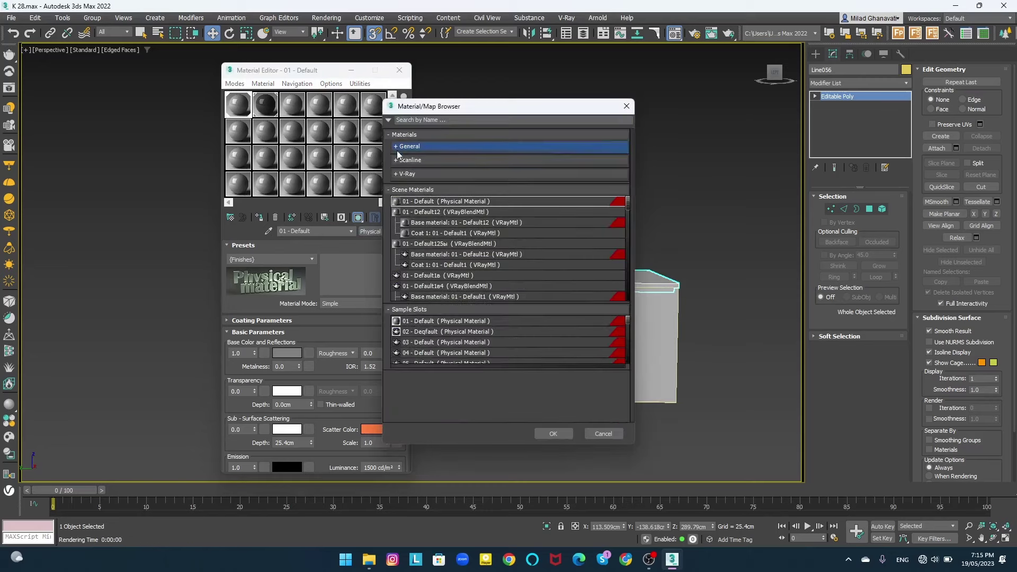
double_click(427, 327)
left_click(295, 110)
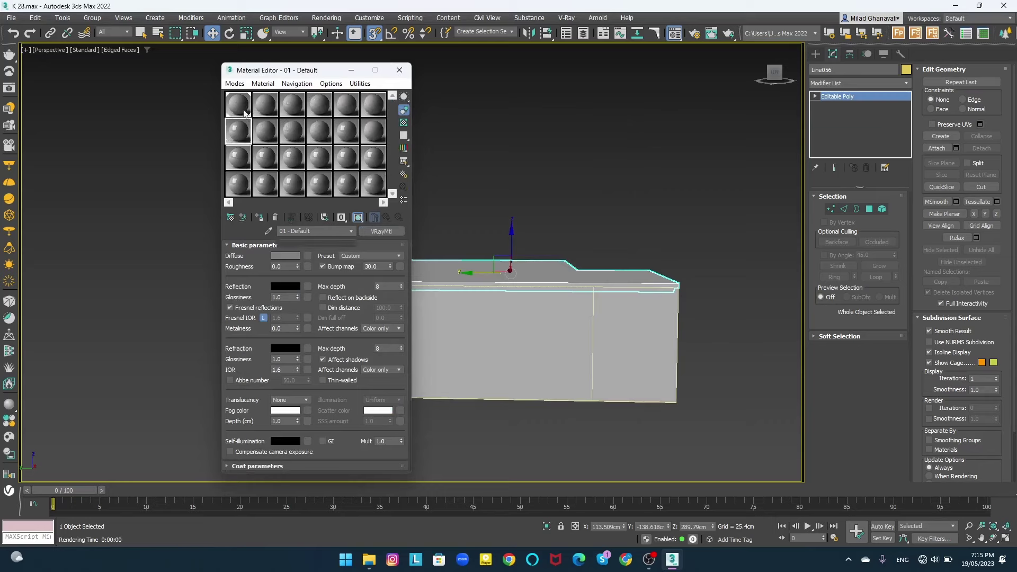
scroll(318, 344, "down", 3)
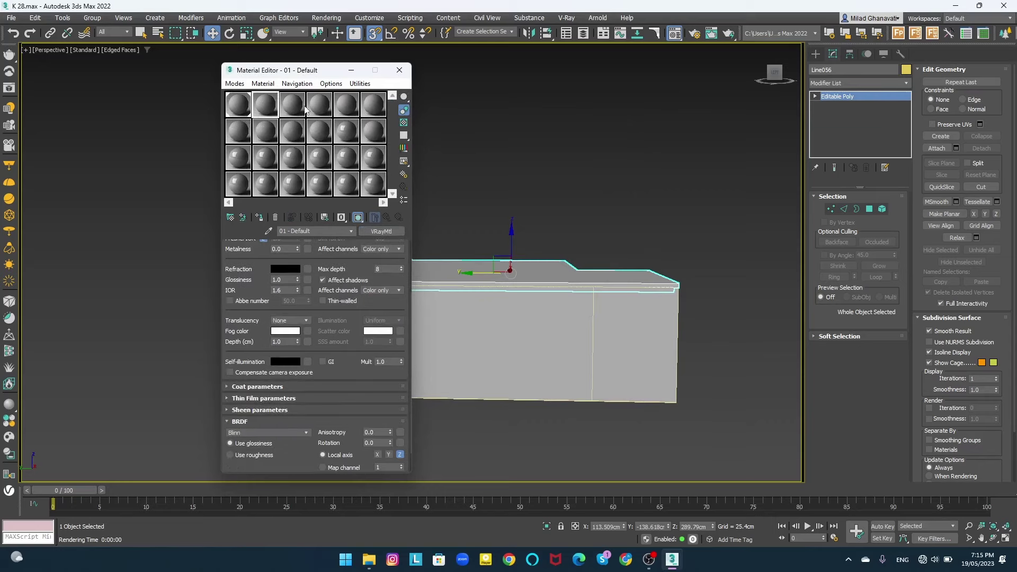
scroll(296, 139, "up", 3)
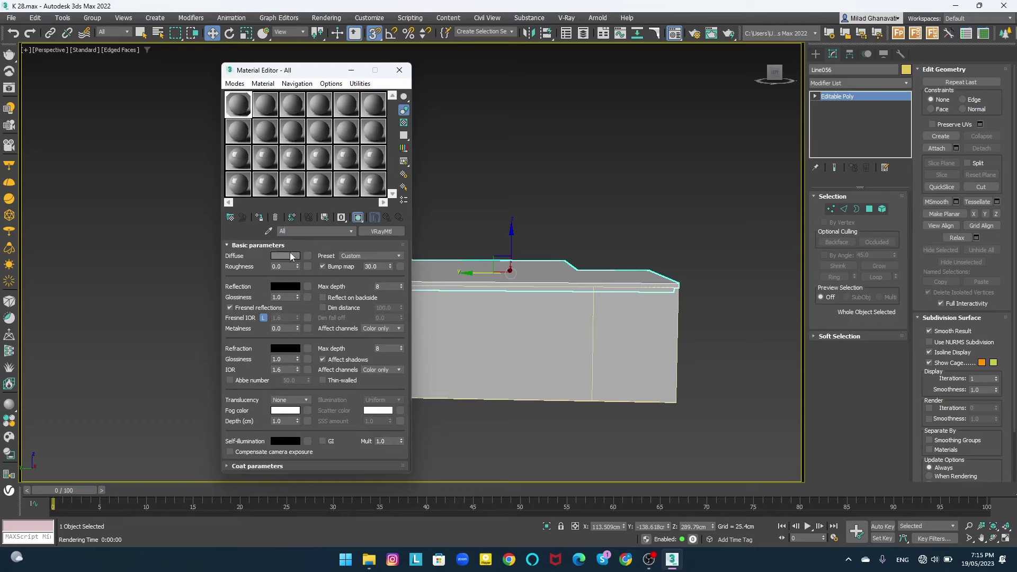
- Give the diffuse an edge-wire V-Ray map and a dark bluish-grey colour
left_click(308, 256)
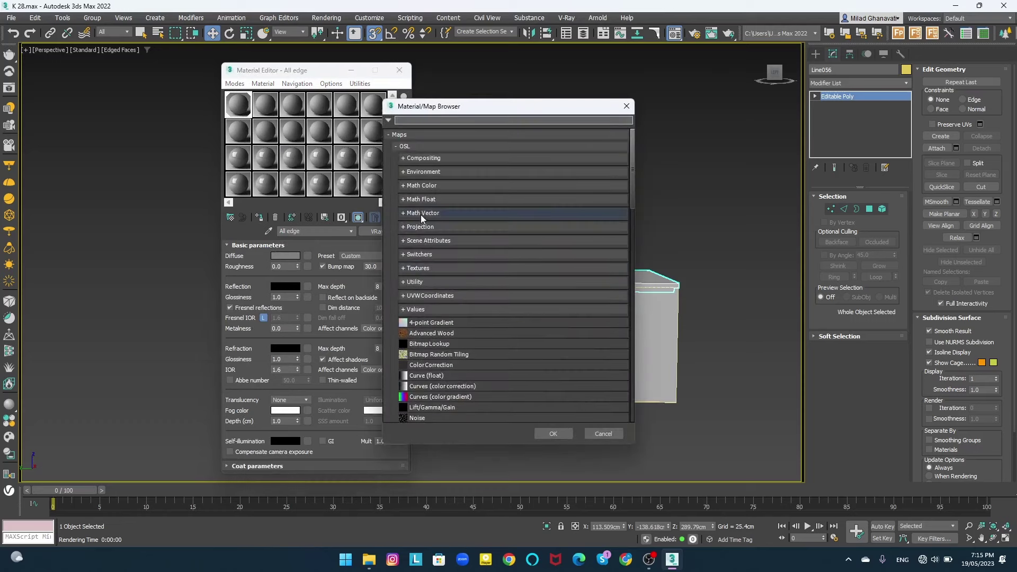
left_click(395, 160)
left_click(407, 215)
double_click(422, 237)
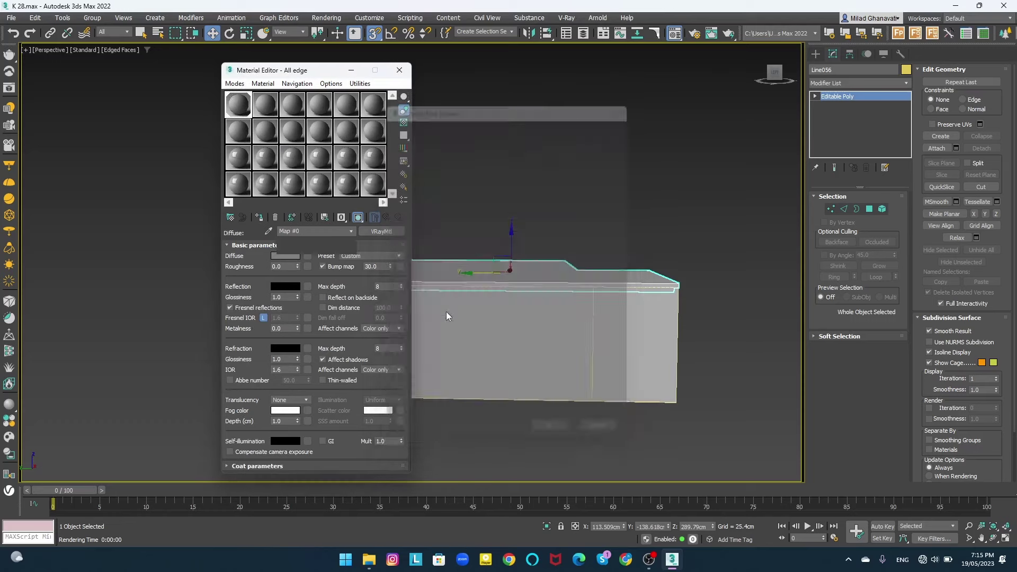
left_click(384, 217)
left_click(284, 255)
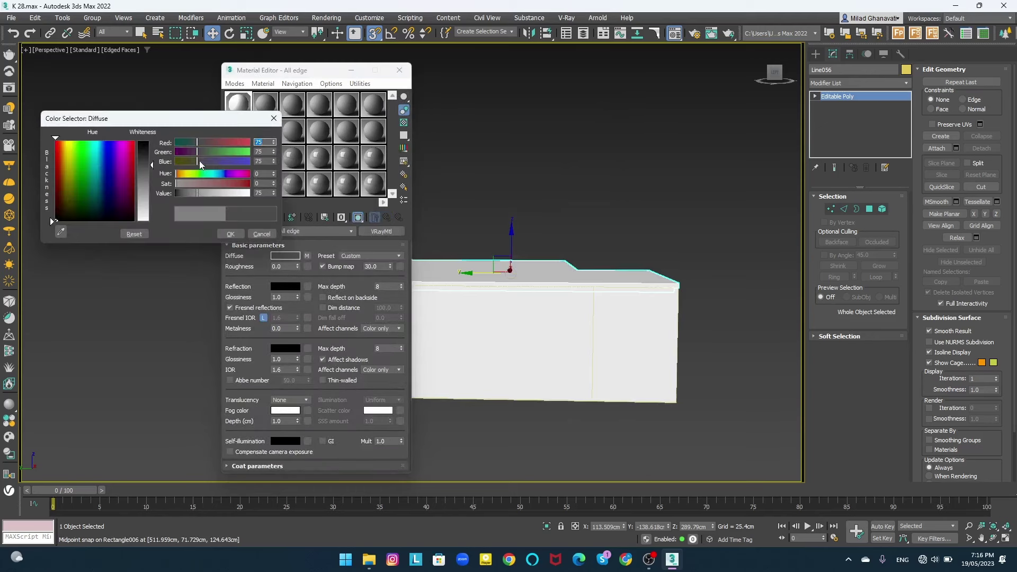
left_click(230, 233)
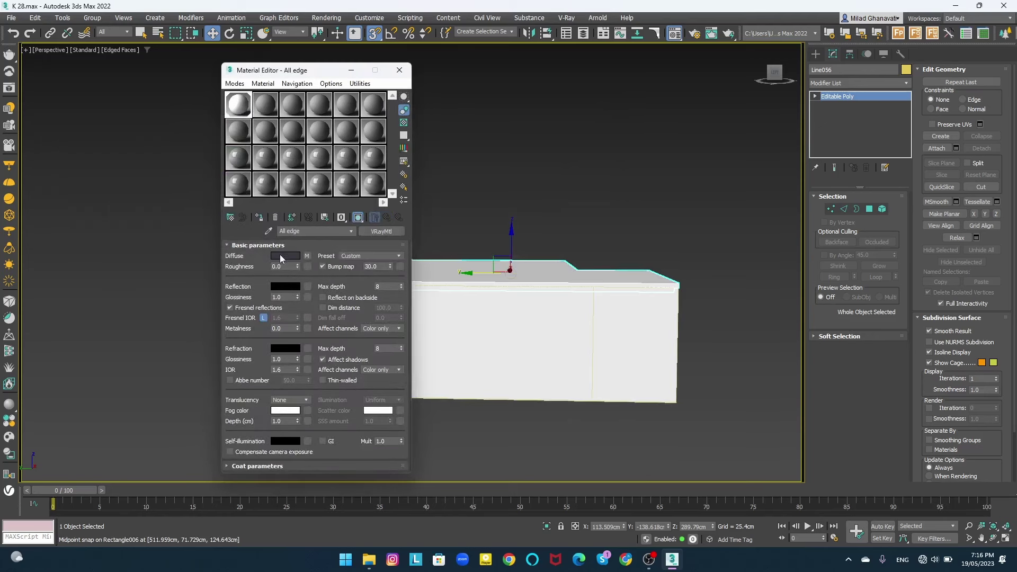
- Set a grey reflection colour and 0.71 glossiness, checking the enlarged material preview
left_click(285, 286)
left_click(228, 268)
left_click(282, 298)
double_click(249, 111)
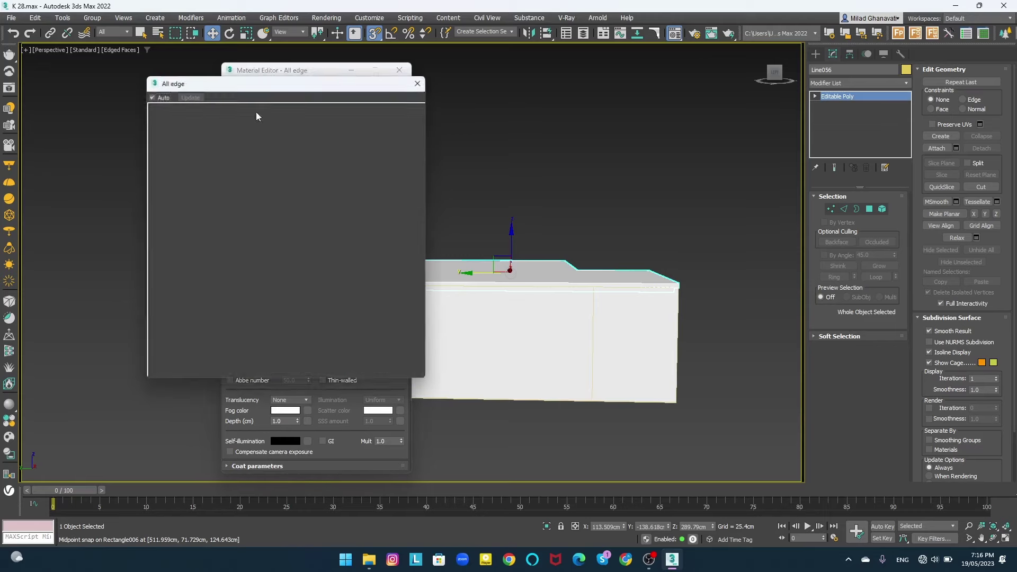
left_click(422, 79)
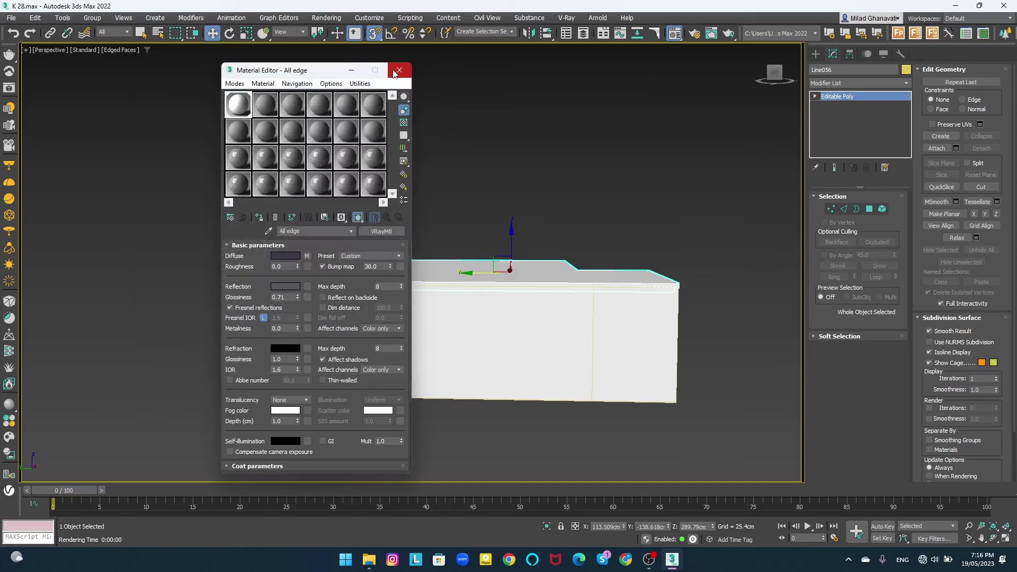
- Set the primary GI engine to Irradiance map on the Very low preset and expand the light cache
left_click(695, 33)
left_click(764, 145)
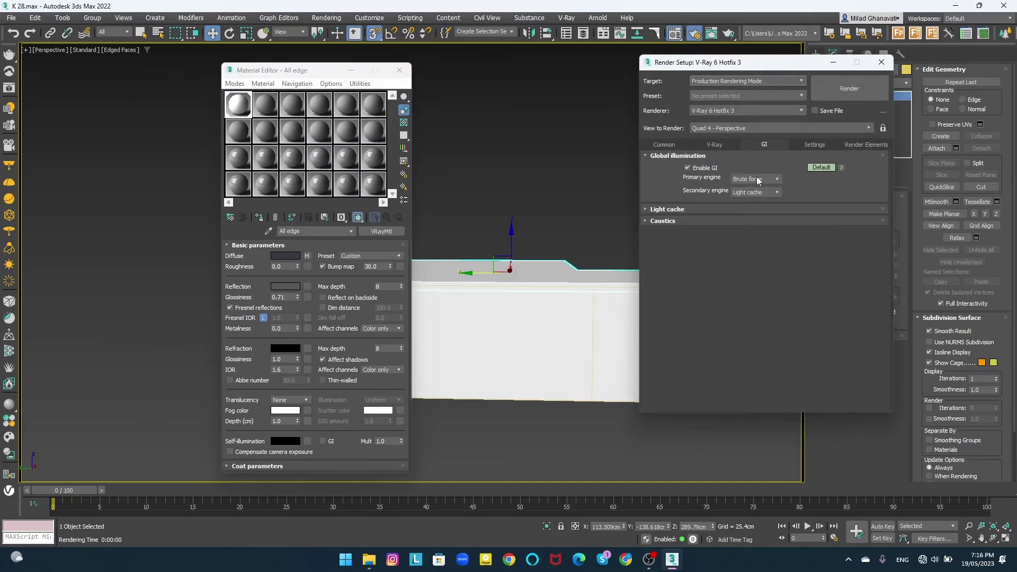
left_click(757, 215)
left_click(757, 210)
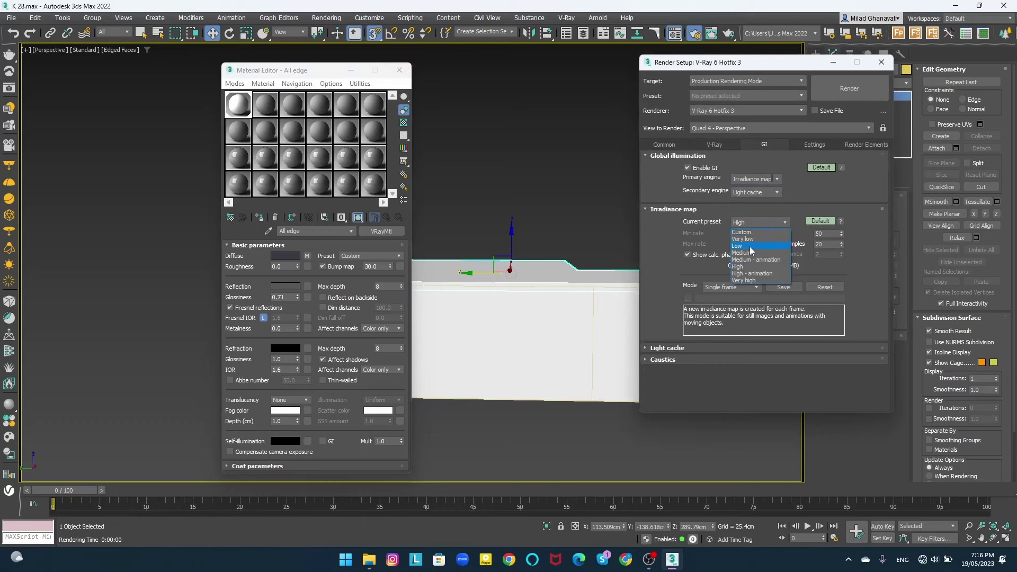
left_click(747, 236)
type("40")
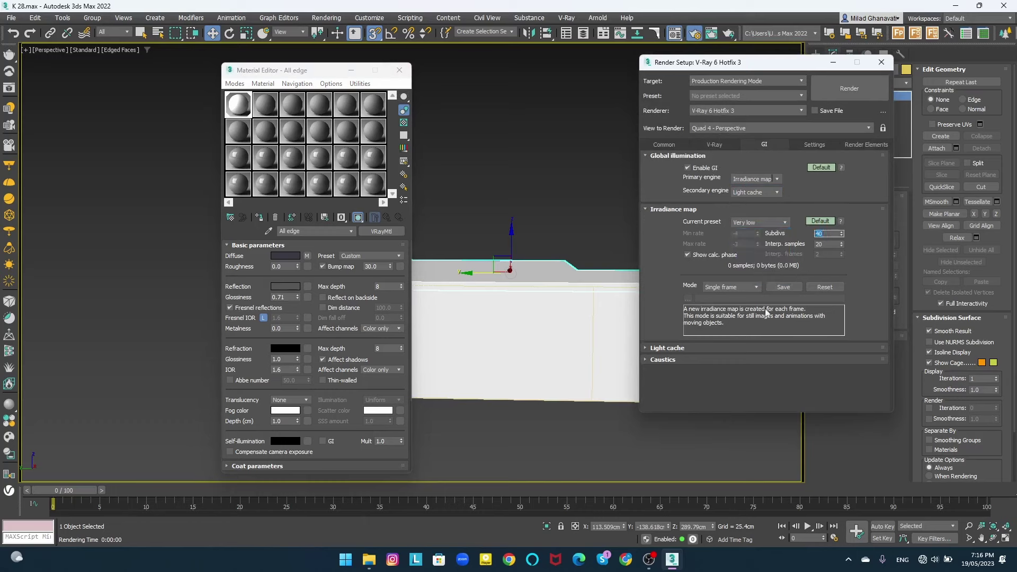
left_click(683, 348)
- Use the Bucket image sampler with a 0.007 noise threshold and Catmull-Rom filtering
left_click(705, 149)
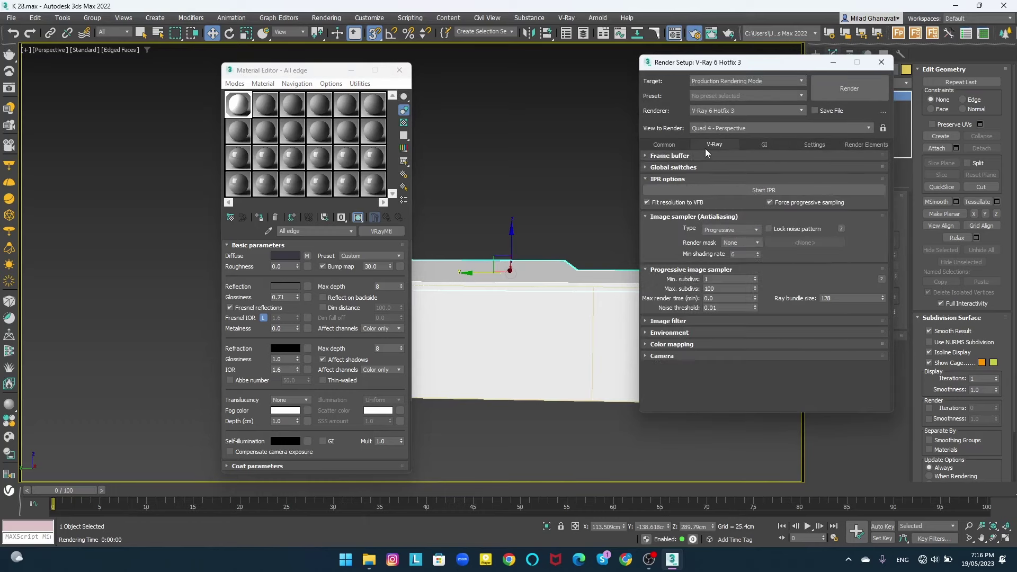
left_click(735, 231)
left_click(730, 239)
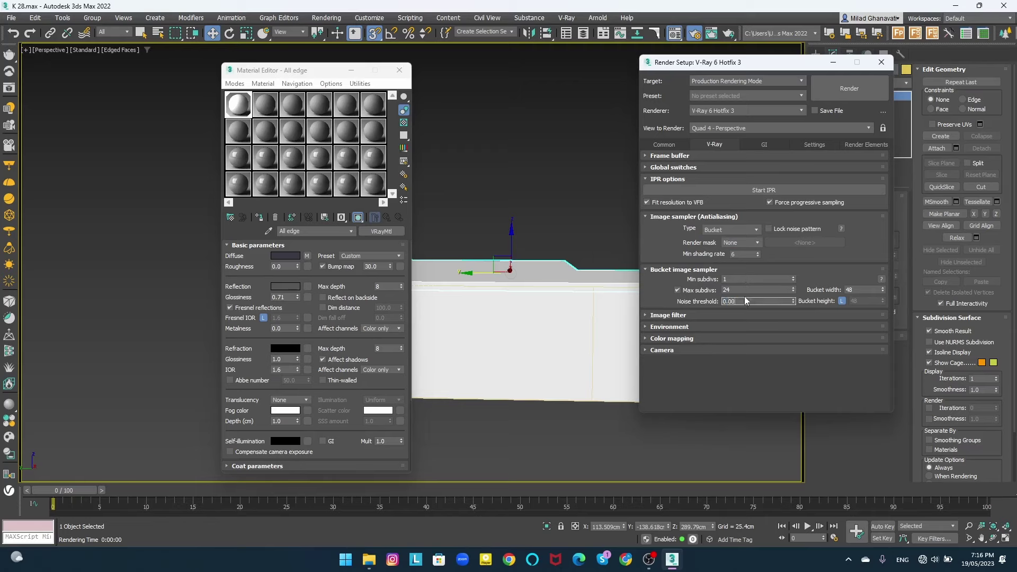
type("7")
left_click(864, 289)
type("24")
left_click(685, 317)
left_click(803, 328)
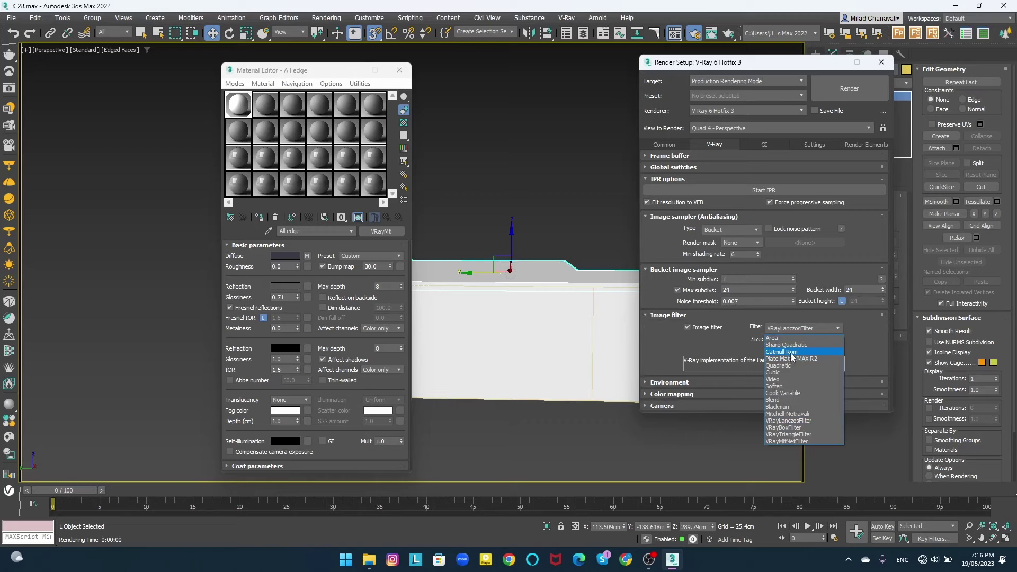
left_click(791, 352)
- Set colour mapping to Exponential and reveal the advanced colour mapping and global switch options
left_click(671, 394)
left_click(729, 372)
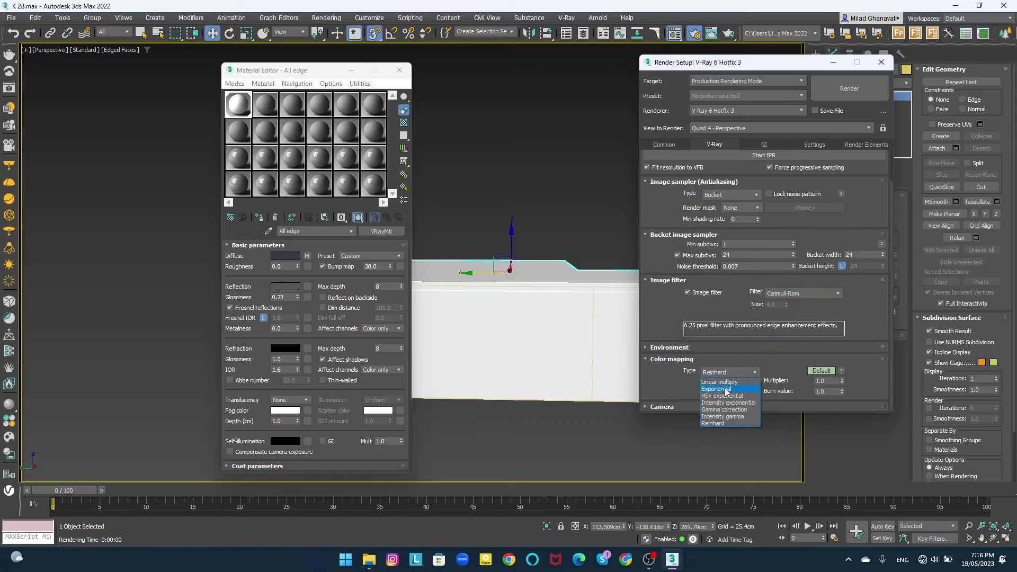
left_click(820, 371)
scroll(721, 371, "up", 5)
left_click(680, 167)
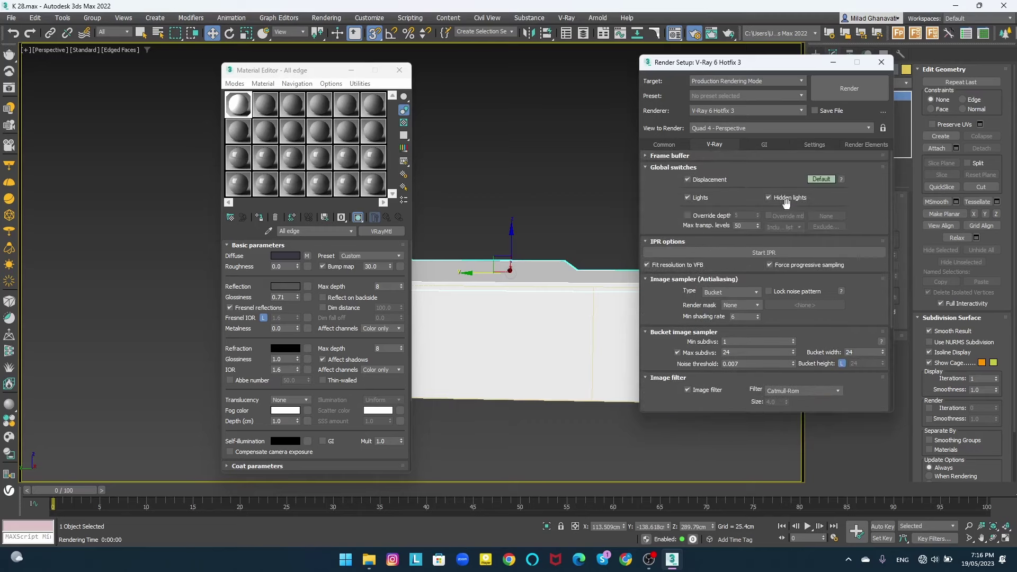
left_click(820, 179)
scroll(793, 239, "down", 2)
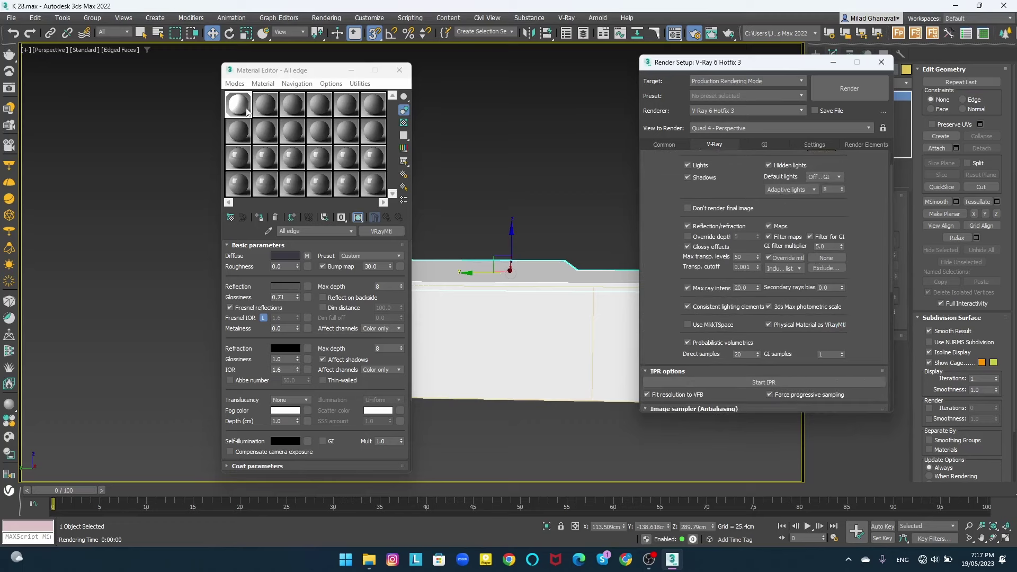
- Close the Render Setup and Material Editor, then orbit toward the room's window side
left_click(825, 268)
left_click(745, 271)
left_click(882, 62)
left_click(400, 70)
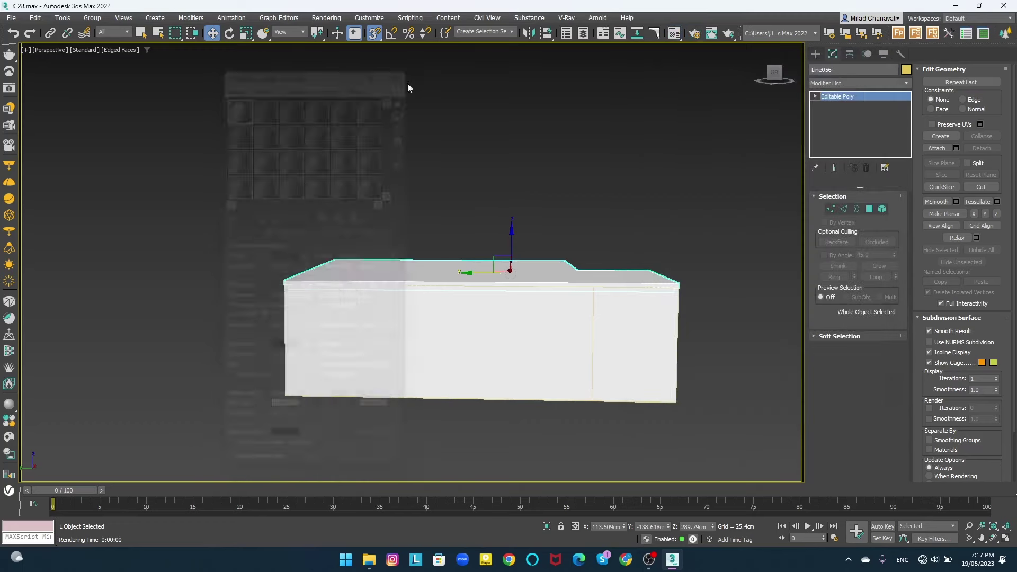
mouse_move(408, 87)
middle_mouse_down("alt")
mouse_move(561, 159)
mouse_move(382, 350)
middle_mouse_up("alt")
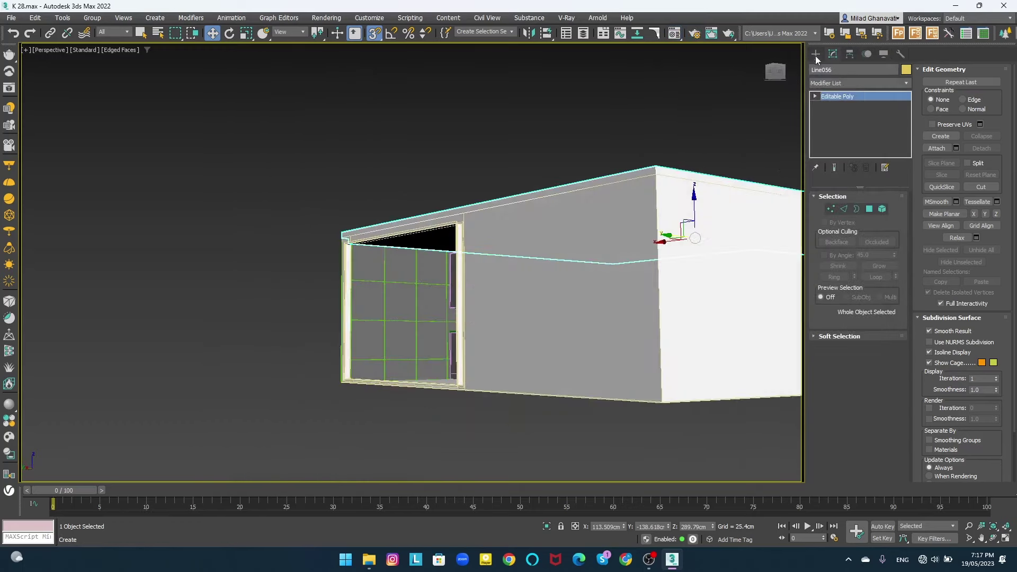
- Create a V-Ray plane light, VRayLight001, spanning the window opening in the wall
left_click(816, 55)
left_click(843, 70)
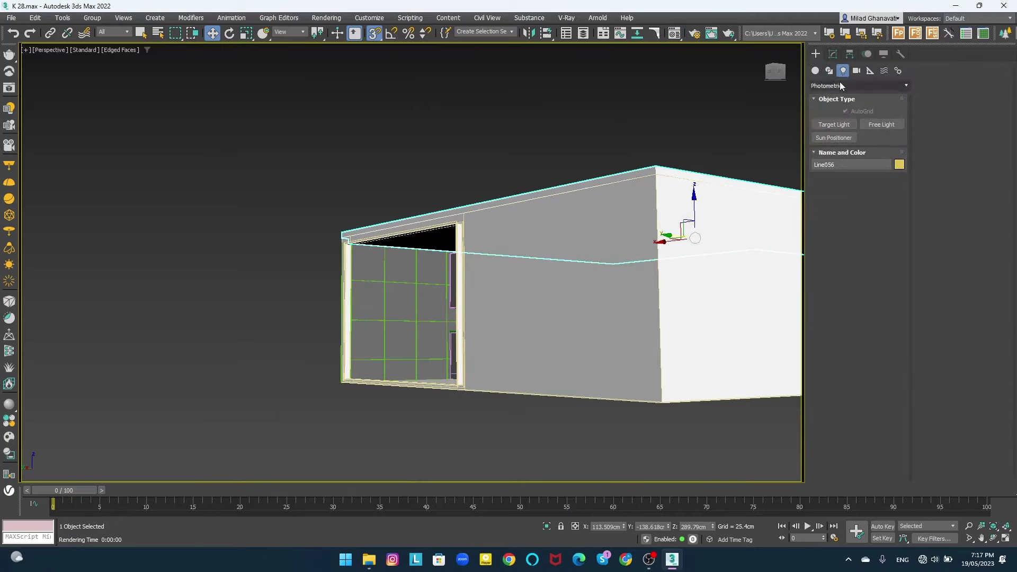
left_click(850, 122)
left_click(842, 128)
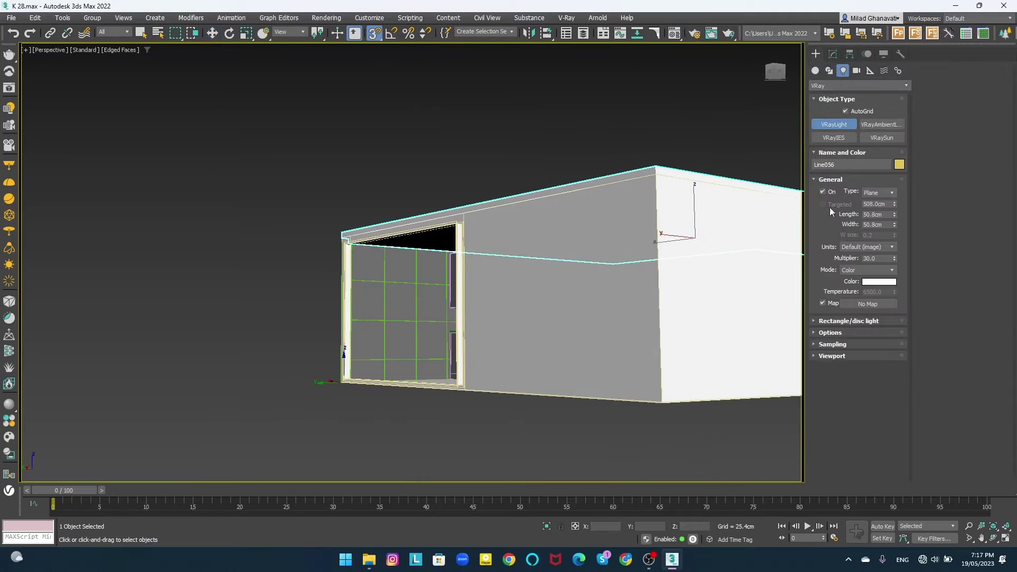
scroll(552, 208, "up", 5)
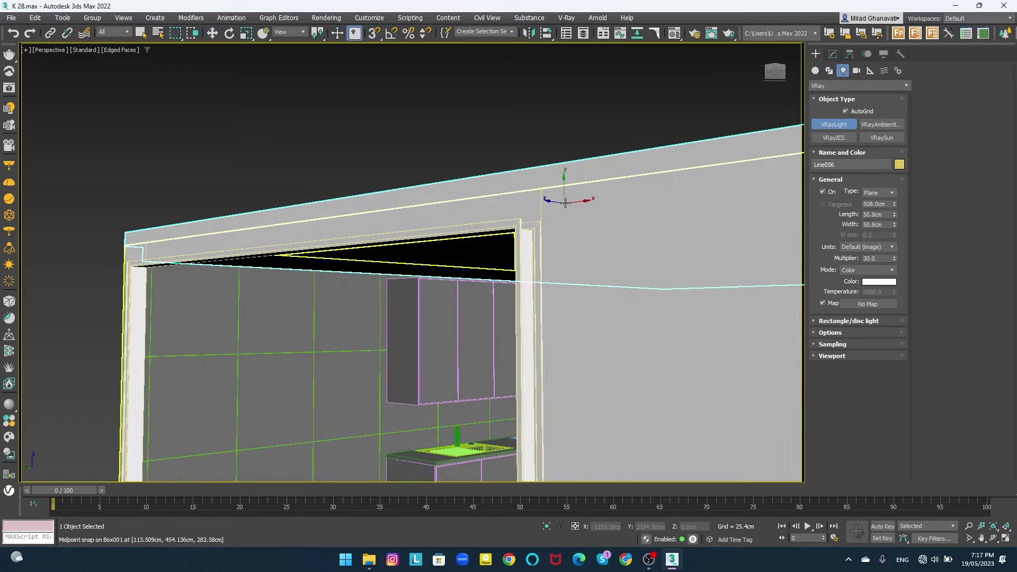
scroll(565, 203, "down", 5)
left_click_drag(550, 220, 381, 376)
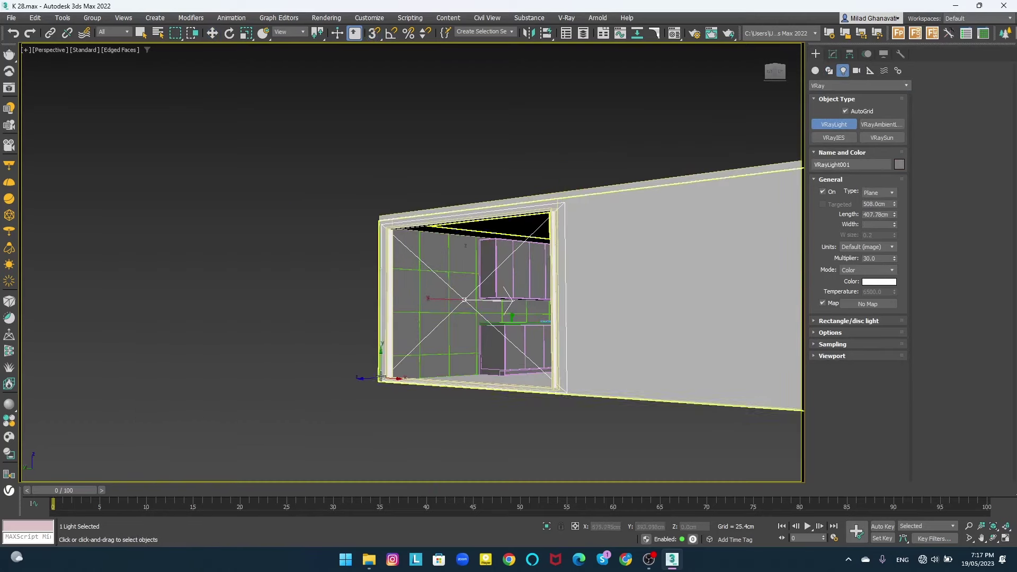
key("w")
mouse_move(380, 376)
middle_mouse_down("alt")
mouse_move(396, 311)
mouse_move(386, 301)
mouse_move(395, 314)
middle_mouse_up("alt")
- Look through the kitchen camera and dolly it back to show more of the kitchen
key("c")
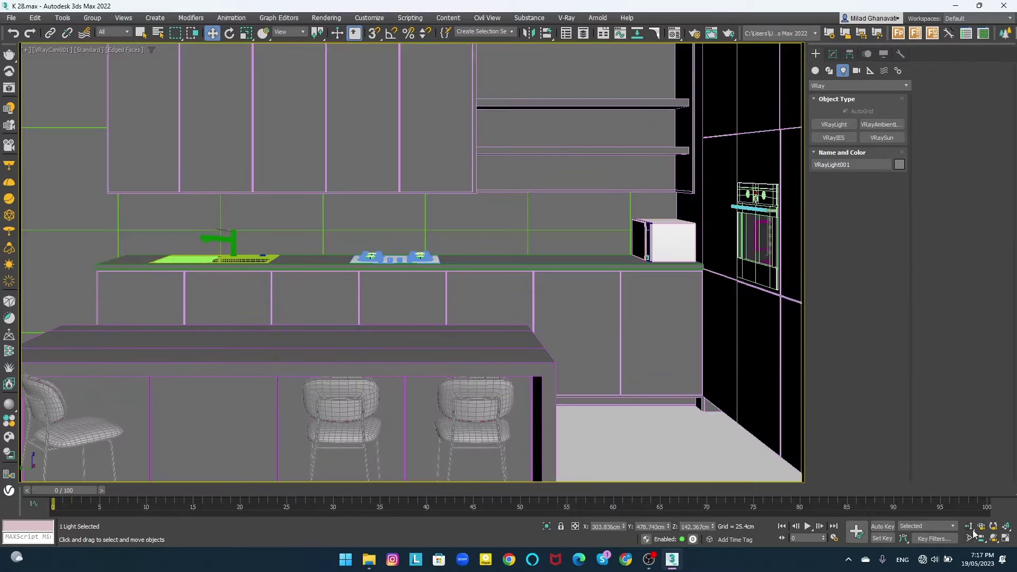
left_click(969, 526)
mouse_move(553, 363)
left_mouse_down()
mouse_move(576, 404)
mouse_move(529, 373)
left_mouse_up()
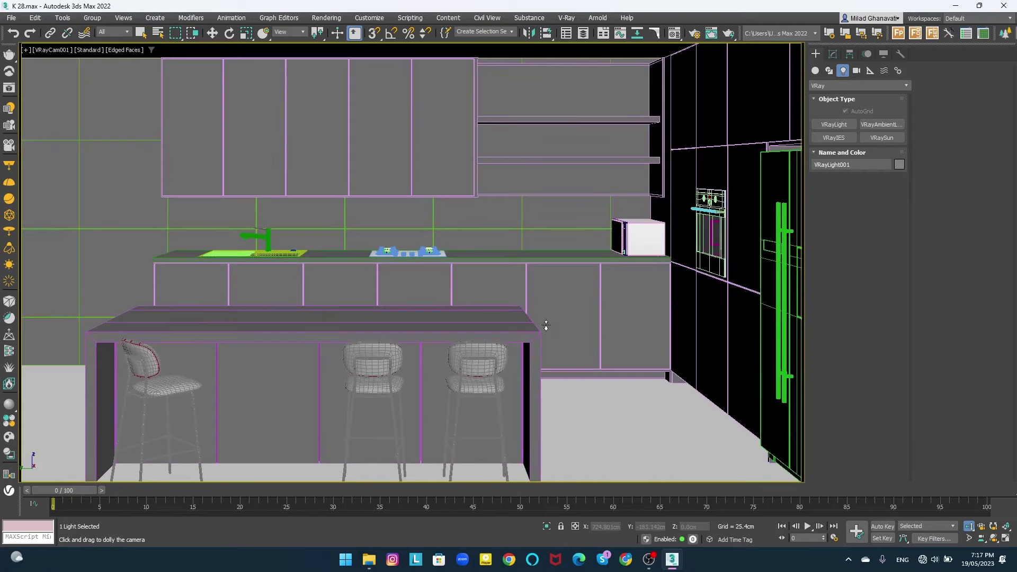
key("w")
- Render a V-Ray test of the camera view, collapse the frame buffer side panels, and close it
left_click(833, 53)
key("shift+q")
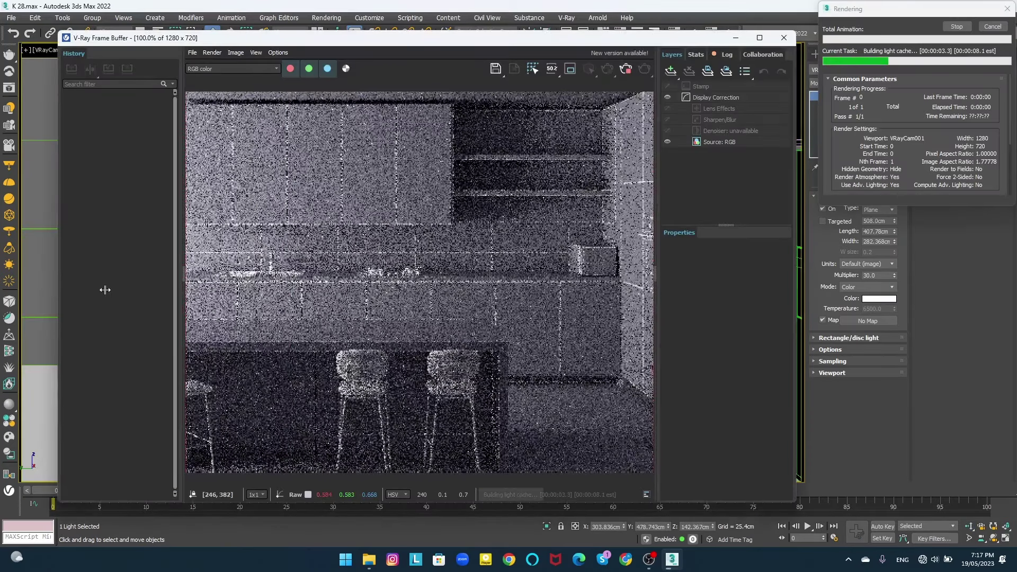
left_click(184, 274)
left_click(655, 274)
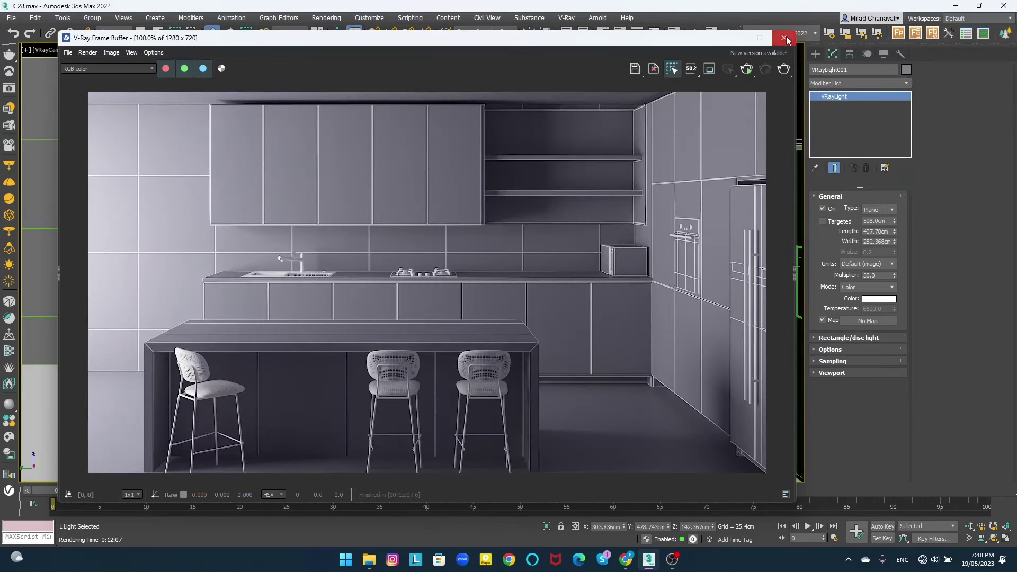
left_click(784, 38)
- Select the room box and switch to a wireframe Front view
key("p")
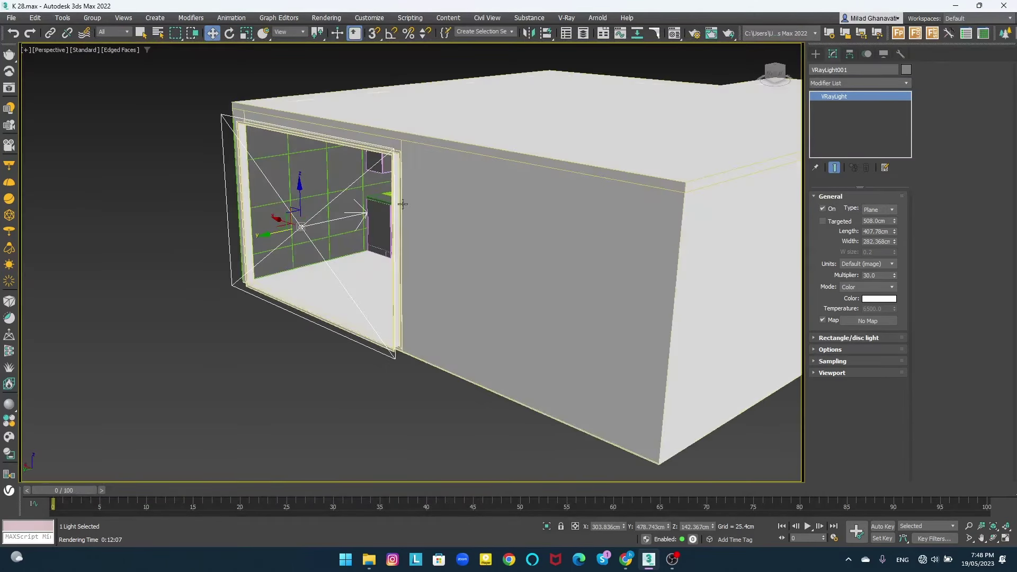
left_click(402, 204)
mouse_move(402, 204)
middle_mouse_down("alt")
mouse_move(565, 368)
mouse_move(282, 280)
middle_mouse_up("alt")
scroll(488, 281, "up", 5)
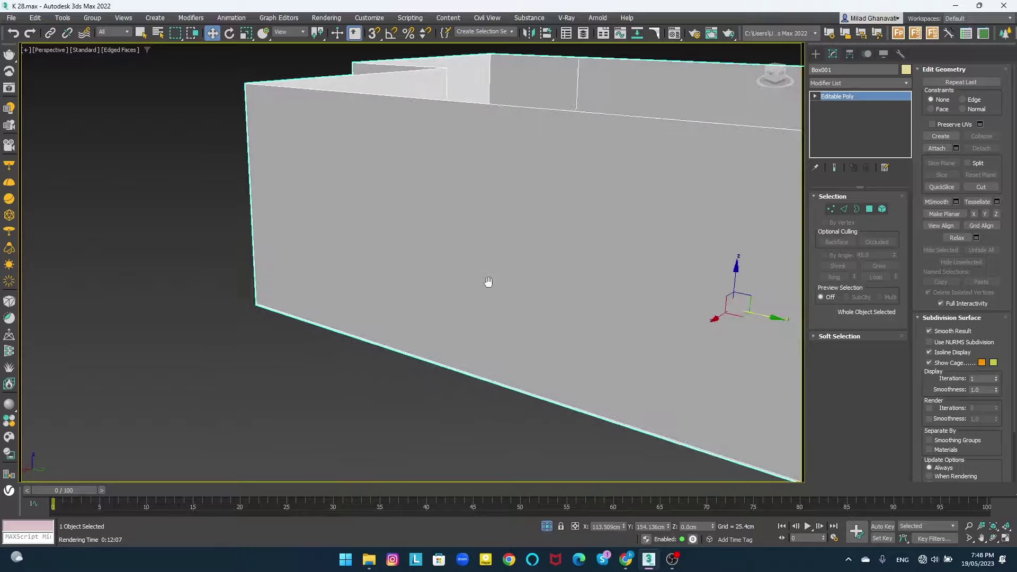
scroll(488, 281, "down", 5)
key("f")
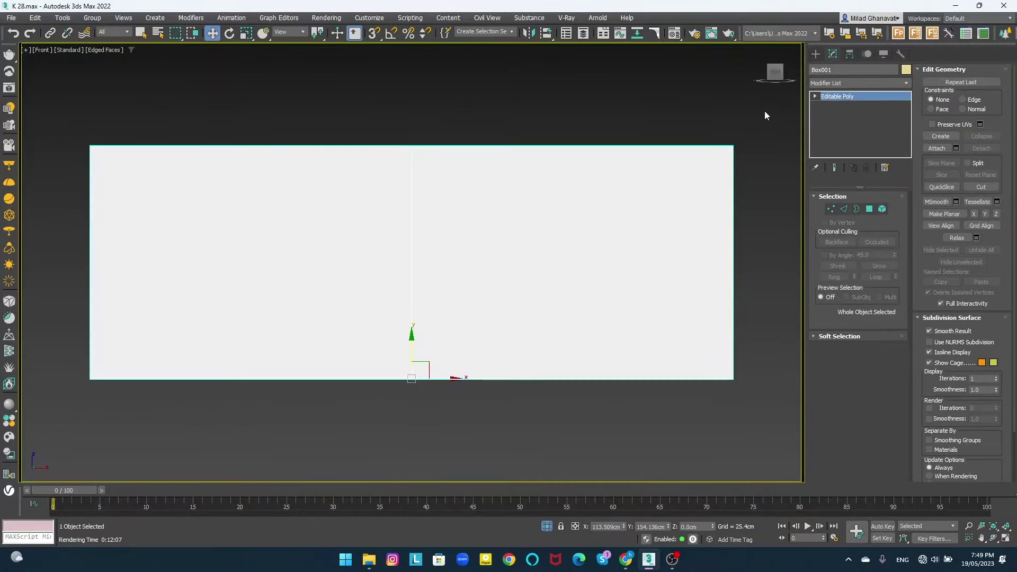
key("F3")
- Pick the Extended Splines WRectangle shape with snapping turned on
left_click(815, 54)
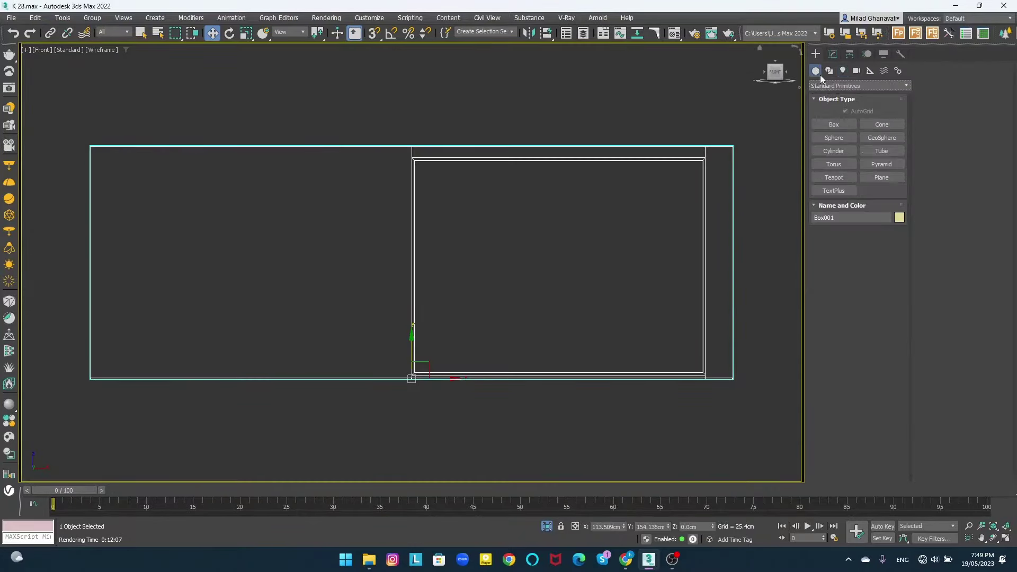
left_click(829, 71)
left_click(847, 85)
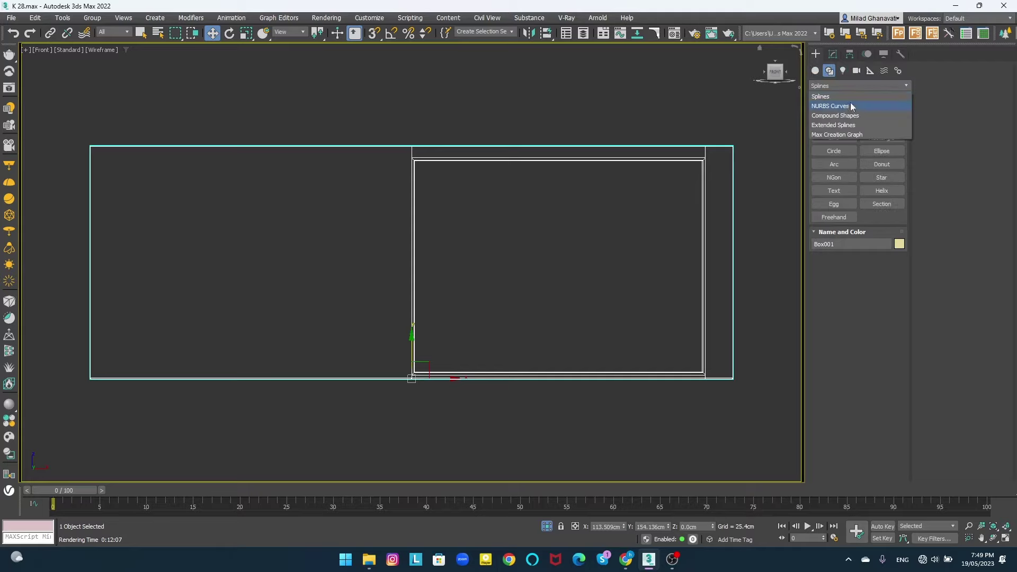
left_click(842, 115)
left_click(850, 86)
left_click(848, 86)
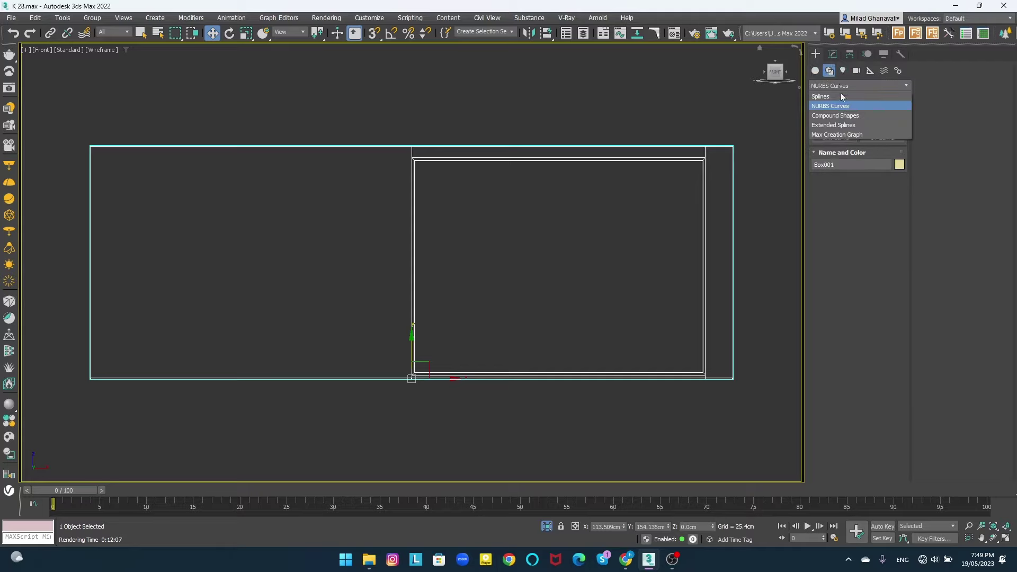
left_click(833, 125)
left_click(844, 139)
key("s")
scroll(414, 159, "up", 3)
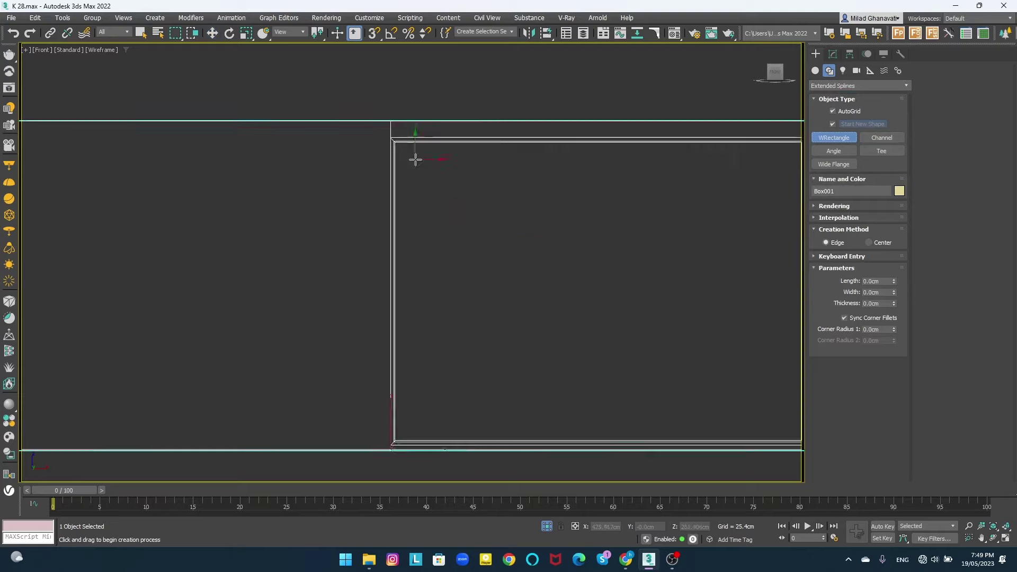
scroll(322, 80, "up", 2)
- Draw WRectangle001 snapped to the window opening's corners and set its outline thickness
middle_click_drag(315, 54, 313, 125)
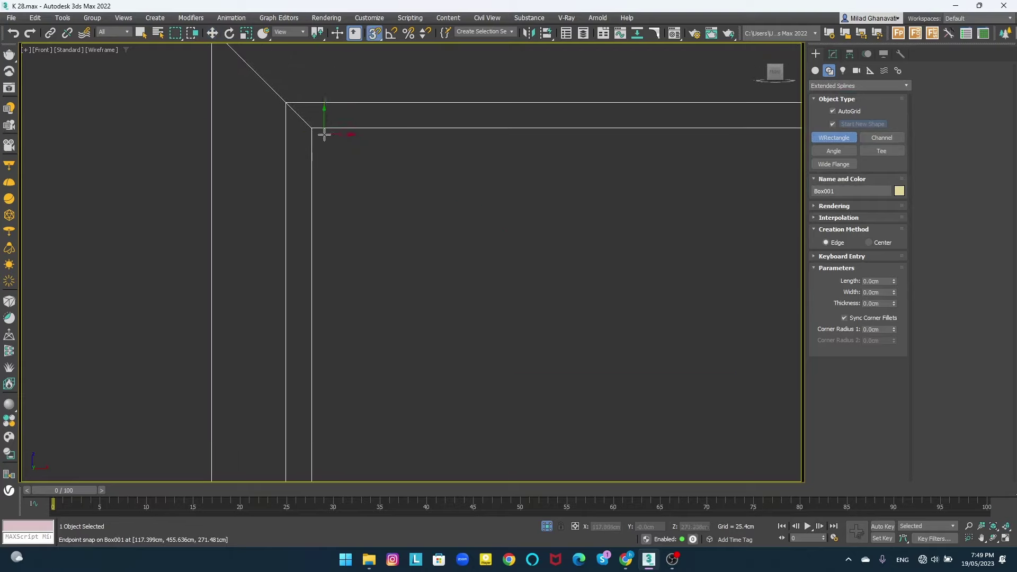
left_click_drag(313, 132, 345, 159)
scroll(371, 180, "down", 1)
scroll(585, 340, "down", 3)
scroll(612, 418, "up", 4)
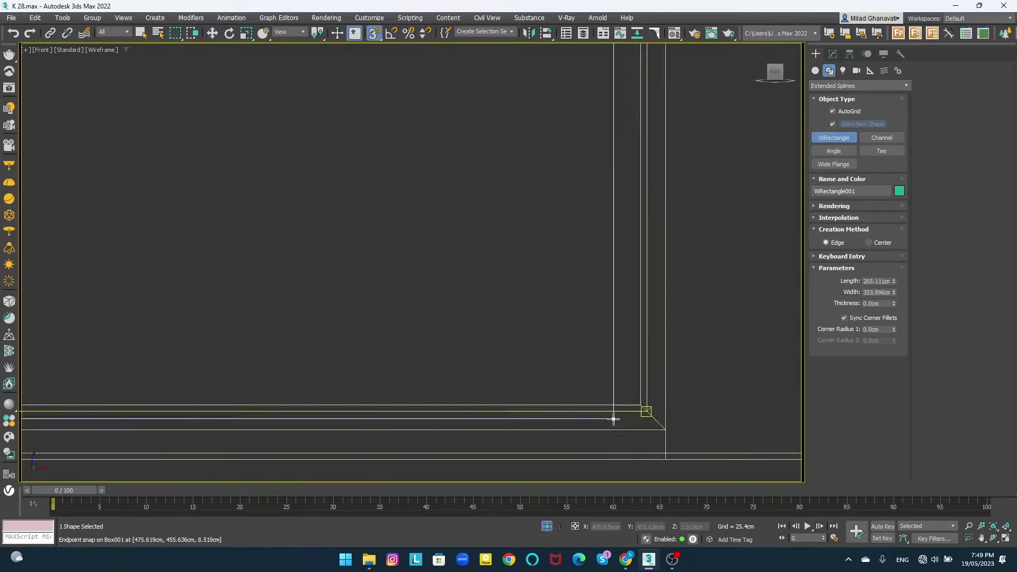
scroll(683, 379, "up", 1)
left_click_drag(381, 190, 689, 378)
scroll(666, 356, "down", 2)
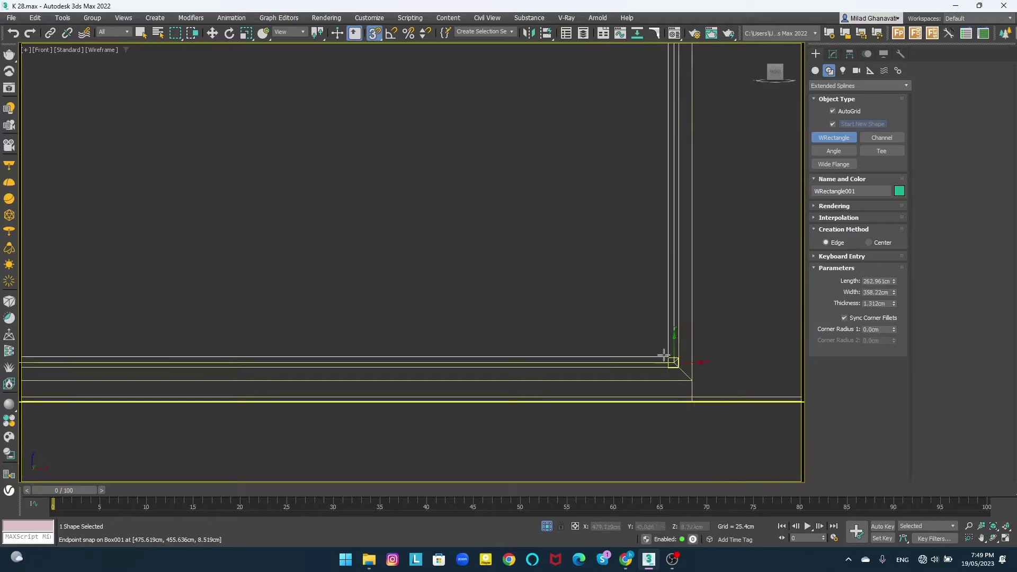
scroll(662, 355, "down", 5)
key("s")
middle_click_drag(599, 342, 600, 360, "alt")
scroll(582, 324, "up", 5)
key("s")
key("w")
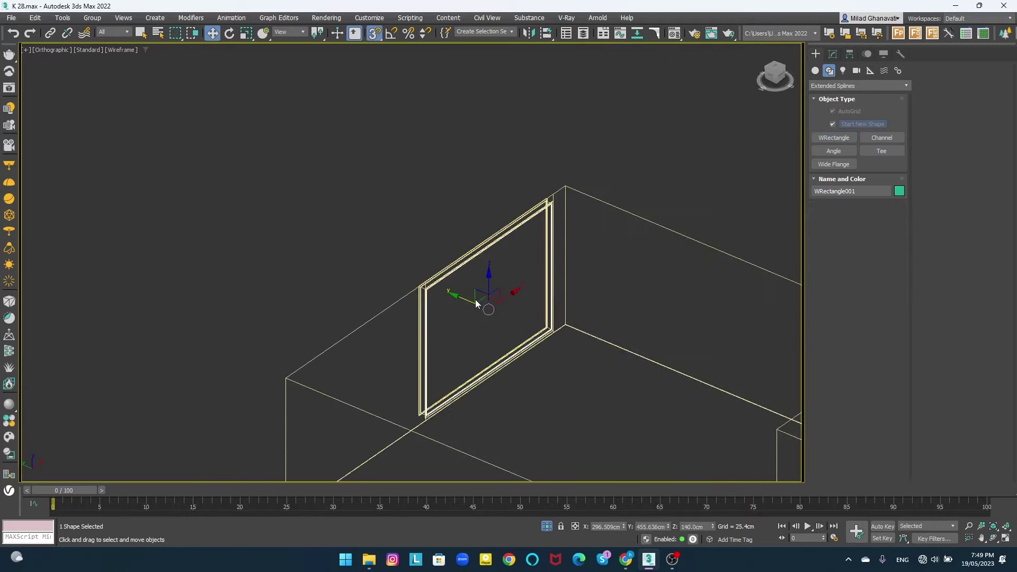
key("p")
scroll(320, 243, "up", 3)
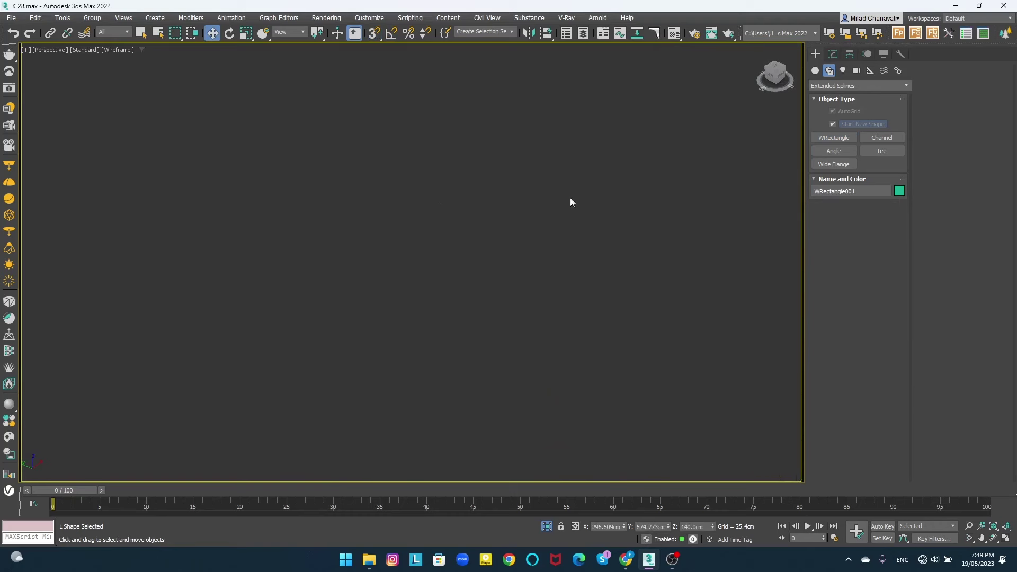
- Extrude the window frame 6 cm deep with an Extrude modifier
left_click(833, 54)
left_click(832, 83)
left_click(840, 142)
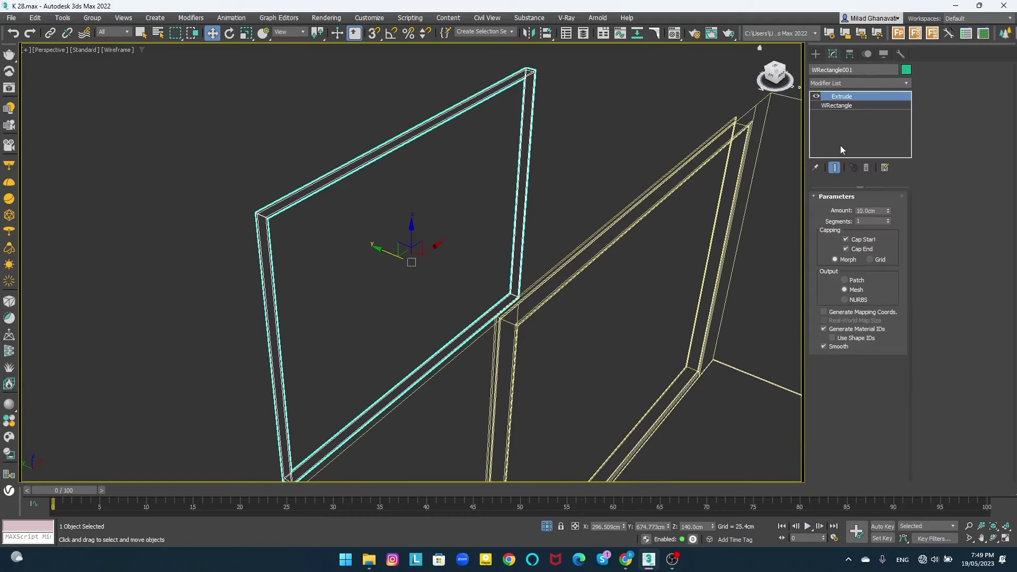
key("Return")
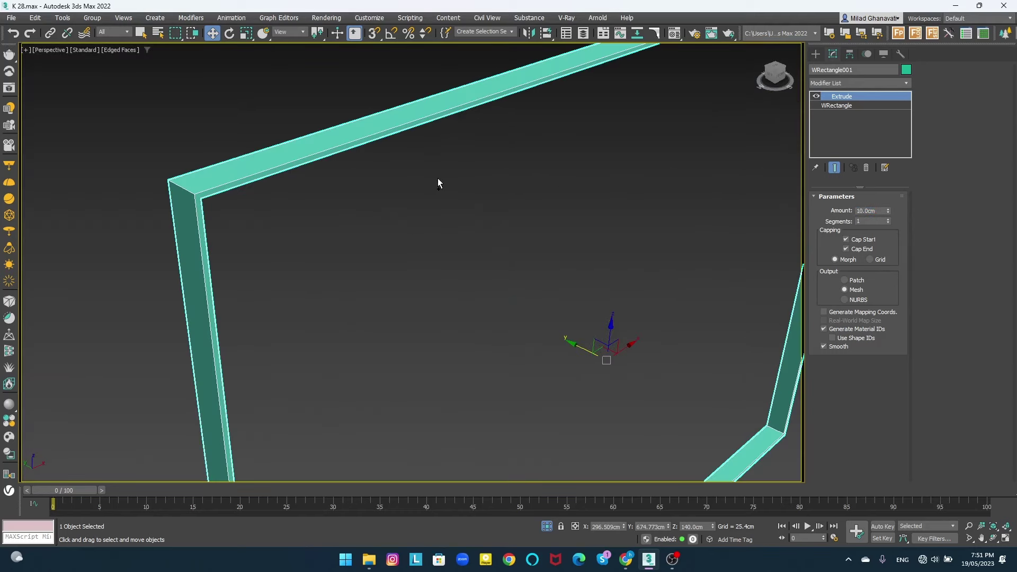
left_click(842, 106)
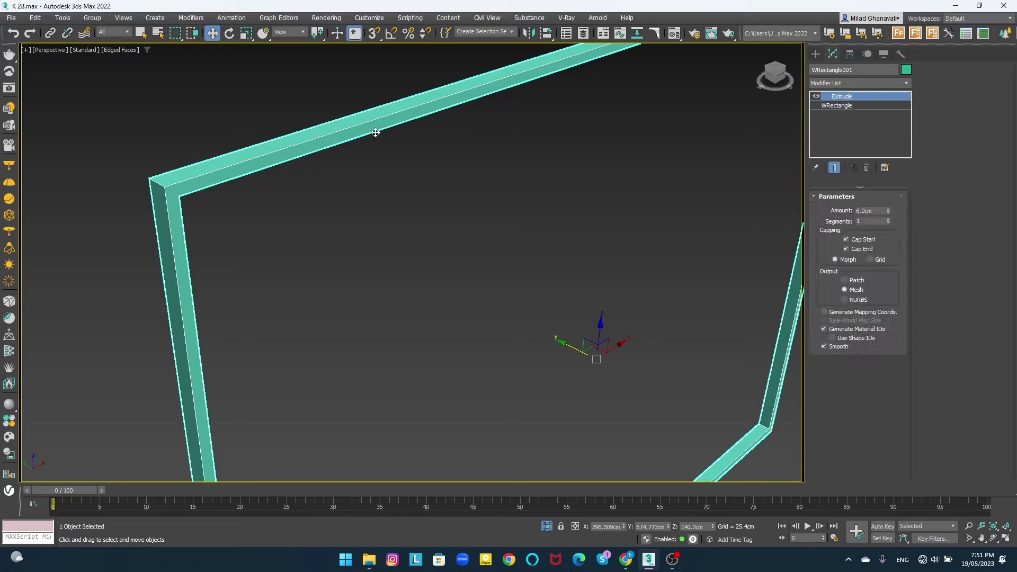
scroll(487, 337, "down", 5)
- Draw a snapped box pane inside the window frame in the Front view
key("f")
key("z")
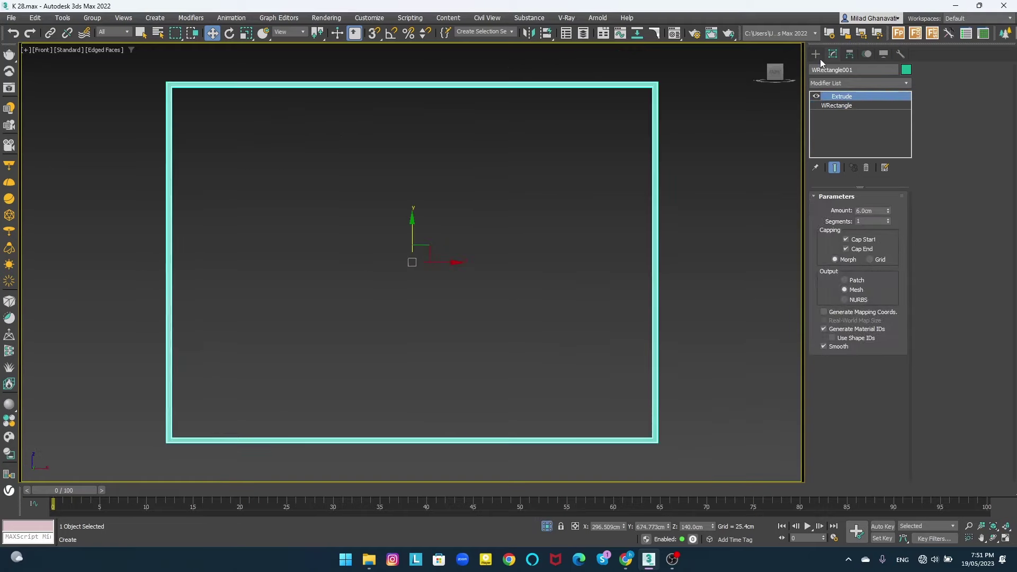
left_click(816, 53)
left_click(839, 126)
scroll(175, 85, "up", 6)
key("s")
left_click_drag(101, 112, 260, 243)
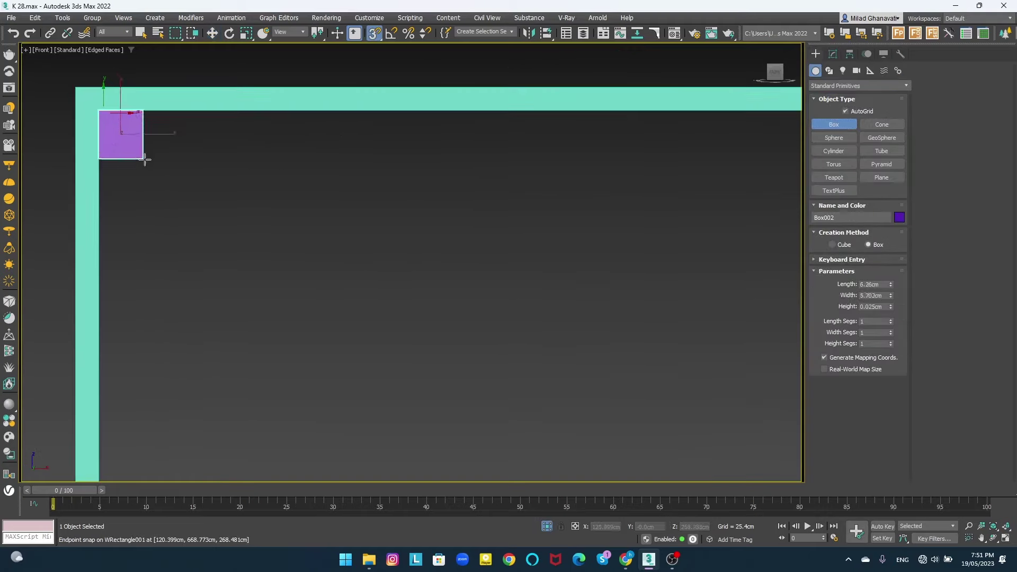
scroll(260, 243, "down", 8)
scroll(260, 243, "up", 8)
middle_click_drag(316, 284, 266, 302, "alt")
key("w")
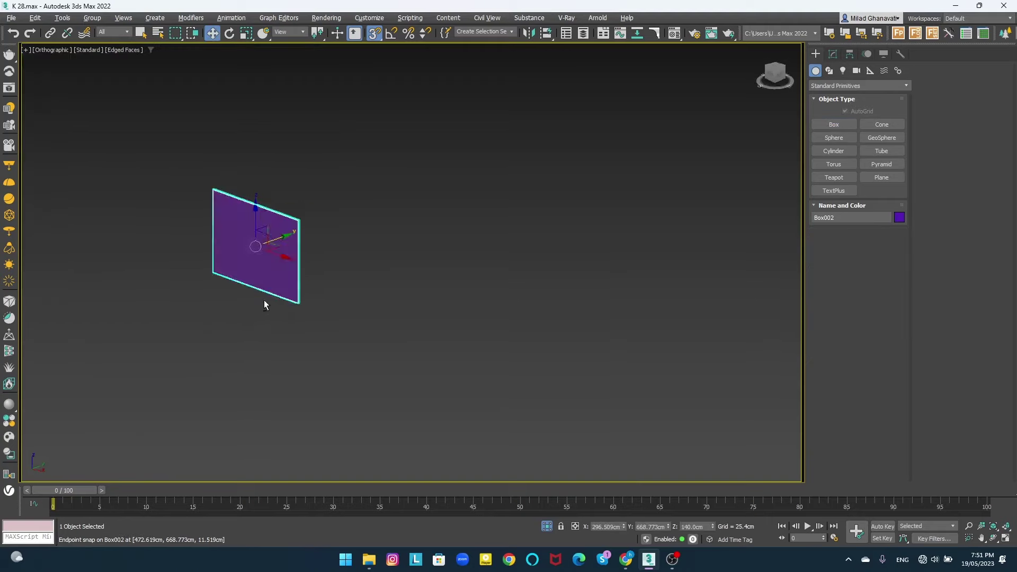
key("s")
- Set the box pane's height to 1.1 cm and nudge it slightly along Y
scroll(297, 231, "up", 3)
key("p")
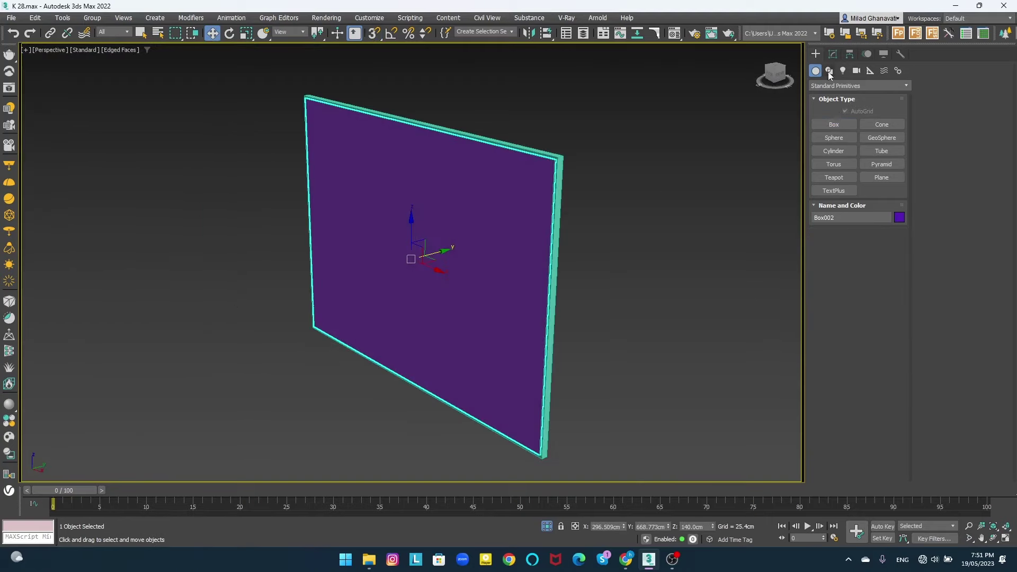
left_click(833, 54)
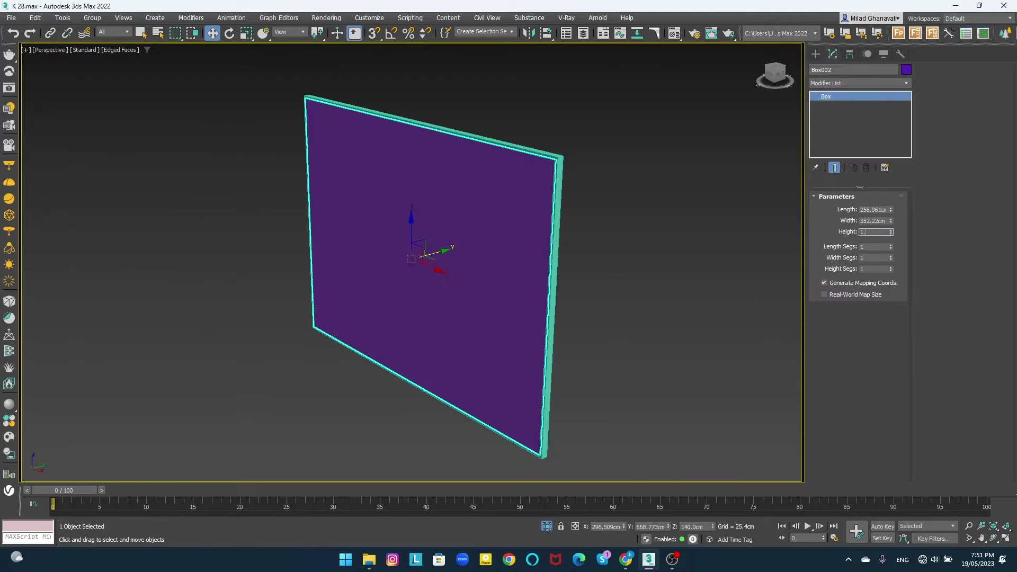
type(".1")
key("Return")
scroll(499, 232, "up", 2)
left_click_drag(403, 263, 411, 229)
key("t")
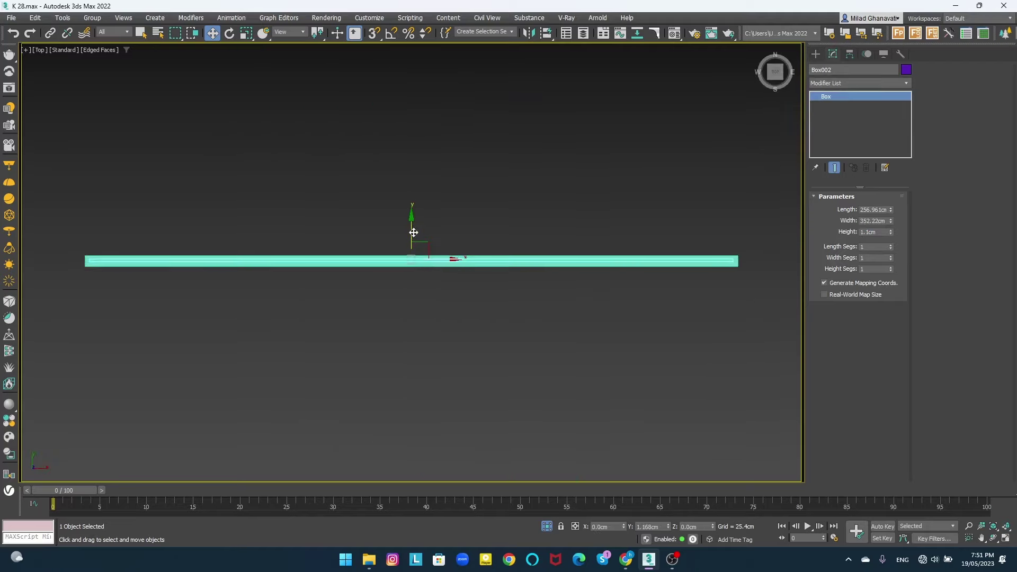
mouse_move(111, 259)
middle_mouse_down("alt")
mouse_move(176, 211)
mouse_move(268, 204)
middle_mouse_up("alt")
key("p")
- Exit isolation and move the pane with its frame into the wall opening
key("ctrl+a")
left_click(547, 527)
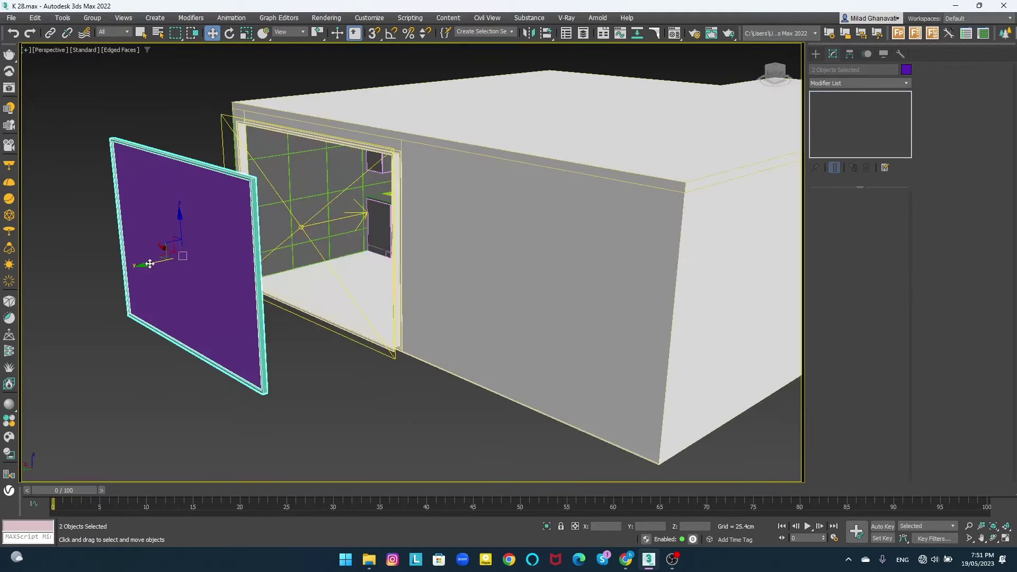
left_click_drag(149, 264, 294, 228)
scroll(313, 249, "up", 5)
left_click_drag(324, 272, 303, 231)
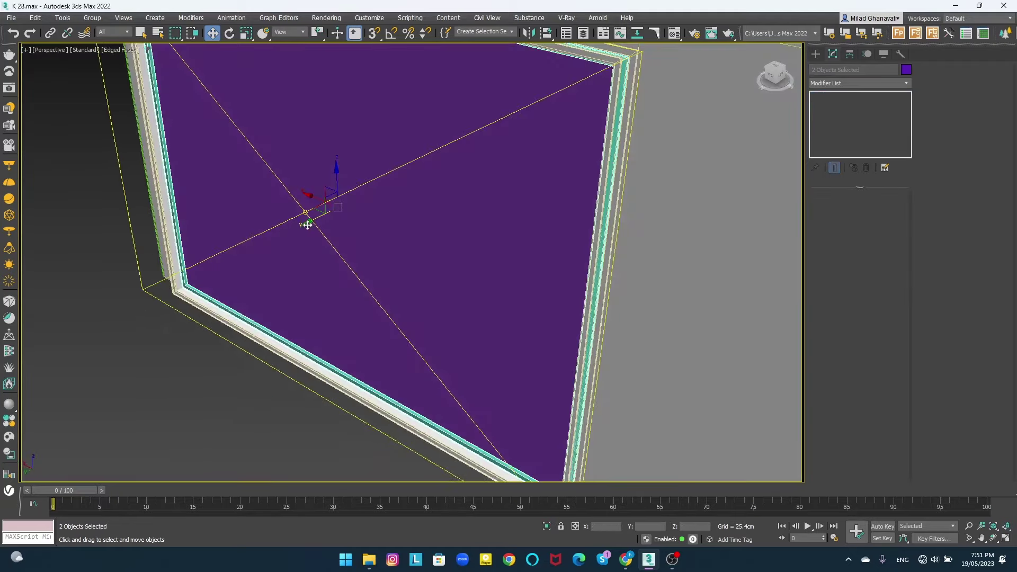
scroll(303, 231, "down", 3)
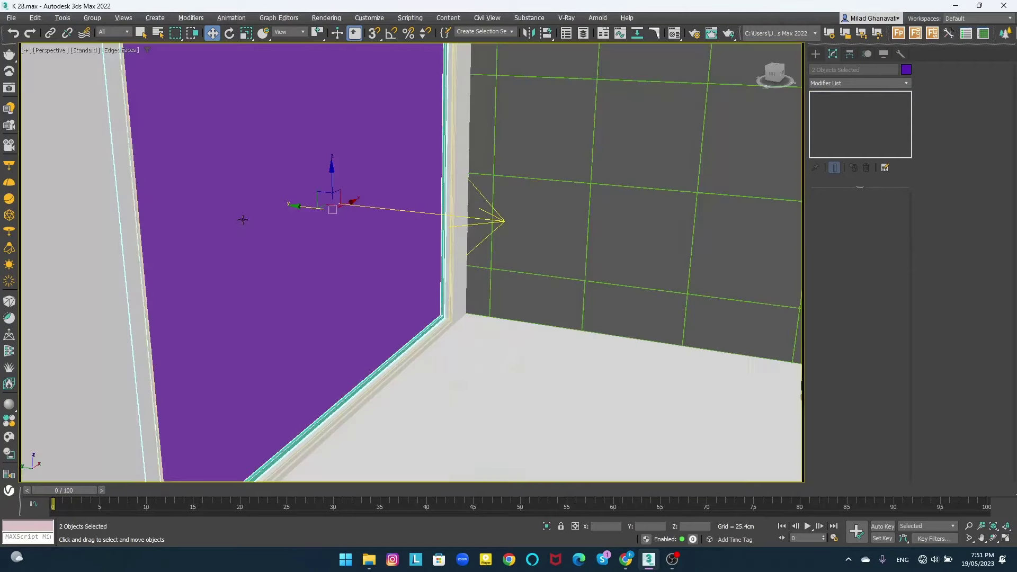
scroll(307, 233, "down", 3)
scroll(317, 239, "up", 3)
scroll(321, 245, "up", 2)
mouse_move(321, 245)
middle_mouse_down("alt")
mouse_move(270, 286)
mouse_move(275, 277)
middle_mouse_up("alt")
- Make a Glass-preset VRayMtl named glass with grey reflection and Fresnel IOR 1.8
key("m")
left_click_drag(310, 77, 481, 101)
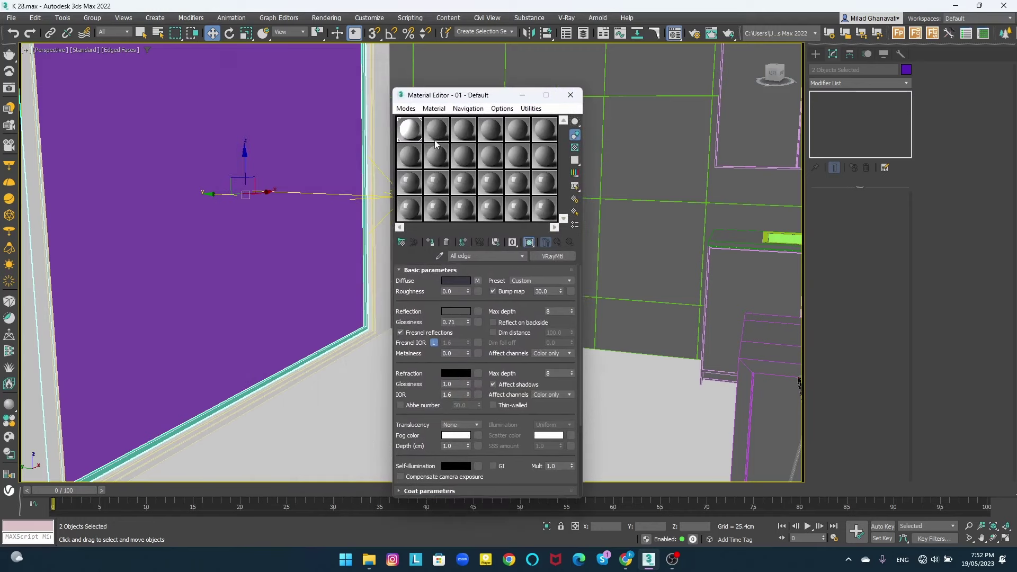
left_click(554, 281)
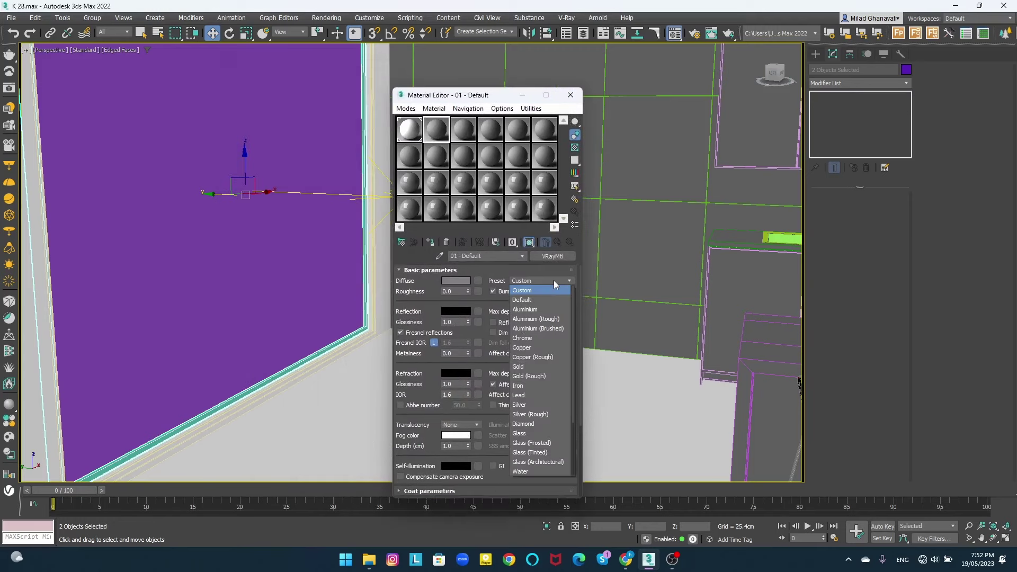
left_click(541, 434)
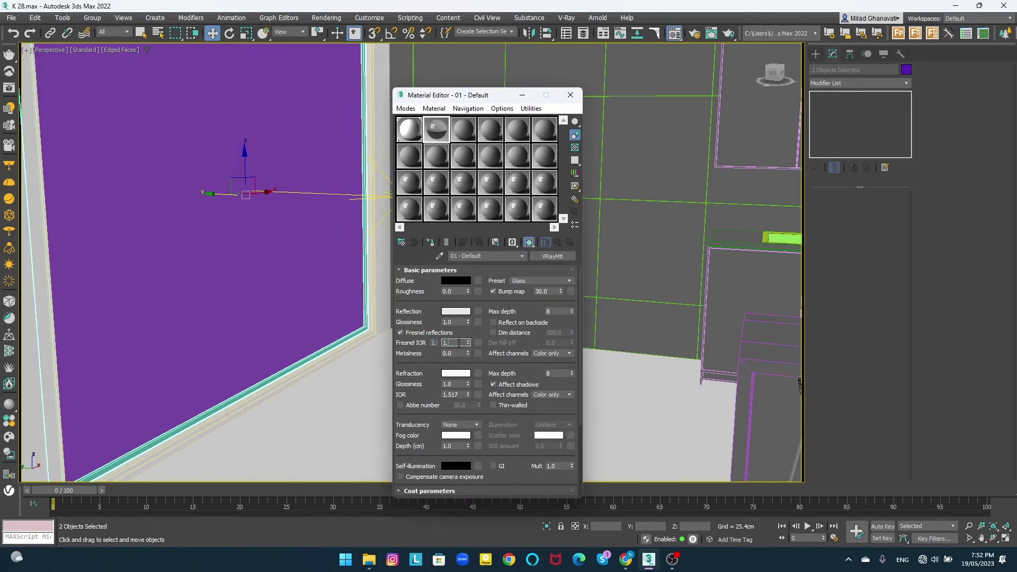
left_click(456, 311)
left_click(432, 291)
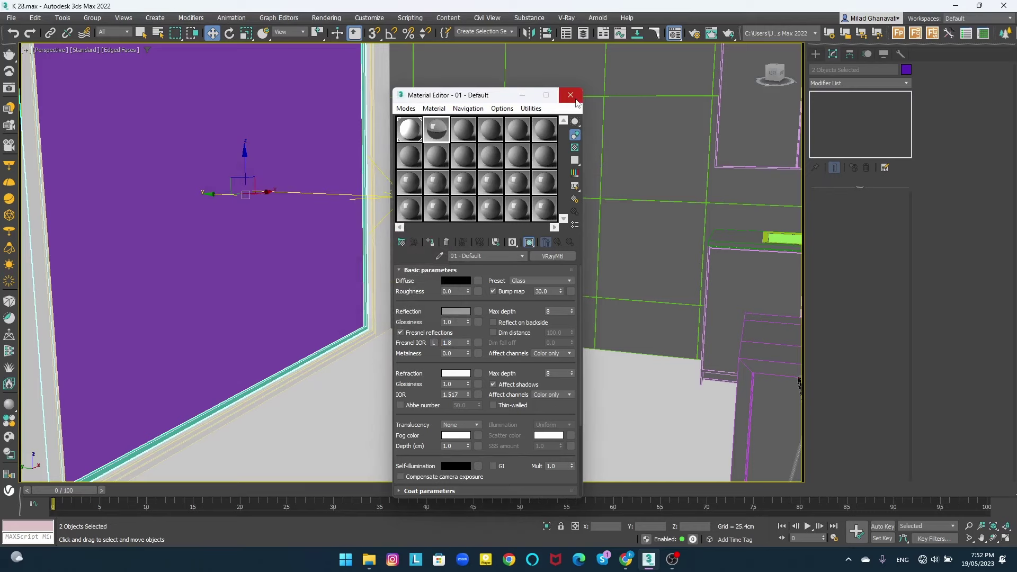
left_click(570, 95)
- Assign the glass material to the selected window pane
type("m")
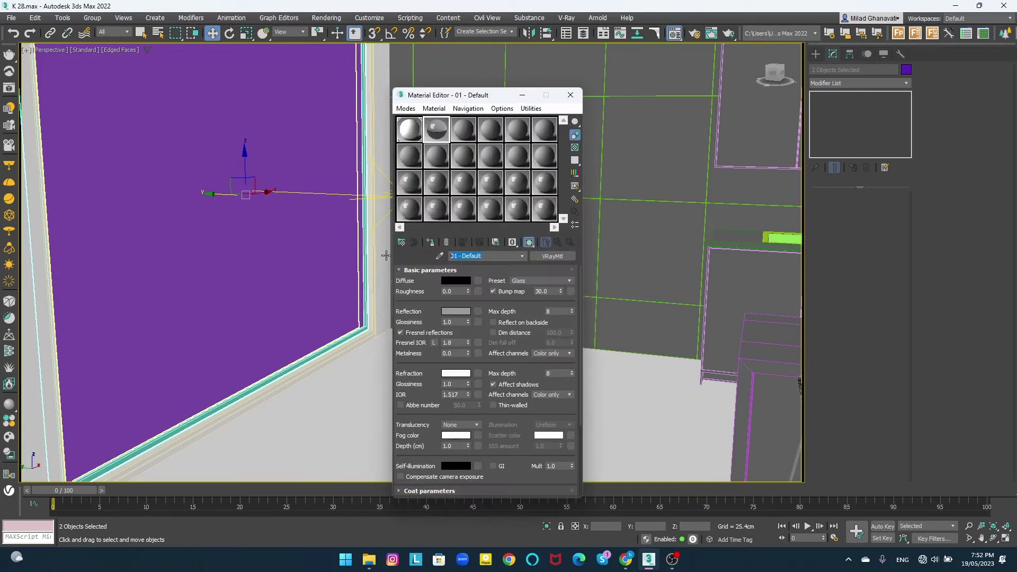
type("s")
left_click_drag(436, 129, 317, 179)
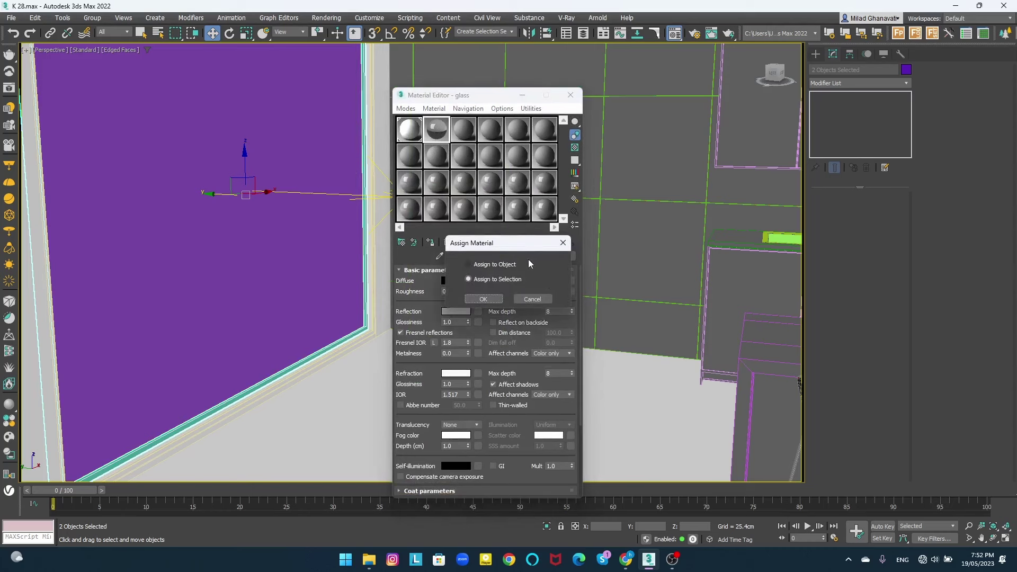
left_click(483, 299)
left_click(315, 245)
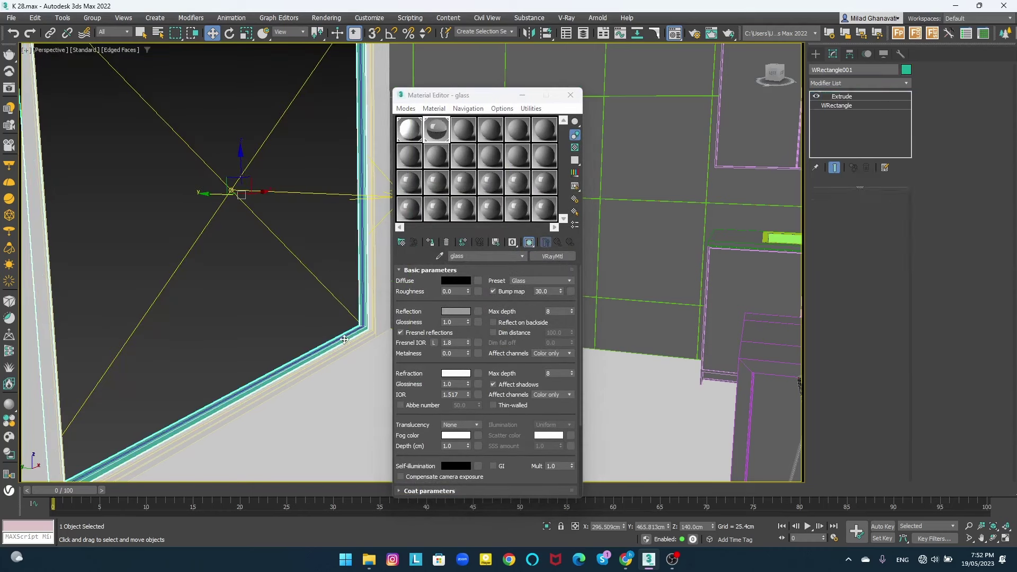
- Make an empty sample slot a VRayMtl using the Aluminium (Brushed) preset
left_click(466, 139)
left_click(552, 256)
double_click(559, 295)
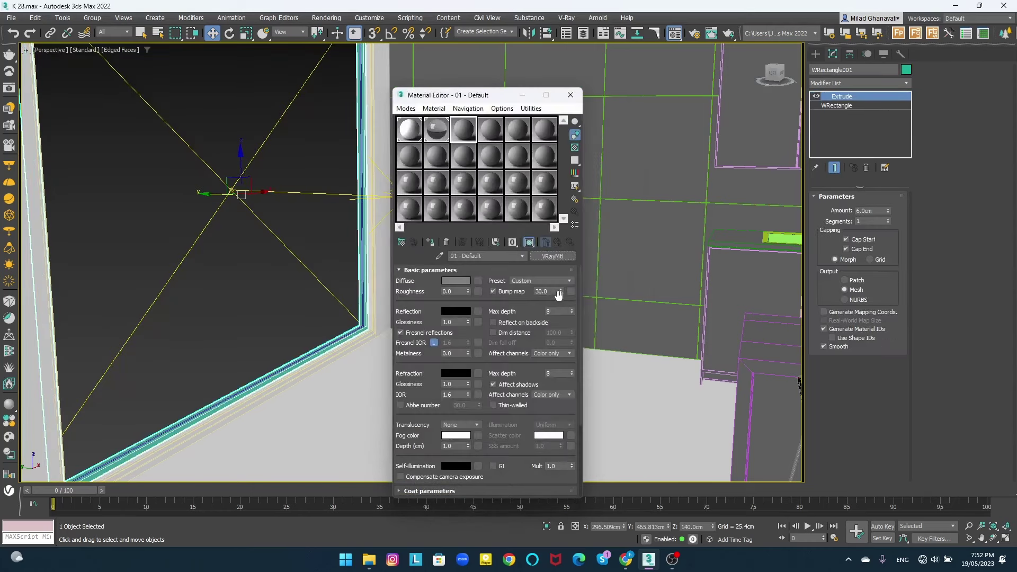
left_click(567, 281)
left_click(562, 329)
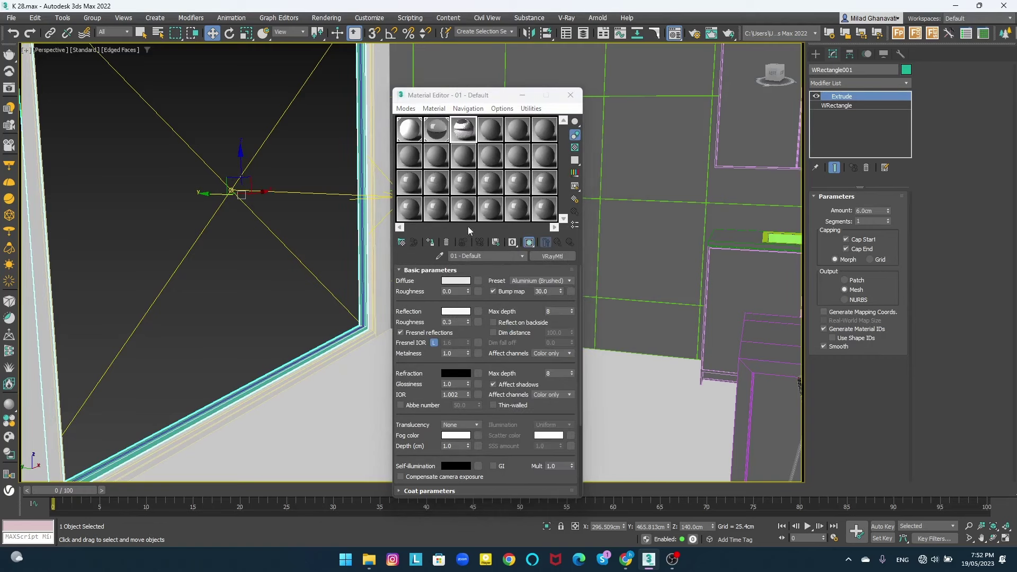
- Give the aluminium material black diffuse, grey reflection, glossiness 0.81 and Fresnel IOR 1.68
left_click(460, 281)
left_click_drag(371, 214, 352, 214)
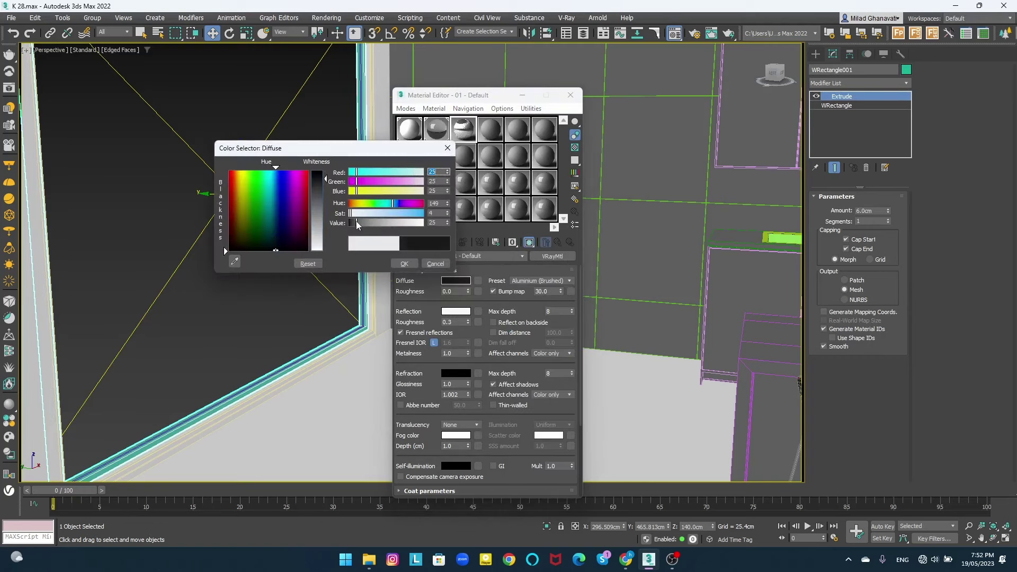
left_click(409, 266)
scroll(456, 323, "down", 5)
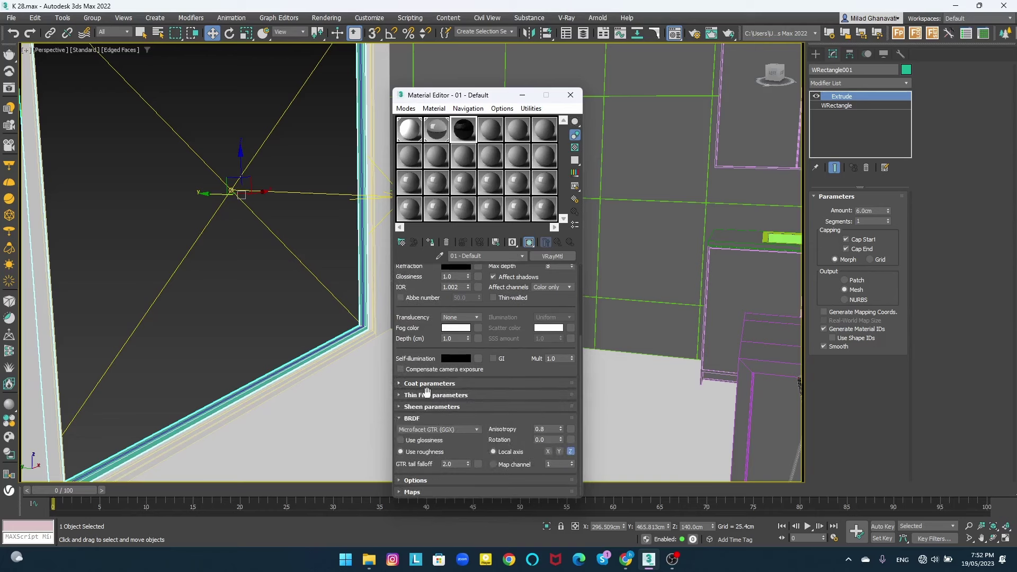
scroll(447, 382, "up", 5)
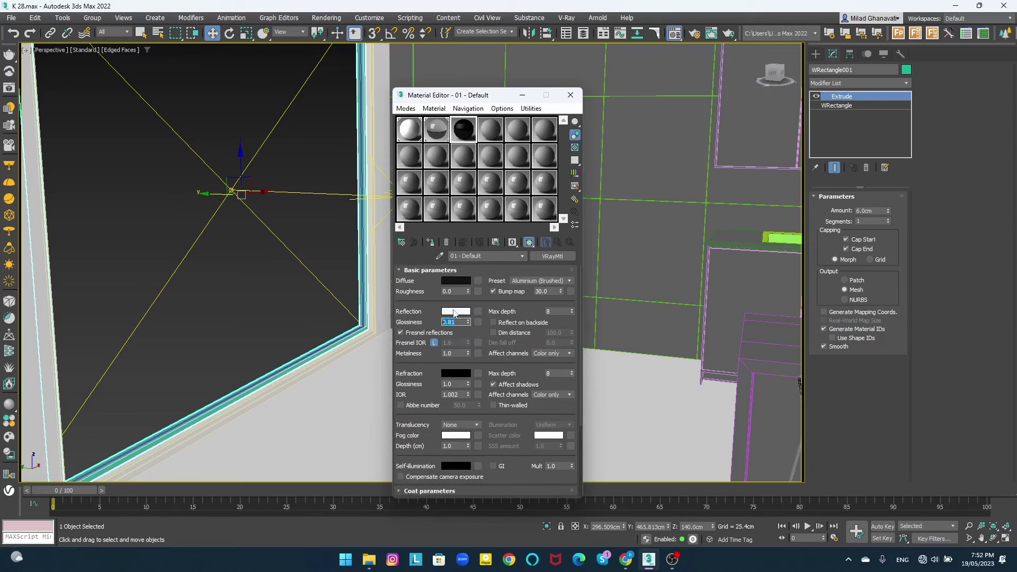
left_click(454, 311)
left_click_drag(309, 201, 308, 244)
left_click(448, 317)
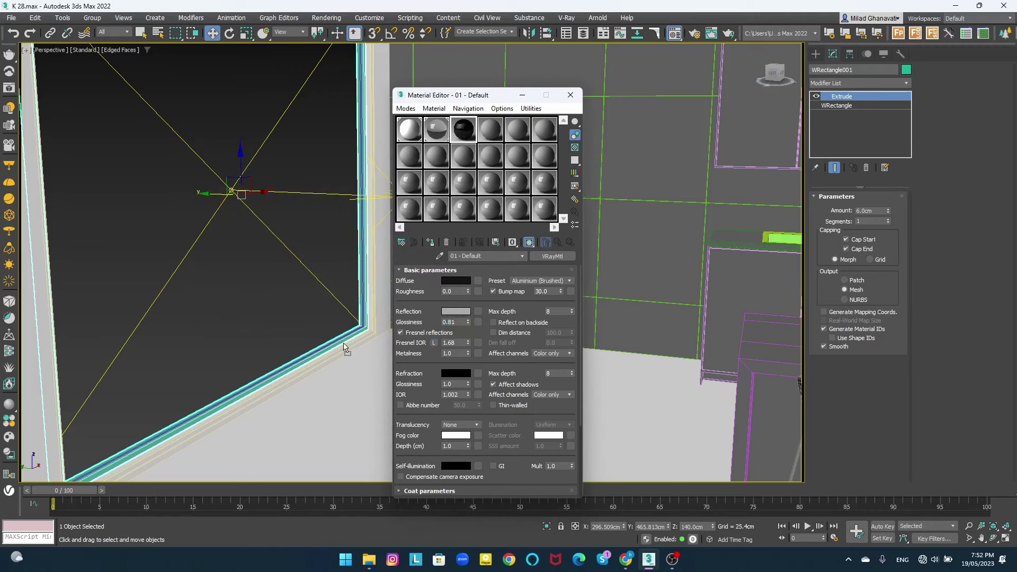
left_click(303, 344)
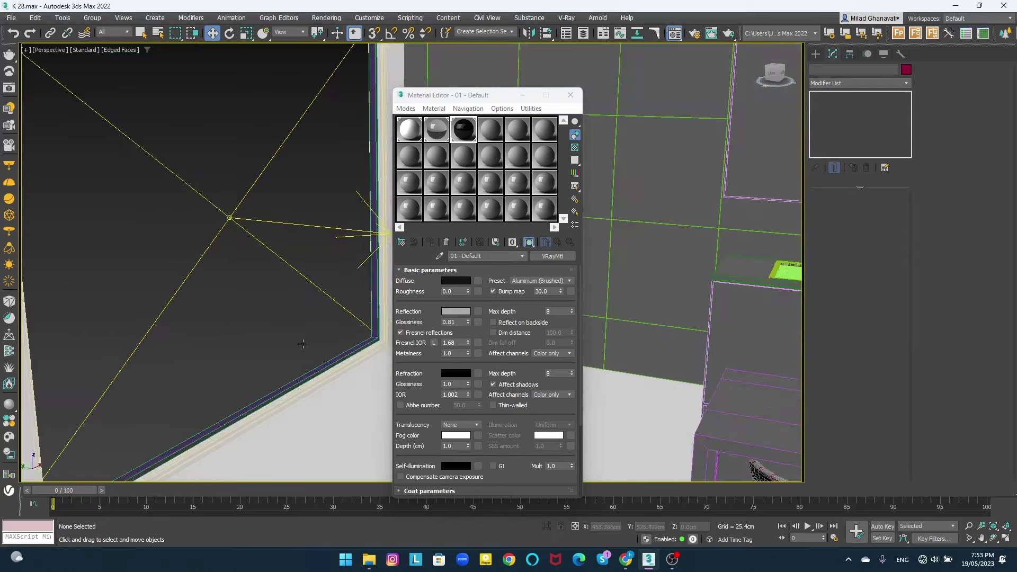
- Switch to the VRayCam001 view and pick an empty material slot named floor
scroll(303, 344, "down", 5)
key("c")
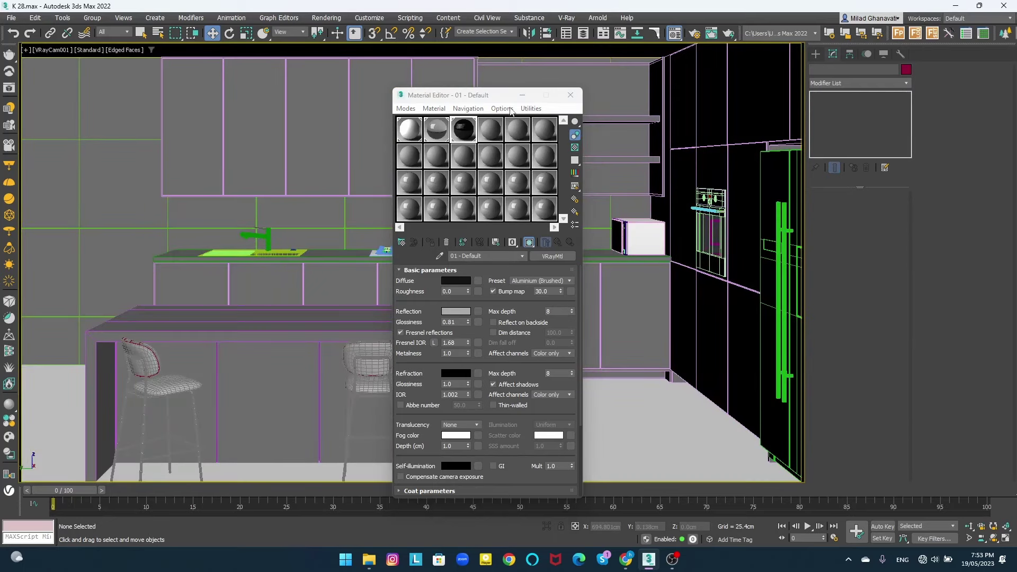
left_click(491, 129)
left_click_drag(492, 96, 785, 102)
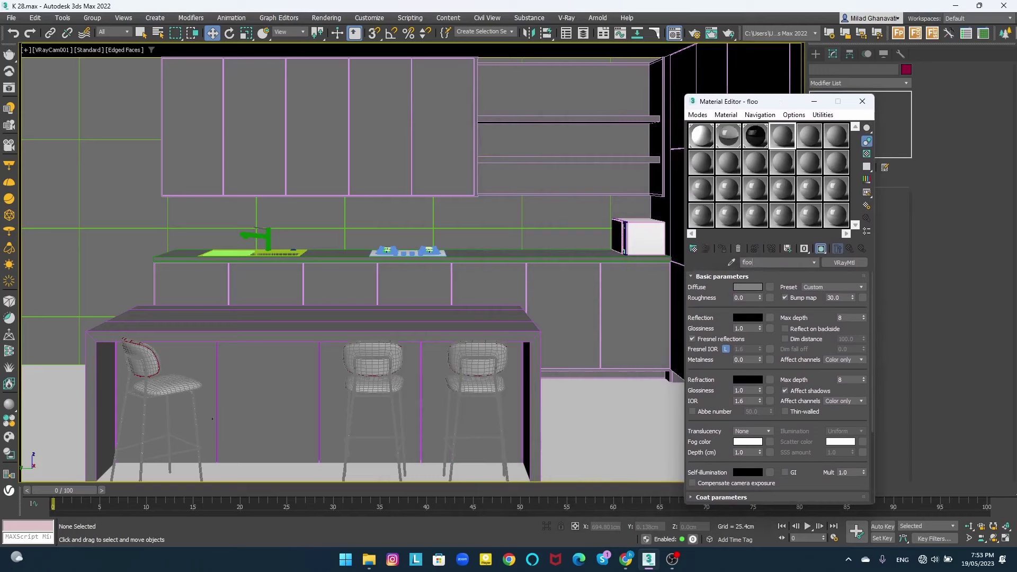
- Add a General > Bitmap map to the floor material's diffuse channel
left_click(771, 286)
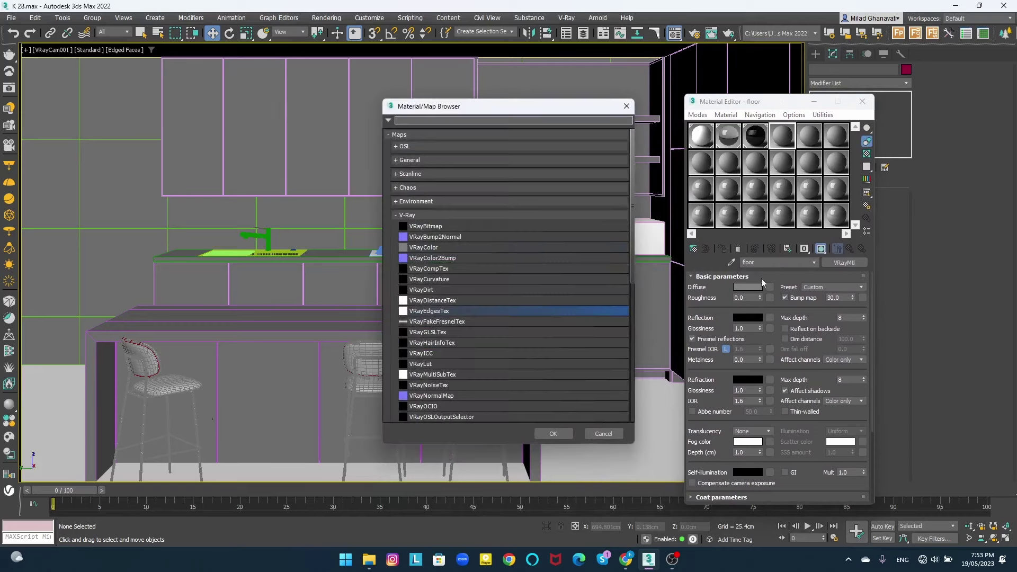
left_click(408, 148)
left_click(409, 160)
double_click(421, 181)
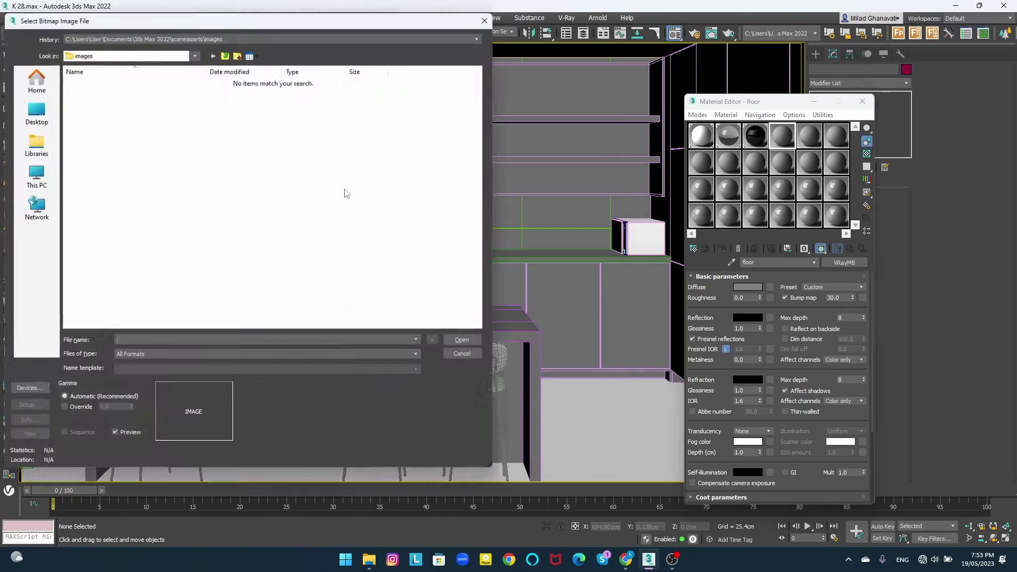
- Load AS2_wood_19 from the Wood texture folder as the diffuse bitmap
left_click(37, 177)
double_click(96, 85)
double_click(154, 113)
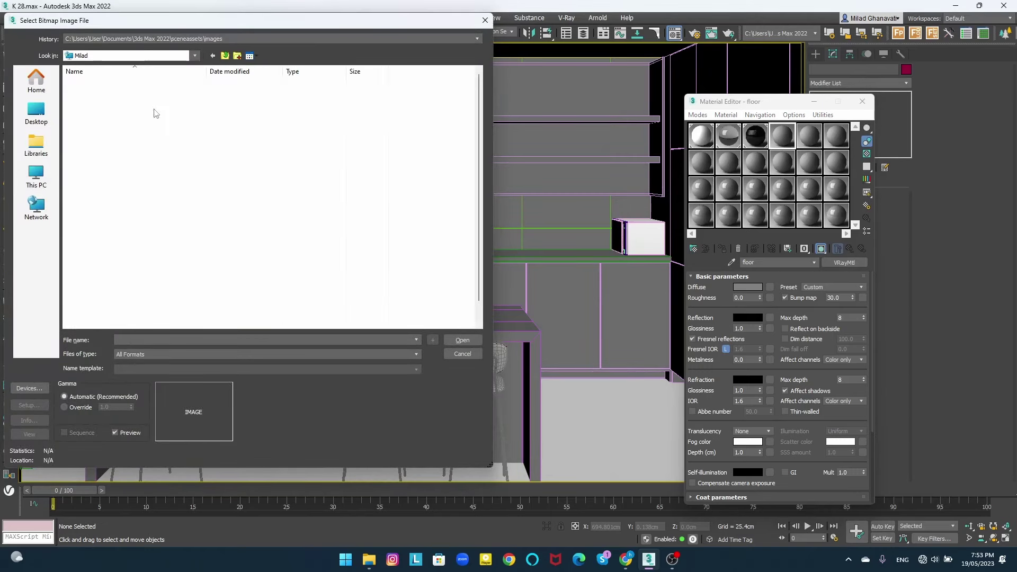
double_click(154, 113)
double_click(332, 90)
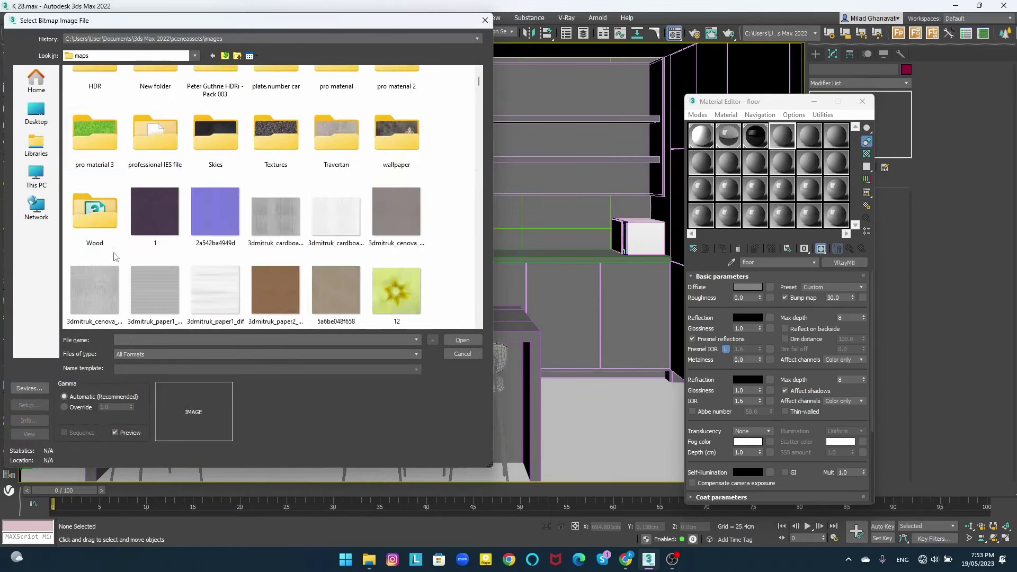
double_click(98, 228)
right_click(208, 139)
left_click(260, 163)
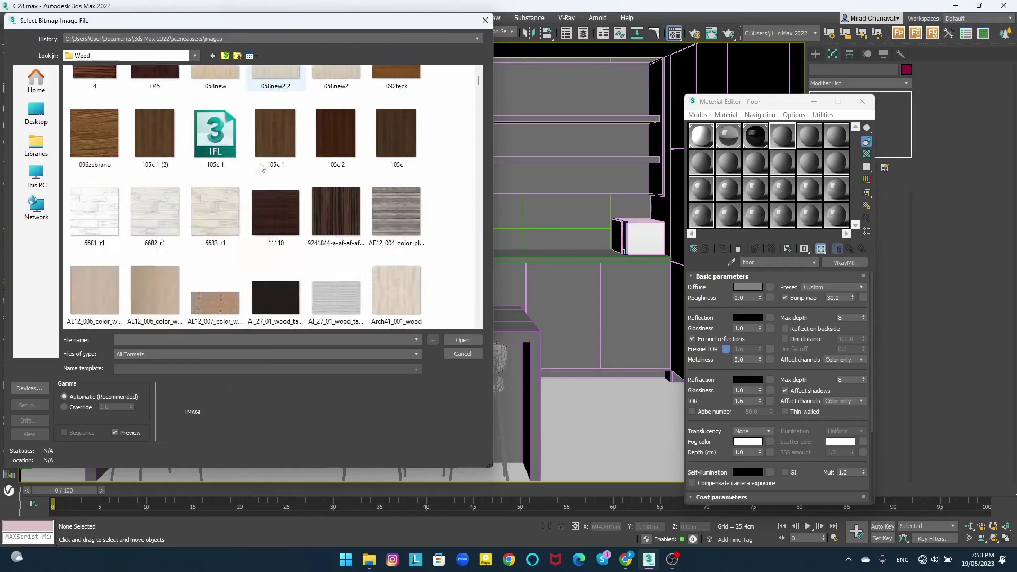
scroll(260, 167, "down", 5)
scroll(260, 168, "down", 5)
scroll(261, 167, "down", 3)
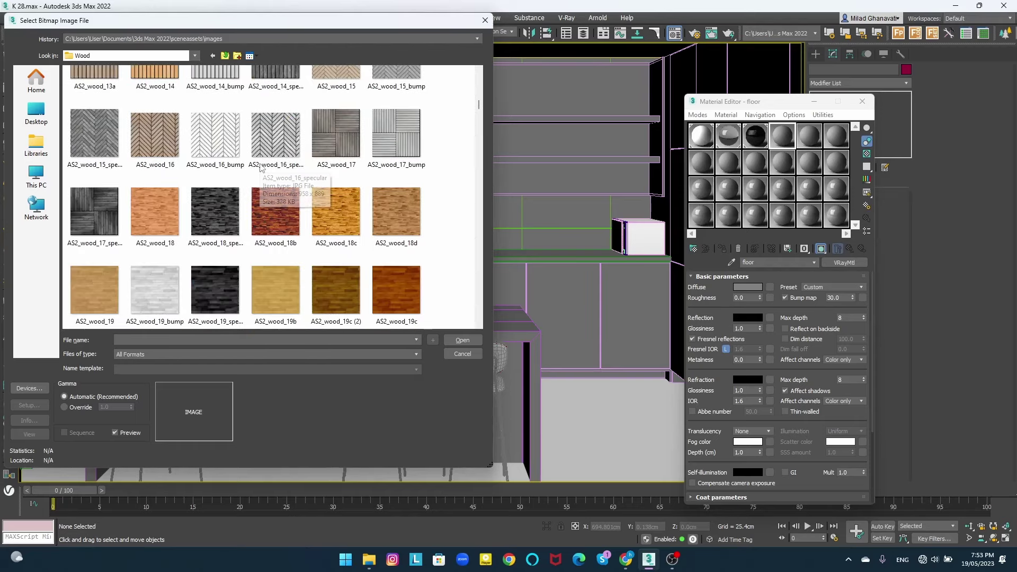
scroll(260, 167, "down", 2)
double_click(114, 185)
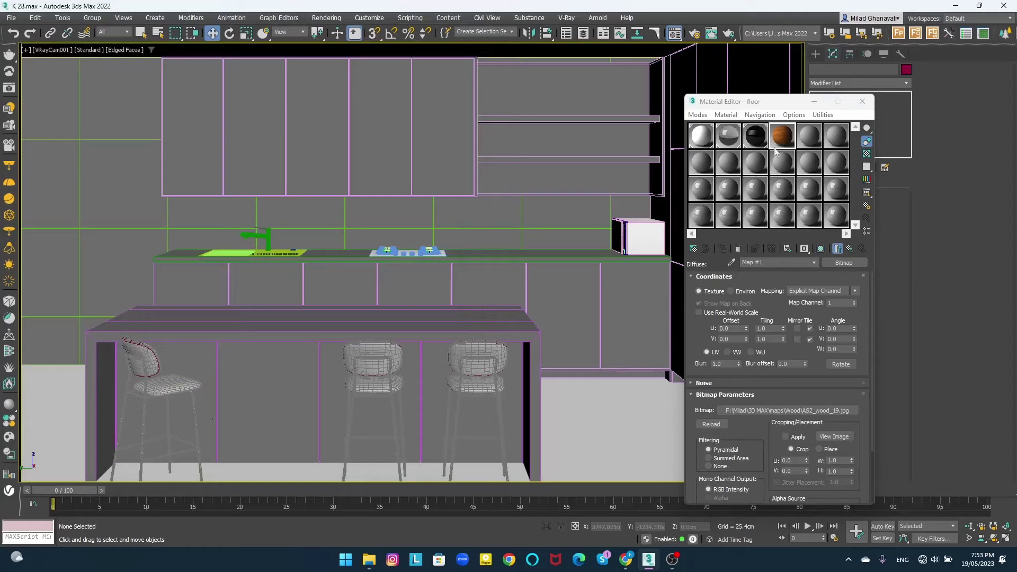
- Return to the perspective view and inspect the wood planks on the floor
key("p")
middle_click_drag(678, 338, 493, 355, "alt")
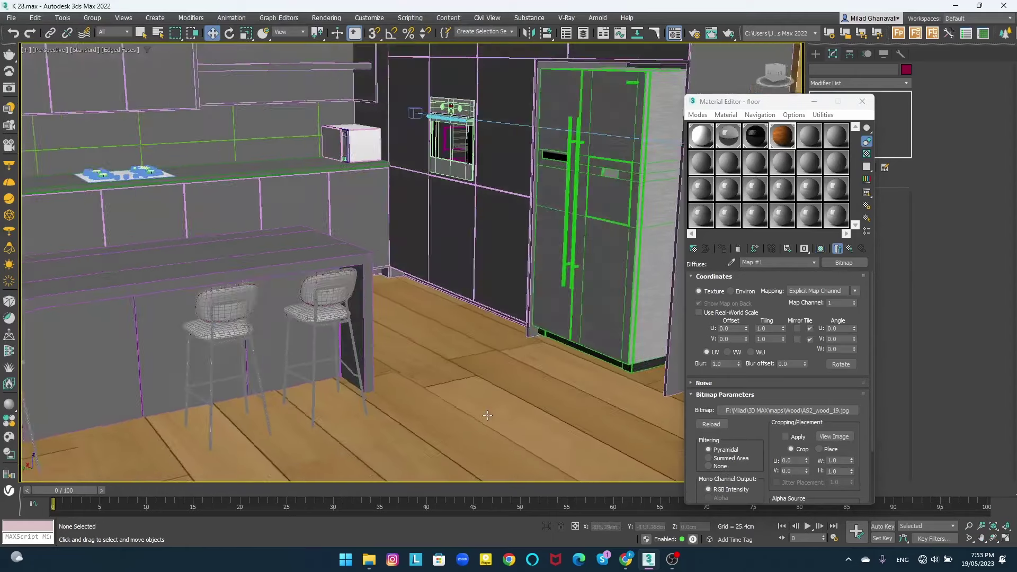
scroll(452, 404, "down", 2)
scroll(463, 351, "down", 3)
scroll(497, 291, "up", 6)
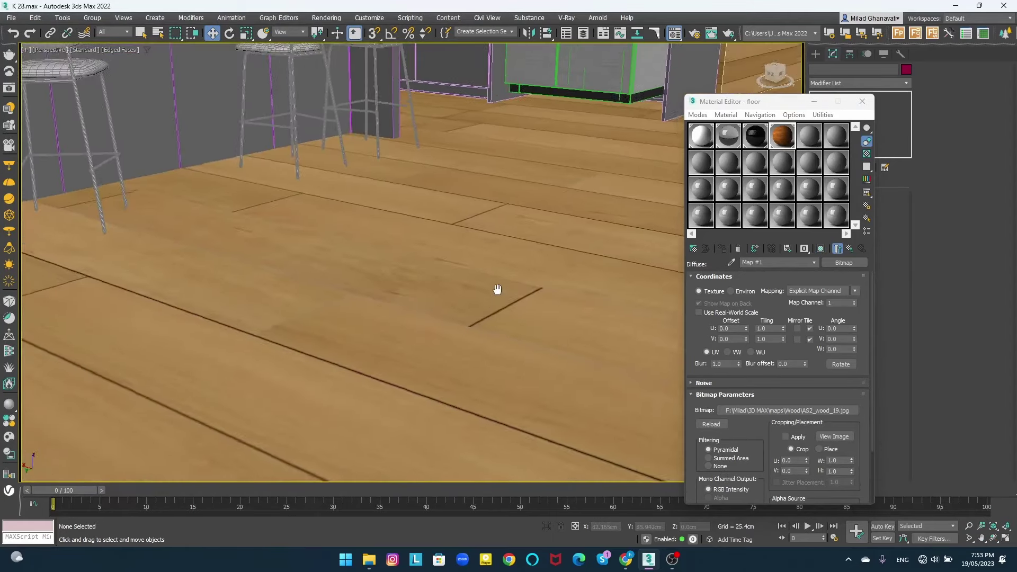
scroll(496, 304, "up", 2)
middle_click_drag(495, 303, 495, 339)
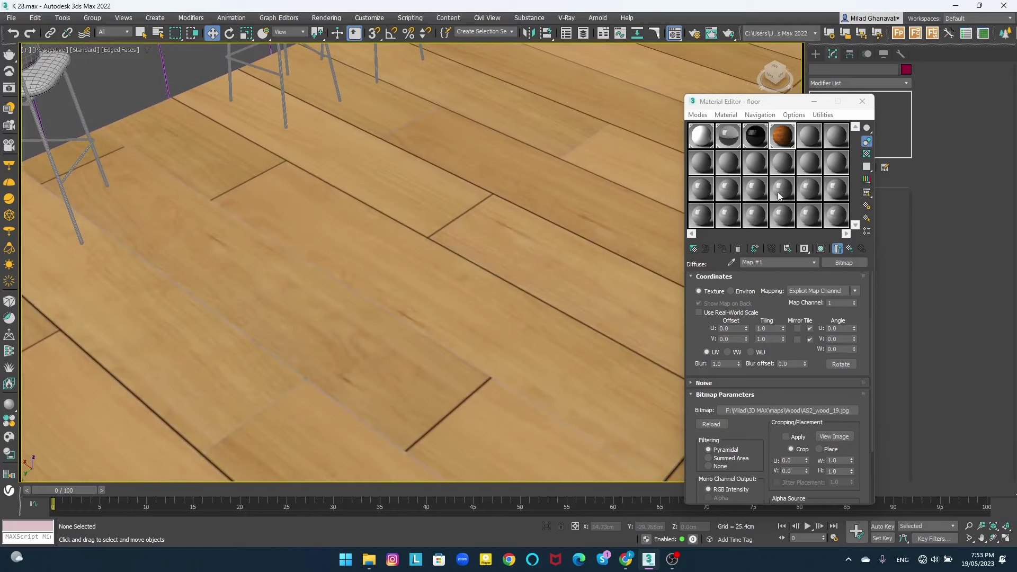
- Preview the full AS2_wood_19 bitmap and reopen its file browser
left_click(812, 411)
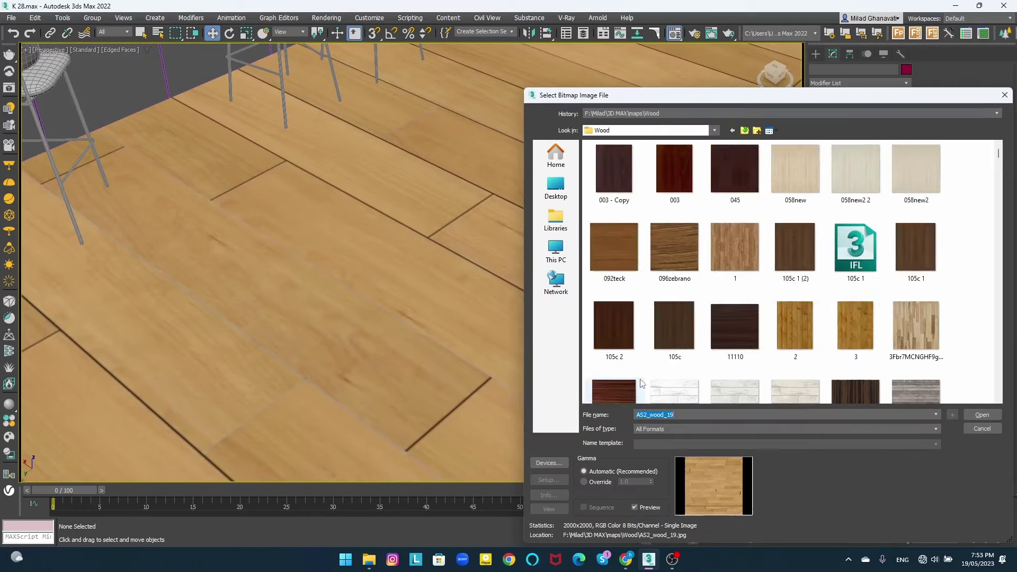
left_click(980, 431)
left_click(835, 438)
left_click(691, 62)
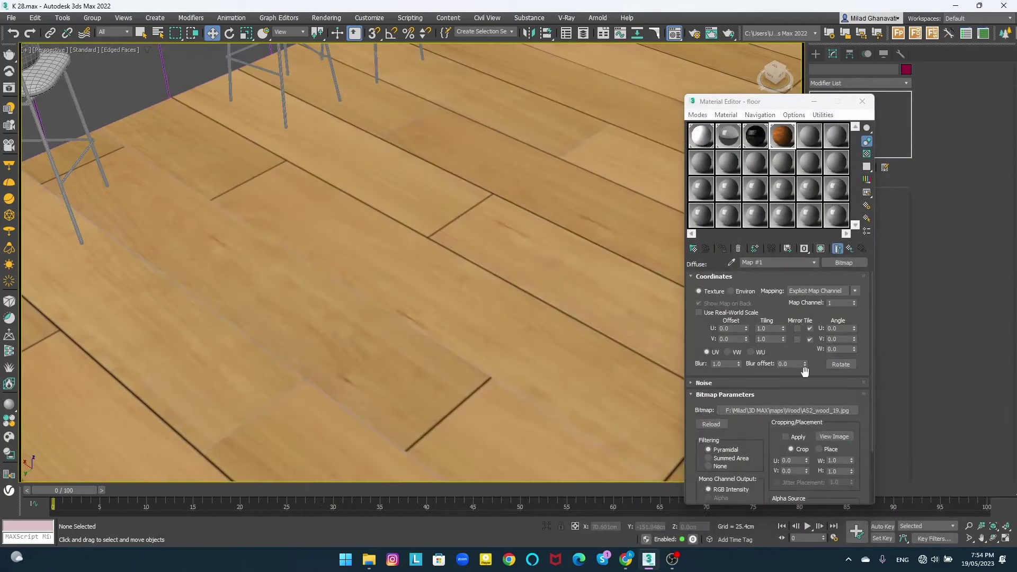
left_click(812, 410)
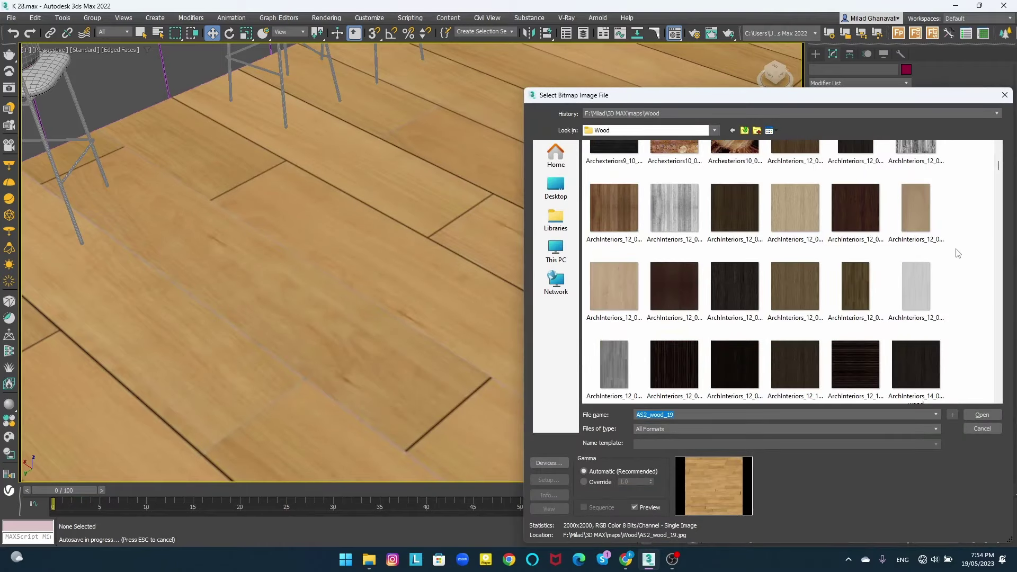
key("Escape")
left_click(808, 413)
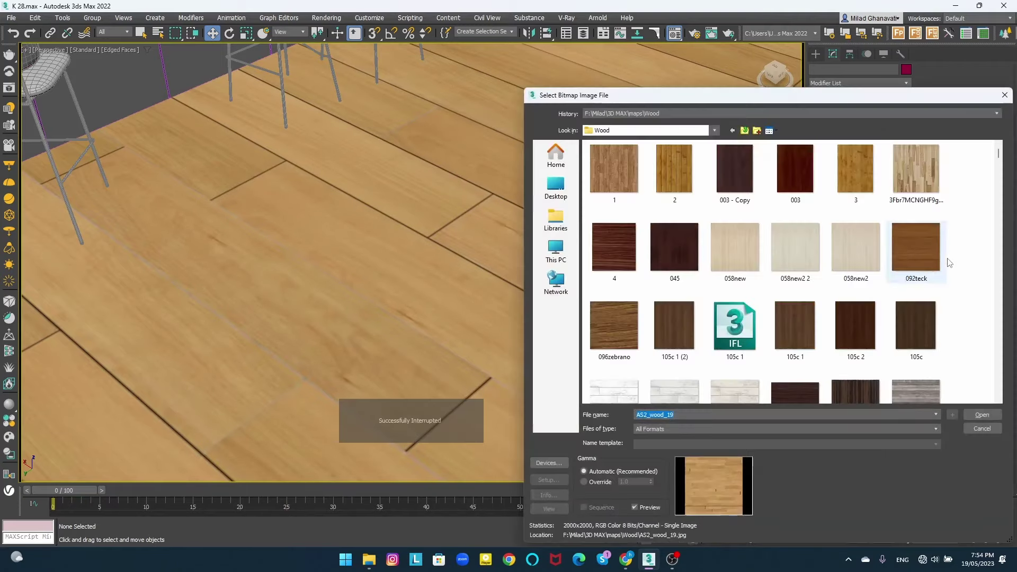
- Browse the other wood textures, then close the browser keeping AS2_wood_19
scroll(948, 262, "down", 5)
scroll(949, 262, "down", 5)
scroll(948, 263, "down", 3)
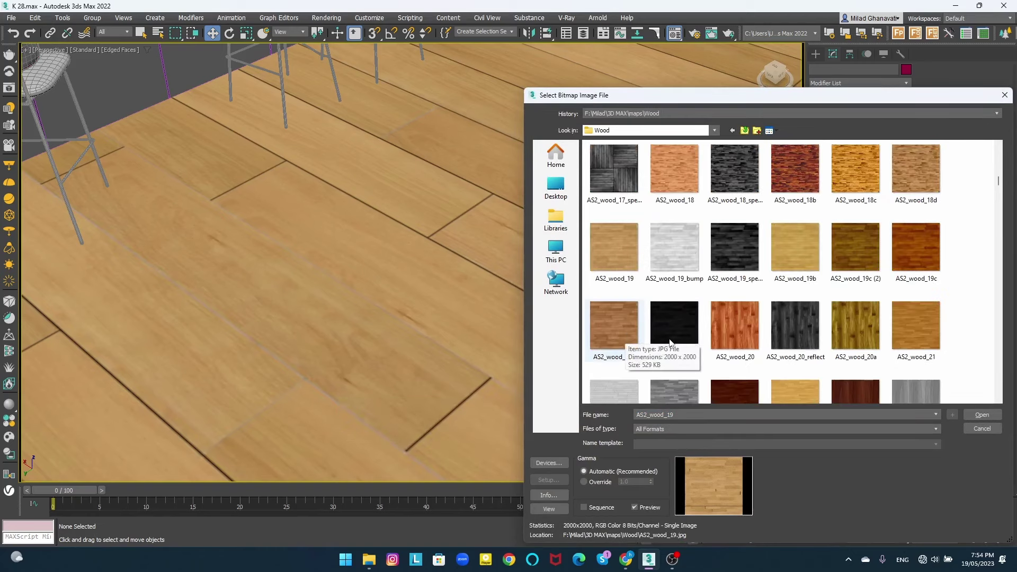
scroll(669, 338, "down", 3)
scroll(669, 342, "down", 3)
scroll(669, 342, "down", 5)
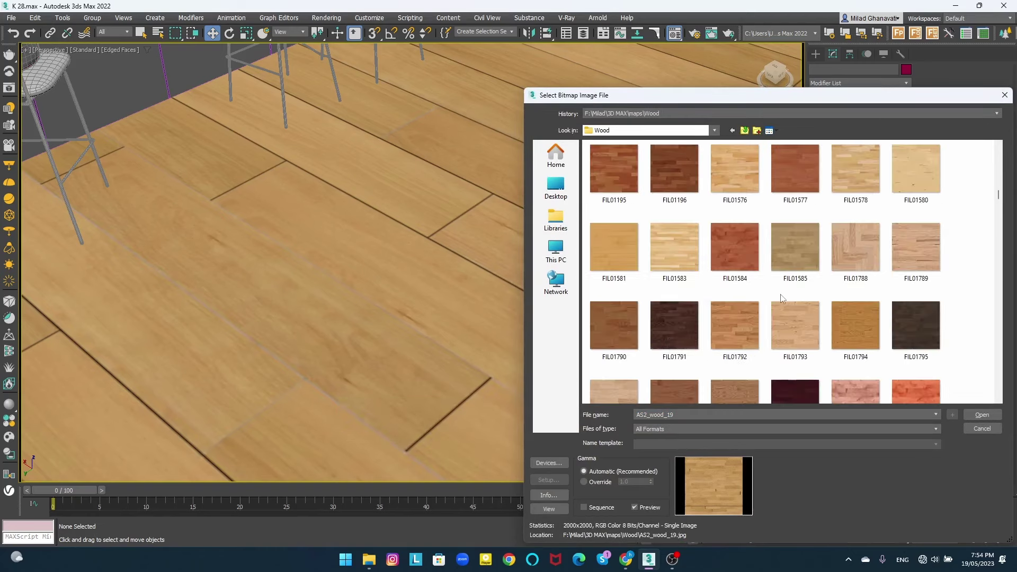
scroll(779, 293, "down", 3)
scroll(778, 293, "down", 3)
scroll(778, 294, "down", 3)
scroll(778, 294, "down", 3)
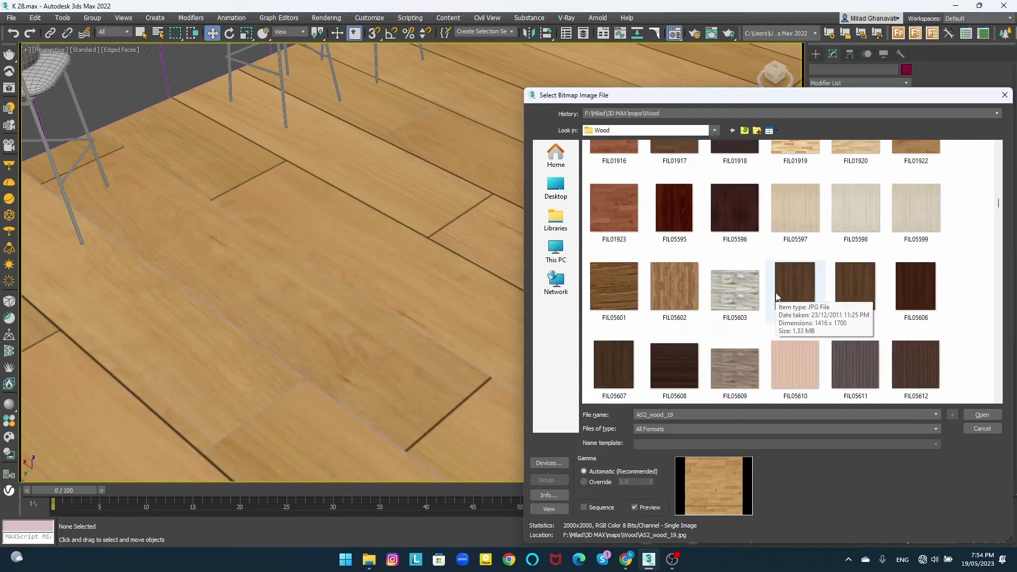
scroll(776, 296, "down", 3)
scroll(906, 222, "down", 3)
scroll(905, 223, "down", 3)
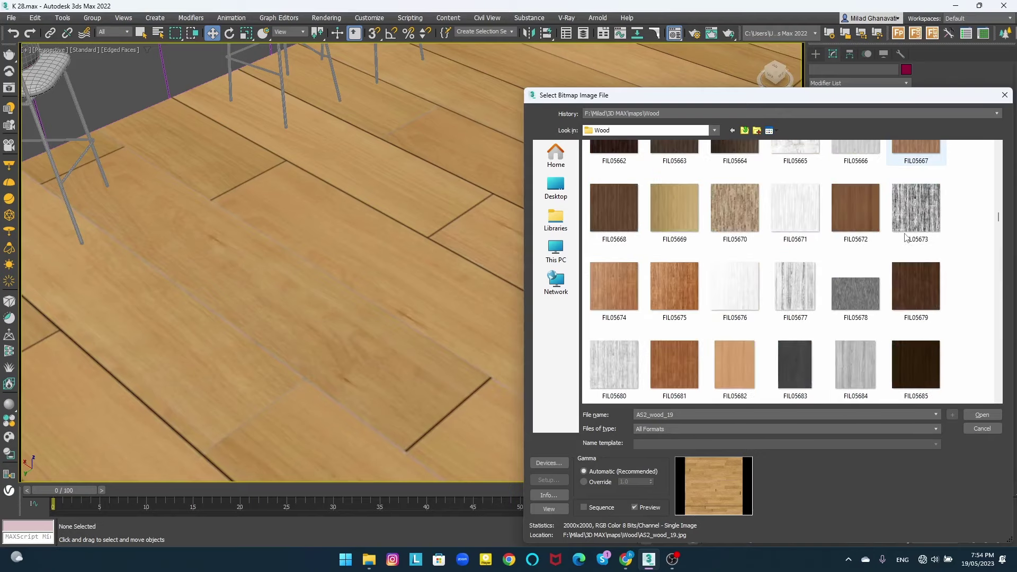
scroll(905, 223, "down", 3)
key("Escape")
- Select the room box Box001 and move the Material Editor aside
left_click(655, 213)
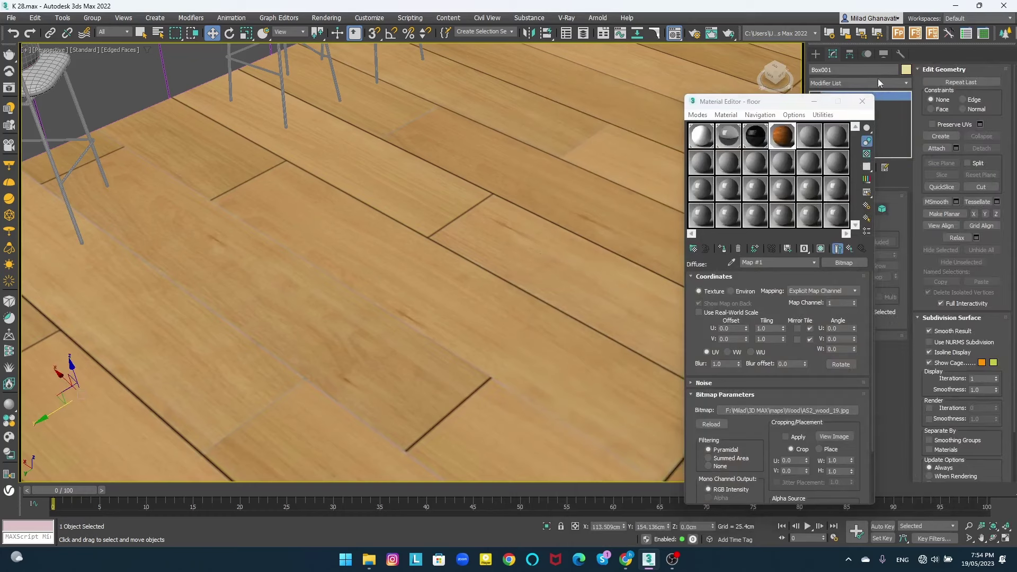
left_click(814, 101)
left_click(851, 84)
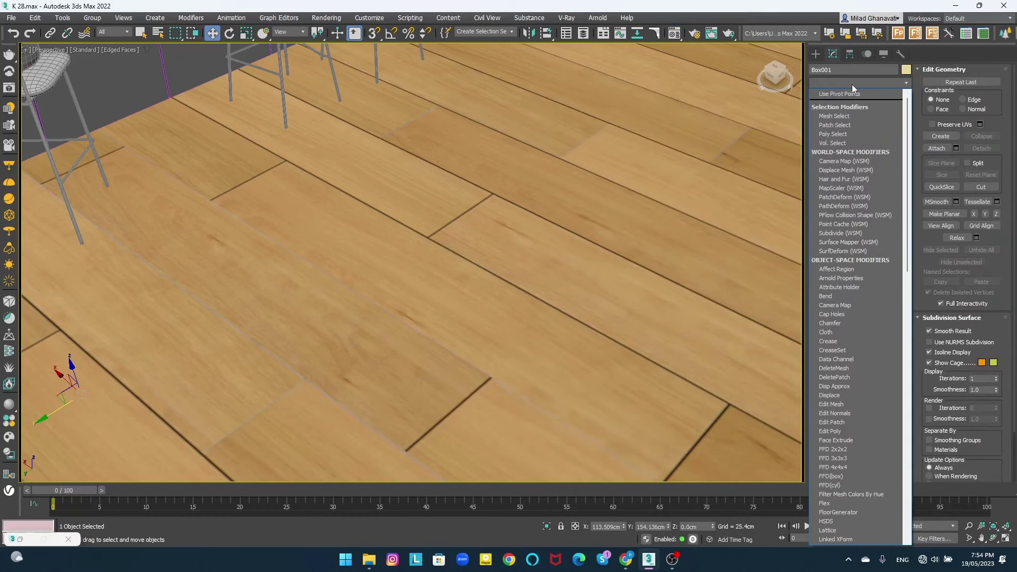
scroll(595, 153, "down", 1)
left_click(567, 196)
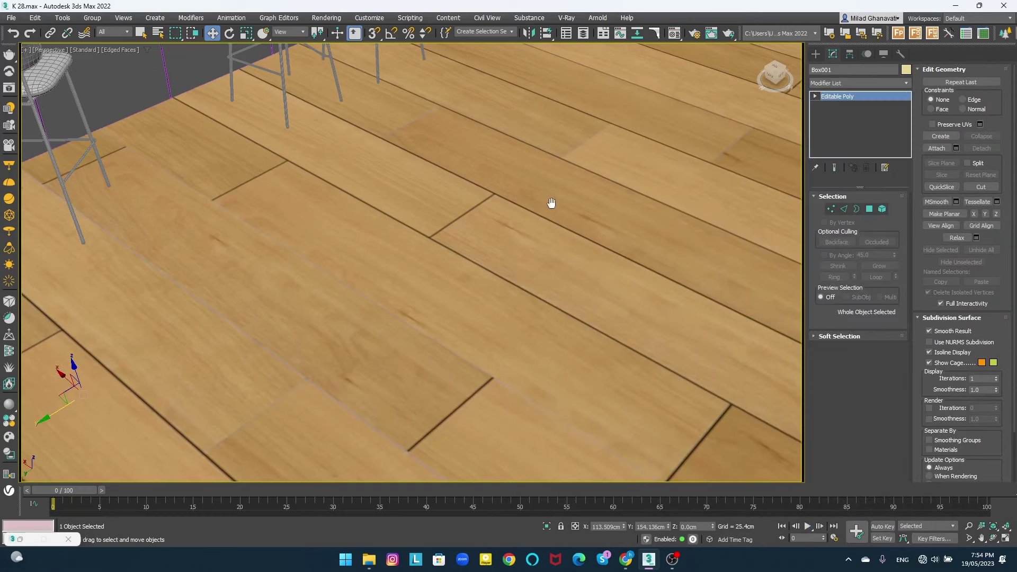
scroll(561, 201, "down", 5)
scroll(553, 207, "down", 3)
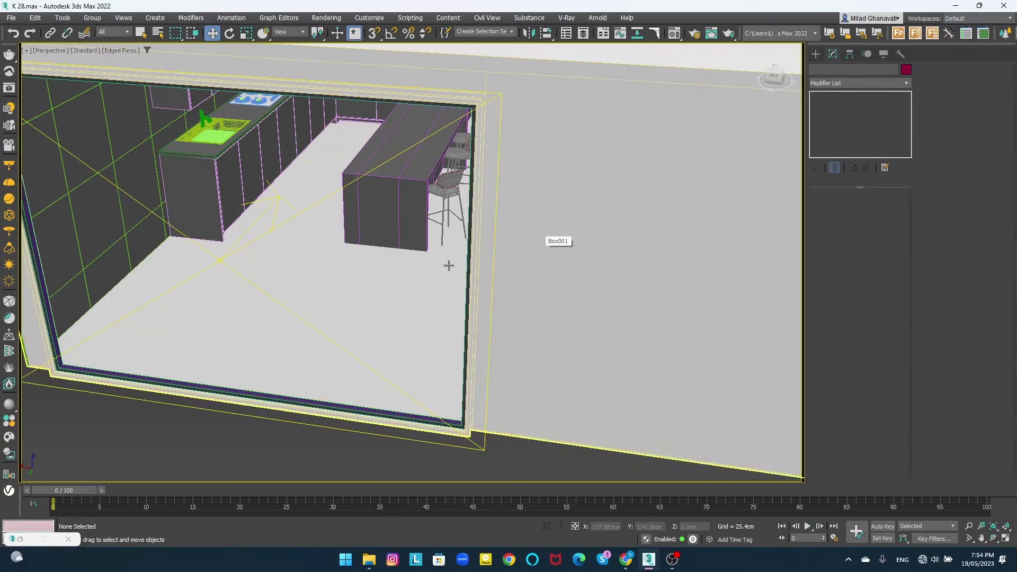
- Detach Box001's two floor polygons as a new object named floor
key("4")
key("alt+q")
left_click(487, 254)
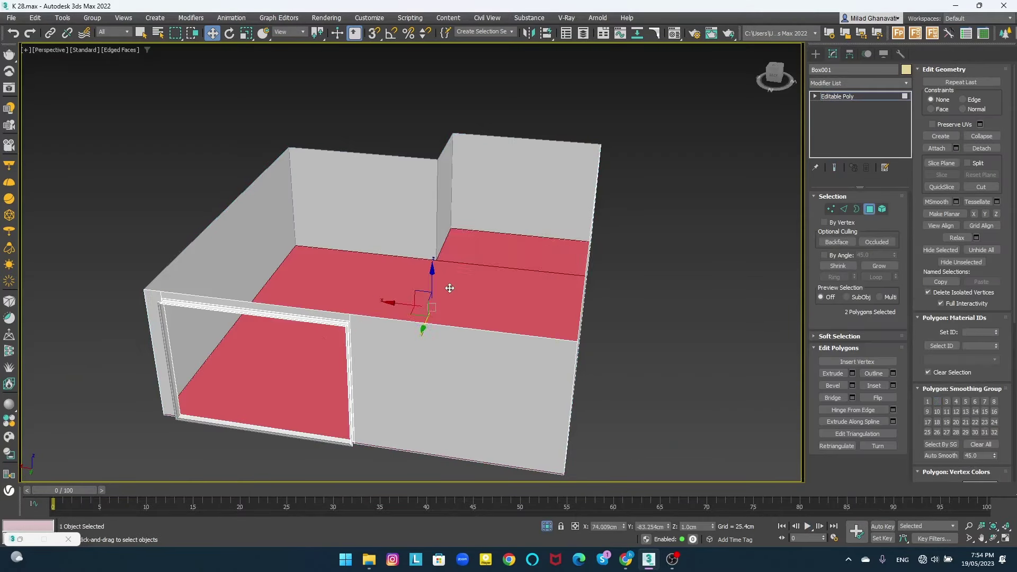
left_click(981, 148)
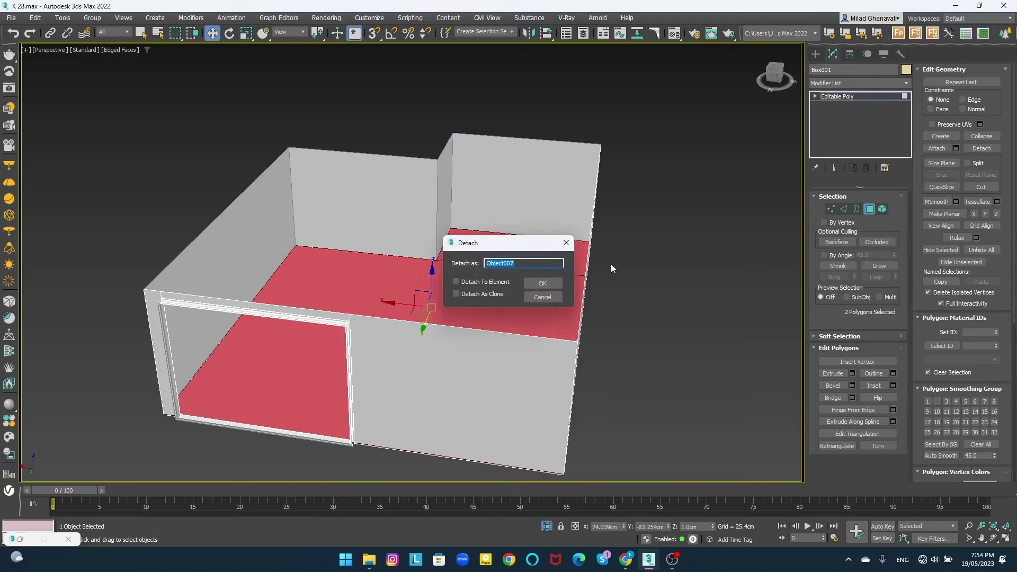
type("r")
key("Return")
left_click(553, 268)
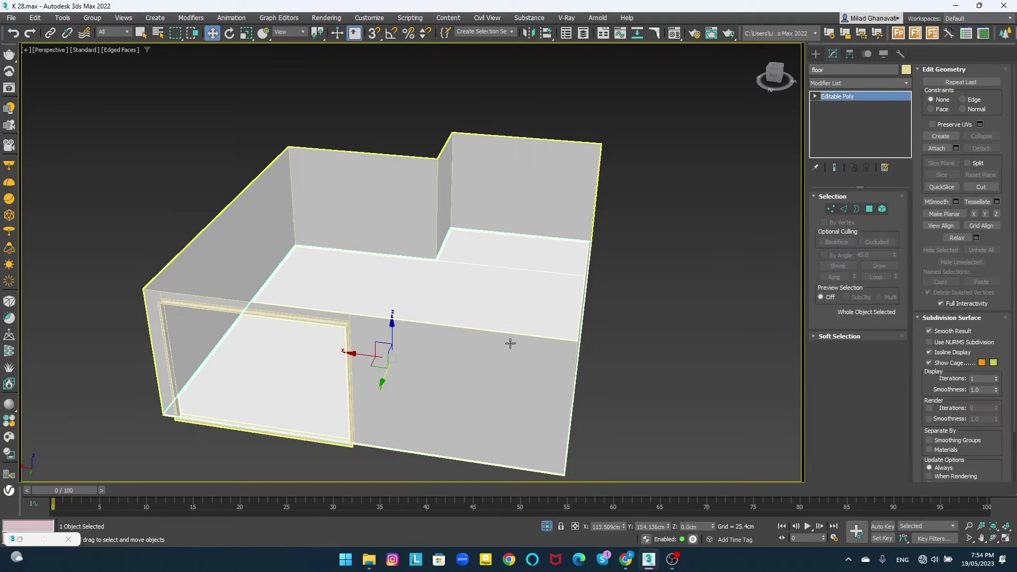
- Apply the AS2_wood_19 bitmap floor material to the floor object
key("m")
left_click(769, 286)
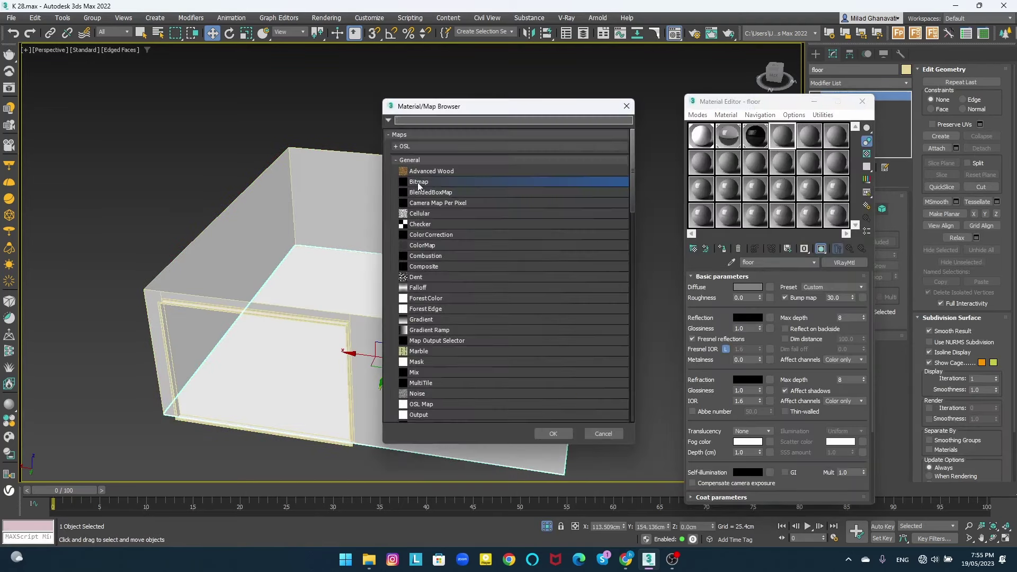
double_click(466, 182)
left_click(397, 373)
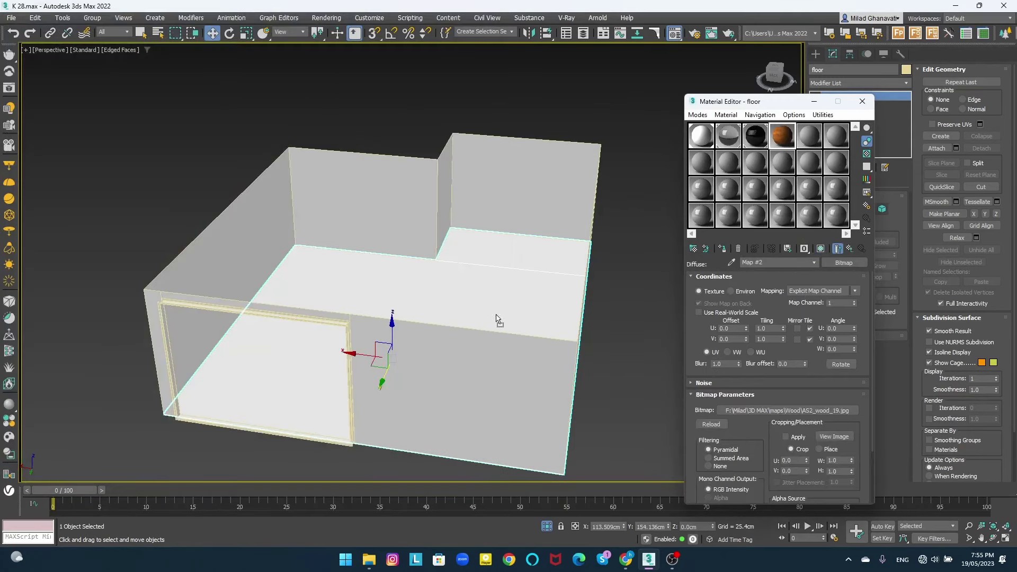
left_click_drag(782, 136, 495, 317)
- Add a UVW Map modifier to the floor object
mouse_move(775, 74)
left_mouse_down()
mouse_move(776, 106)
mouse_move(752, 160)
left_mouse_up()
left_click(840, 83)
scroll(841, 84, "down", 10)
left_click(850, 417)
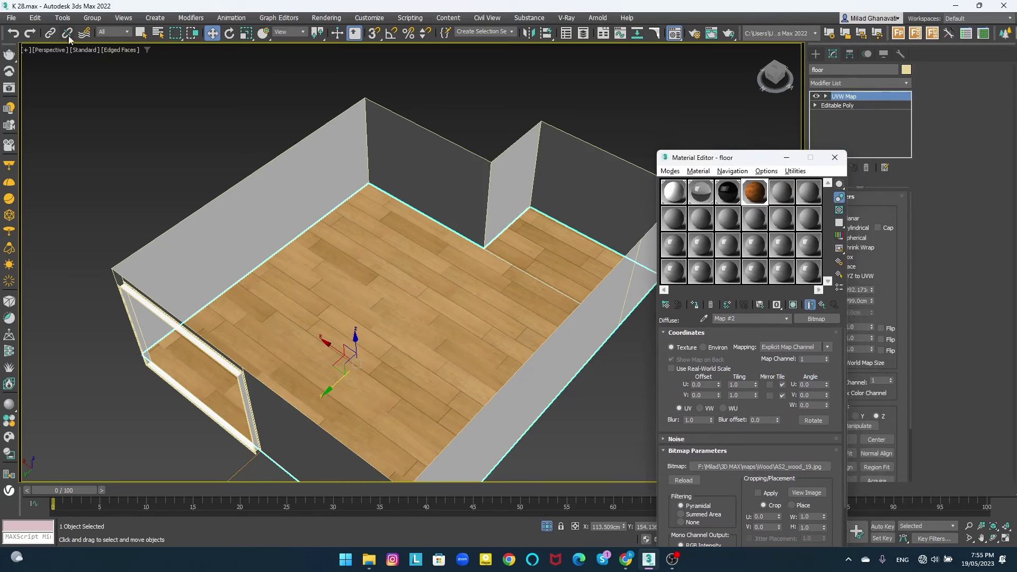
left_click(815, 54)
left_click(833, 124)
scroll(371, 318, "up", 5)
- Create a thin box on the floor with a length of 20 cm
left_click_drag(303, 241, 479, 316)
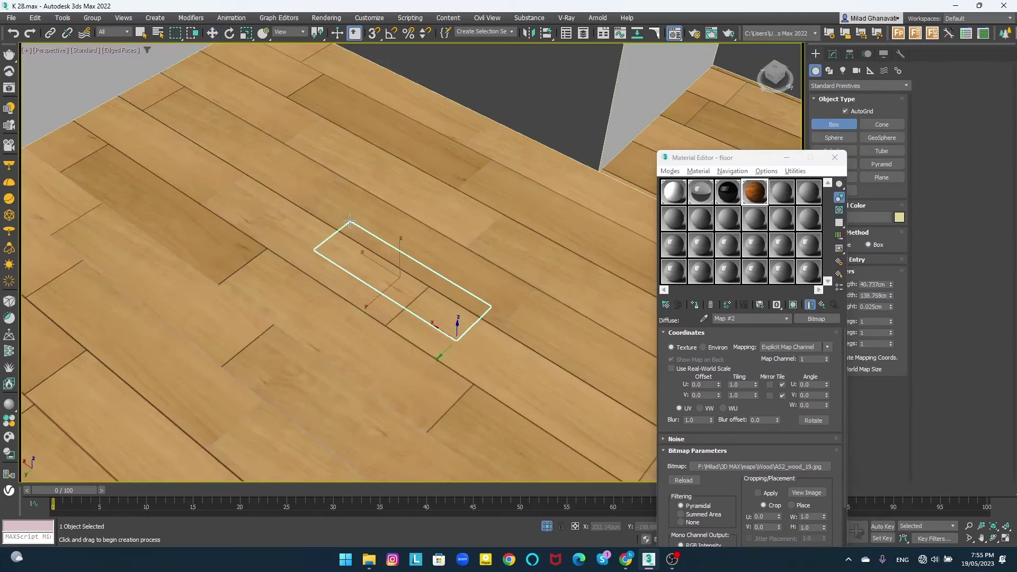
left_click(327, 218)
key("w")
left_click(833, 53)
left_click_drag(703, 157, 640, 74)
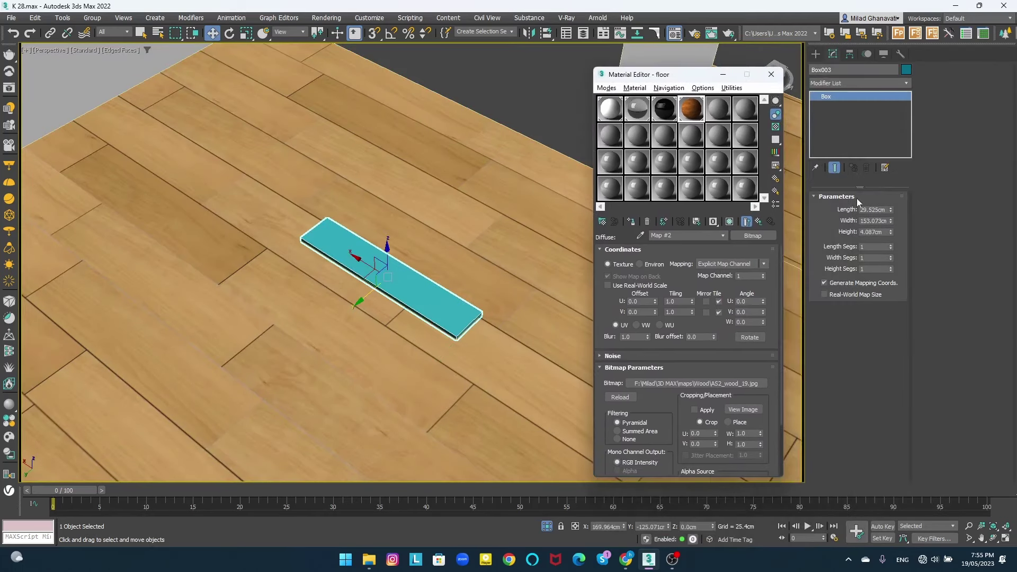
left_click_drag(890, 211, 888, 209)
type("0")
key("Return")
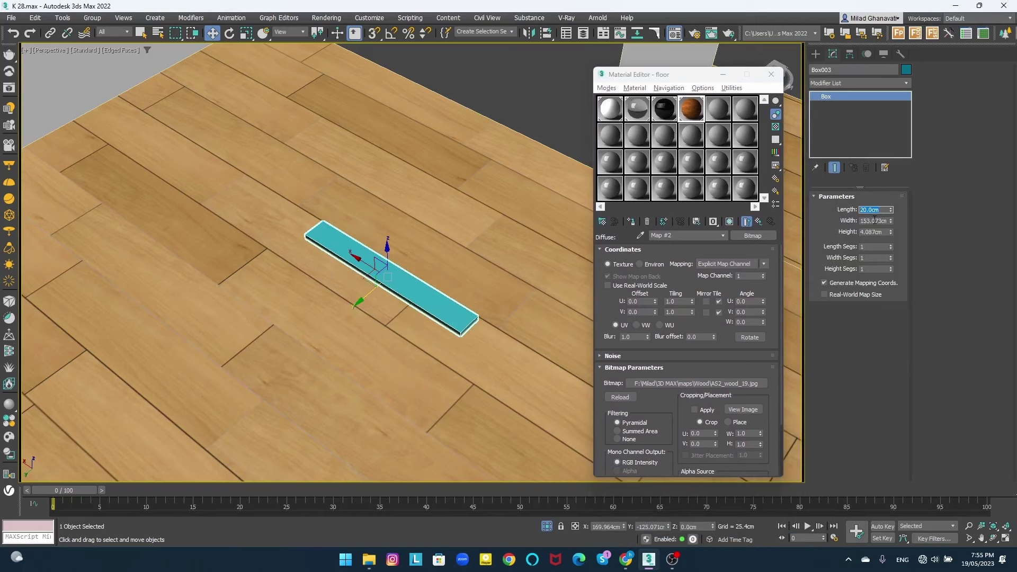
left_click(475, 221)
- Set the floor's UVW Map to Box mapping at about 407 × 392 cm
scroll(482, 241, "down", 2)
left_click(476, 177)
scroll(477, 177, "down", 3)
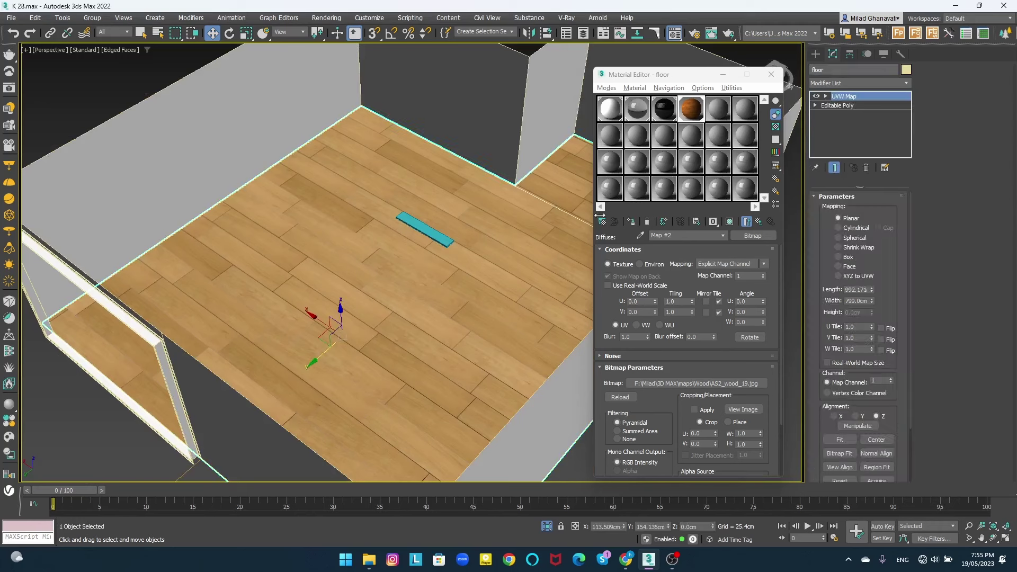
left_click(838, 257)
scroll(410, 226, "up", 5)
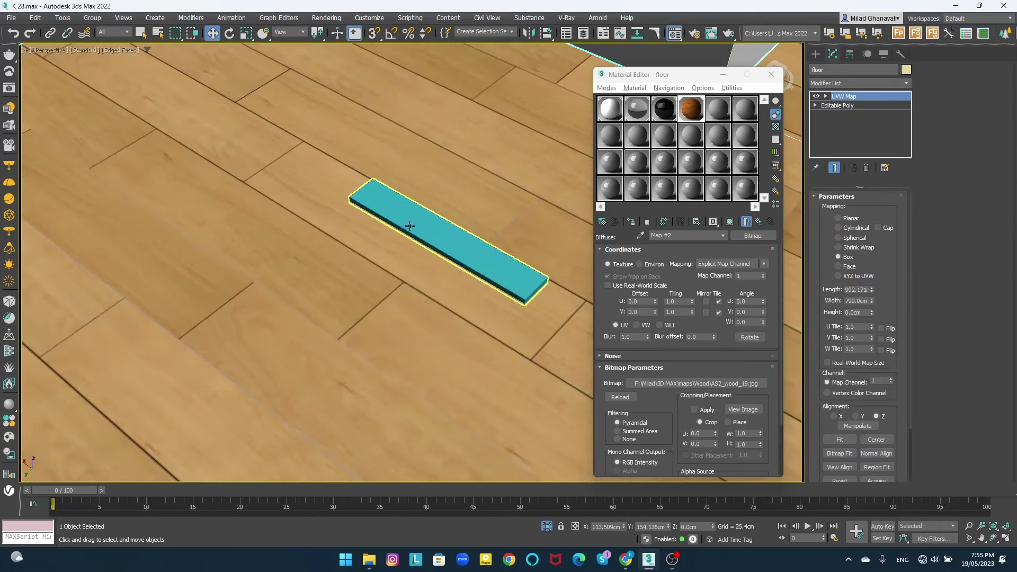
mouse_move(872, 290)
left_mouse_down()
mouse_move(863, 322)
mouse_move(876, 339)
mouse_move(877, 313)
left_mouse_up()
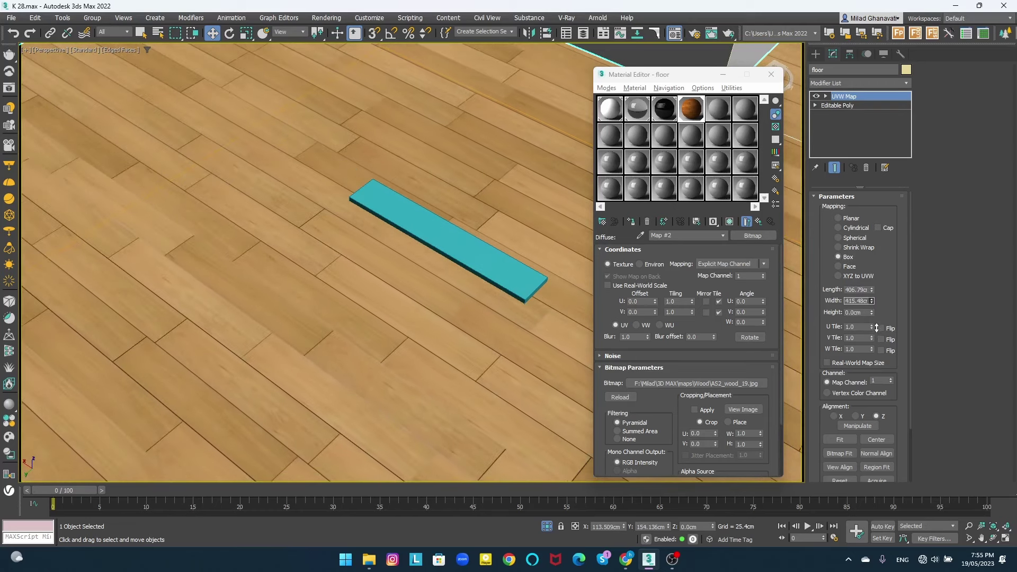
mouse_move(466, 281)
middle_mouse_down("alt")
mouse_move(417, 288)
mouse_move(358, 257)
mouse_move(432, 244)
mouse_move(401, 239)
middle_mouse_up("alt")
left_click(409, 243)
- Load the AS2_wood_19_bump bitmap into the floor material's Bump slot at strength 8
key("c")
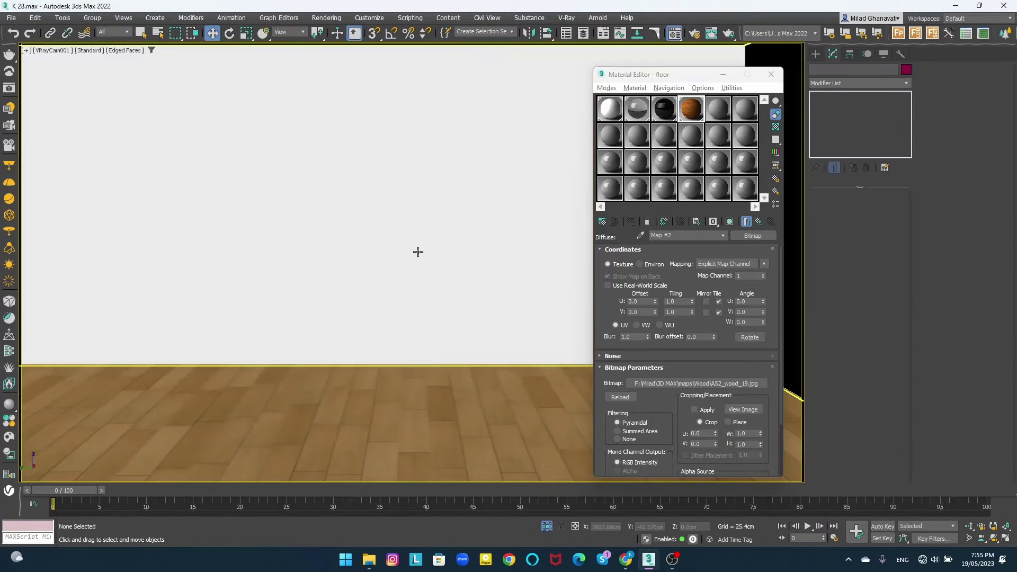
left_click(747, 222)
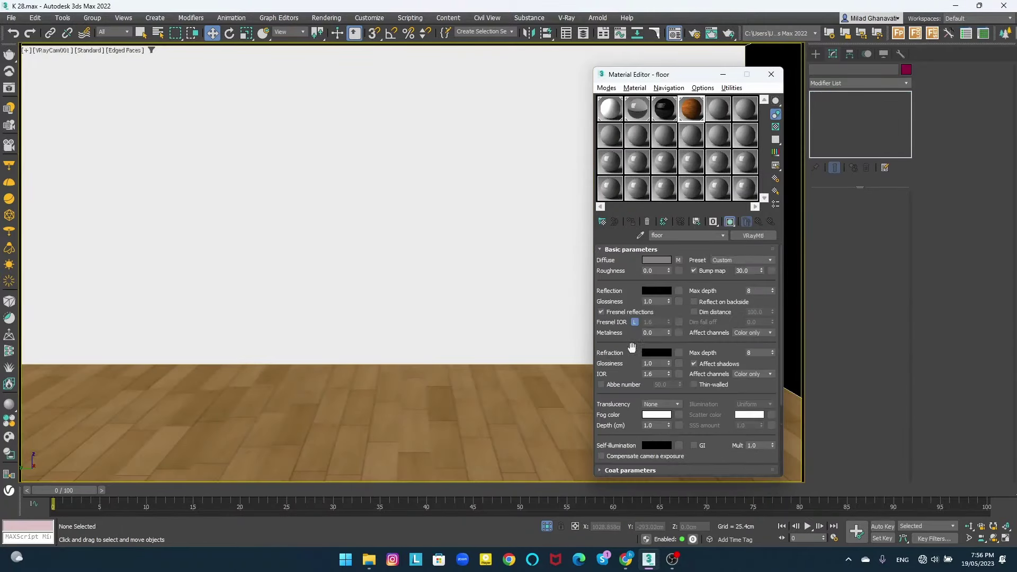
scroll(648, 336, "down", 3)
scroll(648, 336, "down", 3)
scroll(648, 336, "down", 5)
left_click(736, 316)
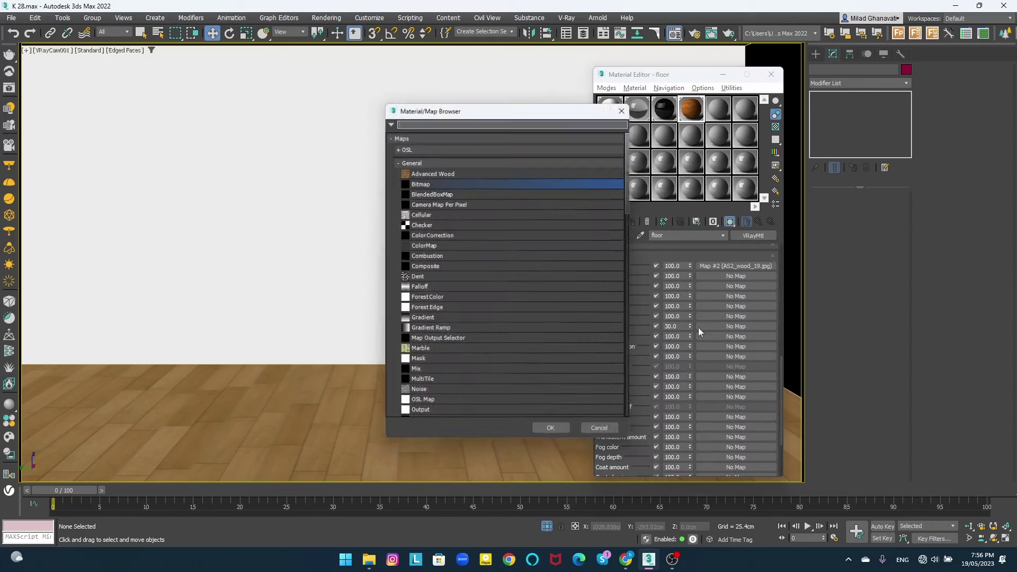
double_click(424, 181)
scroll(318, 233, "down", 10)
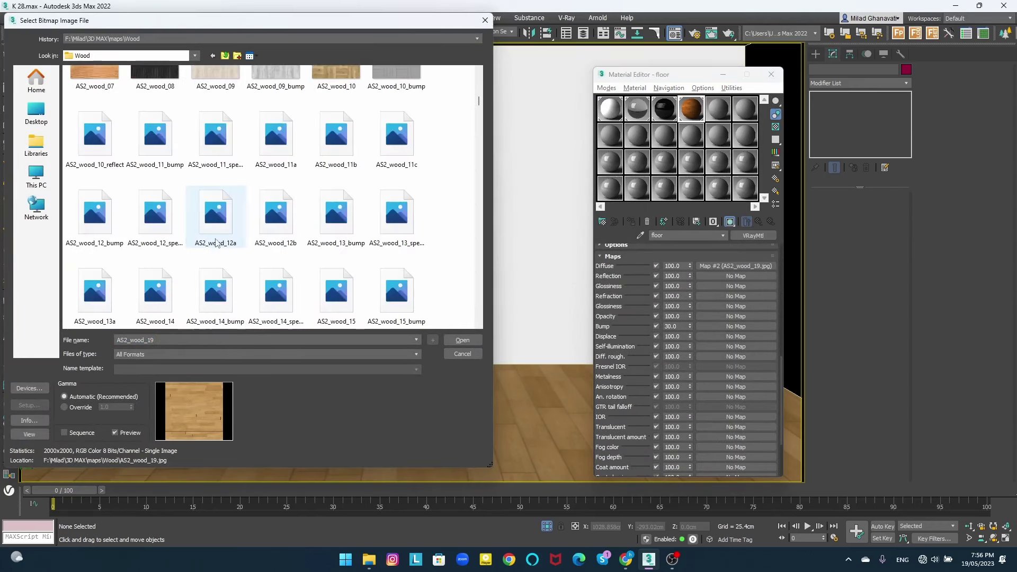
left_click(149, 173)
double_click(148, 173)
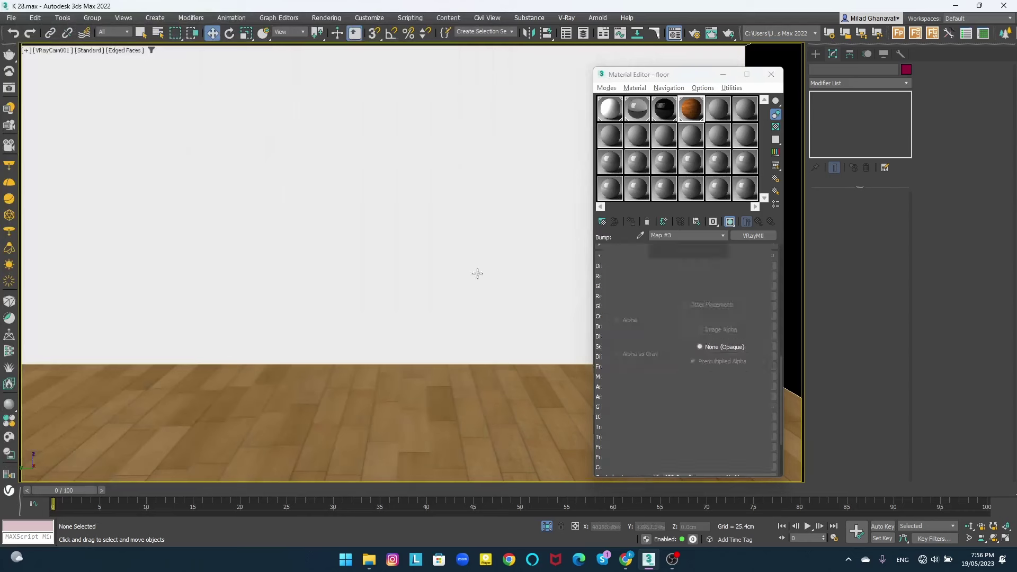
left_click(758, 223)
- Give the floor material a grey reflection colour with Fresnel IOR 1.85
scroll(635, 384, "down", 2)
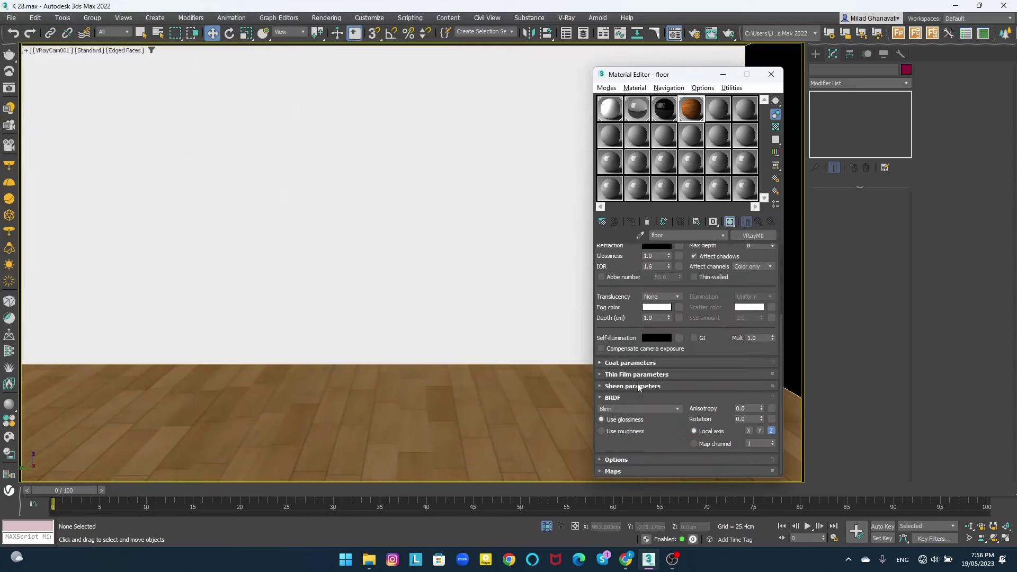
left_click(629, 472)
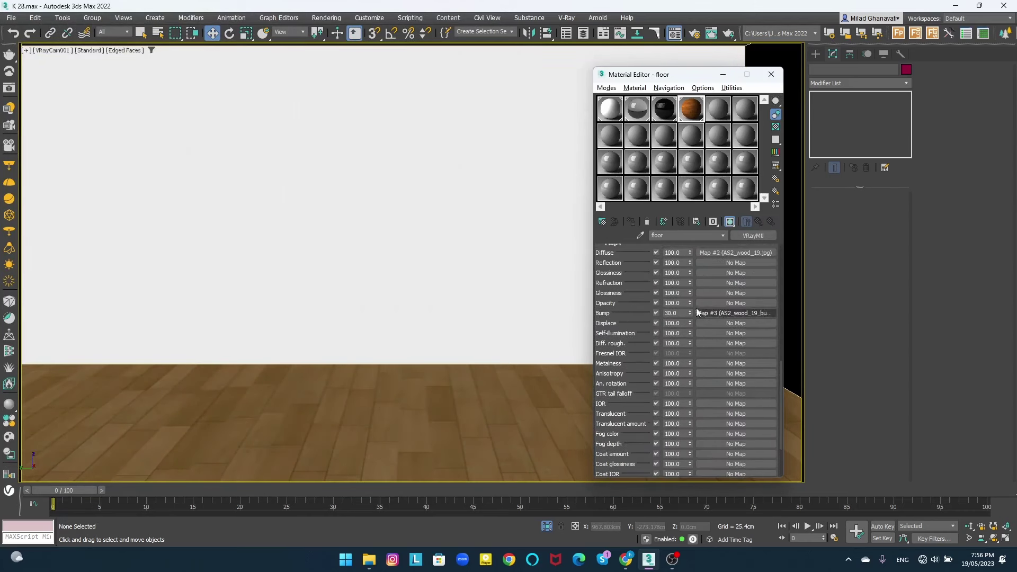
scroll(633, 293, "up", 5)
left_click(656, 290)
left_click_drag(566, 238, 578, 236)
left_click(592, 275)
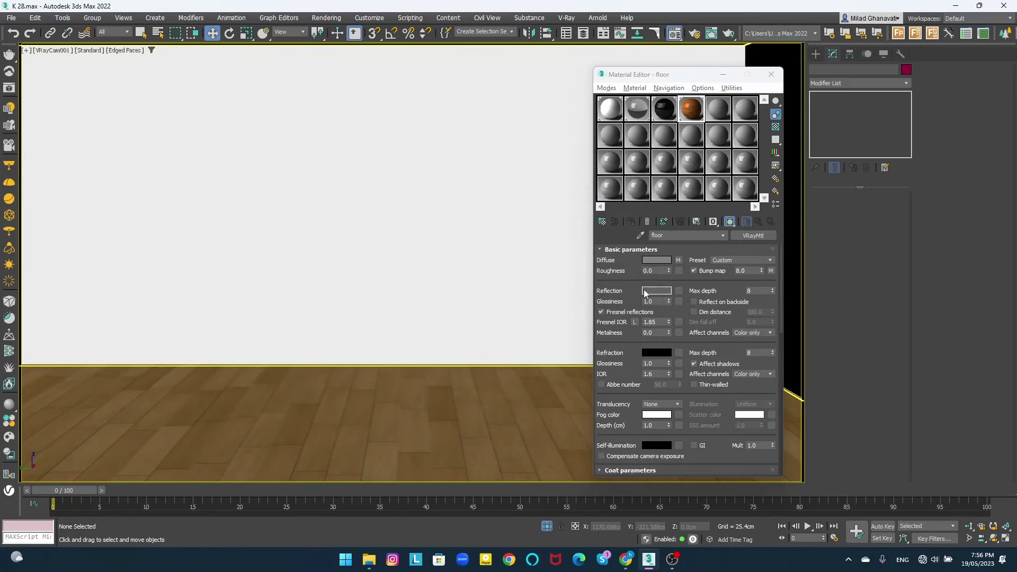
left_click(657, 290)
left_click(600, 274)
type("0.81")
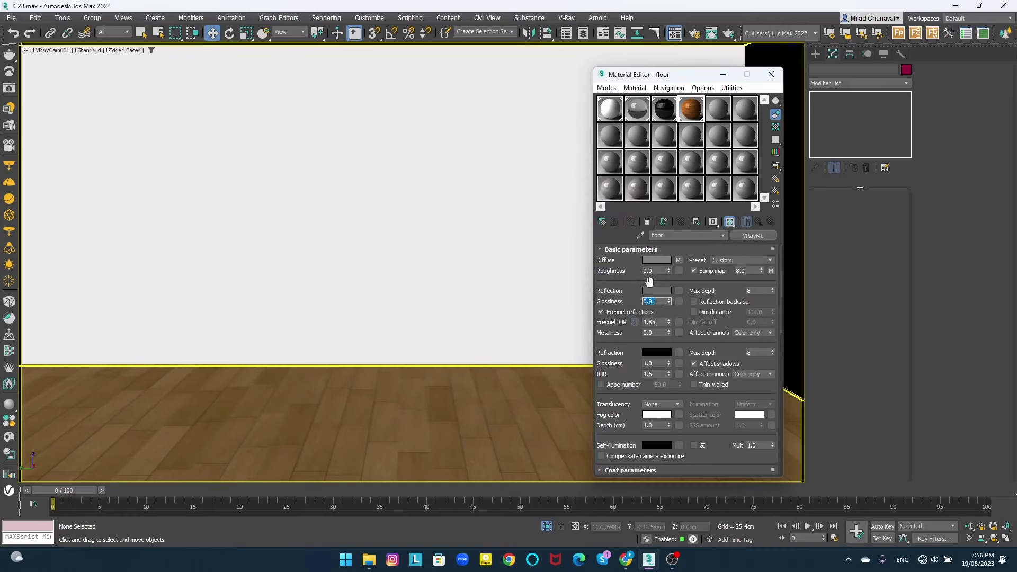
left_click(769, 75)
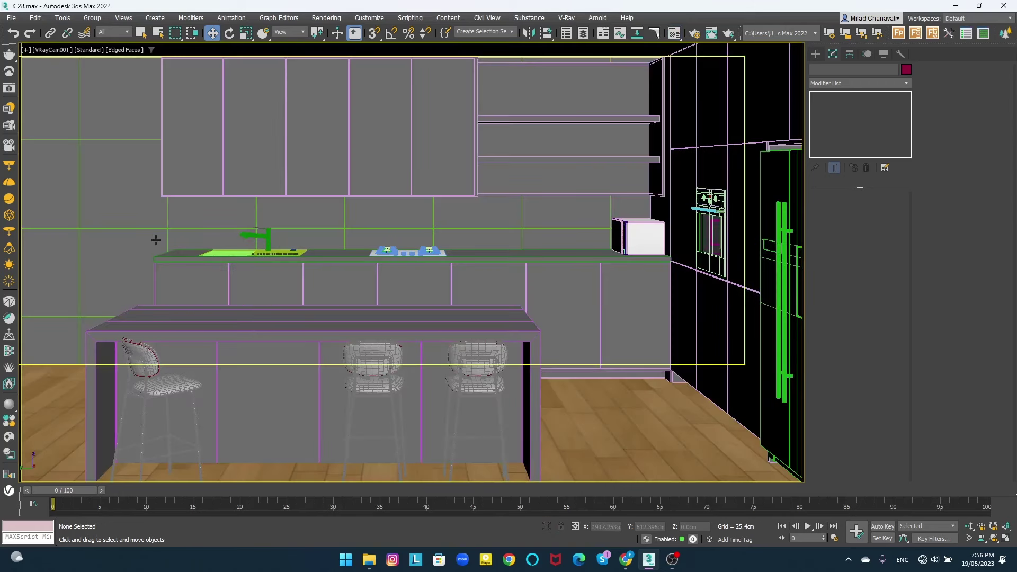
- Load Archexteriors9_01_stone_diffuse.jpg as the concrete material's Diffuse bitmap
key("m")
left_click(610, 108)
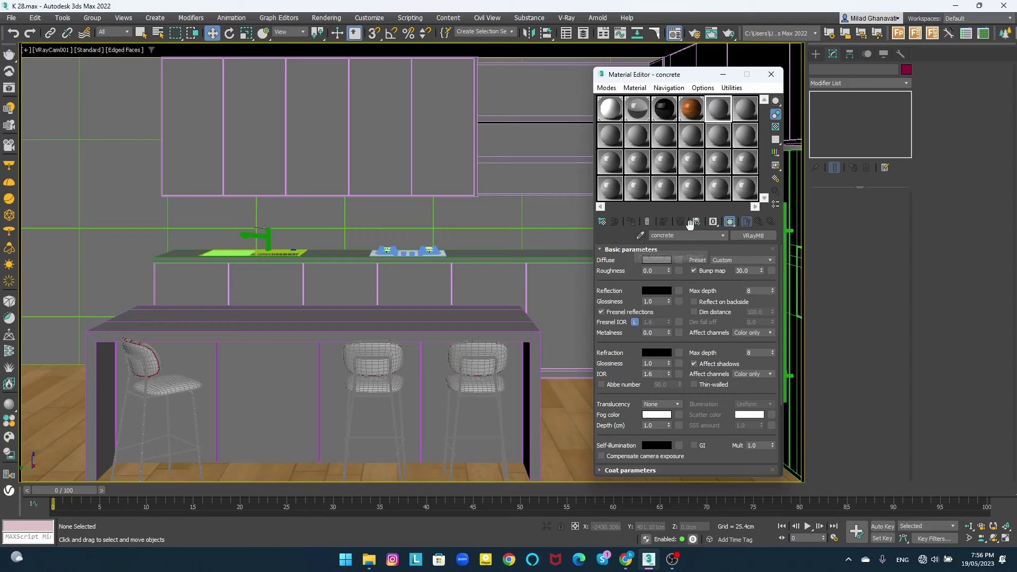
left_click(679, 259)
double_click(424, 182)
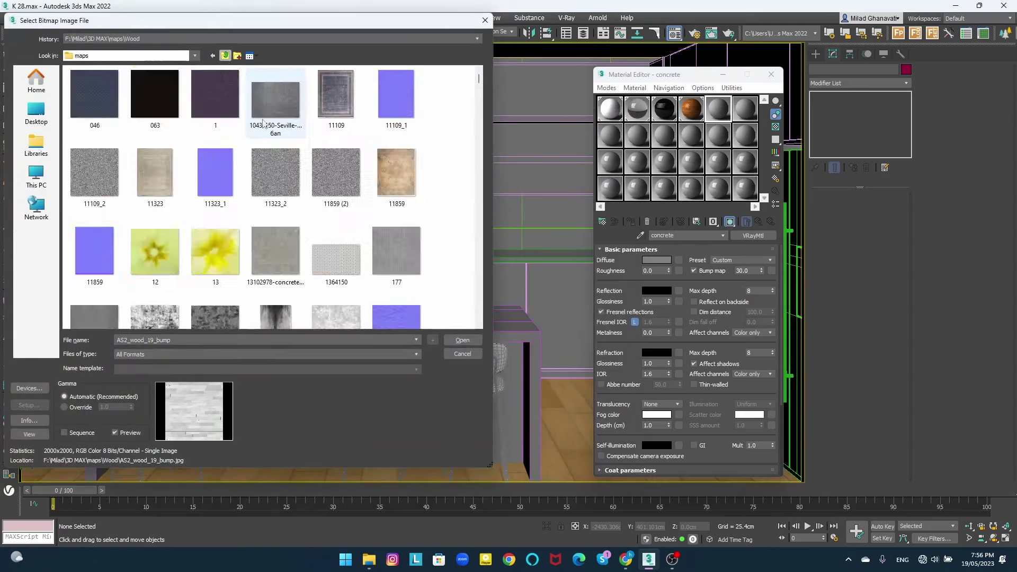
scroll(264, 123, "up", 5)
double_click(374, 133)
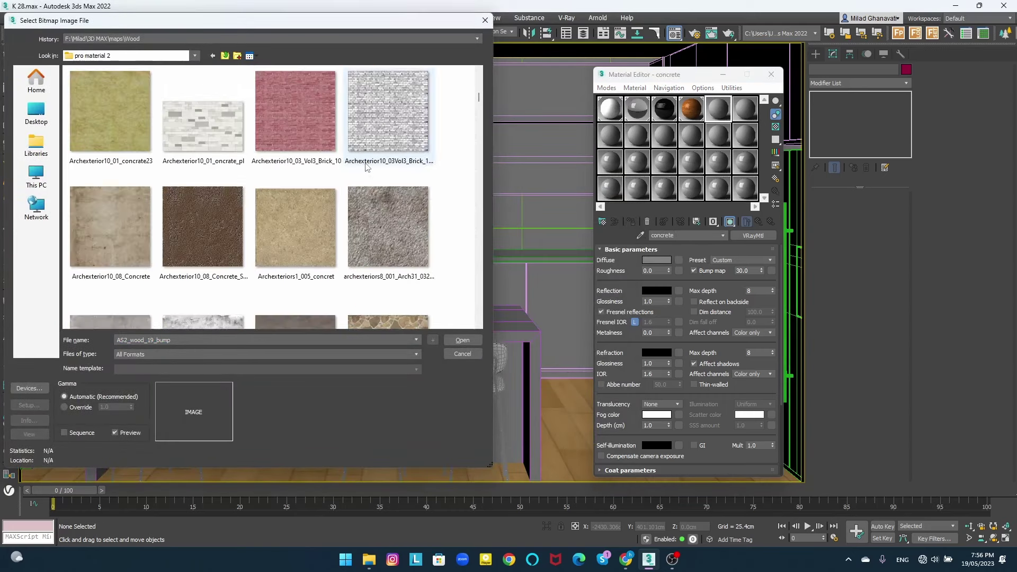
scroll(365, 167, "down", 3)
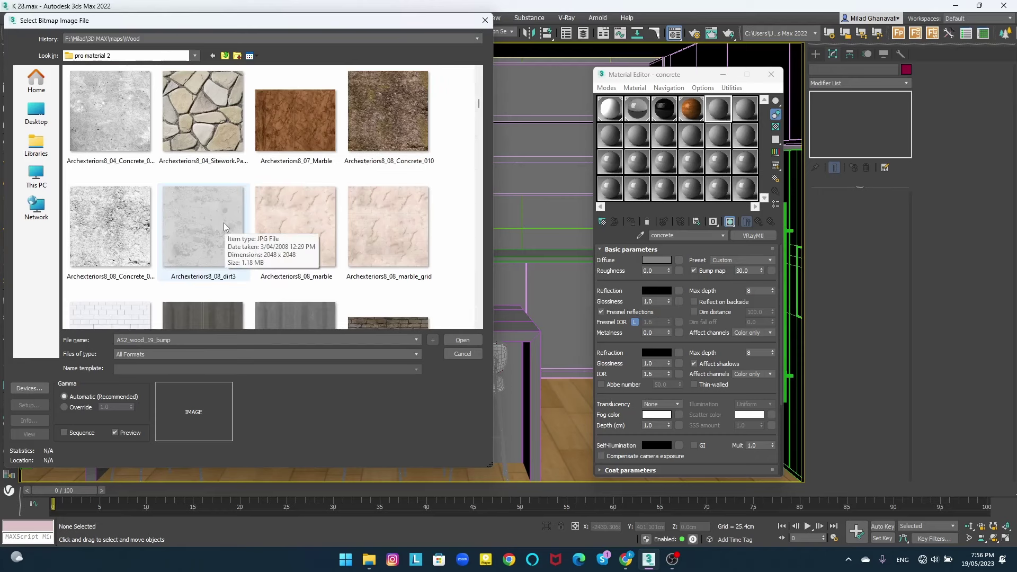
scroll(224, 223, "down", 1)
scroll(254, 236, "down", 1)
scroll(259, 238, "down", 1)
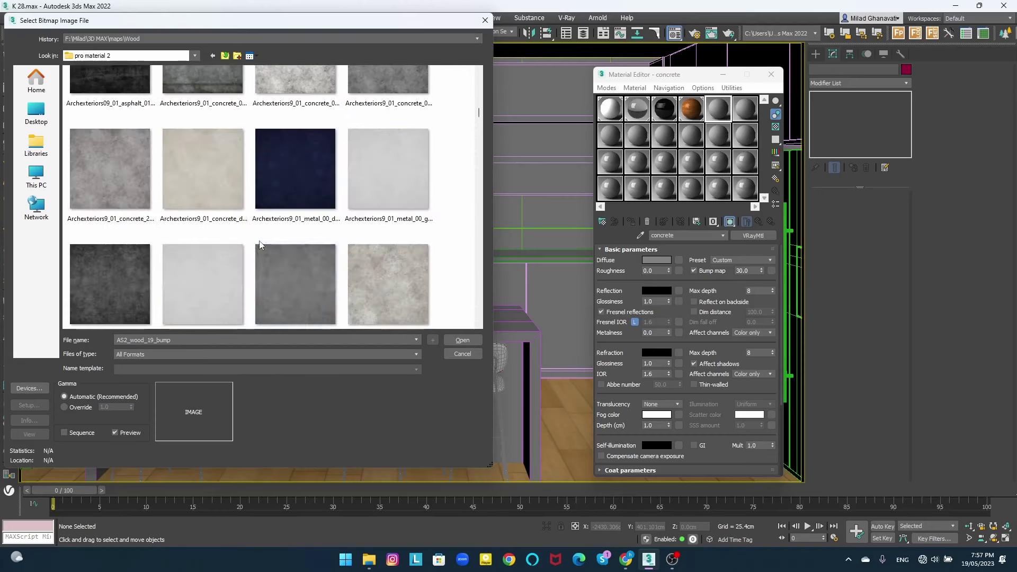
left_click(392, 297)
double_click(380, 280)
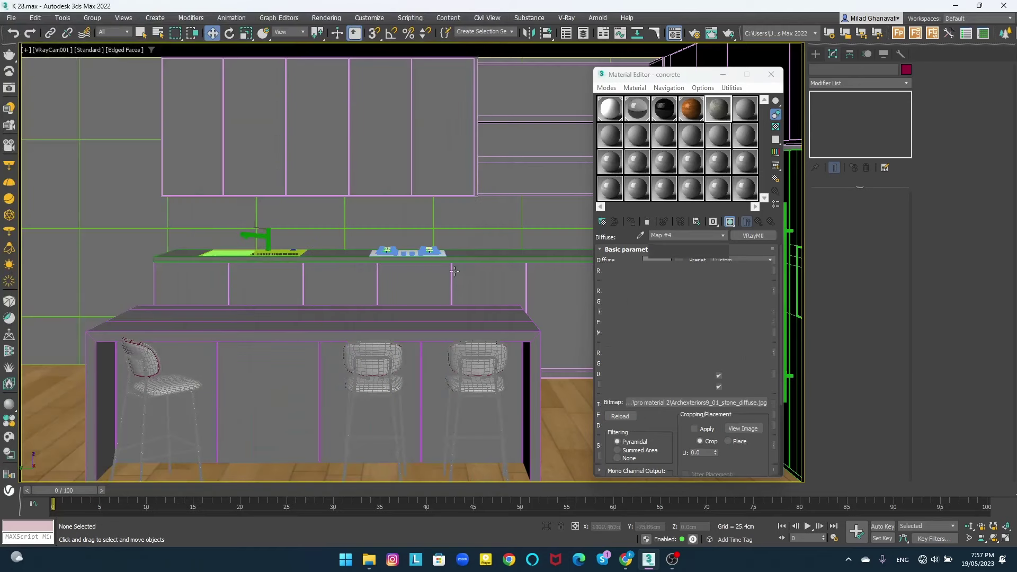
- Return to the concrete material's top level, collapsing BRDF and expanding the Maps rollout
left_click(747, 221)
scroll(626, 454, "down", 5)
scroll(630, 469, "down", 1)
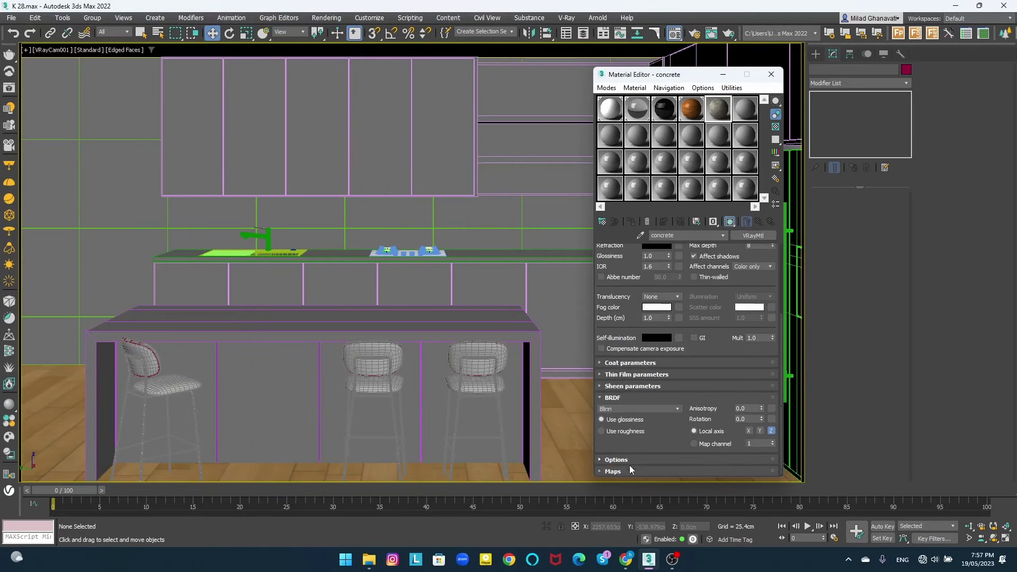
scroll(628, 390, "up", 1)
scroll(628, 389, "down", 1)
left_click(613, 397)
left_click(624, 471)
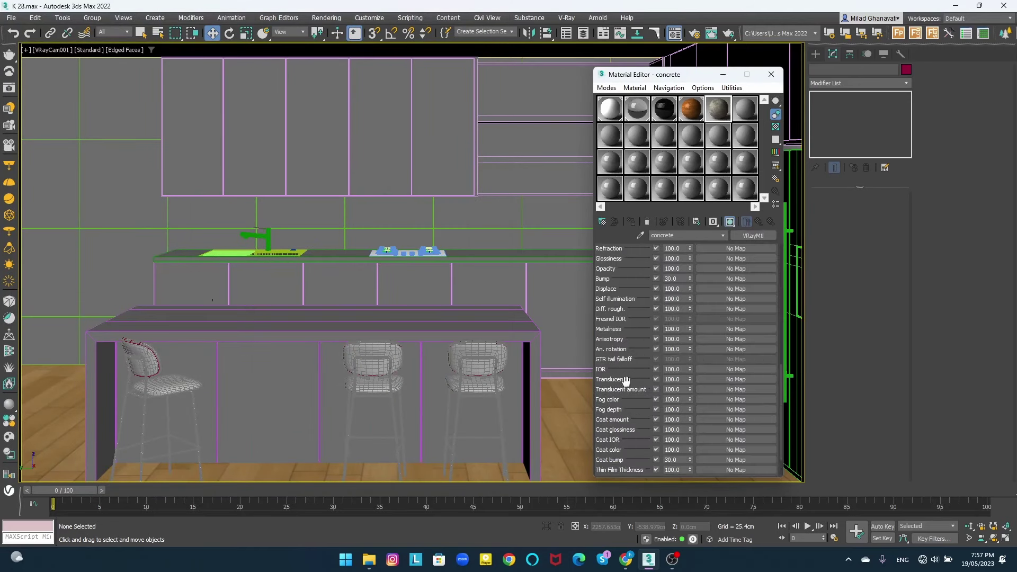
left_click_drag(592, 330, 579, 345)
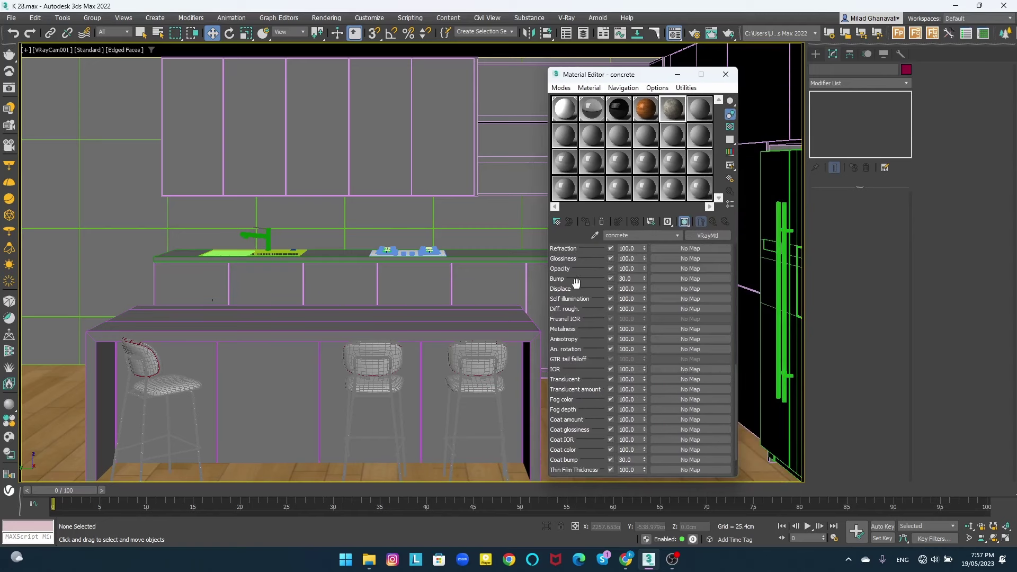
- Instance the stone diffuse map into the concrete material's Bump slot
left_click(689, 279)
key("Escape")
scroll(661, 271, "up", 3)
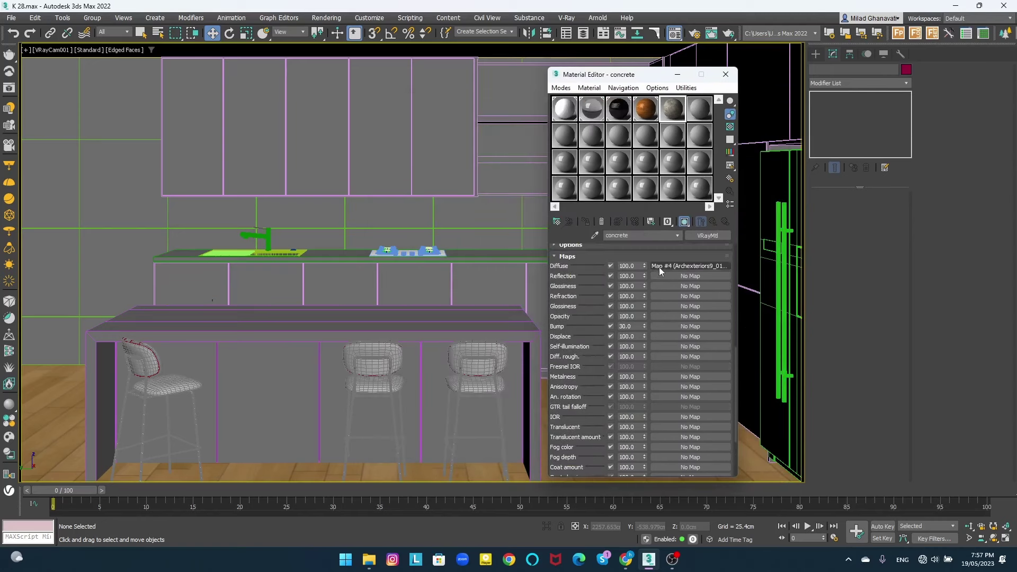
left_click_drag(618, 331, 664, 328)
left_click(626, 332)
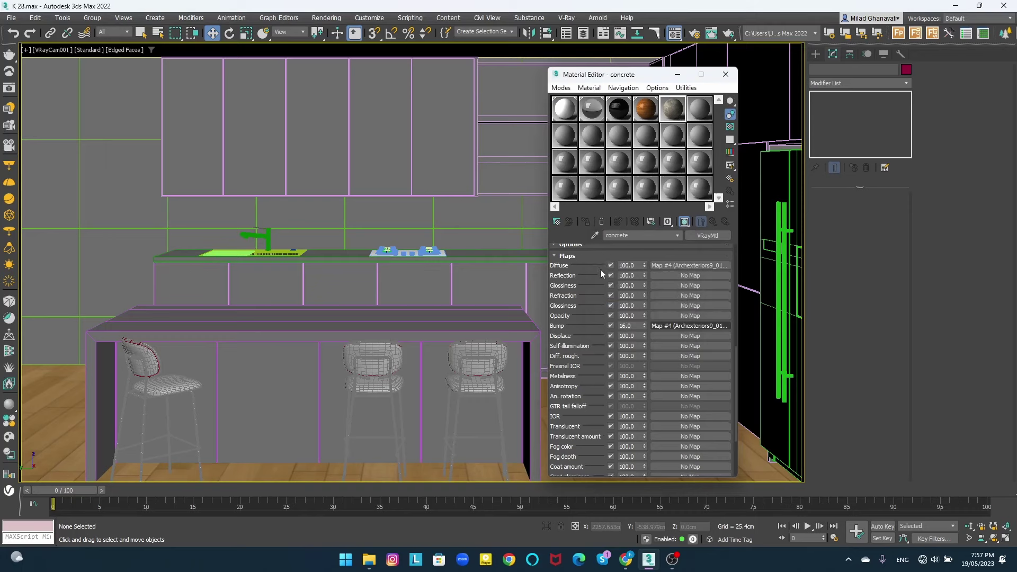
- Show the concrete texture shaded in the viewport and select the kitchen back wall
scroll(602, 274, "up", 2)
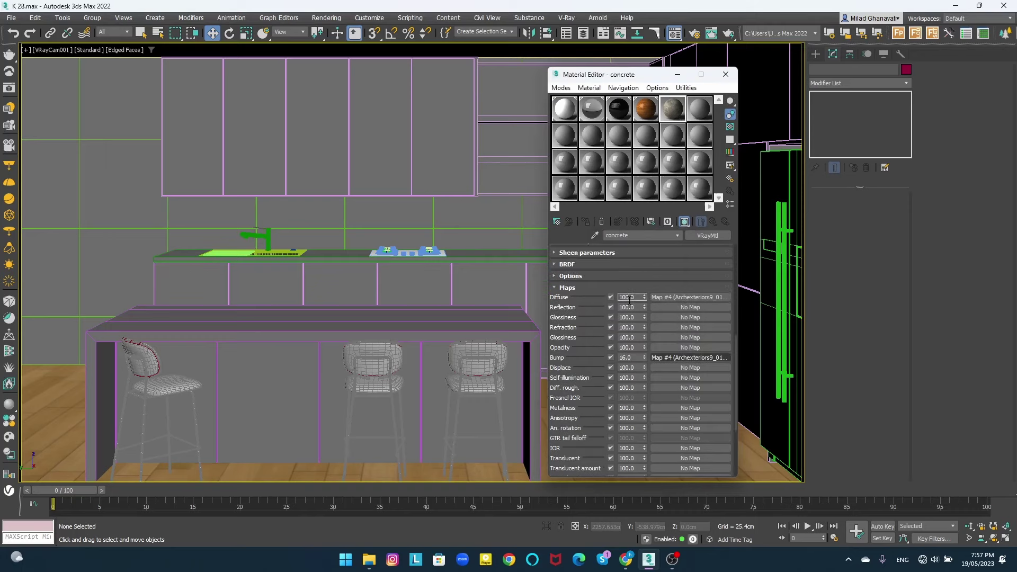
left_click(683, 222)
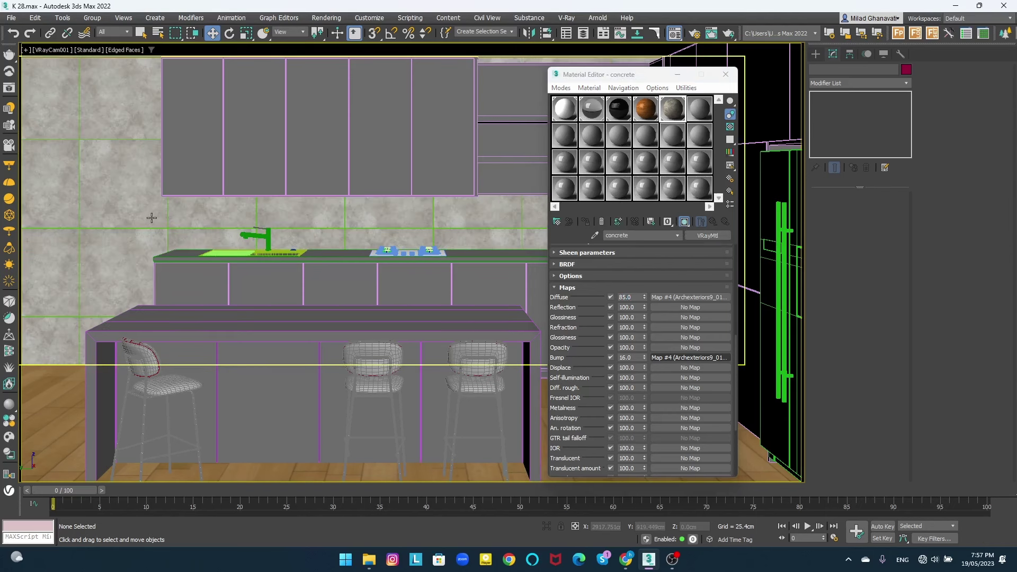
left_click(152, 218)
- Add a UVW Map modifier to the selected back wall
key("p")
key("z")
left_click(849, 83)
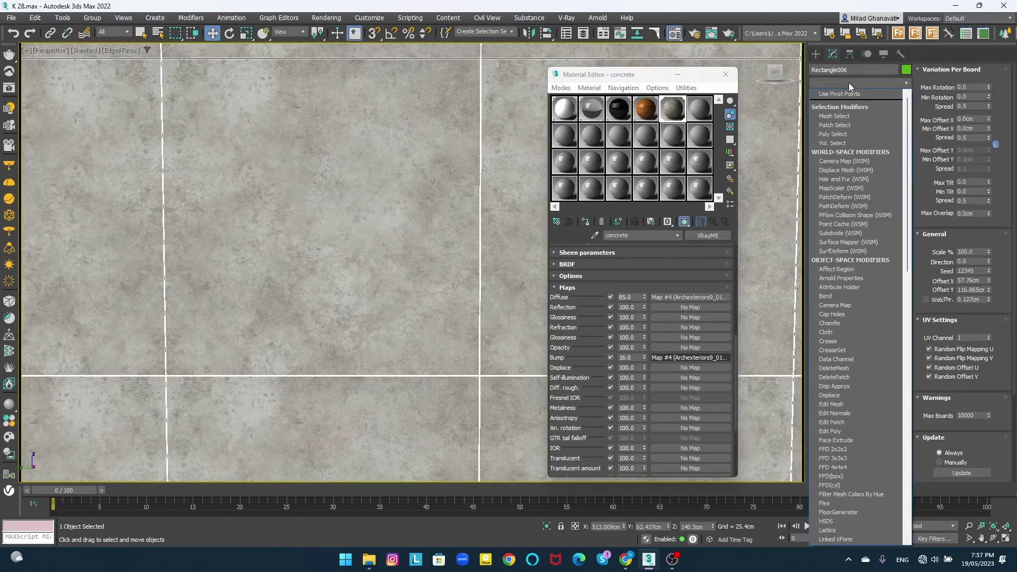
scroll(847, 388, "down", 5)
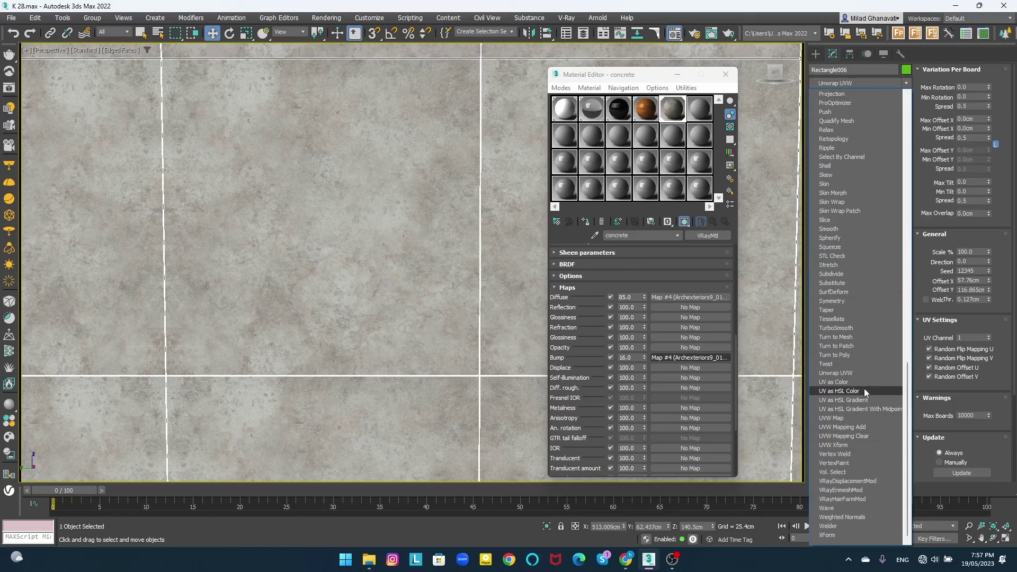
left_click(851, 417)
key("shift+z")
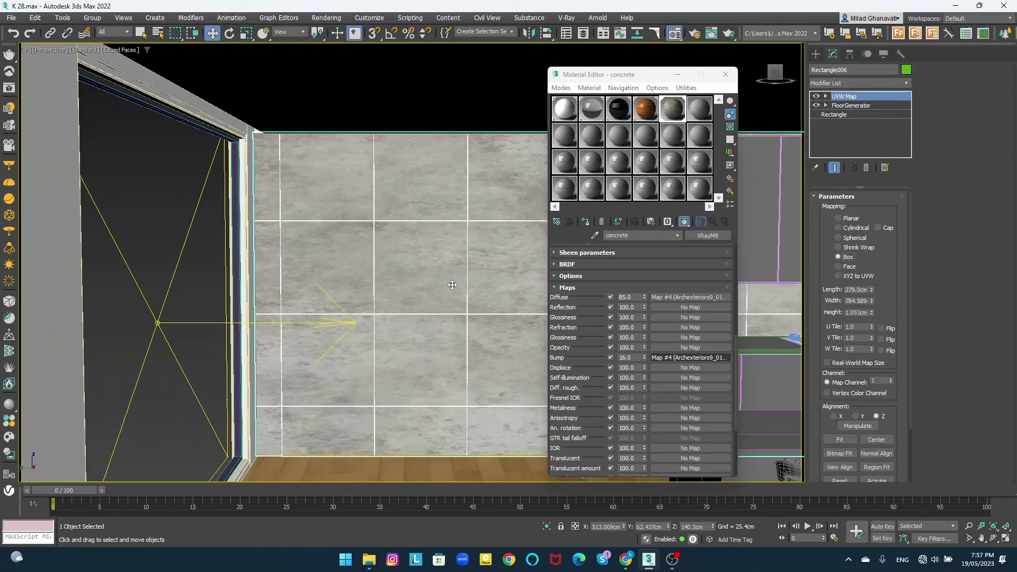
key("c")
- Resize the UVW Map to about 265 cm length and 416 cm width, checking the tiling
left_click_drag(871, 301, 866, 326)
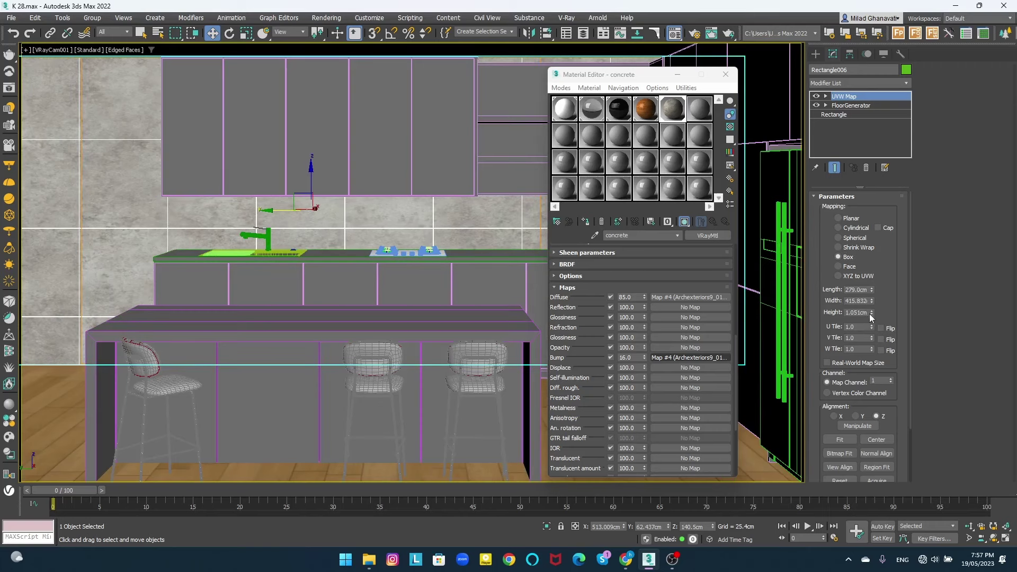
left_click_drag(872, 291, 874, 297)
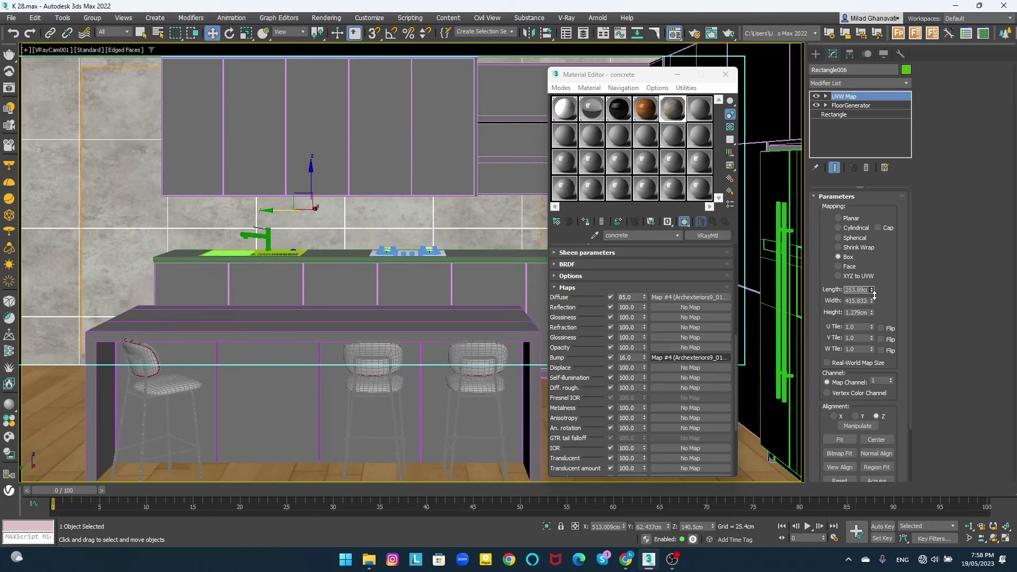
key("shift+z")
key("shift+z")
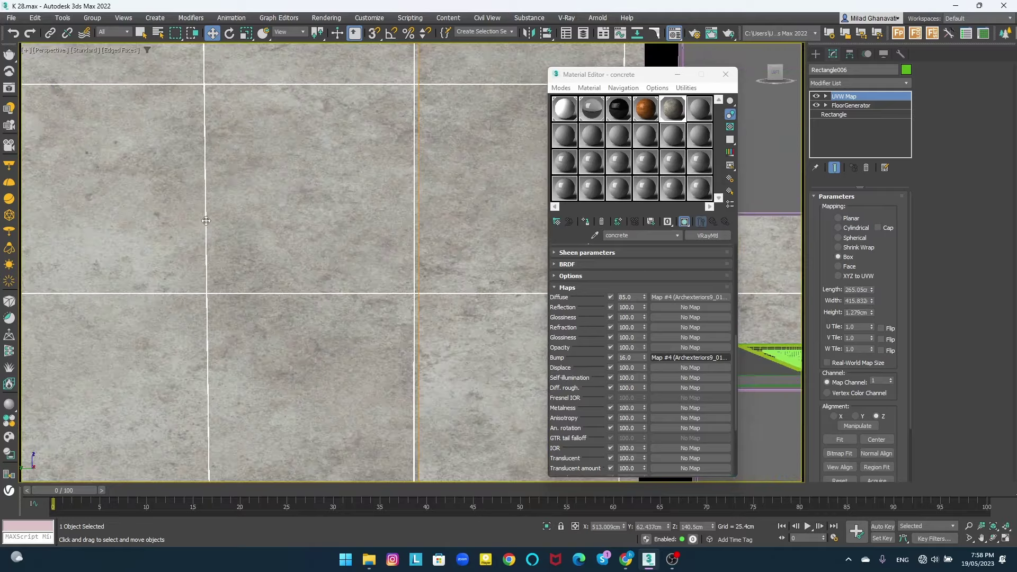
key("shift+z")
key("shift+z")
key("shift+z")
key("shift+z")
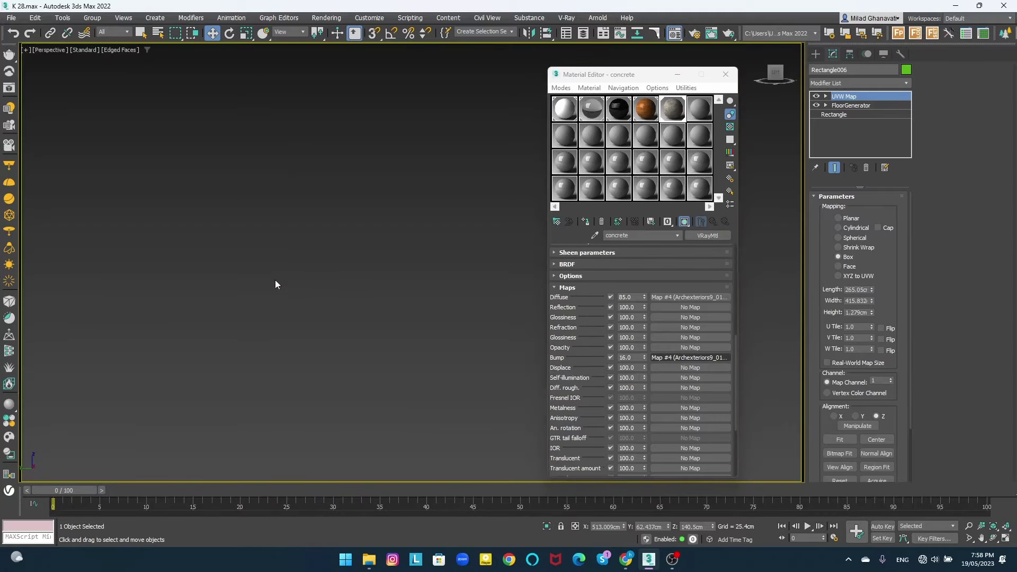
key("shift+z")
- Check the concrete material's light grey Diffuse colour swatch
scroll(585, 338, "up", 5)
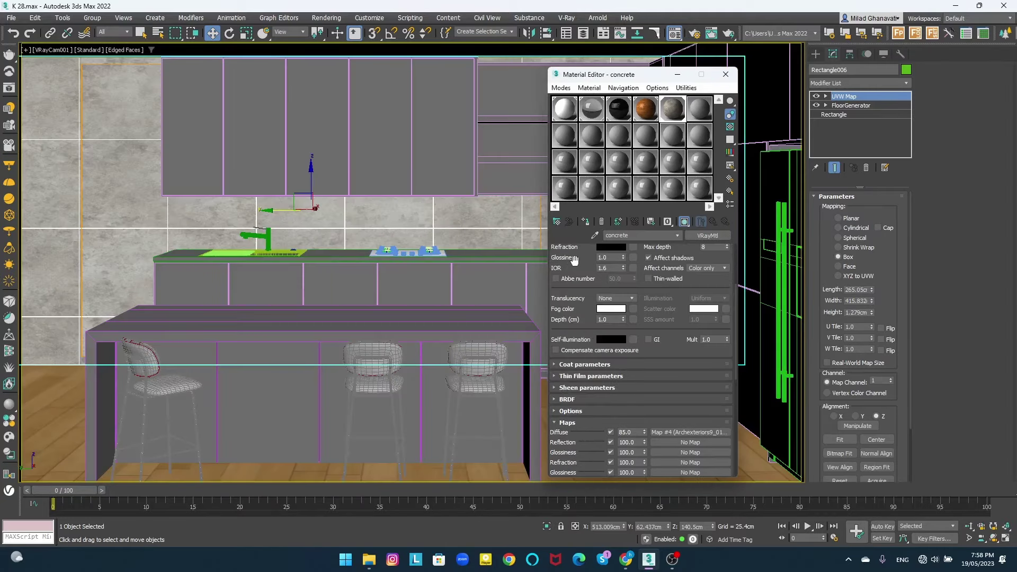
scroll(584, 338, "up", 5)
left_click(611, 259)
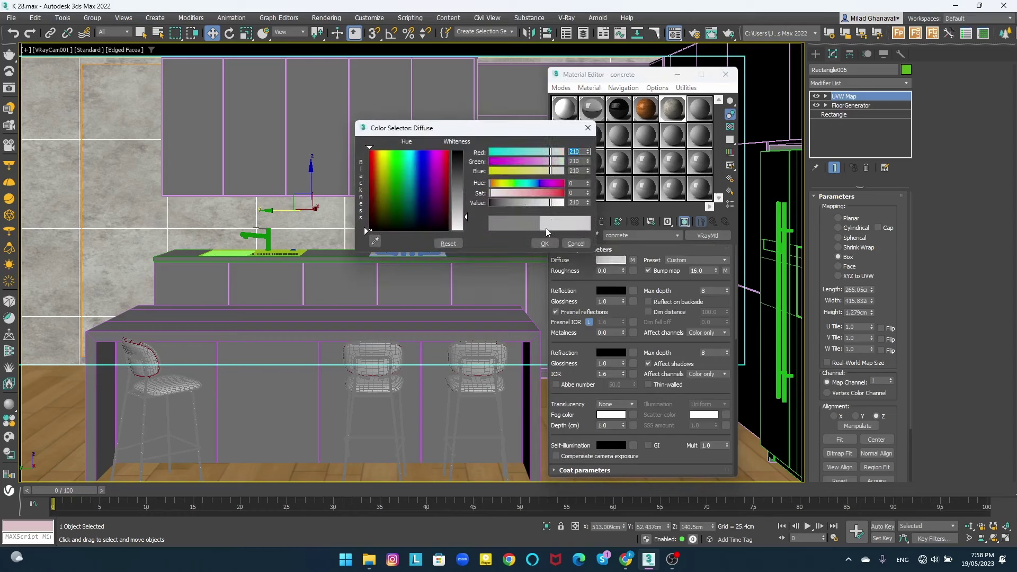
left_click(545, 243)
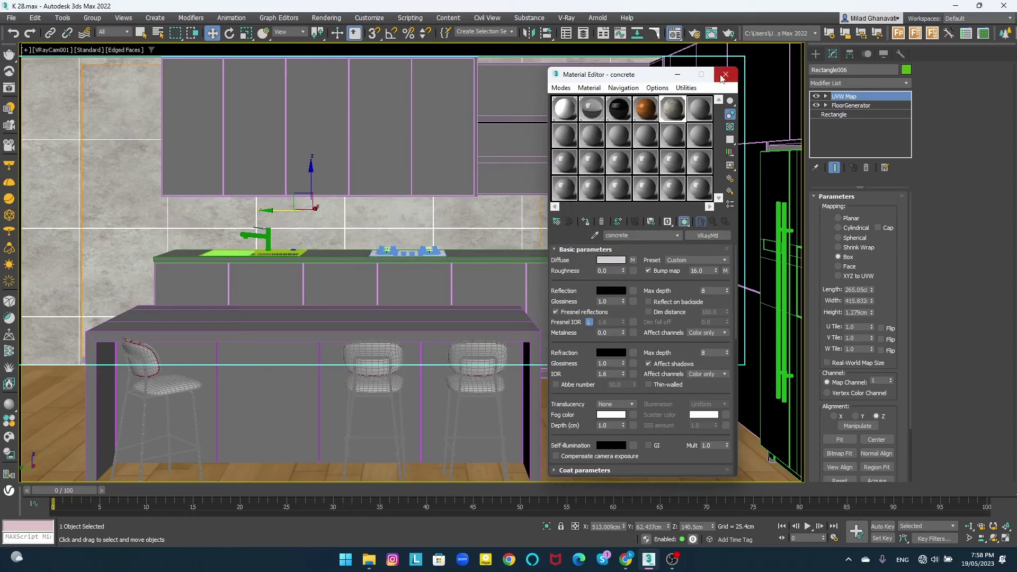
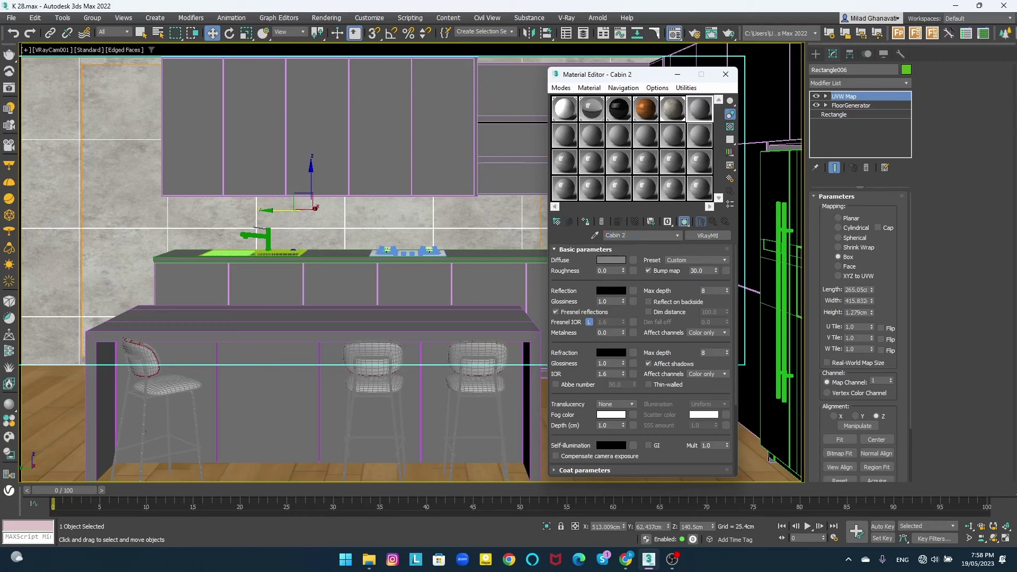
- Set the Cabin 2 material's diffuse to black and reflection to grey, glossiness 0.69
left_click(612, 260)
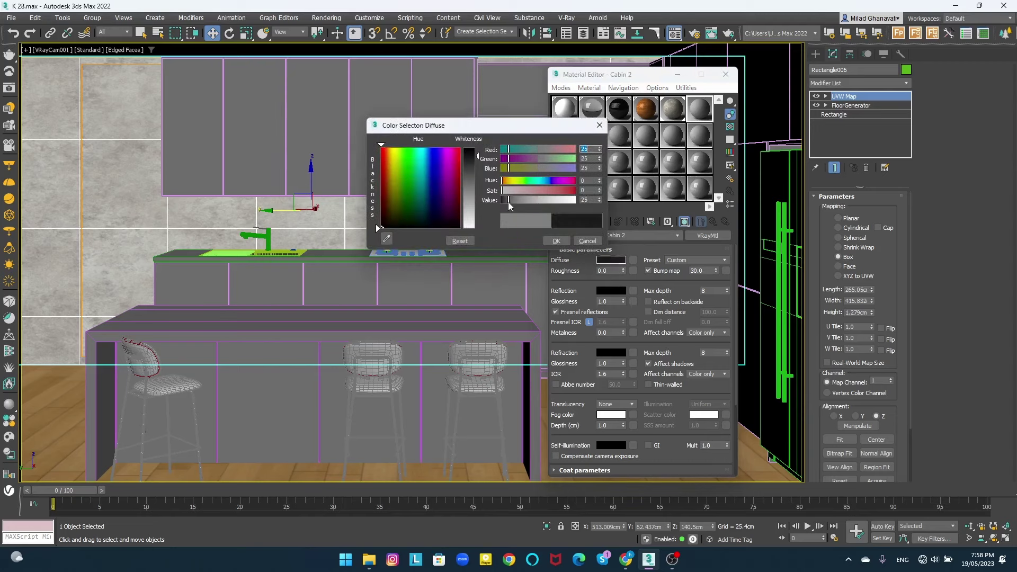
left_click_drag(508, 205, 501, 200)
left_click(556, 241)
left_click(611, 290)
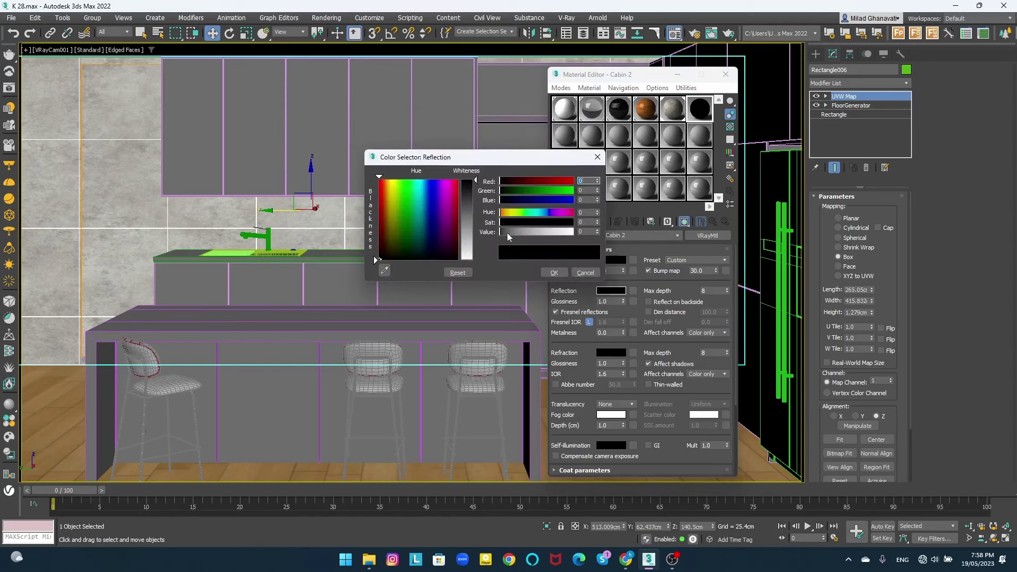
left_click(554, 273)
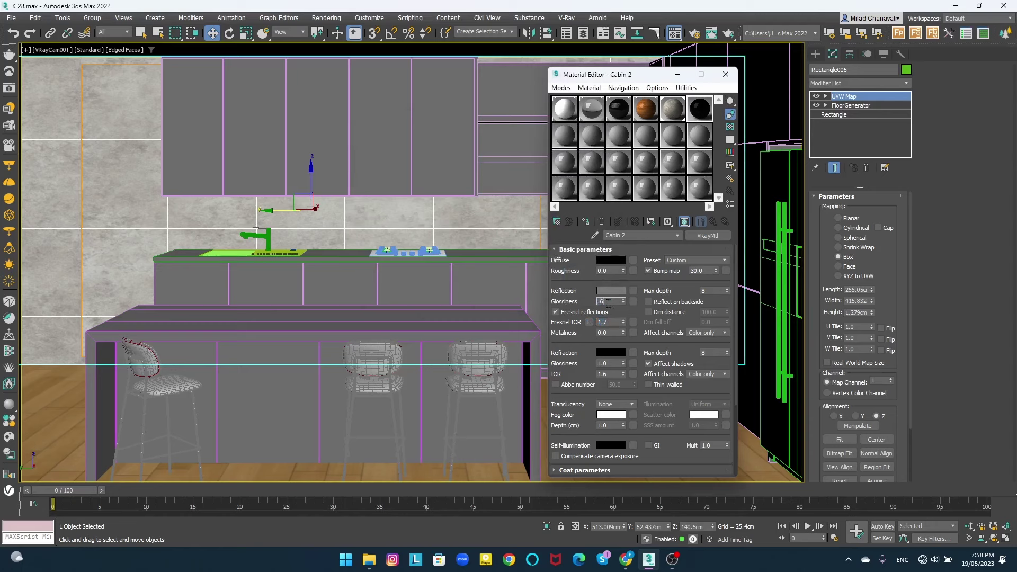
- Assign the Cabin 2 material to the upper cabinets
left_click_drag(491, 146, 450, 135)
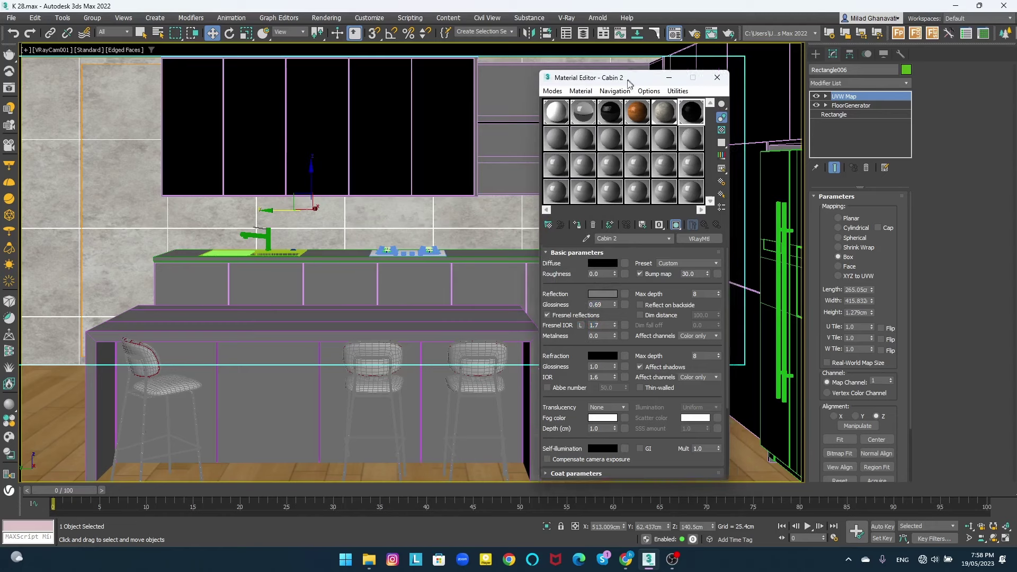
left_click_drag(609, 74, 259, 114)
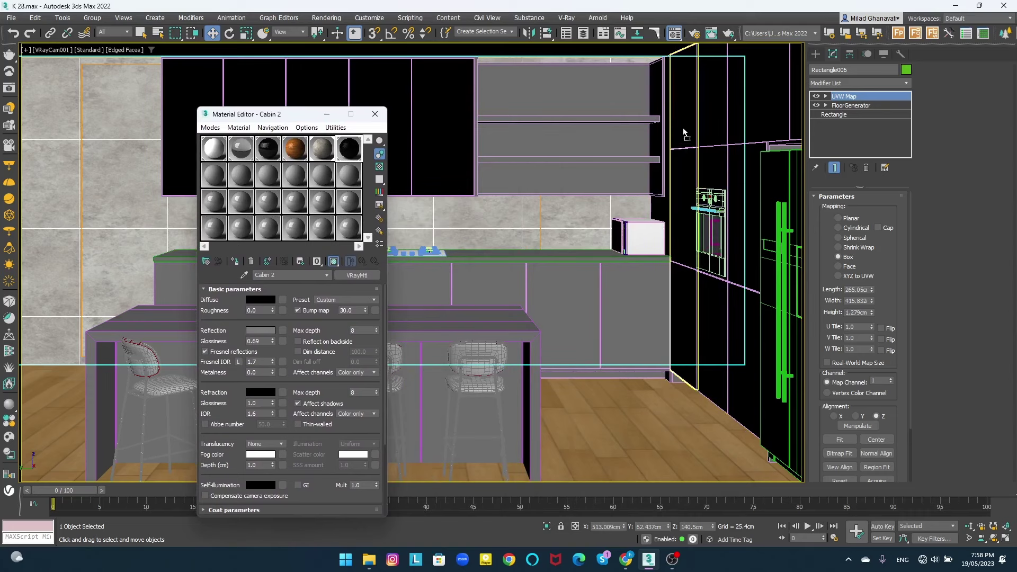
middle_click_drag(683, 133, 502, 219)
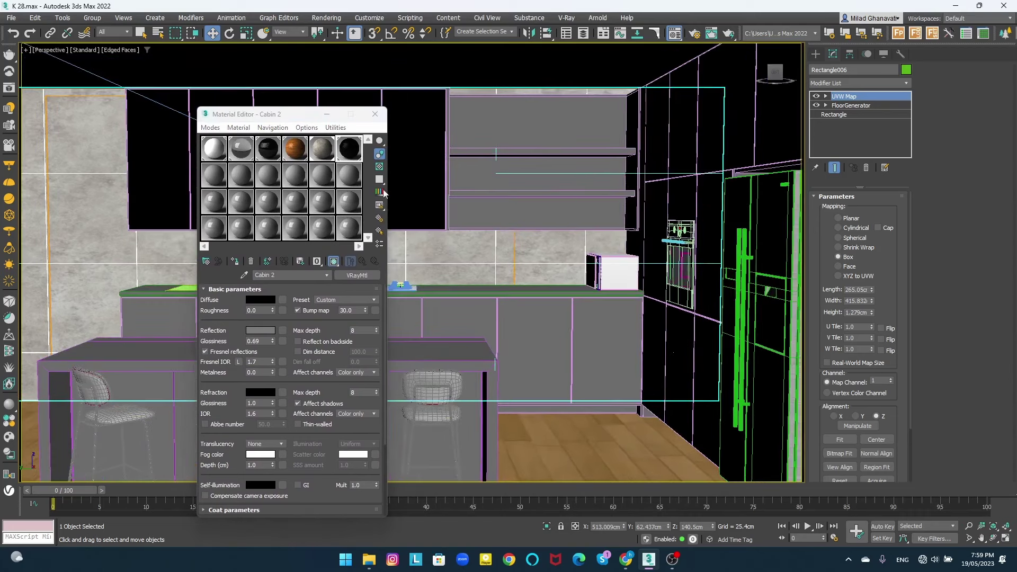
- In perspective view, hide the large plane blocking the kitchen
key("p")
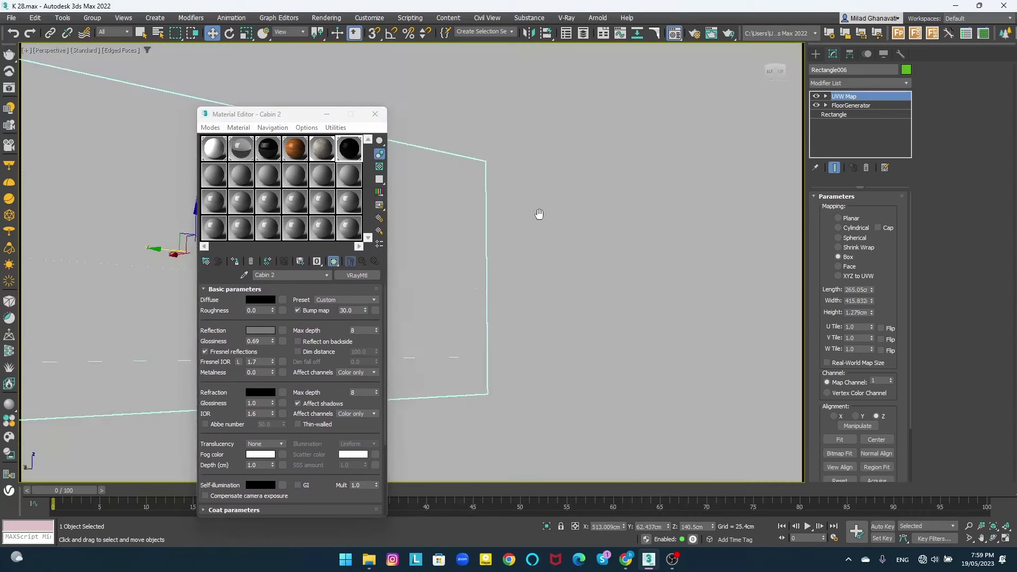
left_click(581, 192)
right_click(582, 193)
left_click(609, 155)
- Bring the counter and island into view and activate a fresh material slot for the cabinets
left_click(513, 153)
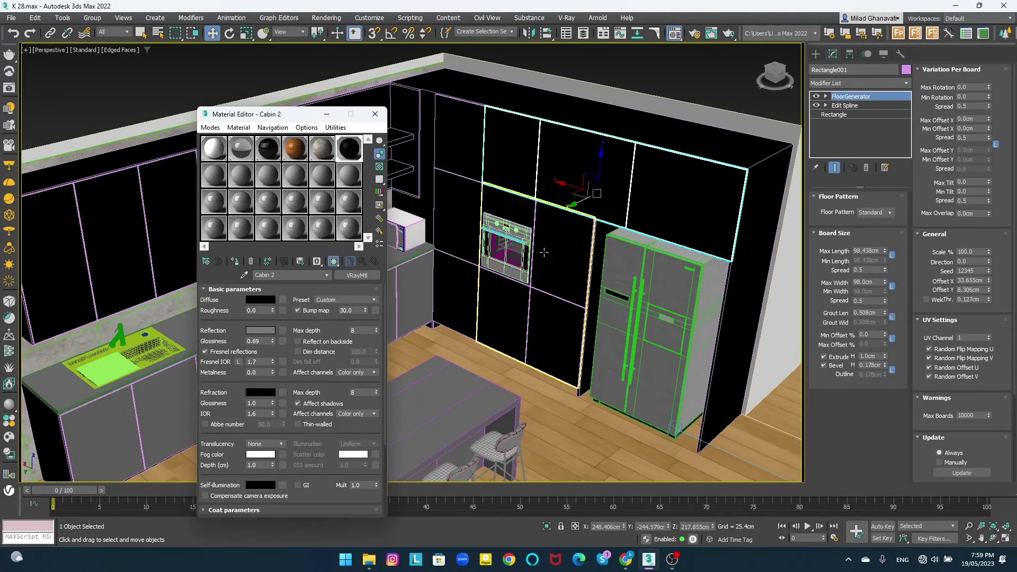
mouse_move(450, 223)
middle_mouse_down("alt")
mouse_move(532, 247)
mouse_move(519, 271)
middle_mouse_up("alt")
scroll(533, 248, "up", 3)
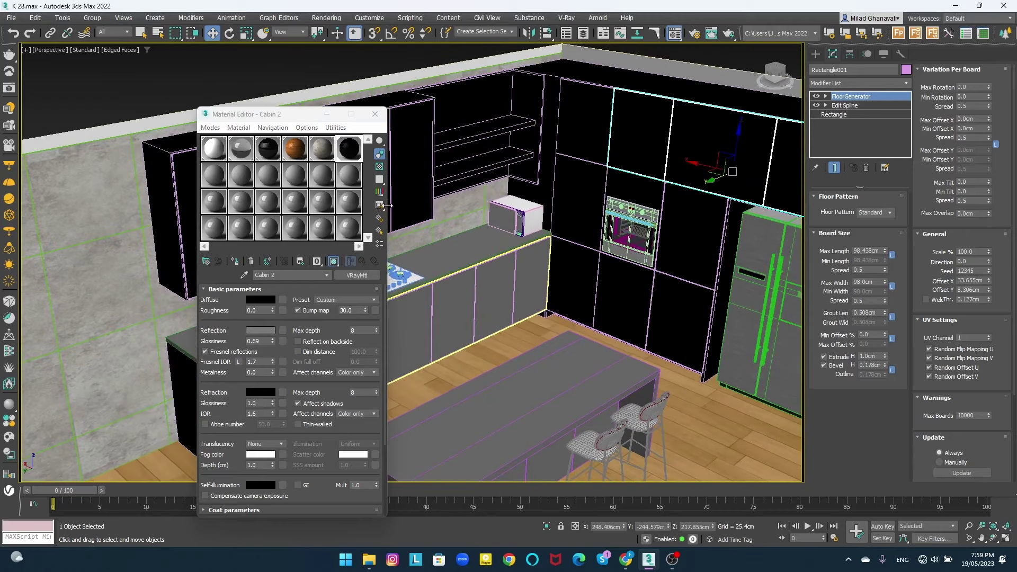
left_click(214, 175)
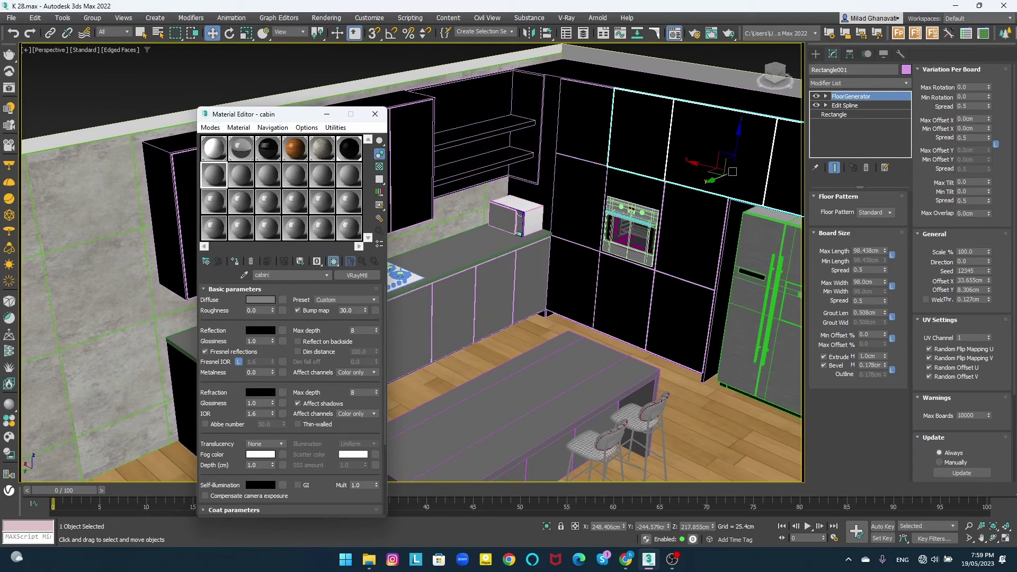
- Choose a bitmap for the diffuse map and browse the Wood texture folder
left_click(283, 300)
key("Escape")
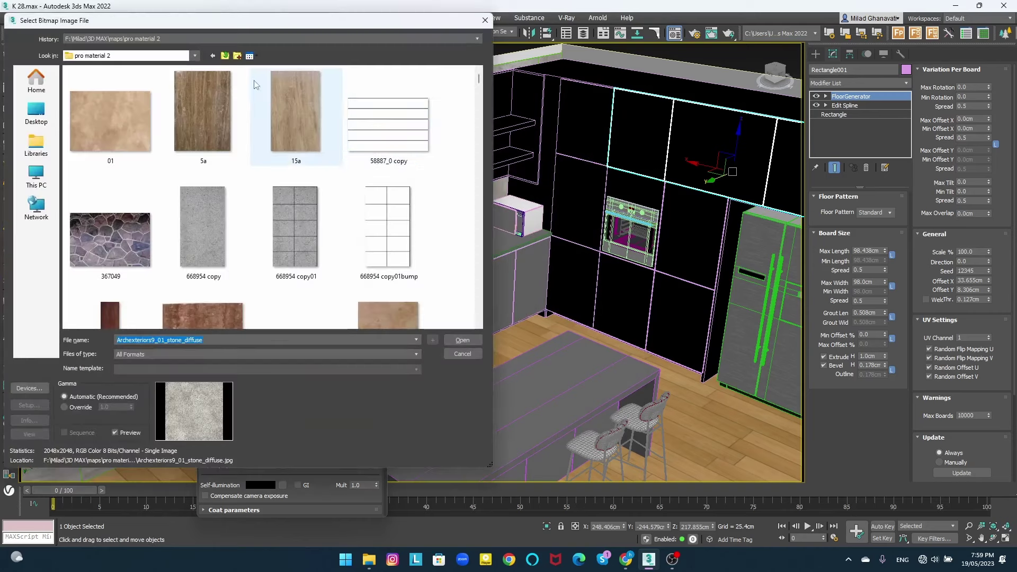
scroll(194, 221, "down", 3)
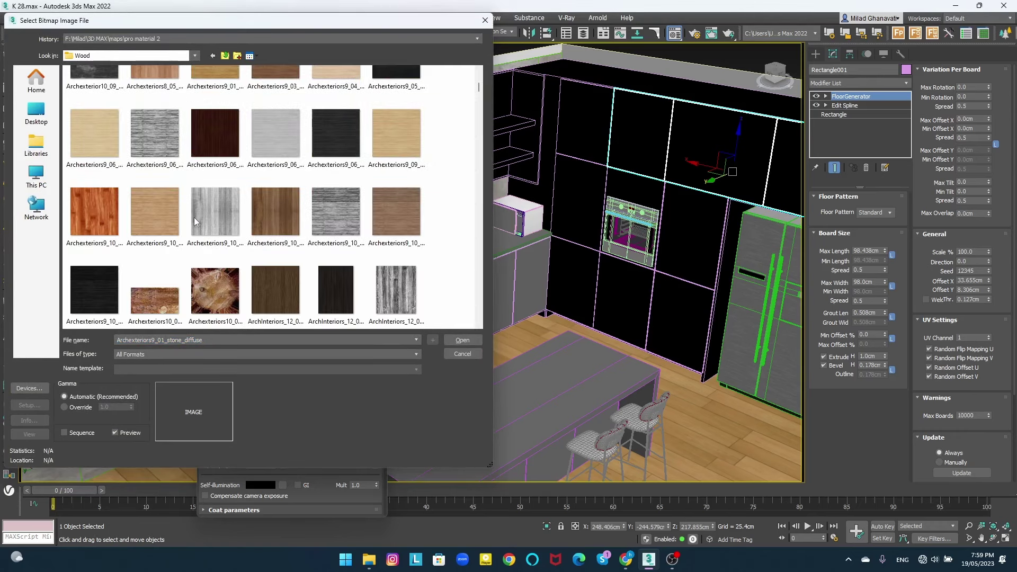
scroll(194, 222, "down", 3)
scroll(195, 221, "down", 3)
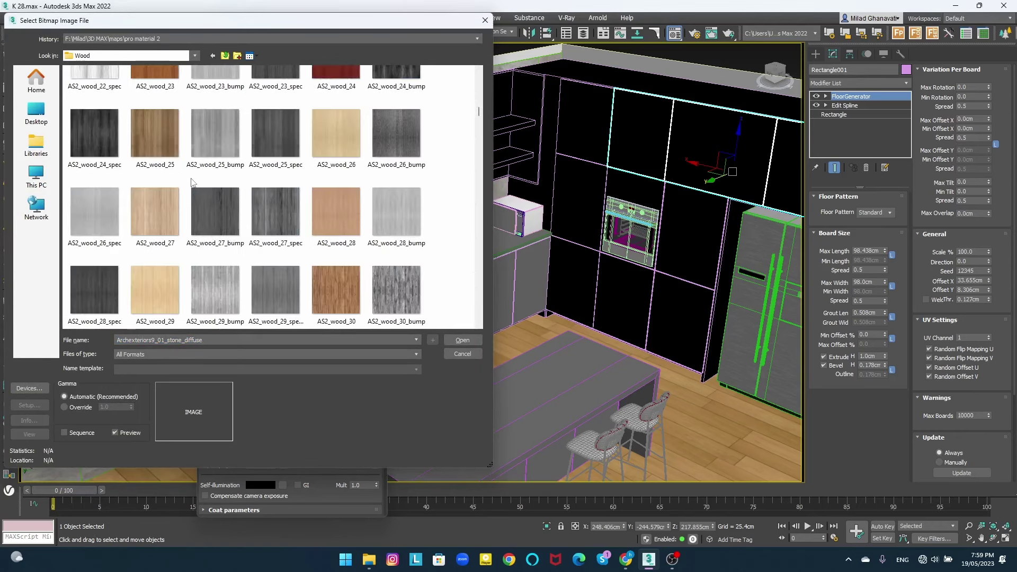
scroll(195, 219, "down", 5)
scroll(195, 218, "down", 5)
scroll(194, 190, "down", 5)
scroll(201, 191, "down", 5)
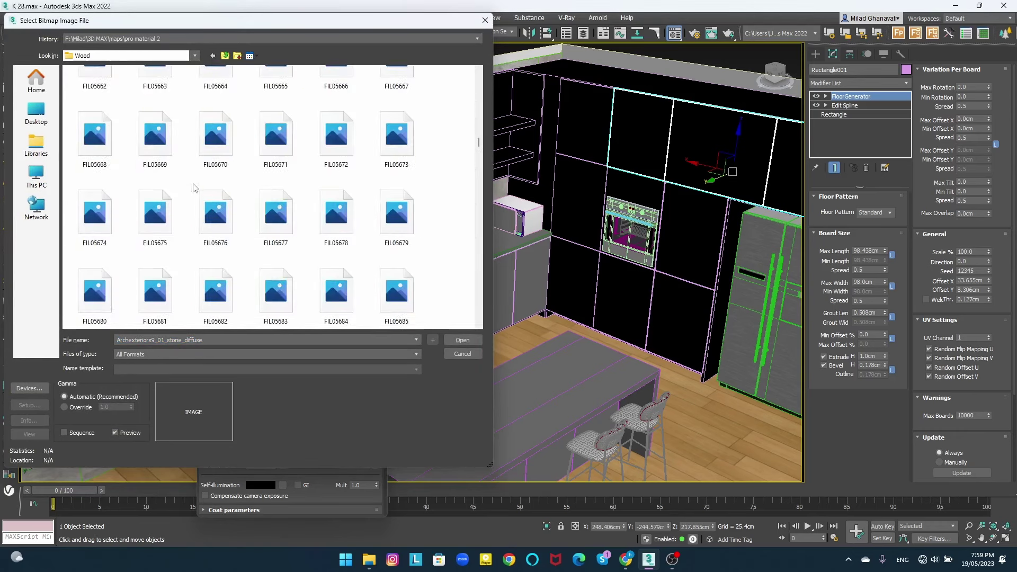
scroll(215, 196, "down", 5)
scroll(227, 199, "down", 5)
scroll(231, 206, "down", 5)
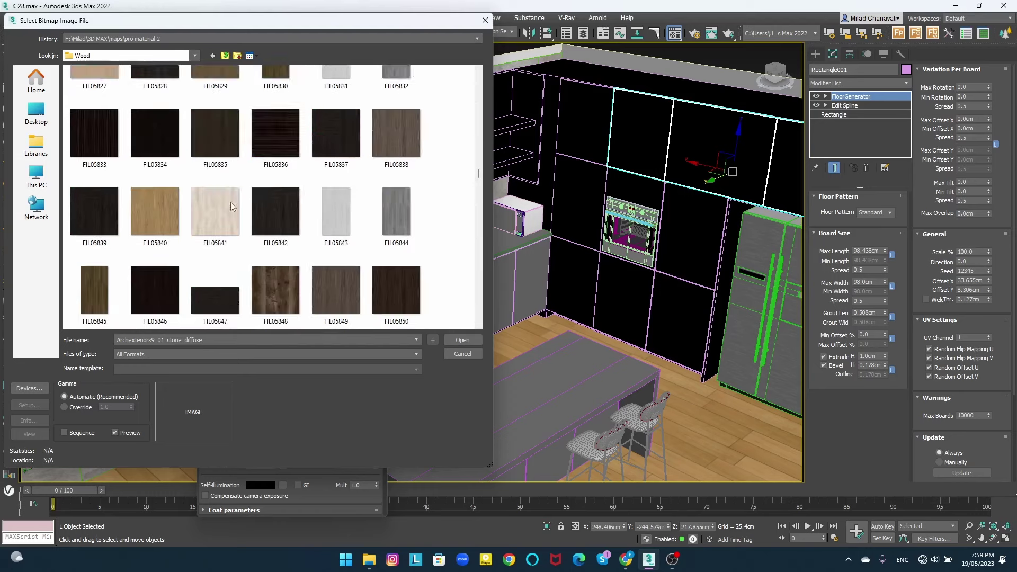
scroll(231, 205, "down", 5)
scroll(232, 207, "down", 5)
scroll(232, 208, "down", 5)
scroll(232, 209, "down", 5)
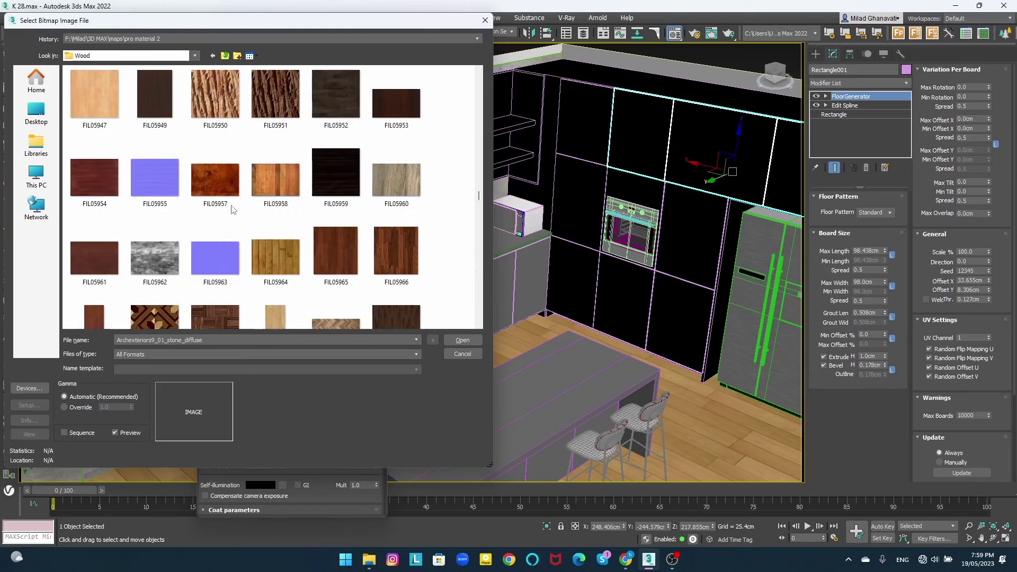
scroll(232, 209, "down", 5)
scroll(232, 210, "down", 5)
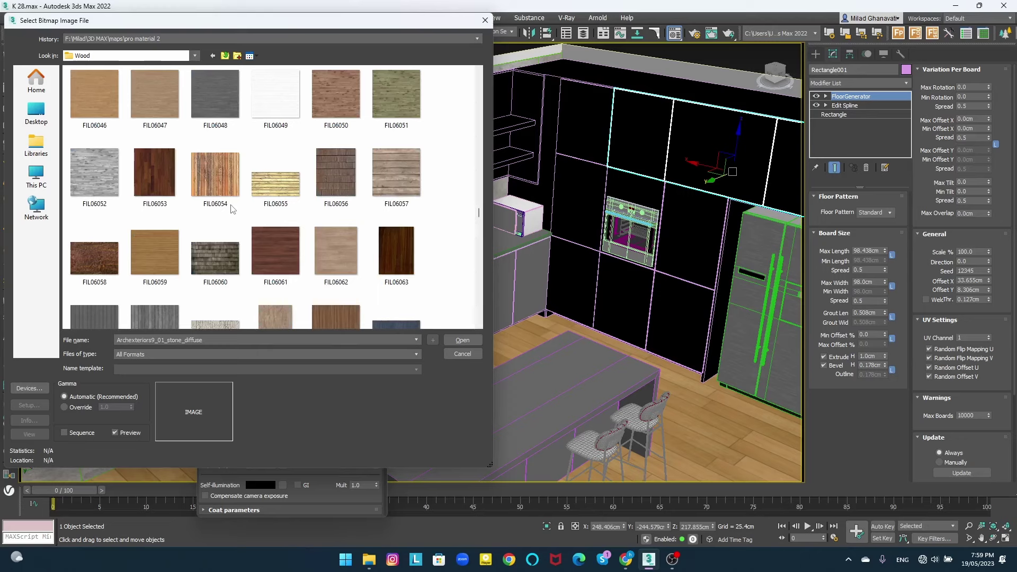
scroll(231, 209, "down", 5)
scroll(231, 208, "down", 5)
scroll(229, 208, "down", 5)
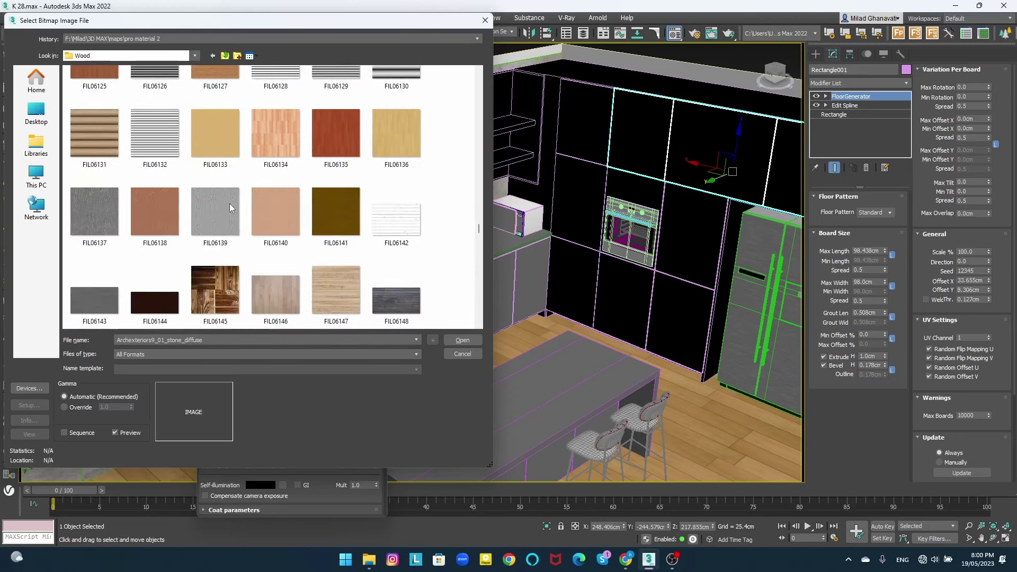
- Preview the FIL06136 wood texture full size in an image viewer
left_click(385, 153)
right_click(382, 141)
left_click(405, 163)
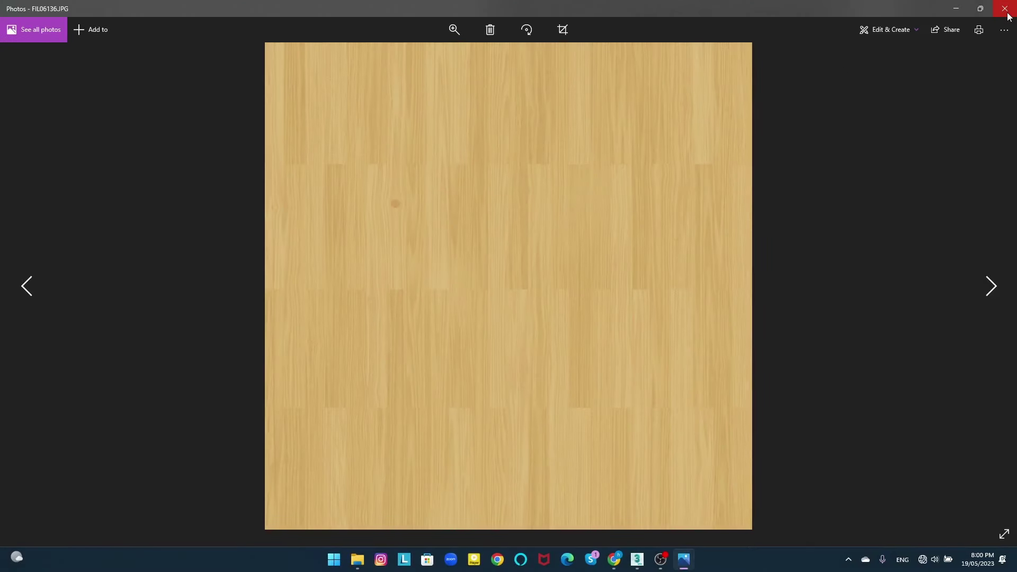
left_click(1005, 9)
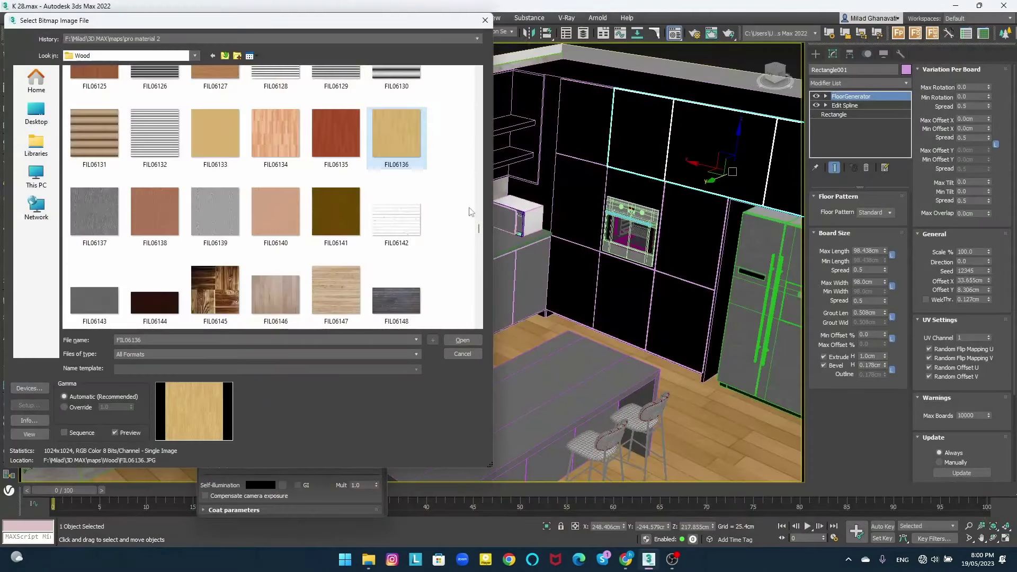
- Load the light wood image FIL06192 as the diffuse bitmap
scroll(396, 215, "down", 10)
left_click(150, 116)
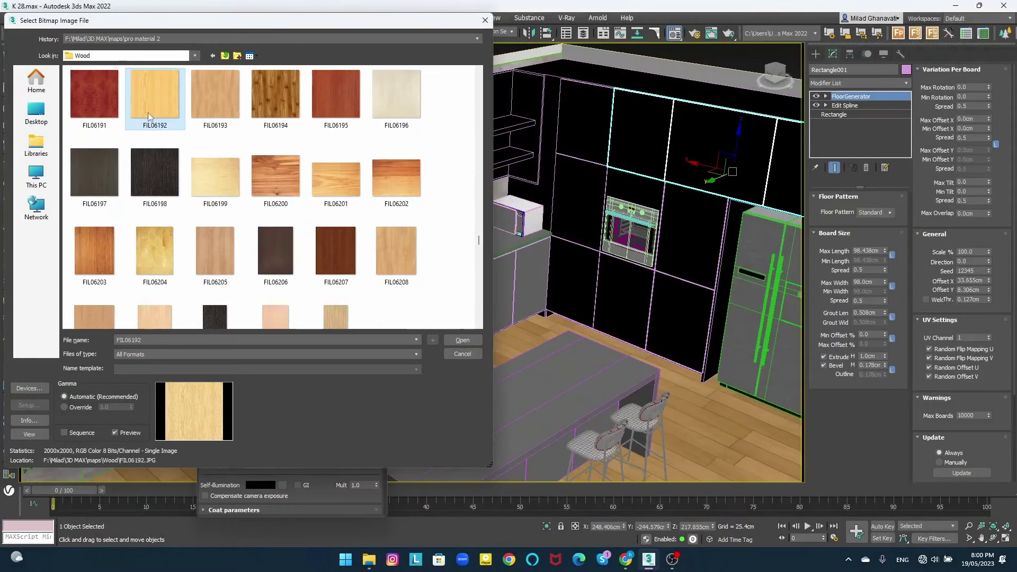
left_click(102, 260)
double_click(152, 97)
- Assign the cabin 4 wood material to the lower cabinets
left_click_drag(217, 173, 468, 316)
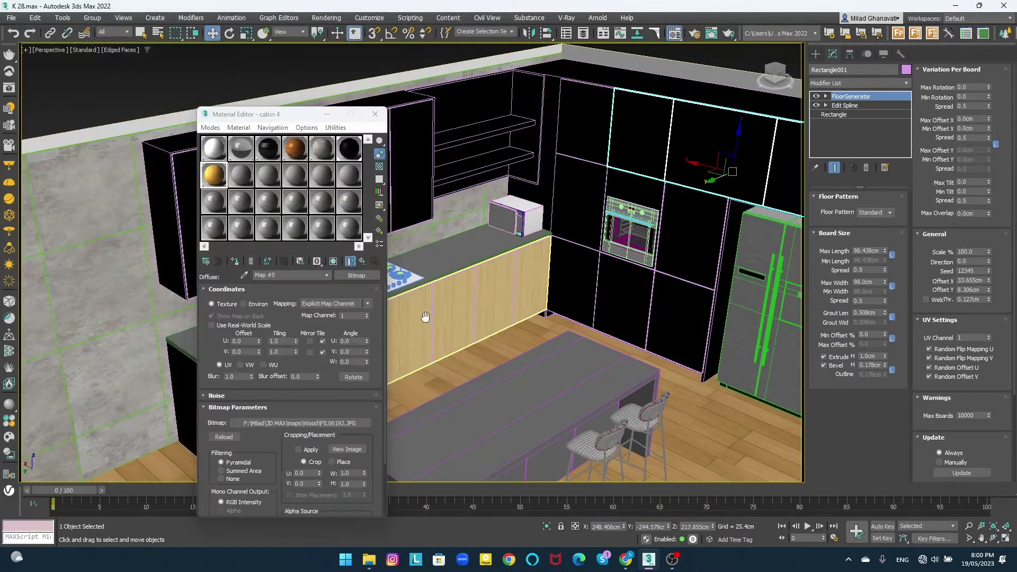
scroll(488, 329, "up", 5)
mouse_move(488, 330)
middle_mouse_down()
mouse_move(565, 229)
mouse_move(529, 390)
mouse_move(572, 235)
mouse_move(567, 180)
middle_mouse_up()
- Instance cabin 4's diffuse wood map into its Bump slot, bump amount 10
left_click(362, 260)
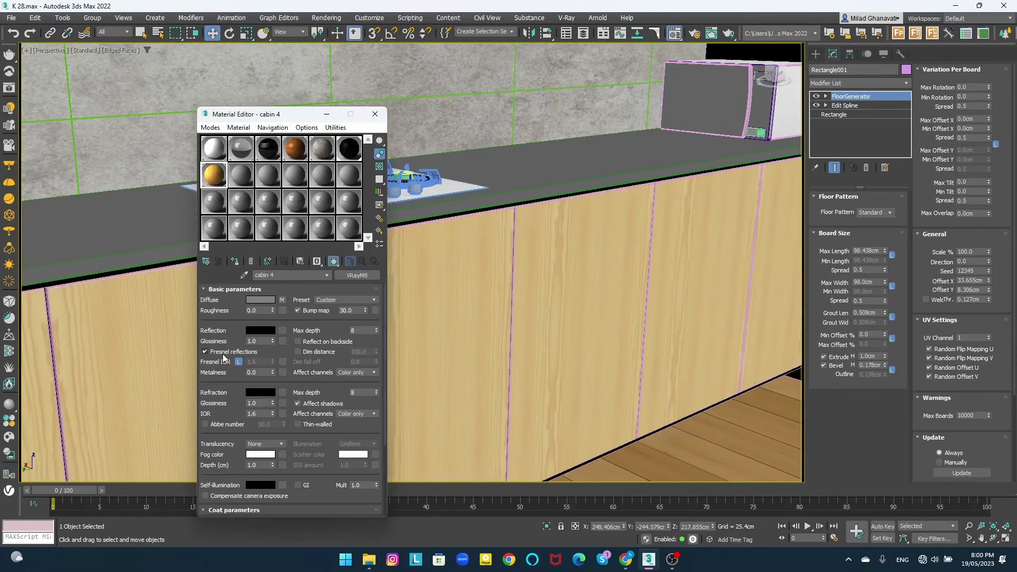
scroll(229, 466, "down", 5)
scroll(224, 468, "down", 2)
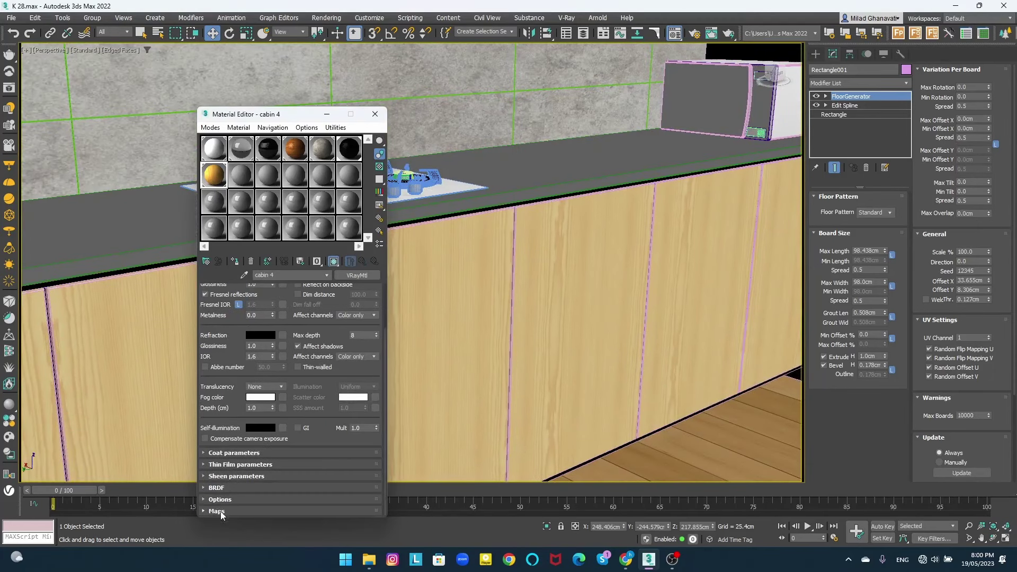
left_click(221, 512)
scroll(317, 302, "up", 3)
scroll(312, 305, "down", 3)
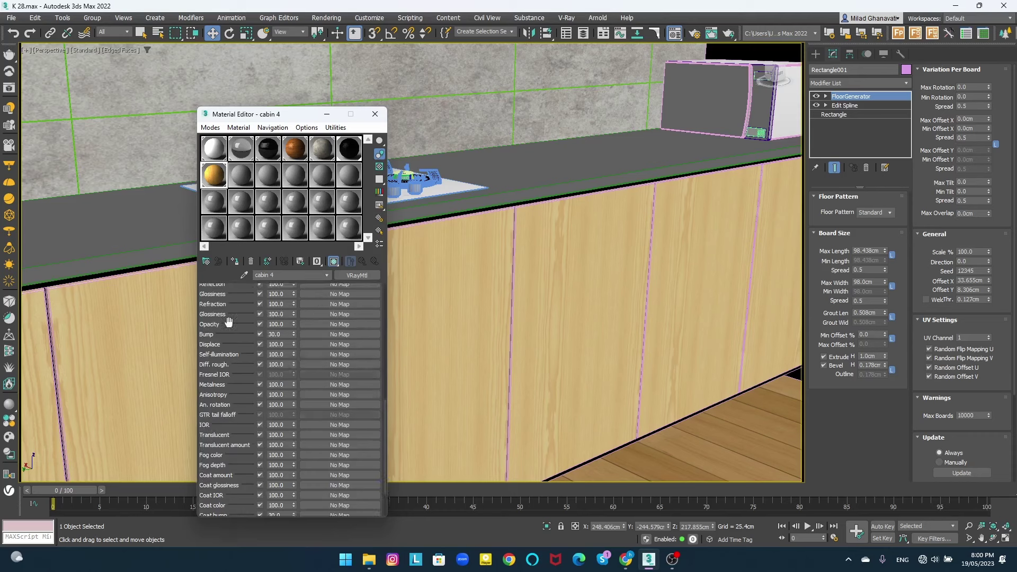
scroll(313, 306, "up", 1)
left_click_drag(309, 367, 316, 366)
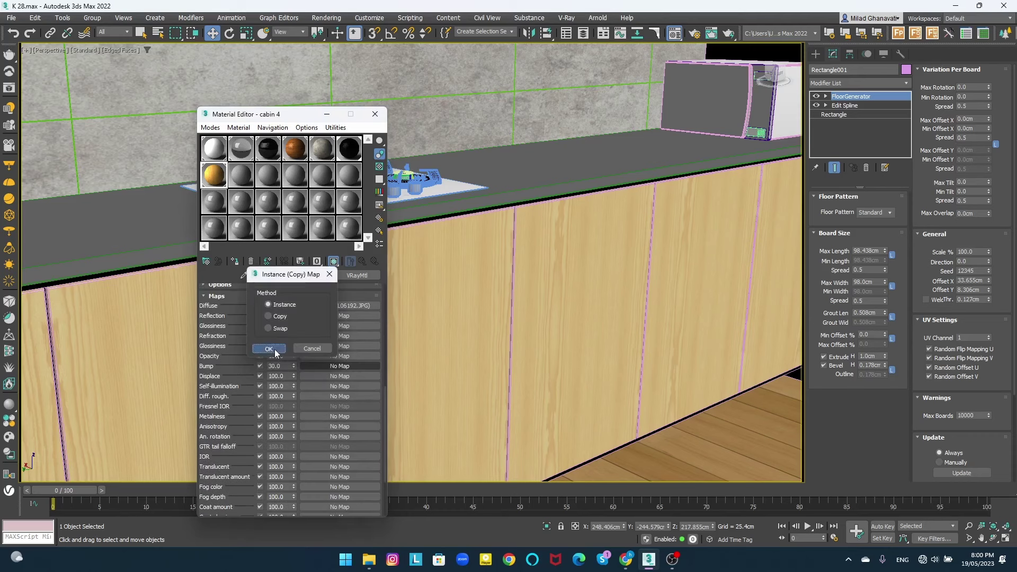
key("Return")
- Give cabin 4 a grey reflection colour with 0.67 glossiness
scroll(242, 455, "up", 4)
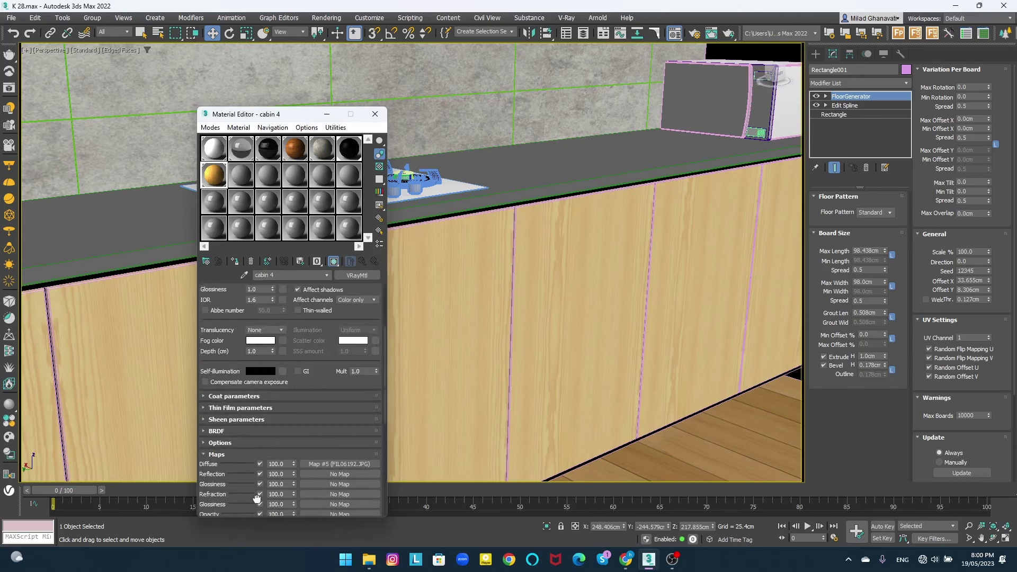
scroll(242, 456, "up", 3)
left_click(253, 331)
left_click_drag(162, 269, 175, 269)
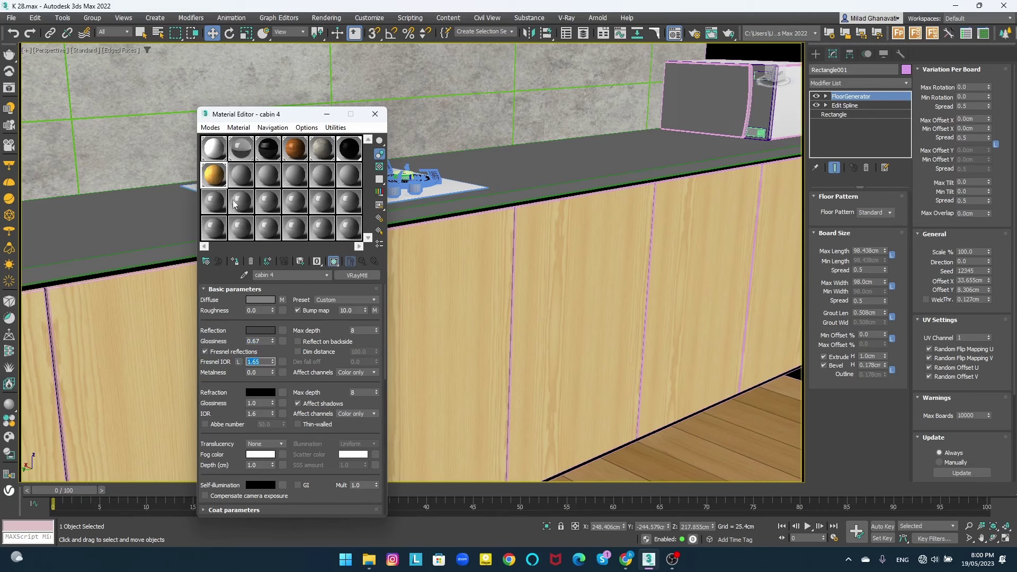
scroll(543, 317, "down", 3)
mouse_move(511, 323)
middle_mouse_down("alt")
mouse_move(558, 302)
mouse_move(572, 320)
middle_mouse_up("alt")
- Detach the red panel element from the tall cabinet object
left_click(558, 302)
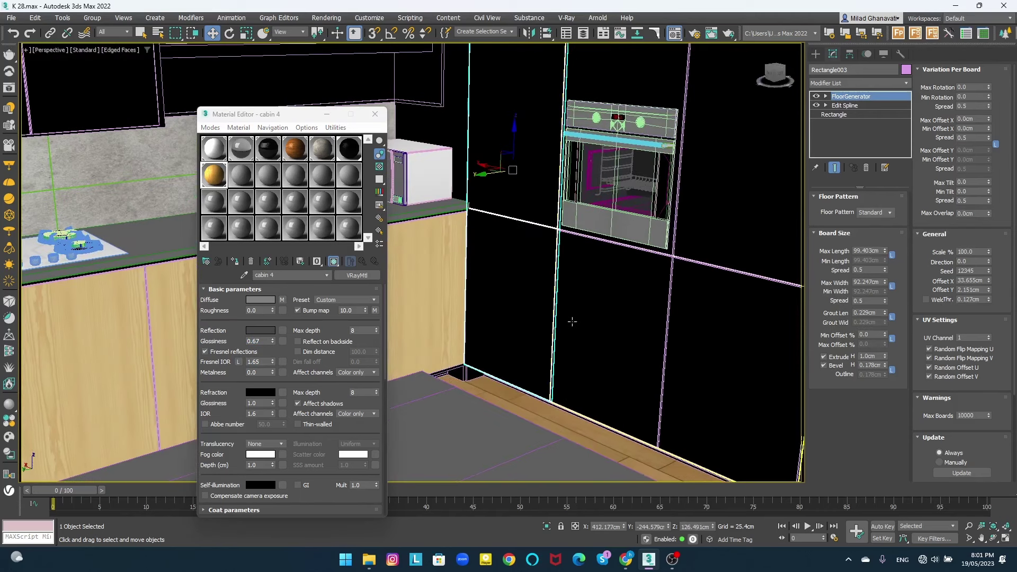
right_click(641, 175)
left_click(753, 293)
left_click(882, 209)
left_click(536, 284)
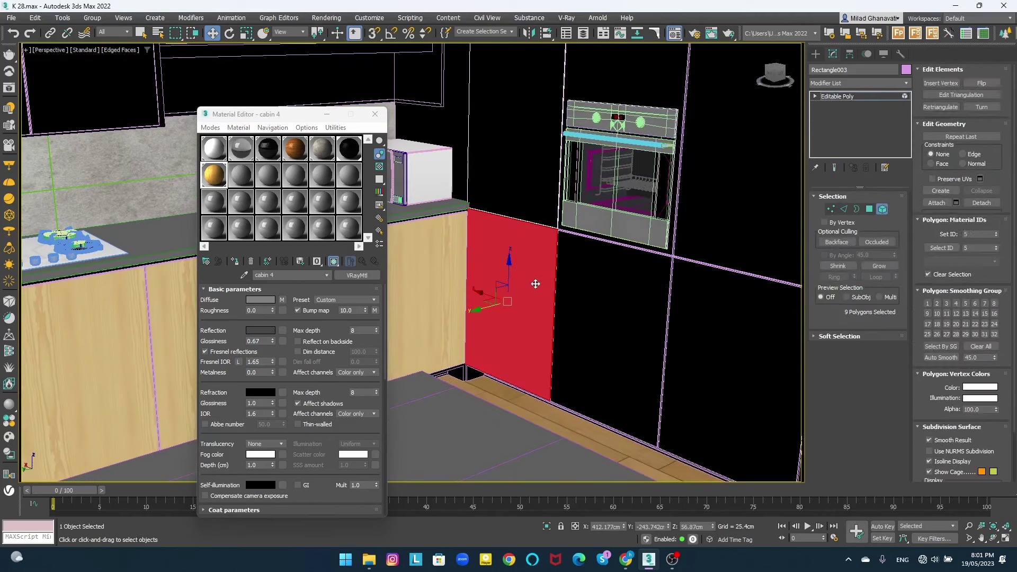
left_click(981, 149)
key("Return")
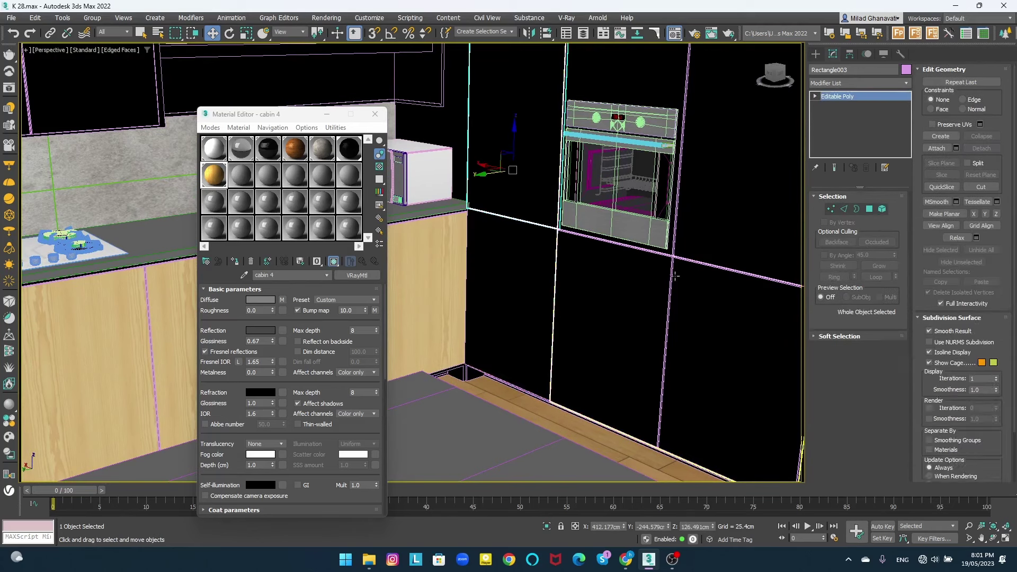
- Convert the oven cabinet to Editable Poly and detach the two lower panels
middle_click_drag(599, 297, 583, 274)
scroll(583, 274, "up", 2)
right_click(631, 185)
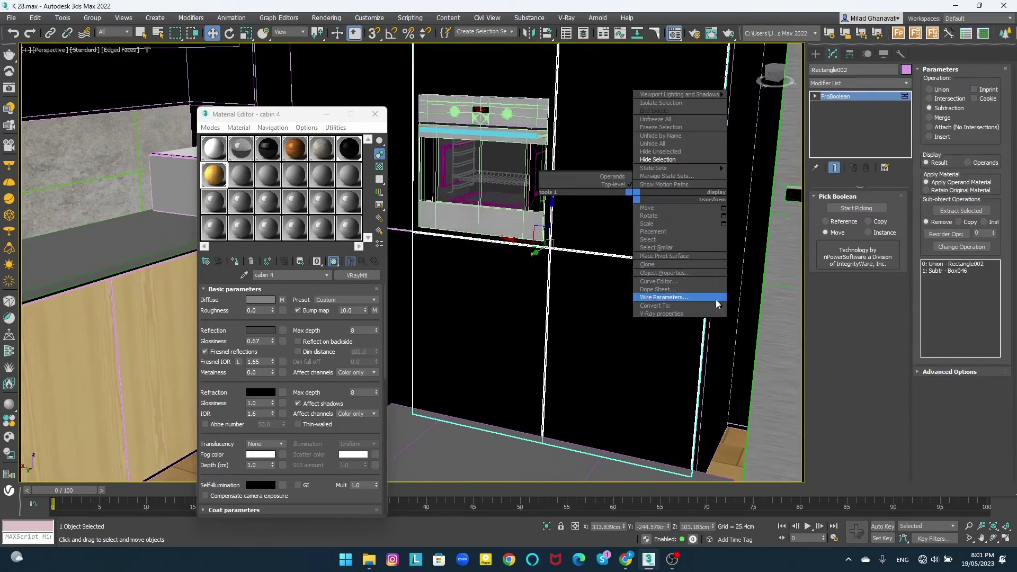
left_click(717, 299)
left_click(882, 209)
left_click(522, 352)
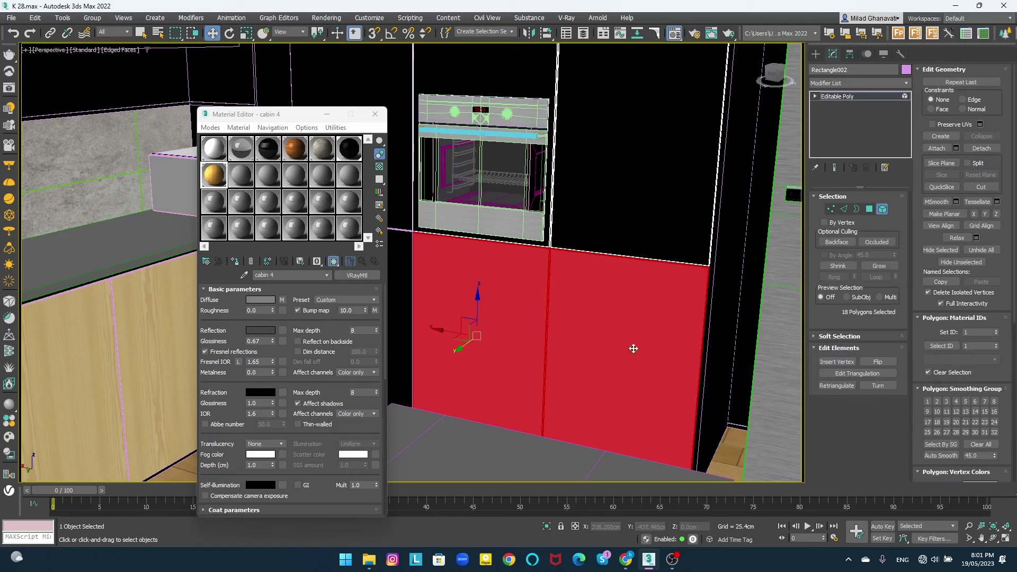
middle_click_drag(631, 347, 615, 341, "alt")
left_click(981, 154)
key("Return")
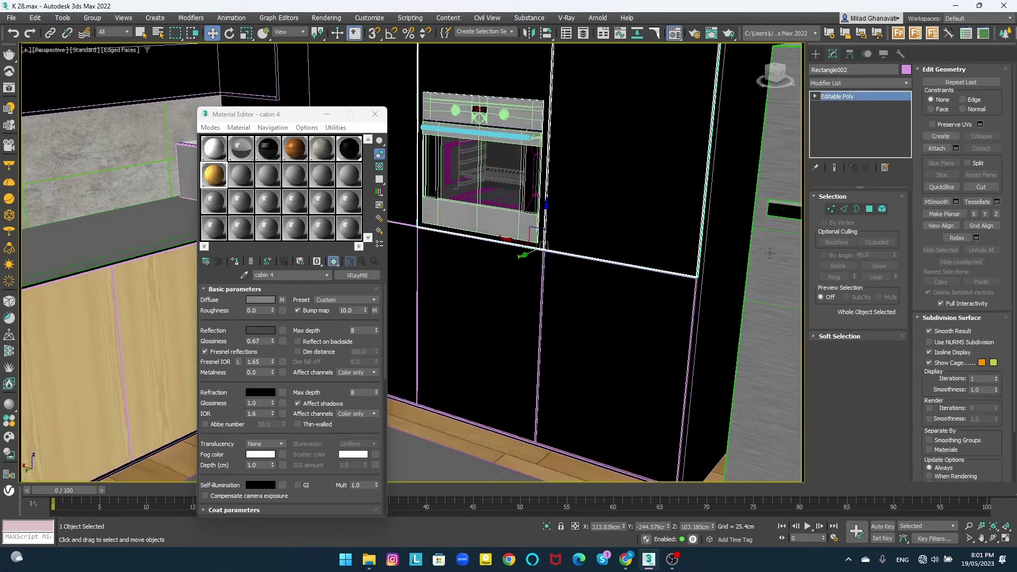
- Apply the cabin 4 wood material to the detached panels and the island
middle_click_drag(583, 275, 643, 295)
left_click(643, 295, "ctrl")
left_click(235, 259)
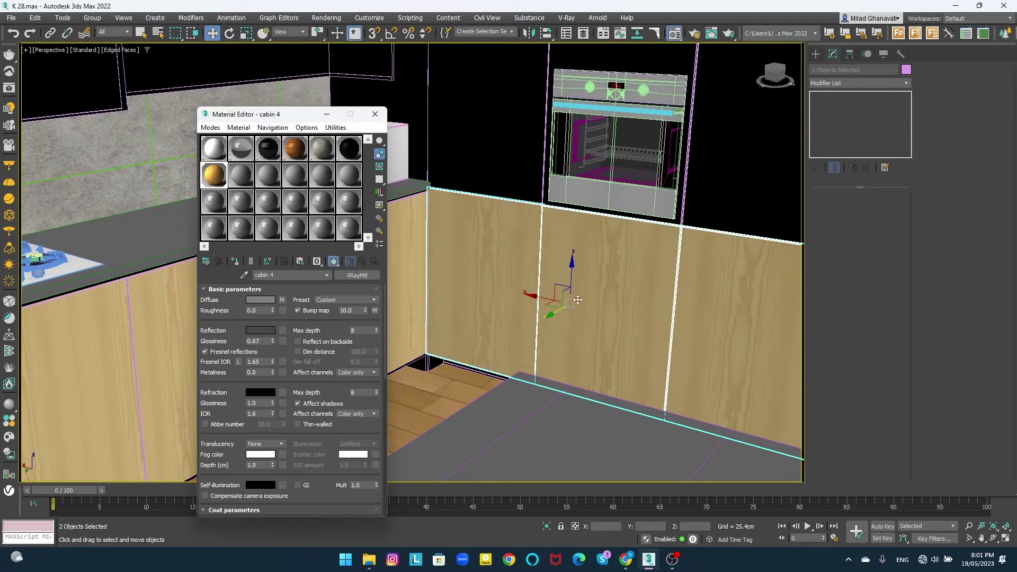
mouse_move(577, 300)
middle_mouse_down("alt")
mouse_move(565, 308)
mouse_move(581, 276)
mouse_move(531, 318)
middle_mouse_up("alt")
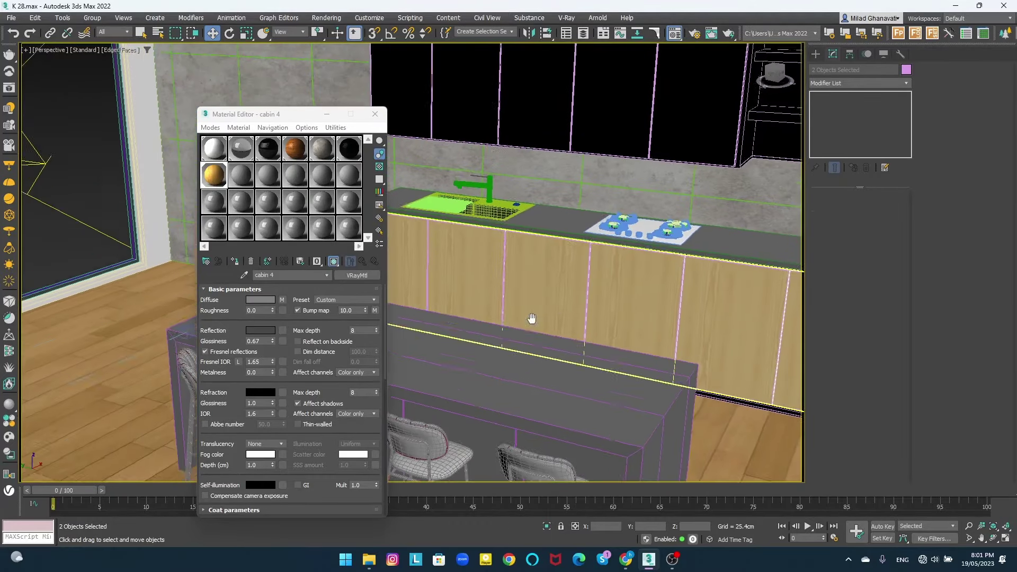
key("c")
left_click(235, 261)
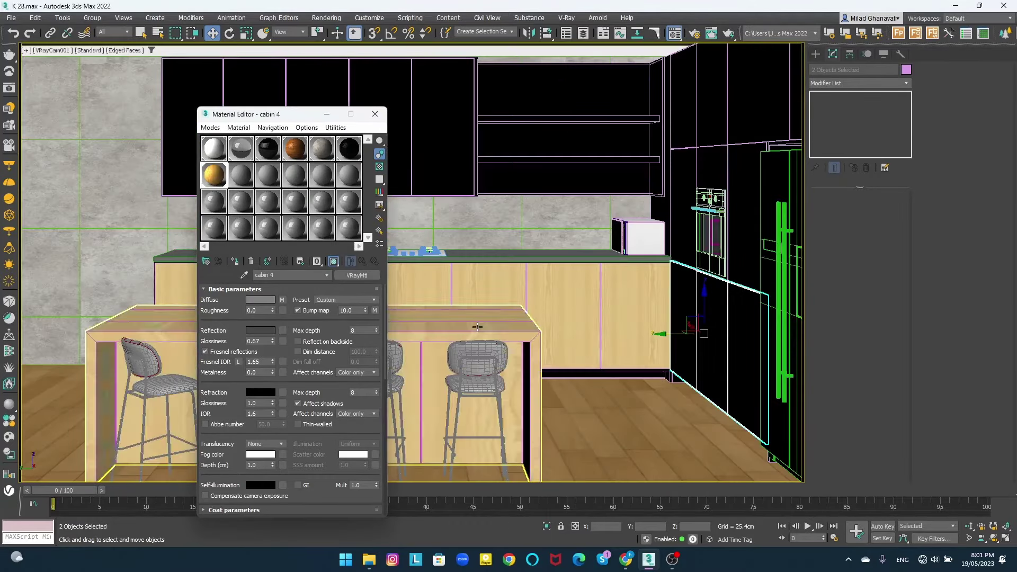
key("p")
mouse_move(582, 297)
middle_mouse_down("alt")
mouse_move(622, 316)
mouse_move(561, 275)
mouse_move(625, 275)
middle_mouse_up("alt")
- Isolate the island Box004 and select its polygons in Polygon mode
left_click(572, 296)
left_click(546, 526)
key("4")
left_click_drag(450, 185, 609, 344)
middle_click_drag(630, 268, 627, 289, "alt")
key("l")
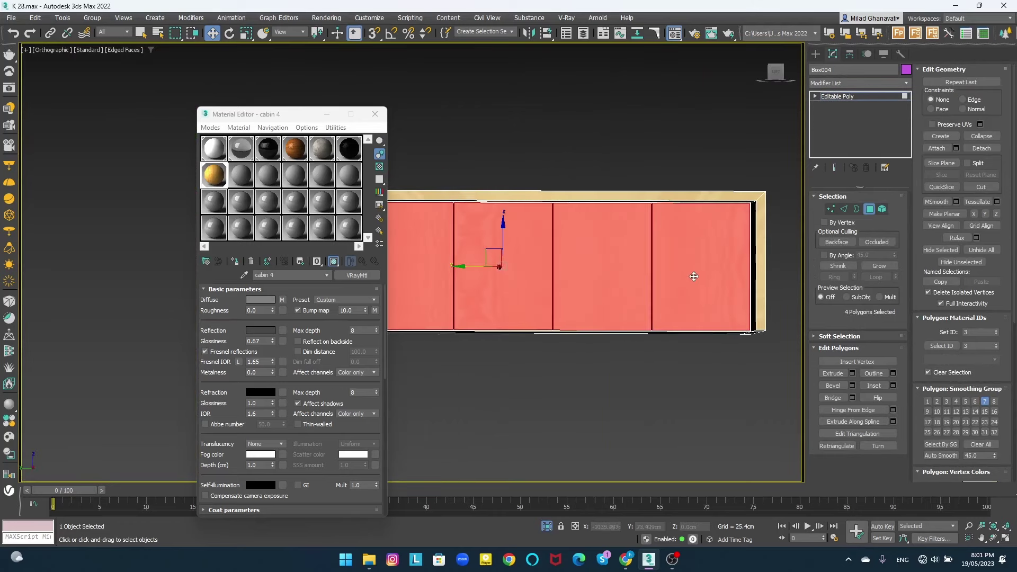
scroll(681, 282, "down", 5)
scroll(681, 282, "up", 3)
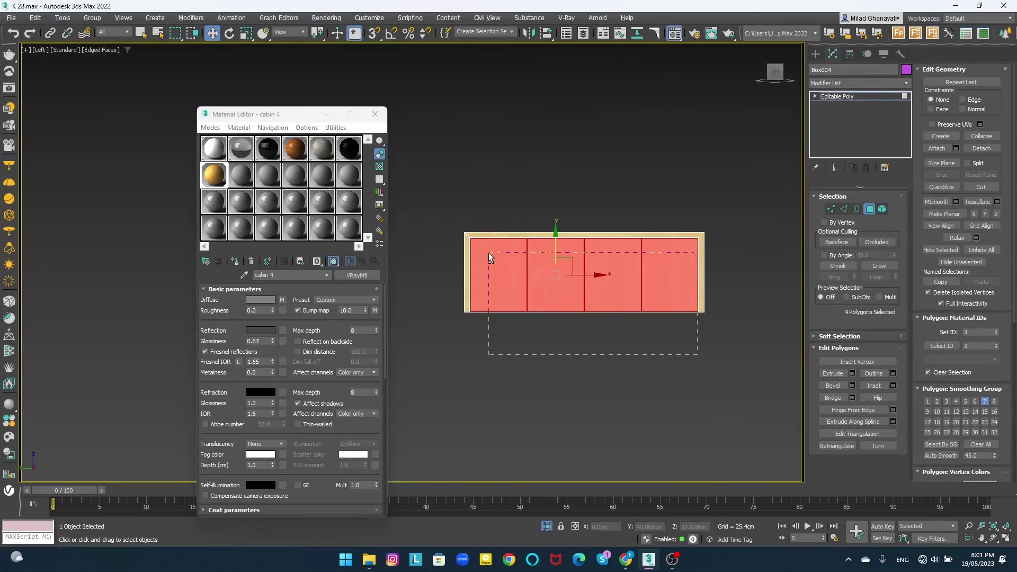
left_click(470, 237)
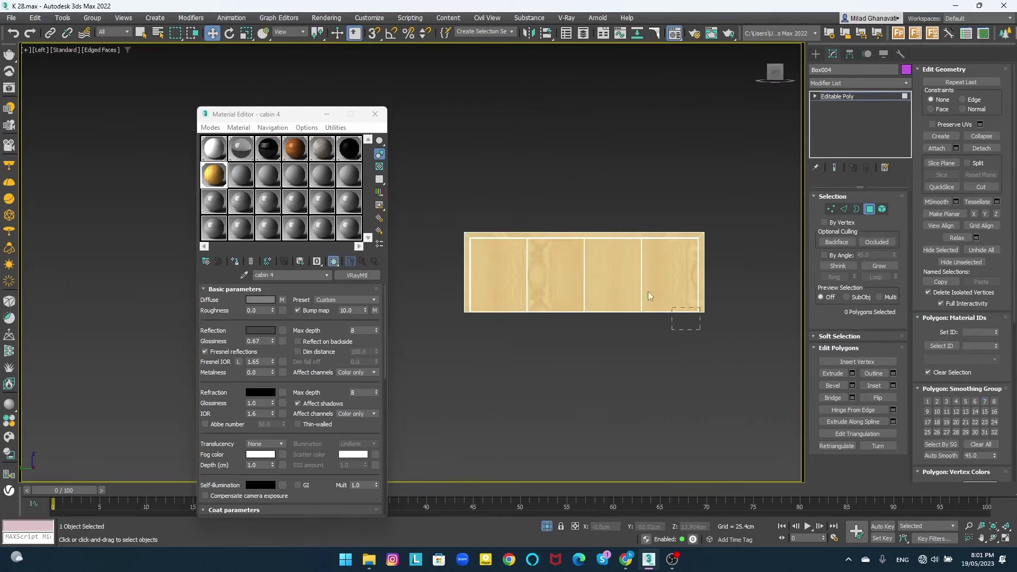
left_click_drag(472, 237, 469, 238)
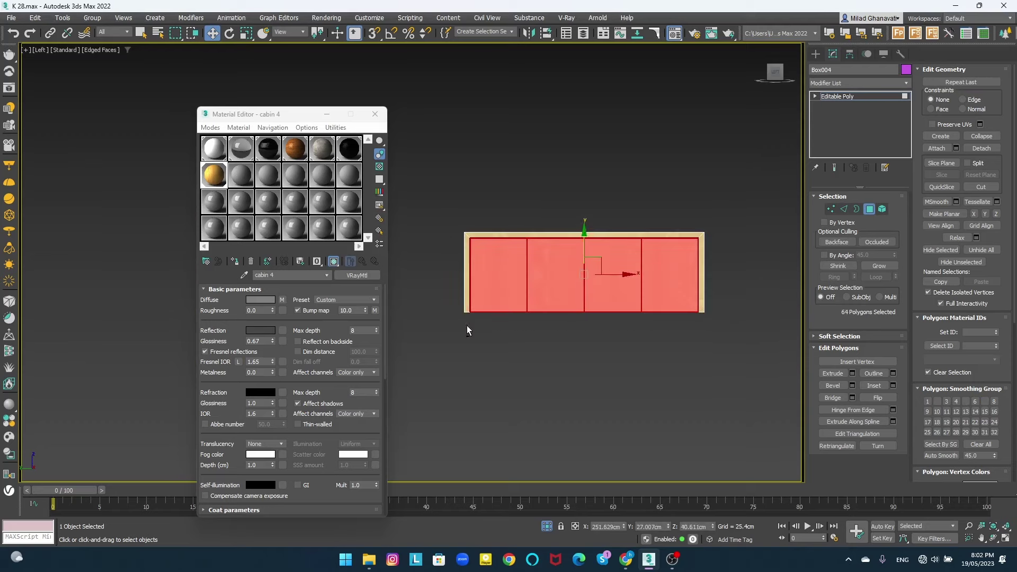
- Drop the top faces from the selection and detach the front panels as object b
key("t")
scroll(482, 328, "down", 2)
middle_click_drag(417, 263, 449, 263)
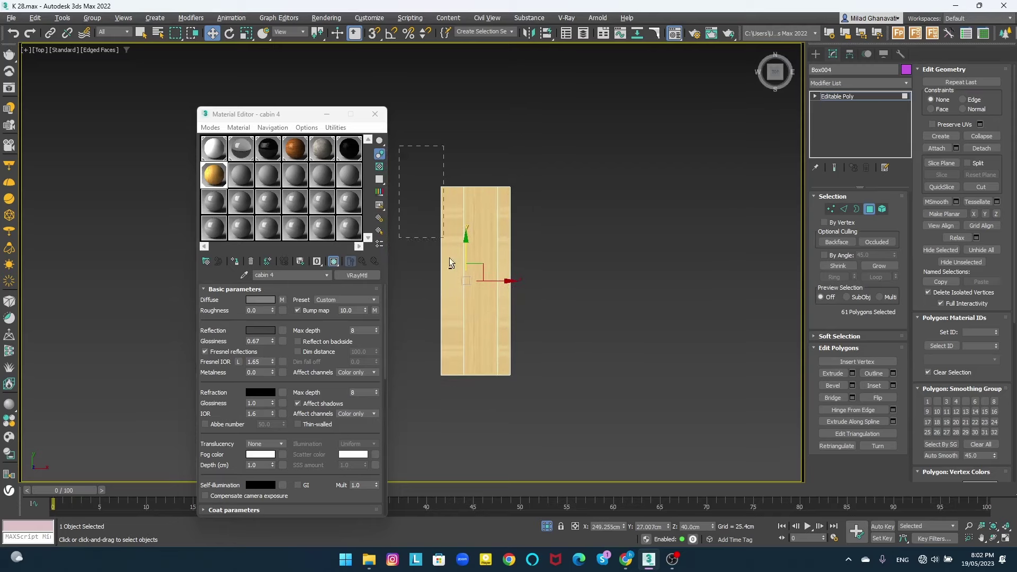
middle_click_drag(466, 380, 605, 296, "alt")
key("p")
scroll(529, 315, "up", 3)
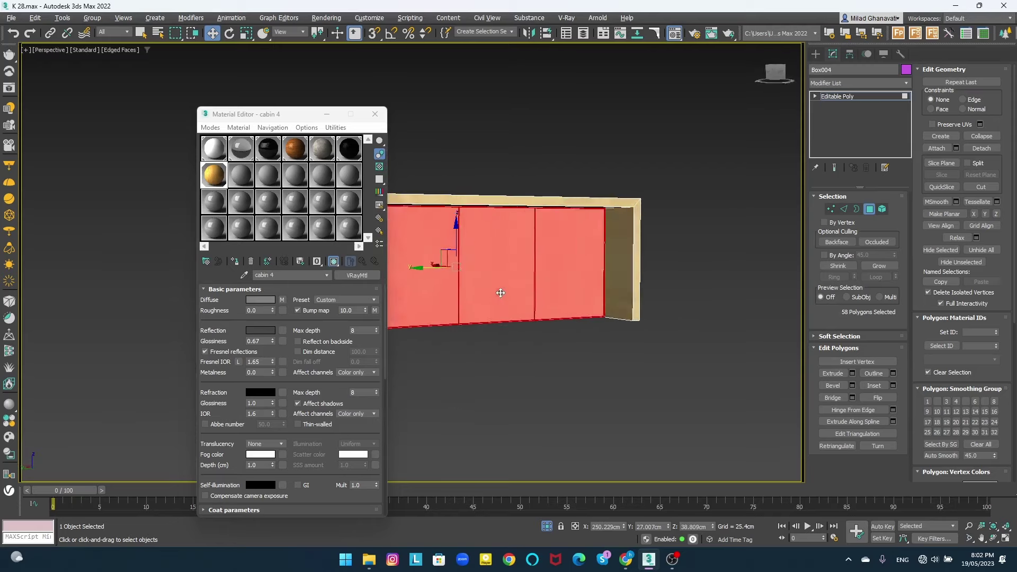
scroll(553, 291, "up", 3)
left_click(977, 148)
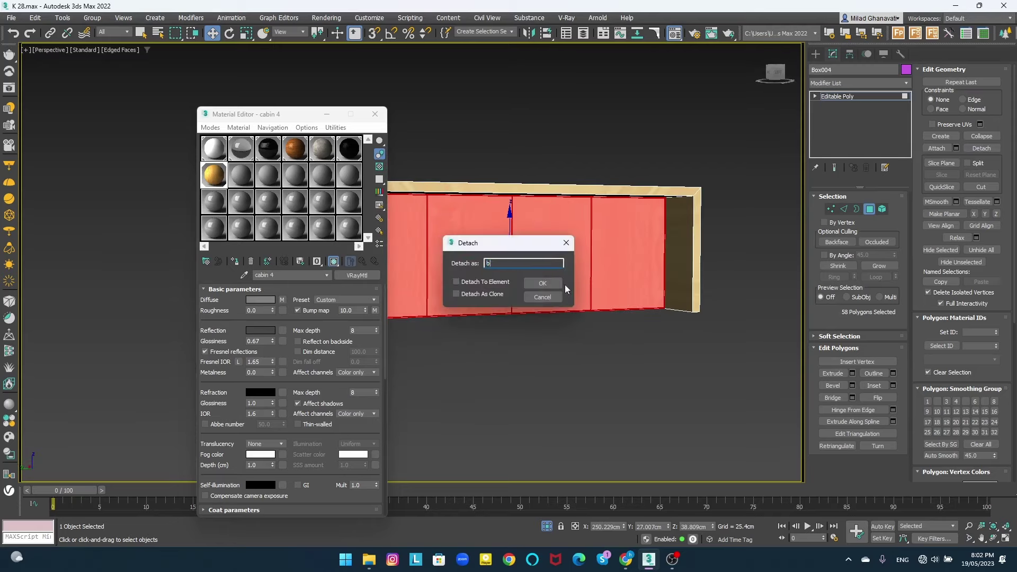
left_click(545, 284)
key("6")
left_click(577, 242)
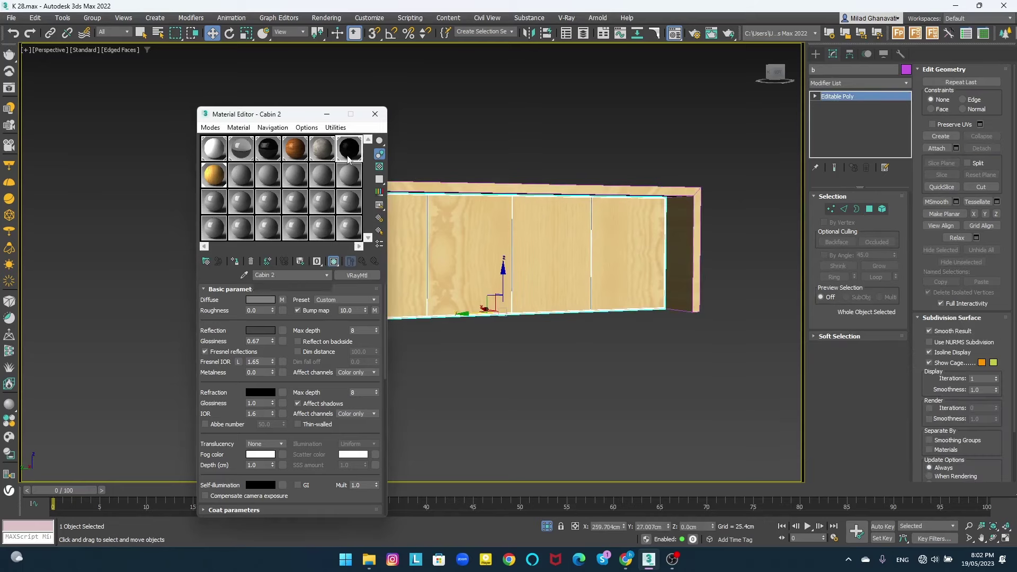
- Apply the black Cabin 2 material to the detached object b
left_click_drag(348, 159, 495, 239)
left_click(564, 362)
scroll(578, 315, "down", 2)
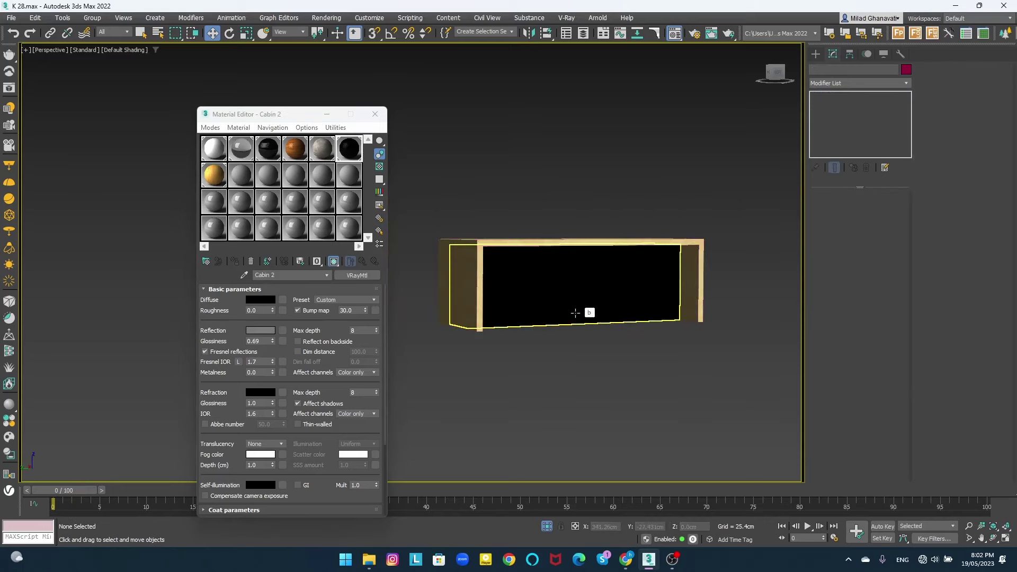
scroll(576, 312, "up", 2)
mouse_move(626, 291)
middle_mouse_down("alt")
mouse_move(539, 307)
mouse_move(535, 275)
middle_mouse_up("alt")
- Add a Box UVW Map modifier to the island, width 120.268
left_click(538, 307)
left_click(847, 81)
key("u")
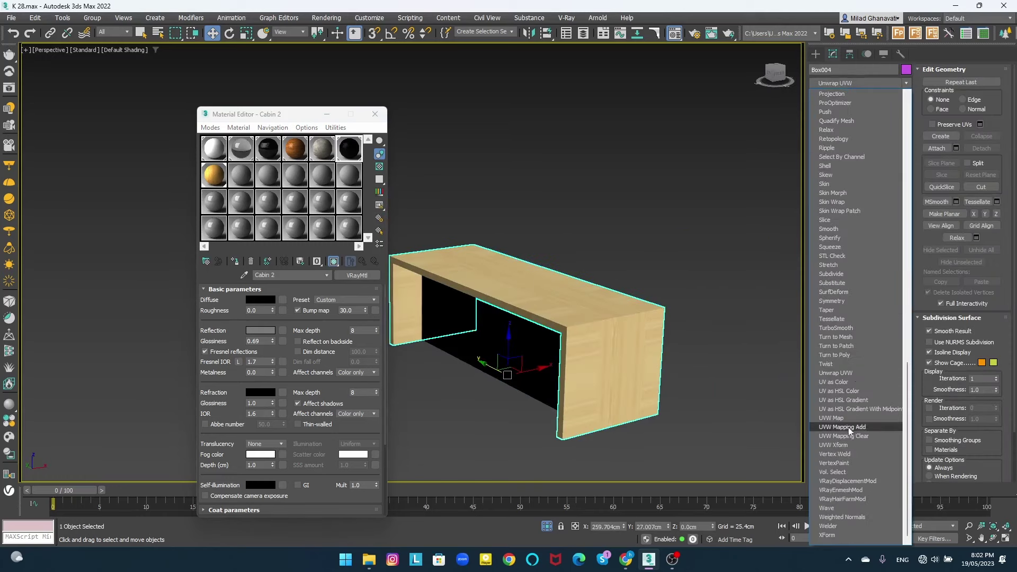
left_click(846, 419)
scroll(589, 316, "up", 2)
scroll(589, 317, "up", 2)
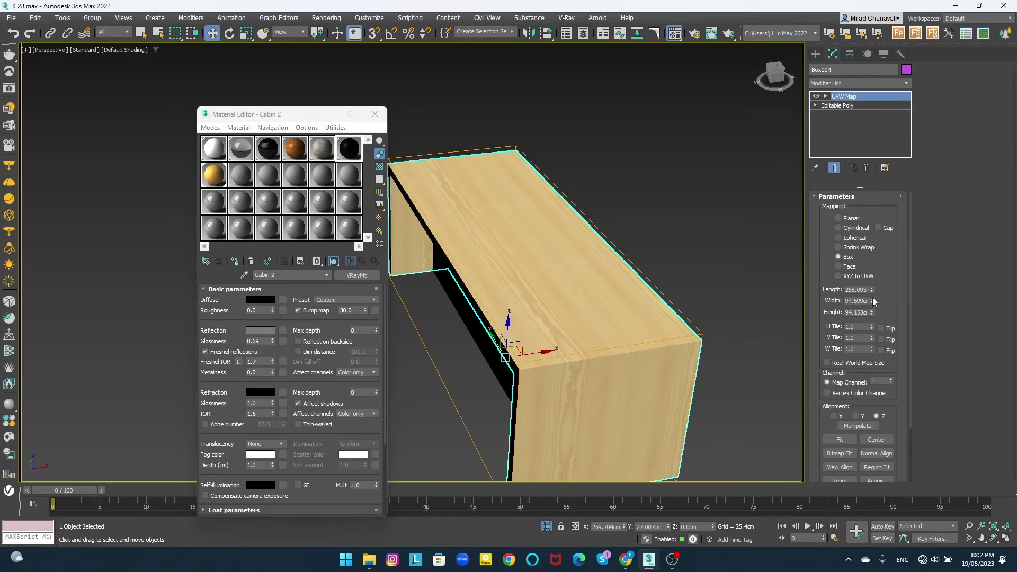
left_click_drag(872, 301, 871, 281)
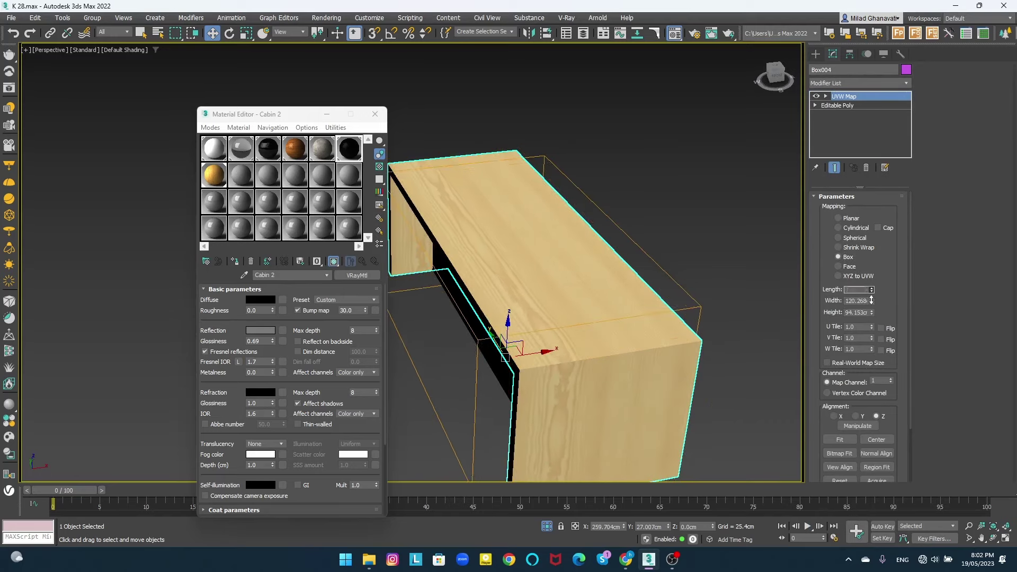
- Rotate the UVW Map gizmo -90° about the X axis
middle_click_drag(635, 318, 672, 325, "alt")
scroll(672, 325, "up", 3)
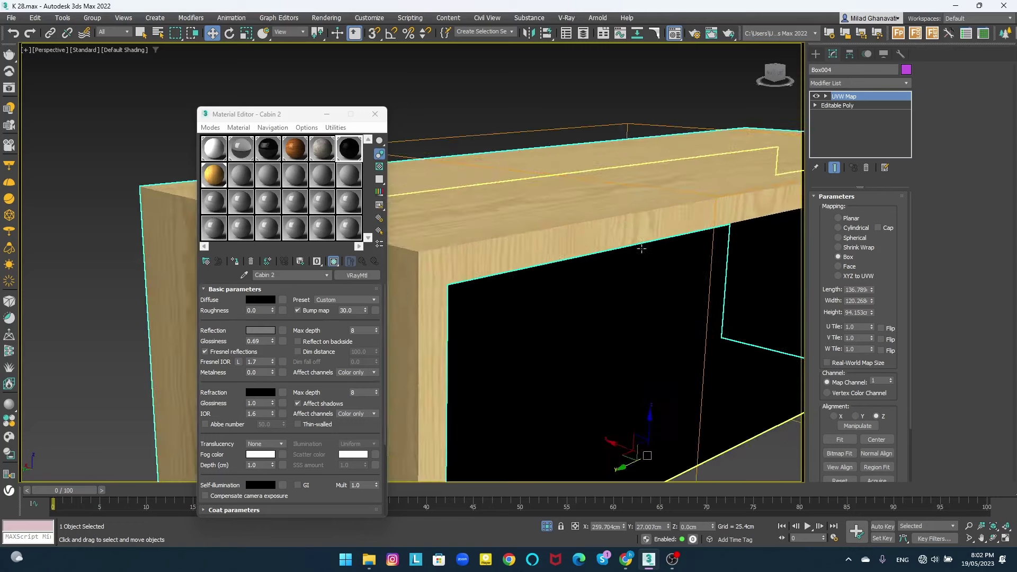
scroll(614, 263, "up", 2)
scroll(613, 264, "down", 3)
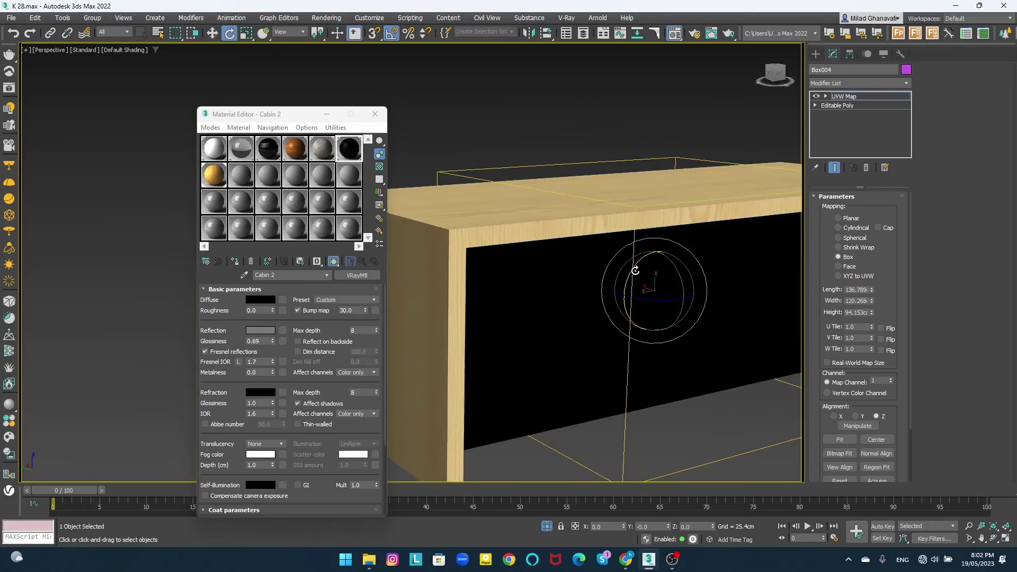
left_click_drag(635, 270, 629, 327)
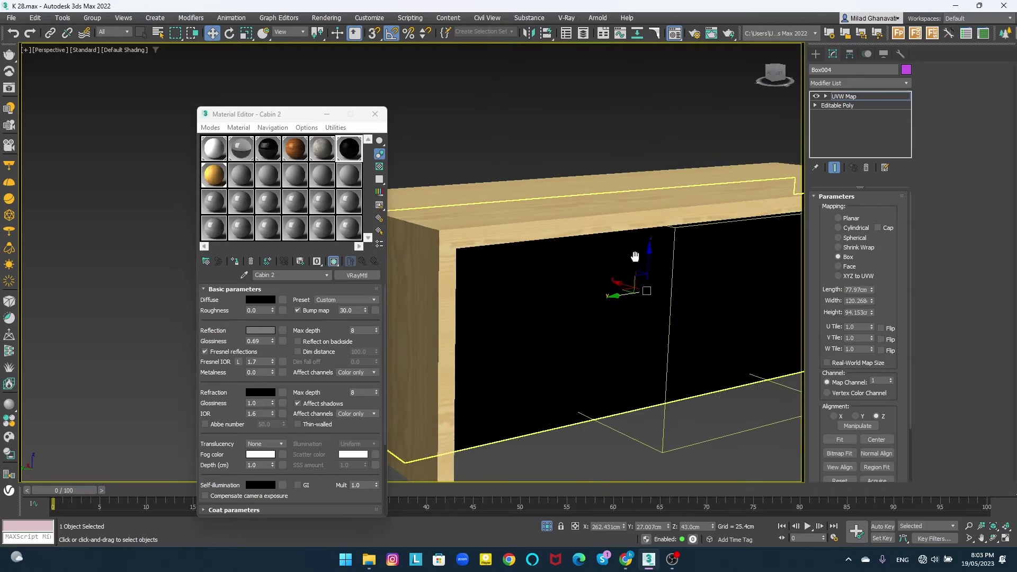
- Turn off angle snap and orbit around the island to check the wood grain
mouse_move(636, 262)
middle_mouse_down("alt")
mouse_move(565, 256)
mouse_move(689, 281)
middle_mouse_up("alt")
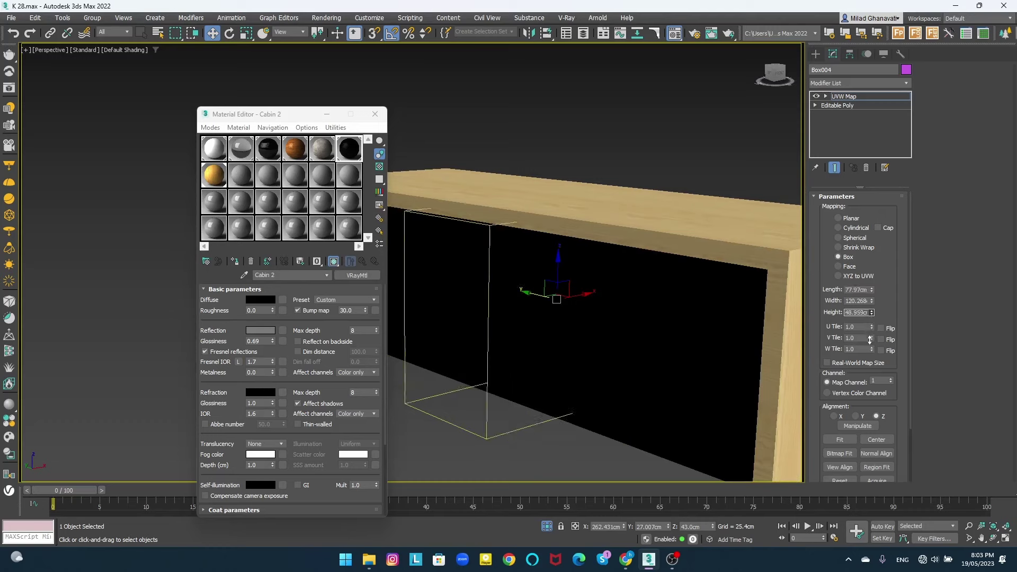
middle_click_drag(688, 318, 652, 328, "alt")
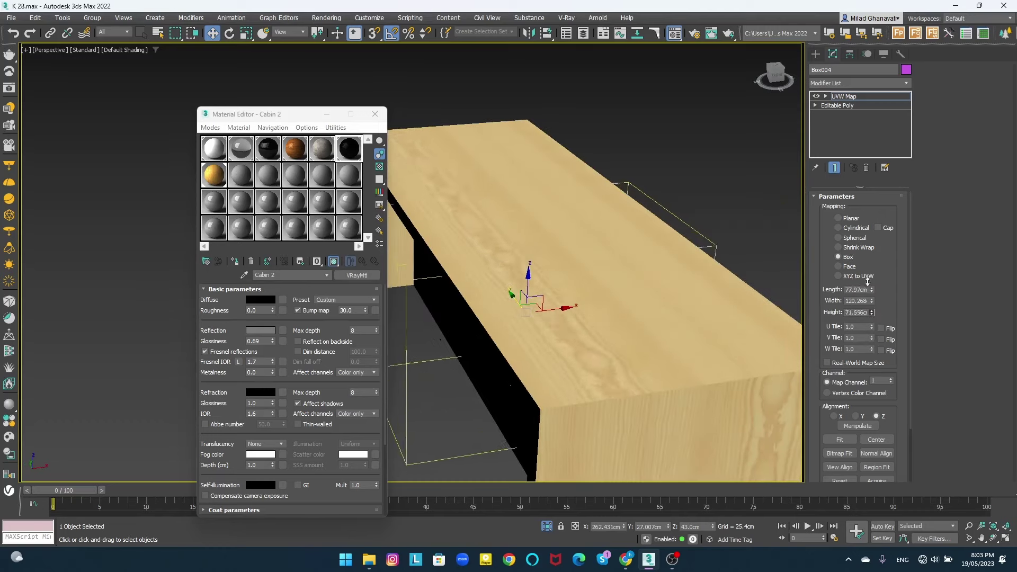
mouse_move(742, 212)
middle_mouse_down("alt")
mouse_move(703, 147)
mouse_move(614, 235)
mouse_move(600, 223)
mouse_move(595, 247)
middle_mouse_up("alt")
key("a")
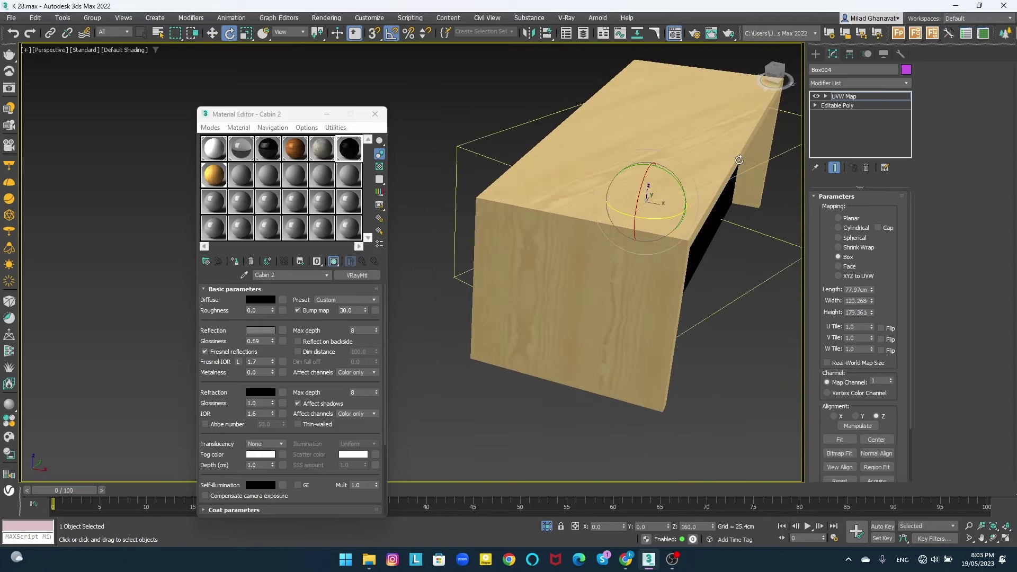
mouse_move(750, 146)
middle_mouse_down("alt")
mouse_move(588, 175)
mouse_move(601, 227)
middle_mouse_up("alt")
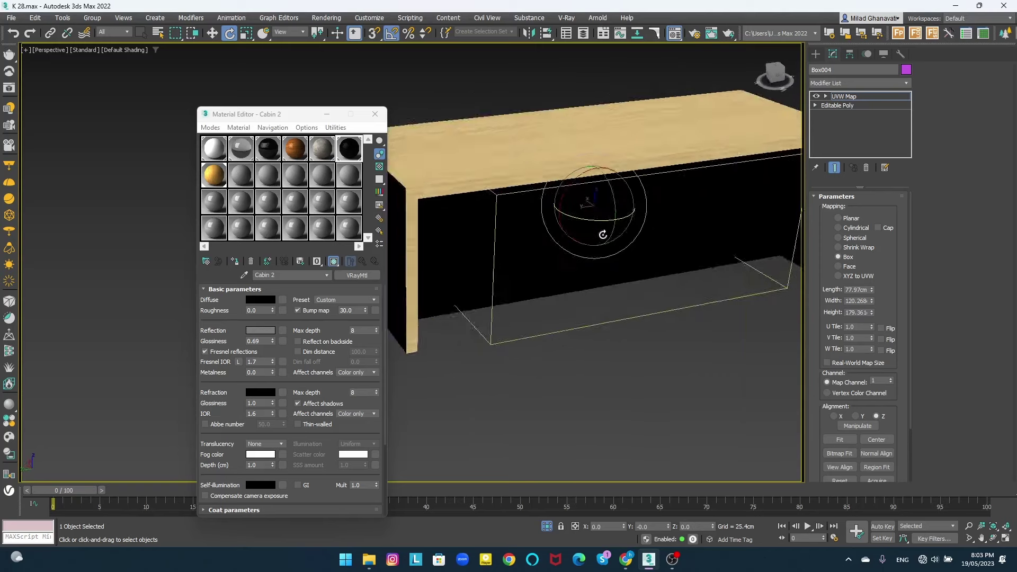
scroll(583, 187, "up", 3)
middle_click_drag(583, 187, 599, 216, "alt")
scroll(585, 223, "down", 2)
scroll(545, 218, "down", 2)
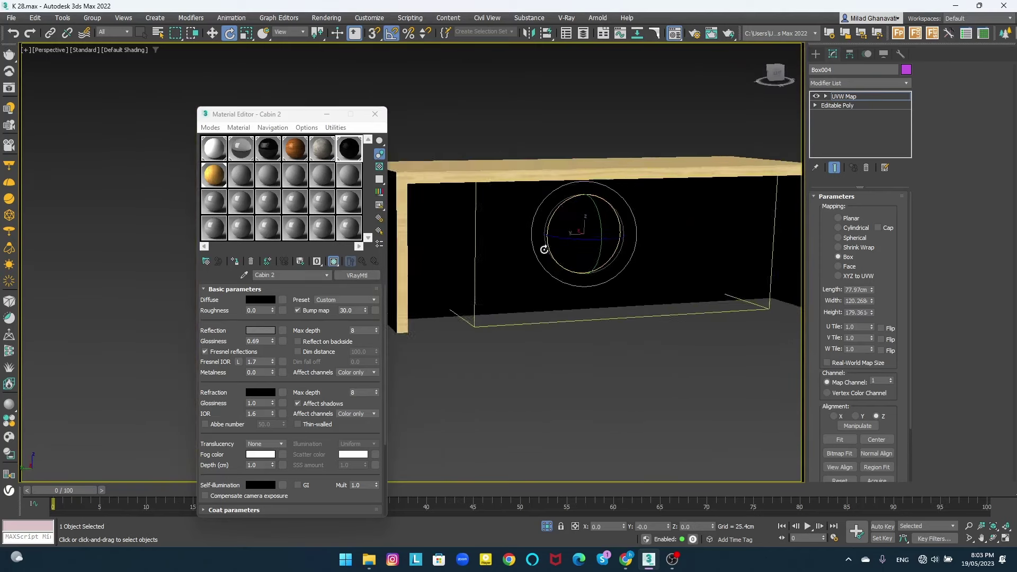
- Load the Travertan '7 - Copy' image as the sur material's diffuse bitmap
key("c")
left_click(375, 113)
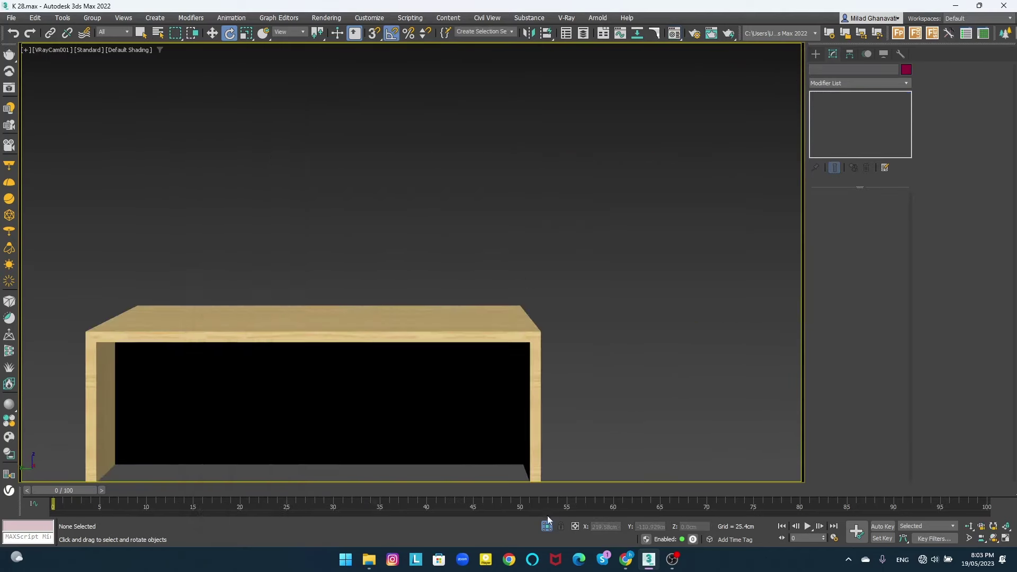
key("p")
key("m")
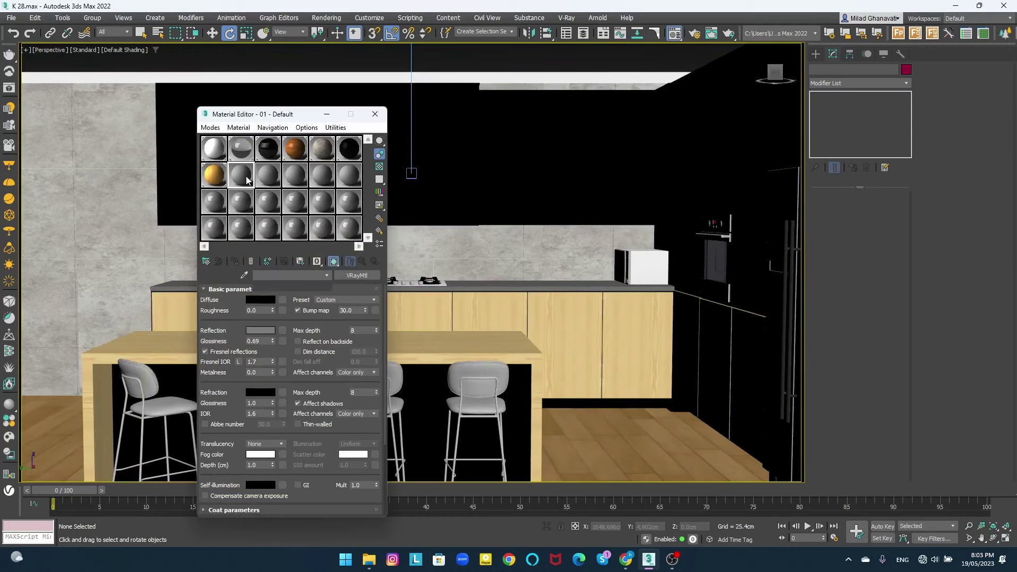
type("sur")
left_click(278, 300)
double_click(420, 182)
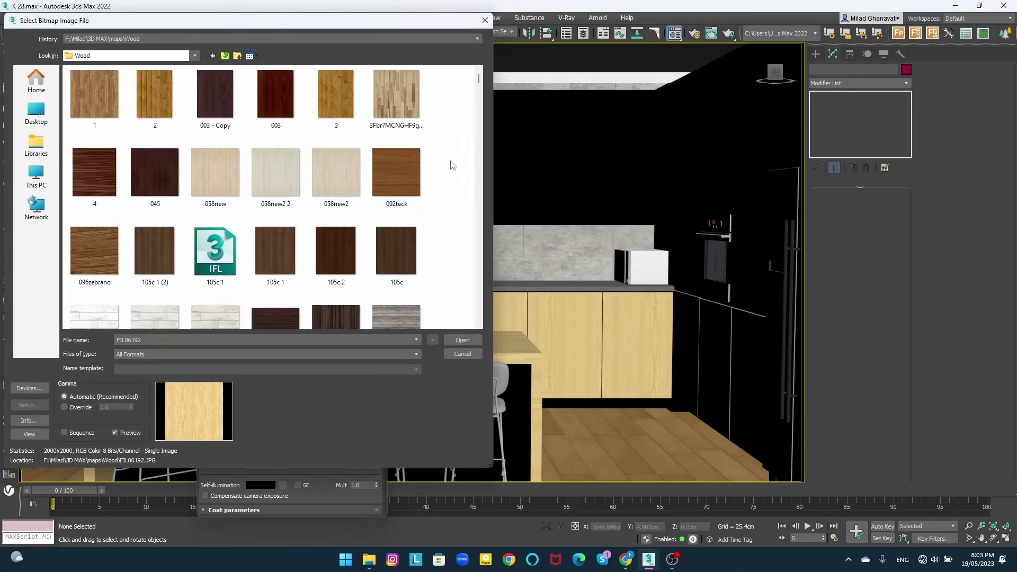
left_click(225, 56)
scroll(338, 209, "up", 3)
double_click(338, 211)
left_click(116, 201)
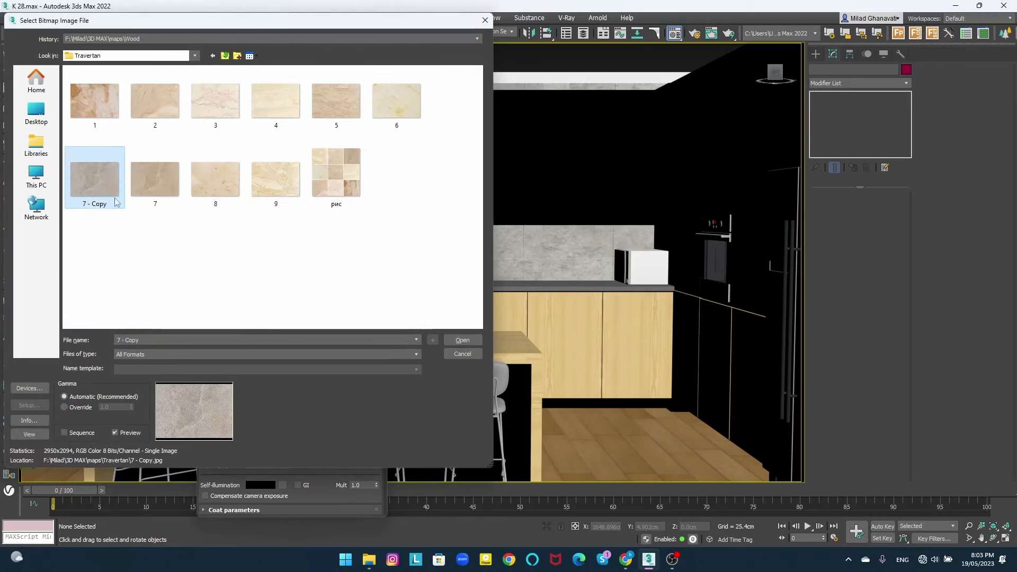
key("Return")
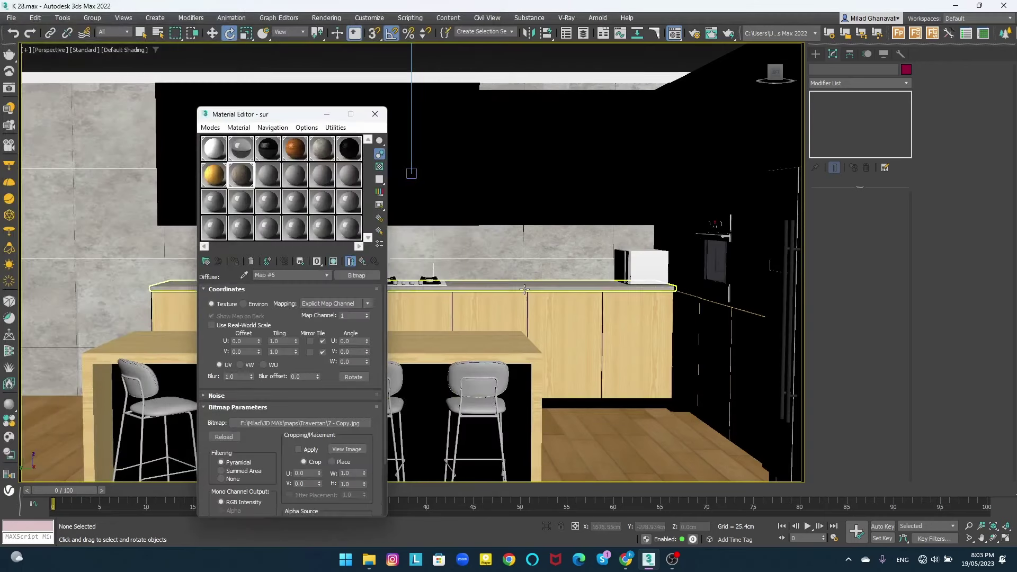
- Isolate countertop Box003 and add a box UVW Map fitted to it, height about 54 cm
left_click(497, 292)
left_click(547, 526)
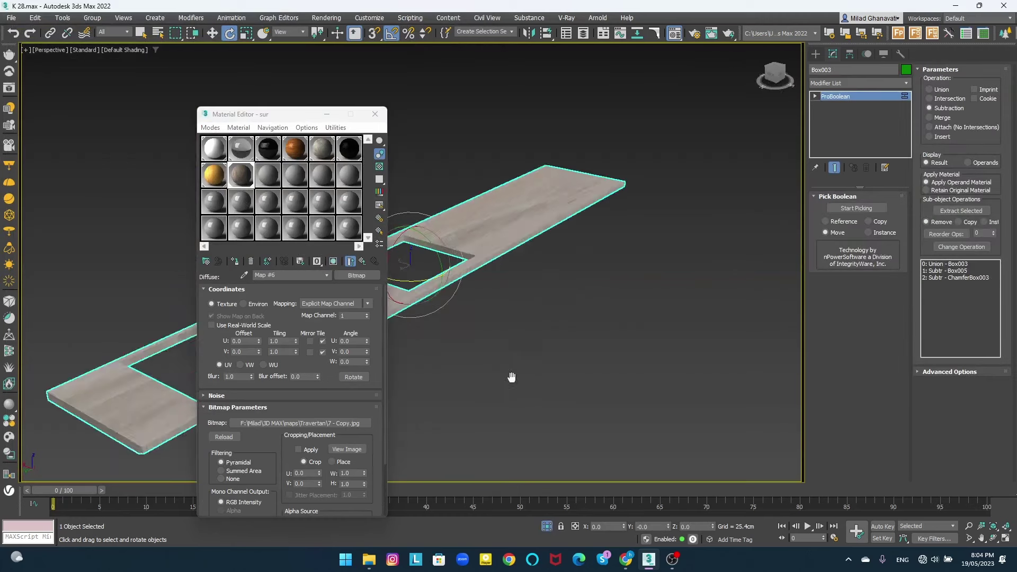
left_click(853, 82)
key("u")
left_click(830, 418)
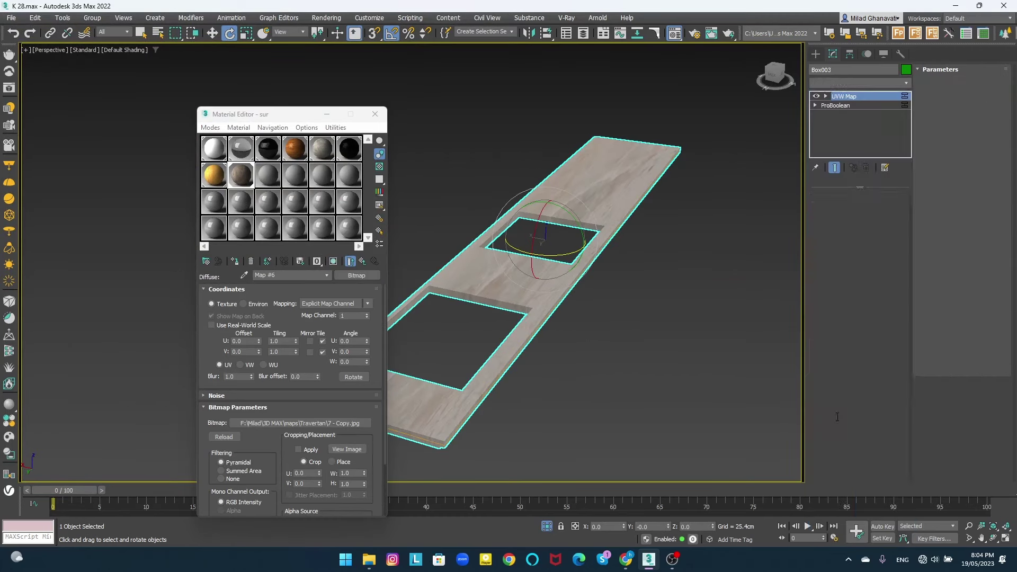
mouse_move(871, 290)
left_mouse_down()
mouse_move(871, 308)
mouse_move(870, 296)
left_mouse_up()
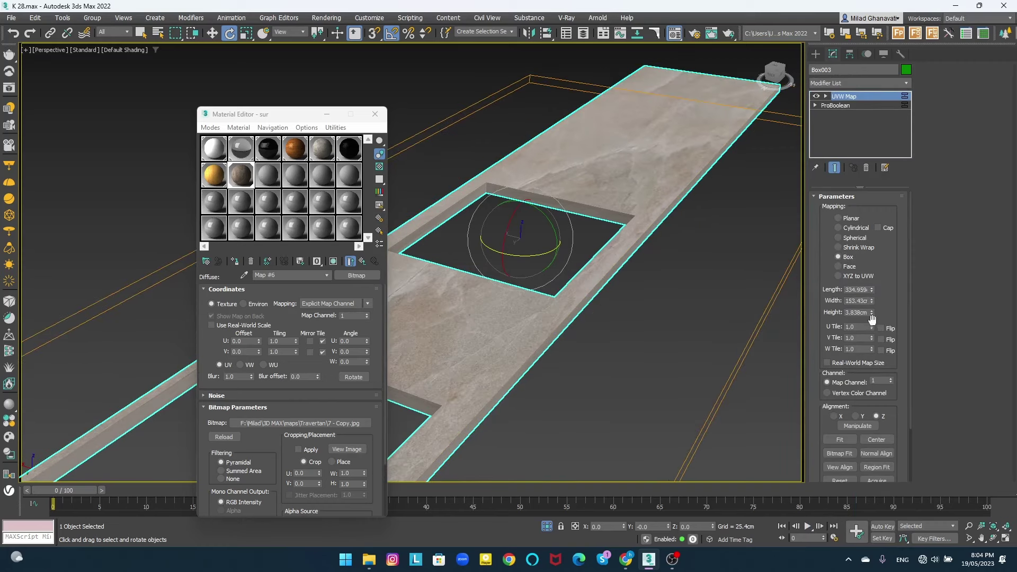
middle_click_drag(551, 265, 576, 282, "alt")
left_click_drag(871, 313, 871, 286)
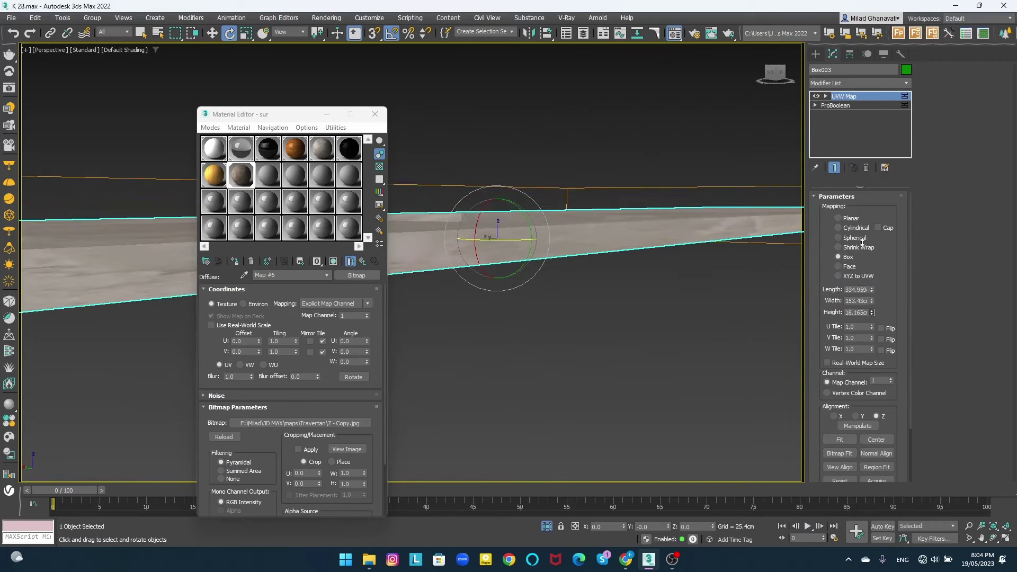
middle_click_drag(568, 214, 574, 254, "alt")
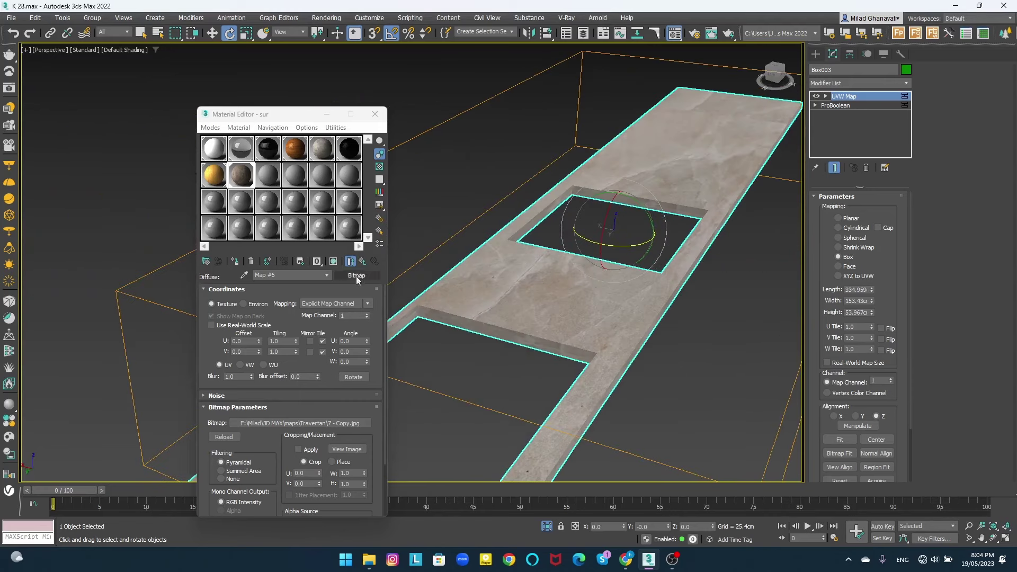
- Set the diffuse map amount to 50 and reuse the travertine map as the bump map
left_click(363, 261)
scroll(245, 358, "down", 2)
scroll(245, 358, "up", 2)
left_click(260, 300)
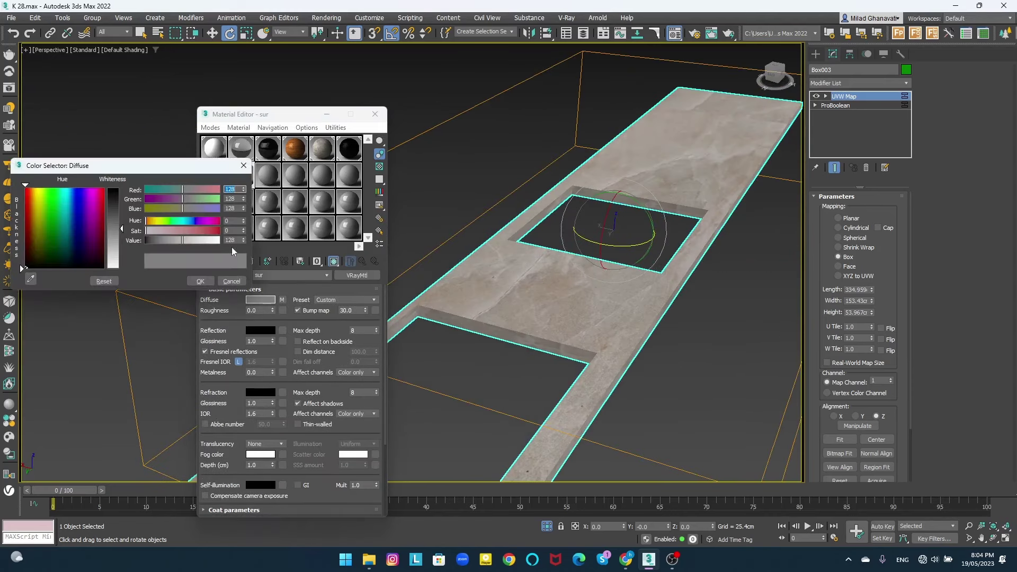
left_click(201, 280)
scroll(239, 424, "down", 2)
left_click(215, 476)
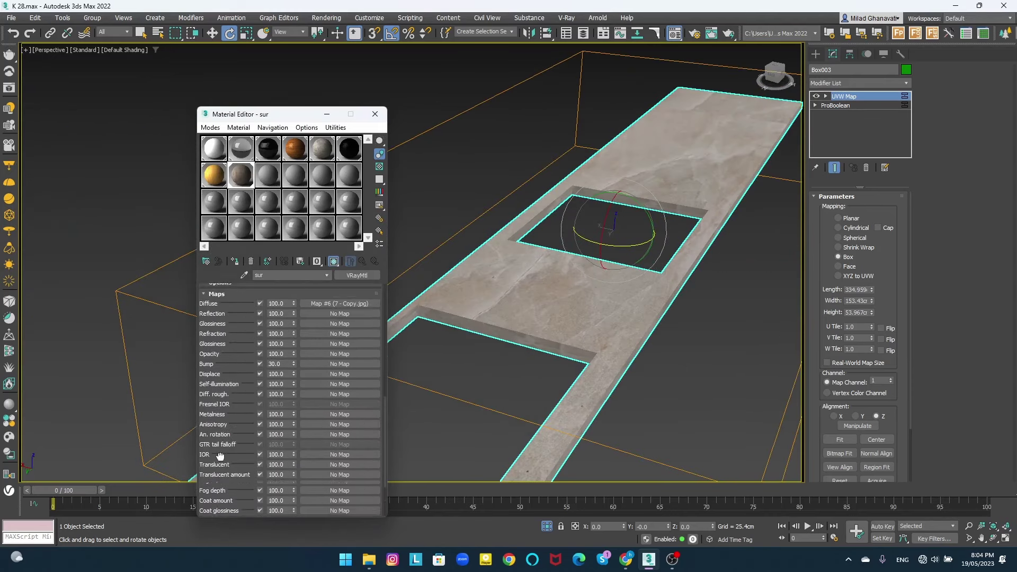
left_click(279, 305)
type("50")
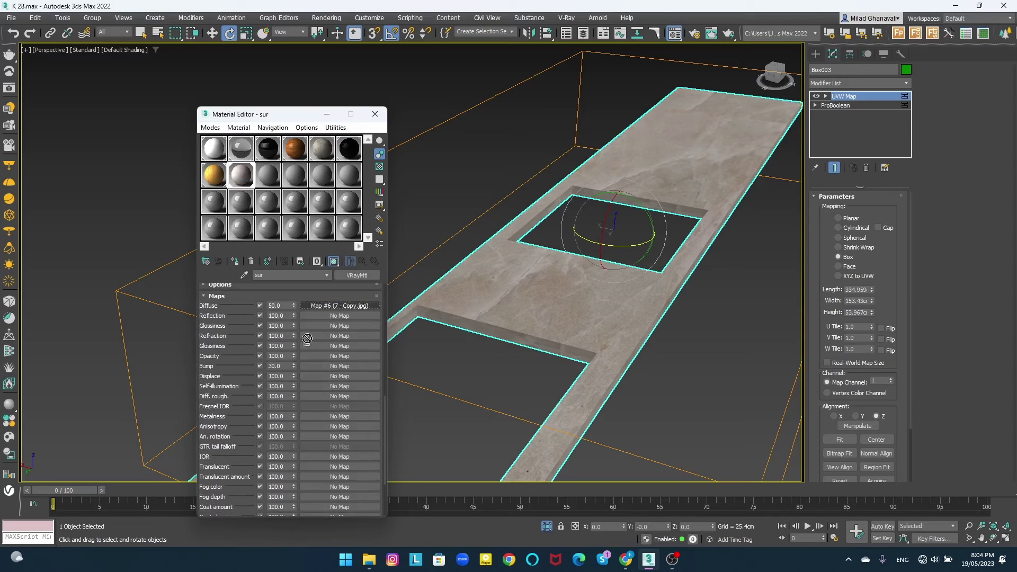
left_click_drag(303, 366, 306, 367)
left_click(283, 360)
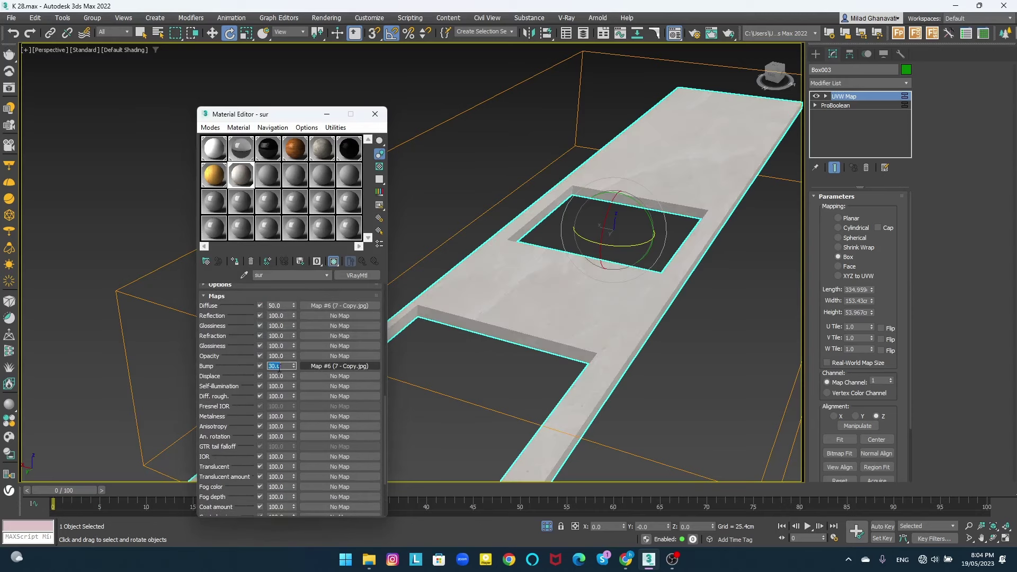
type("3")
- Show the texture in the viewport; set bump 3.0, grey reflection and glossiness 0.94
left_click(334, 261)
scroll(400, 307, "up", 2)
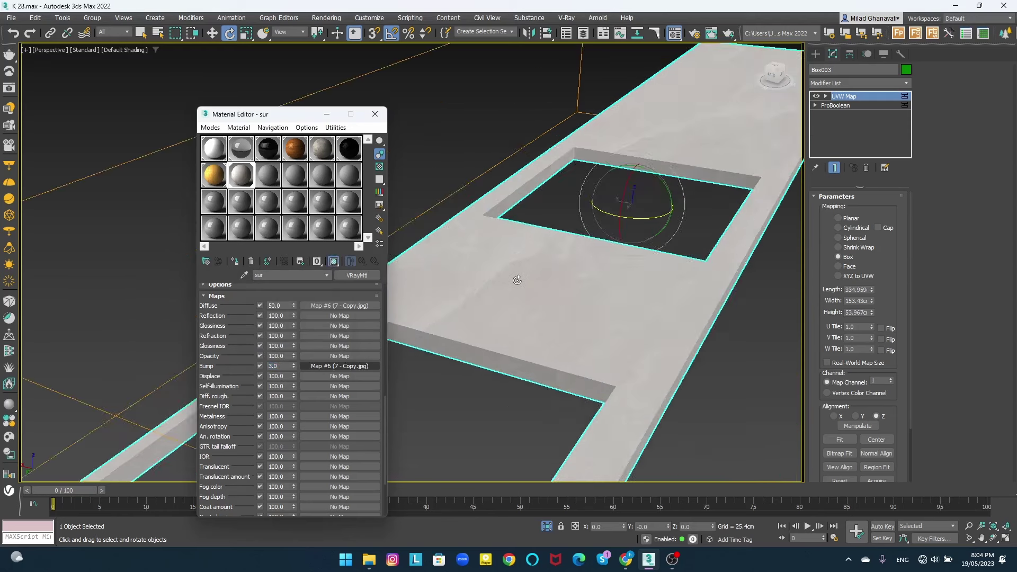
key("w")
scroll(400, 308, "up", 2)
scroll(237, 331, "up", 3)
scroll(223, 296, "up", 2)
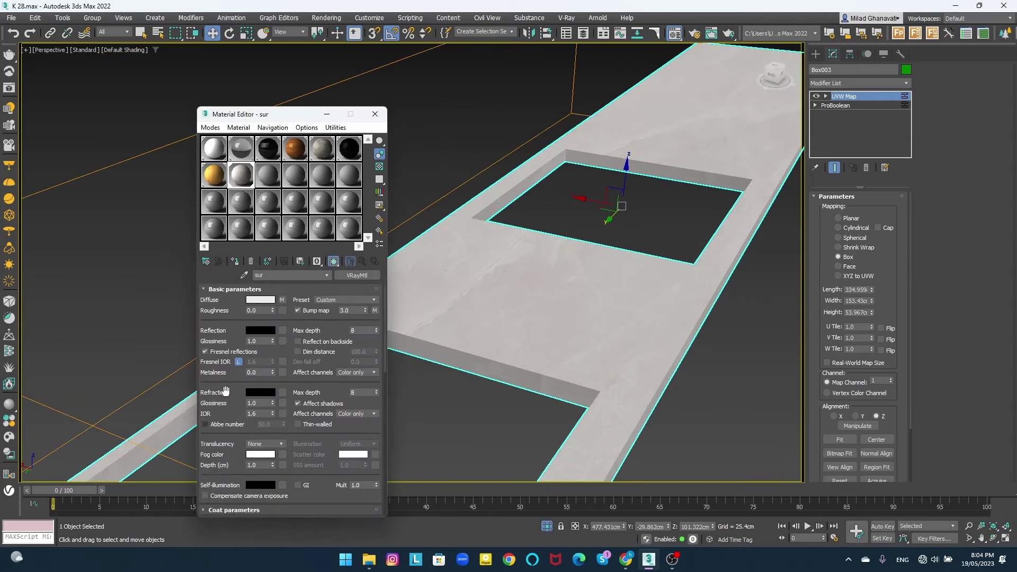
left_click(260, 330)
left_click(196, 315)
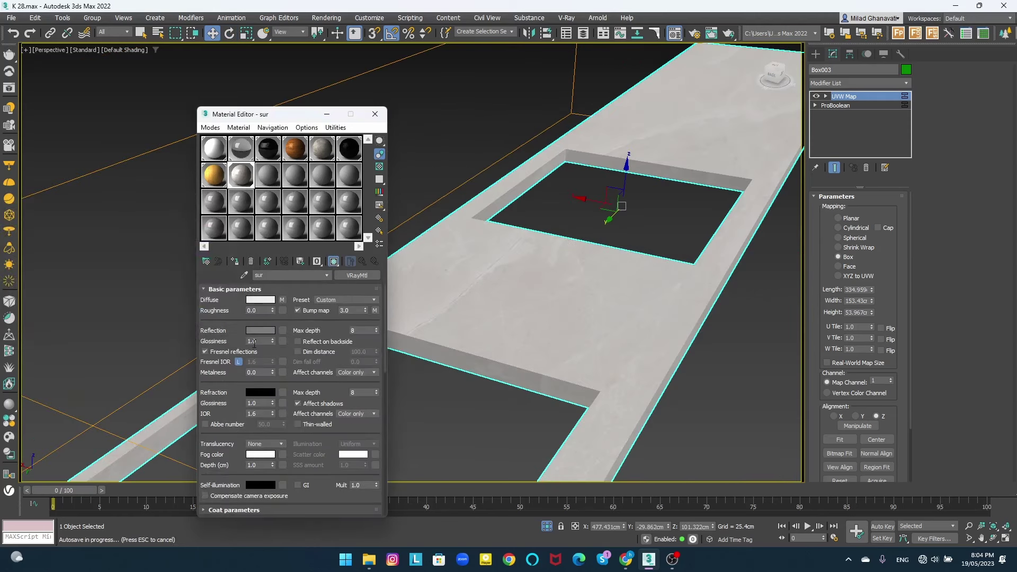
left_click(260, 342)
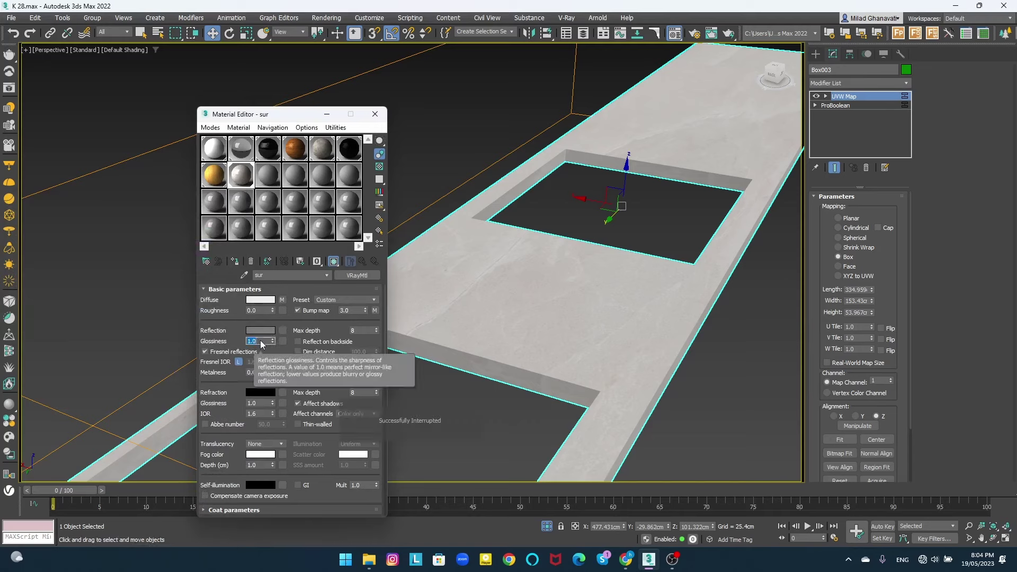
type("78")
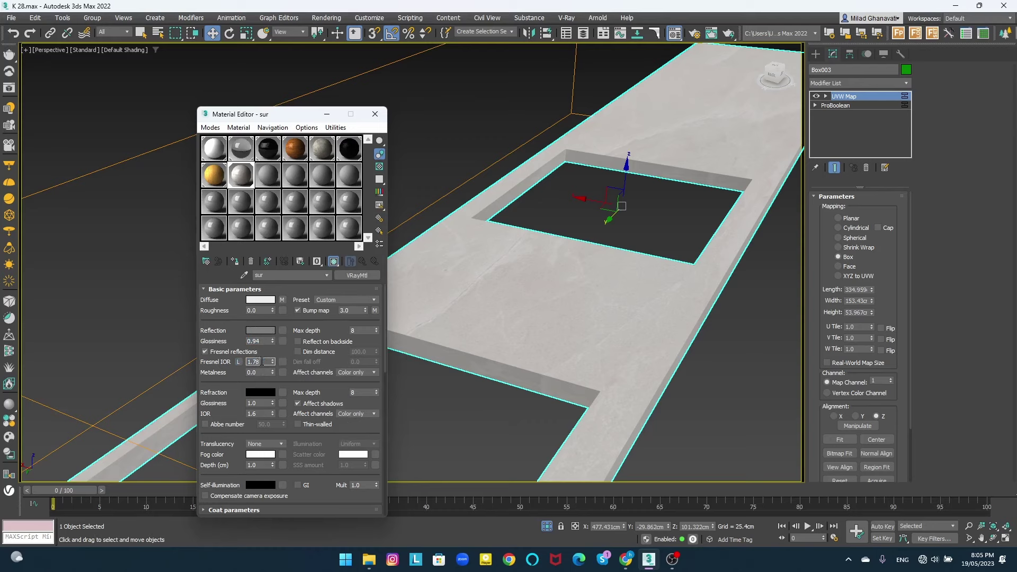
type("9mz")
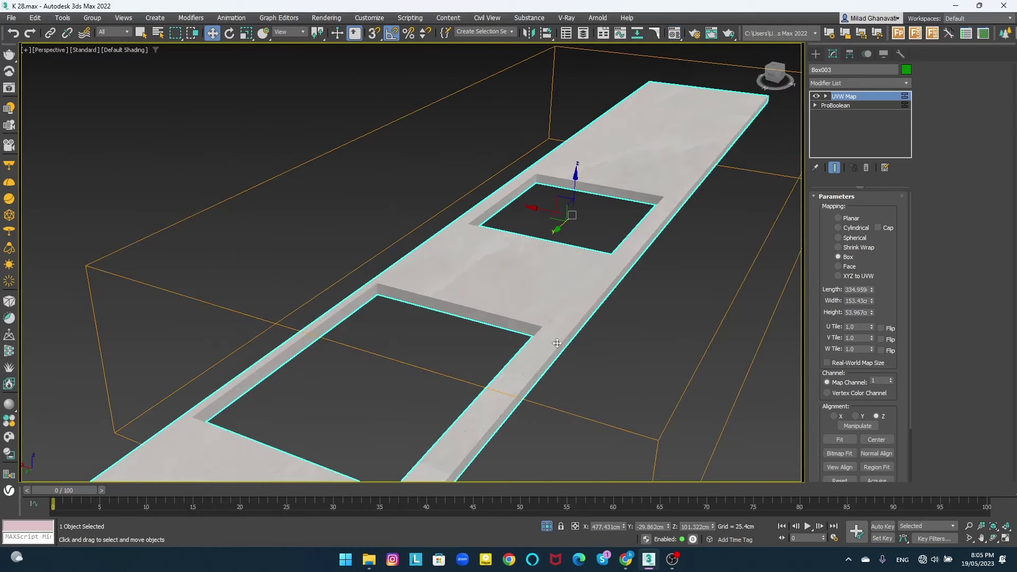
type("cp")
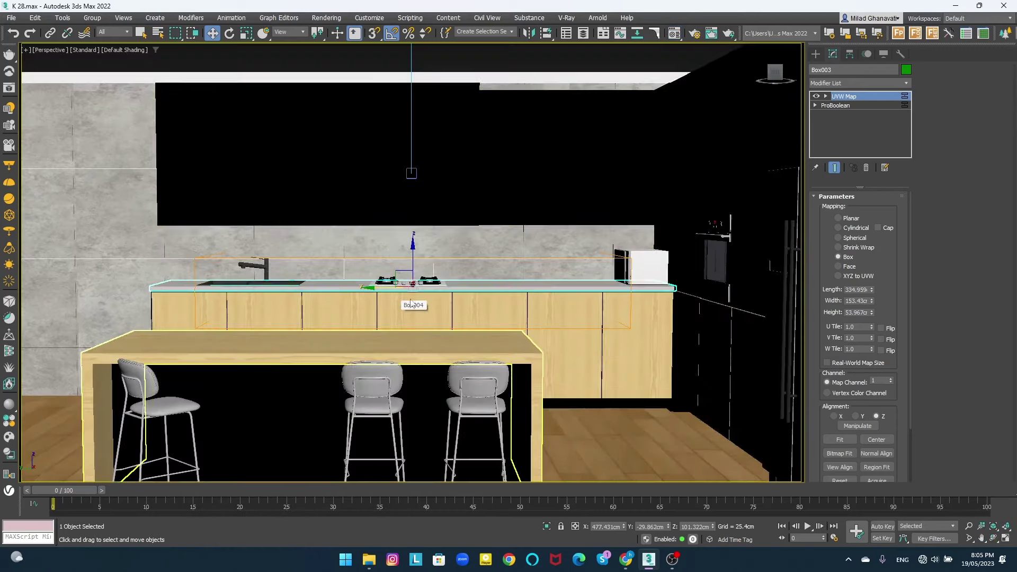
- Turn on Edged Faces shading and return to the VRayCam001 camera view
middle_click_drag(393, 306, 556, 316, "alt")
key("z")
scroll(423, 302, "down", 5)
scroll(555, 316, "up", 5)
key("F4")
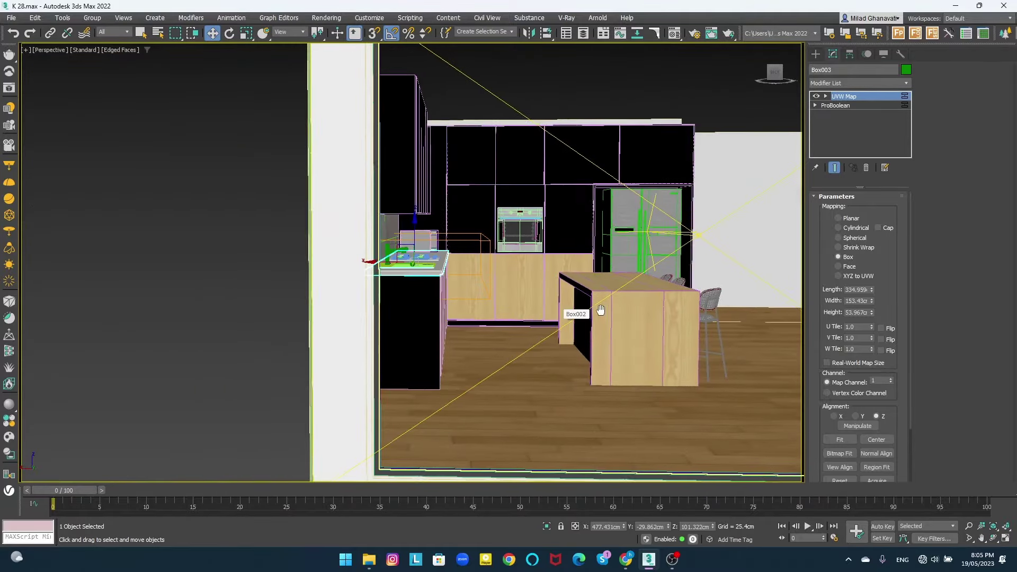
key("c")
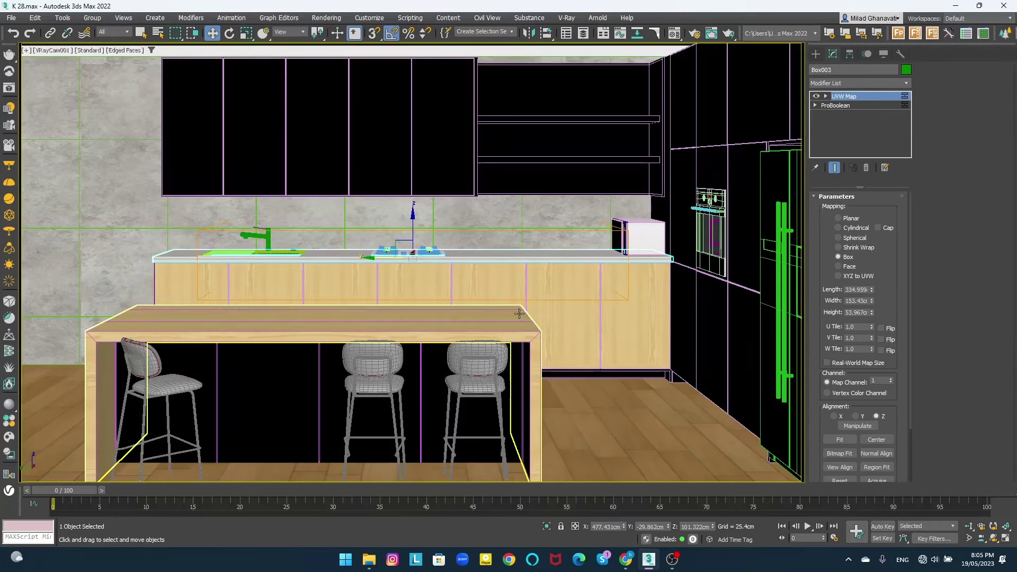
- Briefly check the Material Editor and Render Setup, then select cabinet carcass Box002
left_click(675, 33)
left_click(374, 118)
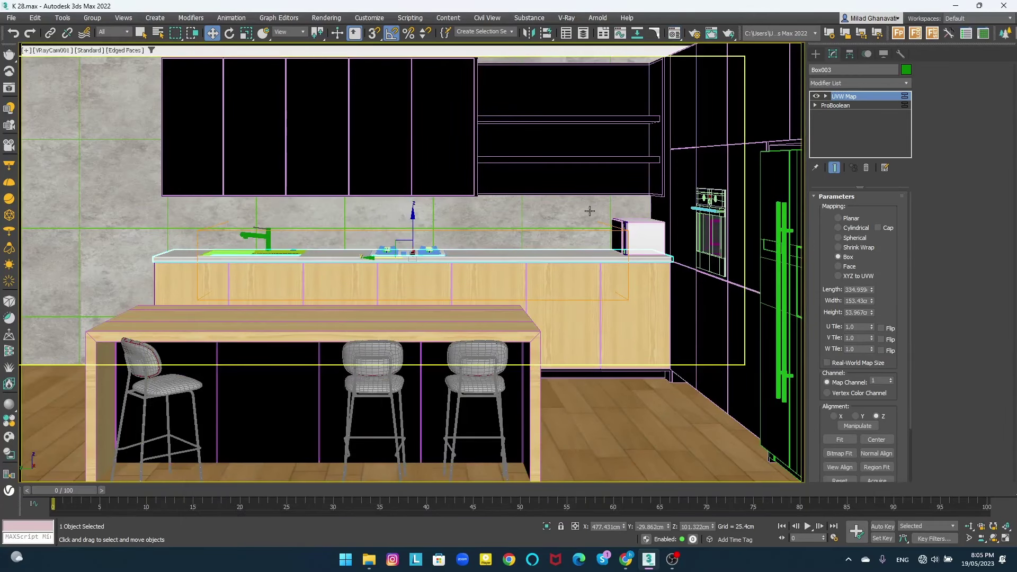
key("m")
key("m")
left_click(695, 33)
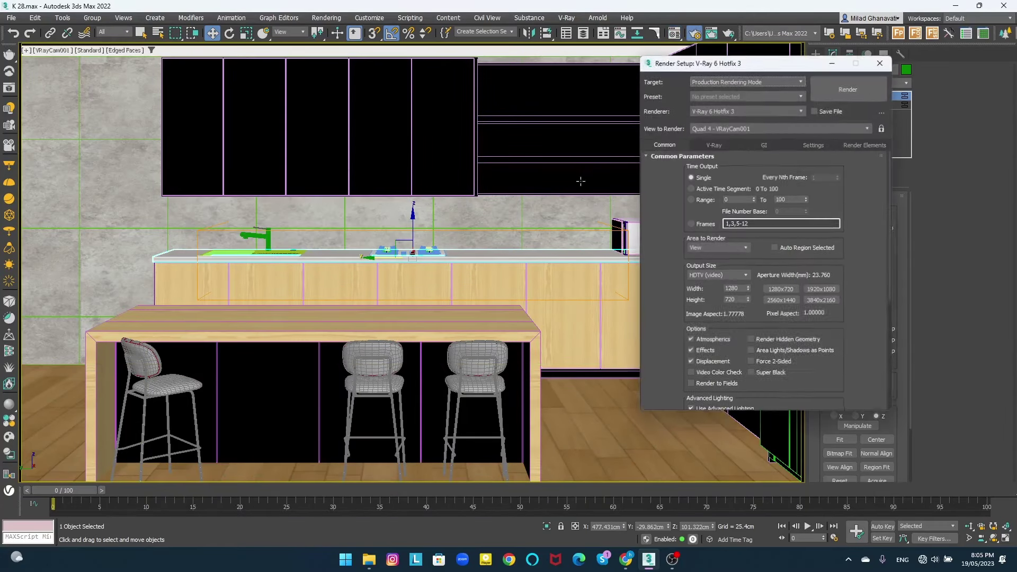
left_click(883, 61)
left_click(590, 430)
- Convert the cabinet Box002 to an editable mesh
key("p")
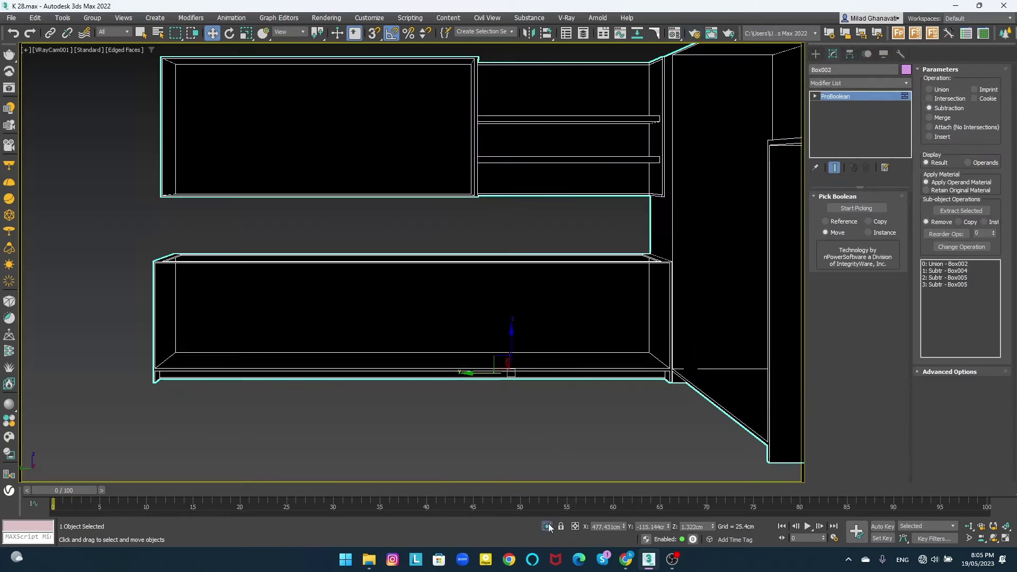
mouse_move(547, 321)
middle_mouse_down("alt")
mouse_move(523, 243)
mouse_move(547, 183)
middle_mouse_up("alt")
right_click(547, 183)
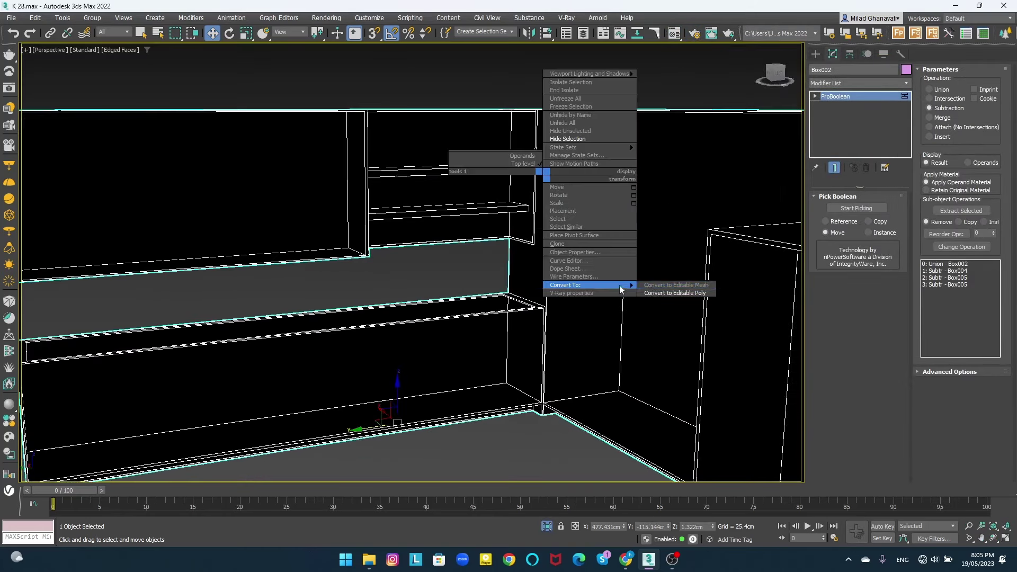
left_click(662, 288)
- Select both shelves' faces and detach them as a new object named 'shelfs'
key("4")
key("z")
left_click(427, 169)
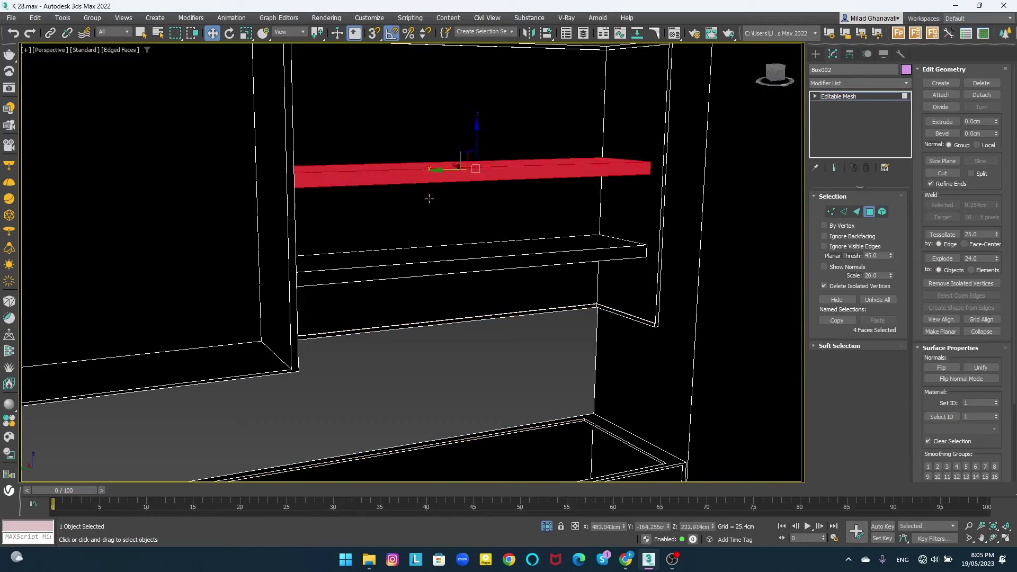
left_click(527, 248, "ctrl")
mouse_move(527, 249)
middle_mouse_down("alt")
mouse_move(522, 209)
mouse_move(530, 271)
mouse_move(382, 265)
middle_mouse_up("alt")
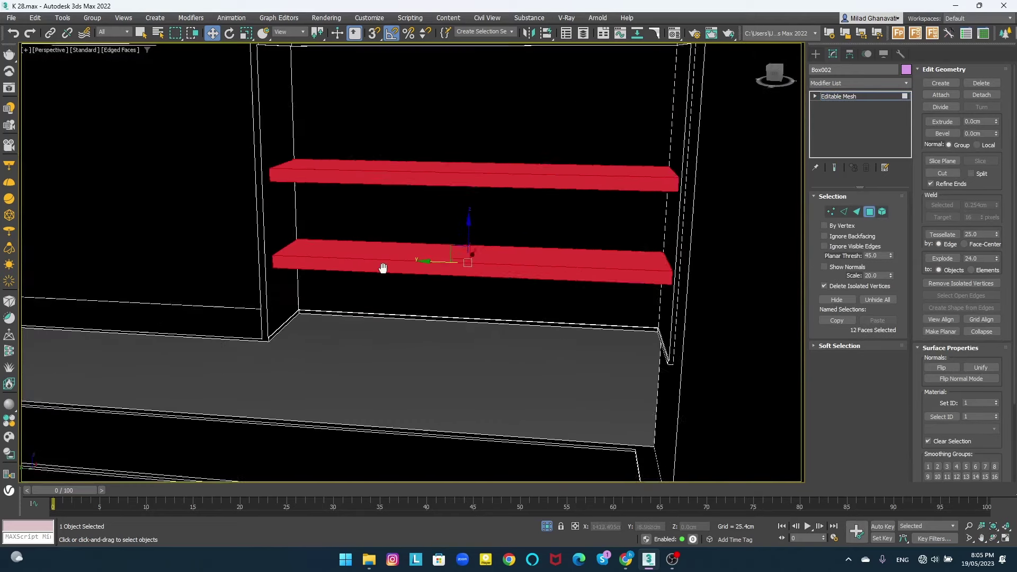
left_click(981, 95)
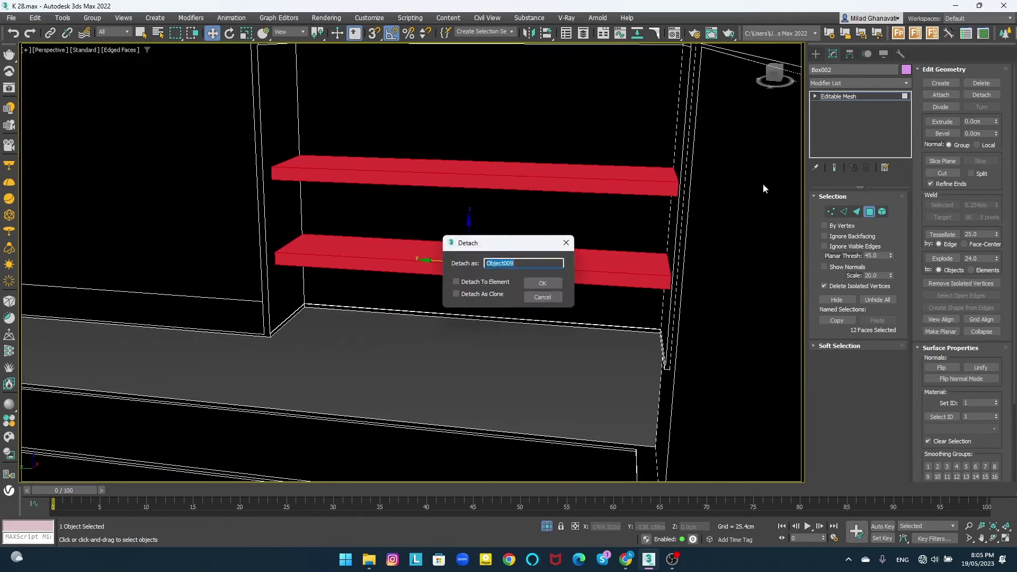
type("shelf")
key("Return")
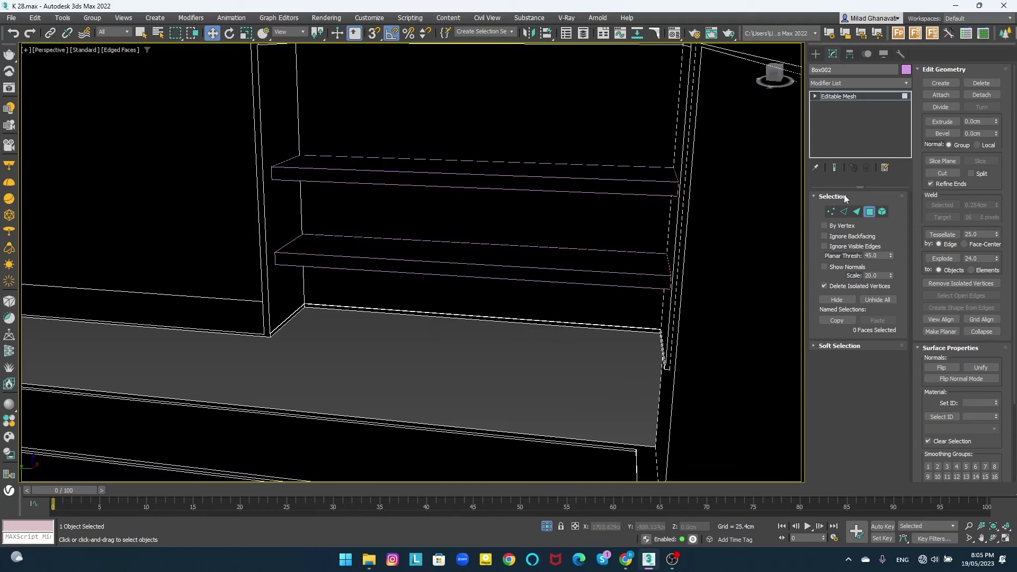
- Assign the cabin 4 wood material to the shelfs object
left_click(869, 211)
left_click(625, 175)
key("m")
double_click(213, 187)
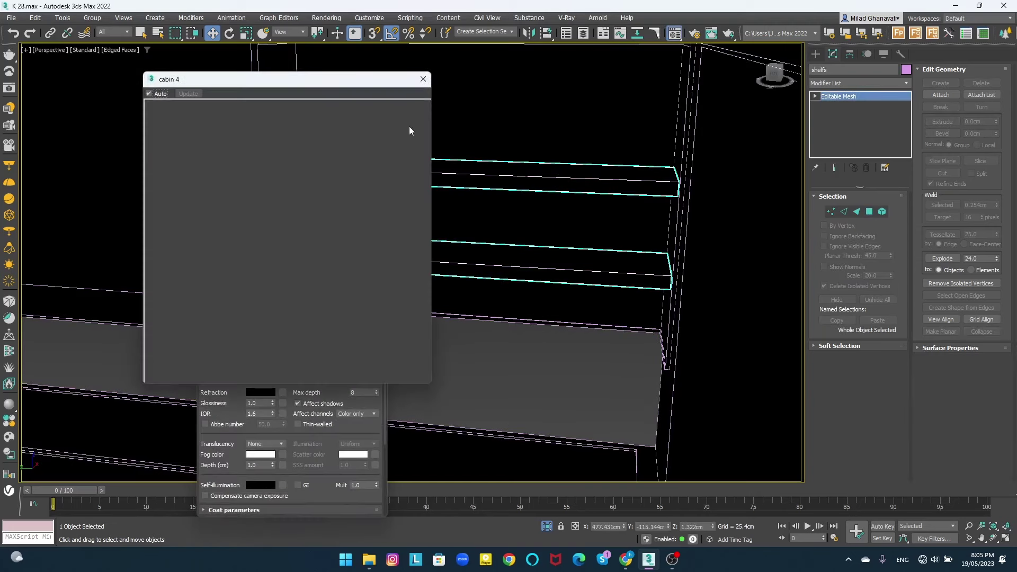
left_click(423, 79)
left_click_drag(214, 174, 444, 191)
- Add a Box UVW Map modifier to the shelves and shorten its Length
scroll(566, 220, "up", 4)
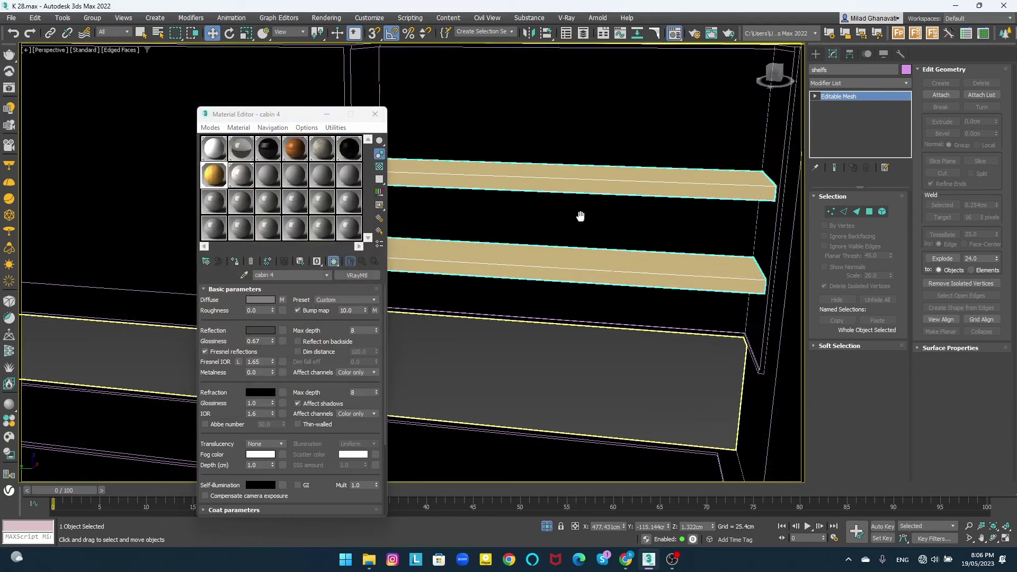
middle_click_drag(566, 220, 551, 176, "alt")
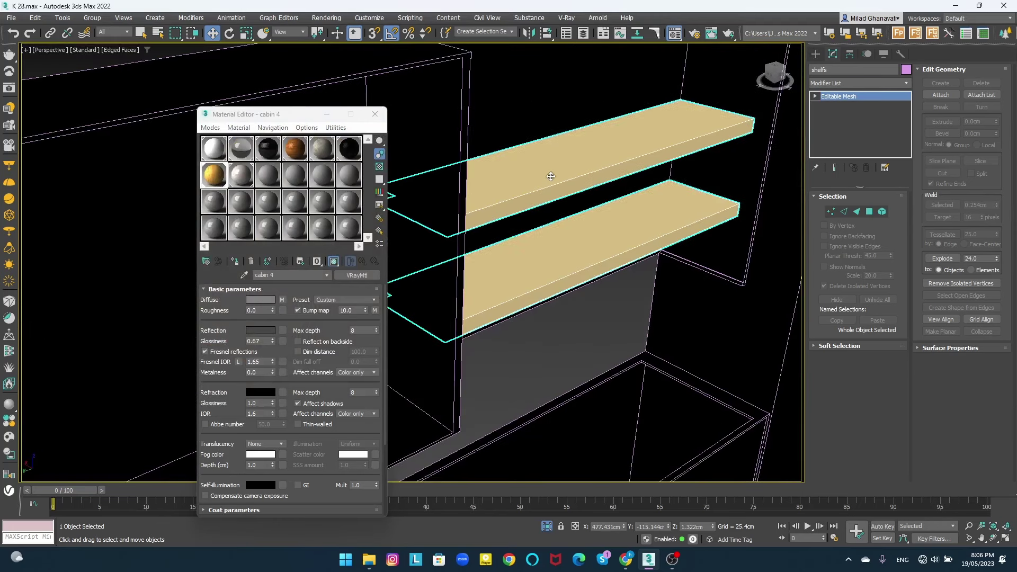
left_click(848, 85)
type("u")
left_click(848, 418)
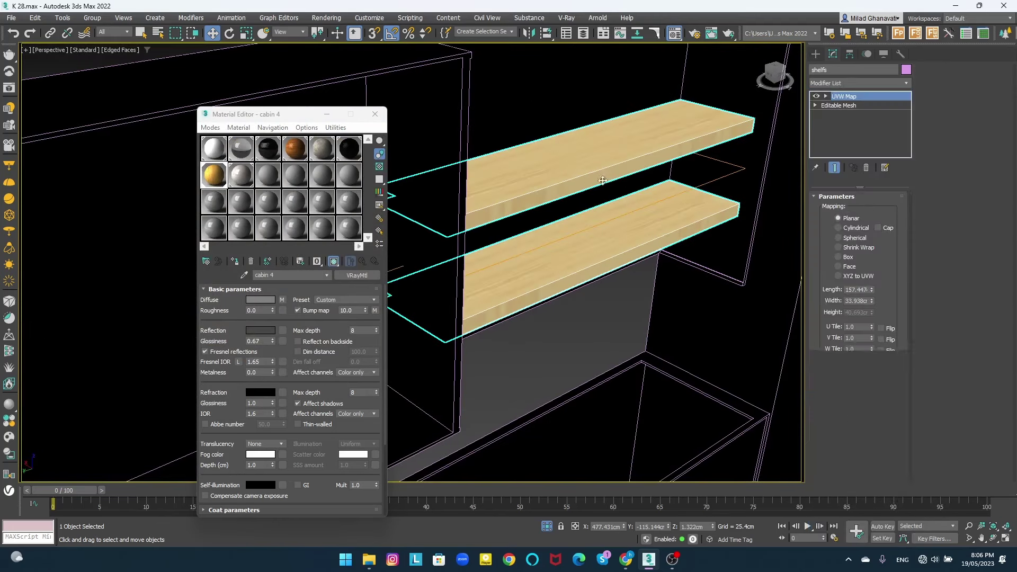
scroll(609, 206, "up", 4)
mouse_move(873, 290)
left_mouse_down()
mouse_move(872, 303)
mouse_move(854, 233)
left_mouse_up()
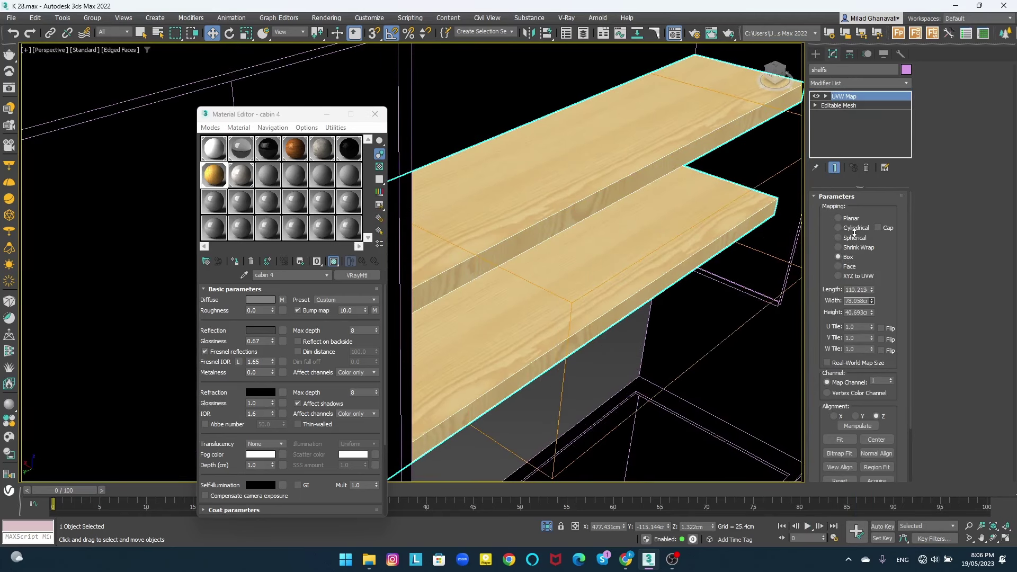
- Rotate the UVW Map gizmo with angle snap on to turn the wood grain
key("1")
key("w")
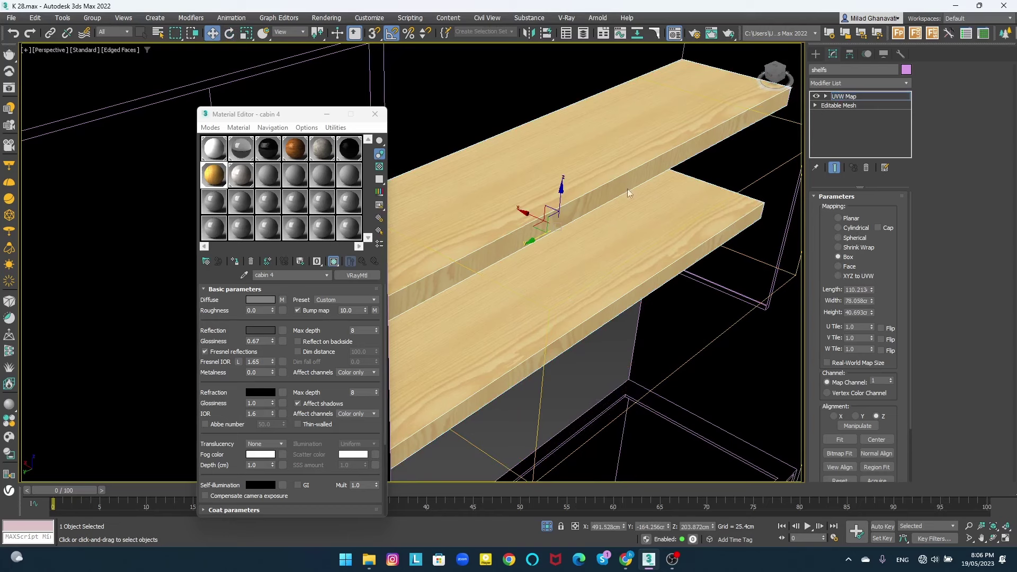
left_click_drag(588, 212, 510, 196)
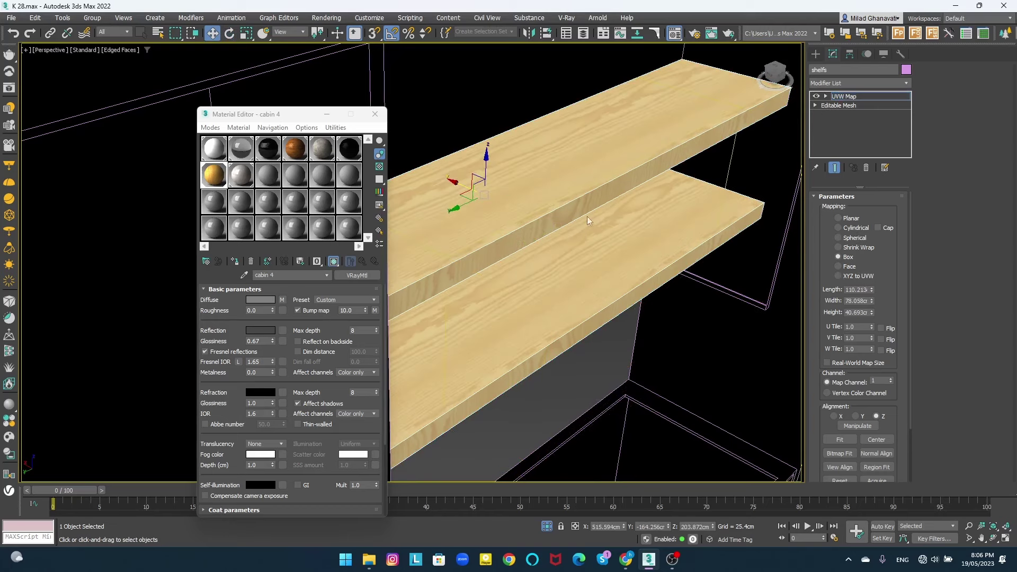
left_click(854, 96)
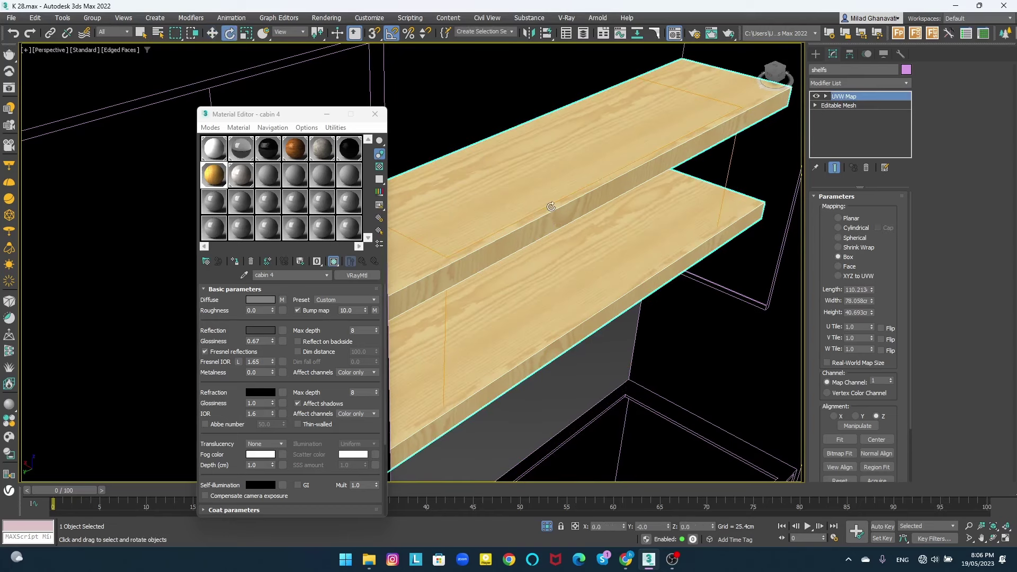
key("1")
key("e")
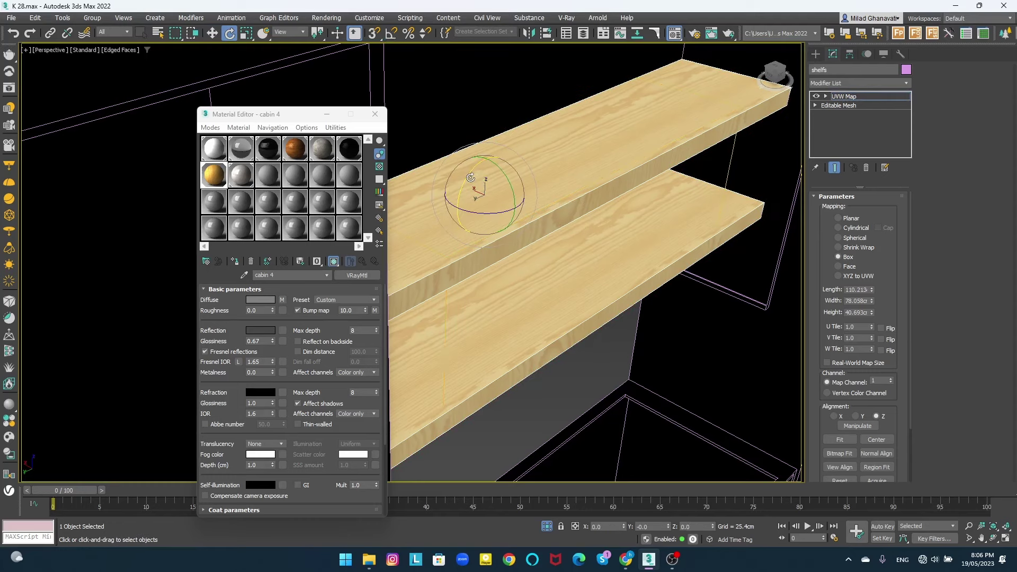
key("a")
left_click_drag(469, 177, 508, 147)
- Non-uniformly scale the gizmo, stretching it to about 234 along X
scroll(586, 160, "down", 3)
middle_click_drag(586, 160, 477, 212, "alt")
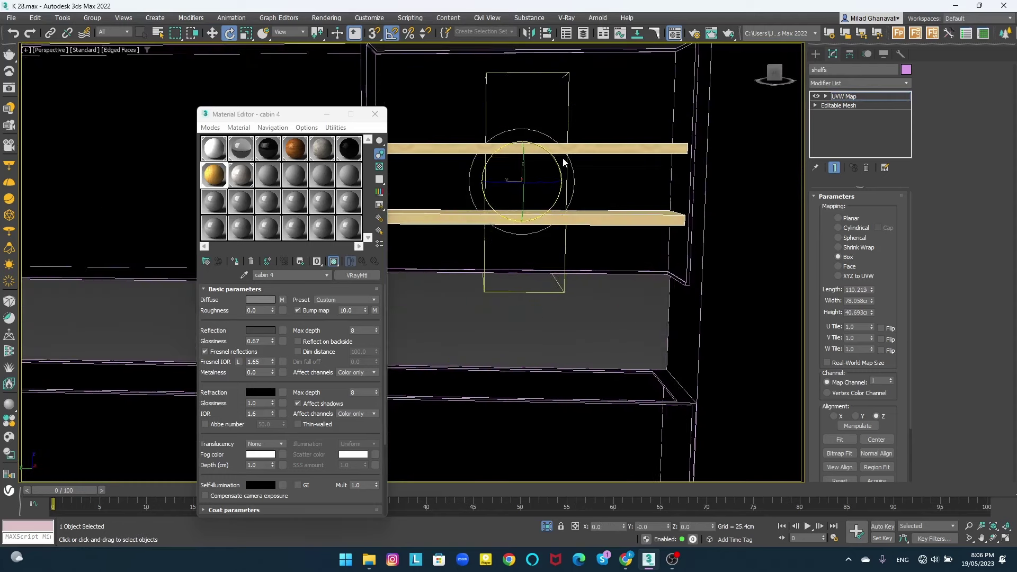
scroll(475, 211, "up", 3)
key("r")
mouse_move(448, 206)
left_mouse_down()
mouse_move(411, 218)
mouse_move(444, 274)
left_mouse_up()
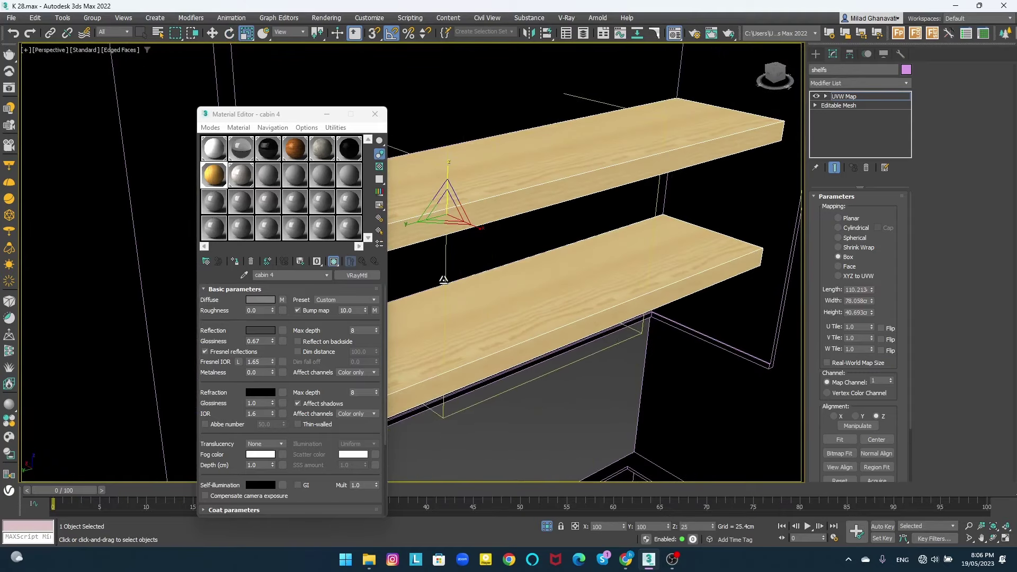
middle_click_drag(444, 275, 500, 189, "alt")
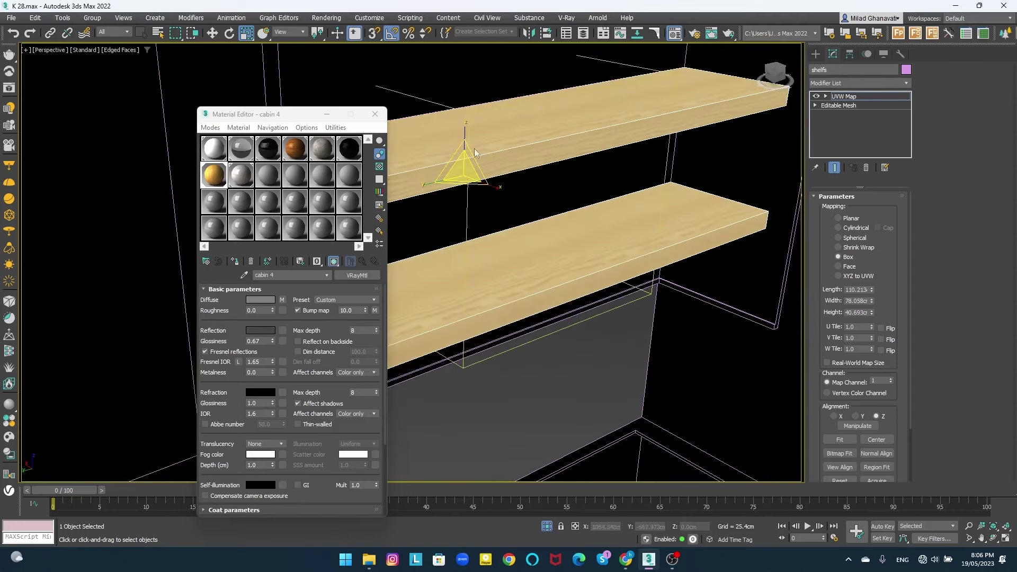
left_click_drag(500, 189, 459, 191)
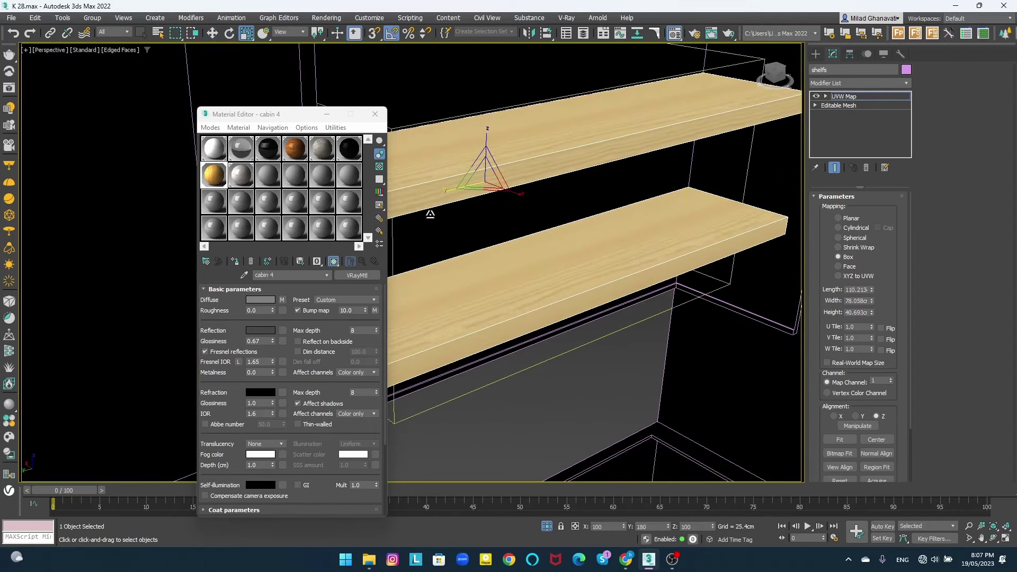
middle_click_drag(427, 216, 580, 211, "alt")
left_click_drag(580, 210, 649, 250)
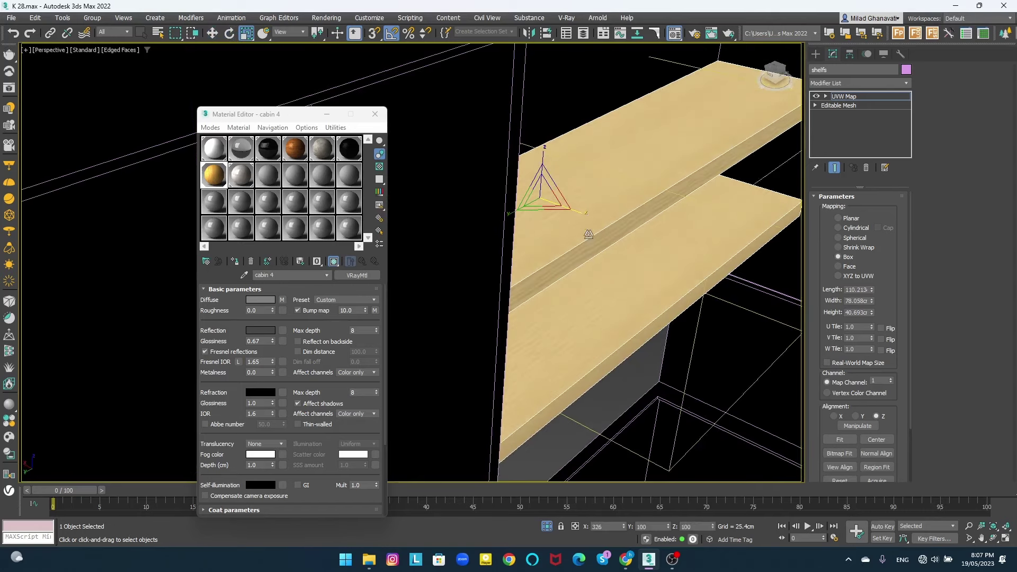
left_click_drag(588, 234, 614, 245)
scroll(614, 246, "down", 3)
left_click(842, 98)
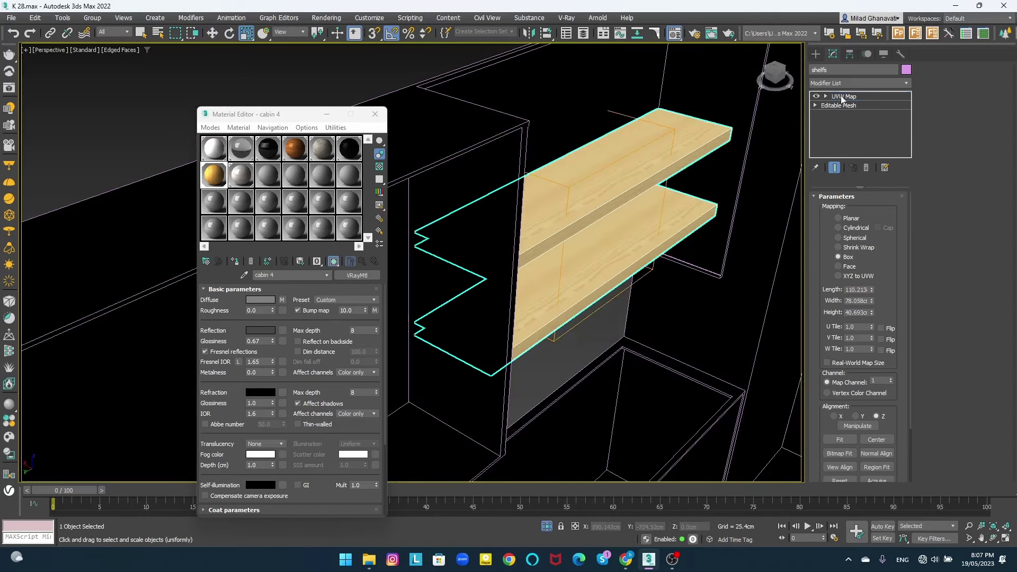
- Return to the VRayCam001 view with the editor closed and unhide all objects
key("c")
left_click(375, 114)
left_click(424, 237)
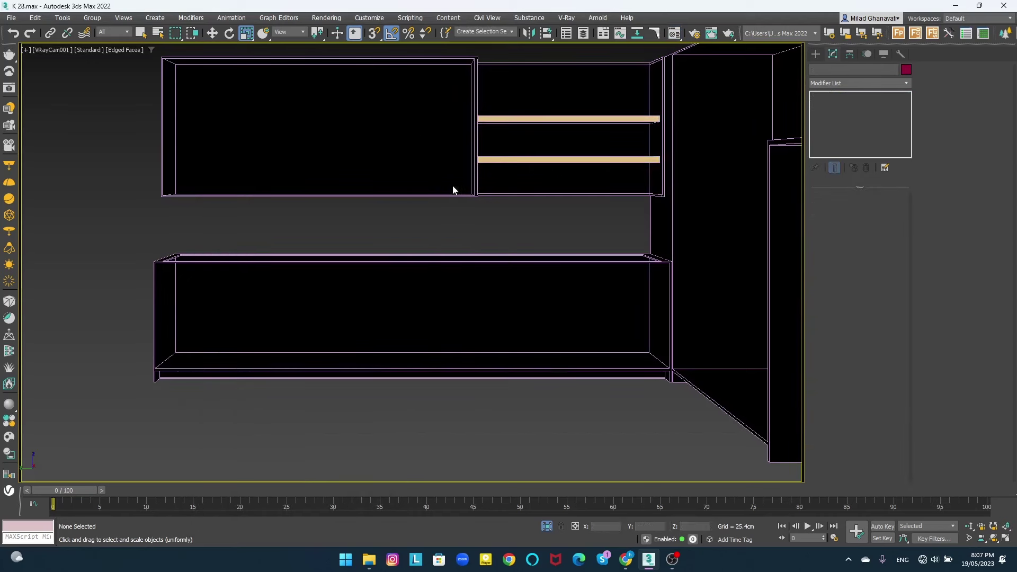
key("h")
key("Escape")
right_click(377, 206)
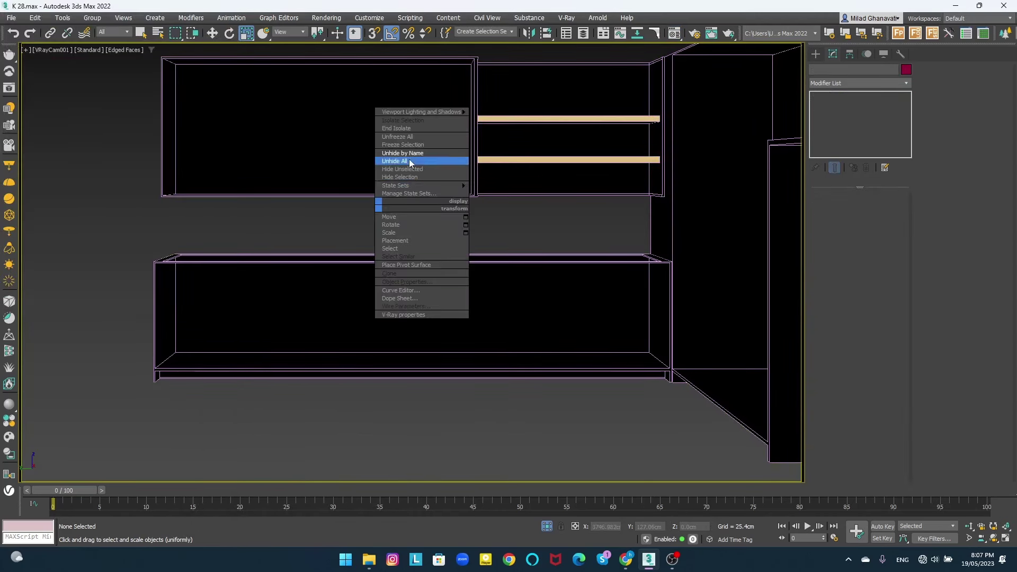
left_click(409, 160)
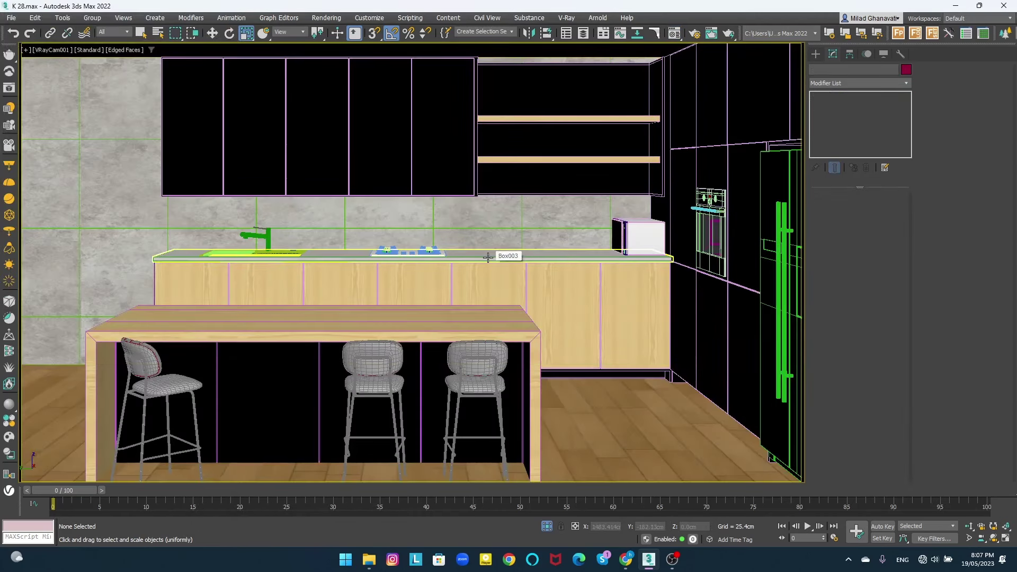
- Show the V-Ray render settings and start a test render of the camera view
left_click(693, 33)
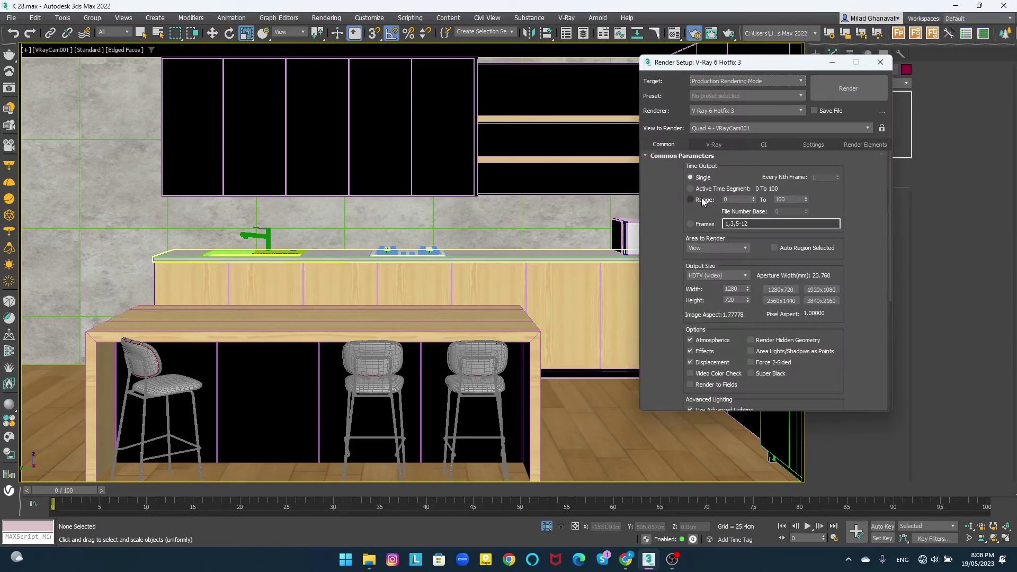
left_click(714, 145)
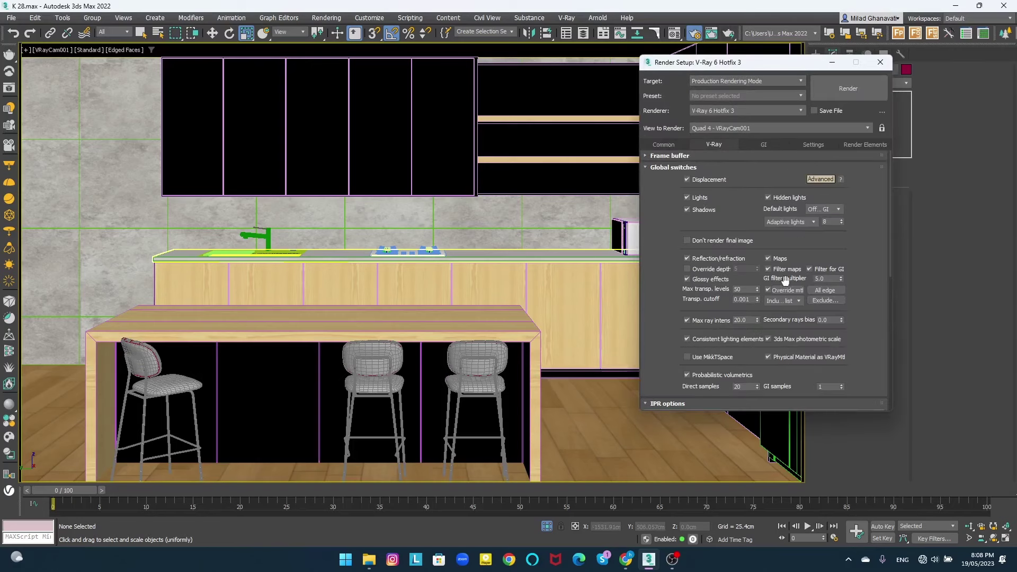
key("shift+q")
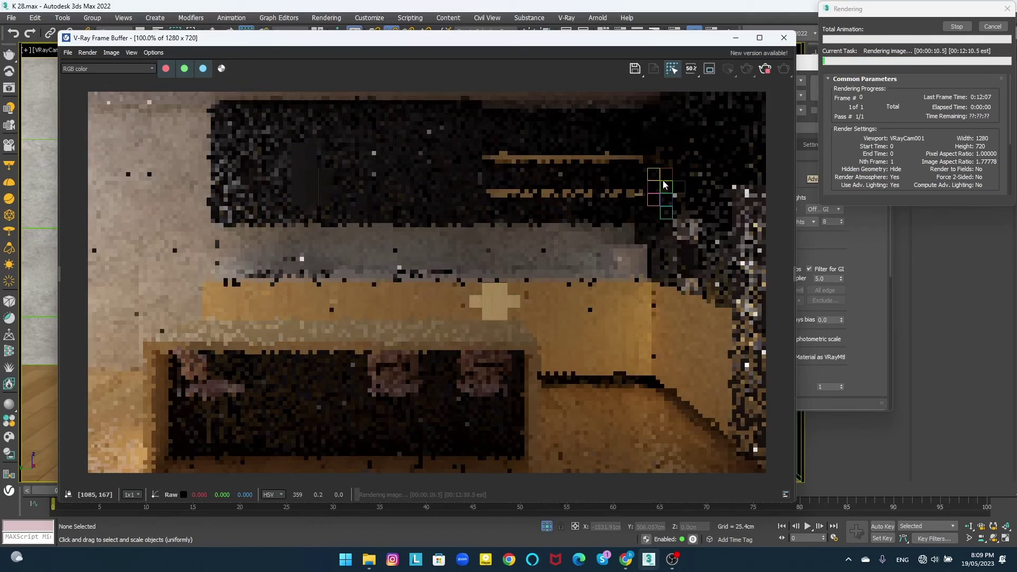
- Zoom into the frame buffer and pan across the finished kitchen render
scroll(663, 182, "up", 2)
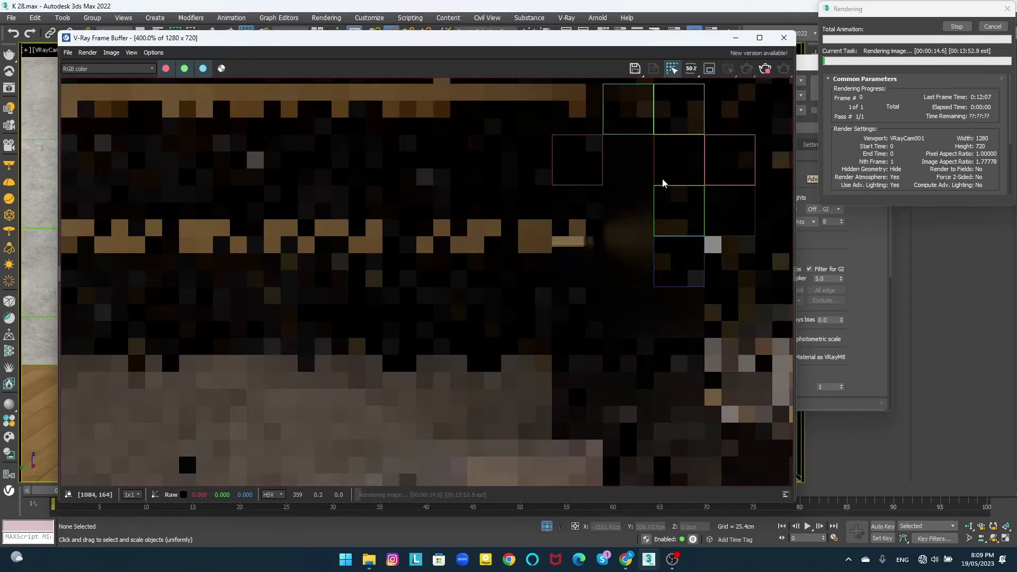
scroll(662, 179, "down", 1)
scroll(478, 161, "down", 1)
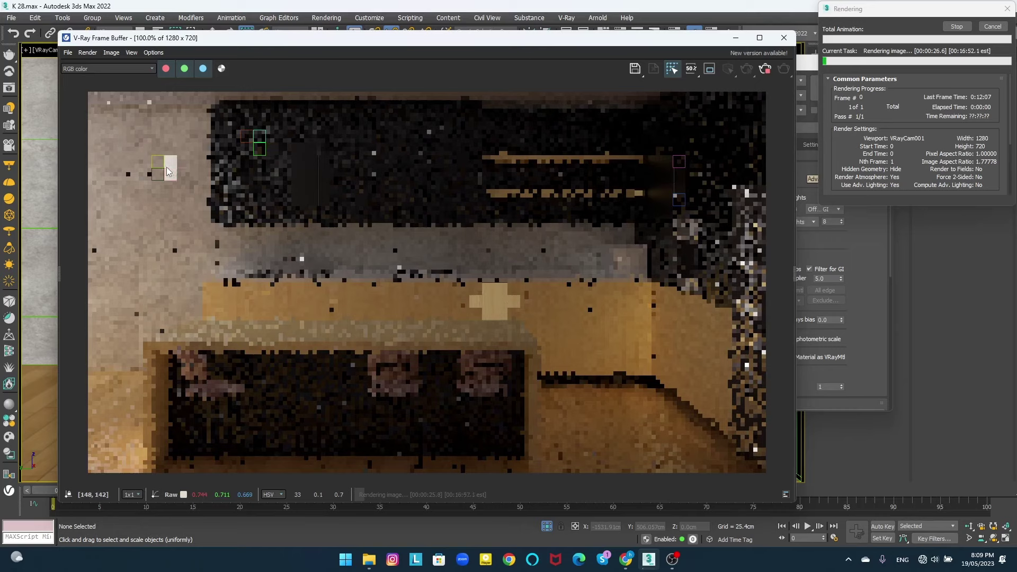
scroll(167, 171, "up", 1)
scroll(162, 180, "up", 1)
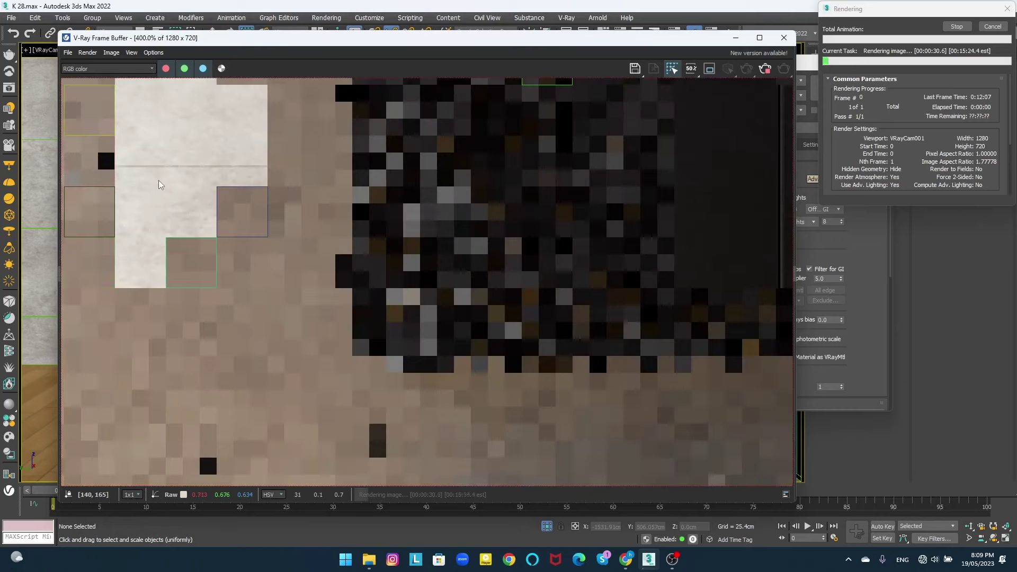
scroll(157, 212, "down", 1)
scroll(153, 204, "down", 1)
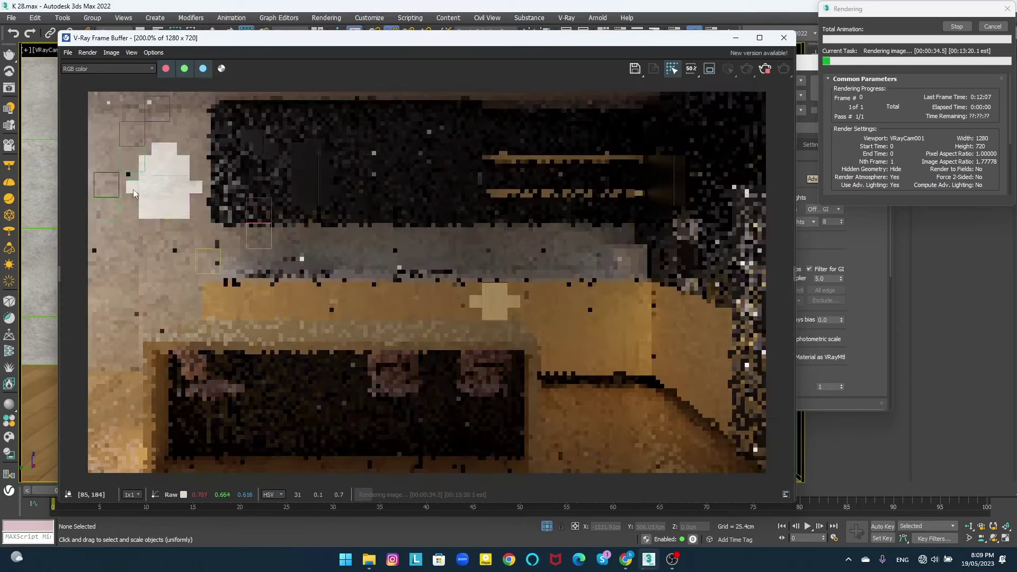
scroll(149, 181, "up", 2)
scroll(149, 161, "down", 1)
scroll(149, 161, "down", 1)
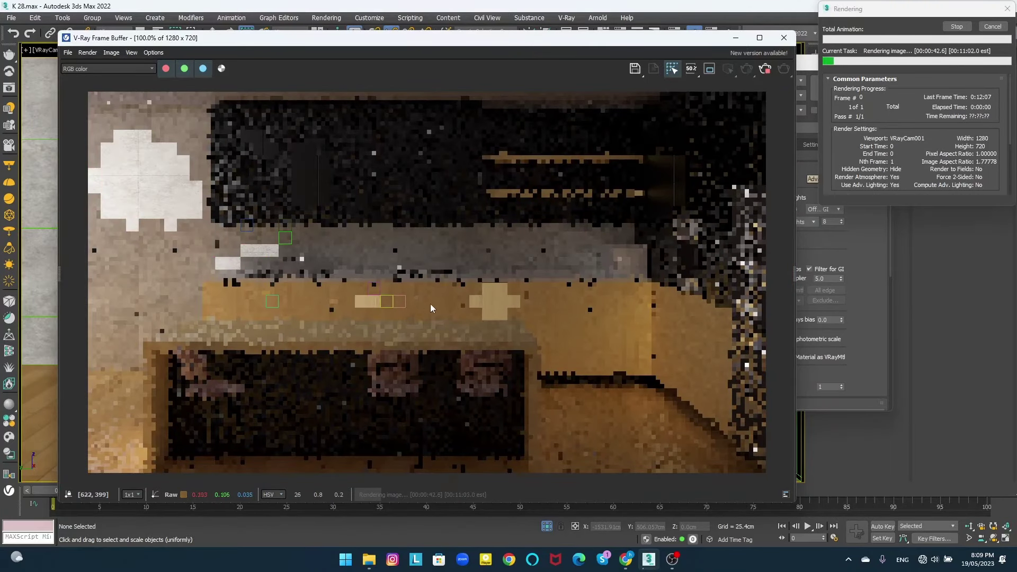
scroll(498, 306, "up", 2)
middle_click_drag(574, 316, 535, 309)
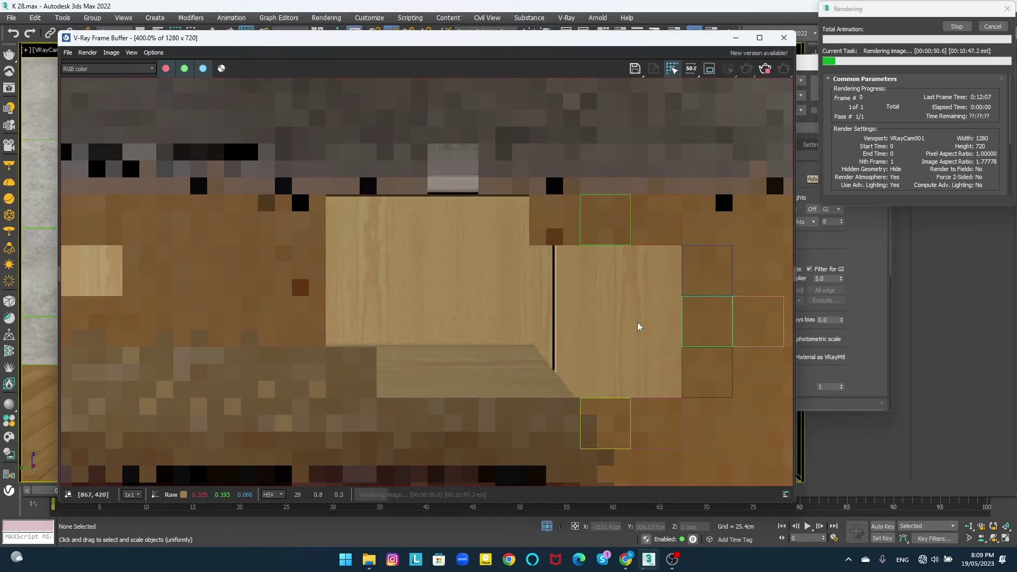
- Inspect the render further, then close the progress and render windows
scroll(635, 327, "down", 1)
scroll(511, 335, "down", 1)
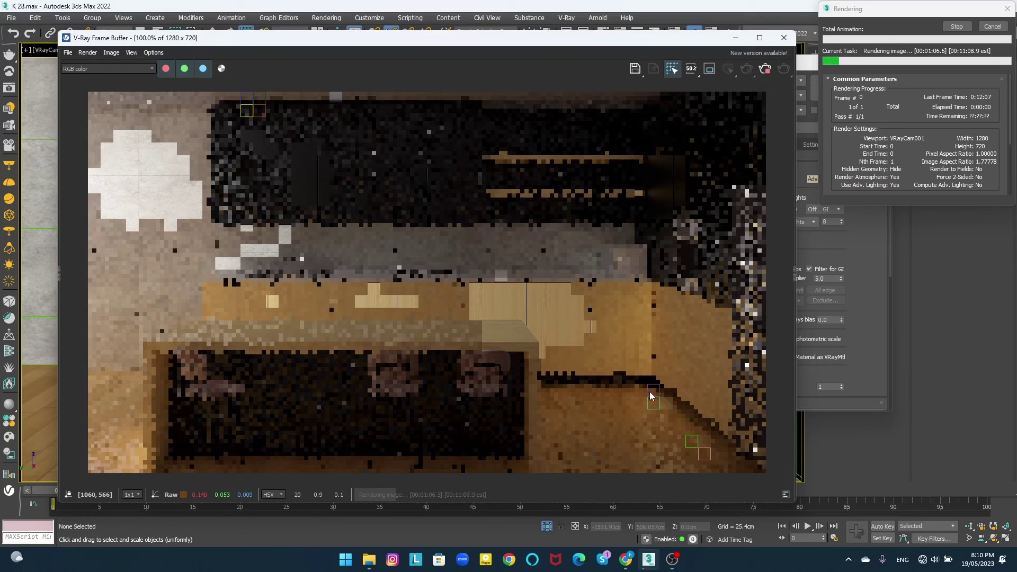
scroll(647, 375, "up", 1)
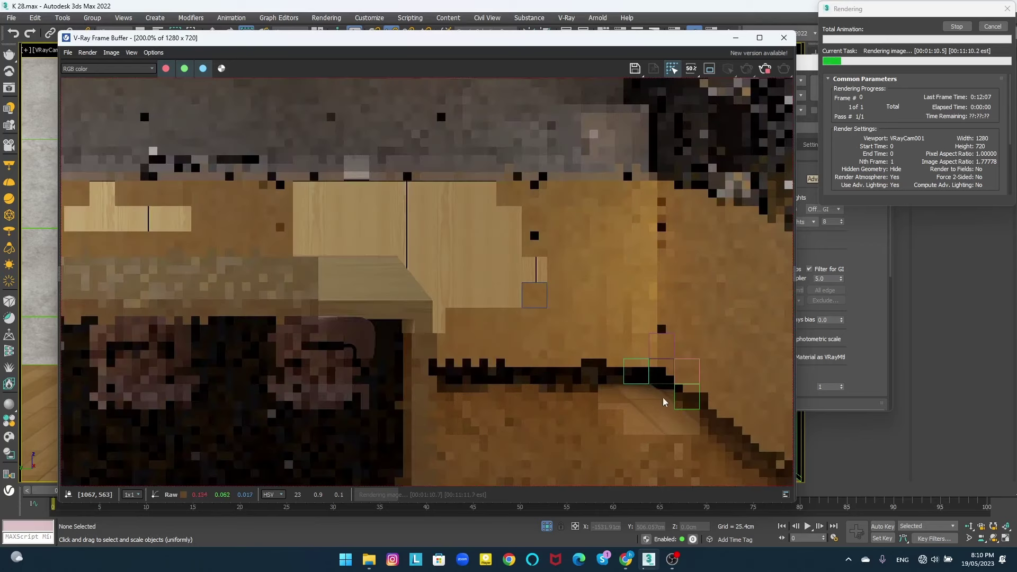
scroll(608, 422, "down", 1)
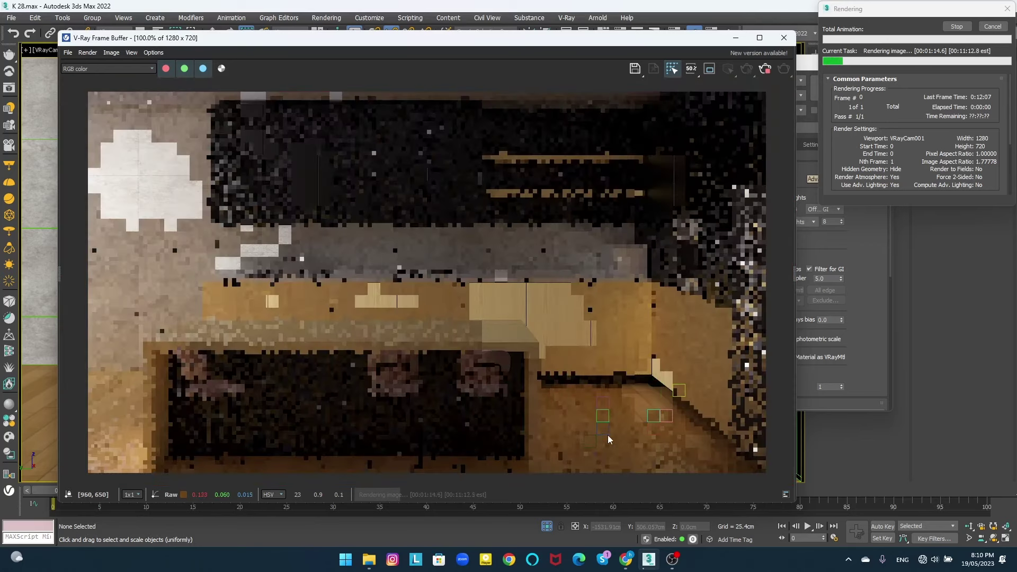
scroll(640, 424, "up", 1)
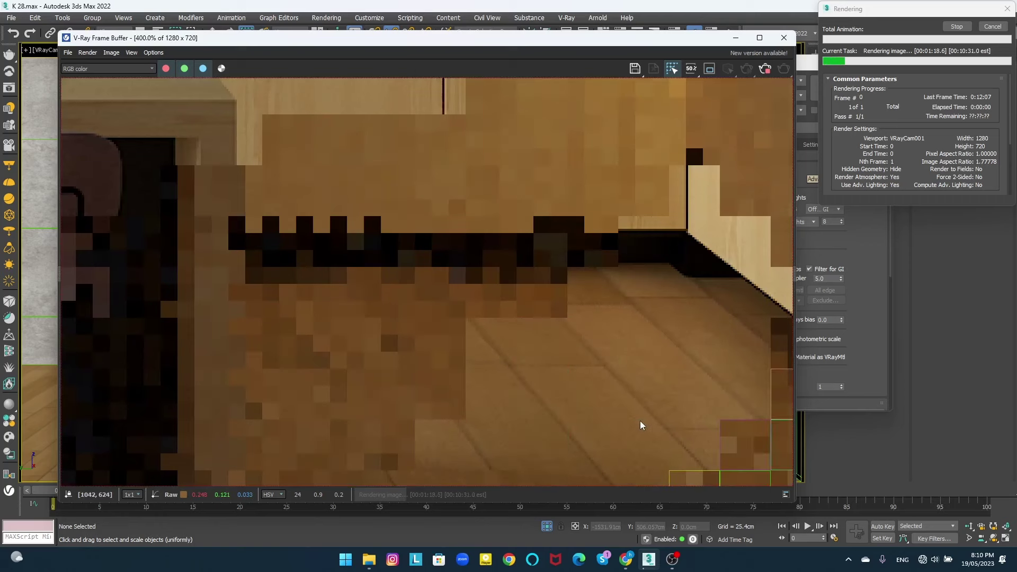
scroll(639, 421, "down", 1)
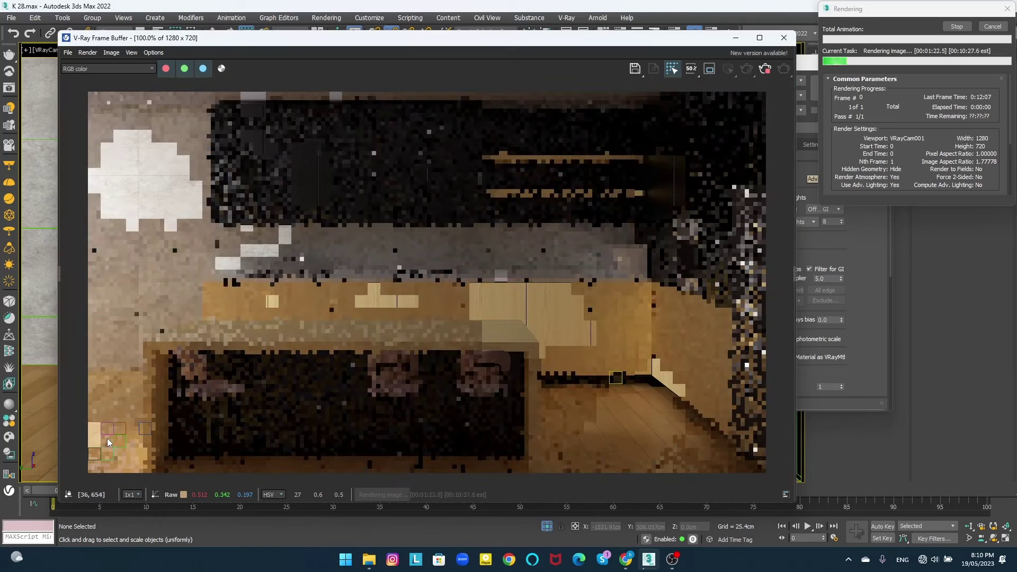
scroll(103, 438, "up", 2)
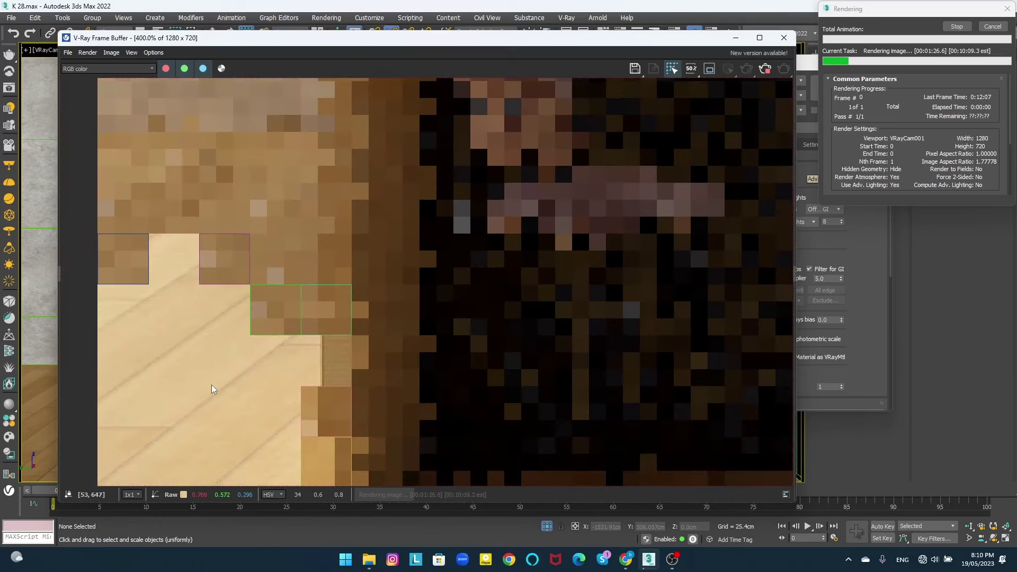
scroll(212, 384, "down", 2)
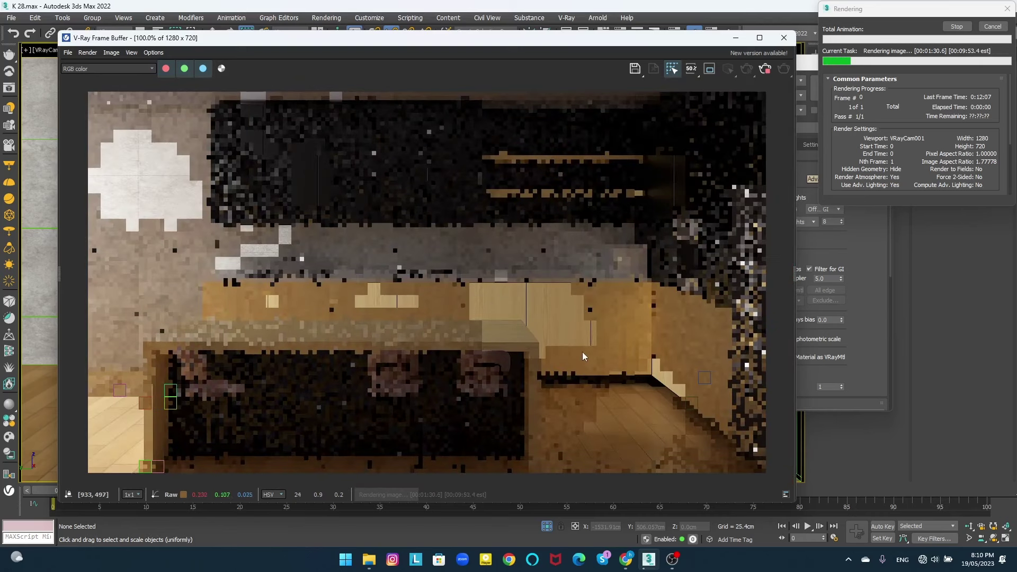
left_click(957, 27)
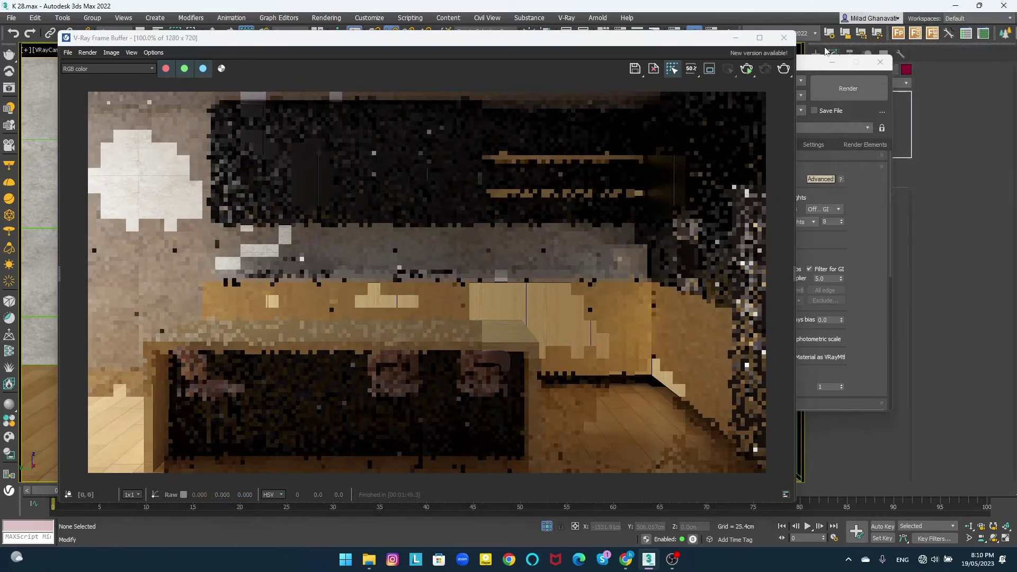
left_click(784, 37)
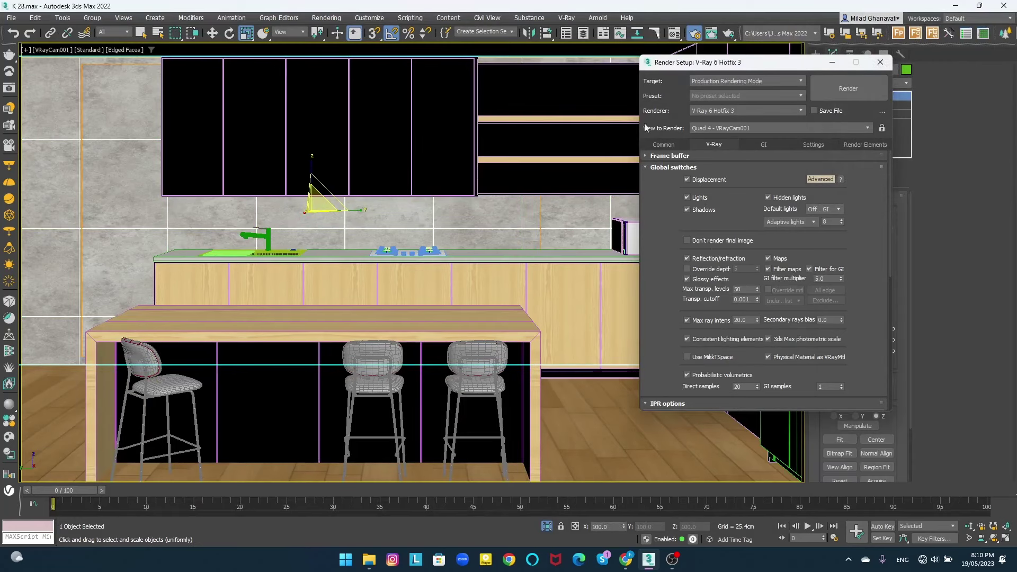
- Close Render Setup and raise the tiled wall's FloorGenerator bevel height to 0.381cm
left_click(880, 62)
key("p")
key("w")
scroll(290, 268, "up", 5)
scroll(290, 267, "up", 3)
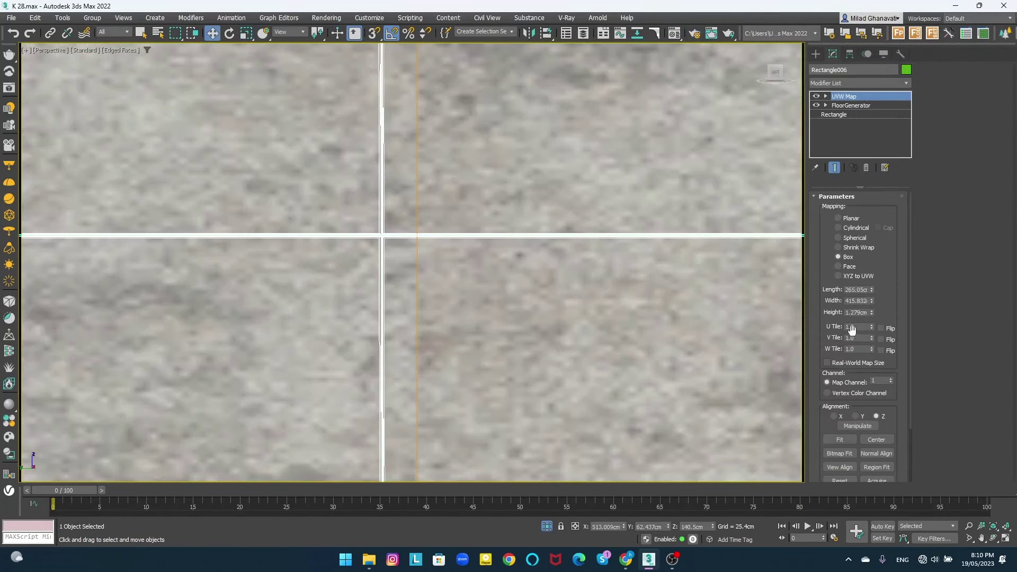
left_click(850, 105)
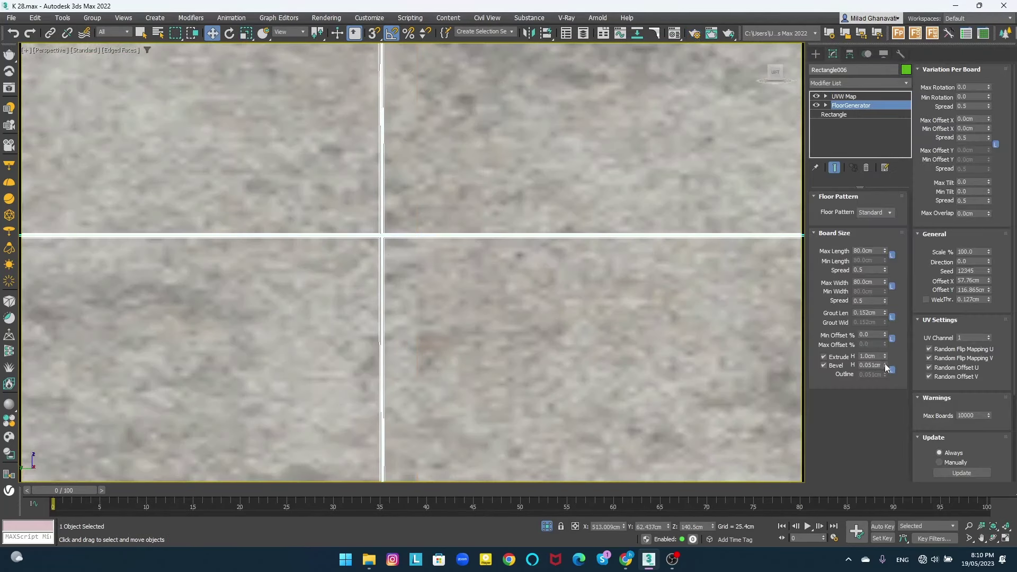
left_click_drag(886, 367, 884, 357)
- Navigate to the tiles above the sink and select only the tiled wall Rectangle006 from the top view
scroll(474, 303, "down", 3)
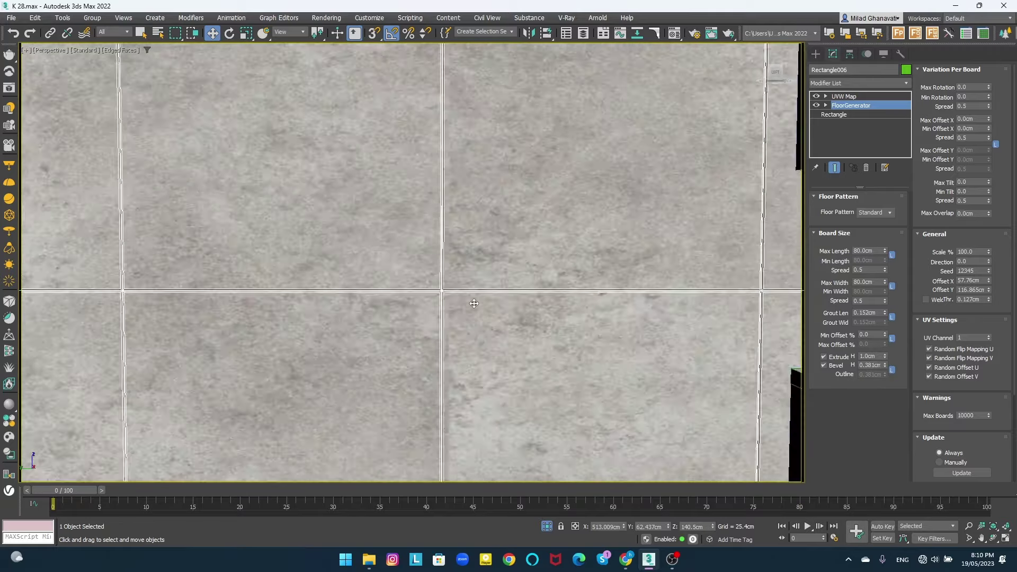
scroll(473, 303, "down", 5)
scroll(471, 288, "up", 5)
middle_click_drag(398, 295, 432, 256)
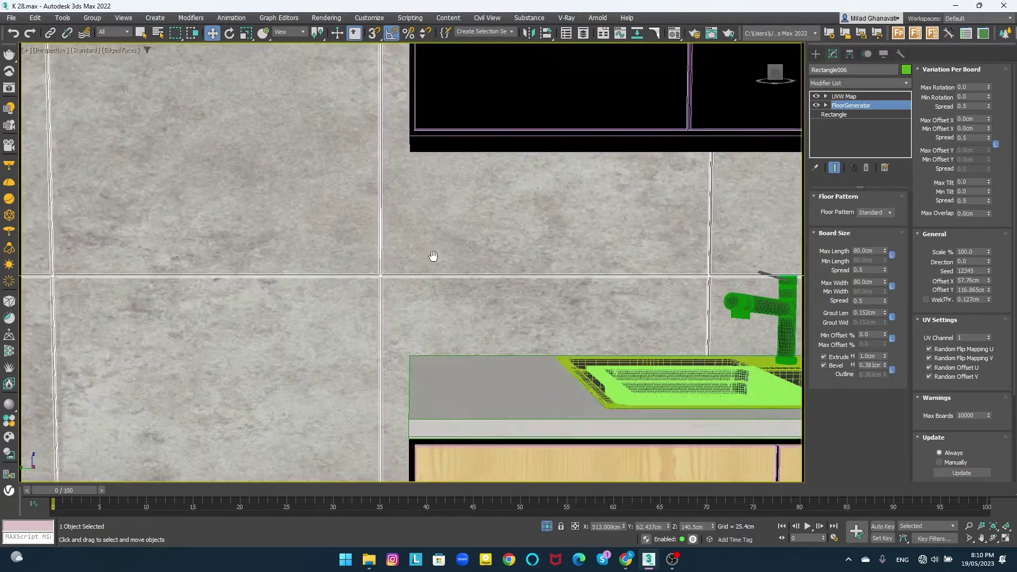
scroll(433, 256, "up", 5)
middle_click_drag(503, 284, 609, 284, "alt")
left_click(652, 286, "ctrl")
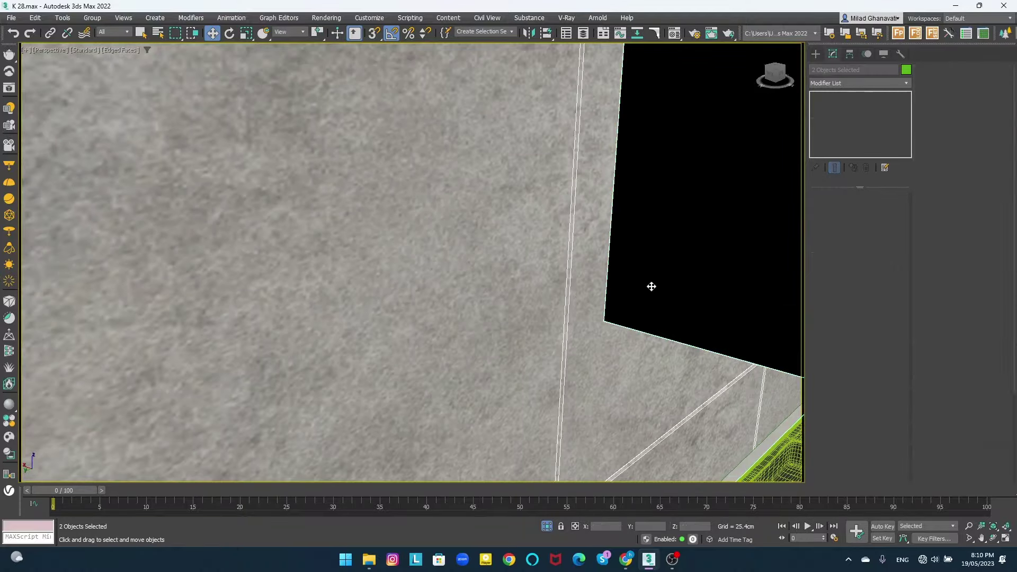
key("t")
left_click(558, 161)
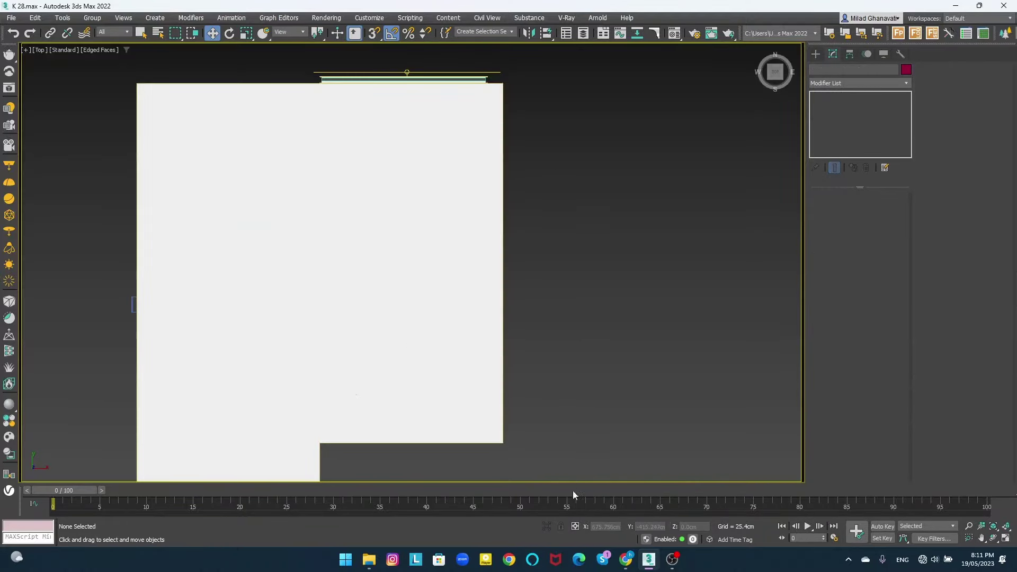
left_click(462, 289)
scroll(459, 291, "up", 5)
scroll(504, 127, "up", 4)
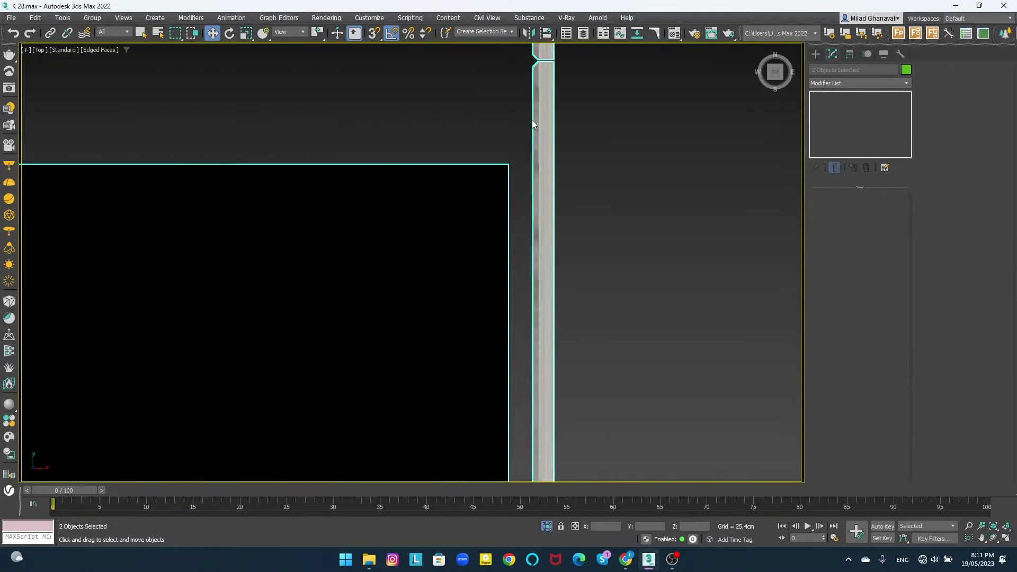
left_click(533, 125)
- Increase the tiled wall's FloorGenerator extrusion to 2.448cm and return to the camera view
left_click(851, 105)
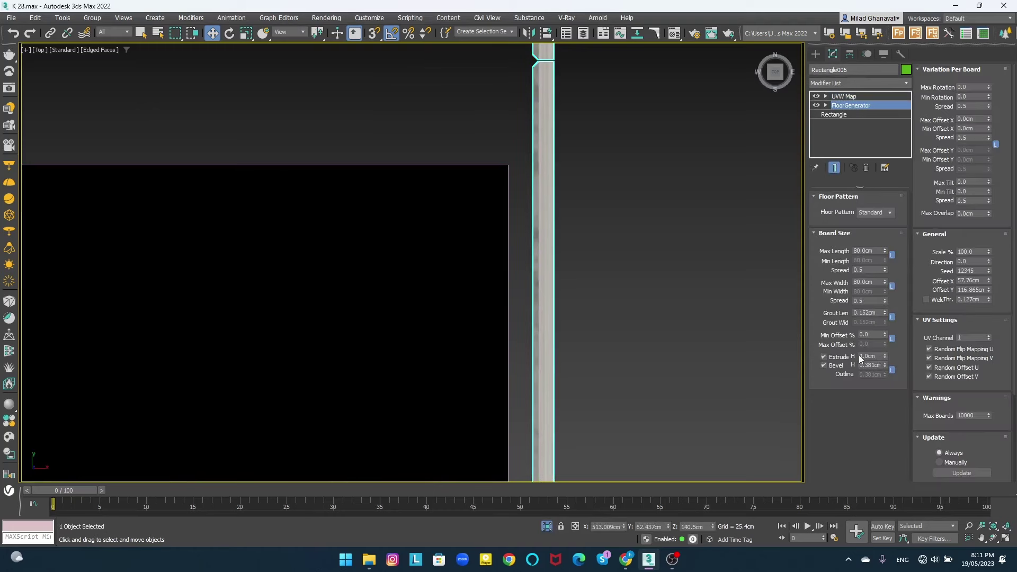
left_click_drag(885, 355, 882, 329)
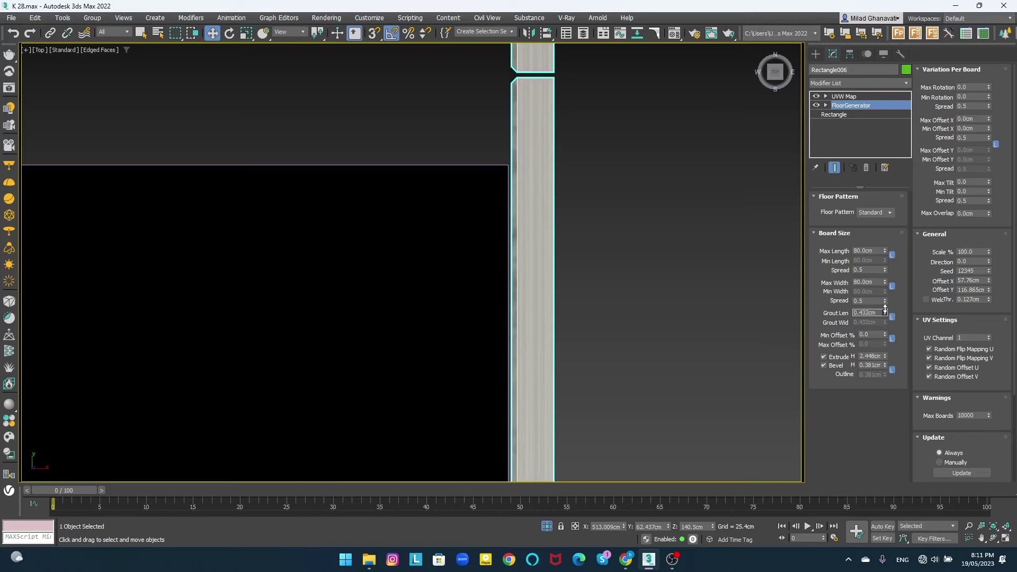
scroll(581, 272, "down", 2)
scroll(580, 272, "down", 2)
key("c")
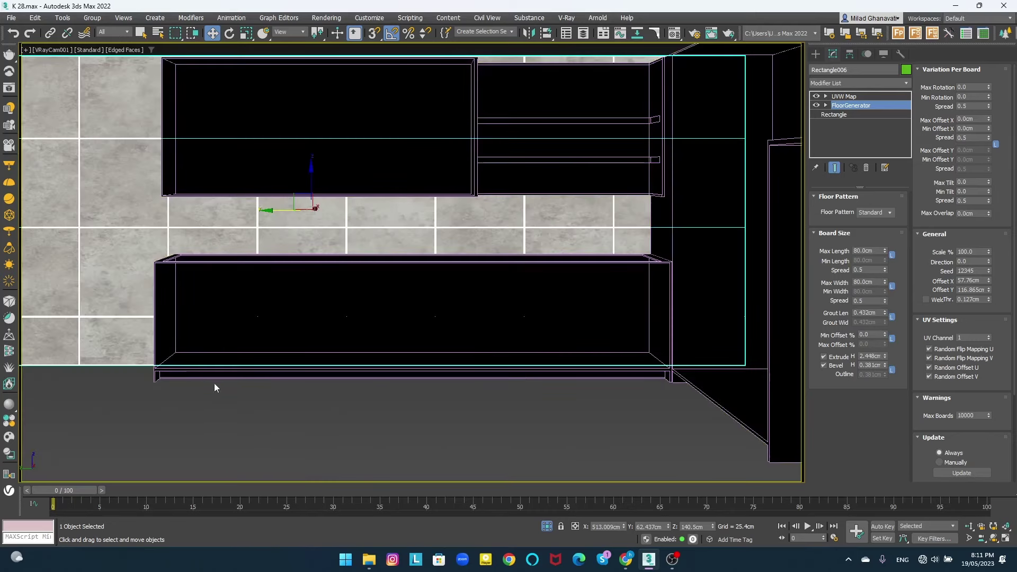
left_click(206, 424)
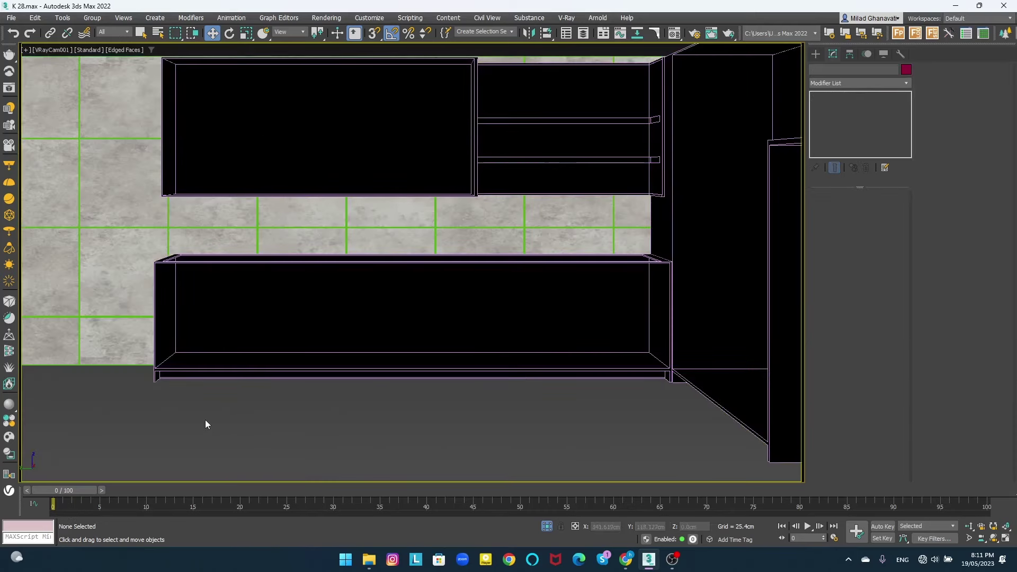
- Pan and zoom the perspective view across the wall tiles and cabinets
key("p")
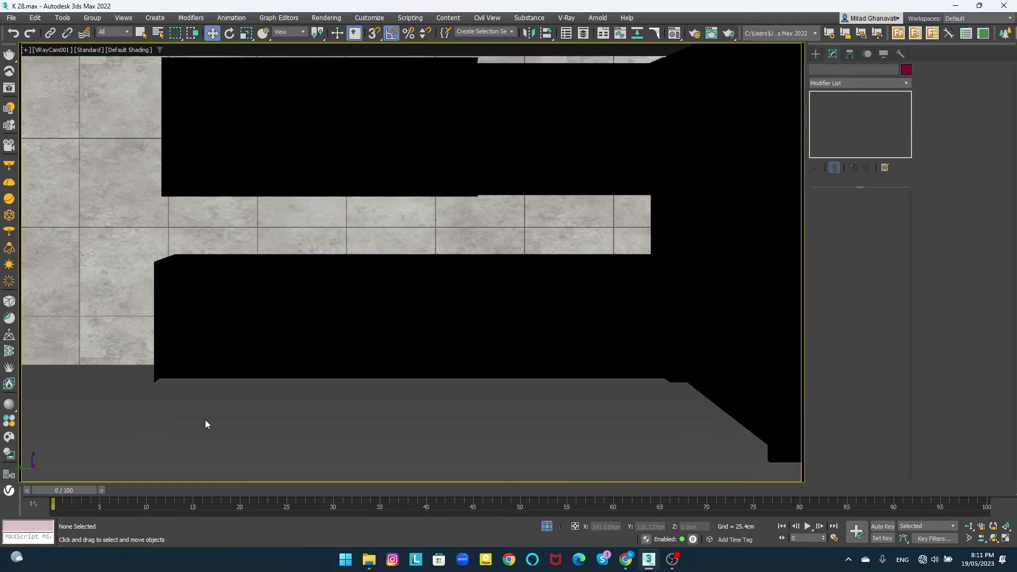
middle_click_drag(205, 420, 165, 310)
scroll(164, 310, "up", 5)
scroll(204, 284, "down", 5)
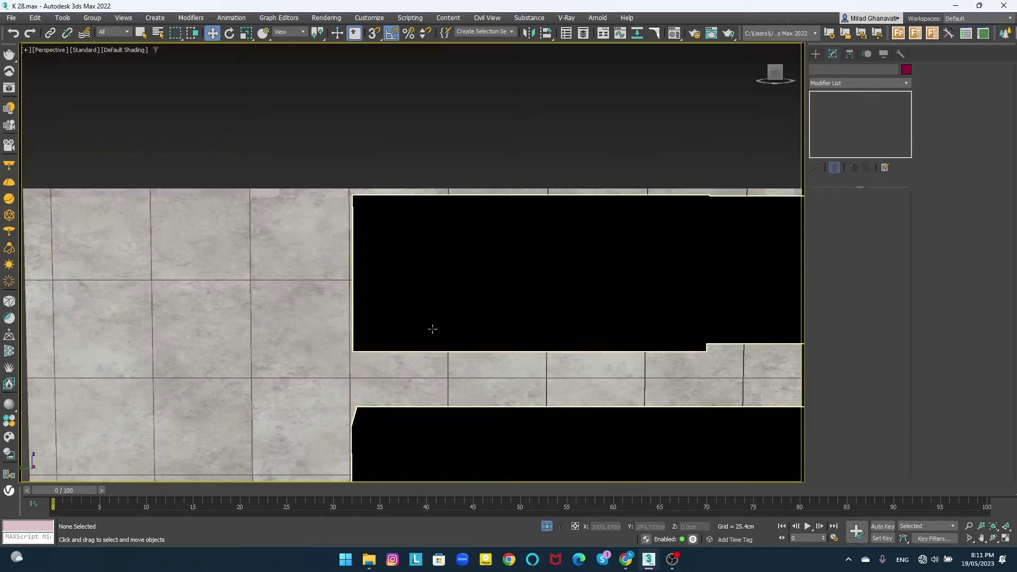
middle_click_drag(432, 329, 362, 255)
scroll(363, 255, "down", 10)
scroll(513, 300, "up", 3)
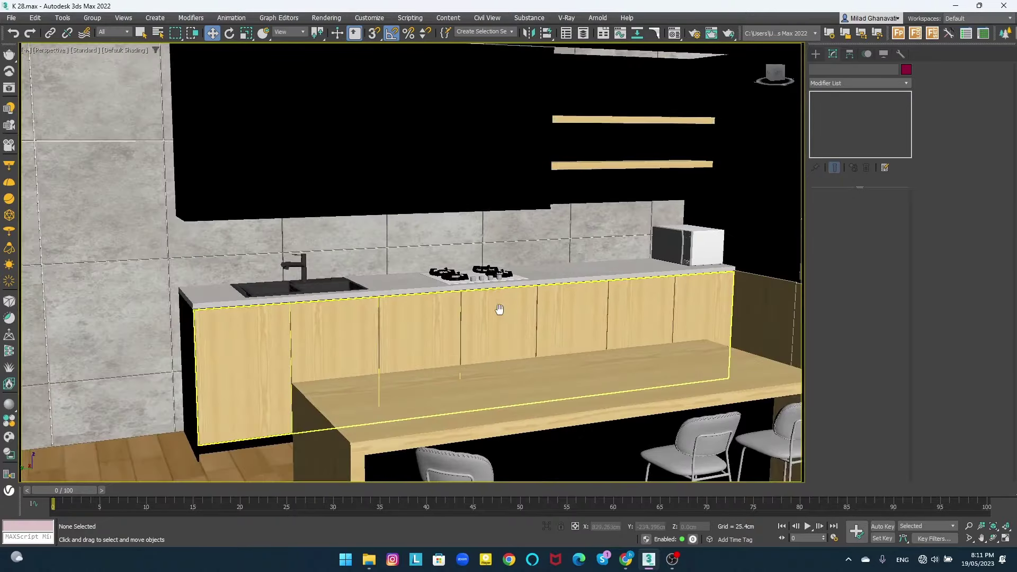
scroll(514, 300, "up", 3)
- Shrink the wood floor's UVW Map to about 150.5 by 187.9
left_click(556, 318)
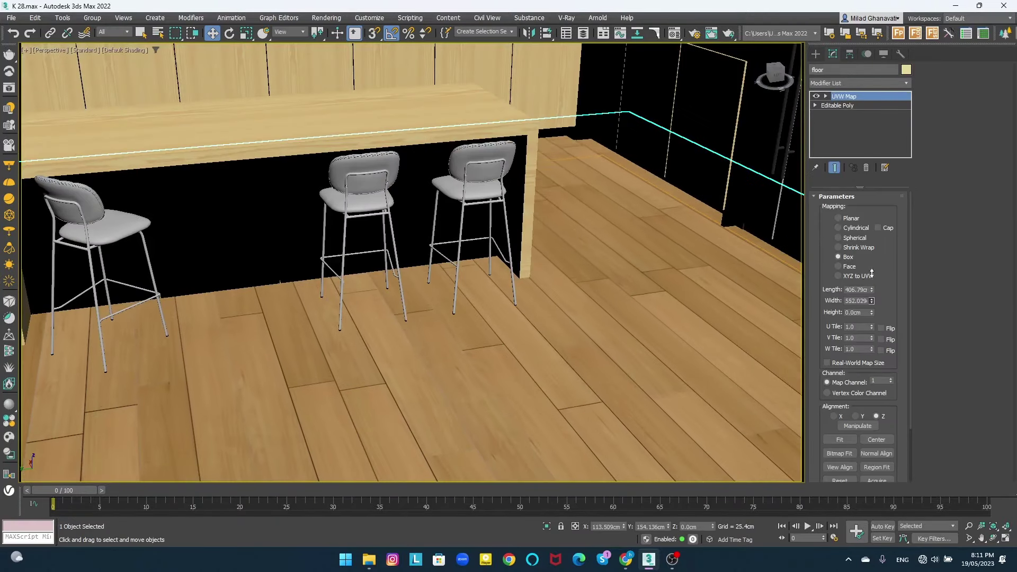
left_click_drag(871, 290, 871, 324)
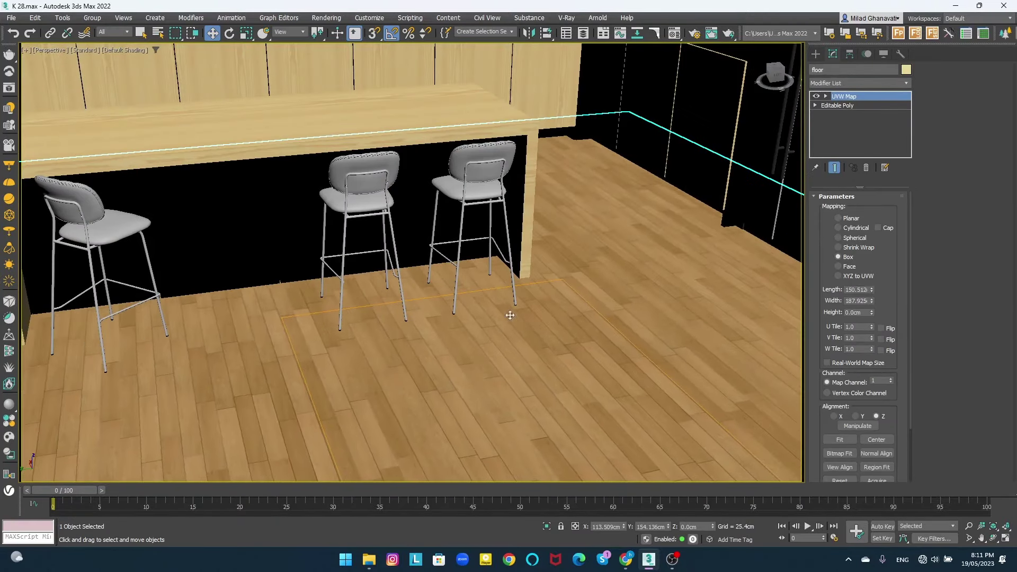
scroll(604, 319, "up", 3)
scroll(604, 314, "down", 5)
scroll(493, 366, "up", 8)
scroll(416, 213, "down", 2)
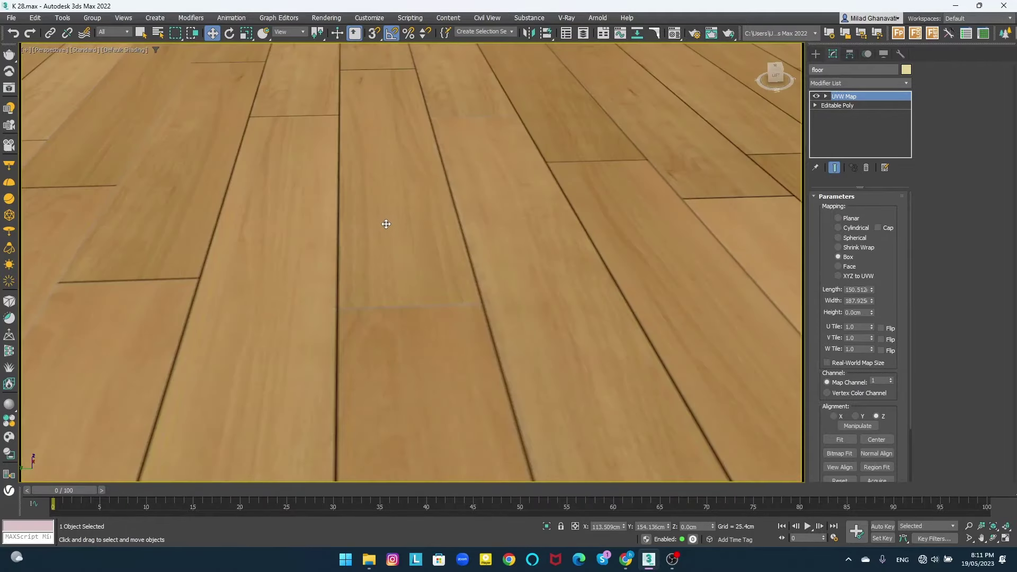
scroll(386, 222, "down", 2)
scroll(404, 245, "down", 2)
scroll(488, 261, "down", 2)
scroll(447, 331, "down", 5)
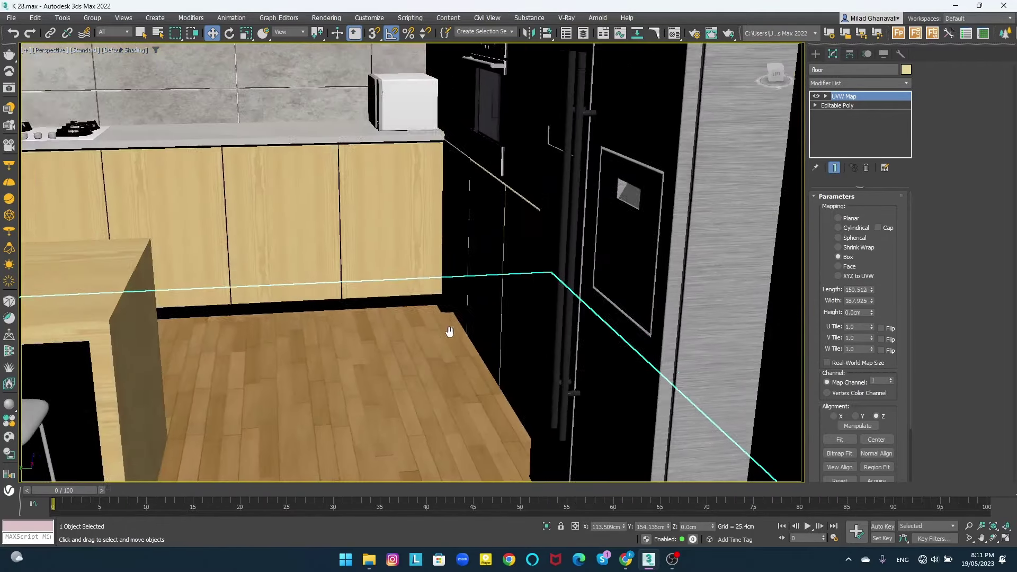
- Inspect Cabin 2's diffuse colour in the Material Editor, leaving it unchanged
key("m")
left_click(261, 300)
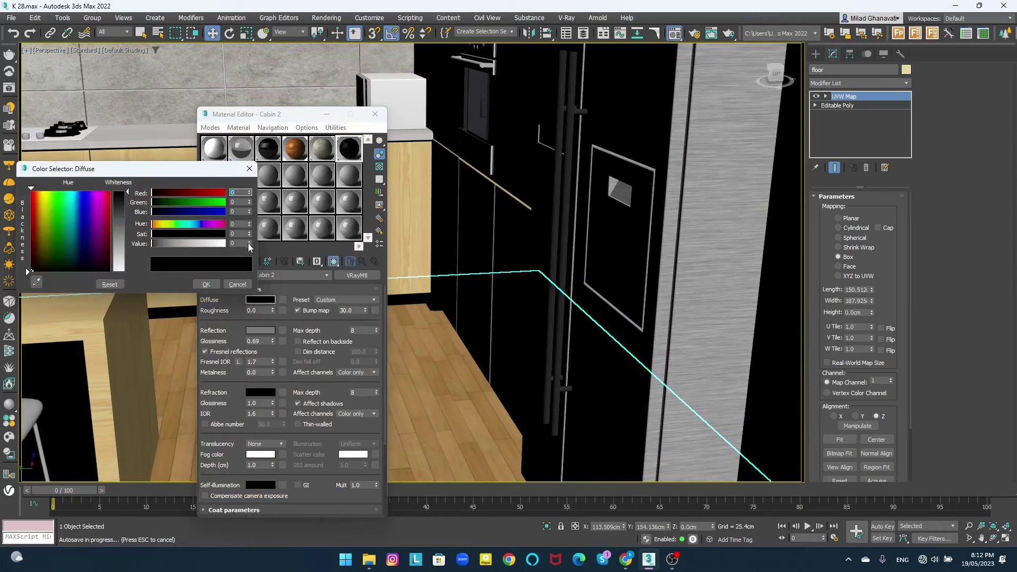
key("Escape")
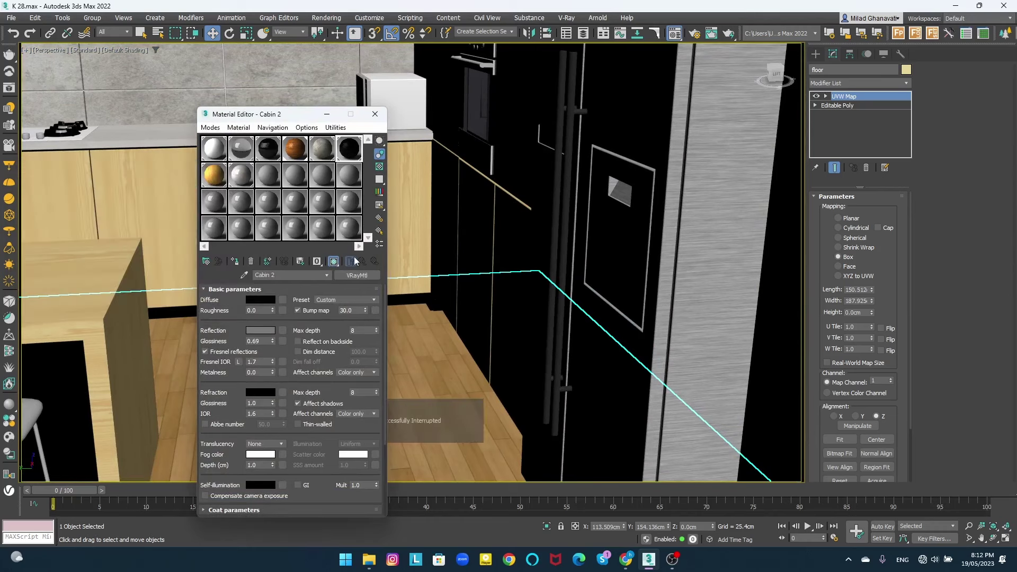
mouse_move(413, 254)
middle_mouse_down("alt")
mouse_move(465, 234)
mouse_move(388, 131)
middle_mouse_up("alt")
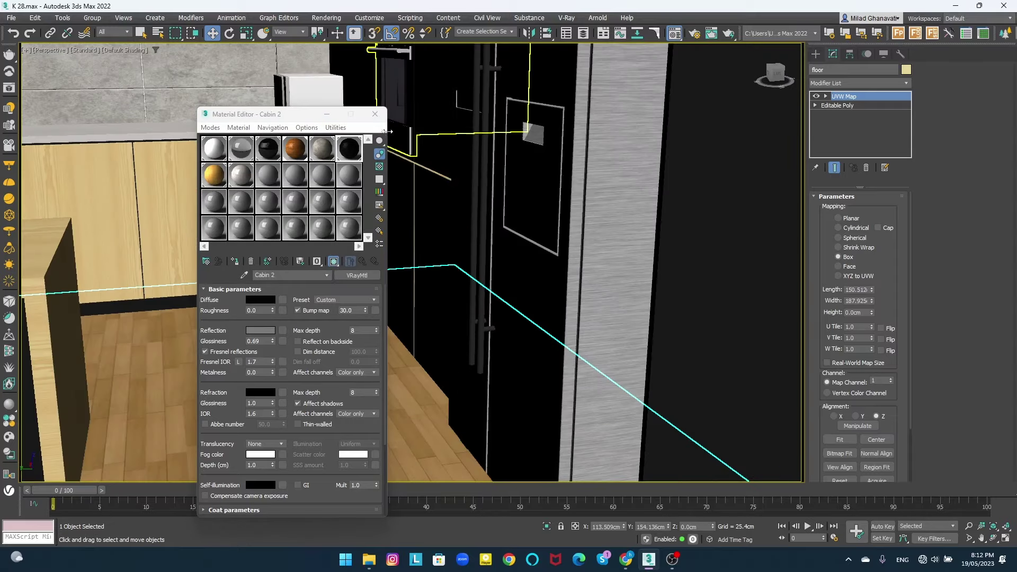
left_click(375, 114)
- Run a brief camera test render of the oven and fridge, stop it, and reopen the Material Editor
scroll(371, 238, "down", 5)
mouse_move(371, 238)
middle_mouse_down("alt")
mouse_move(404, 345)
mouse_move(358, 353)
middle_mouse_up("alt")
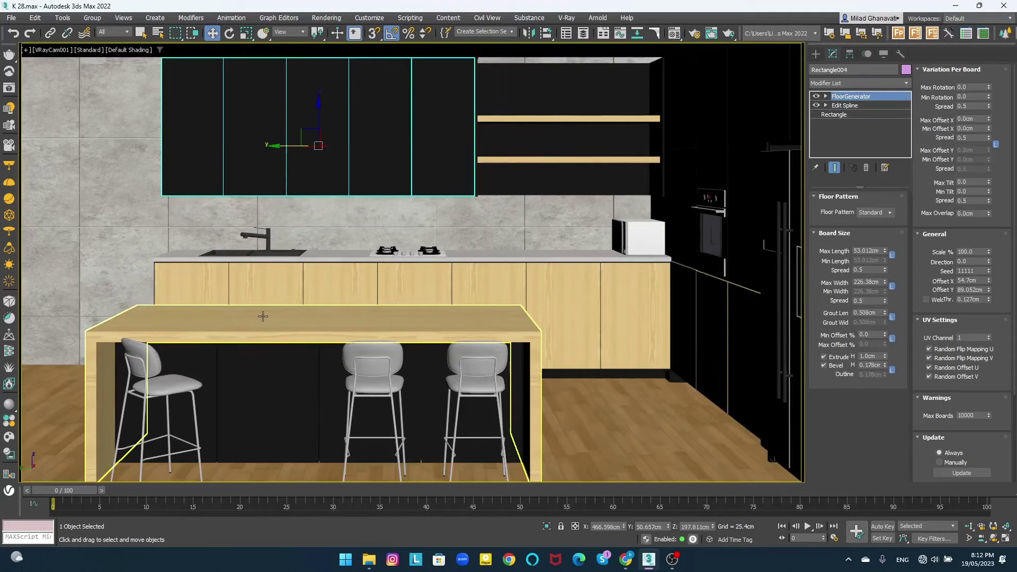
key("shift+q")
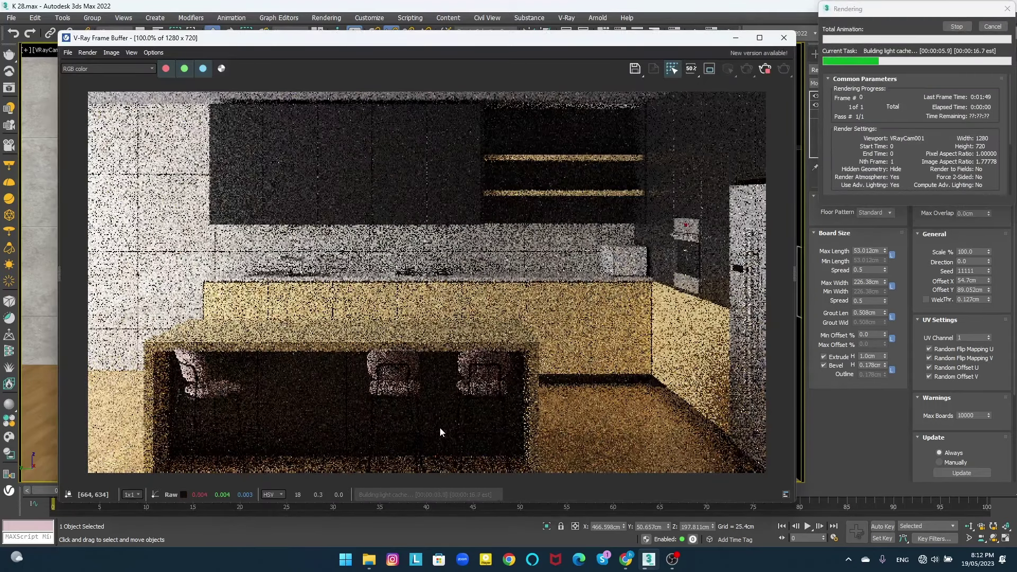
left_click(957, 26)
left_click(783, 38)
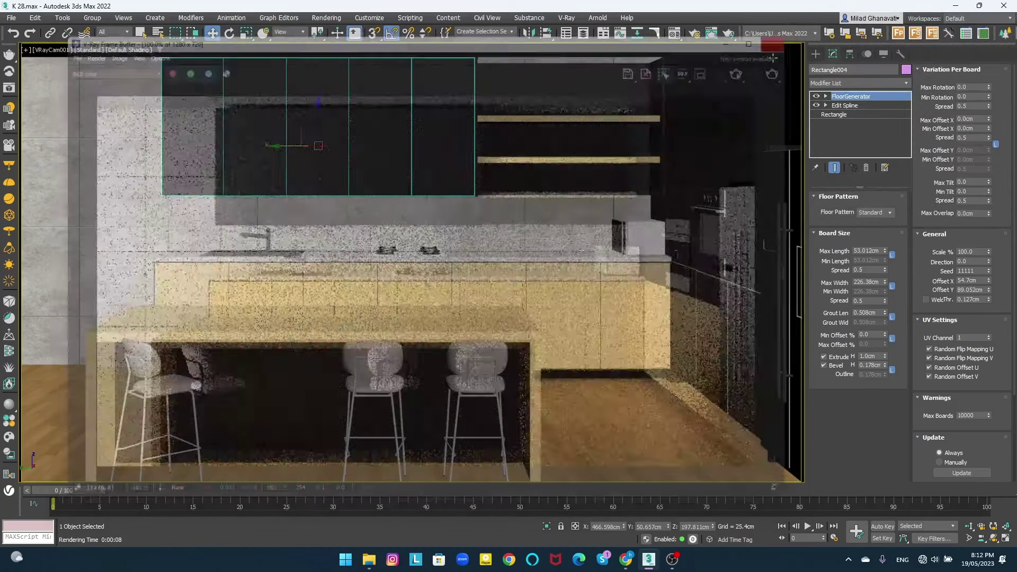
key("m")
mouse_move(286, 111)
left_mouse_down()
mouse_move(97, 88)
mouse_move(150, 64)
left_mouse_up()
- Make the unused black material's diffuse white and run a kitchen test render
left_click(64, 148)
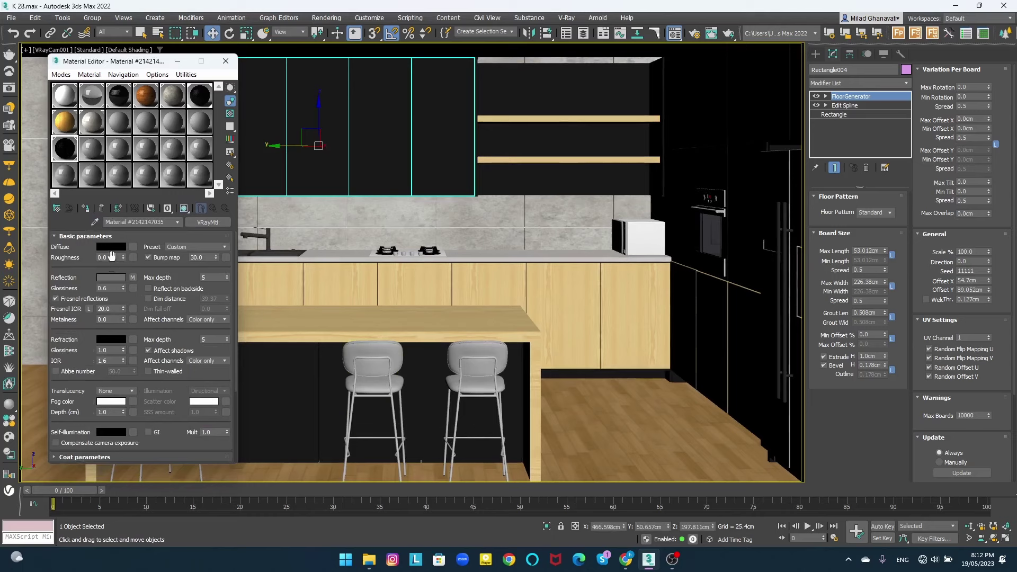
left_click(110, 246)
left_click_drag(220, 189, 212, 159)
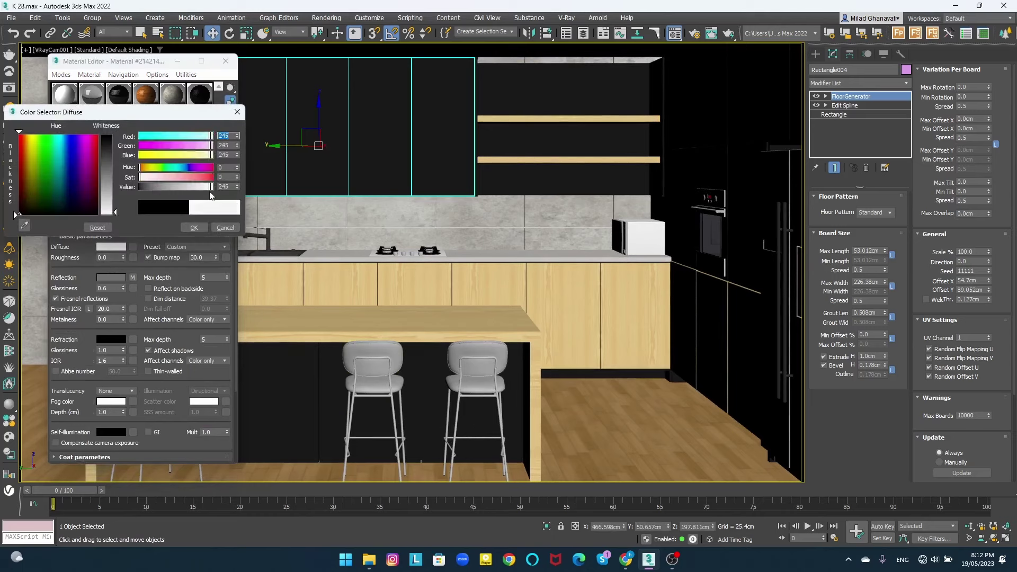
left_click(196, 203)
left_click(226, 61)
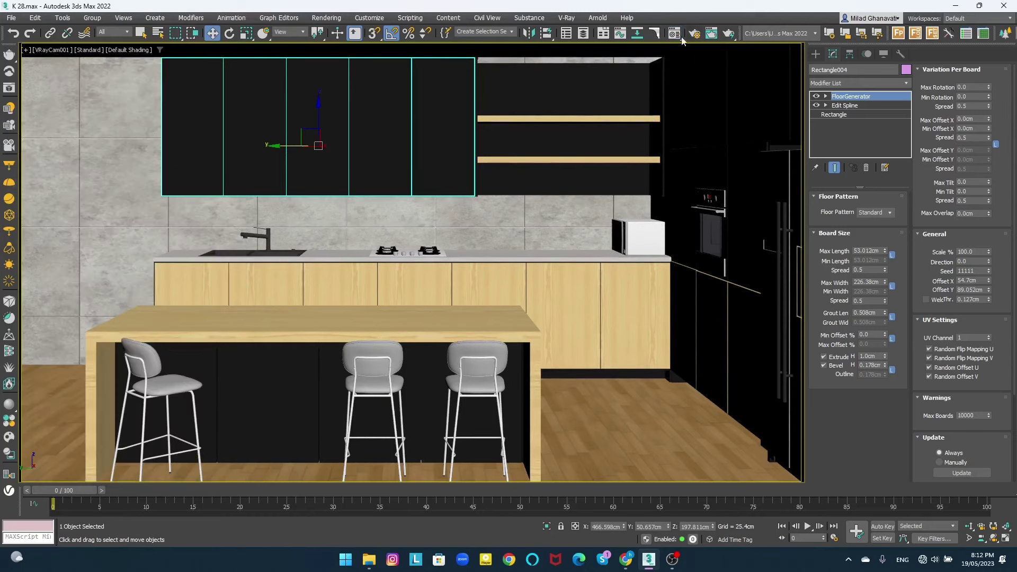
left_click(868, 35)
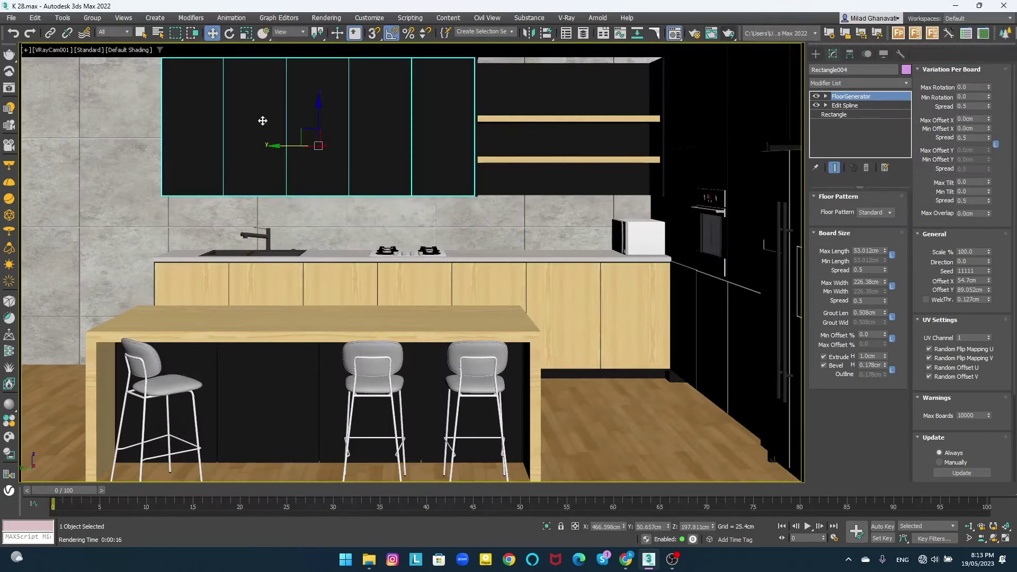
- Give the white wall material a white diffuse, grey reflection and 0.66 glossiness
key("m")
left_click(122, 117)
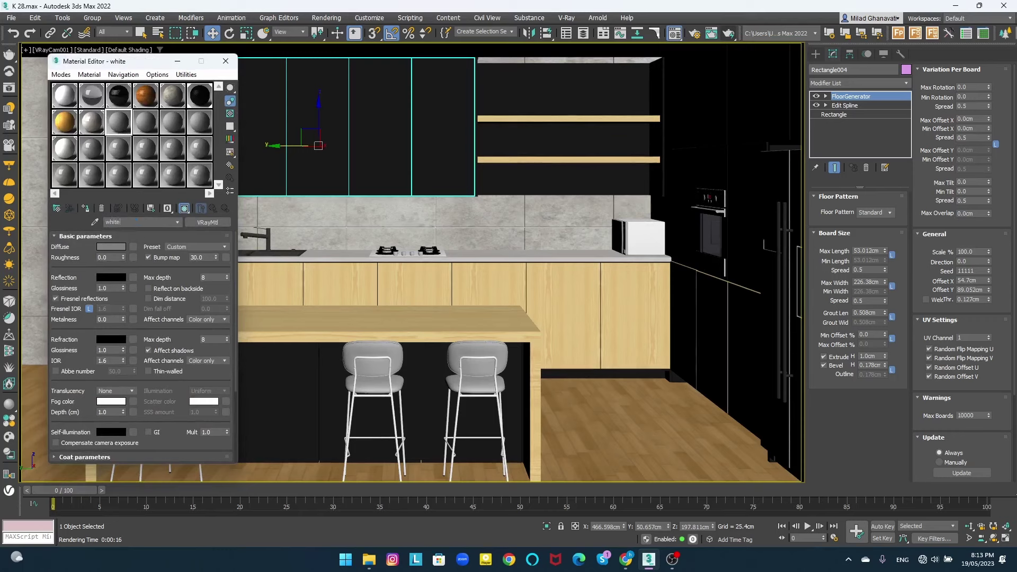
left_click(111, 247)
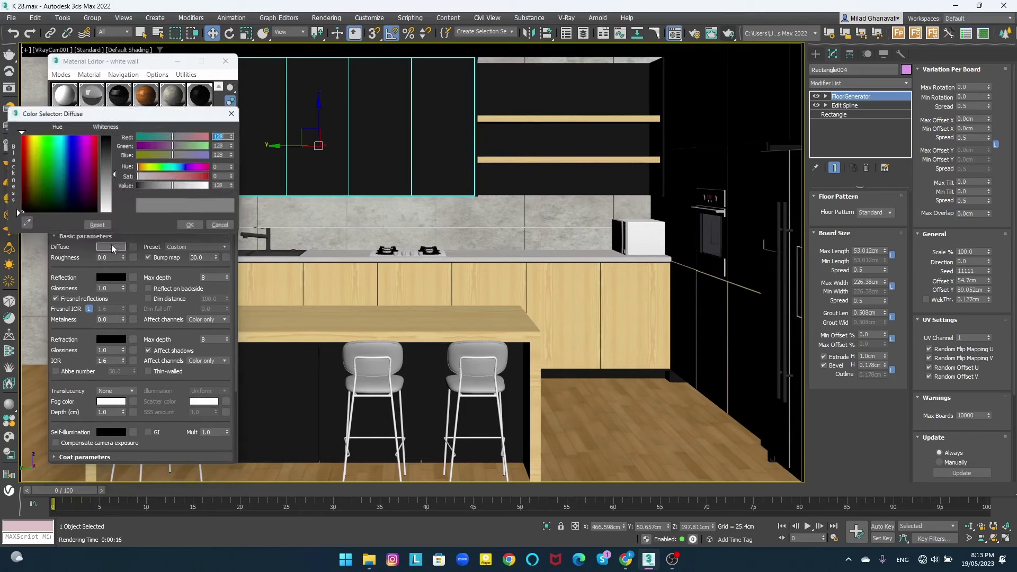
left_click(196, 226)
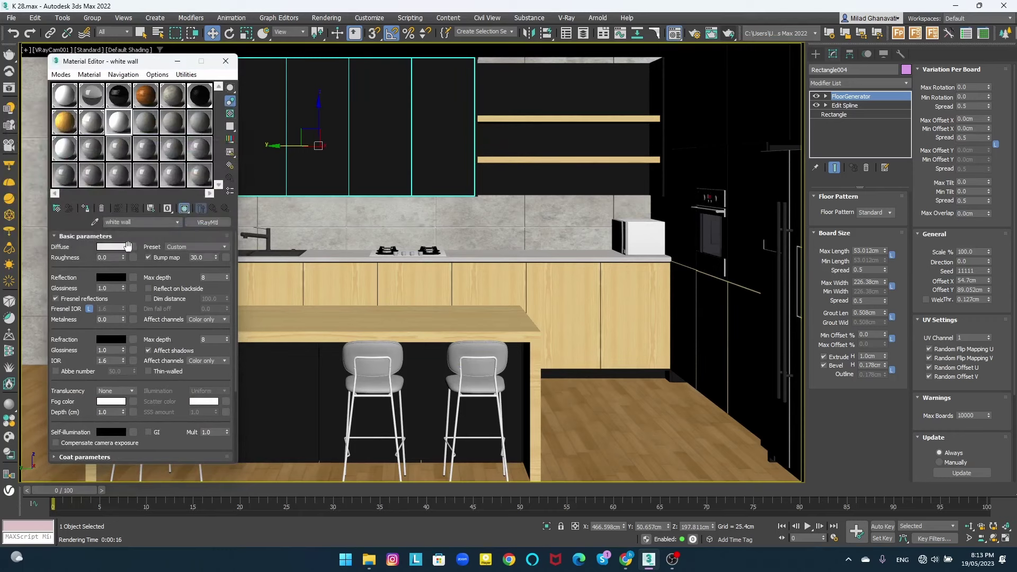
left_click(134, 247)
double_click(427, 186)
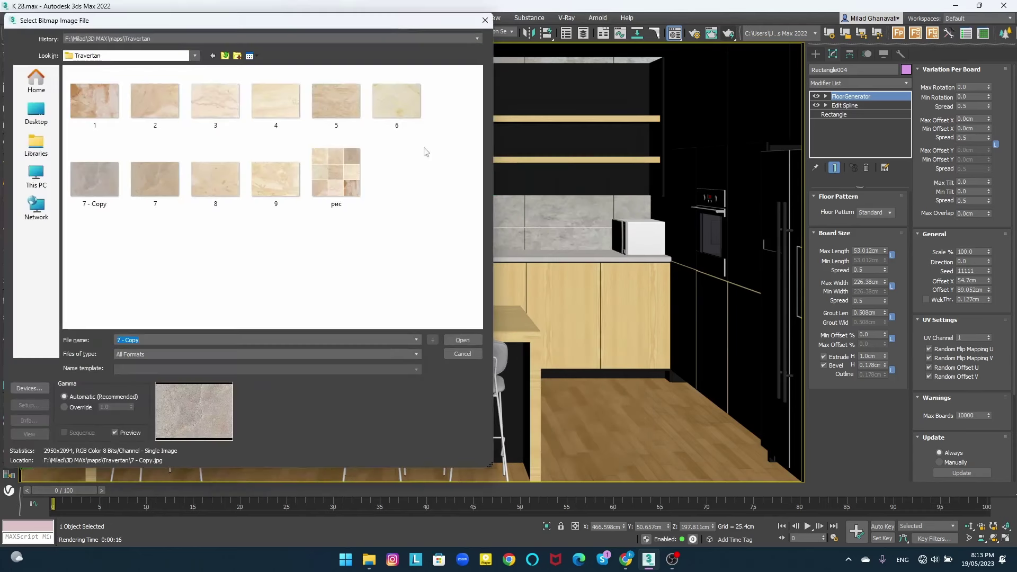
key("Escape")
left_click(197, 210)
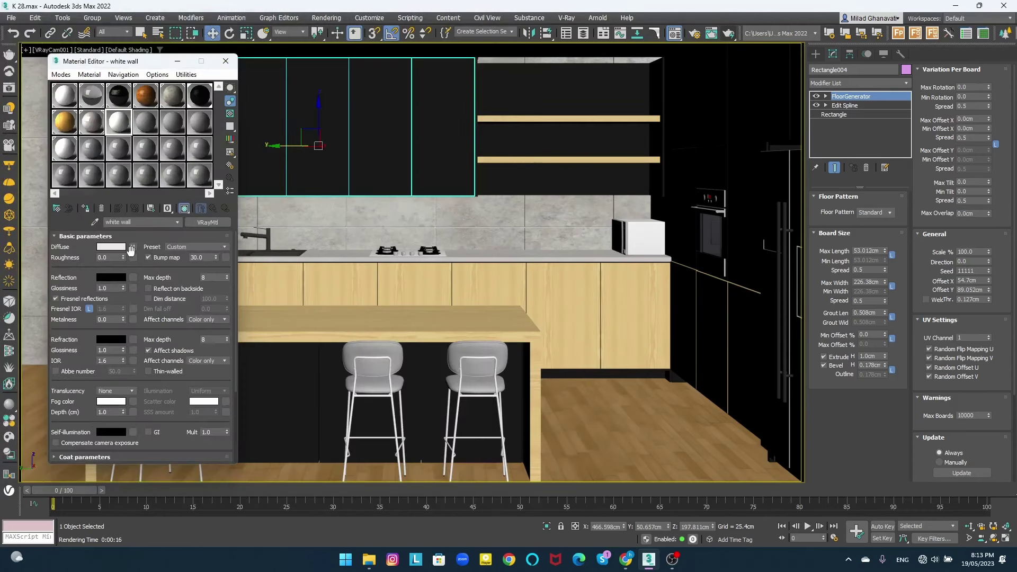
left_click(109, 278)
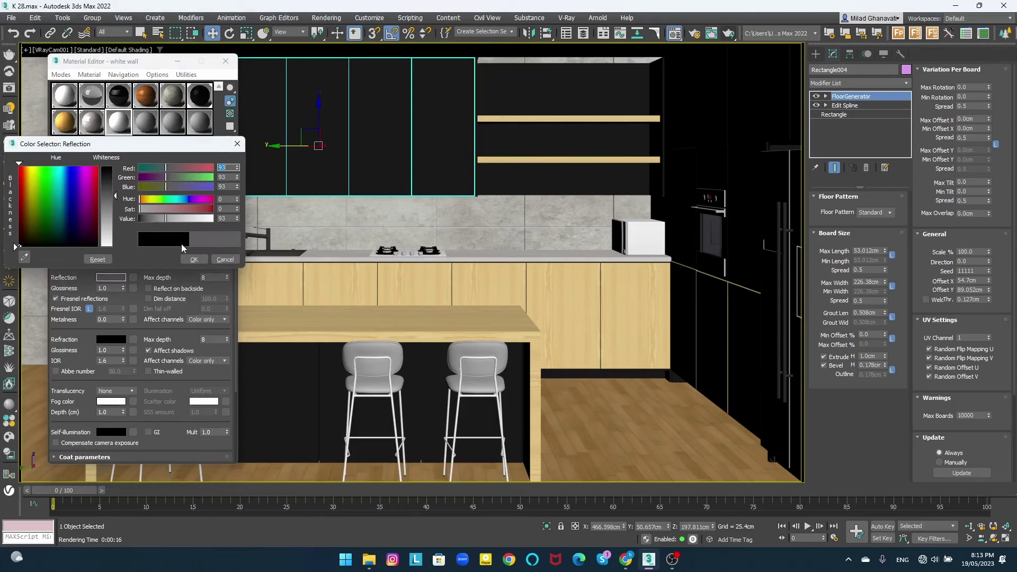
left_click(209, 281)
double_click(112, 288)
type("0.66")
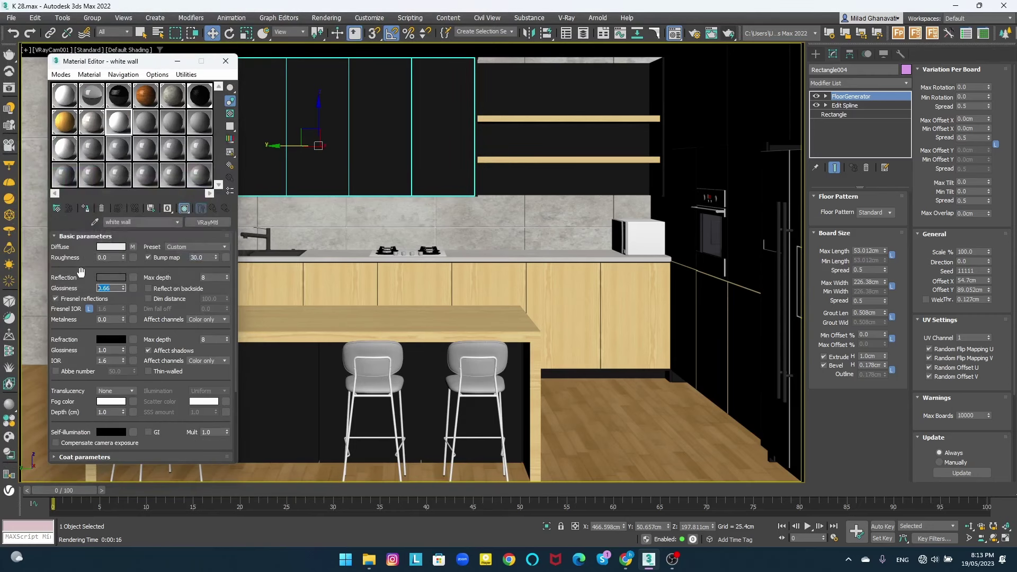
left_click_drag(168, 64, 226, 110)
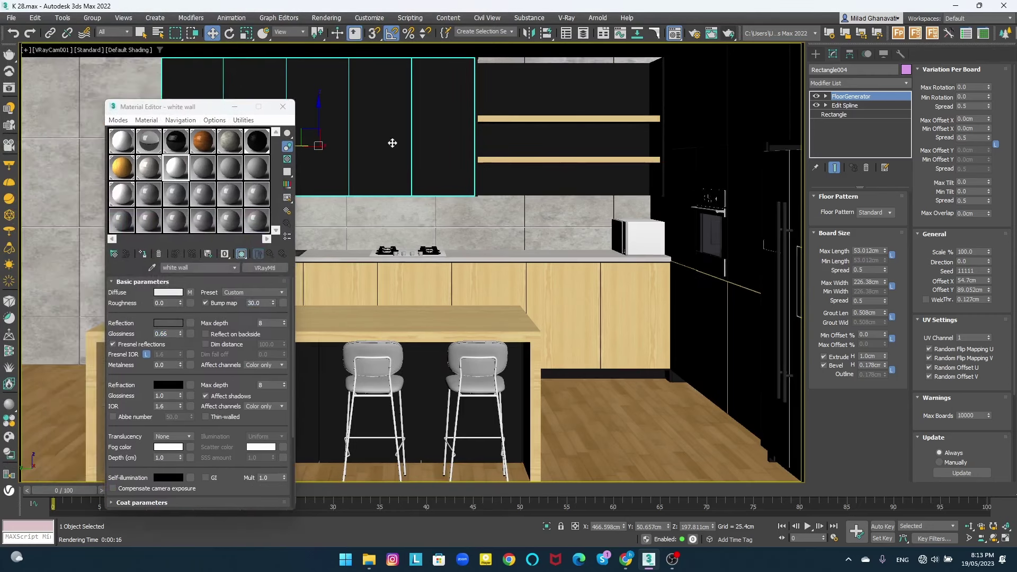
- Inspect the box's top slab in perspective, then return to the kitchen camera view
key("p")
key("z")
middle_click_drag(737, 338, 579, 340, "alt")
left_click(579, 340)
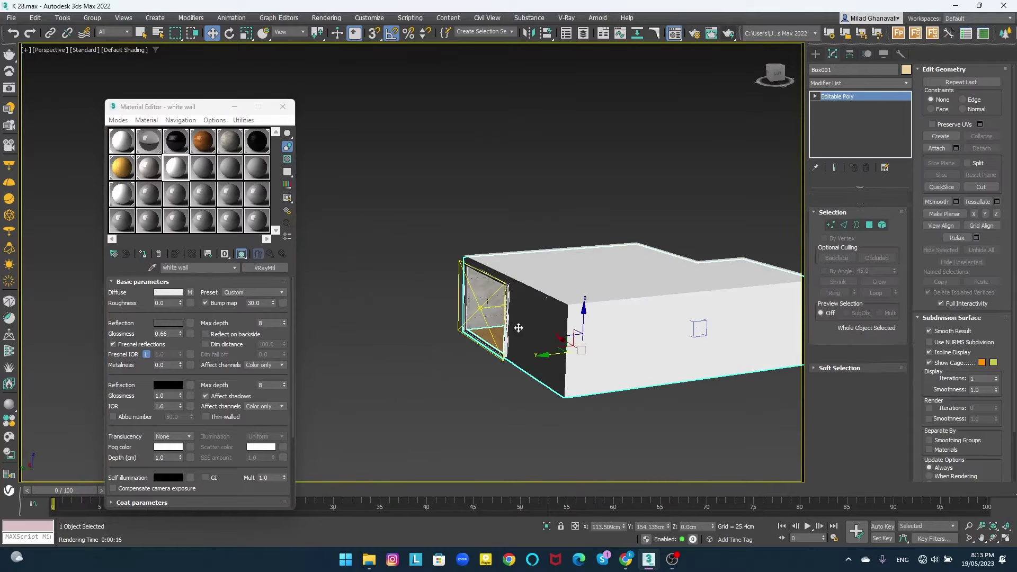
left_click(145, 256)
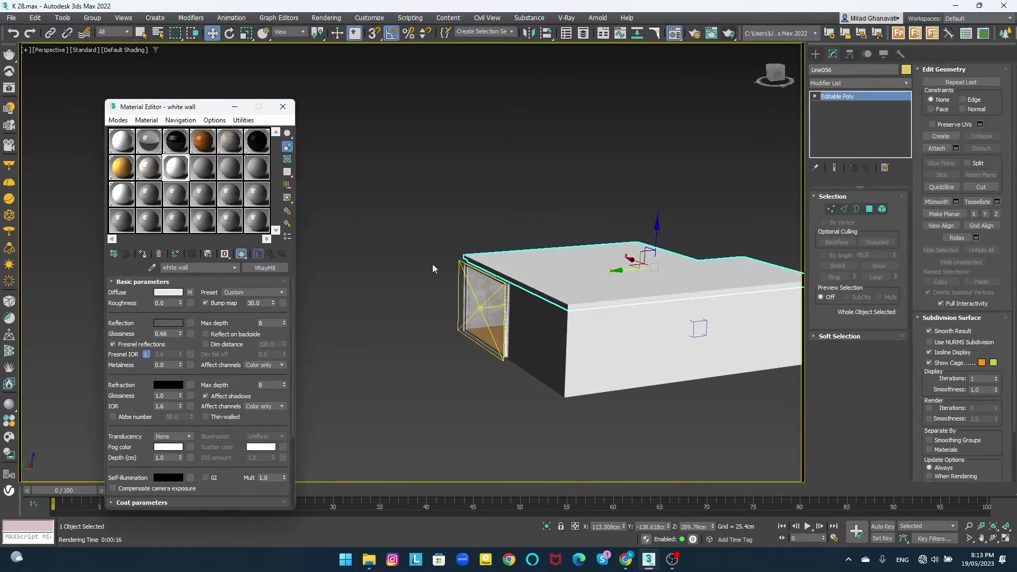
left_click(412, 264)
key("m")
key("c")
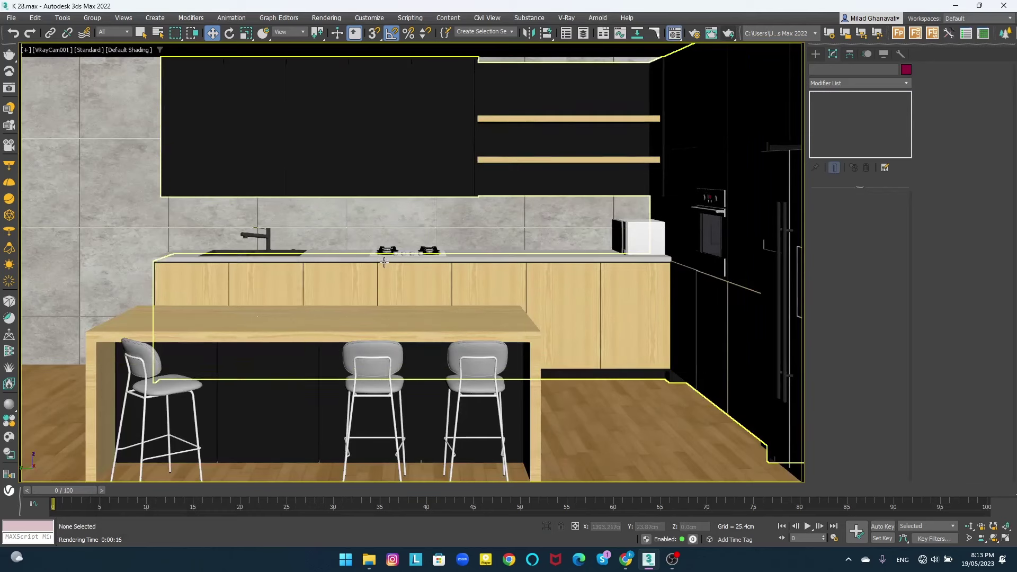
- Check the concrete material's diffuse colour, a darker grey of 84, 84, 84
key("m")
left_click(176, 293)
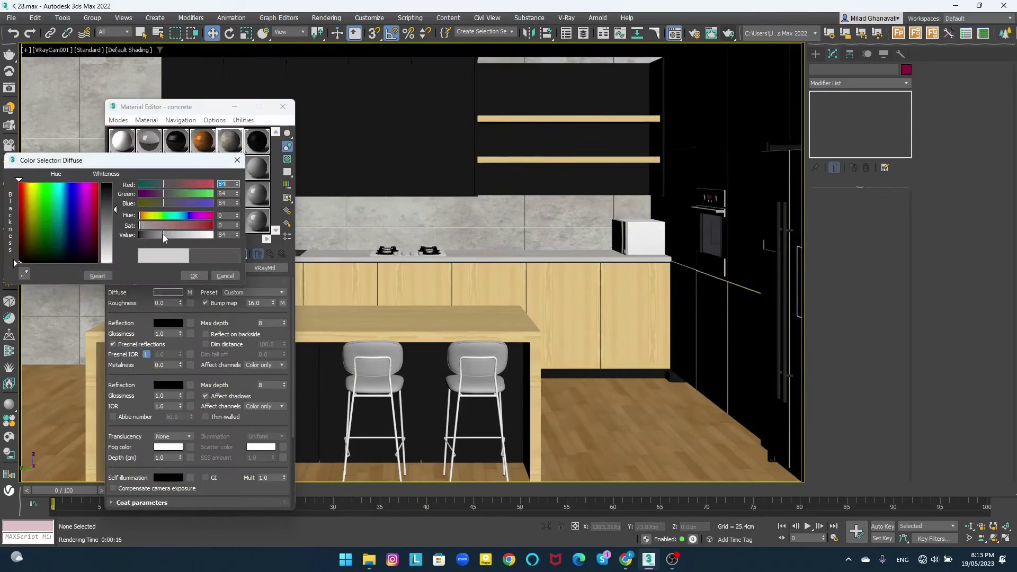
left_click(193, 276)
- Run a brief kitchen test render and stop it
left_click(283, 106)
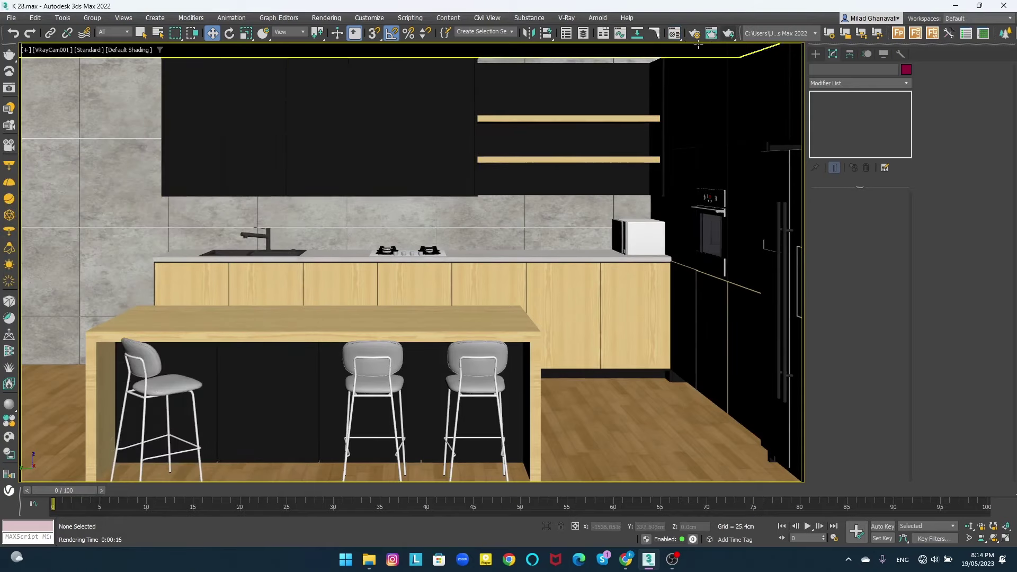
key("shift+q")
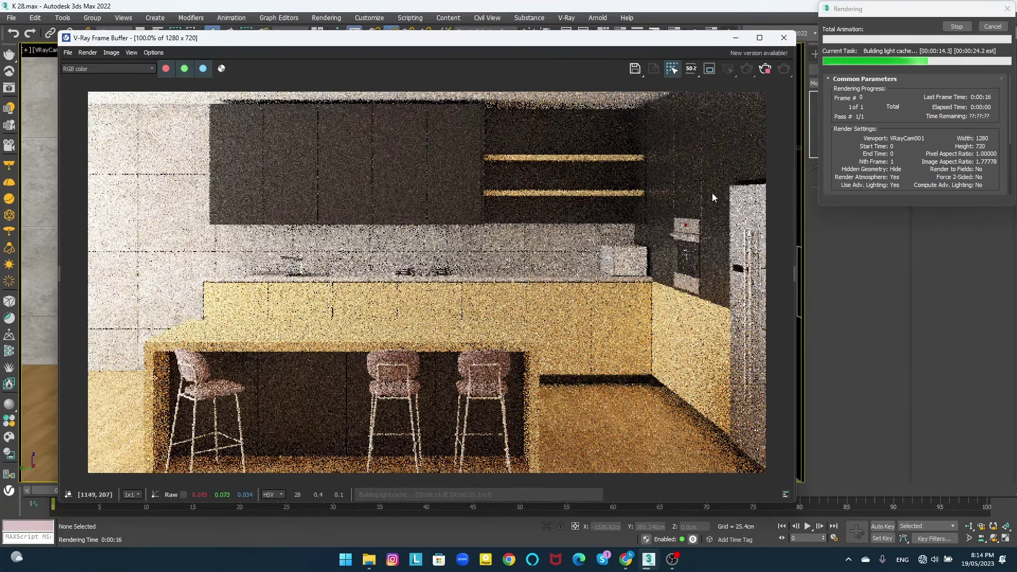
left_click(957, 27)
left_click(784, 37)
- Set the brushed aluminium's Fresnel IOR to 1.56 and darken its reflection colour
key("m")
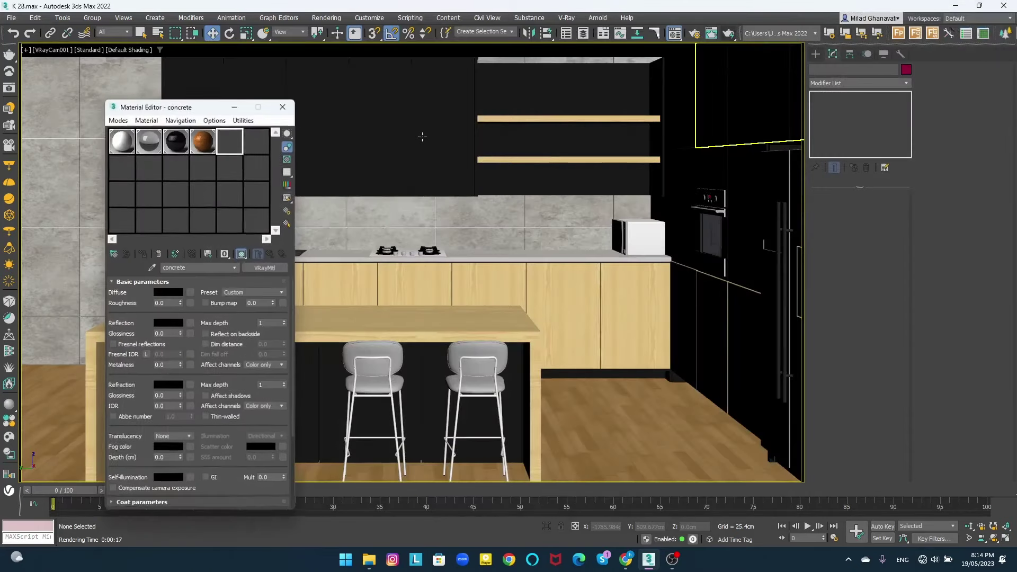
left_click(178, 144)
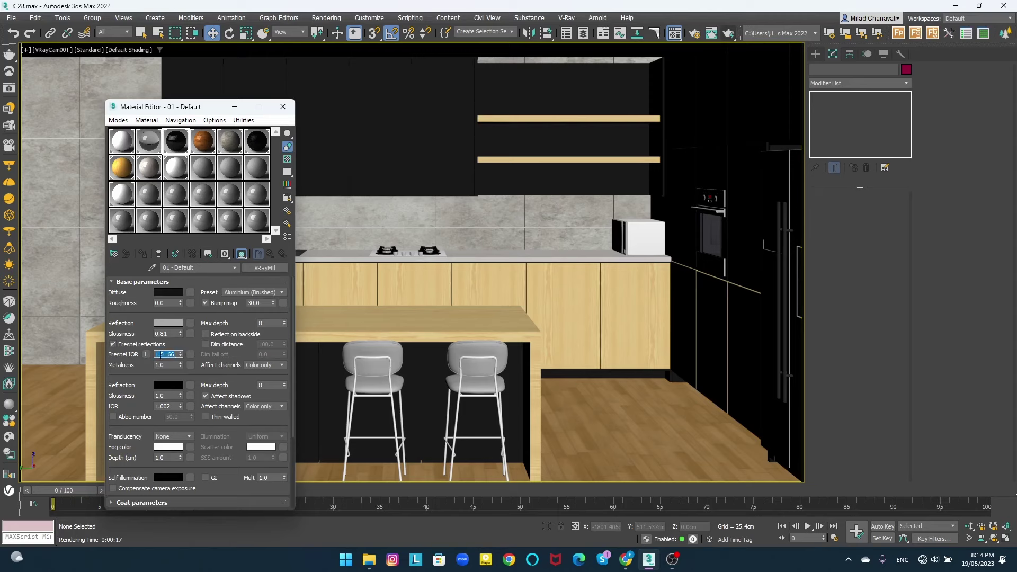
double_click(162, 354)
type("1.56")
left_click(166, 323)
left_click_drag(211, 267, 196, 268)
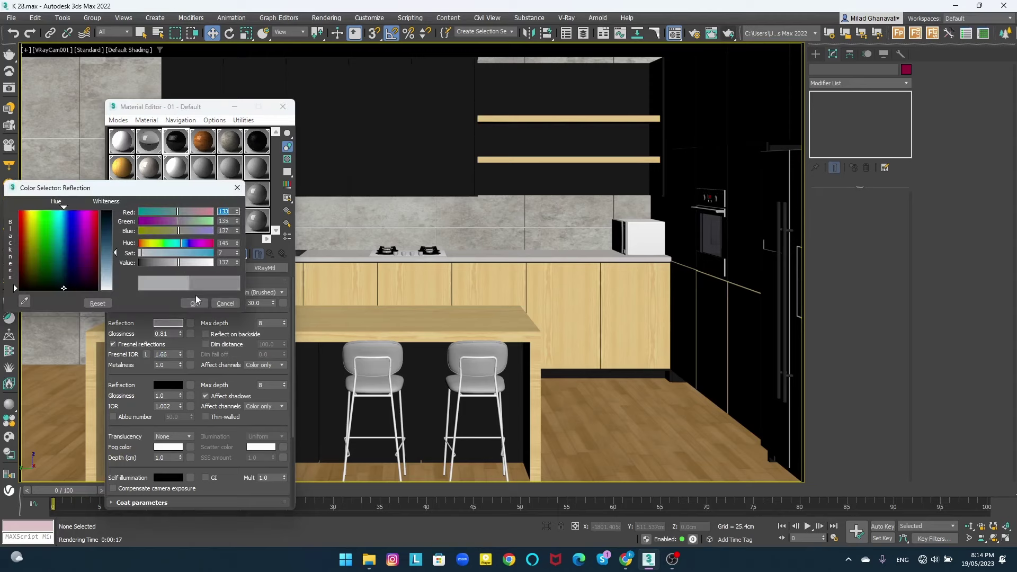
left_click(201, 329)
type("0.78")
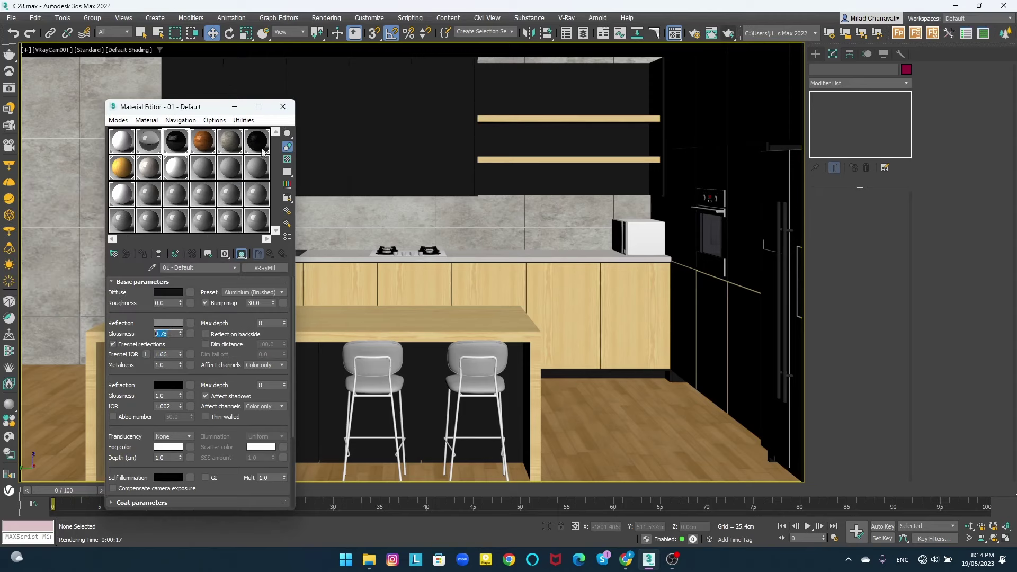
- Make the aluminium diffuse near-black and run a quick test render, aborting it
left_click(172, 292)
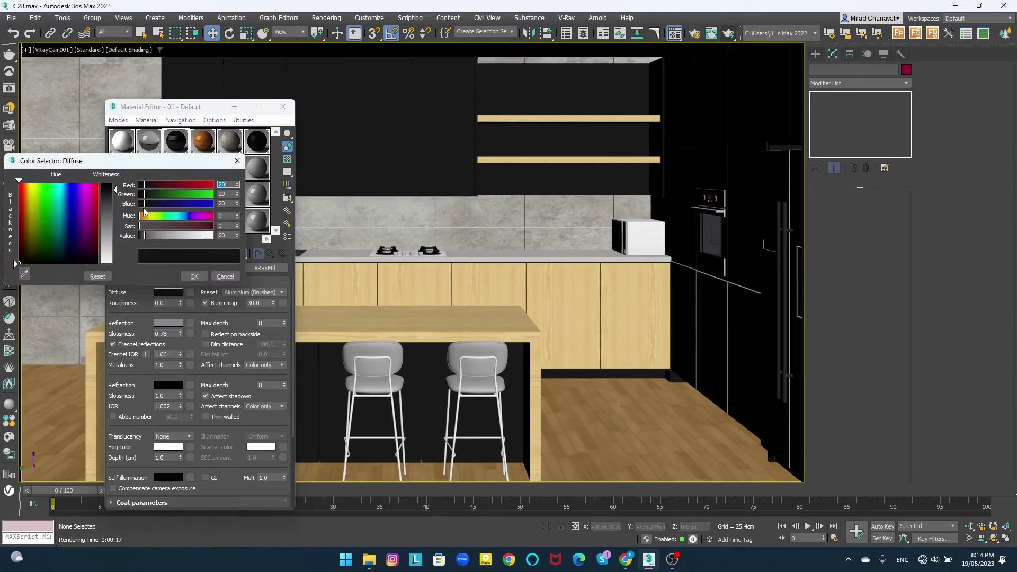
left_click(237, 206)
left_click(238, 207)
left_click(196, 275)
left_click(710, 33)
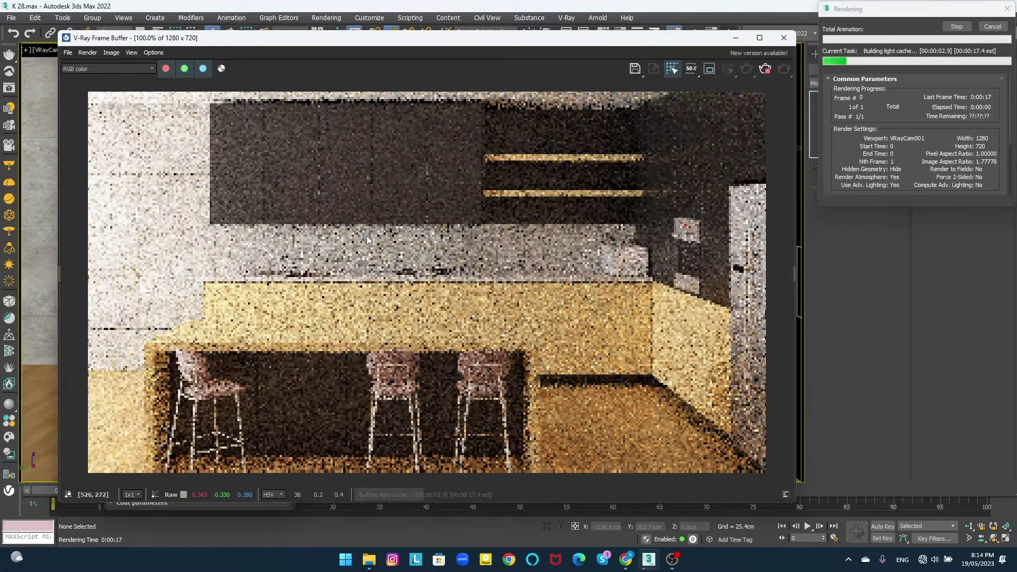
key("Escape")
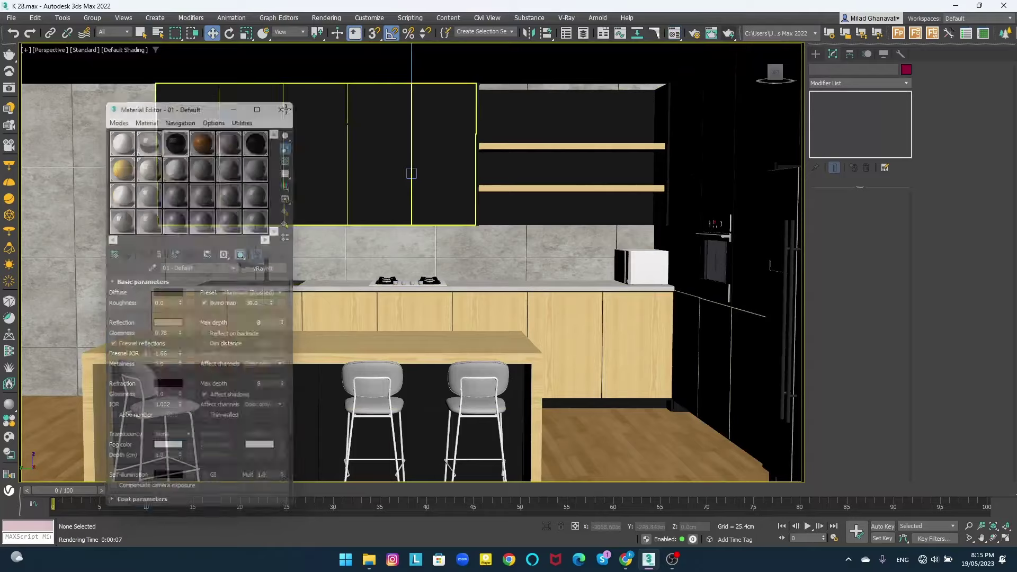
left_click(284, 109)
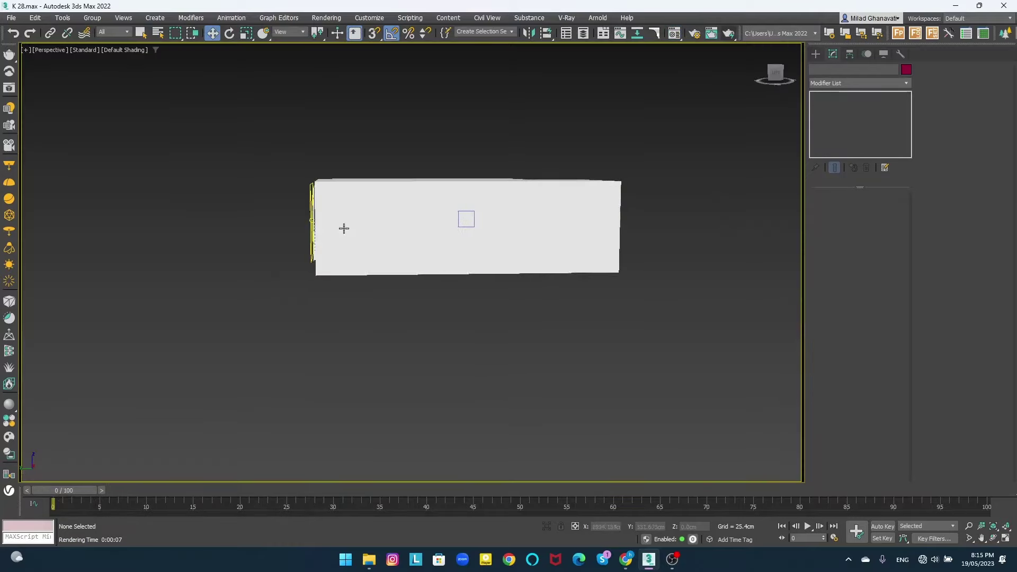
- Tint the plane light VRayLight001 faint cyan by setting its Red to 249
left_click(343, 227)
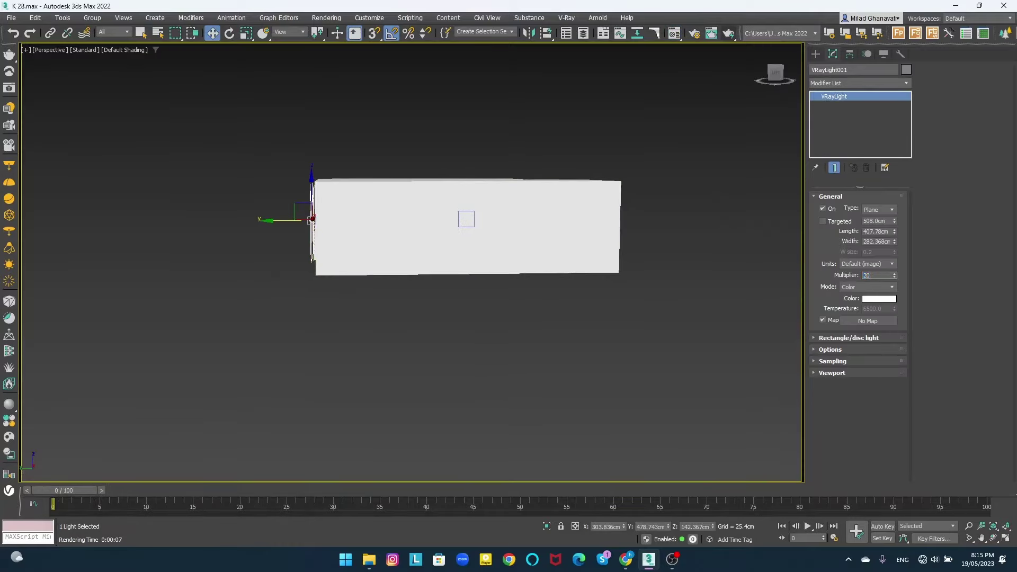
left_click(880, 298)
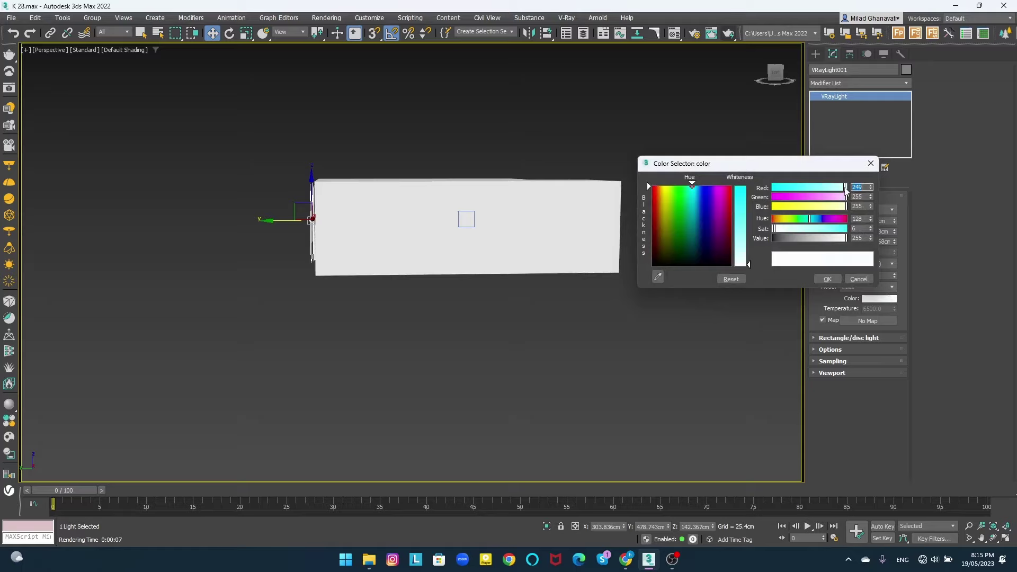
left_click(660, 236)
- Render the kitchen from the VRayCam001 view, stop it, and select the island pieces
key("c")
key("shift+q")
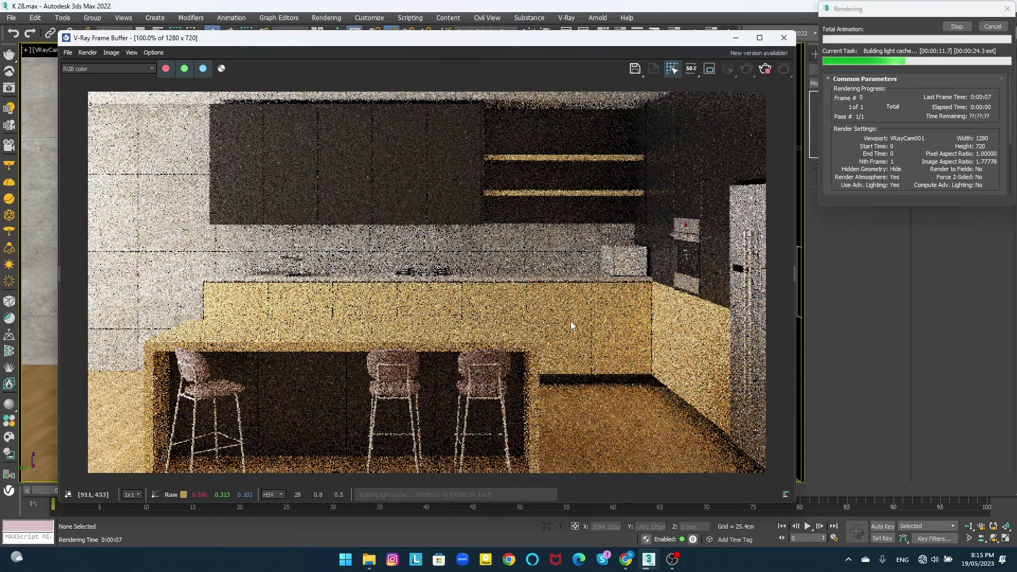
left_click(956, 26)
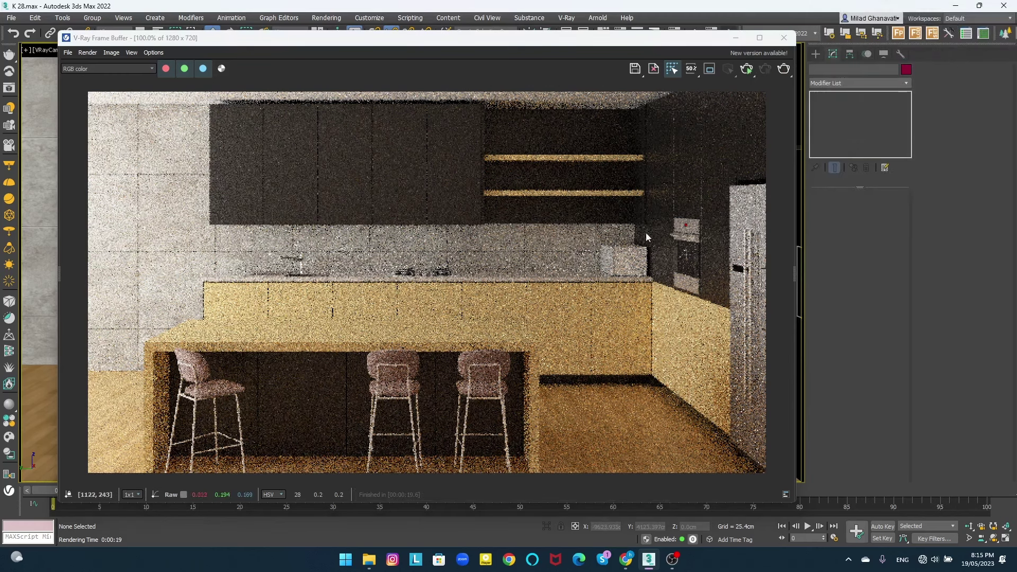
left_click(784, 37)
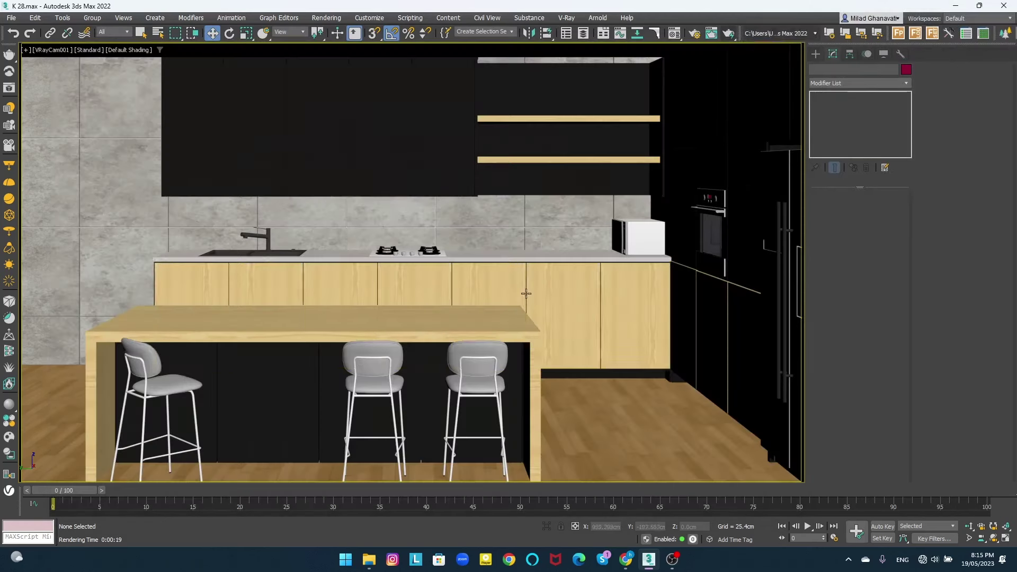
left_click(371, 324)
left_click(417, 182, "ctrl")
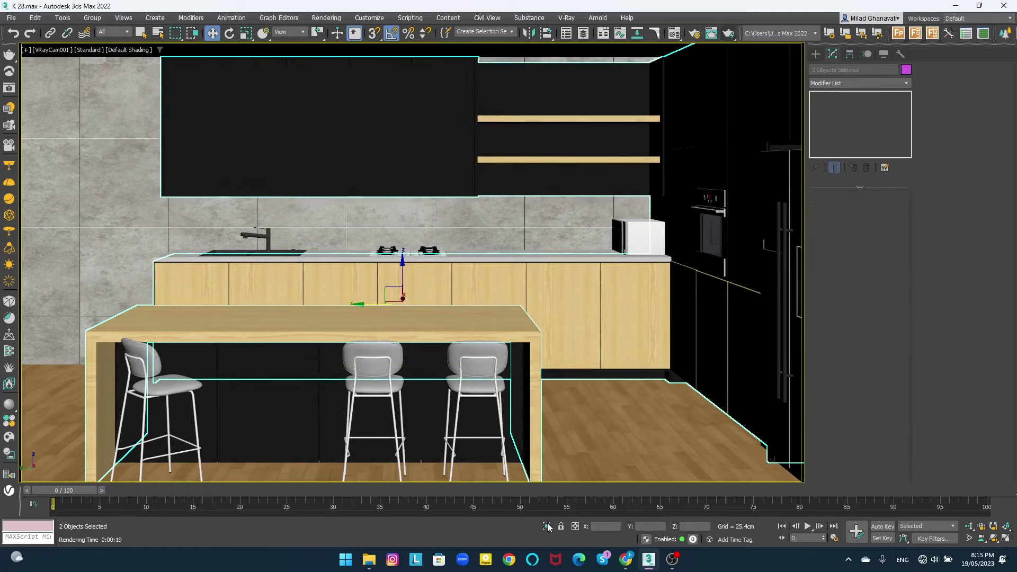
- Isolate the island and draw a box over its frame's open side in Left view
key("alt+q")
key("alt+q")
left_click(816, 54)
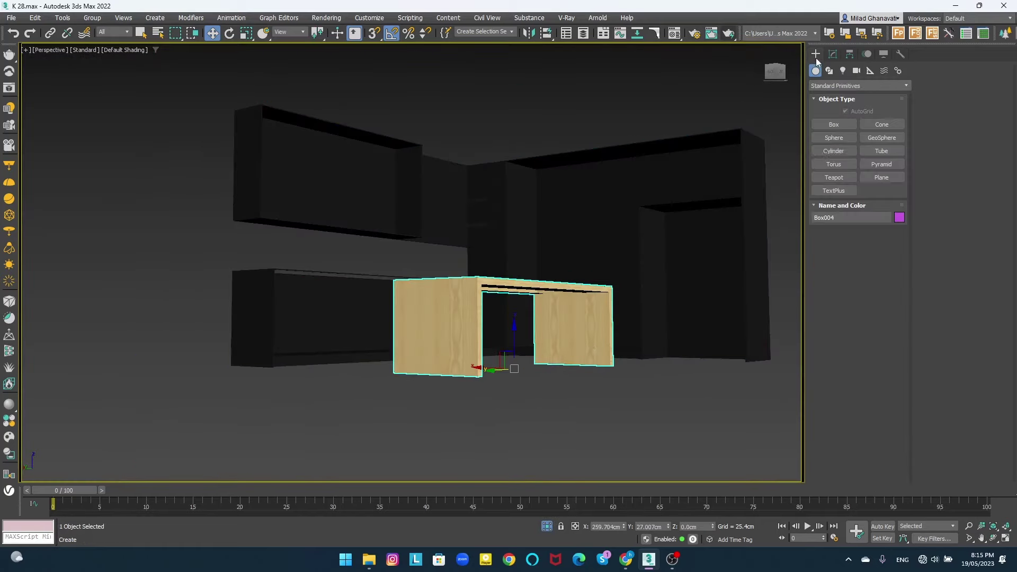
left_click(832, 125)
key("l")
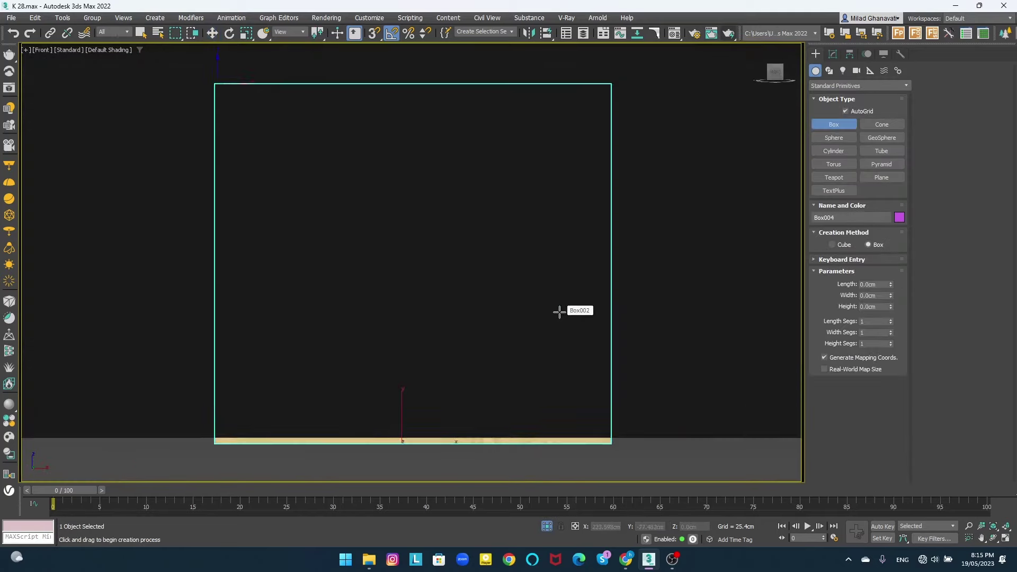
key("z")
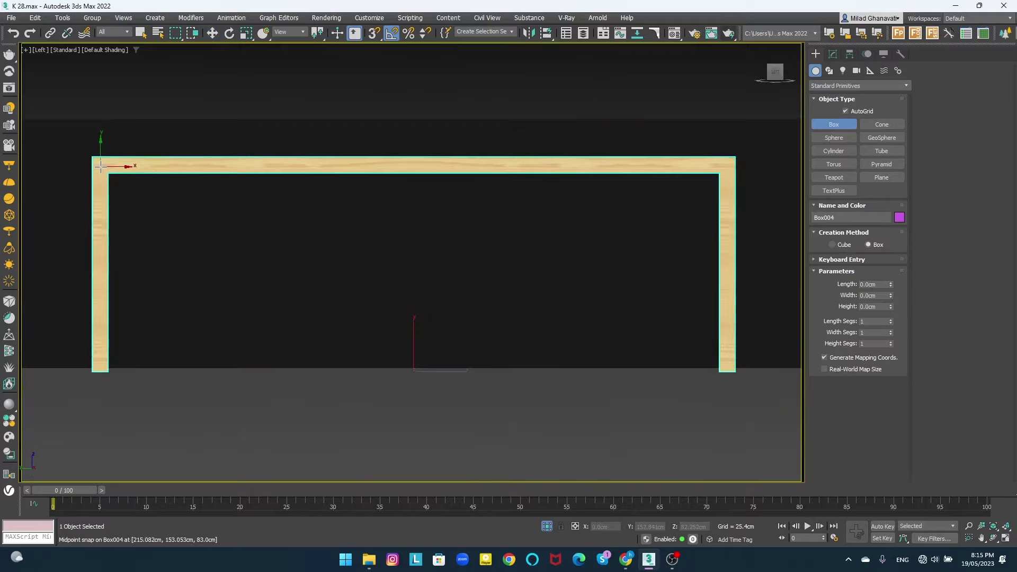
left_click_drag(100, 167, 725, 393)
left_click(689, 323)
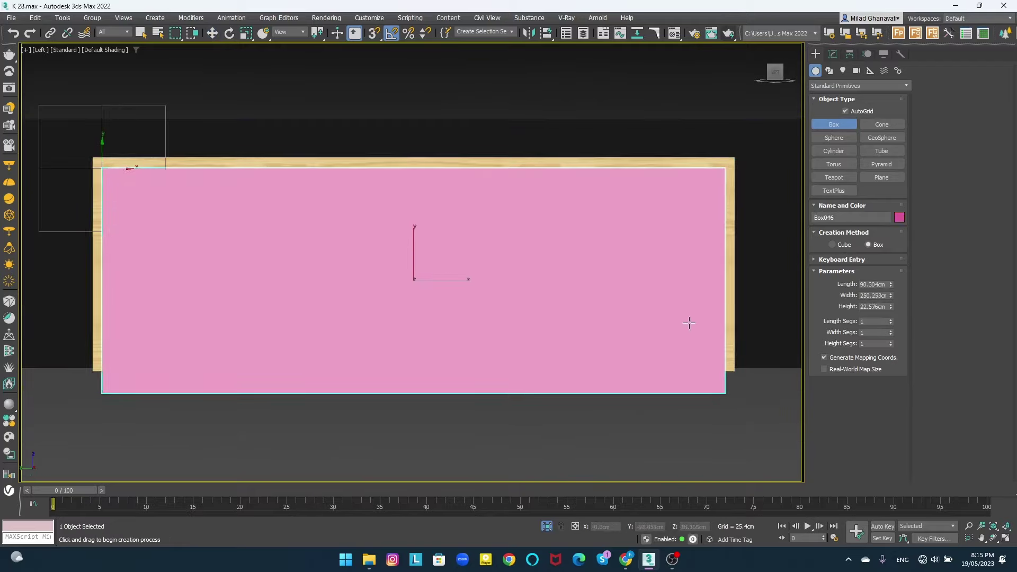
- Reduce the pink box's height to 5cm and slide it against the island frame
scroll(689, 323, "down", 3)
middle_click_drag(477, 238, 530, 265, "alt")
left_click(833, 54)
left_click_drag(891, 231, 891, 280)
scroll(477, 286, "up", 2)
left_click_drag(466, 289, 453, 288)
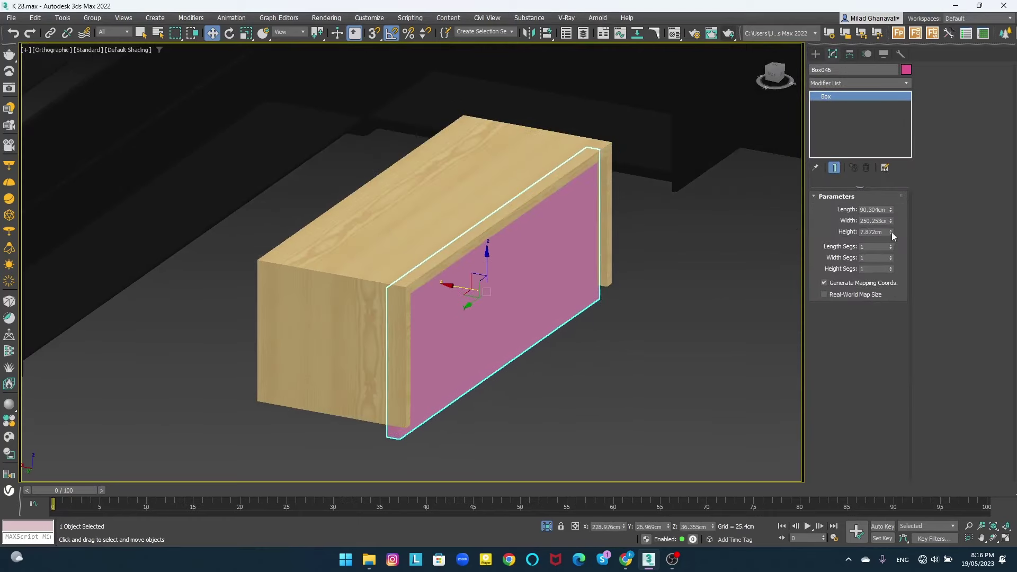
left_click_drag(894, 237, 891, 270)
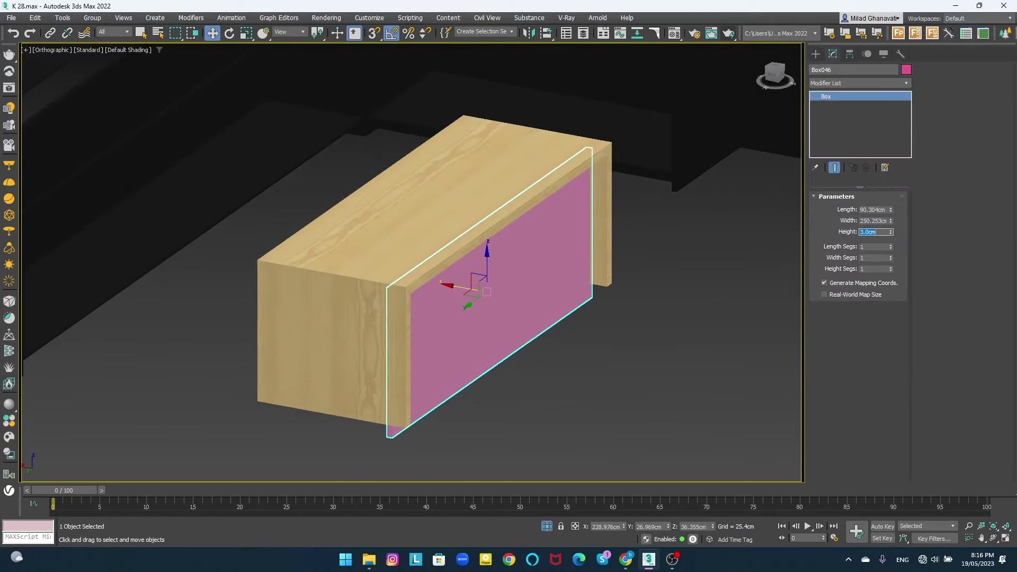
left_click_drag(455, 288, 463, 297)
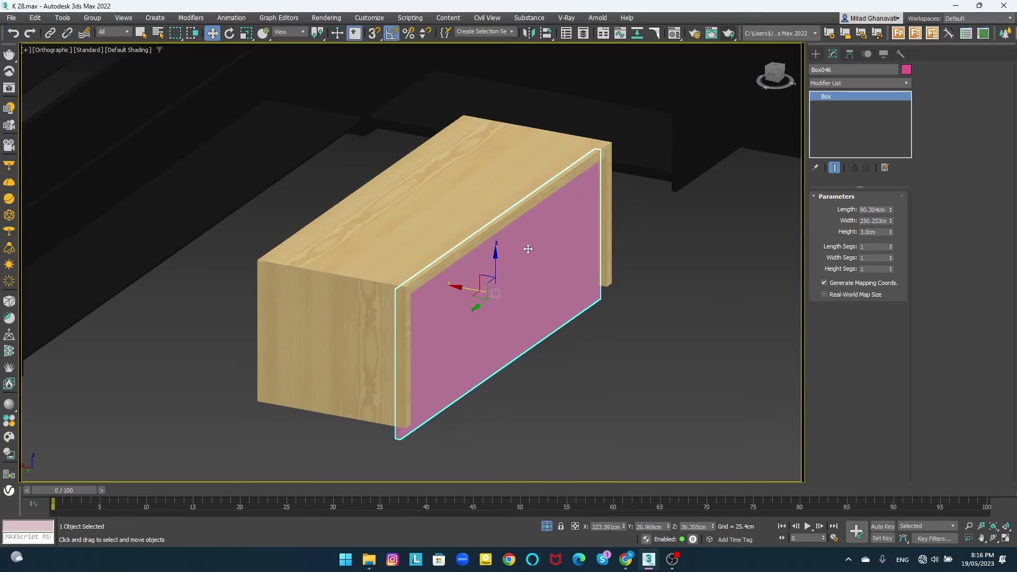
left_click(606, 207)
- Subtract the pink box from the wooden island frame with a ProBoolean
left_click(815, 53)
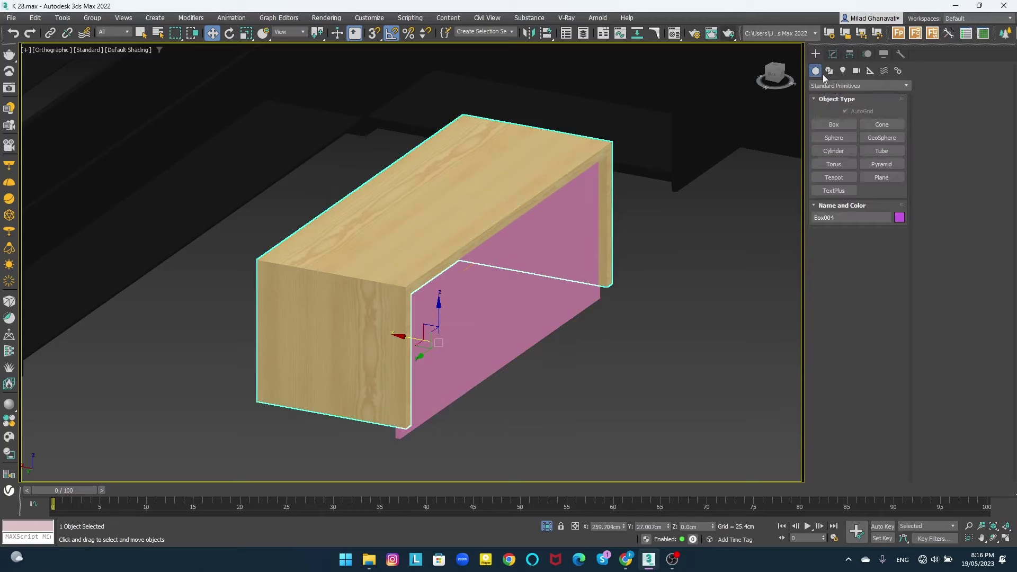
left_click(840, 85)
left_click(839, 111)
left_click(881, 177)
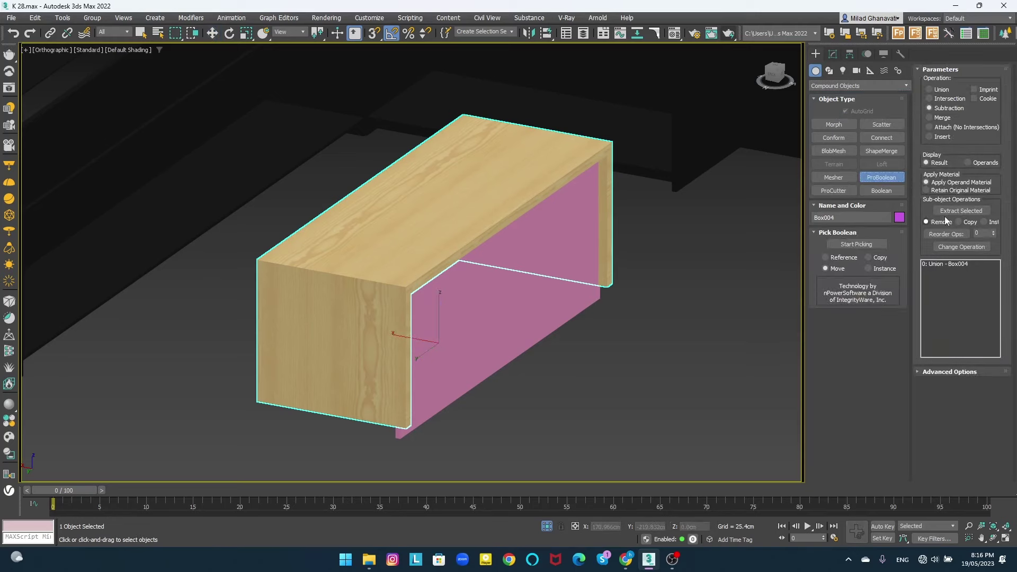
left_click(857, 244)
left_click(547, 278)
- Orbit to the upper cabinets and open cabinet Box002's context menu
scroll(556, 294, "down", 5)
mouse_move(359, 273)
middle_mouse_down("alt")
mouse_move(397, 273)
mouse_move(378, 245)
mouse_move(377, 157)
mouse_move(381, 168)
mouse_move(353, 175)
mouse_move(407, 156)
middle_mouse_up("alt")
scroll(407, 156, "up", 3)
right_click(408, 154)
- Draw a thin box along the upper cabinet's lower front edge
left_click(522, 268)
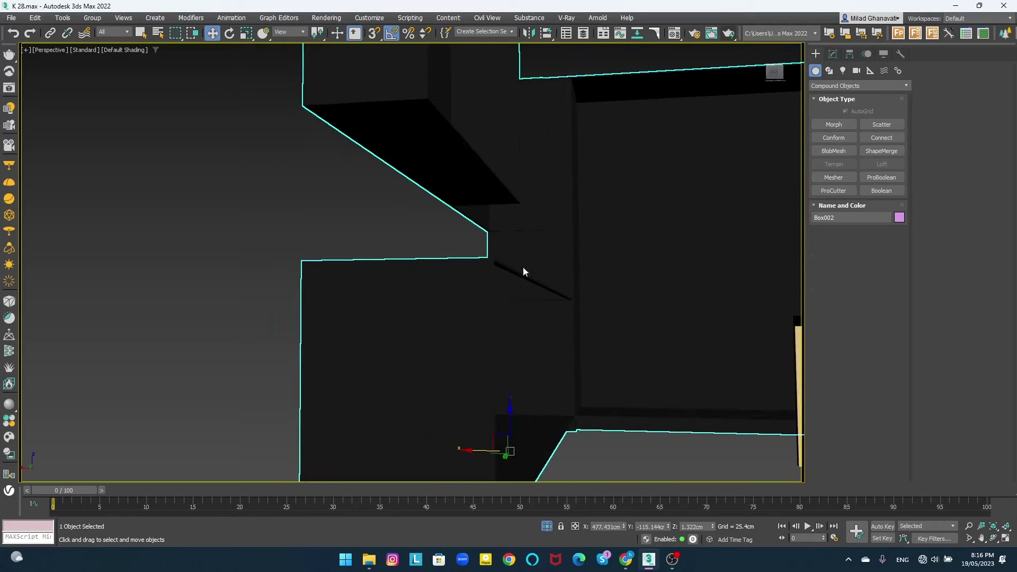
key("F4")
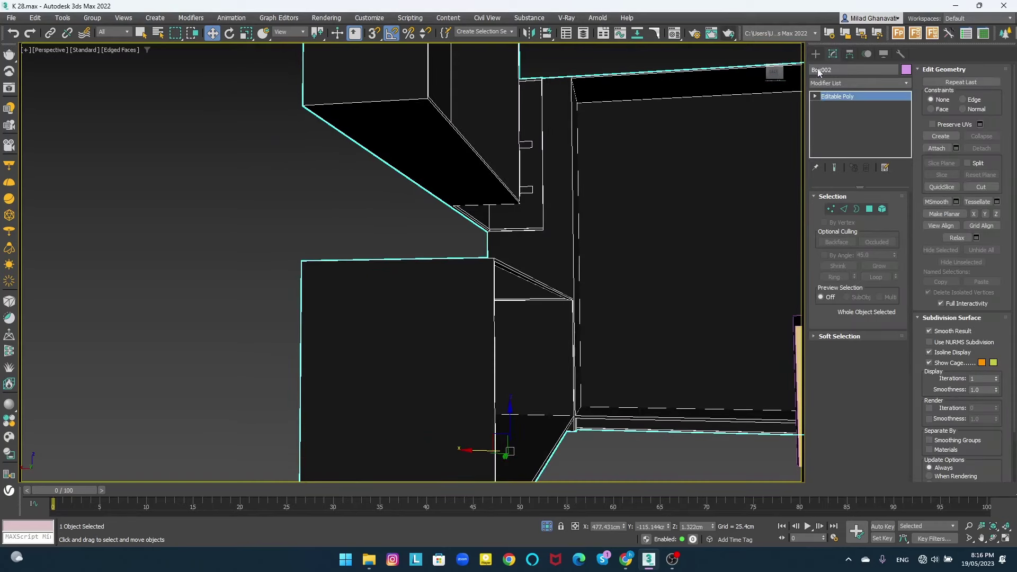
left_click(815, 53)
middle_click_drag(609, 236, 806, 149, "alt")
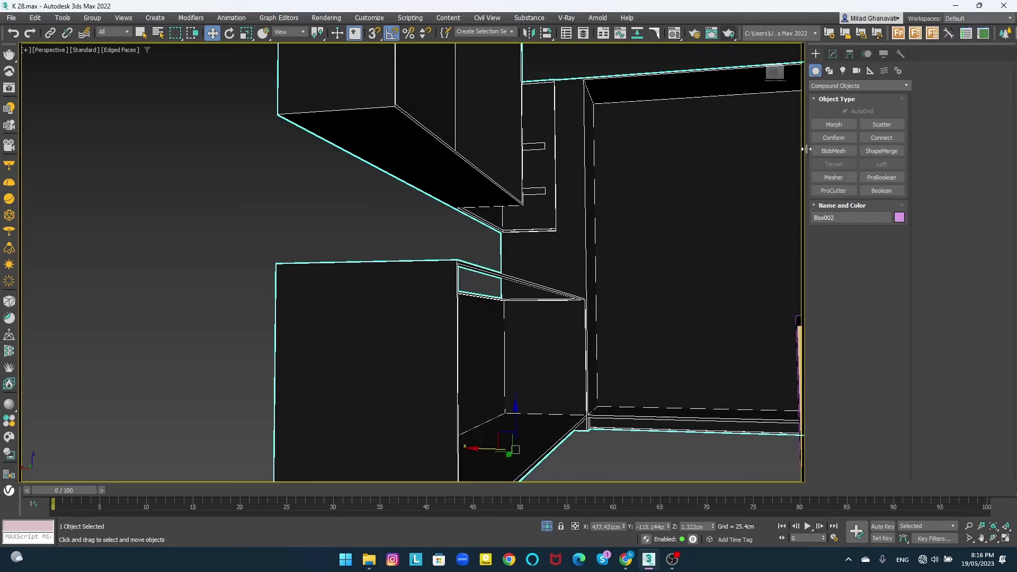
left_click(821, 85)
left_click(827, 100)
left_click(834, 123)
left_click_drag(297, 117, 472, 211)
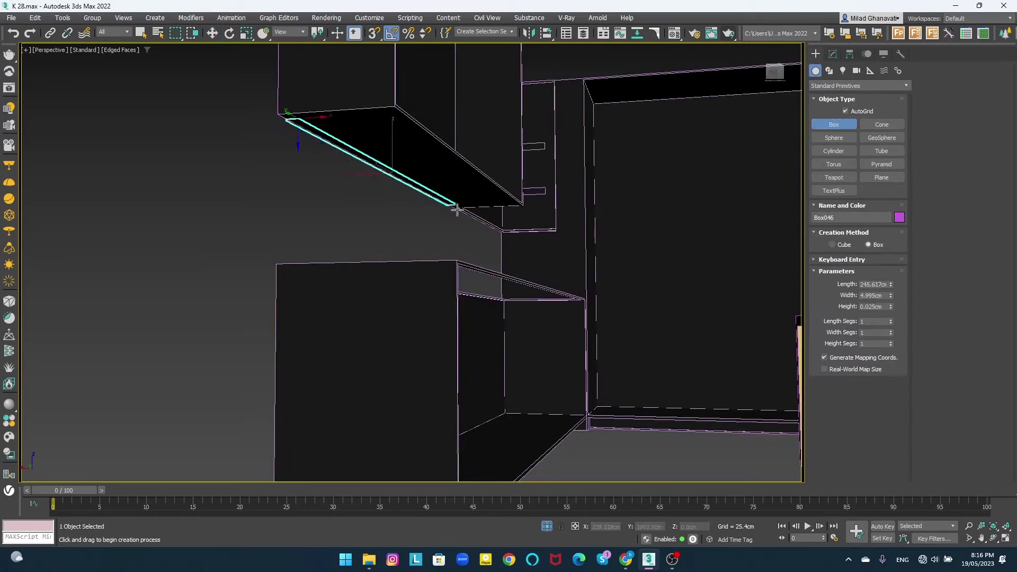
left_click(474, 234)
key("w")
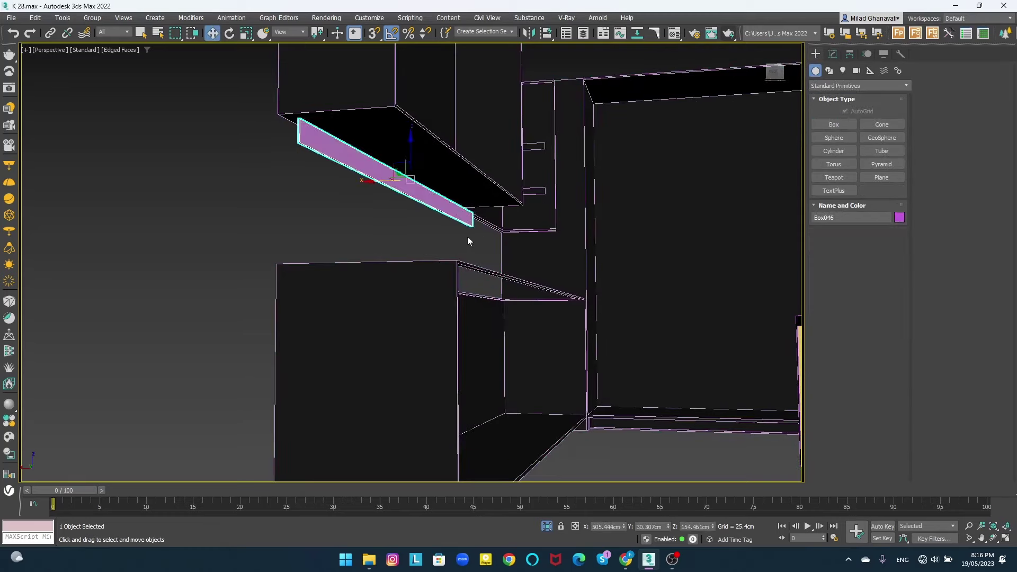
- Set the strip box's width to 2 cm and shorten its length to fit the cabinet
left_click(833, 54)
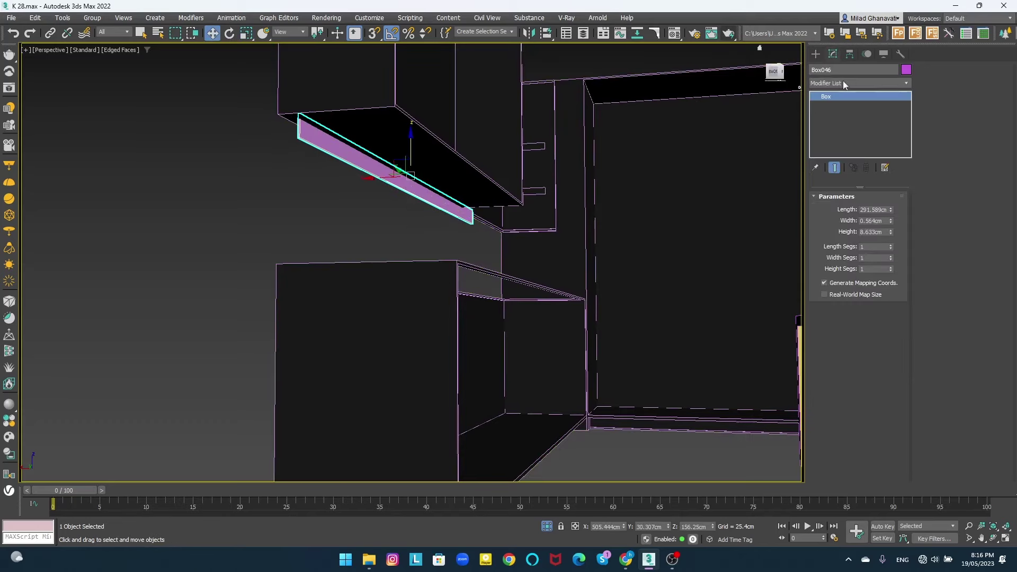
left_click_drag(892, 212, 885, 218)
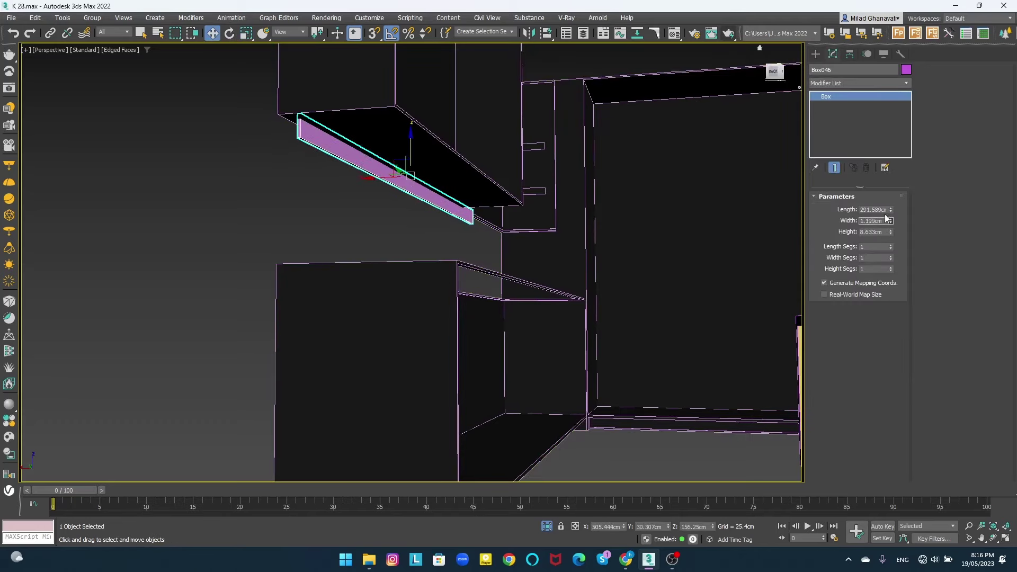
type("156.")
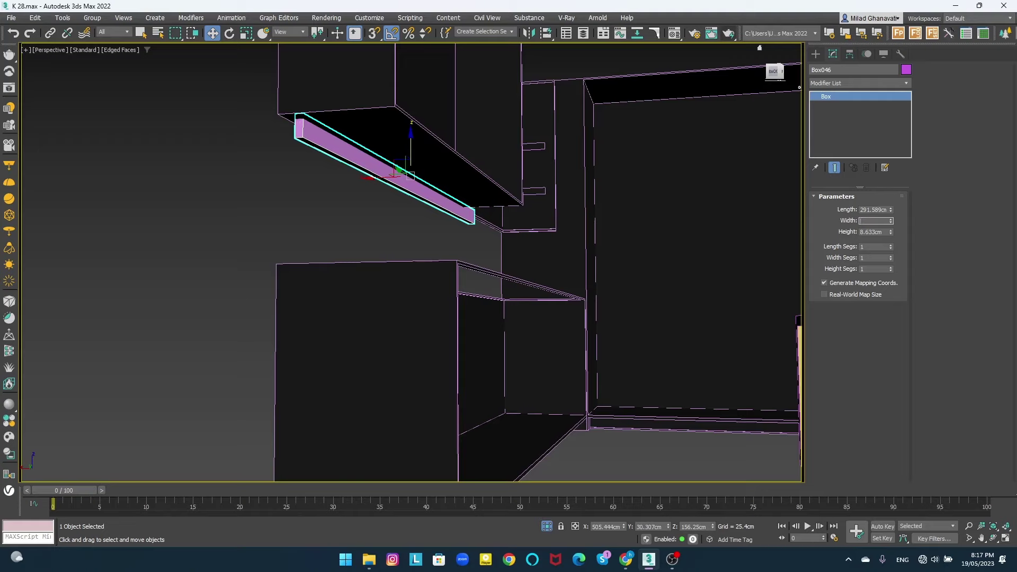
type("2")
key("Return")
mouse_move(366, 177)
middle_mouse_down("alt")
mouse_move(477, 164)
mouse_move(437, 185)
middle_mouse_up("alt")
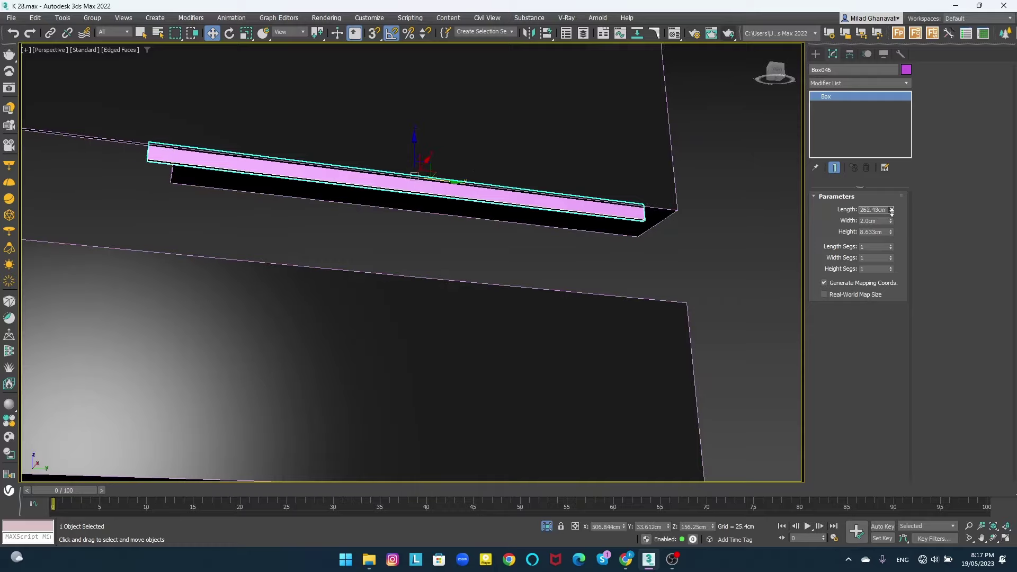
left_click_drag(892, 210, 891, 220)
mouse_move(458, 179)
middle_mouse_down("alt")
mouse_move(549, 170)
mouse_move(693, 211)
mouse_move(657, 184)
mouse_move(583, 239)
mouse_move(610, 229)
mouse_move(592, 215)
mouse_move(610, 212)
middle_mouse_up("alt")
- ProBoolean-subtract the strip from Box002, then view it from Top in wireframe
left_click(657, 184)
left_click(816, 53)
left_click(858, 85)
left_click(841, 109)
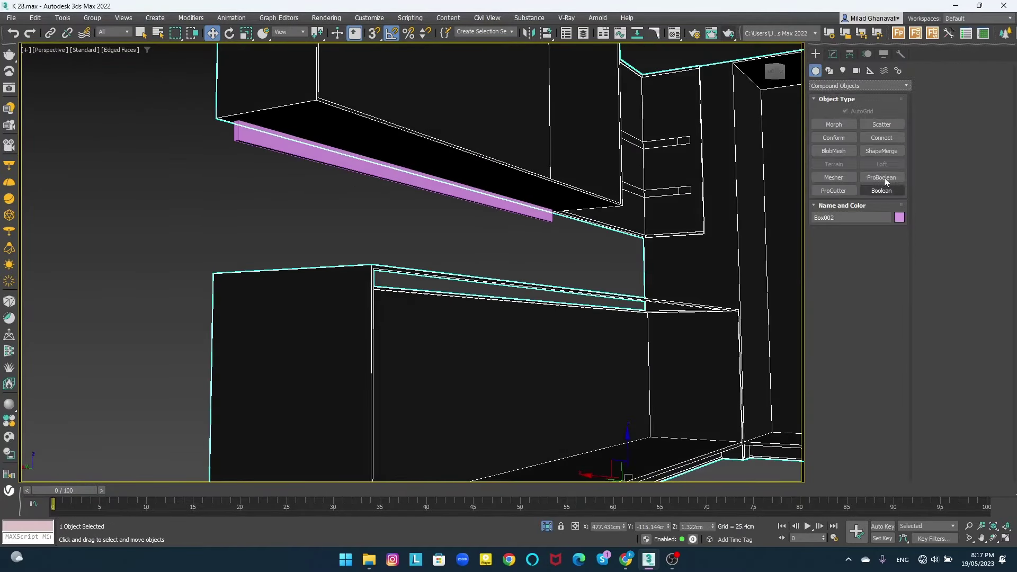
left_click(885, 181)
left_click(491, 212)
key("w")
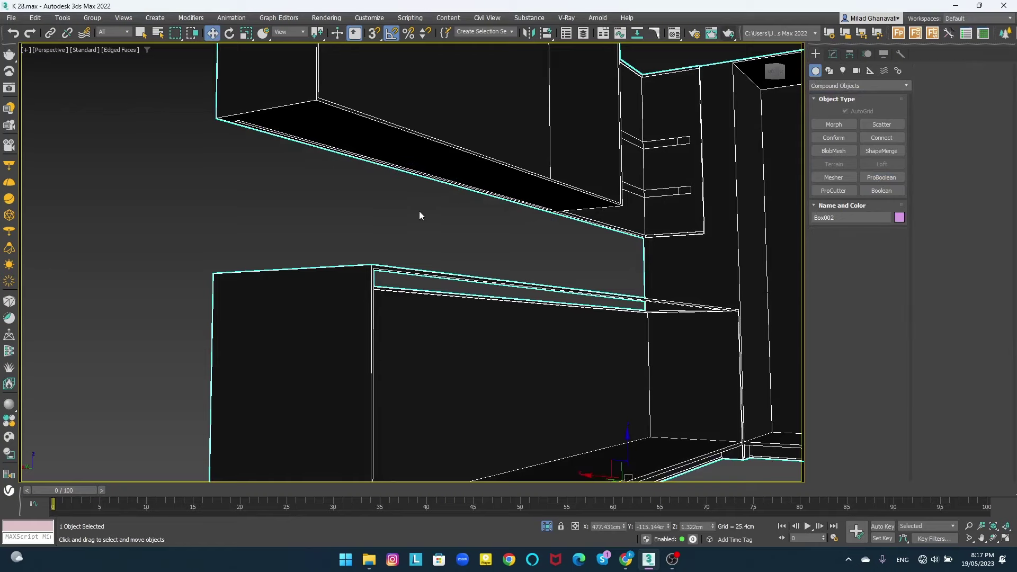
key("t")
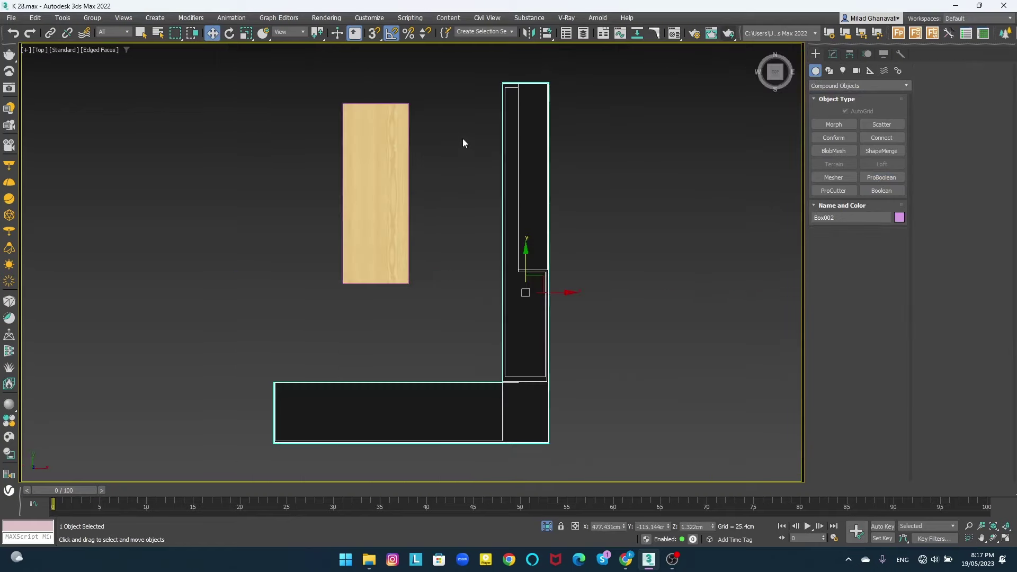
key("F3")
left_click(636, 149)
scroll(587, 120, "up", 5)
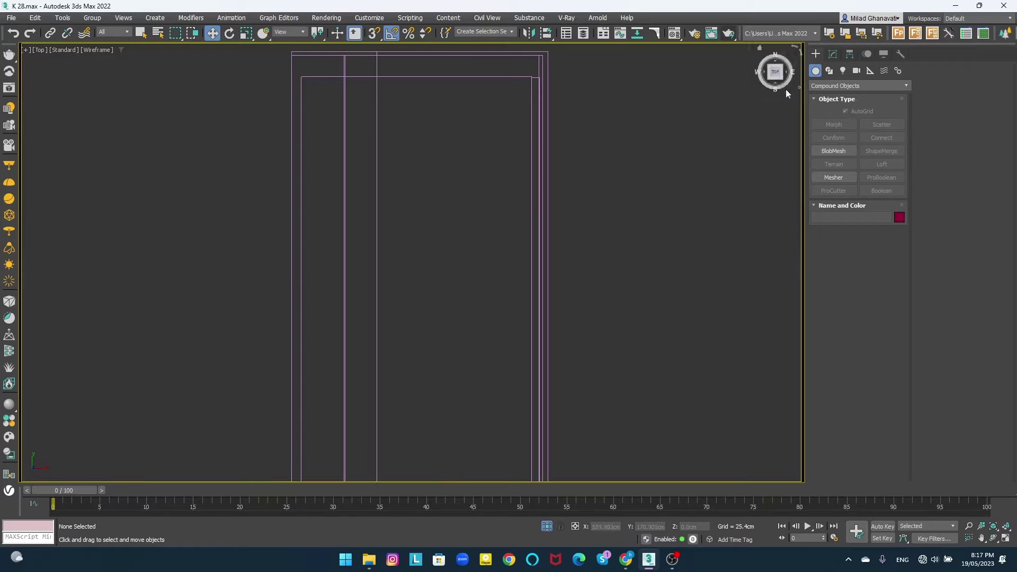
- Draw a thin VRayLight plane strip in the upper cabinet's groove
left_click(843, 70)
left_click(859, 85)
left_click(842, 116)
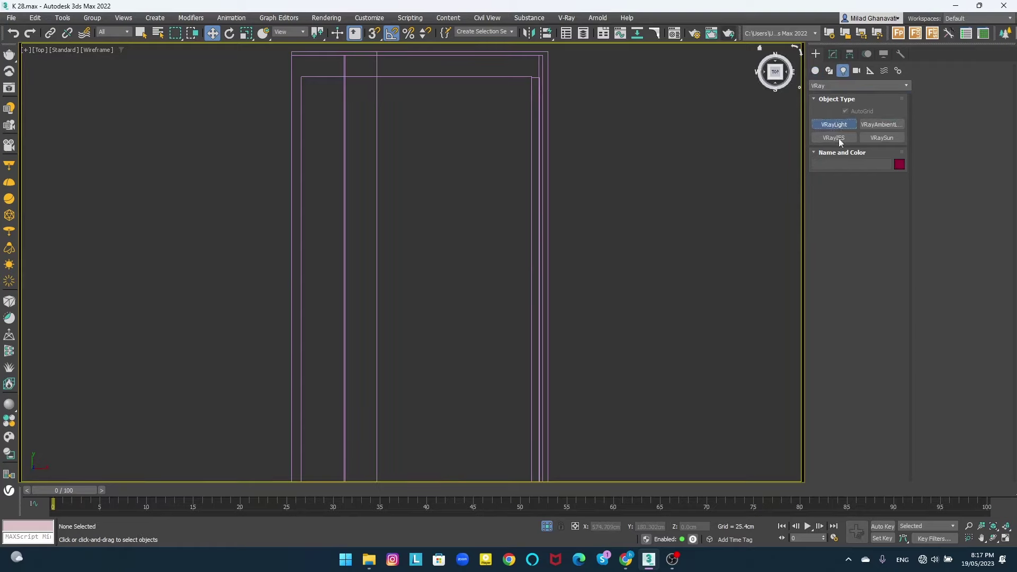
scroll(559, 100, "up", 5)
left_click_drag(480, 53, 506, 149)
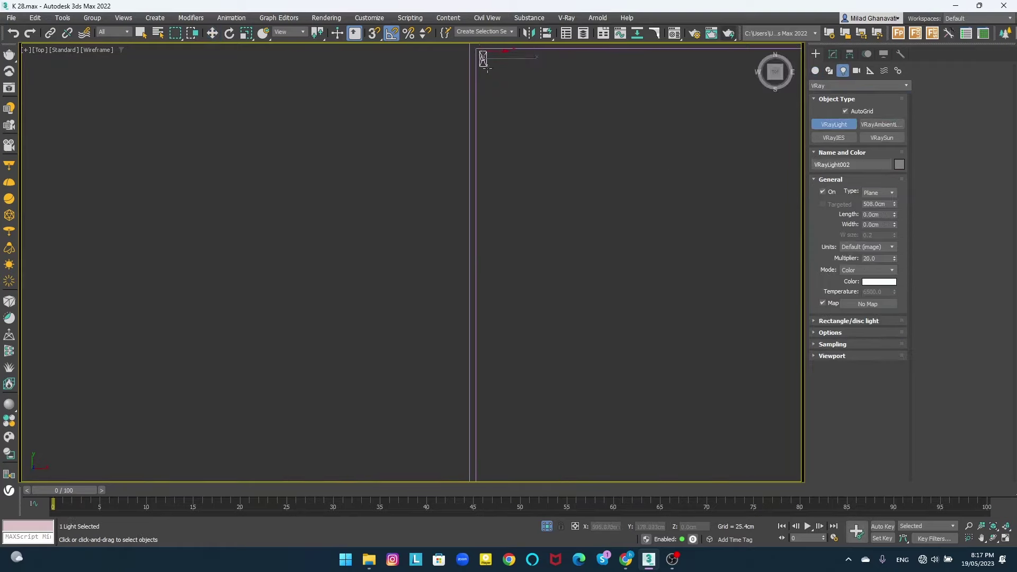
scroll(506, 149, "down", 4)
scroll(506, 149, "down", 3)
scroll(527, 311, "up", 4)
scroll(544, 341, "up", 2)
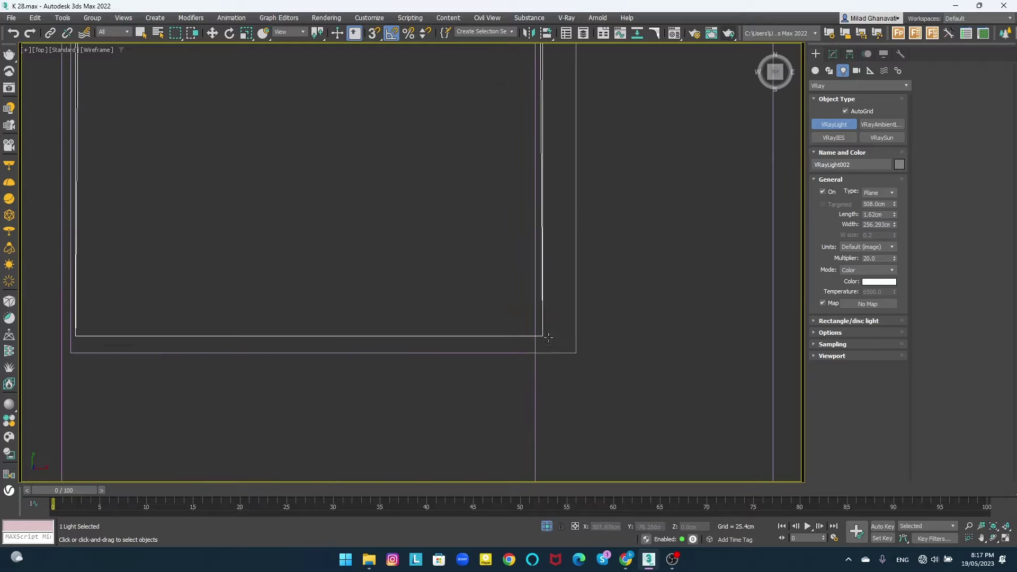
left_click_drag(544, 341, 570, 345)
key("w")
- Inspect the new strip light from front and perspective views, then return to Top view
key("f")
scroll(501, 281, "down", 3)
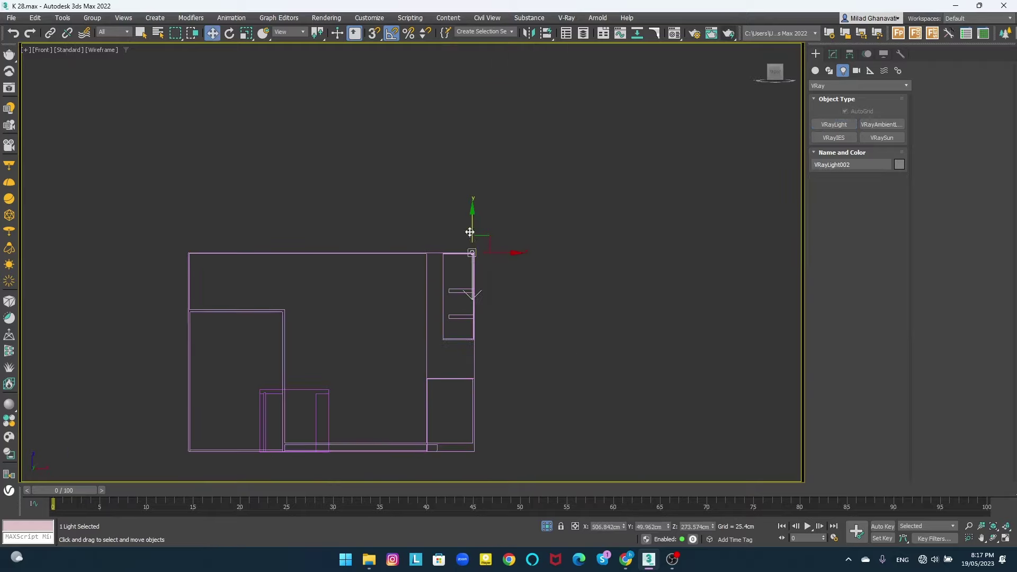
scroll(484, 311, "up", 3)
scroll(448, 324, "down", 2)
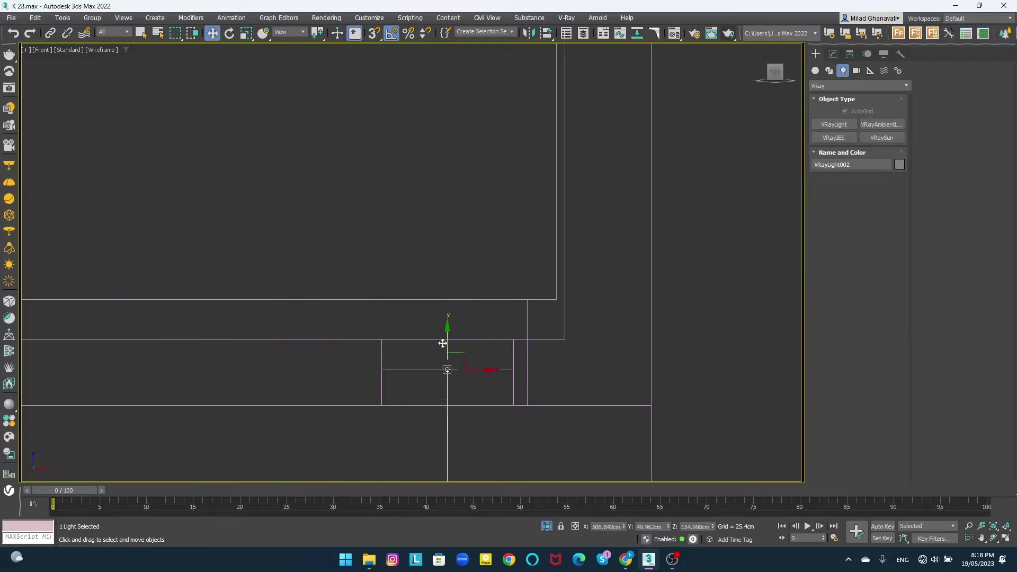
middle_click_drag(449, 335, 536, 369, "alt")
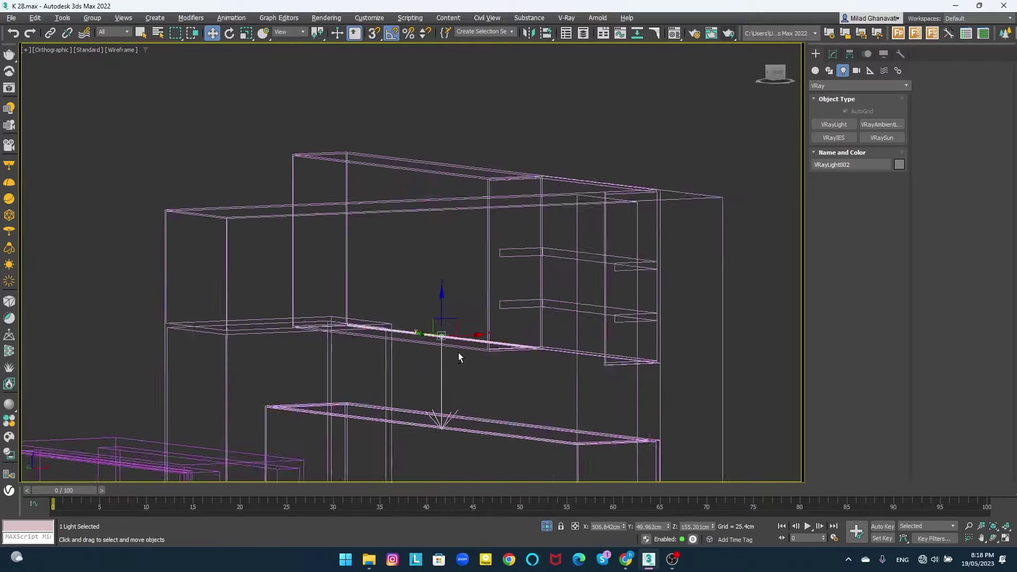
key("p")
scroll(551, 361, "down", 5)
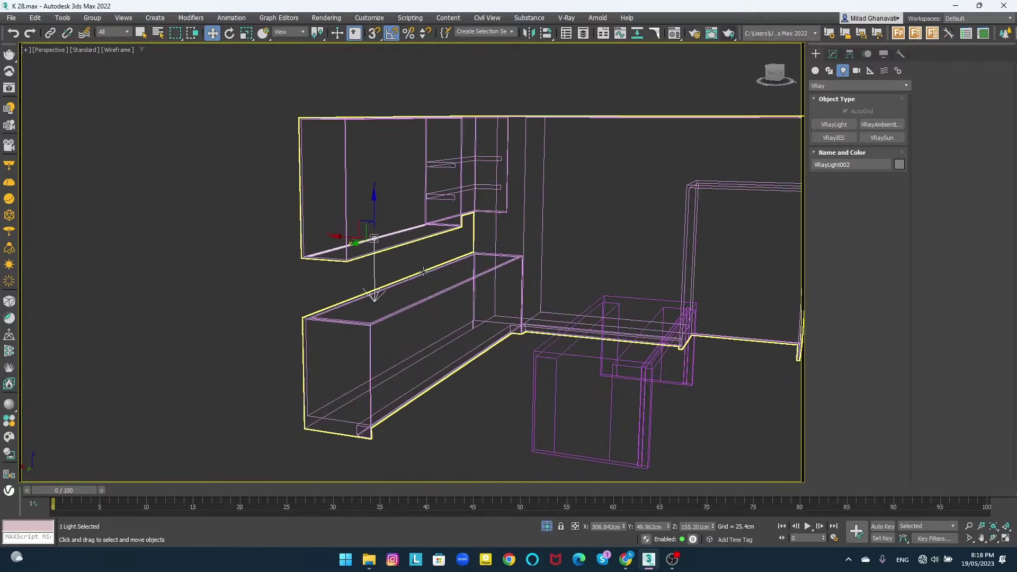
key("t")
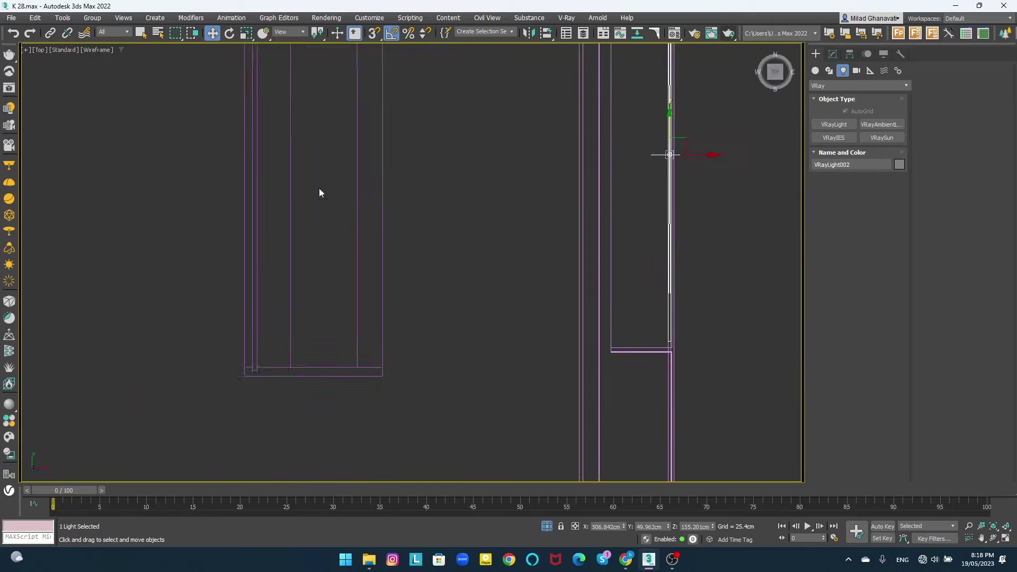
- Draw VRayLight003, a thin plane light about 250 cm wide, along the island's upper edge
left_click(834, 124)
scroll(371, 238, "up", 3)
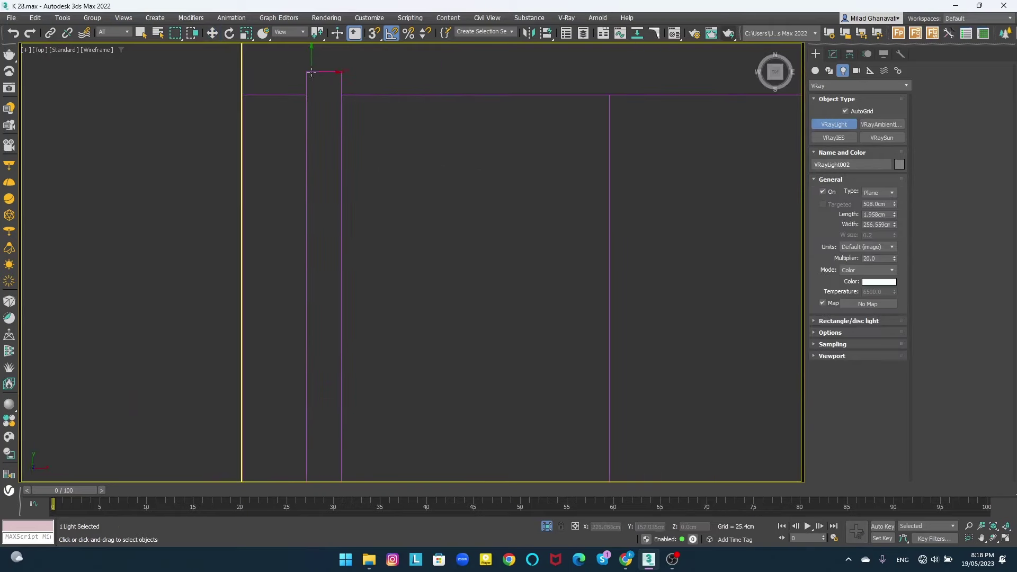
mouse_move(322, 91)
left_mouse_down()
mouse_move(334, 326)
mouse_move(476, 442)
left_mouse_up()
scroll(333, 329, "up", 4)
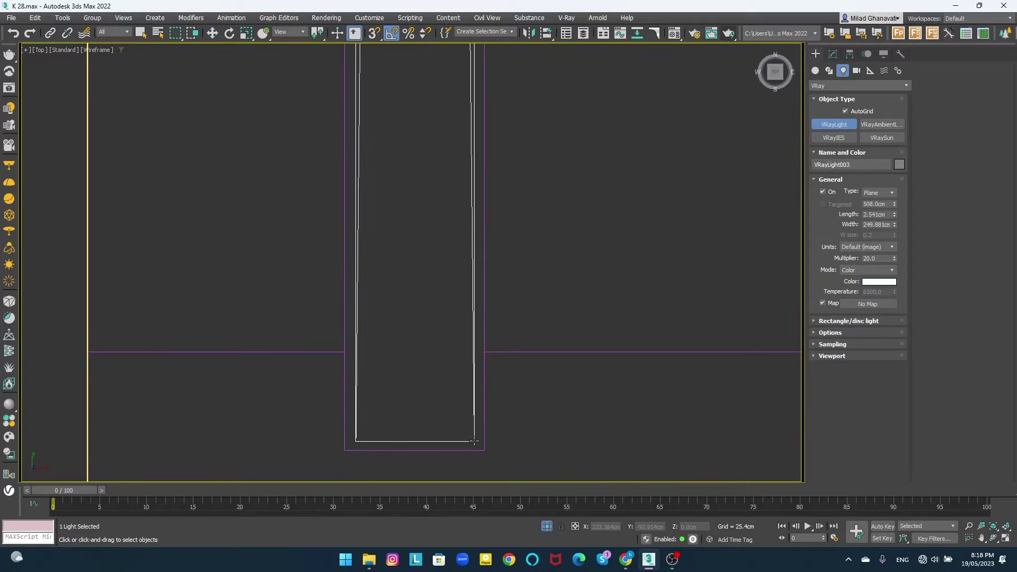
key("w")
scroll(427, 339, "down", 4)
scroll(427, 338, "down", 3)
middle_click_drag(427, 338, 545, 256, "alt")
- Clone the strip light, stand it upright on the island's end panel, and widen it to about 250 cm
scroll(544, 256, "up", 5)
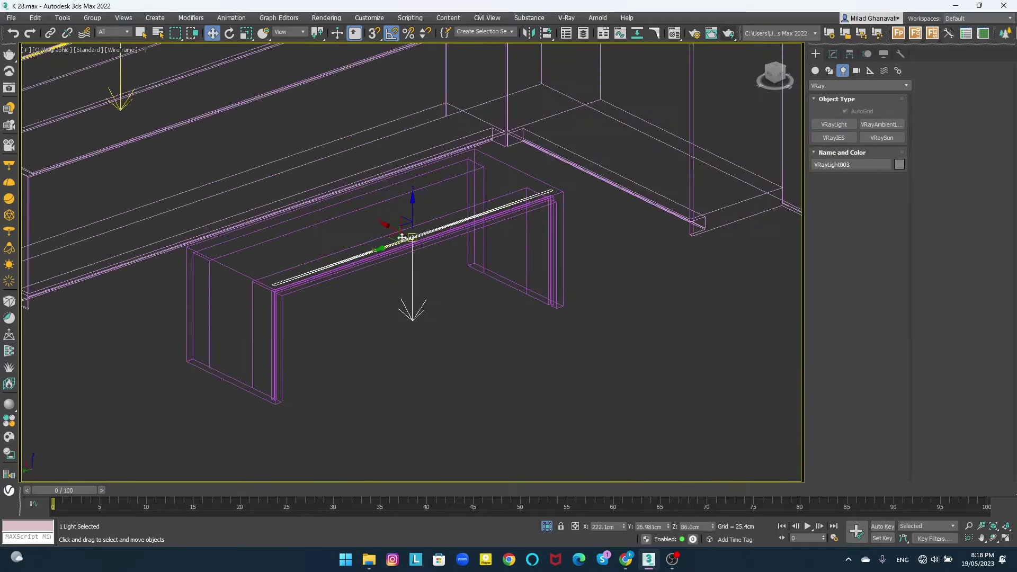
left_click_drag(411, 241, 306, 300, "shift")
left_click(476, 261)
left_click(512, 322)
key("e")
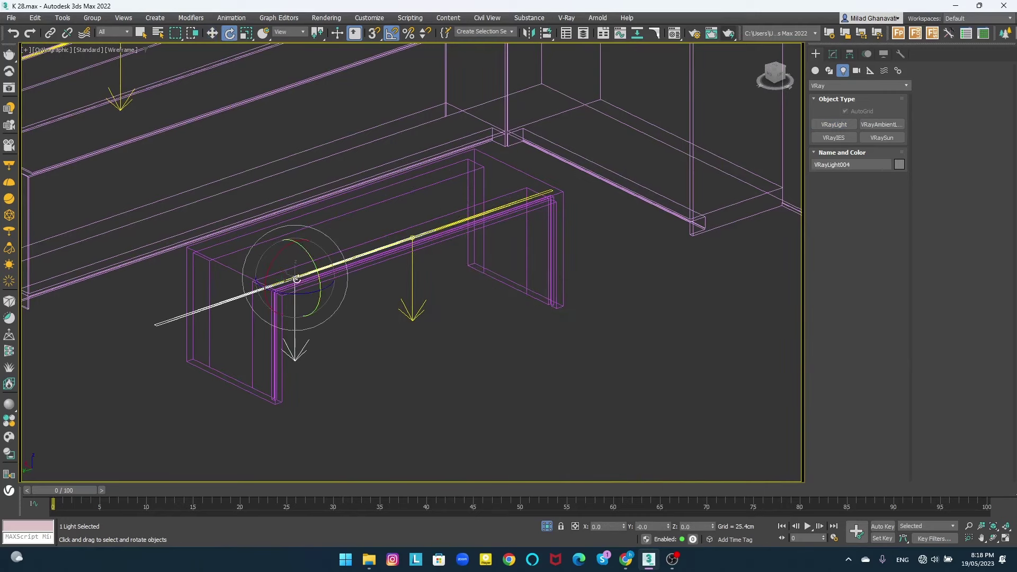
left_click_drag(273, 265, 268, 322)
key("w")
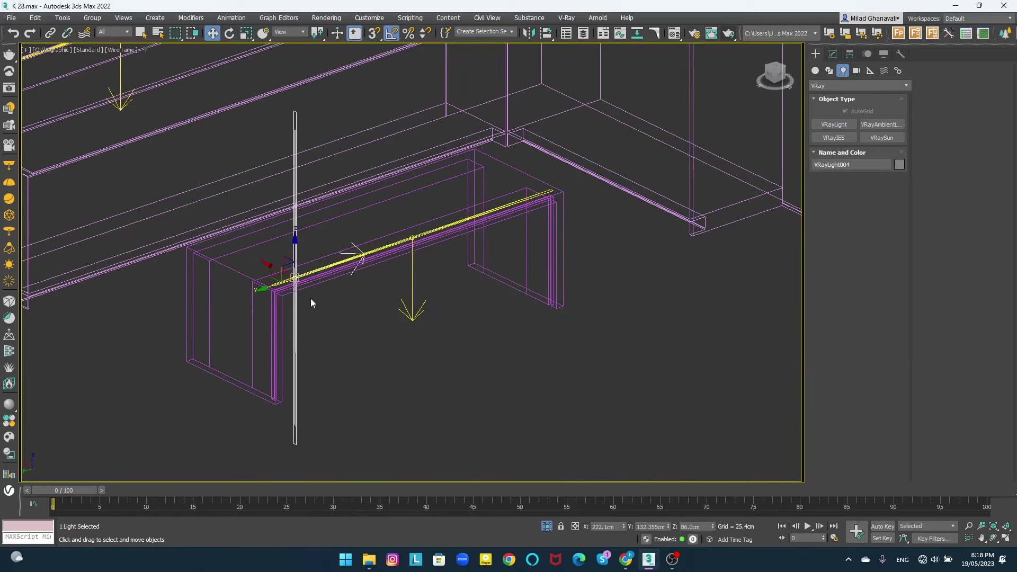
key("f")
key("l")
scroll(384, 286, "up", 3)
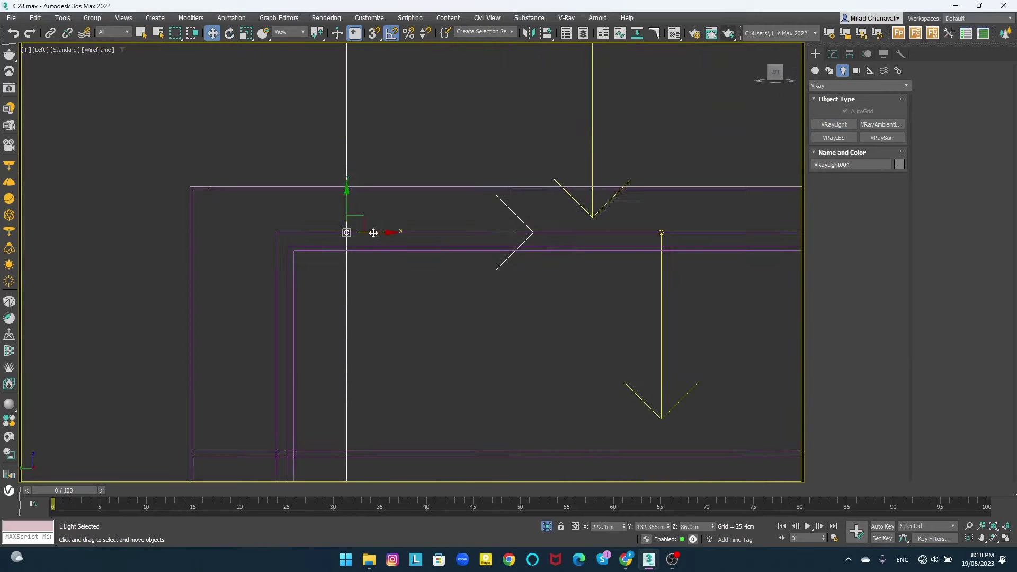
left_click_drag(374, 244, 316, 244)
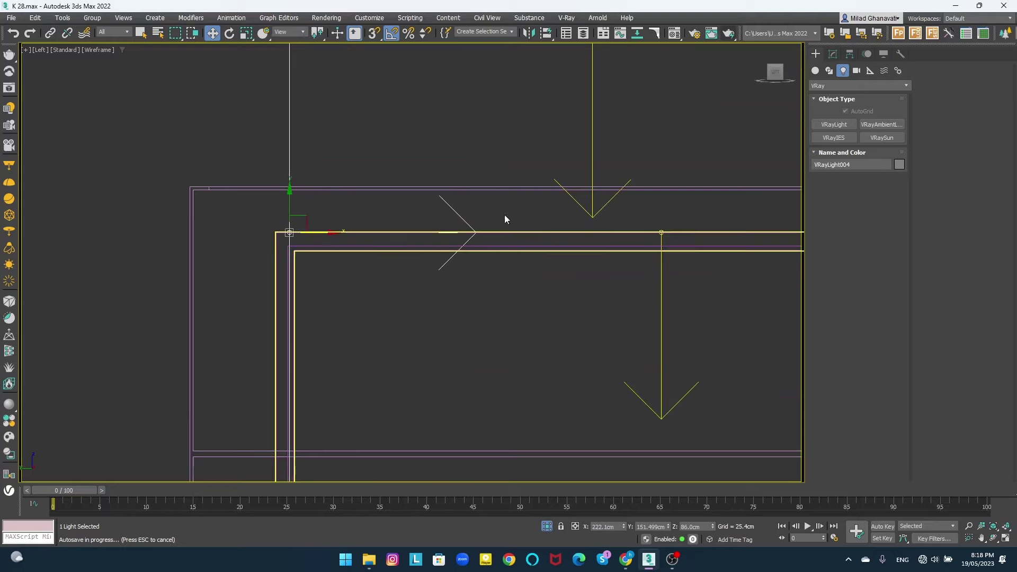
left_click(833, 53)
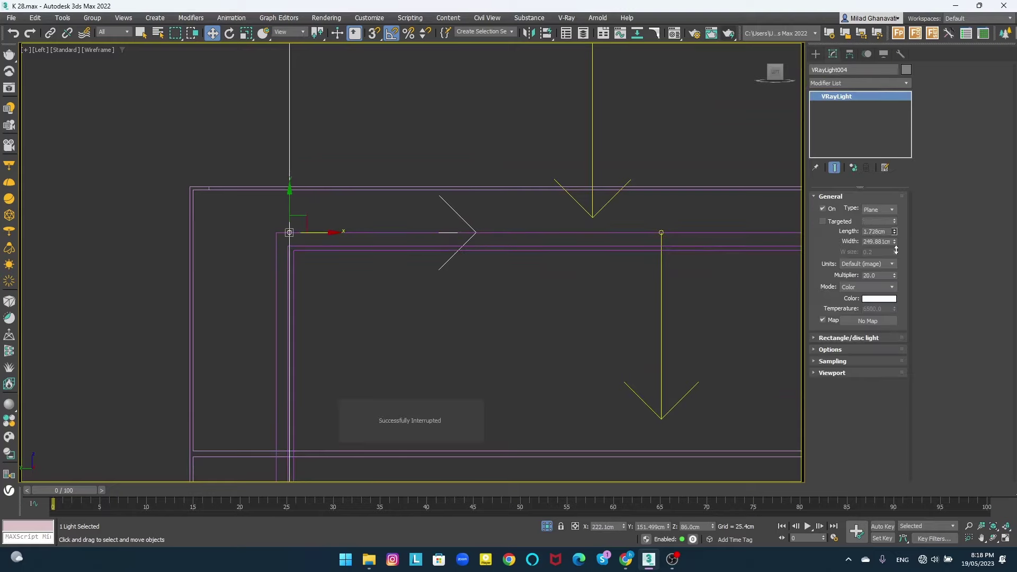
left_click_drag(894, 246, 895, 238)
scroll(621, 256, "down", 3)
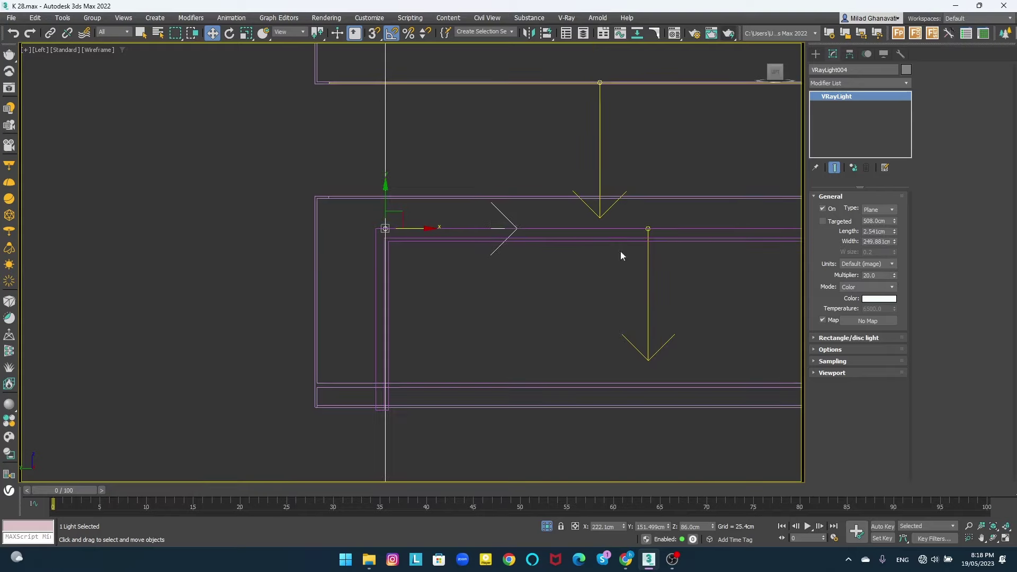
- Copy the light higher as VRayLight005 and narrow its width to about 80 cm
left_click_drag(385, 205, 386, 193, "shift")
left_click(510, 323)
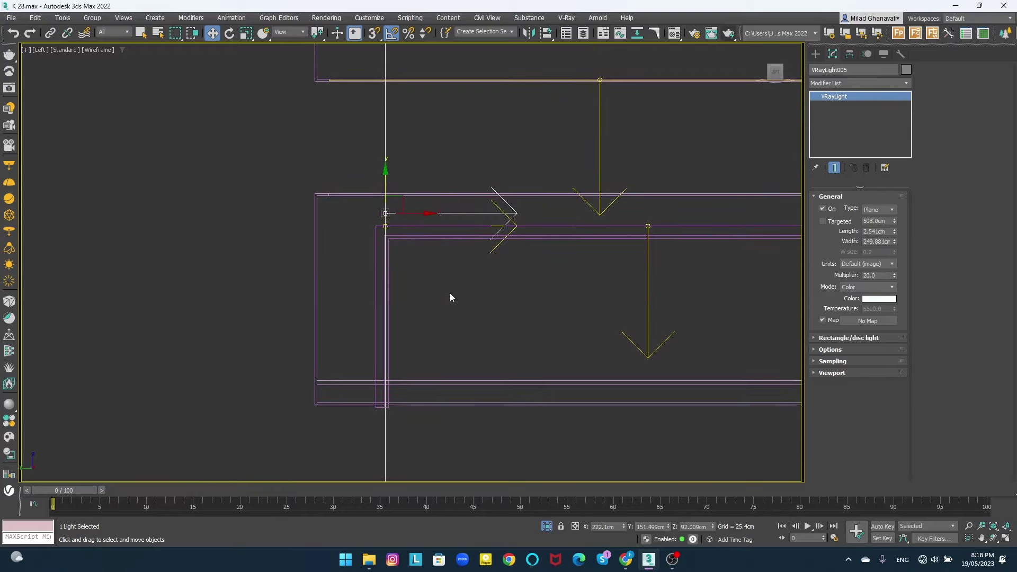
middle_click_drag(450, 294, 446, 161)
left_click(414, 365)
left_click(381, 159)
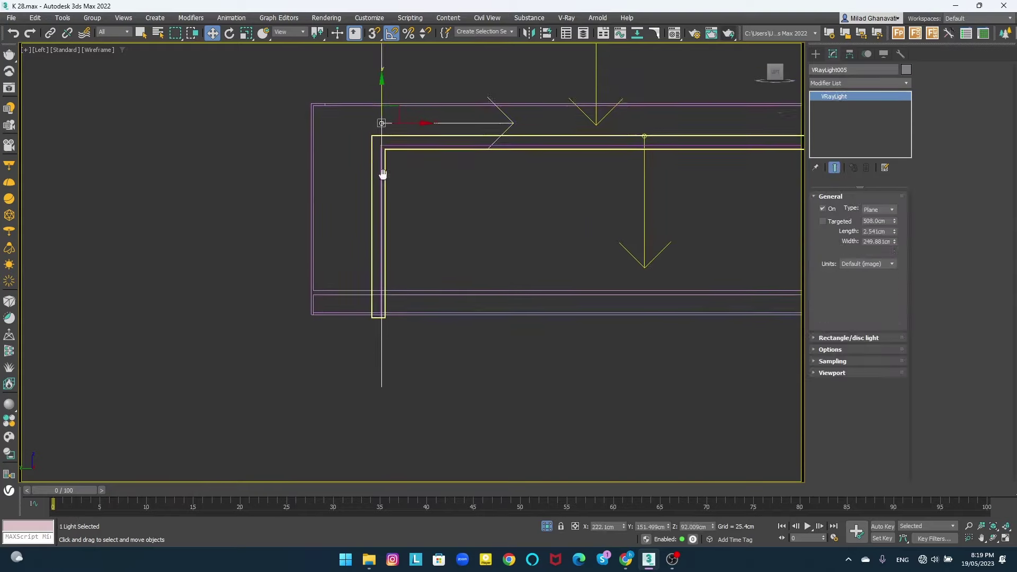
scroll(382, 140, "up", 1)
left_click_drag(894, 241, 895, 265)
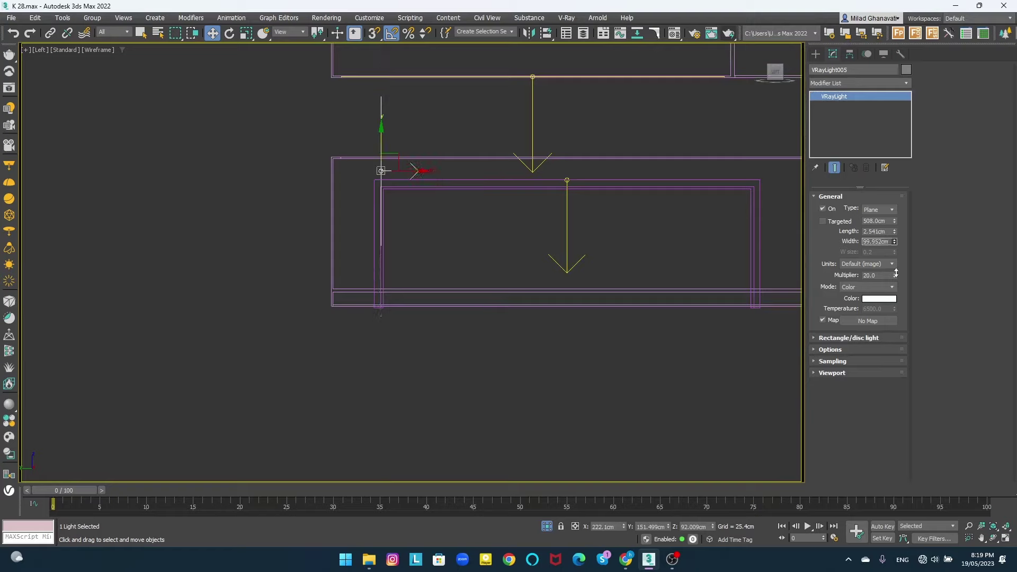
- Shift-drag a copy of the side light across to the island's other end
scroll(366, 137, "up", 1)
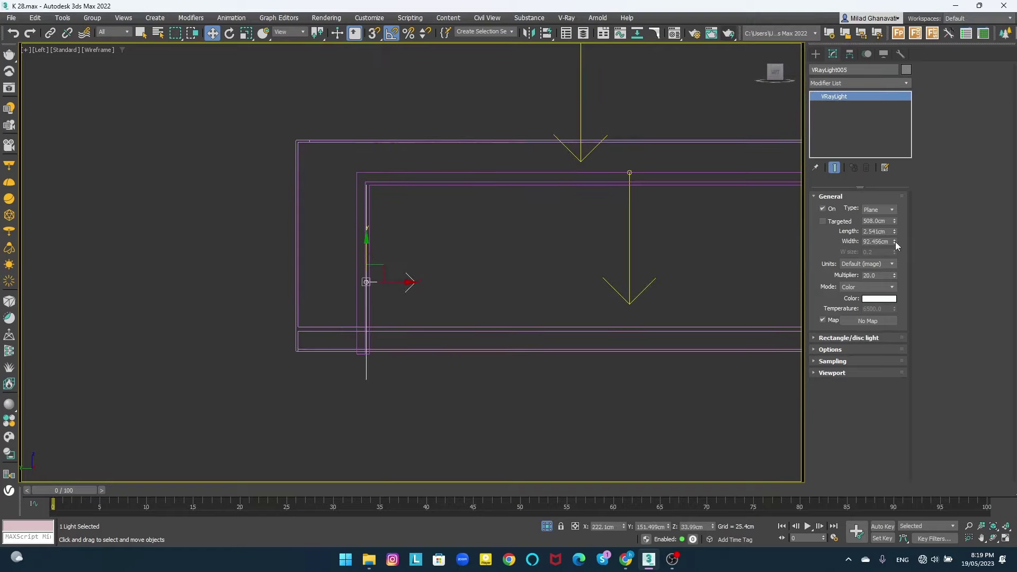
scroll(372, 267, "up", 1)
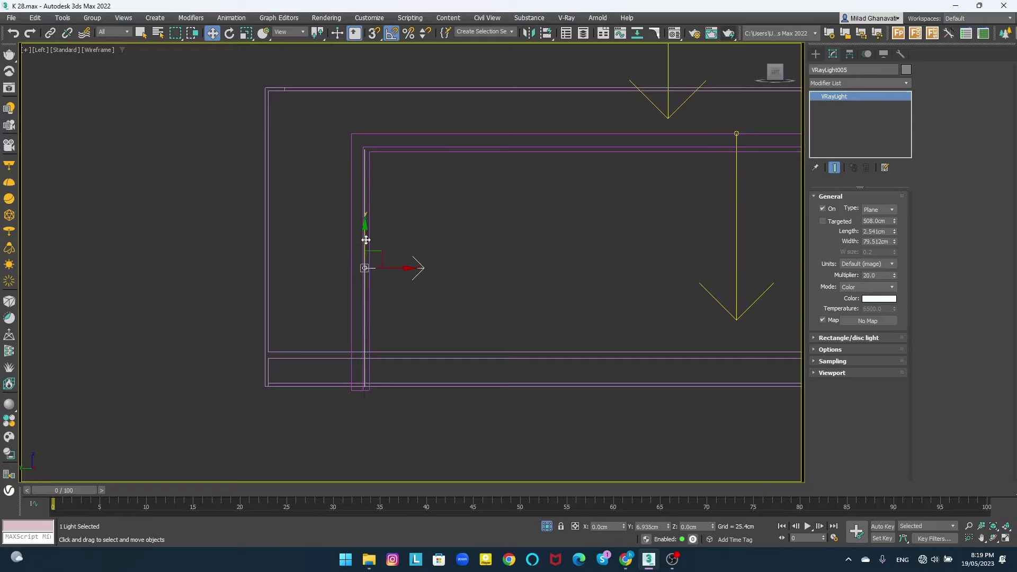
scroll(366, 240, "down", 1)
scroll(317, 223, "down", 1)
left_click_drag(286, 238, 822, 257, "shift")
- Make the copy an Instance and mirror it on X so it faces inward
left_click(478, 259)
key("Return")
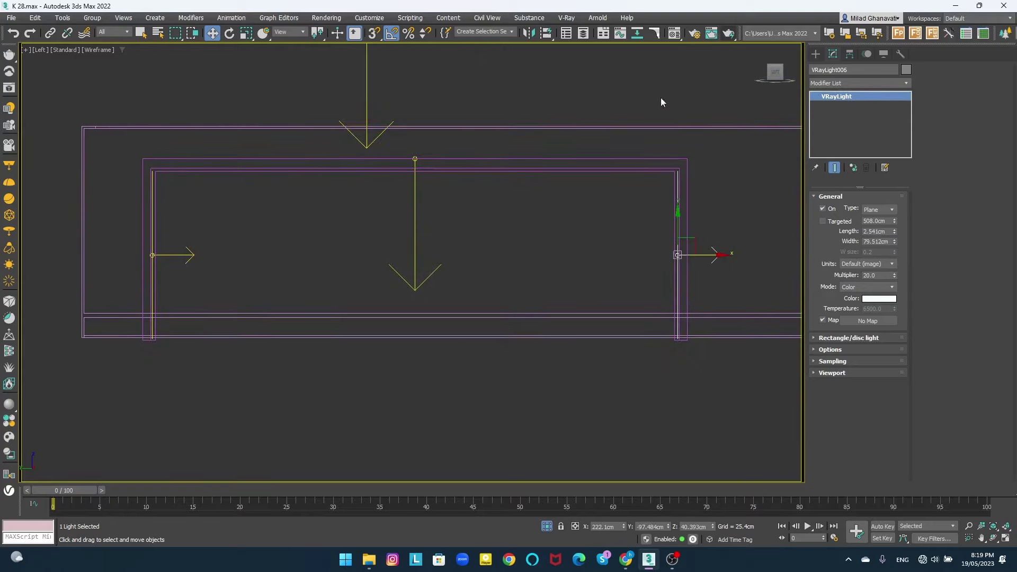
left_click(528, 33)
key("Return")
scroll(683, 270, "up", 1)
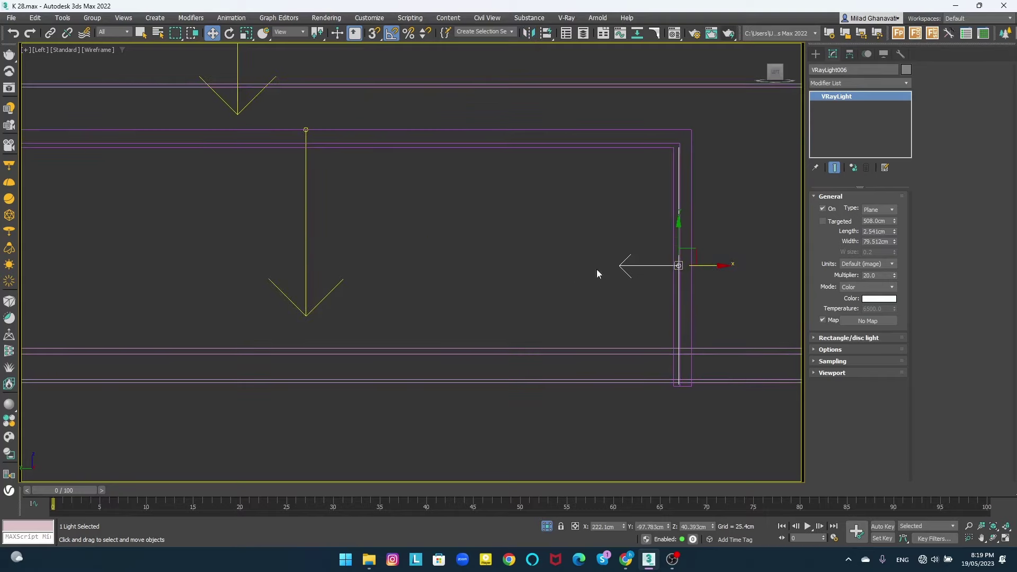
key("p")
- Switch to the VRayCam001 view in shaded mode and run a quick test render
left_click(485, 289)
key("f")
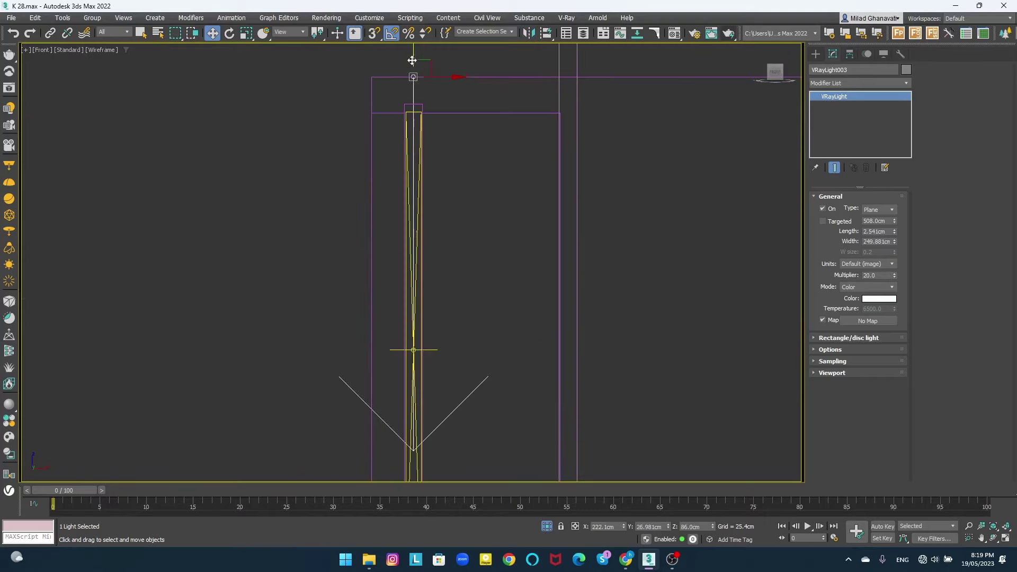
scroll(402, 87, "down", 3)
key("c")
left_click(547, 526)
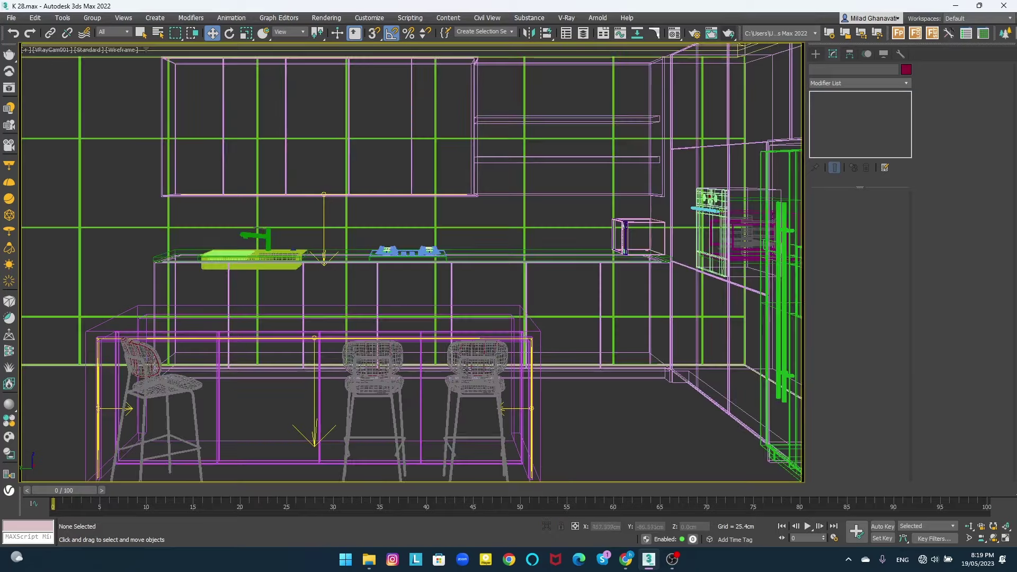
right_click(441, 339)
left_click(459, 296)
key("F3")
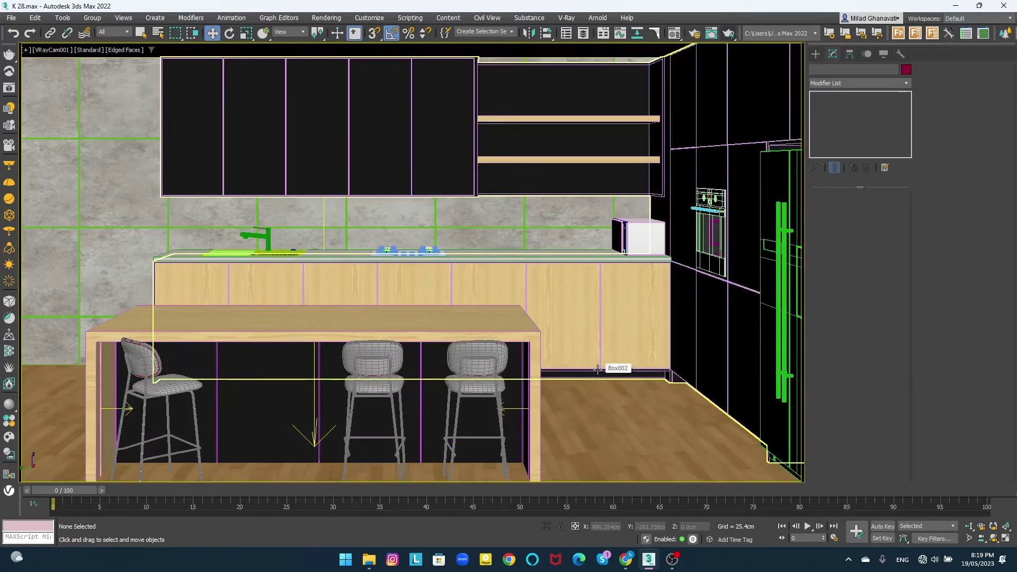
key("shift+q")
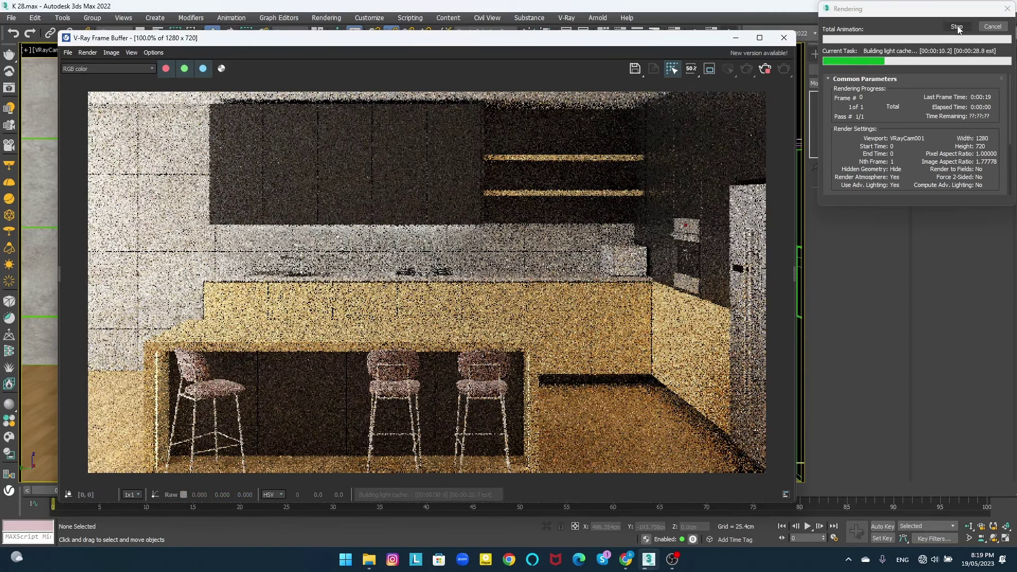
left_click(958, 28)
left_click(784, 37)
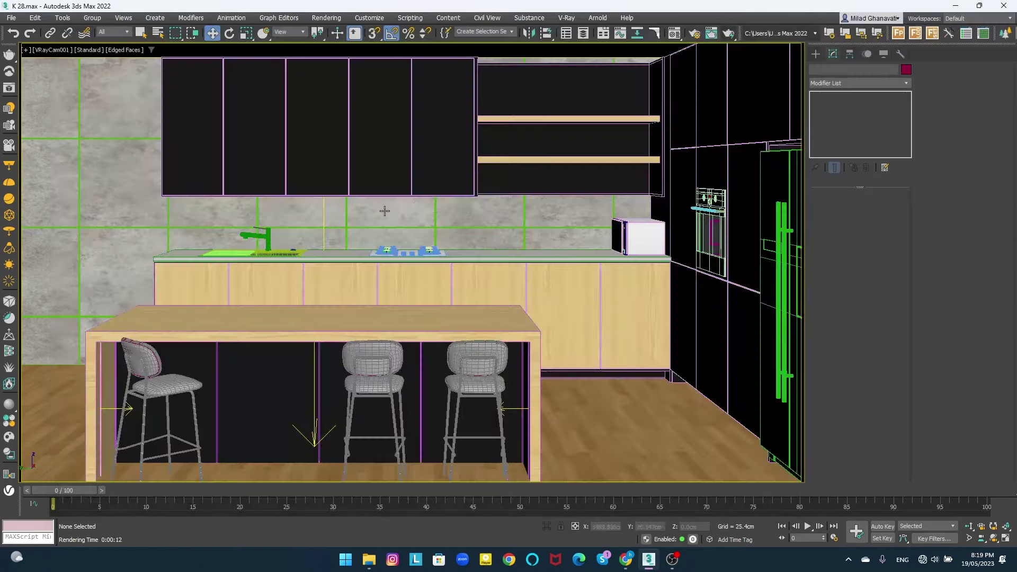
- Set VRayLight001's multiplier to 5 and re-render the camera view
left_click(322, 212)
key("p")
key("z")
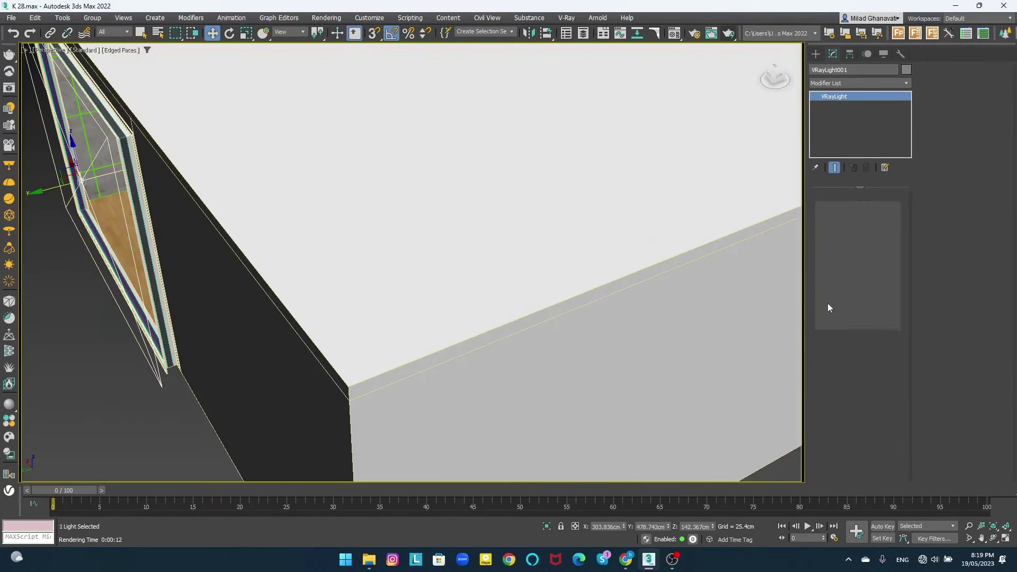
double_click(875, 275)
key("c")
key("shift+q")
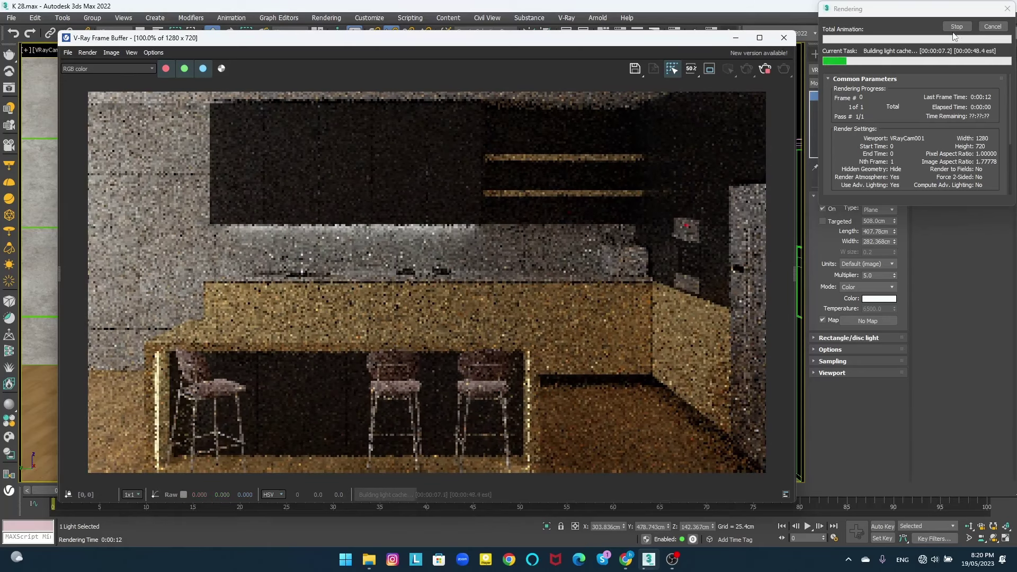
left_click(957, 27)
left_click(784, 38)
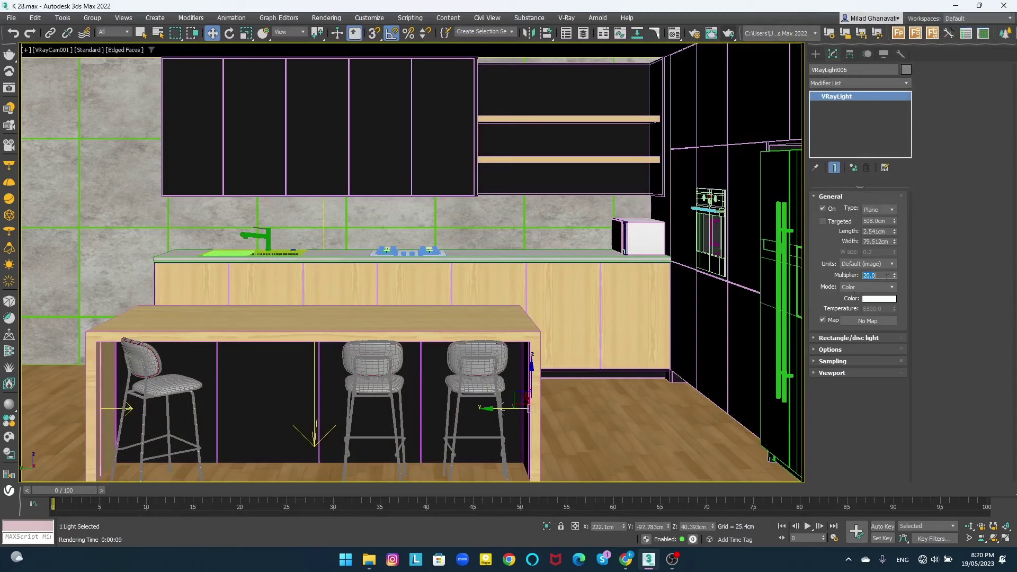
- Commit the new multiplier and tint strip light VRayLight003 a pale cyan
key("Return")
left_click(315, 437)
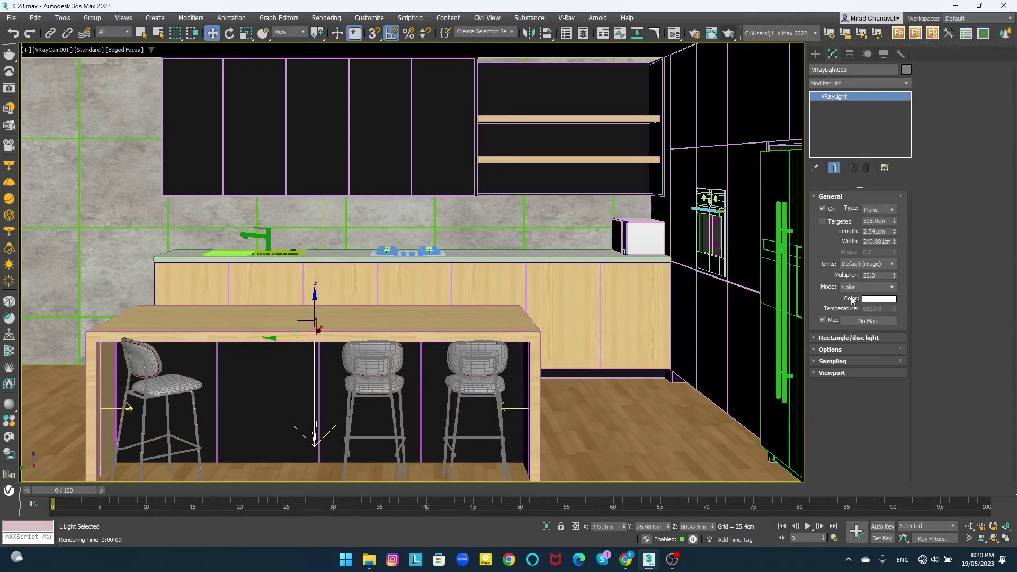
type("40")
left_click(879, 299)
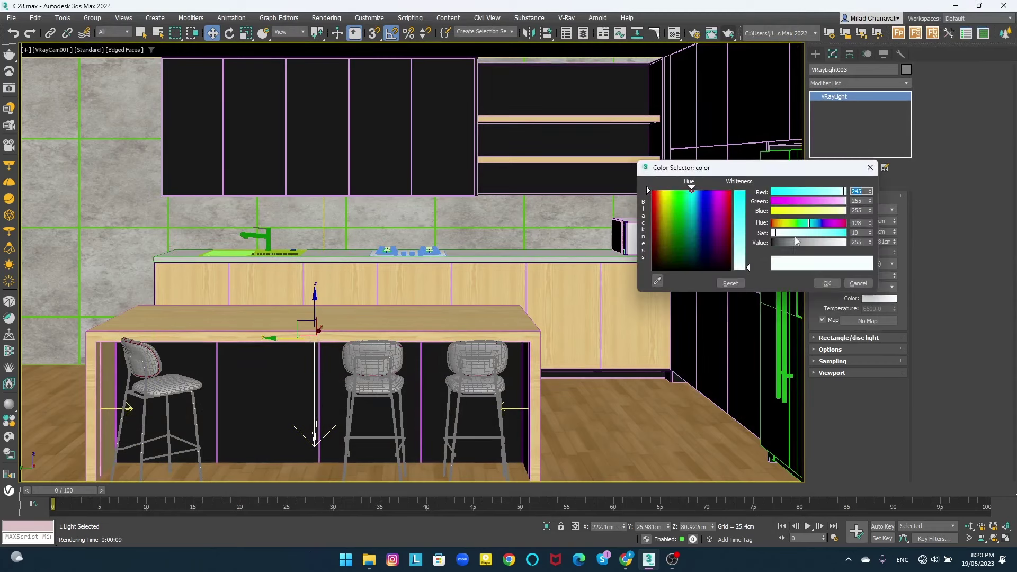
left_click_drag(815, 238, 806, 234)
left_click(827, 283)
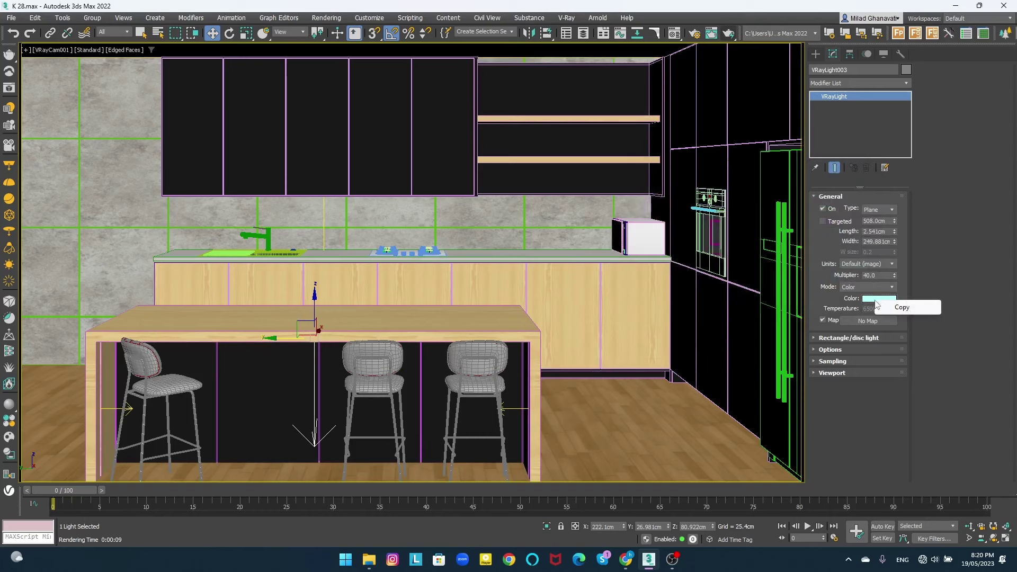
- Paste the cyan tint onto VRayLight002 and run another test render
left_click(683, 370)
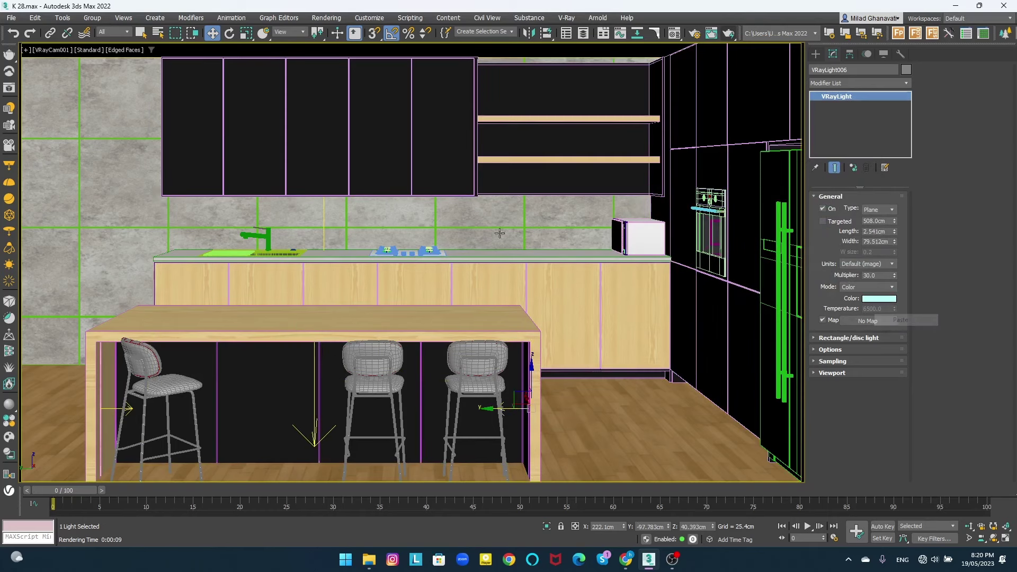
left_click(675, 254)
right_click(869, 298)
left_click(882, 320)
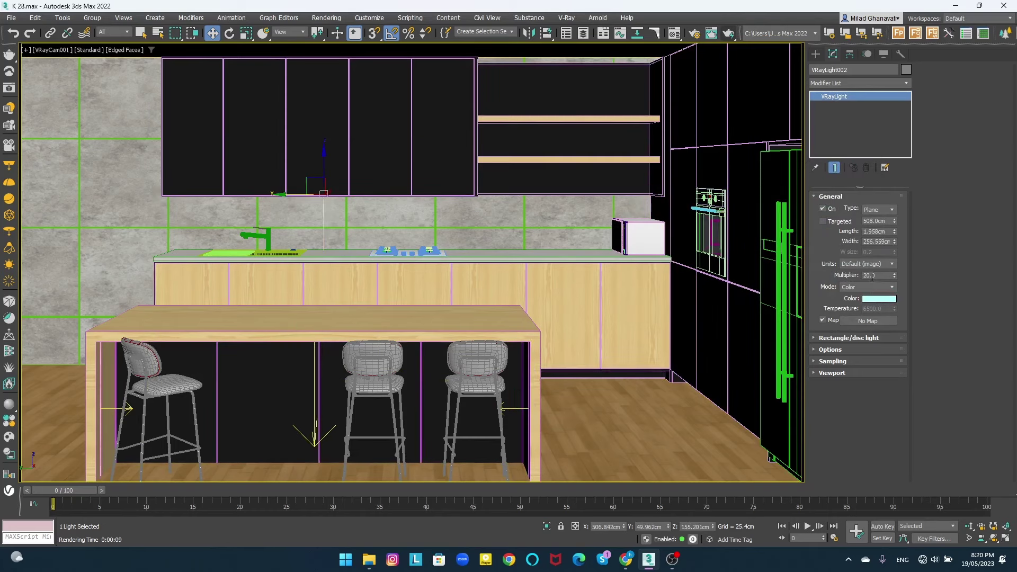
type("40")
left_click(729, 33)
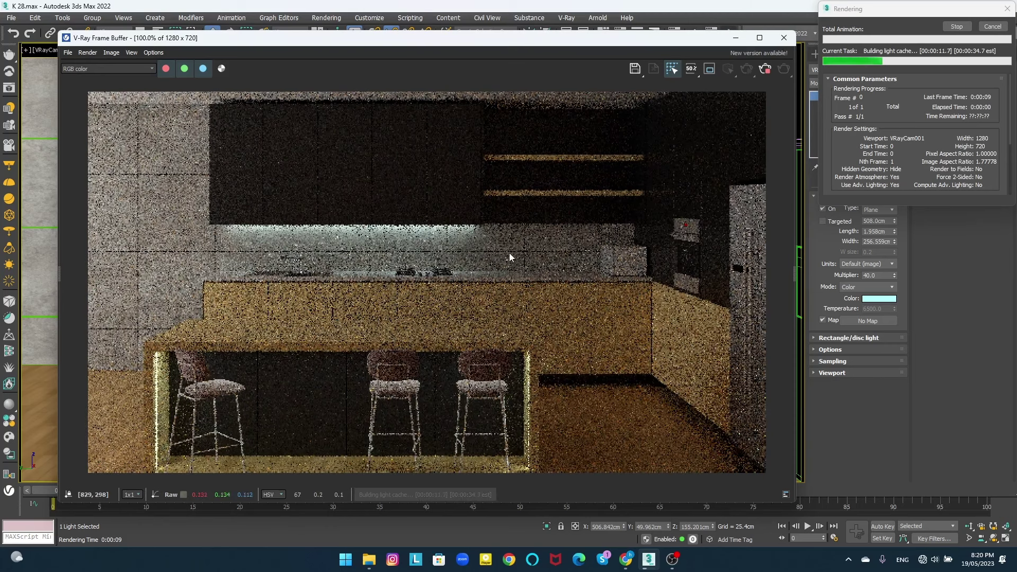
left_click(954, 27)
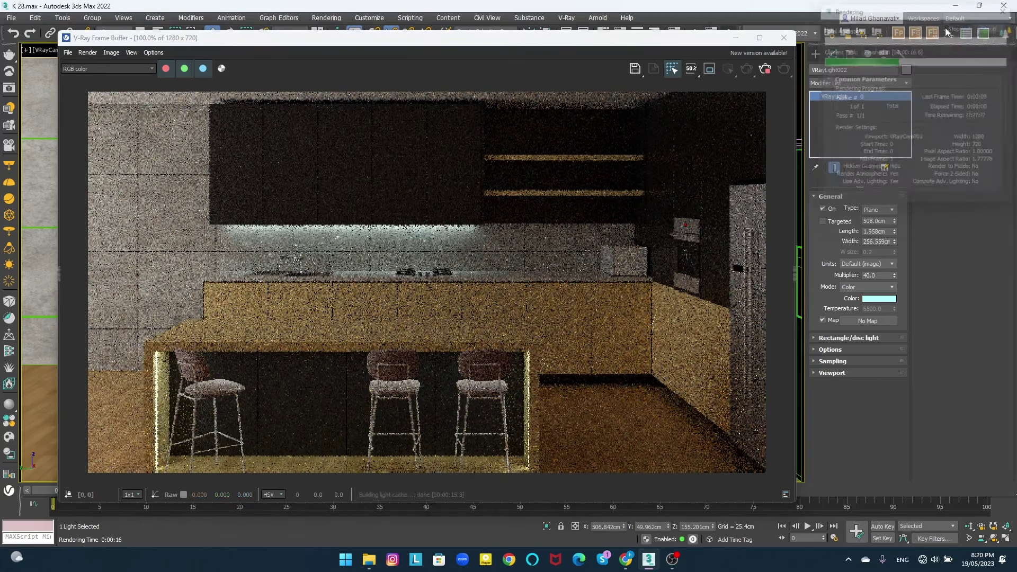
- Load FIL01796.PNG as the floor material's Diffuse bitmap
key("m")
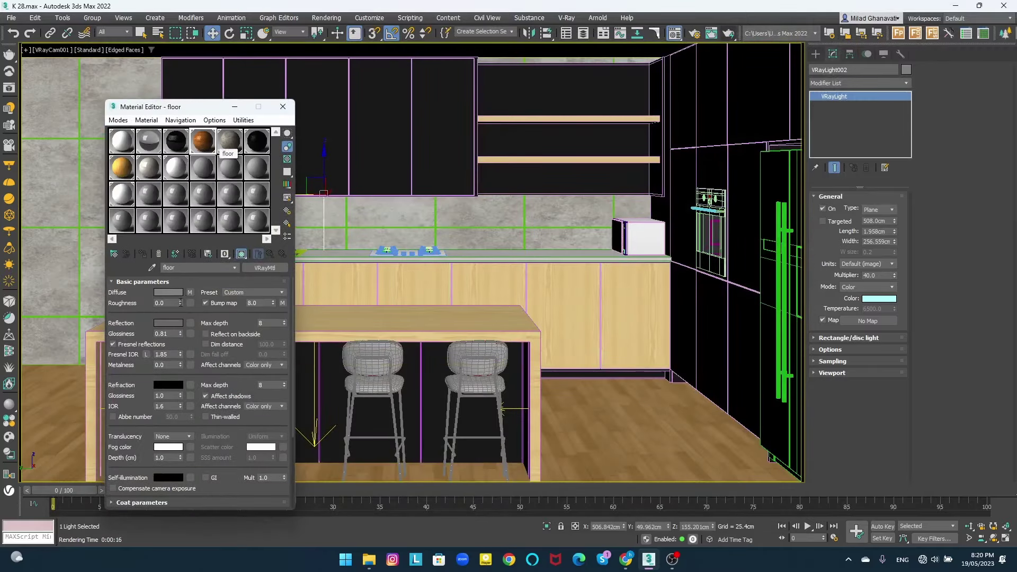
left_click(190, 292)
left_click(206, 415)
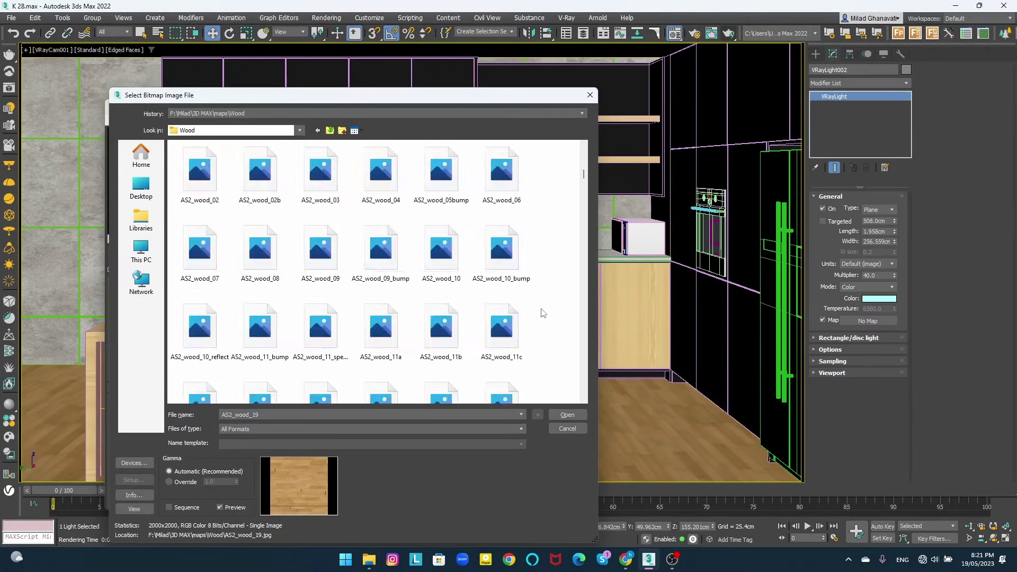
scroll(542, 313, "down", 5)
scroll(546, 312, "down", 1)
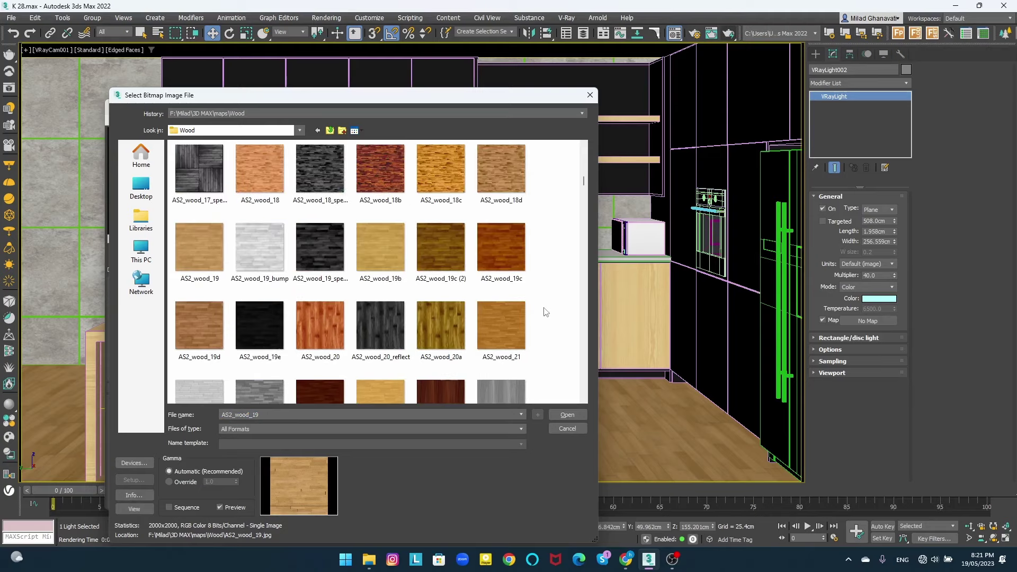
scroll(545, 312, "down", 1)
scroll(546, 312, "down", 1)
scroll(545, 312, "down", 1)
scroll(546, 312, "down", 3)
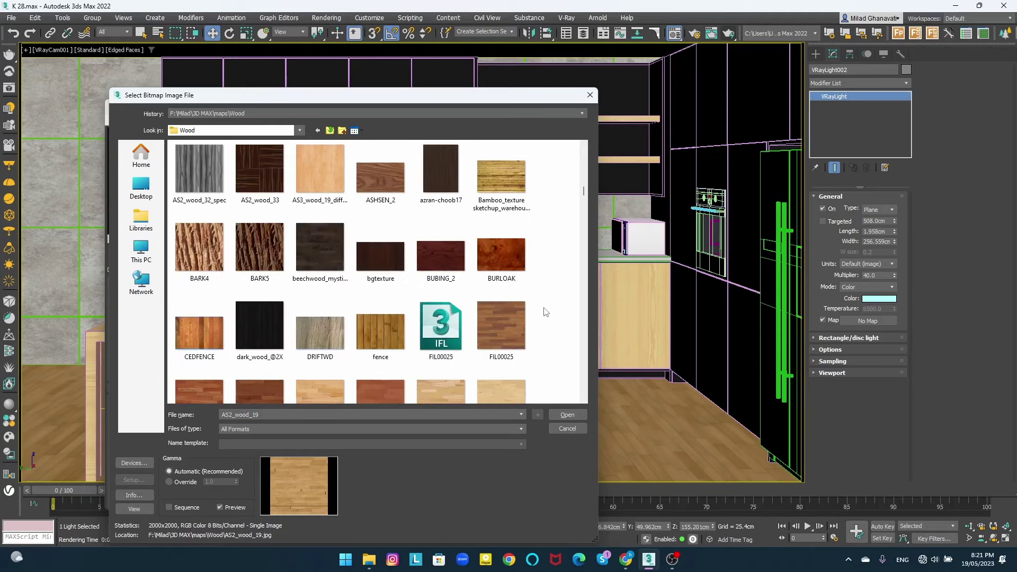
scroll(545, 312, "down", 3)
scroll(385, 269, "down", 1)
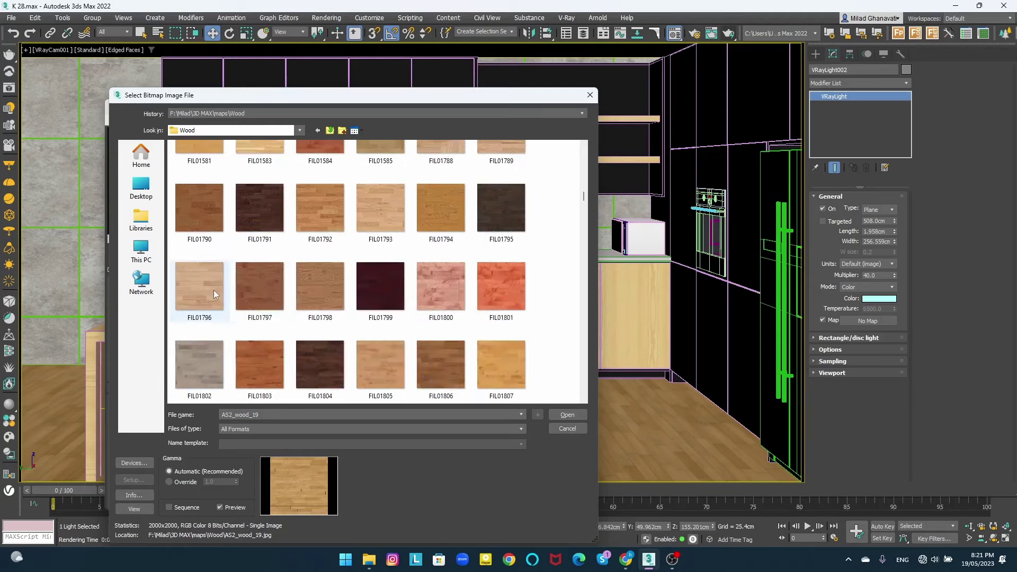
double_click(214, 291)
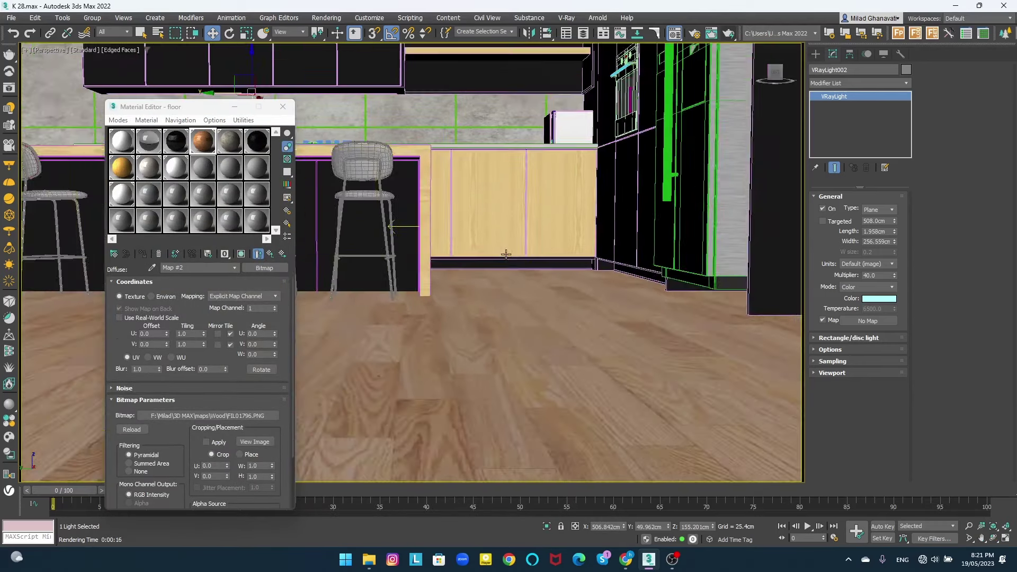
- Select the floor object and isolate it on its own
mouse_move(544, 372)
middle_mouse_down("alt")
mouse_move(574, 295)
mouse_move(545, 532)
middle_mouse_up("alt")
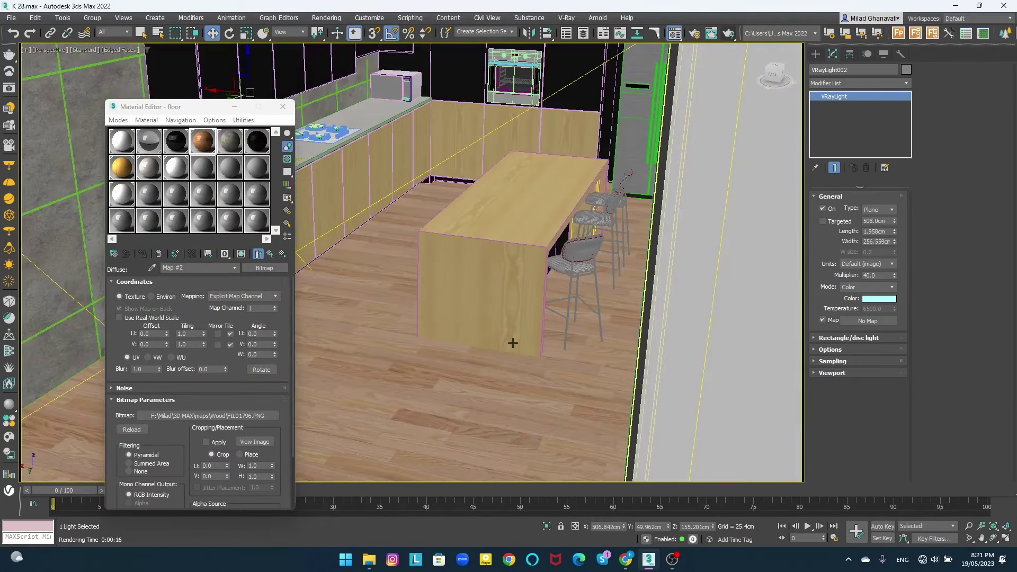
scroll(513, 342, "up", 2)
left_click(499, 302)
scroll(493, 195, "up", 2)
left_click(493, 195)
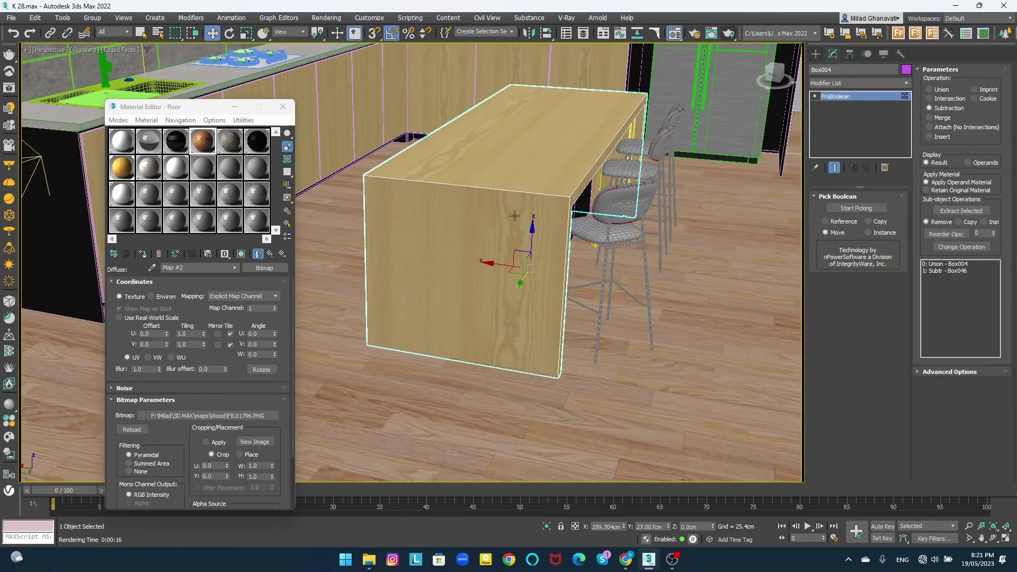
left_click(580, 449)
scroll(574, 414, "down", 3)
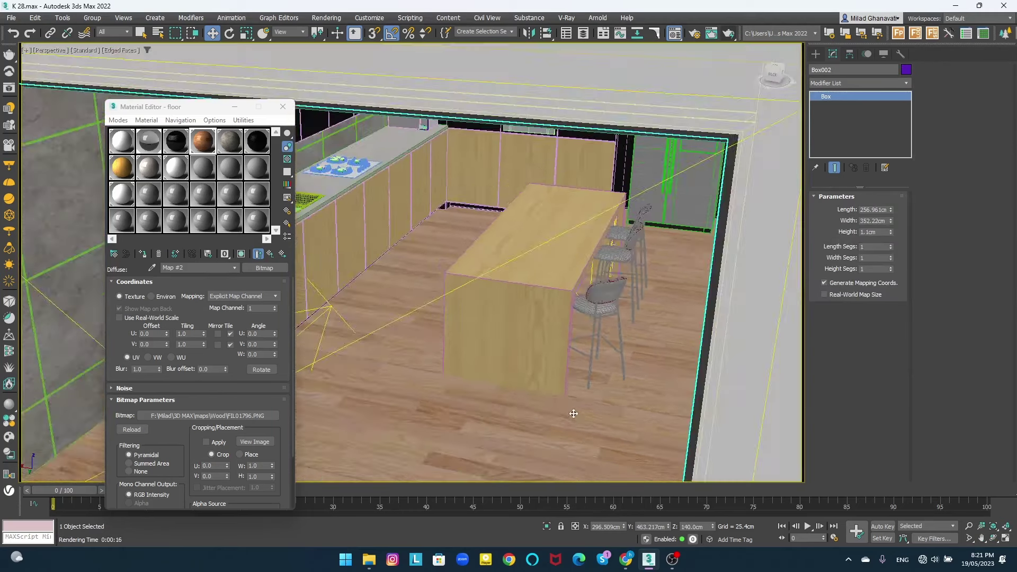
scroll(516, 315, "down", 5)
left_click(516, 315)
key("alt+q")
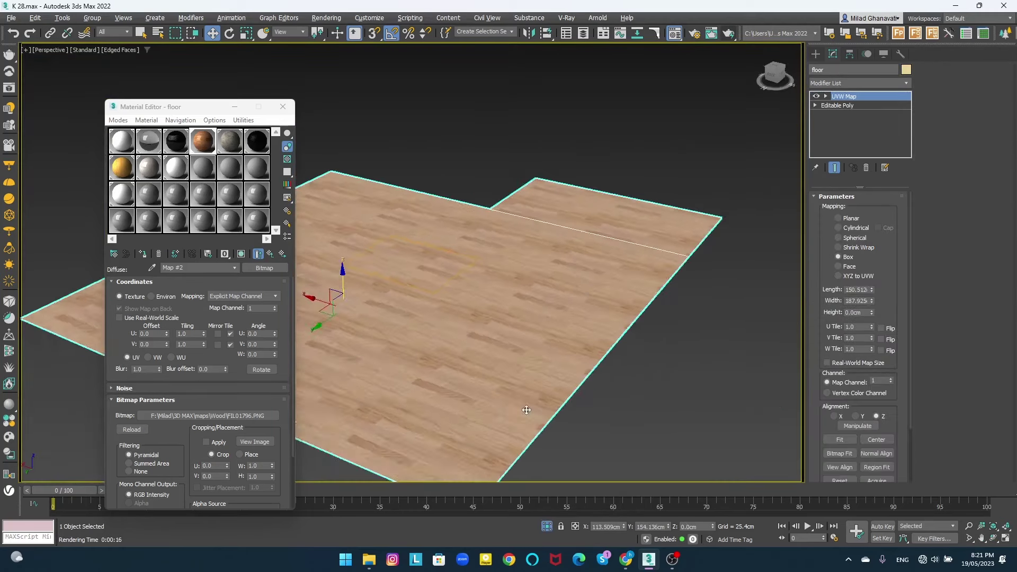
scroll(477, 318, "up", 3)
- Shrink the floor UVW Map to length 105.359 and width 137.185
left_click_drag(875, 307, 875, 328)
scroll(486, 307, "up", 3)
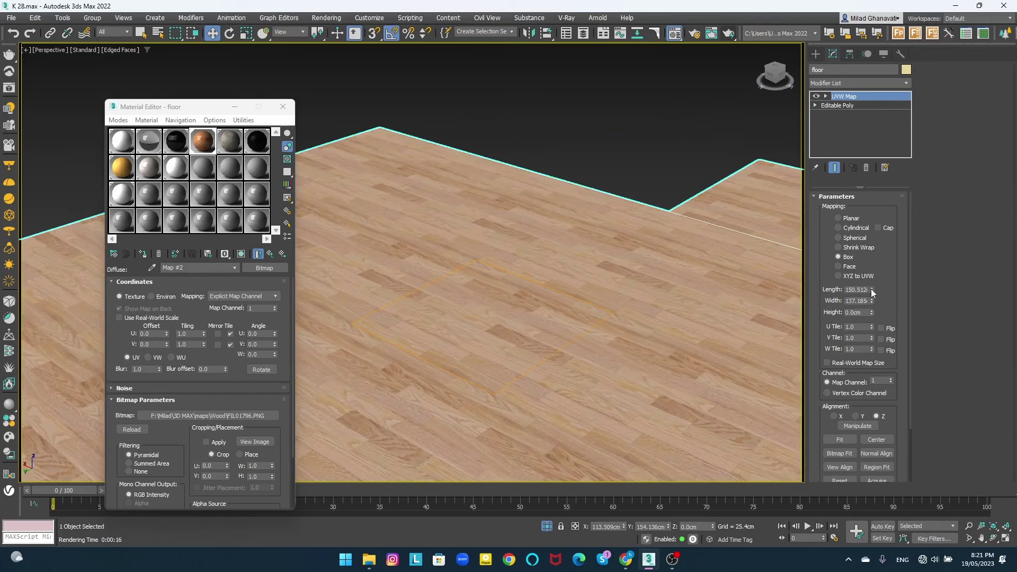
left_click_drag(873, 293, 873, 313)
scroll(455, 303, "up", 3)
scroll(454, 303, "up", 3)
scroll(454, 303, "up", 2)
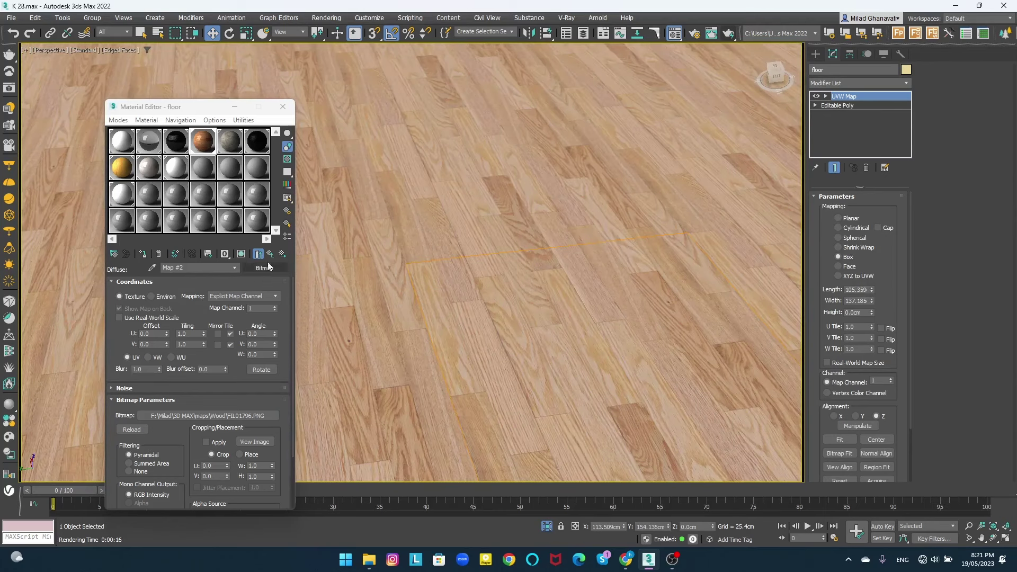
- Copy the wood Diffuse map into the floor material's Bump slot
left_click(269, 254)
scroll(130, 413, "down", 5)
scroll(123, 501, "down", 5)
scroll(221, 368, "down", 5)
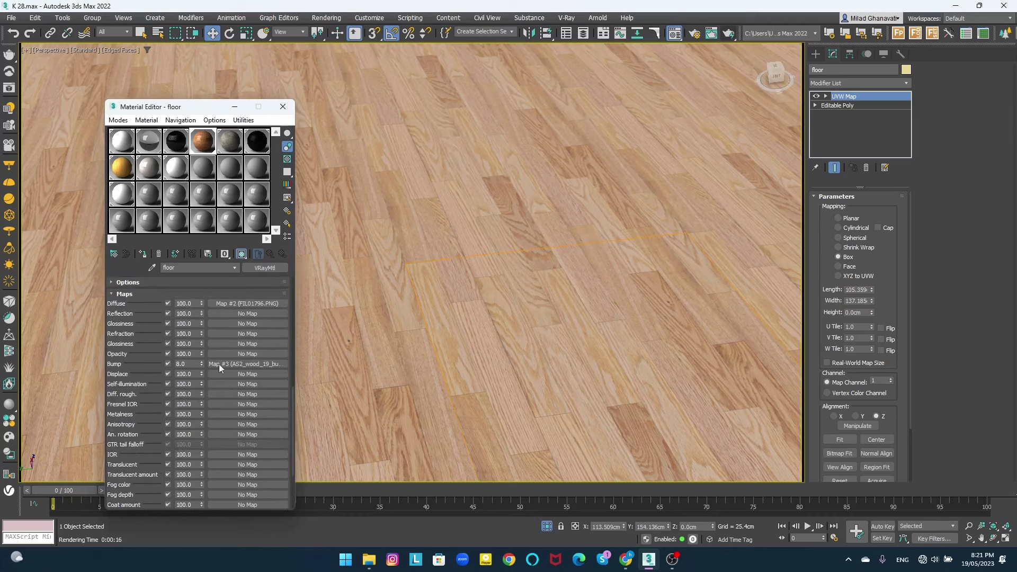
left_click_drag(247, 364, 251, 324)
left_click(229, 344)
- Close the material editor and return to VRayCam001 with the full scene shown
left_click(283, 106)
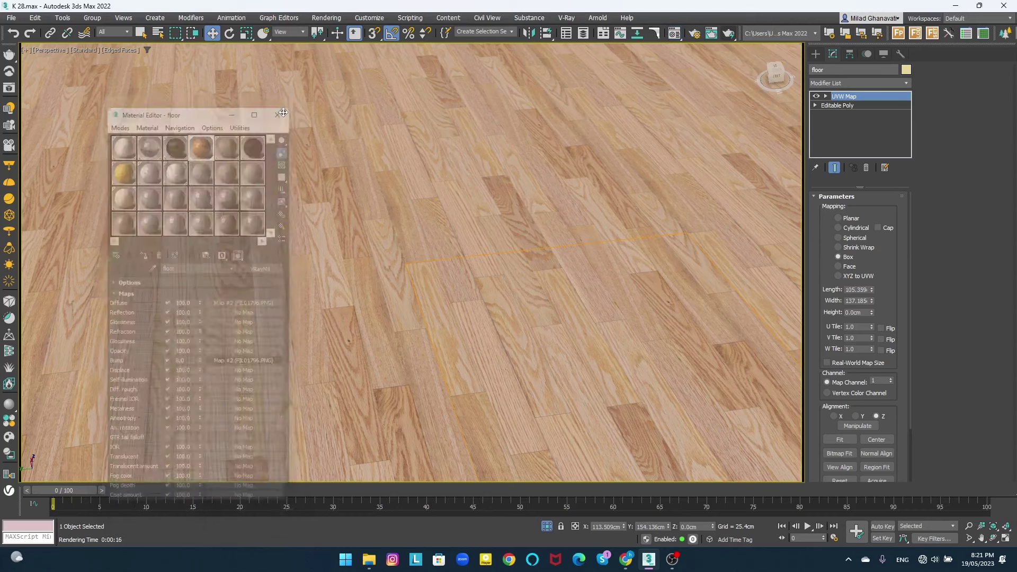
key("c")
left_click(547, 526)
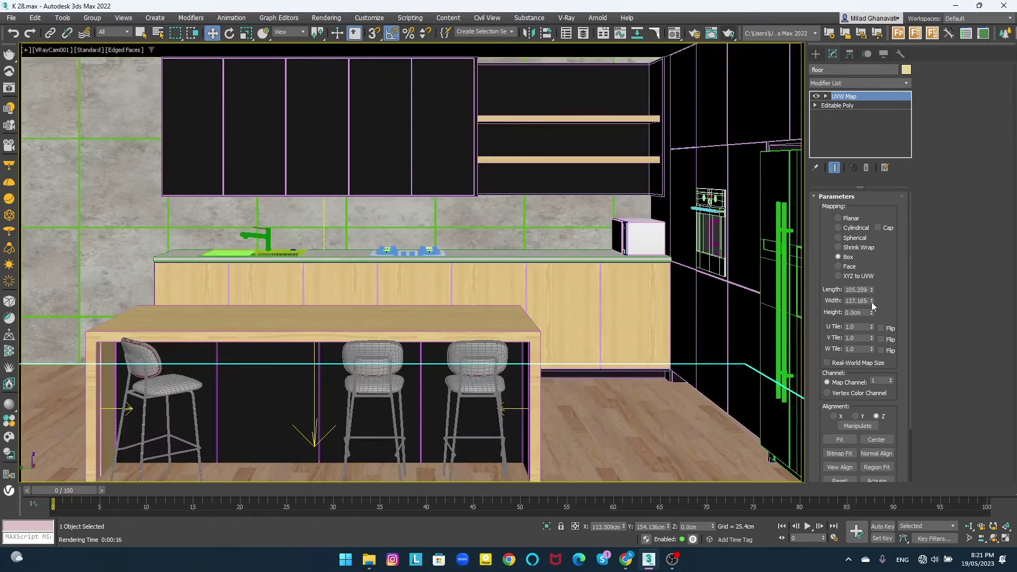
- Set the floor UVW Map length to 84.287 and run a brief test render
left_click_drag(872, 291, 871, 313)
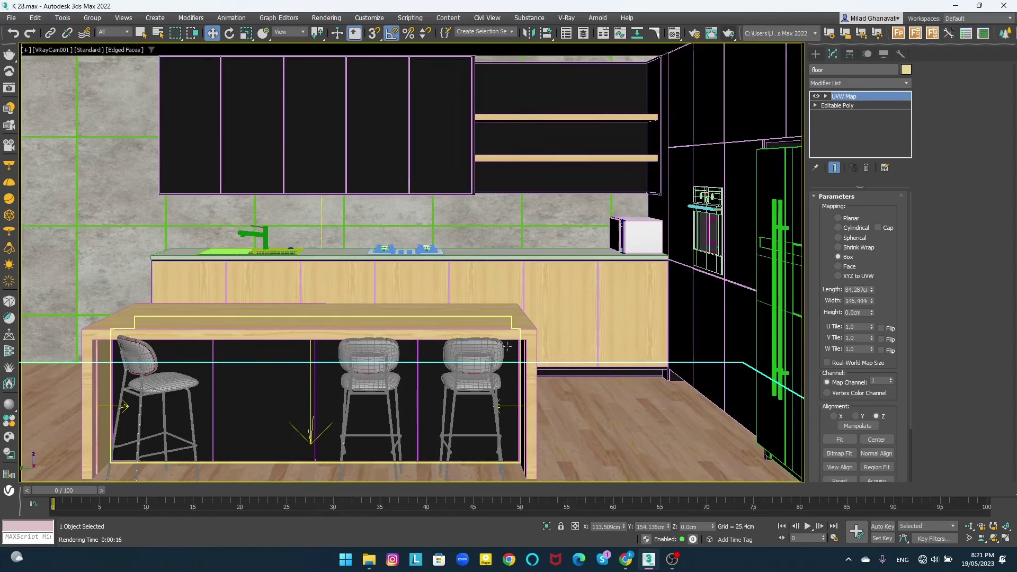
key("shift+q")
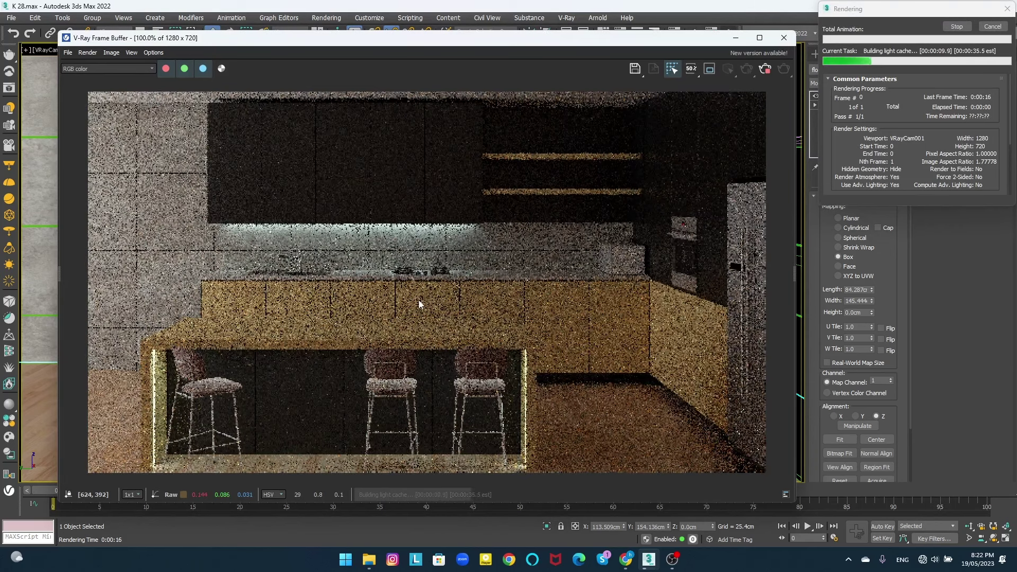
left_click(949, 30)
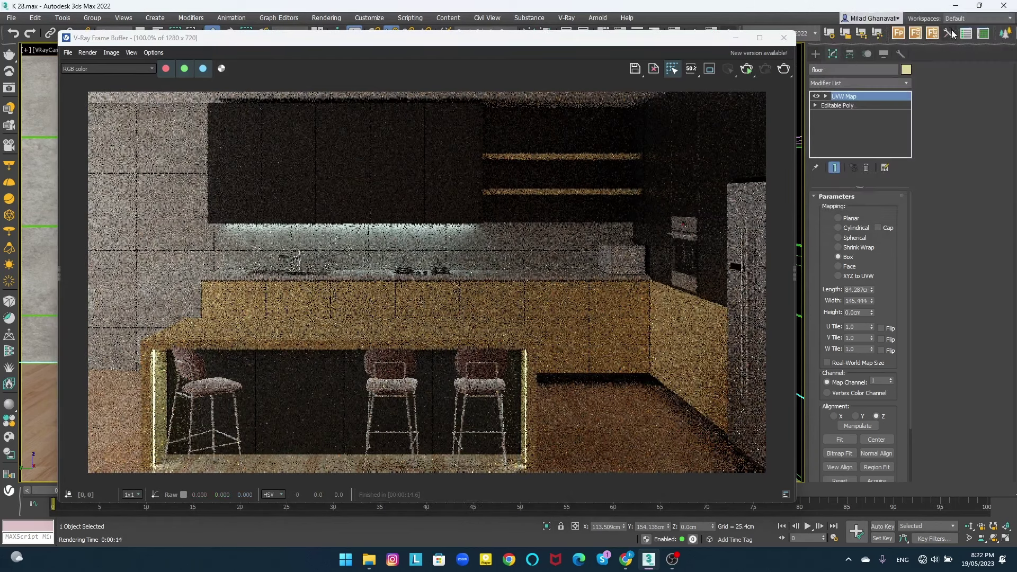
left_click(782, 38)
- Select the island and its three chairs in wireframe Top view
left_click(418, 335)
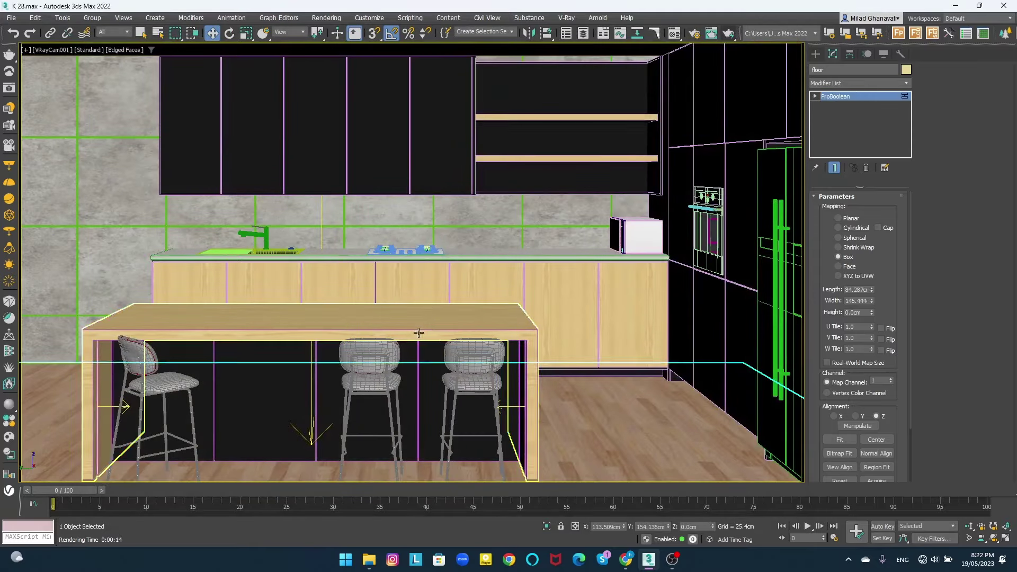
key("t")
key("z")
key("F3")
scroll(413, 304, "down", 3)
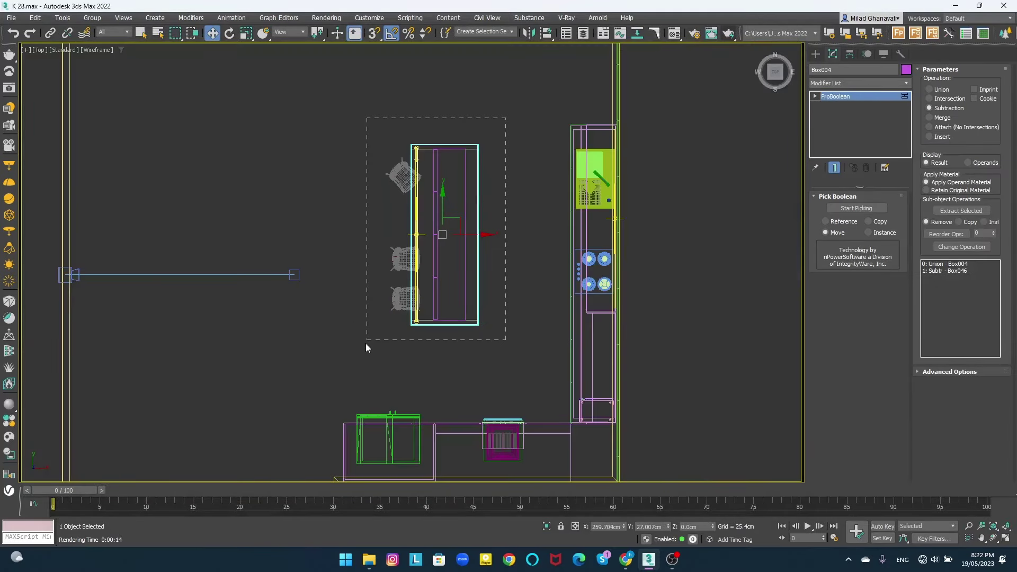
left_click_drag(504, 118, 365, 343)
left_click(404, 210)
key("ctrl+z")
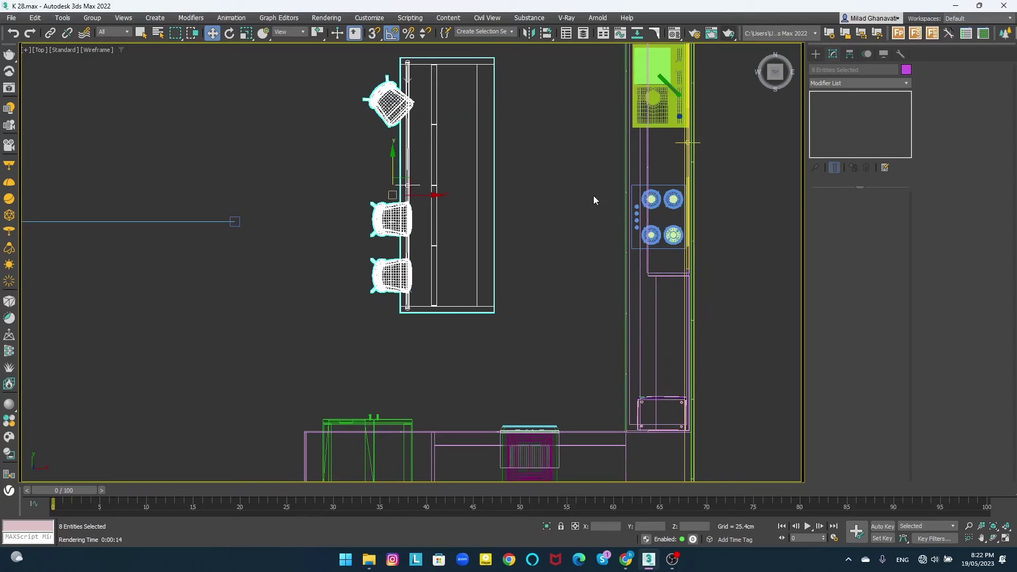
scroll(431, 327, "down", 2)
middle_click_drag(434, 331, 447, 290)
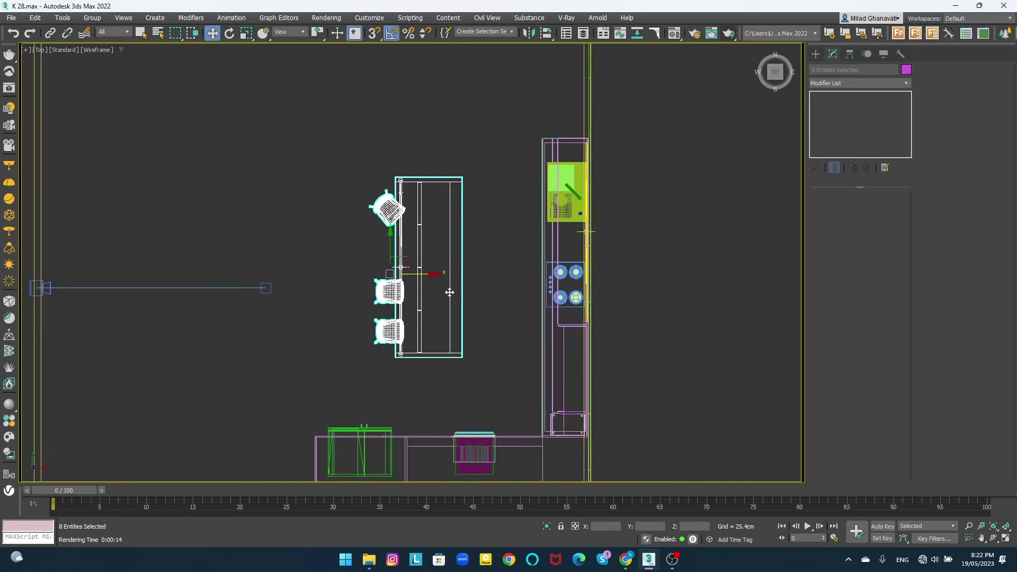
- Back in VRayCam001 with nothing selected, start a new test render
key("c")
left_click(495, 237)
key("shift+q")
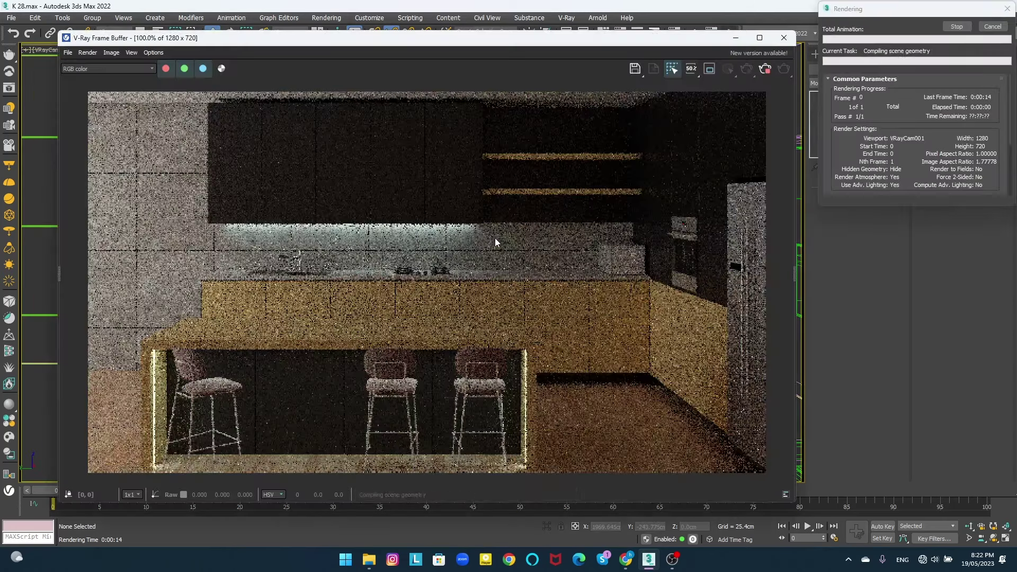
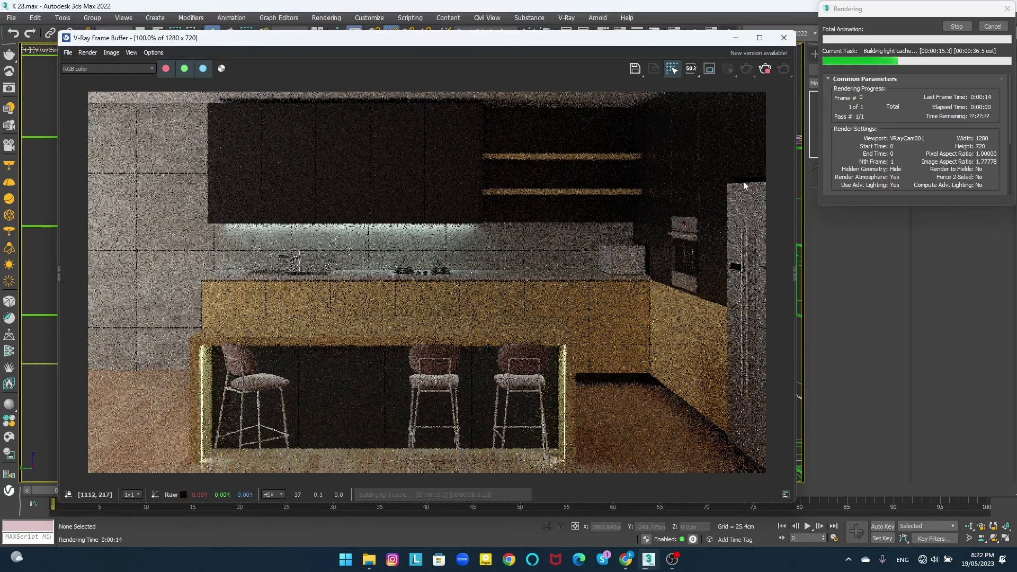
- Dismiss the finished test render and its frame buffer, and show the viewport shaded
left_click(952, 29)
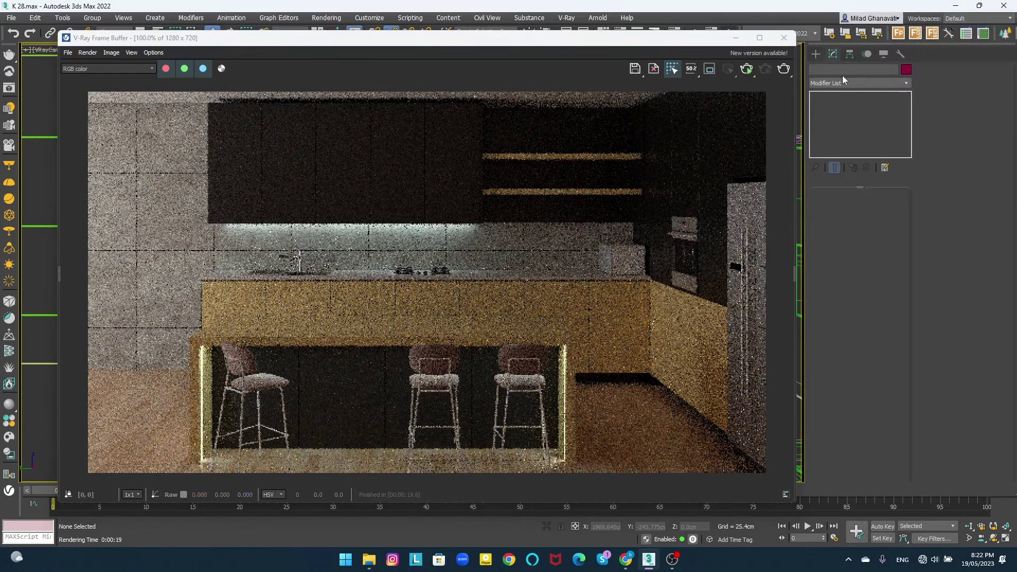
left_click(784, 38)
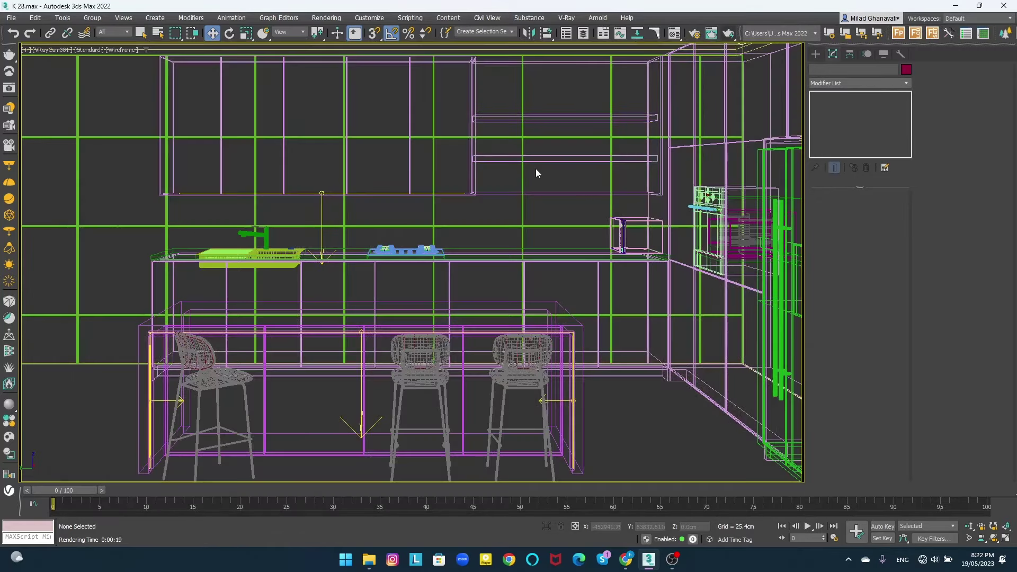
key("F3")
- Switch to Perspective and browse objects > Furniture > 2023 in File Explorer
key("p")
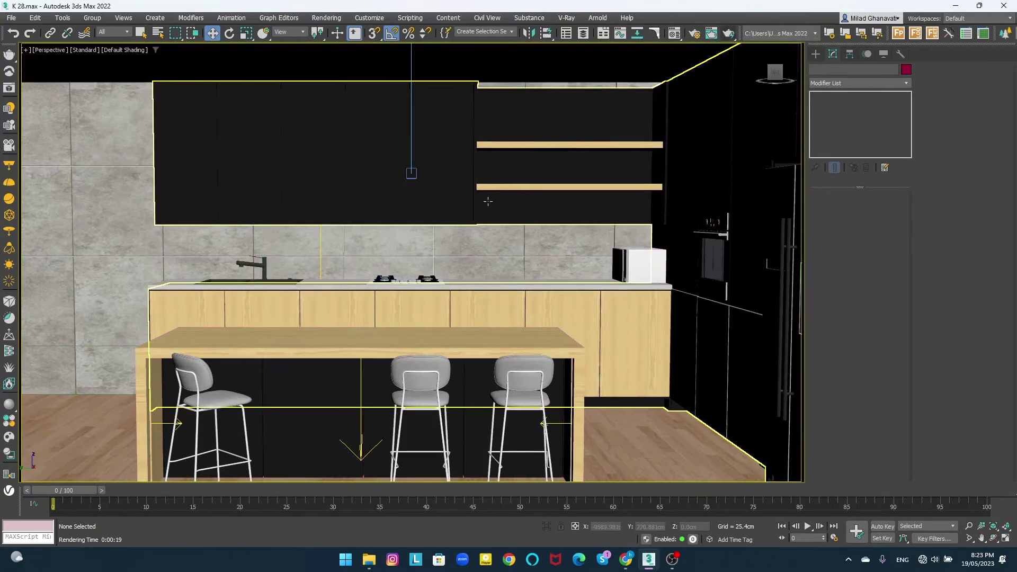
left_click(370, 559)
left_click(623, 194)
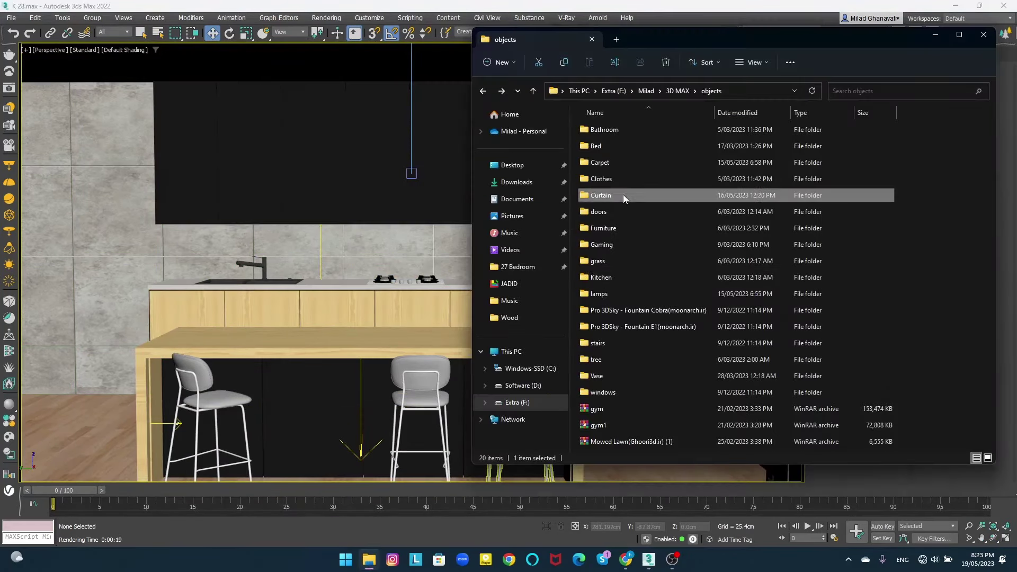
double_click(615, 229)
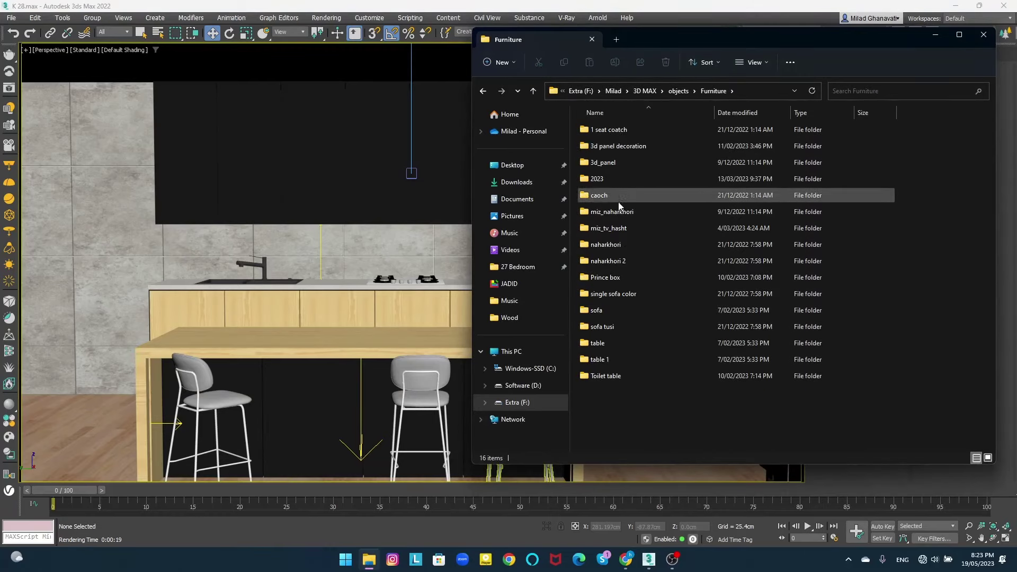
double_click(610, 180)
double_click(634, 148)
key("alt+Left")
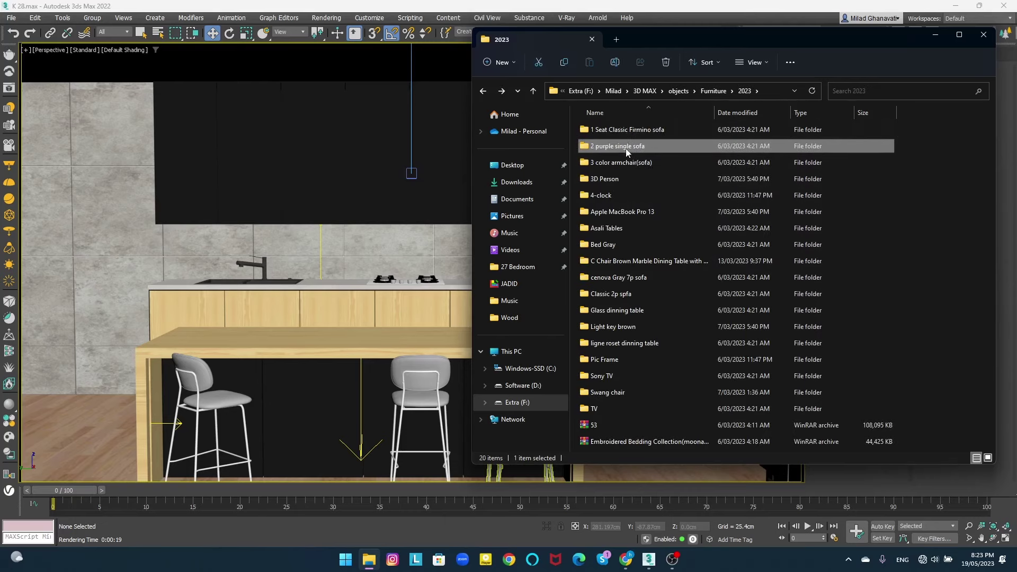
double_click(616, 146)
key("alt+Left")
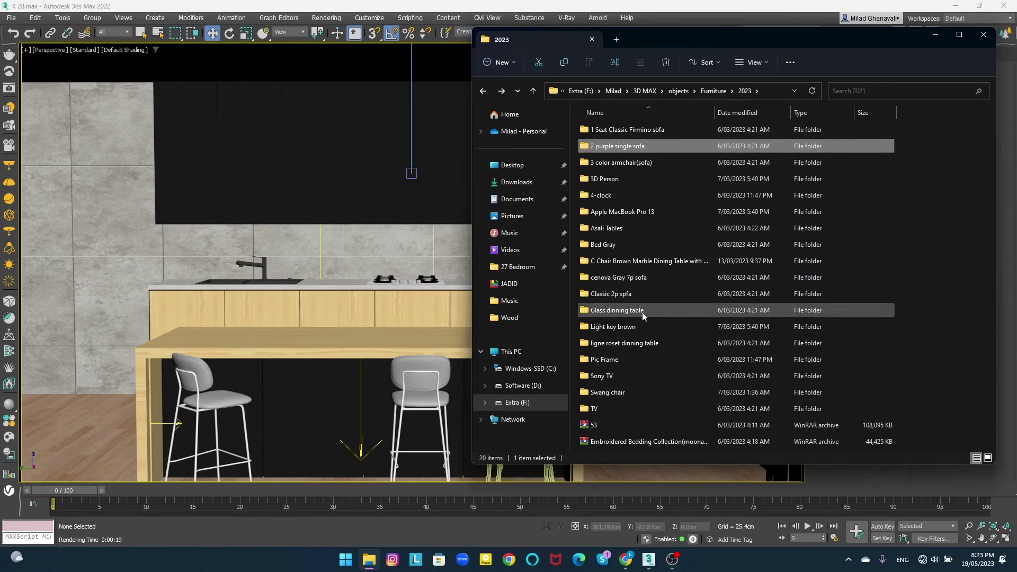
left_click(641, 316)
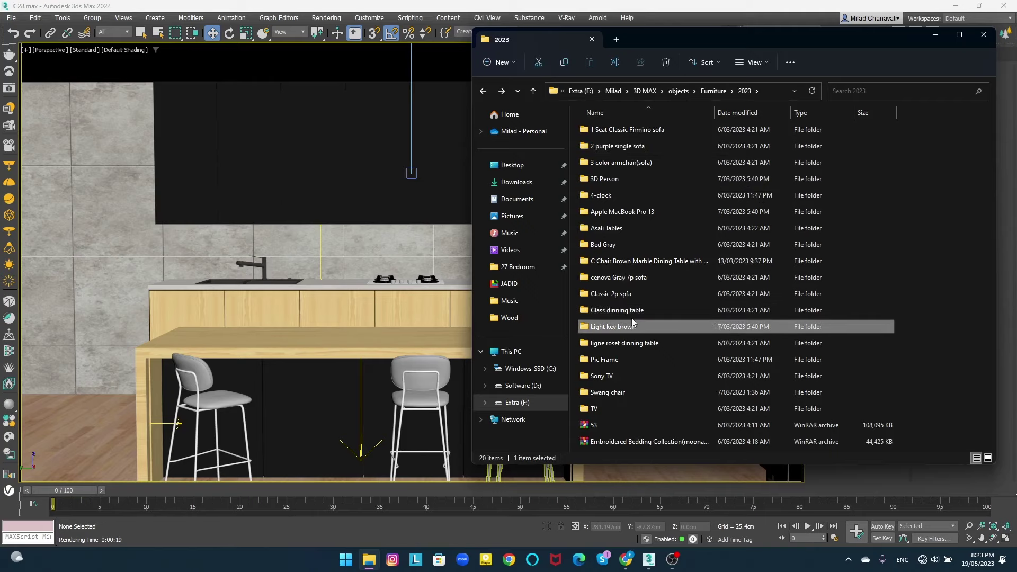
- From the 2 purple single sofa folder, drop the EMPIRE CENTER TABLE file into the viewport
key("alt+Left")
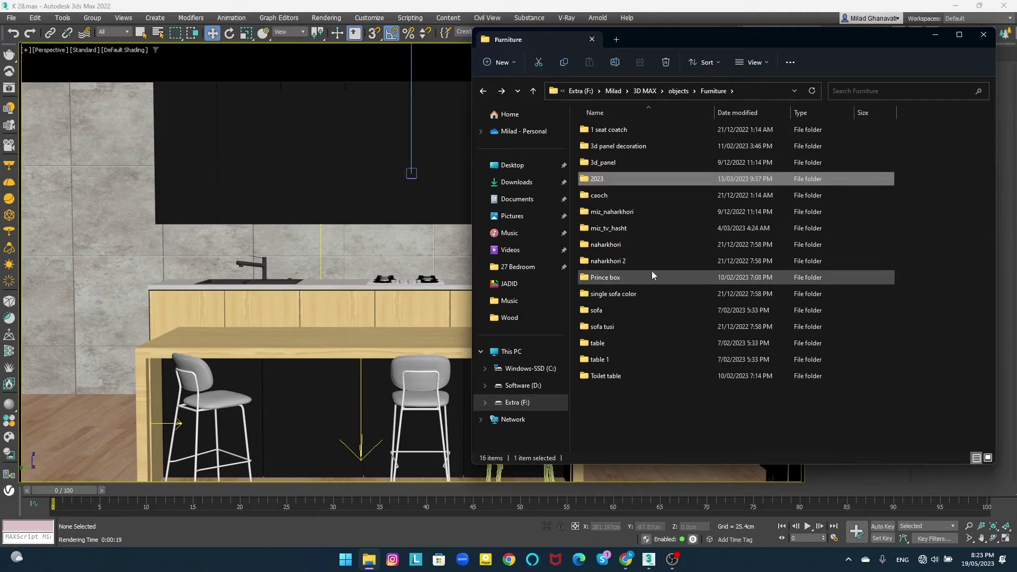
double_click(623, 295)
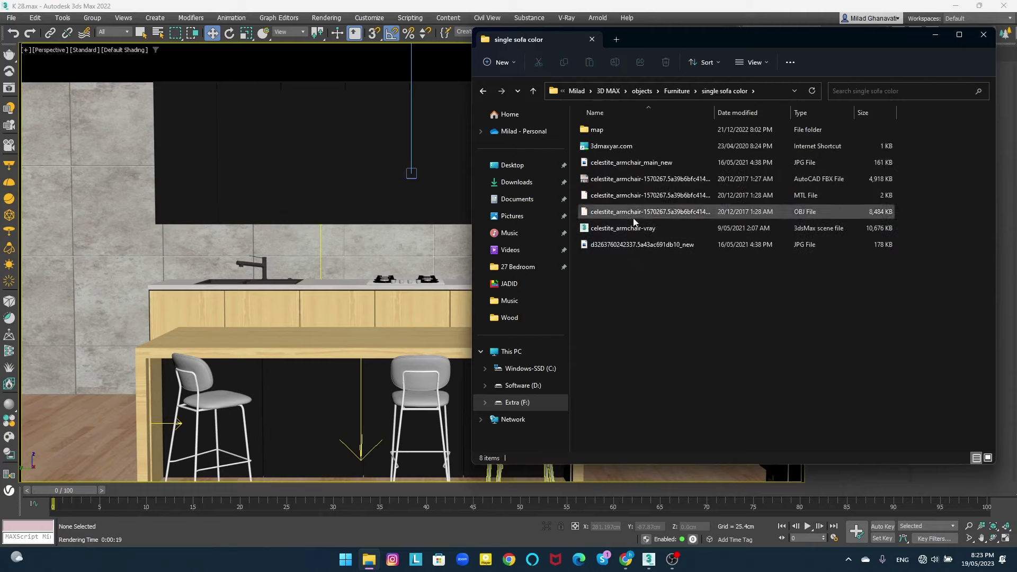
key("alt+Left")
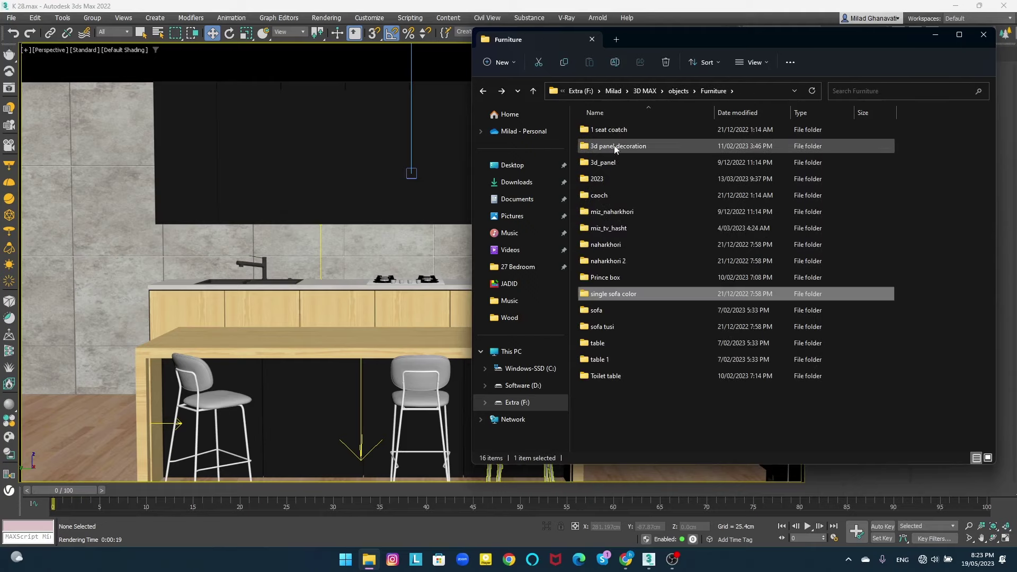
double_click(606, 179)
double_click(615, 131)
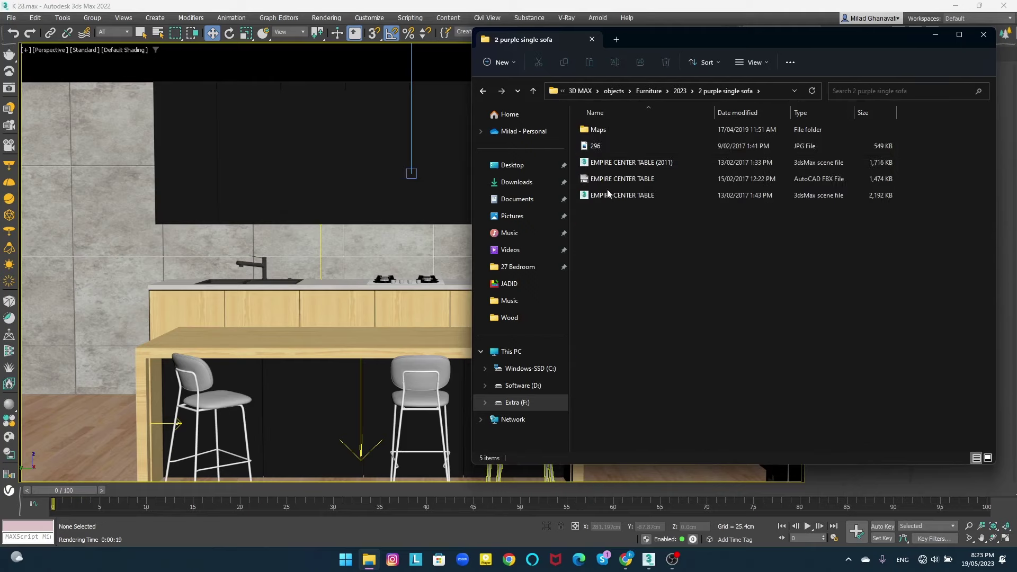
left_click_drag(140, 360, 140, 361)
left_click(169, 373)
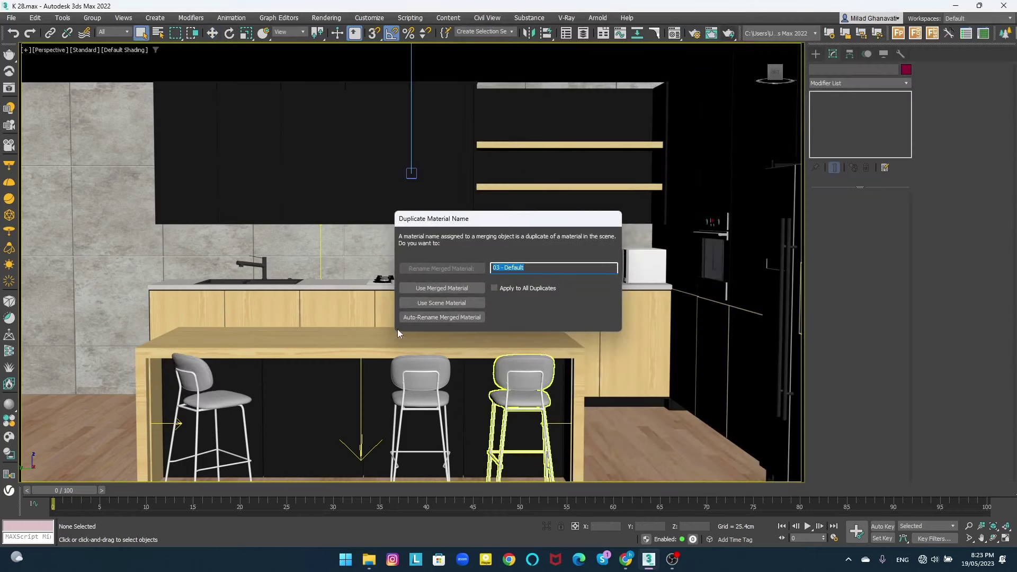
- Resolve the duplicate material name, then position, rotate and scale the merged chair, table and vase
left_click(442, 317)
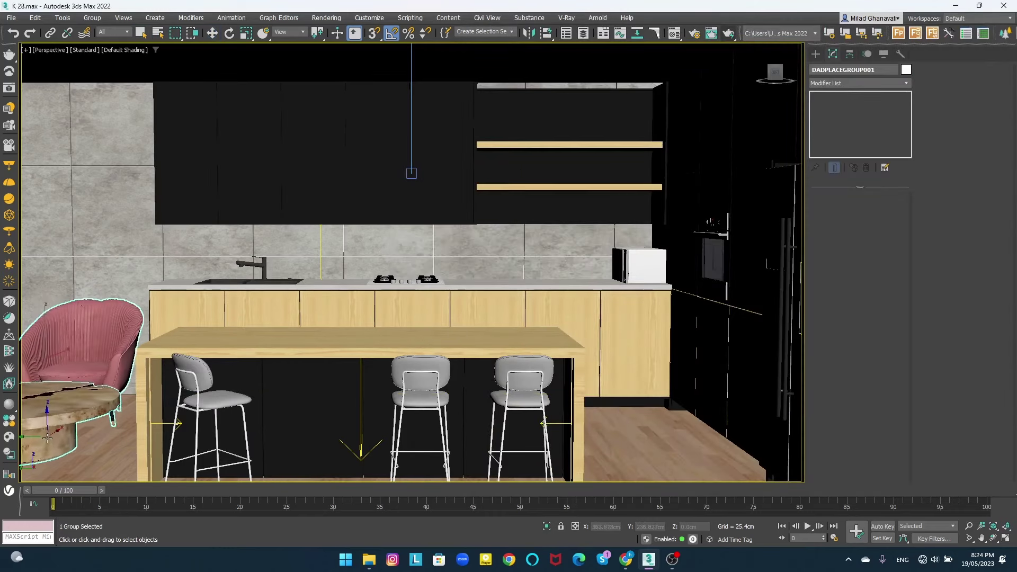
key("z")
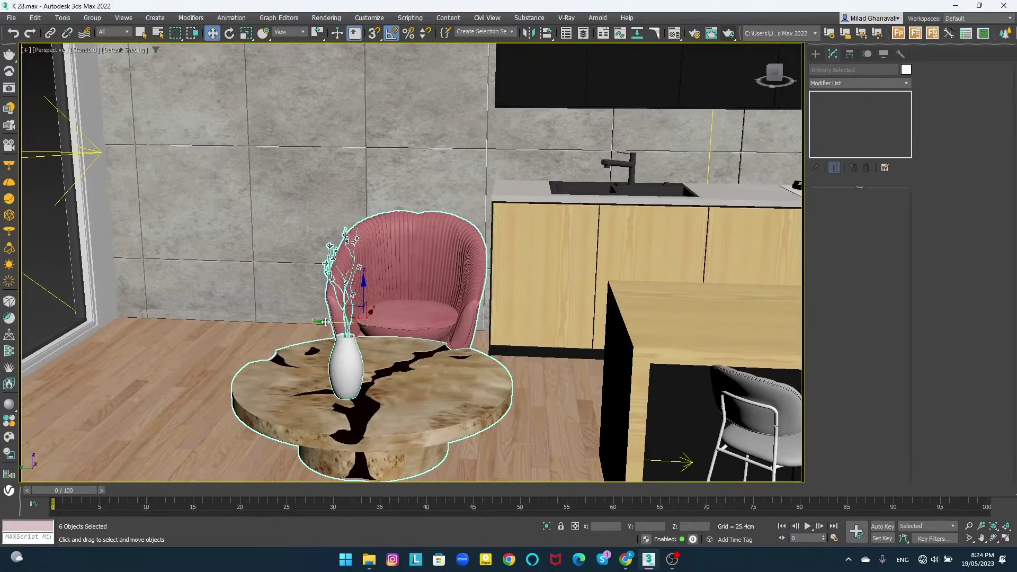
mouse_move(326, 321)
left_mouse_down()
mouse_move(249, 323)
mouse_move(320, 333)
left_mouse_up()
key("e")
middle_click_drag(308, 309, 315, 318, "alt")
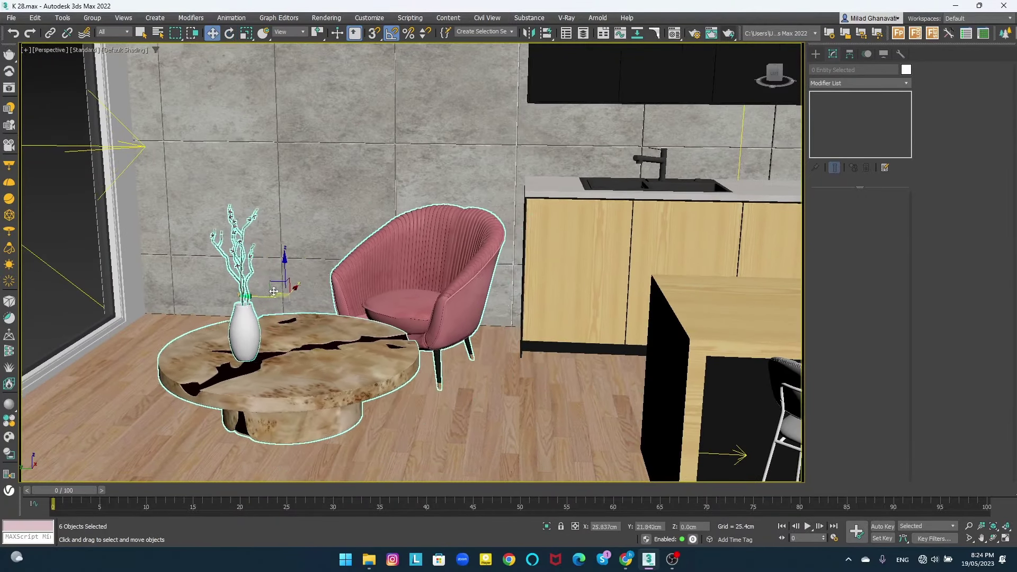
left_click_drag(285, 300, 275, 278)
scroll(280, 286, "up", 3)
key("w")
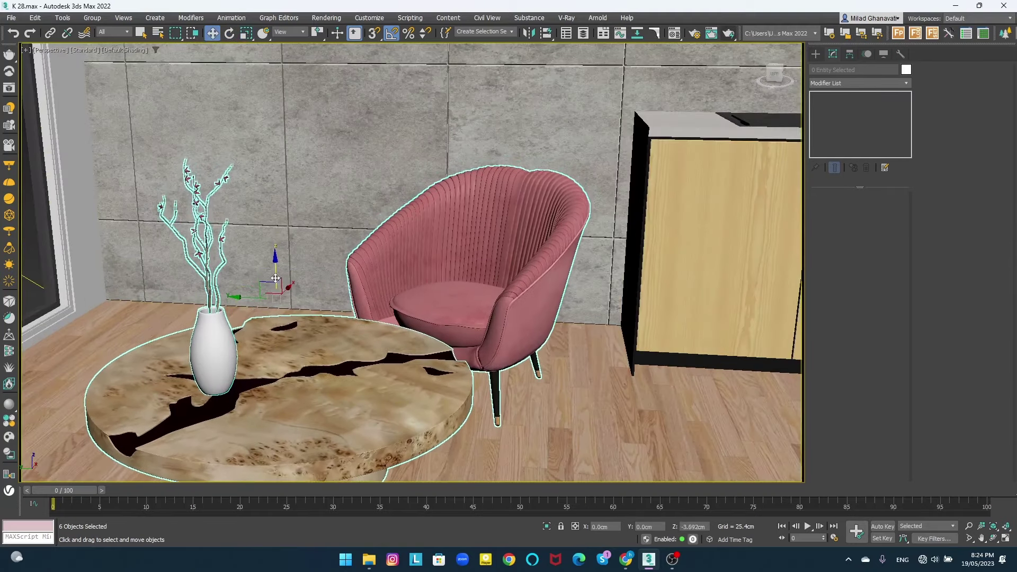
mouse_move(275, 278)
middle_mouse_down("alt")
mouse_move(387, 284)
mouse_move(424, 254)
mouse_move(503, 249)
middle_mouse_up("alt")
- Place two copies of the pink armchair around the table, turned to face it
left_click(550, 206)
mouse_move(551, 206)
left_mouse_down("shift")
mouse_move(243, 272)
mouse_move(320, 272)
left_mouse_up("shift")
key("Return")
key("e")
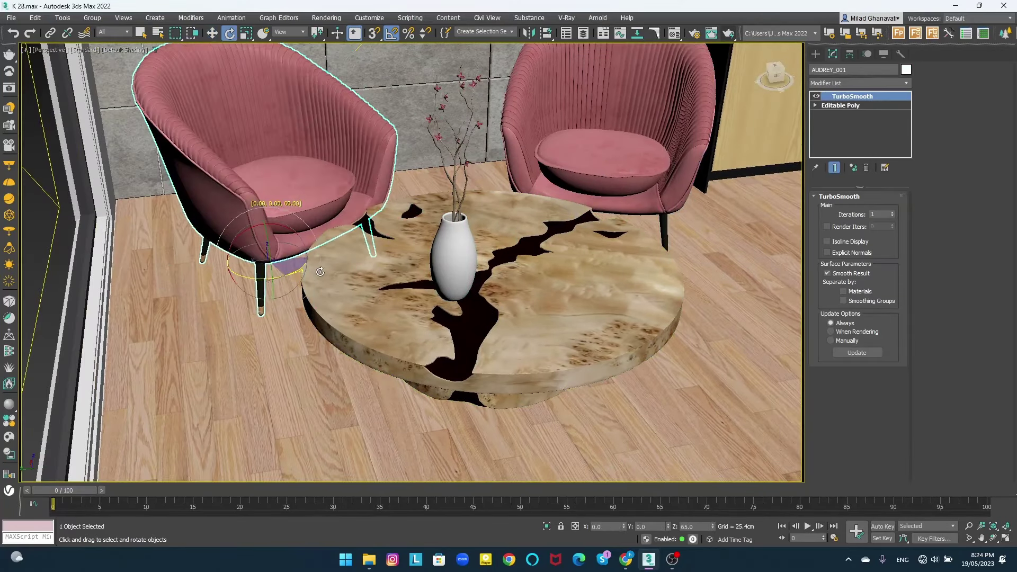
middle_click_drag(320, 272, 323, 238, "alt")
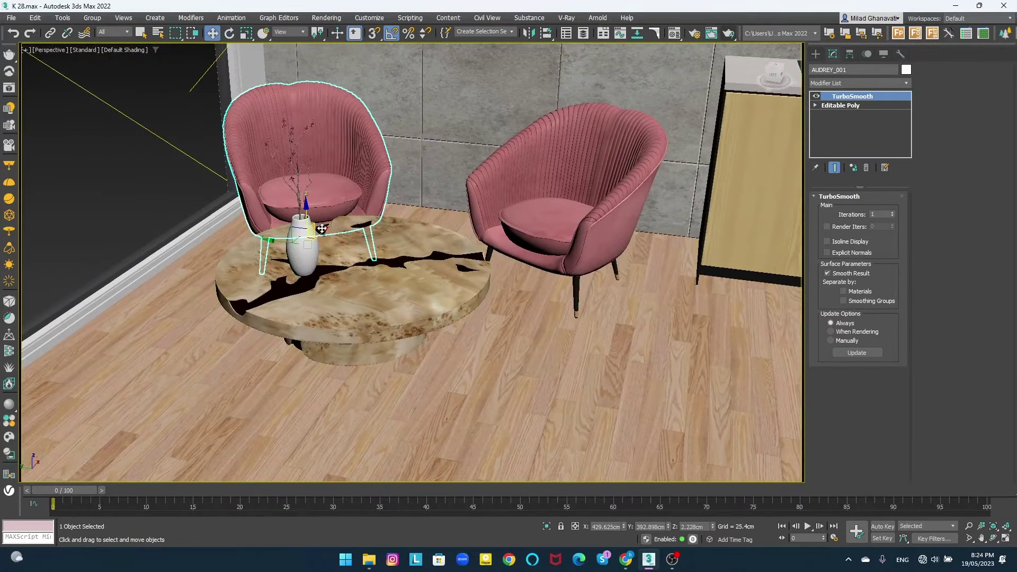
mouse_move(302, 237)
left_mouse_down("shift")
mouse_move(111, 365)
mouse_move(101, 435)
left_mouse_up("shift")
left_click(497, 332)
key("e")
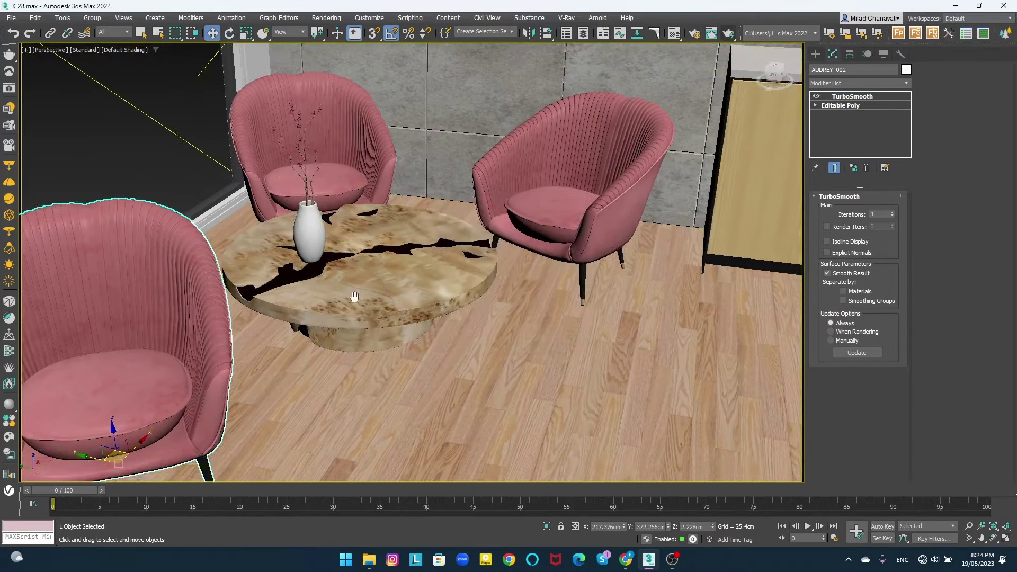
middle_click_drag(497, 332, 193, 420, "alt")
scroll(193, 420, "down", 3)
scroll(337, 328, "down", 3)
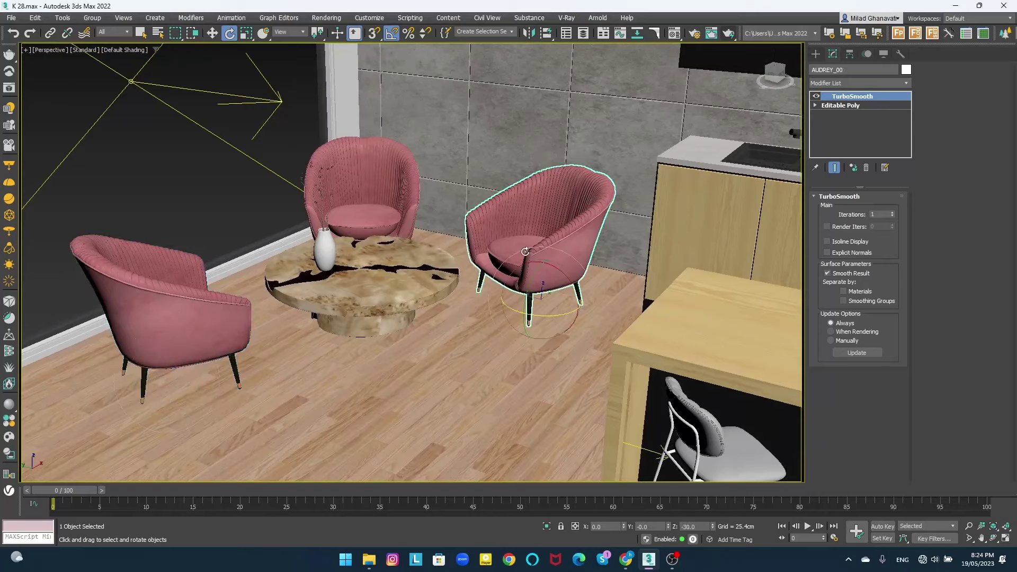
scroll(525, 252, "up", 3)
- Reposition the back armchair and select the center table for scaling
left_click(318, 175)
middle_click_drag(318, 174, 499, 223, "alt")
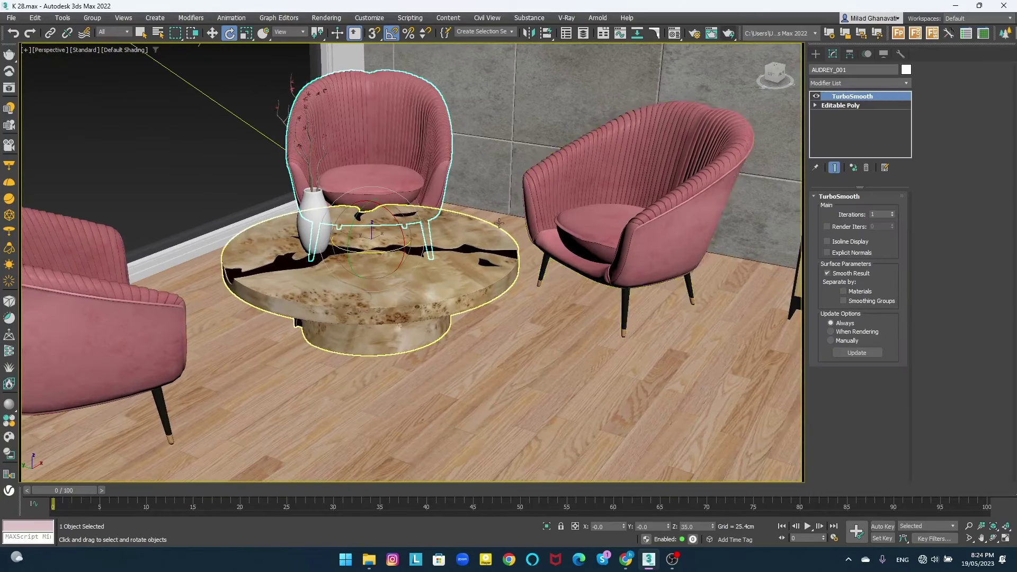
left_click(625, 302)
left_click(343, 318)
key("r")
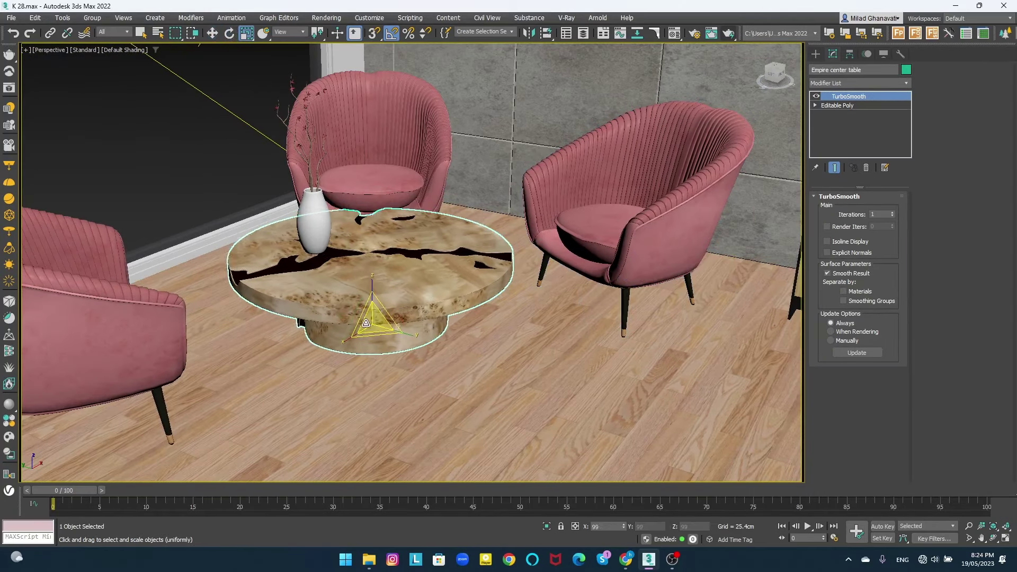
scroll(301, 118, "up", 3)
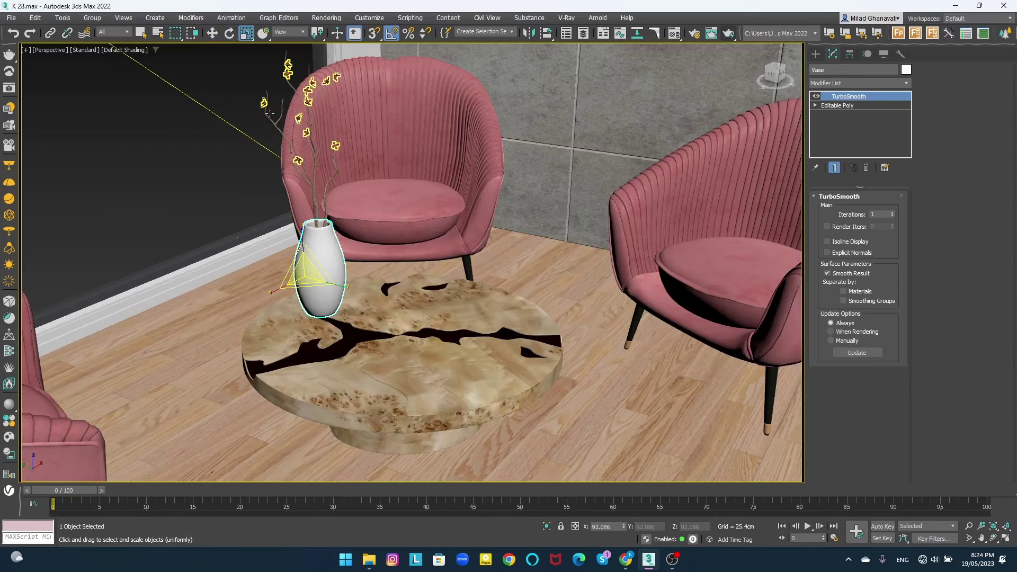
- Hide the black wall panel behind the vase and seat the vase on the tabletop
left_click(246, 85)
right_click(246, 85)
left_click(281, 72)
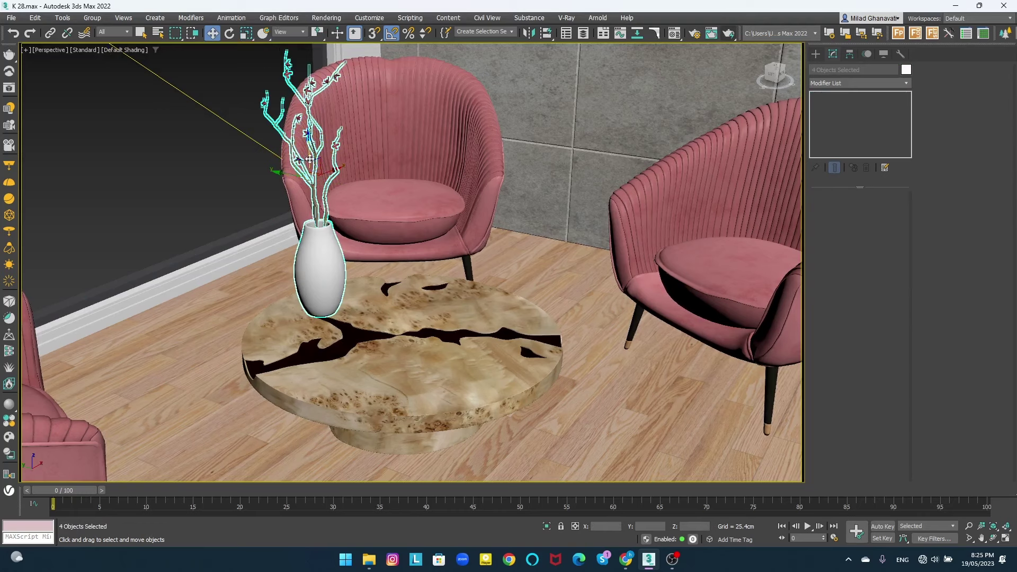
left_click_drag(309, 159, 312, 186)
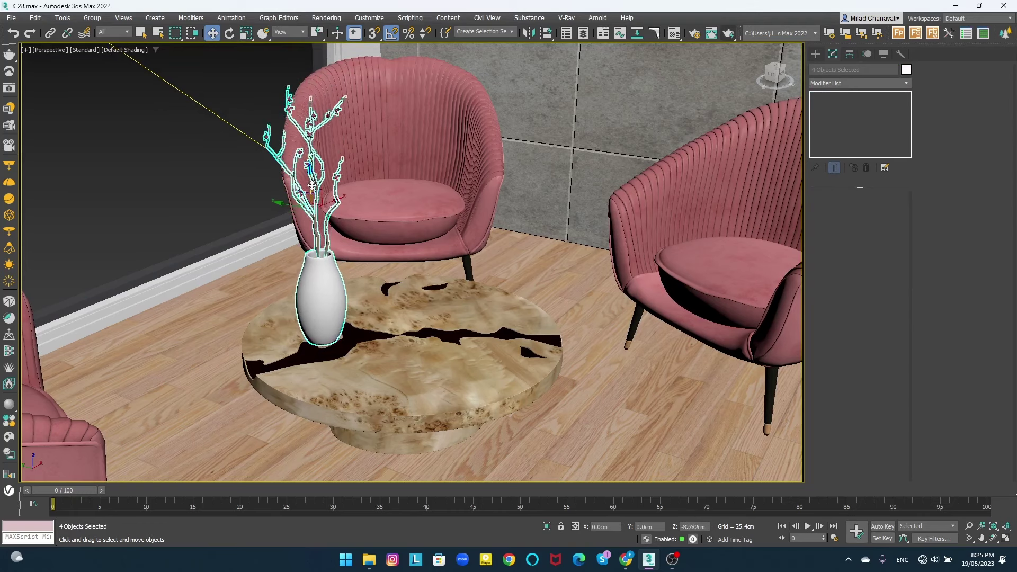
scroll(312, 185, "up", 3)
scroll(312, 185, "up", 3)
scroll(312, 185, "up", 2)
left_click_drag(309, 376, 308, 367)
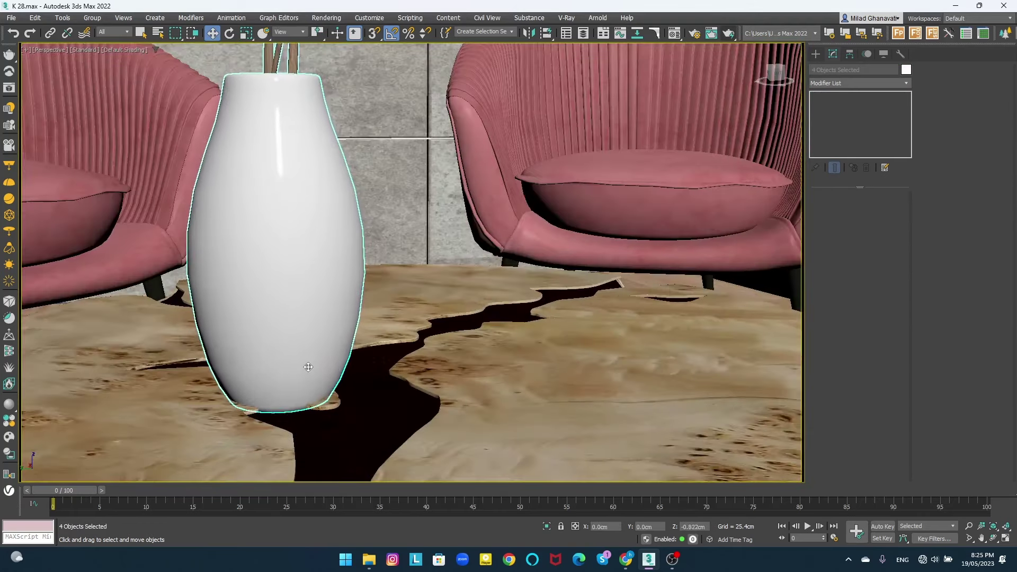
scroll(308, 367, "down", 5)
middle_click_drag(309, 367, 257, 251, "alt")
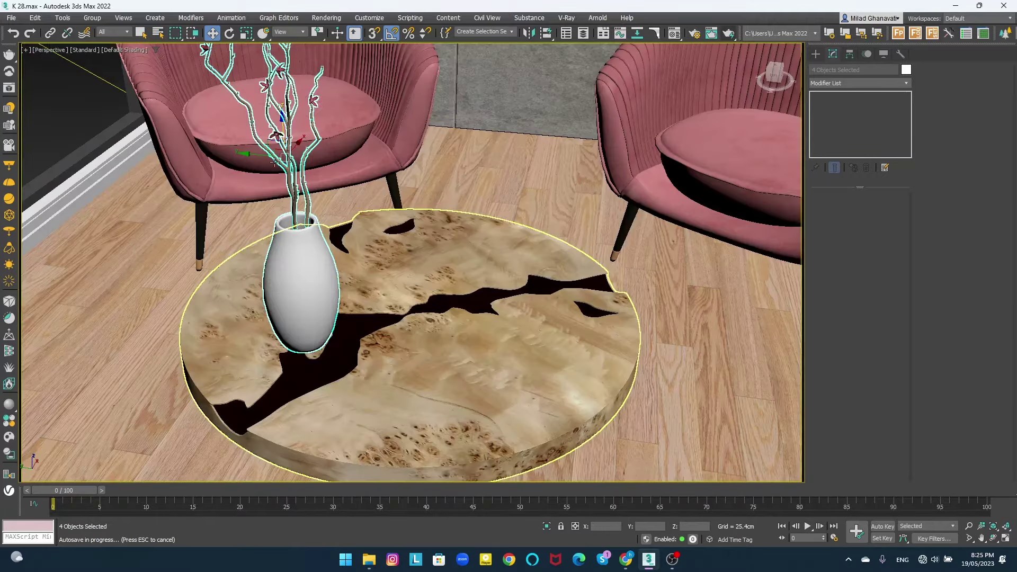
- Cancel the autosave and return to the front kitchen camera and perspective views
key("Escape")
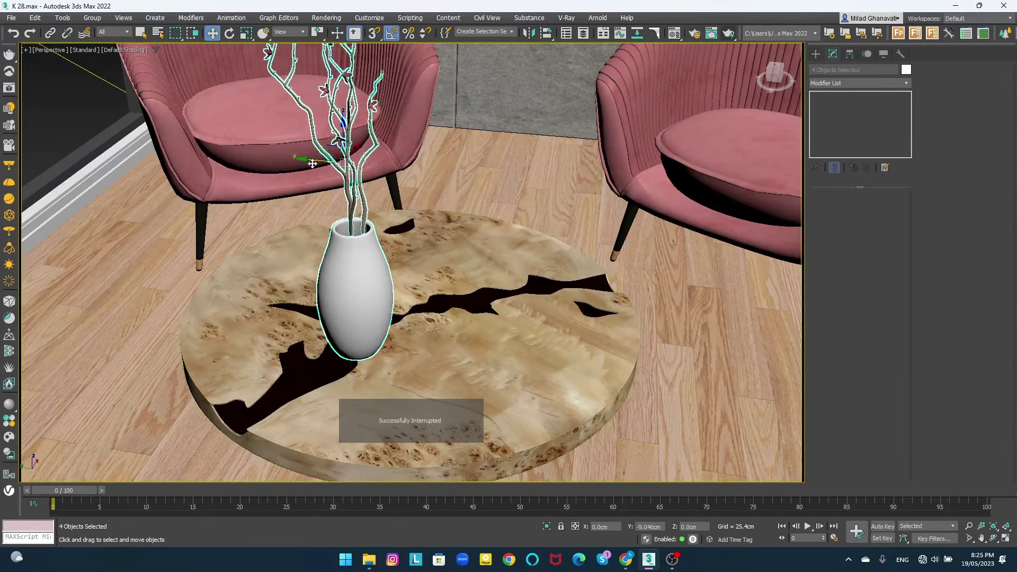
middle_click_drag(249, 159, 312, 182, "alt")
key("shift+z")
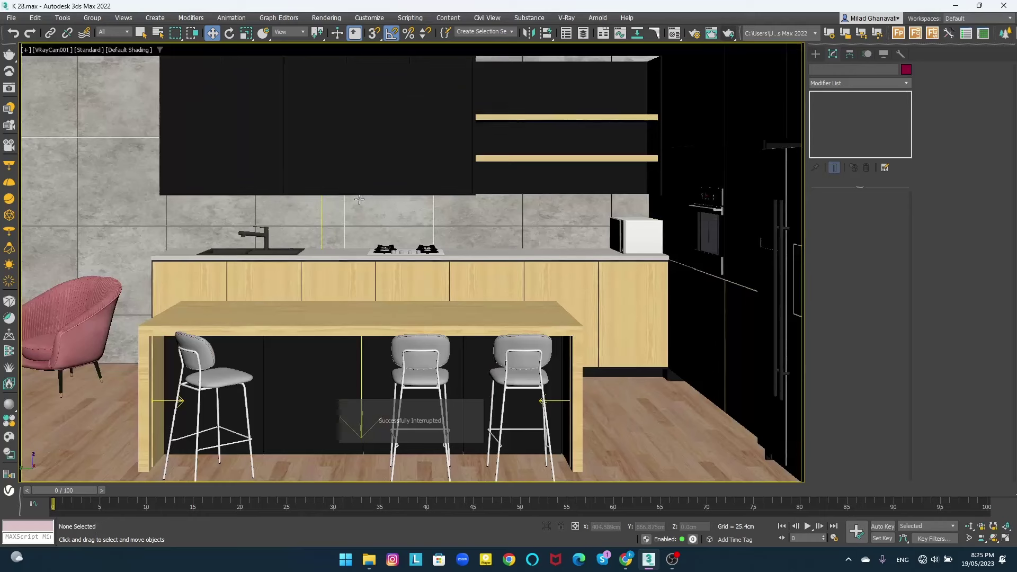
key("shift+z")
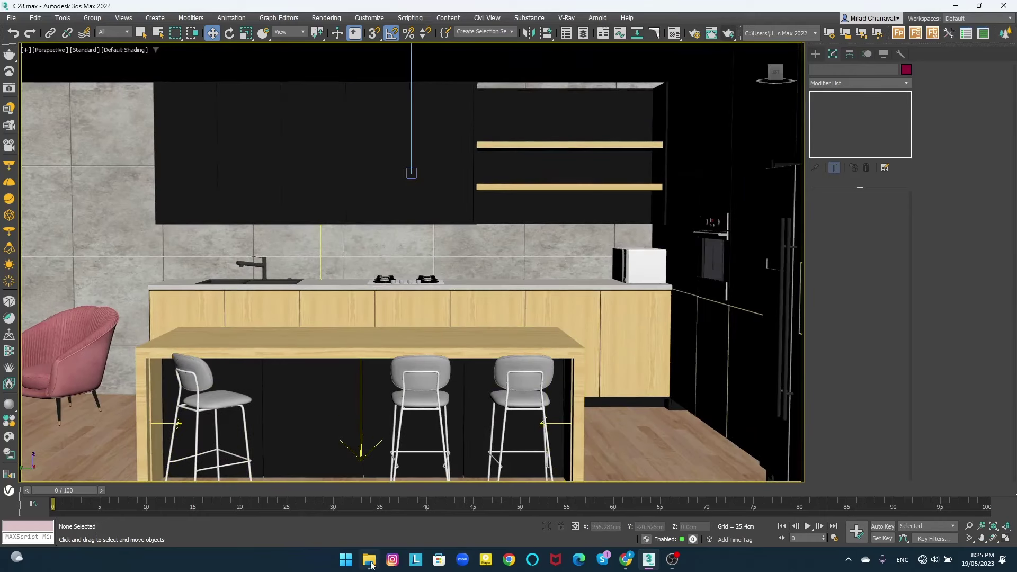
- Merge Collection of plants 16 from objects > Vase > gooldan_five > gooldan_five(darcoffice.com) into the kitchen
left_click(369, 560)
key("alt+Up")
key("alt+Up")
key("alt+Up")
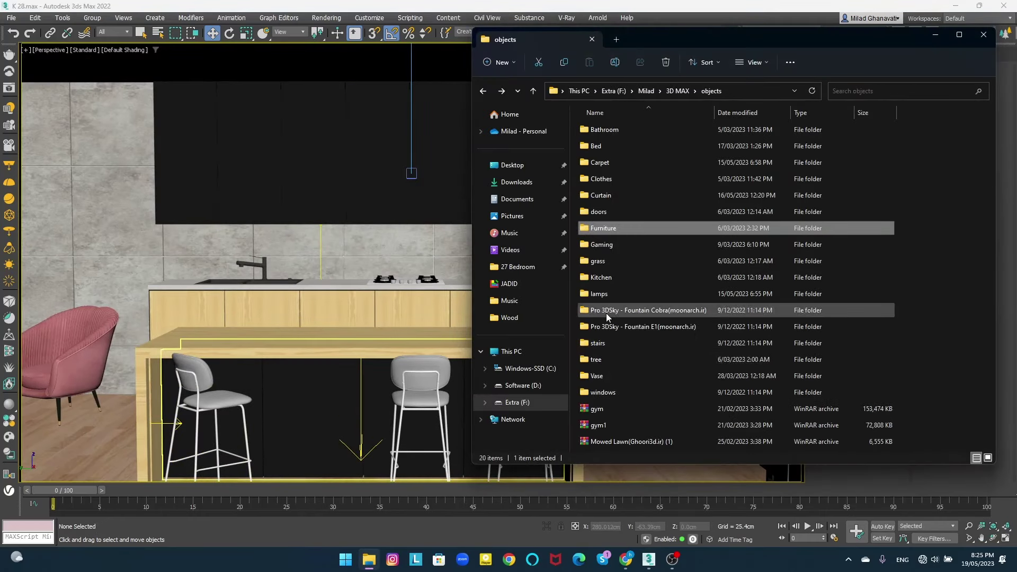
double_click(598, 375)
double_click(609, 228)
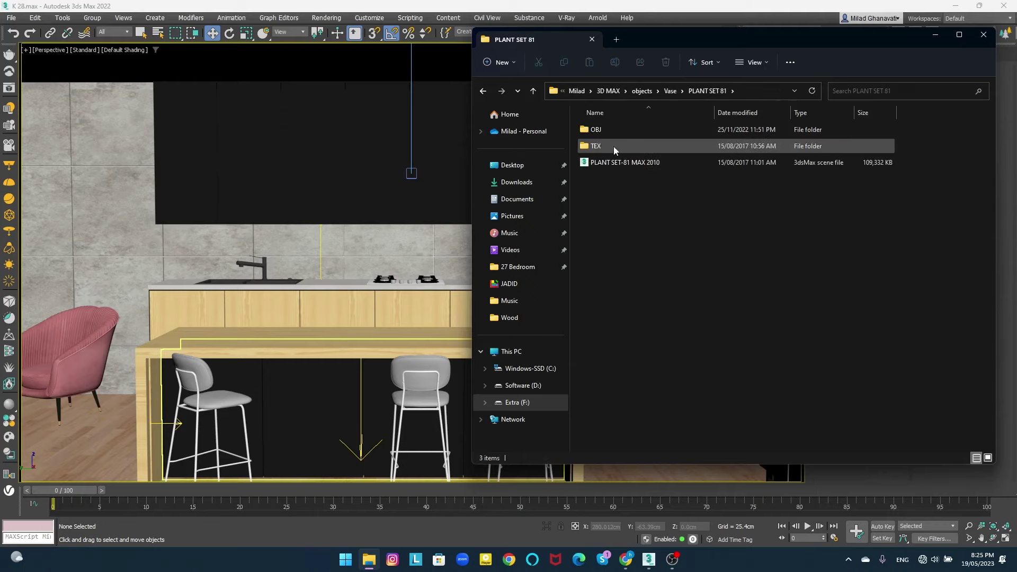
key("alt+Up")
double_click(615, 195)
key("alt+Up")
double_click(614, 195)
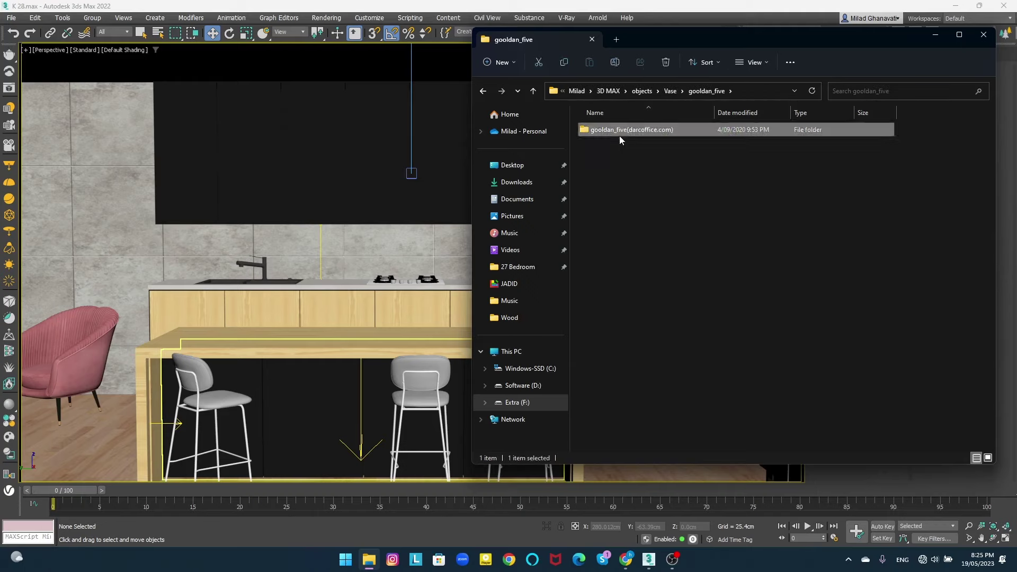
double_click(620, 132)
left_click_drag(666, 151, 246, 379)
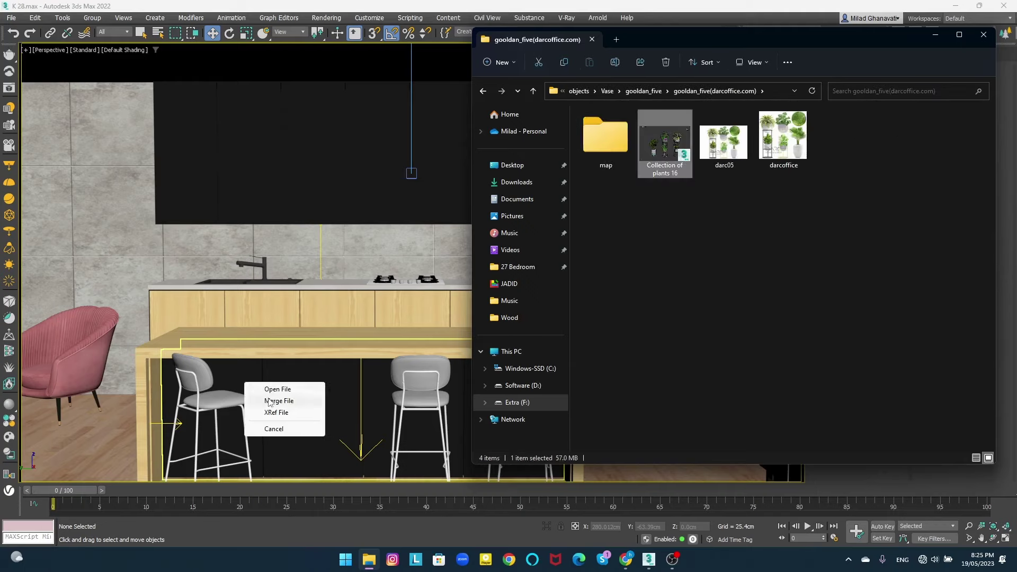
left_click(270, 399)
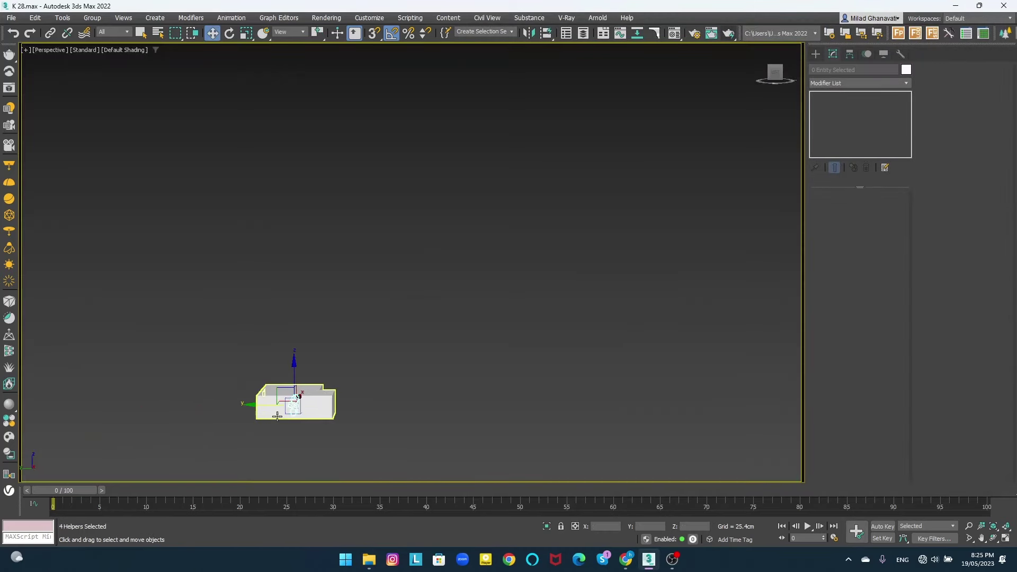
- Select the single potted palm group and view it from Top in wireframe
left_click(362, 415)
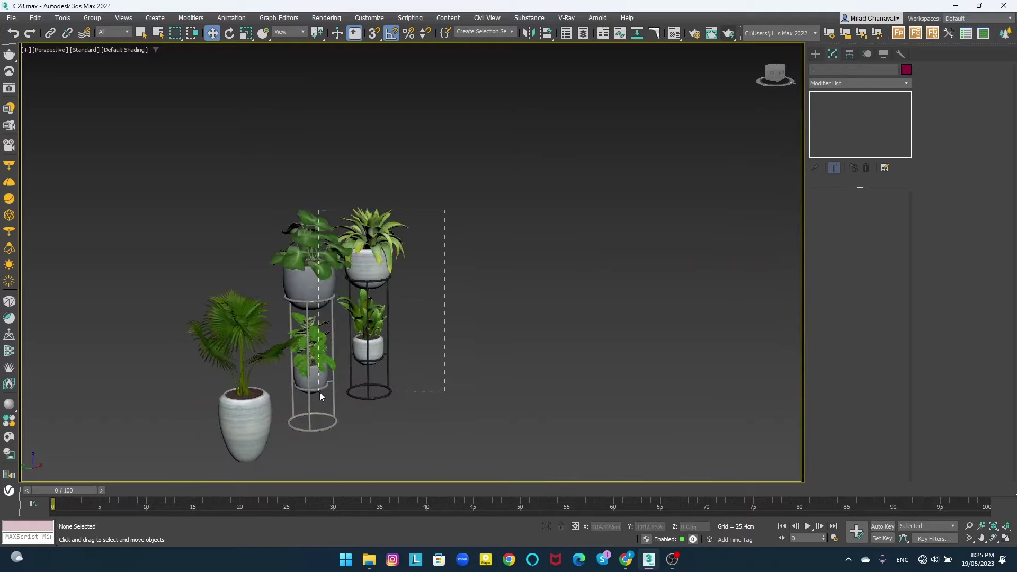
left_click_drag(319, 392, 320, 393)
scroll(380, 300, "up", 3)
scroll(336, 364, "up", 1)
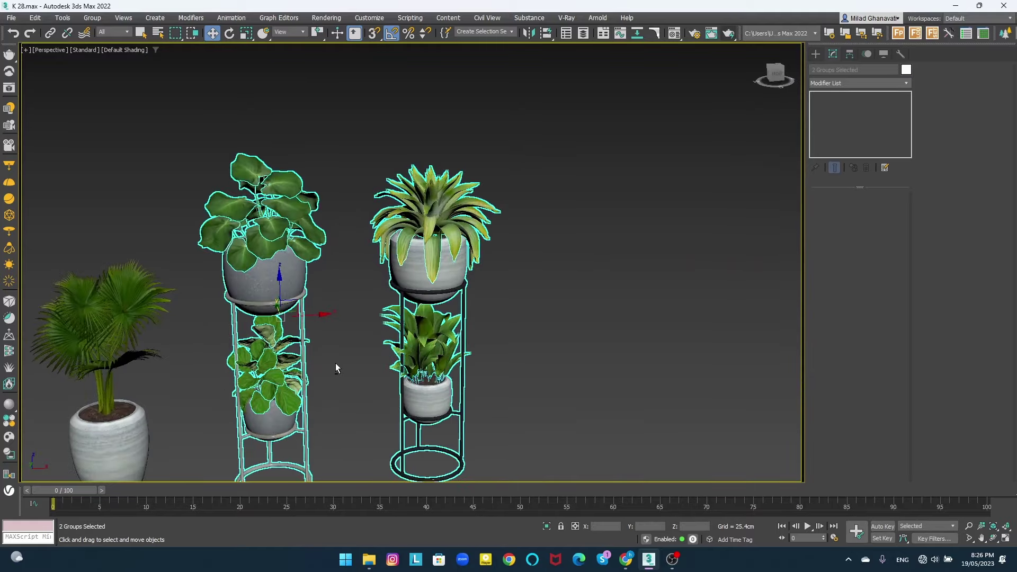
left_click_drag(226, 318, 136, 385)
key("t")
scroll(154, 392, "down", 5)
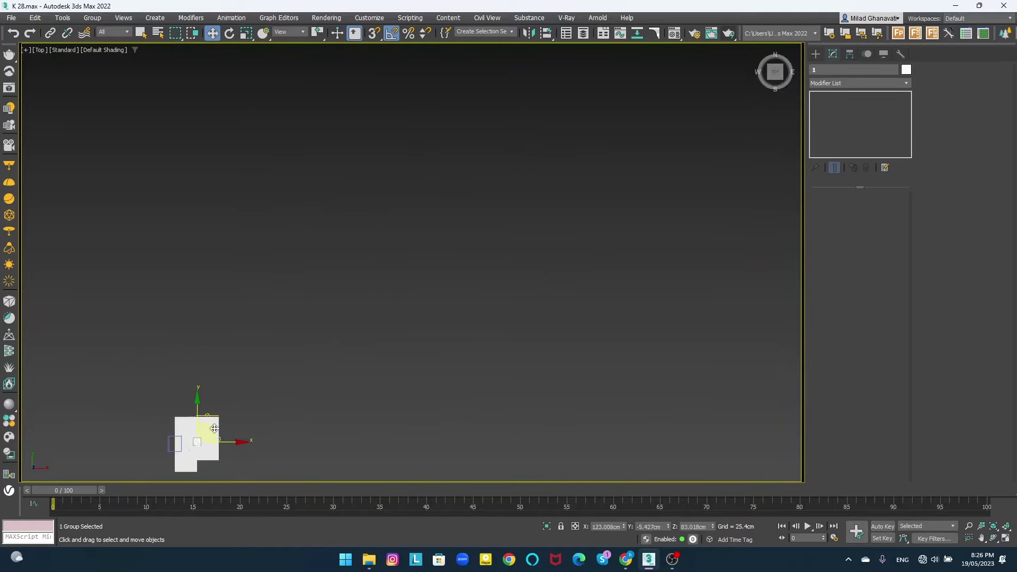
key("F3")
scroll(171, 445, "up", 2)
scroll(234, 363, "up", 4)
- Rotate the palm group about 50° around its vertical axis
key("e")
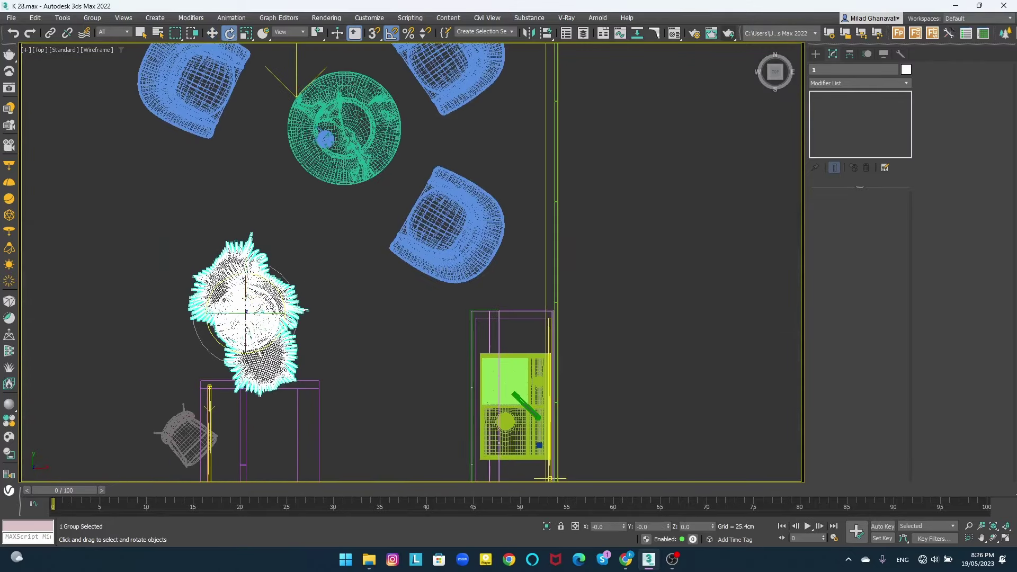
left_click_drag(238, 328, 249, 365)
key("z")
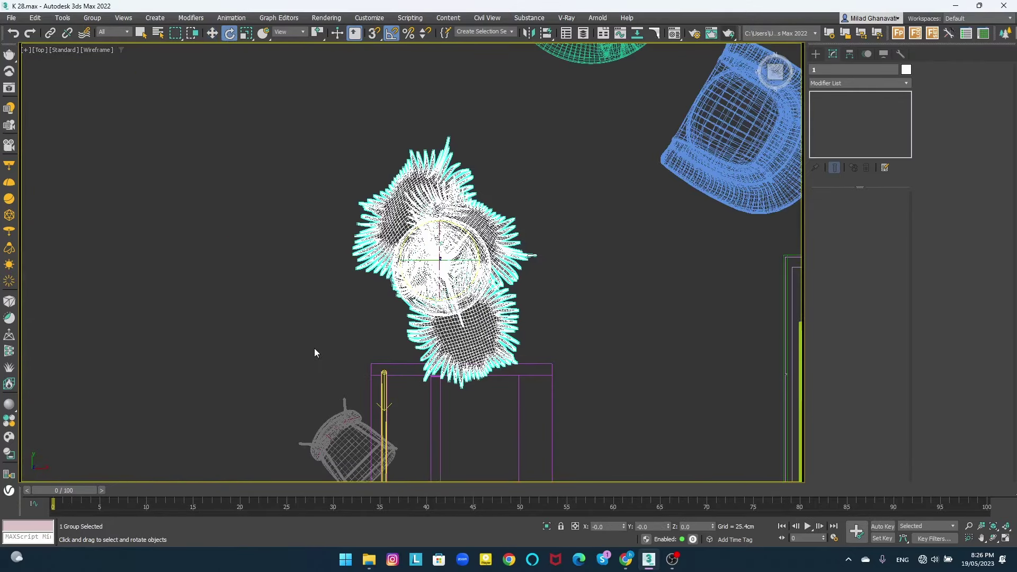
left_click_drag(476, 289, 499, 281)
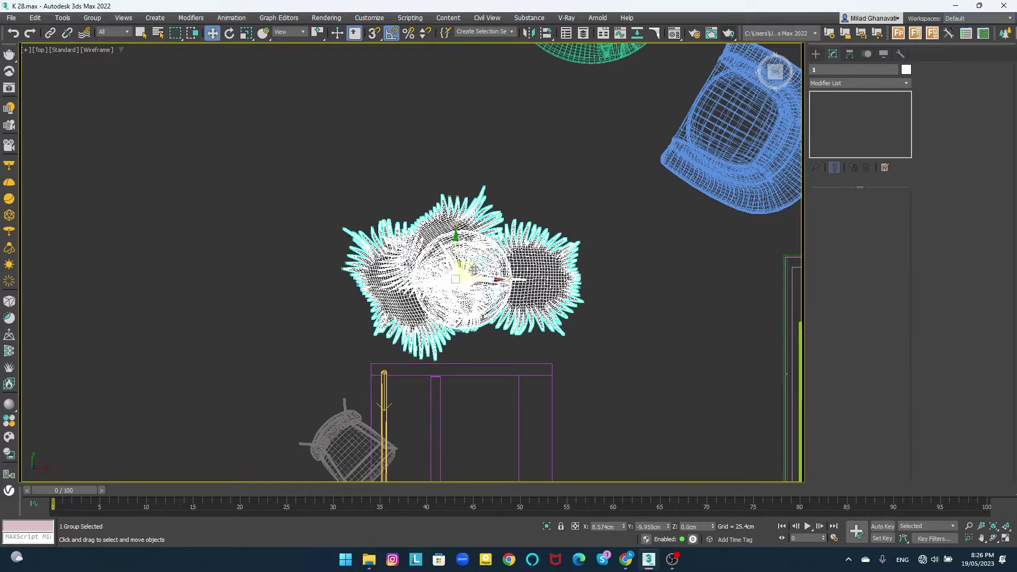
- In Front view, lower the palm's vase onto the floor
key("f")
key("z")
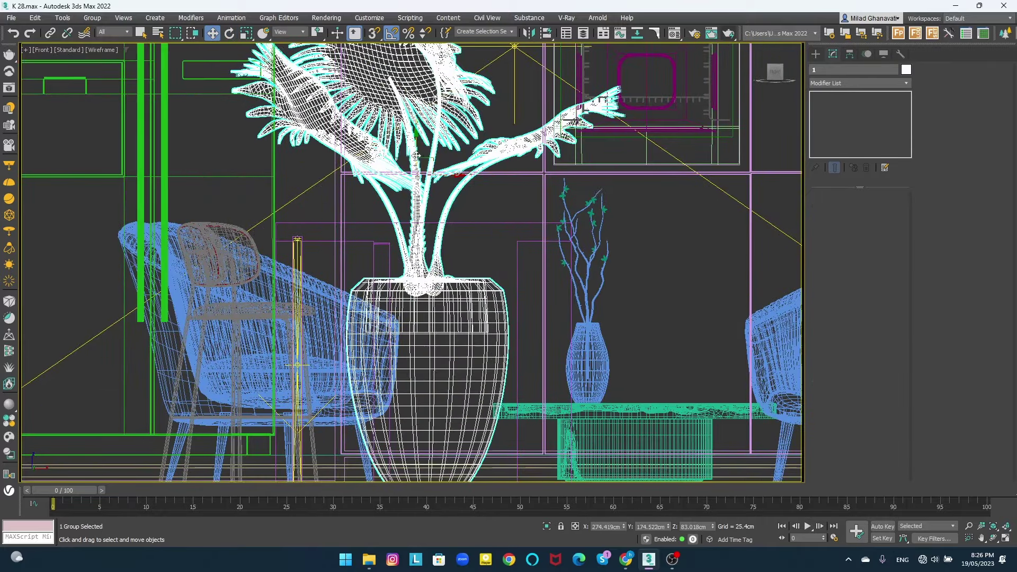
middle_click_drag(417, 156, 453, 40)
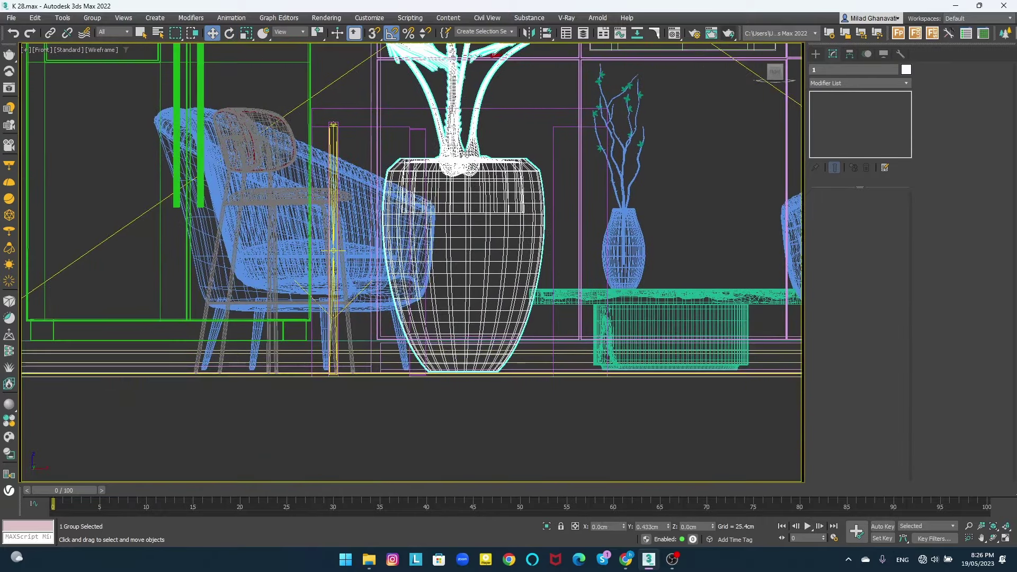
left_click_drag(467, 152, 467, 155)
middle_click_drag(623, 300, 582, 276)
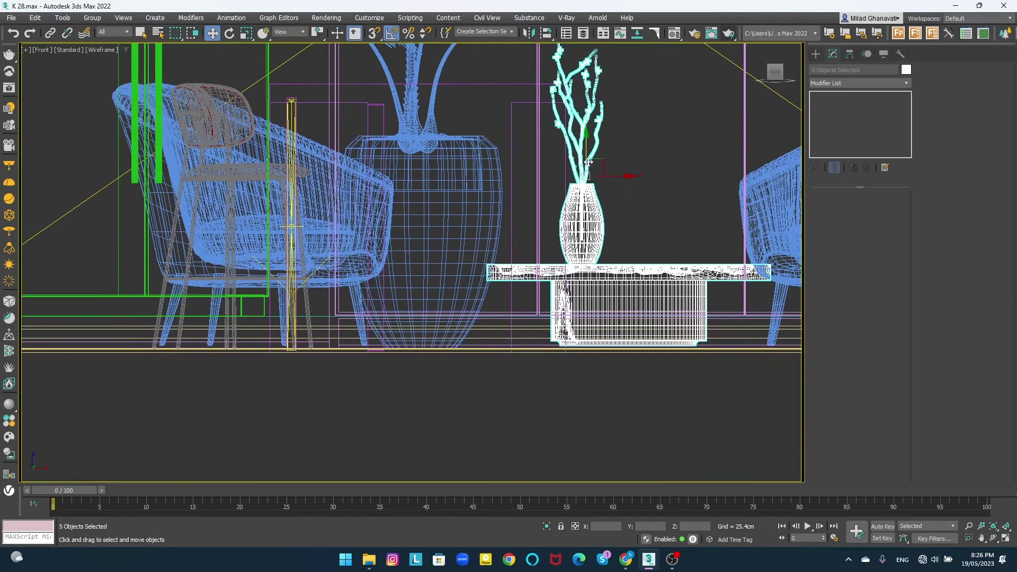
- Check the table and armchairs in Front view, then return to the shaded camera view
left_click(583, 228)
left_click(161, 258)
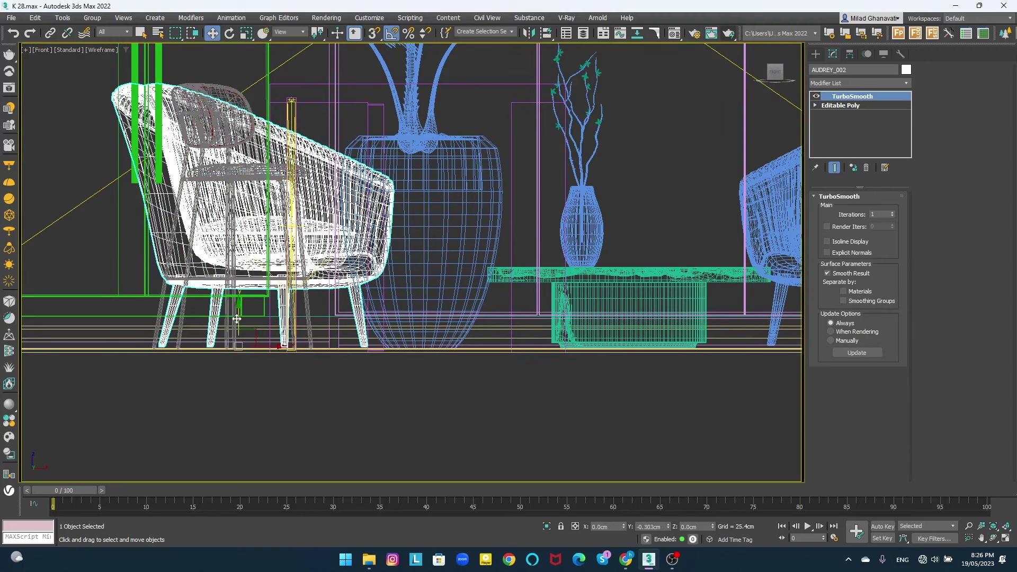
left_click(778, 228)
middle_click_drag(778, 228, 456, 228)
left_click(493, 96, "ctrl")
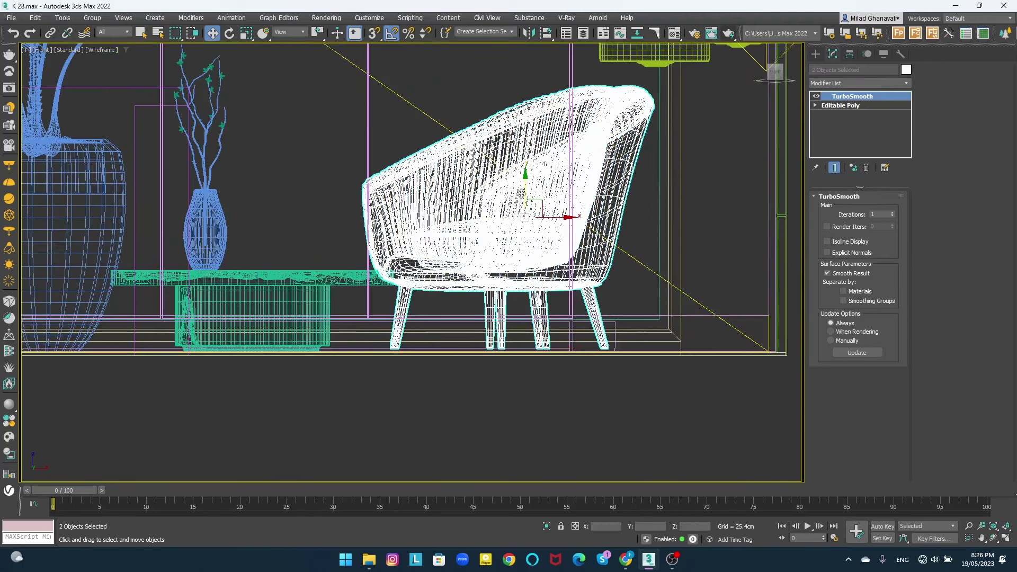
middle_click_drag(270, 215, 596, 225)
left_click(596, 220)
key("c")
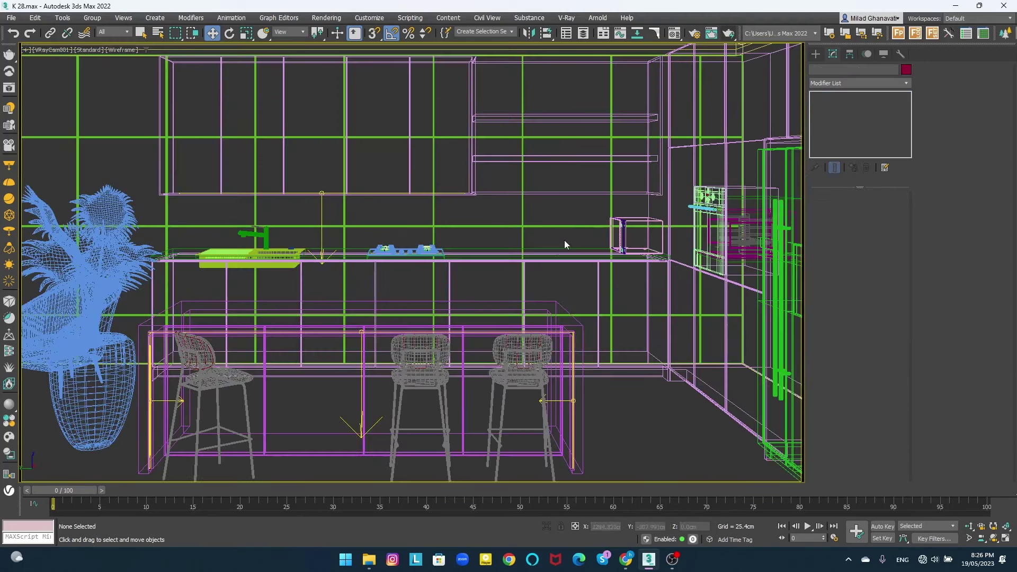
key("F3")
- Select the potted palm and inspect its placement beside the counter in Front and Top views
left_click(74, 298)
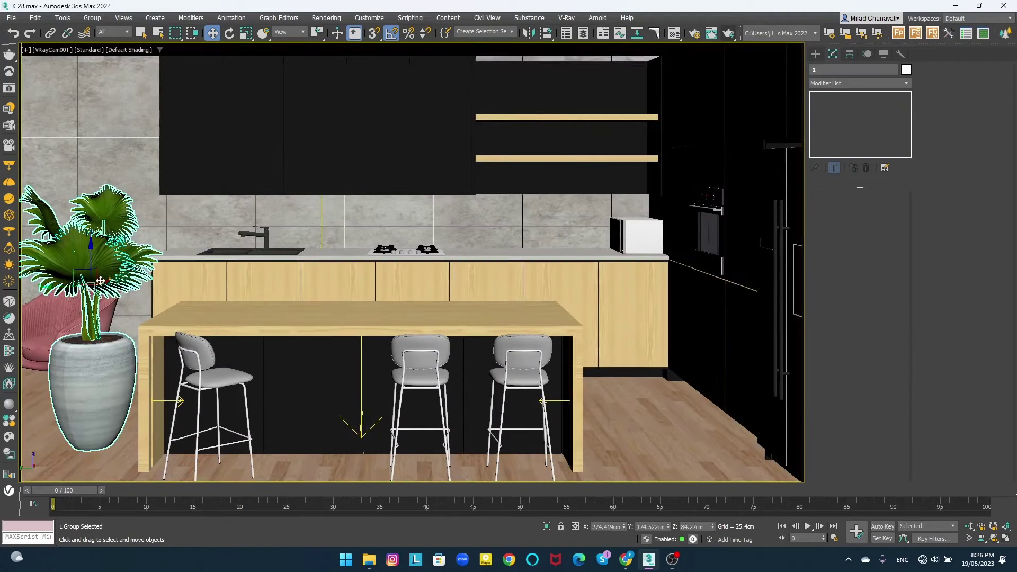
key("alt+q")
key("alt+q")
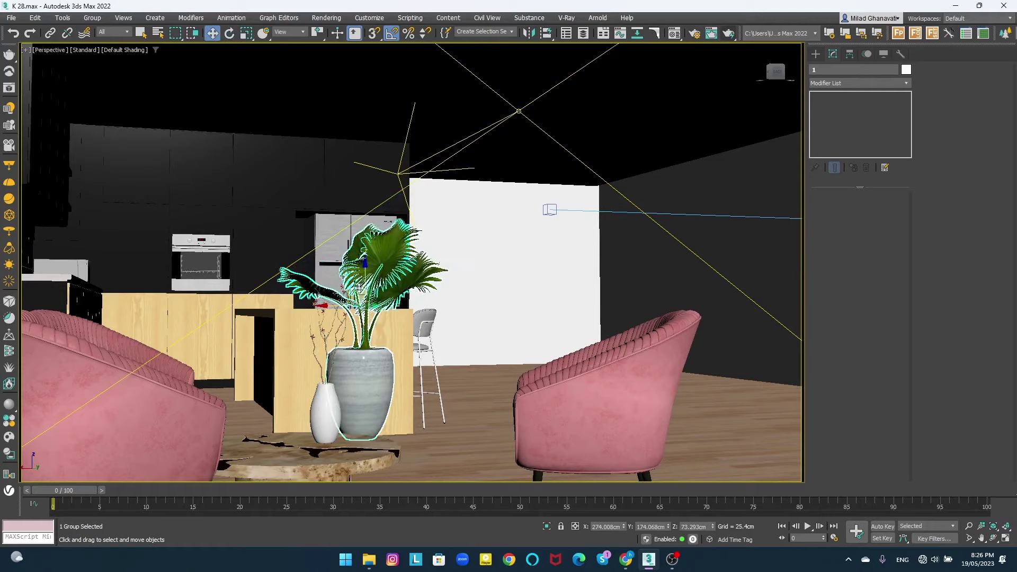
key("f")
middle_click_drag(421, 154, 430, 50)
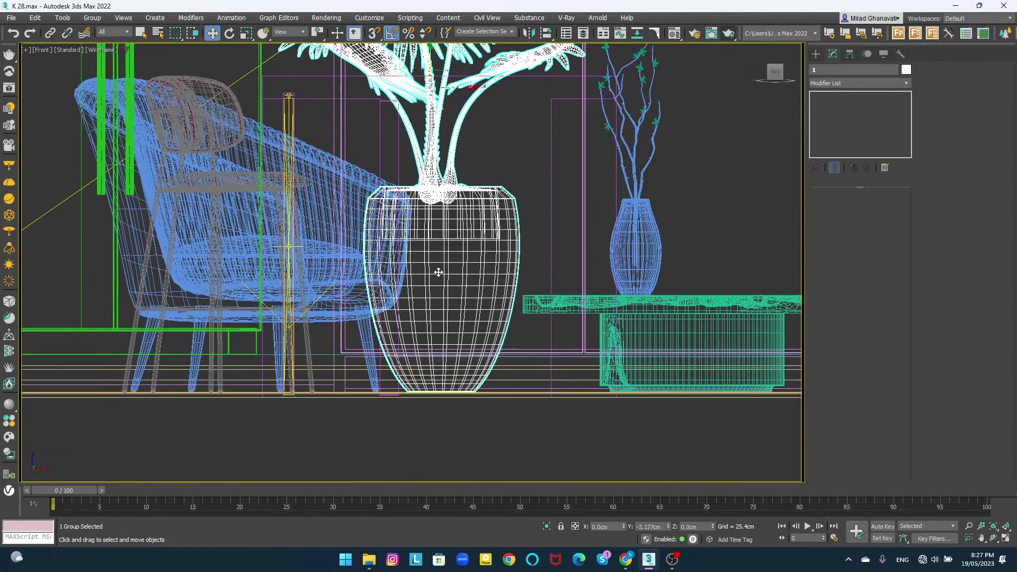
key("t")
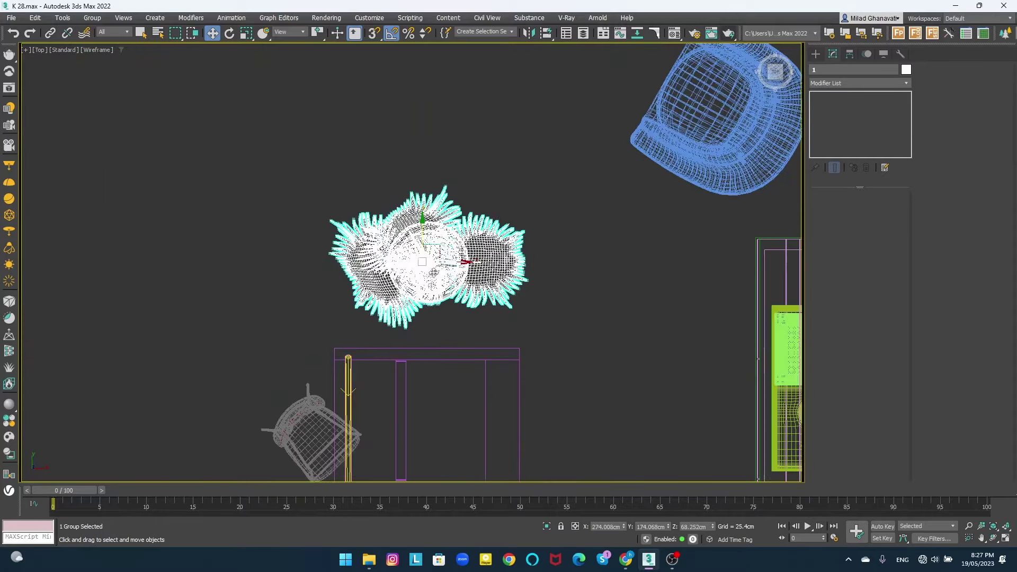
middle_click_drag(423, 245, 478, 269, "alt")
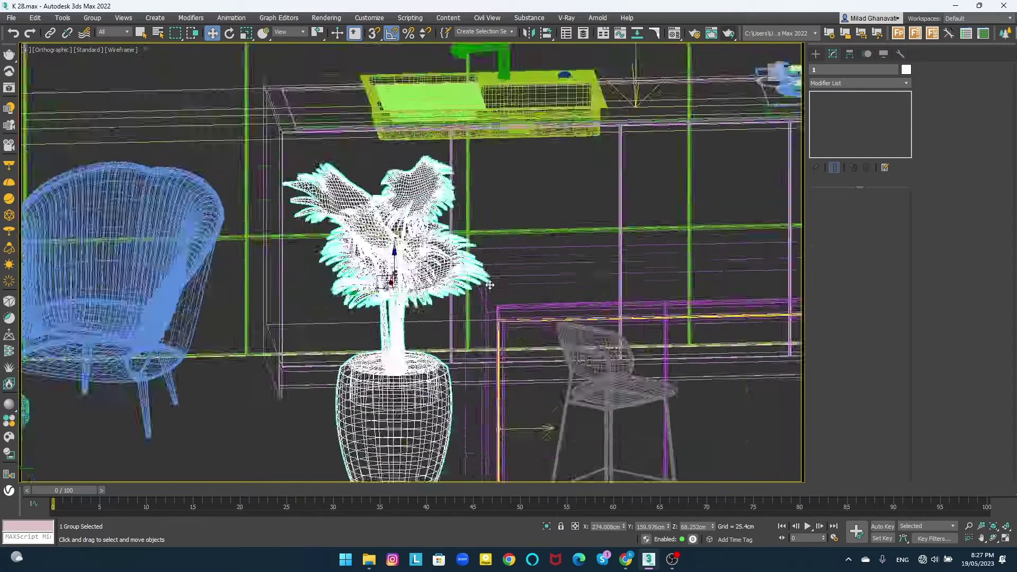
- Turn the palm 75° around Z in the shaded camera view
key("c")
key("F3")
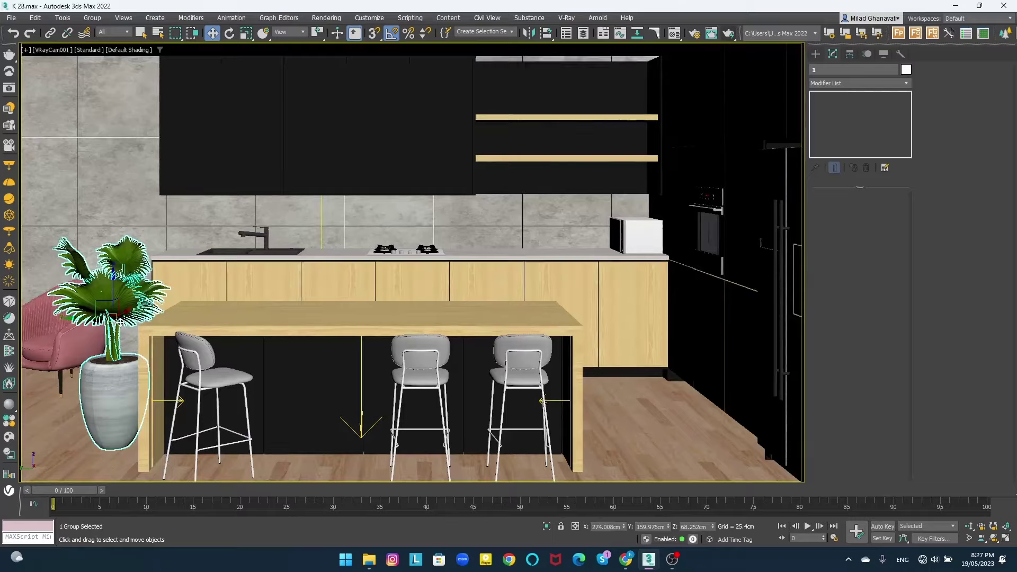
key("e")
left_click_drag(116, 324, 155, 329)
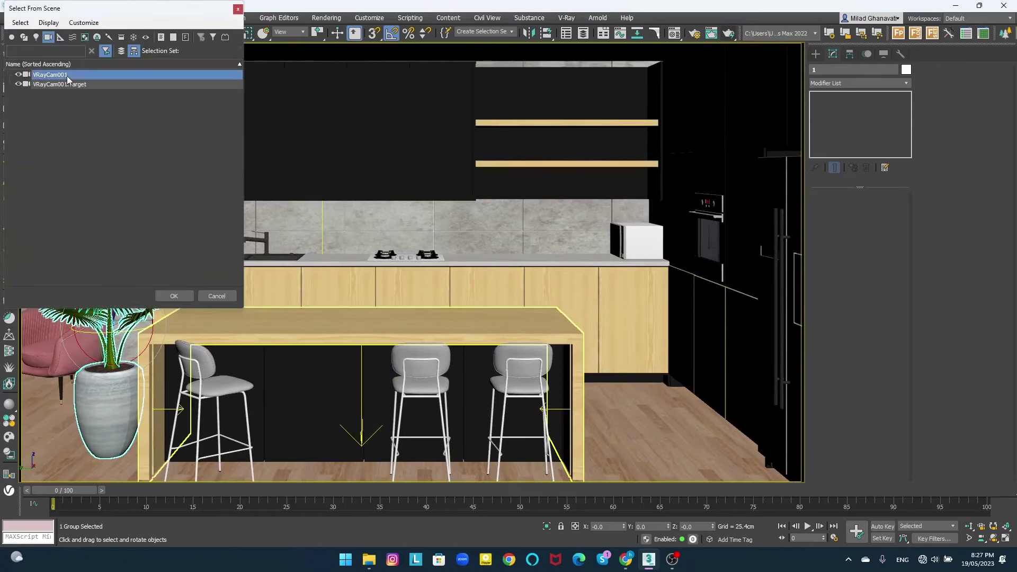
- Set VRayCam001's vertical shift to 0.07
double_click(67, 80)
left_click_drag(970, 202, 463, 285)
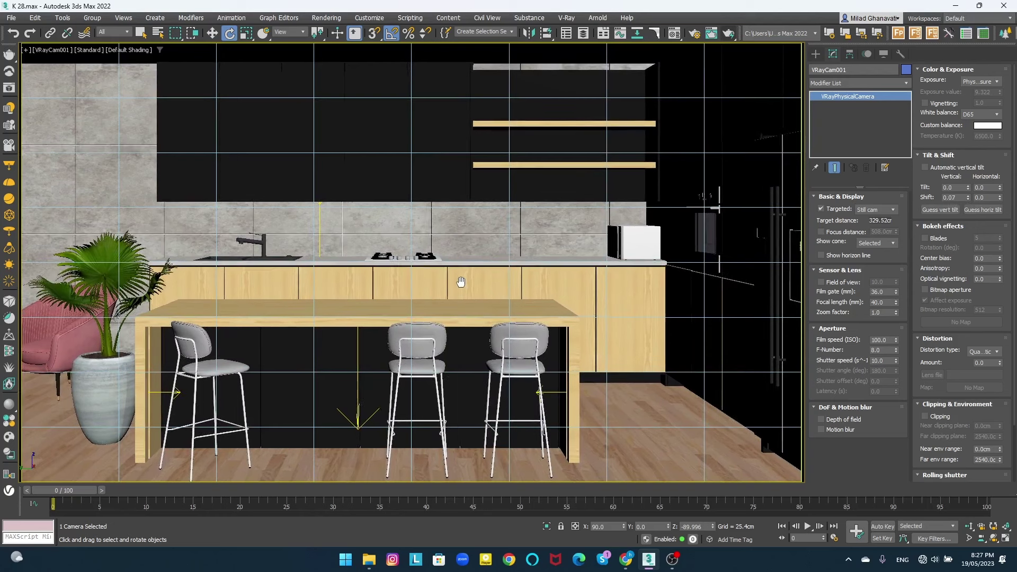
right_click(431, 276)
left_click(372, 306)
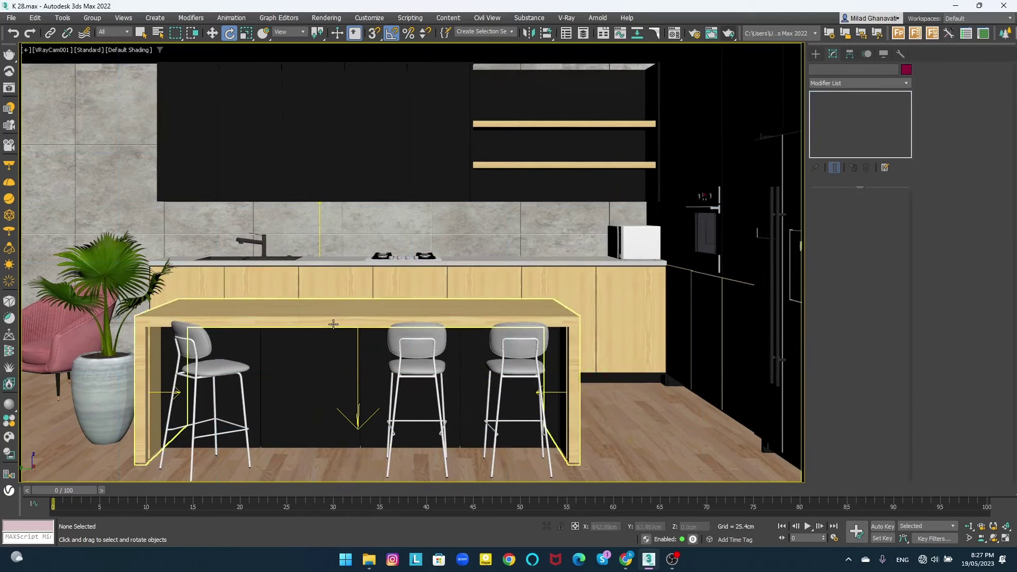
- Replace the floor material's diffuse wood bitmap with AS2_wood_15
key("m")
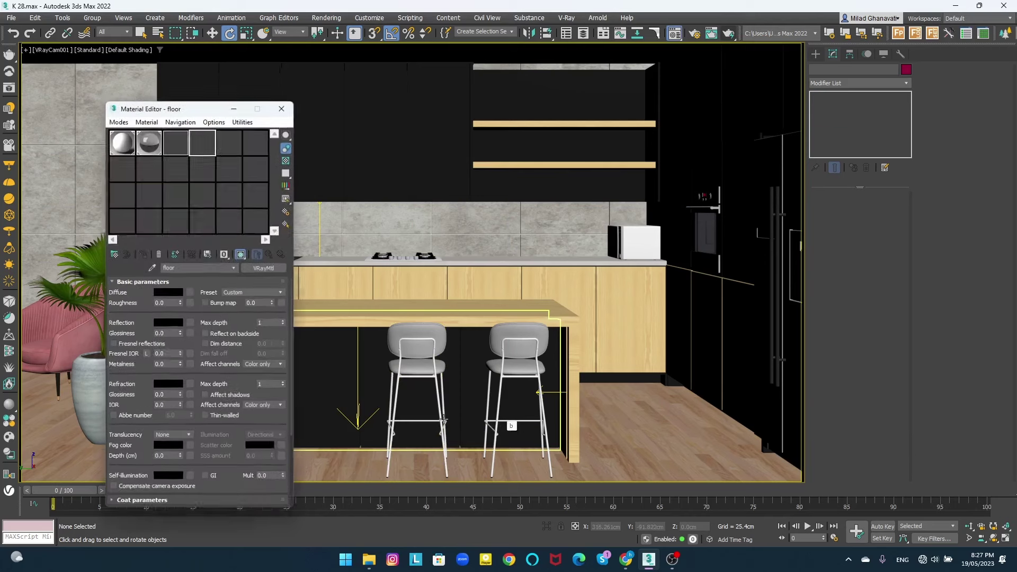
left_click(191, 291)
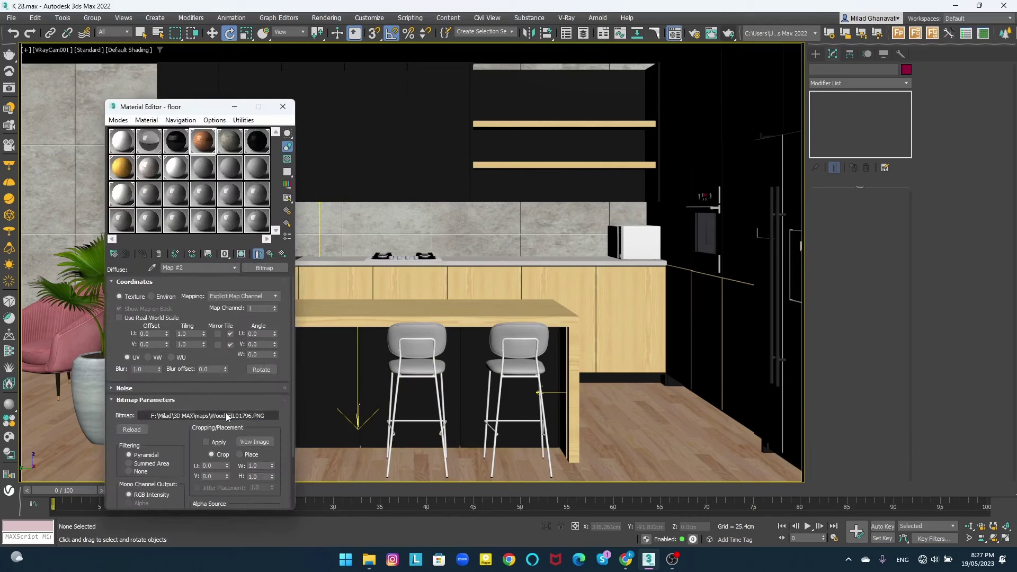
left_click(228, 416)
scroll(506, 254, "down", 5)
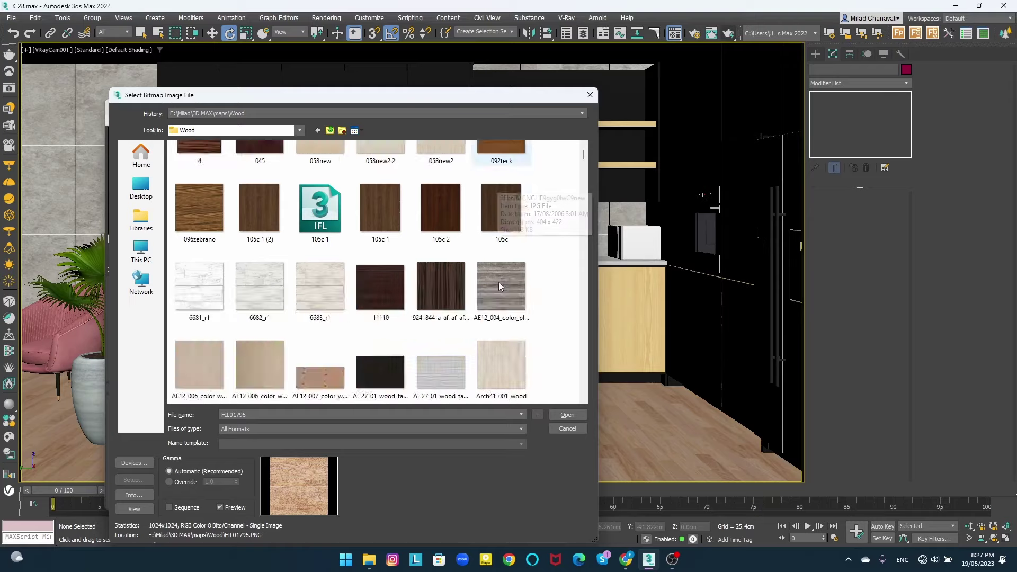
scroll(500, 291, "down", 5)
scroll(501, 291, "down", 5)
scroll(500, 291, "down", 3)
double_click(441, 247)
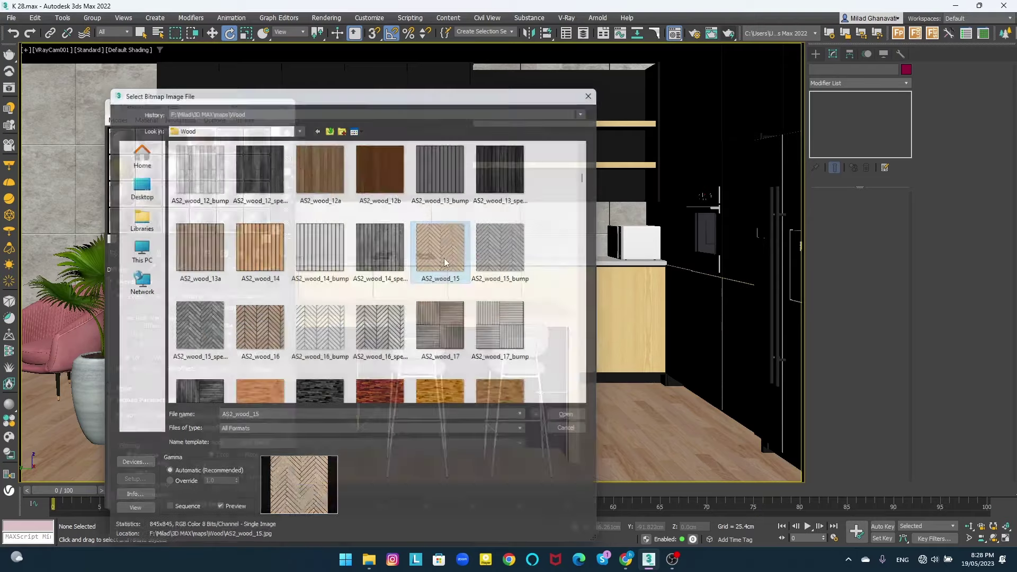
- Inspect the new herringbone floor texture up close in Perspective
key("p")
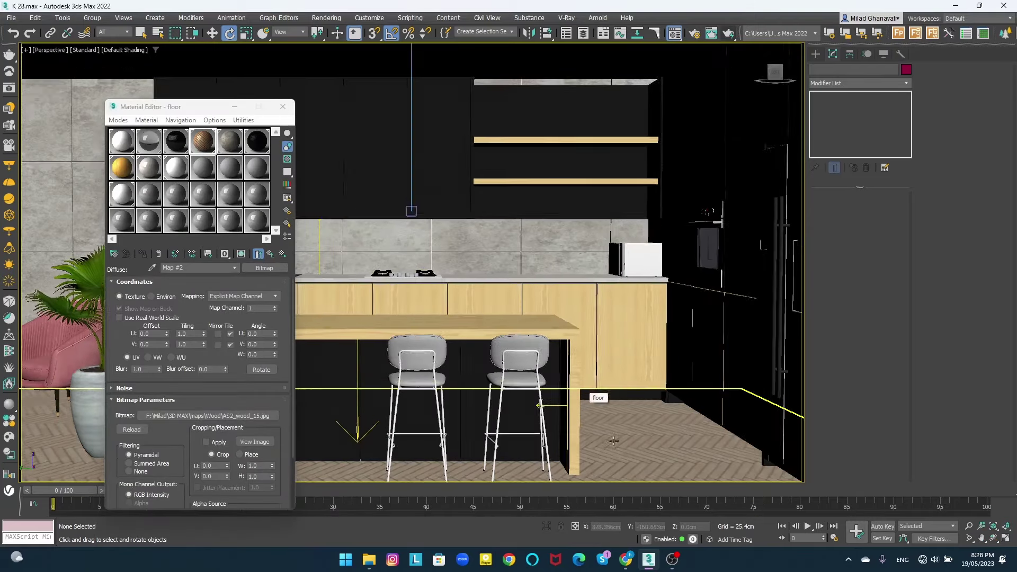
scroll(472, 249, "up", 5)
middle_click_drag(472, 249, 475, 246, "alt")
scroll(468, 249, "up", 3)
scroll(469, 254, "down", 5)
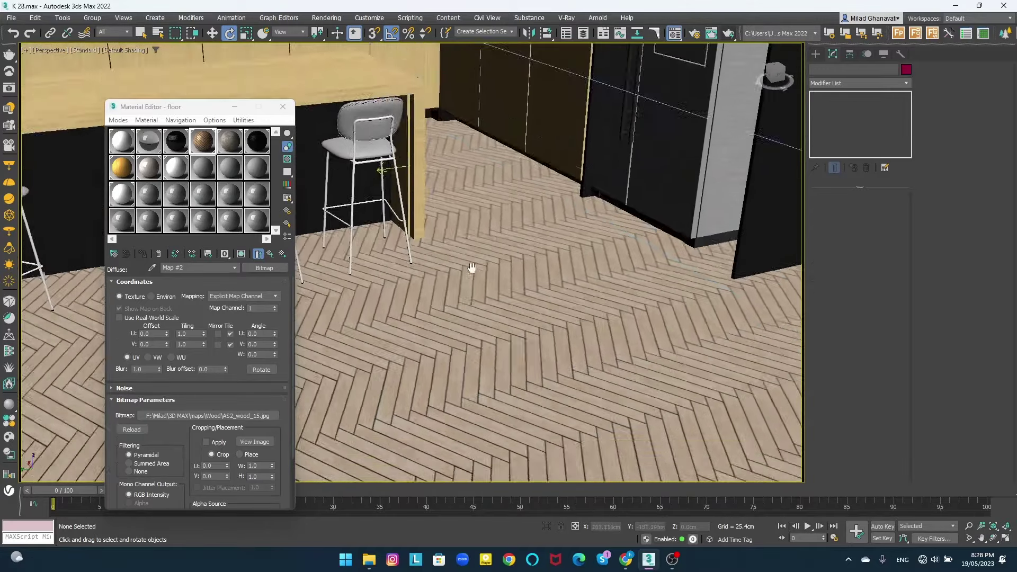
scroll(472, 259, "down", 2)
scroll(480, 262, "up", 2)
scroll(485, 265, "up", 5)
scroll(485, 265, "down", 3)
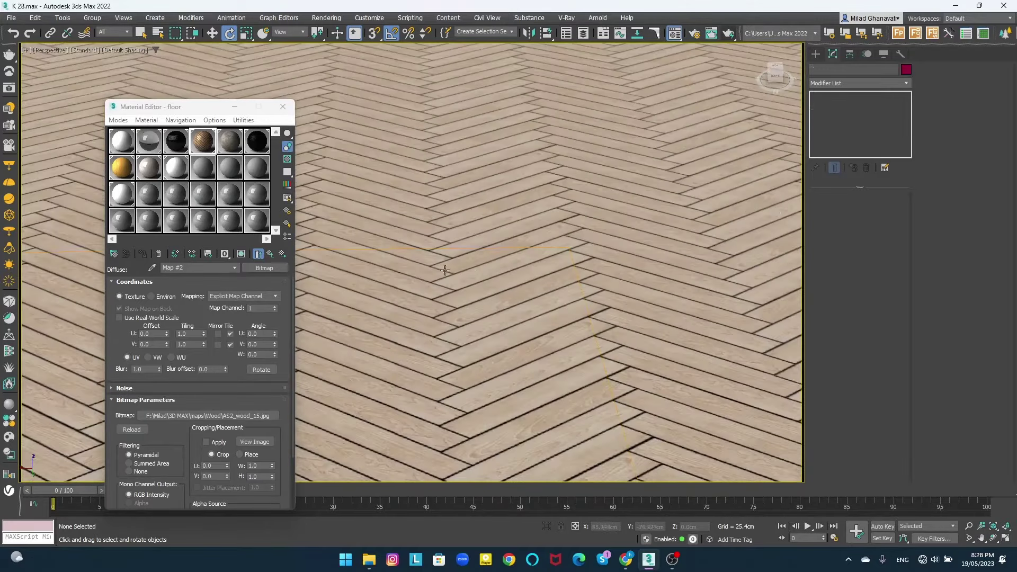
- Adjust the floor's UVW Map Width and start a test render of VRayCam001
left_click(485, 265)
left_click_drag(871, 300, 809, 313)
scroll(431, 314, "down", 5)
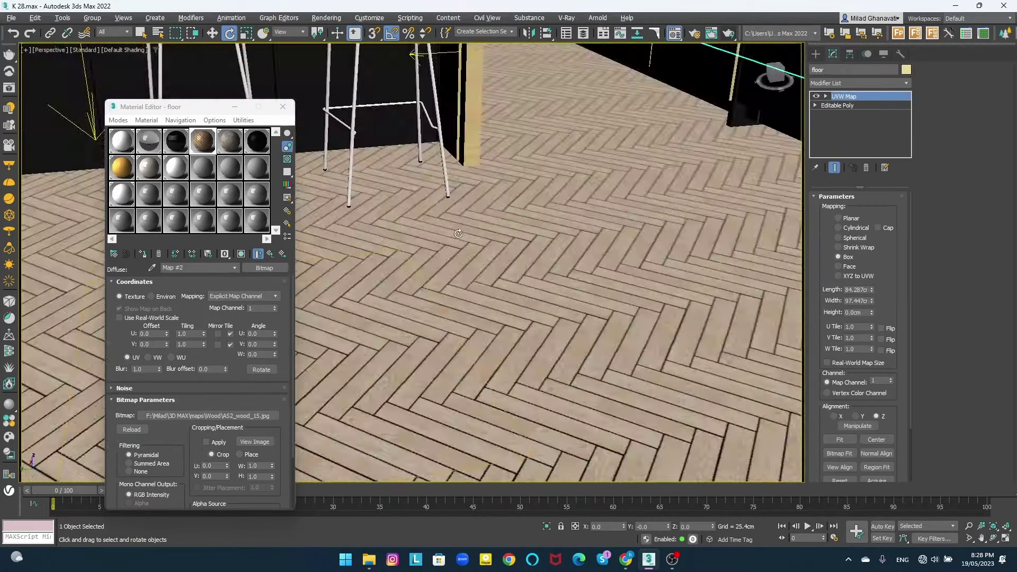
key("c")
key("shift+q")
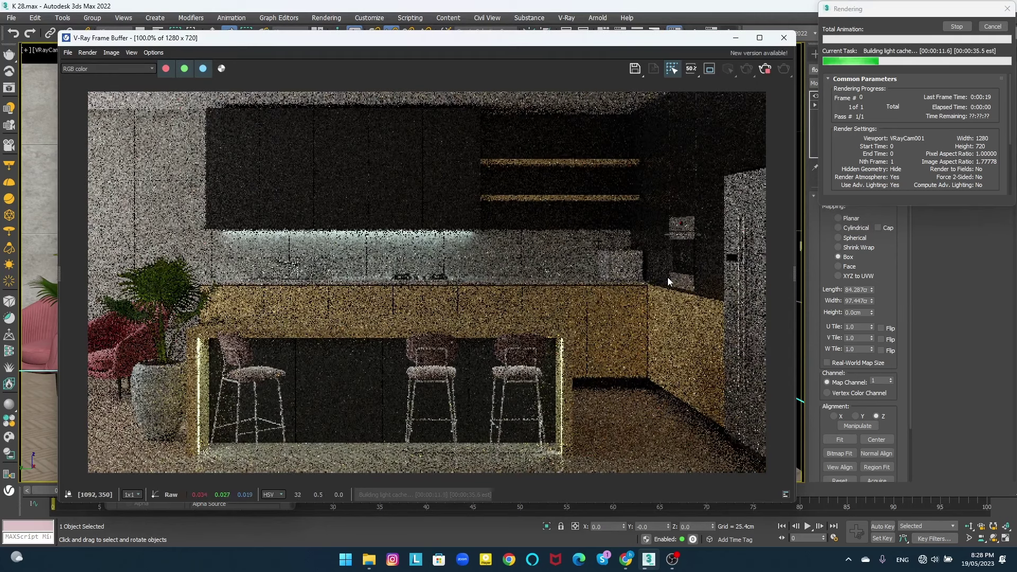
- Close the finished render windows and re-angle the perspective view toward the floor
left_click(956, 27)
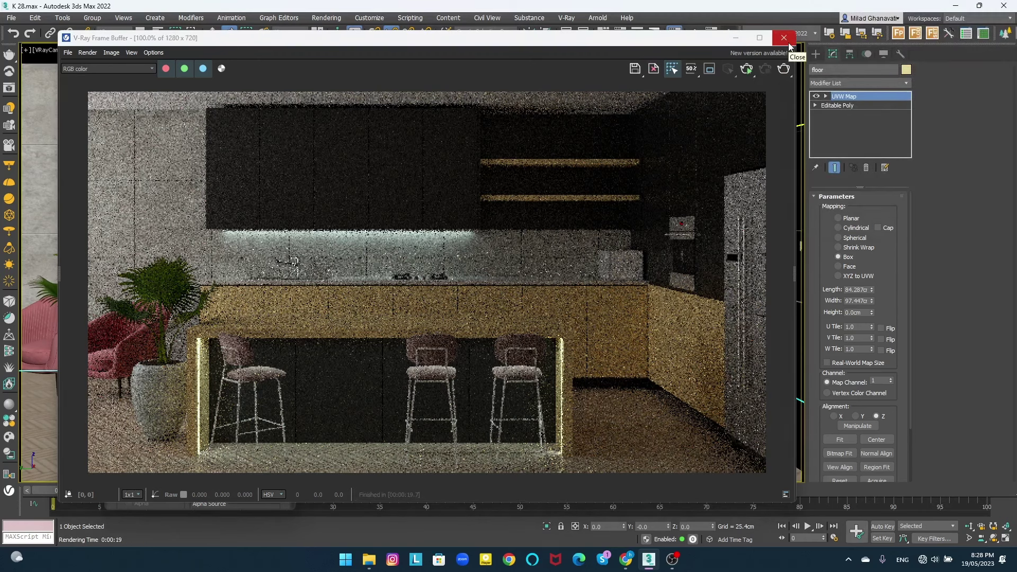
left_click(784, 38)
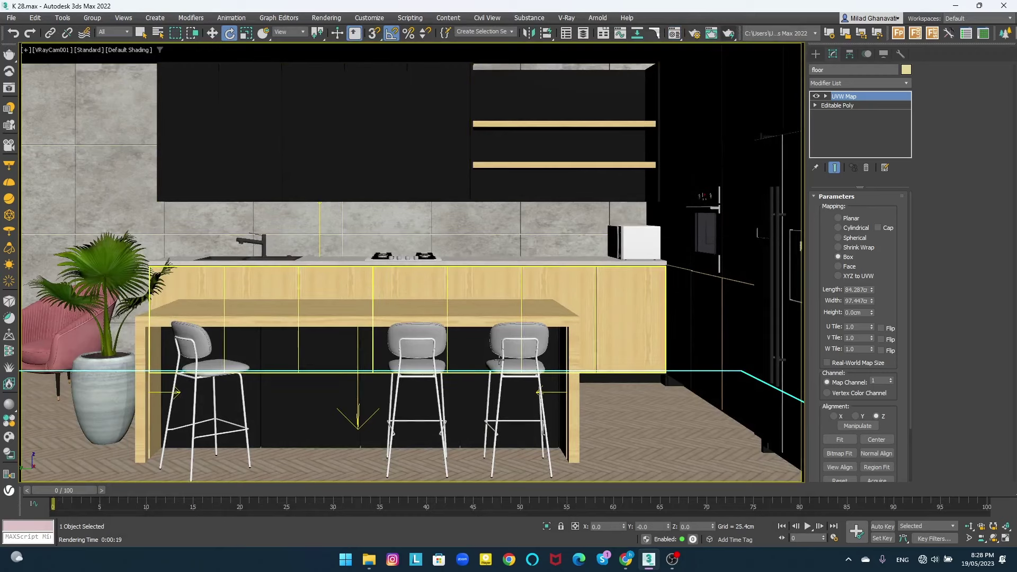
scroll(499, 360, "down", 2)
key("p")
middle_click_drag(454, 282, 419, 380, "alt")
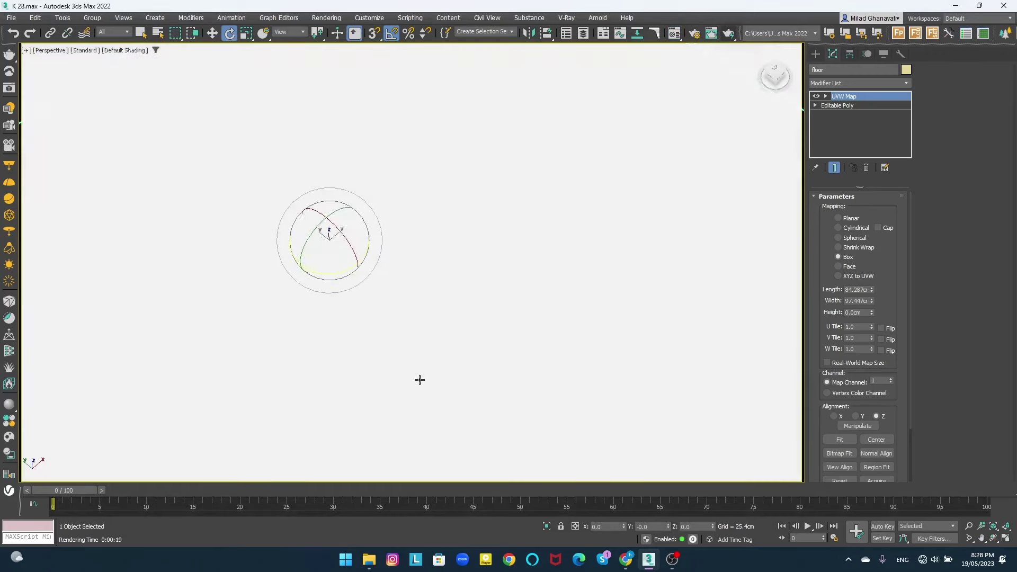
scroll(420, 380, "down", 3)
- Set VRayLight001's Multiplier to 20 and check its light colour
right_click(312, 284)
key("z")
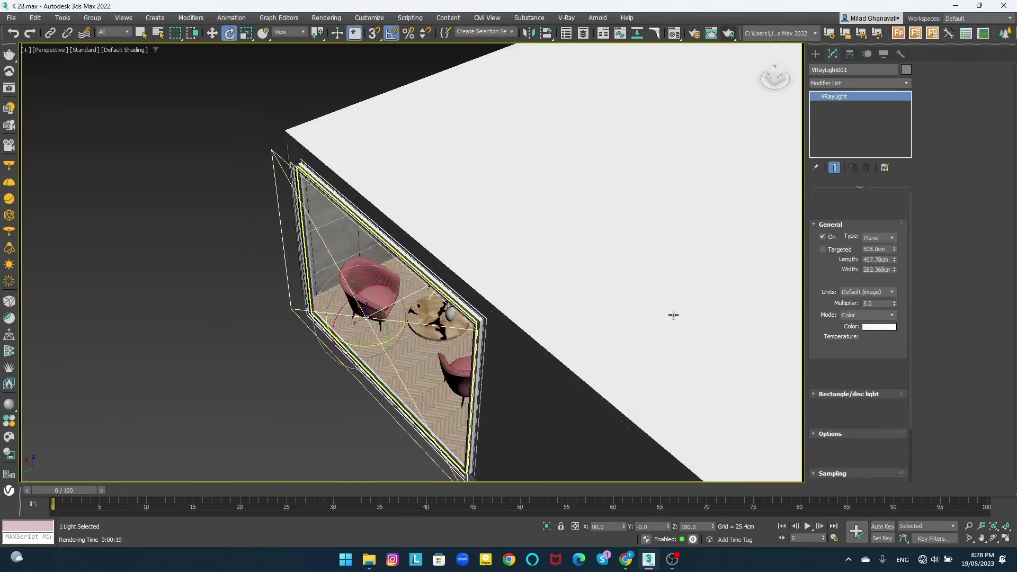
left_click(876, 276)
left_click(890, 299)
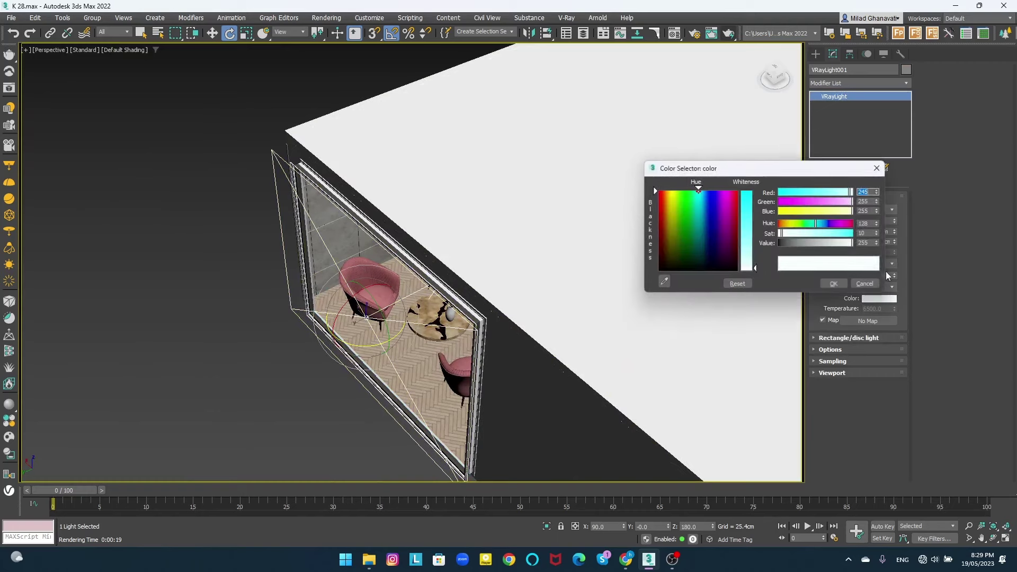
left_click(834, 284)
- Make VRayLight001 invisible in its Options rollout and start a new test render
key("c")
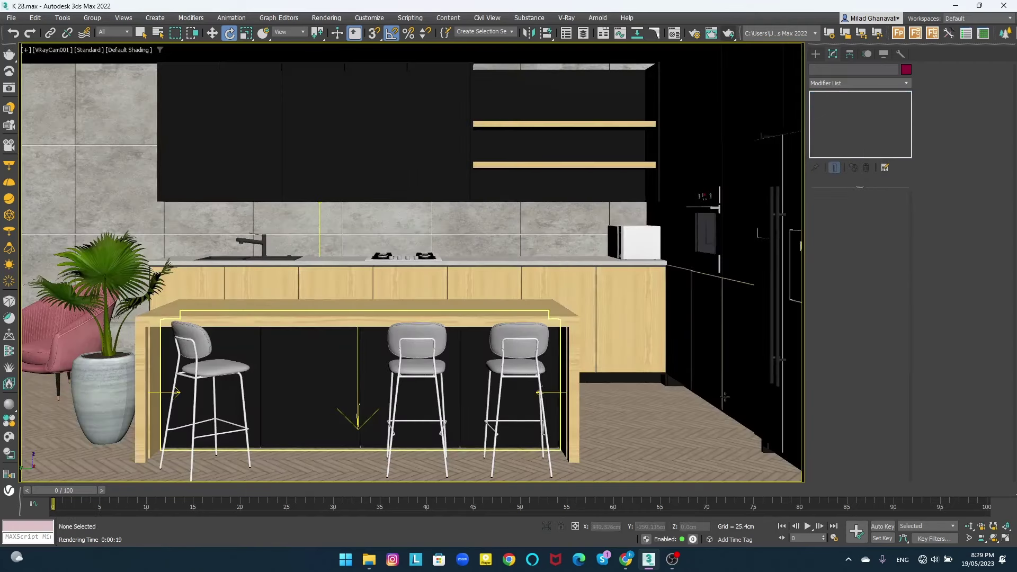
key("p")
scroll(496, 352, "down", 5)
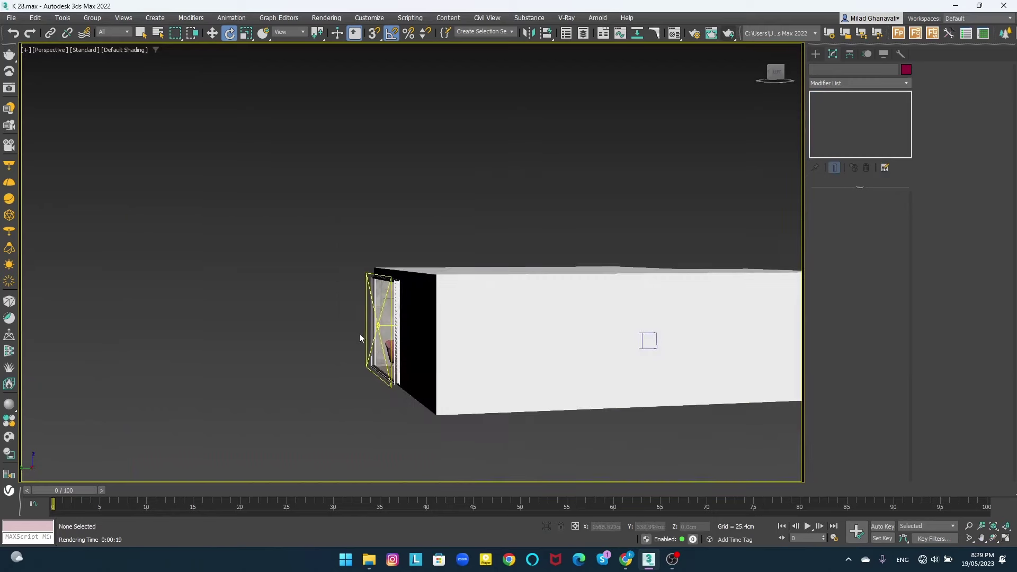
left_click(365, 331)
left_click(863, 349)
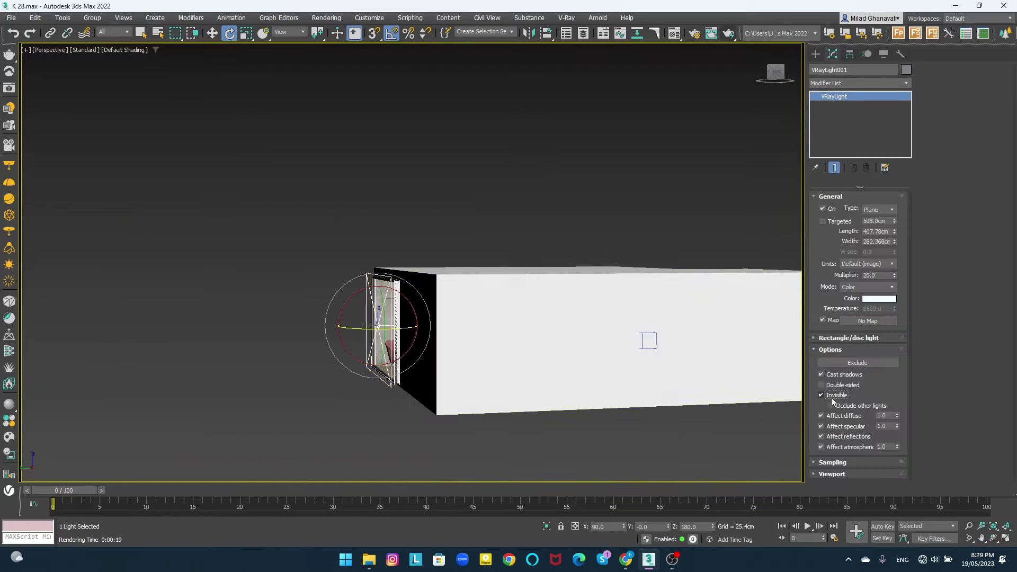
middle_click_drag(654, 350, 621, 362)
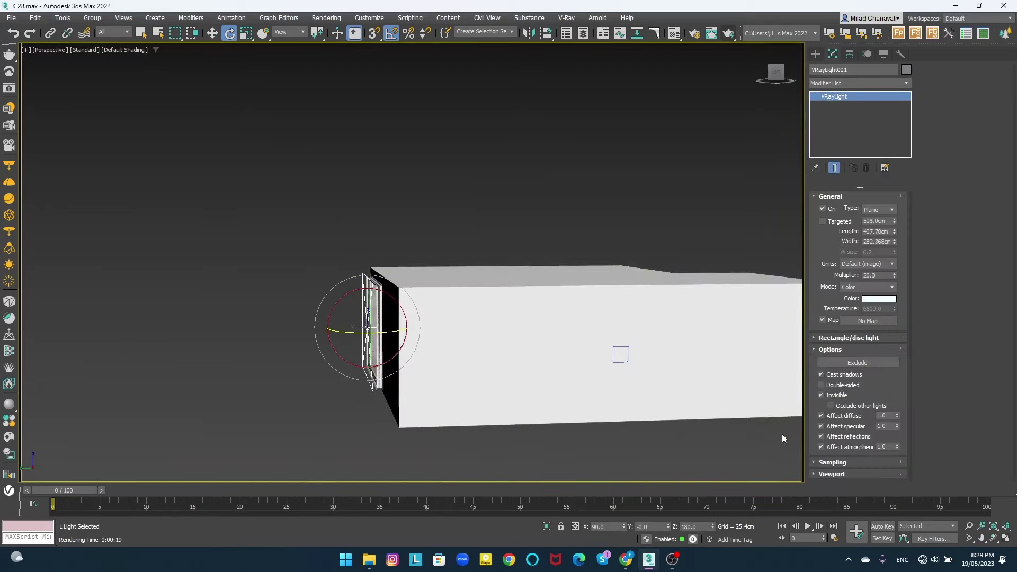
middle_click_drag(768, 429, 765, 427, "alt")
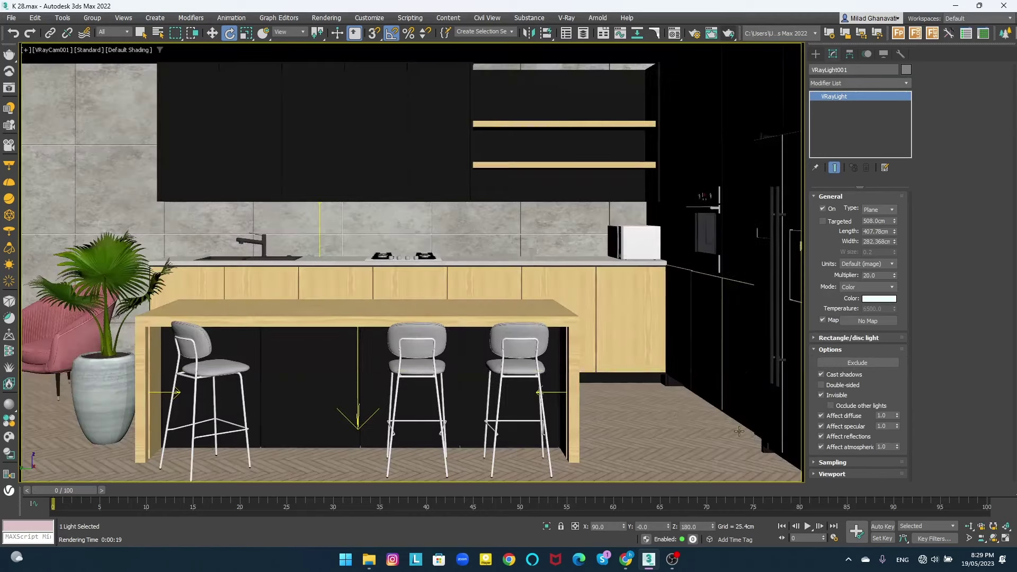
key("shift+q")
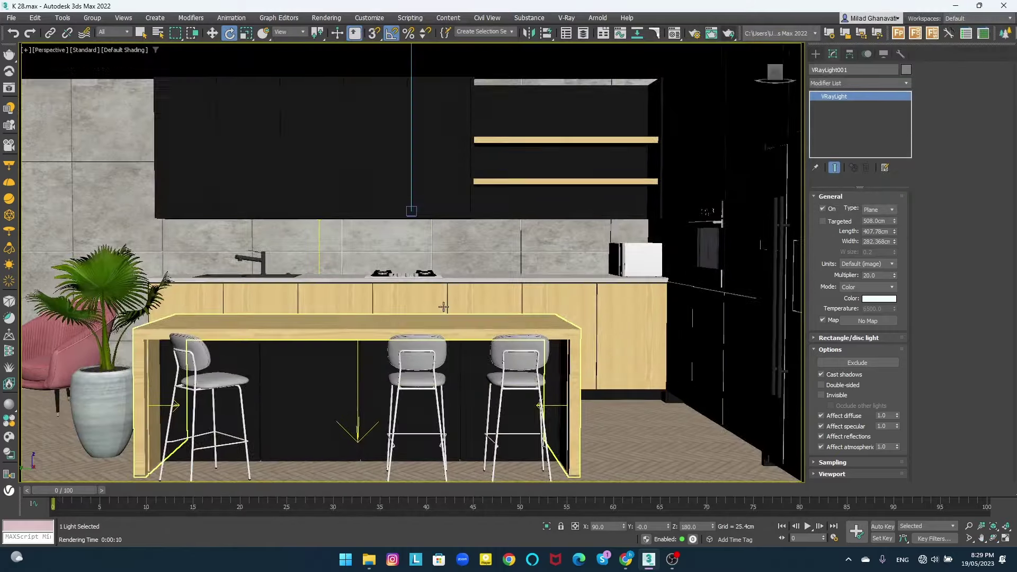
- Hide the large white plane and the ceiling
key("p")
mouse_move(531, 291)
middle_mouse_down()
mouse_move(599, 297)
mouse_move(283, 297)
middle_mouse_up()
left_click(531, 223)
right_click(531, 218)
left_click(572, 184)
left_click(552, 158)
right_click(553, 159)
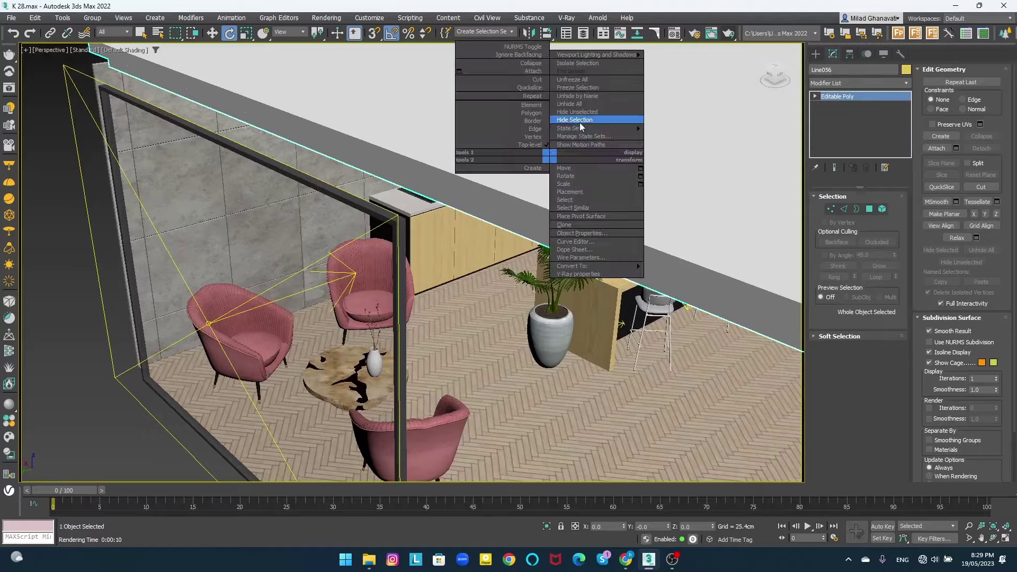
left_click(579, 122)
- Region-select the counter and stools in wireframe Top view and raise them about 9 cm
left_click(683, 254)
mouse_move(684, 254)
middle_mouse_down("alt")
mouse_move(556, 226)
mouse_move(476, 222)
middle_mouse_up("alt")
key("t")
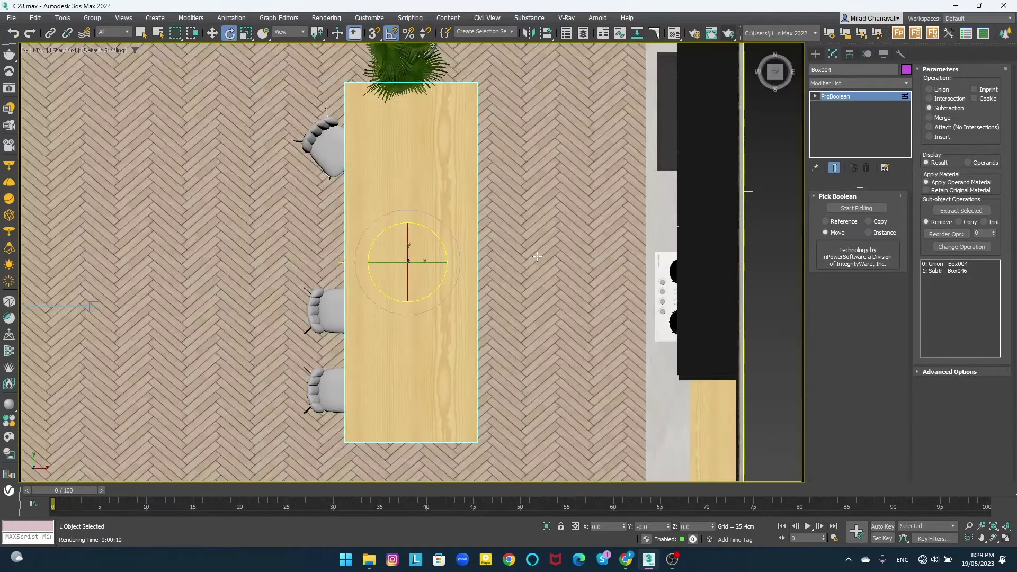
key("F3")
left_click_drag(341, 403, 339, 399)
mouse_move(339, 400)
middle_mouse_down("alt")
mouse_move(460, 339)
mouse_move(403, 264)
middle_mouse_up("alt")
key("r")
key("f")
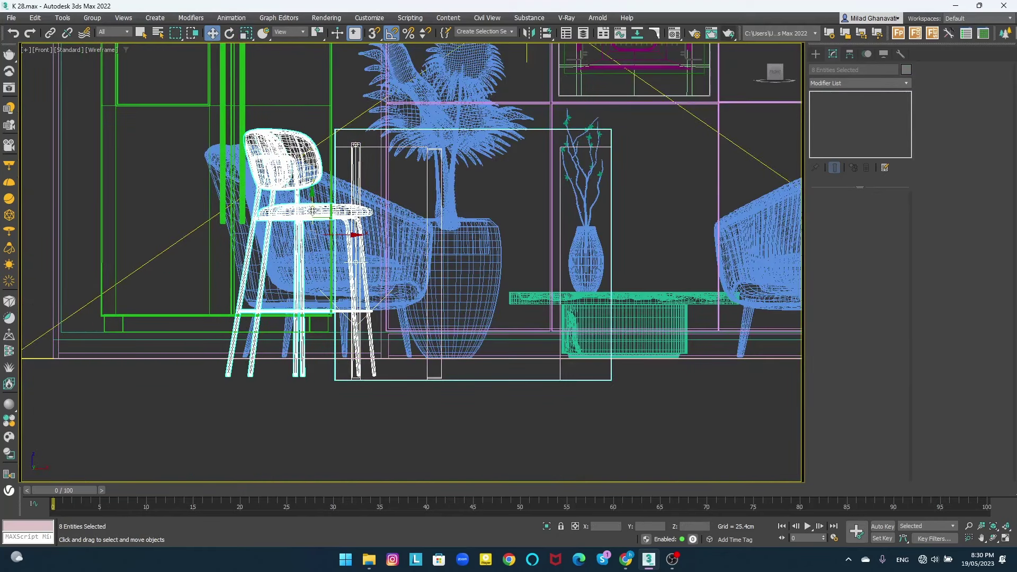
left_click_drag(312, 211, 314, 188)
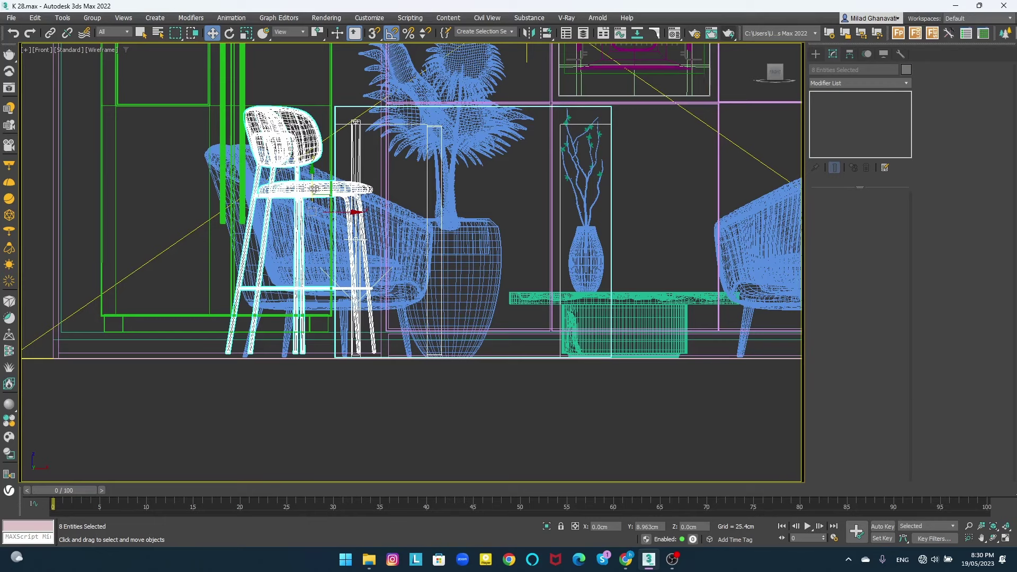
- Return to shaded perspective, add the plant to the selection, and orbit to the island's side
key("p")
middle_click_drag(314, 189, 392, 202, "alt")
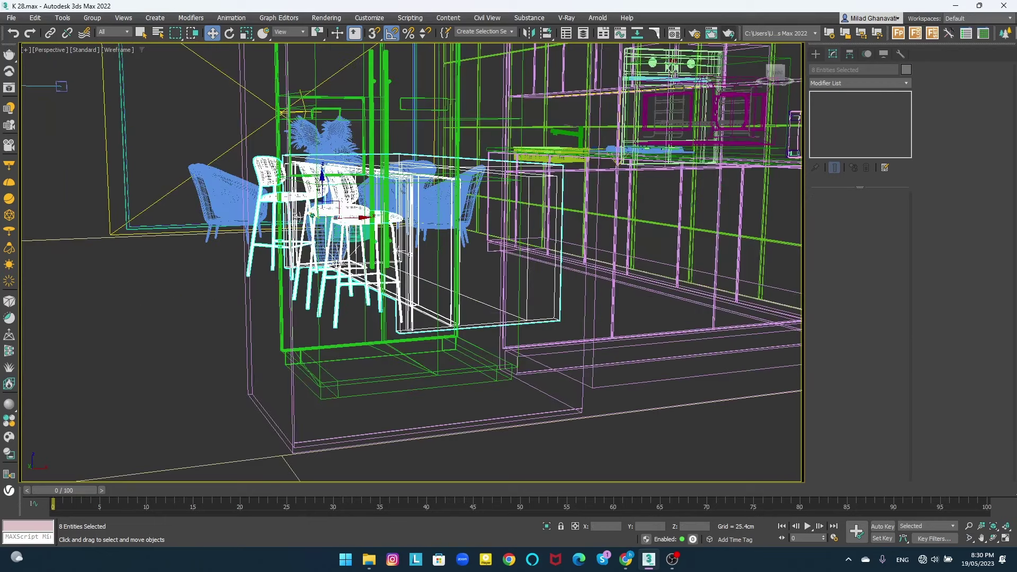
key("F3")
scroll(281, 259, "up", 5)
scroll(281, 259, "up", 3)
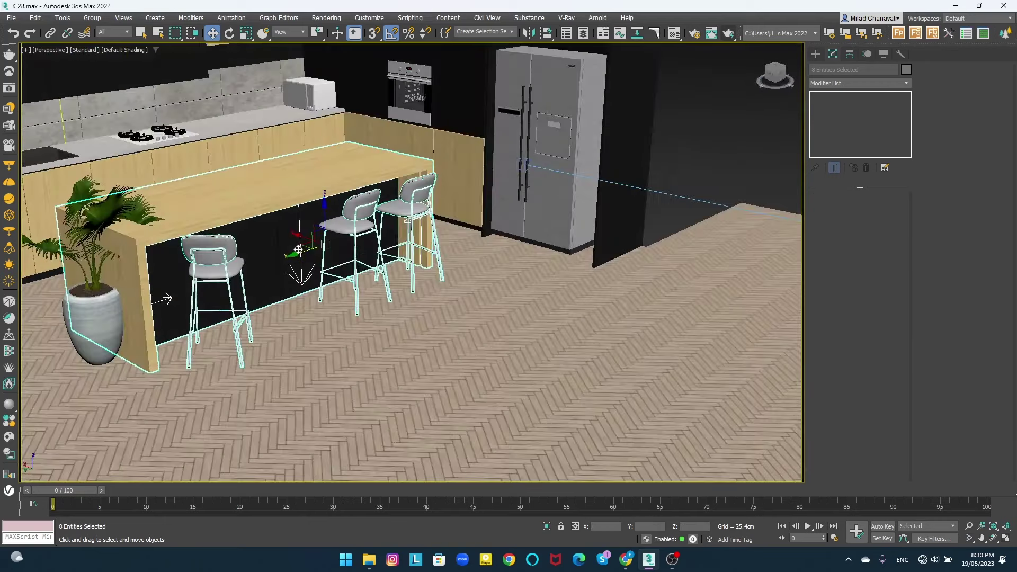
scroll(282, 260, "up", 2)
left_click(111, 212, "ctrl")
mouse_move(282, 259)
middle_mouse_down("alt")
mouse_move(302, 263)
mouse_move(324, 327)
middle_mouse_up("alt")
- Adjust VRayCam001's vertical shift and dolly it closer to the island
key("c")
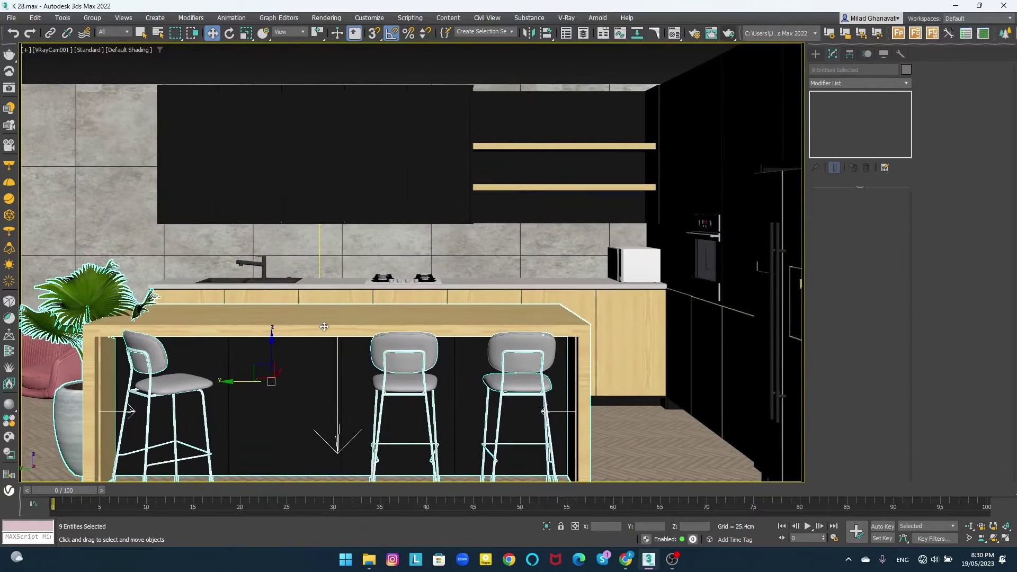
key("h")
double_click(80, 84)
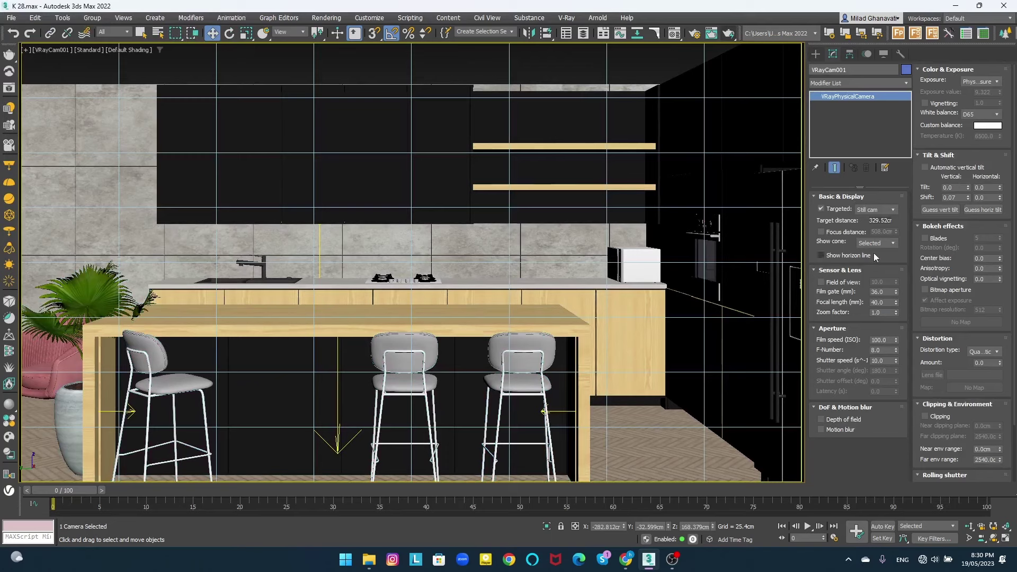
left_click(967, 196)
left_click(969, 526)
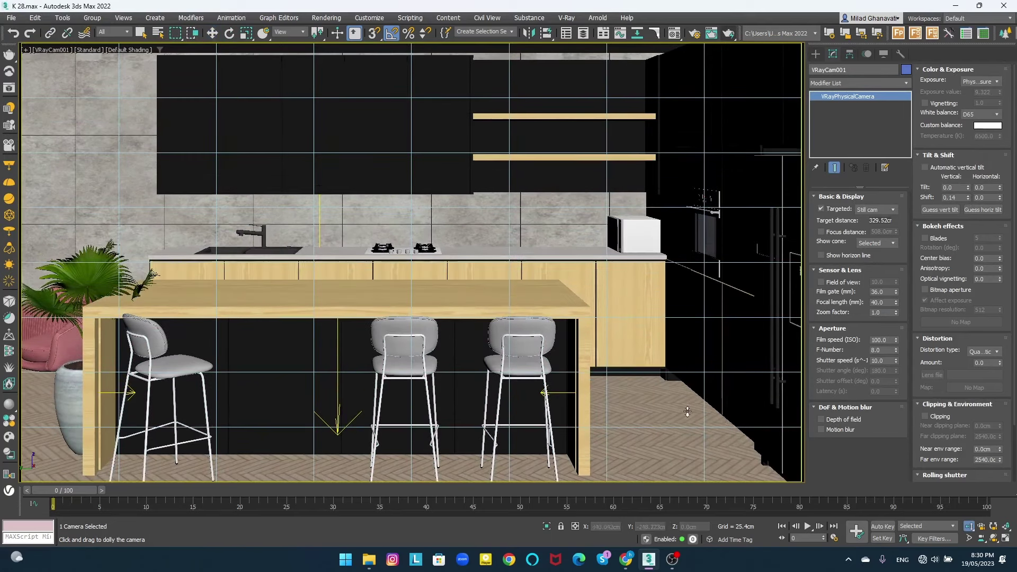
left_click_drag(558, 339, 558, 381)
right_click(559, 381)
right_click(589, 319)
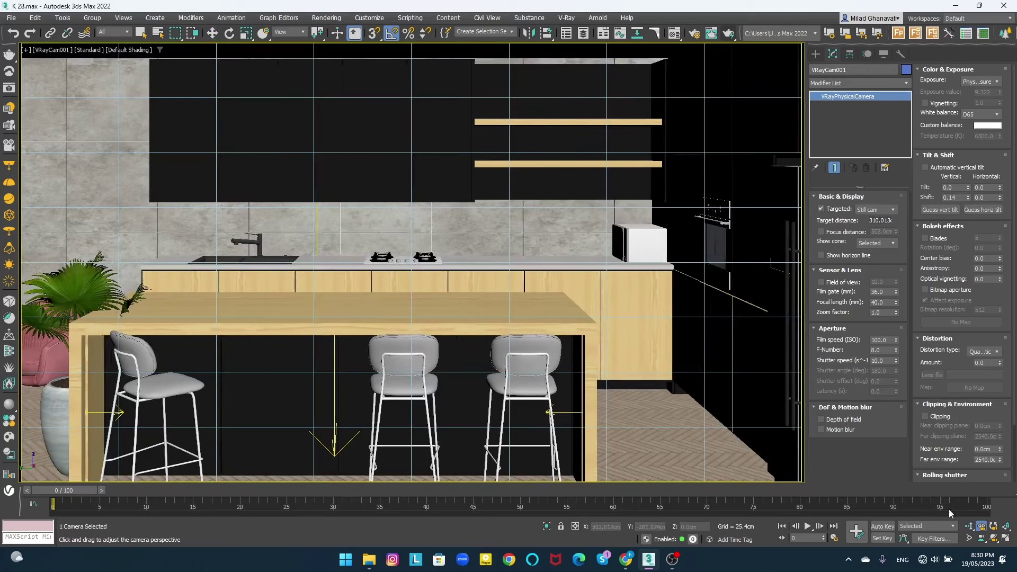
left_click_drag(490, 393, 419, 325)
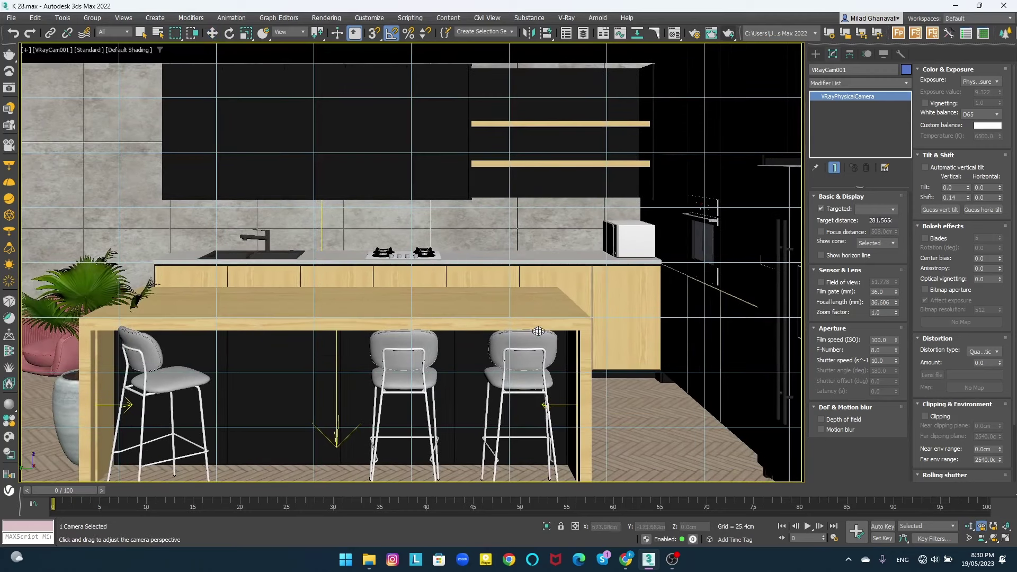
right_click(420, 325)
- In Top view, shift-drag the camera to clone it as VRayCam002
key("t")
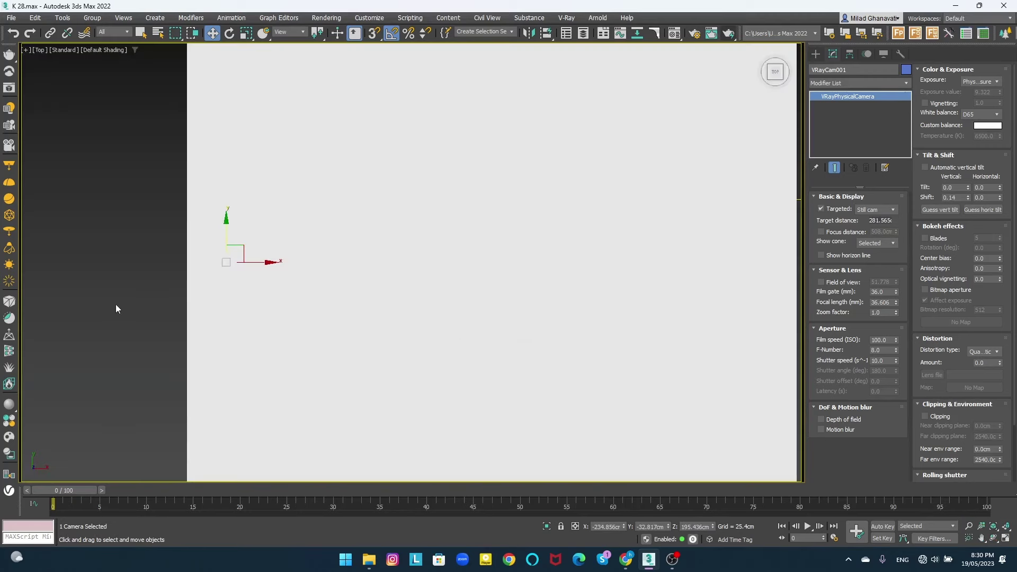
left_click(116, 304)
left_click(816, 54)
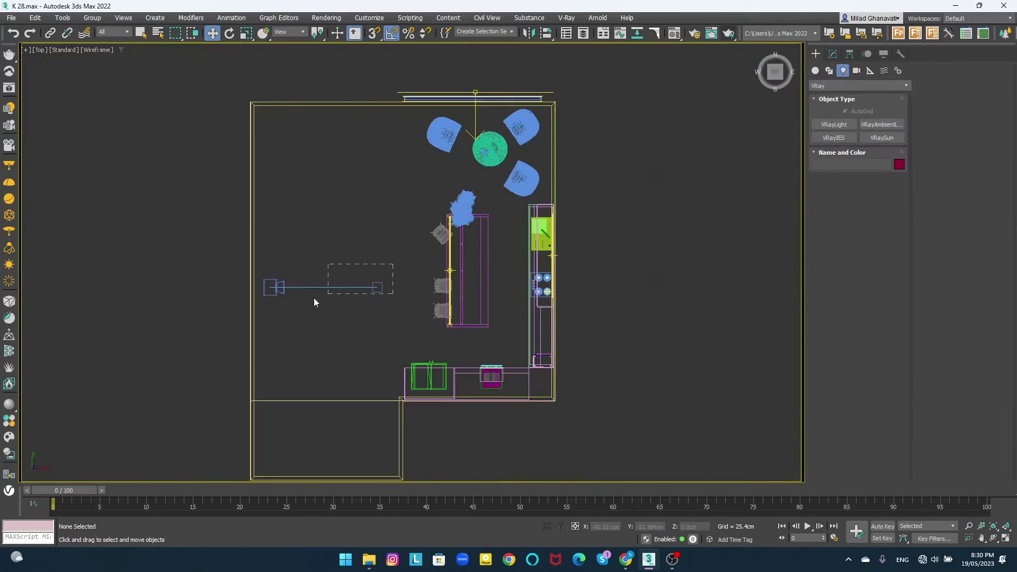
left_click_drag(359, 297, 359, 319, "shift")
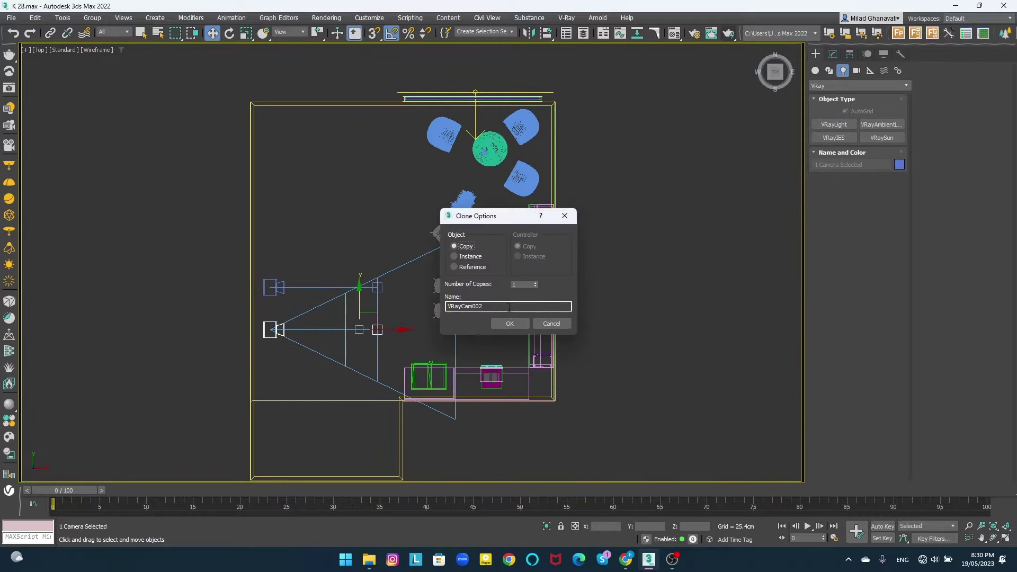
left_click(509, 323)
left_click(377, 330)
- Look through VRayCam002 shaded, orbit it to frame the island and stools, and test-render briefly
key("c")
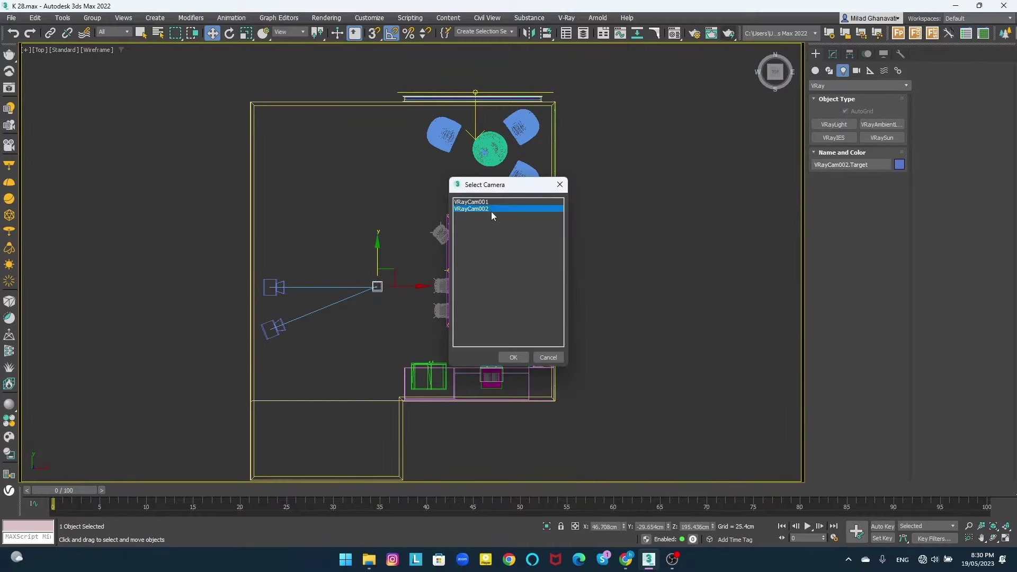
double_click(491, 211)
key("F3")
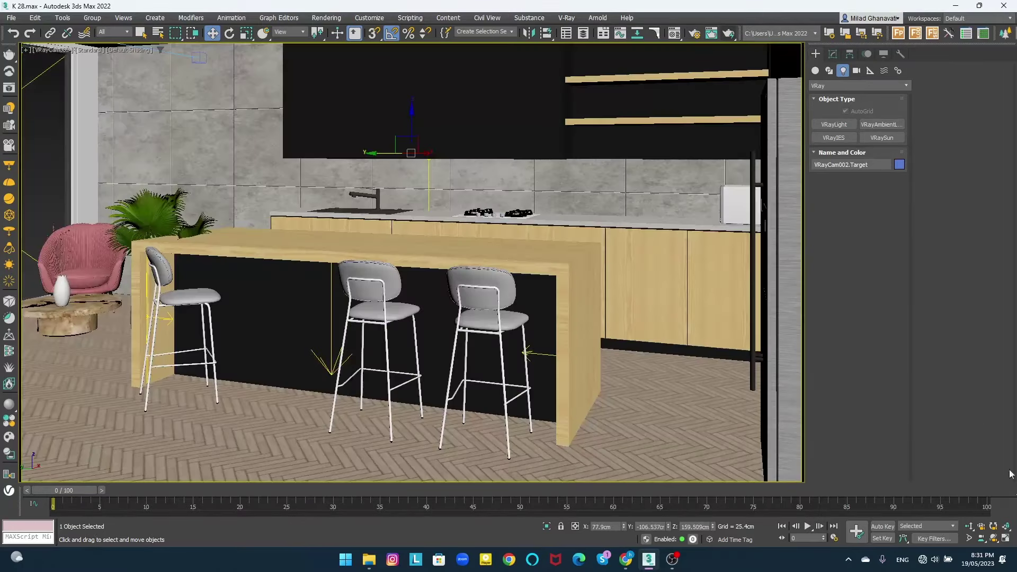
left_click(994, 538)
mouse_move(450, 345)
left_mouse_down()
mouse_move(485, 364)
mouse_move(434, 372)
left_mouse_up()
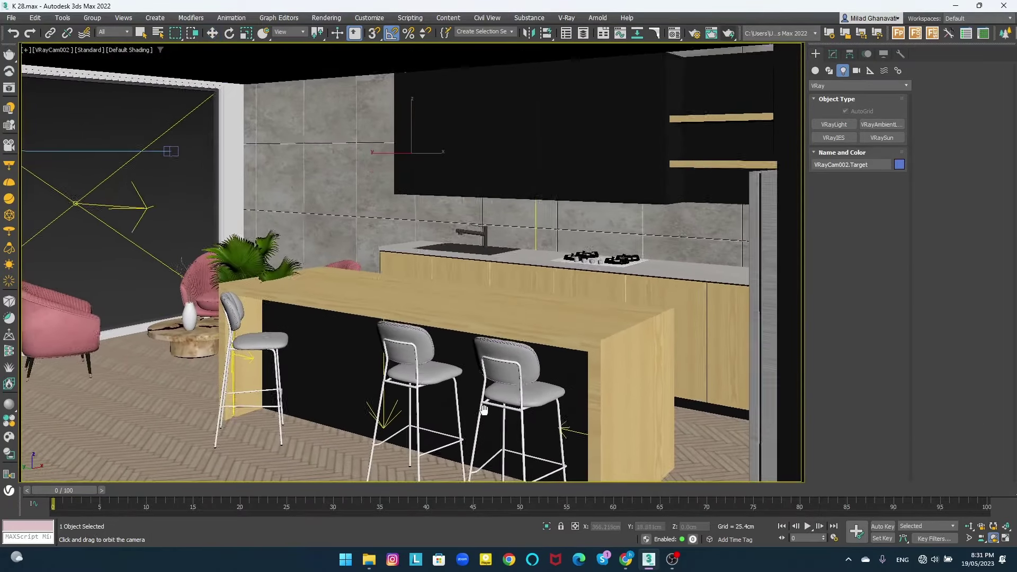
key("shift+q")
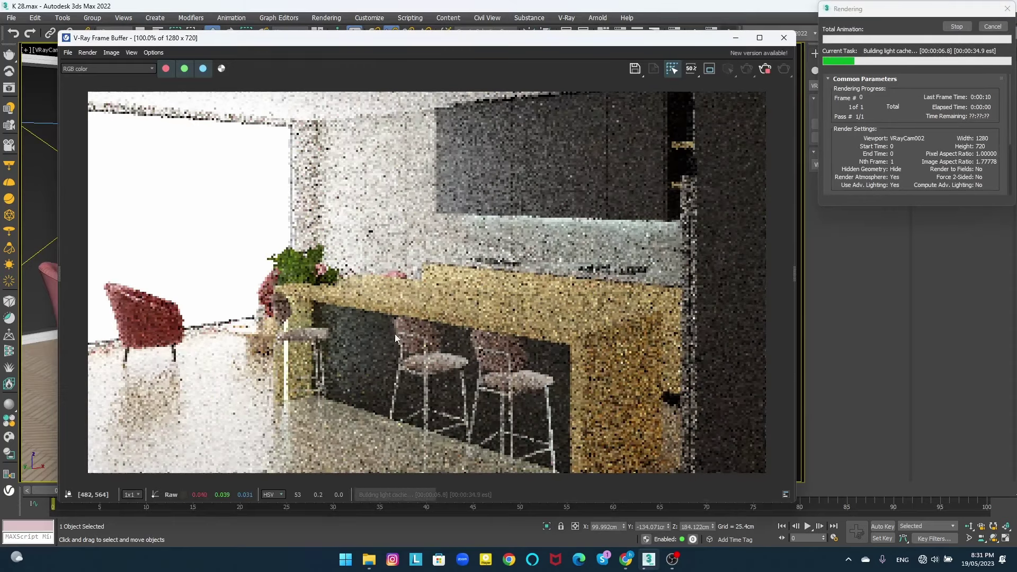
left_click(956, 26)
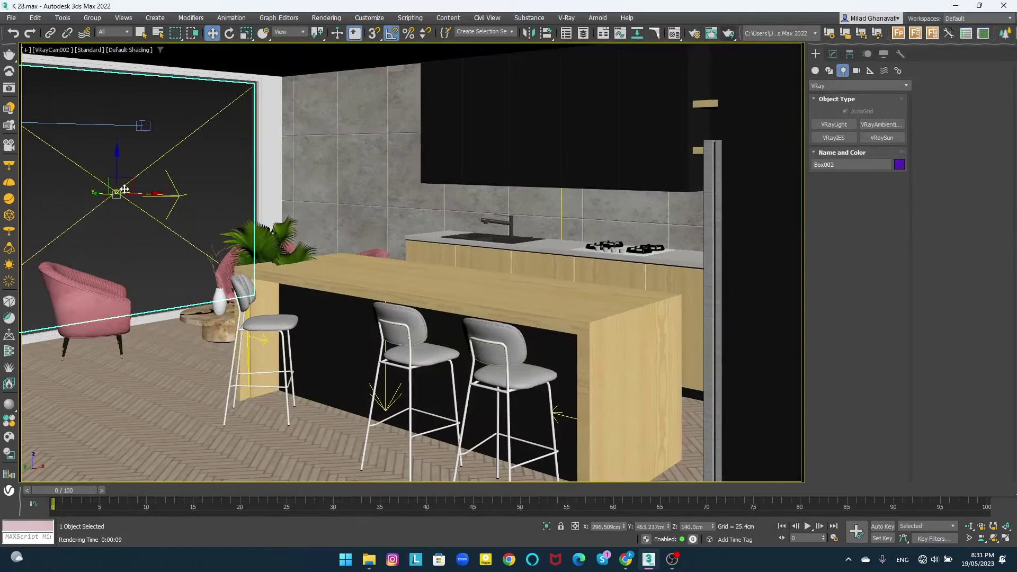
- Set VRayLight001's Multiplier to 10 and test-render both cameras, stopping the VRayCam001 render
left_click(833, 53)
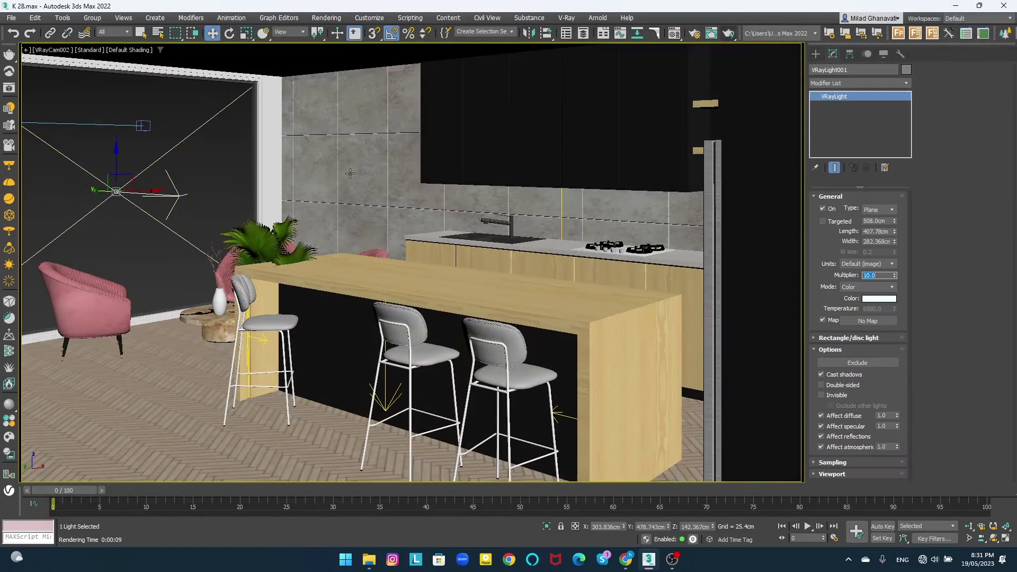
key("Return")
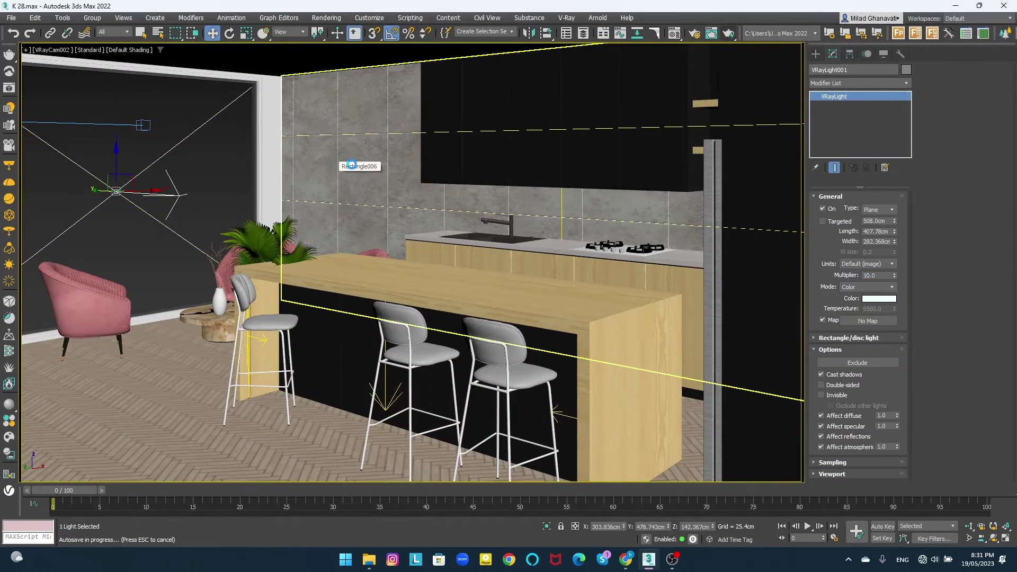
key("shift+q")
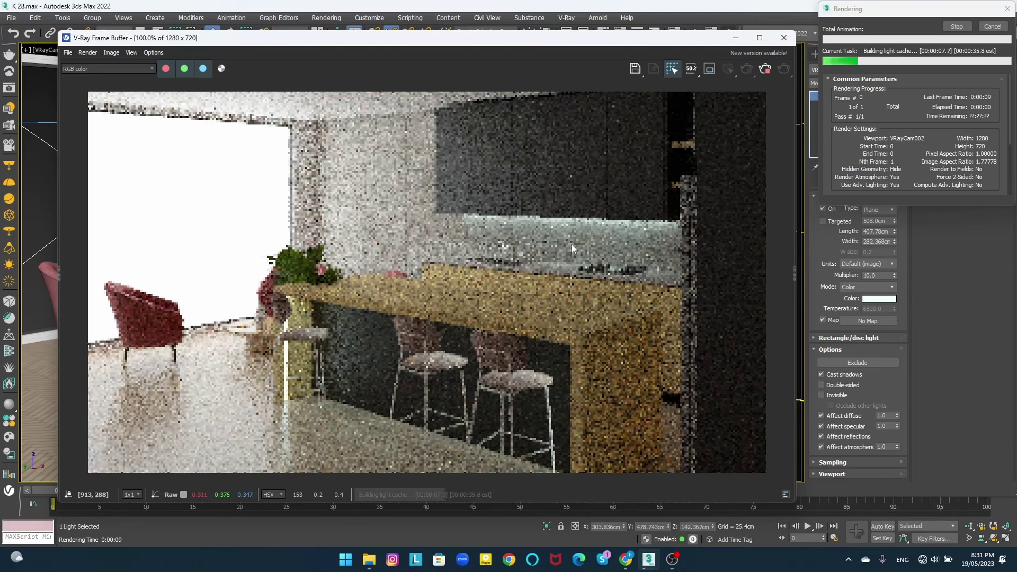
key("c")
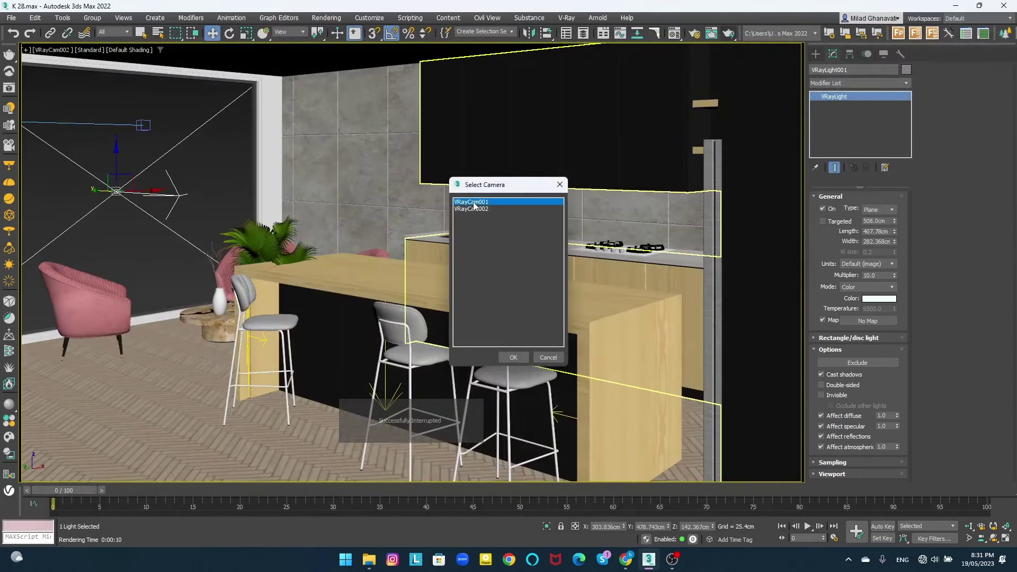
double_click(465, 214)
key("shift+q")
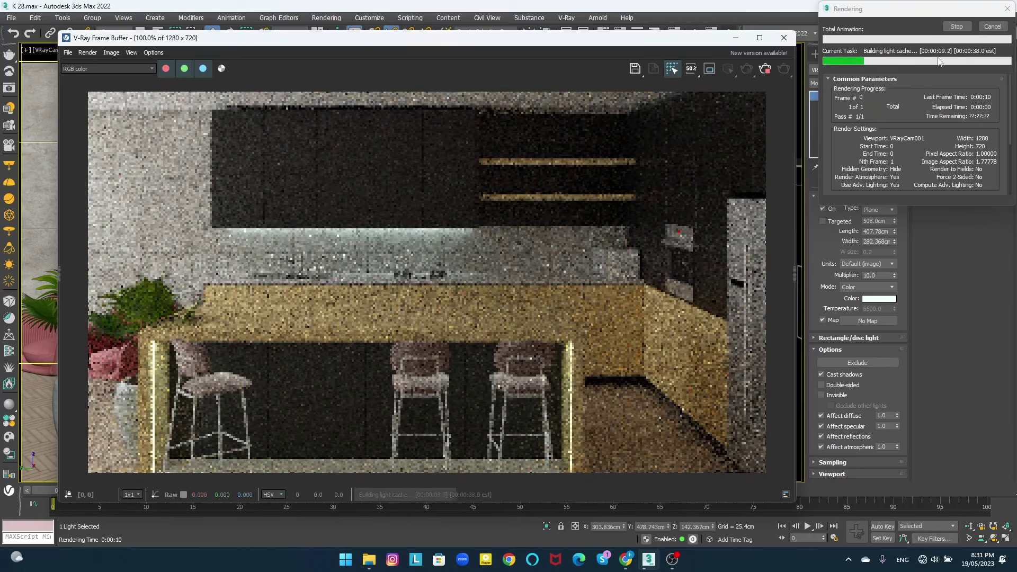
key("Escape")
- Orbit the perspective view toward the armchairs and select the centre table
key("p")
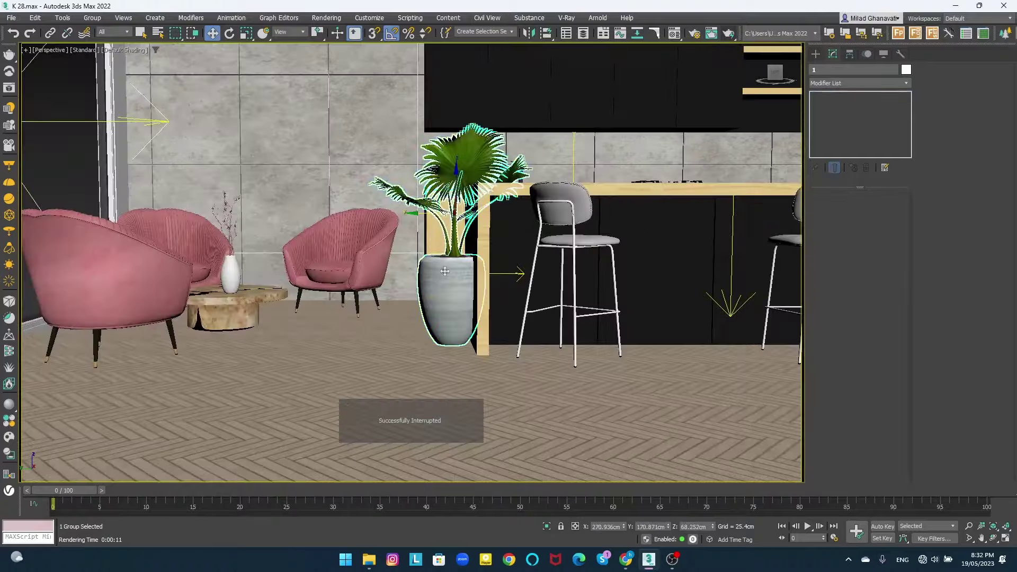
left_click(425, 225)
mouse_move(425, 224)
middle_mouse_down("alt")
mouse_move(401, 219)
mouse_move(315, 261)
middle_mouse_up("alt")
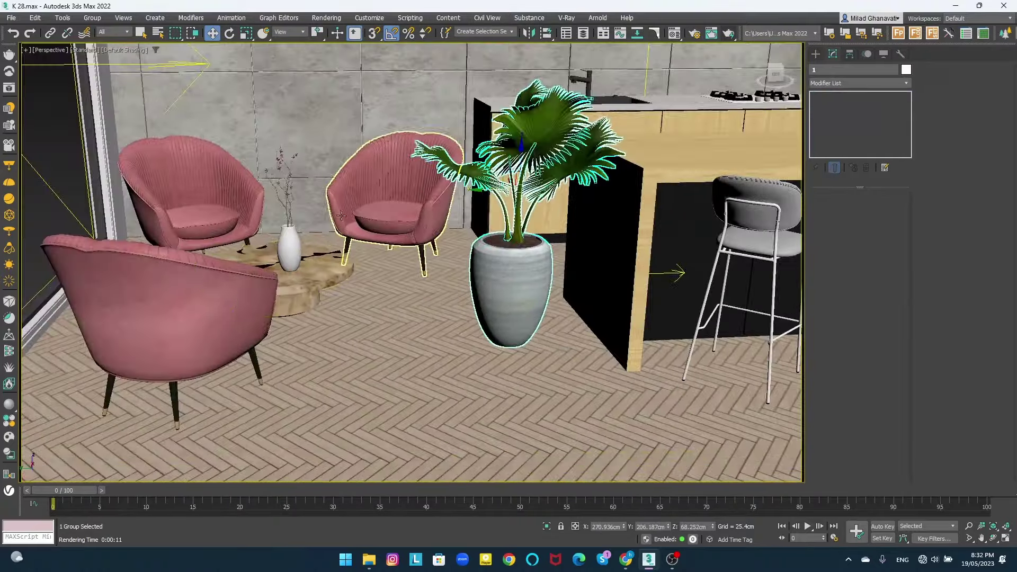
left_click(315, 261)
- Merge the Luster_001_Samuel Ceiling Fitting file from the 4 Different Long Lamps folder
left_click(369, 558)
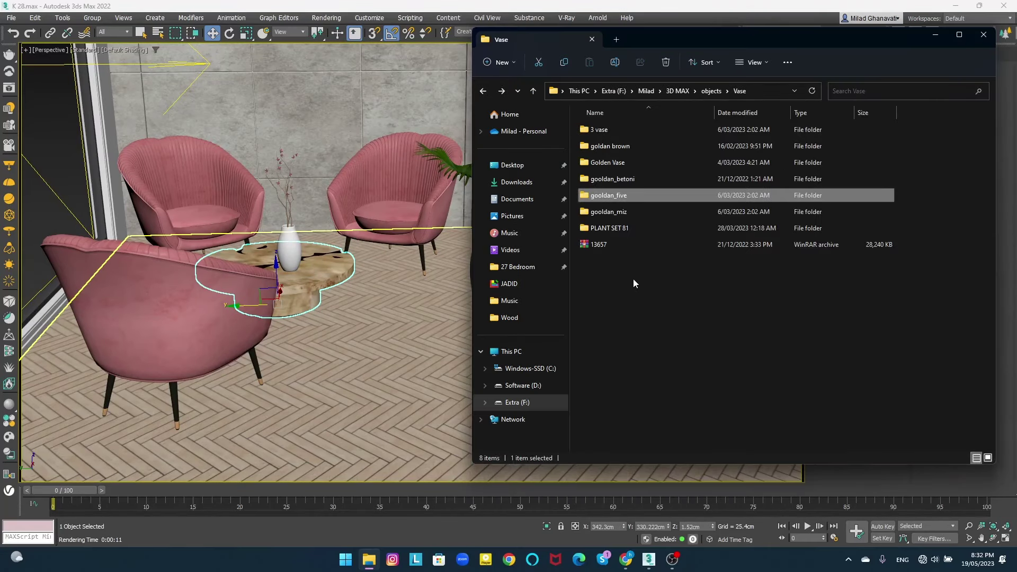
key("BackSpace")
double_click(630, 293)
double_click(625, 187)
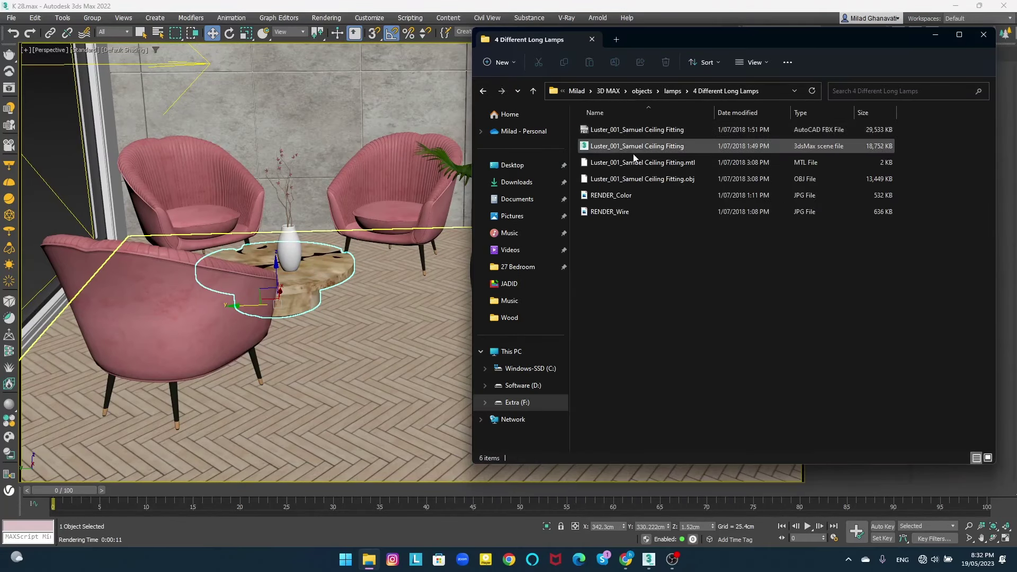
left_click_drag(636, 146, 275, 348)
left_click(275, 350)
- Delete three of the four merged lamps, keeping one
key("z")
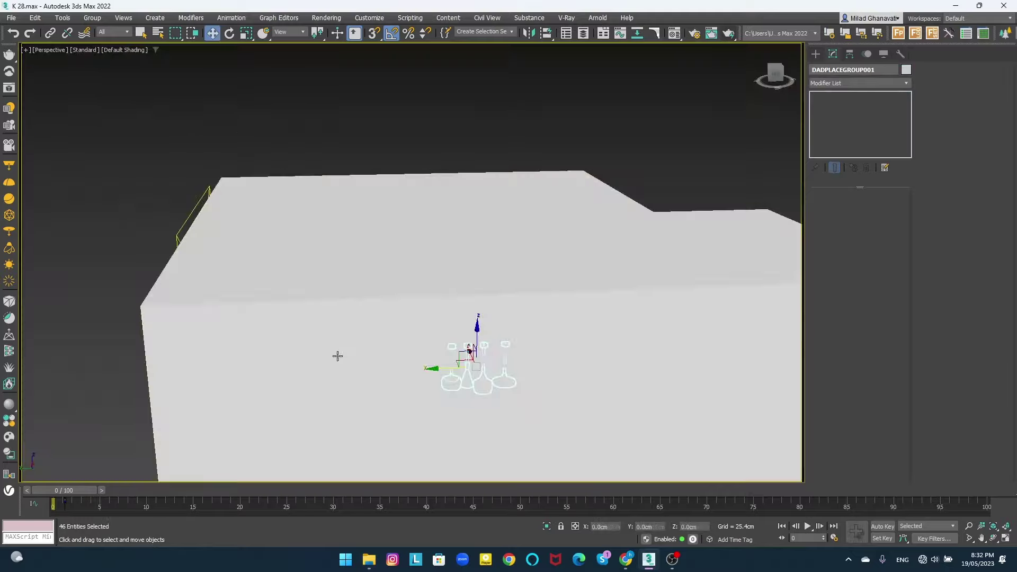
middle_click_drag(143, 363, 236, 337, "alt")
left_click_drag(262, 339, 135, 339)
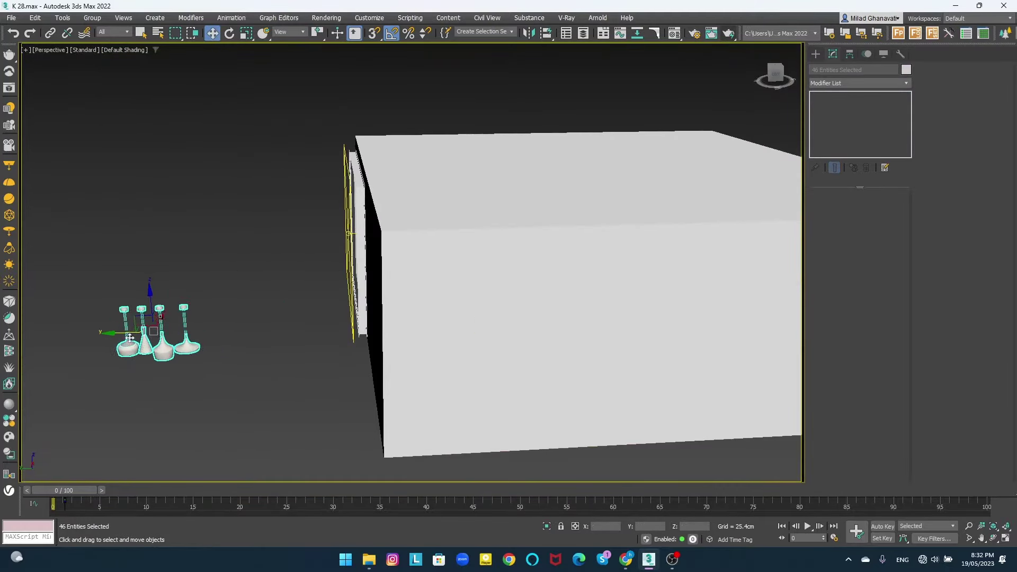
scroll(159, 328, "up", 5)
scroll(273, 274, "up", 3)
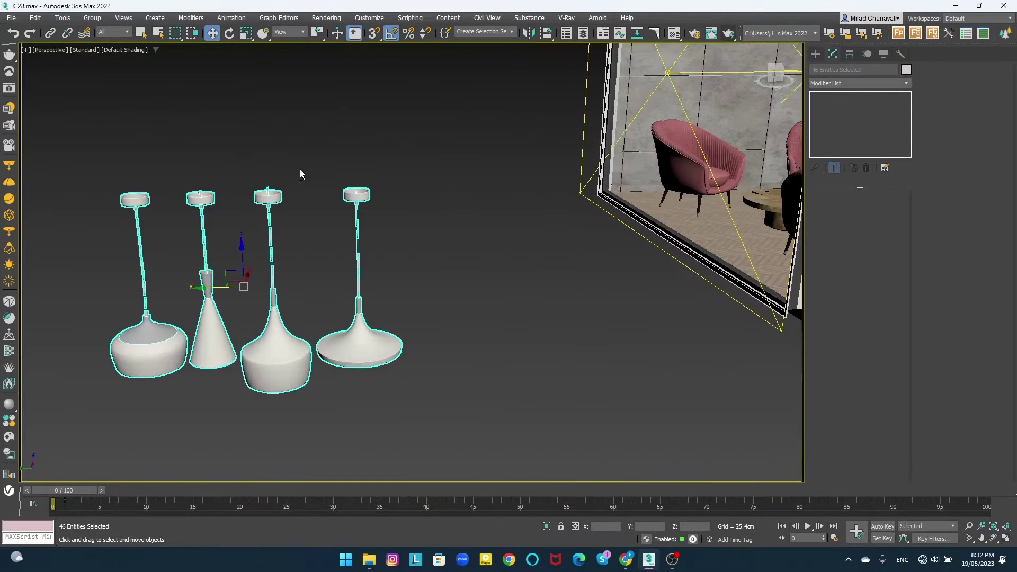
left_click(268, 316, "alt")
key("Delete")
- Switch to wireframe Left view and frame the remaining lamp
middle_click_drag(310, 154, 413, 294, "alt")
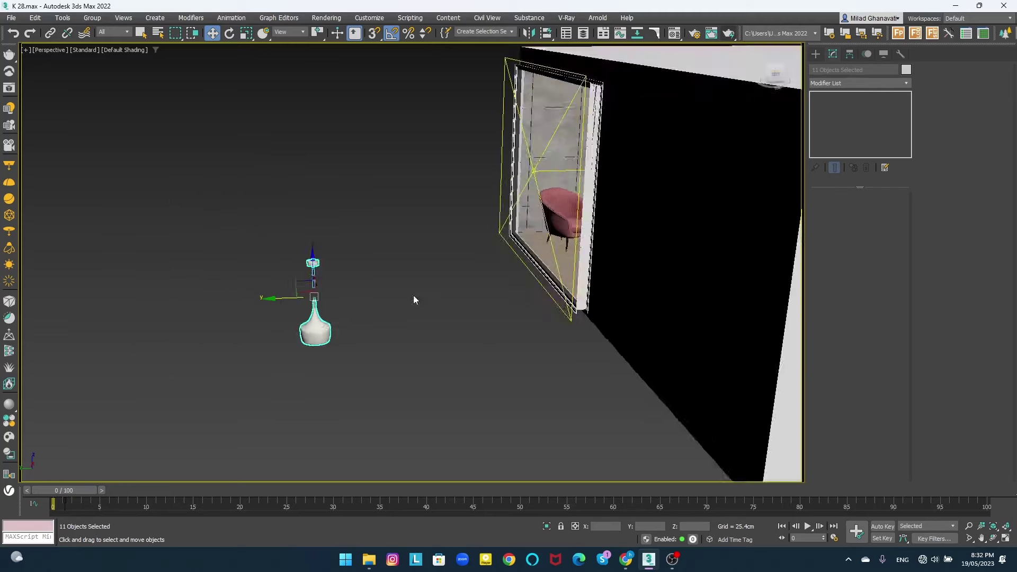
scroll(463, 287, "down", 3)
key("F3")
key("f")
scroll(467, 280, "down", 3)
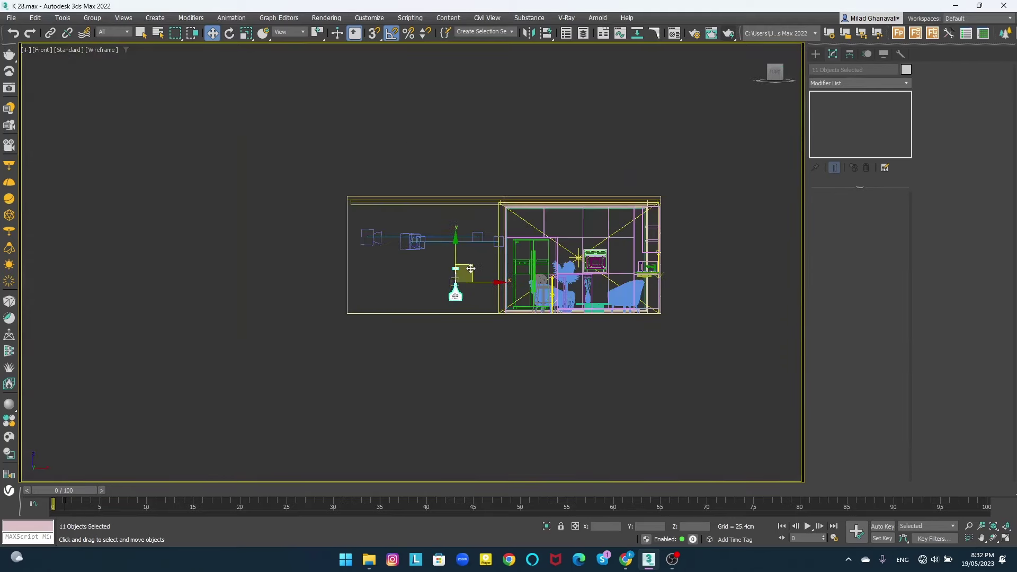
key("l")
key("z")
scroll(455, 271, "down", 5)
scroll(622, 234, "up", 5)
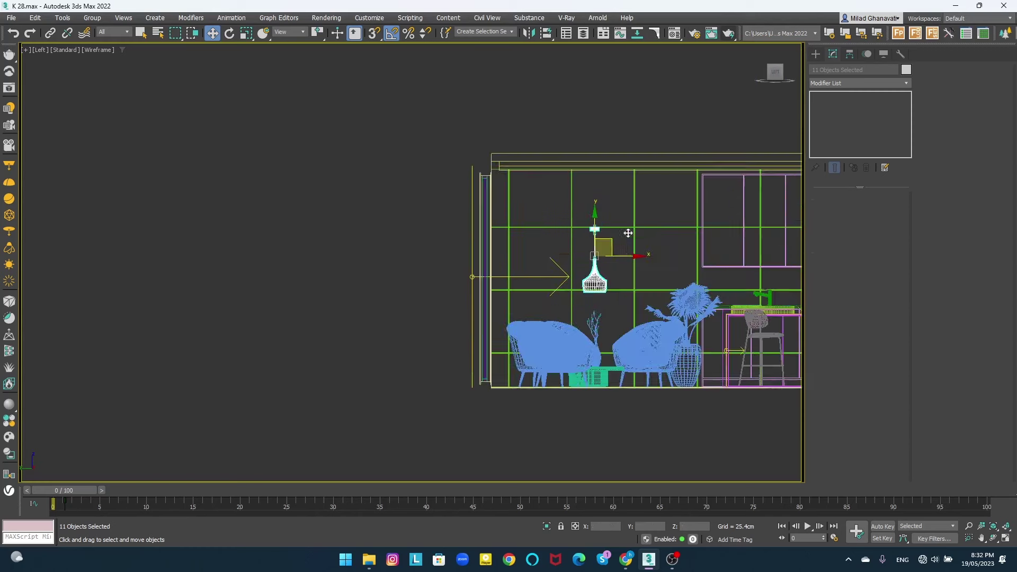
- Move the lamp up so its canopy sits under the ceiling above the armchairs
right_click(659, 214)
left_click(669, 212)
scroll(623, 238, "up", 4)
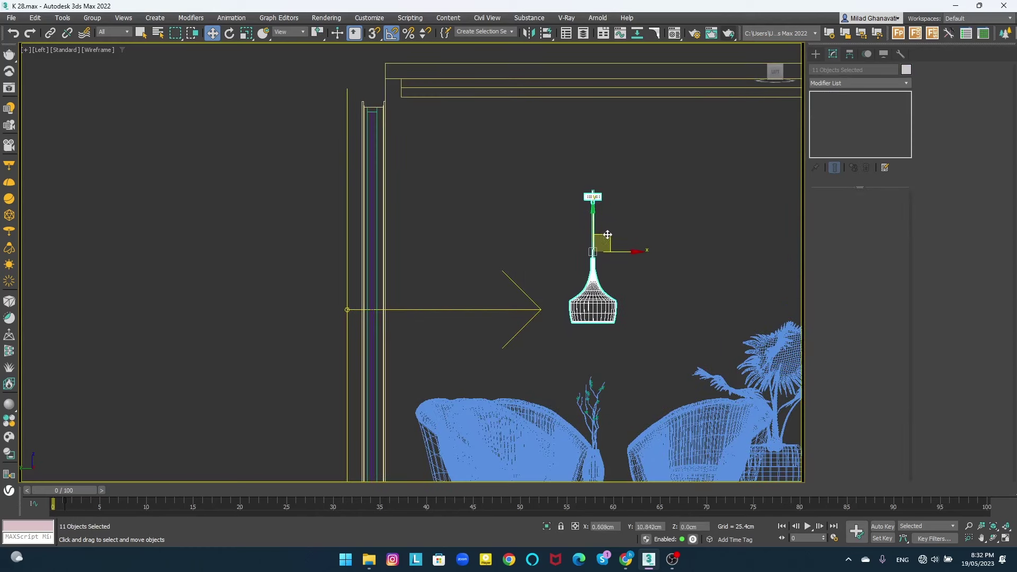
left_click(608, 197)
scroll(608, 196, "up", 2)
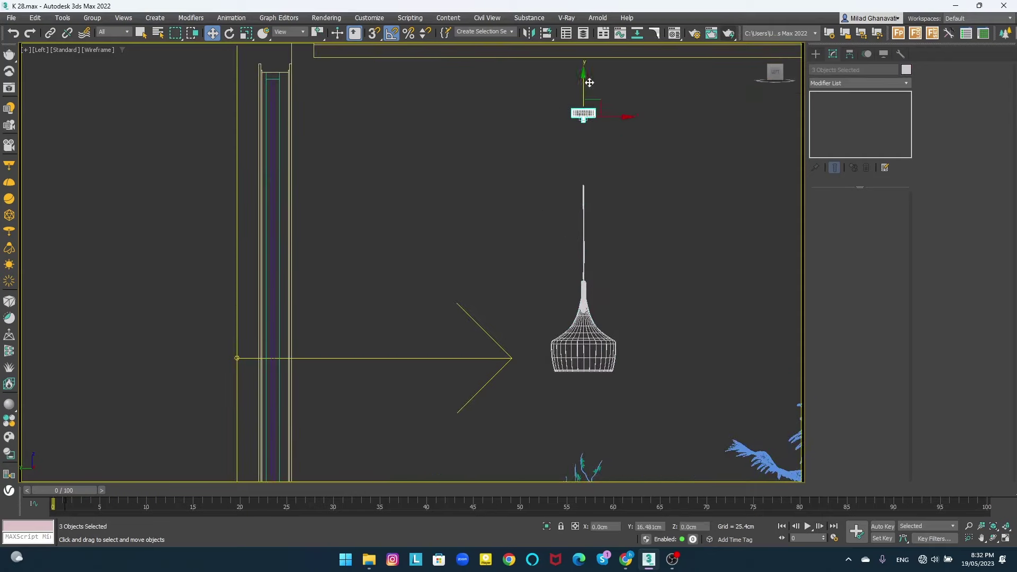
scroll(583, 53, "up", 5)
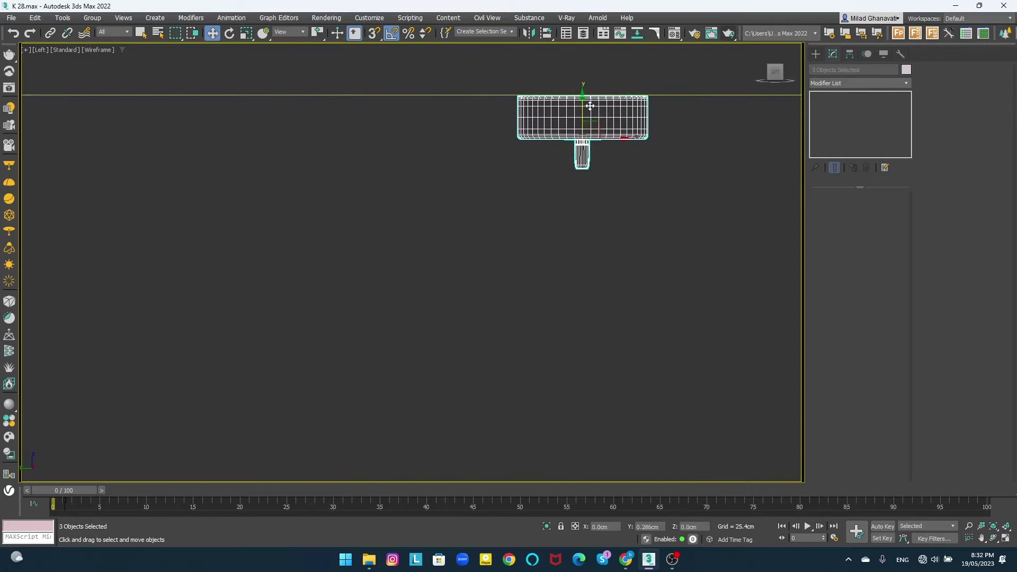
scroll(590, 106, "down", 5)
- Scale the lamp's Wire_3 cord so it reaches the ceiling
left_click(577, 371)
key("r")
scroll(524, 116, "down", 2)
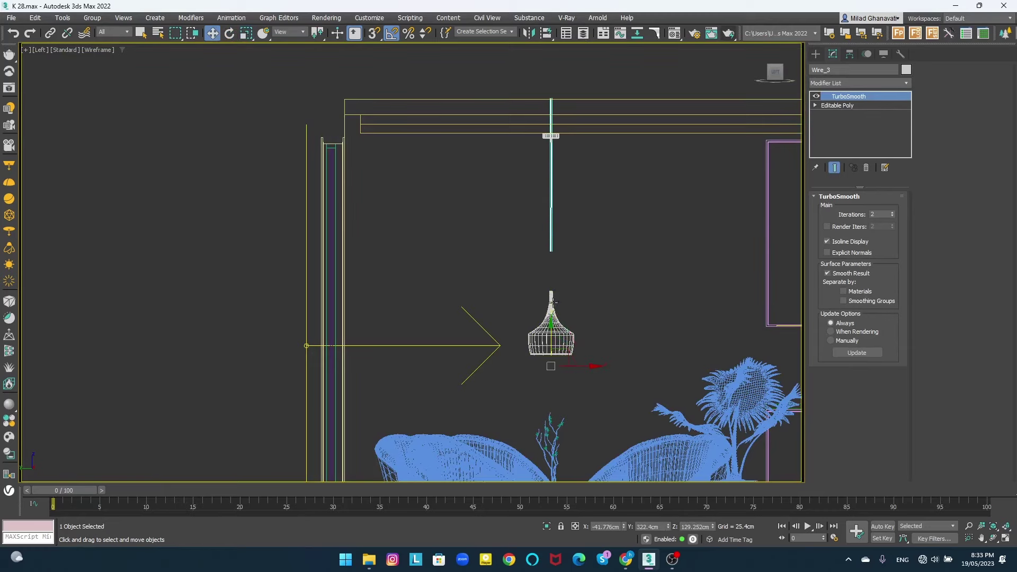
left_click(538, 246)
scroll(579, 214, "down", 2)
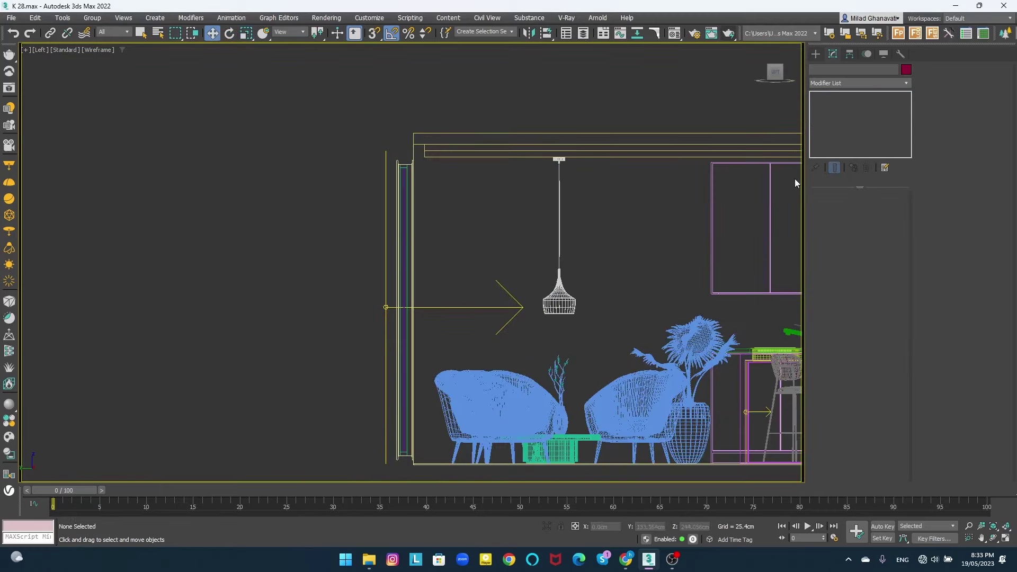
left_click(815, 54)
- Create a VRayIES light inside the pendant lamp, aimed down at the table
left_click(833, 137)
scroll(600, 191, "up", 1)
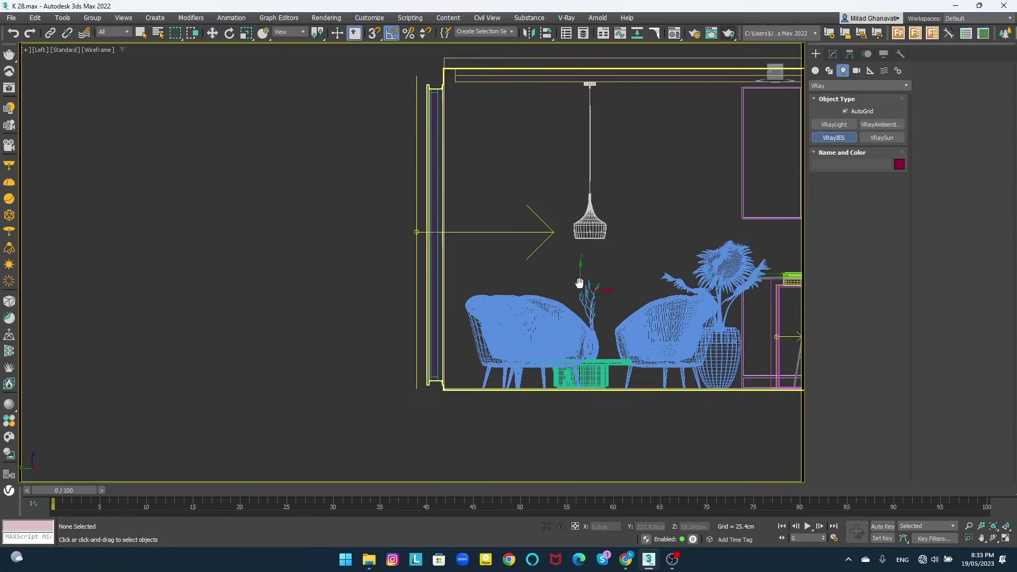
scroll(600, 191, "up", 4)
key("w")
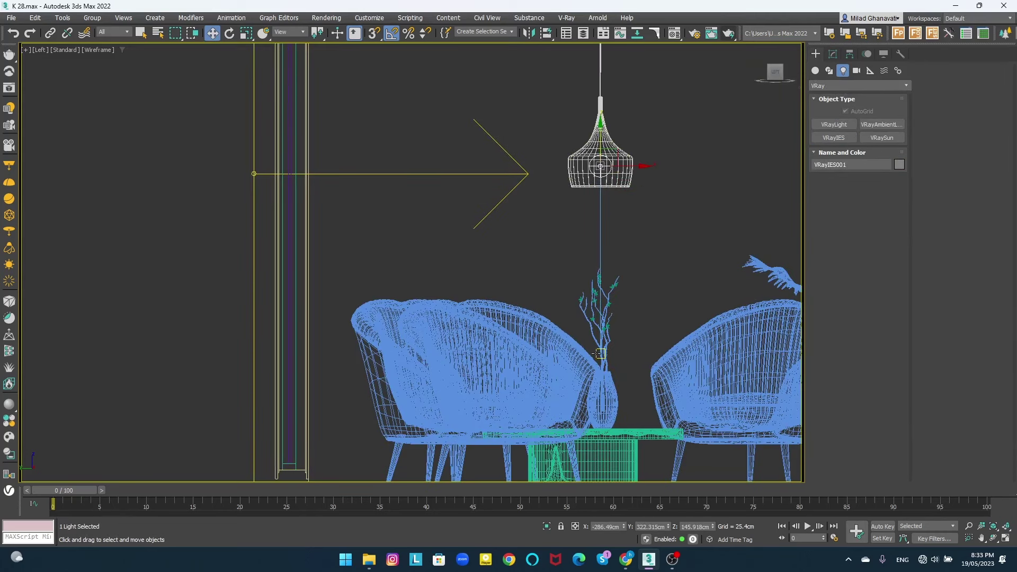
- Box-select the pendant lamp with its IES light in Front view, then view from Top
key("t")
scroll(582, 350, "up", 3)
scroll(566, 345, "down", 2)
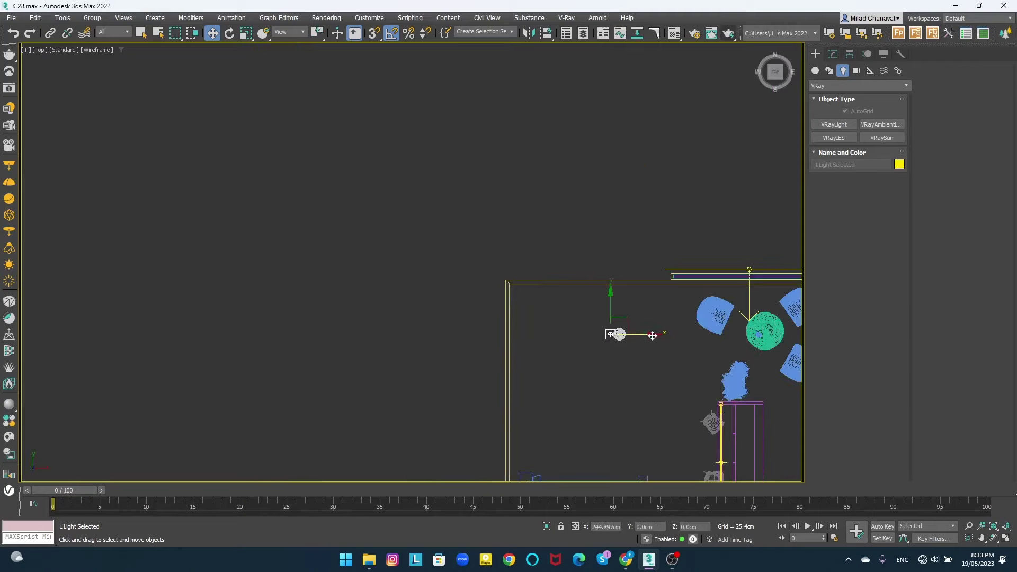
scroll(653, 335, "up", 4)
scroll(606, 338, "up", 4)
key("f")
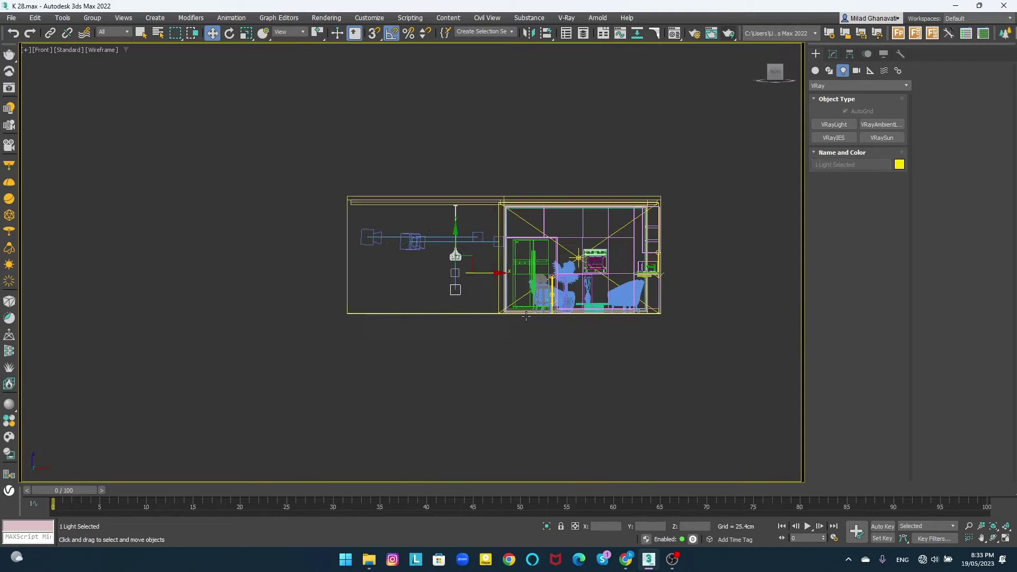
scroll(516, 308, "up", 5)
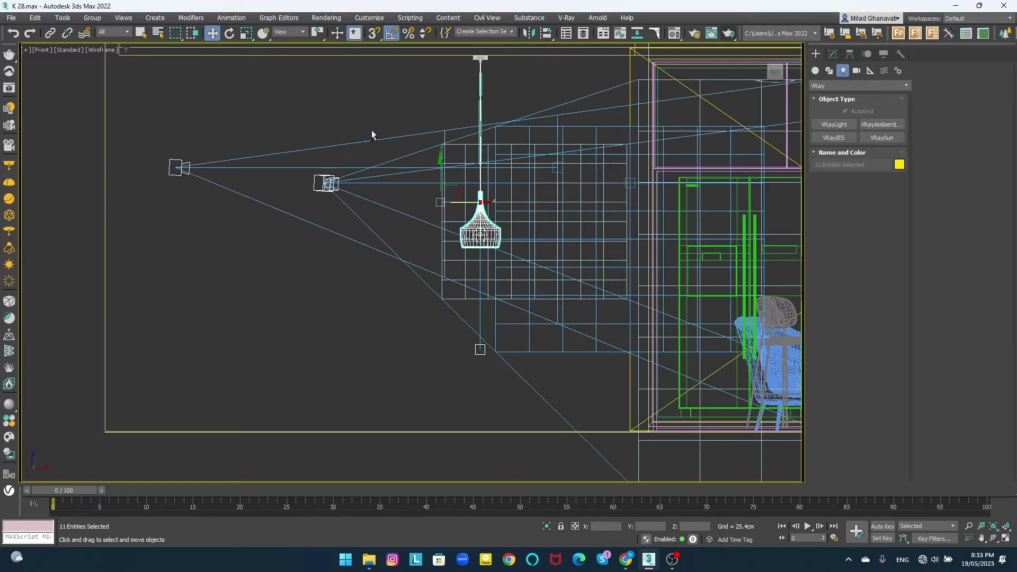
middle_click_drag(427, 153, 427, 210)
left_click(476, 115)
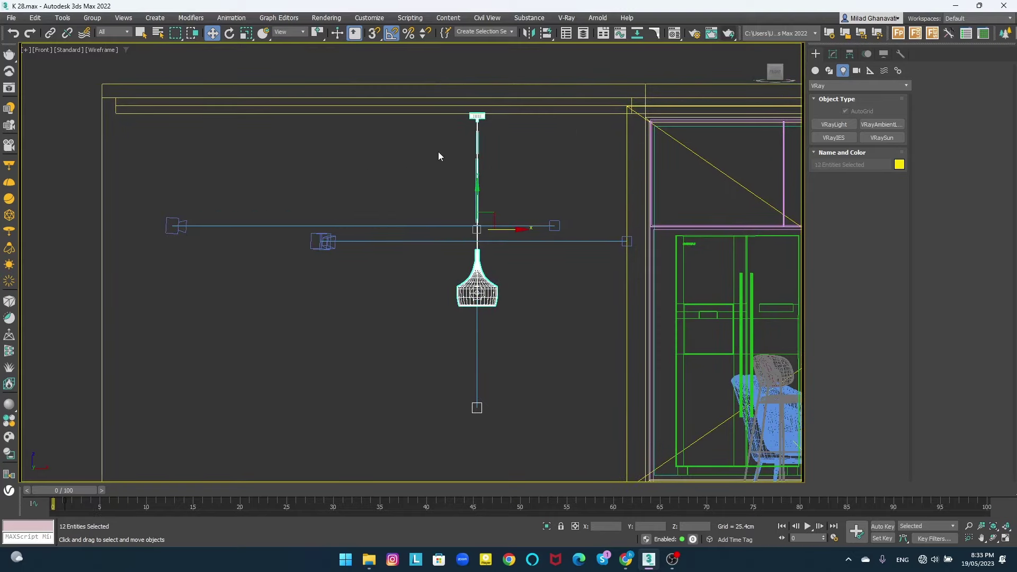
key("t")
scroll(445, 205, "down", 6)
- Orbit around the kitchen, then set the viewport to the VRayCam001 camera view
scroll(586, 198, "up", 5)
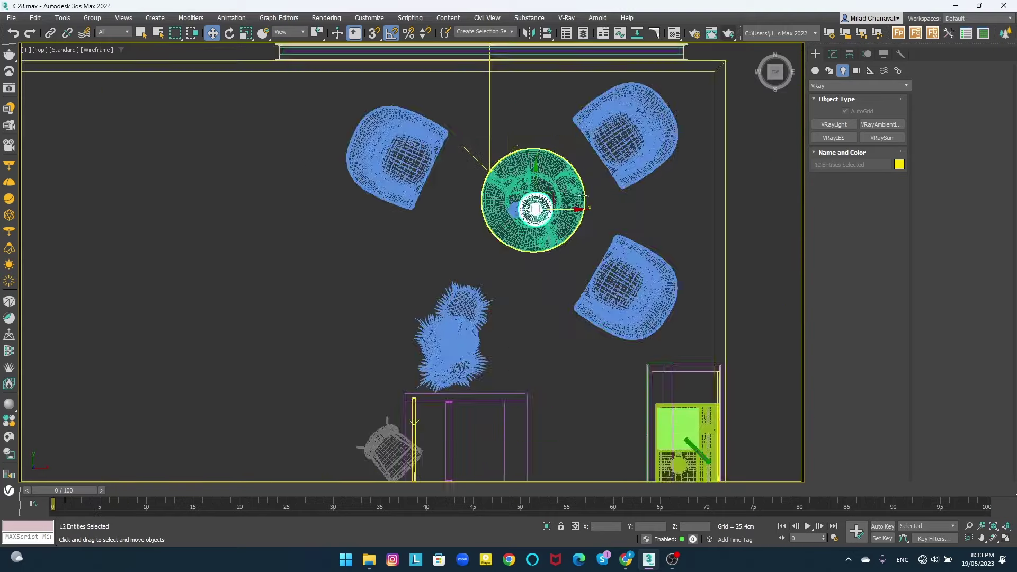
scroll(551, 186, "down", 4)
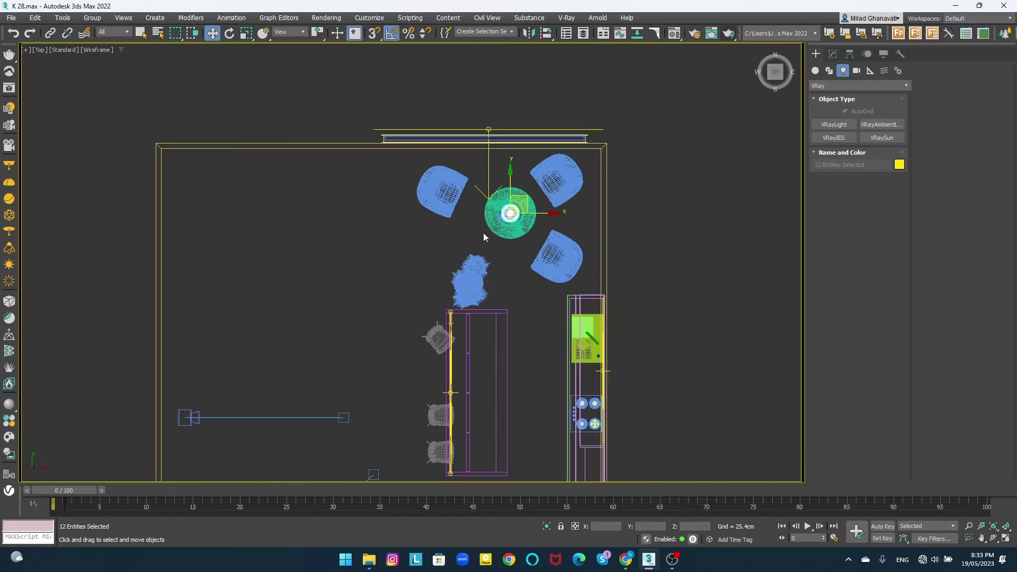
middle_click_drag(483, 233, 467, 157, "alt")
key("p")
left_click(468, 154)
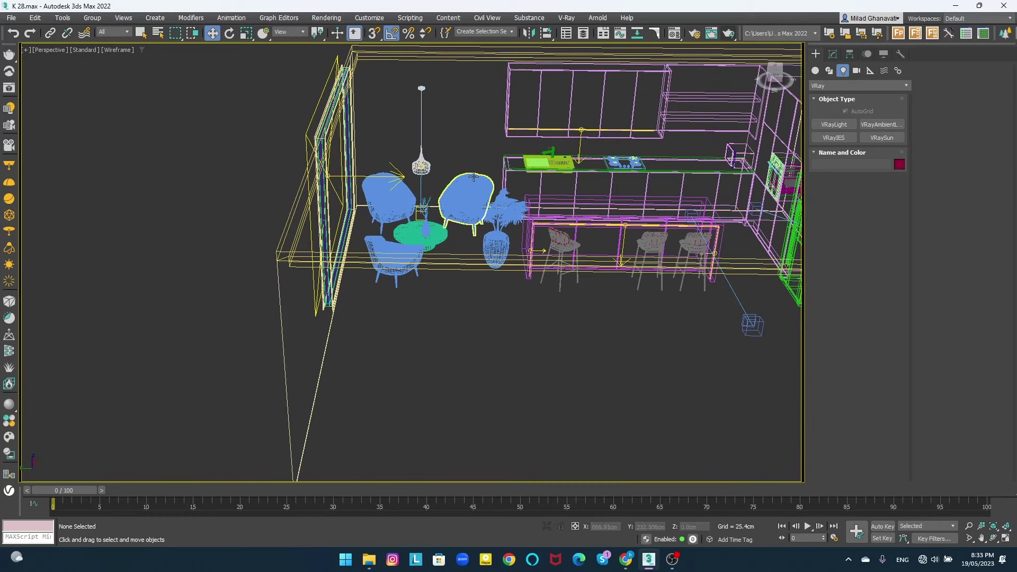
key("t")
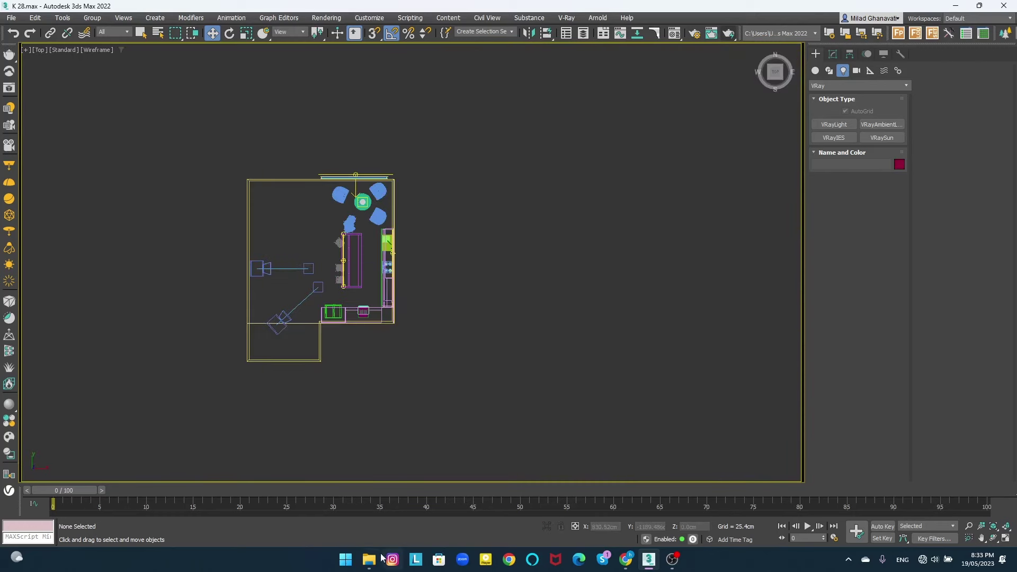
key("c")
double_click(488, 204)
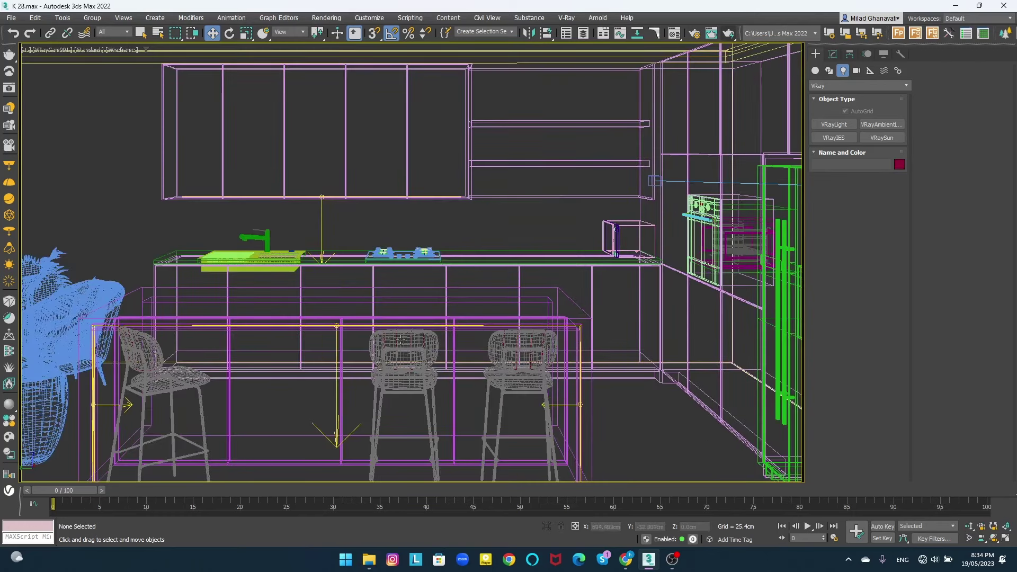
scroll(520, 332, "down", 2)
- Run two short V-Ray test renders of the camera view, stopping each and closing the frame buffer
key("shift+q")
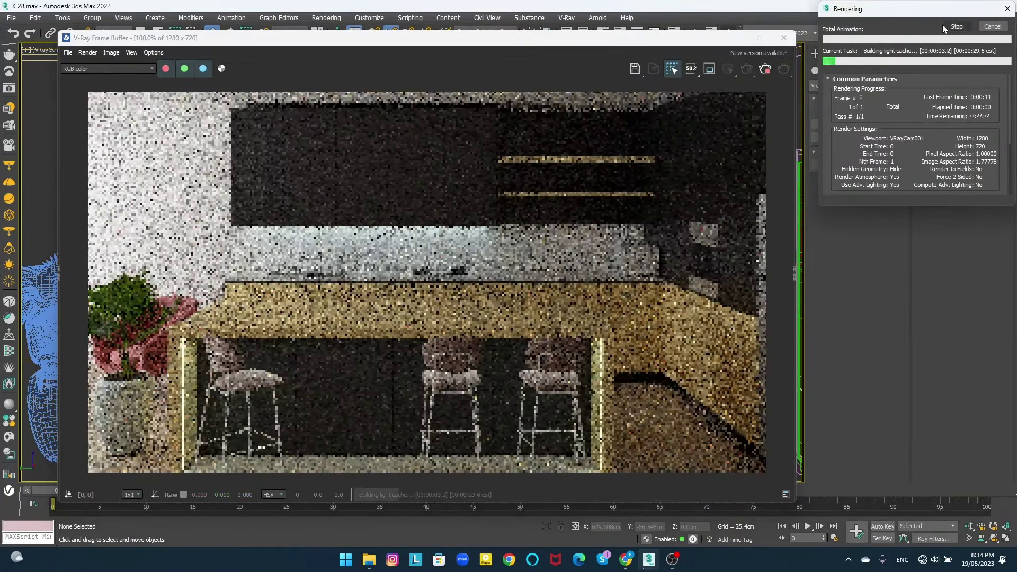
left_click(945, 26)
left_click(785, 38)
key("shift+q")
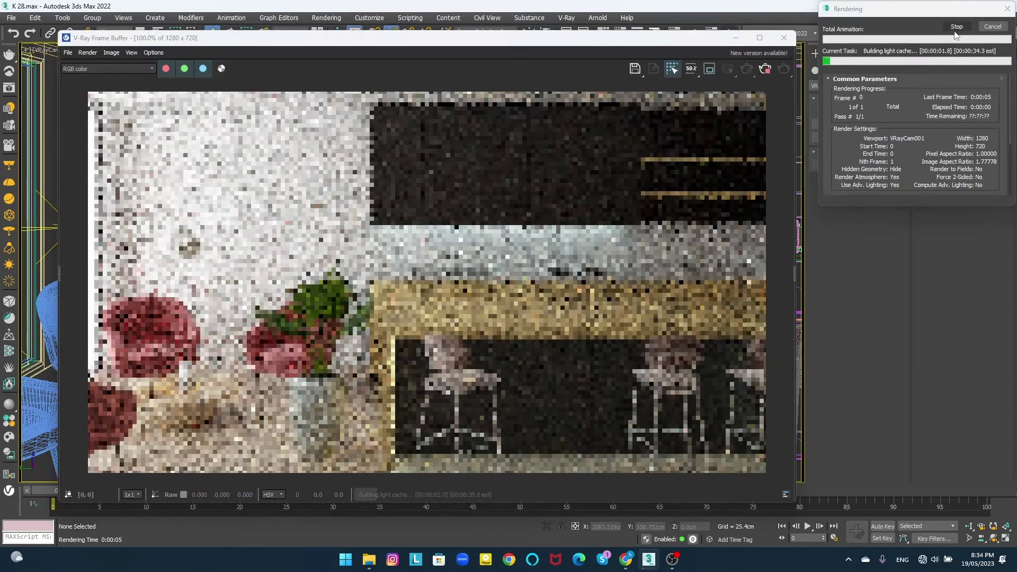
left_click(956, 27)
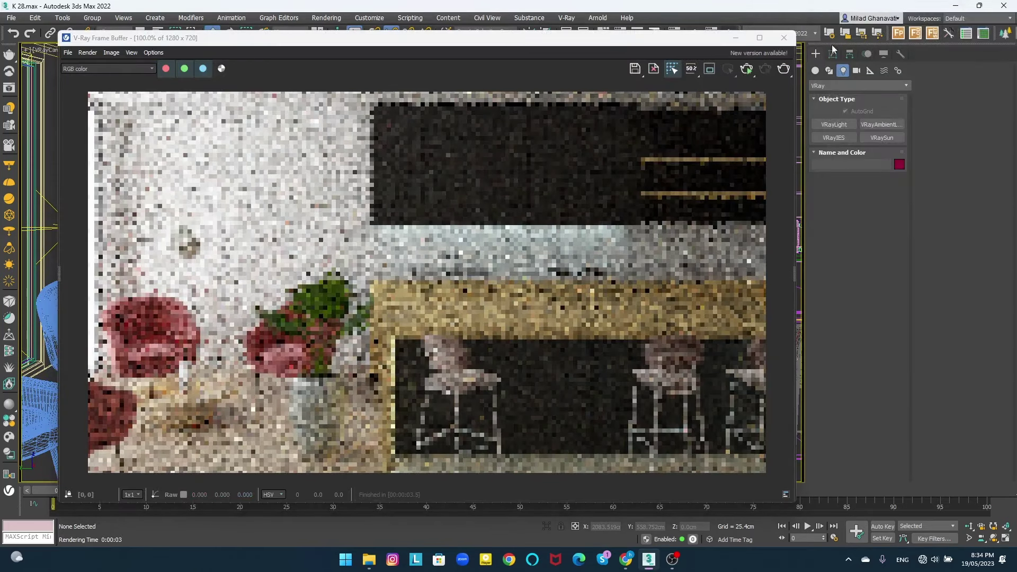
left_click(785, 38)
scroll(176, 234, "up", 2)
scroll(138, 239, "up", 3)
- Select the pendant's VRayIES001 light and make it pale yellow with intensity 10000
left_click(137, 239)
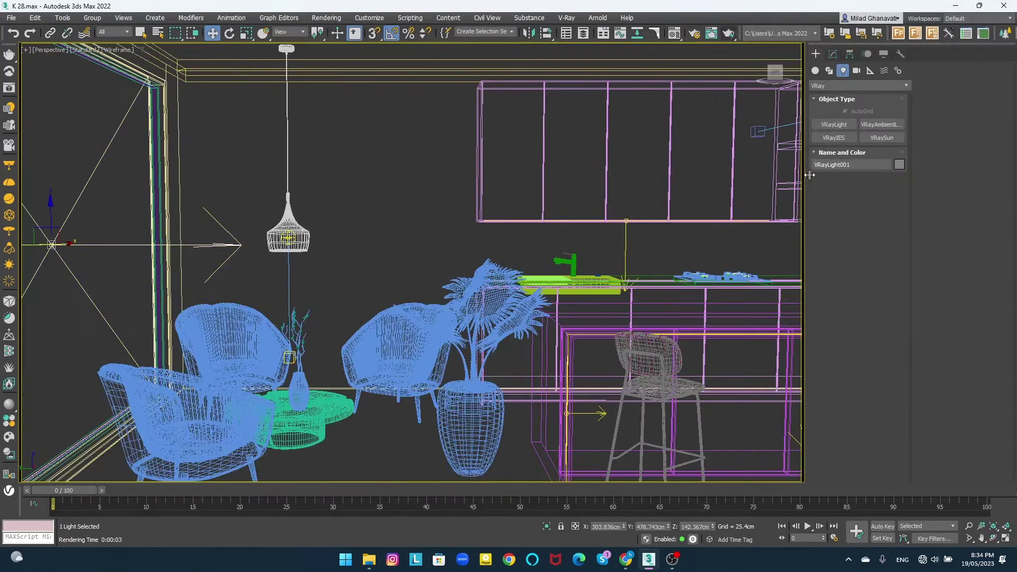
left_click(832, 54)
left_click(365, 263)
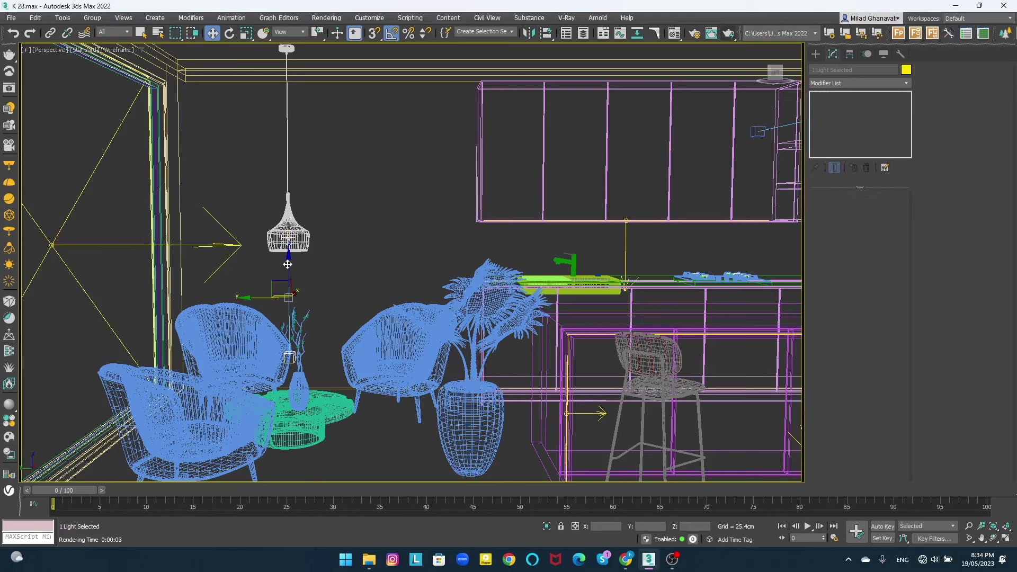
left_click(288, 239)
scroll(869, 313, "down", 5)
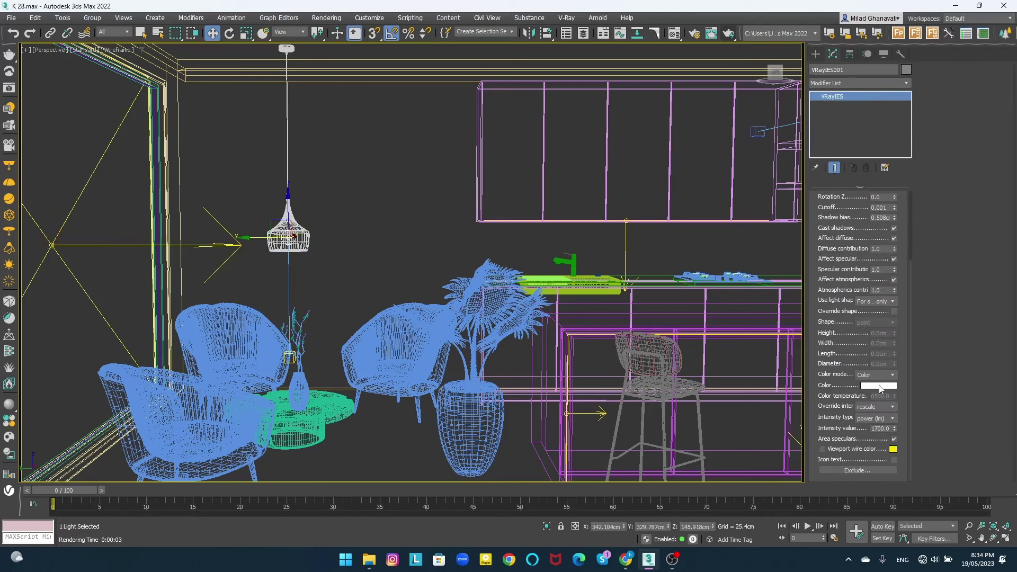
left_click(878, 386)
left_click_drag(839, 295, 805, 295)
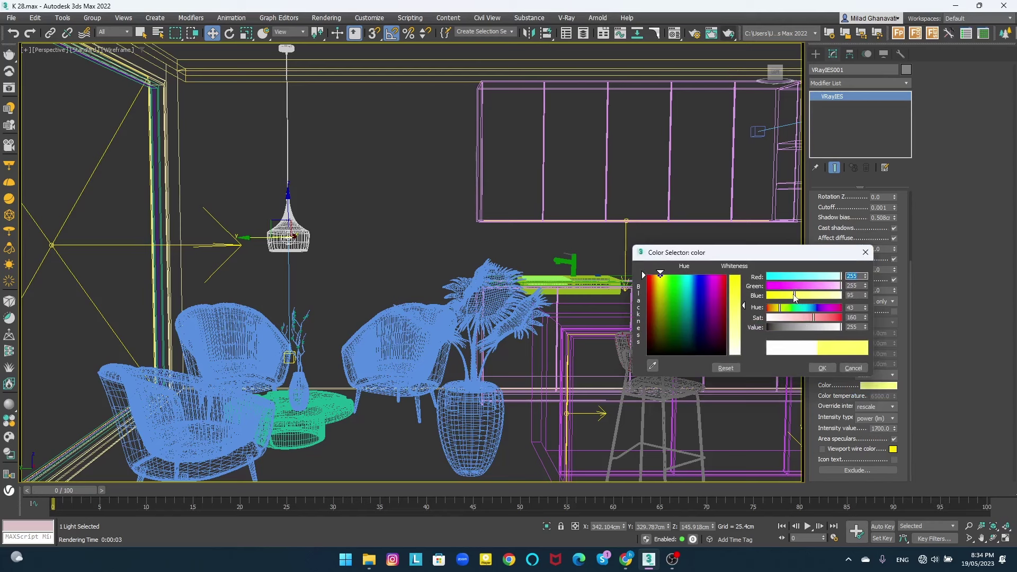
left_click(822, 368)
double_click(888, 429)
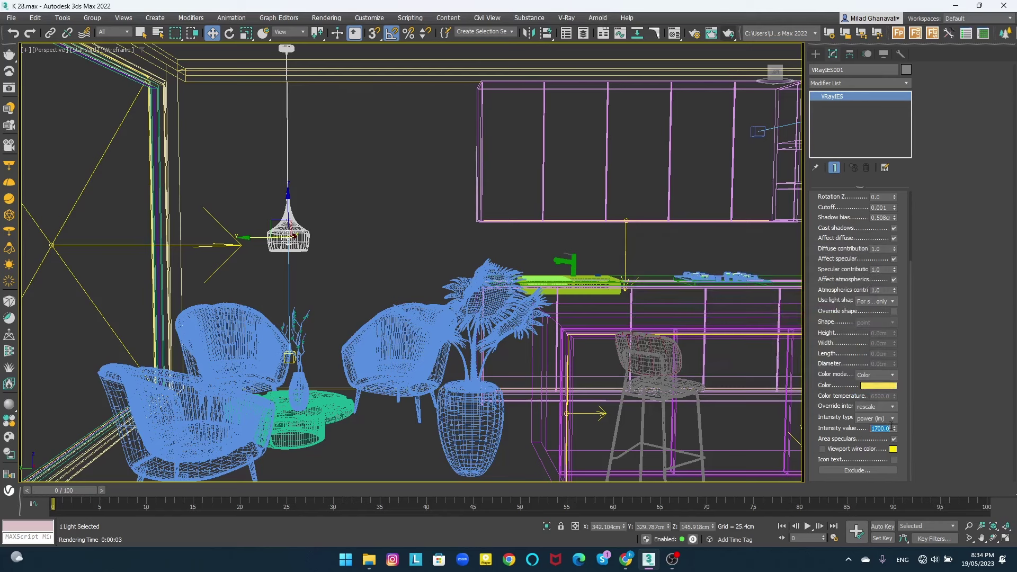
type("10000")
- Render a complete test of the VRayCam001 view lit by the yellow pendant light
key("c")
double_click(466, 202)
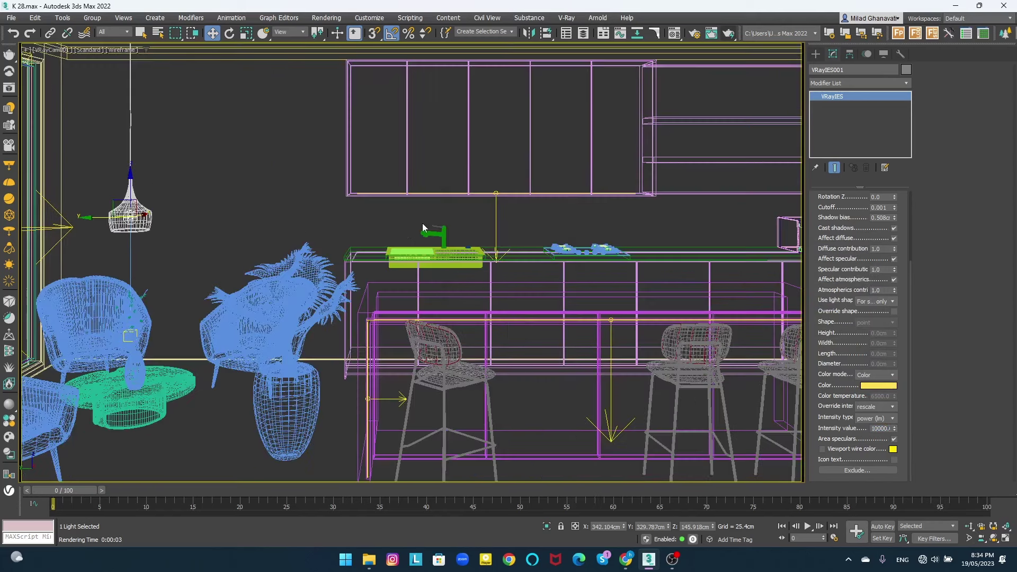
key("shift+q")
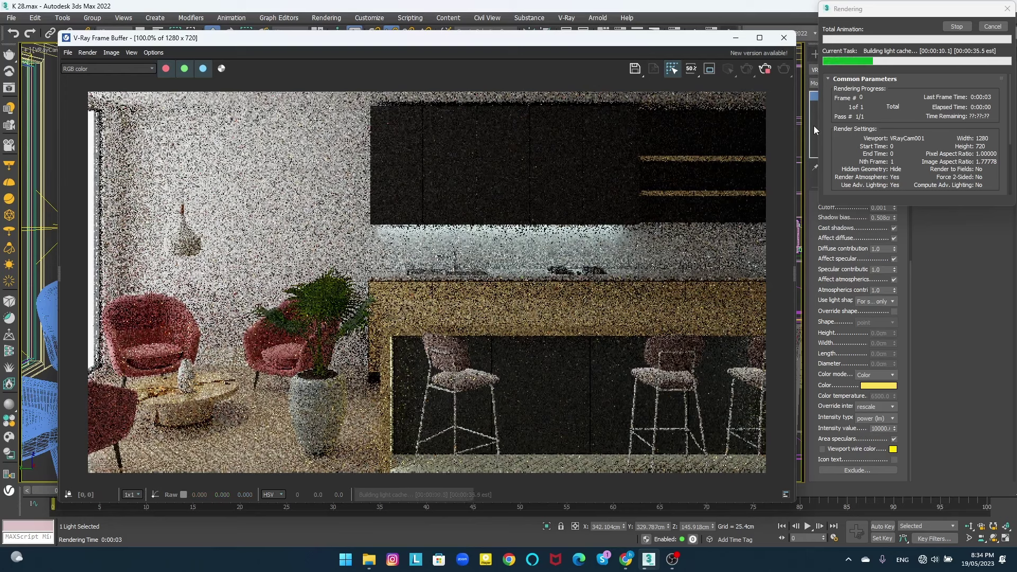
left_click(967, 29)
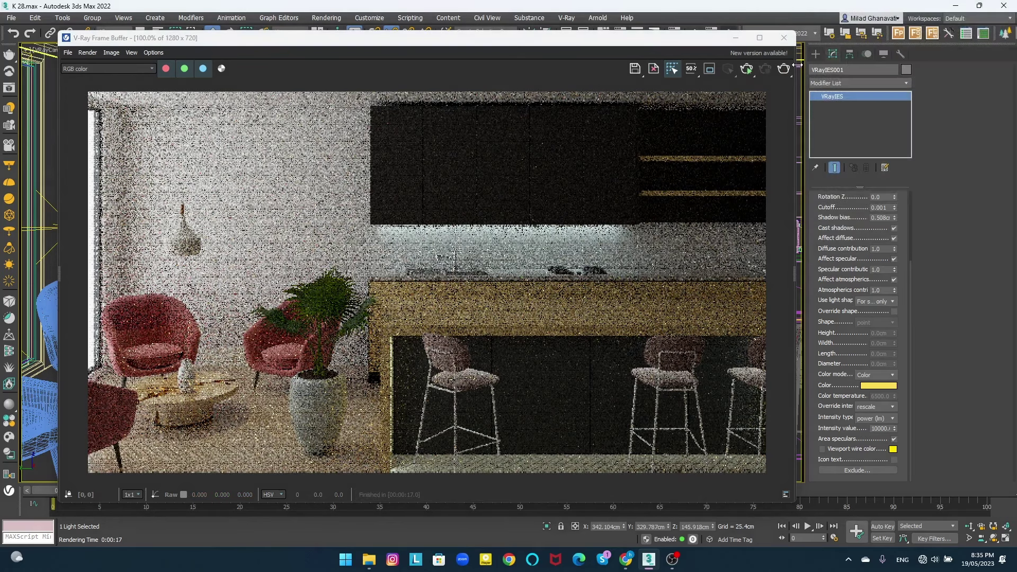
left_click(784, 38)
left_click(185, 205)
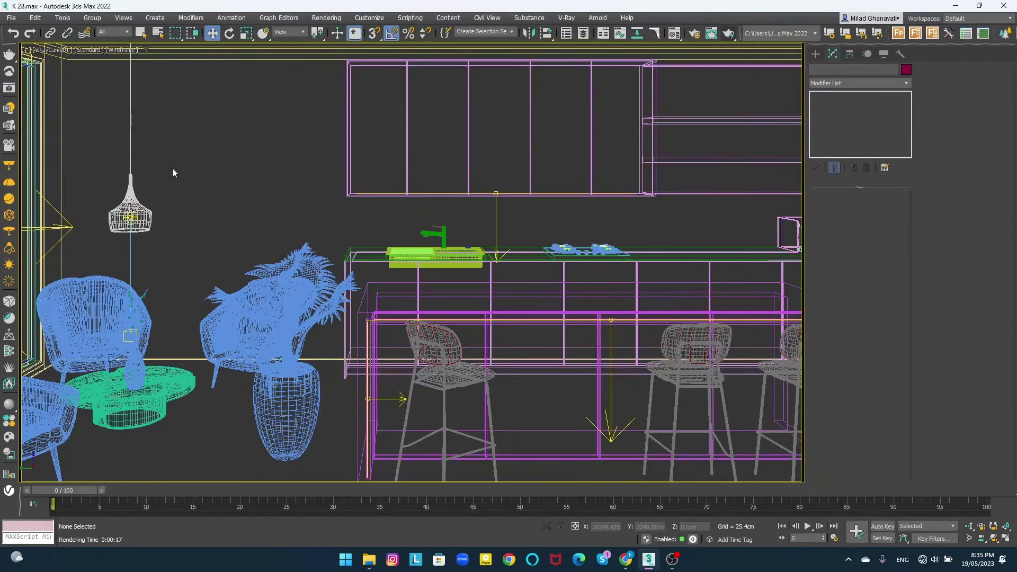
- Select the pendant lamp with its IES light and isolate it in Top view
middle_click_drag(173, 168, 165, 259)
left_click(165, 259)
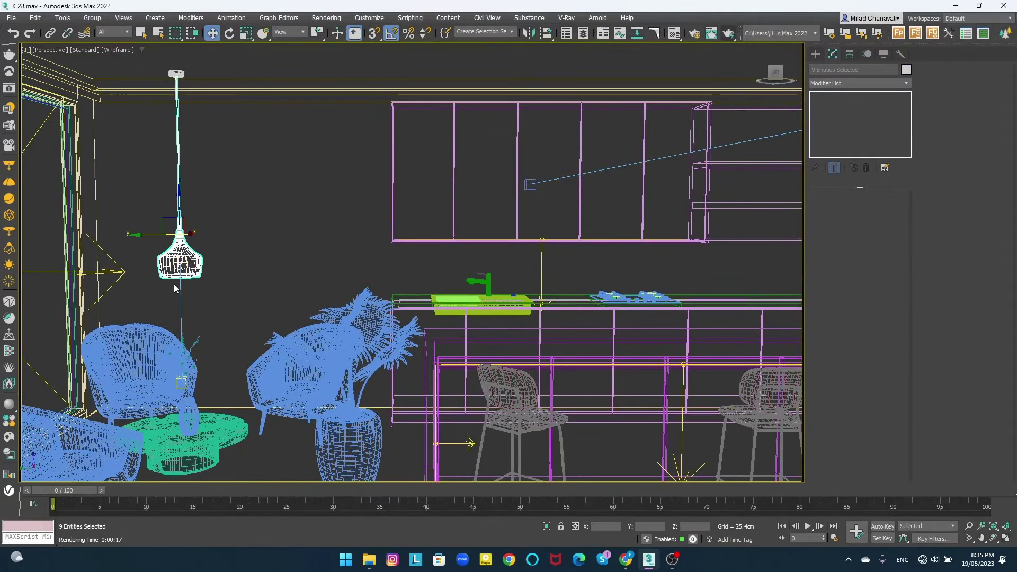
left_click(179, 381, "ctrl")
scroll(217, 154, "down", 5)
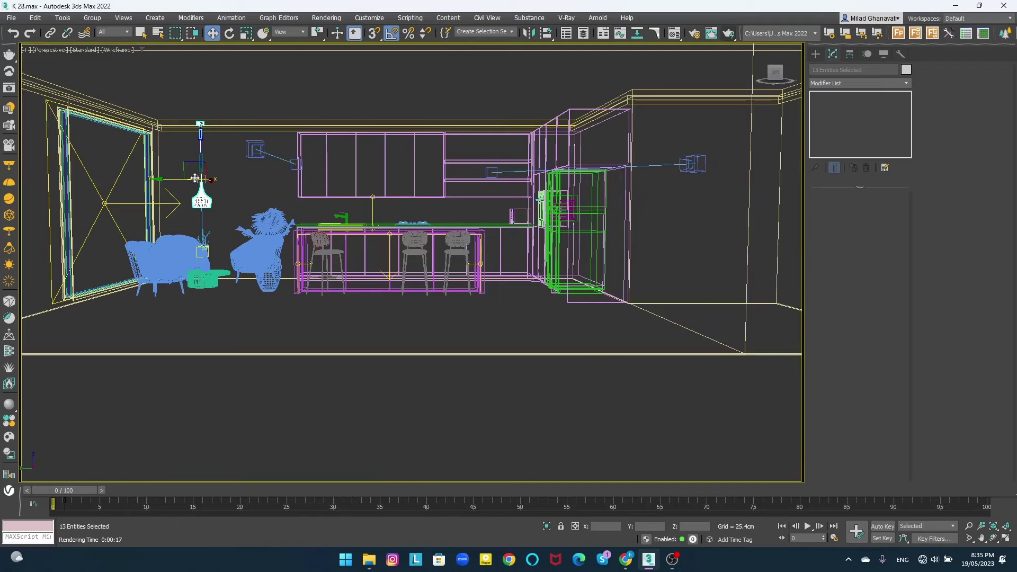
key("t")
key("z")
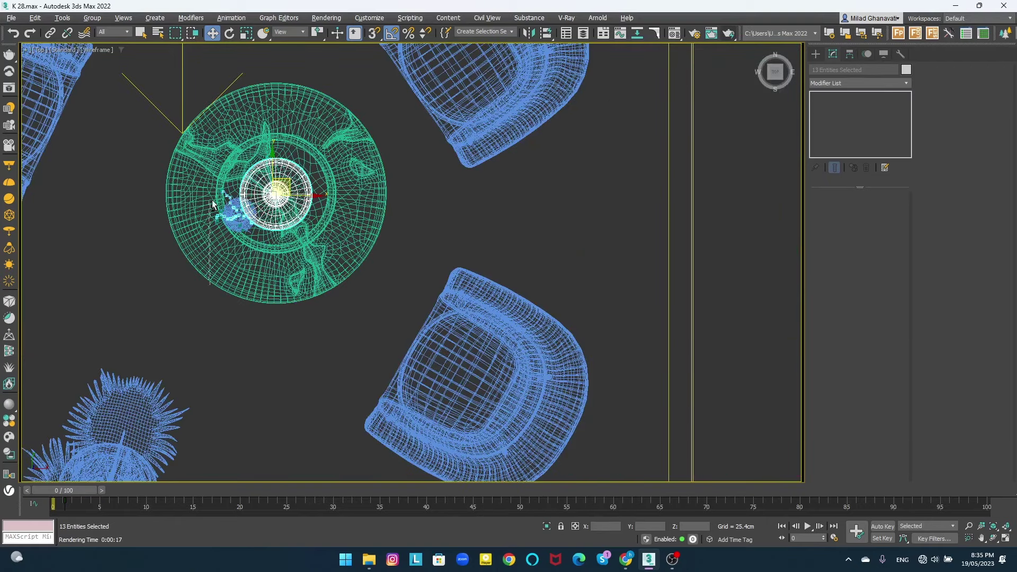
left_click(547, 526)
key("f")
left_click(488, 403)
scroll(496, 262, "down", 3)
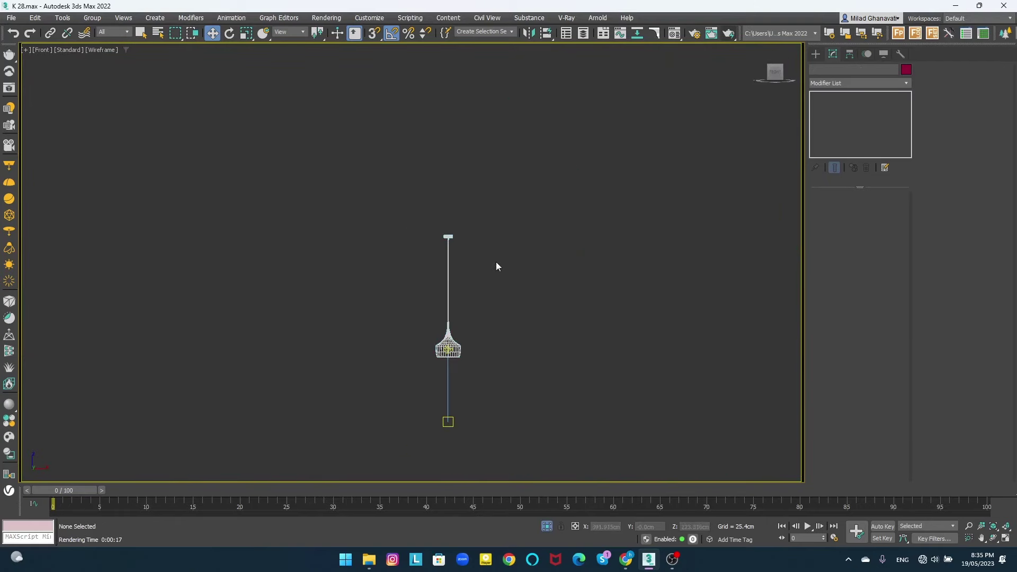
- Lower the lamp's ceiling fittings and raise wire Wire_3 up to meet them
left_click(447, 262)
scroll(447, 263, "up", 3)
left_click_drag(462, 234, 458, 283)
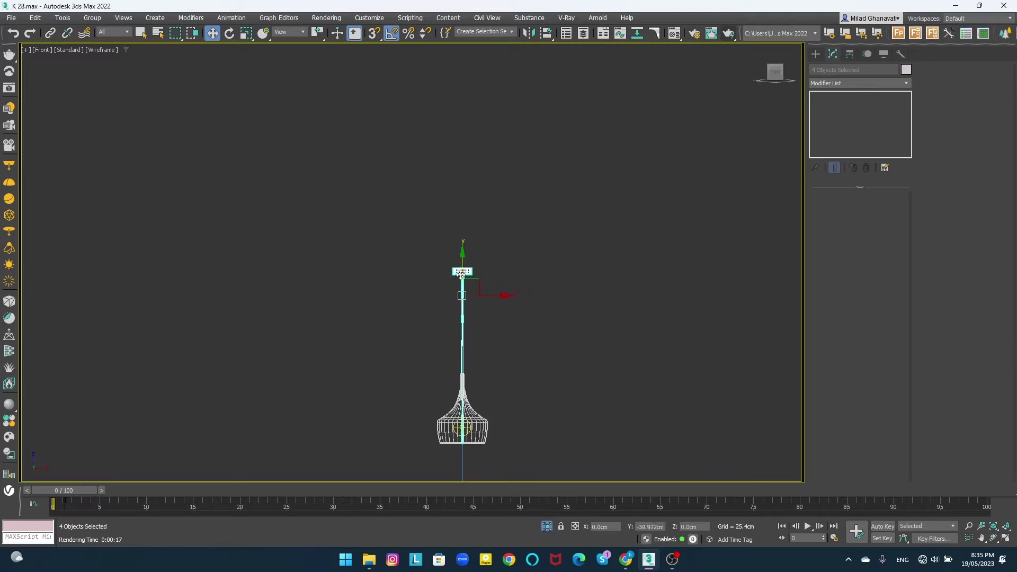
left_click(461, 332)
scroll(470, 318, "down", 2)
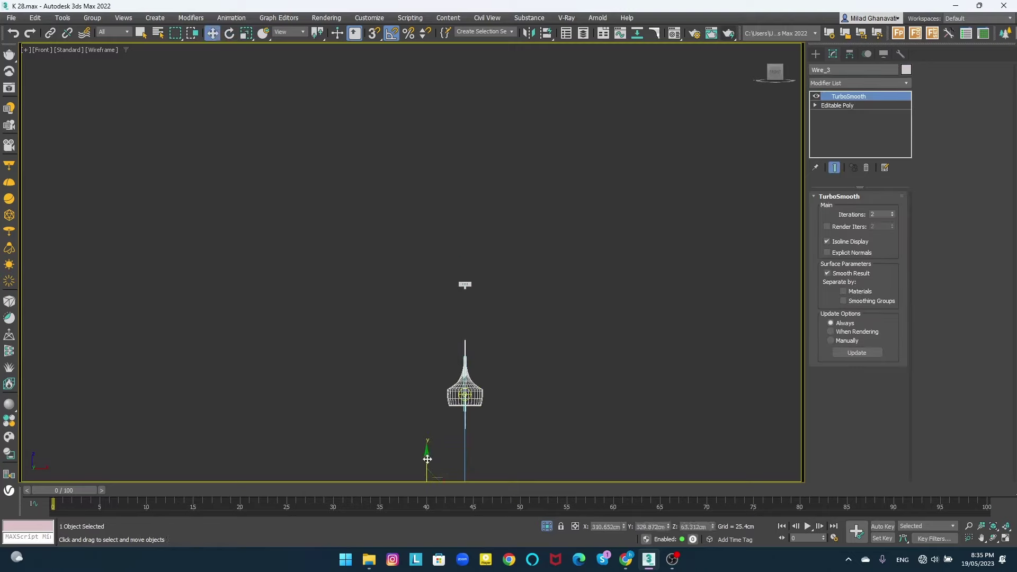
left_click_drag(427, 458, 424, 420)
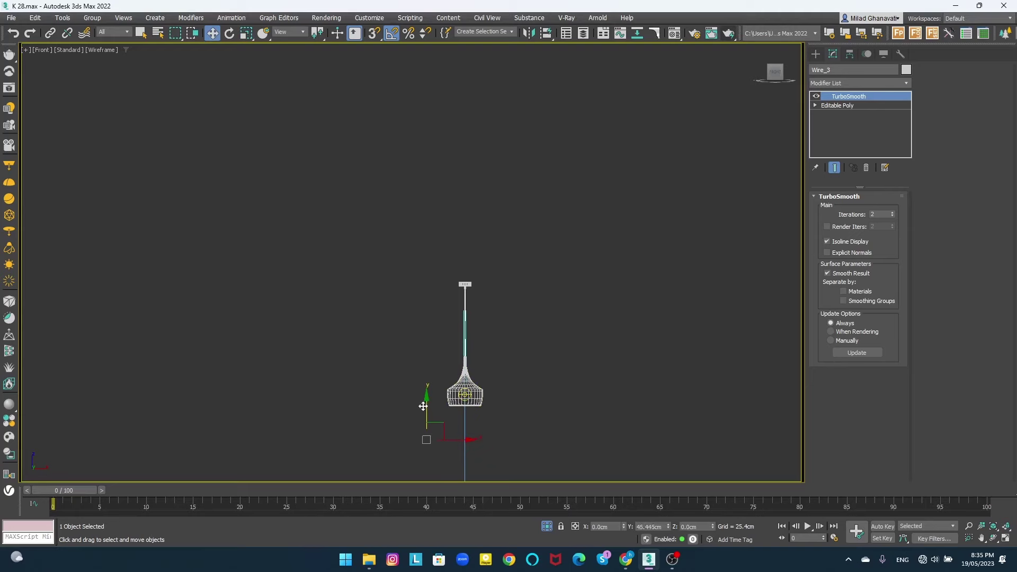
- Select all lamp parts and move the lamp across above the kitchen counter
left_click_drag(538, 332, 459, 387)
left_click(547, 526)
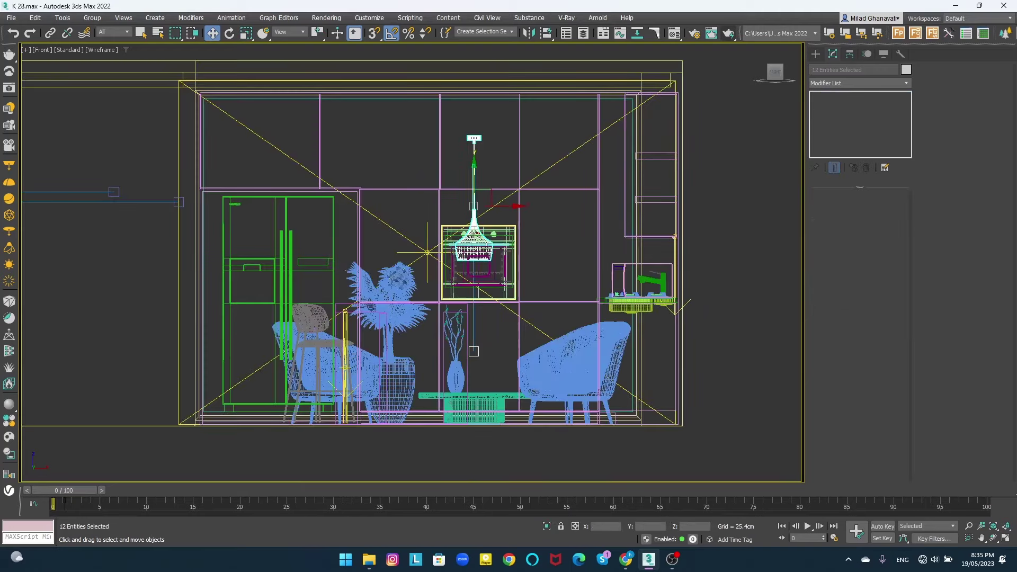
key("l")
scroll(500, 243, "down", 3)
scroll(500, 244, "up", 3)
left_click_drag(355, 236, 524, 236)
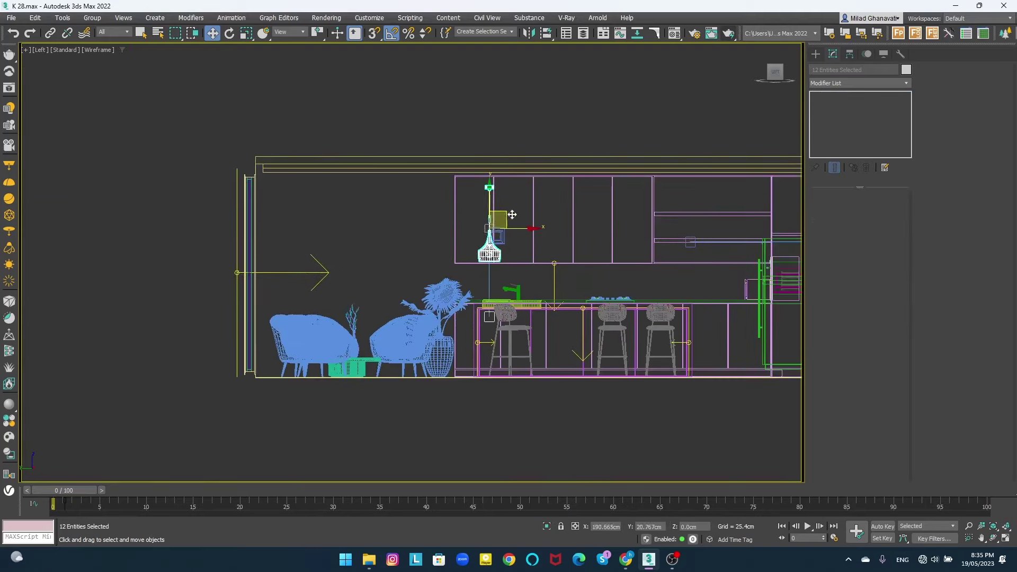
scroll(508, 280, "up", 4)
scroll(499, 173, "up", 5)
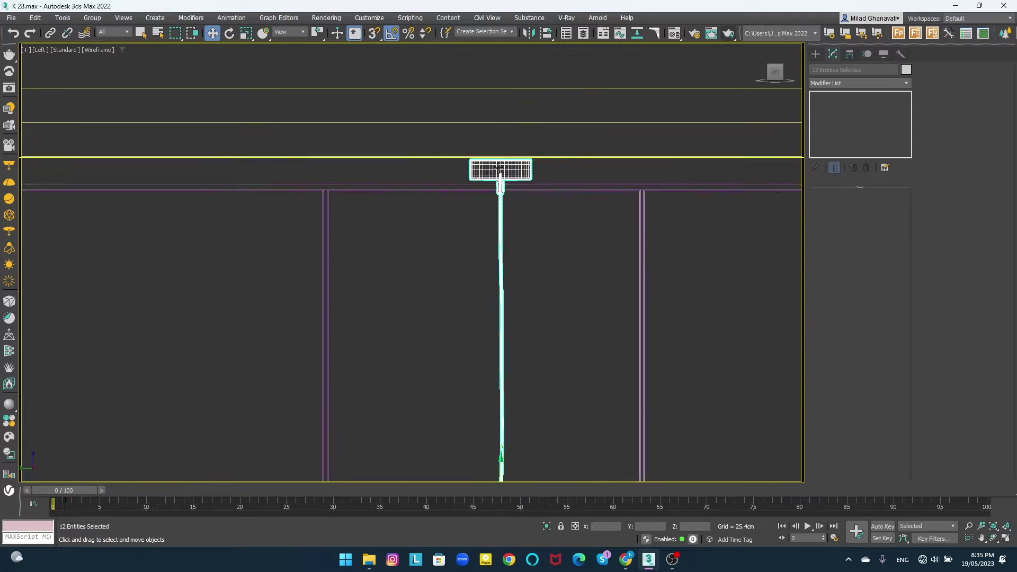
scroll(499, 174, "up", 4)
- In Top view, Shift-drag a copy of the lamp further along the bar
key("t")
scroll(495, 212, "down", 5)
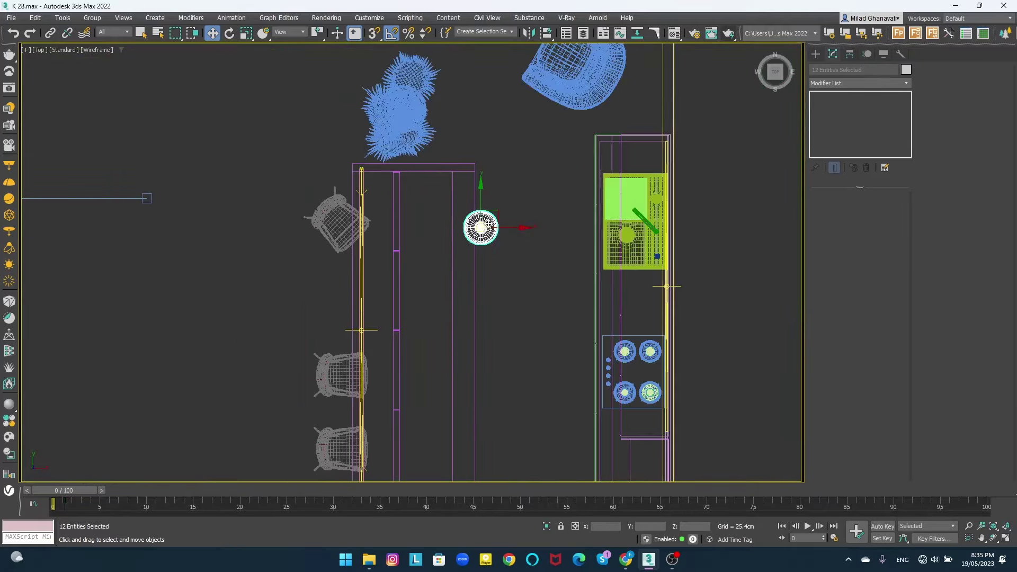
scroll(438, 216, "down", 2)
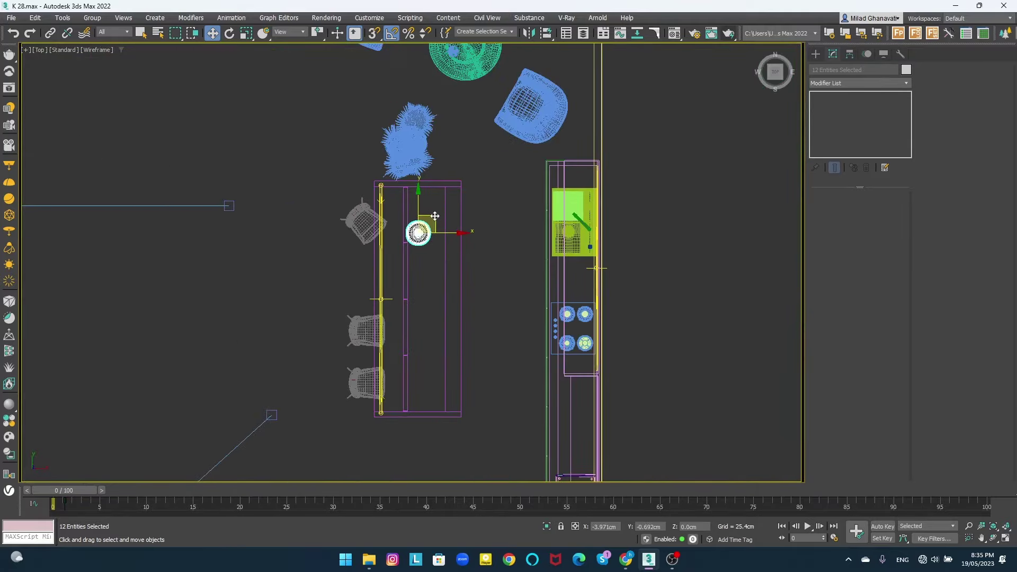
left_click_drag(438, 215, 427, 307, "shift")
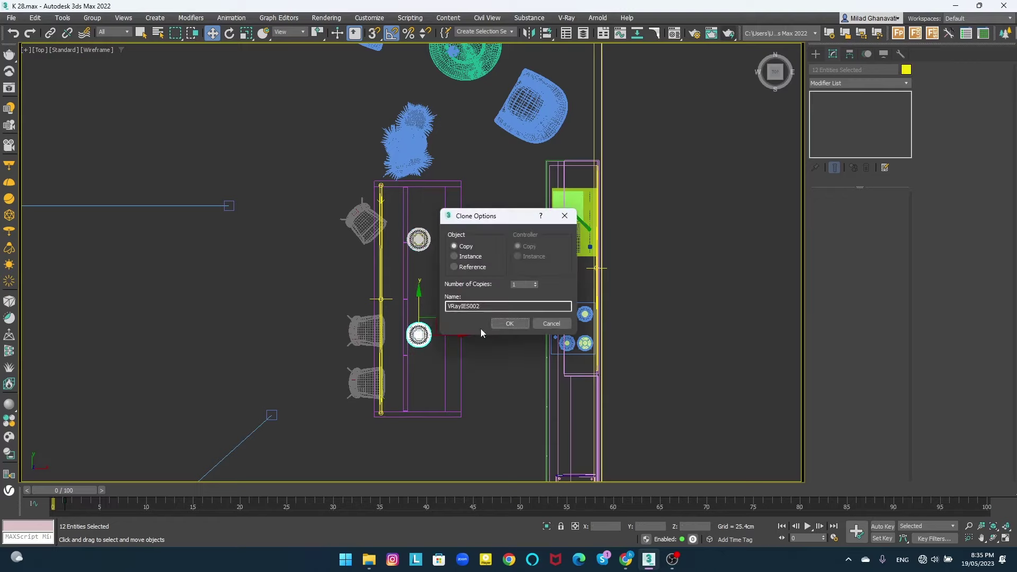
- Confirm the lamp copy and nudge the original upper lamp slightly down
left_click(507, 323)
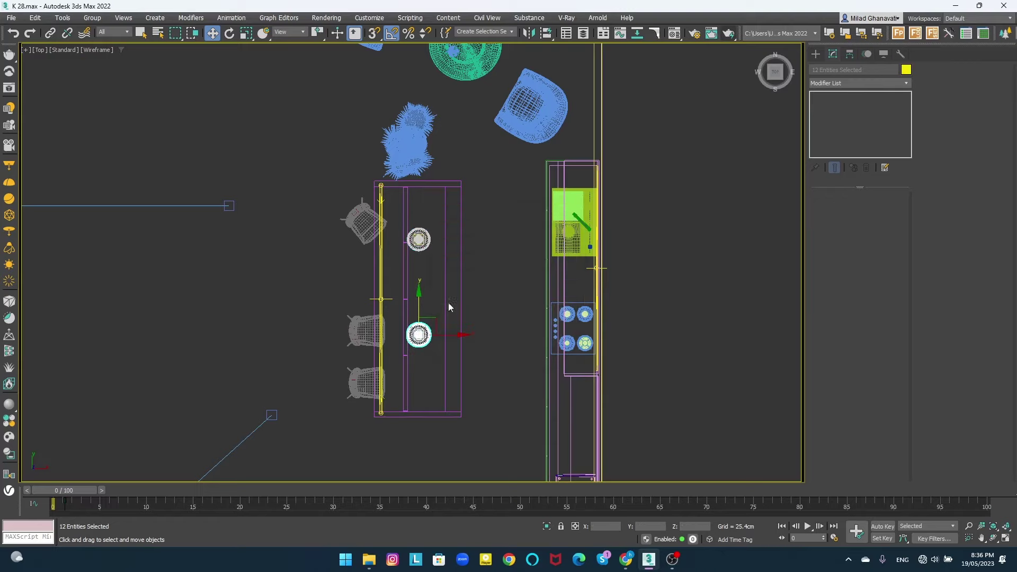
left_click(419, 247)
left_click_drag(418, 221, 418, 227)
left_click(419, 333)
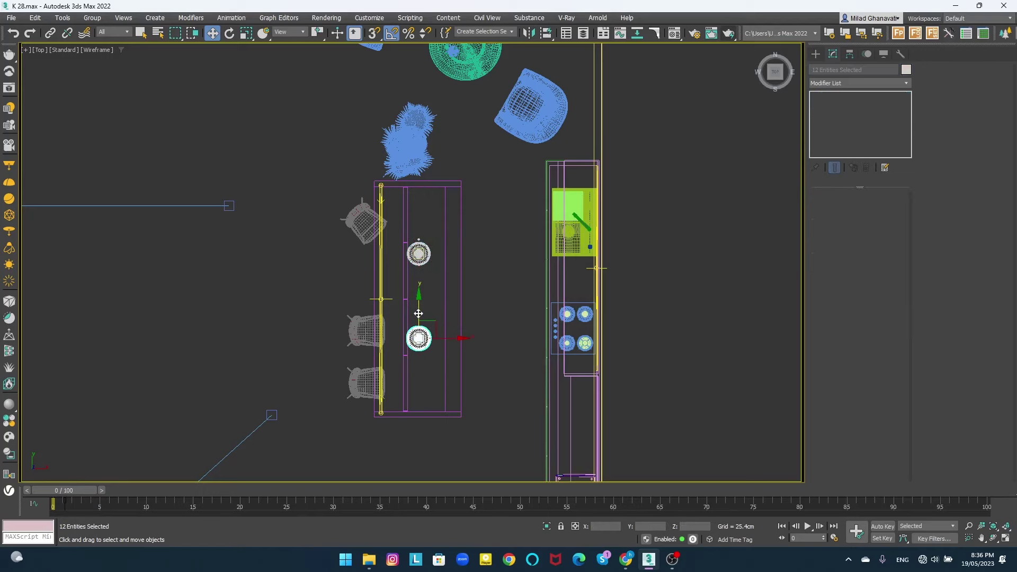
- Check the VRayCam001 view, then try lowering both bar lamps and undo it
key("c")
double_click(484, 204)
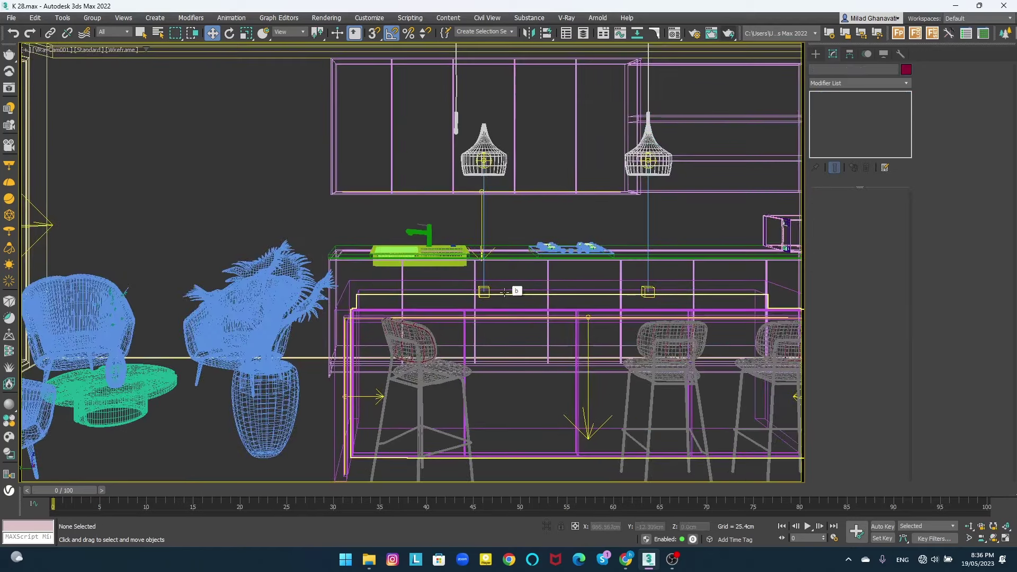
key("t")
key("z")
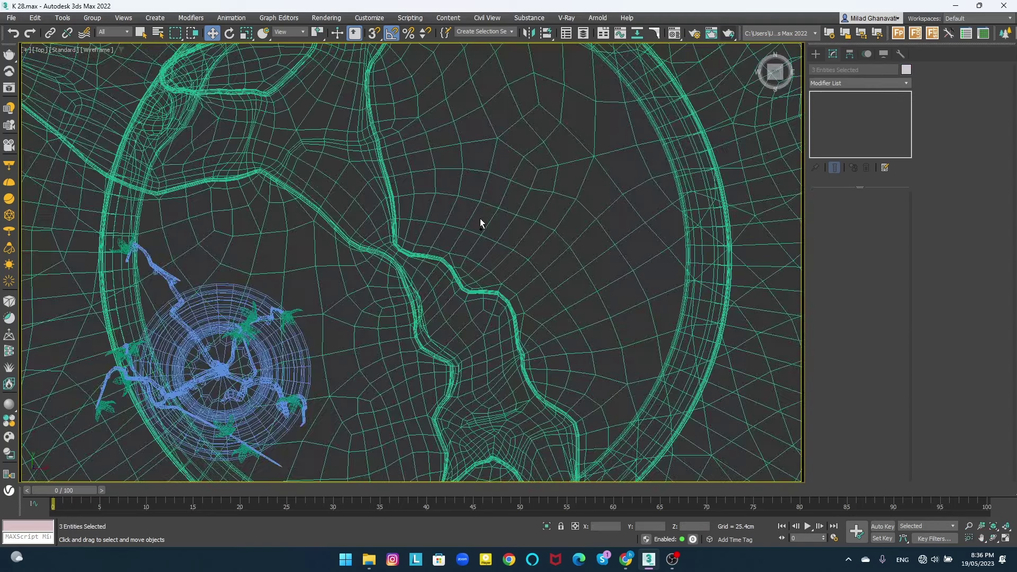
scroll(480, 222, "down", 5)
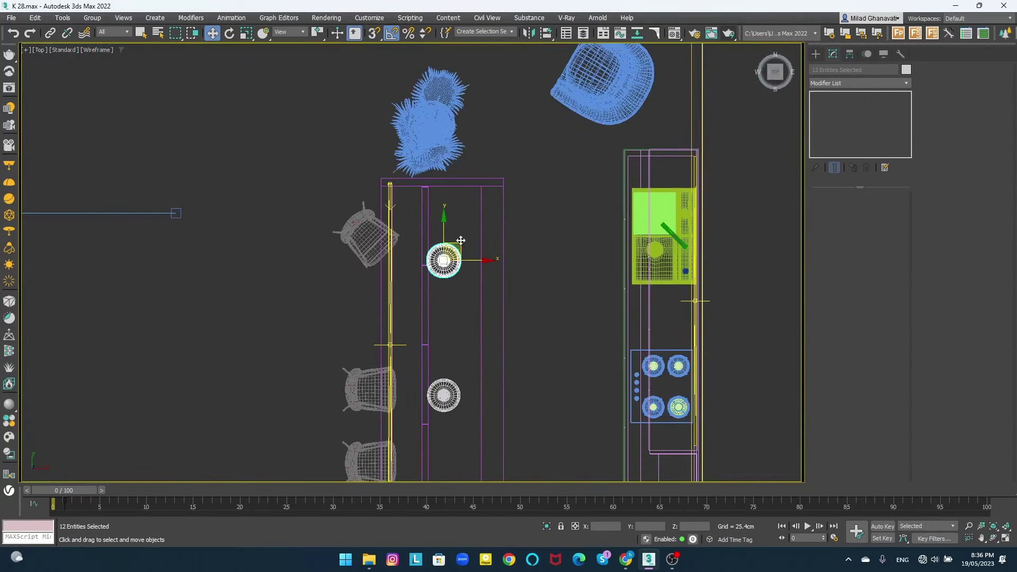
scroll(460, 240, "up", 1)
scroll(456, 276, "down", 2)
scroll(453, 311, "down", 2)
left_click(441, 366, "ctrl")
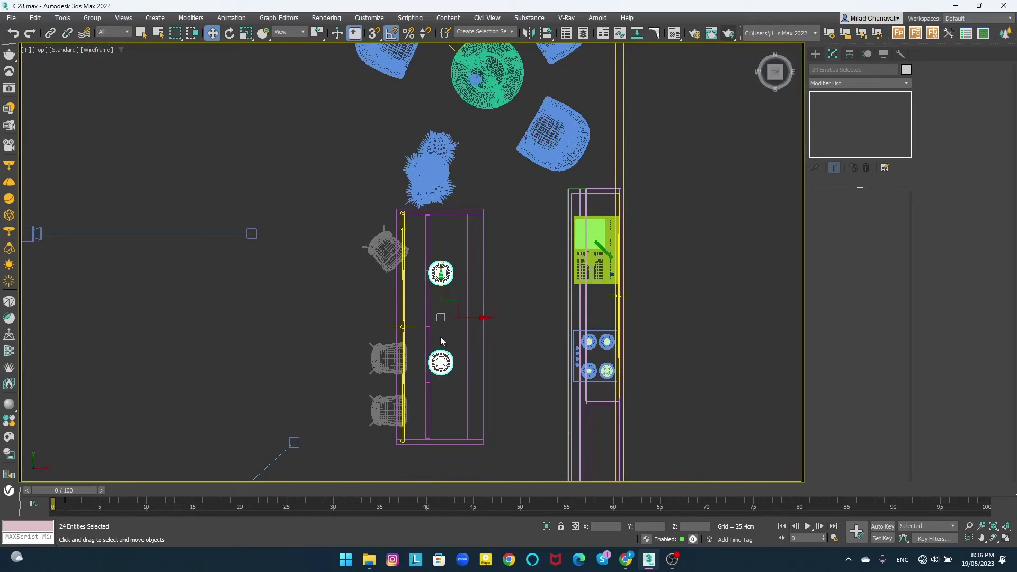
left_click_drag(440, 296, 439, 303)
key("ctrl+z")
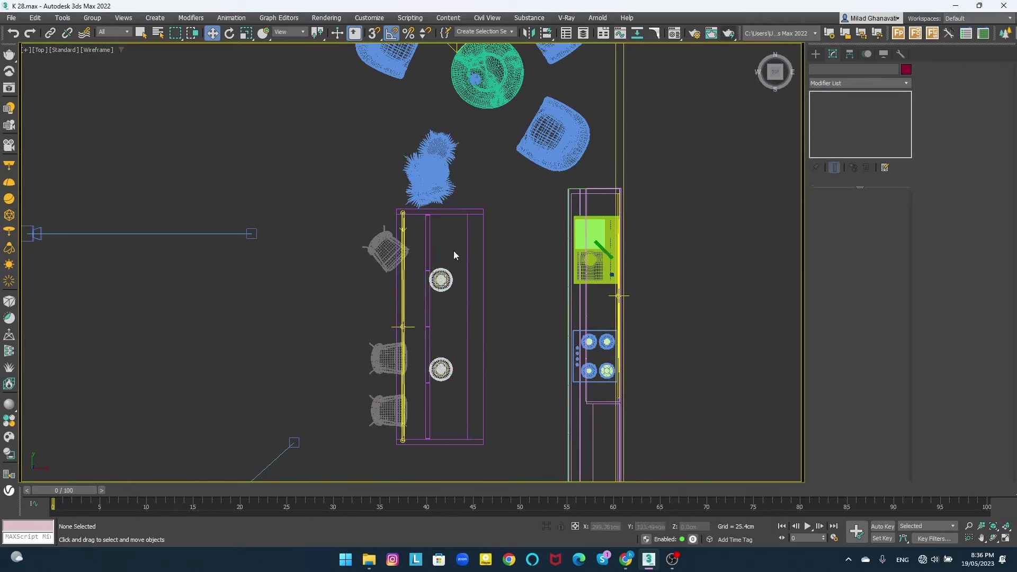
- Place a lamp copy over the round table and lower it toward the table
middle_click_drag(454, 250, 425, 326)
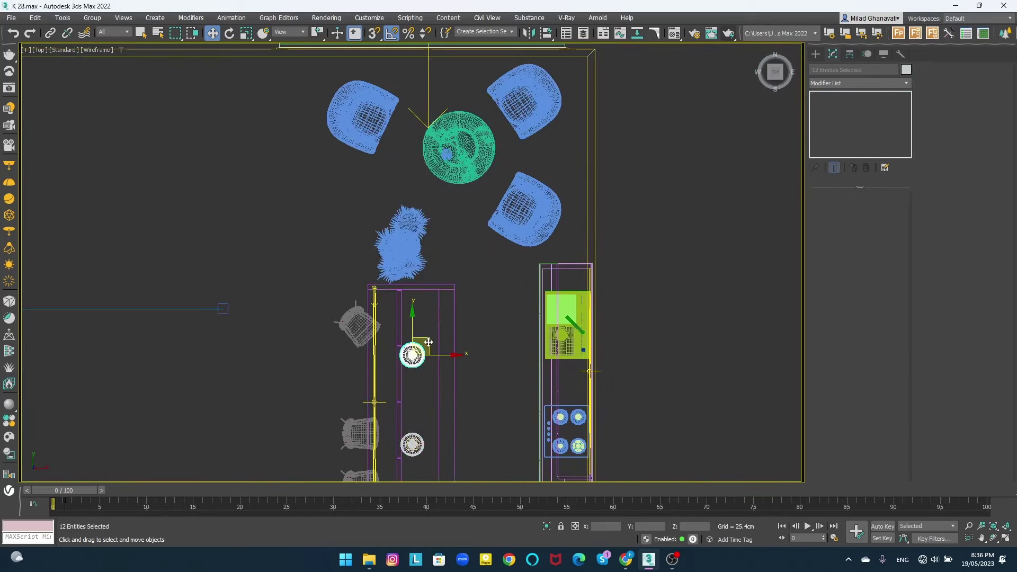
left_click_drag(428, 342, 474, 134)
left_click(510, 326)
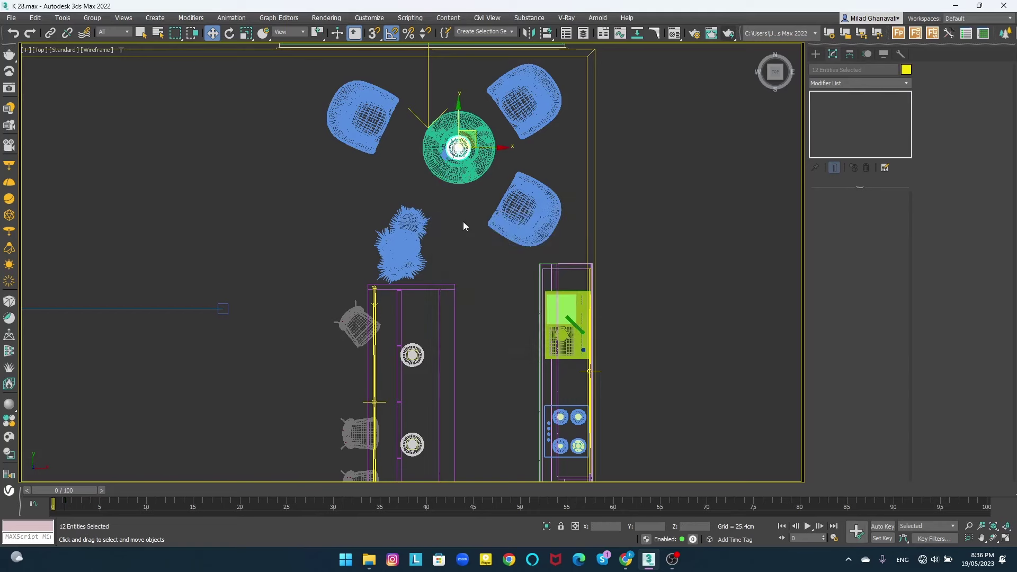
key("f")
key("l")
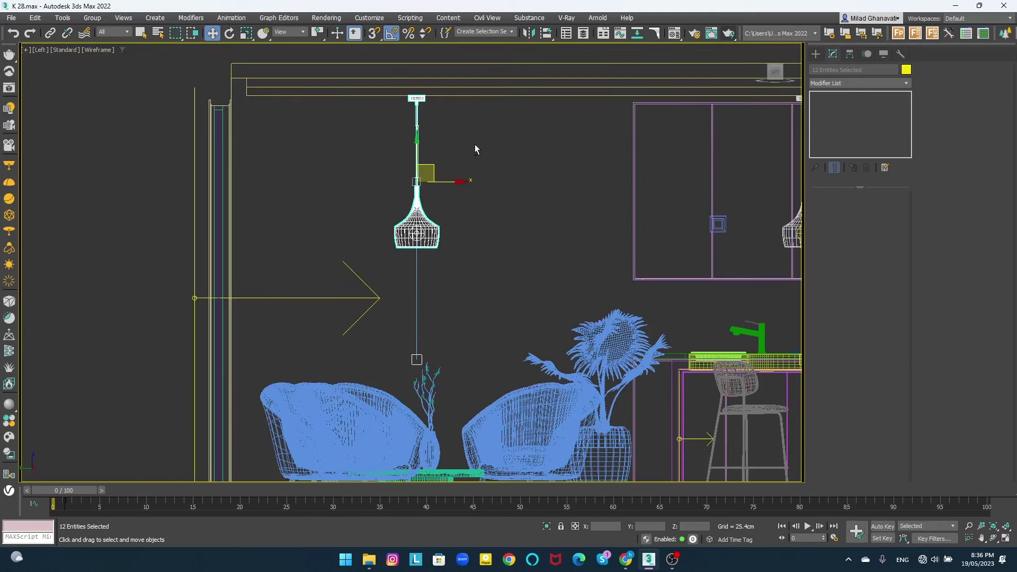
left_click_drag(428, 159, 397, 247)
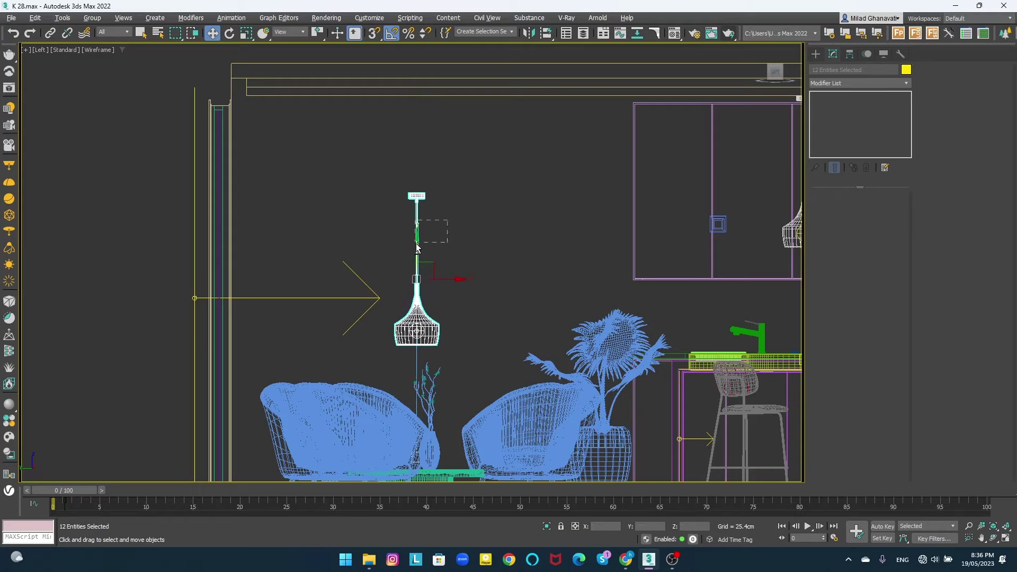
- Move the new lamp's canopy up against the ceiling
left_click_drag(485, 291, 329, 369)
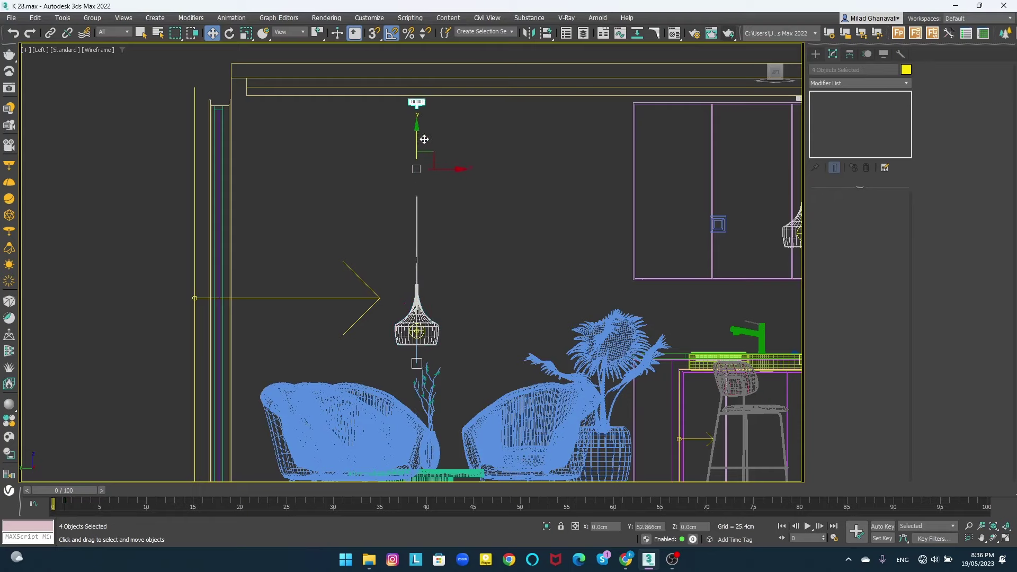
left_click_drag(425, 139, 424, 233)
scroll(416, 103, "up", 3)
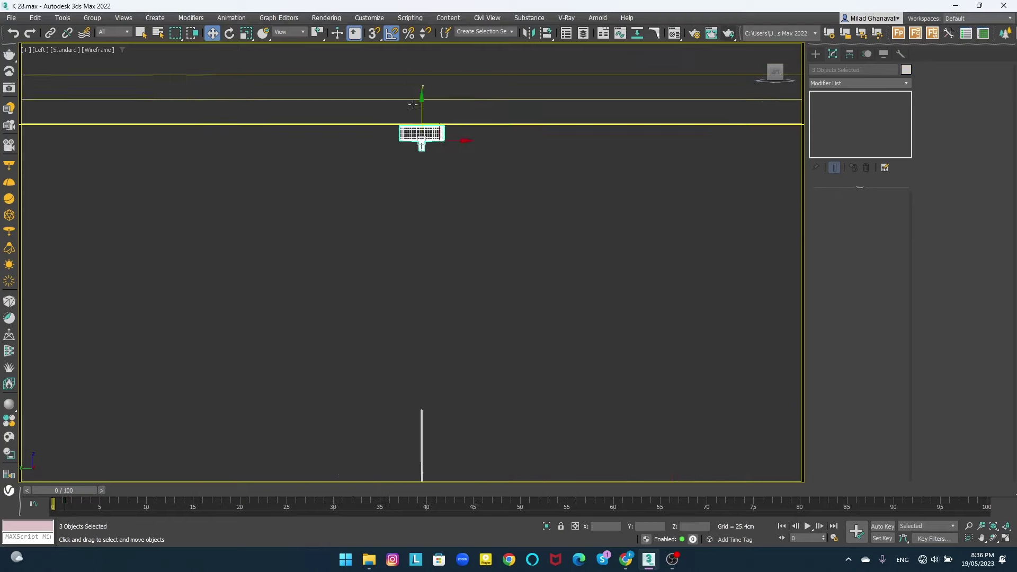
scroll(415, 104, "up", 5)
scroll(408, 183, "down", 7)
- Centre the wire's pivot and scale the wire up to reach the ceiling canopy
left_click(409, 320)
middle_click_drag(424, 364, 424, 241)
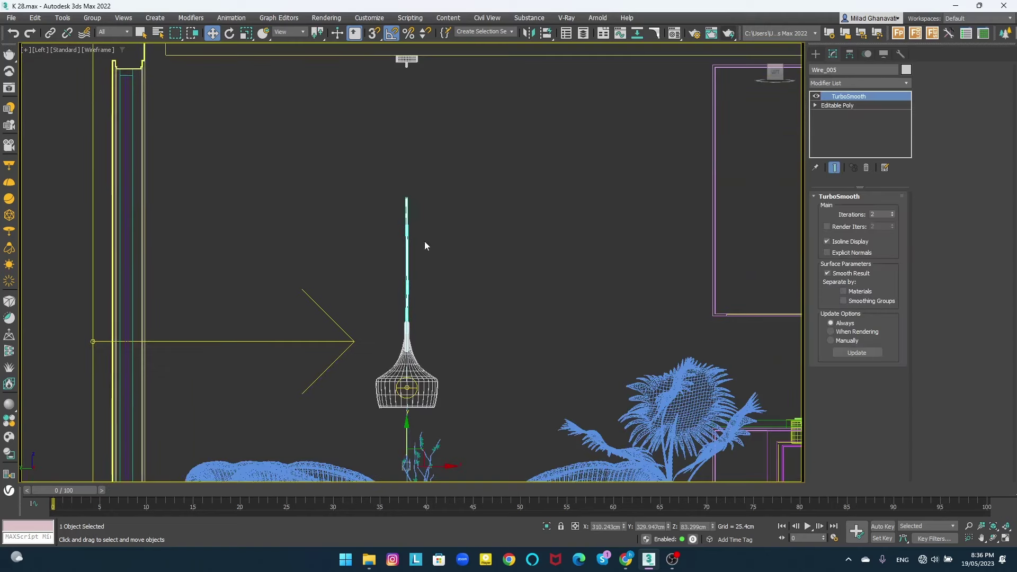
left_click(849, 53)
left_click(858, 128)
left_click(858, 183)
left_click(858, 128)
left_click(815, 54)
key("e")
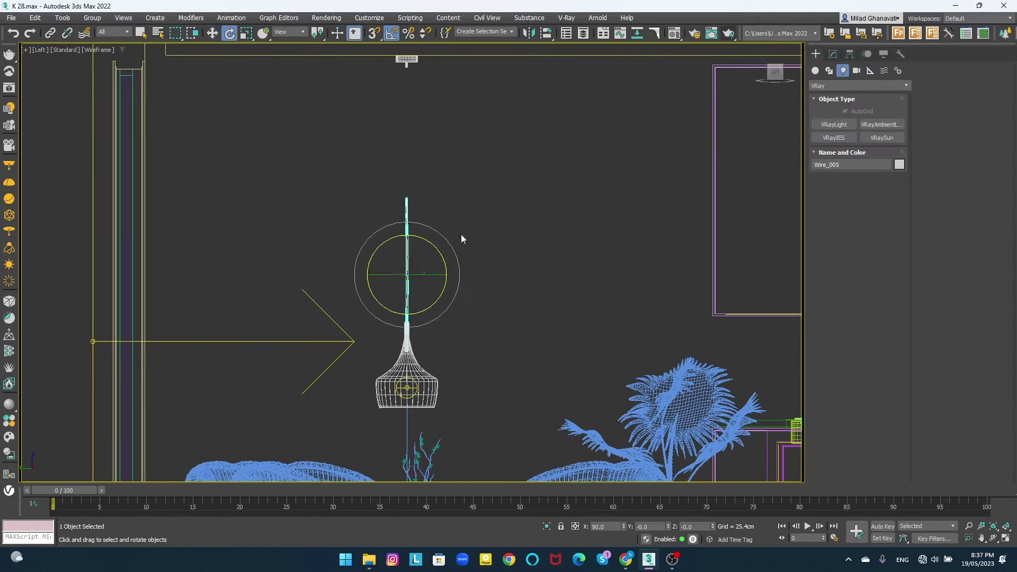
key("r")
mouse_move(461, 234)
left_mouse_down()
mouse_move(408, 221)
mouse_move(411, 160)
left_mouse_up()
key("w")
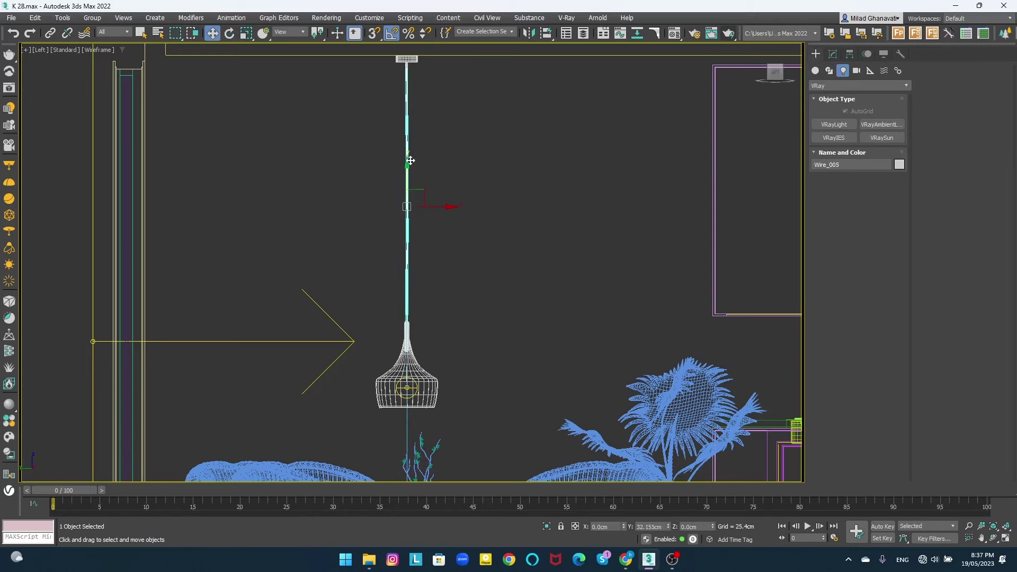
left_click(477, 204)
- Look through VRayCam001 and start a test render, then stop it
key("c")
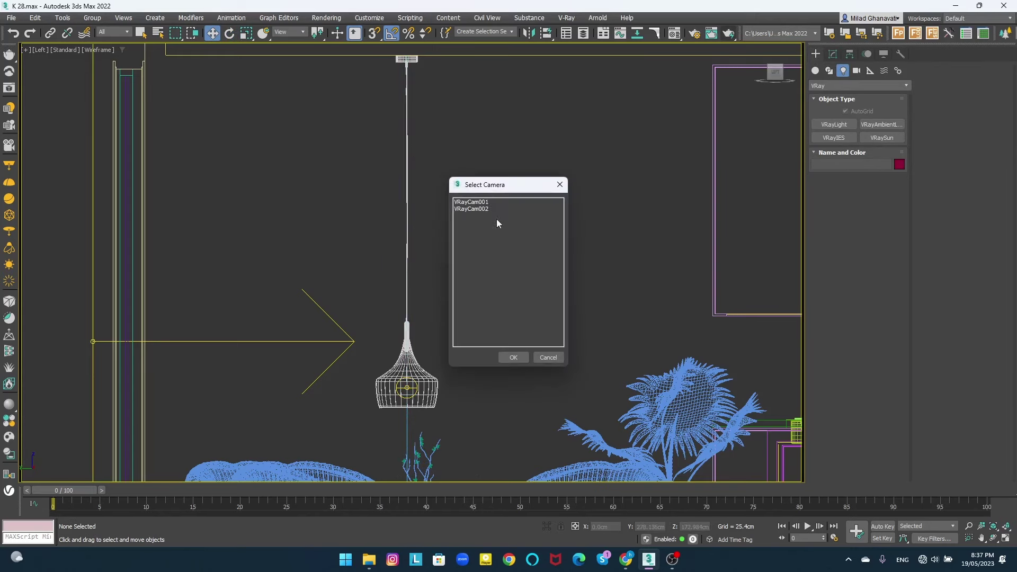
double_click(480, 200)
middle_click_drag(301, 225, 295, 224)
key("shift+q")
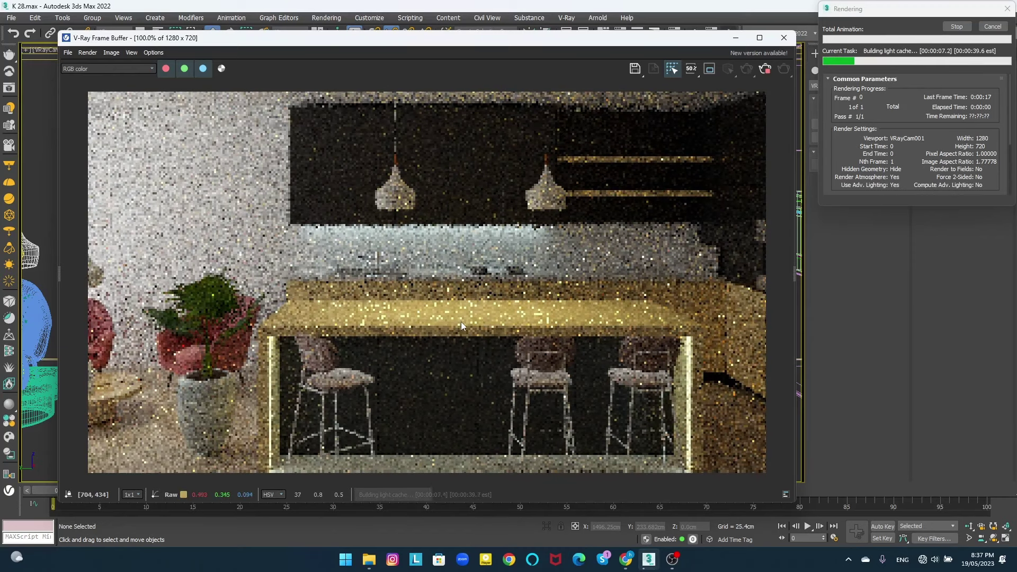
left_click(957, 27)
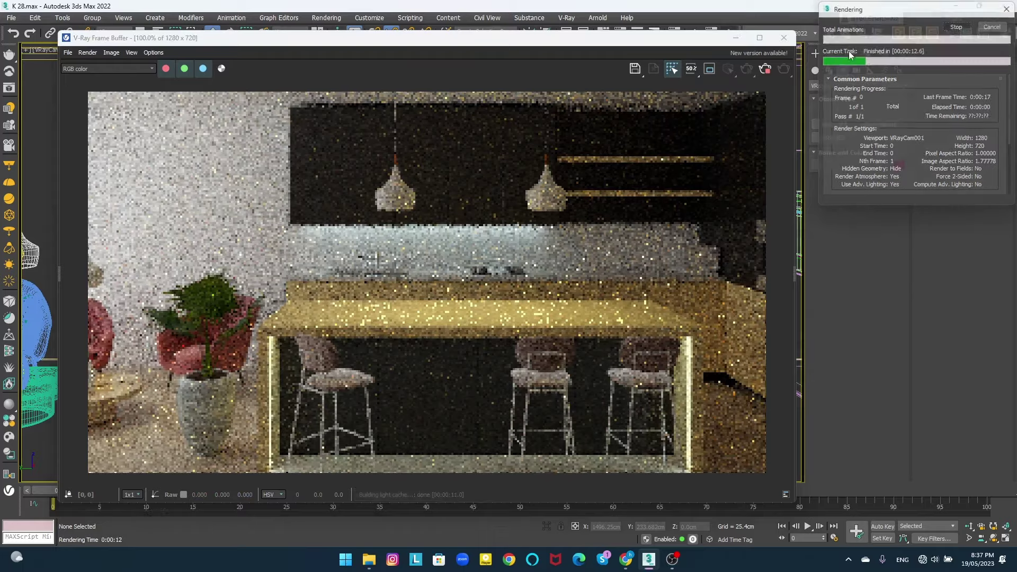
- Re-render VRayCam001 after a slight view shift, then open the Material Editor
middle_click_drag(413, 237, 399, 238)
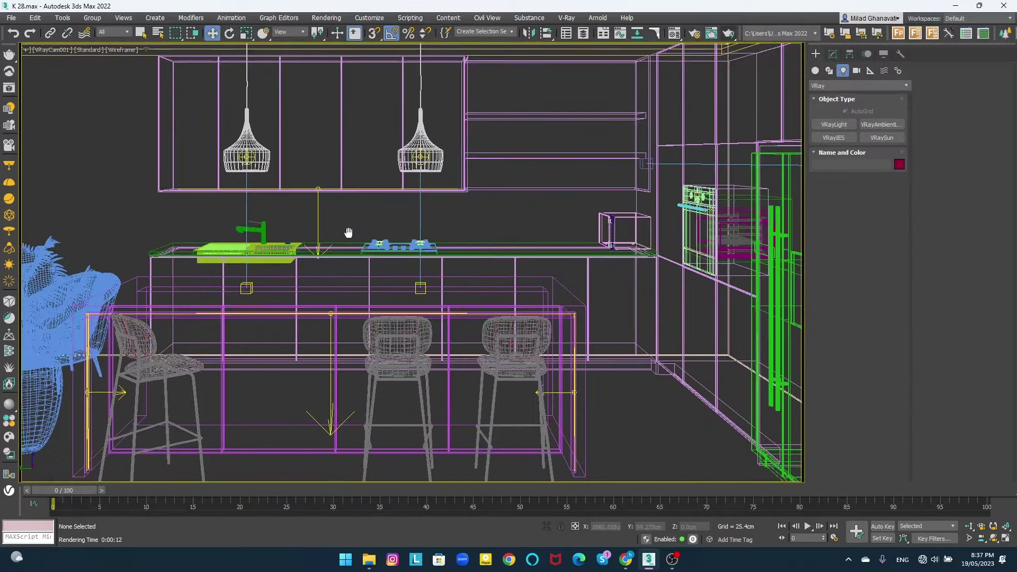
key("shift+q")
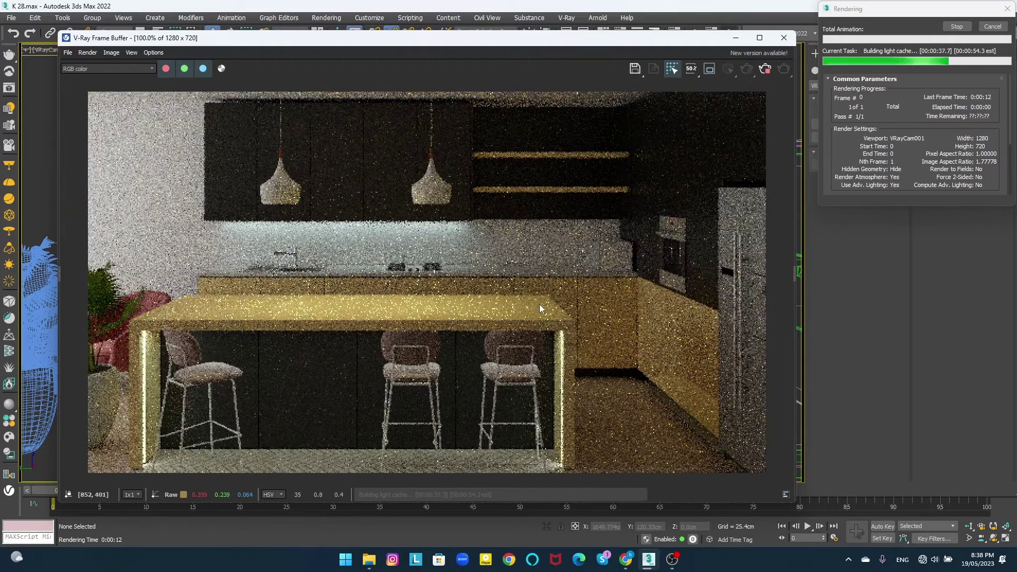
left_click(956, 27)
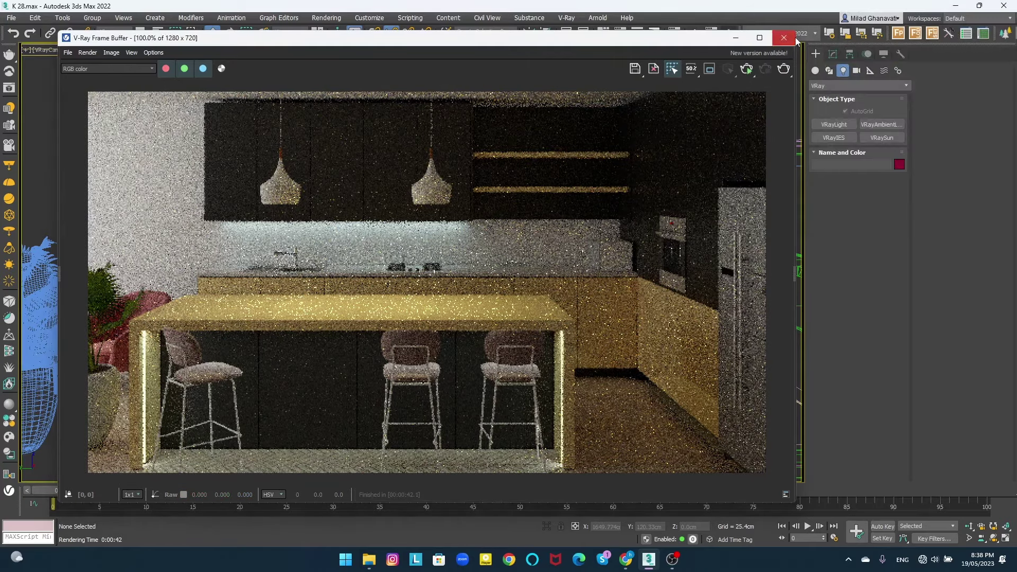
left_click(784, 38)
key("m")
key("F3")
- Pick the lamp shade's material from the scene into the Material Editor, then close it
left_click(152, 268)
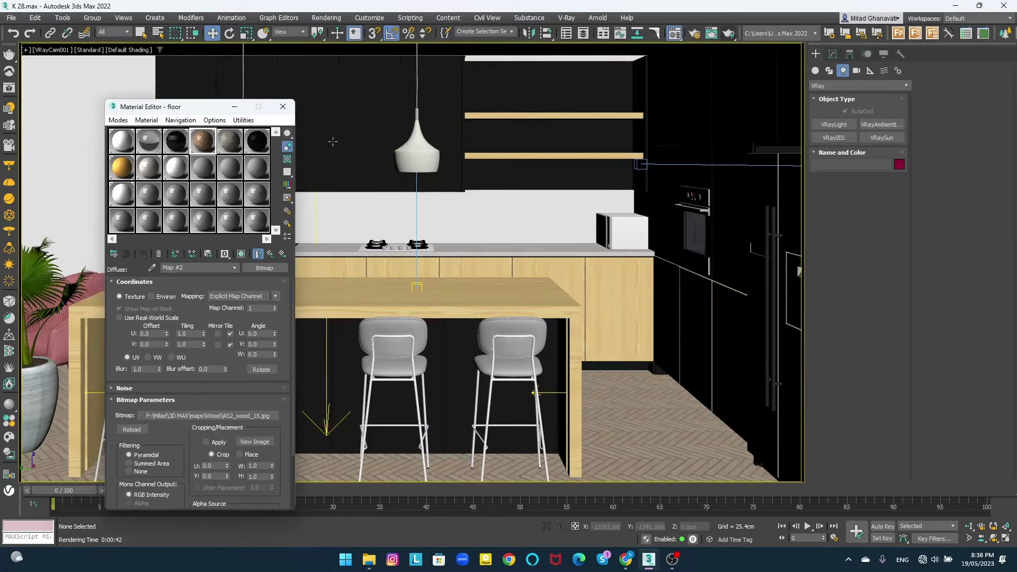
left_click(383, 158)
left_click(386, 156)
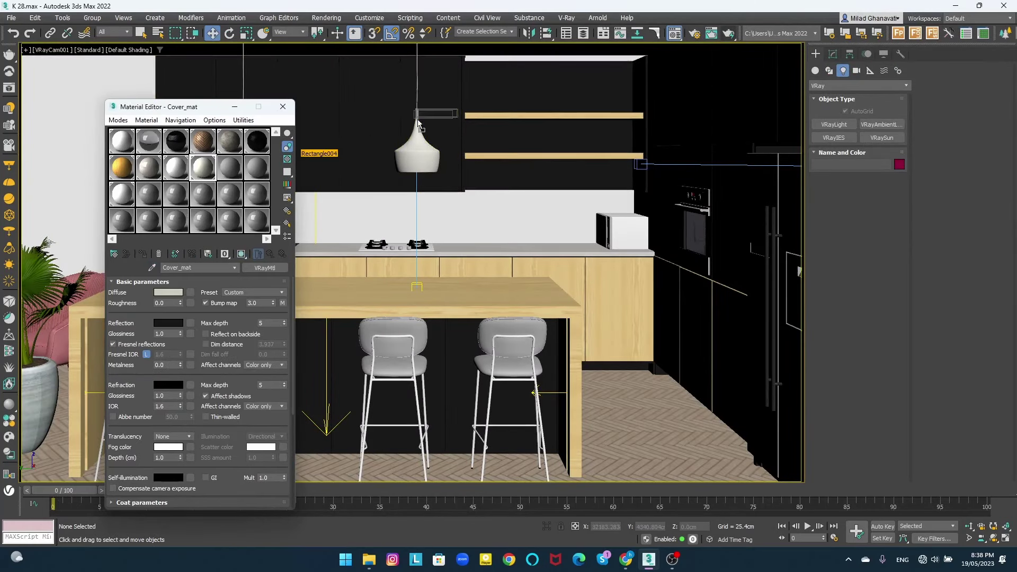
left_click_drag(203, 107, 137, 140)
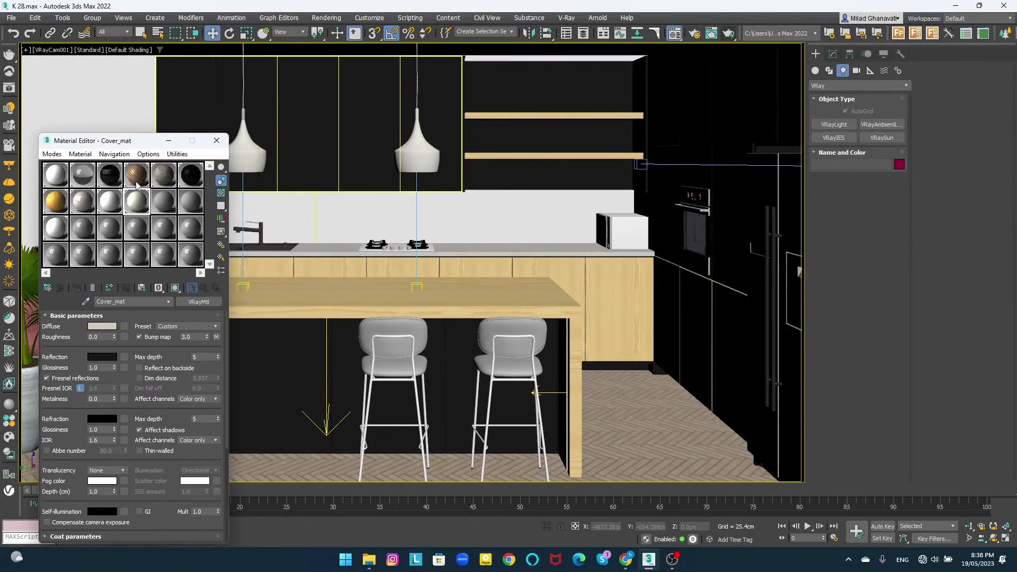
left_click(216, 140)
- Set the left pendant's VRayIES001 light colour to white
key("F3")
left_click(243, 157)
key("F3")
left_click(832, 54)
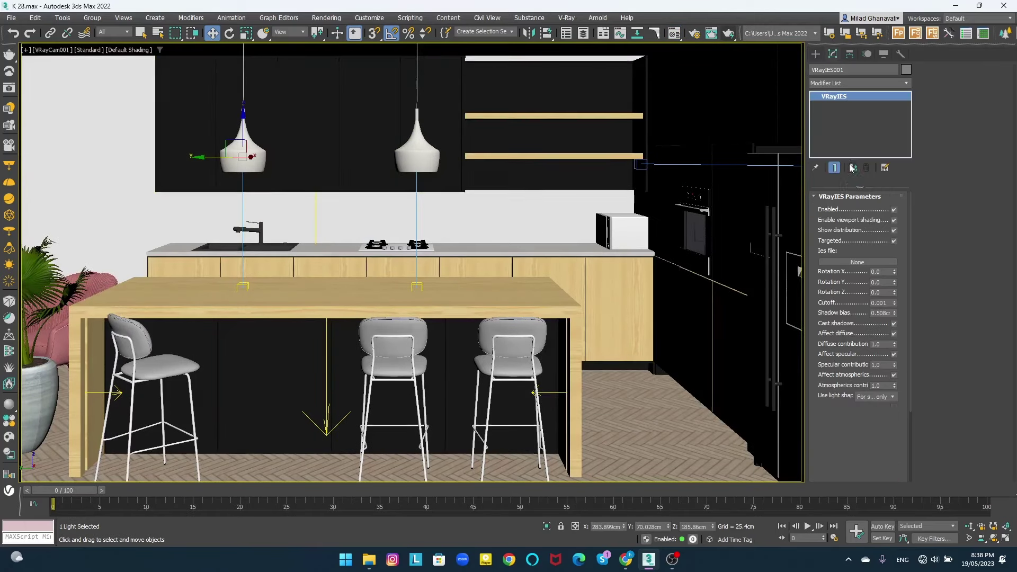
scroll(879, 344, "down", 5)
left_click(883, 390)
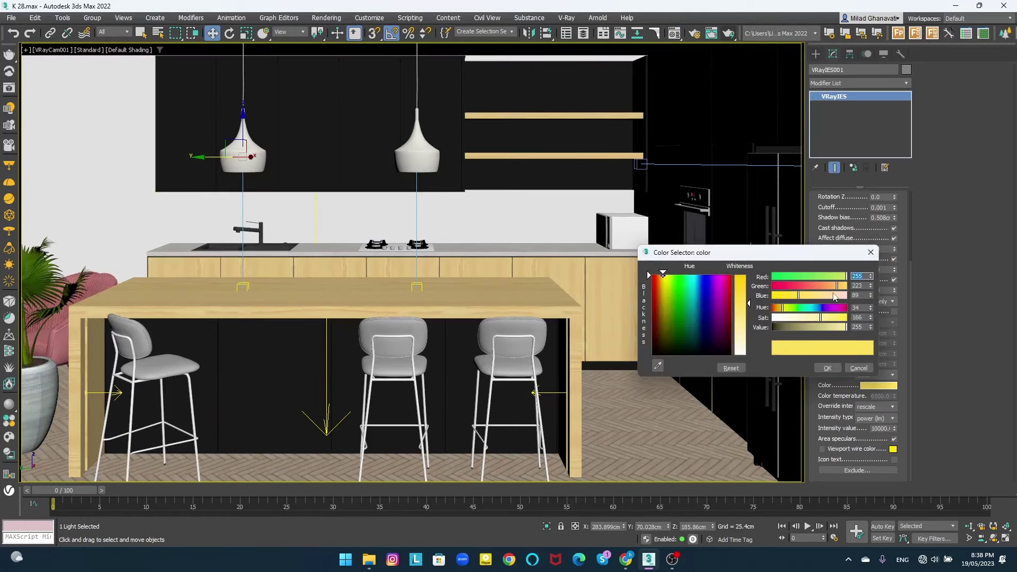
left_click(815, 362)
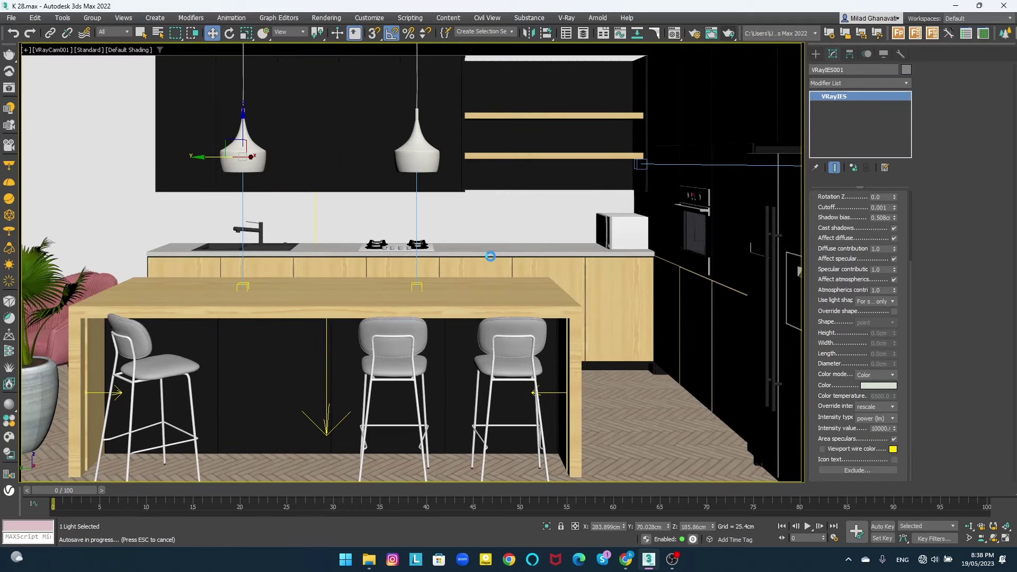
- Look through VRayCam001 in the viewport
middle_click_drag(573, 288, 560, 264)
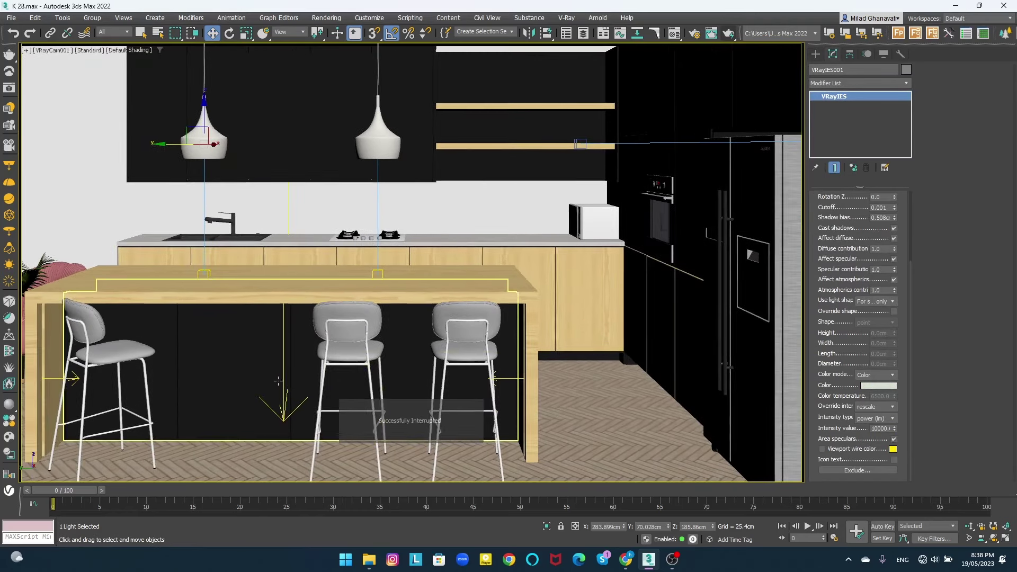
mouse_move(560, 263)
middle_mouse_down()
mouse_move(281, 381)
mouse_move(544, 223)
middle_mouse_up()
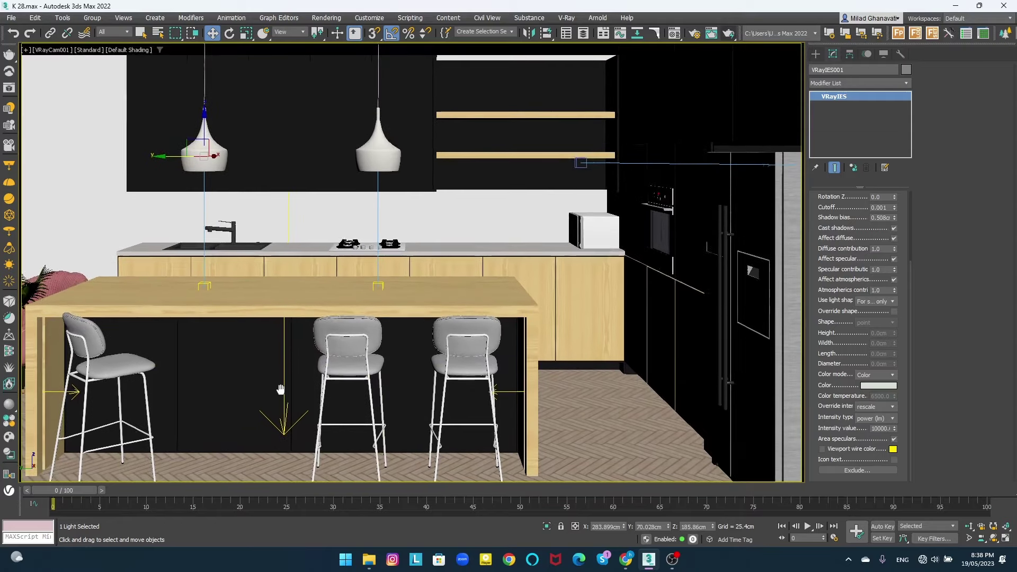
key("p")
left_click(544, 223)
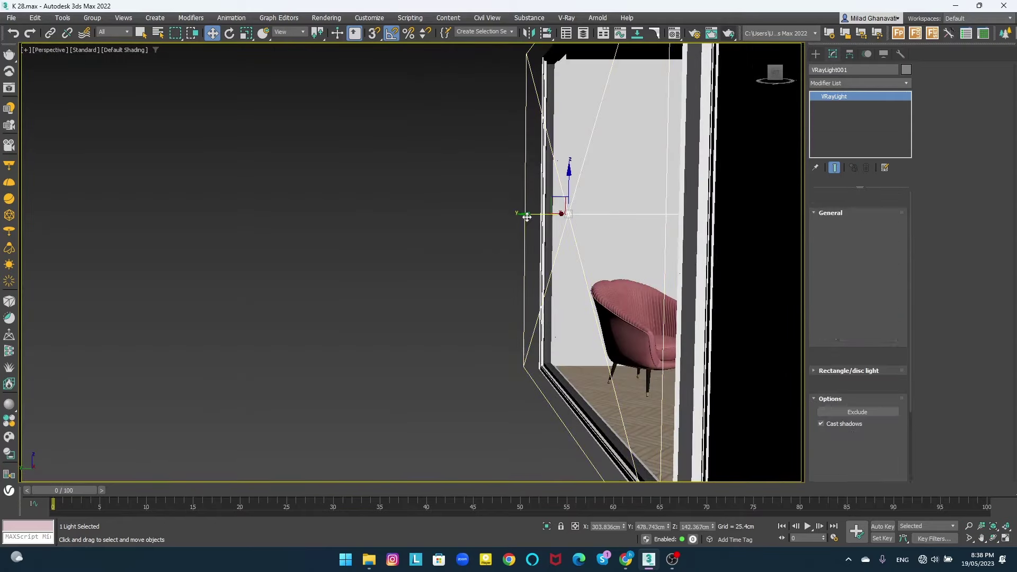
left_click(466, 319)
key("c")
double_click(478, 203)
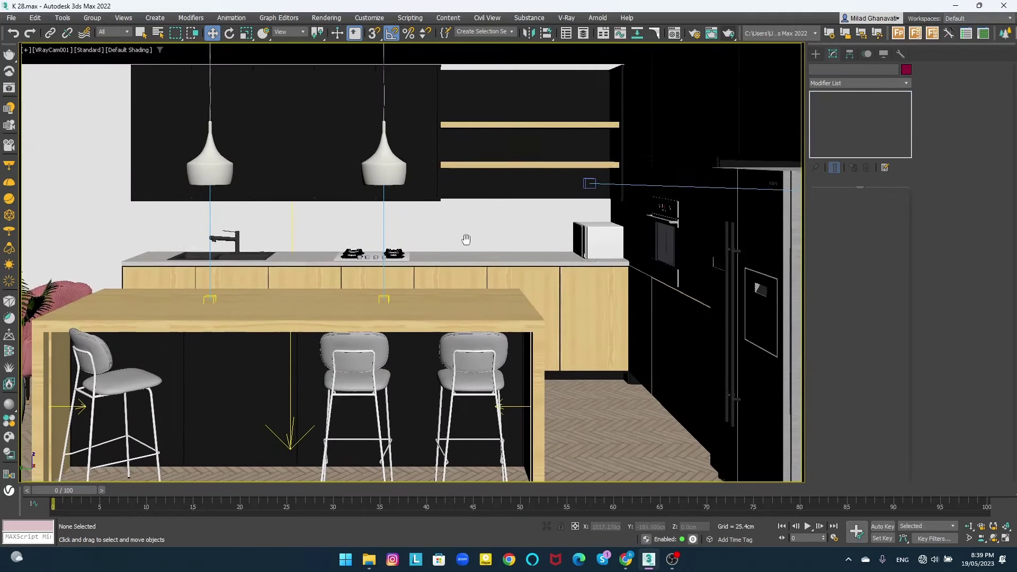
- Widen VRayCam001's perspective to show more of the kitchen
middle_click_drag(464, 216, 486, 231)
key("c")
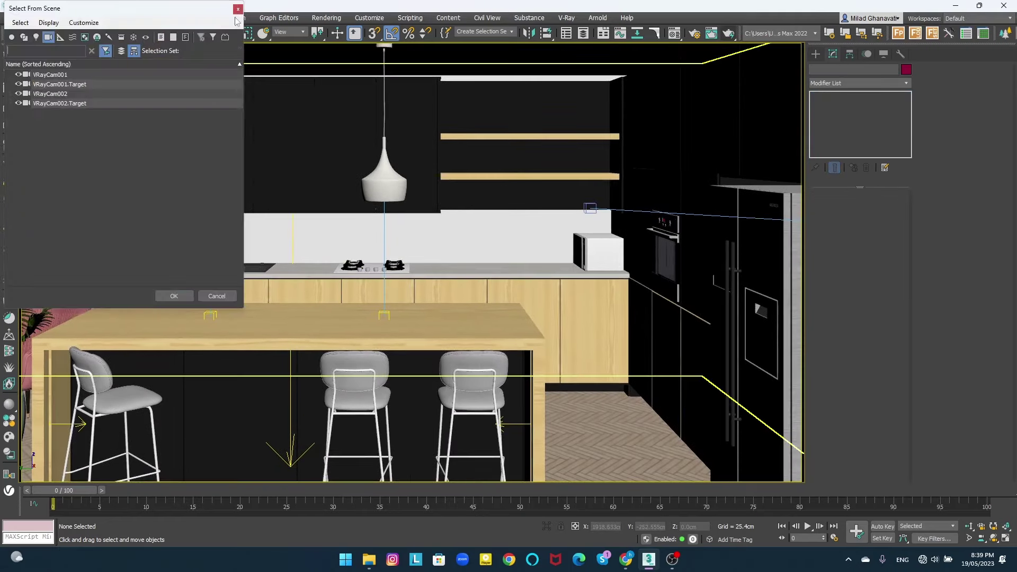
left_click(238, 9)
left_click(981, 526)
left_click_drag(551, 328, 547, 281)
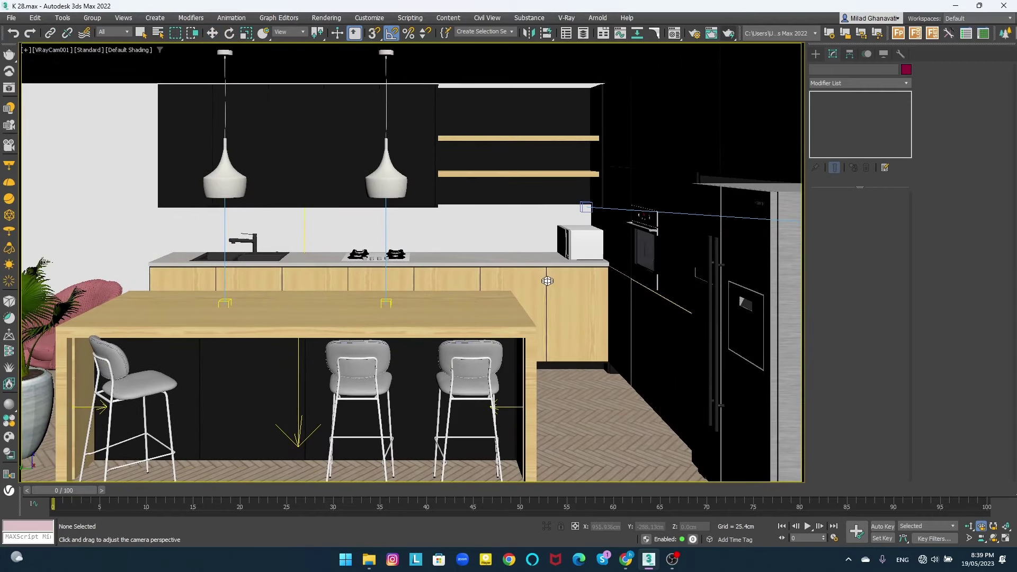
middle_click_drag(547, 281, 544, 263)
- Give VRayCam001 a vertical shift of 0.07 and turn on Edged Faces
key("h")
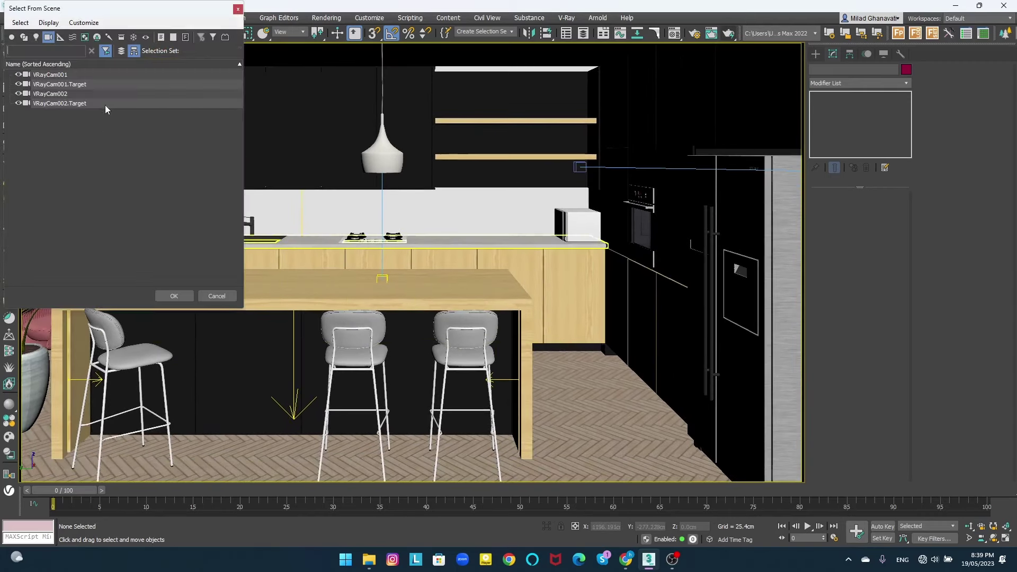
left_click(50, 75)
left_click(174, 296)
left_click_drag(968, 195, 968, 209)
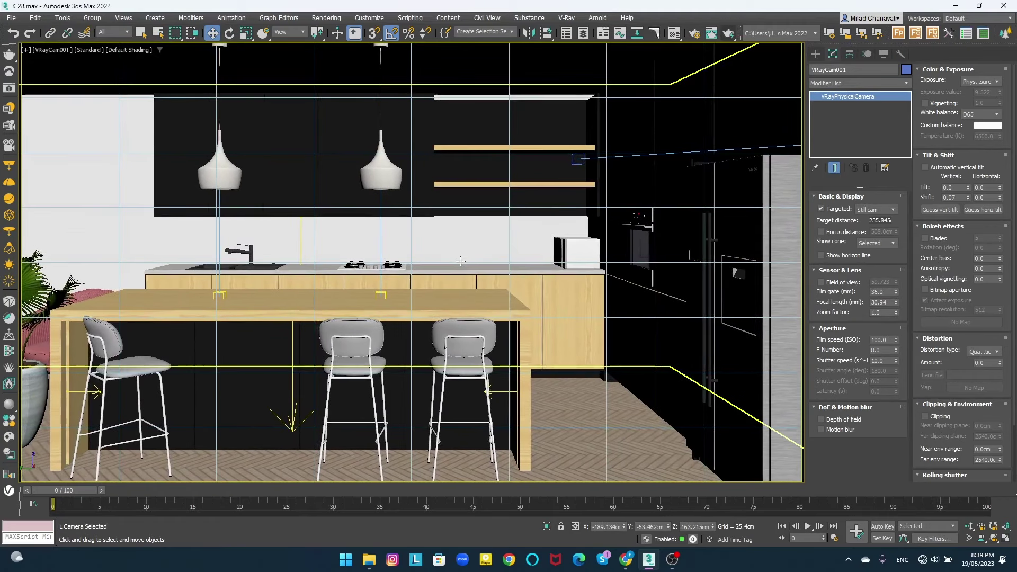
key("ctrl+d")
key("F4")
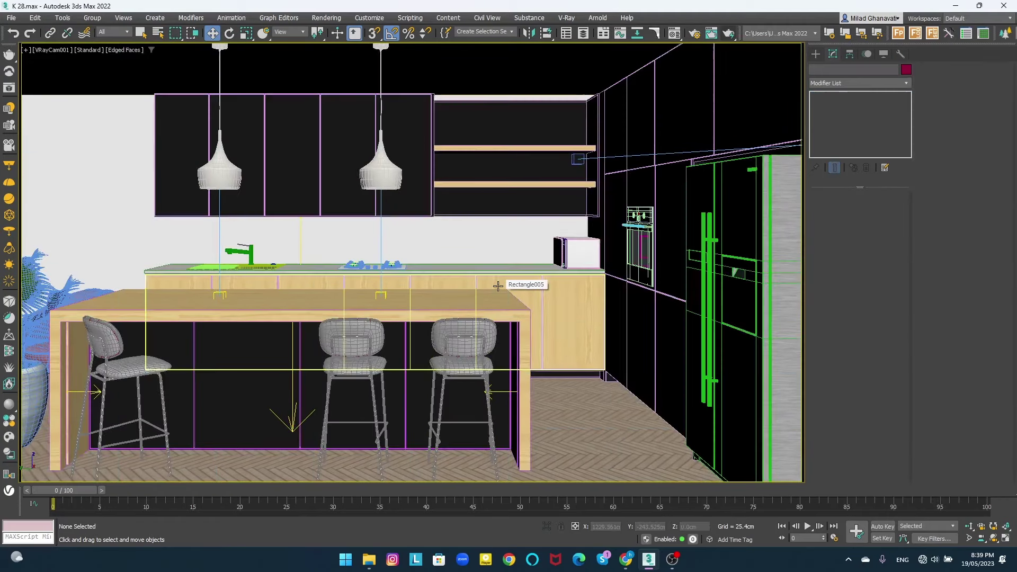
key("F10")
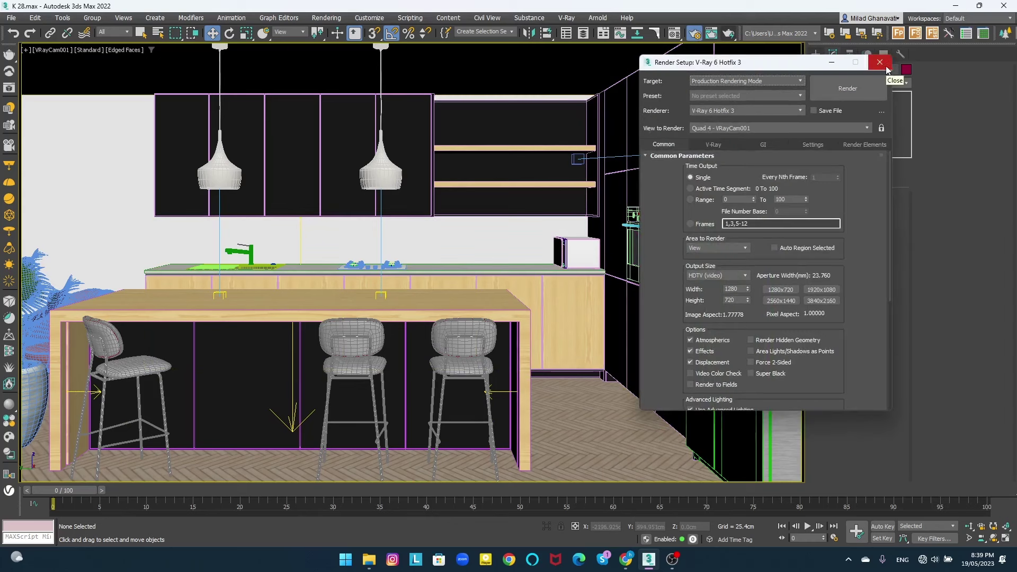
- Keep the Medium irradiance map preset and review the V-Ray sampler and output settings
left_click(763, 144)
left_click(759, 222)
left_click(747, 254)
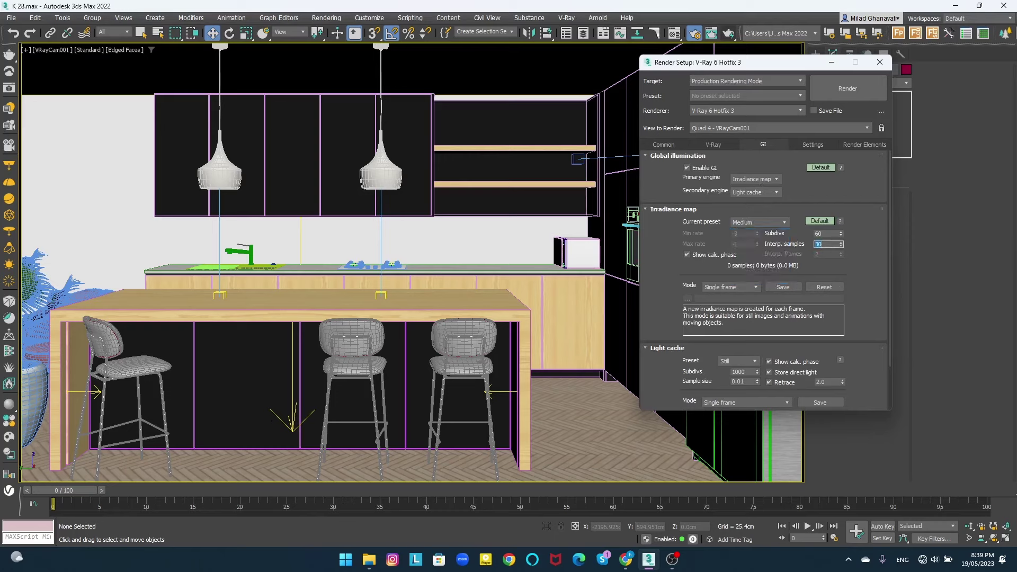
left_click(713, 144)
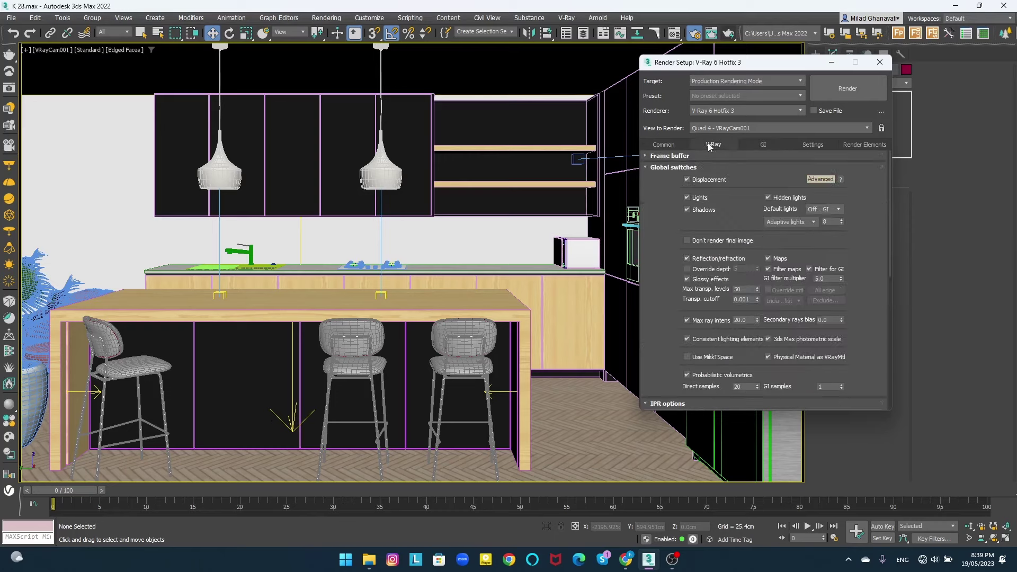
scroll(687, 292, "down", 5)
scroll(745, 287, "down", 5)
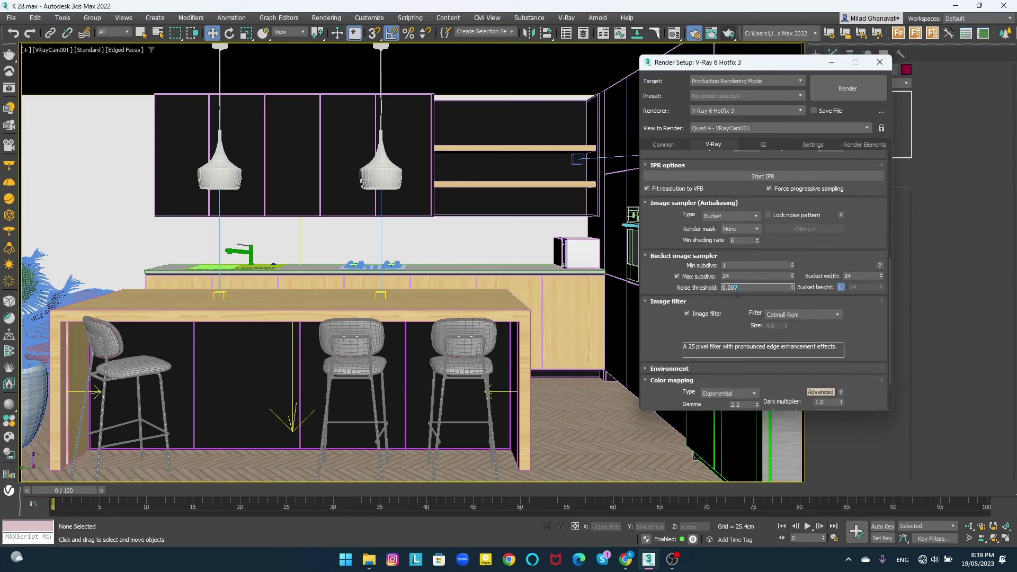
scroll(733, 266, "up", 3)
scroll(734, 266, "up", 2)
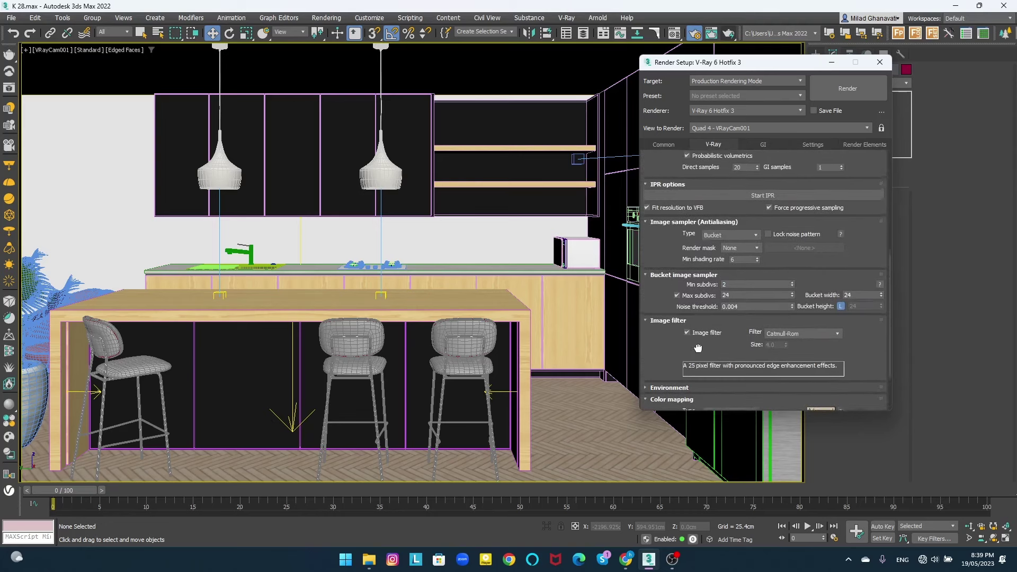
scroll(734, 267, "up", 2)
left_click(663, 144)
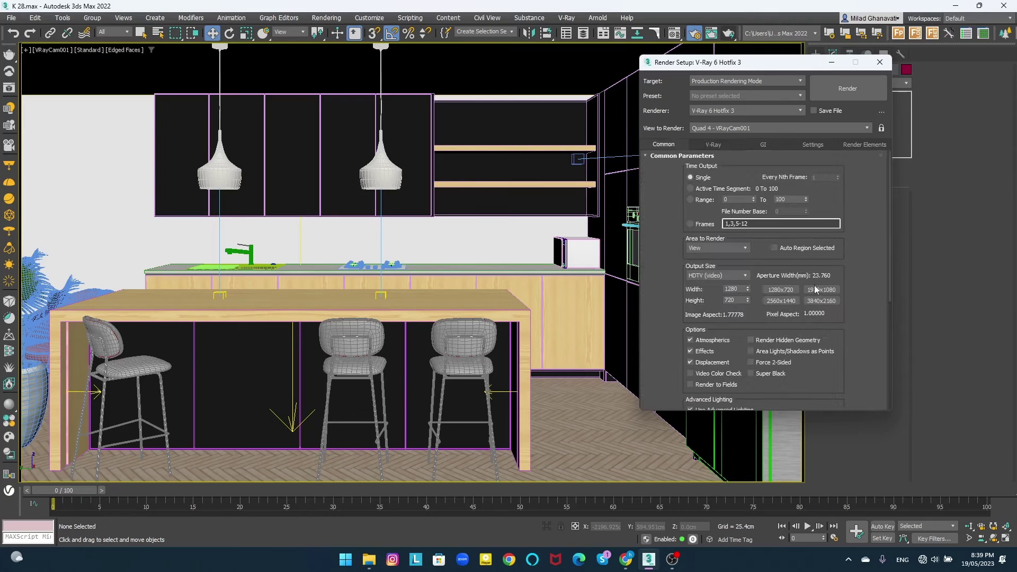
left_click(879, 62)
- Start a 1920×1080 test render of VRayCam001, then stop it
left_click(728, 33)
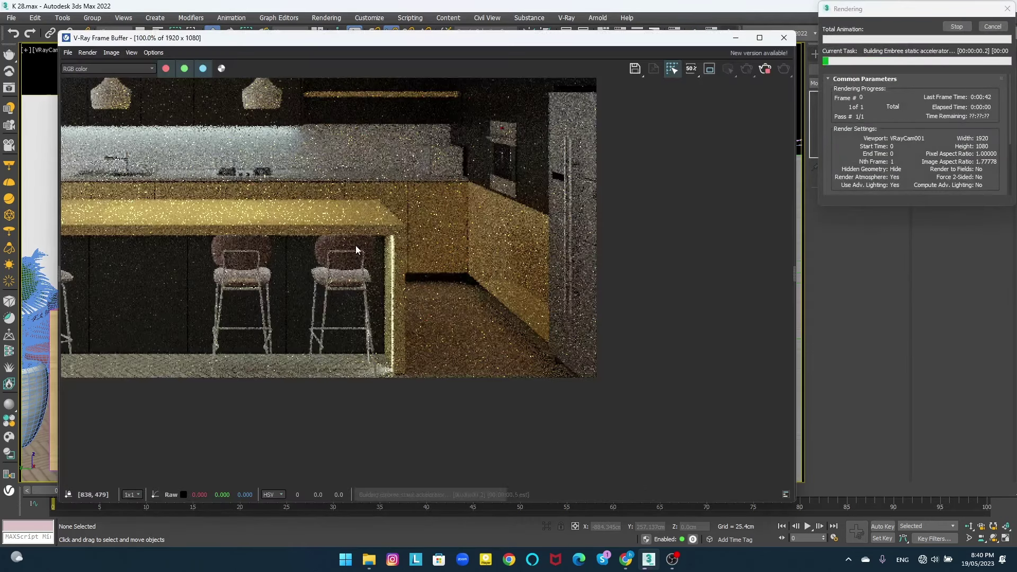
scroll(342, 268, "down", 1)
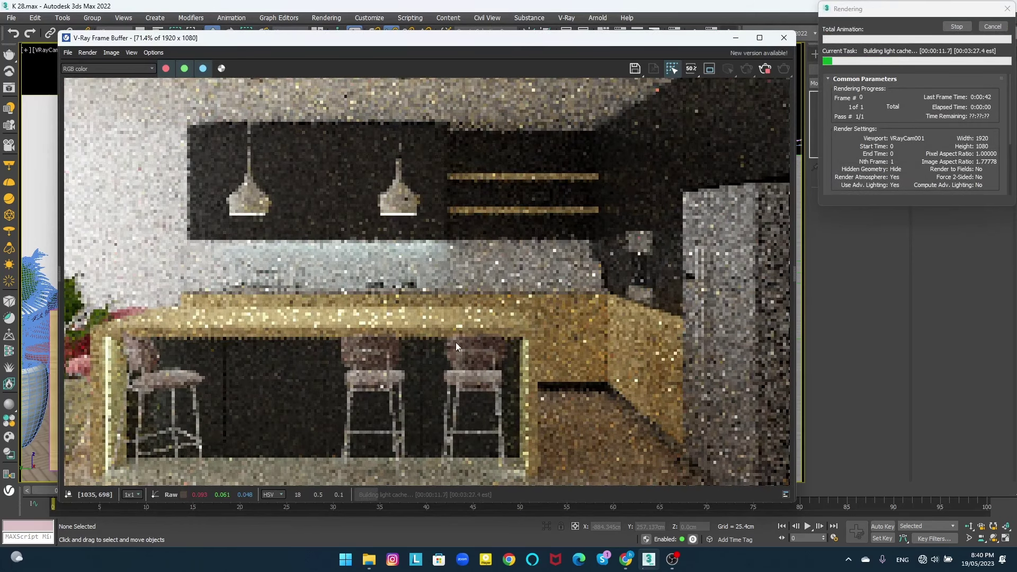
key("Escape")
middle_click_drag(466, 289, 570, 293)
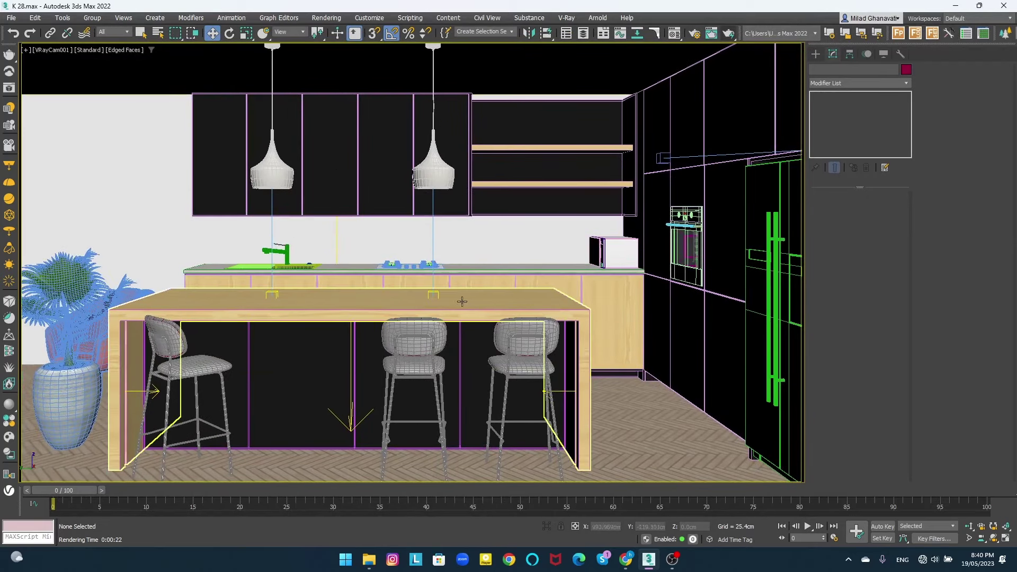
- In wireframe top view, move the round table and AUDREY_001 armchair down
key("t")
key("F3")
key("z")
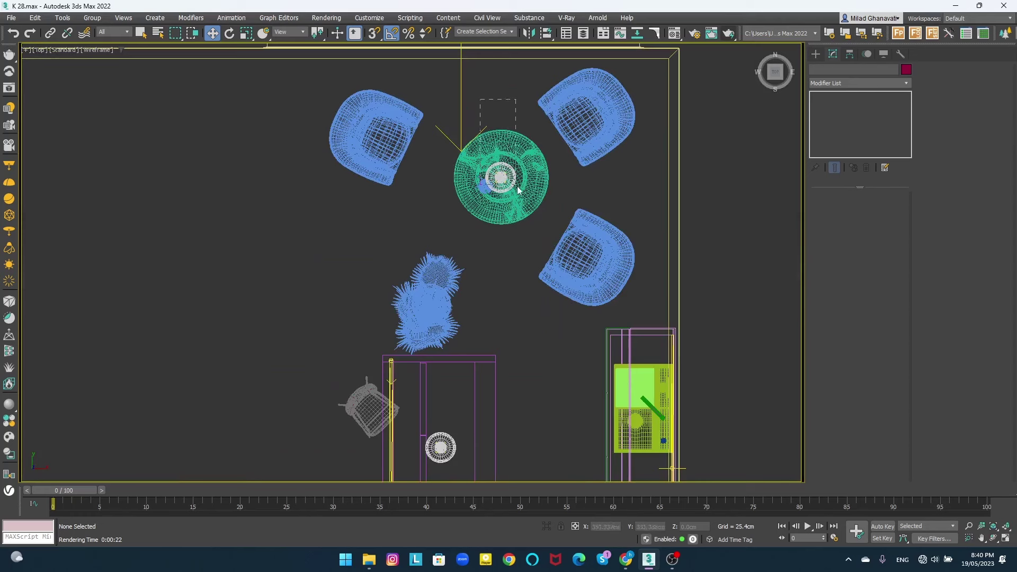
middle_click_drag(473, 89, 456, 168)
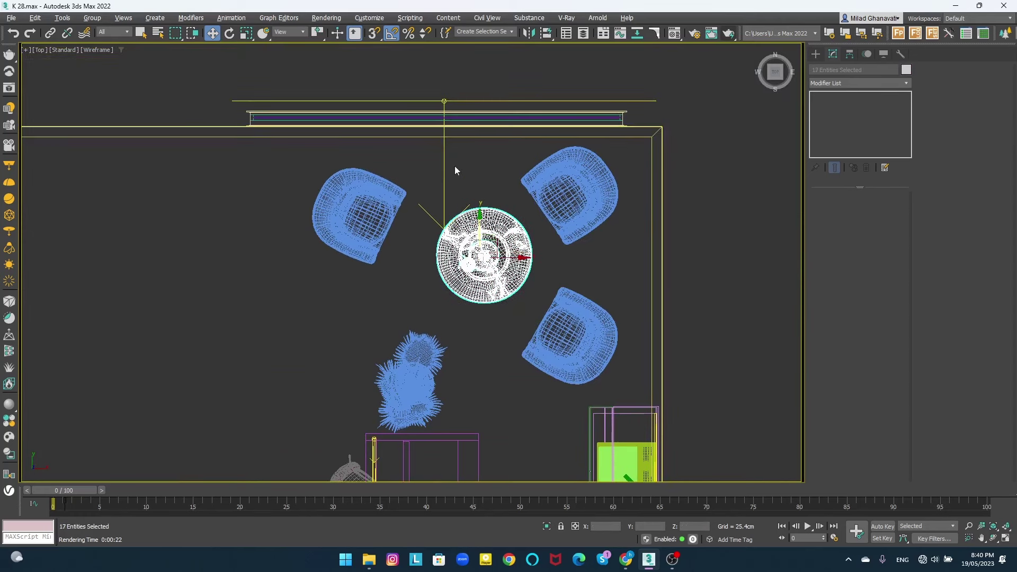
left_click_drag(480, 212, 480, 245)
left_click_drag(610, 194, 610, 216)
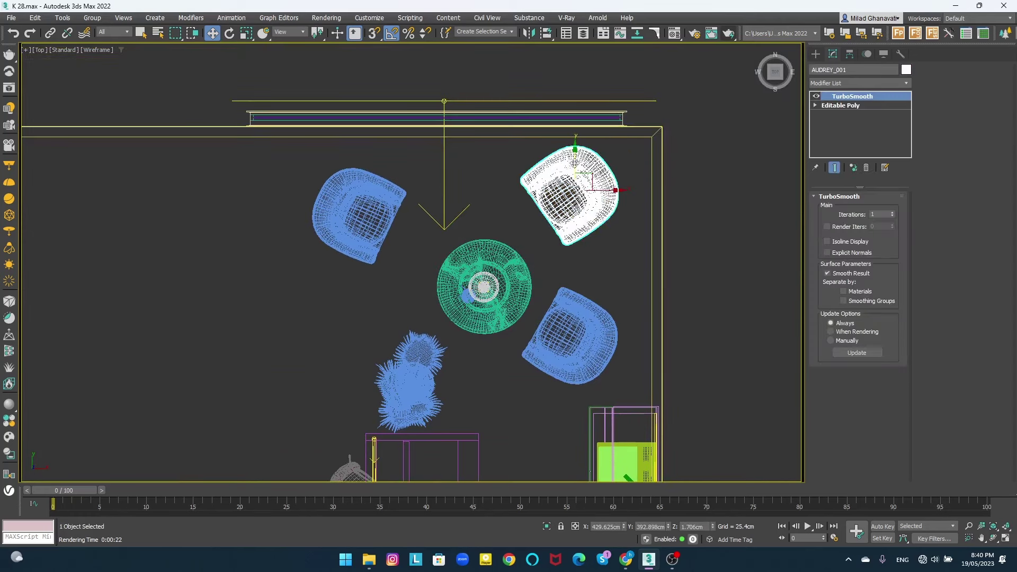
- Rotate the AUDREY_002 armchair -15° beside the table and return to the shaded VRayCam001 view
left_click(374, 237)
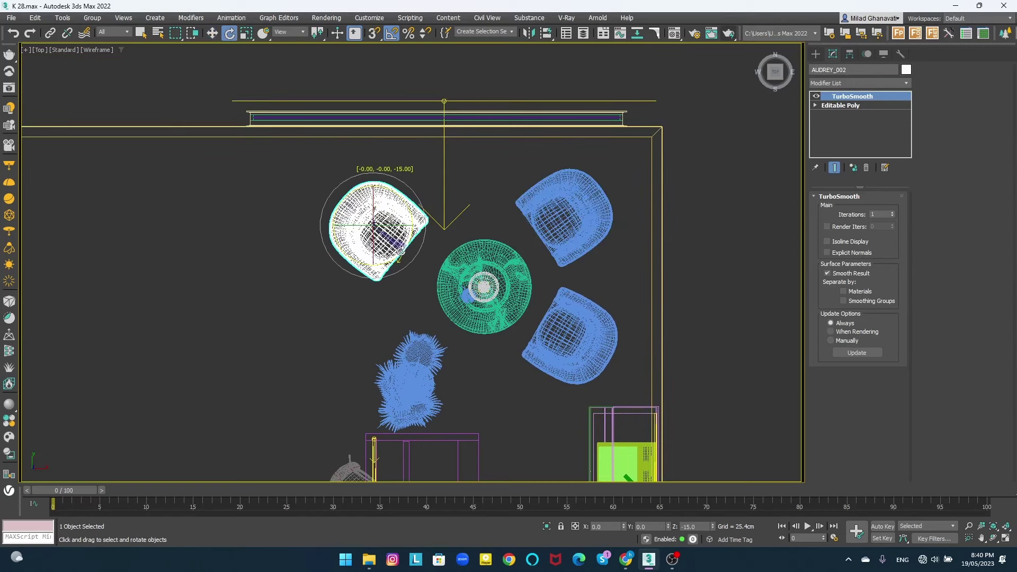
left_click(291, 287)
left_click(390, 204)
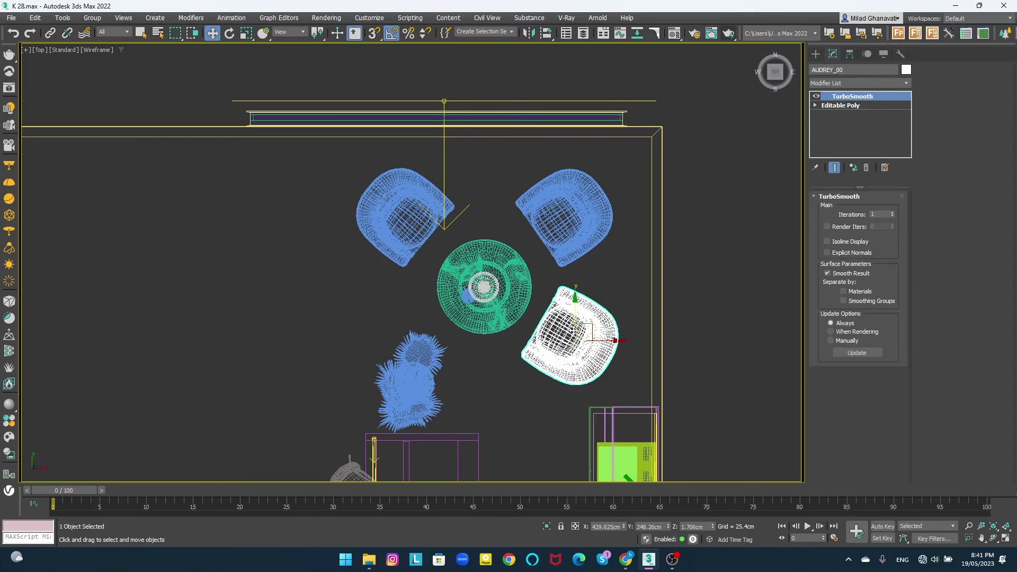
key("c")
double_click(480, 211)
left_click(214, 238)
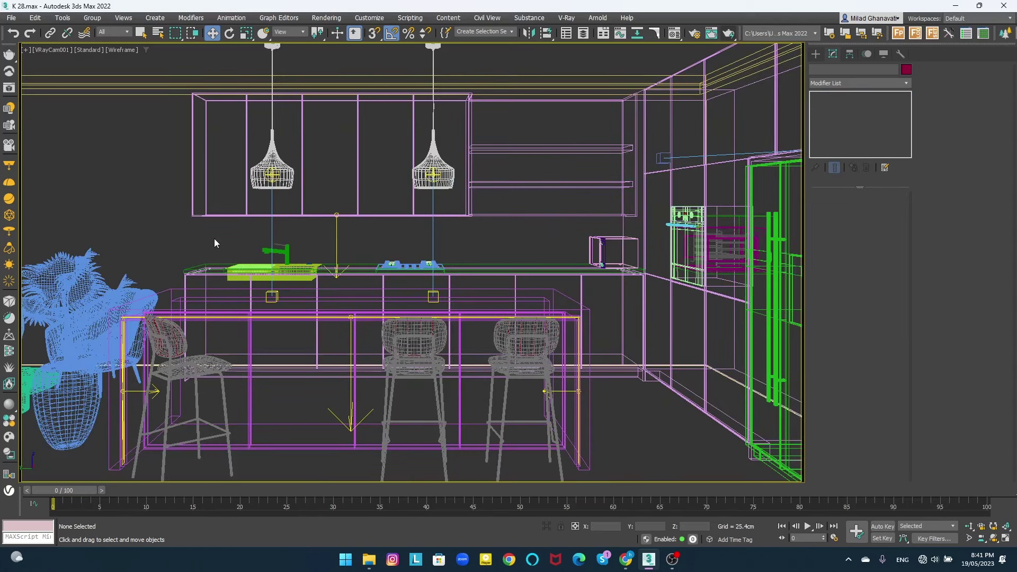
key("F3")
middle_click_drag(296, 267, 322, 271)
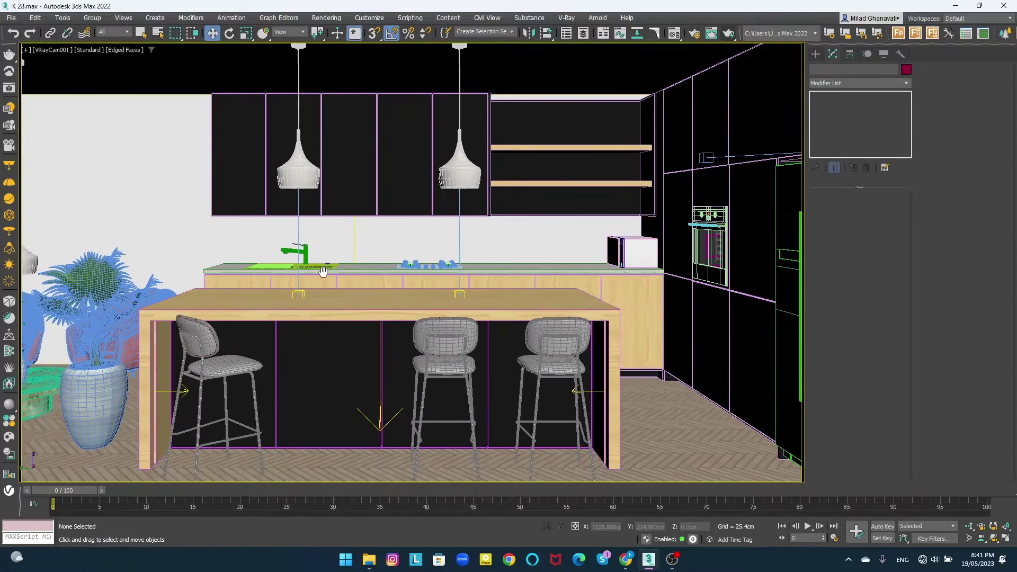